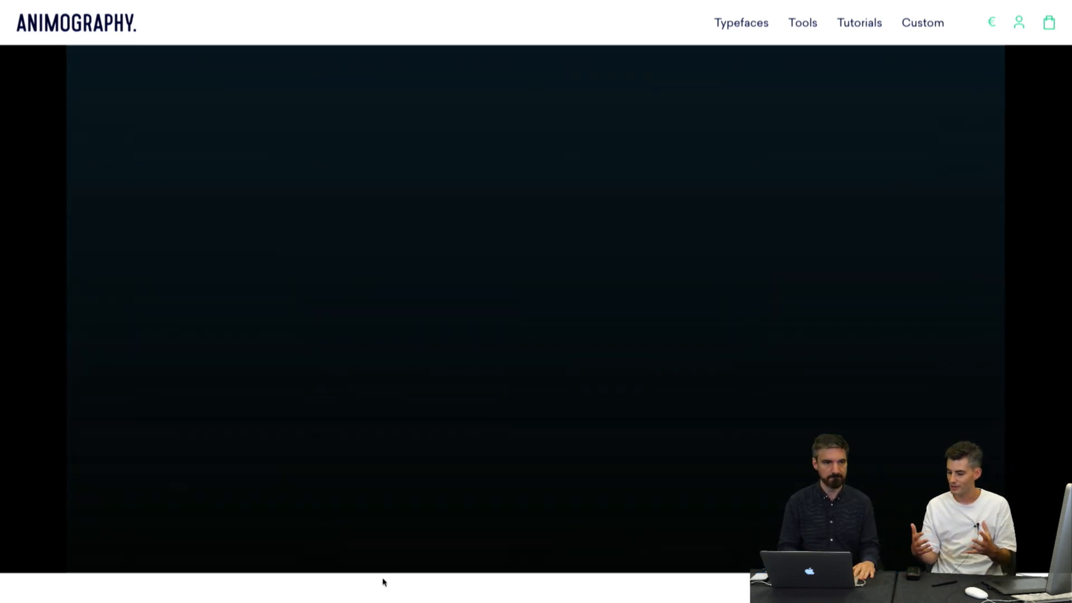
Step: Go to the Animography home page and look over its animated typeface sections
{"action": "mouse_move", "coordinate": [100, 140]}
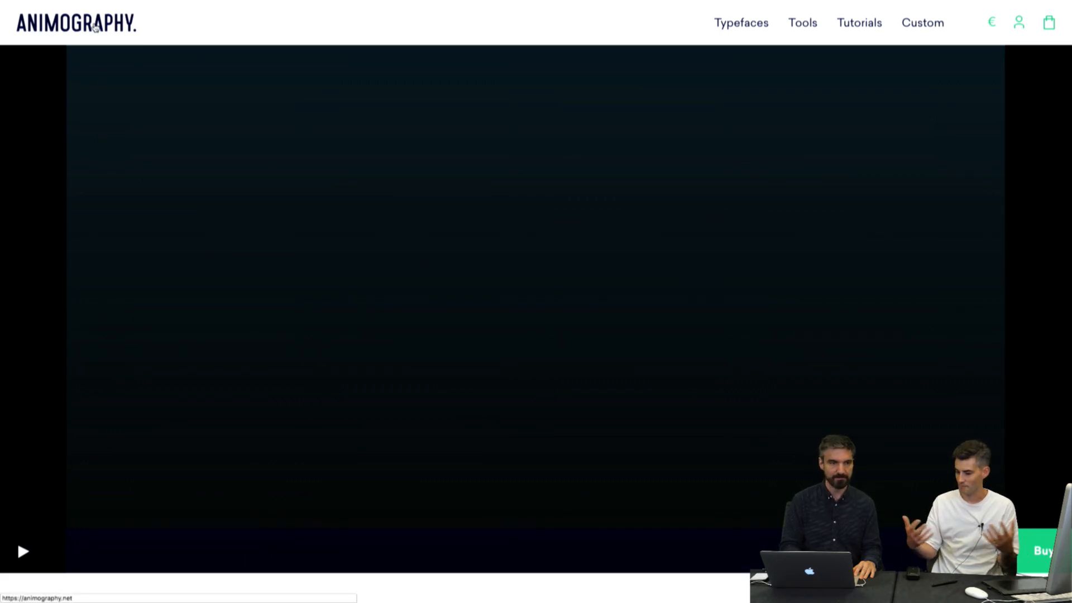
{"action": "left_click", "coordinate": [95, 28]}
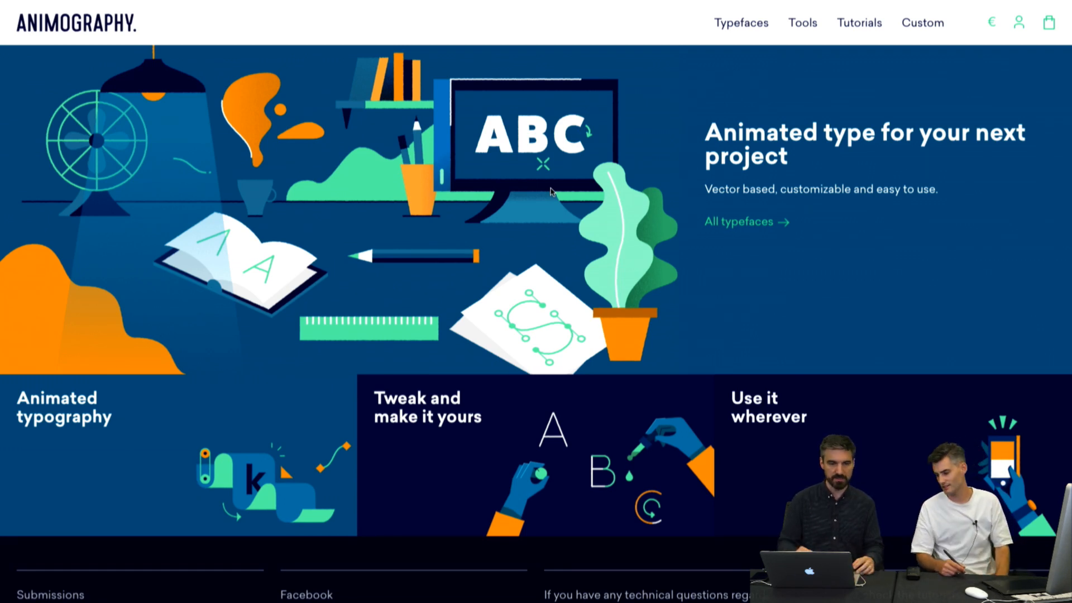
{"action": "scroll", "coordinate": [444, 248], "scroll_direction": "down", "scroll_amount": 2}
{"action": "scroll", "coordinate": [444, 249], "scroll_direction": "up", "scroll_amount": 3}
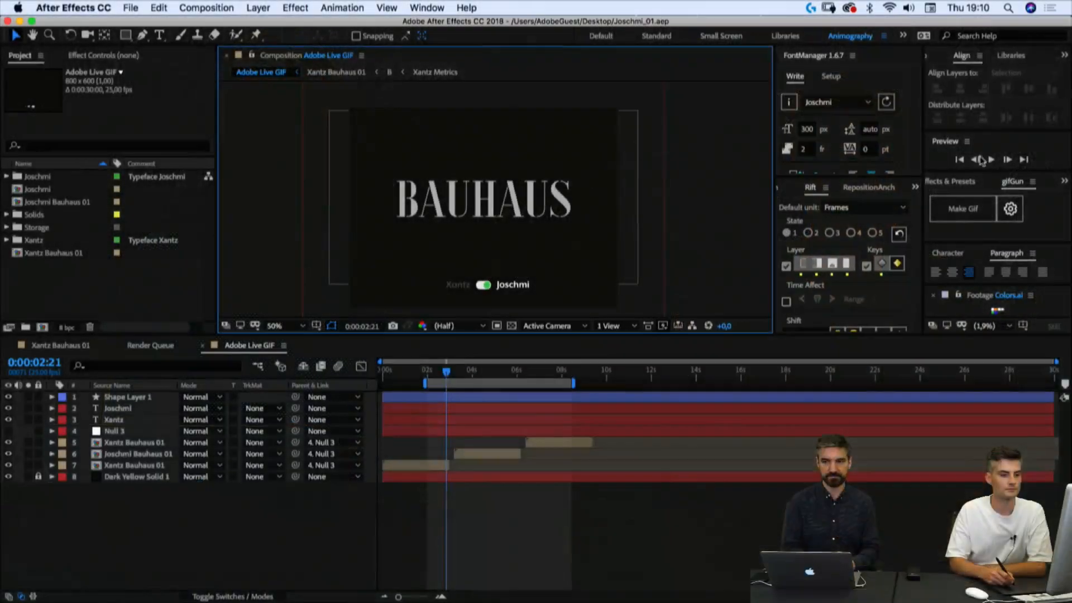
Step: Play the Adobe Live GIF composition from its first frame, then stop the preview
{"action": "left_click", "coordinate": [959, 160]}
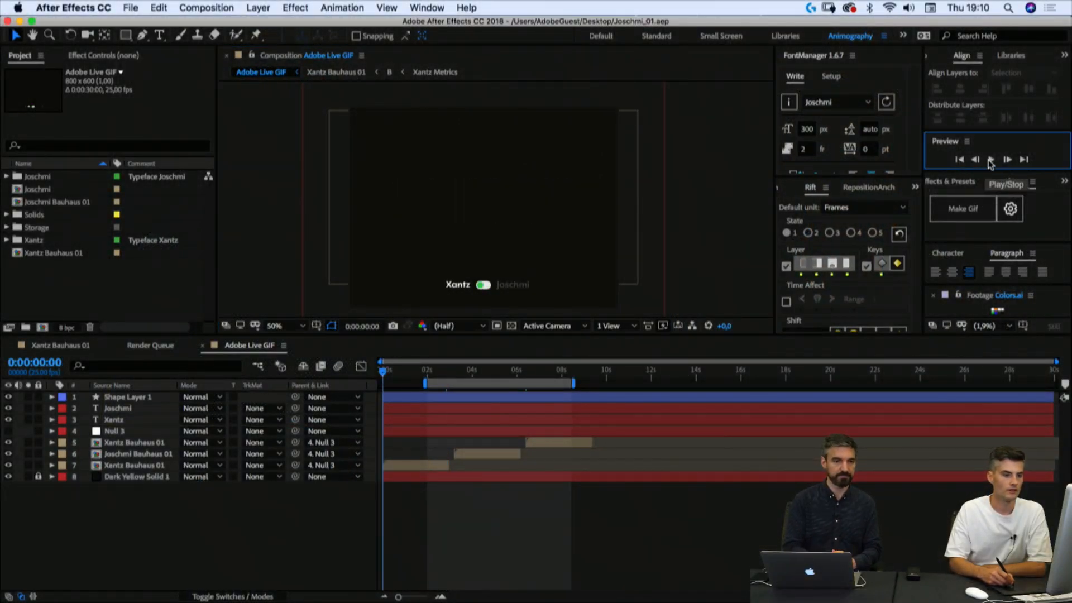
{"action": "left_click", "coordinate": [992, 160]}
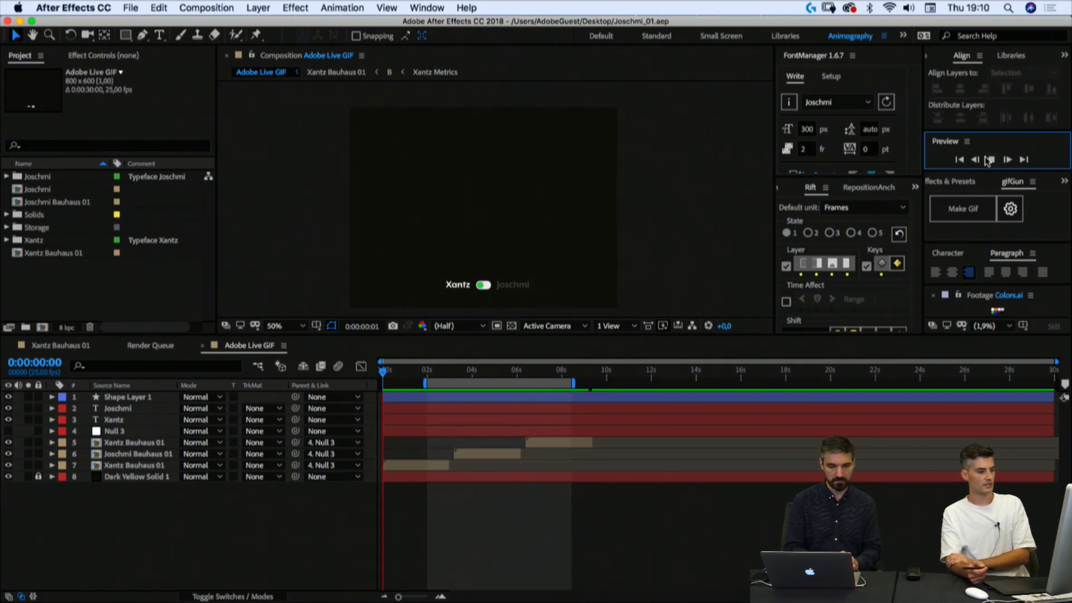
{"action": "left_click", "coordinate": [989, 161]}
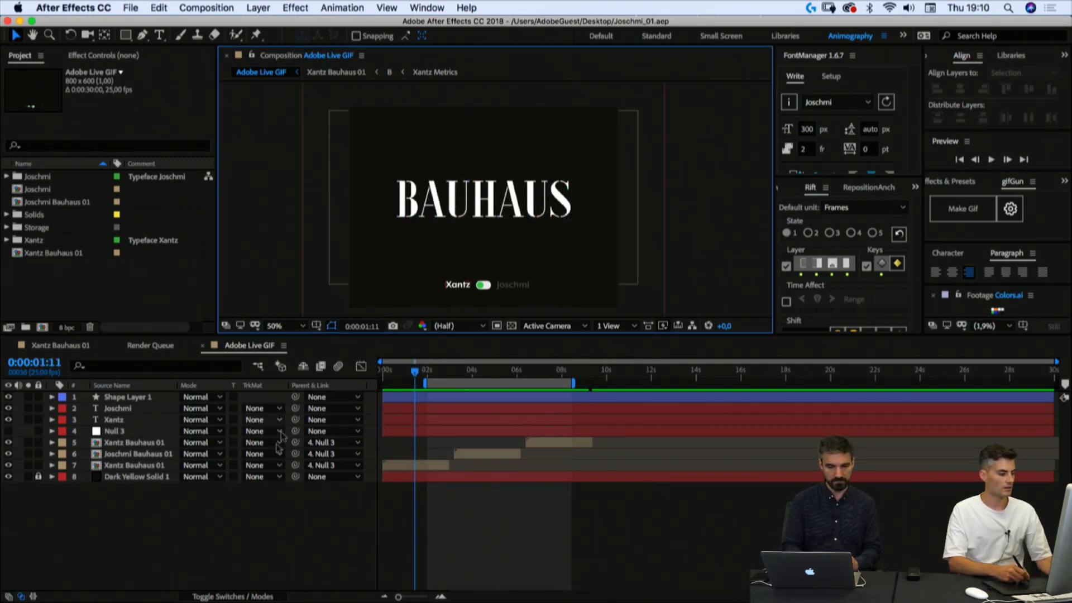
Step: Open the Joschmi Bauhaus 01 precomposition and preview its lettering animation from the first frame
{"action": "double_click", "coordinate": [134, 454]}
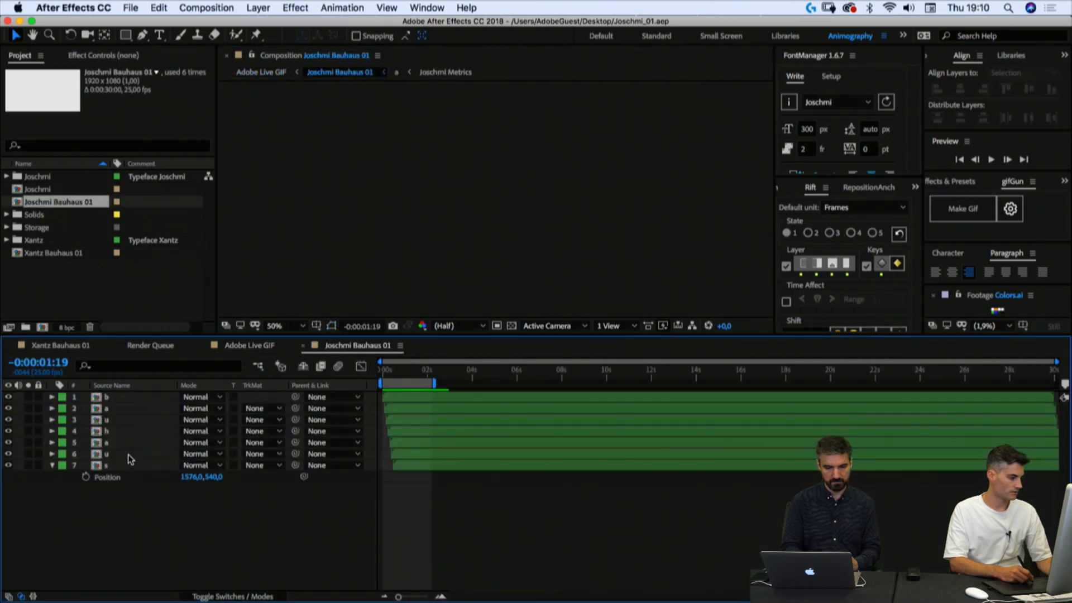
{"action": "left_click", "coordinate": [396, 373]}
{"action": "key", "text": "comma"}
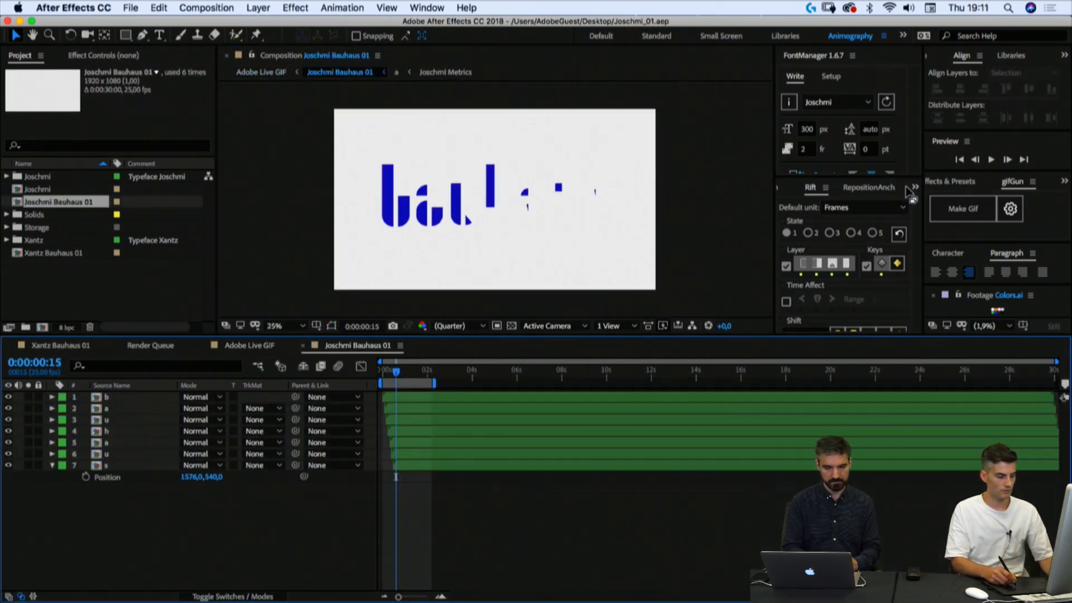
{"action": "left_click", "coordinate": [960, 160]}
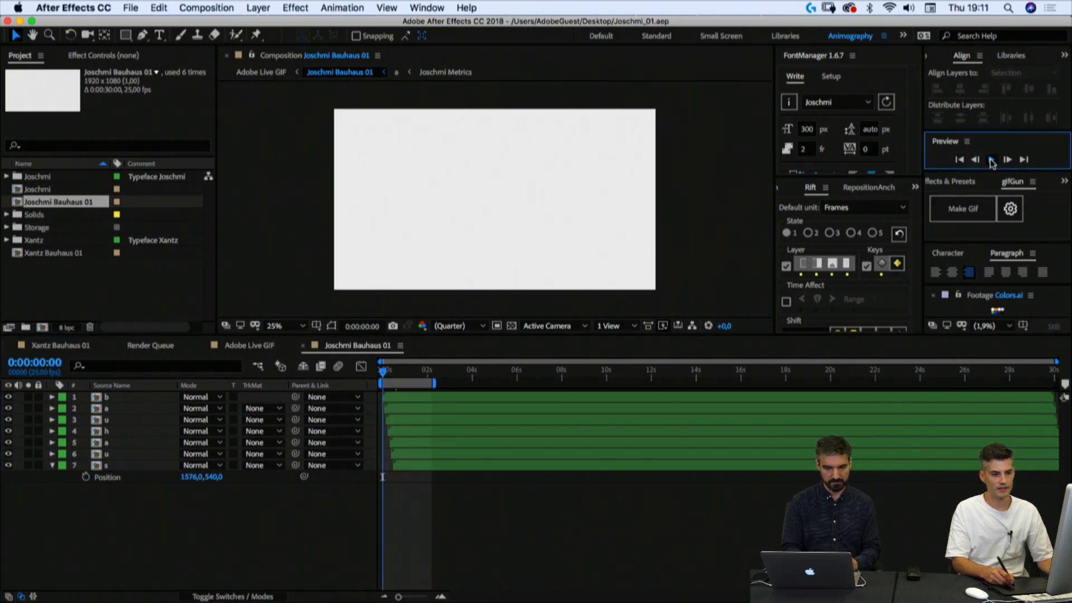
{"action": "left_click", "coordinate": [991, 160]}
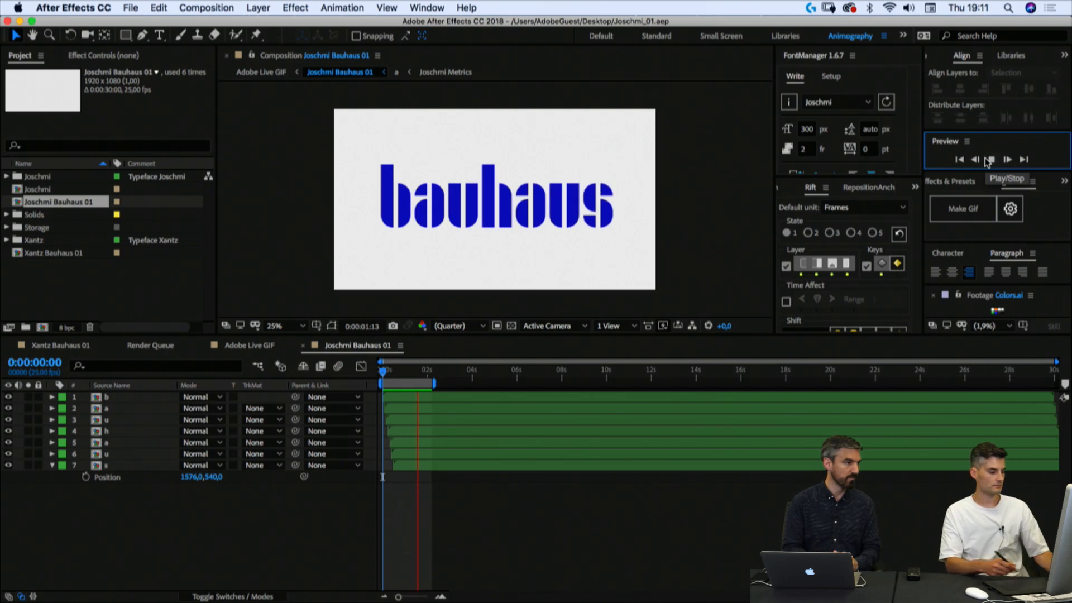
{"action": "left_click", "coordinate": [408, 364]}
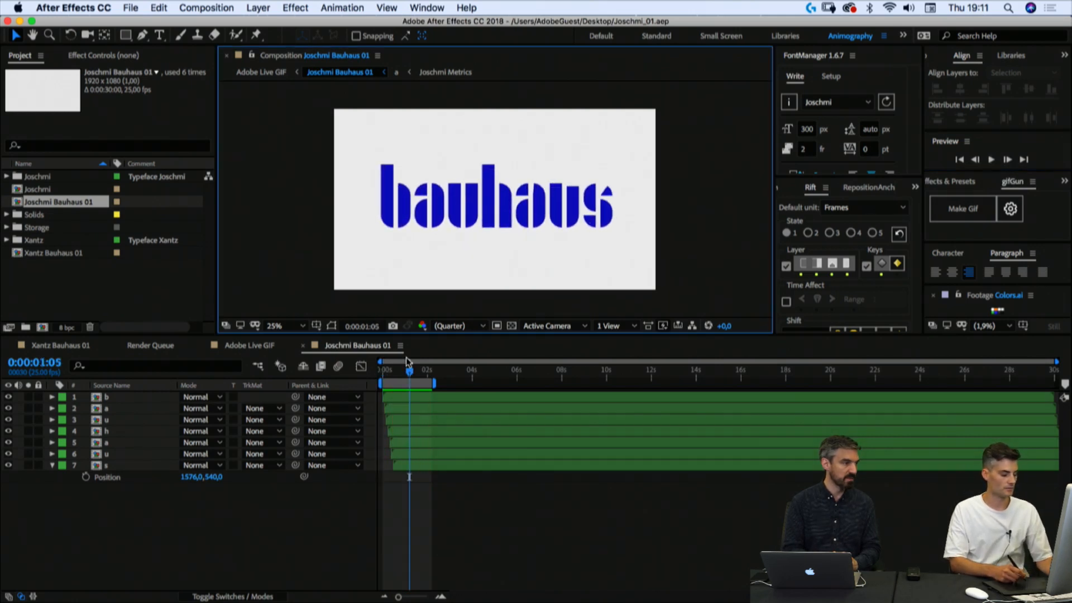
Step: Create a new composition 1920 px wide and 1000 px high at 25 frames per second
{"action": "key", "text": "super+n"}
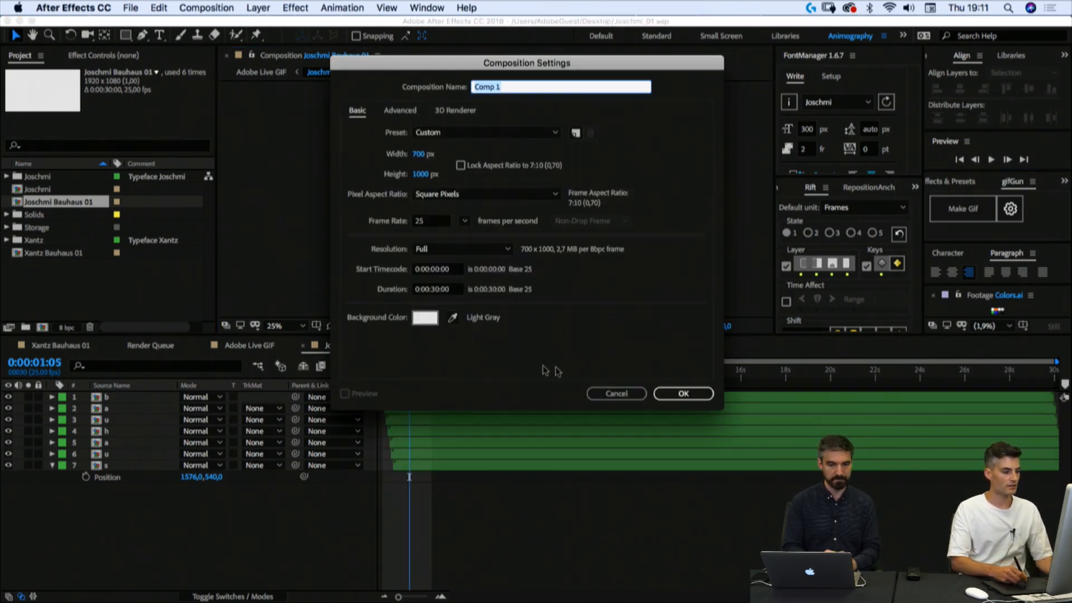
{"action": "left_click", "coordinate": [420, 153]}
{"action": "type", "text": "1920"}
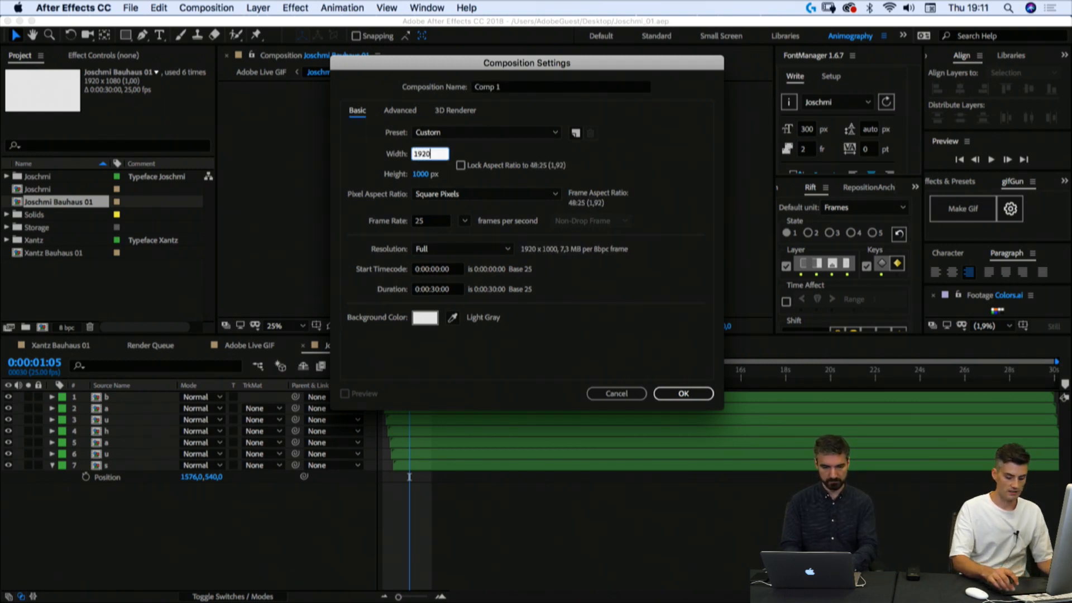
{"action": "key", "text": "Return"}
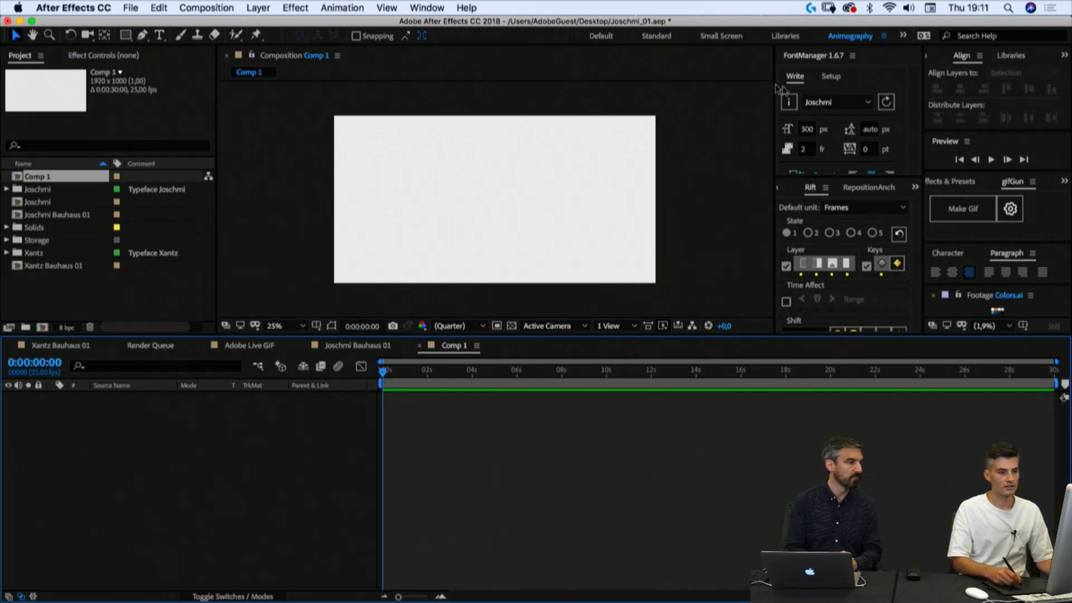
Step: Enlarge the FontManager area and write the text "bauhaus" in the Joschmi typeface at 300 px
{"action": "left_click_drag", "start_coordinate": [842, 178], "coordinate": [832, 245]}
{"action": "left_click_drag", "start_coordinate": [733, 333], "coordinate": [737, 418]}
{"action": "left_click_drag", "start_coordinate": [822, 246], "coordinate": [820, 310]}
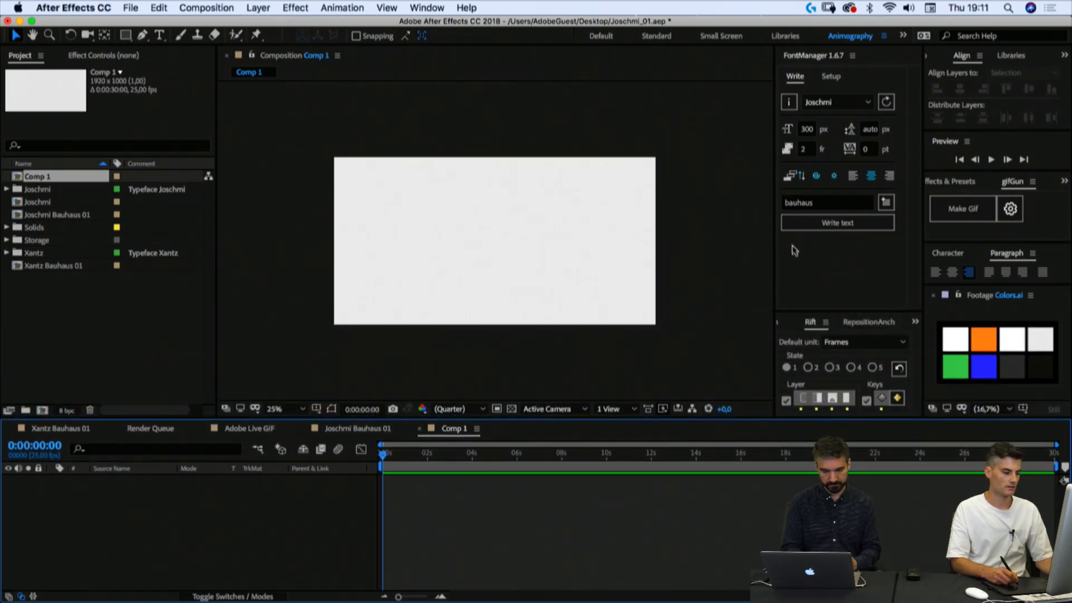
{"action": "left_click", "coordinate": [830, 230]}
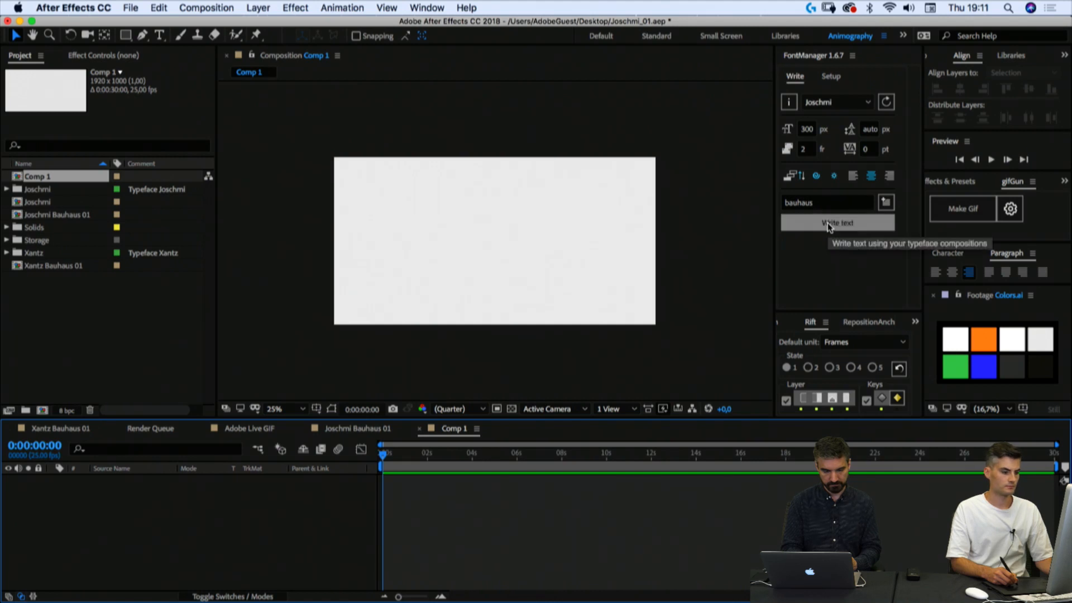
{"action": "left_click", "coordinate": [828, 228]}
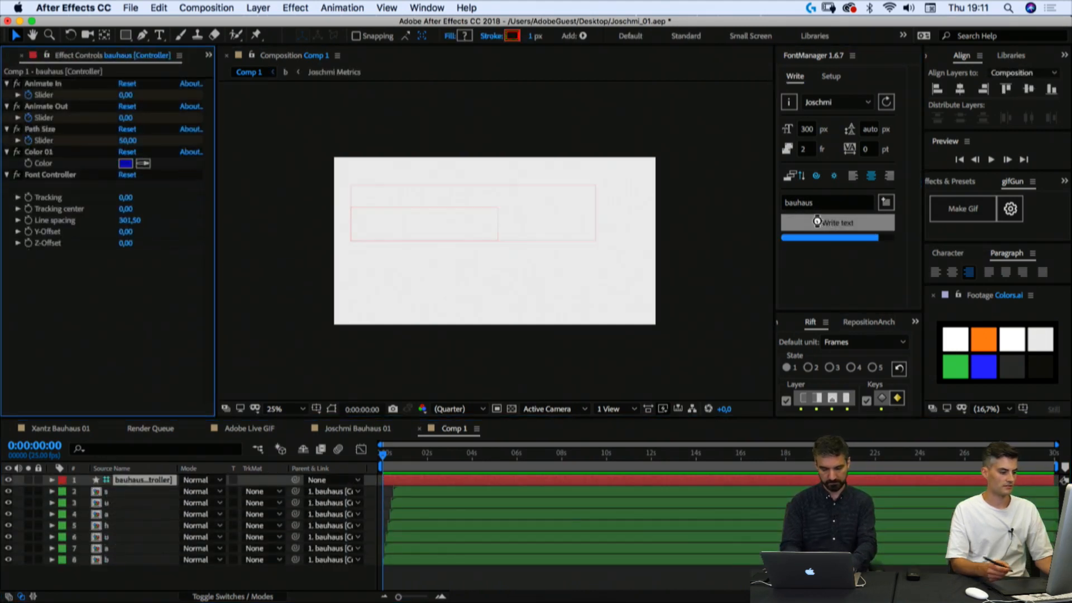
Step: End the work area at 0:00:03:24 and return the playhead to the first frame
{"action": "left_click", "coordinate": [472, 457]}
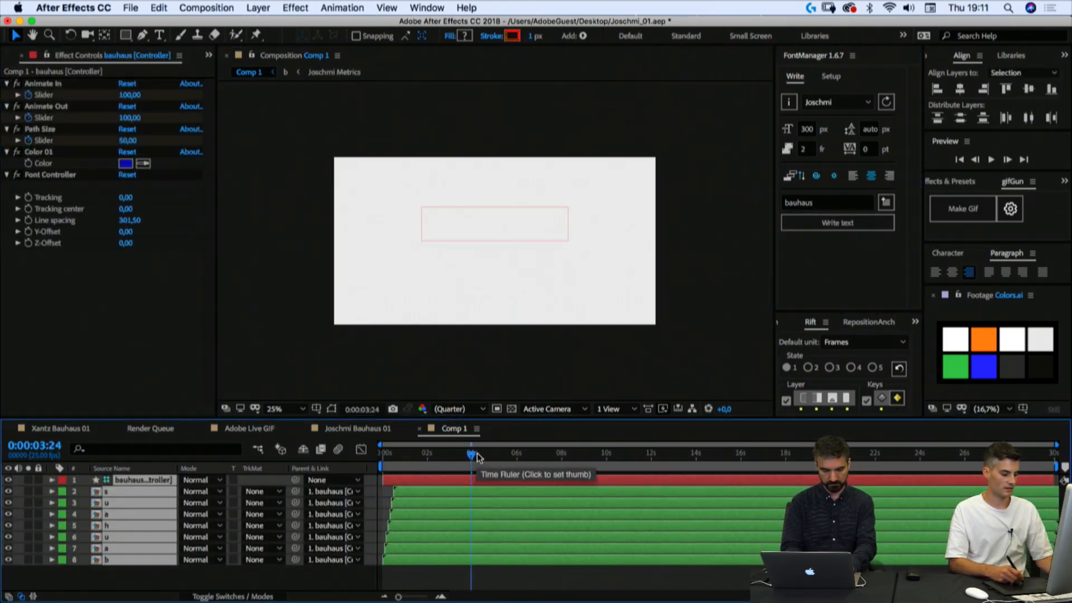
{"action": "key", "text": "n"}
{"action": "left_click", "coordinate": [387, 458]}
{"action": "left_click_drag", "start_coordinate": [387, 458], "coordinate": [380, 459]}
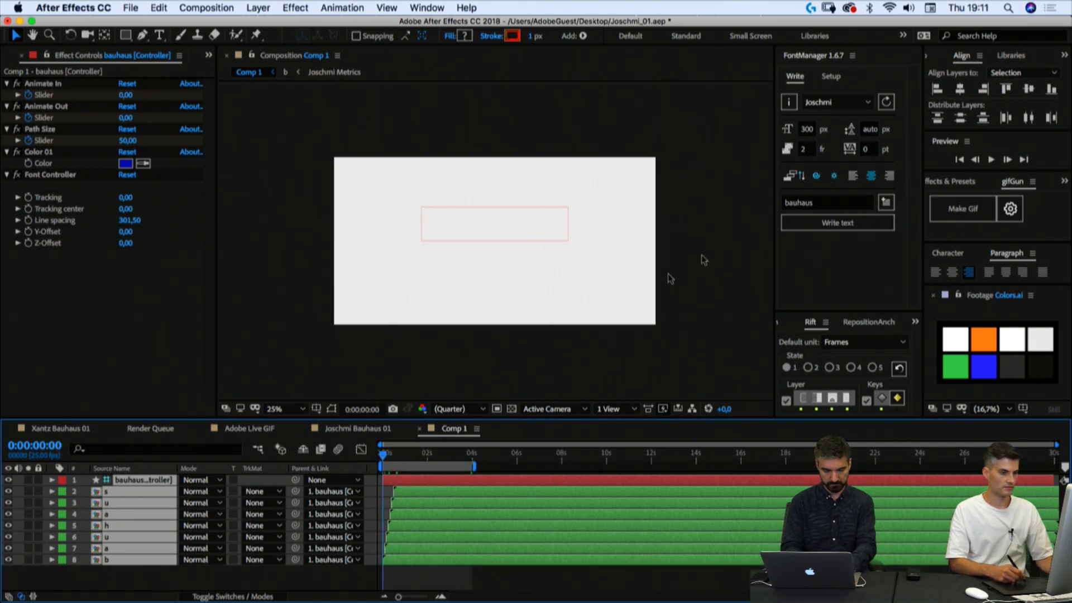
Step: Hide the bauhaus controller layer and preview the animated text in Comp 1
{"action": "left_click", "coordinate": [47, 575]}
{"action": "left_click", "coordinate": [8, 482]}
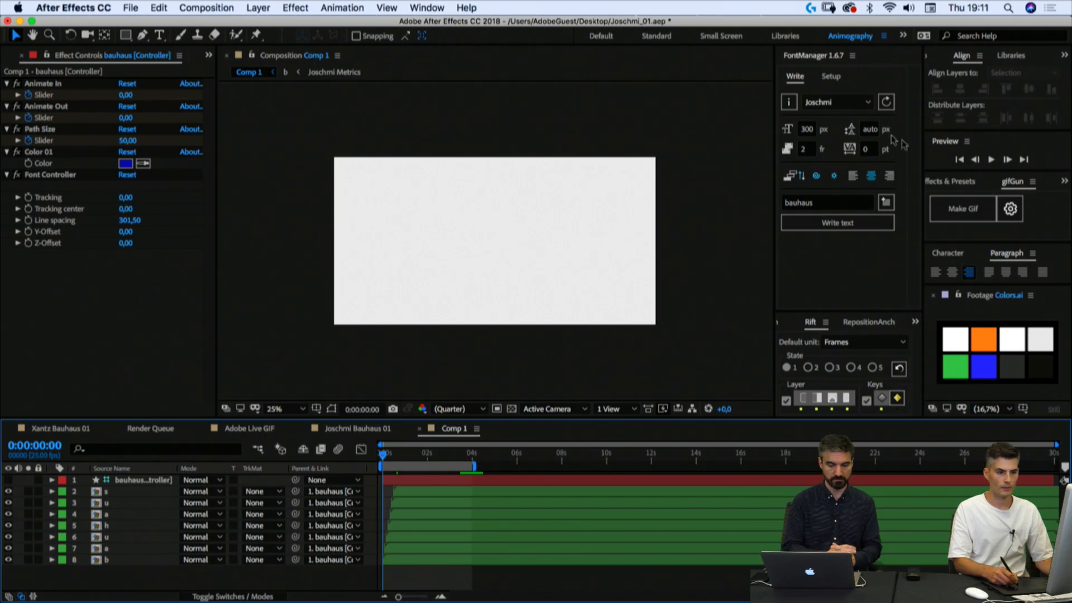
{"action": "left_click", "coordinate": [987, 160]}
{"action": "left_click", "coordinate": [990, 160]}
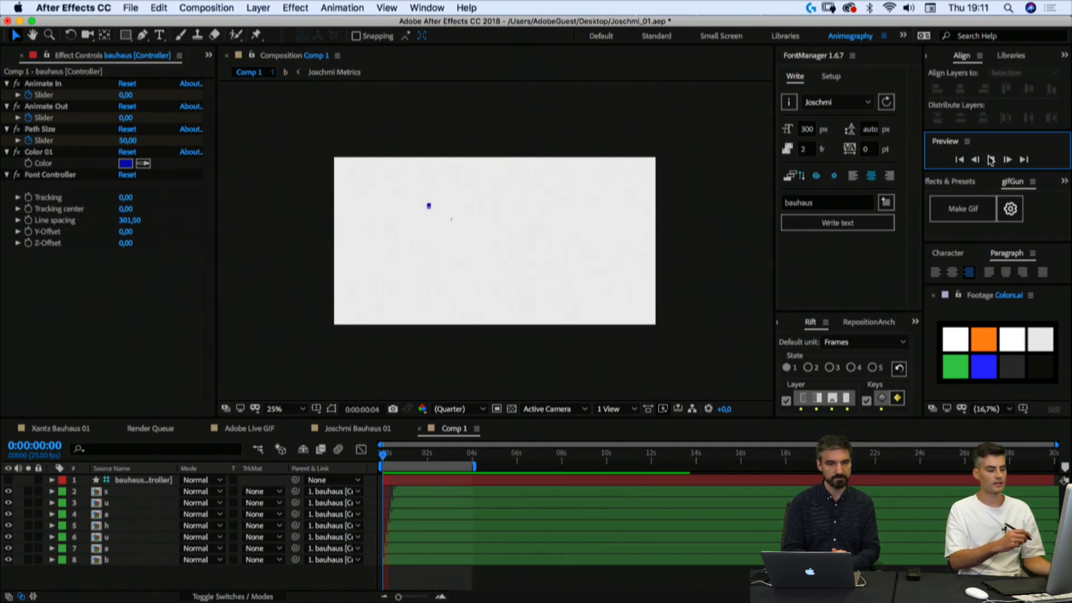
{"action": "left_click", "coordinate": [990, 159]}
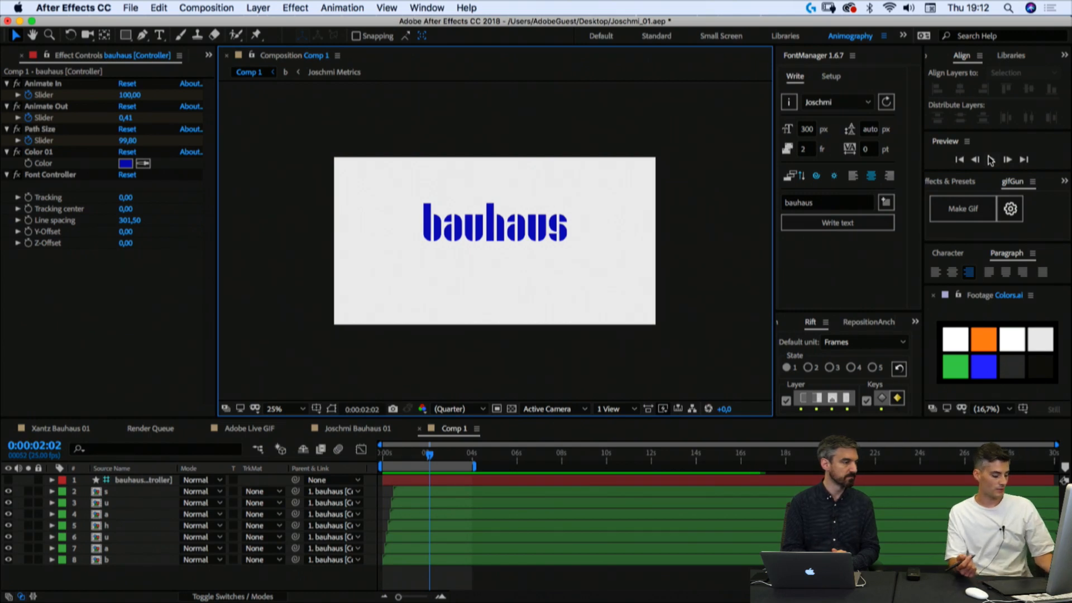
Step: Create a portrait composition 700 px wide and 1000 px high, and fit it in the viewer
{"action": "key", "text": "super+n"}
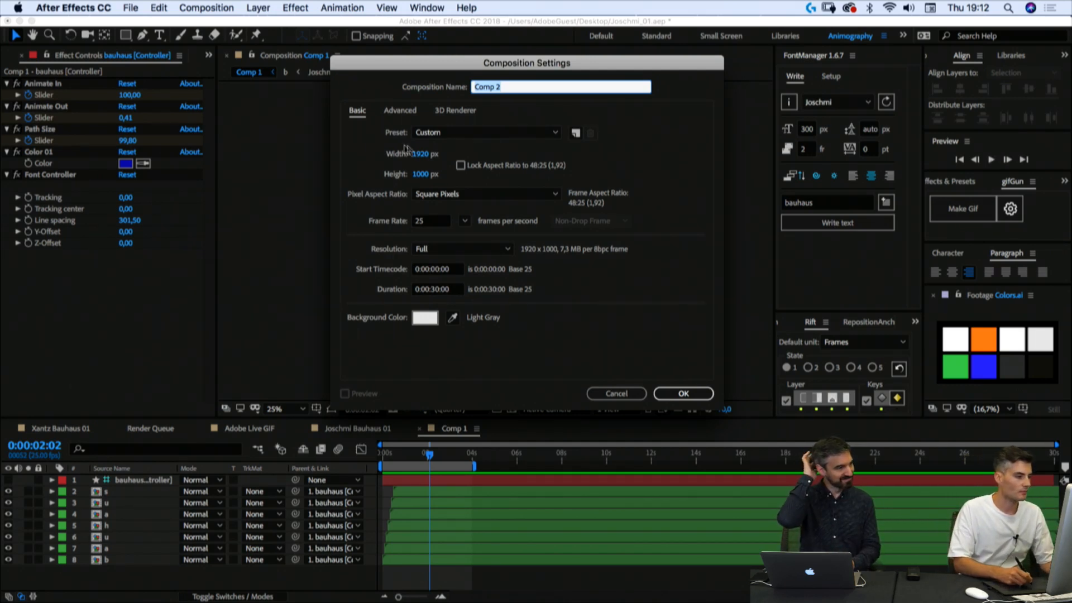
{"action": "left_click", "coordinate": [420, 155]}
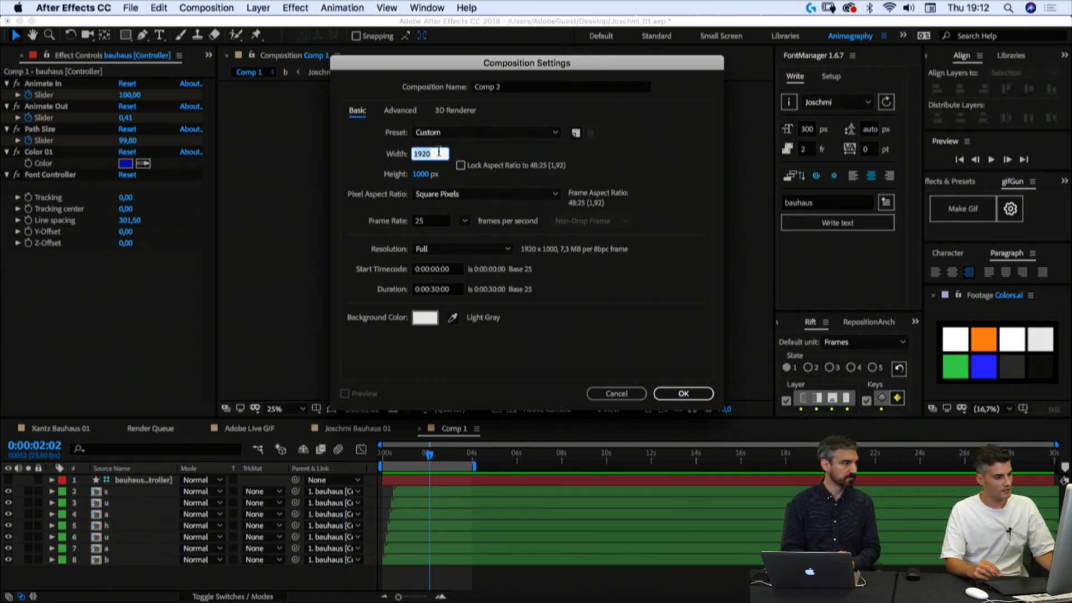
{"action": "type", "text": "700"}
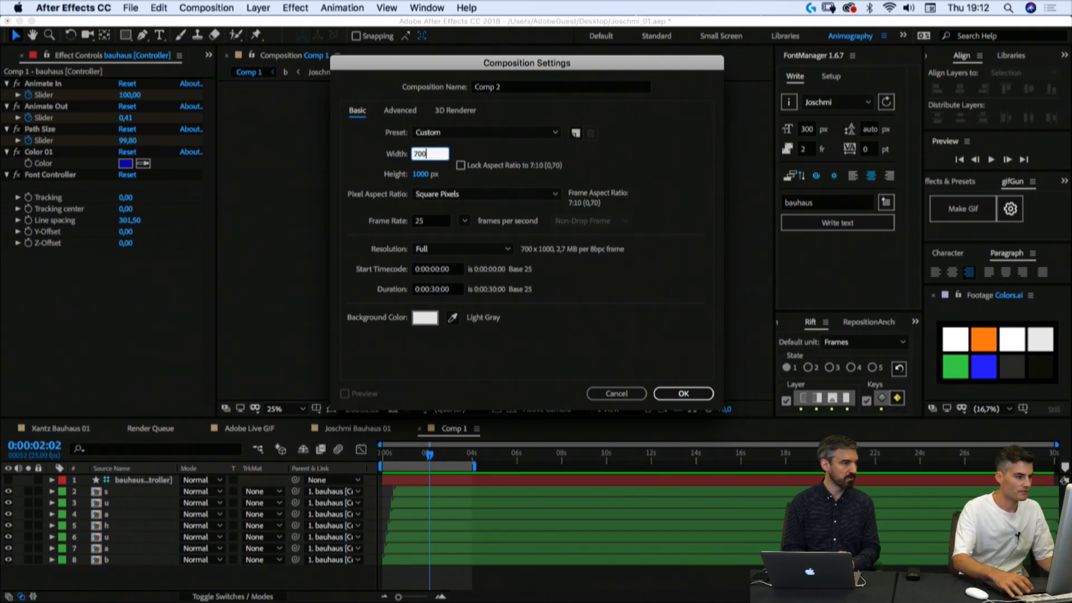
{"action": "key", "text": "Tab"}
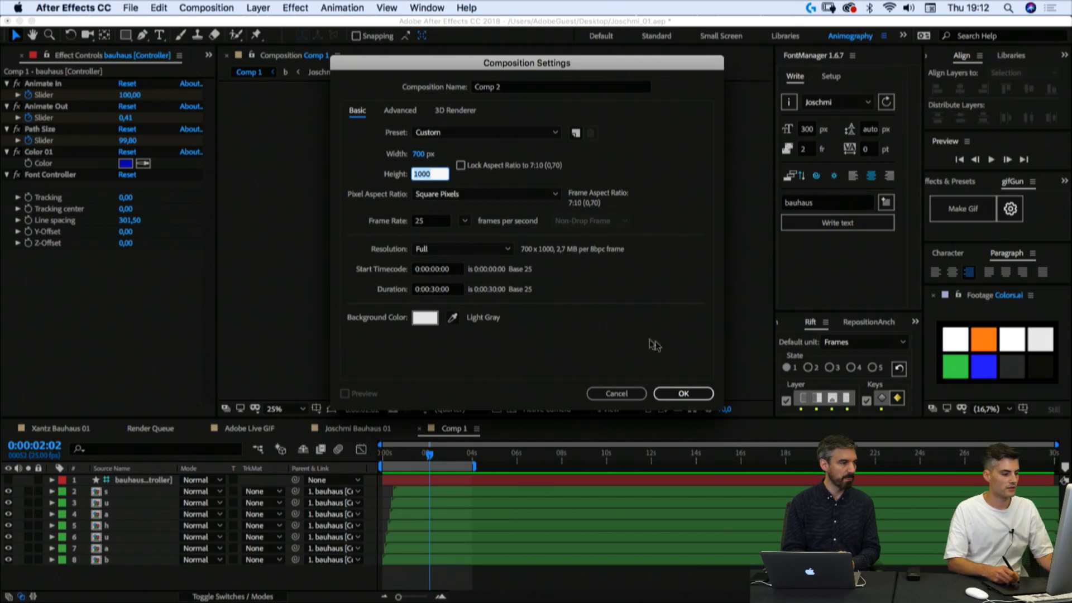
{"action": "left_click", "coordinate": [682, 393]}
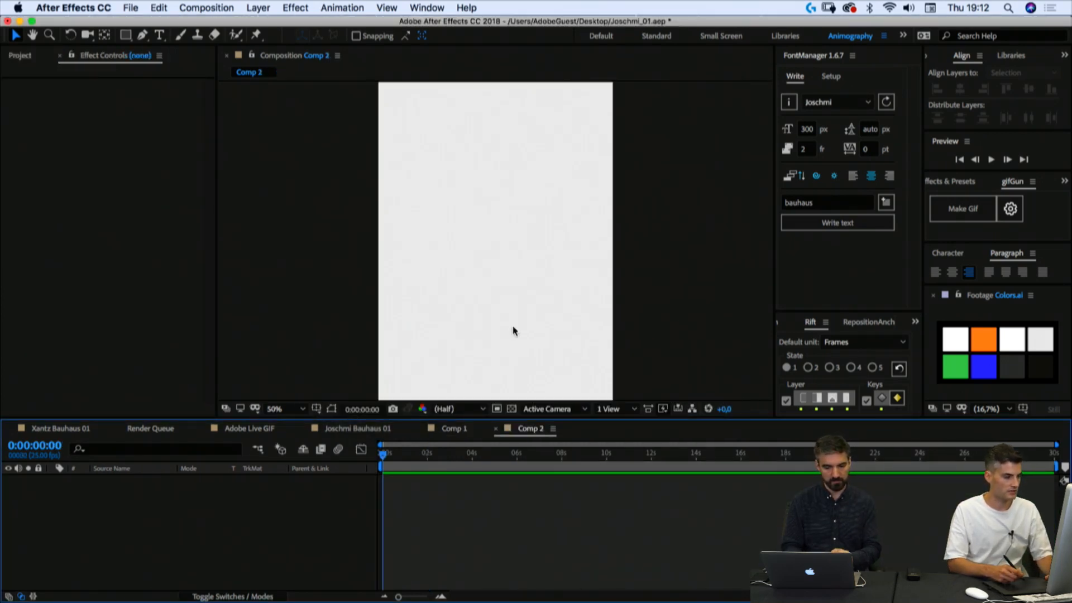
{"action": "left_click_drag", "start_coordinate": [512, 296], "coordinate": [464, 279]}
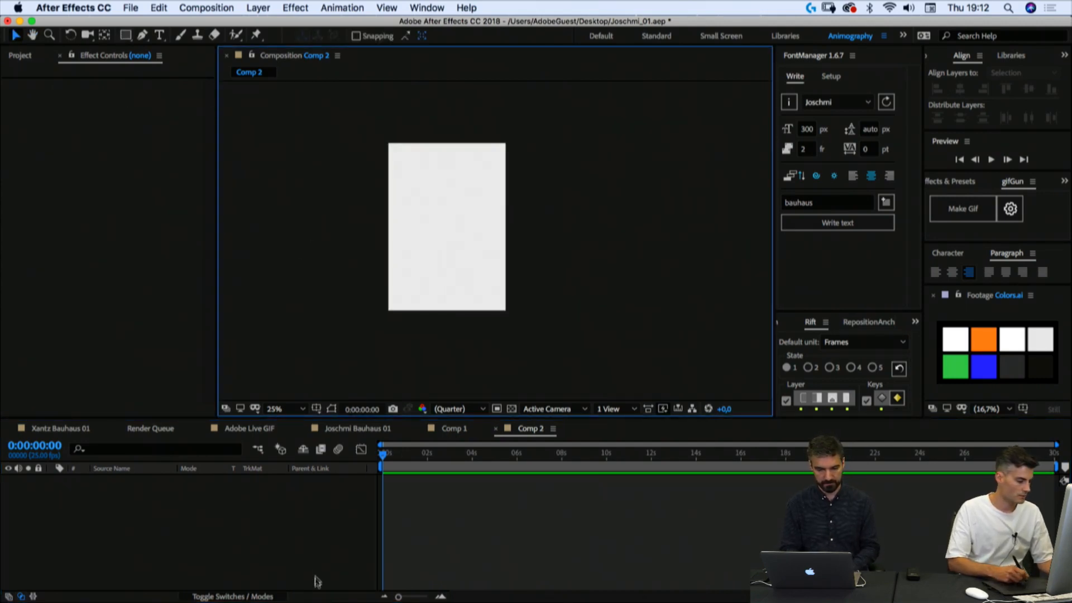
Step: Switch to Safari, search Google Images for "bauhaus poster" and browse the results for layout references
{"action": "mouse_move", "coordinate": [329, 600]}
{"action": "left_click", "coordinate": [373, 586]}
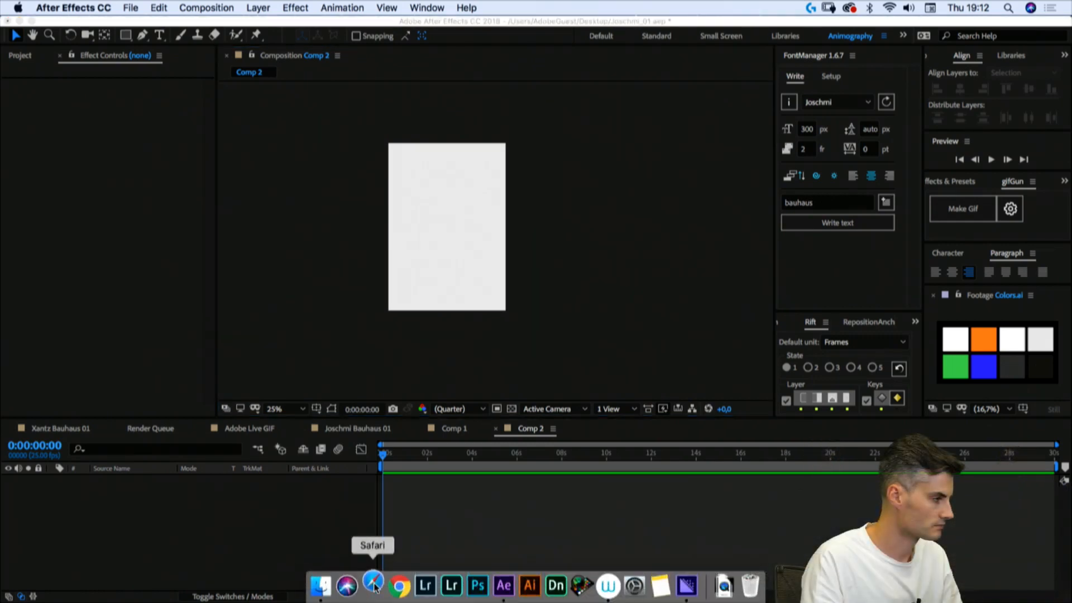
{"action": "type", "text": "b"}
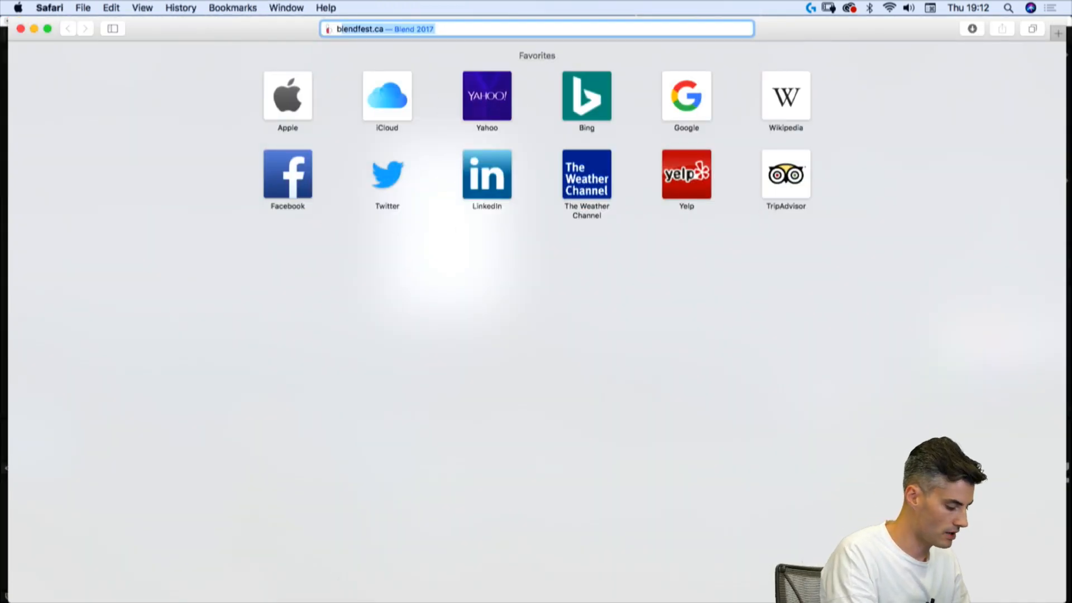
{"action": "type", "text": "auhaus"}
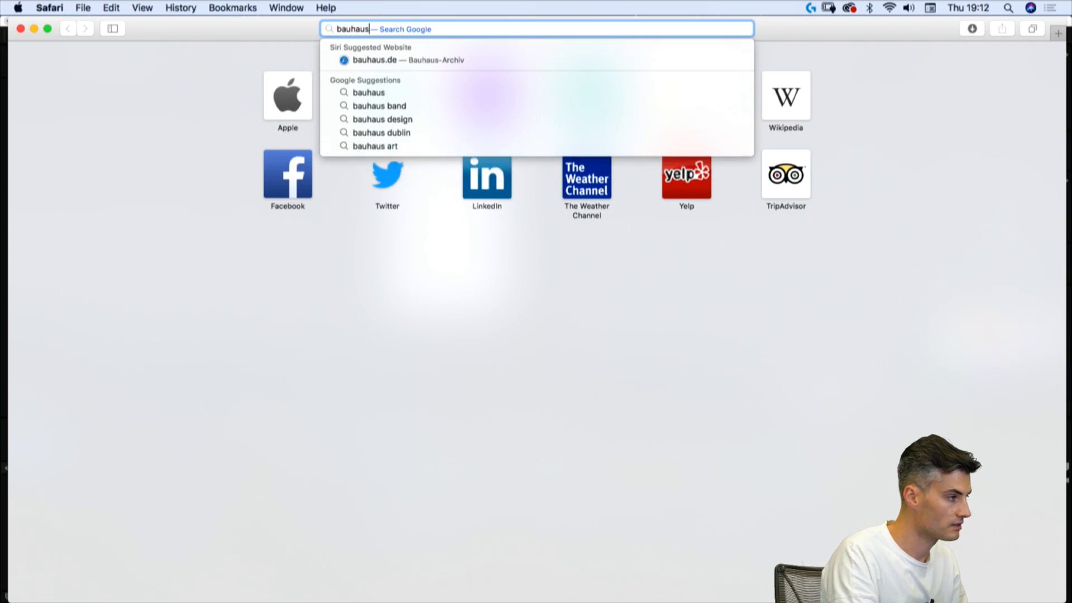
{"action": "type", "text": " poster"}
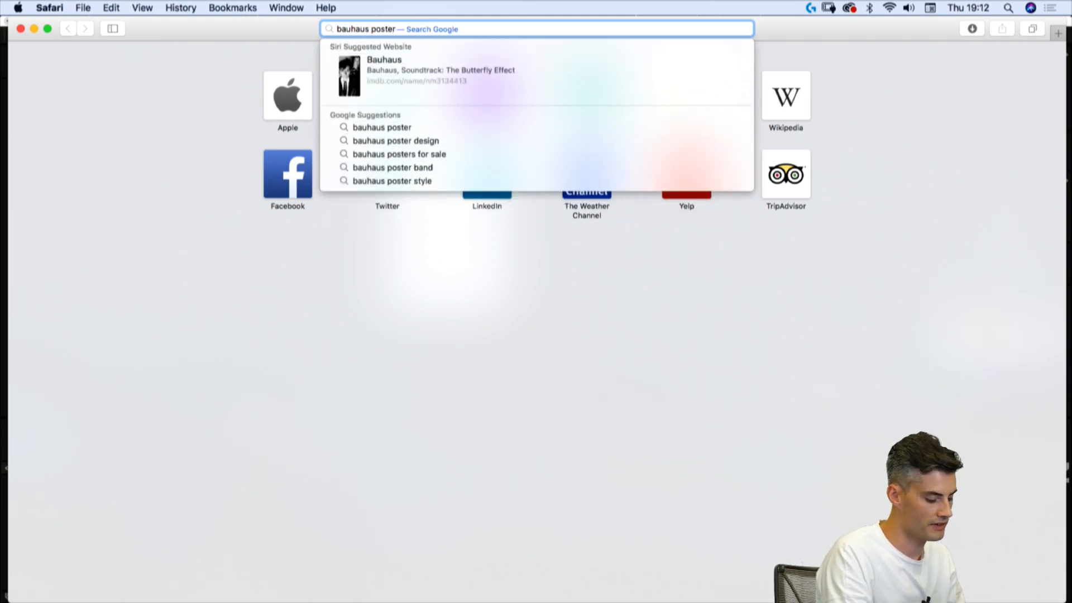
{"action": "key", "text": "Return"}
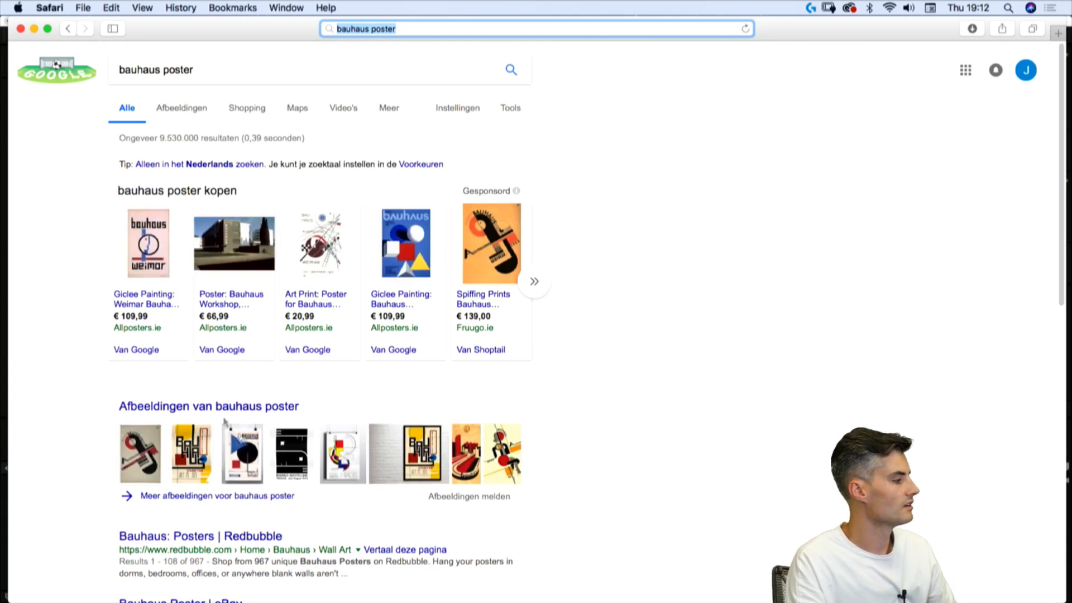
{"action": "left_click", "coordinate": [180, 111]}
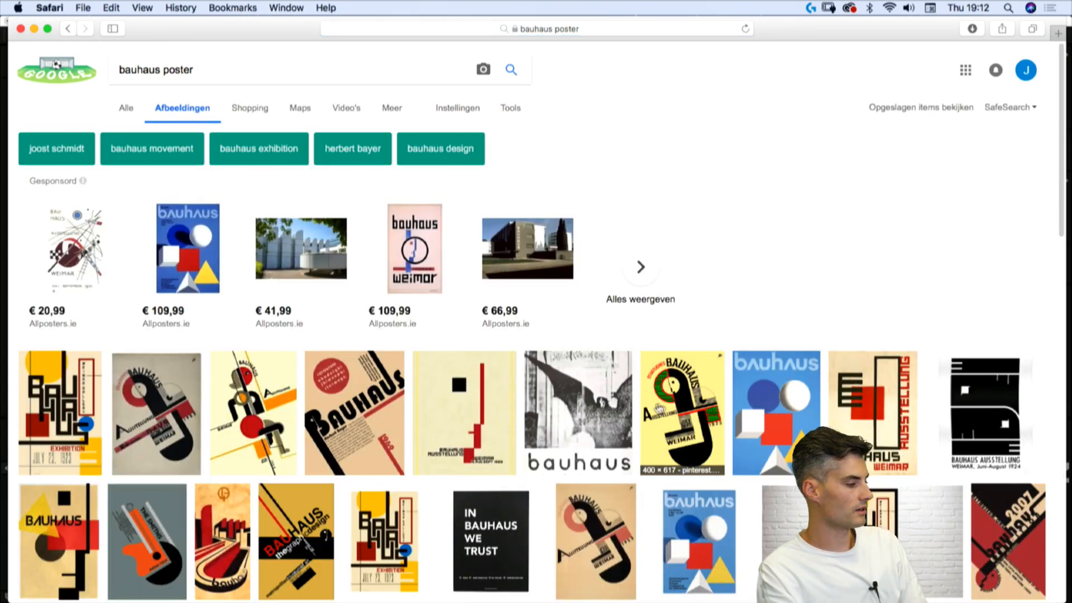
{"action": "scroll", "coordinate": [667, 402], "scroll_direction": "down", "scroll_amount": 5}
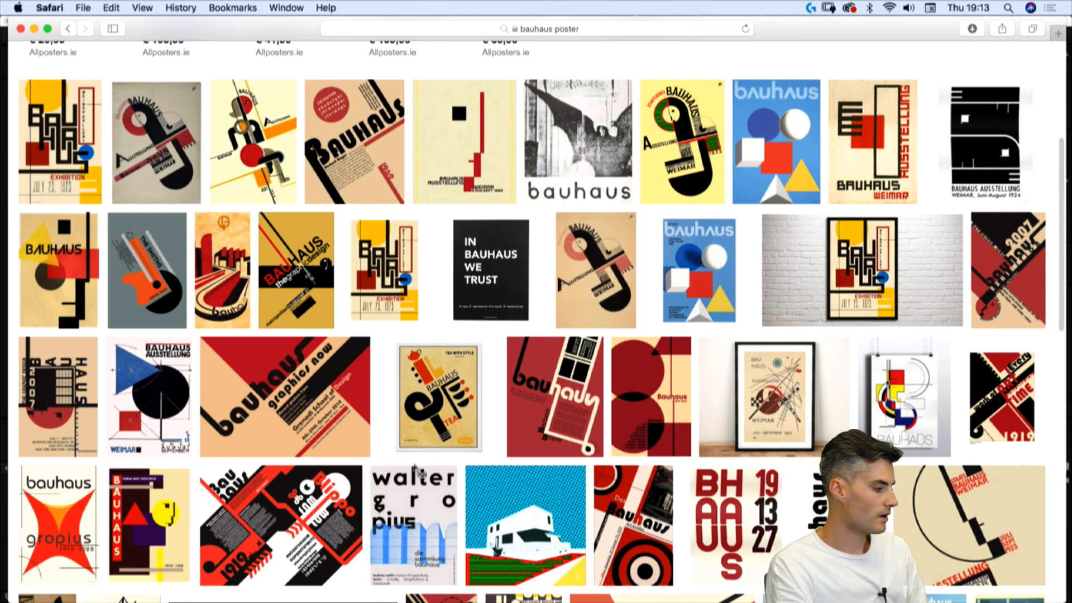
Step: Scan further Bauhaus poster results for composition ideas and switch back to After Effects
{"action": "scroll", "coordinate": [431, 429], "scroll_direction": "down", "scroll_amount": 4}
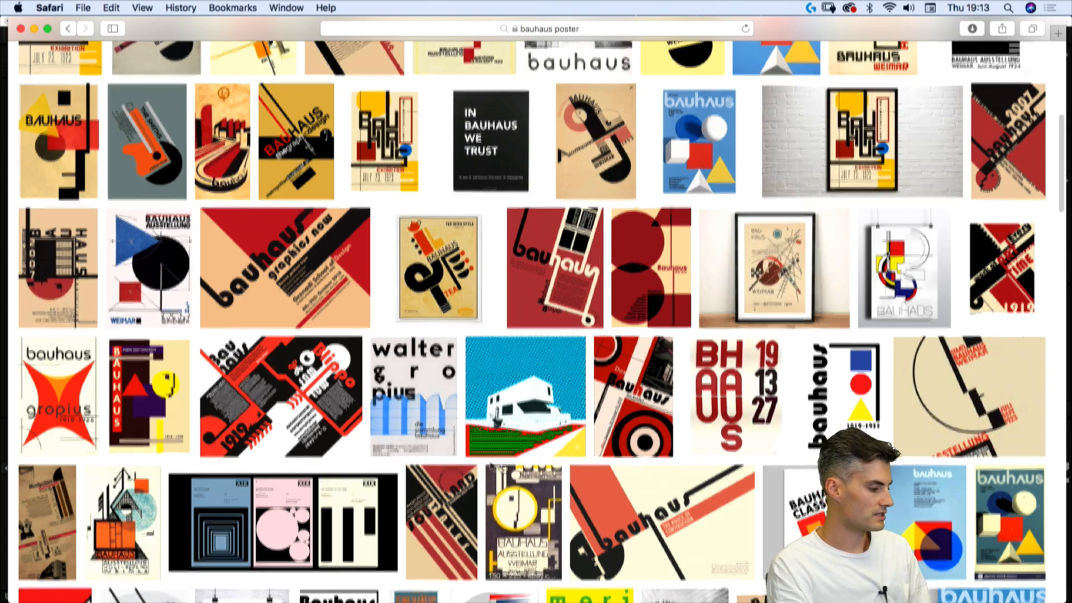
{"action": "scroll", "coordinate": [488, 347], "scroll_direction": "down", "scroll_amount": 5}
{"action": "scroll", "coordinate": [488, 347], "scroll_direction": "down", "scroll_amount": 4}
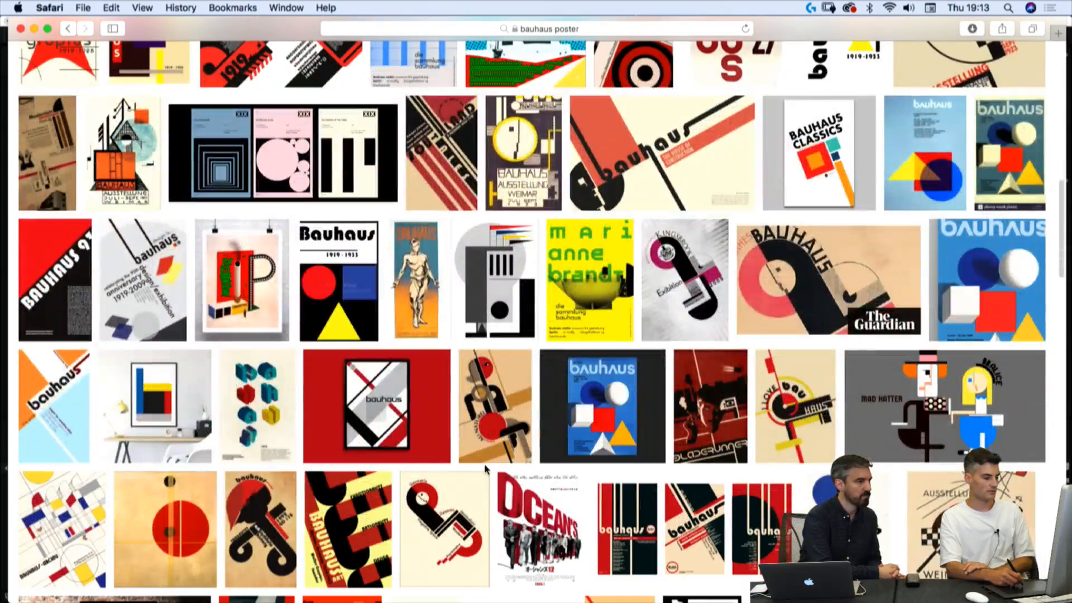
{"action": "scroll", "coordinate": [488, 443], "scroll_direction": "up", "scroll_amount": 10}
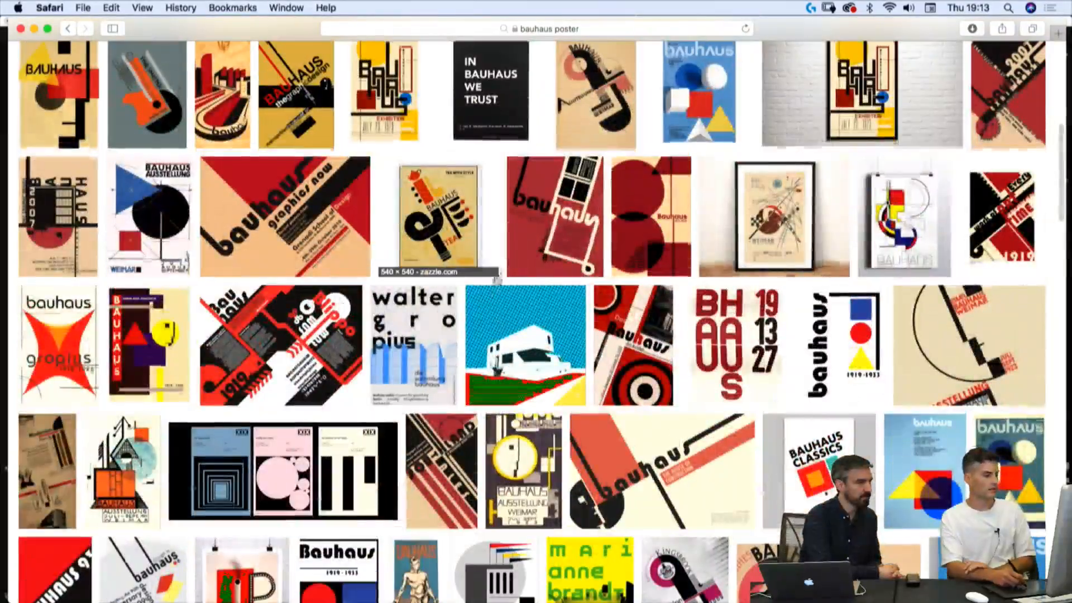
{"action": "key", "text": "super+Tab"}
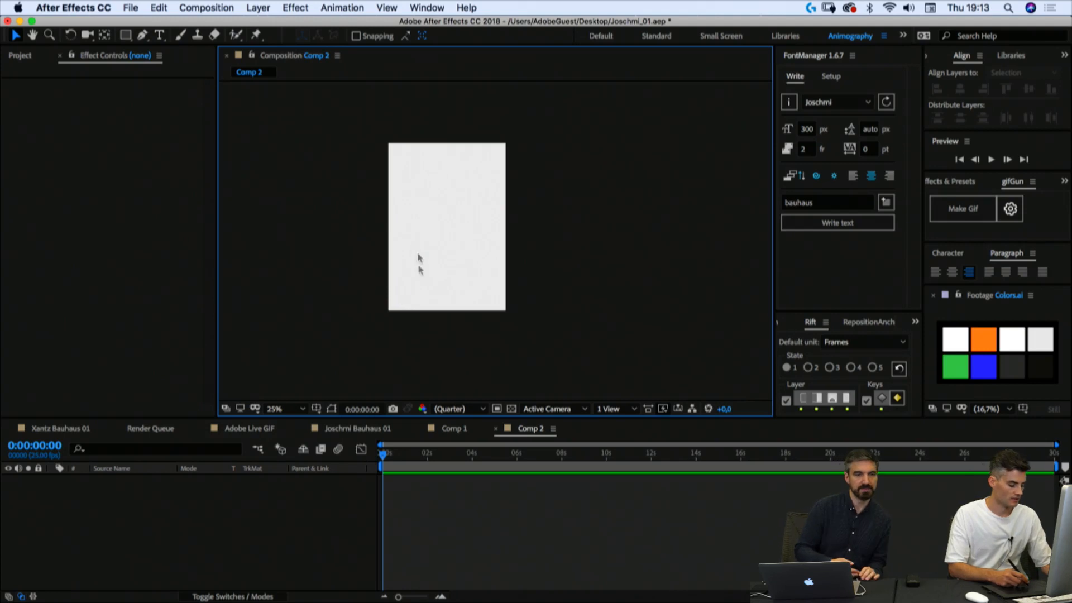
Step: Draw a black rectangle about 537 x 294 px across the middle of the blank poster composition
{"action": "left_click", "coordinate": [125, 35]}
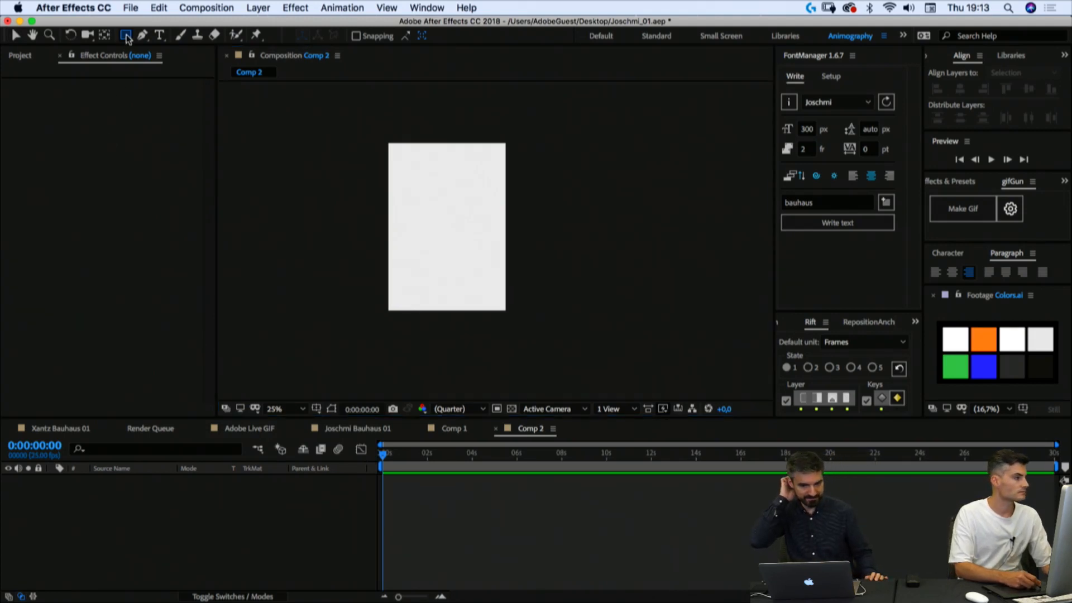
{"action": "left_click", "coordinate": [175, 36]}
{"action": "mouse_move", "coordinate": [400, 197]}
{"action": "left_mouse_down"}
{"action": "mouse_move", "coordinate": [459, 240]}
{"action": "mouse_move", "coordinate": [489, 246]}
{"action": "left_mouse_up"}
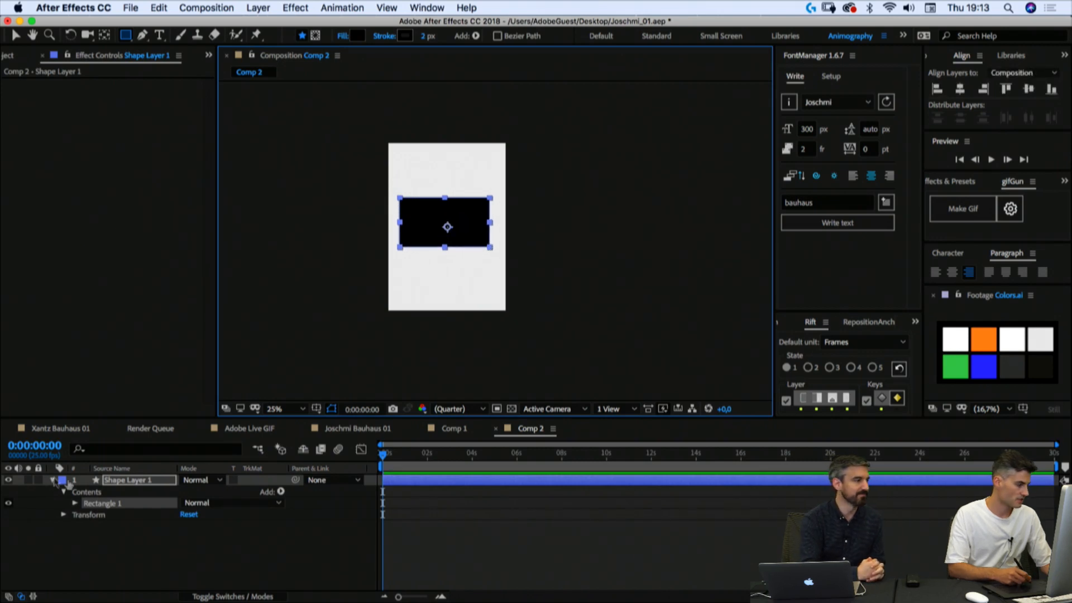
Step: Centre the rectangle on its layer by setting the Rectangle 1 group position to 0, 0
{"action": "left_click", "coordinate": [74, 503]}
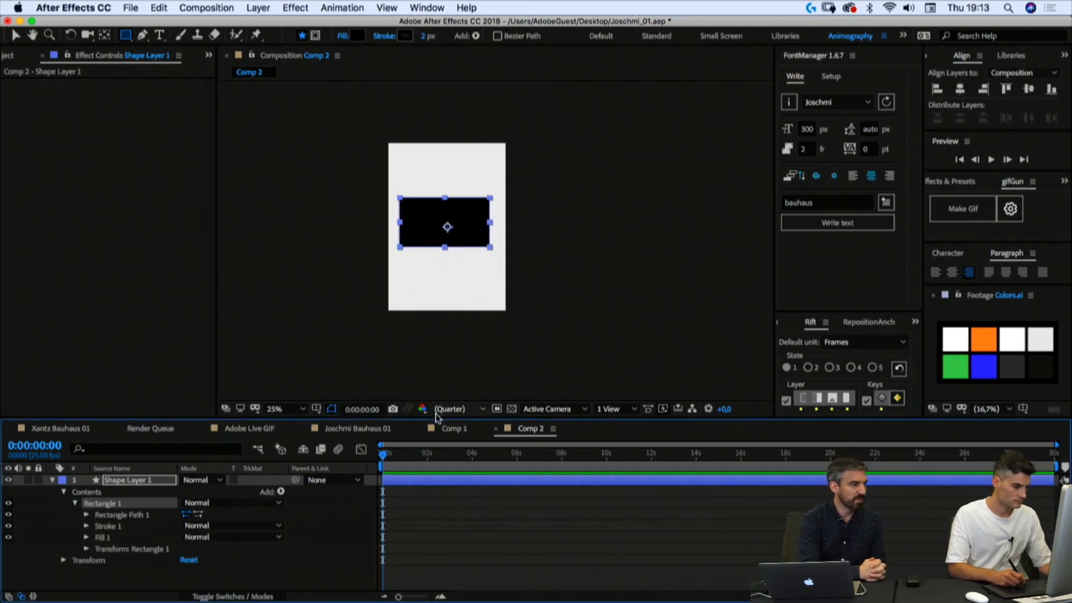
{"action": "left_click_drag", "start_coordinate": [437, 392], "coordinate": [436, 333]}
{"action": "left_click", "coordinate": [85, 489]}
{"action": "left_click", "coordinate": [190, 511]}
{"action": "type", "text": "0"}
{"action": "key", "text": "Tab"}
{"action": "type", "text": "0"}
{"action": "key", "text": "Return"}
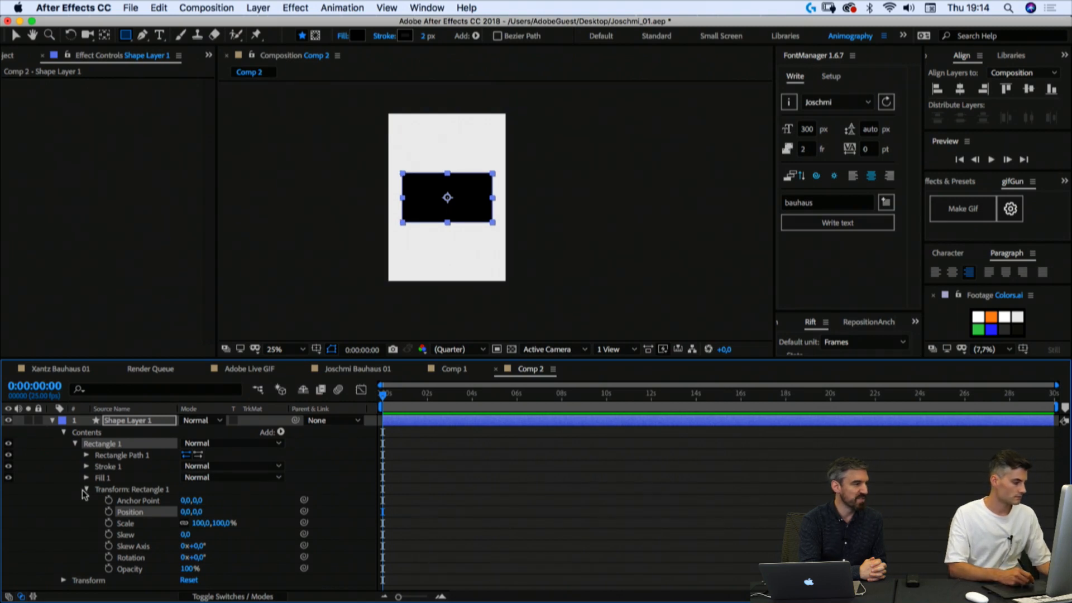
Step: Rotate the rectangle through its Rectangle 1 group transform, setting the rotation to -10°
{"action": "left_click", "coordinate": [64, 581]}
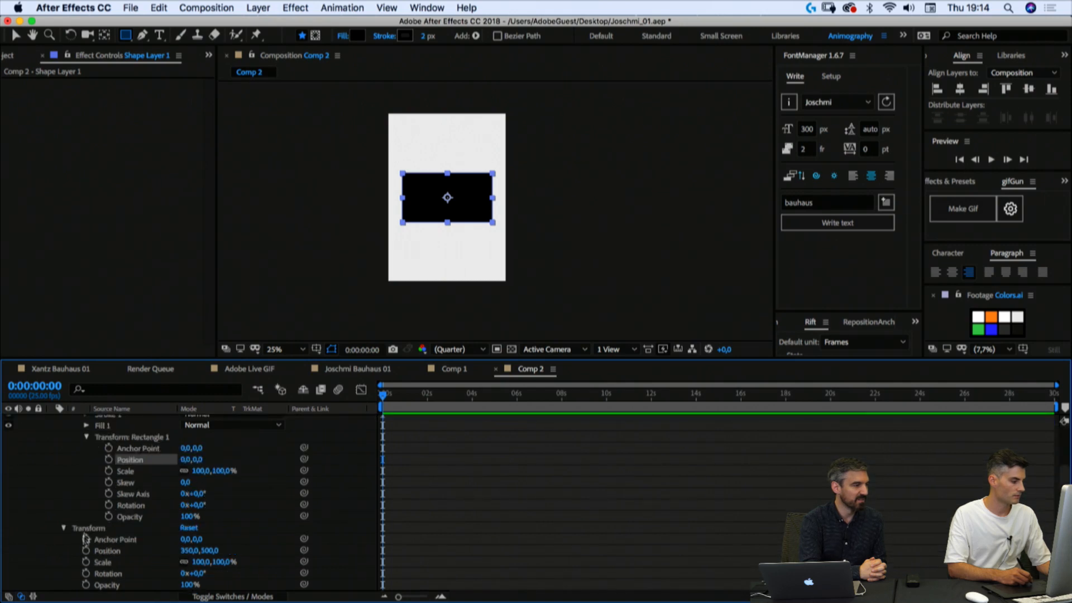
{"action": "left_click", "coordinate": [63, 528]}
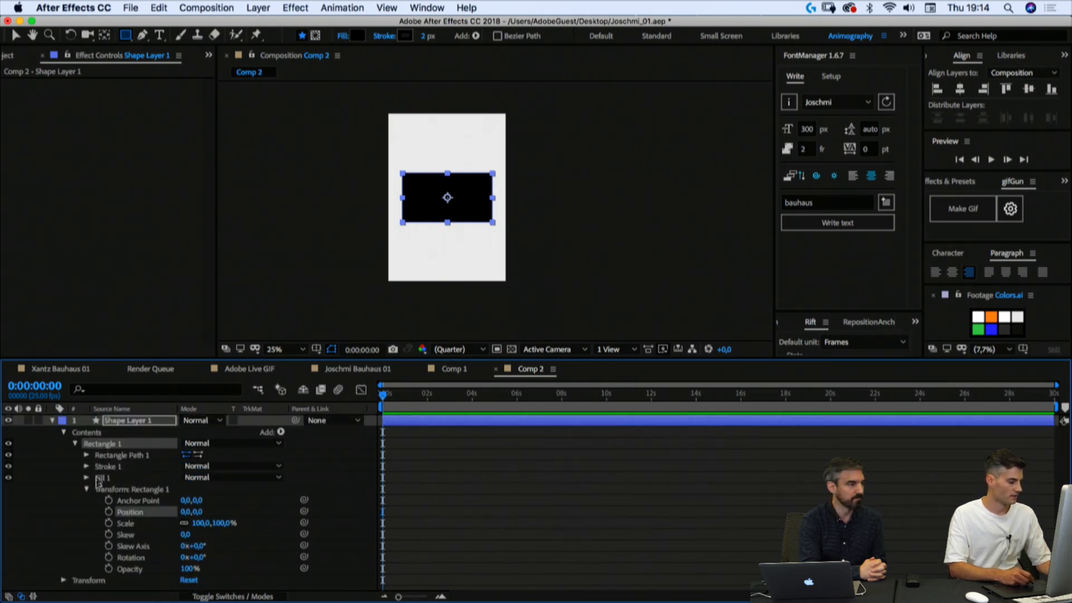
{"action": "left_click", "coordinate": [91, 517]}
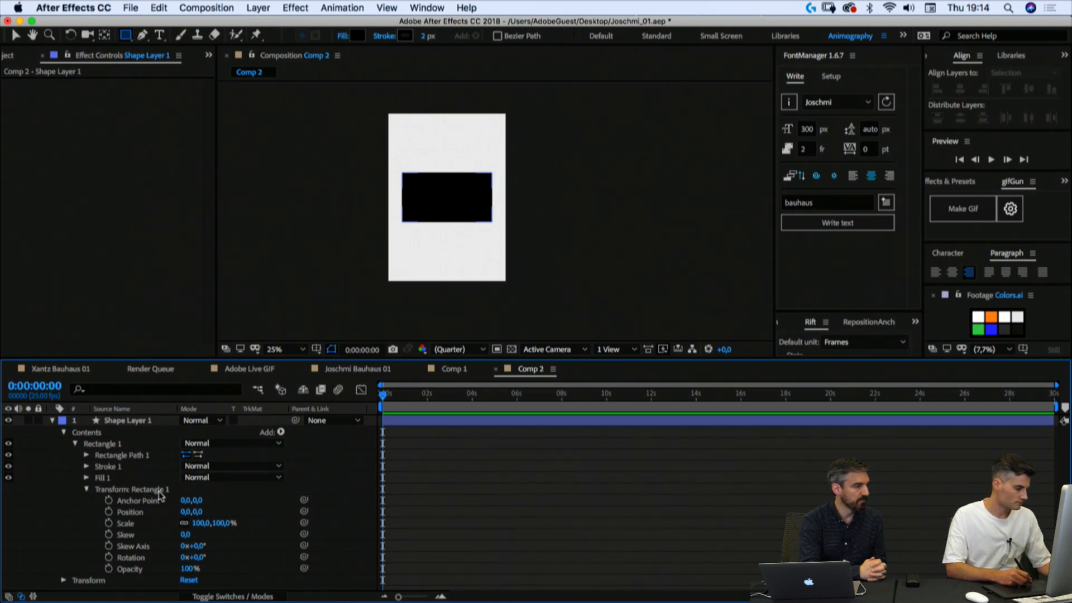
{"action": "left_click", "coordinate": [194, 558]}
{"action": "type", "text": "-10"}
{"action": "key", "text": "Return"}
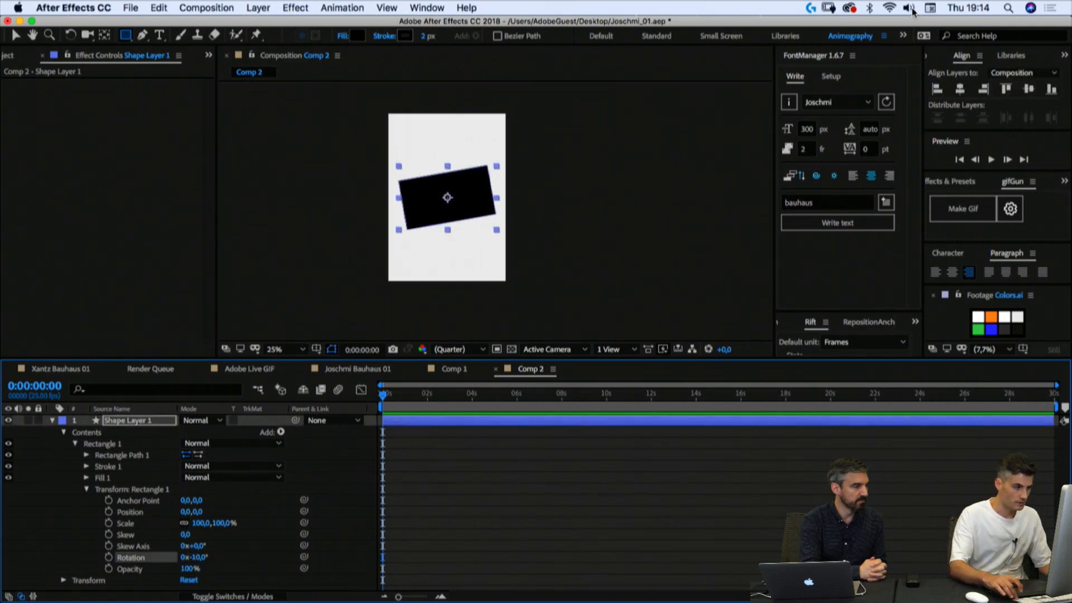
Step: Unlink the rectangle path's size proportions and widen the tilted rectangle to about 655 px so it spans the poster
{"action": "key", "text": "period"}
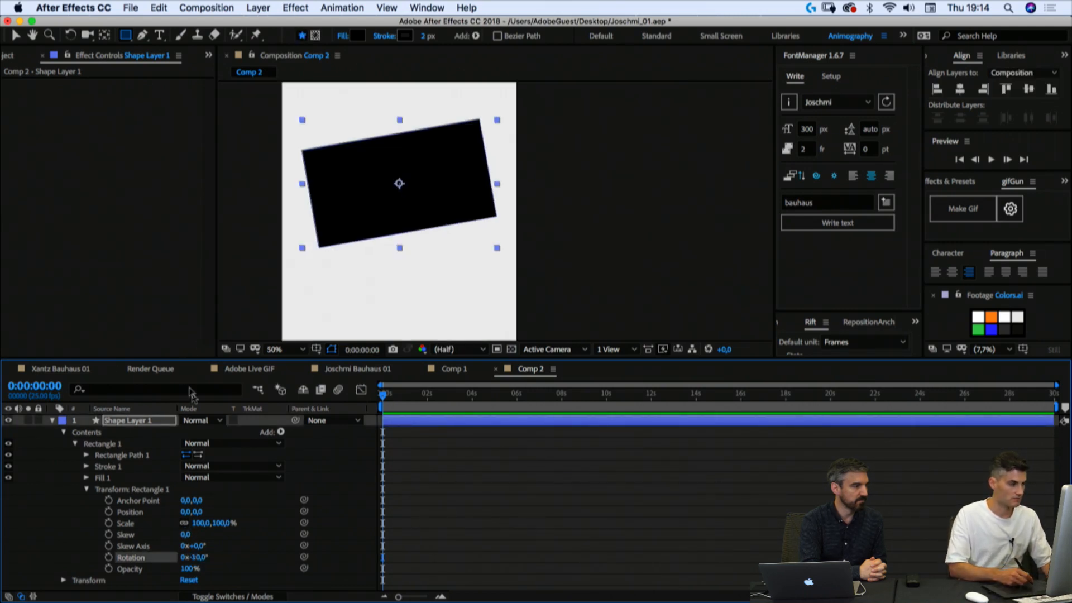
{"action": "left_click", "coordinate": [86, 455]}
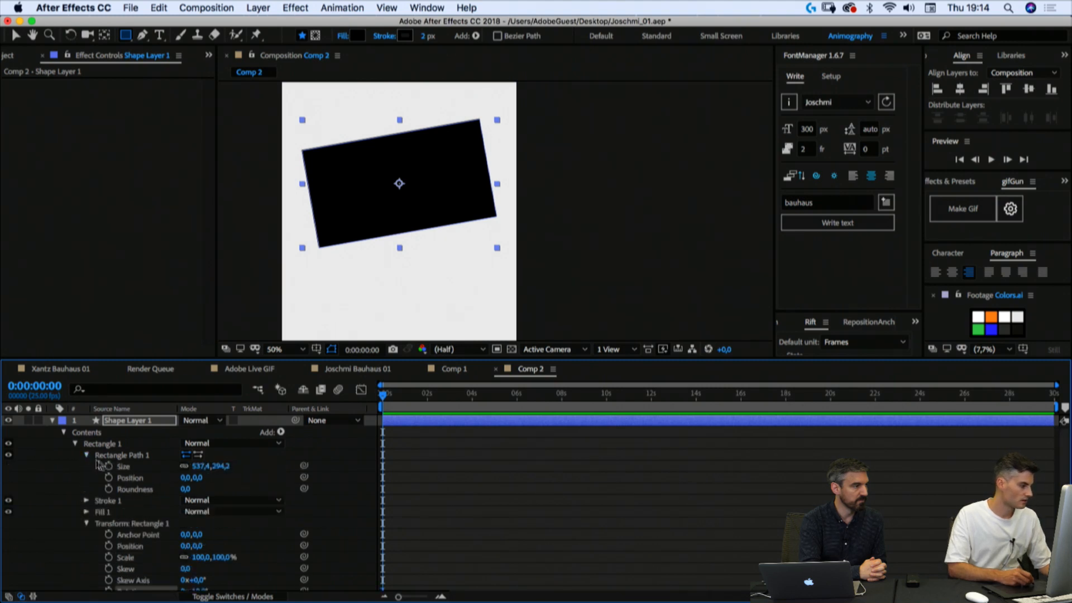
{"action": "left_click", "coordinate": [87, 472]}
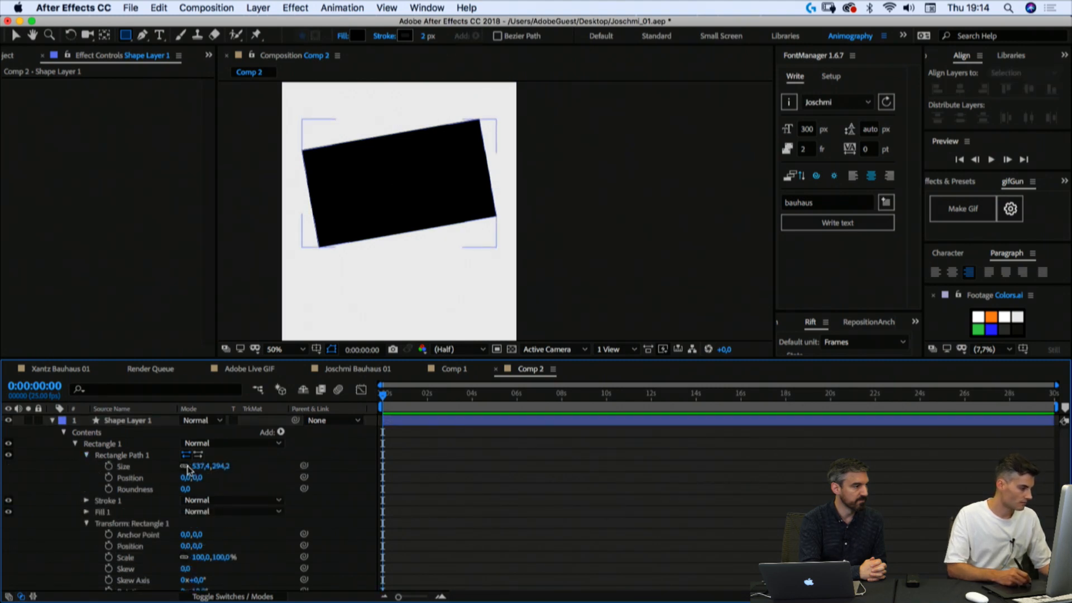
{"action": "left_click_drag", "start_coordinate": [192, 466], "coordinate": [259, 463]}
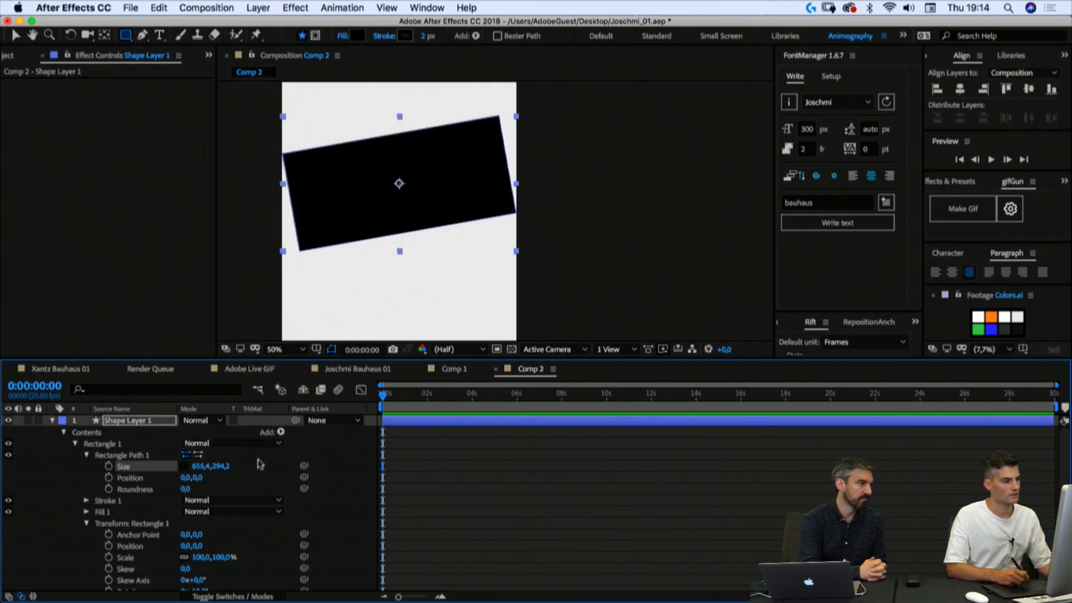
{"action": "left_click", "coordinate": [436, 480]}
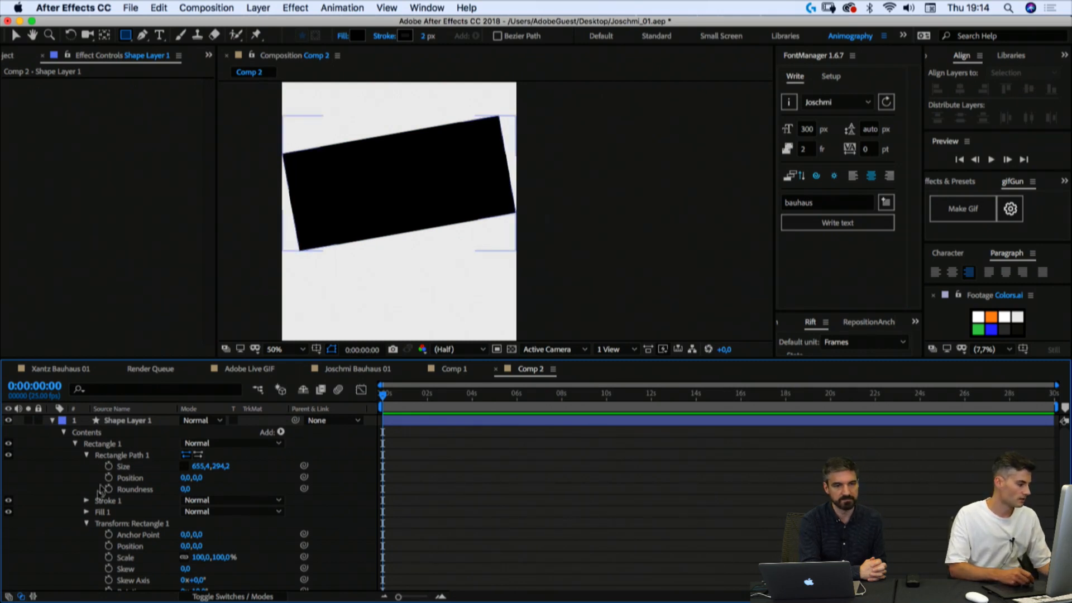
Step: Hide the rectangle's stroke and sample the green swatch from Colors.ai for its fill
{"action": "left_click", "coordinate": [87, 456]}
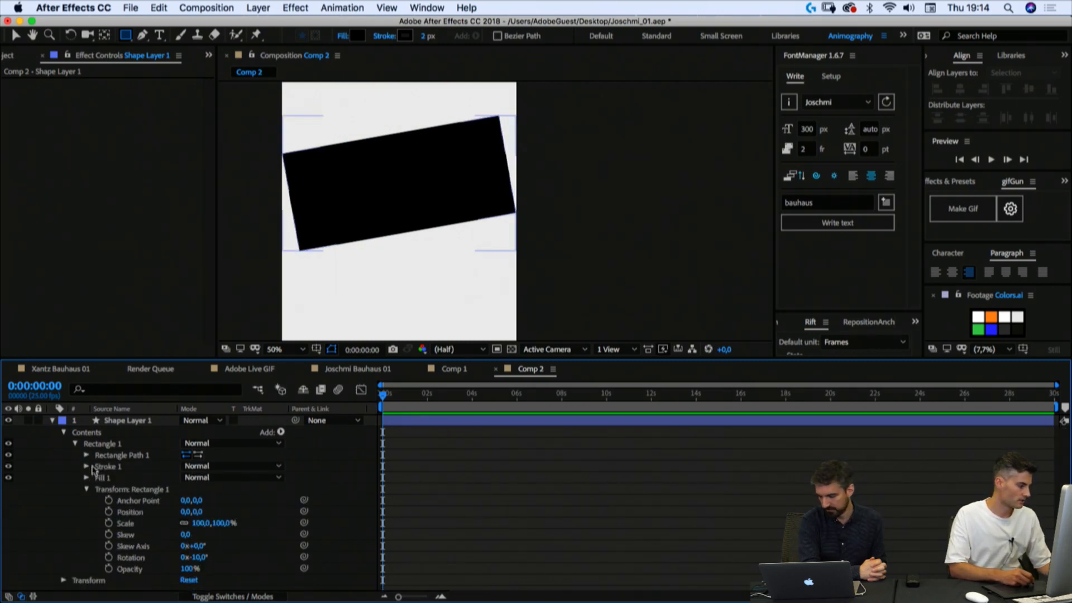
{"action": "left_click", "coordinate": [8, 466]}
{"action": "left_click", "coordinate": [87, 478]}
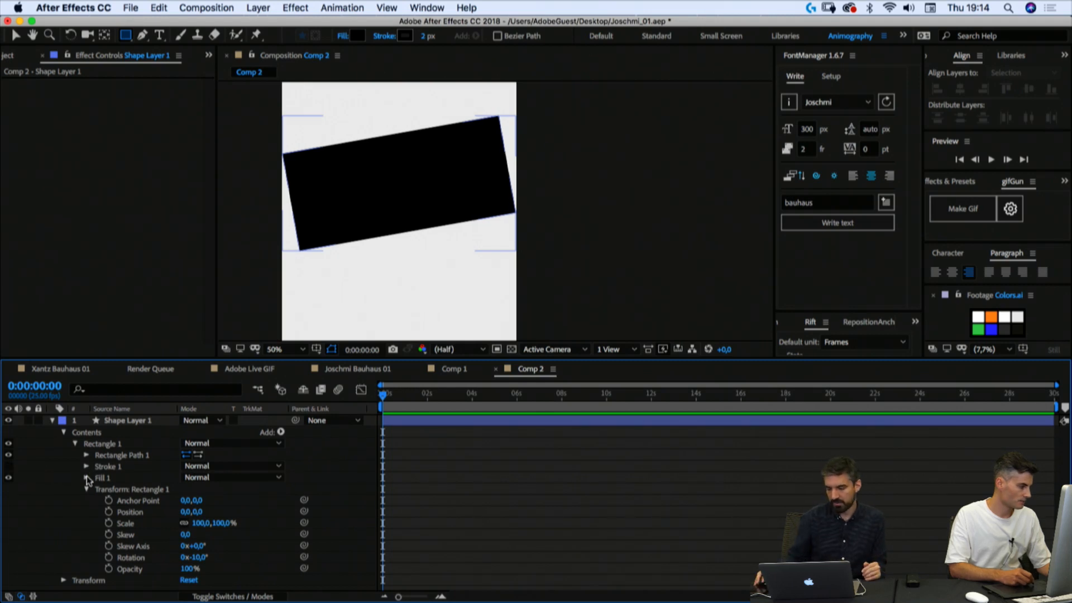
{"action": "left_click", "coordinate": [205, 512]}
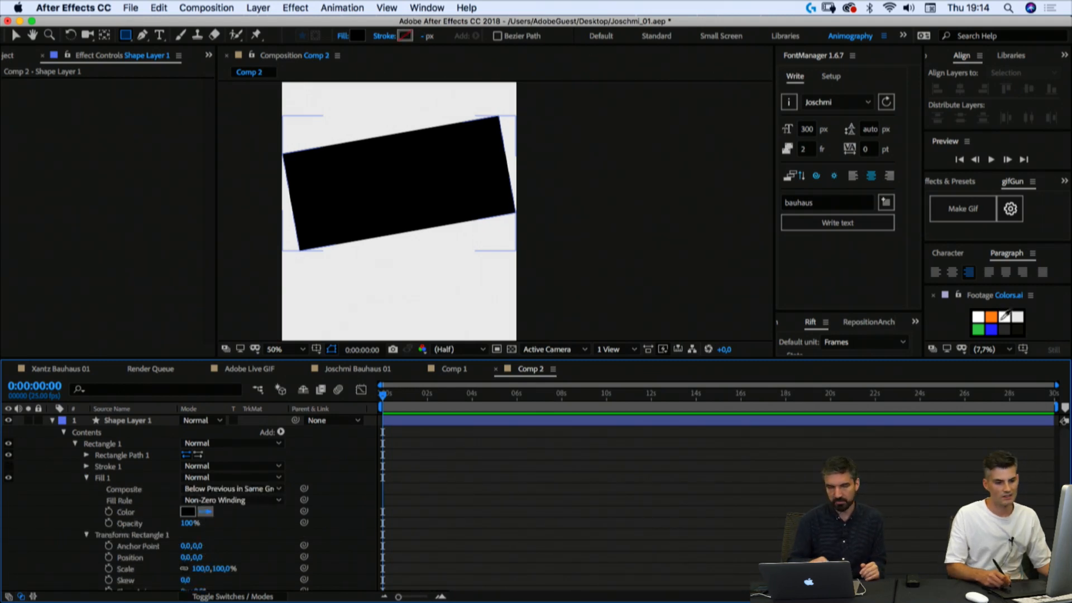
{"action": "left_click", "coordinate": [979, 329]}
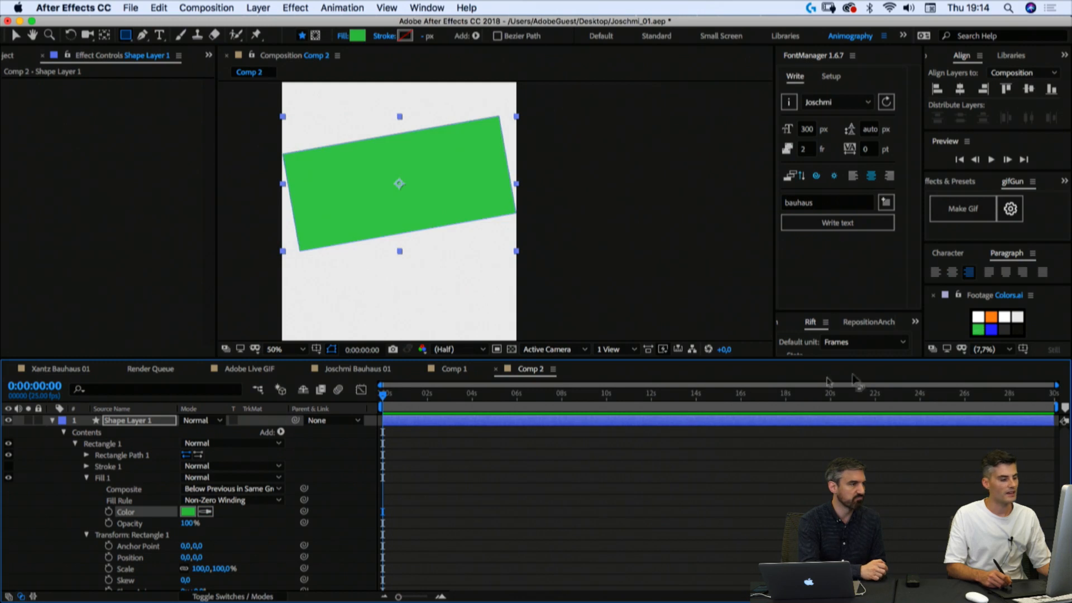
{"action": "left_click", "coordinate": [52, 420]}
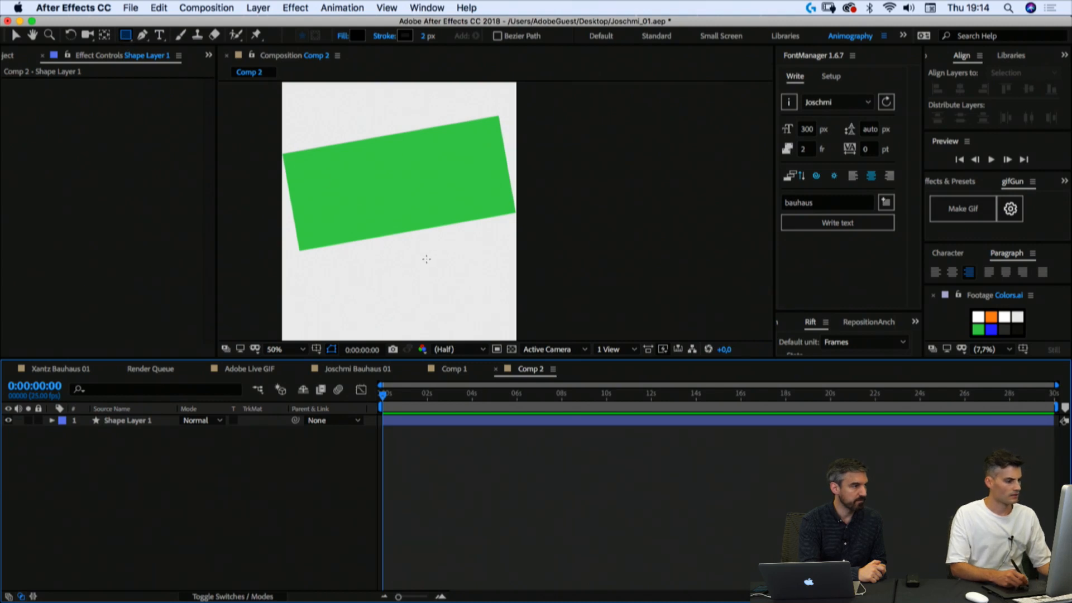
Step: Draw a circle with the Ellipse tool on a new shape layer in the poster's lower-right corner
{"action": "key", "text": "comma"}
{"action": "left_click_drag", "start_coordinate": [457, 237], "coordinate": [475, 258]}
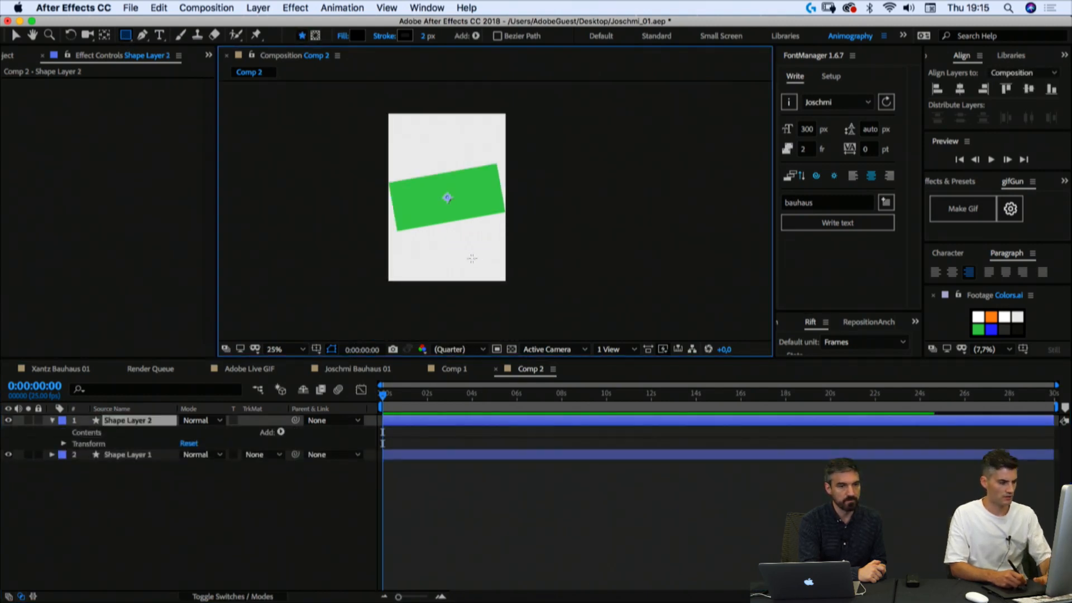
{"action": "left_click", "coordinate": [125, 35]}
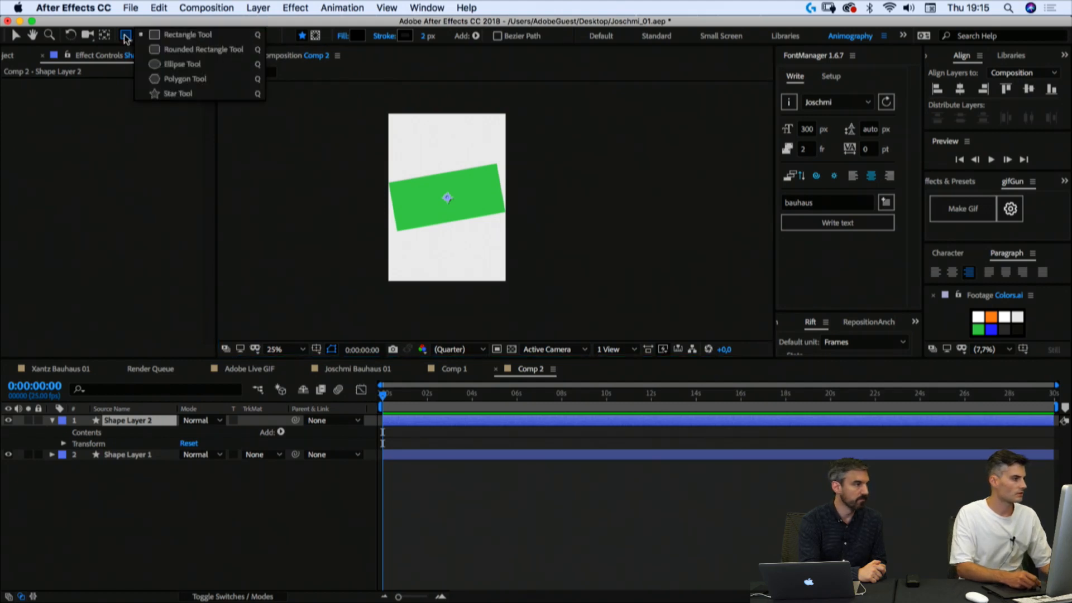
{"action": "left_click", "coordinate": [172, 65]}
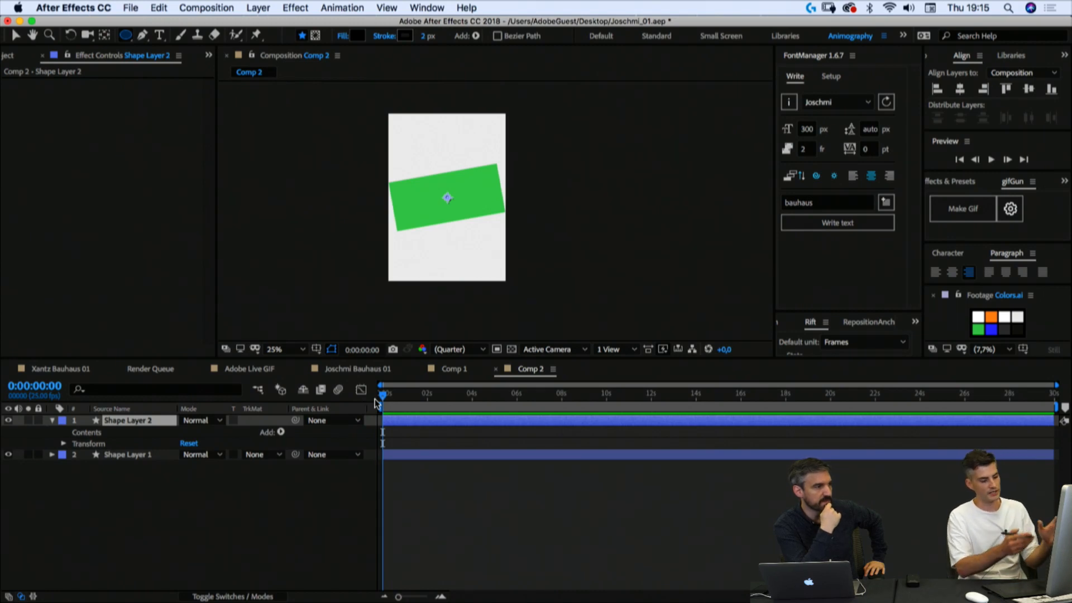
{"action": "mouse_move", "coordinate": [449, 239]}
{"action": "left_mouse_down"}
{"action": "mouse_move", "coordinate": [499, 289]}
{"action": "mouse_move", "coordinate": [498, 256]}
{"action": "left_mouse_up"}
{"action": "left_click", "coordinate": [16, 35]}
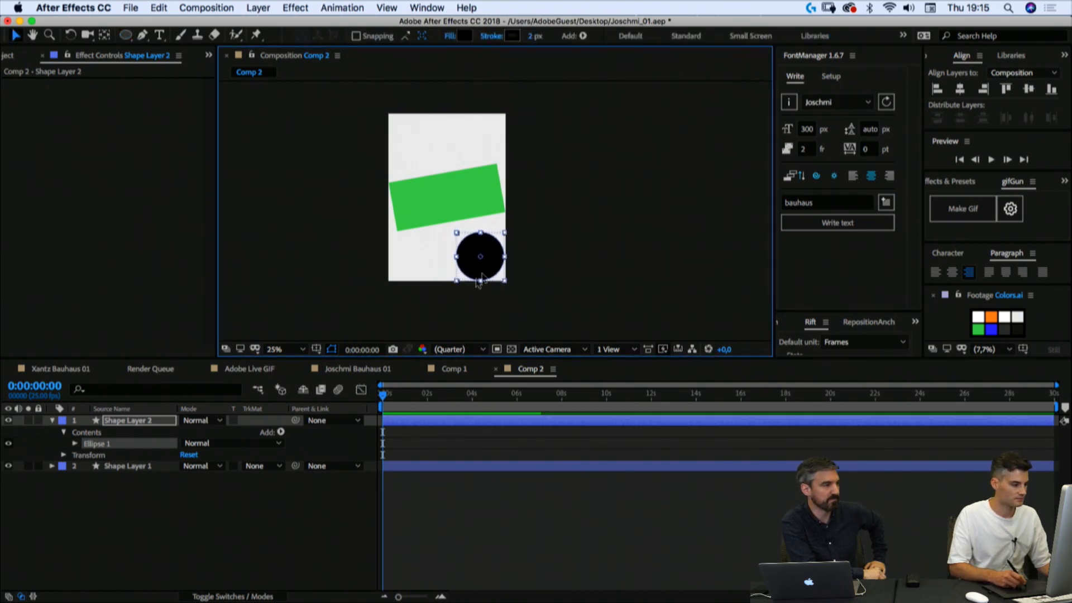
Step: Fill the circle with the near-black swatch from Colors.ai and delete its stroke
{"action": "left_click", "coordinate": [75, 443]}
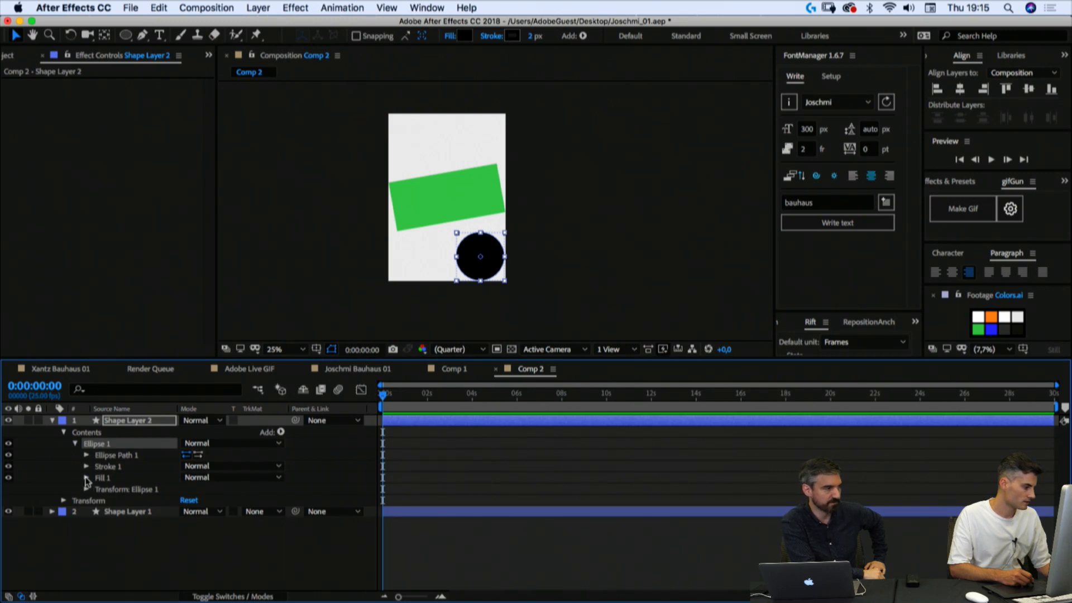
{"action": "left_click", "coordinate": [87, 478]}
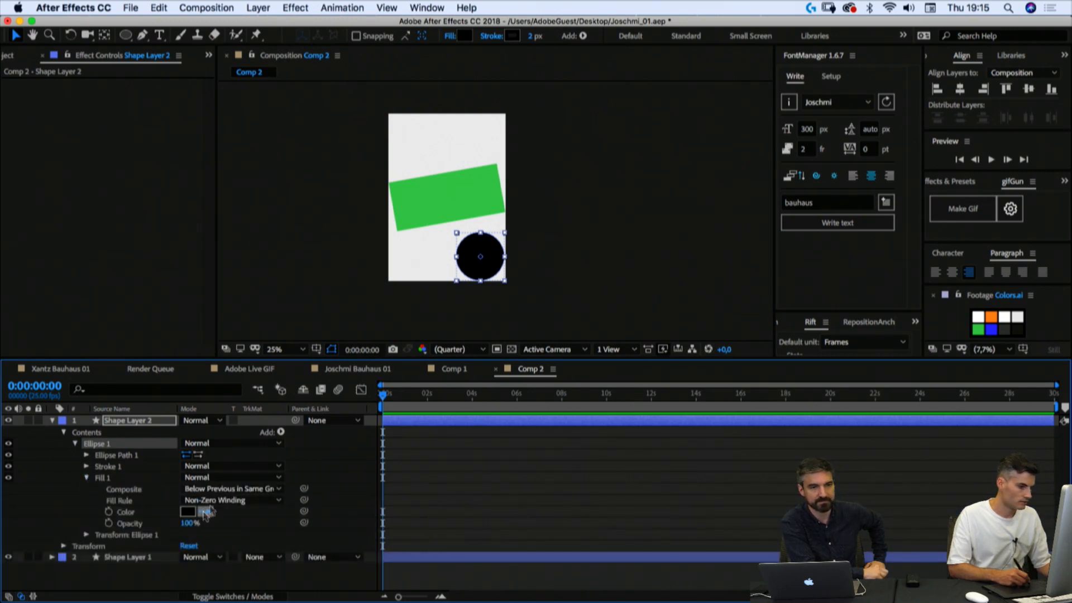
{"action": "left_click", "coordinate": [1018, 329]}
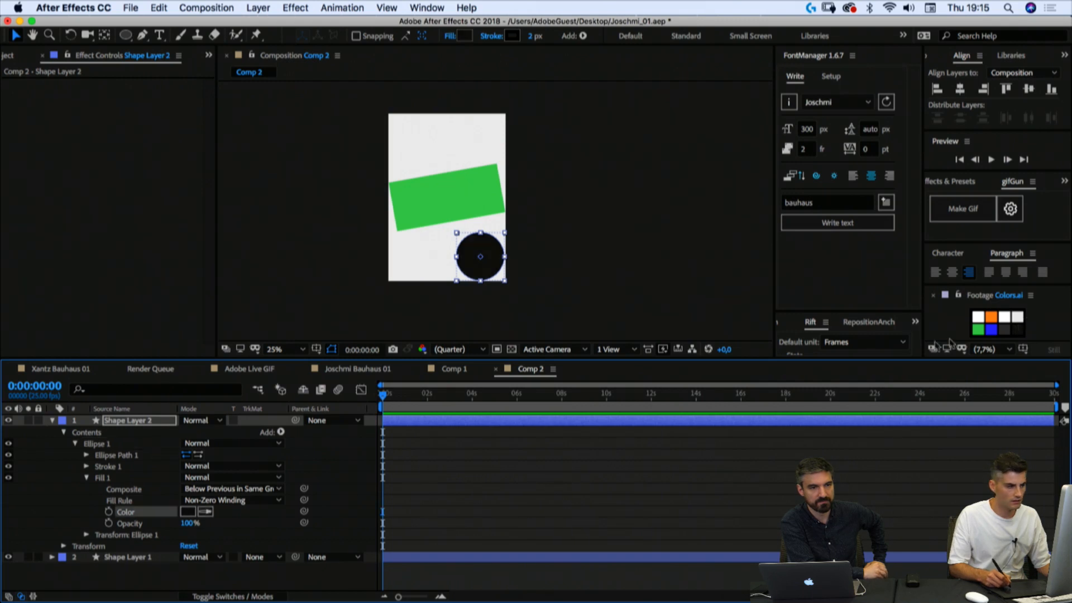
{"action": "left_click", "coordinate": [117, 581]}
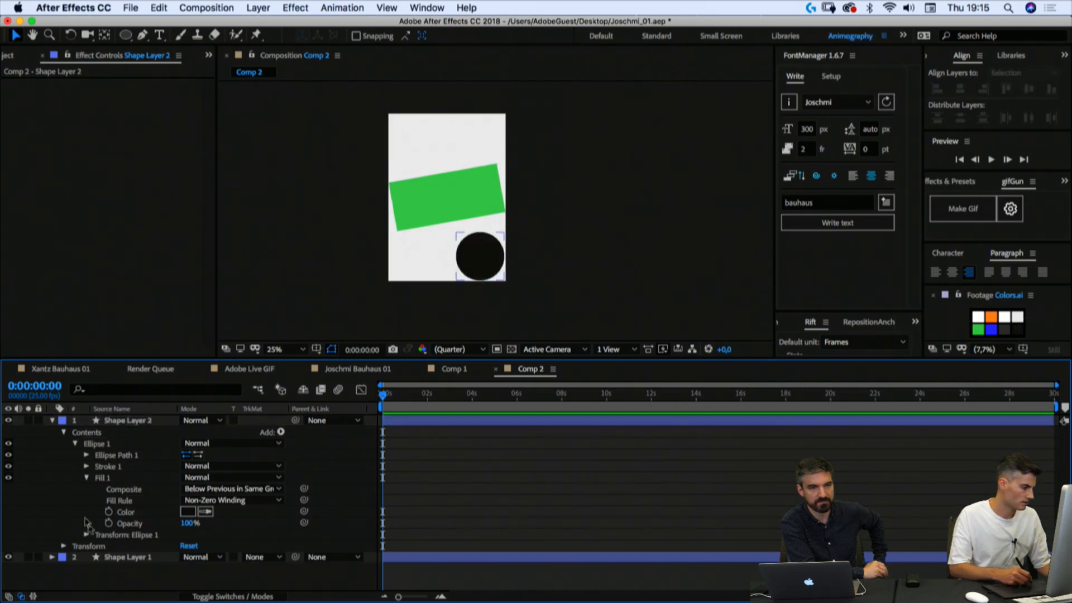
{"action": "left_click", "coordinate": [86, 478]}
{"action": "left_click", "coordinate": [107, 466]}
{"action": "key", "text": "Delete"}
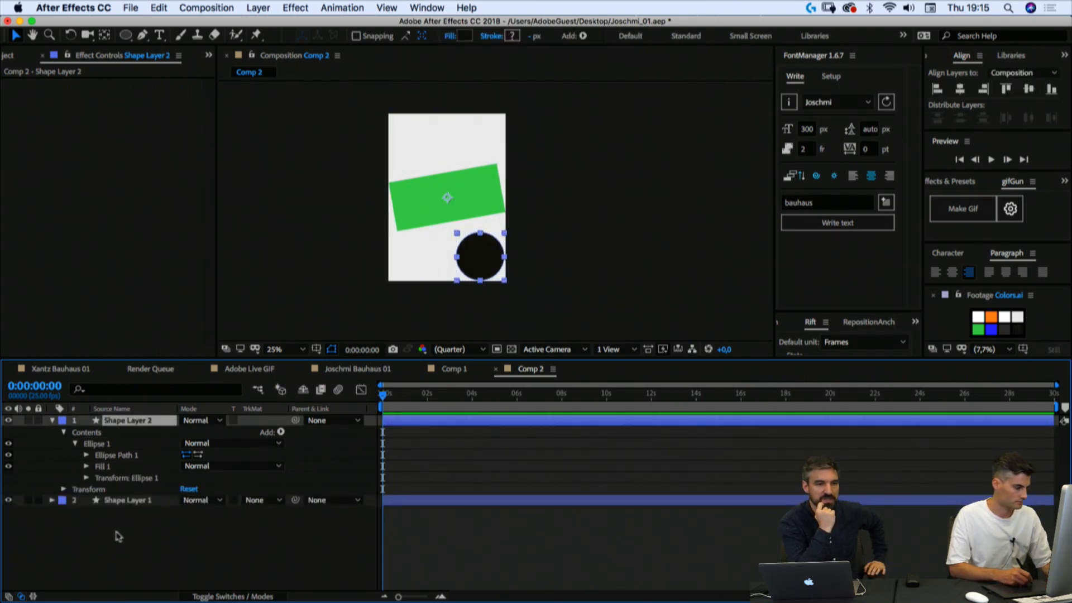
{"action": "left_click", "coordinate": [116, 536]}
Step: Set the Ellipse 1 group position to 0, 0 so the circle is centred on its layer
{"action": "left_click", "coordinate": [86, 478]}
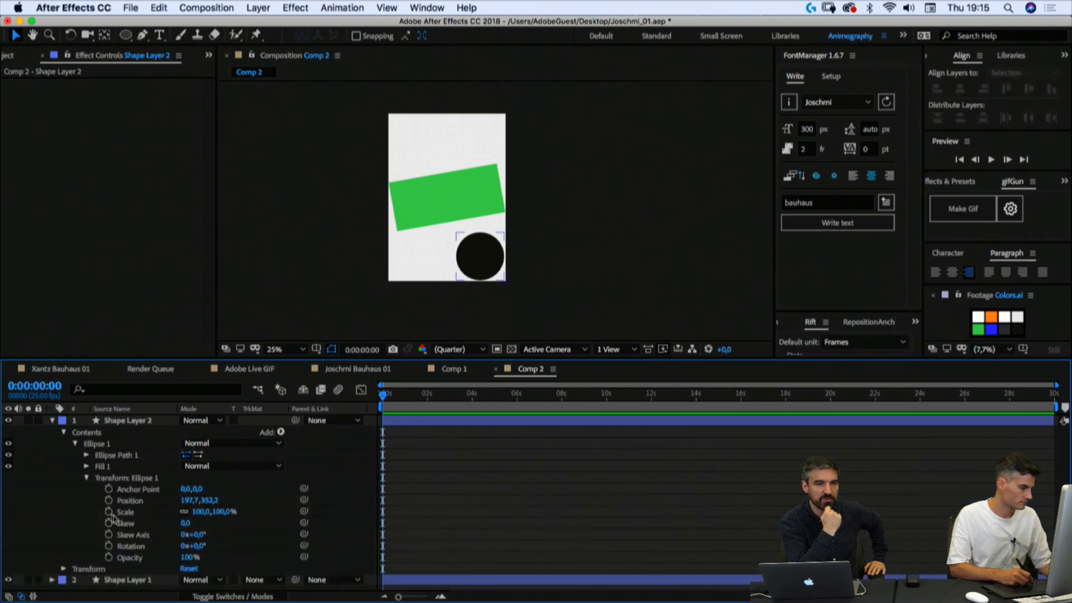
{"action": "left_click", "coordinate": [192, 500]}
{"action": "type", "text": "0"}
{"action": "key", "text": "Tab"}
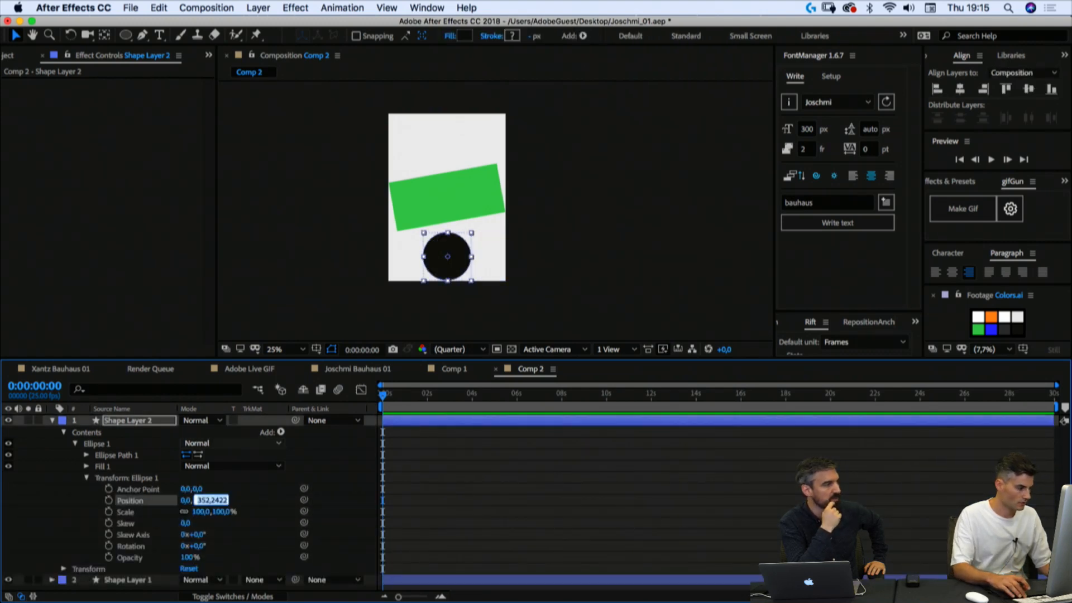
{"action": "type", "text": "0"}
{"action": "key", "text": "Return"}
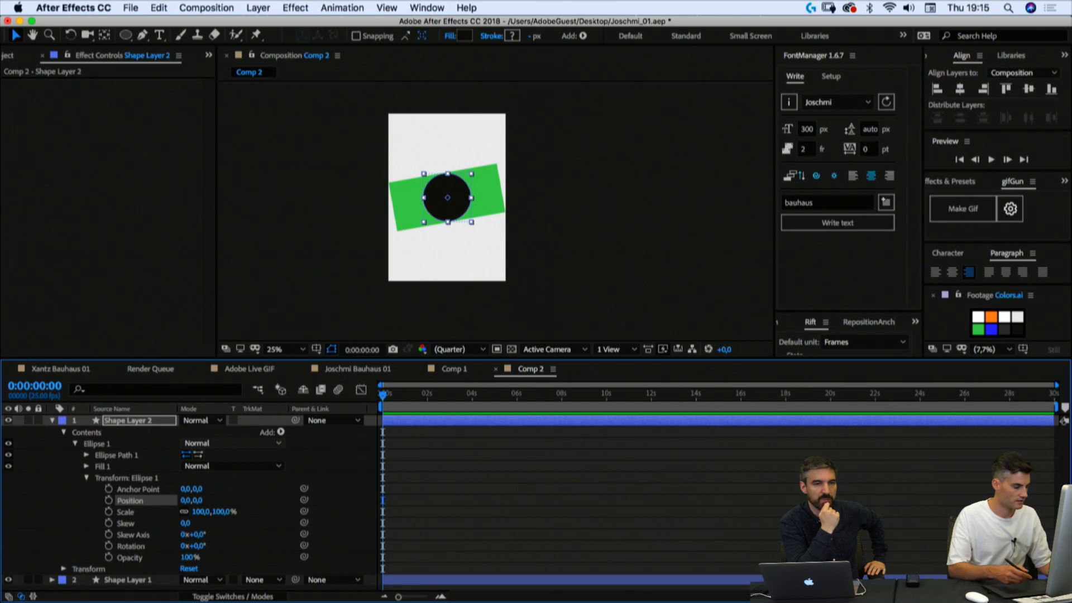
Step: Move the circle's layer back into the lower-right corner of the poster
{"action": "left_click", "coordinate": [456, 453]}
{"action": "left_click", "coordinate": [452, 210]}
{"action": "left_click_drag", "start_coordinate": [451, 205], "coordinate": [488, 259]}
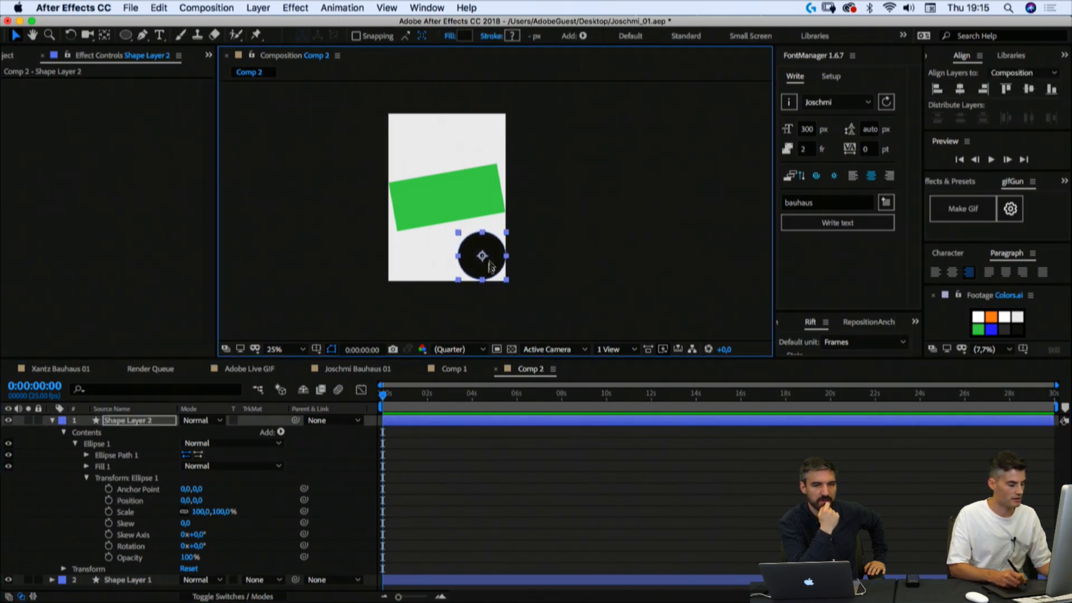
Step: Move the circle slightly up and left from the poster's corner and enlarge its ellipse path to about 381 px
{"action": "left_click", "coordinate": [87, 478]}
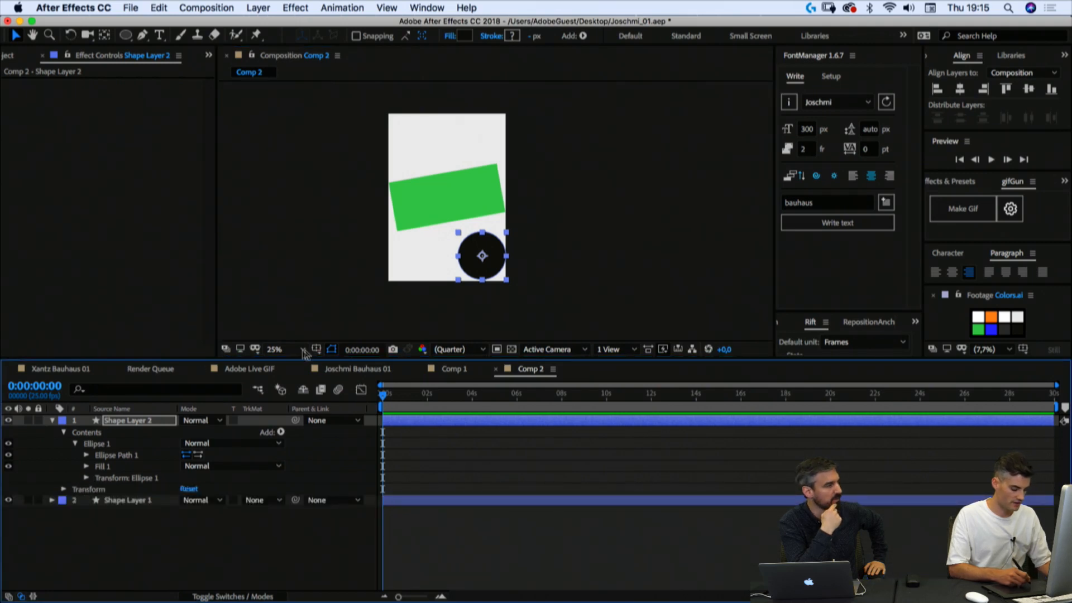
{"action": "left_click_drag", "start_coordinate": [302, 349], "coordinate": [304, 368]}
{"action": "scroll", "coordinate": [484, 261], "scroll_direction": "down", "scroll_amount": 5}
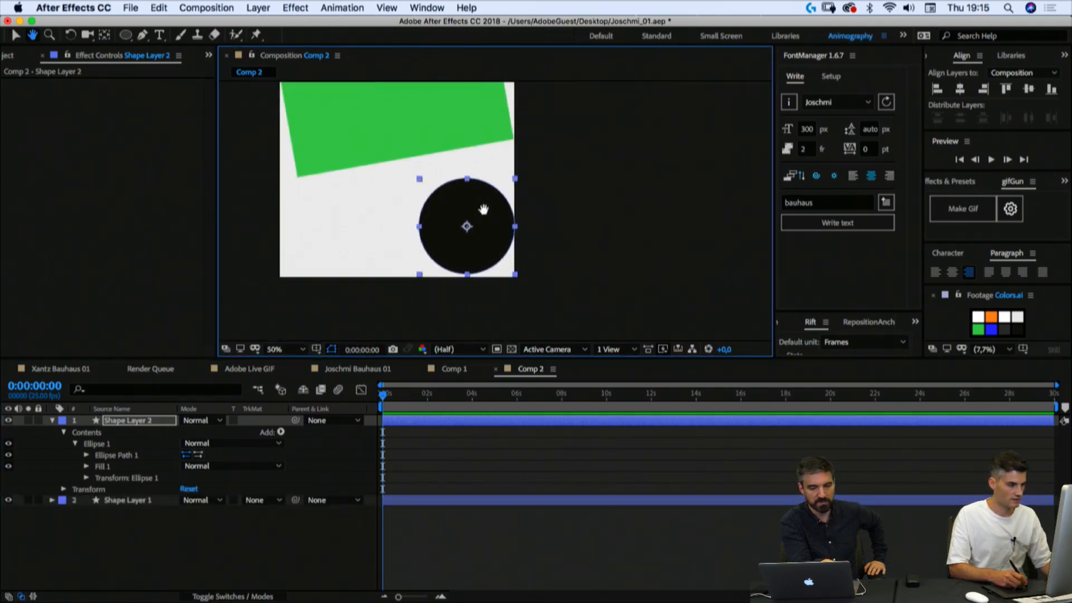
{"action": "left_click", "coordinate": [86, 455]}
{"action": "left_click_drag", "start_coordinate": [474, 249], "coordinate": [463, 238]}
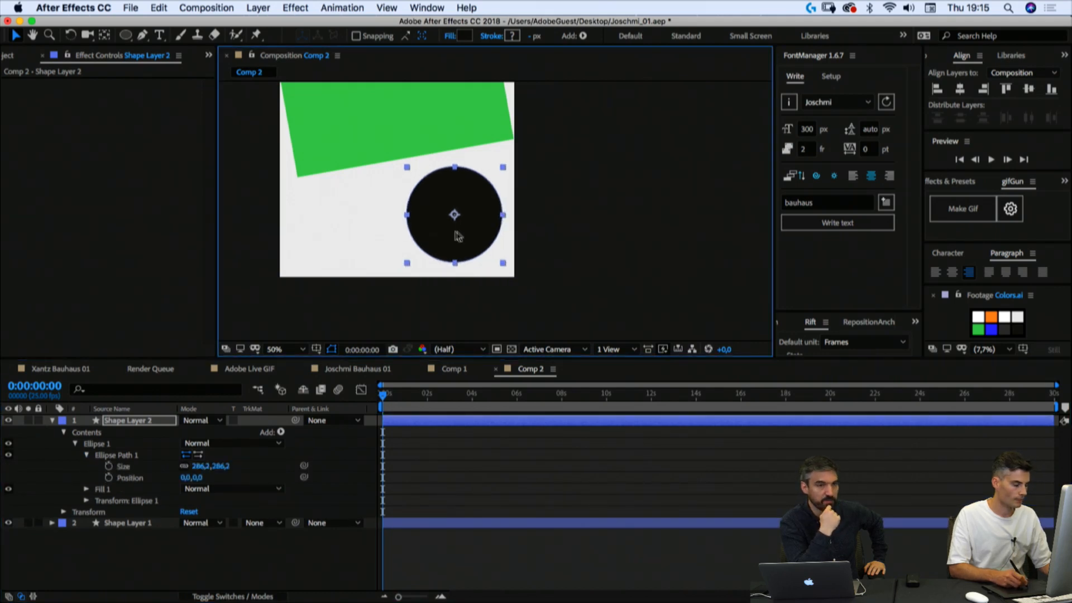
{"action": "left_click_drag", "start_coordinate": [220, 466], "coordinate": [276, 455]}
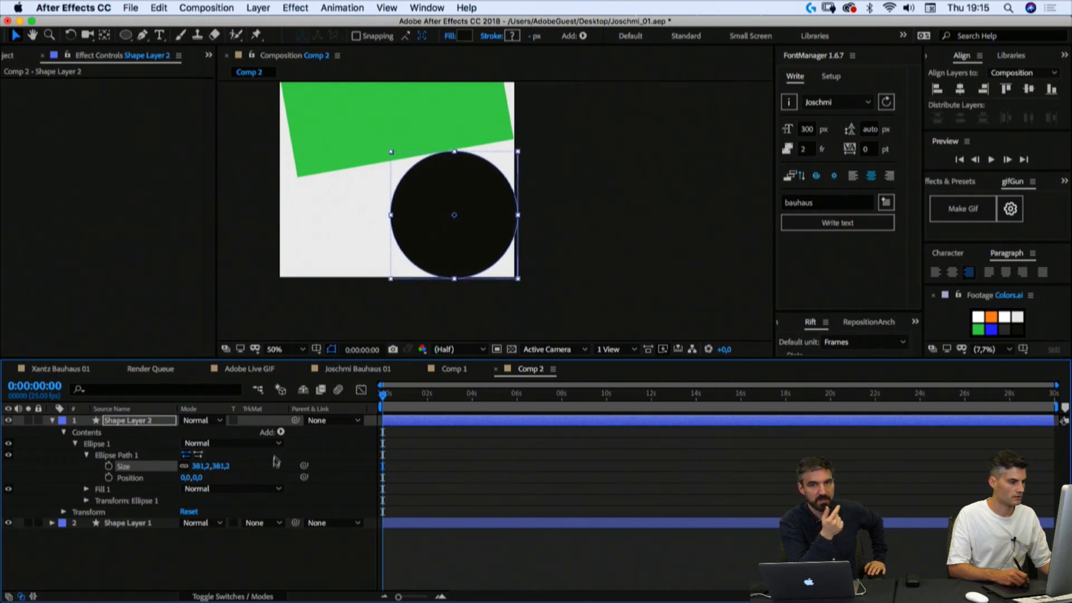
{"action": "left_click", "coordinate": [479, 245]}
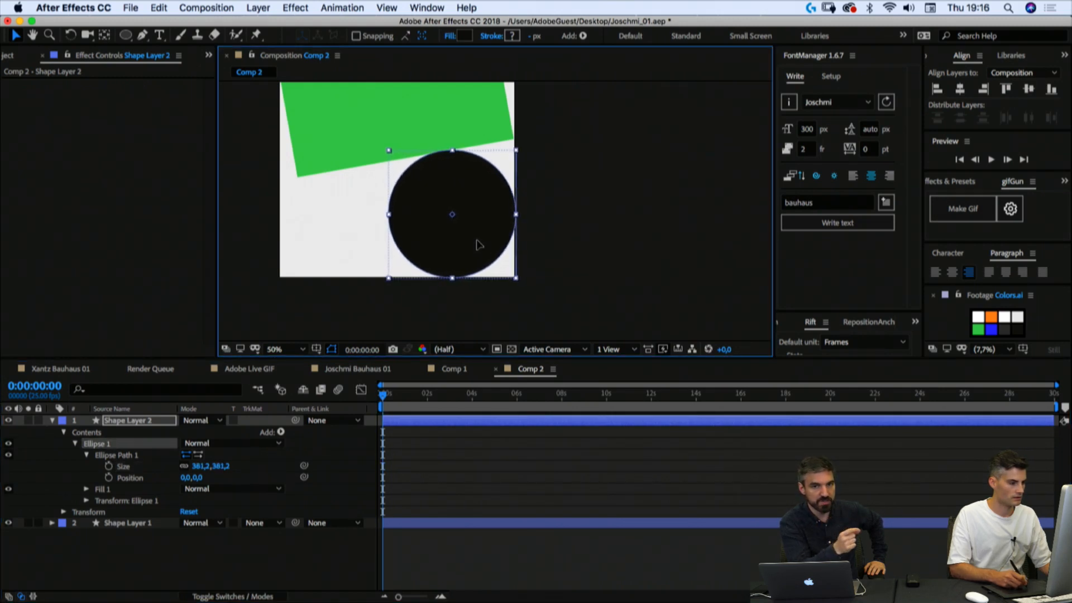
Step: Set the circle's ellipse path size to 380 px
{"action": "key", "text": "period"}
{"action": "left_click_drag", "start_coordinate": [429, 247], "coordinate": [460, 229]}
{"action": "left_click", "coordinate": [219, 467]}
{"action": "type", "text": "380"}
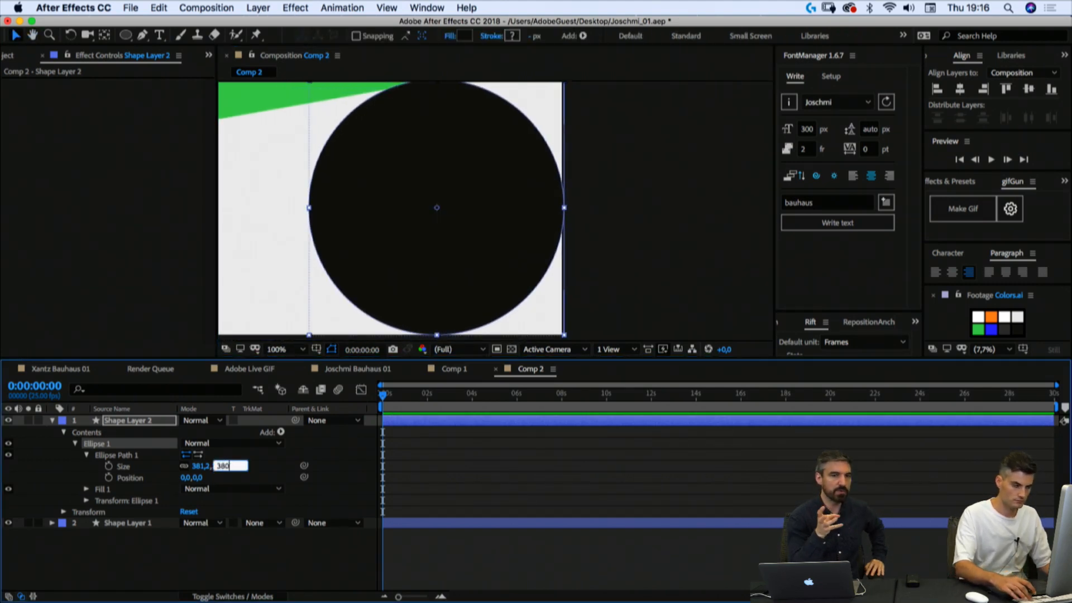
{"action": "key", "text": "Return"}
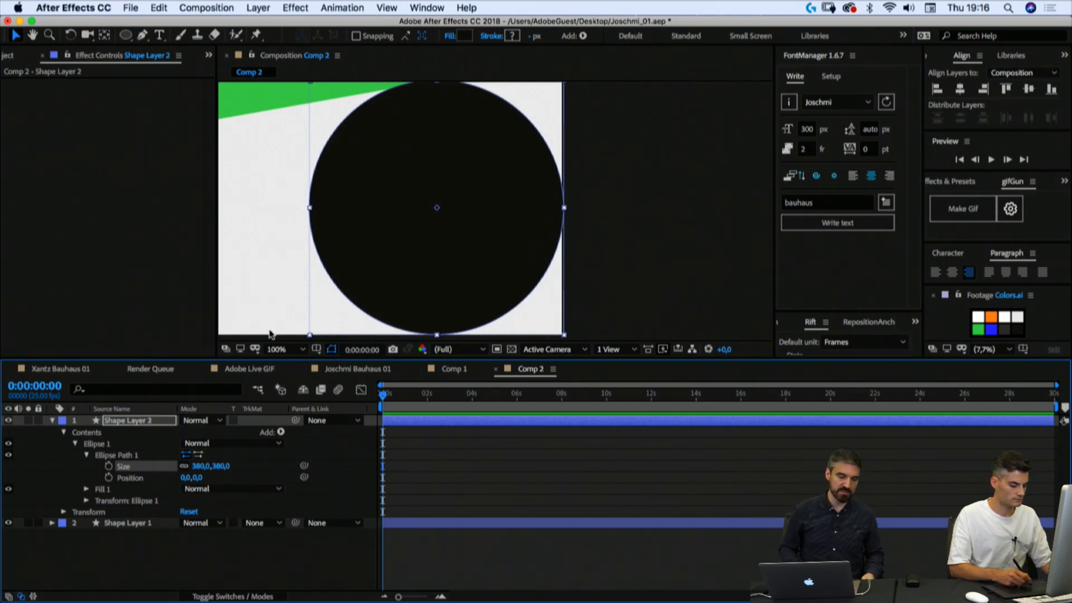
Step: Reduce the circle's ellipse path size to 360 px
{"action": "key", "text": "comma"}
{"action": "left_click", "coordinate": [325, 329]}
{"action": "left_click", "coordinate": [217, 465]}
{"action": "type", "text": "360"}
{"action": "key", "text": "Return"}
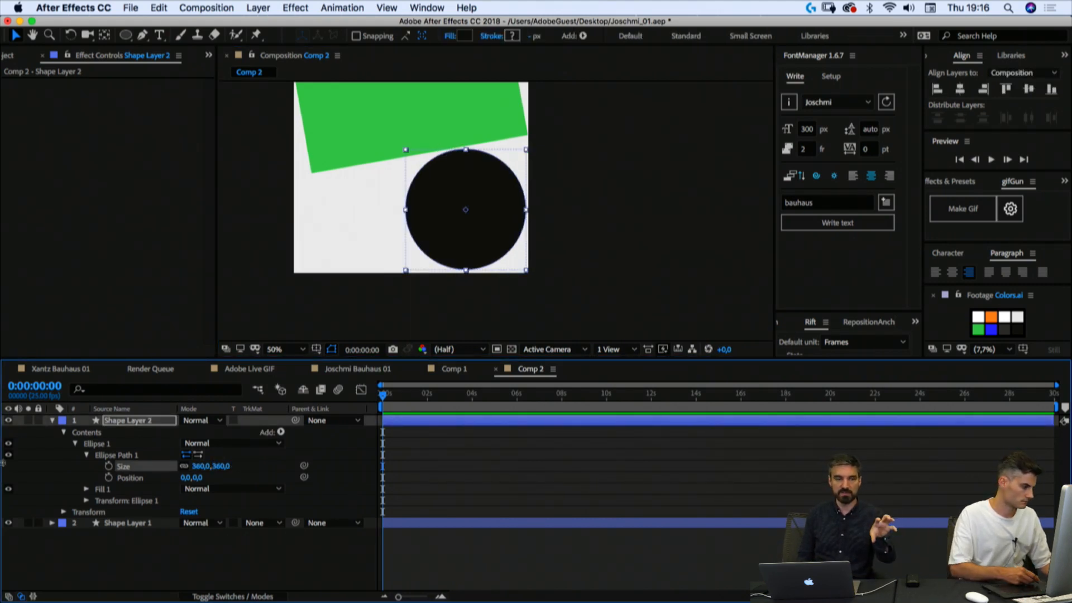
Step: Nudge the circle's layer down to the poster's bottom edge, ending at position 520, 824
{"action": "left_click", "coordinate": [63, 513]}
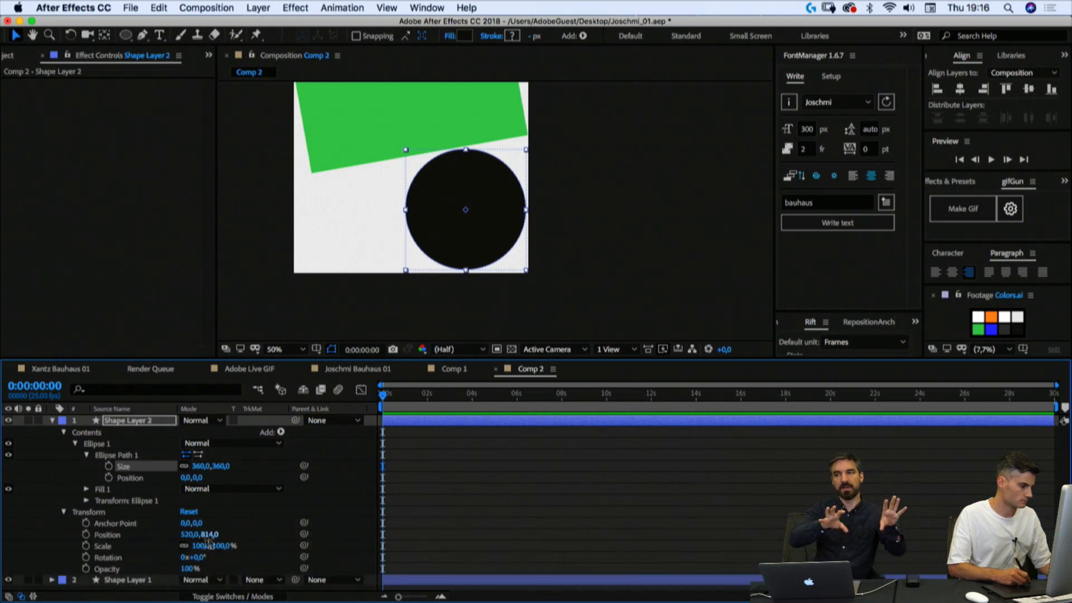
{"action": "left_click", "coordinate": [131, 420]}
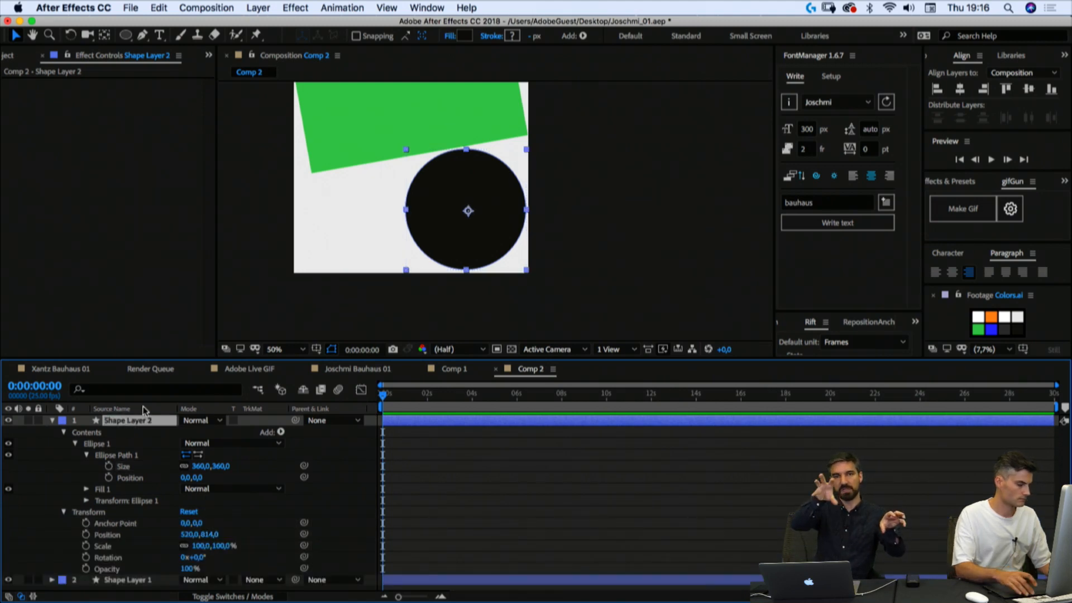
{"action": "key", "text": "shift+Down"}
{"action": "key", "text": "shift+Down"}
{"action": "key", "text": "shift+Up"}
{"action": "key", "text": "Up"}
{"action": "key", "text": "Up"}
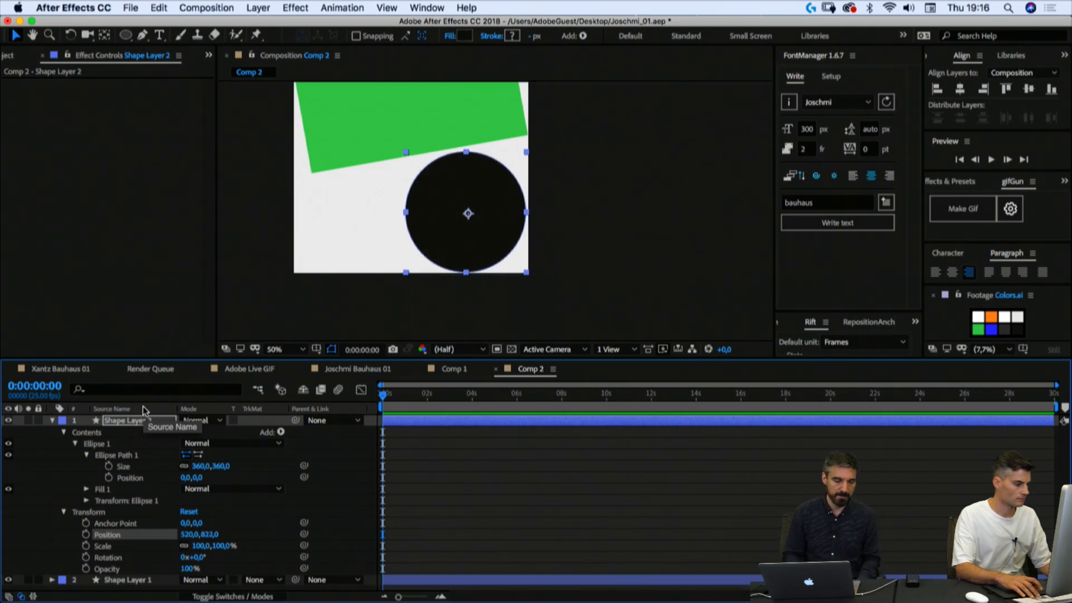
{"action": "key", "text": "Down"}
{"action": "key", "text": "Down"}
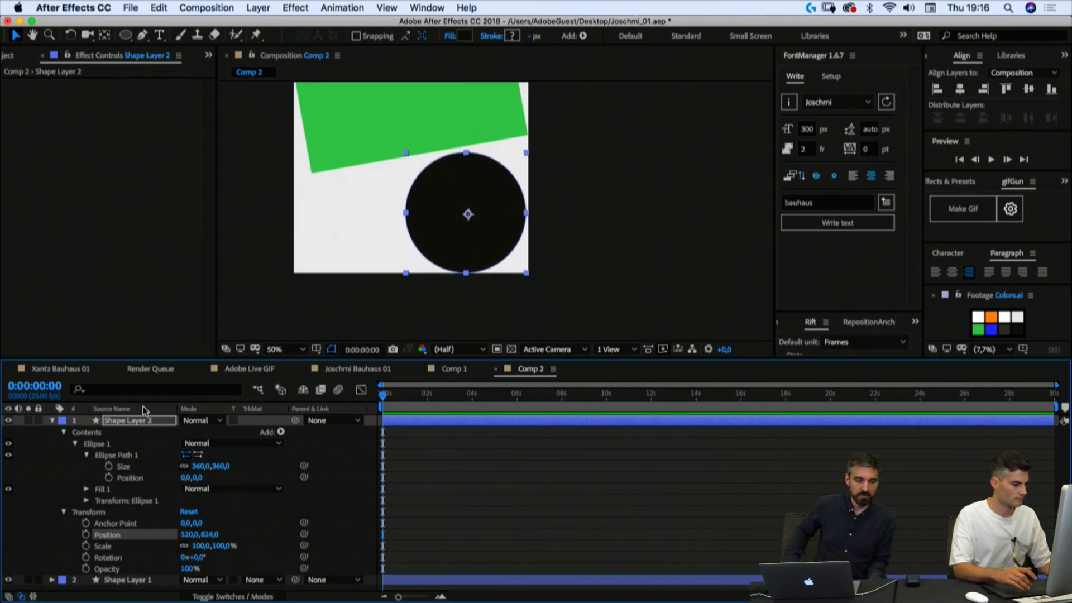
Step: Reset the Ellipse 1 group's own transform position to 0, 0
{"action": "left_click", "coordinate": [86, 501]}
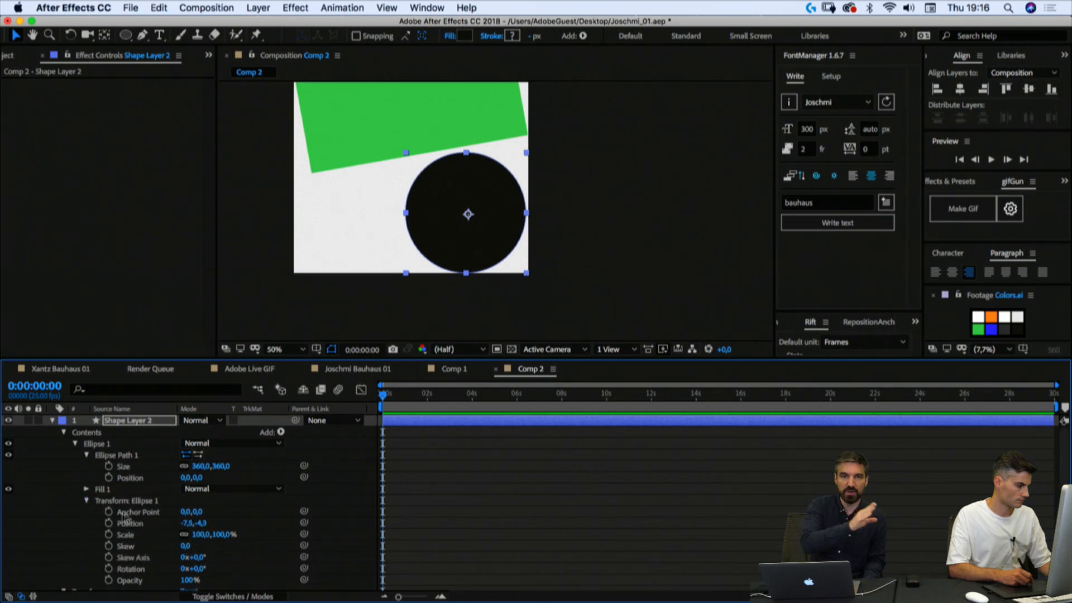
{"action": "left_click", "coordinate": [188, 523]}
{"action": "type", "text": "0"}
{"action": "key", "text": "Tab"}
{"action": "type", "text": "0"}
{"action": "key", "text": "Return"}
{"action": "left_click", "coordinate": [353, 279]}
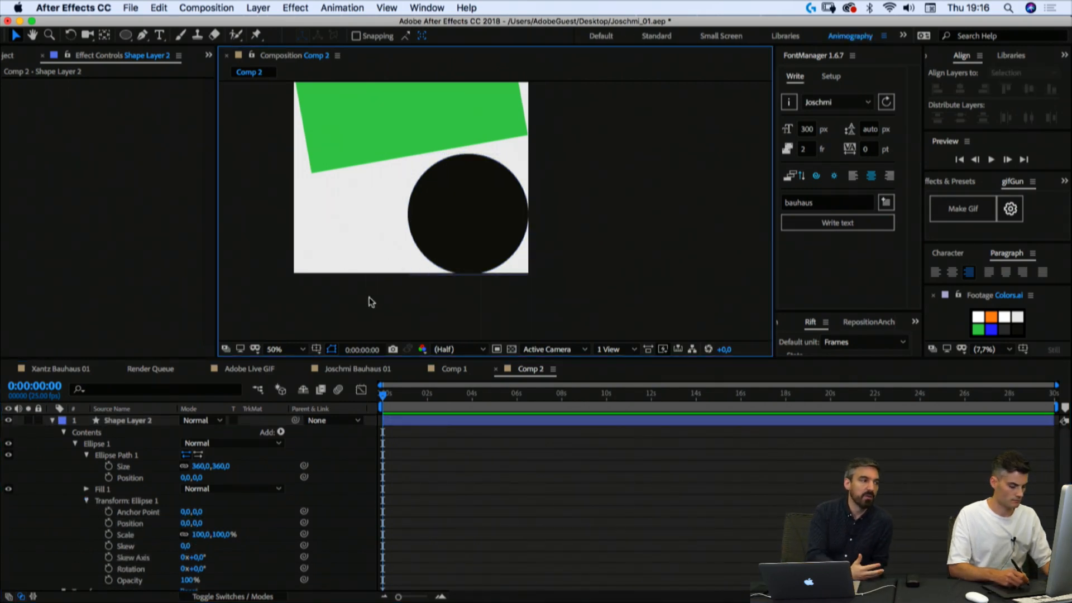
Step: Set the circle layer's vertical position to 820 so the circle sits exactly on the poster's bottom edge
{"action": "key", "text": "period"}
{"action": "scroll", "coordinate": [419, 287], "scroll_direction": "down", "scroll_amount": 5}
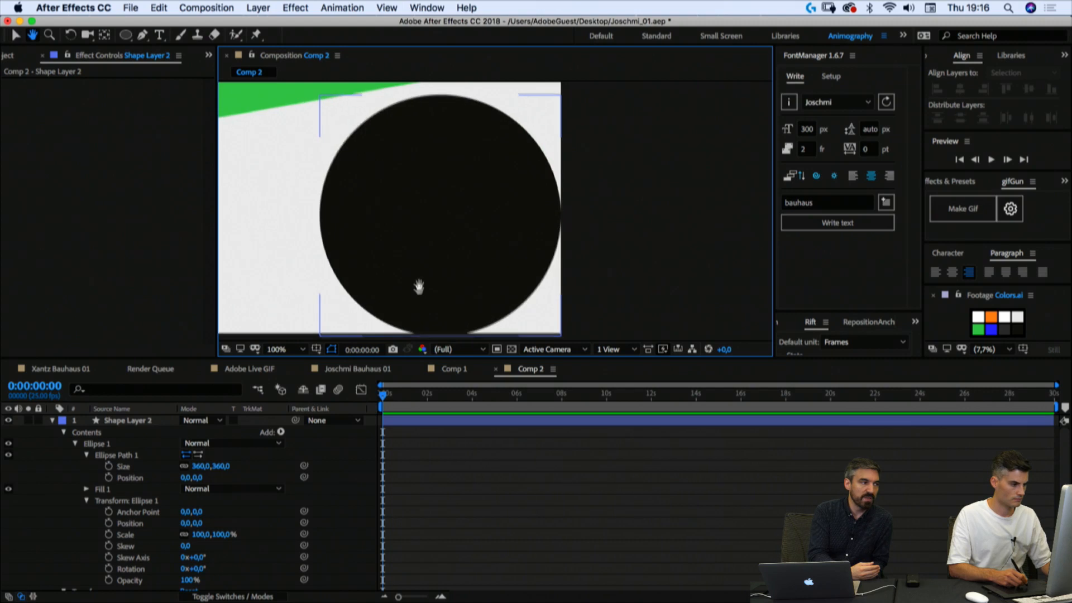
{"action": "left_click", "coordinate": [86, 455]}
{"action": "left_click", "coordinate": [87, 478]}
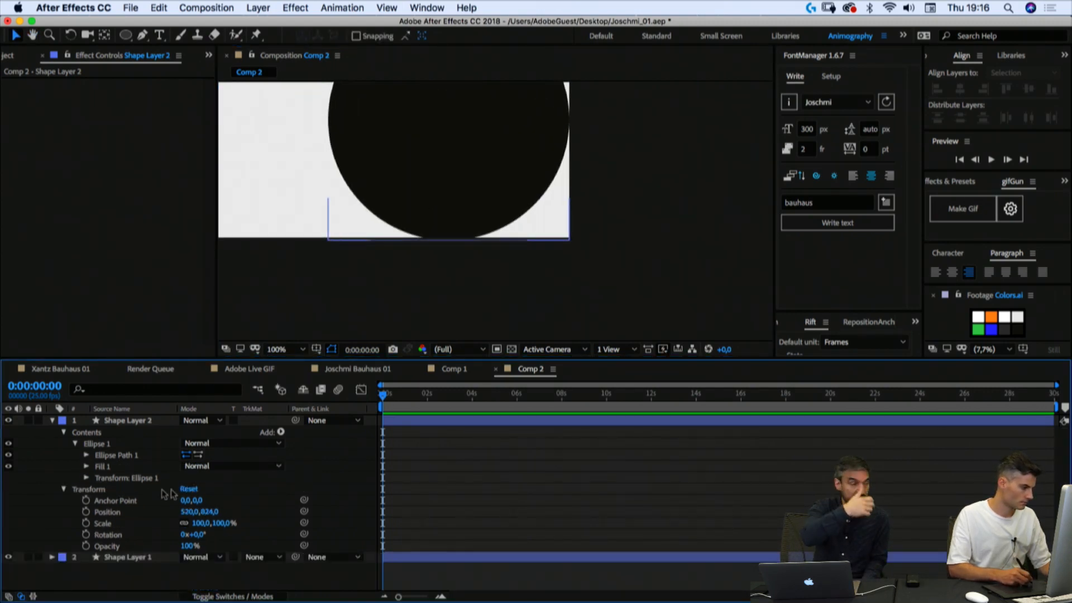
{"action": "left_click", "coordinate": [209, 511]}
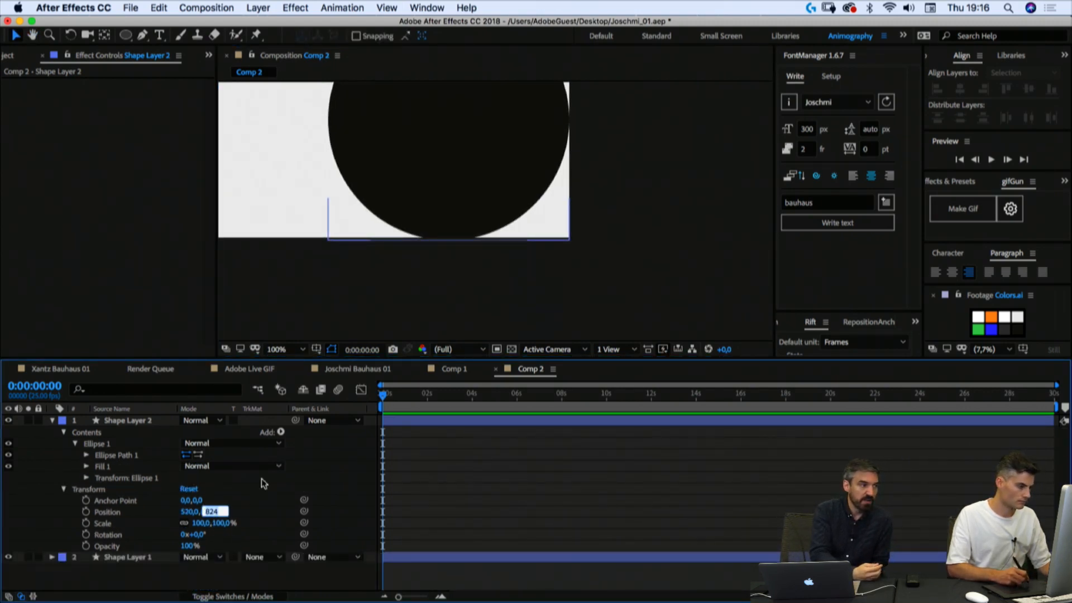
{"action": "type", "text": "820"}
{"action": "key", "text": "Return"}
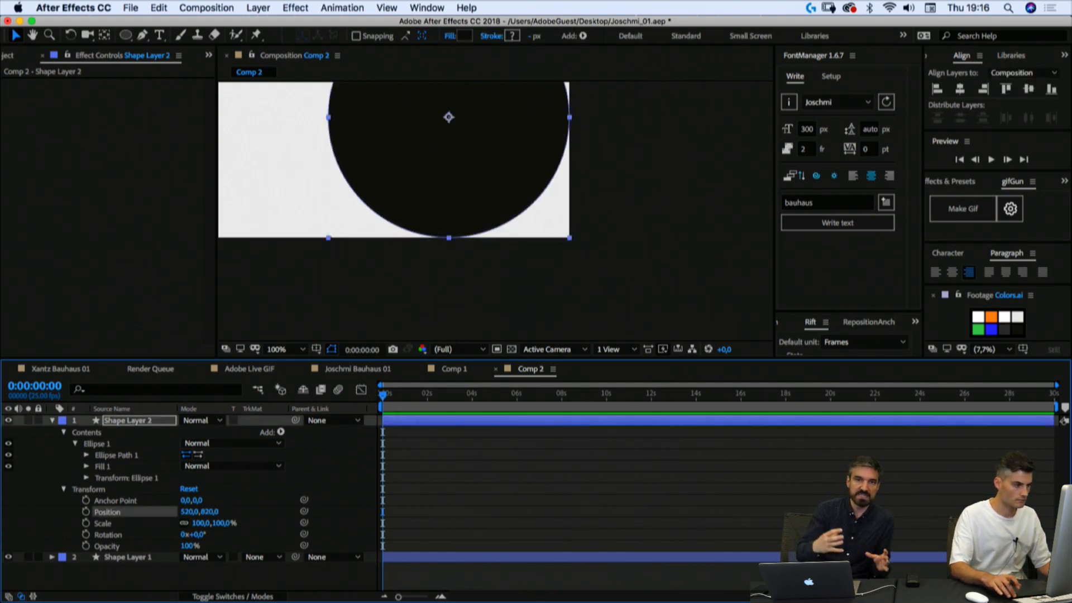
{"action": "left_click", "coordinate": [268, 327]}
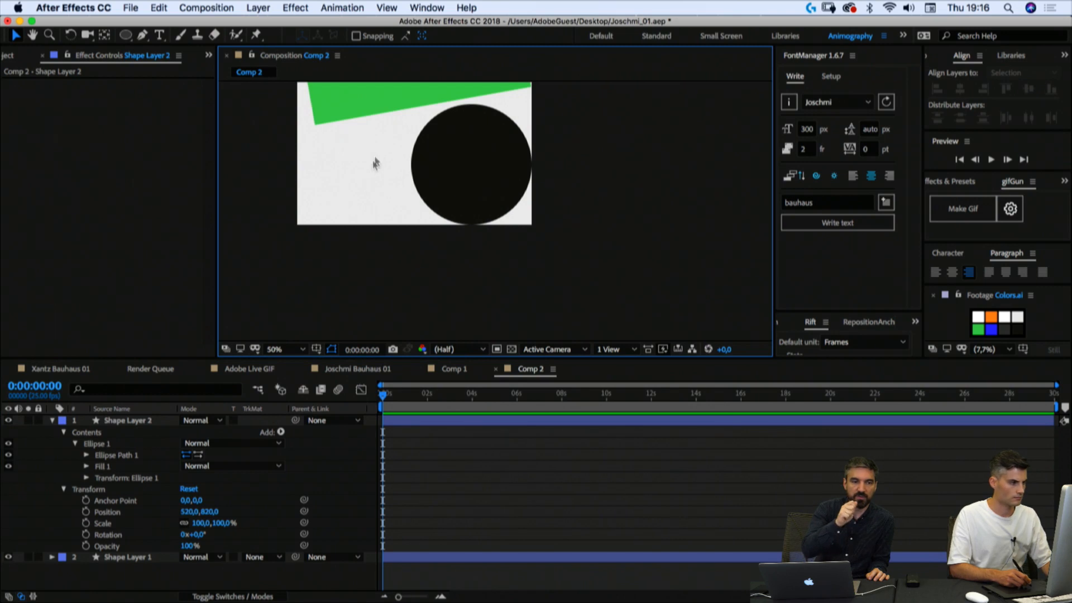
Step: Nudge the green rectangle down until its lower edge touches the top of the circle
{"action": "left_click", "coordinate": [134, 557]}
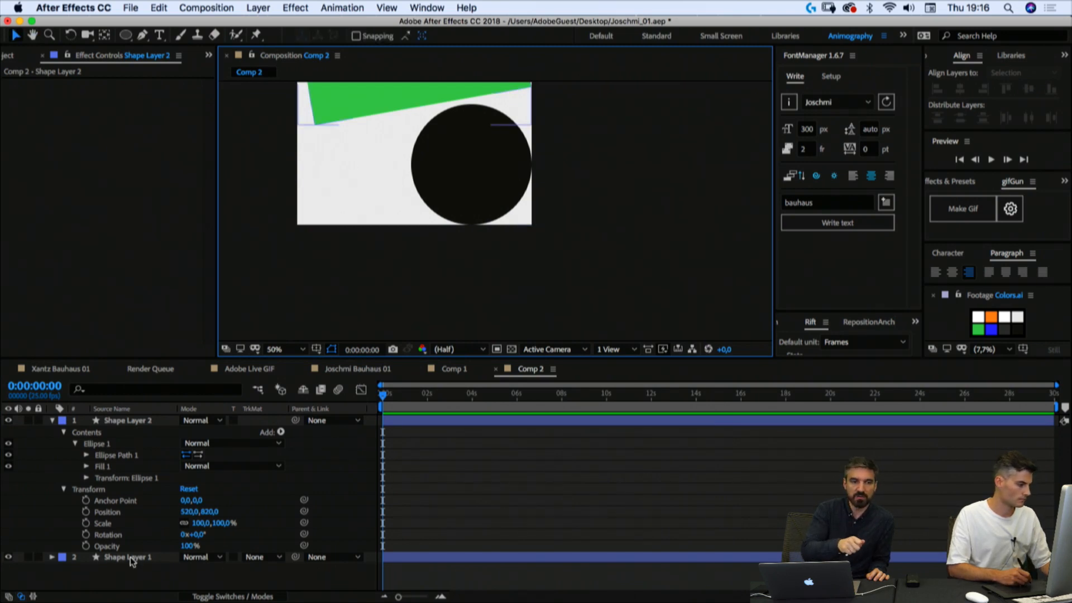
{"action": "key", "text": "Return"}
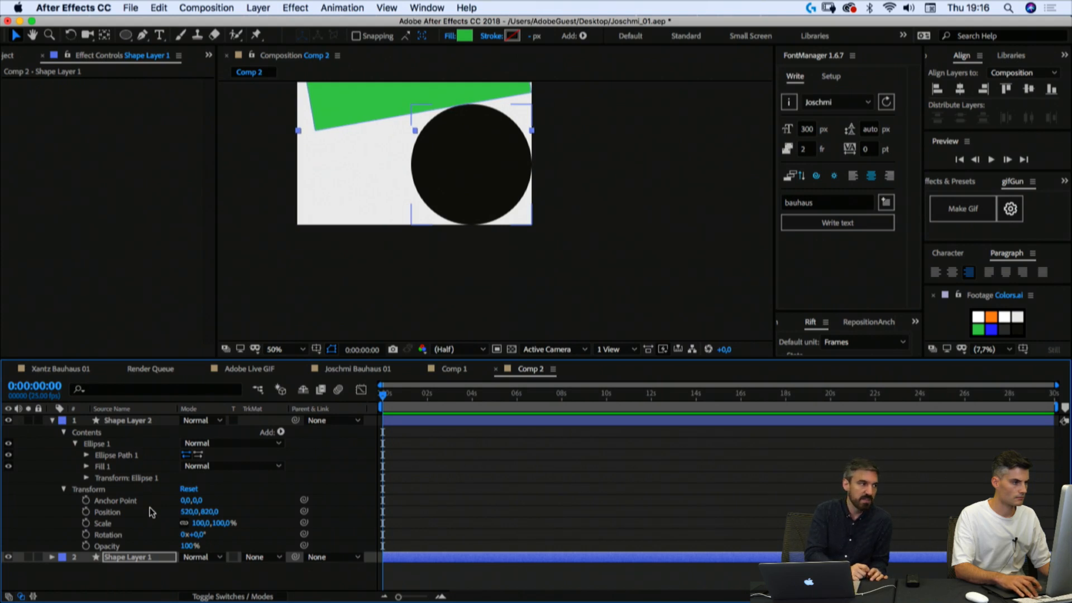
{"action": "left_click", "coordinate": [365, 272]}
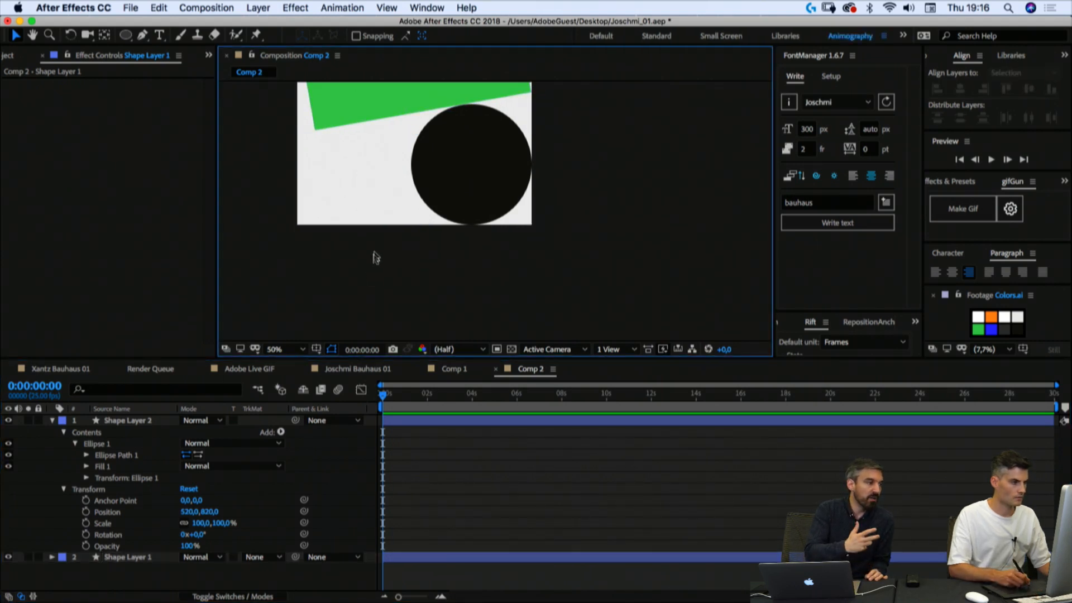
{"action": "left_click", "coordinate": [340, 114]}
{"action": "scroll", "coordinate": [393, 155], "scroll_direction": "up", "scroll_amount": 5}
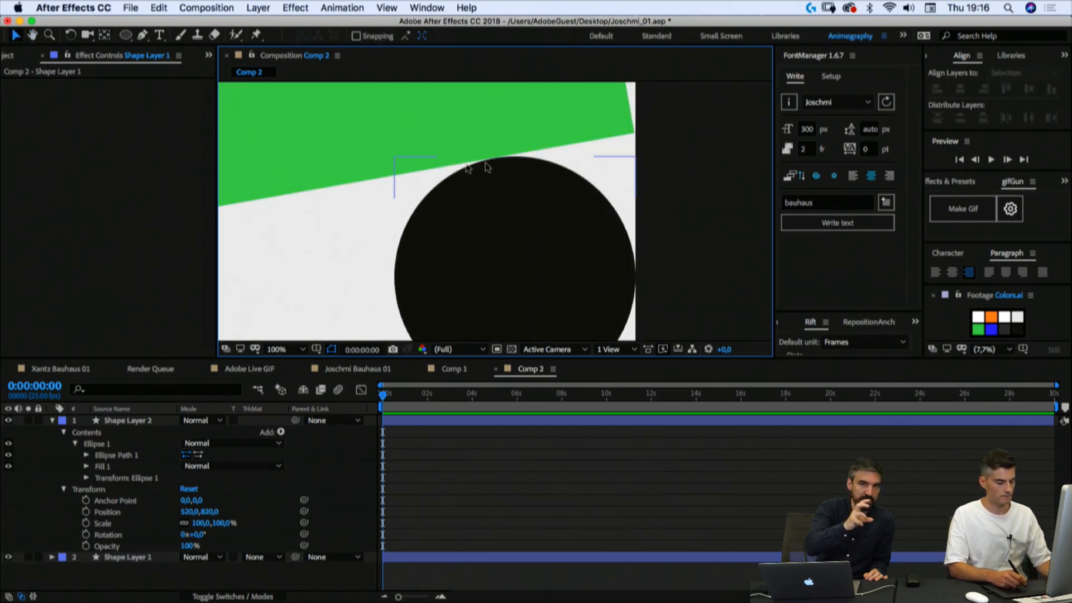
{"action": "left_click", "coordinate": [667, 158]}
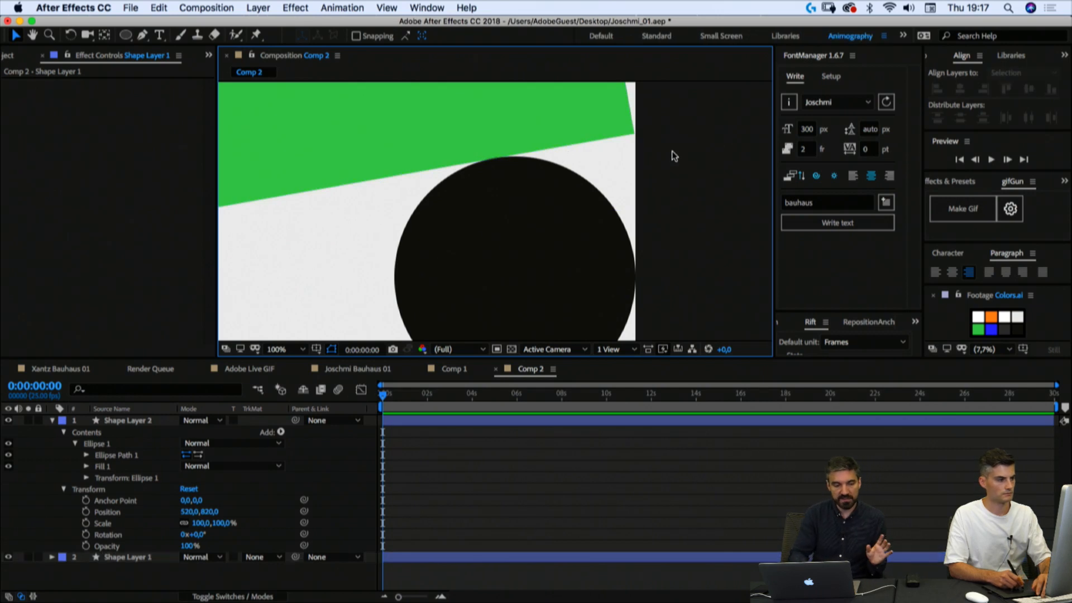
Step: Draw a three-point polygon with an outer radius of about 209 px on a new shape layer in the poster's lower left
{"action": "scroll", "coordinate": [476, 173], "scroll_direction": "down", "scroll_amount": 4}
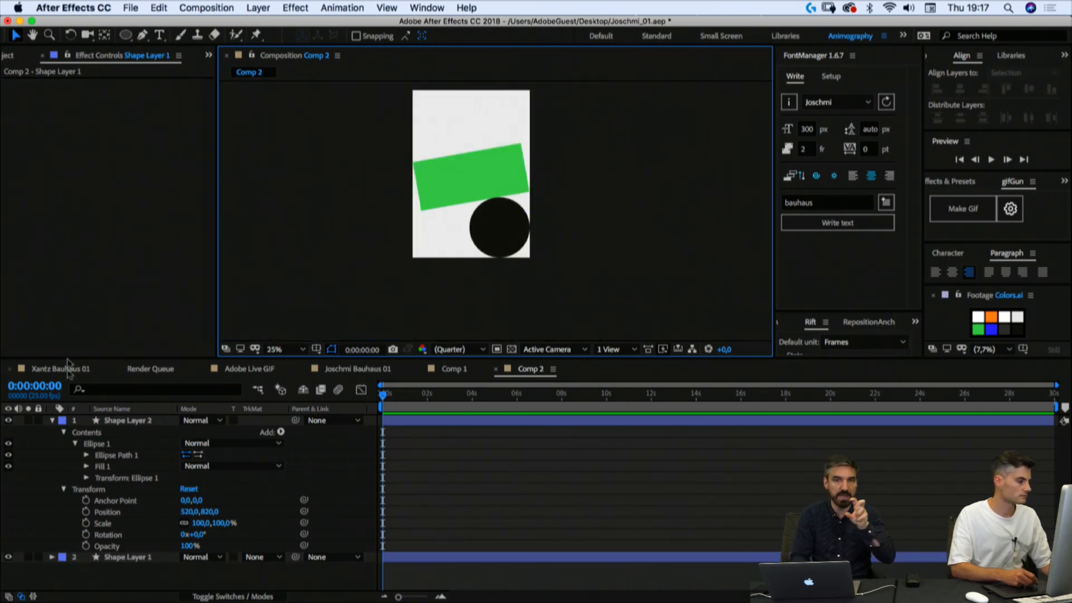
{"action": "left_click", "coordinate": [51, 422]}
{"action": "left_click_drag", "start_coordinate": [125, 34], "coordinate": [179, 79]}
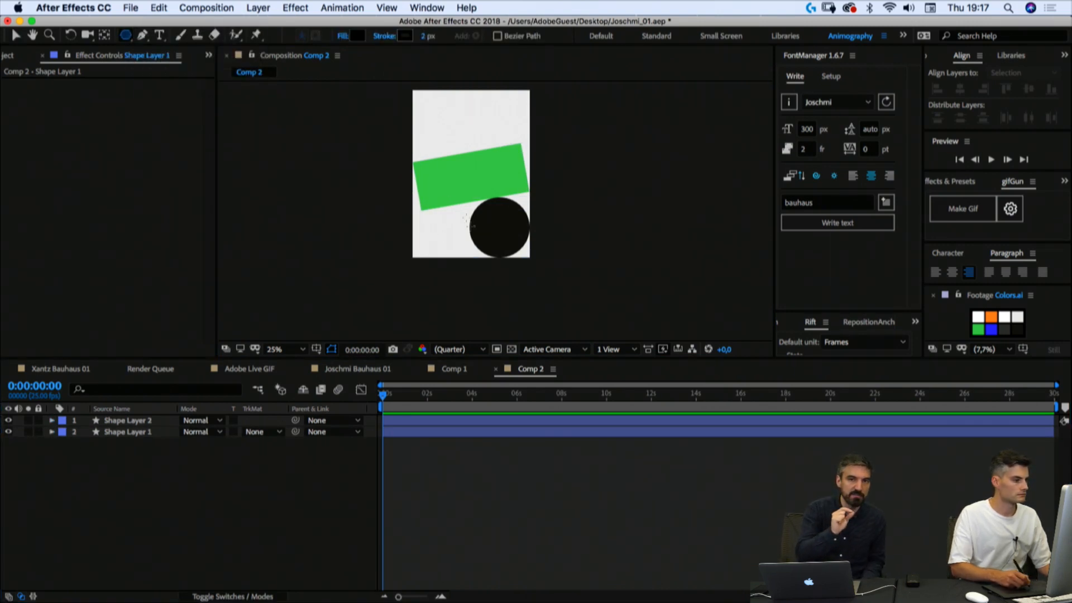
{"action": "mouse_move", "coordinate": [432, 225]}
{"action": "left_mouse_down"}
{"action": "mouse_move", "coordinate": [459, 256]}
{"action": "mouse_move", "coordinate": [462, 243]}
{"action": "left_mouse_up"}
{"action": "key", "text": "Down"}
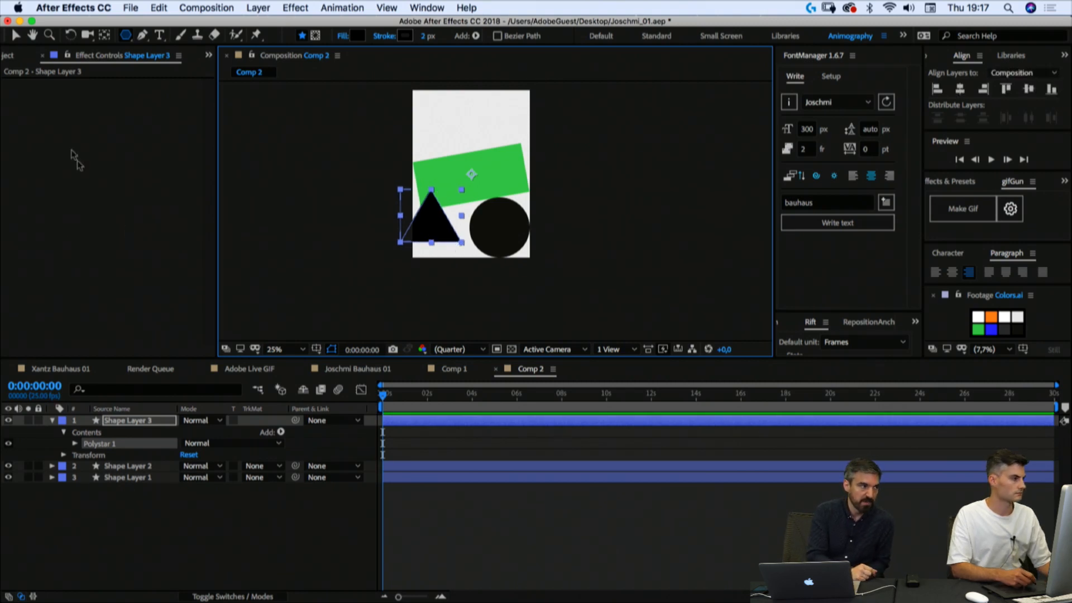
Step: Move the triangle into the poster's lower-left corner so its base rests on the bottom edge
{"action": "left_click", "coordinate": [11, 35]}
{"action": "left_click_drag", "start_coordinate": [446, 232], "coordinate": [458, 246]}
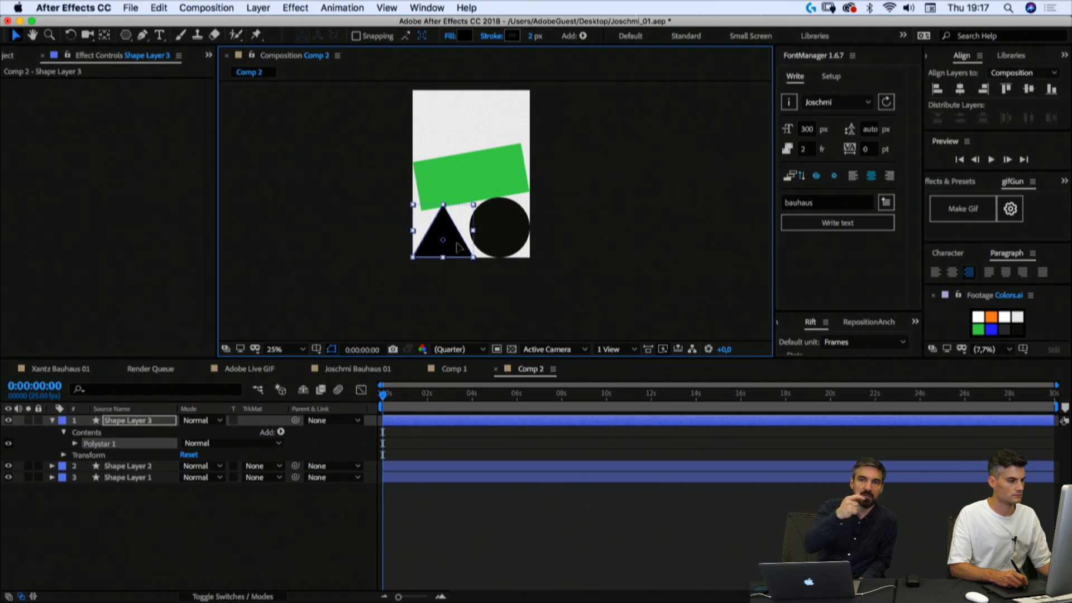
{"action": "scroll", "coordinate": [447, 244], "scroll_direction": "up", "scroll_amount": 4}
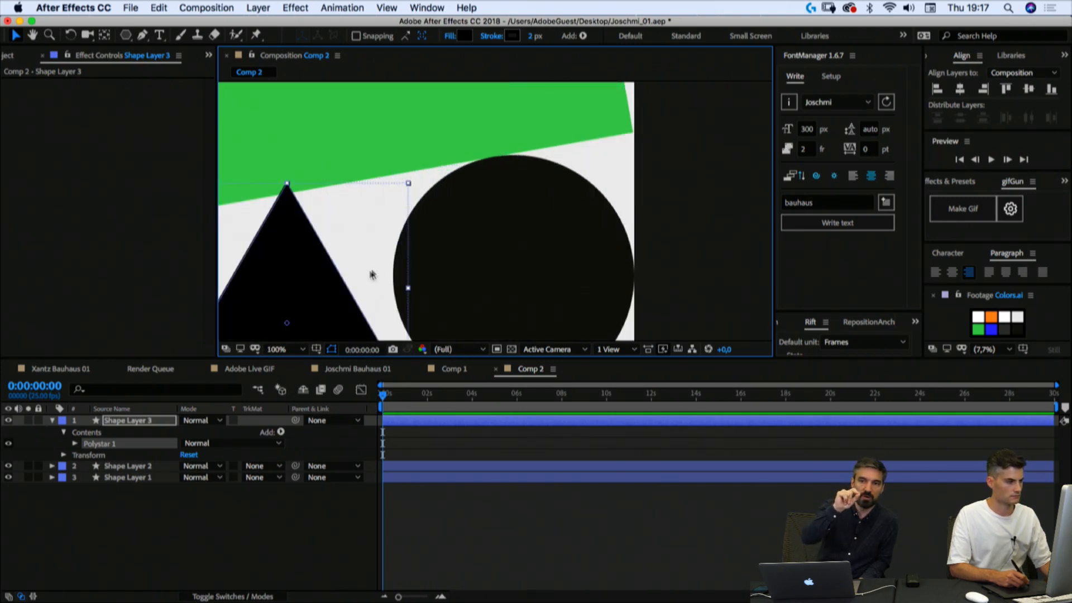
{"action": "scroll", "coordinate": [376, 272], "scroll_direction": "left", "scroll_amount": 5}
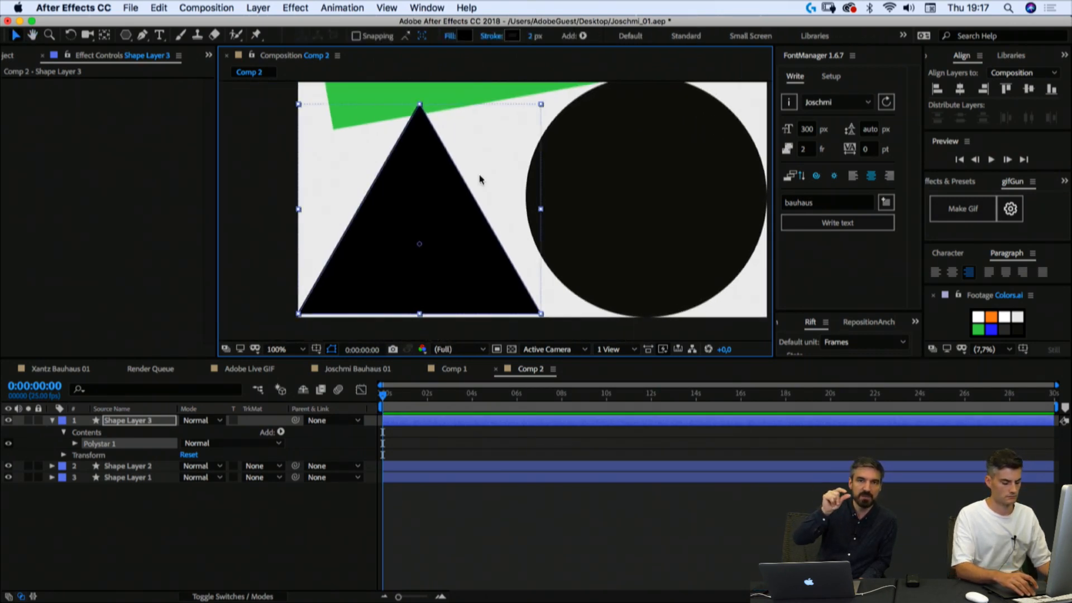
{"action": "key", "text": "Down"}
{"action": "key", "text": "Down"}
{"action": "key", "text": "Down"}
{"action": "key", "text": "Down"}
{"action": "key", "text": "Down"}
{"action": "key", "text": "Down"}
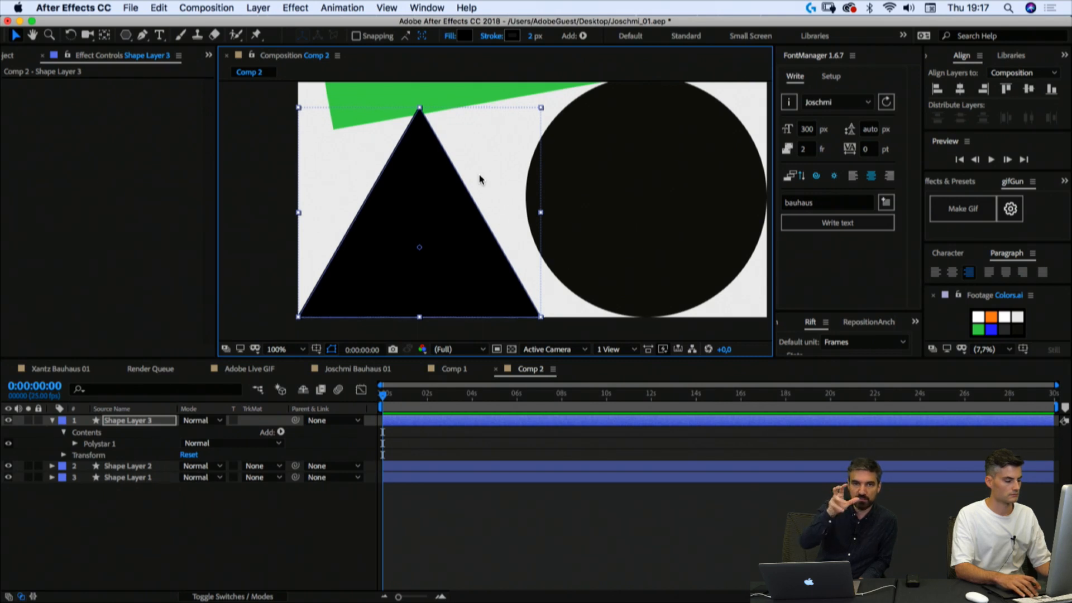
Step: Set the Polystar 1 group's transform position to 0, 0 so the triangle is centred on its layer
{"action": "left_click", "coordinate": [75, 443]}
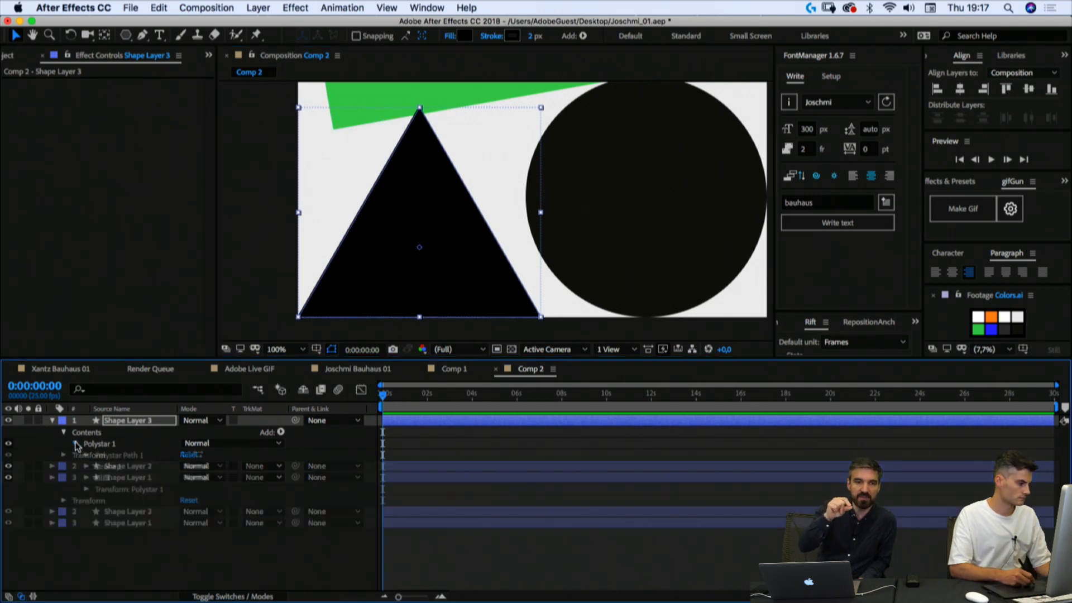
{"action": "left_click", "coordinate": [85, 455]}
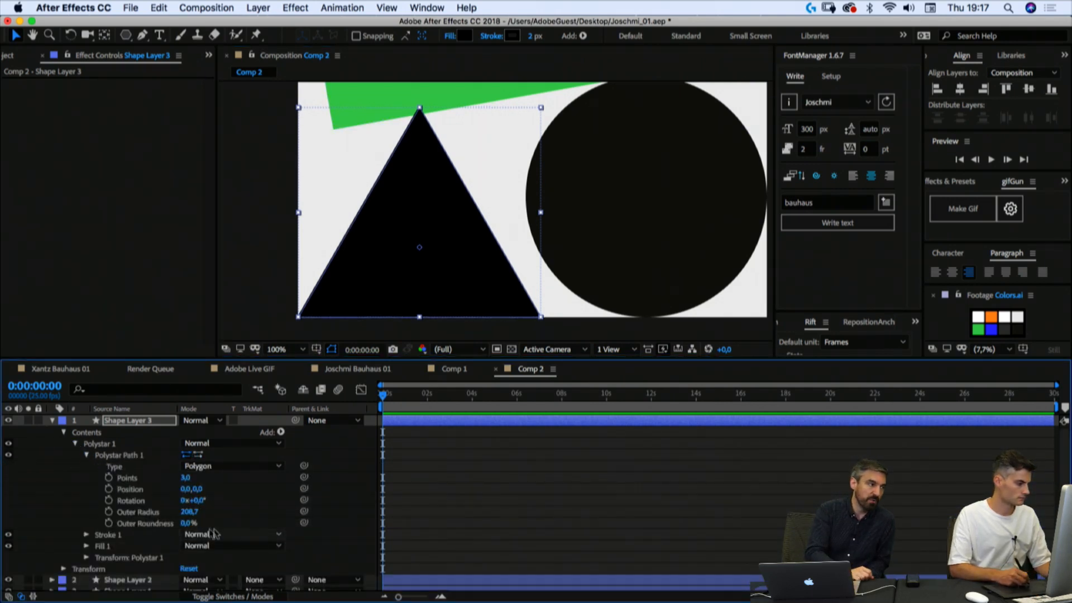
{"action": "left_click", "coordinate": [85, 558]}
{"action": "scroll", "coordinate": [168, 556], "scroll_direction": "down", "scroll_amount": 2}
{"action": "left_click", "coordinate": [188, 528]}
{"action": "type", "text": "0"}
{"action": "key", "text": "Tab"}
{"action": "type", "text": "0"}
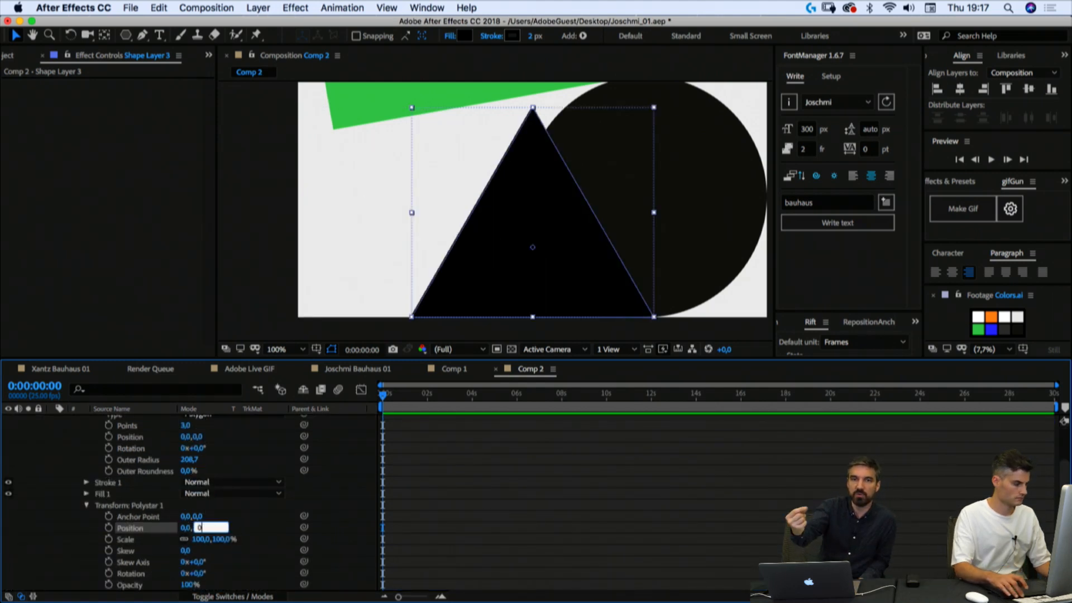
{"action": "key", "text": "Return"}
{"action": "key", "text": "comma"}
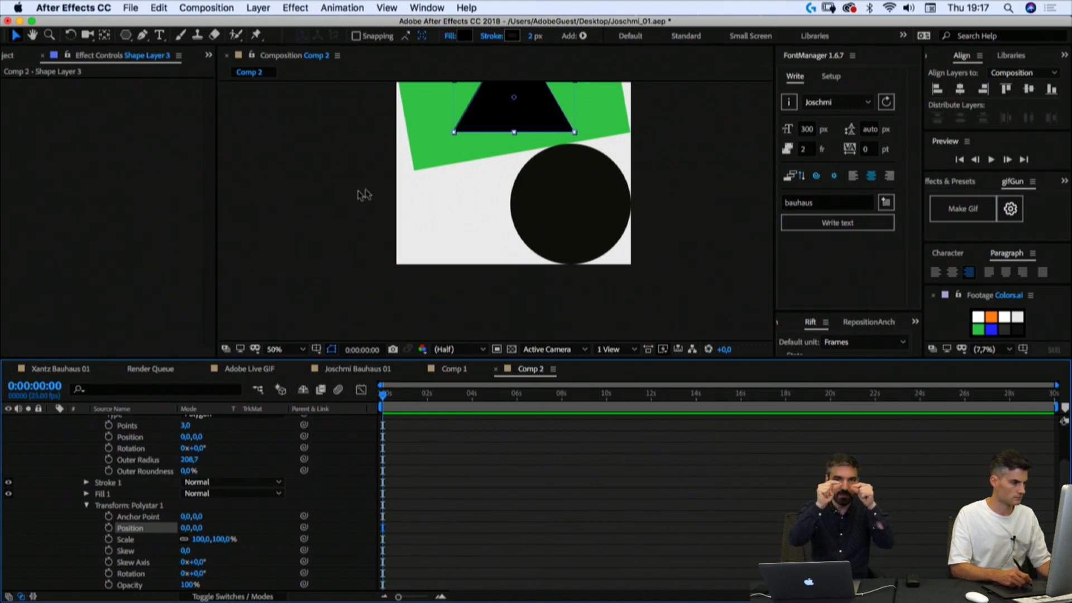
Step: Move the re-centred triangle layer back into the poster's lower-left corner with its base on the bottom edge
{"action": "left_click", "coordinate": [336, 226]}
{"action": "left_click_drag", "start_coordinate": [514, 111], "coordinate": [466, 248]}
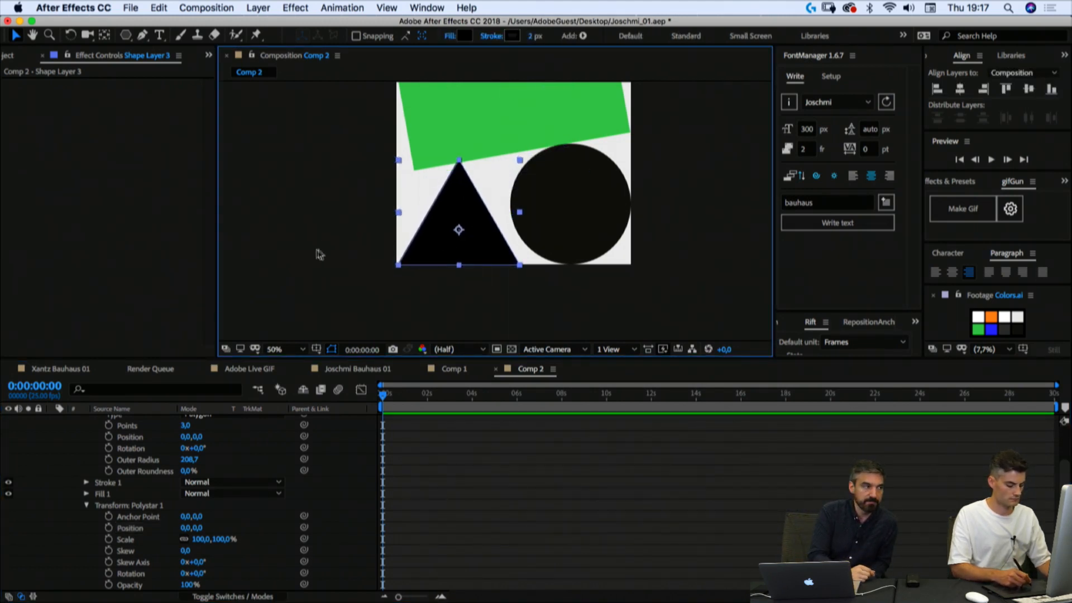
{"action": "key", "text": "period"}
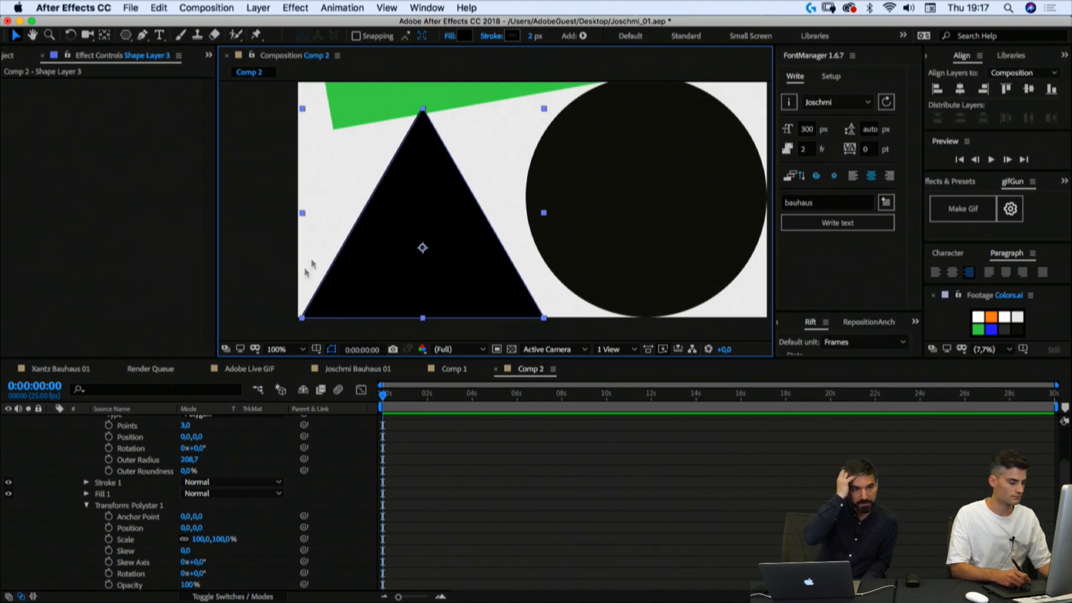
Step: Set the triangle's outer radius to 200 px
{"action": "mouse_move", "coordinate": [229, 438]}
{"action": "left_mouse_down"}
{"action": "mouse_move", "coordinate": [236, 481]}
{"action": "mouse_move", "coordinate": [230, 452]}
{"action": "left_mouse_up"}
{"action": "left_click", "coordinate": [190, 473]}
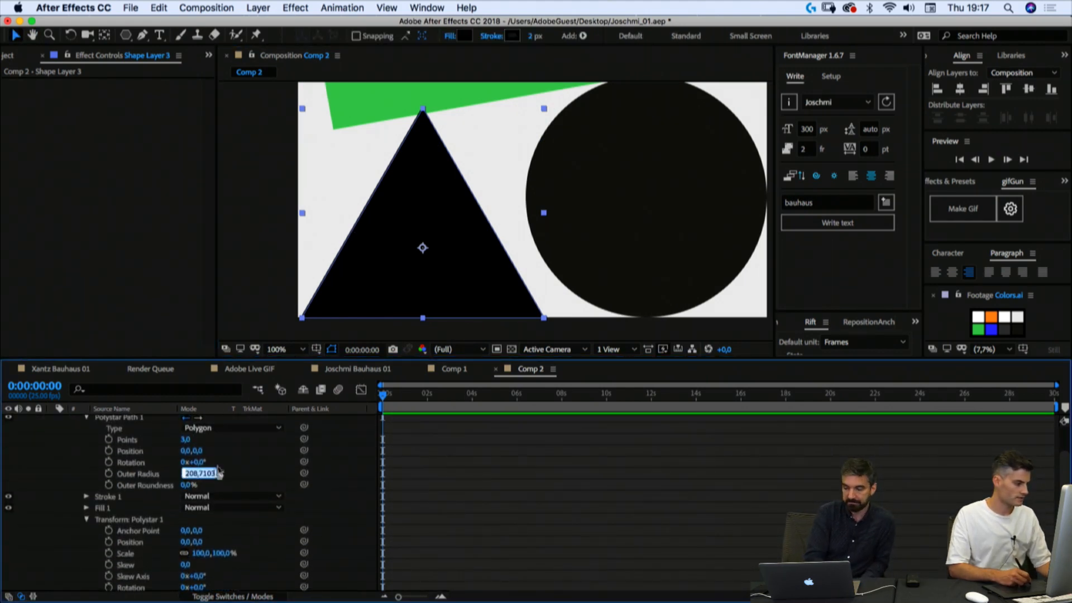
{"action": "type", "text": "200"}
{"action": "key", "text": "Return"}
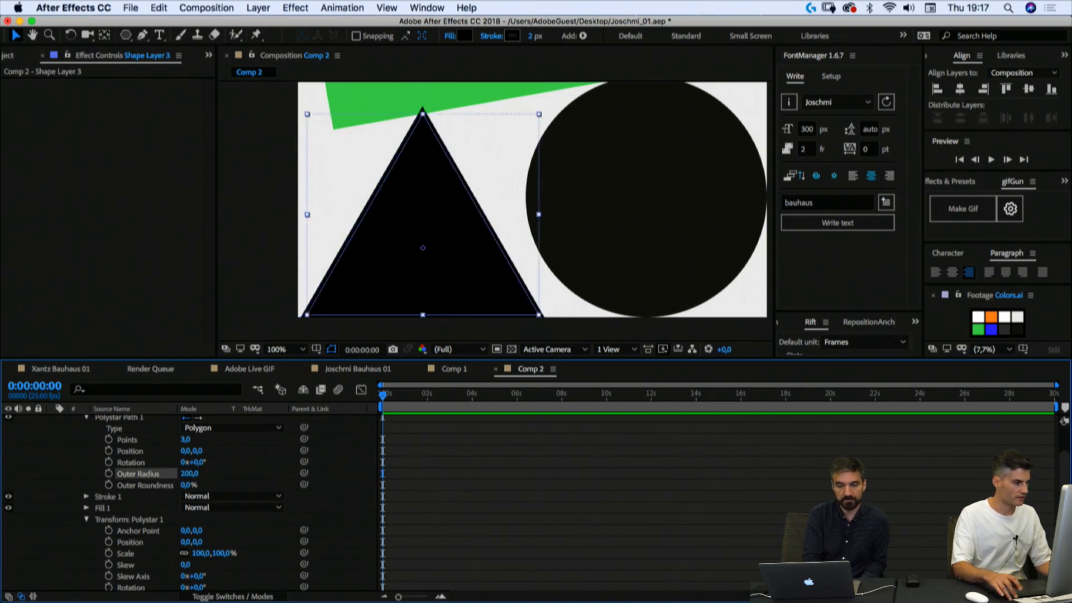
Step: Try to nudge the triangle down inside its layer so its base meets the poster's bottom edge
{"action": "key", "text": "Down"}
{"action": "key", "text": "Down"}
{"action": "key", "text": "Down"}
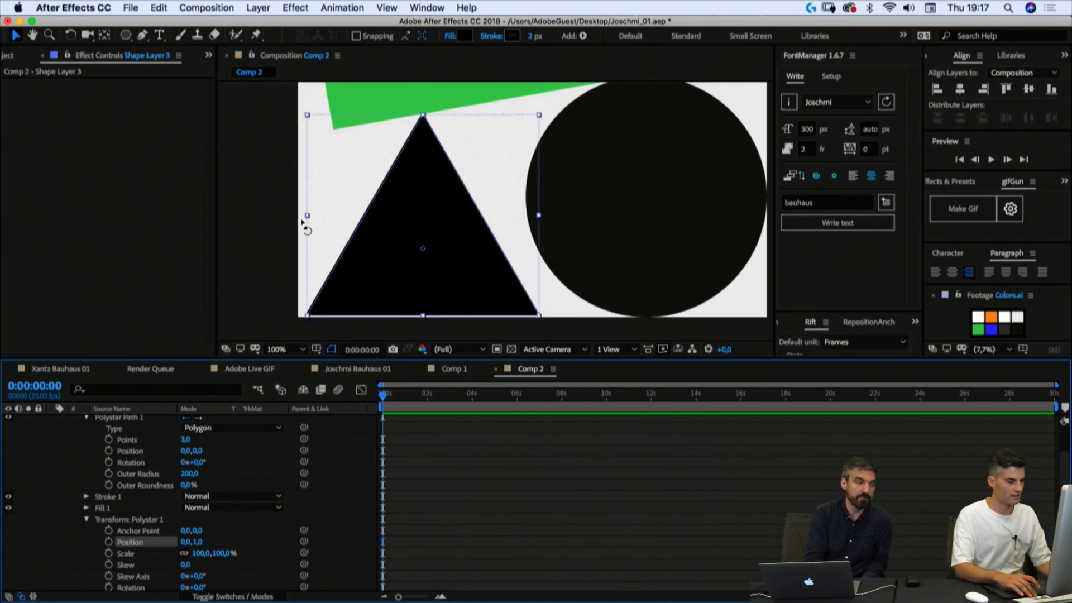
{"action": "key", "text": "Up"}
{"action": "key", "text": "Up"}
{"action": "key", "text": "Up"}
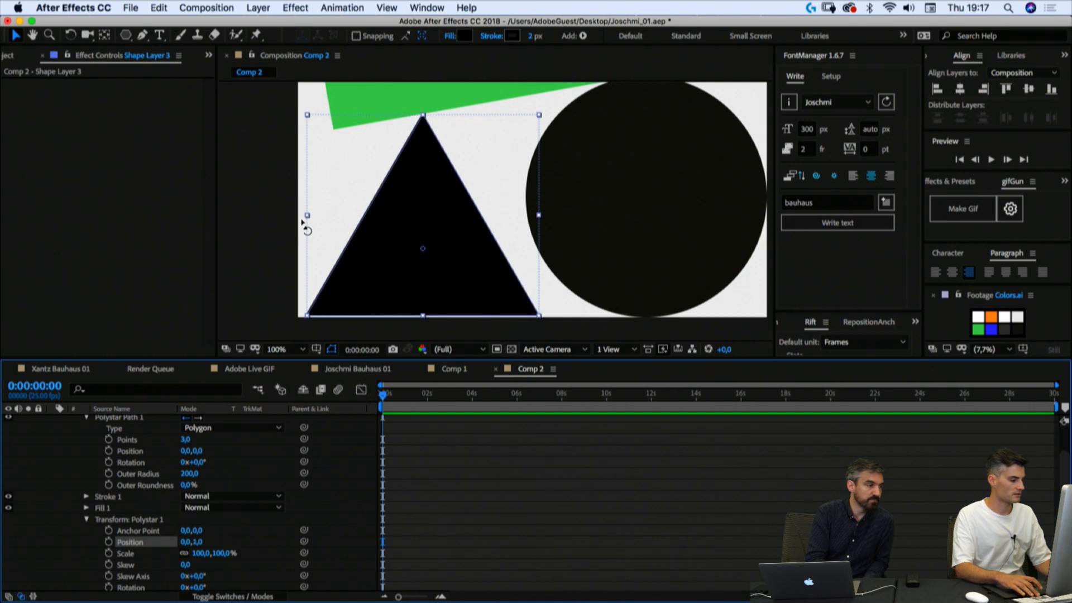
{"action": "left_click", "coordinate": [485, 490]}
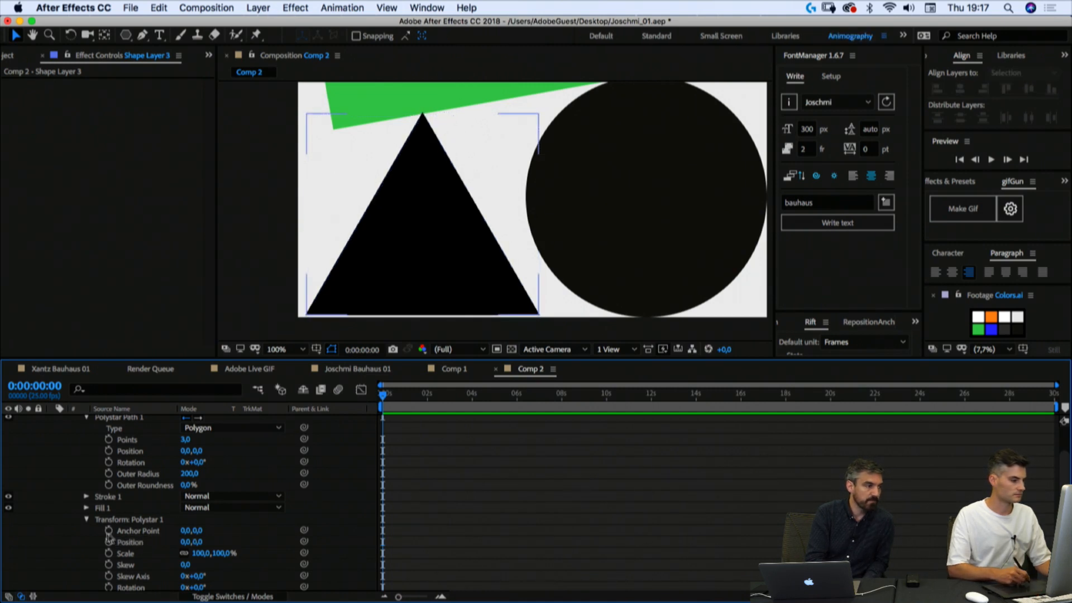
Step: Nudge the triangle layer slightly down and delete the triangle's Stroke 1
{"action": "left_click", "coordinate": [86, 520]}
{"action": "scroll", "coordinate": [101, 453], "scroll_direction": "up", "scroll_amount": 1}
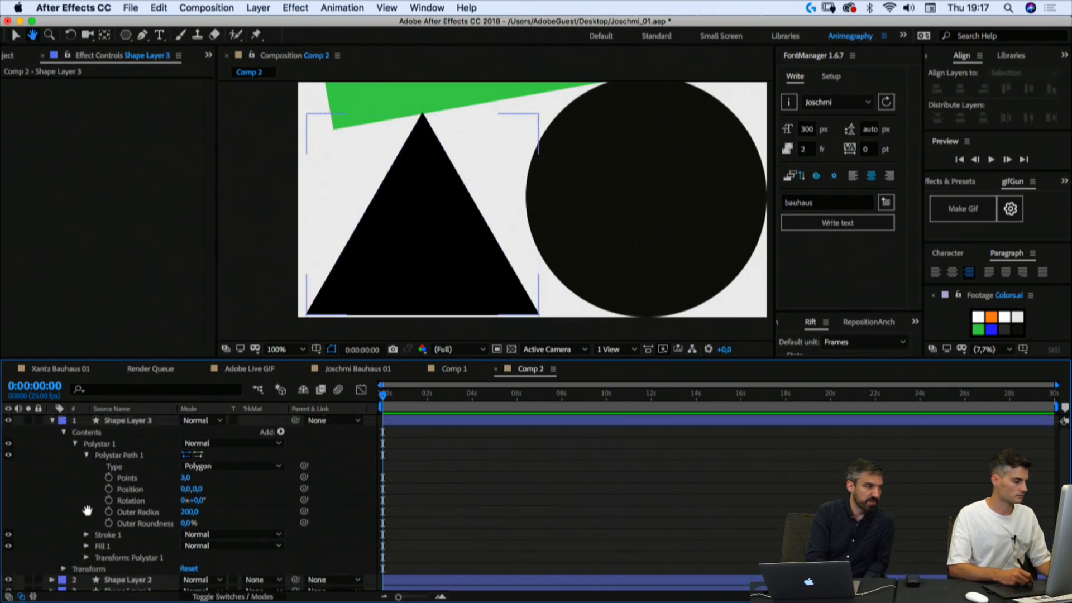
{"action": "left_click", "coordinate": [125, 420]}
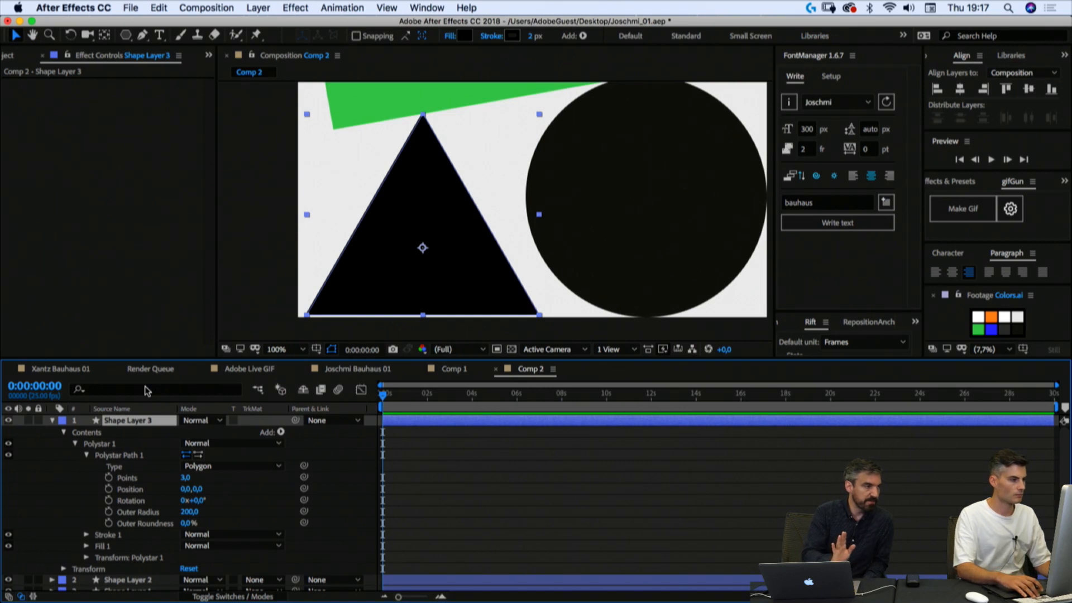
{"action": "key", "text": "Return"}
{"action": "left_click", "coordinate": [118, 535]}
{"action": "key", "text": "Delete"}
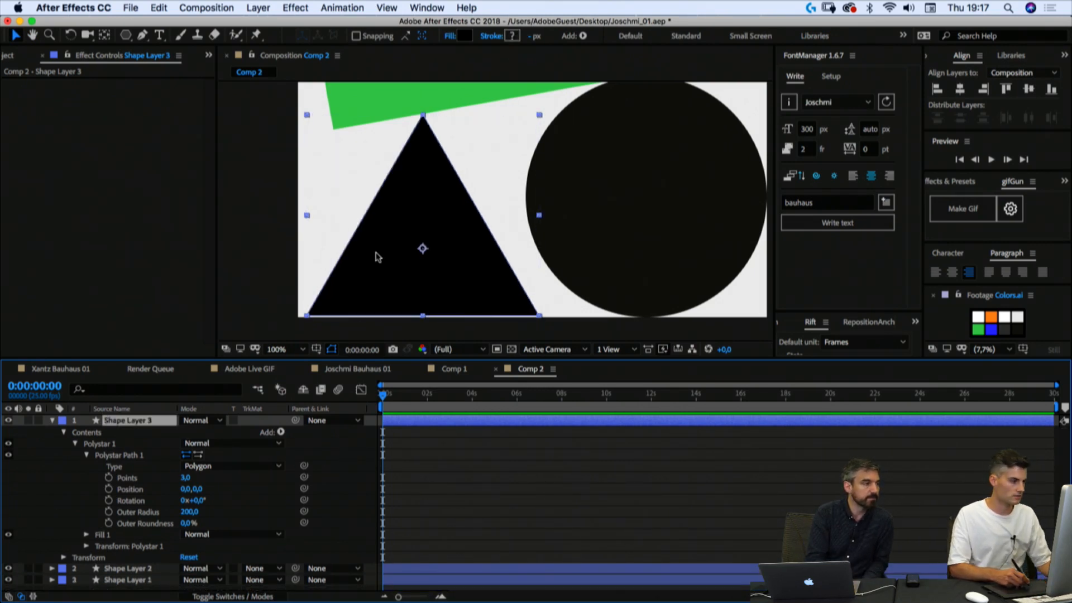
{"action": "left_click", "coordinate": [449, 476]}
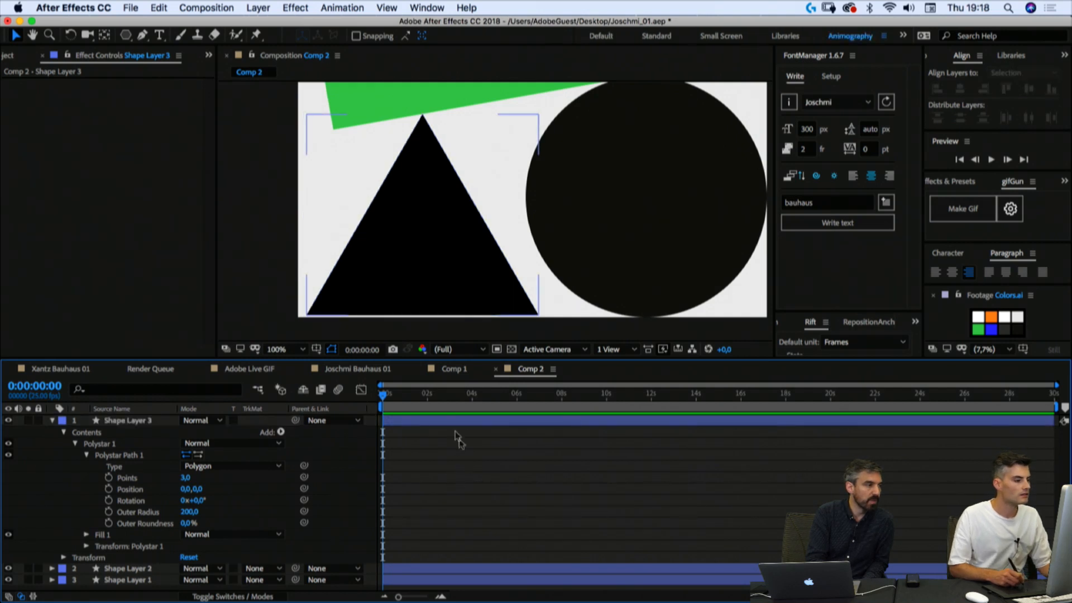
Step: Set the triangle's outer radius to 205 px, keeping three points
{"action": "left_click", "coordinate": [415, 258]}
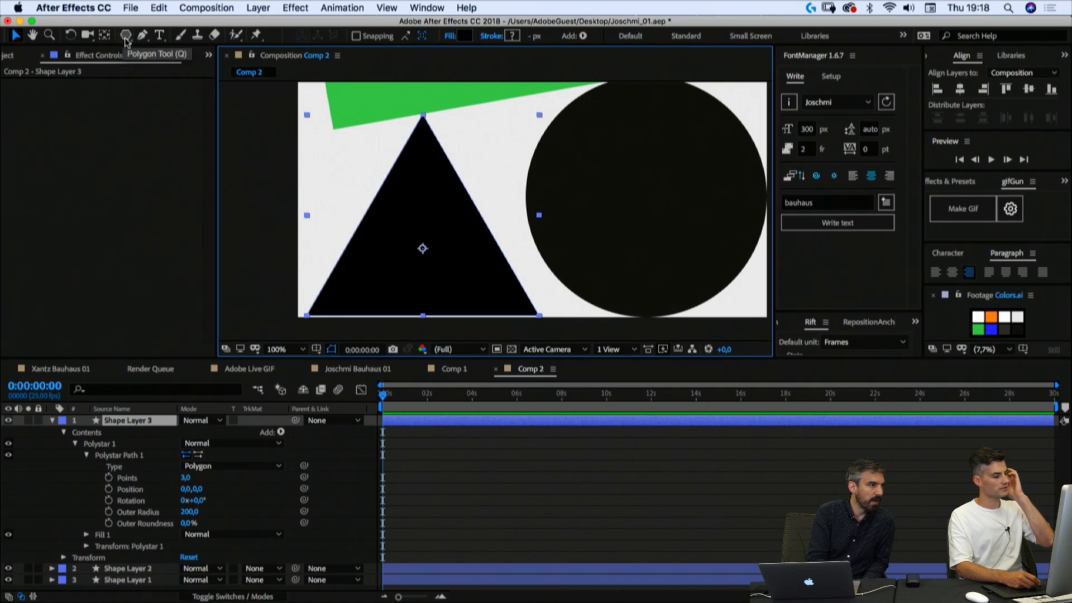
{"action": "mouse_move", "coordinate": [184, 478]}
{"action": "left_mouse_down"}
{"action": "mouse_move", "coordinate": [234, 478]}
{"action": "mouse_move", "coordinate": [171, 478]}
{"action": "left_mouse_up"}
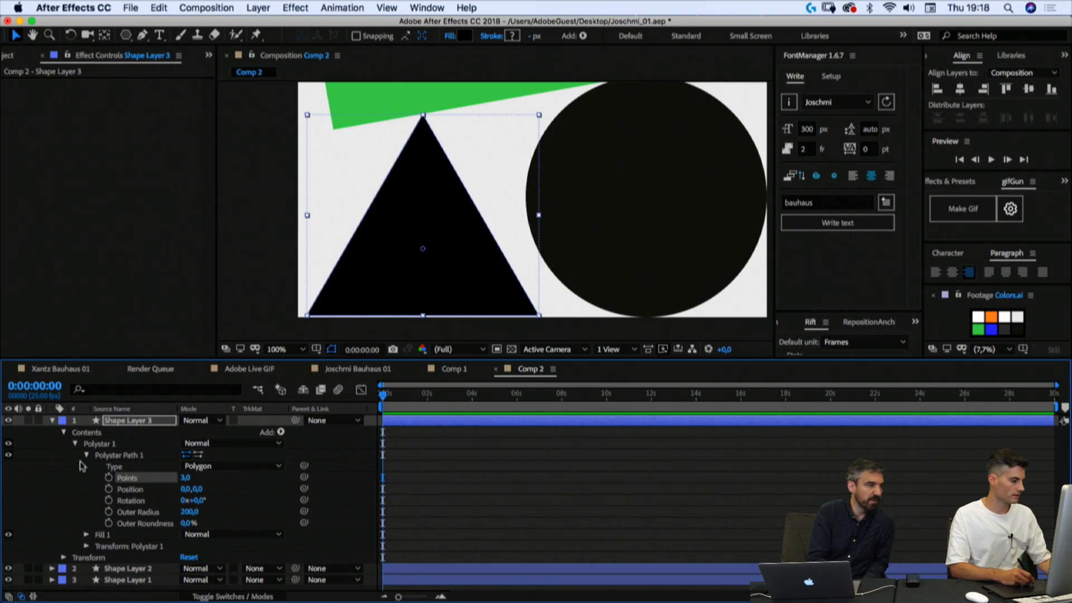
{"action": "left_click", "coordinate": [190, 512]}
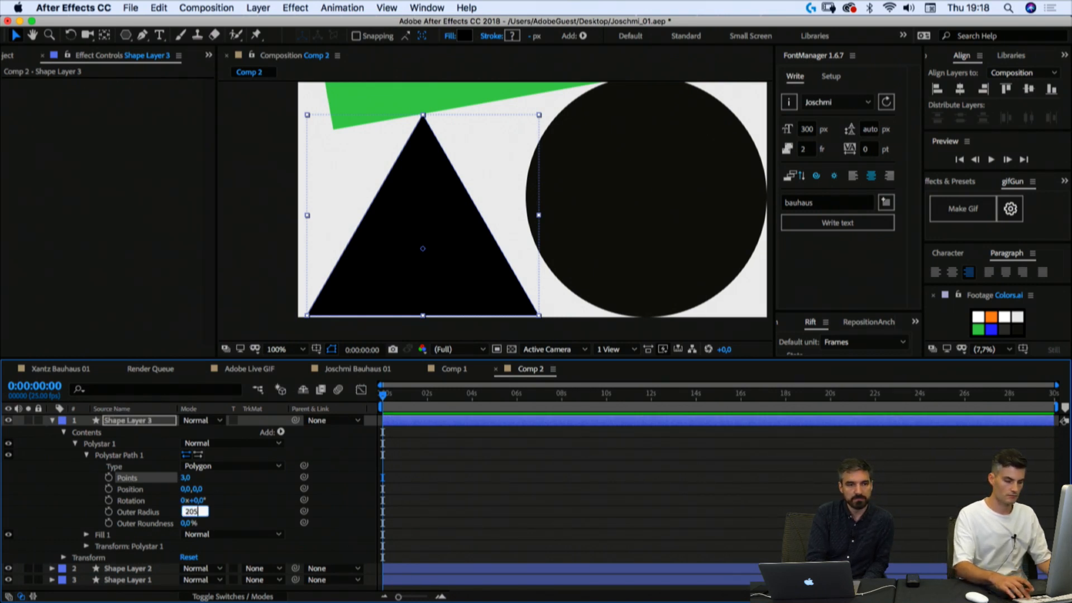
{"action": "key", "text": "Return"}
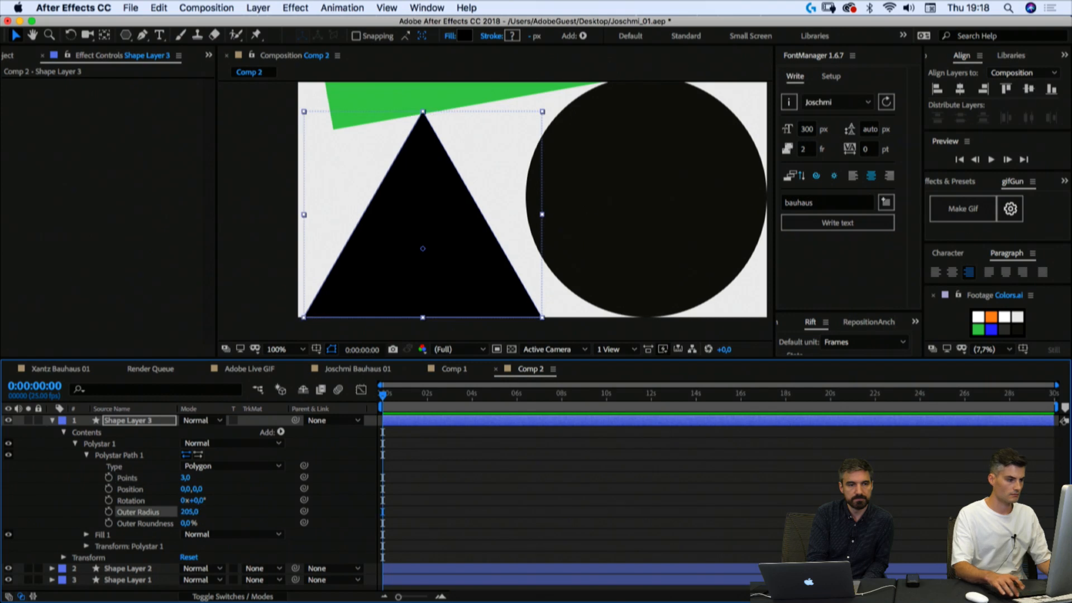
{"action": "left_click", "coordinate": [472, 461]}
Step: Nudge the triangle layer to the right until its tip just meets the green rectangle's lower edge
{"action": "left_click", "coordinate": [441, 282]}
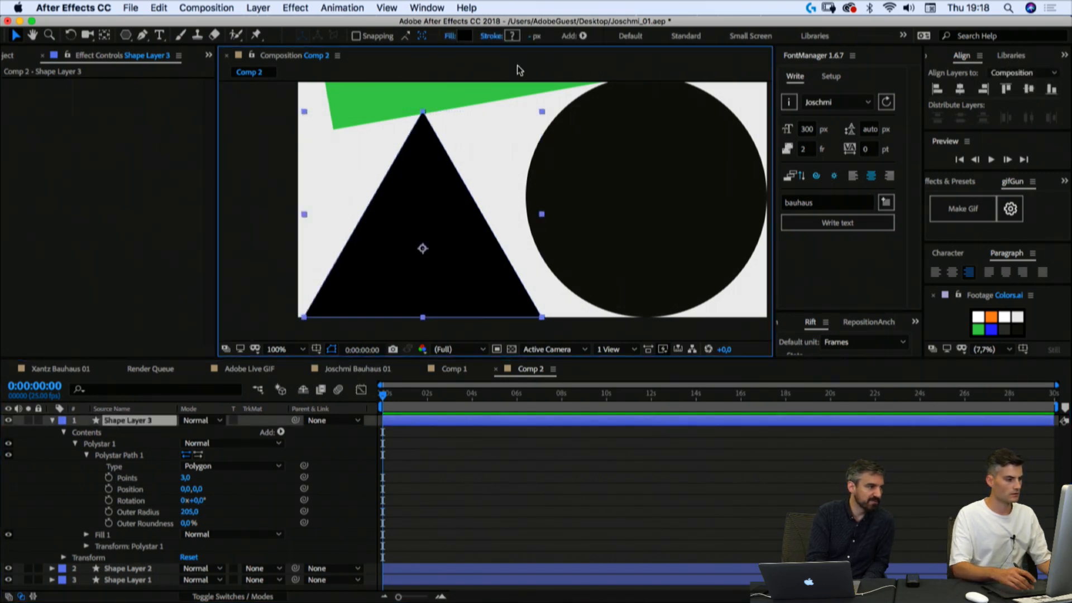
{"action": "key", "text": "Right"}
{"action": "key", "text": "Right"}
{"action": "key", "text": "Right"}
{"action": "key", "text": "Right"}
{"action": "key", "text": "Right"}
{"action": "key", "text": "Right"}
{"action": "key", "text": "Right"}
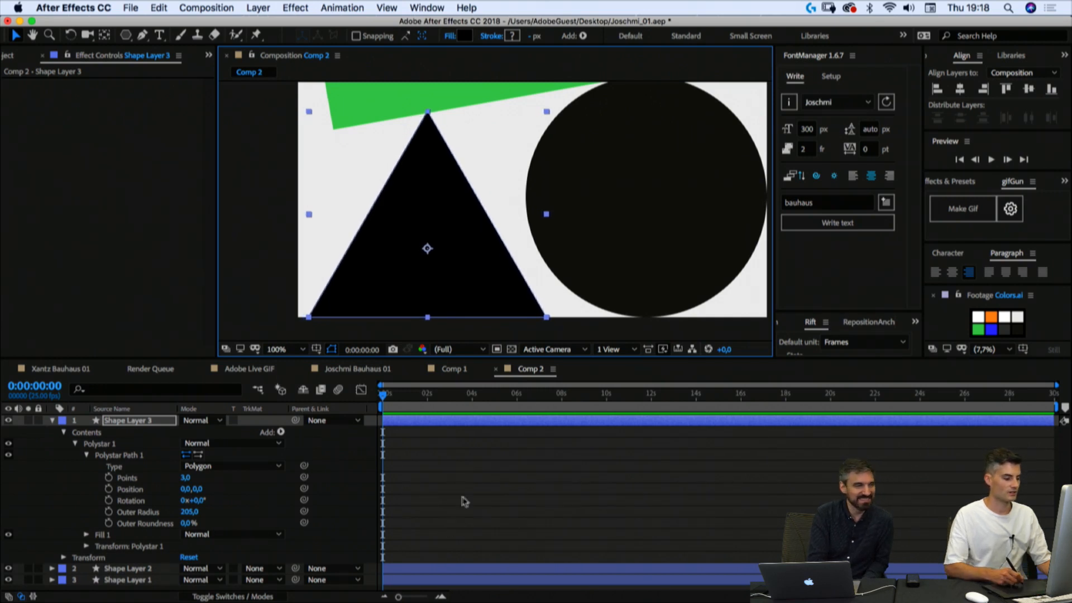
{"action": "left_click", "coordinate": [463, 503]}
{"action": "left_click", "coordinate": [394, 288]}
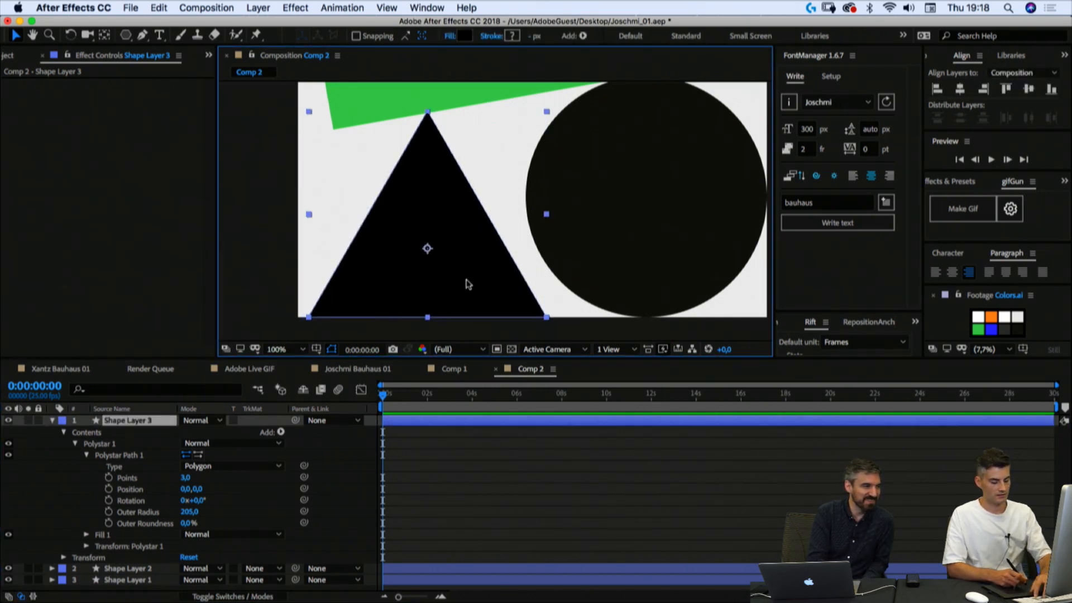
{"action": "key", "text": "Right"}
{"action": "key", "text": "Right"}
{"action": "key", "text": "Right"}
{"action": "key", "text": "shift+Right"}
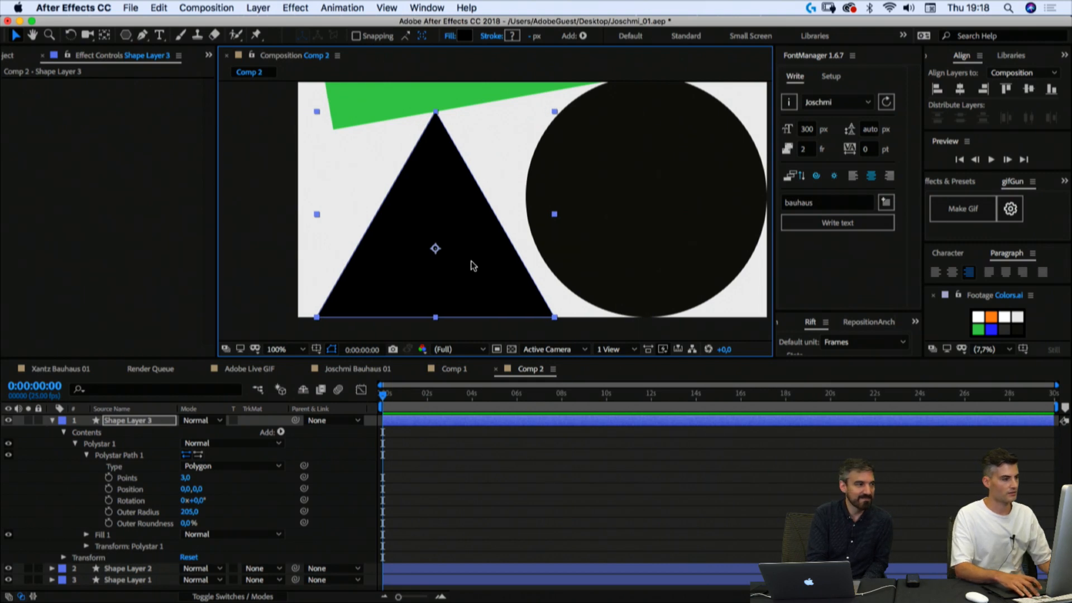
{"action": "left_click", "coordinate": [459, 474]}
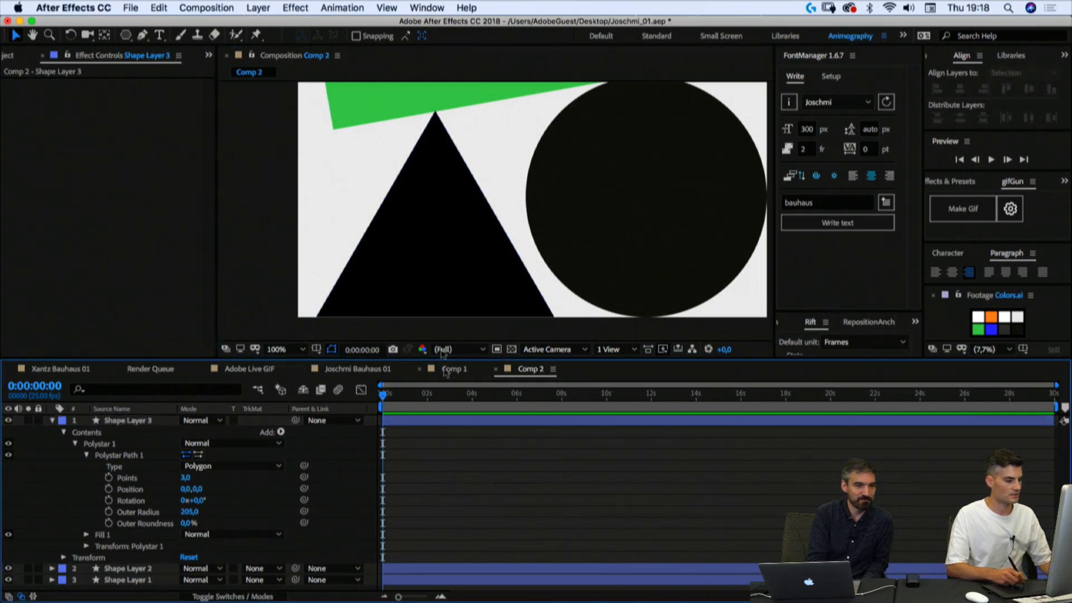
{"action": "left_click", "coordinate": [446, 281]}
{"action": "left_click", "coordinate": [498, 485]}
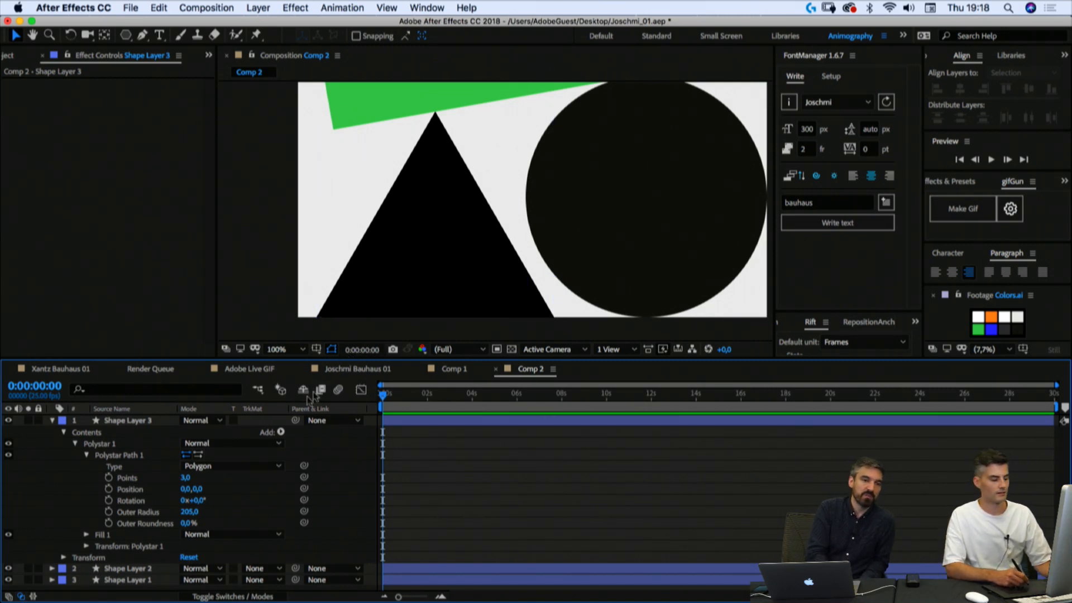
Step: Set the triangle's fill colour to the orange sampled from the Colors.ai swatches
{"action": "left_click", "coordinate": [87, 455]}
{"action": "left_click", "coordinate": [87, 466]}
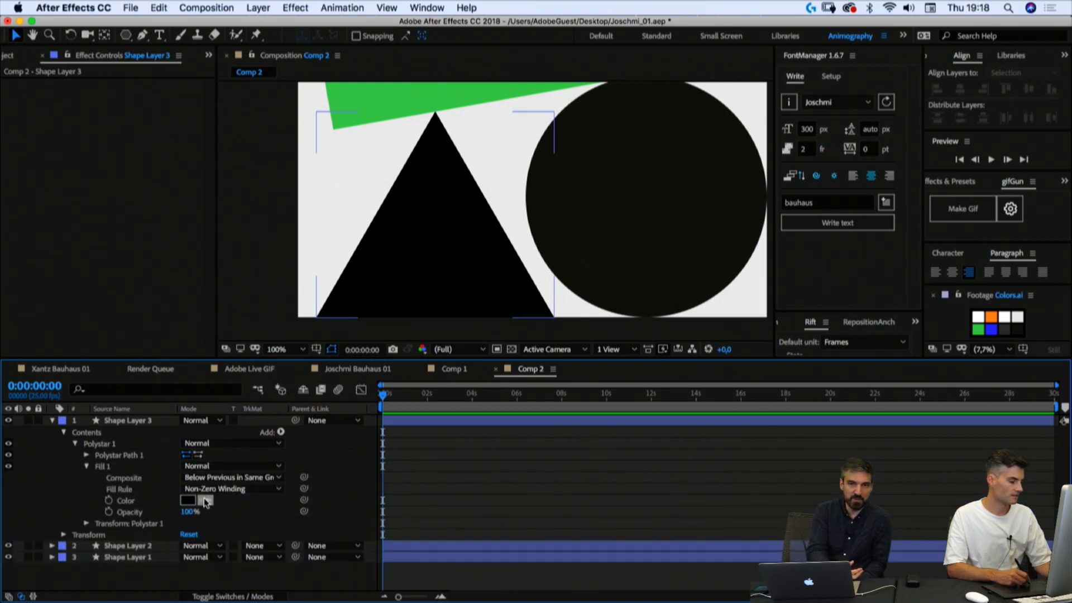
{"action": "left_click", "coordinate": [205, 502]}
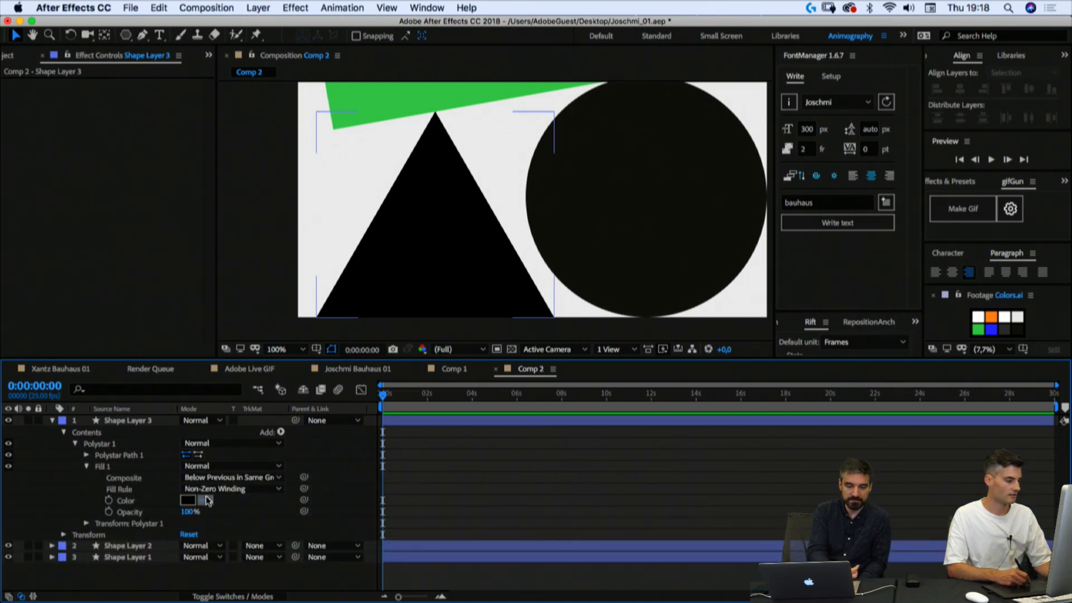
{"action": "left_click", "coordinate": [991, 316]}
Step: Set the fill colour of the circle on Shape Layer 2 to the blue sampled from the Colors.ai swatches
{"action": "left_click", "coordinate": [84, 545]}
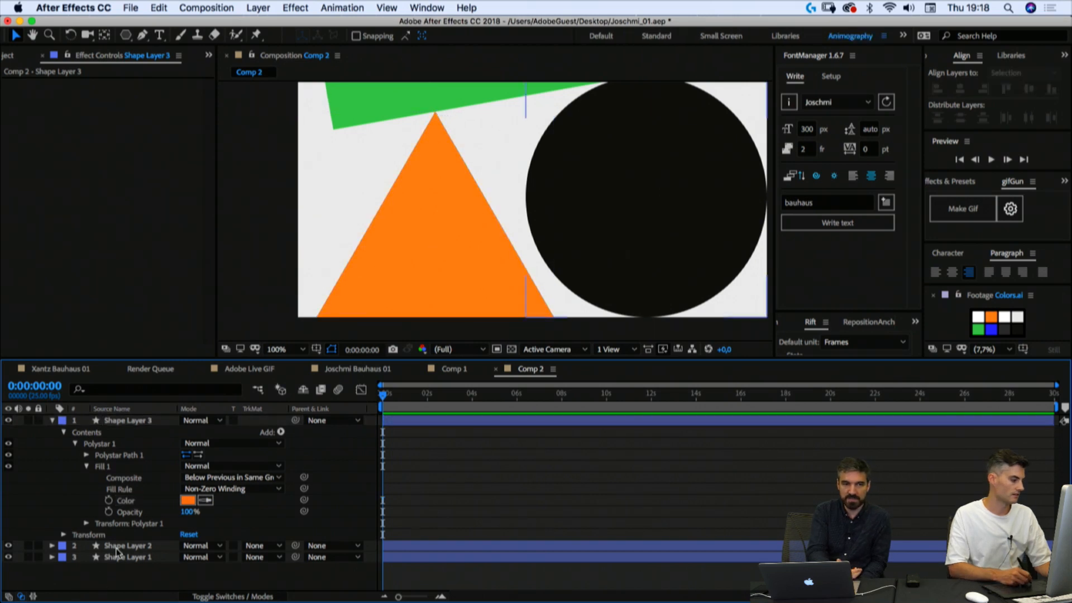
{"action": "left_click", "coordinate": [51, 421]}
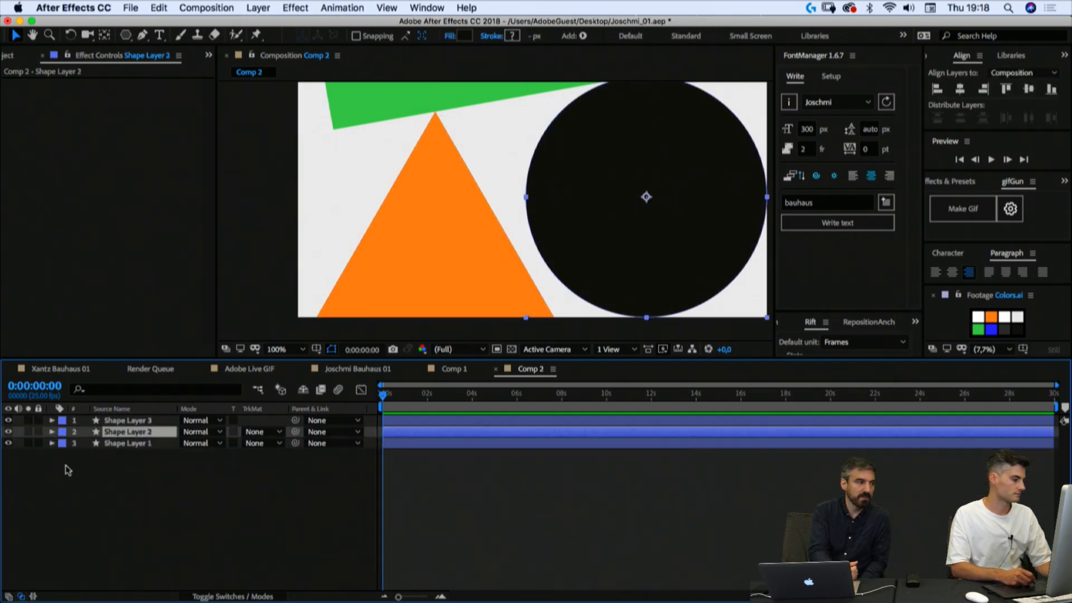
{"action": "left_click", "coordinate": [65, 469]}
{"action": "left_click", "coordinate": [51, 432]}
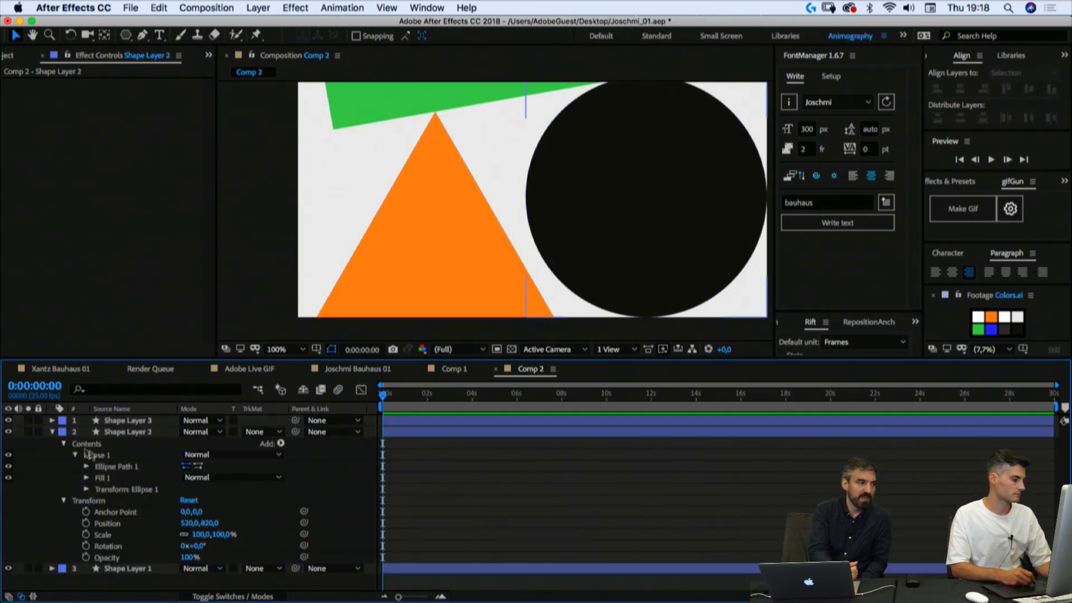
{"action": "left_click", "coordinate": [86, 478]}
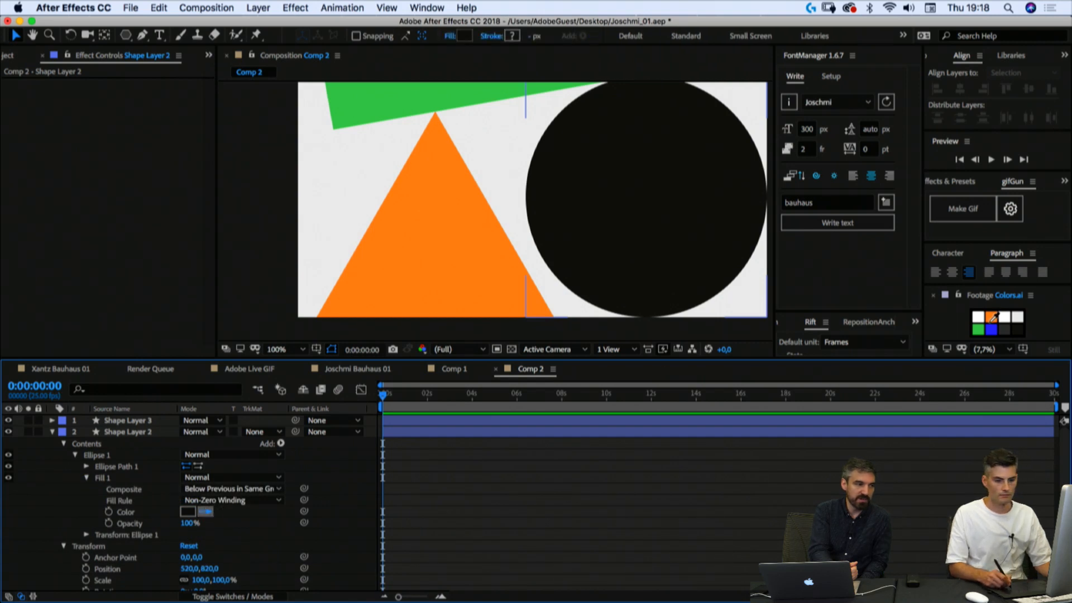
{"action": "left_click", "coordinate": [991, 329]}
{"action": "left_click", "coordinate": [51, 432]}
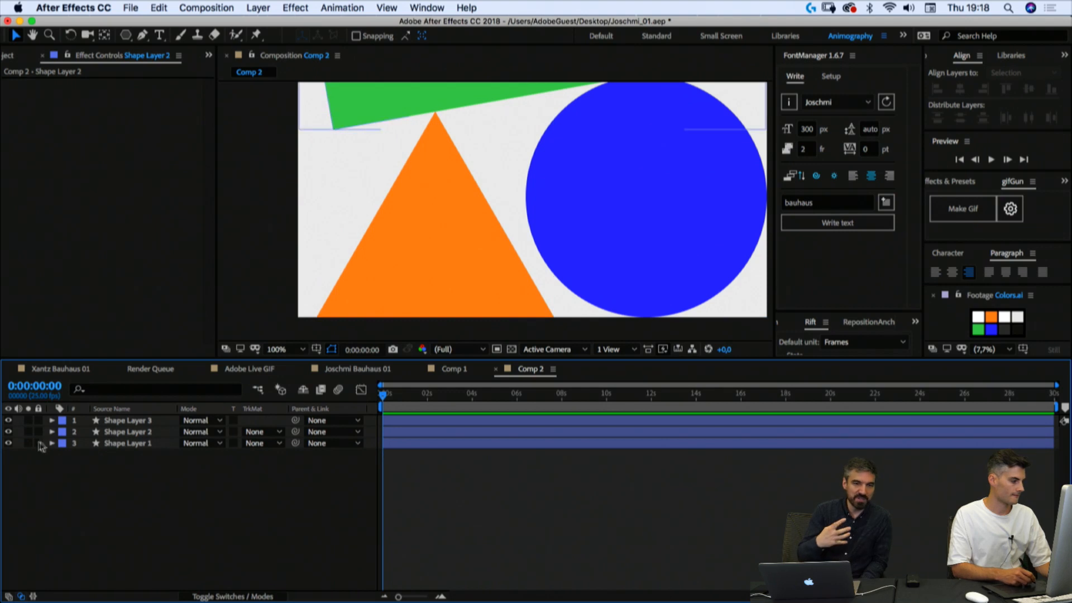
Step: Draw a small black square on a new shape layer, about 126 px left of and 180 px above the poster's centre
{"action": "key", "text": "comma"}
{"action": "key", "text": "comma"}
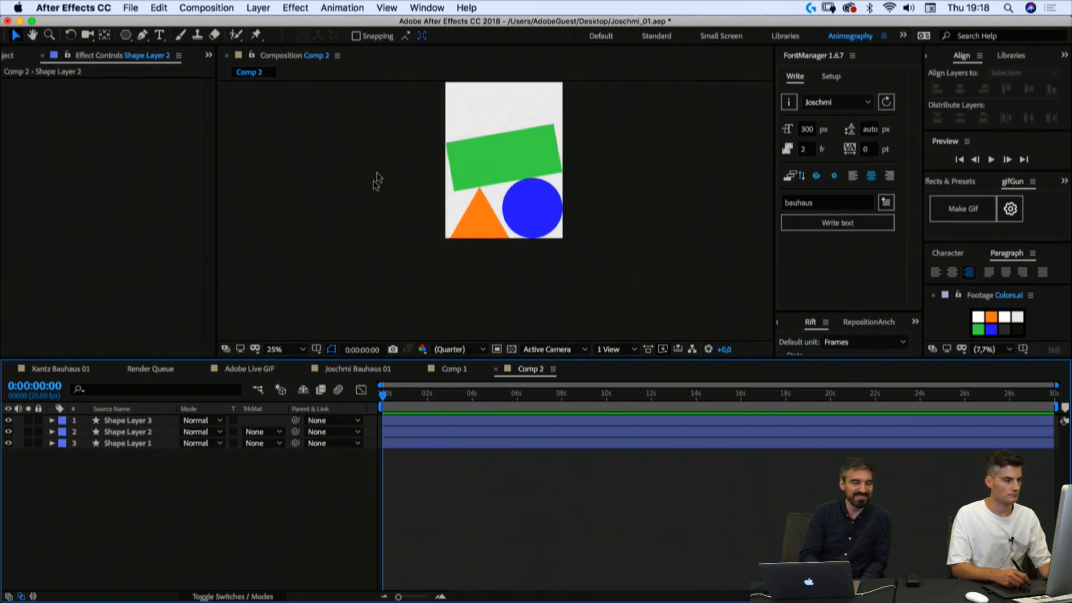
{"action": "left_click_drag", "start_coordinate": [383, 184], "coordinate": [369, 223]}
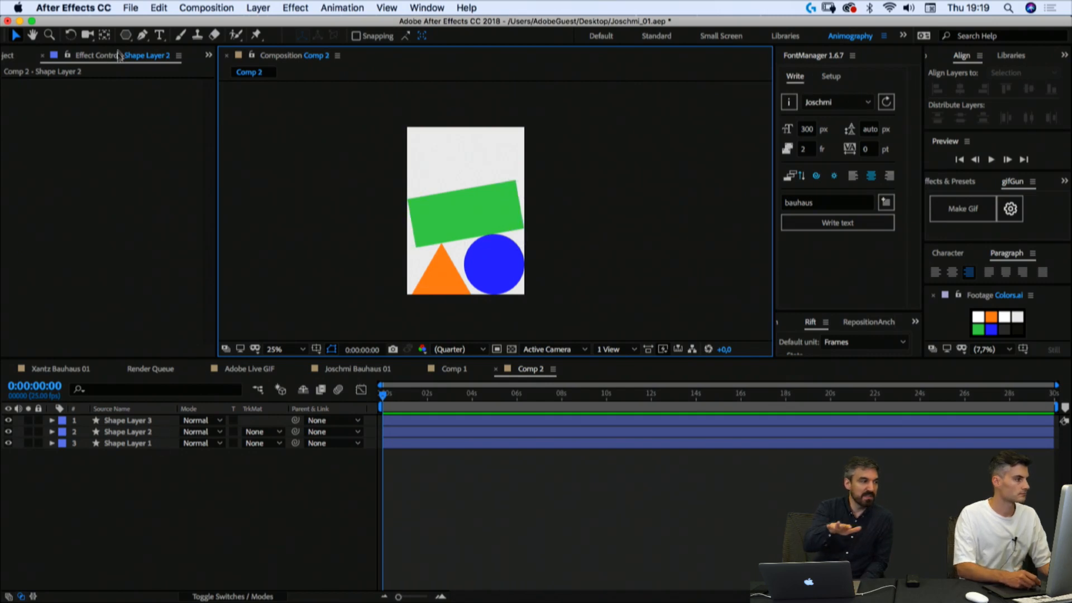
{"action": "left_click_drag", "start_coordinate": [125, 36], "coordinate": [167, 35]}
{"action": "left_click_drag", "start_coordinate": [429, 166], "coordinate": [461, 196]}
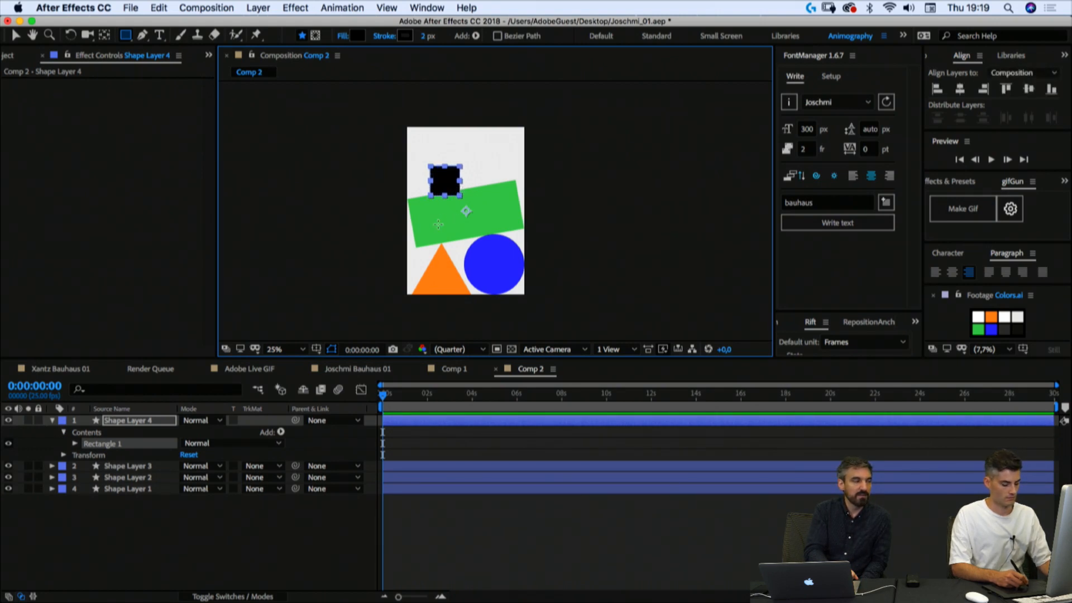
Step: Set the Rectangle 1 group's transform position to 0, 0 so the square is centred on its layer
{"action": "left_click", "coordinate": [105, 507]}
{"action": "left_click", "coordinate": [75, 444]}
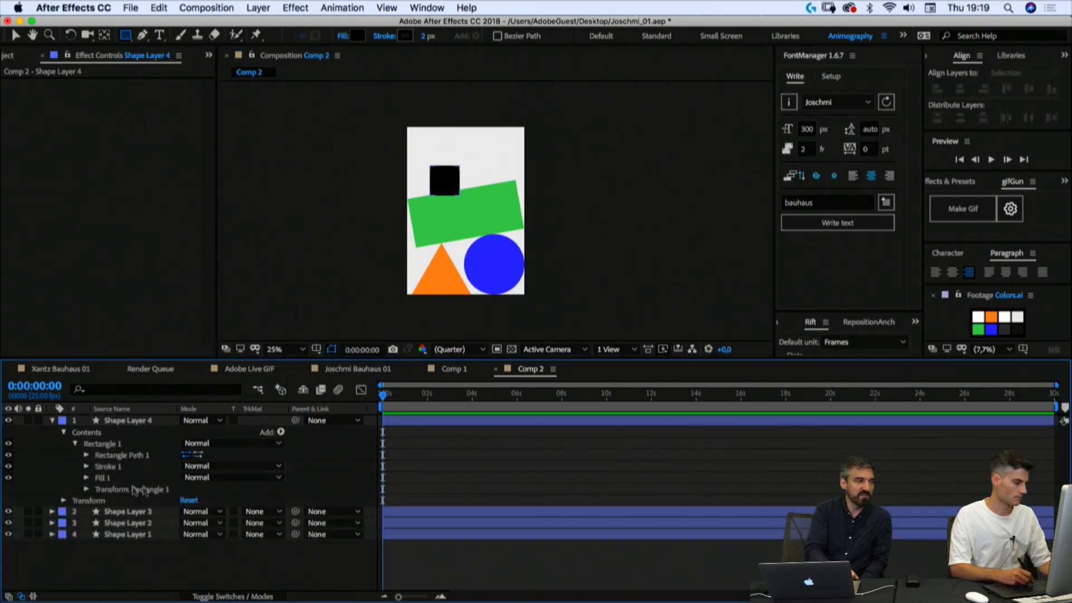
{"action": "left_click", "coordinate": [86, 490]}
{"action": "left_click", "coordinate": [214, 511]}
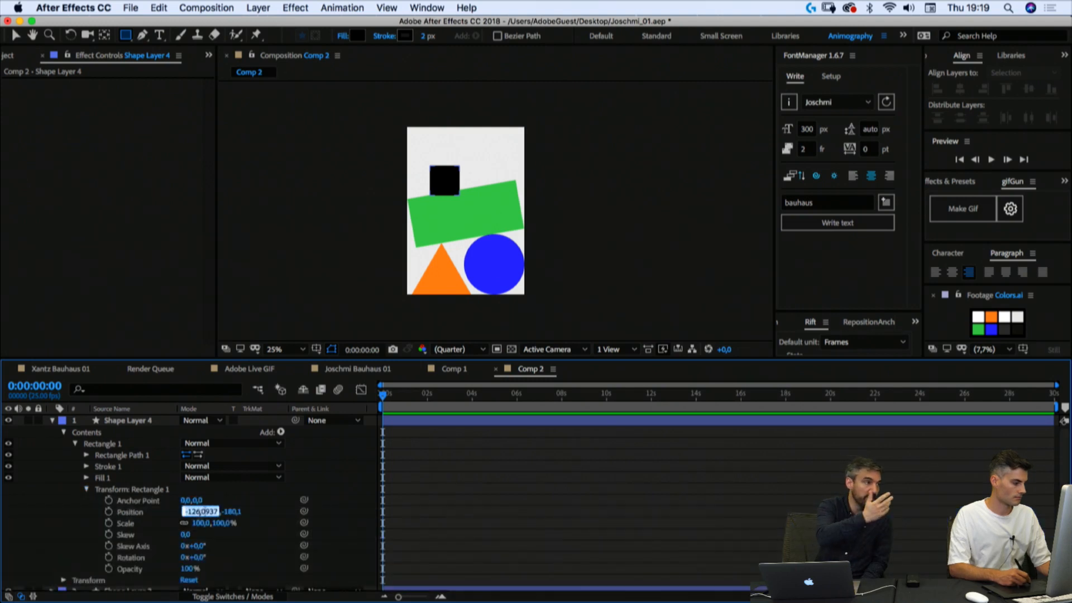
{"action": "type", "text": "0"}
{"action": "key", "text": "Return"}
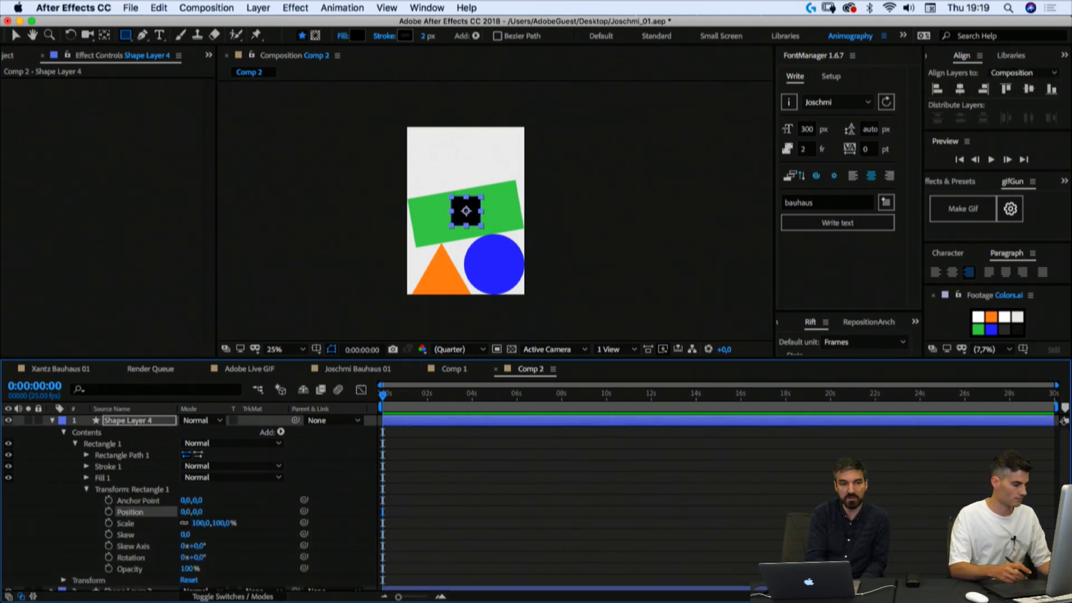
{"action": "left_click", "coordinate": [86, 490]}
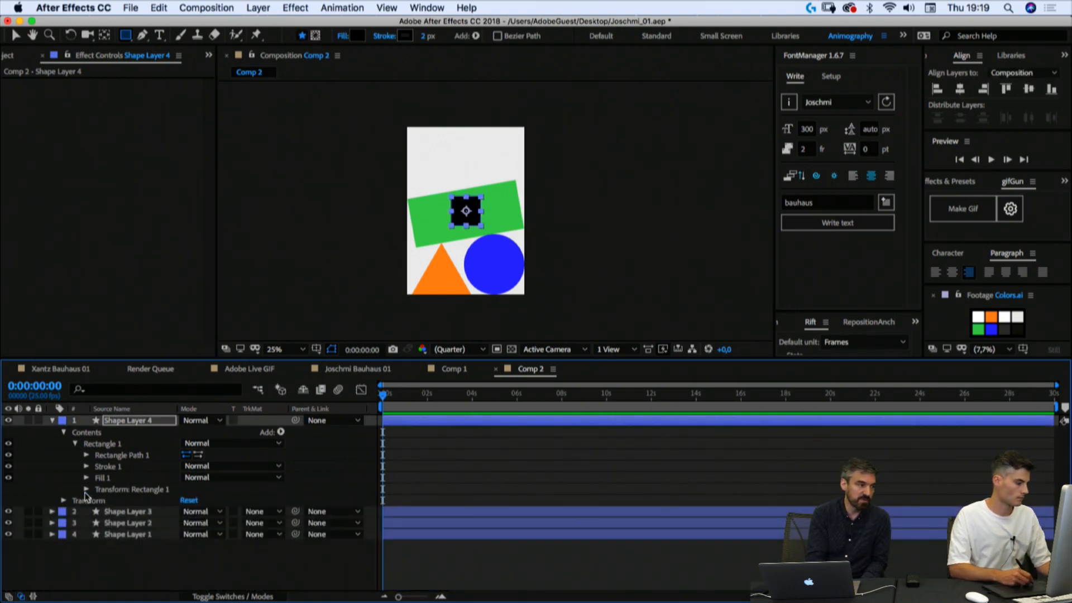
Step: Set the rotation of the black square's Shape Layer 4 to -10°
{"action": "left_click", "coordinate": [64, 501]}
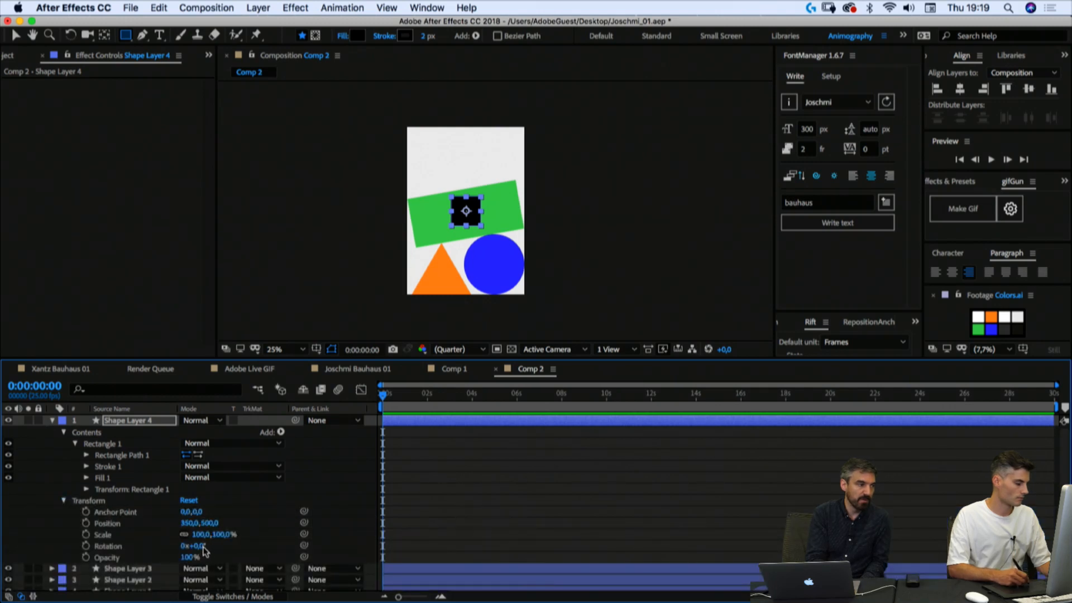
{"action": "type", "text": "-10"}
{"action": "key", "text": "Return"}
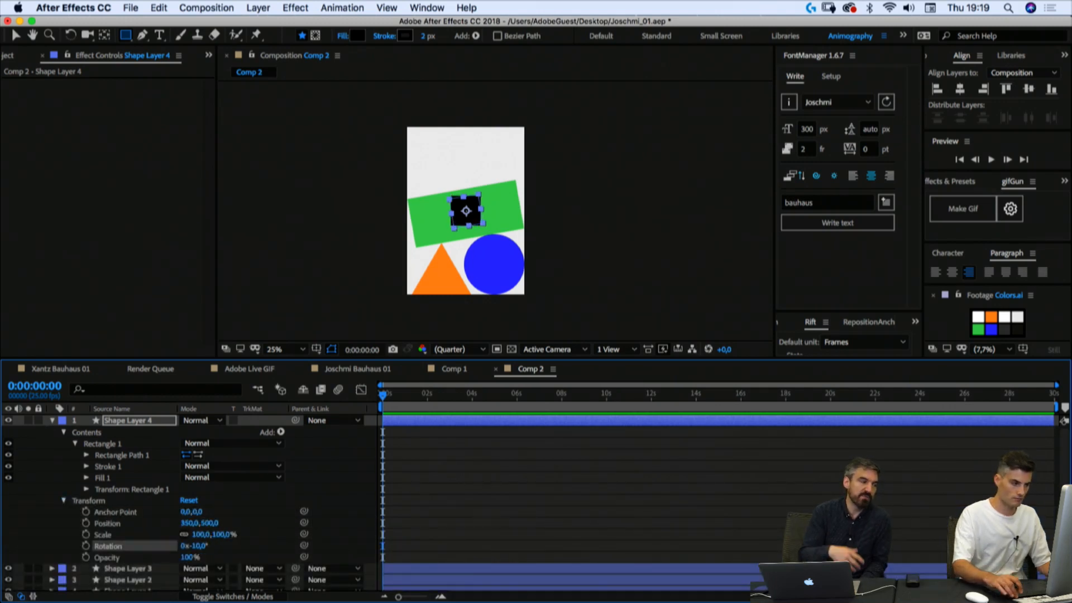
{"action": "left_click", "coordinate": [75, 443]}
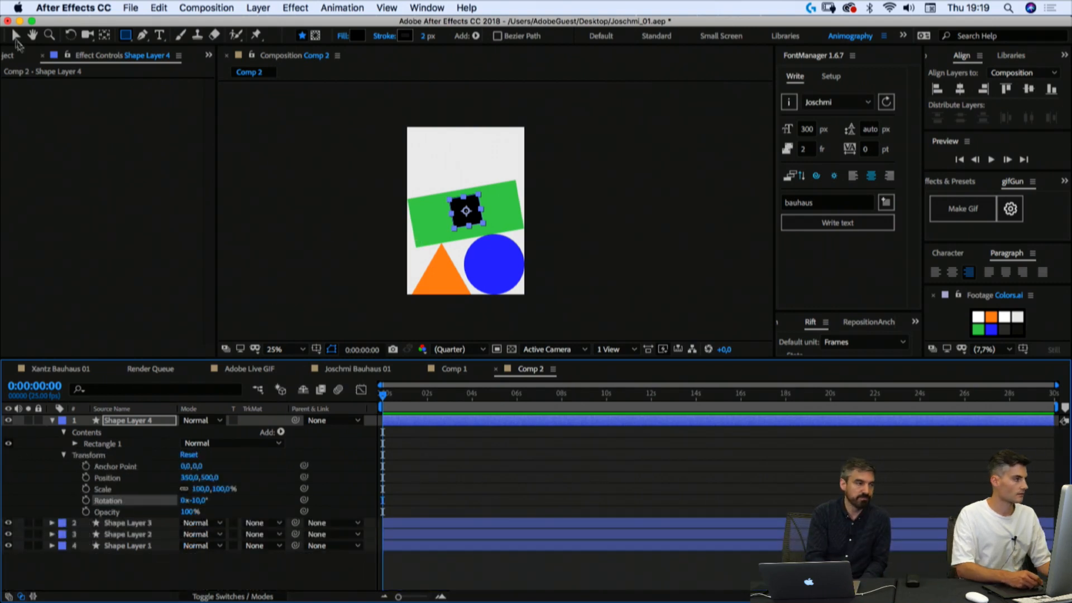
Step: Move the black square onto the green bar's upper edge beside the poster's left edge, to a position of about 113, 317
{"action": "left_click", "coordinate": [16, 36]}
{"action": "left_click_drag", "start_coordinate": [479, 216], "coordinate": [443, 186]}
{"action": "key", "text": "period"}
{"action": "key", "text": "period"}
{"action": "key", "text": "period"}
{"action": "key", "text": "space"}
{"action": "mouse_move", "coordinate": [335, 191]}
{"action": "left_mouse_down"}
{"action": "mouse_move", "coordinate": [398, 207]}
{"action": "mouse_move", "coordinate": [493, 270]}
{"action": "mouse_move", "coordinate": [435, 239]}
{"action": "left_mouse_up"}
Step: Delete the stroke from the black square's Rectangle 1 group, leaving the stroke options unchanged
{"action": "left_click", "coordinate": [74, 443]}
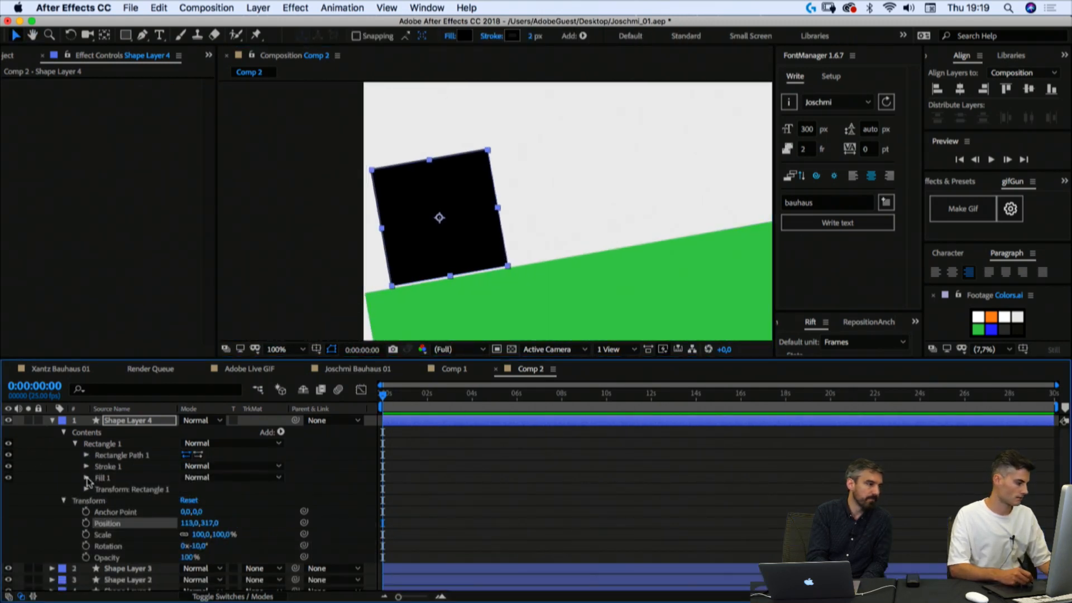
{"action": "left_click", "coordinate": [105, 468]}
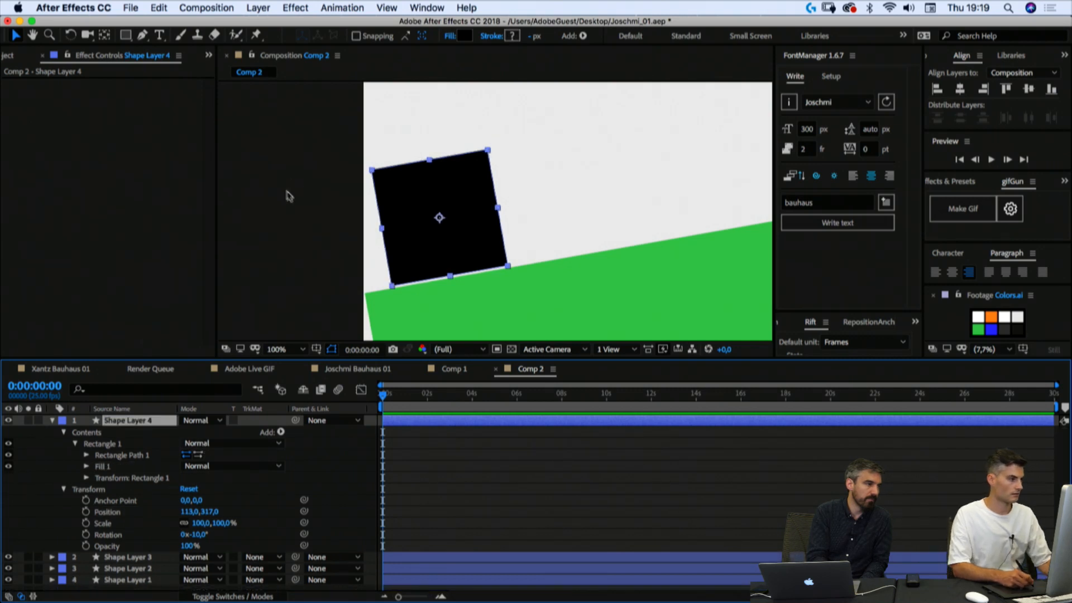
{"action": "key", "text": "Delete"}
{"action": "left_click", "coordinate": [291, 210]}
{"action": "left_click", "coordinate": [133, 423]}
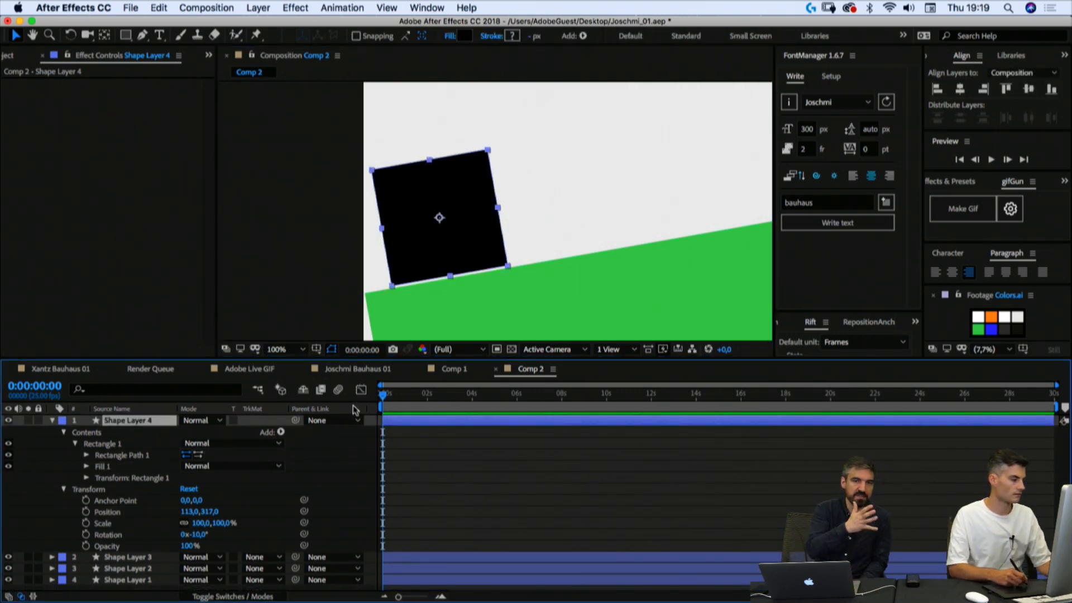
{"action": "left_click", "coordinate": [492, 37]}
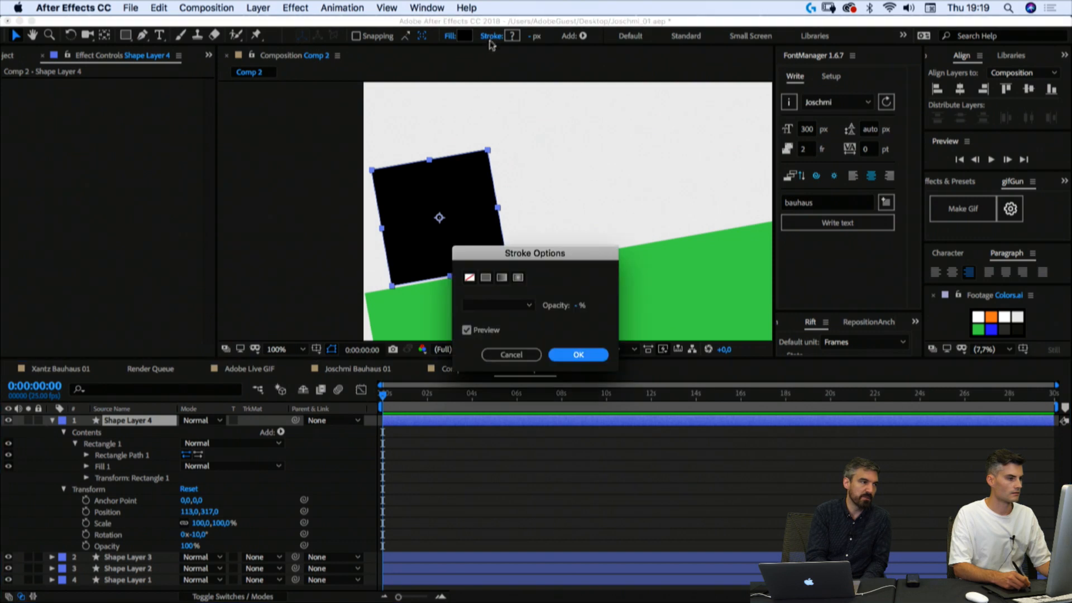
{"action": "left_click", "coordinate": [577, 354]}
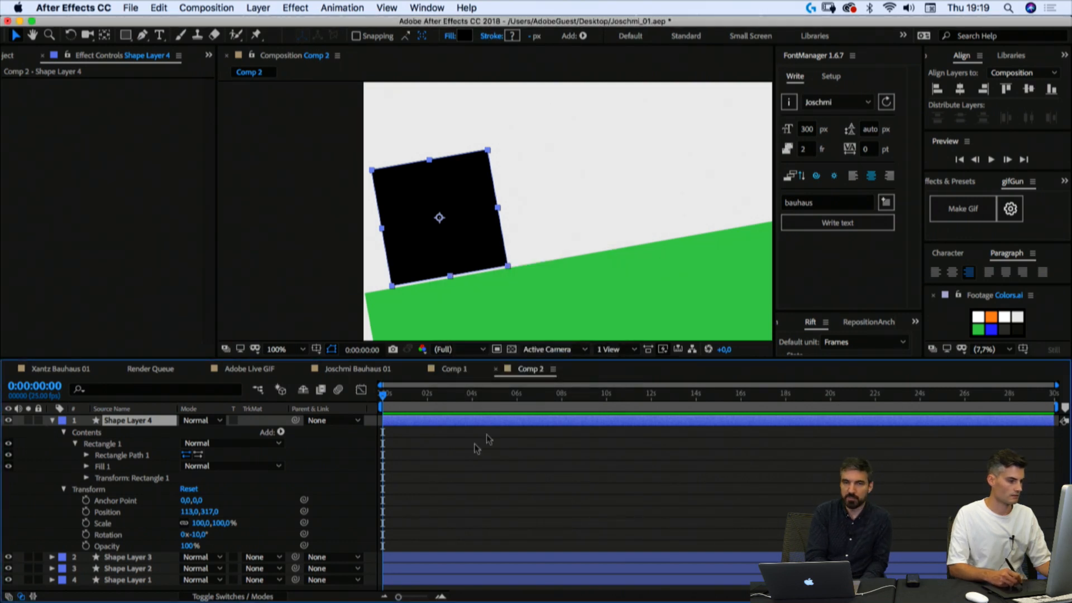
{"action": "left_click", "coordinate": [462, 475]}
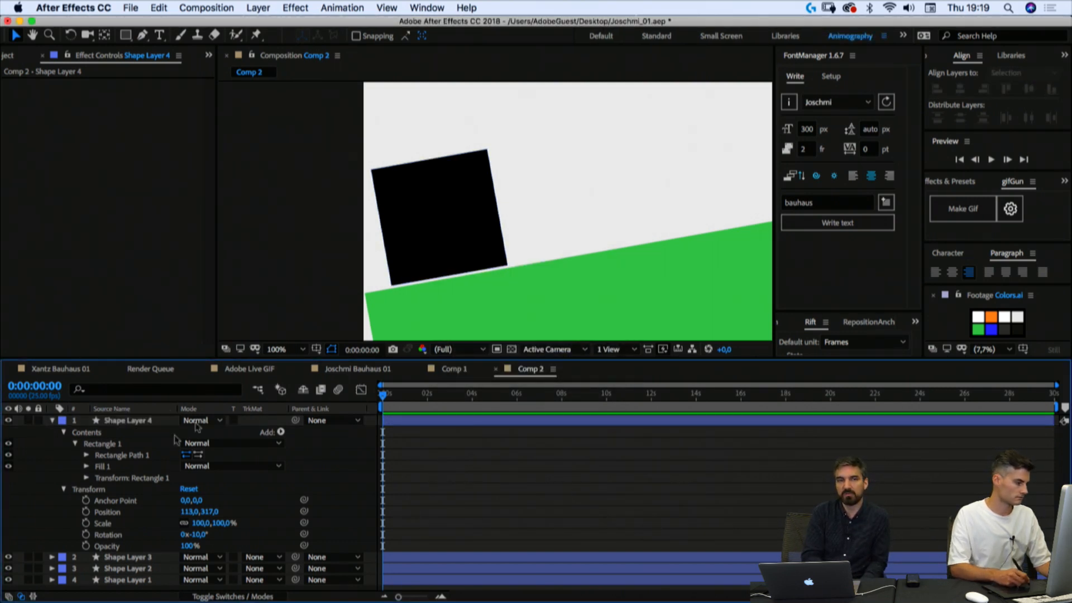
Step: Set the black square's rectangle path size to 200 x 200
{"action": "left_click", "coordinate": [87, 455]}
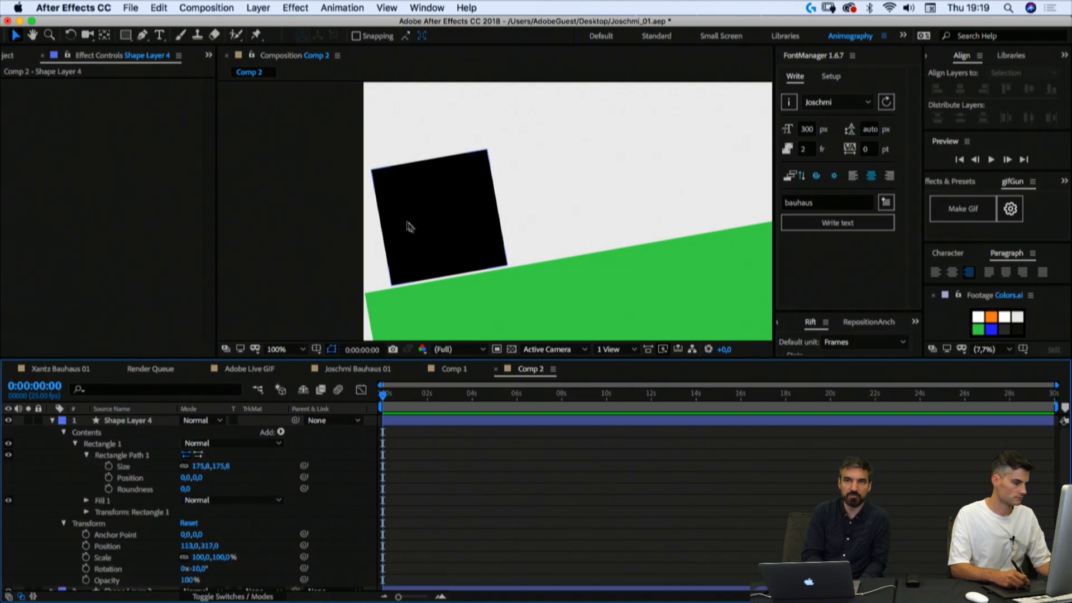
{"action": "left_click", "coordinate": [426, 241]}
{"action": "left_click", "coordinate": [207, 465]}
{"action": "type", "text": "20"}
{"action": "key", "text": "Return"}
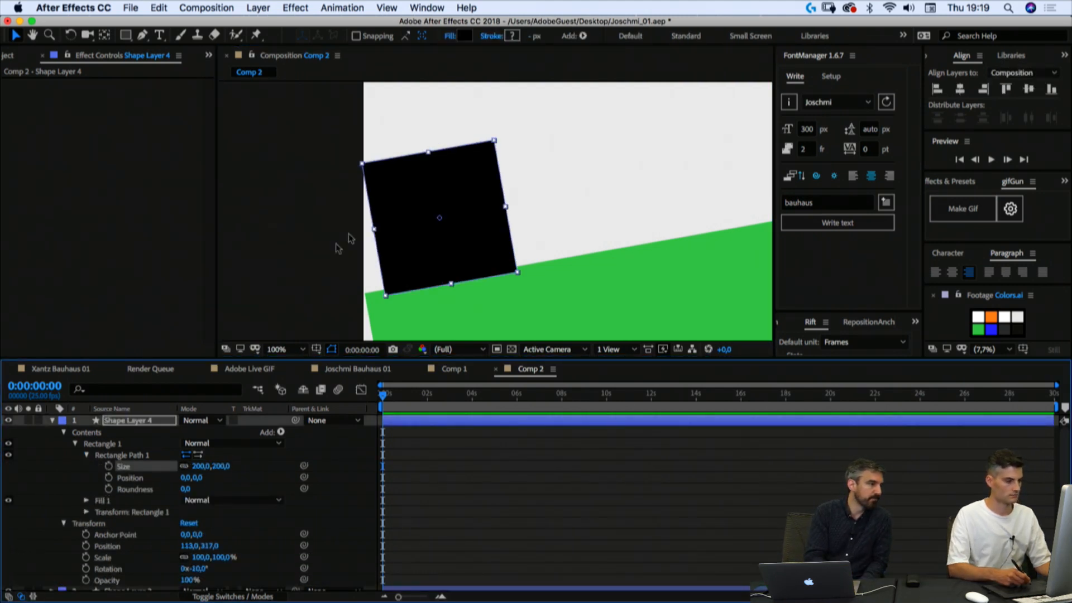
Step: Fine-tune the black square so it touches the poster's left edge and sits on the green bar, with the layer position at 113, 318
{"action": "left_click_drag", "start_coordinate": [430, 253], "coordinate": [434, 247]}
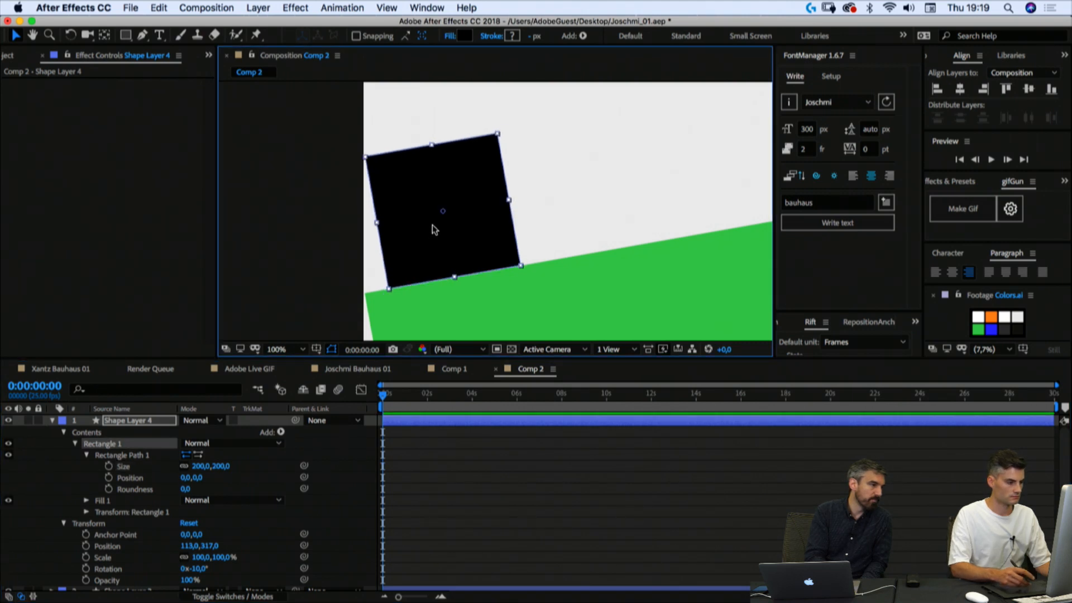
{"action": "key", "text": "Left"}
{"action": "key", "text": "Left"}
{"action": "key", "text": "Left"}
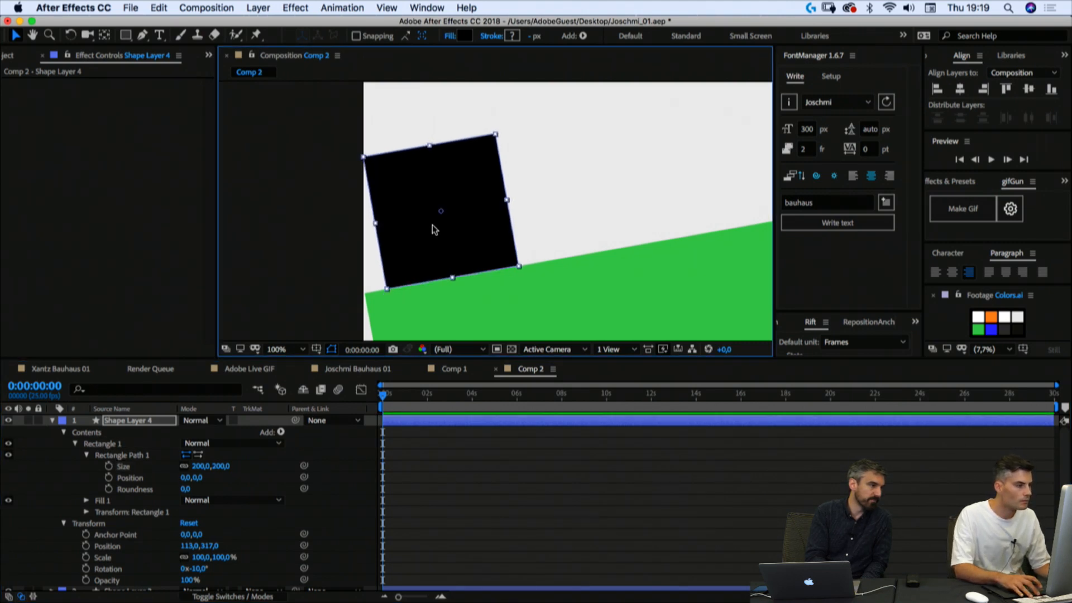
{"action": "left_click", "coordinate": [445, 478]}
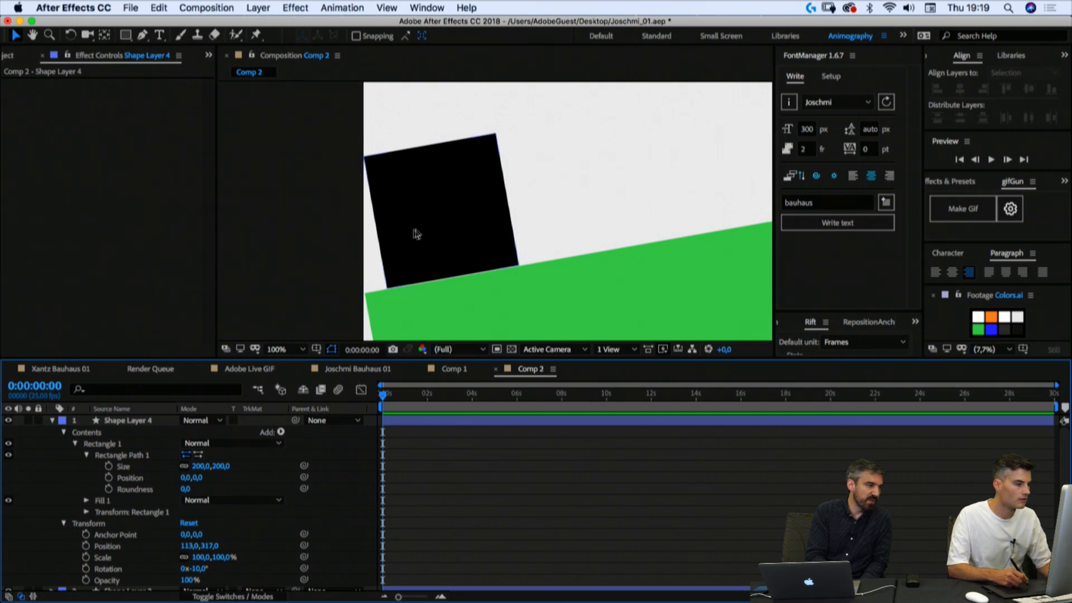
{"action": "left_click", "coordinate": [431, 226]}
{"action": "key", "text": "Down"}
{"action": "left_click", "coordinate": [511, 470]}
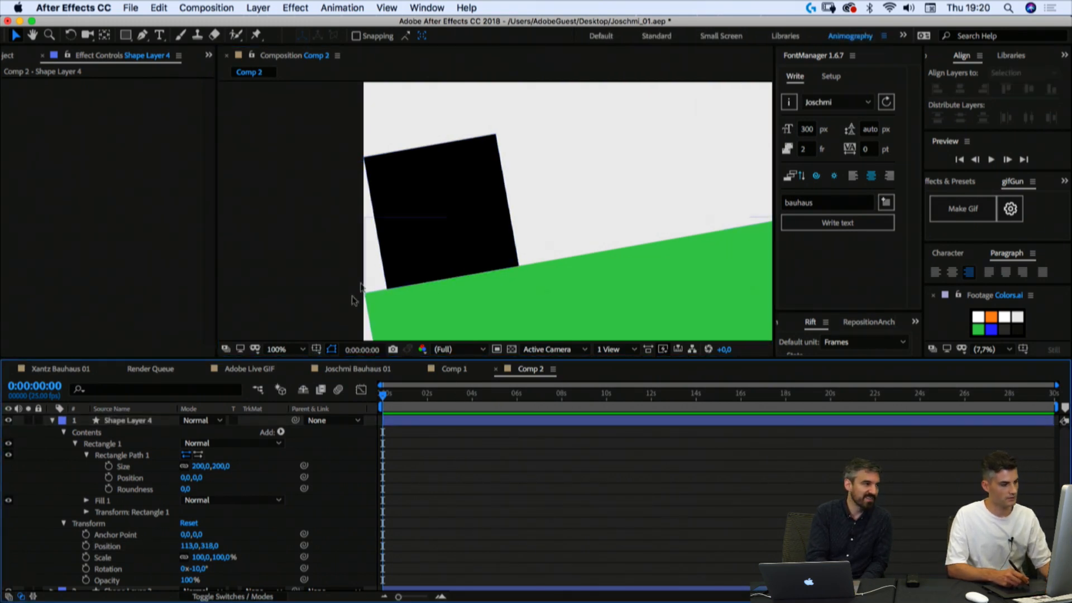
{"action": "key", "text": "comma"}
{"action": "key", "text": "comma"}
{"action": "key", "text": "comma"}
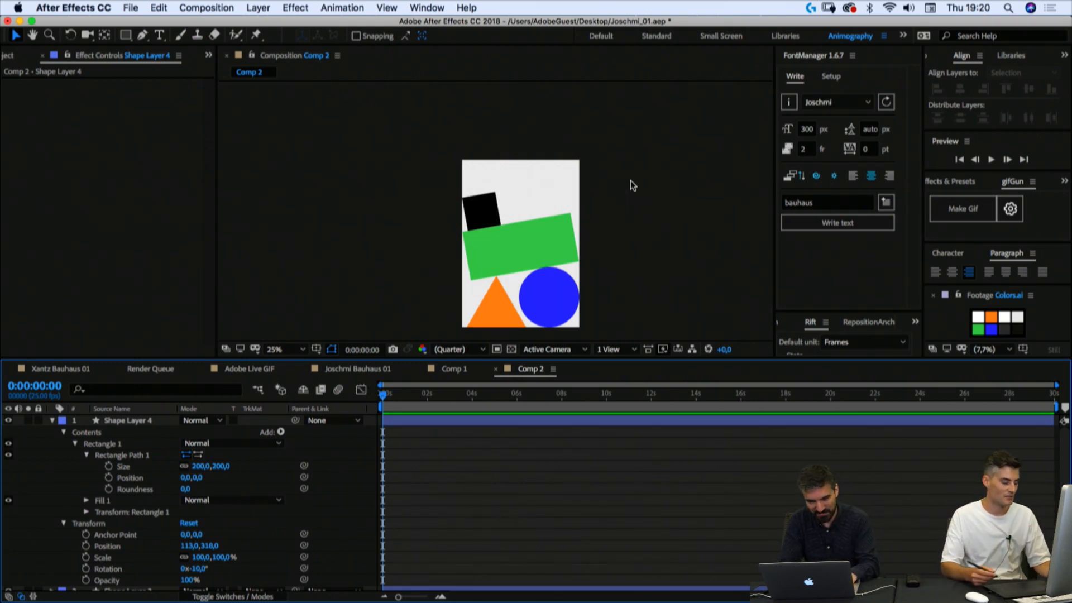
Step: Collapse Shape Layer 4 and move the green bar's Shape Layer 1 to the top of the layer stack
{"action": "left_click", "coordinate": [52, 421]}
{"action": "left_click", "coordinate": [122, 455]}
{"action": "left_click_drag", "start_coordinate": [125, 455], "coordinate": [143, 421]}
{"action": "left_click", "coordinate": [138, 495]}
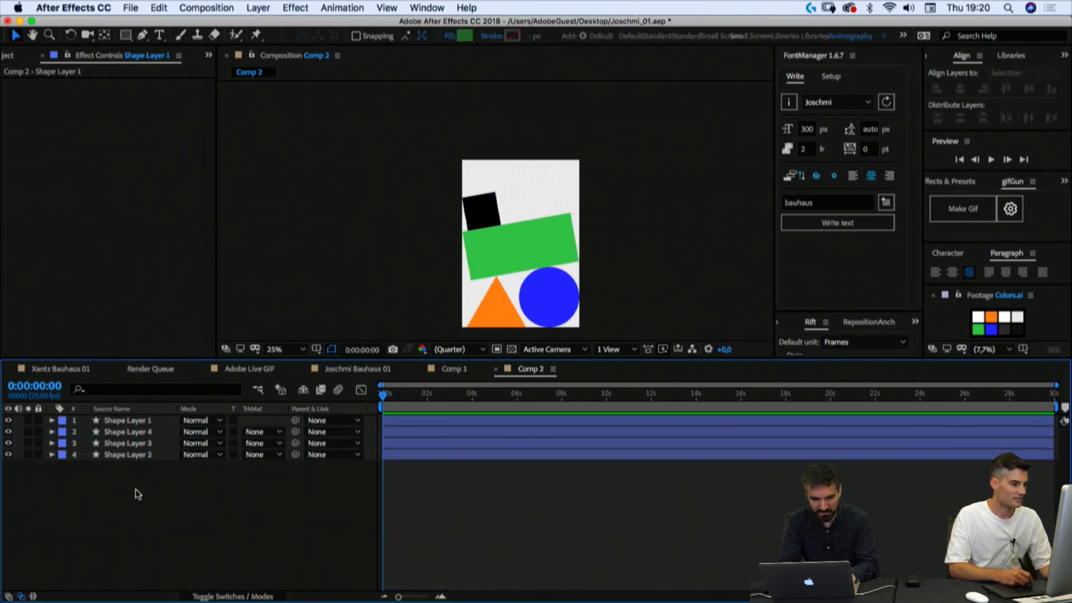
Step: Examine the transform properties of the green bar's Rectangle 1 group in Shape Layer 1
{"action": "key", "text": "period"}
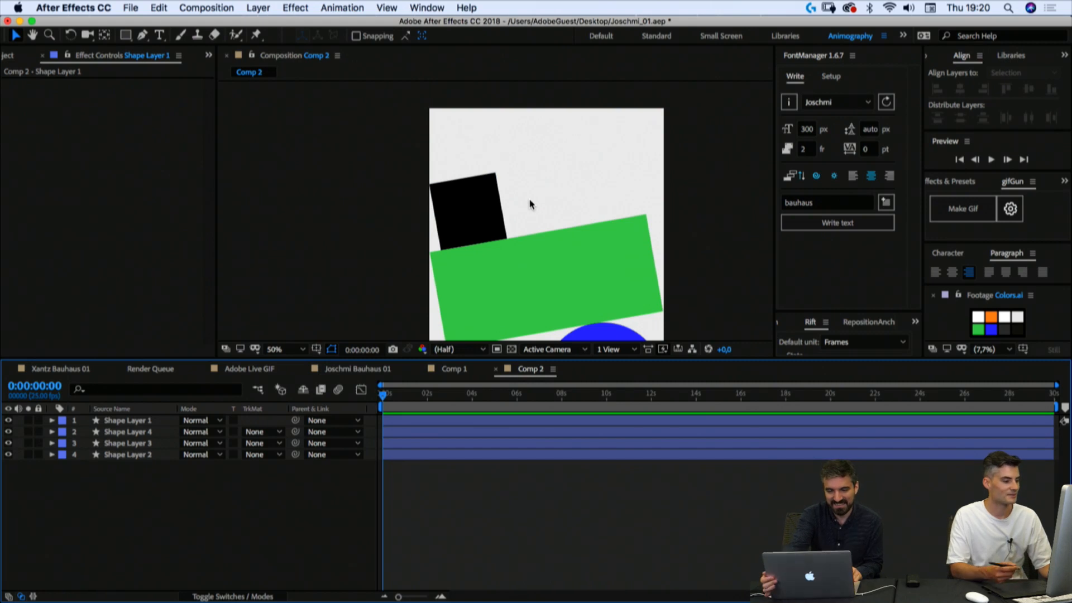
{"action": "left_click", "coordinate": [52, 421]}
{"action": "left_click", "coordinate": [76, 444]}
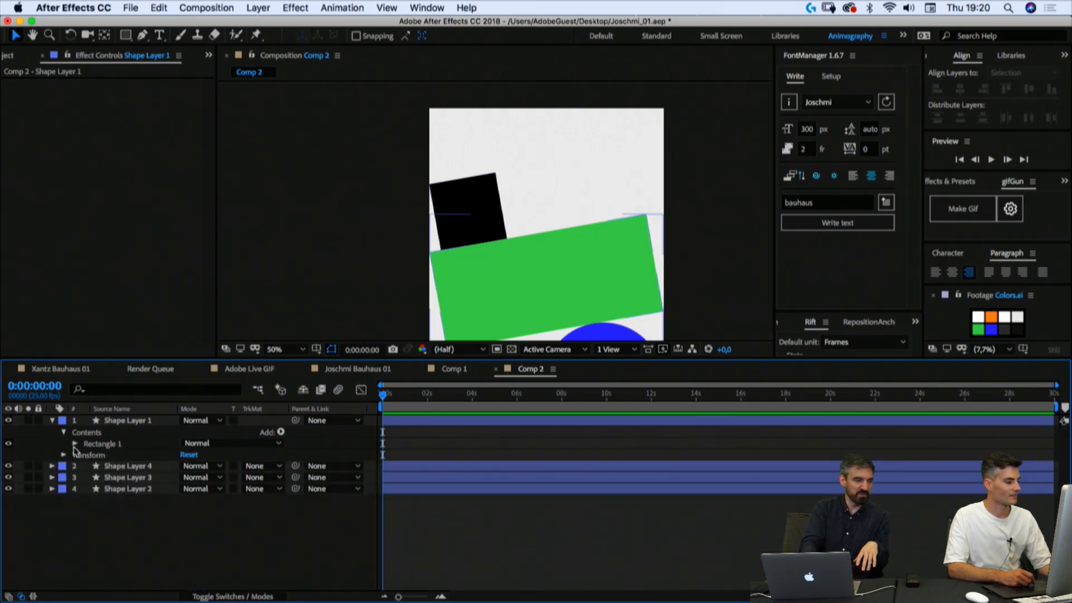
{"action": "left_click", "coordinate": [75, 445]}
{"action": "scroll", "coordinate": [74, 463], "scroll_direction": "down", "scroll_amount": 2}
{"action": "left_click", "coordinate": [87, 455]}
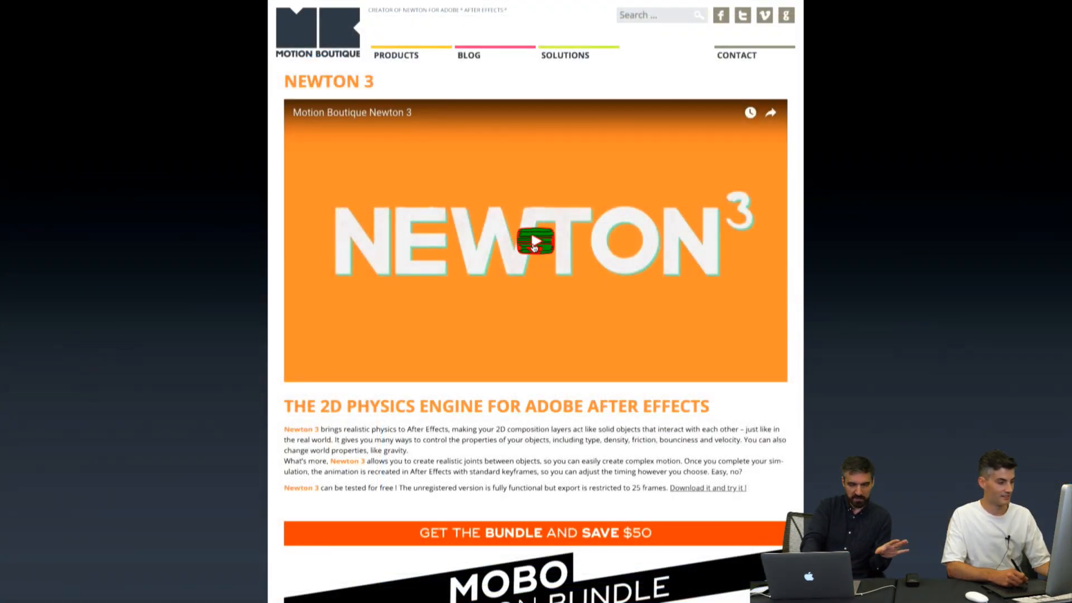
Step: Play the Newton 3 video on the Motion Boutique page in full screen
{"action": "left_click", "coordinate": [534, 244]}
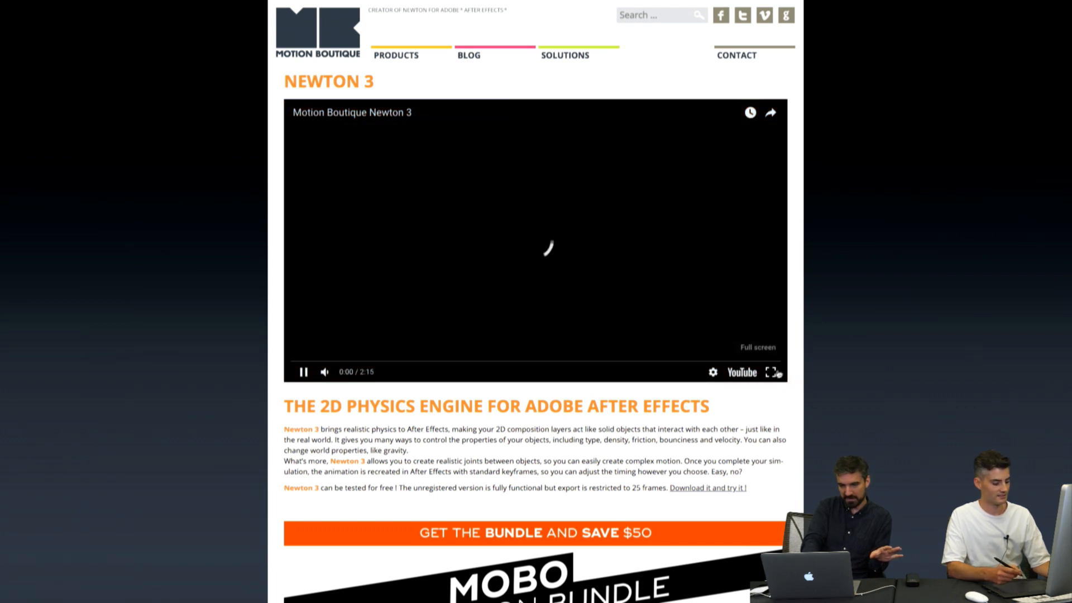
{"action": "left_click", "coordinate": [780, 372]}
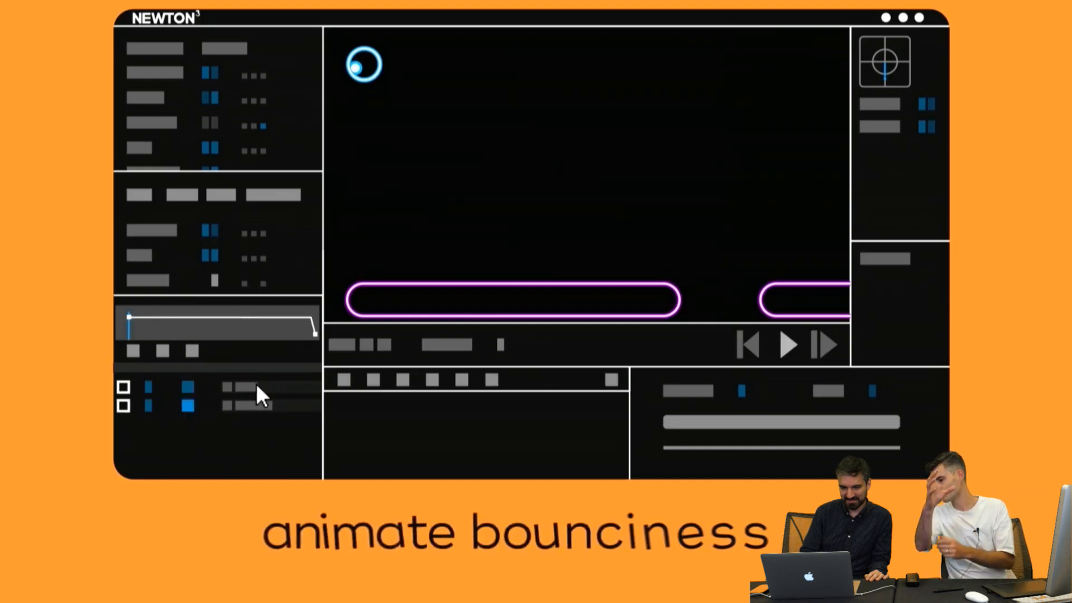
{"action": "left_click", "coordinate": [785, 343]}
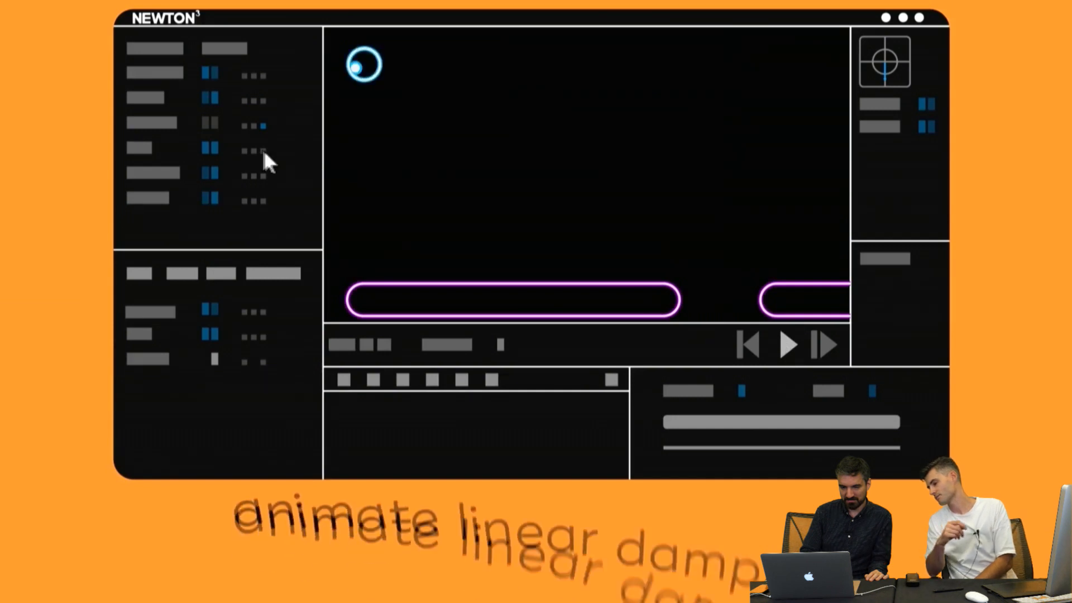
{"action": "left_click", "coordinate": [132, 352]}
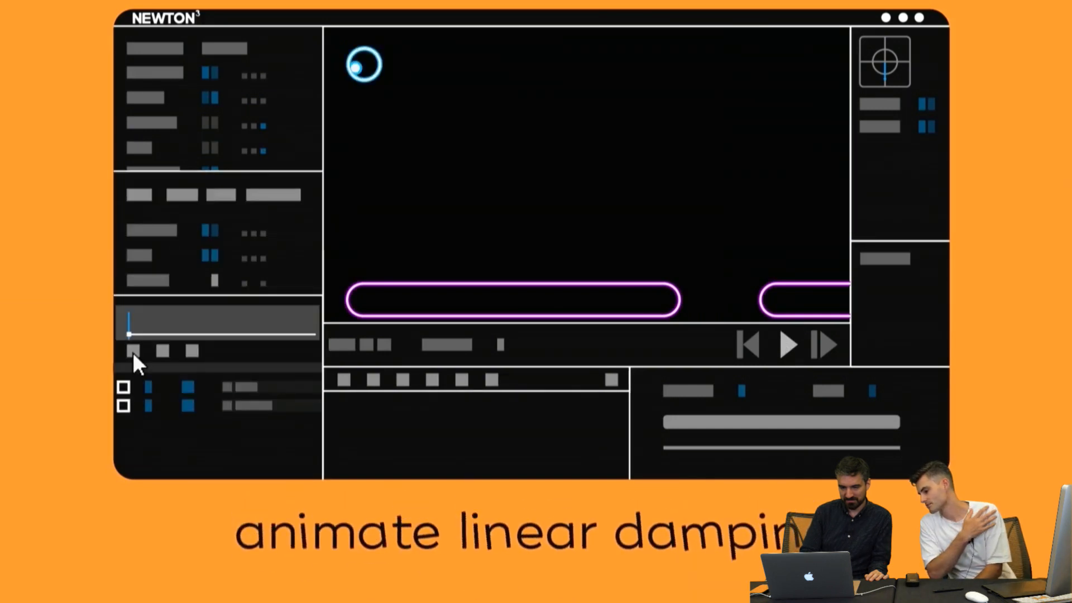
{"action": "left_click", "coordinate": [148, 423]}
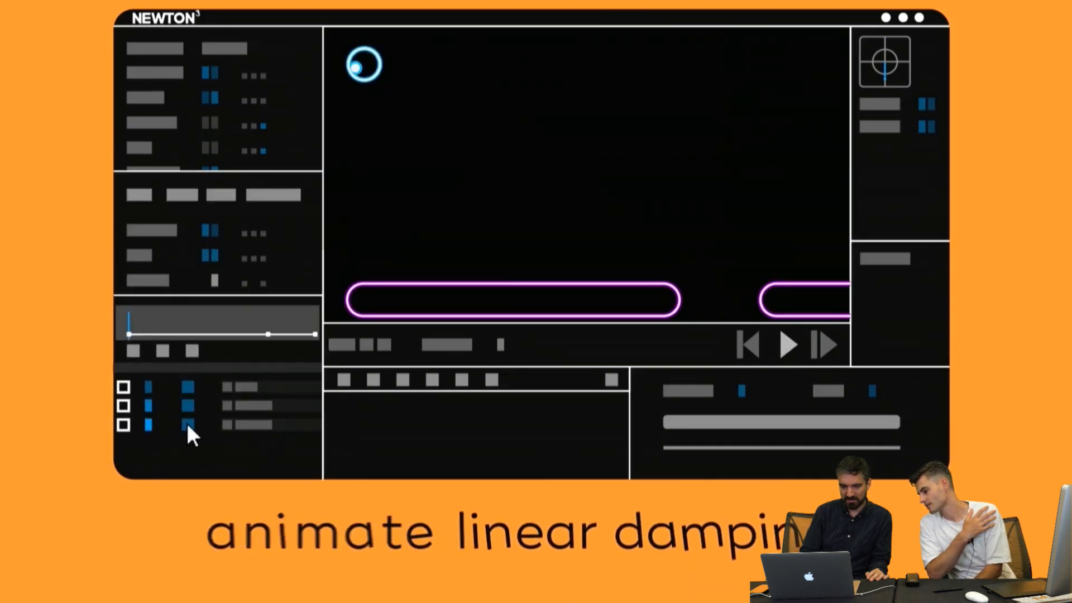
{"action": "left_click", "coordinate": [789, 347]}
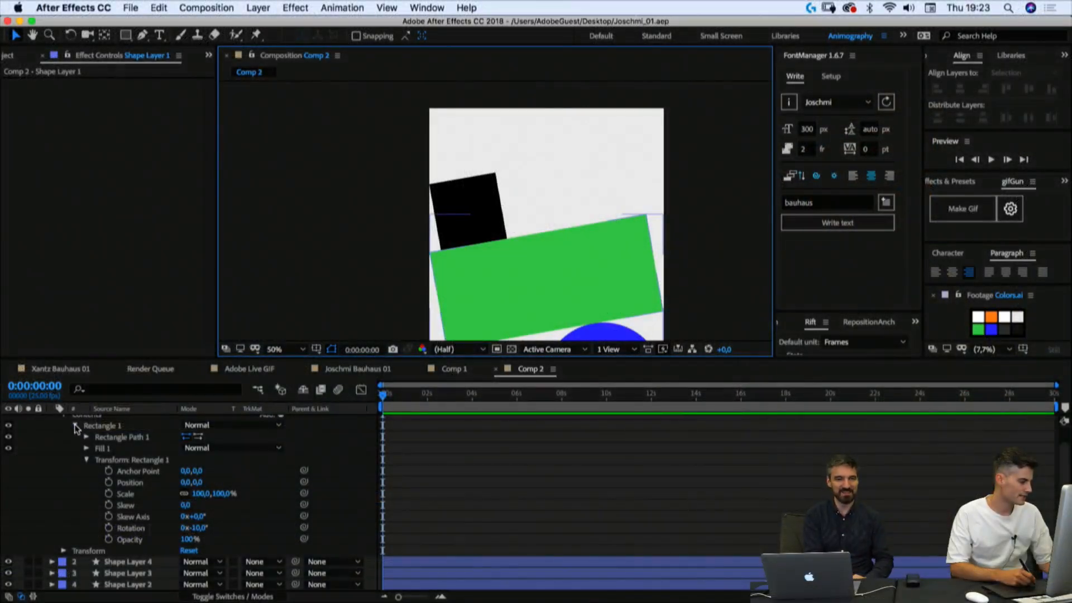
Step: Collapse Shape Layer 1 with its Rectangle 1 group in the timeline
{"action": "left_click", "coordinate": [76, 426]}
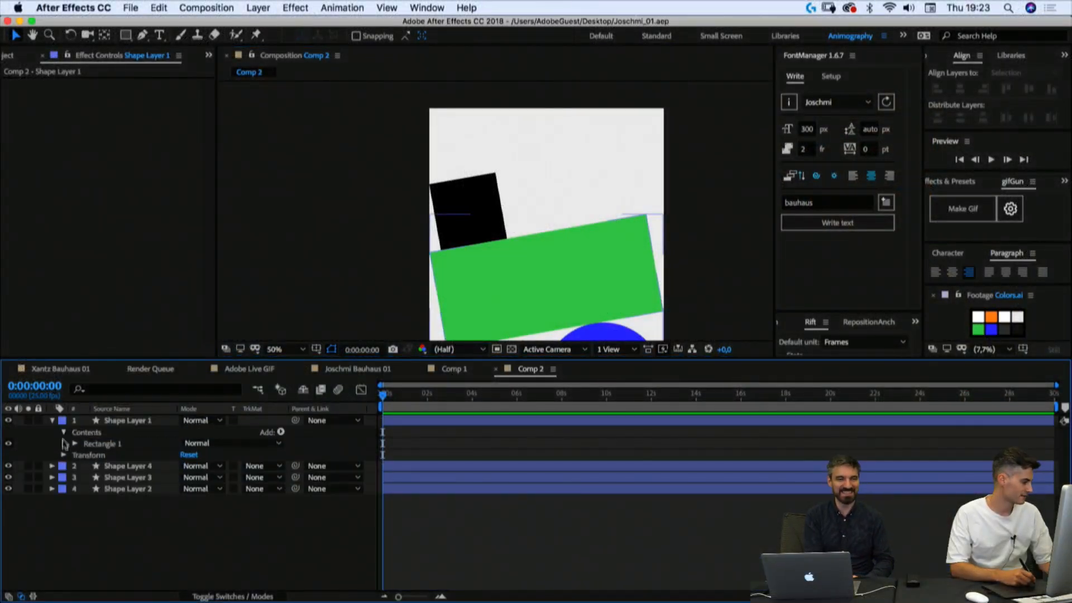
{"action": "left_click", "coordinate": [52, 421]}
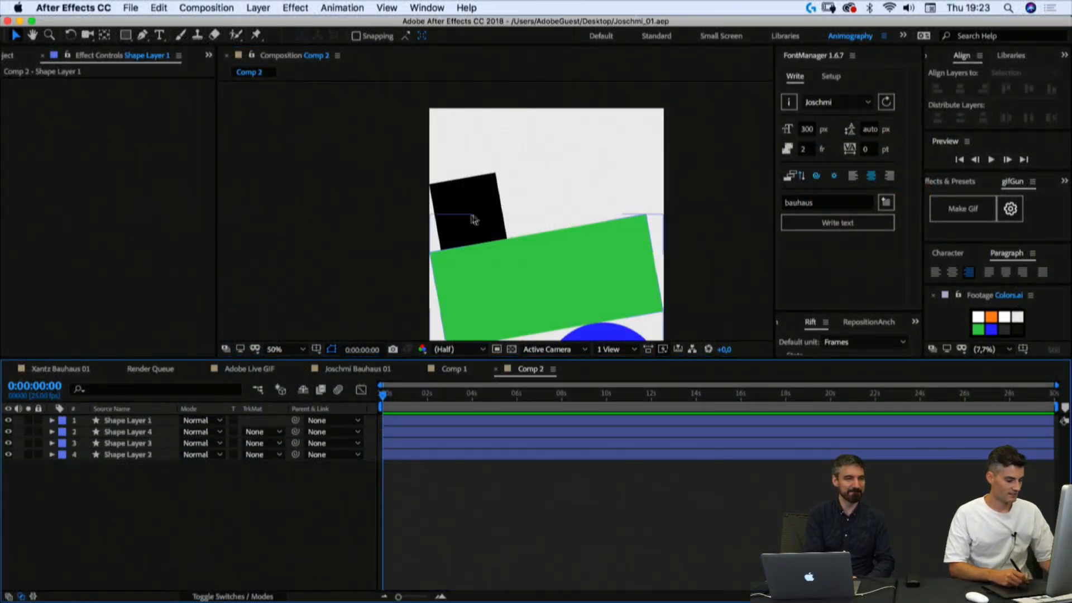
{"action": "key", "text": "comma"}
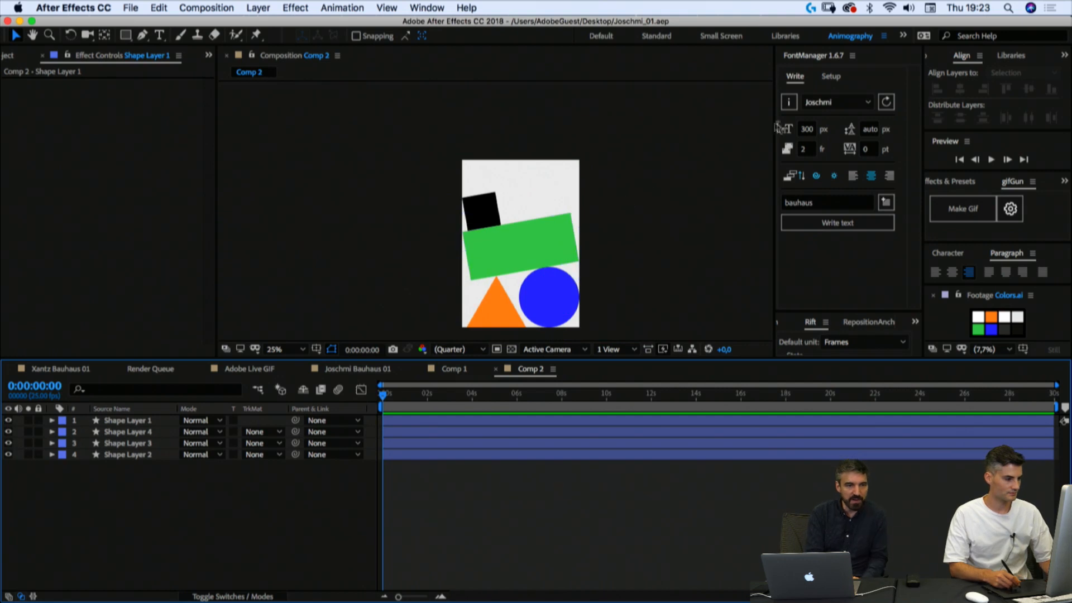
Step: Draw a rectangle slightly larger than the blue circle around it within Shape Layer 2, and expand the new Rectangle 1 group
{"action": "left_click", "coordinate": [123, 445]}
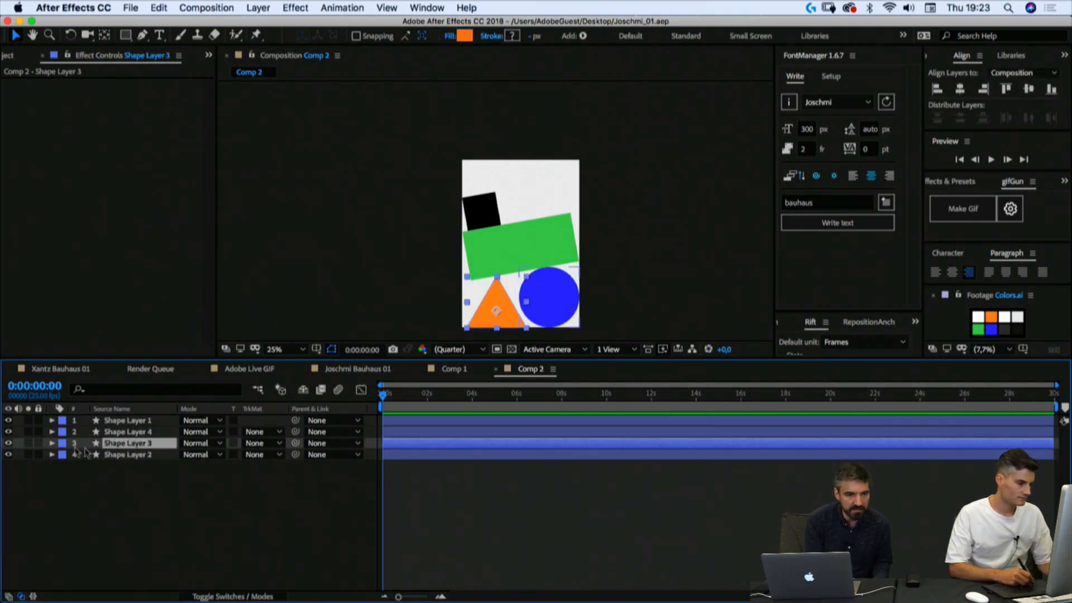
{"action": "left_click", "coordinate": [123, 455]}
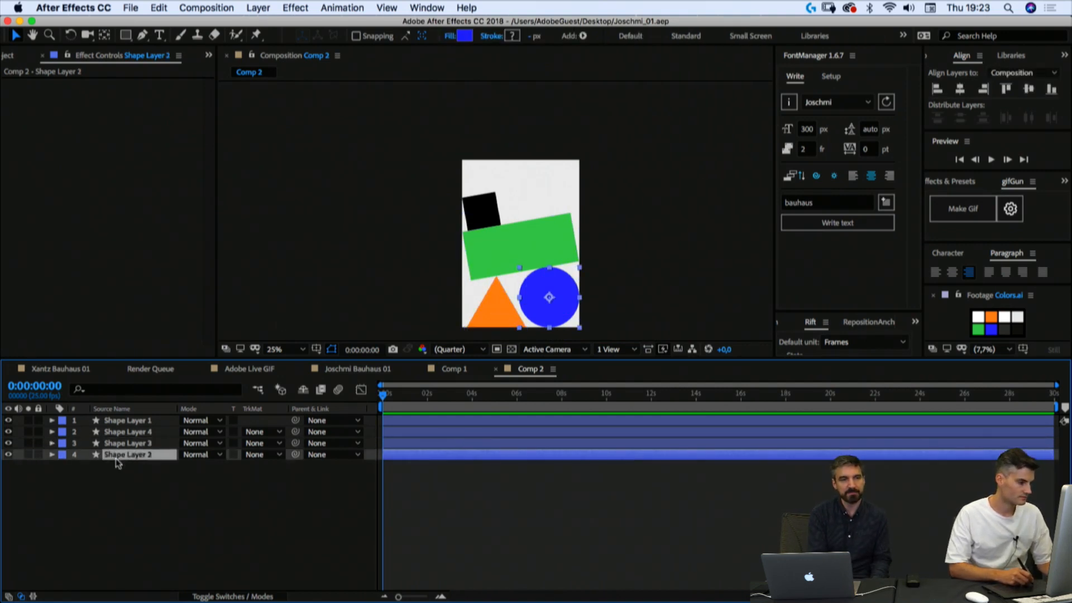
{"action": "left_click", "coordinate": [51, 454]}
{"action": "left_click", "coordinate": [75, 444]}
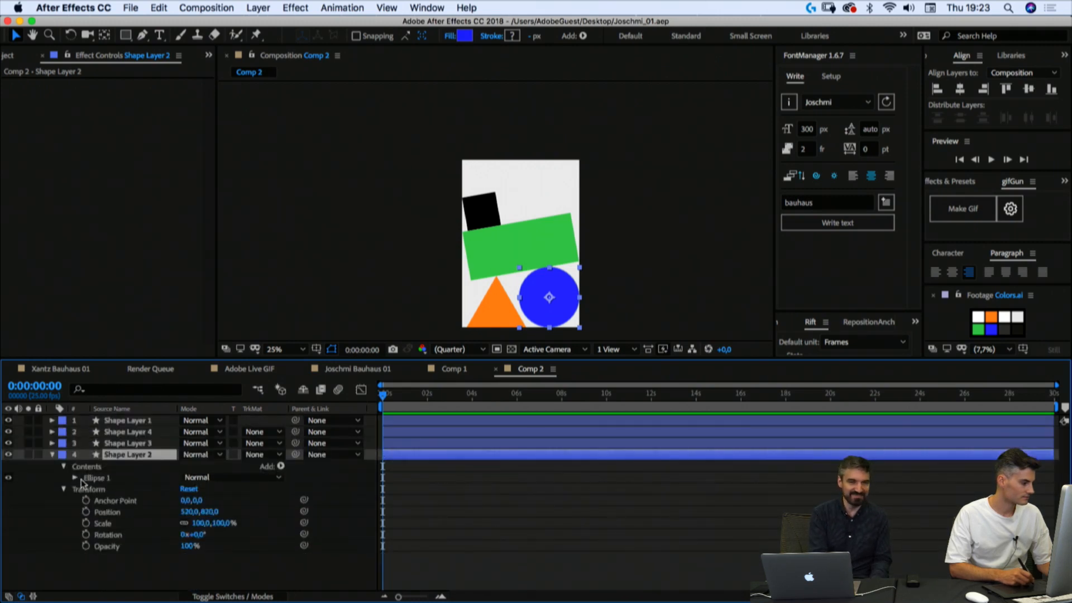
{"action": "mouse_move", "coordinate": [126, 35]}
{"action": "left_mouse_down"}
{"action": "mouse_move", "coordinate": [167, 49]}
{"action": "mouse_move", "coordinate": [178, 35]}
{"action": "left_mouse_up"}
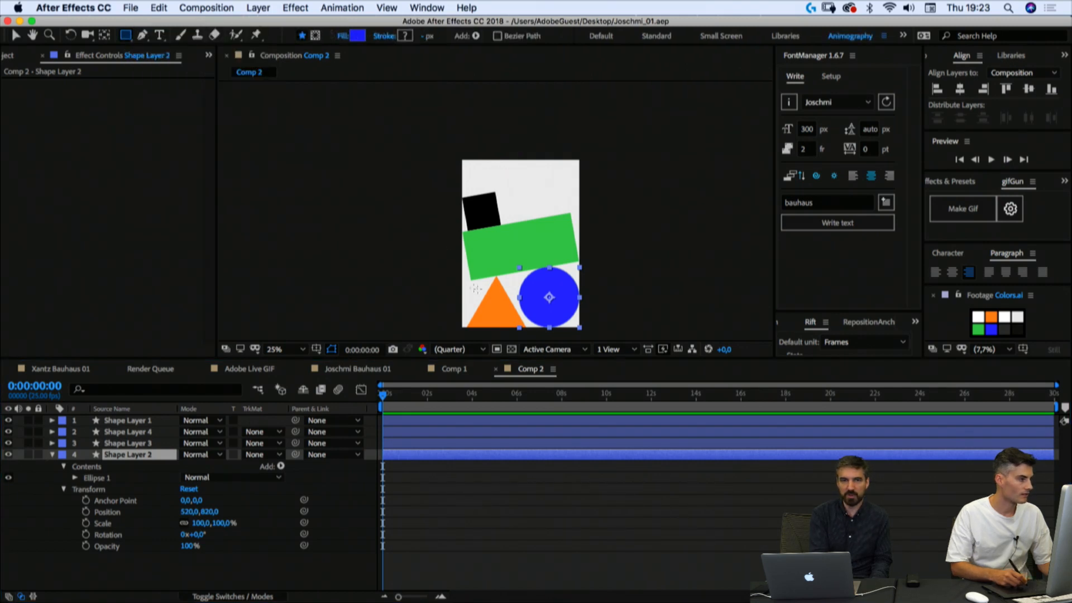
{"action": "mouse_move", "coordinate": [515, 263]}
{"action": "left_mouse_down"}
{"action": "mouse_move", "coordinate": [556, 319]}
{"action": "mouse_move", "coordinate": [582, 328]}
{"action": "left_mouse_up"}
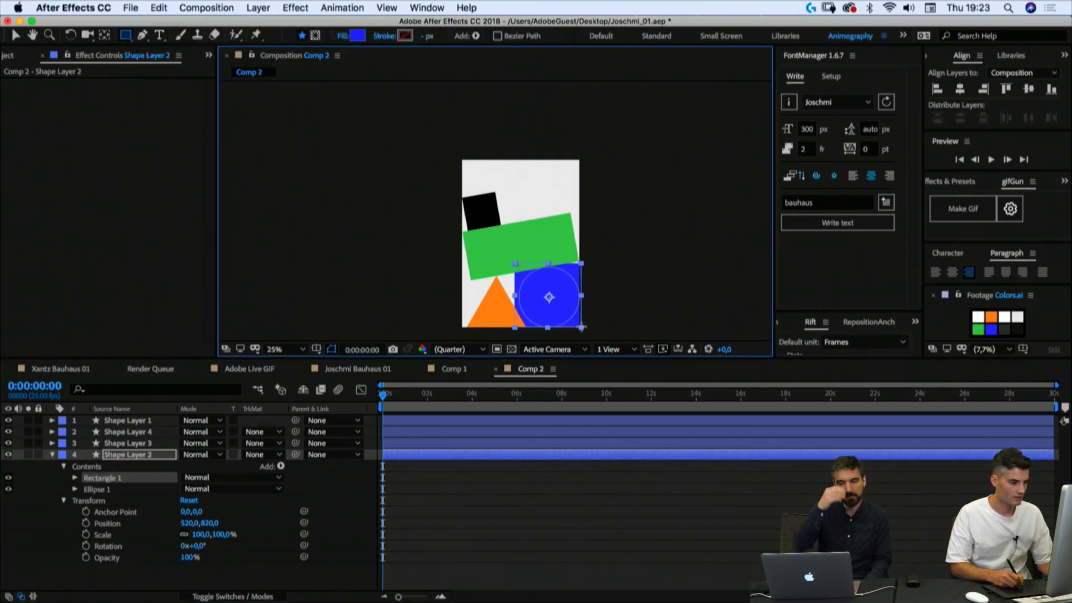
{"action": "left_click", "coordinate": [75, 478]}
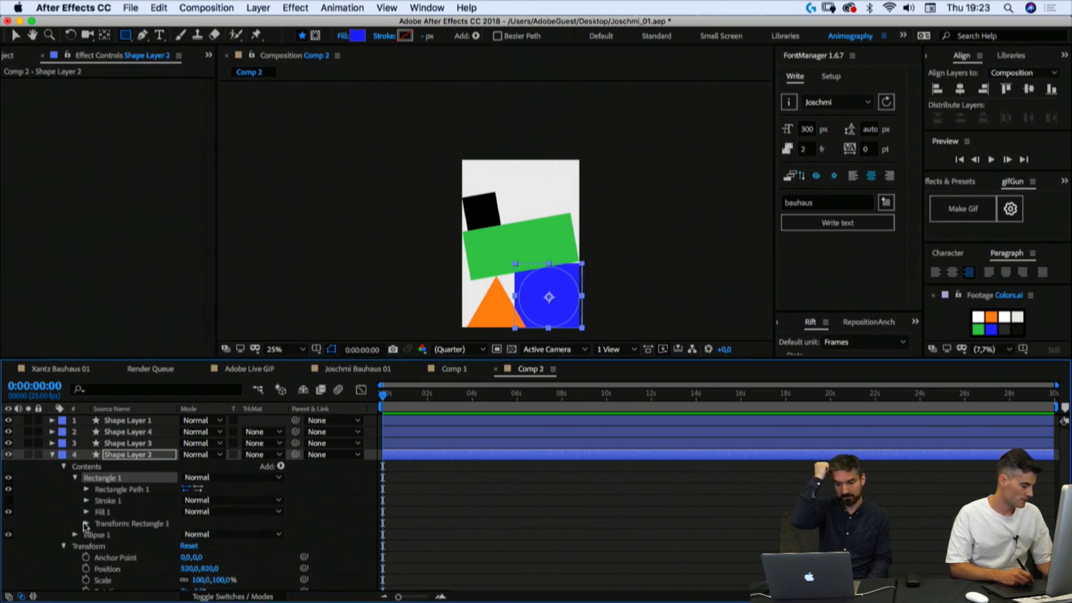
Step: Remove the stroke from the rectangle in Shape Layer 2 and set the rectangle's size to 360 x 360
{"action": "left_click", "coordinate": [103, 501]}
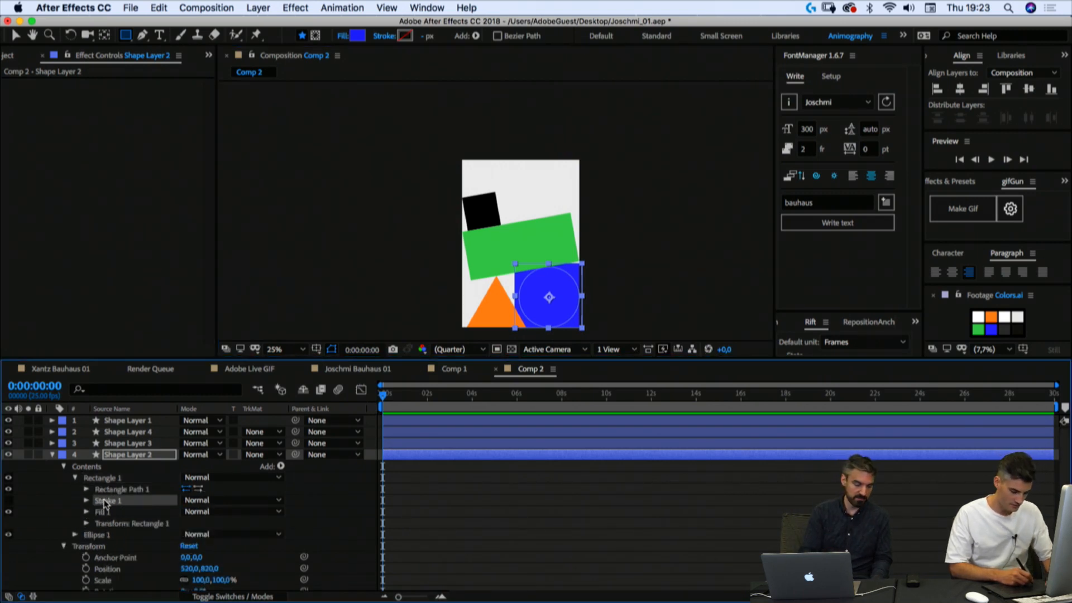
{"action": "key", "text": "Delete"}
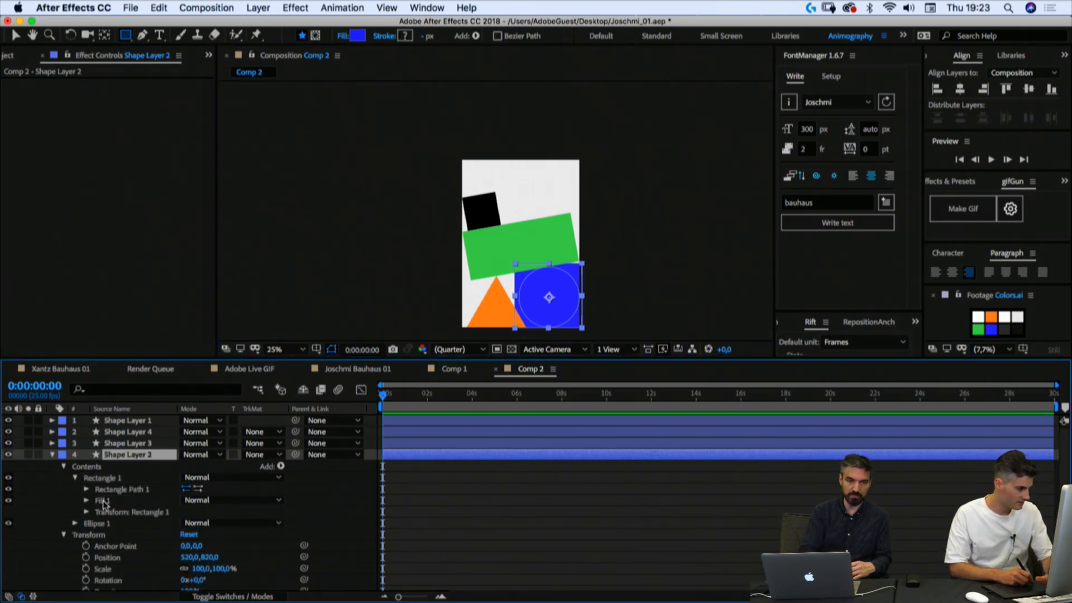
{"action": "left_click", "coordinate": [74, 525]}
{"action": "left_click", "coordinate": [87, 527]}
{"action": "left_click", "coordinate": [87, 517]}
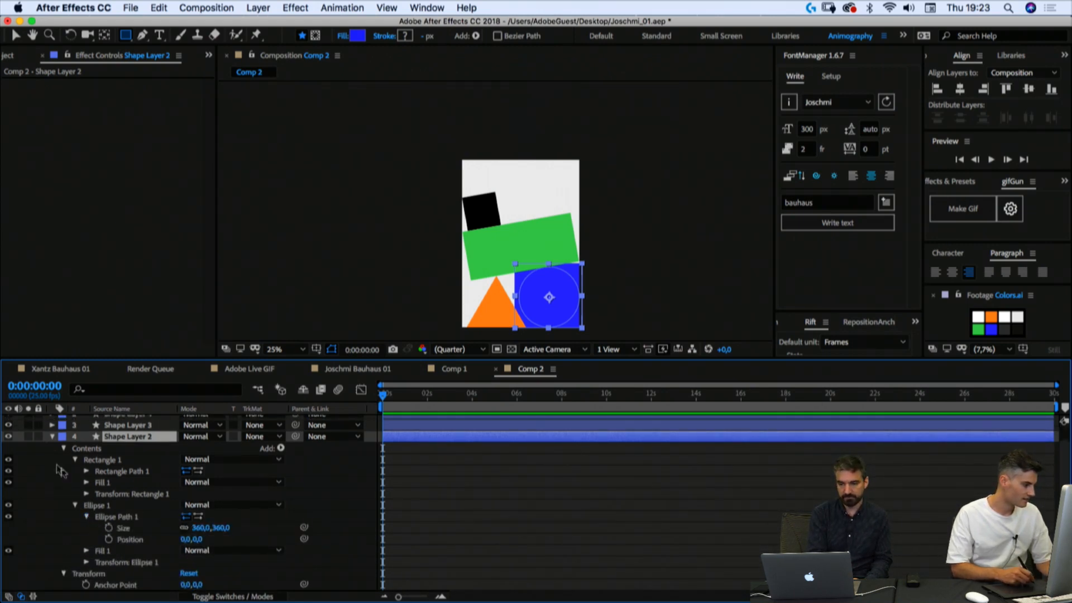
{"action": "left_click", "coordinate": [86, 472]}
{"action": "left_click", "coordinate": [204, 484]}
{"action": "type", "text": "360"}
{"action": "key", "text": "Tab"}
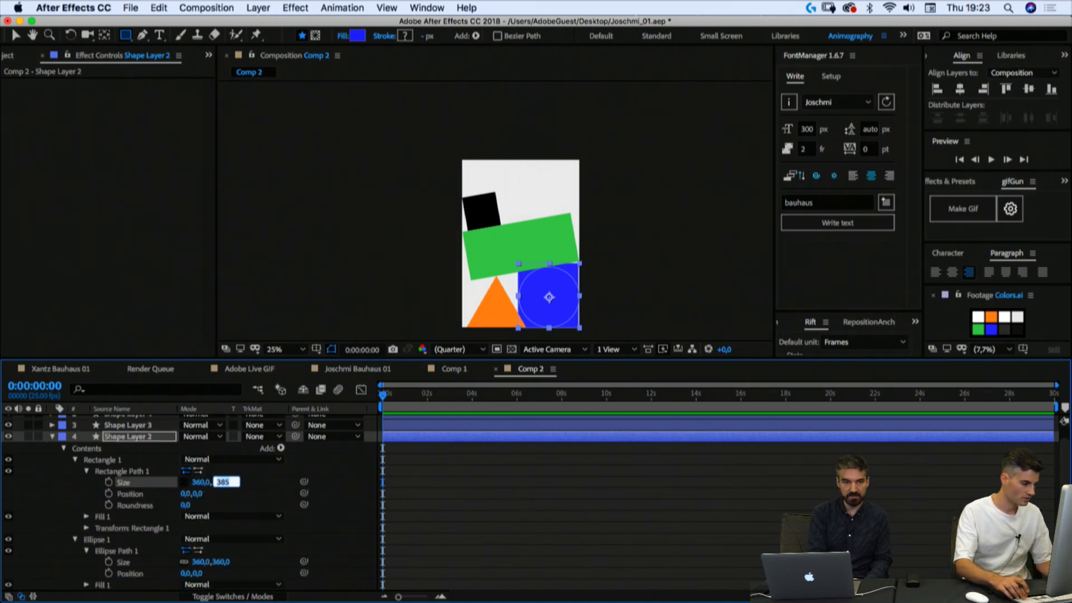
{"action": "type", "text": "360"}
{"action": "key", "text": "Return"}
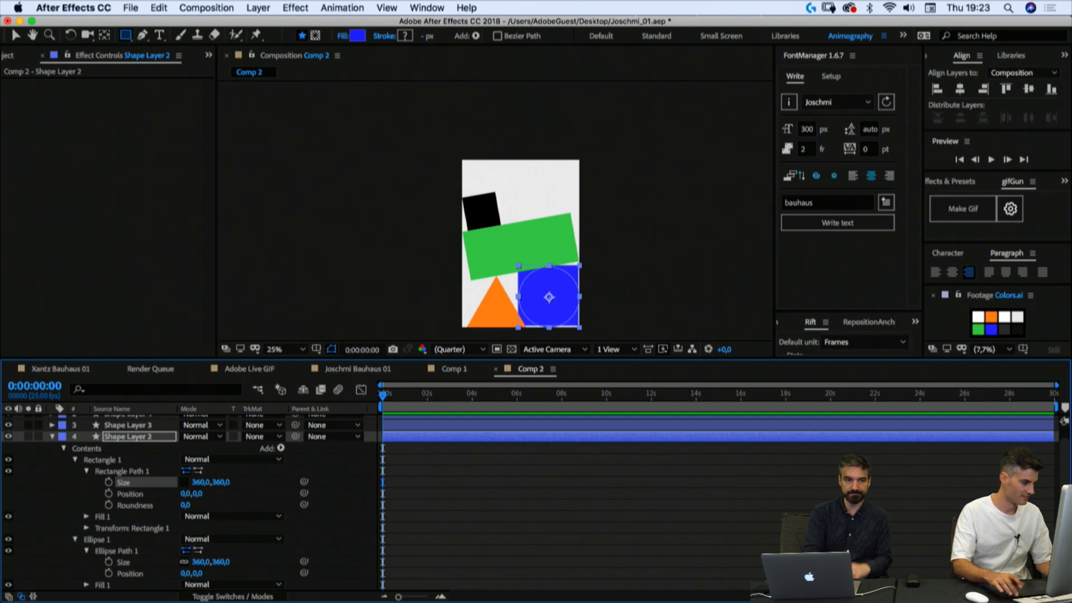
Step: Delete the Rectangle 1 group from Shape Layer 2 and collapse the layer
{"action": "left_click", "coordinate": [74, 502]}
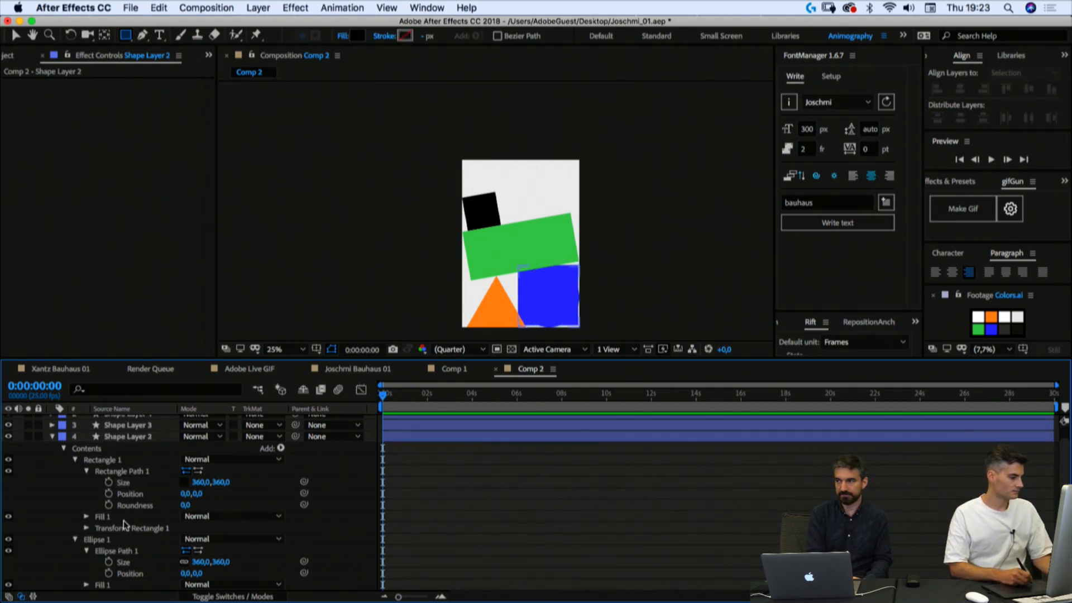
{"action": "left_click", "coordinate": [105, 461]}
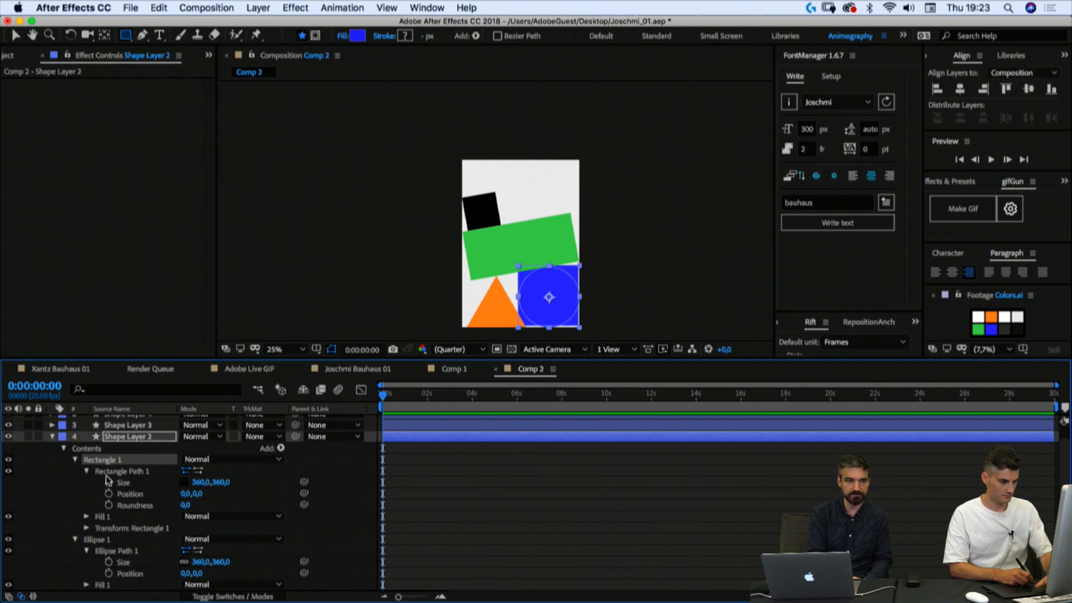
{"action": "key", "text": "Delete"}
{"action": "left_click", "coordinate": [49, 487]}
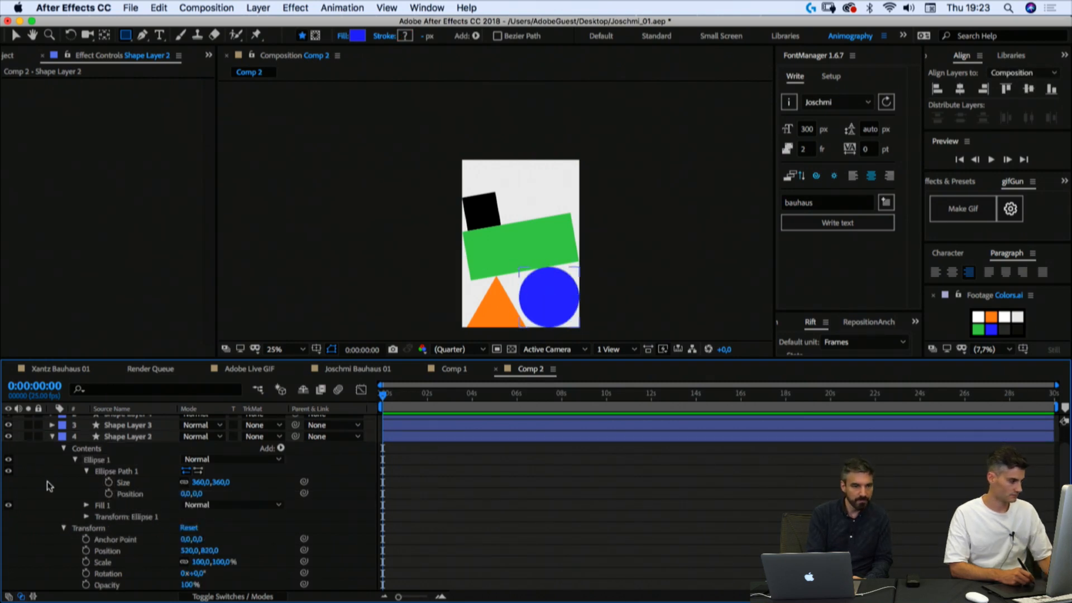
{"action": "left_click", "coordinate": [52, 437]}
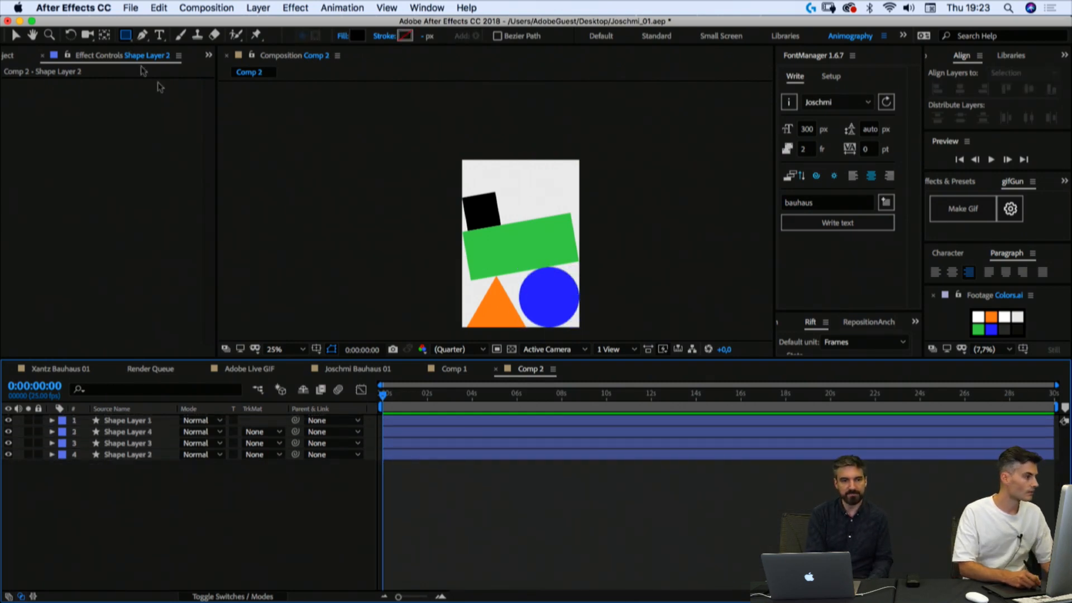
Step: Draw a rectangle about 340 x 310 px over the blue circle as a new shape layer and delete its stroke
{"action": "left_click_drag", "start_coordinate": [521, 270], "coordinate": [579, 323]}
{"action": "left_click", "coordinate": [74, 443]}
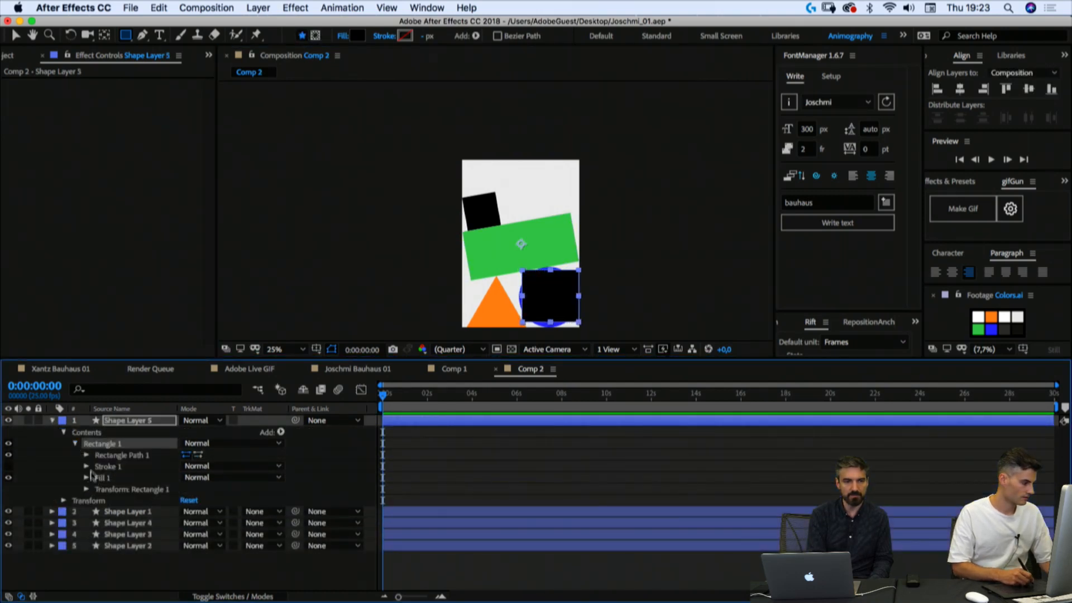
{"action": "left_click", "coordinate": [98, 467]}
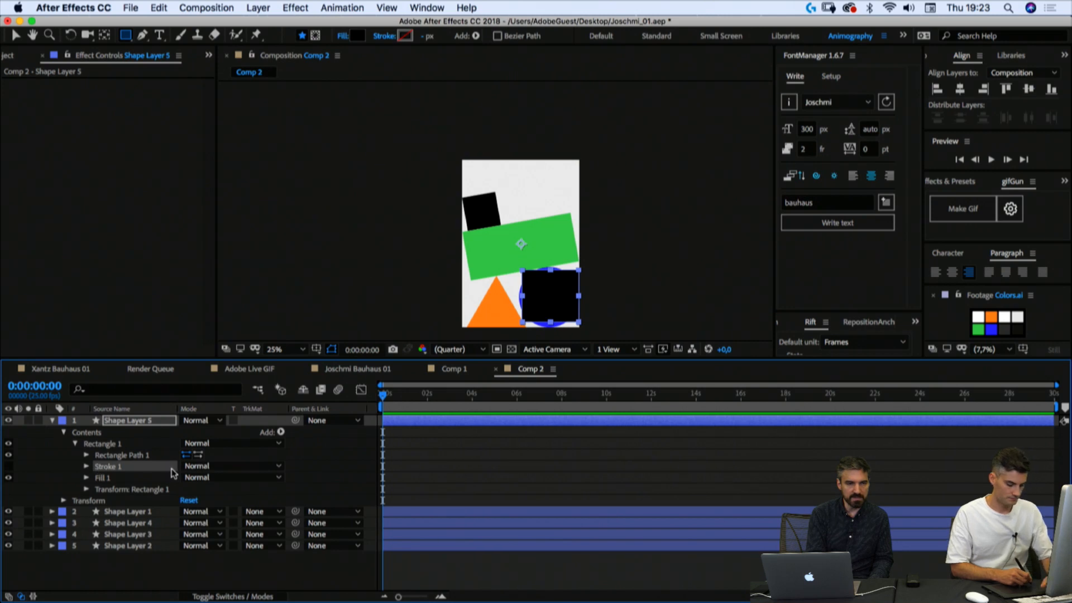
{"action": "key", "text": "Delete"}
Step: Set the new black rectangle's path size to 360 x 360
{"action": "left_click", "coordinate": [86, 455]}
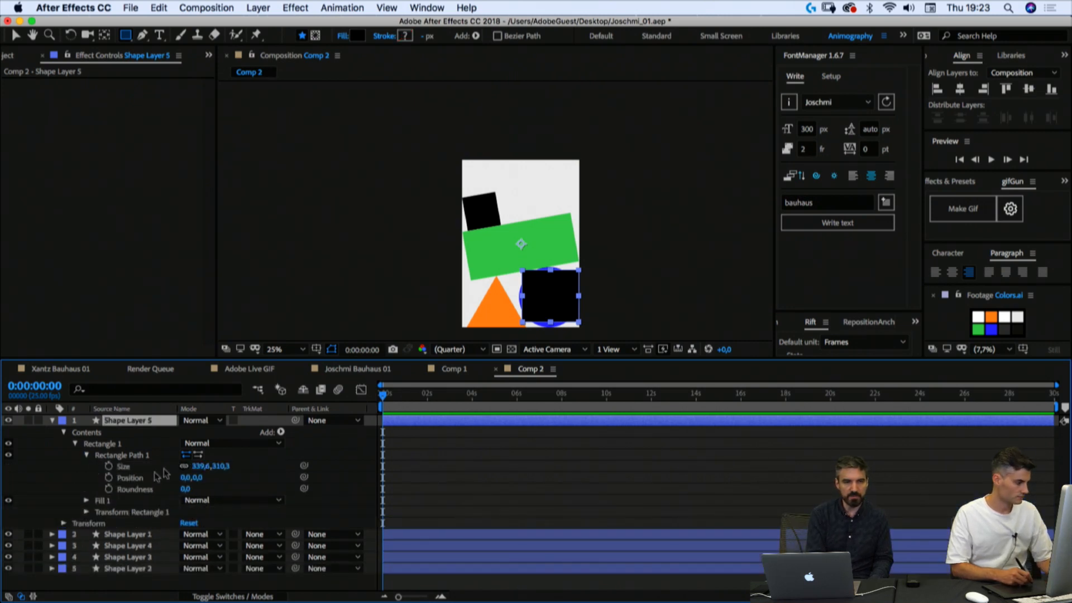
{"action": "left_click", "coordinate": [200, 466]}
{"action": "type", "text": "360"}
{"action": "key", "text": "Tab"}
{"action": "type", "text": "360"}
{"action": "key", "text": "Return"}
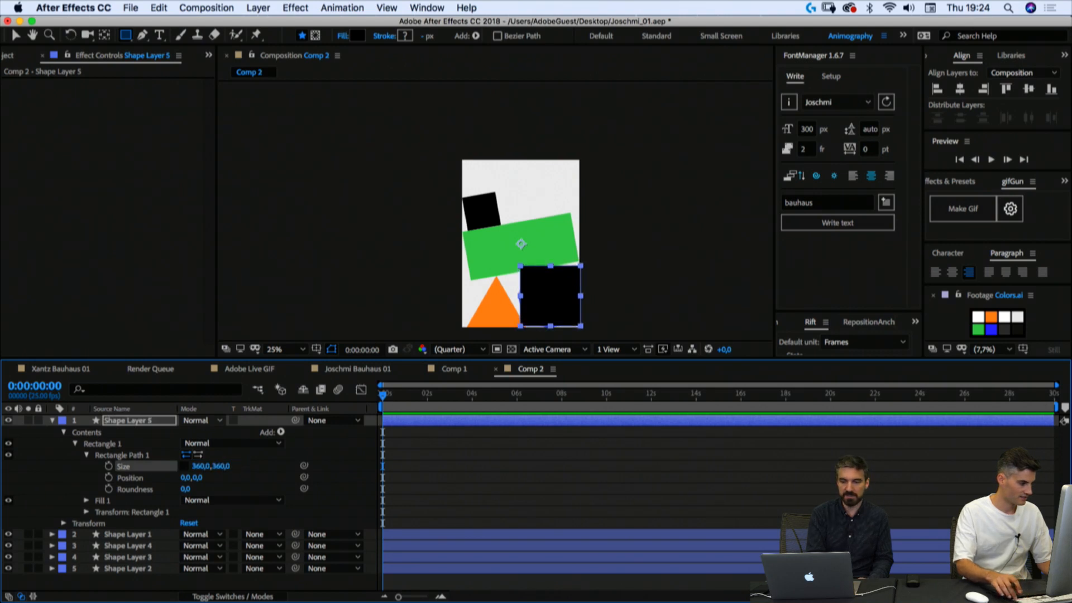
Step: Set the Rectangle 1 group's transform position in Shape Layer 5 to 0, 0
{"action": "left_click", "coordinate": [85, 512]}
{"action": "left_click", "coordinate": [197, 528]}
{"action": "type", "text": "0"}
{"action": "key", "text": "Tab"}
{"action": "type", "text": "0"}
{"action": "key", "text": "Return"}
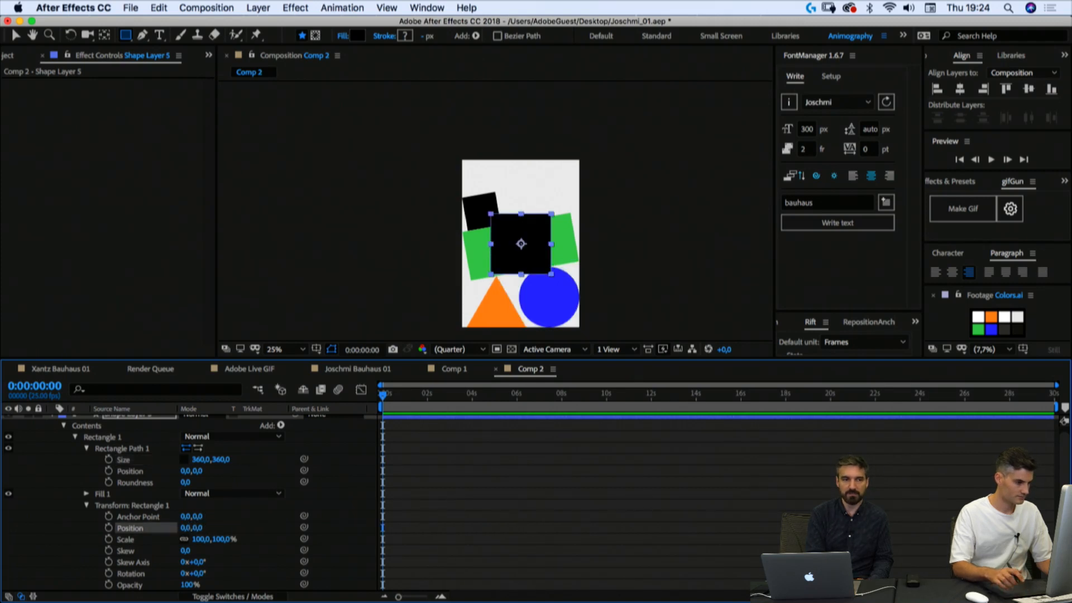
Step: Collapse Shape Layer 5 and move it directly above Shape Layer 2 in the layer order
{"action": "left_click", "coordinate": [20, 461]}
{"action": "scroll", "coordinate": [51, 430], "scroll_direction": "up", "scroll_amount": 1}
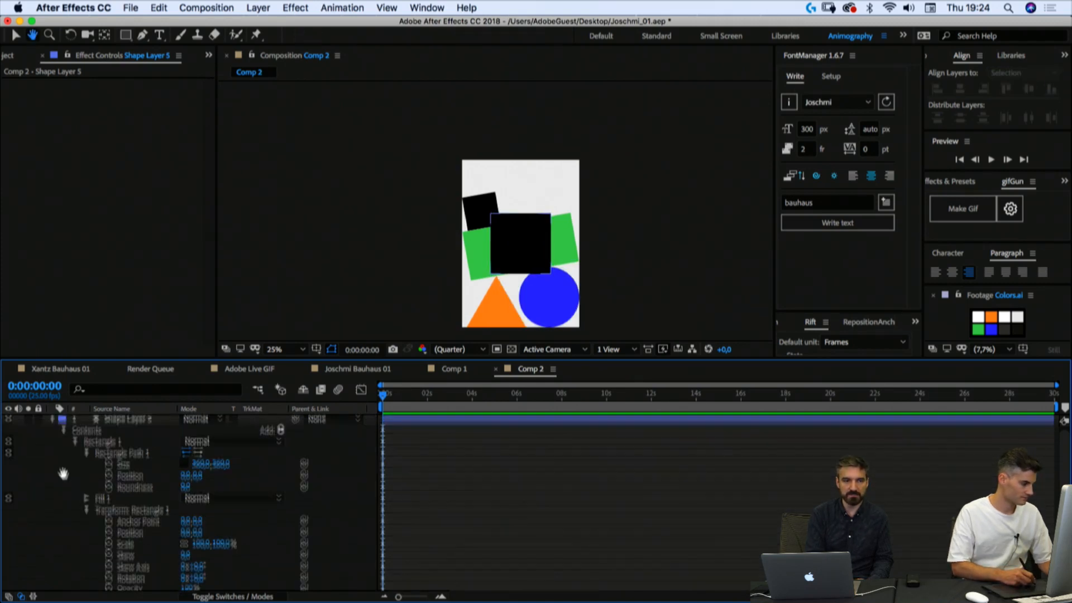
{"action": "left_click", "coordinate": [51, 422]}
{"action": "left_click_drag", "start_coordinate": [123, 423], "coordinate": [129, 456]}
{"action": "left_click", "coordinate": [134, 481]}
Step: Rename the green bar's layer as Main Square
{"action": "left_click", "coordinate": [127, 420]}
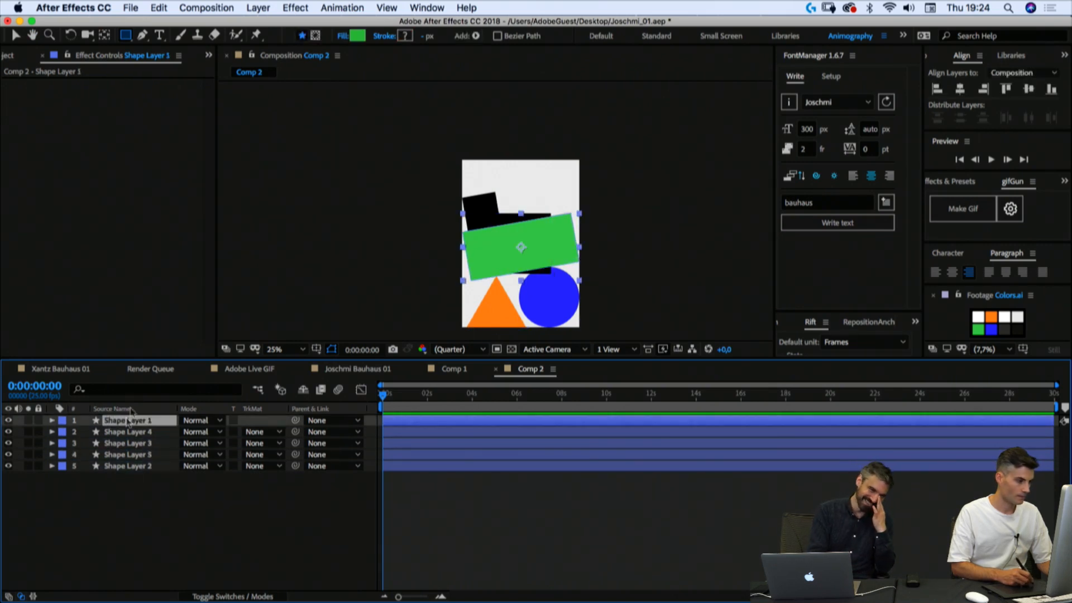
{"action": "key", "text": "Return"}
{"action": "type", "text": "Main Square"}
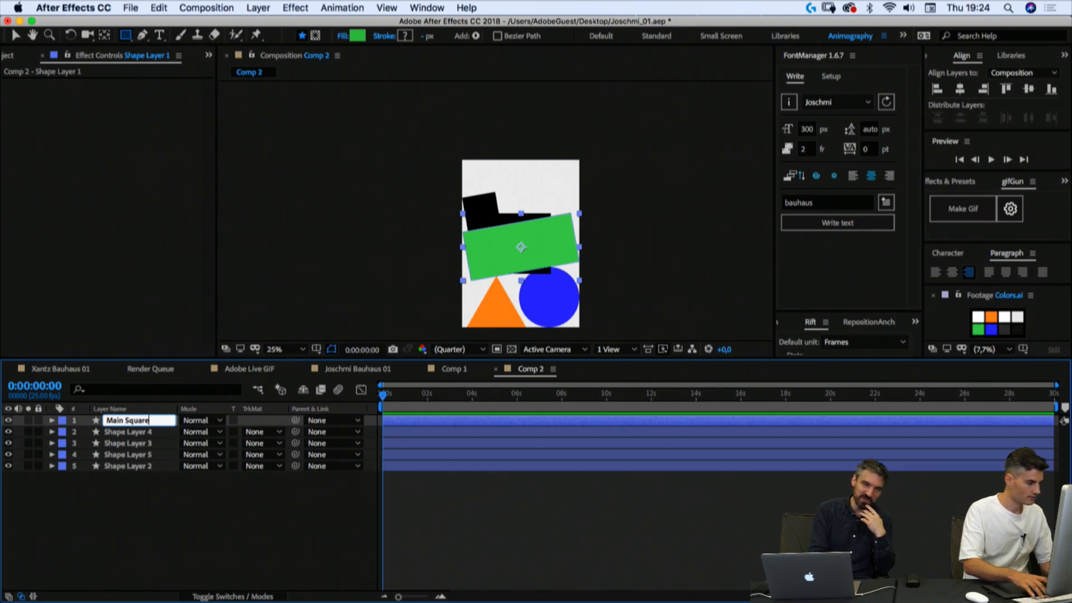
{"action": "key", "text": "Return"}
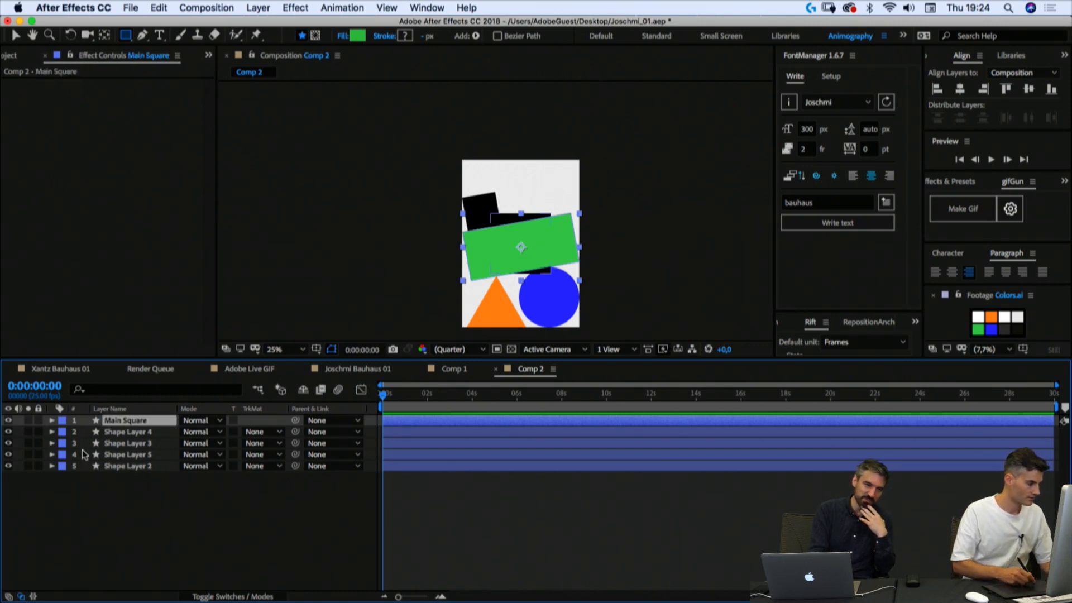
Step: Rename the small tilted black square's layer as Rectangle 01
{"action": "left_click", "coordinate": [117, 433]}
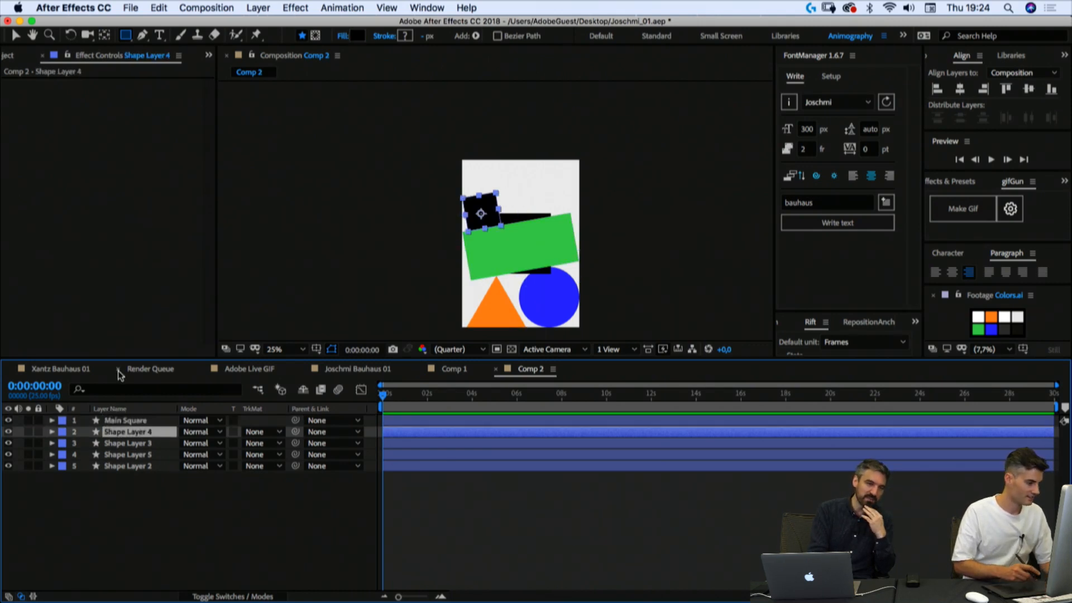
{"action": "key", "text": "Return"}
{"action": "type", "text": "Rectang"}
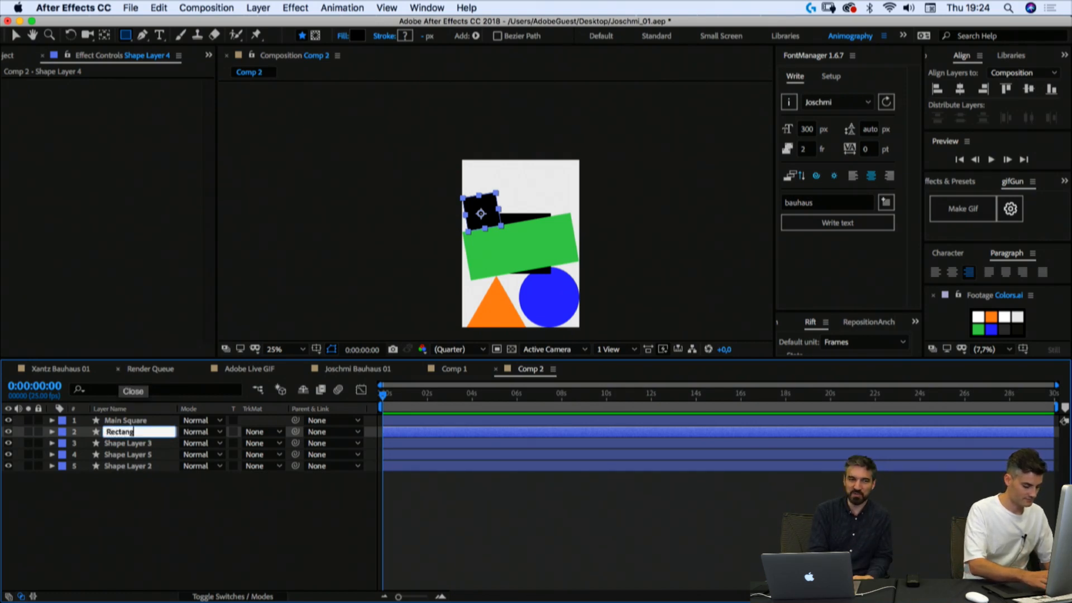
{"action": "type", "text": "le 01"}
{"action": "key", "text": "Return"}
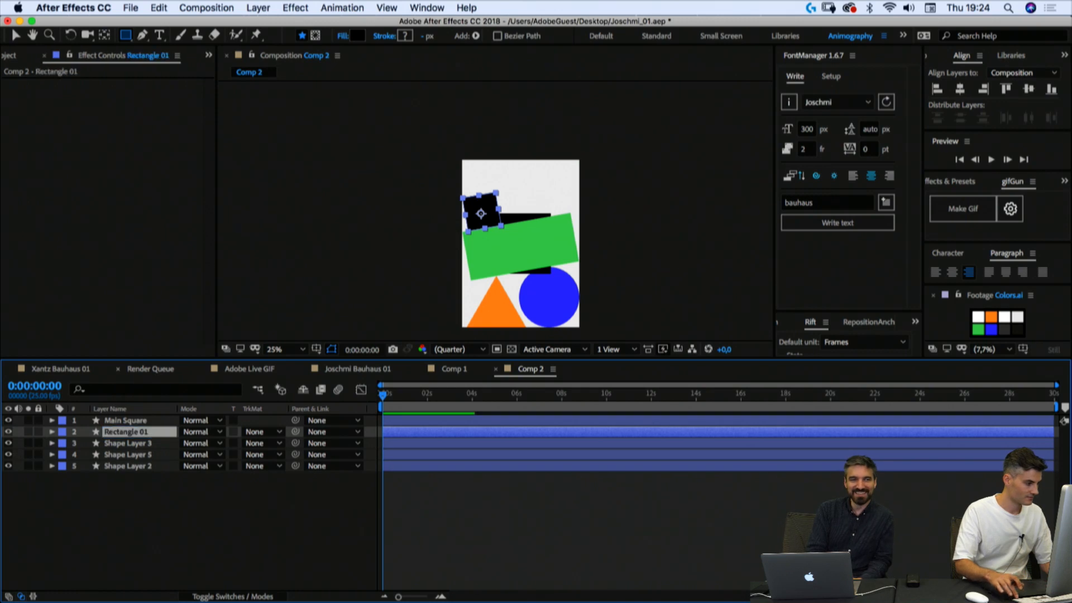
Step: Rename the orange triangle's layer as Triangle 01
{"action": "left_click", "coordinate": [135, 445]}
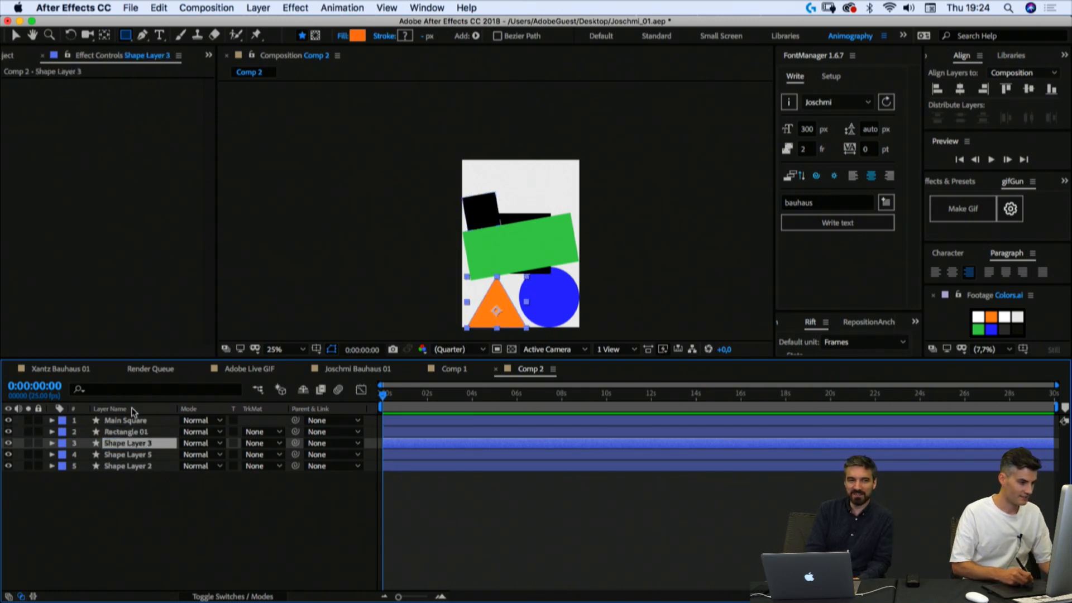
{"action": "key", "text": "Return"}
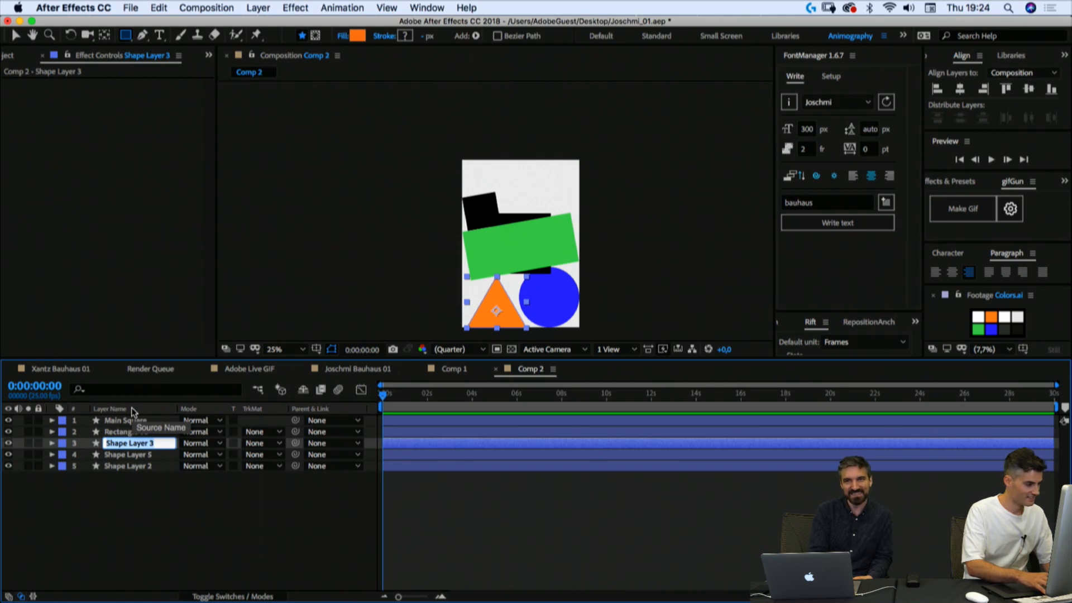
{"action": "type", "text": "T"}
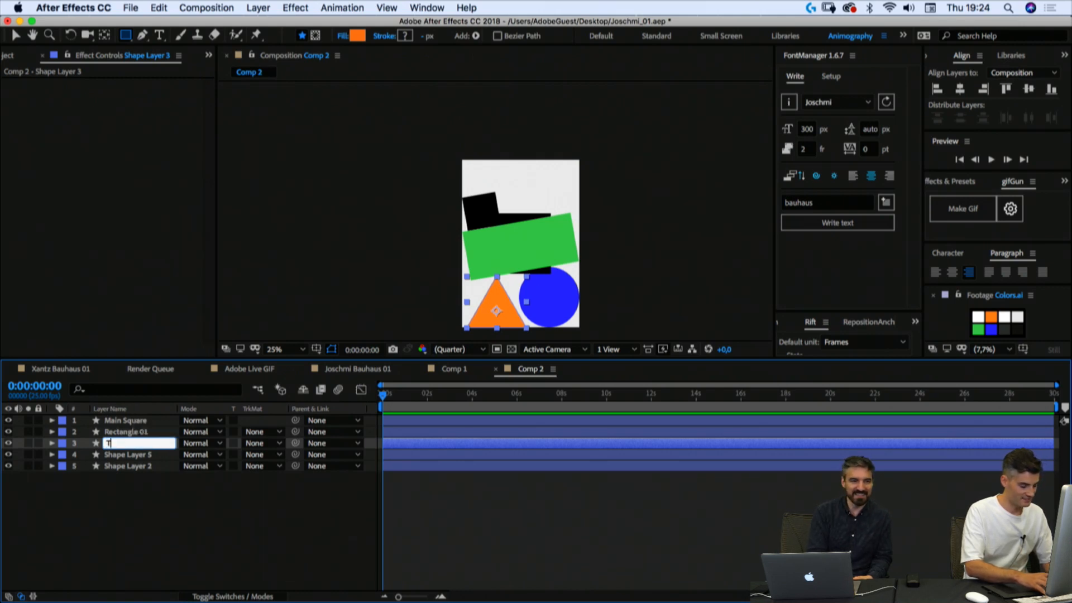
{"action": "type", "text": "riangle 0"}
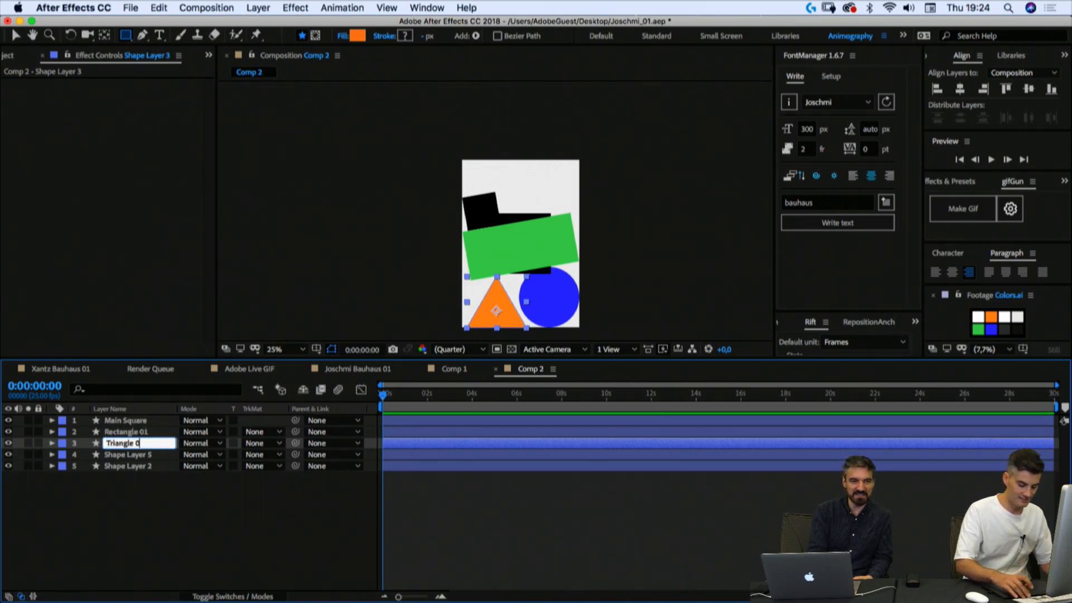
{"action": "type", "text": "1"}
{"action": "key", "text": "Return"}
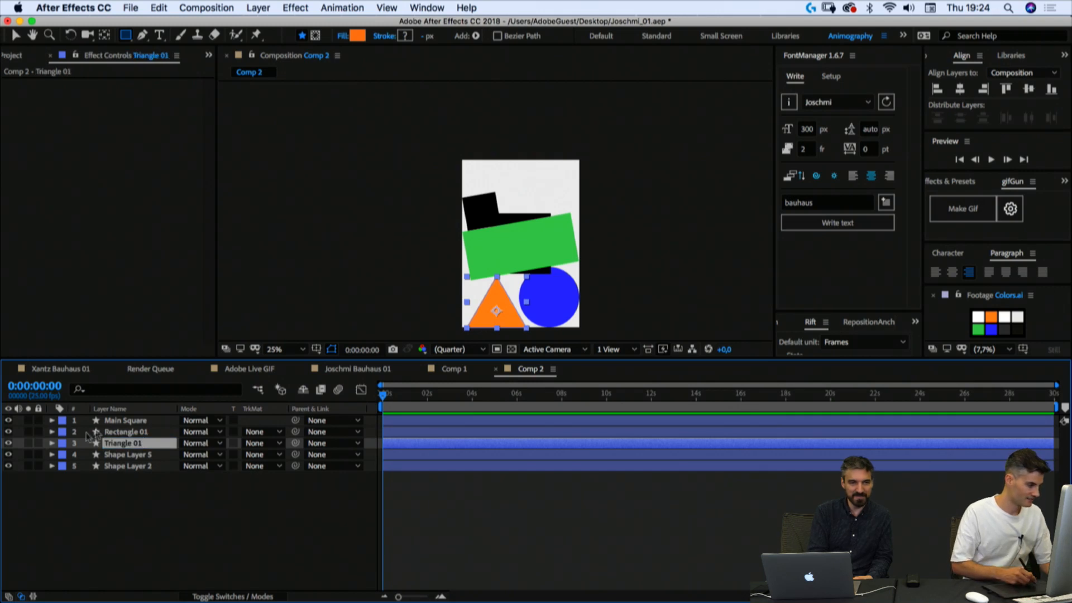
Step: Rename the blue circle's layer as Circle 01
{"action": "left_click", "coordinate": [122, 455]}
{"action": "left_click", "coordinate": [134, 466]}
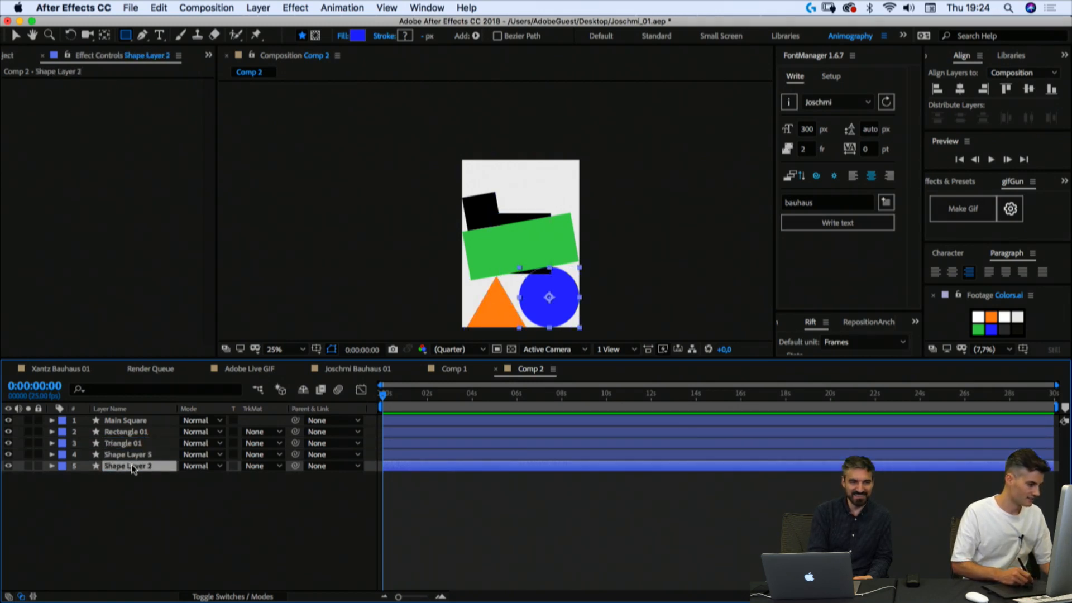
{"action": "key", "text": "Return"}
{"action": "type", "text": "C"}
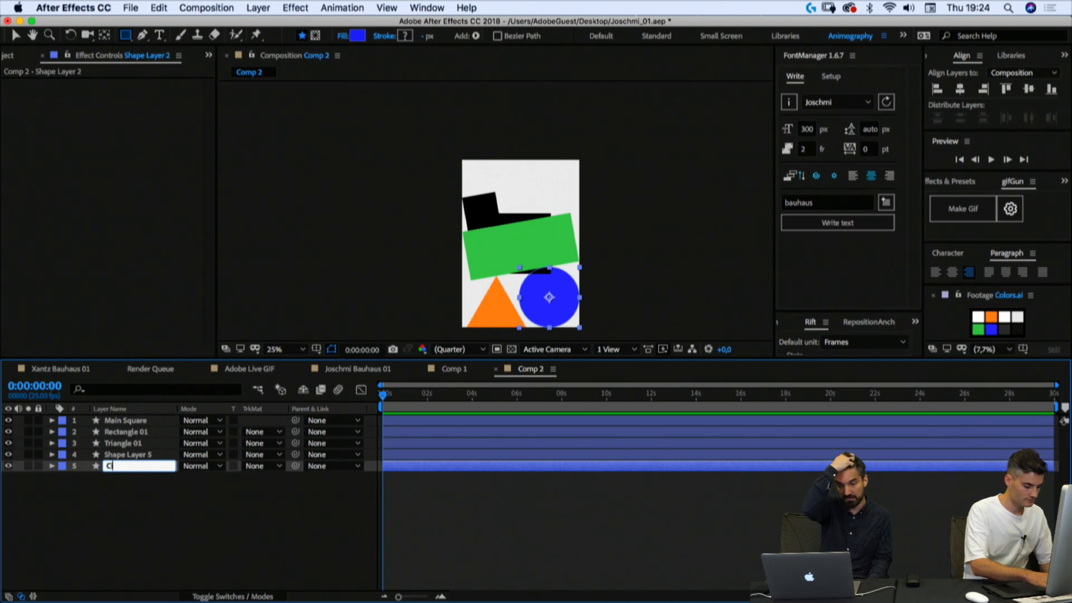
{"action": "type", "text": "ircle"}
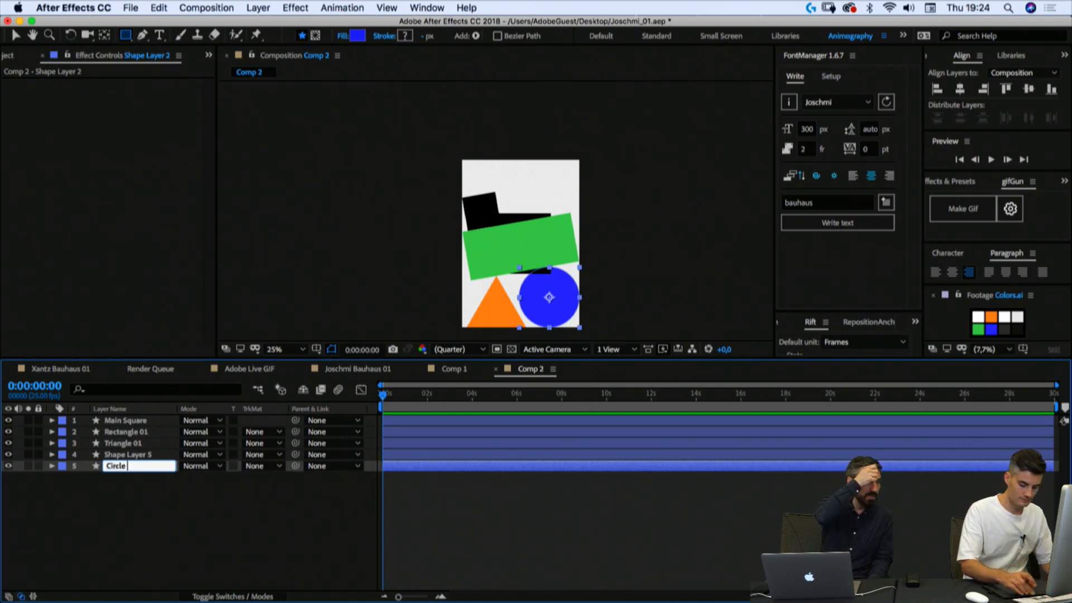
{"action": "type", "text": " 01"}
{"action": "key", "text": "Return"}
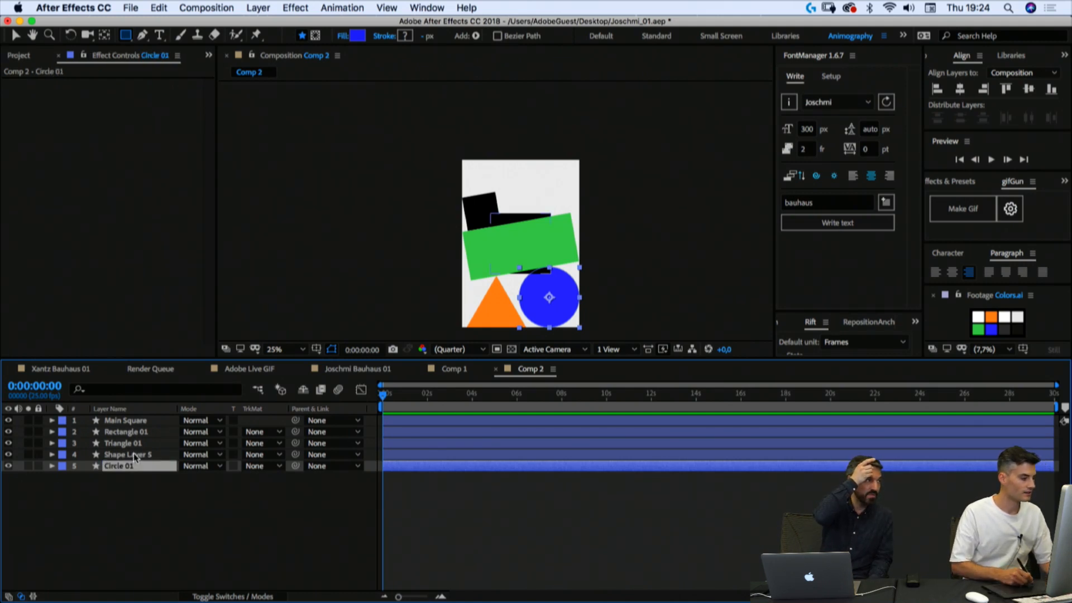
Step: Rename the 360 x 360 black square's layer, directly above Circle 01, as Circle 01 Color
{"action": "left_click", "coordinate": [134, 455]}
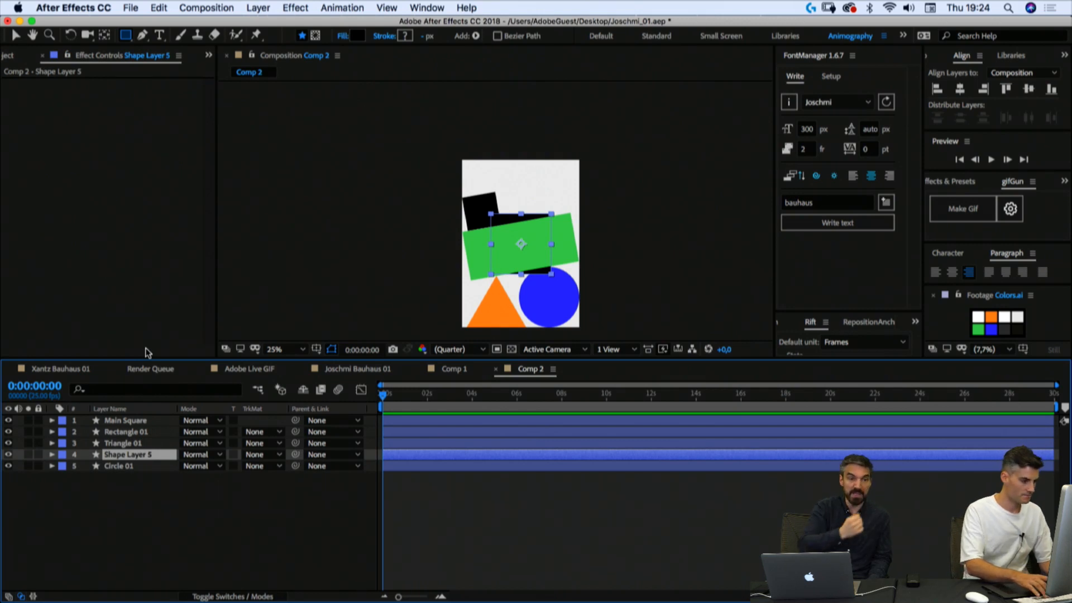
{"action": "key", "text": "Return"}
{"action": "type", "text": "Circle Color"}
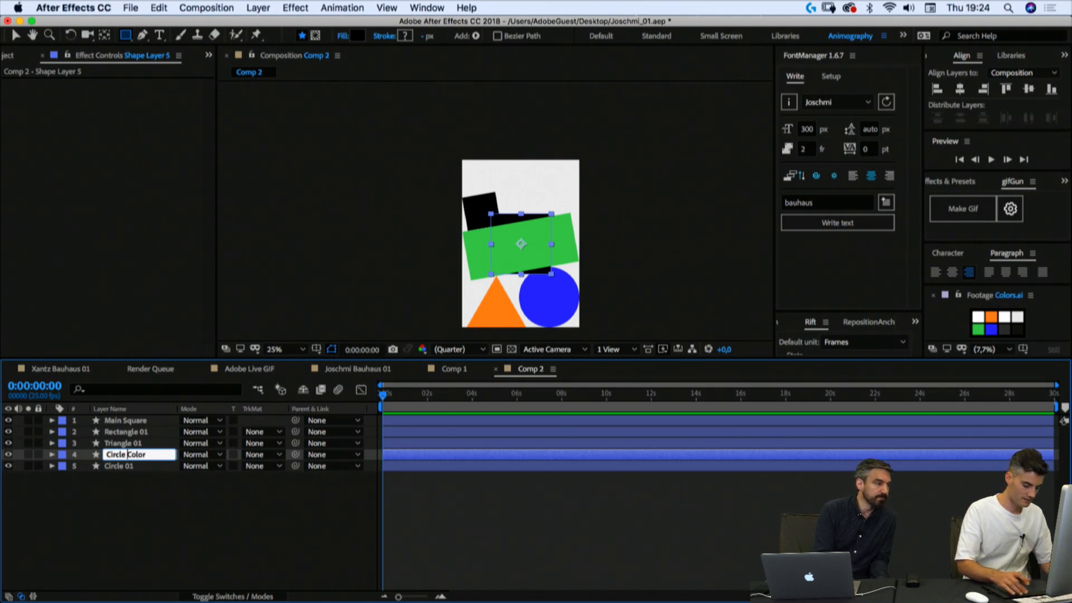
{"action": "key", "text": "Return"}
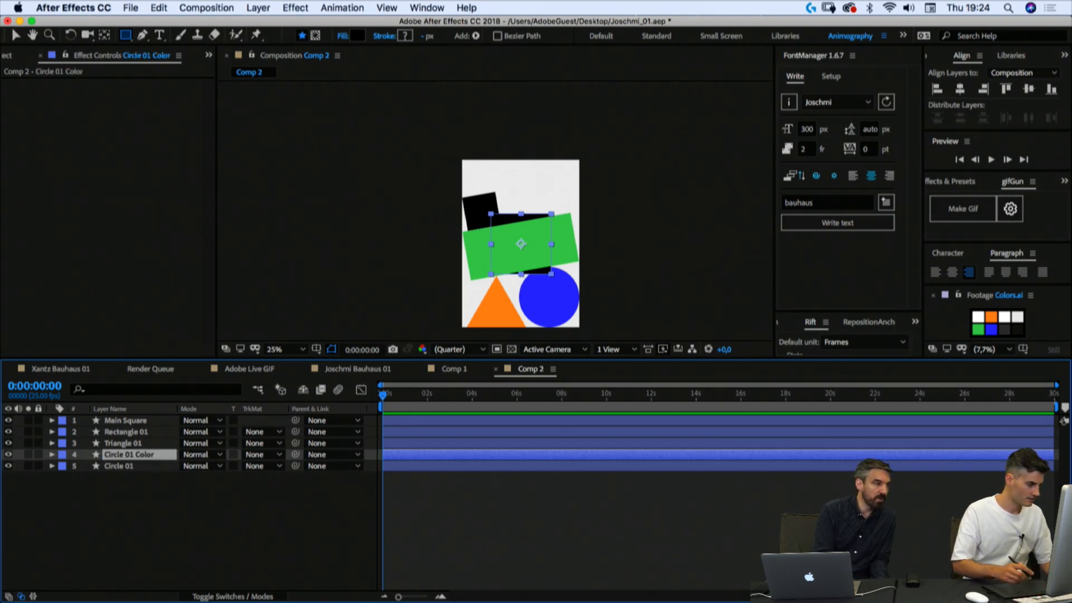
Step: Copy Circle 01's position of 520, 820 to the Circle 01 Color layer so the square covers the circle
{"action": "left_click", "coordinate": [124, 467]}
{"action": "key", "text": "p"}
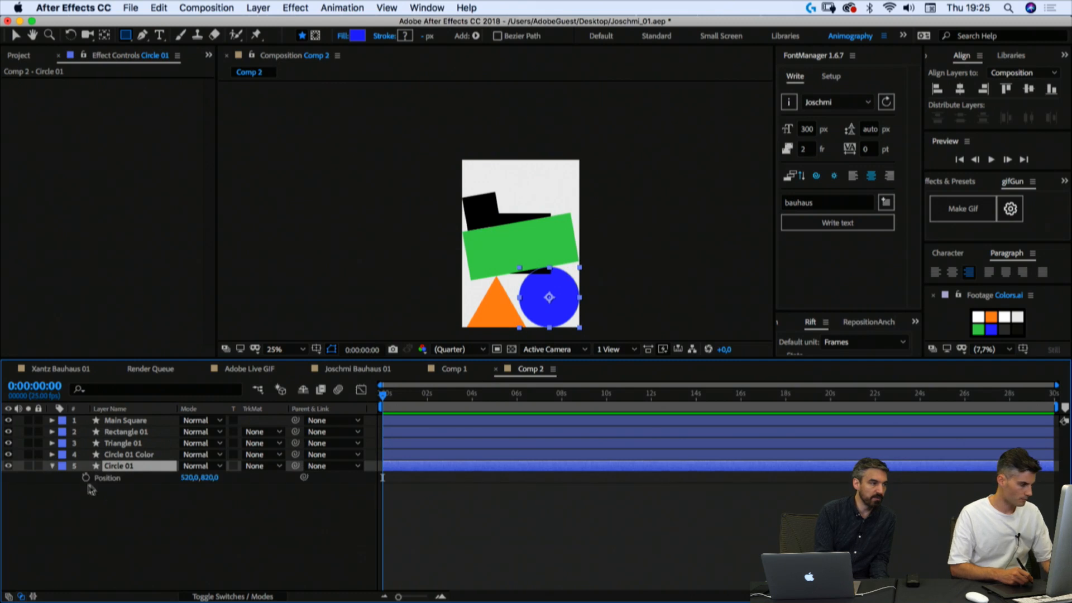
{"action": "left_click", "coordinate": [116, 506]}
{"action": "left_click", "coordinate": [108, 480]}
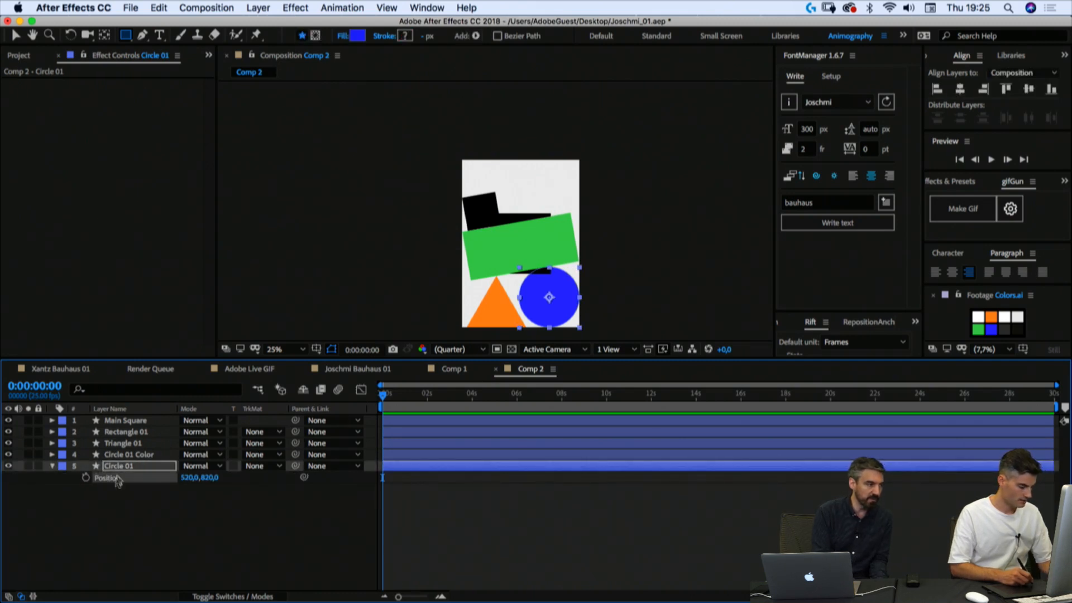
{"action": "left_click", "coordinate": [126, 456]}
{"action": "left_click", "coordinate": [142, 507]}
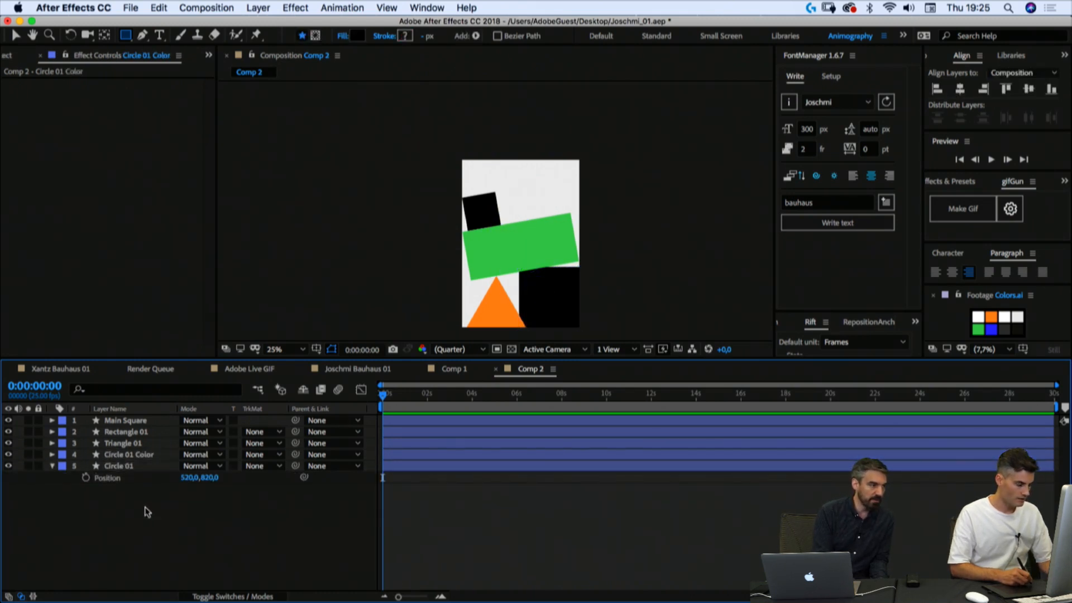
{"action": "left_click", "coordinate": [52, 465]}
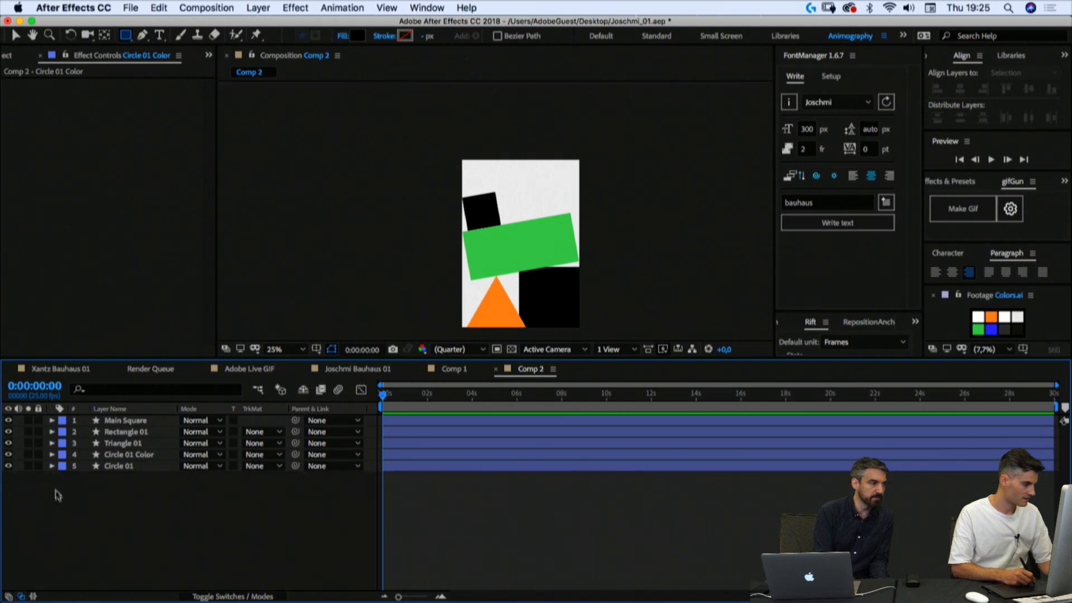
Step: Duplicate the Rectangle 1 group inside Circle 01 Color three times
{"action": "left_click", "coordinate": [117, 455]}
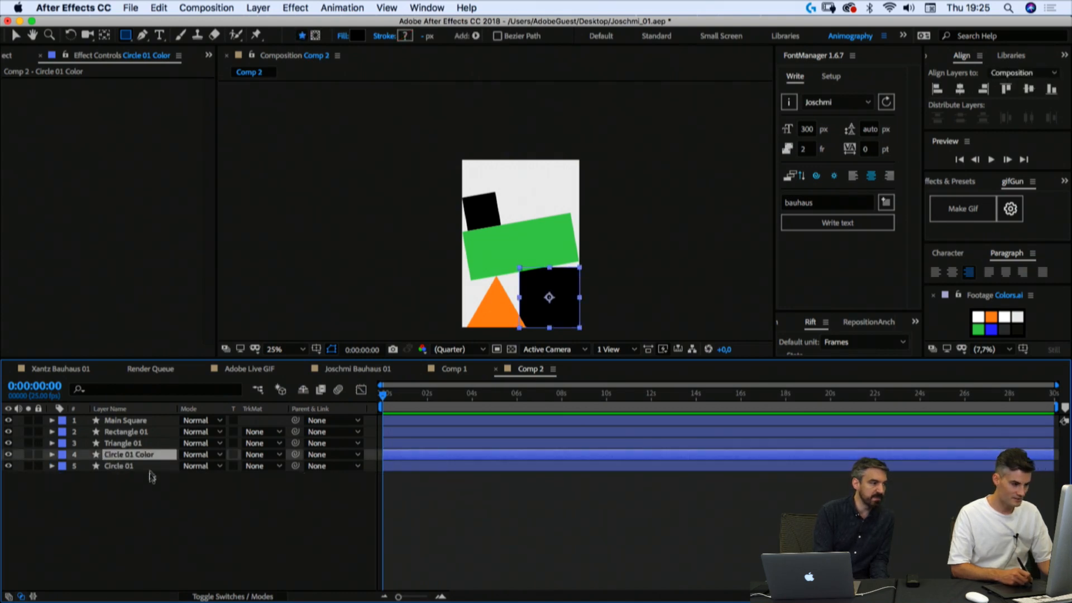
{"action": "left_click", "coordinate": [52, 454]}
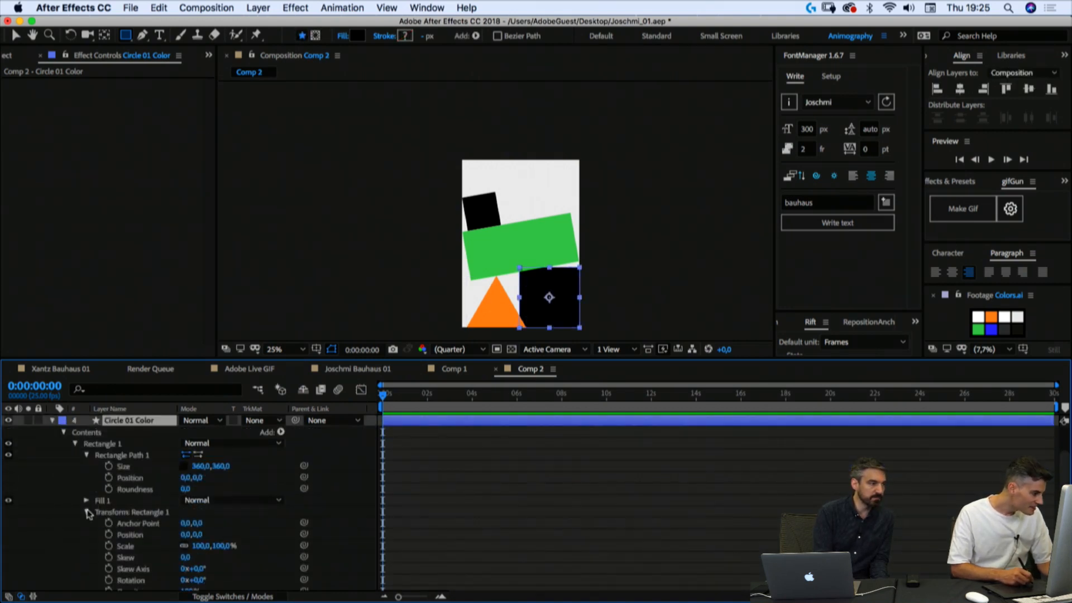
{"action": "left_click", "coordinate": [87, 456]}
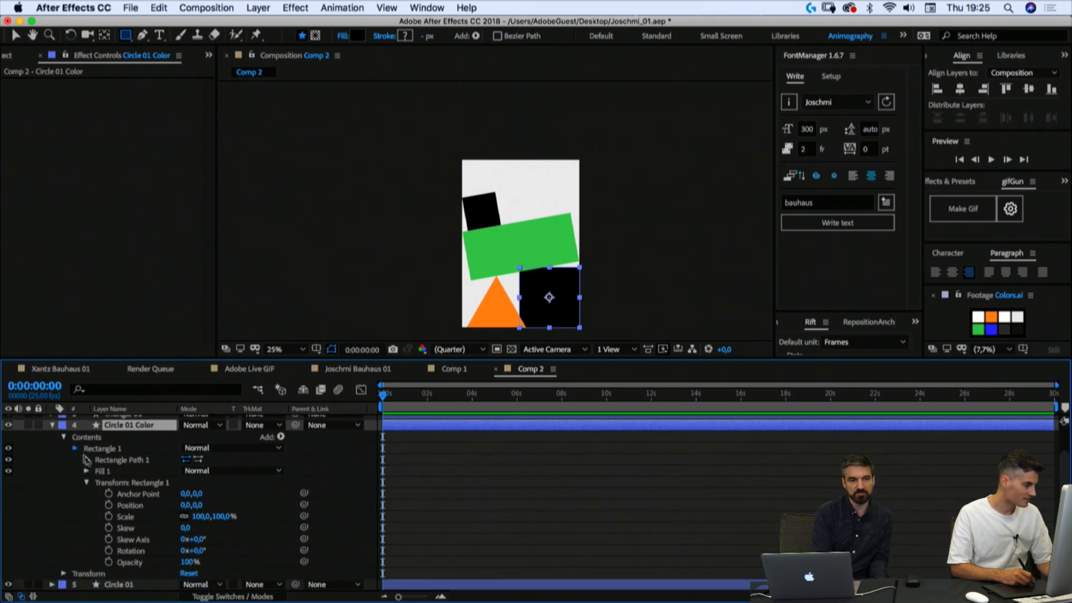
{"action": "left_click", "coordinate": [75, 449]}
{"action": "left_click", "coordinate": [97, 480]}
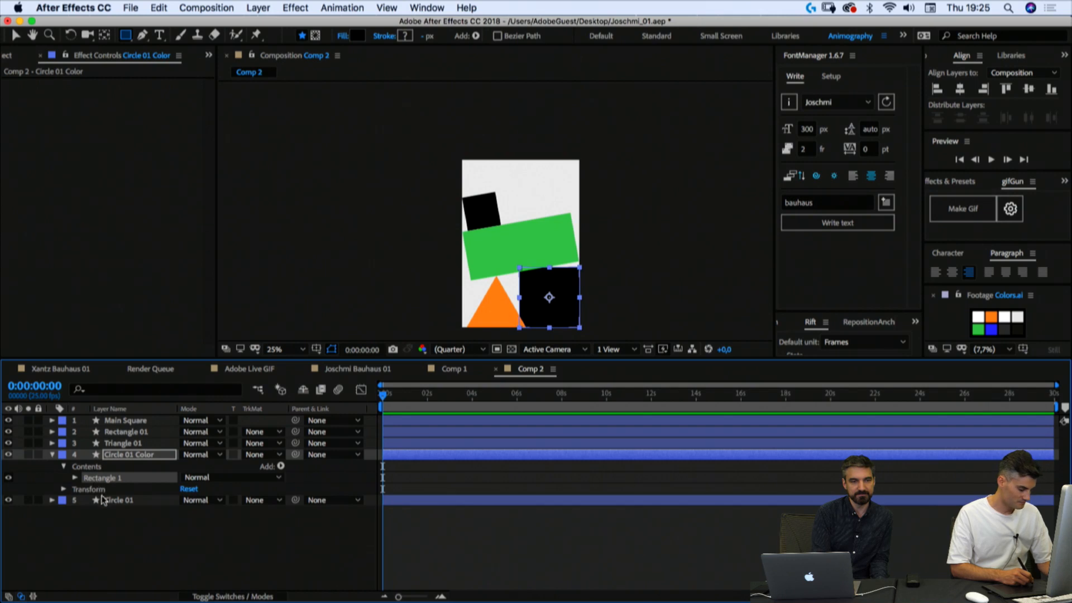
{"action": "key", "text": "super+d"}
{"action": "key", "text": "super+d"}
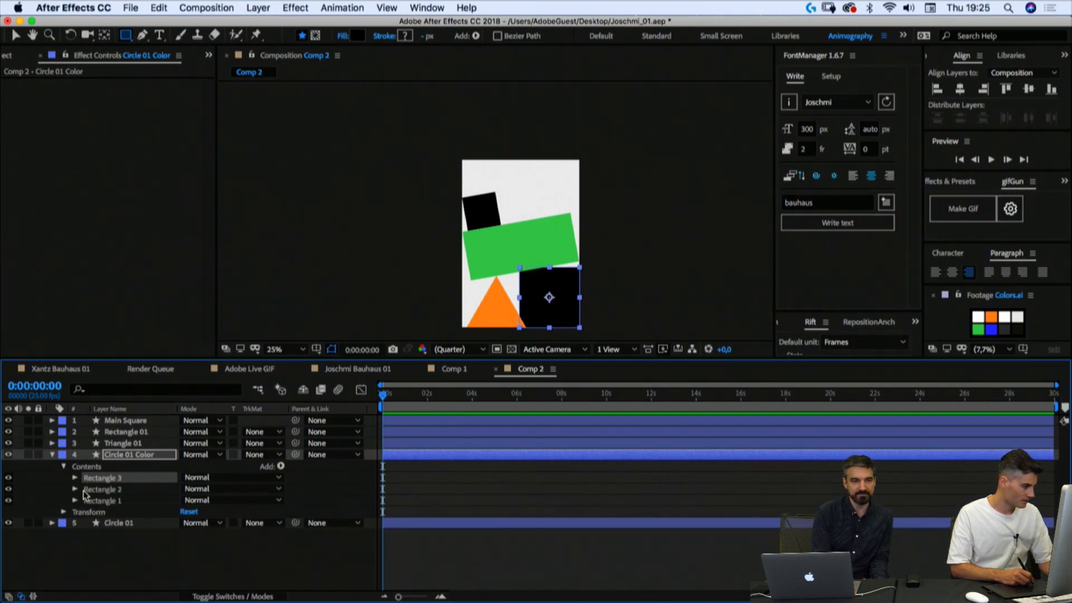
{"action": "key", "text": "super+d"}
Step: Set the horizontal position of the Rectangle 2 group in Circle 01 Color to 360
{"action": "left_click", "coordinate": [83, 500]}
{"action": "left_click", "coordinate": [76, 500]}
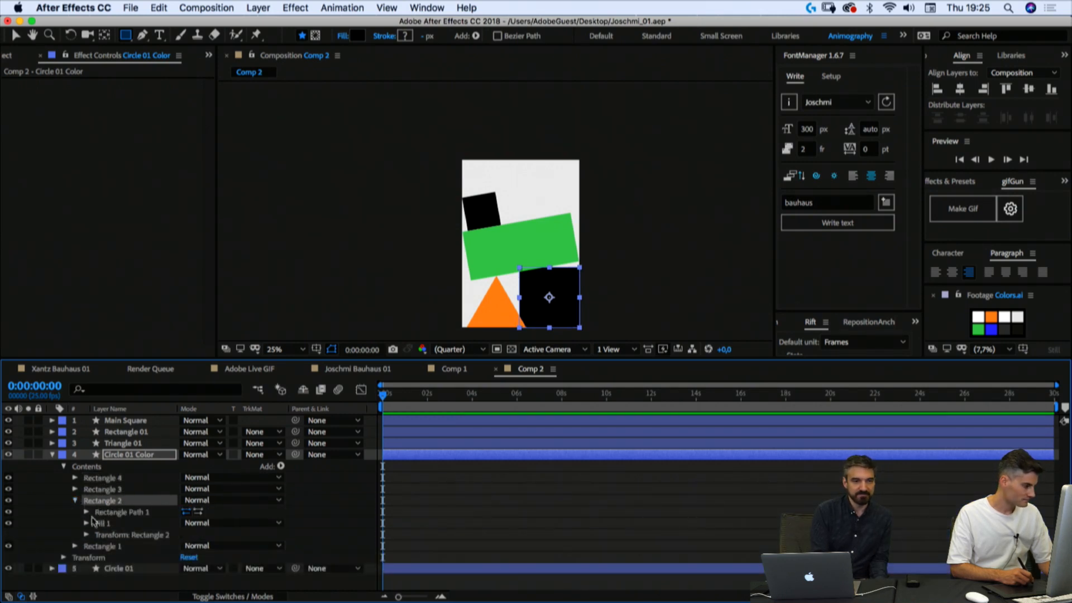
{"action": "left_click", "coordinate": [103, 535]}
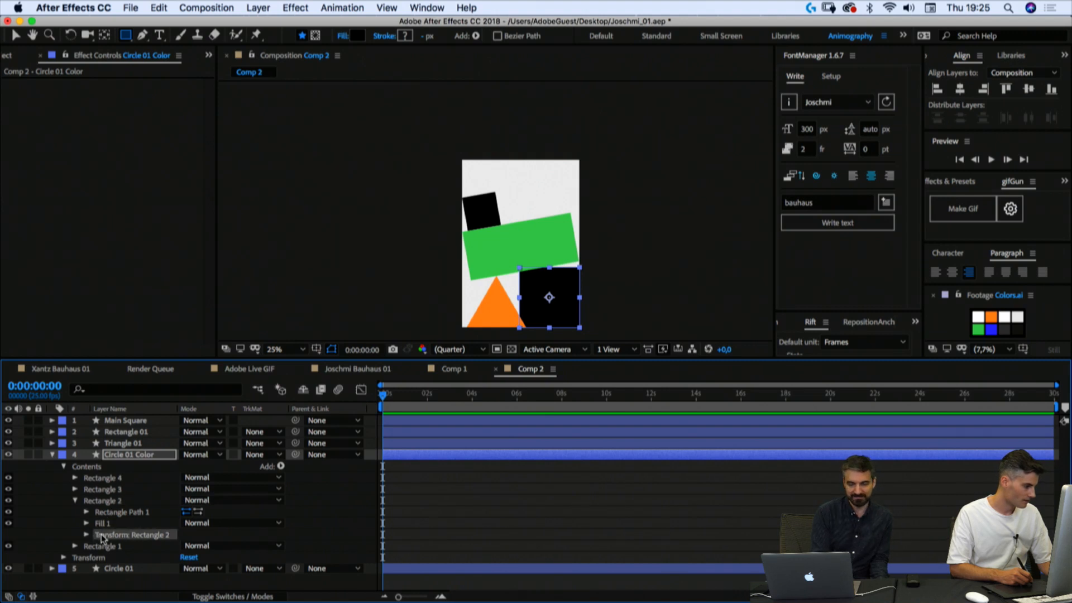
{"action": "left_click", "coordinate": [86, 536]}
{"action": "left_click", "coordinate": [187, 527]}
{"action": "key", "text": "Return"}
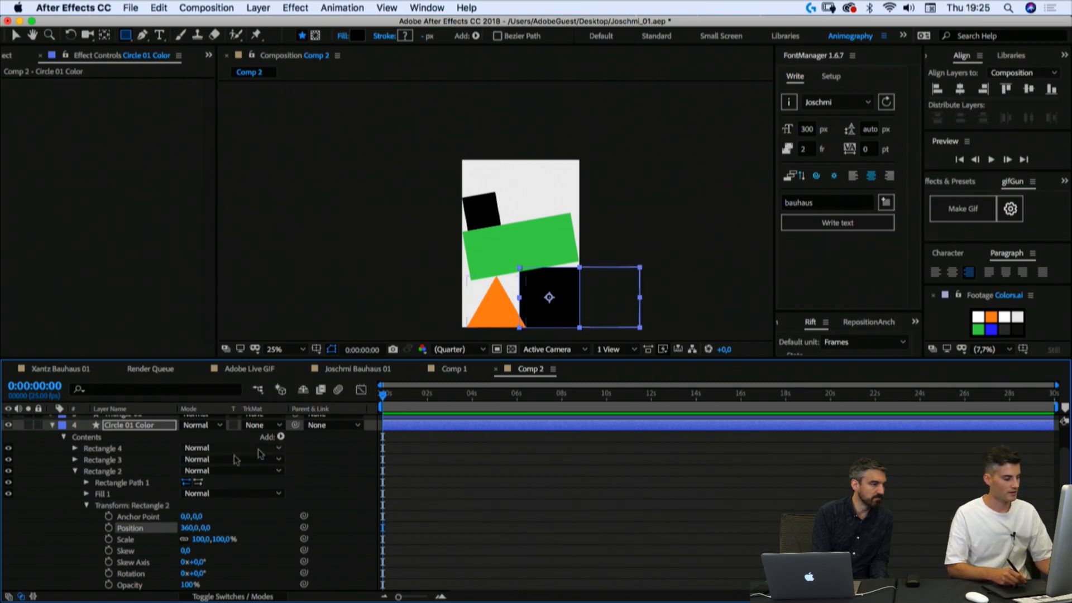
Step: Hide and reshow the Circle 01 Color layer to check the circle beneath it
{"action": "left_click", "coordinate": [52, 425]}
{"action": "left_click", "coordinate": [45, 505]}
{"action": "left_click", "coordinate": [8, 454]}
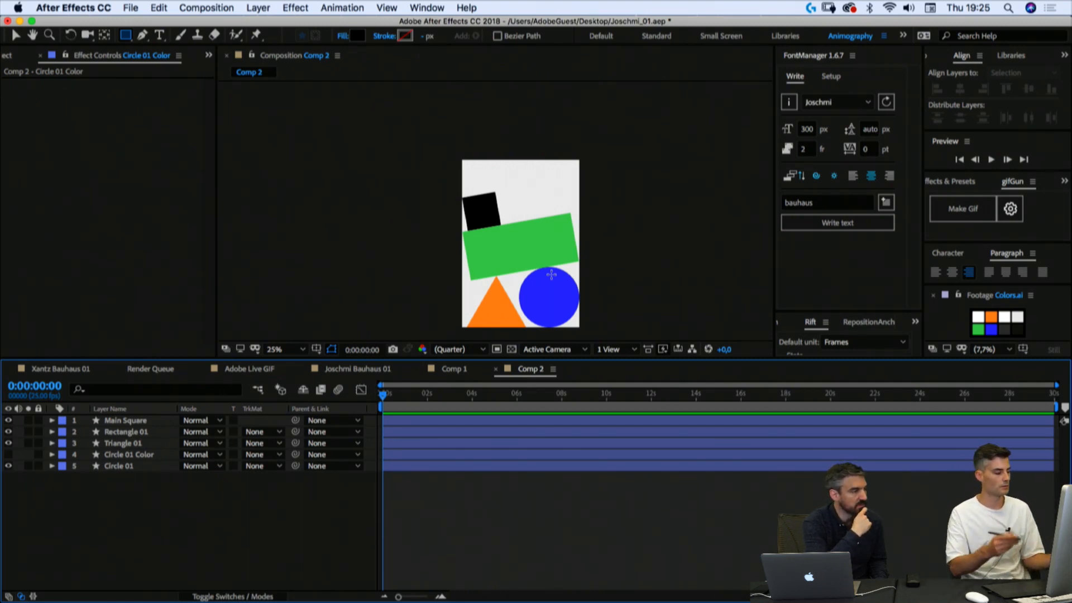
{"action": "left_click", "coordinate": [8, 465]}
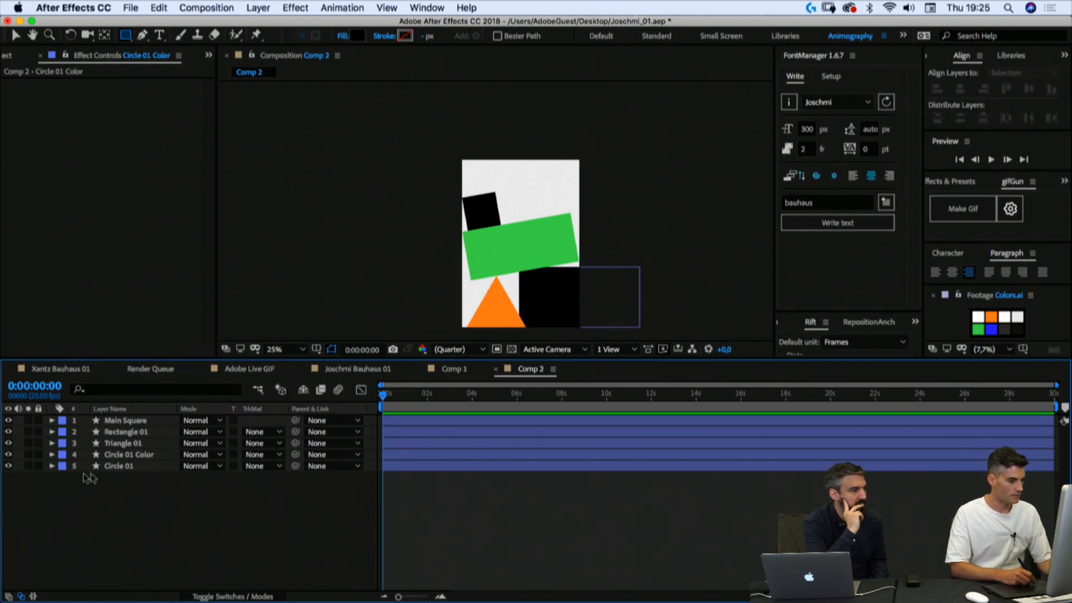
Step: Set the horizontal position of the Rectangle 3 group in Circle 01 Color to 720
{"action": "left_click", "coordinate": [117, 456]}
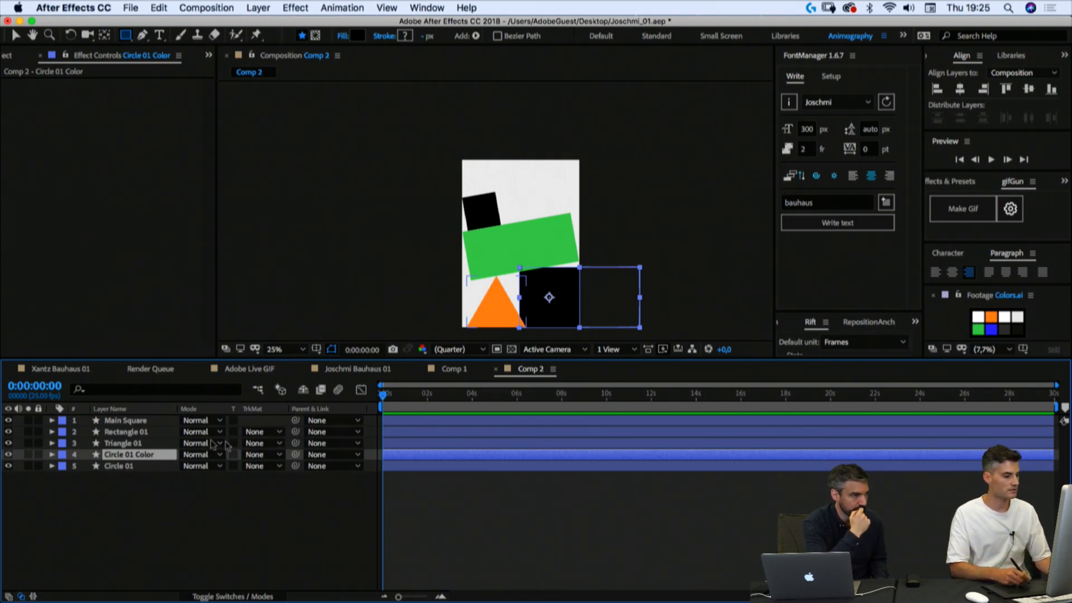
{"action": "left_click", "coordinate": [52, 455]}
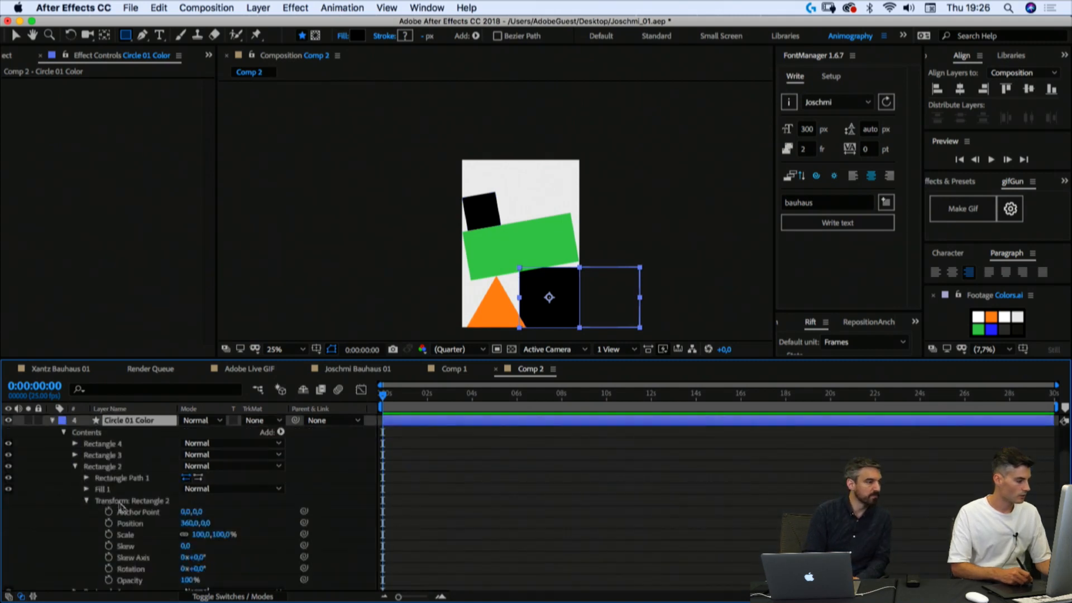
{"action": "left_click", "coordinate": [75, 469]}
{"action": "left_click", "coordinate": [98, 513]}
{"action": "key", "text": "Up"}
{"action": "key", "text": "Up"}
{"action": "key", "text": "Up"}
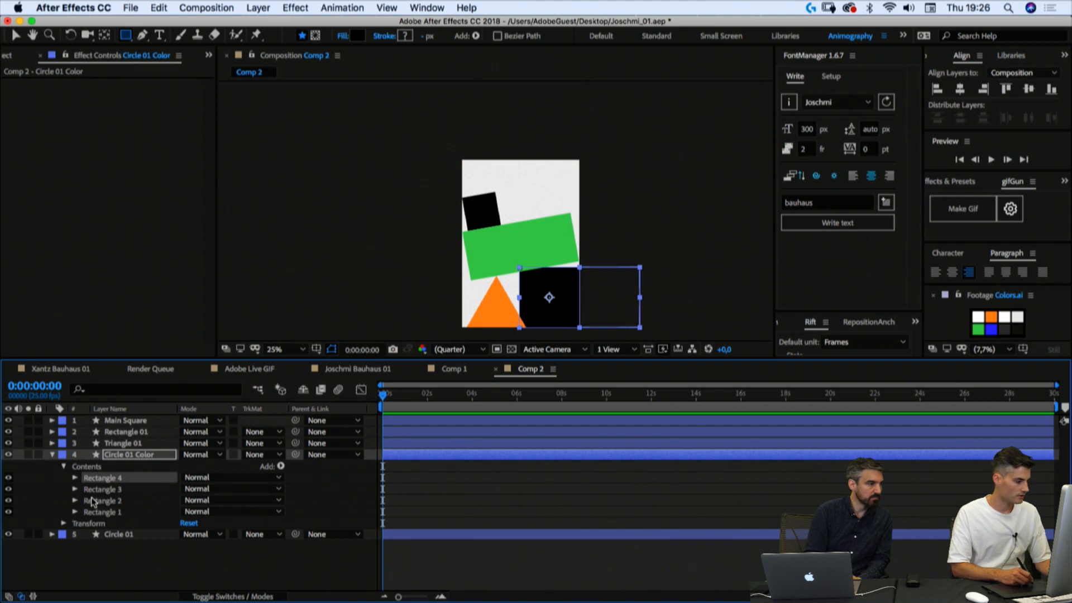
{"action": "left_click", "coordinate": [94, 501]}
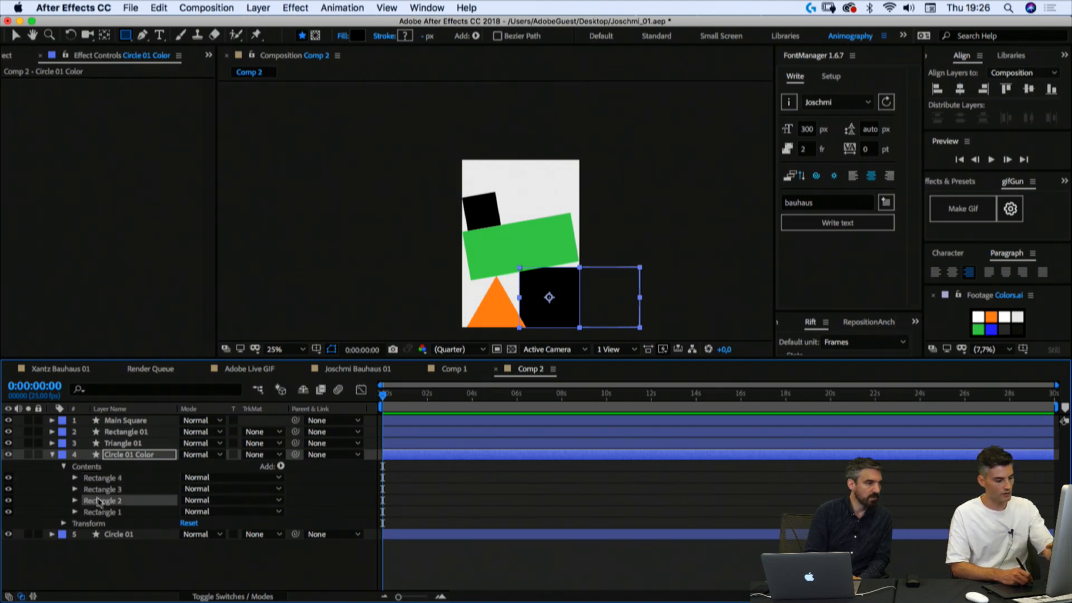
{"action": "left_click", "coordinate": [75, 489]}
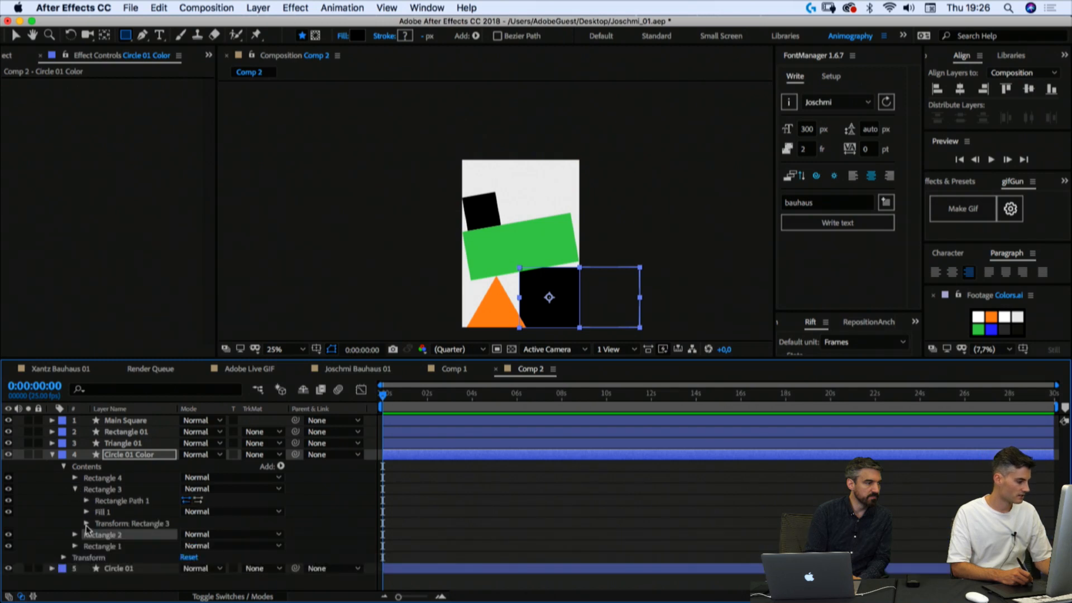
{"action": "left_click", "coordinate": [87, 525]}
{"action": "left_click", "coordinate": [190, 527]}
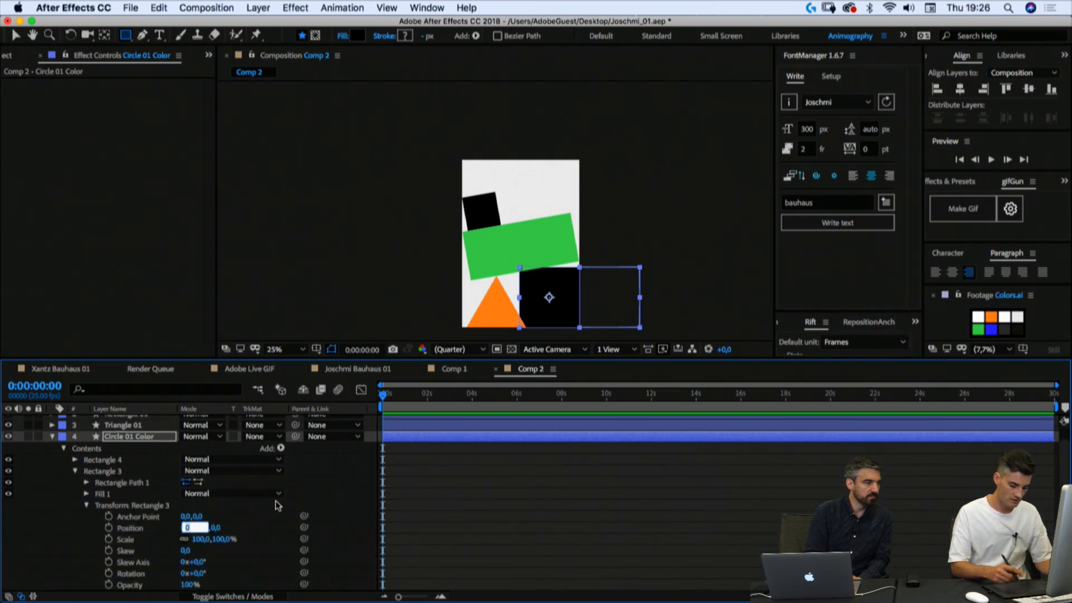
{"action": "type", "text": "720"}
{"action": "key", "text": "Return"}
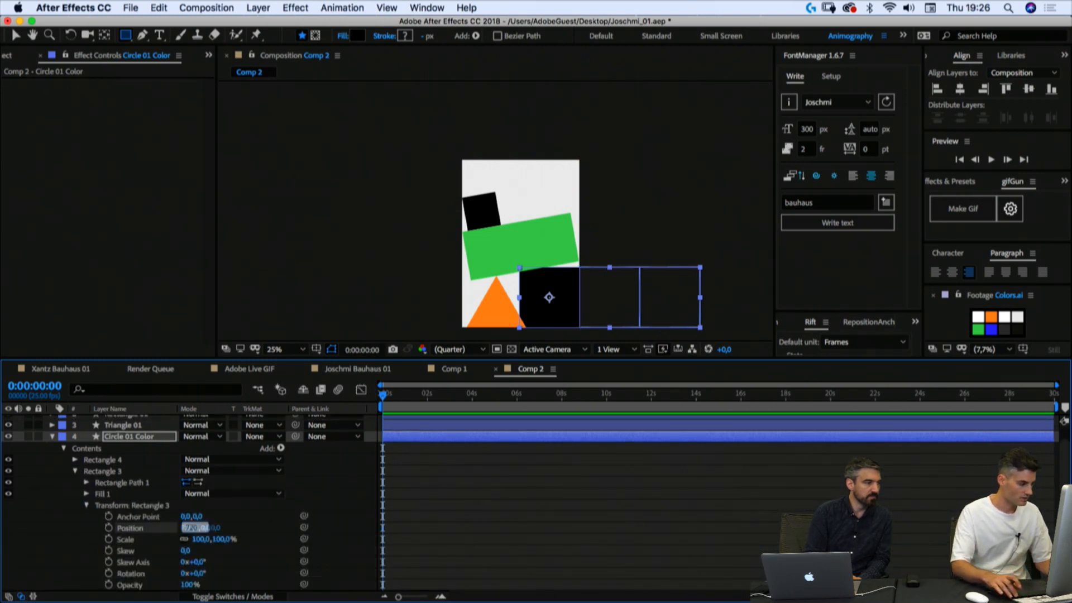
Step: Set the horizontal position of the Rectangle 4 group to 360*3, giving 1080
{"action": "left_click", "coordinate": [86, 506]}
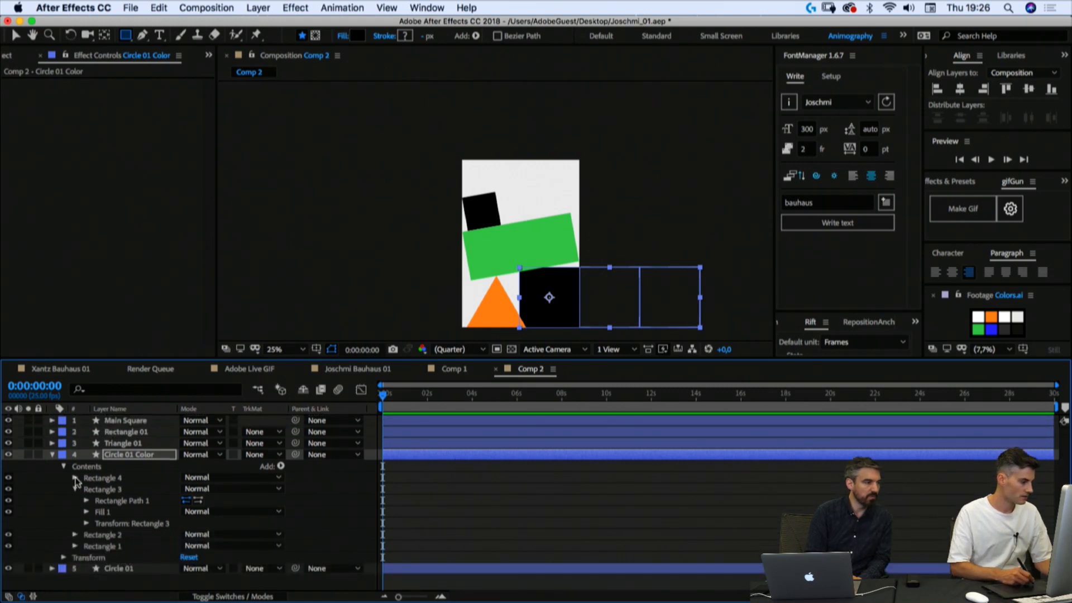
{"action": "left_click", "coordinate": [75, 479]}
{"action": "left_click", "coordinate": [87, 511]}
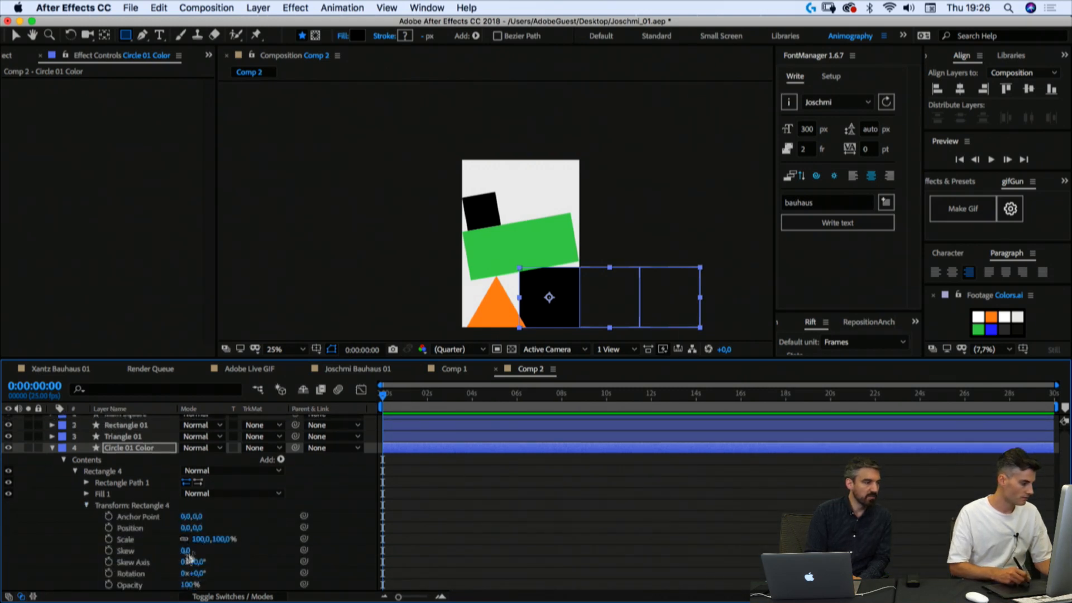
{"action": "left_click", "coordinate": [185, 528]}
{"action": "type", "text": "36"}
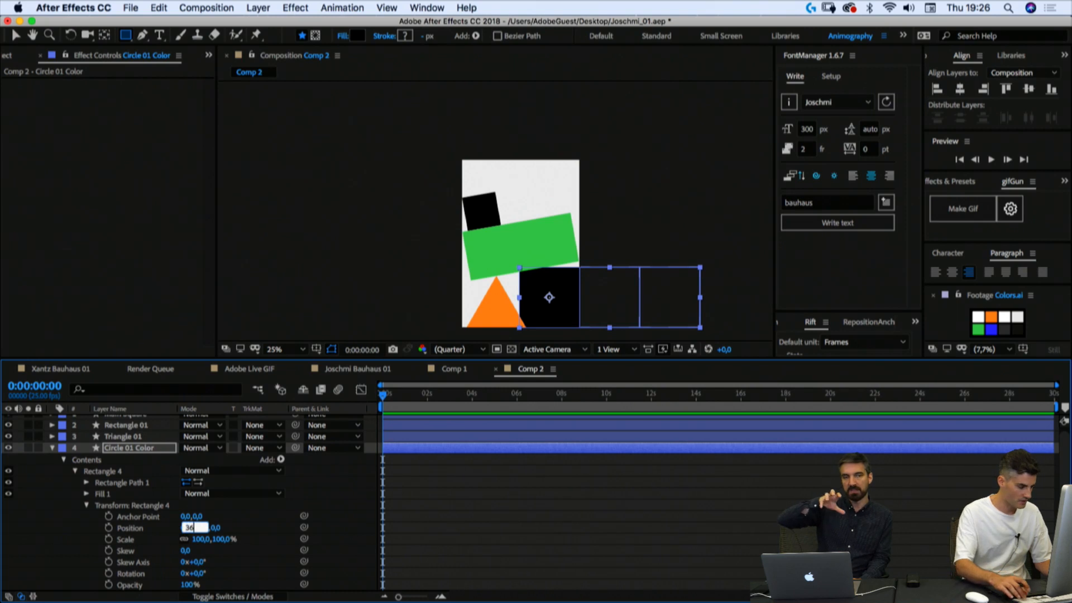
{"action": "type", "text": "0*3"}
{"action": "key", "text": "Return"}
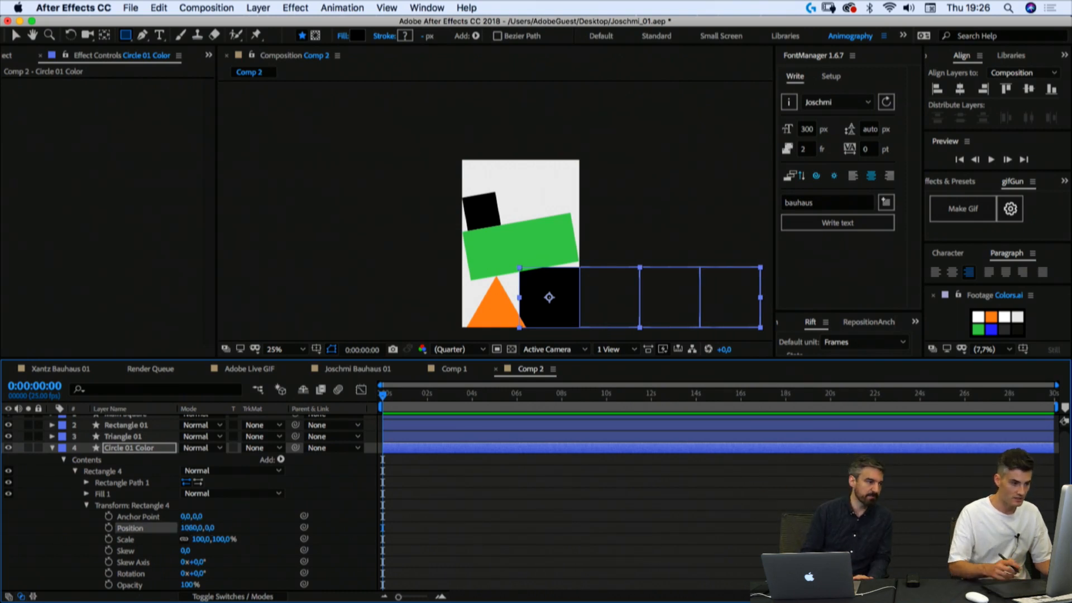
Step: Set Rectangle 1's fill to the blue swatch sampled from the Colors.ai palette
{"action": "left_click", "coordinate": [86, 505]}
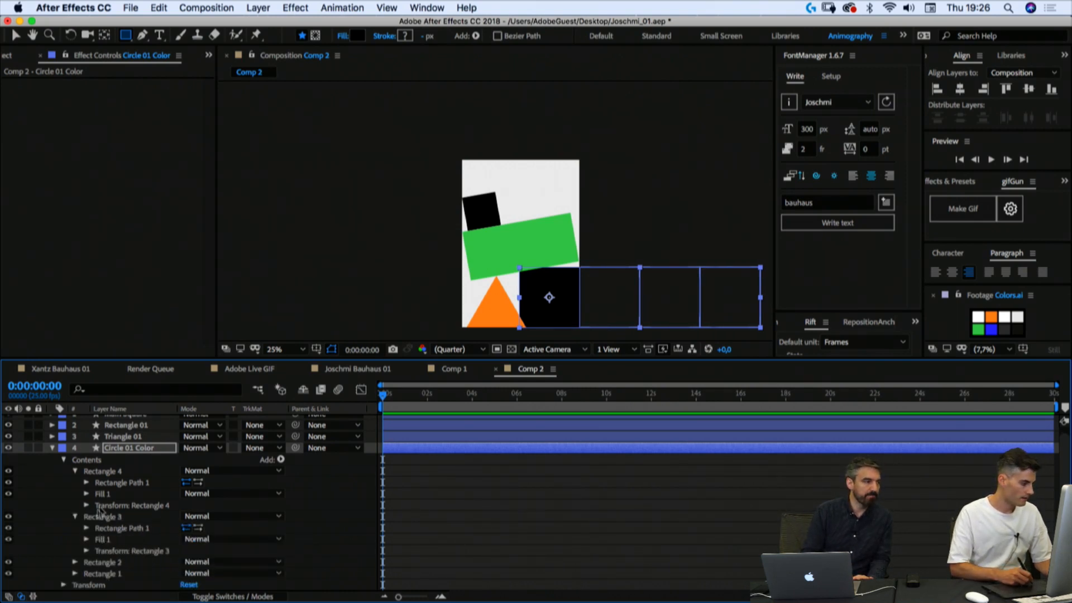
{"action": "left_click", "coordinate": [75, 562]}
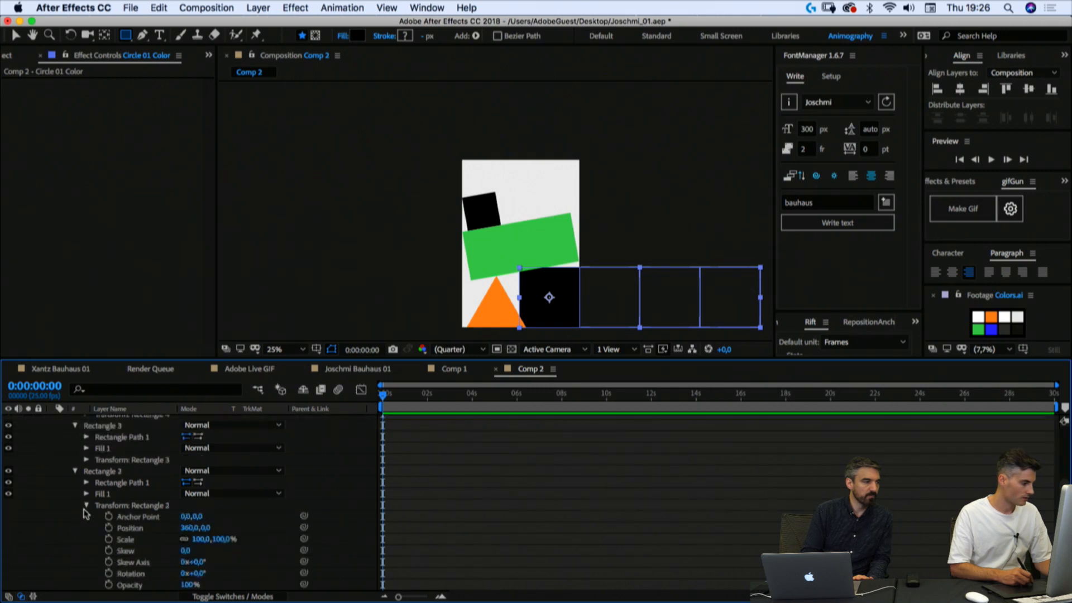
{"action": "left_click", "coordinate": [87, 551]}
{"action": "left_click", "coordinate": [75, 562]}
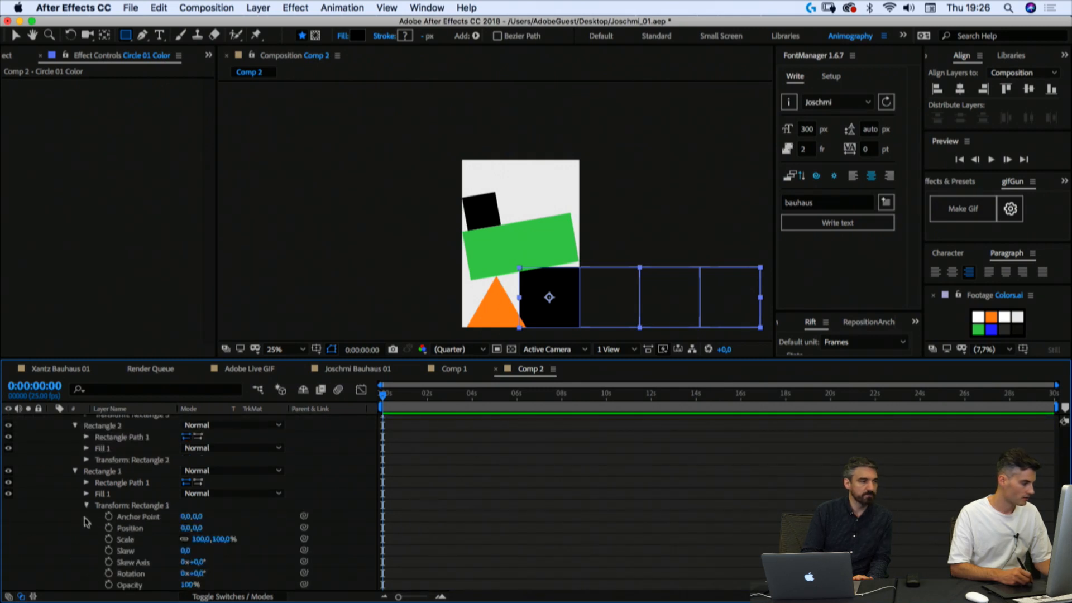
{"action": "left_click", "coordinate": [87, 505]}
{"action": "left_click", "coordinate": [87, 550]}
{"action": "left_click", "coordinate": [205, 574]}
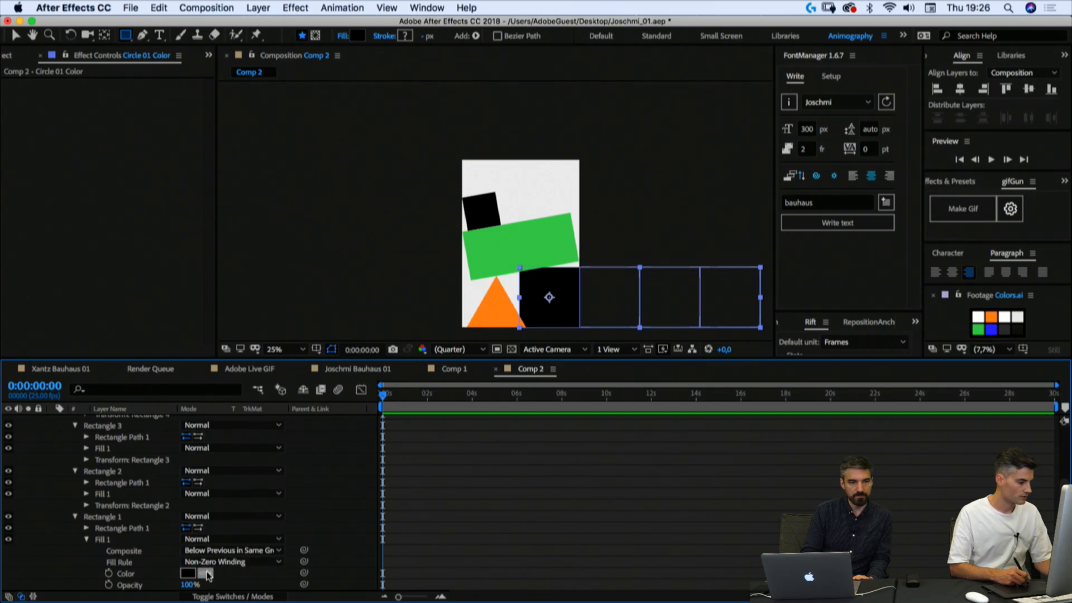
{"action": "left_click", "coordinate": [992, 328]}
Step: Sample the Colors.ai palette to fill Rectangle 2 with green and Rectangle 3 with dark grey
{"action": "left_click", "coordinate": [86, 494]}
{"action": "left_click", "coordinate": [206, 527]}
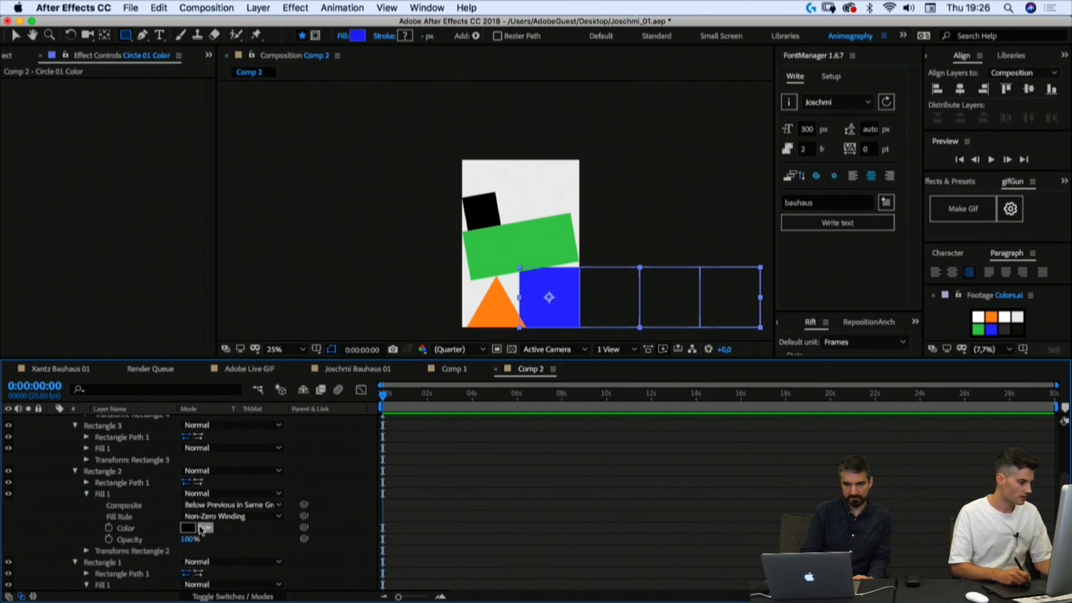
{"action": "left_click", "coordinate": [979, 329]}
{"action": "left_click", "coordinate": [86, 448]}
{"action": "left_click", "coordinate": [205, 482]}
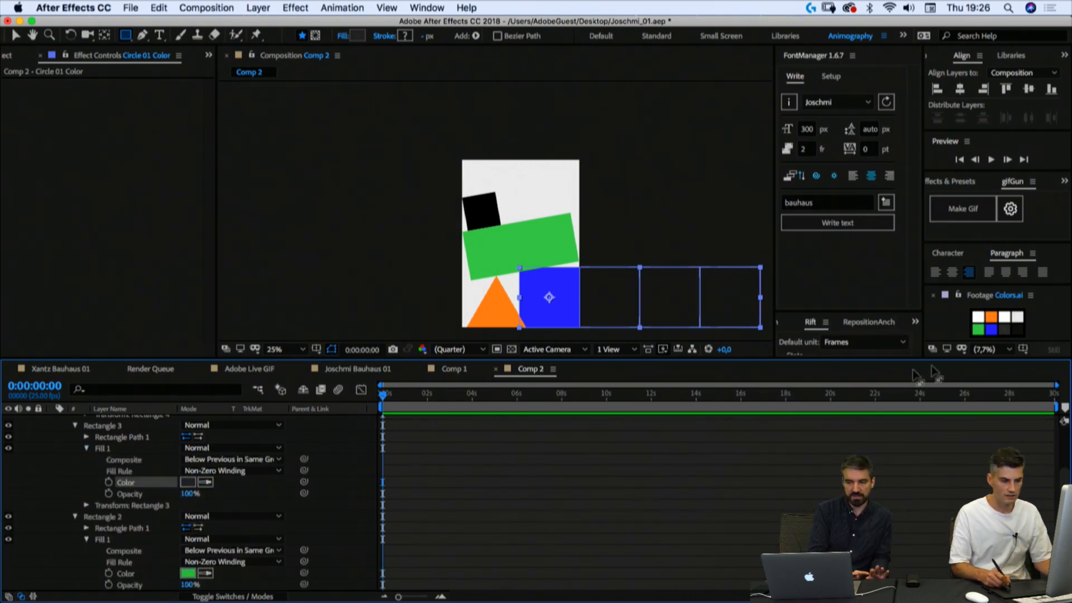
Step: Set Rectangle 4's fill to the blue swatch of the Colors.ai palette after trying orange
{"action": "left_click", "coordinate": [66, 480]}
{"action": "key", "text": "h"}
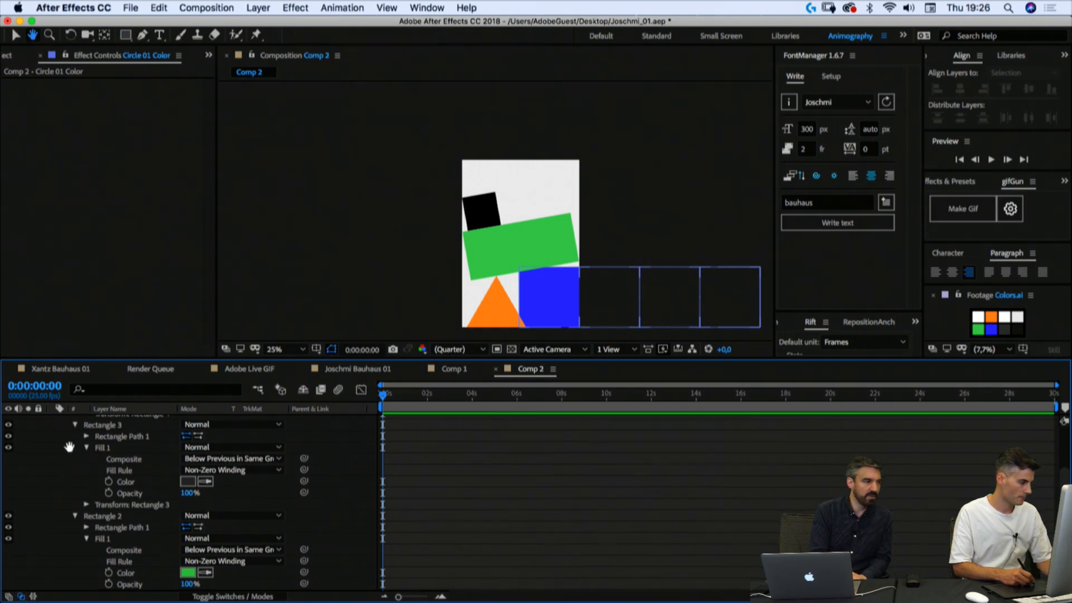
{"action": "scroll", "coordinate": [69, 446], "scroll_direction": "up", "scroll_amount": 3}
{"action": "key", "text": "q"}
{"action": "left_click", "coordinate": [205, 512]}
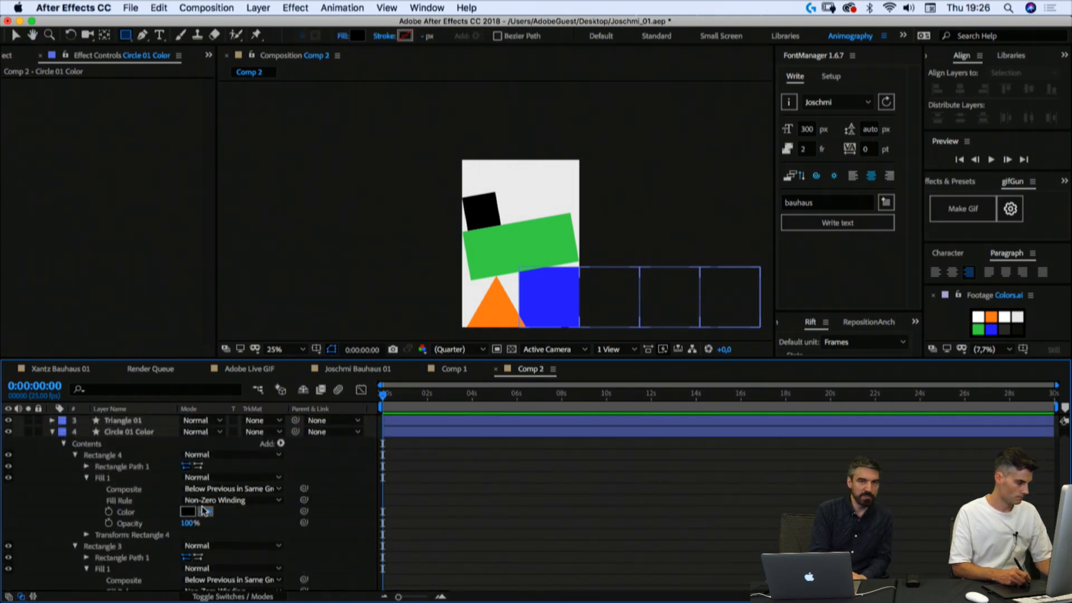
{"action": "left_click", "coordinate": [993, 315]}
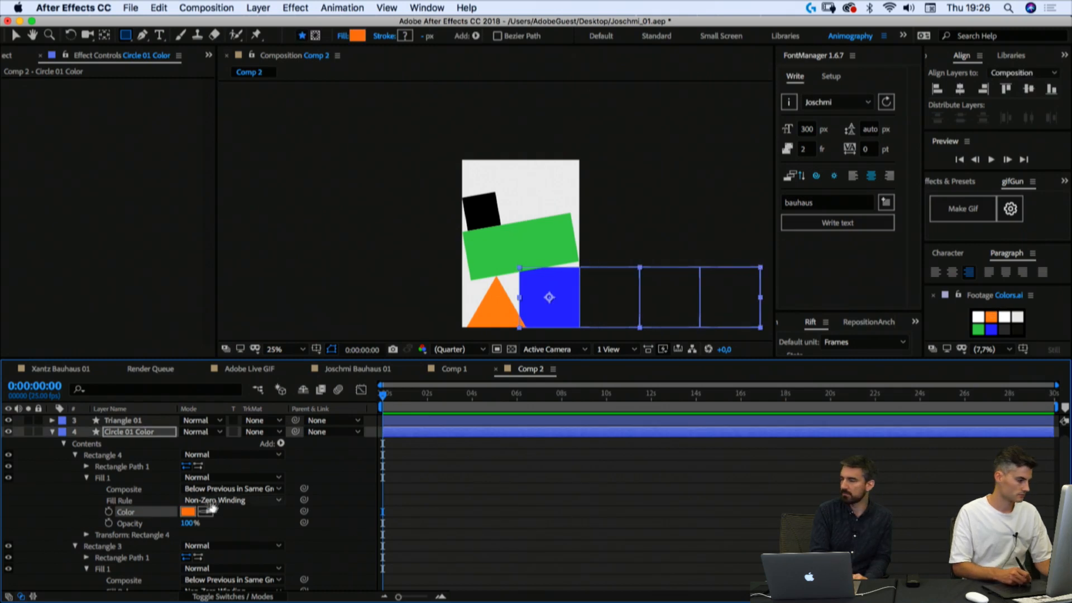
{"action": "left_click", "coordinate": [992, 329]}
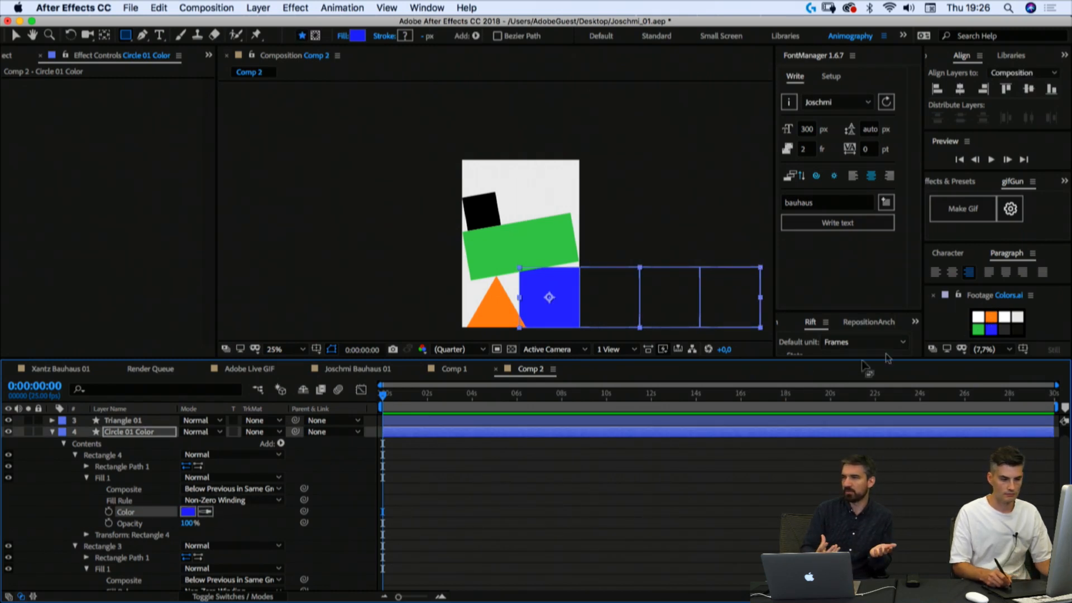
Step: Collapse the Fill settings and the Rectangle 4 and Rectangle 3 groups in the Circle 01 Color layer
{"action": "key", "text": "F2"}
{"action": "left_click", "coordinate": [87, 477]}
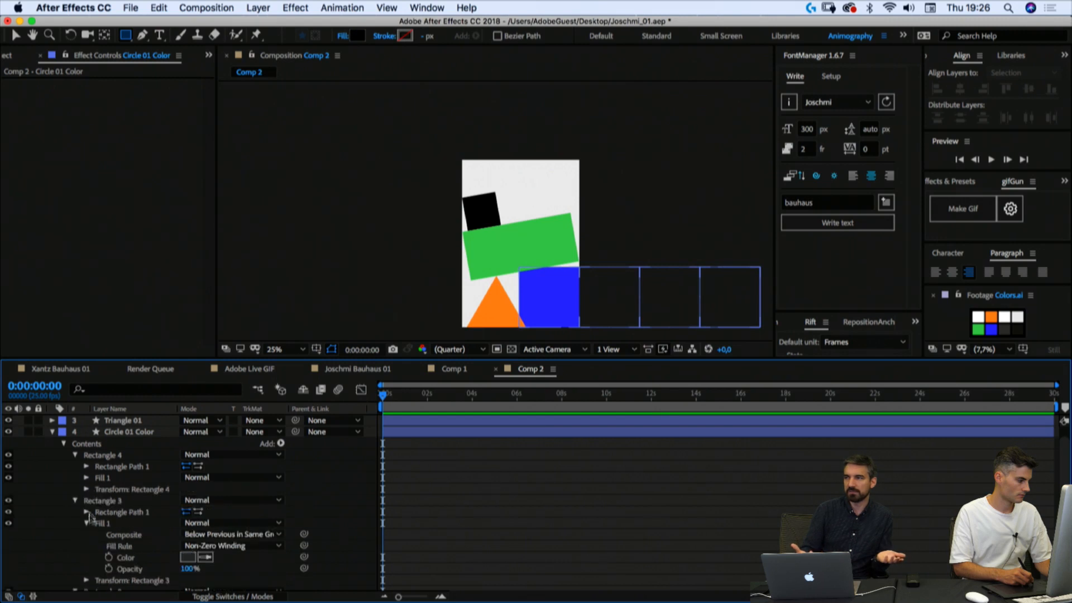
{"action": "left_click", "coordinate": [86, 524]}
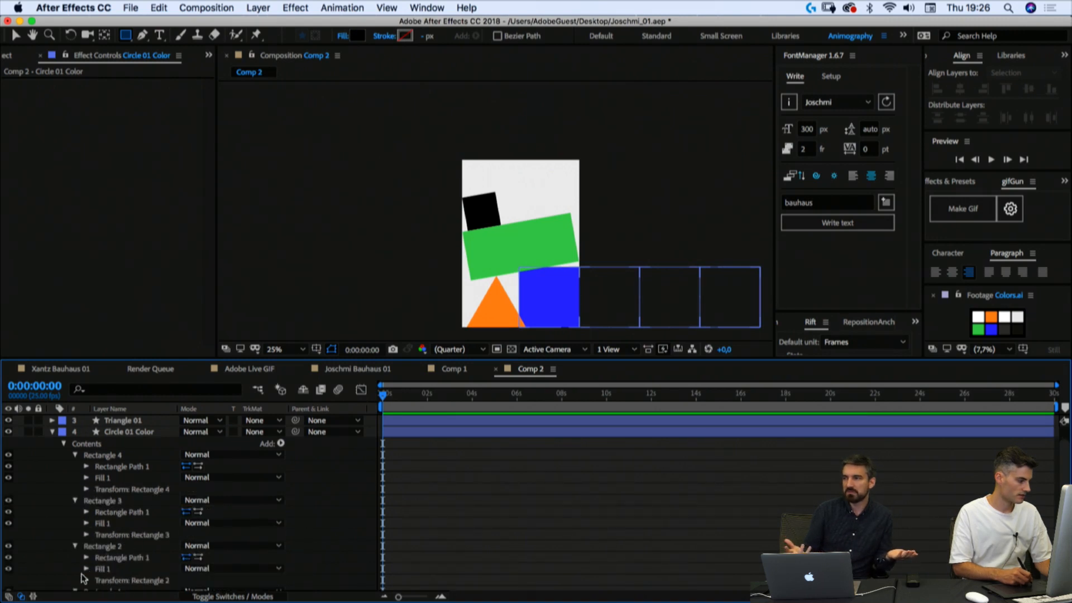
{"action": "left_click", "coordinate": [75, 455]}
{"action": "left_click", "coordinate": [75, 466]}
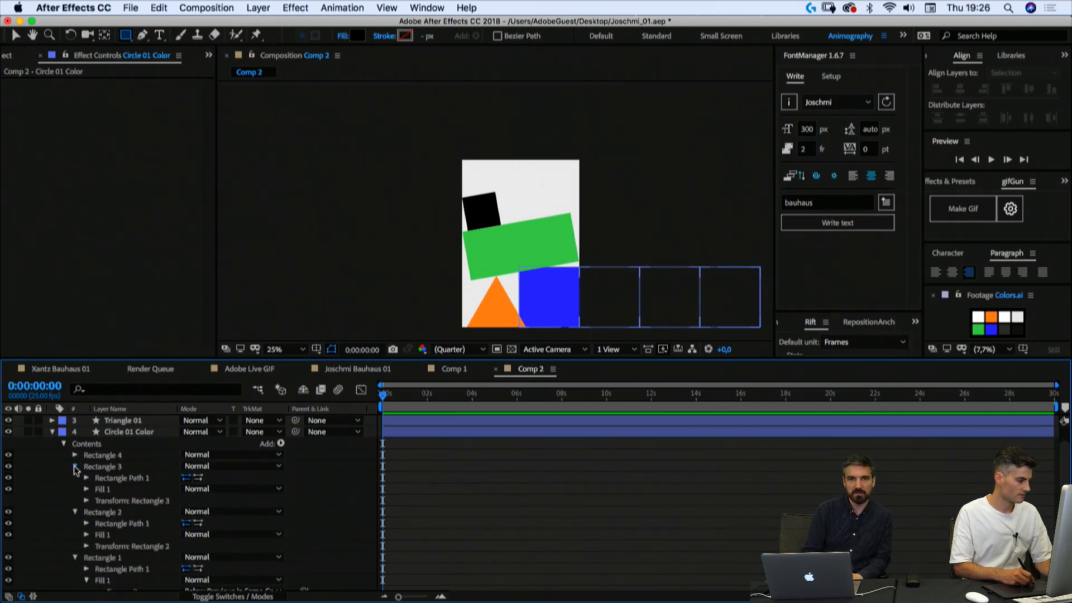
Step: Try using Circle 01 Color as the alpha track matte of the Circle 01 layer
{"action": "left_click", "coordinate": [116, 433]}
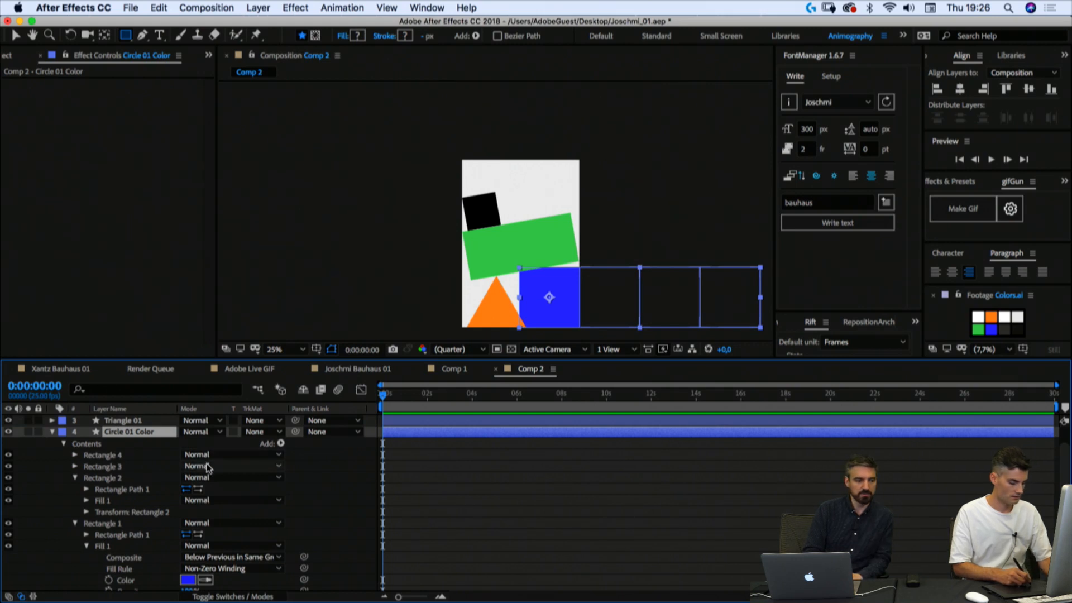
{"action": "key", "text": "p"}
{"action": "left_click", "coordinate": [181, 512]}
{"action": "left_click", "coordinate": [256, 478]}
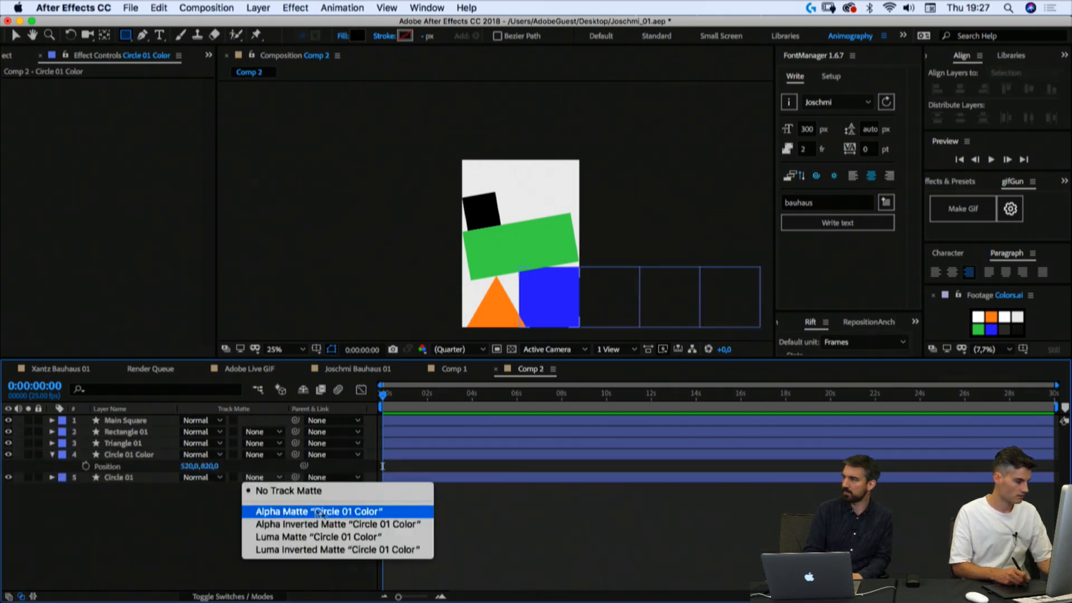
{"action": "left_click", "coordinate": [330, 511]}
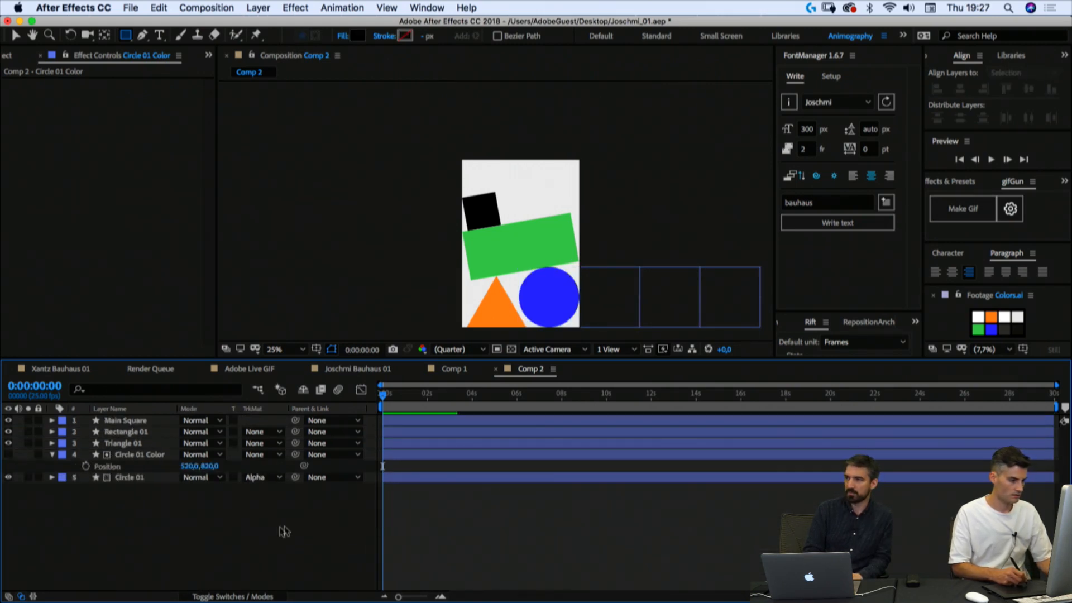
Step: Add an empty group to the contents of Circle 01 Color and move Rectangle 1 through Rectangle 4 into it
{"action": "left_click", "coordinate": [133, 456]}
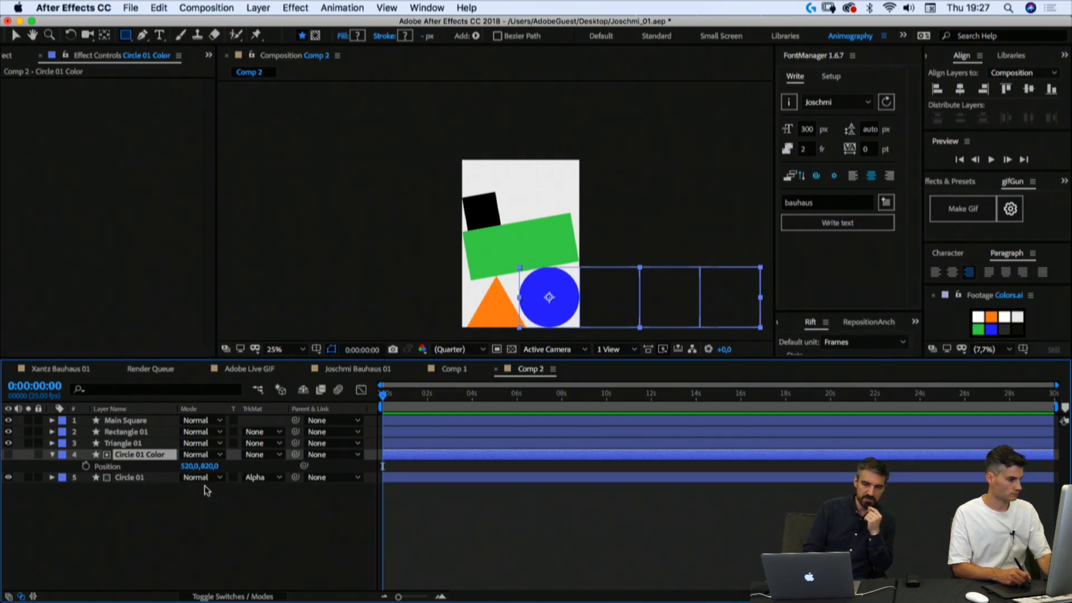
{"action": "left_click", "coordinate": [52, 454]}
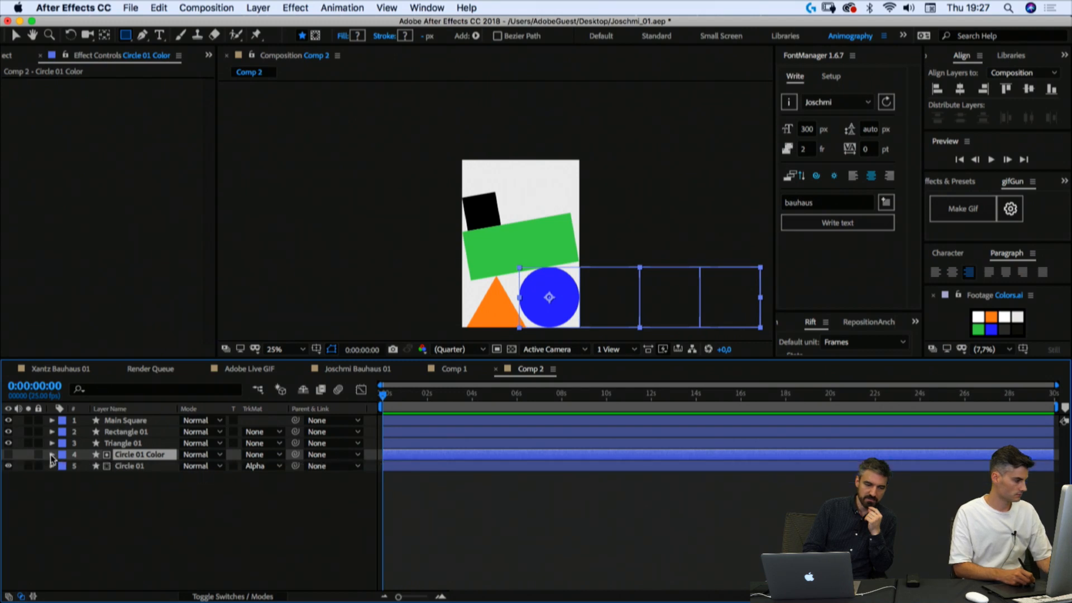
{"action": "left_click", "coordinate": [52, 454]}
{"action": "left_click", "coordinate": [64, 478]}
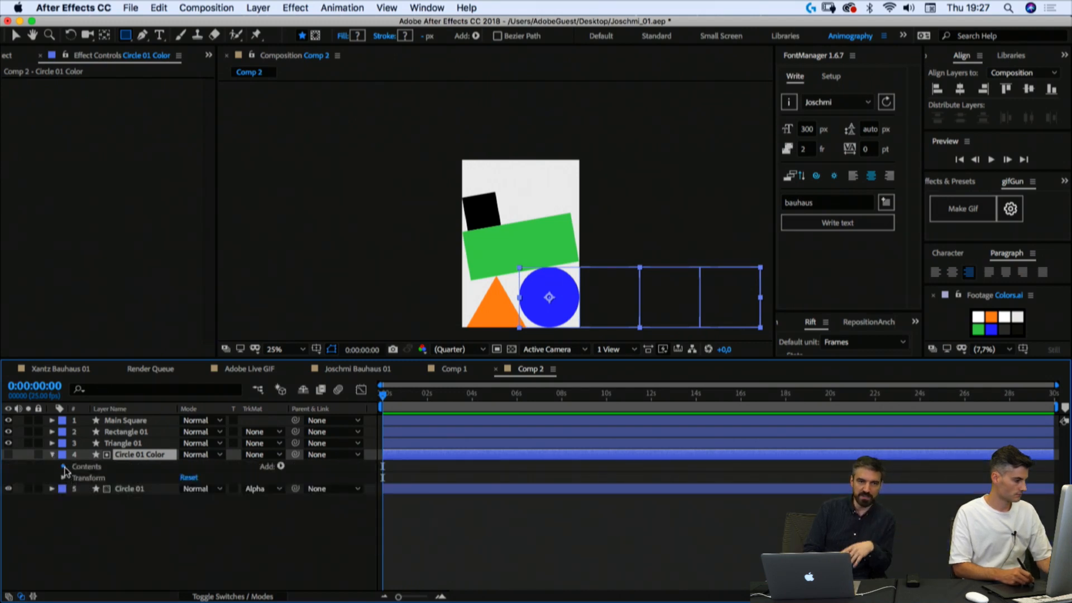
{"action": "left_click", "coordinate": [64, 467]}
{"action": "left_click", "coordinate": [281, 467]}
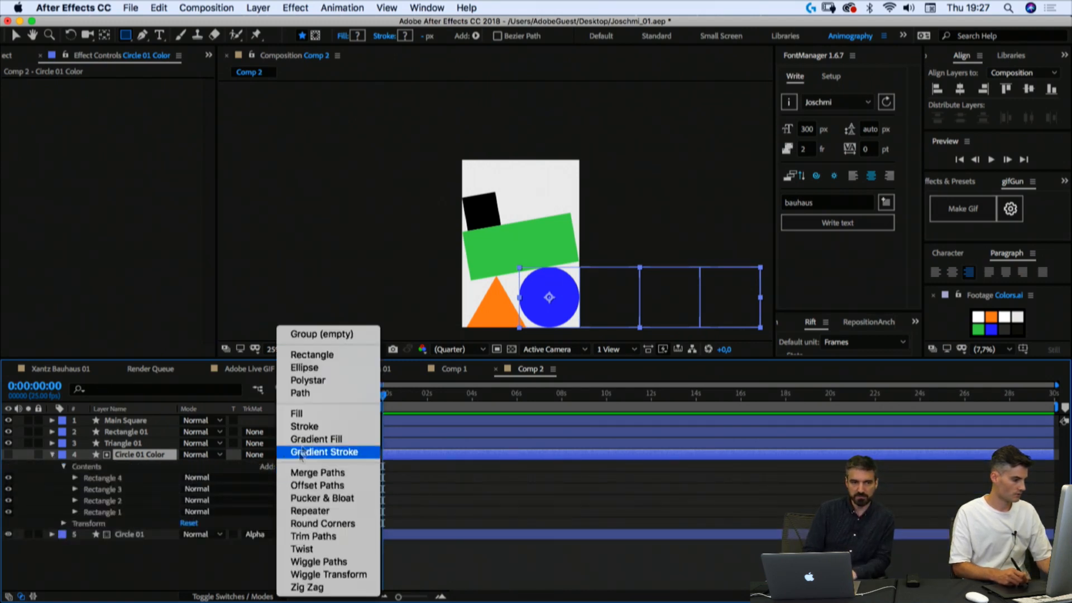
{"action": "left_click", "coordinate": [334, 335]}
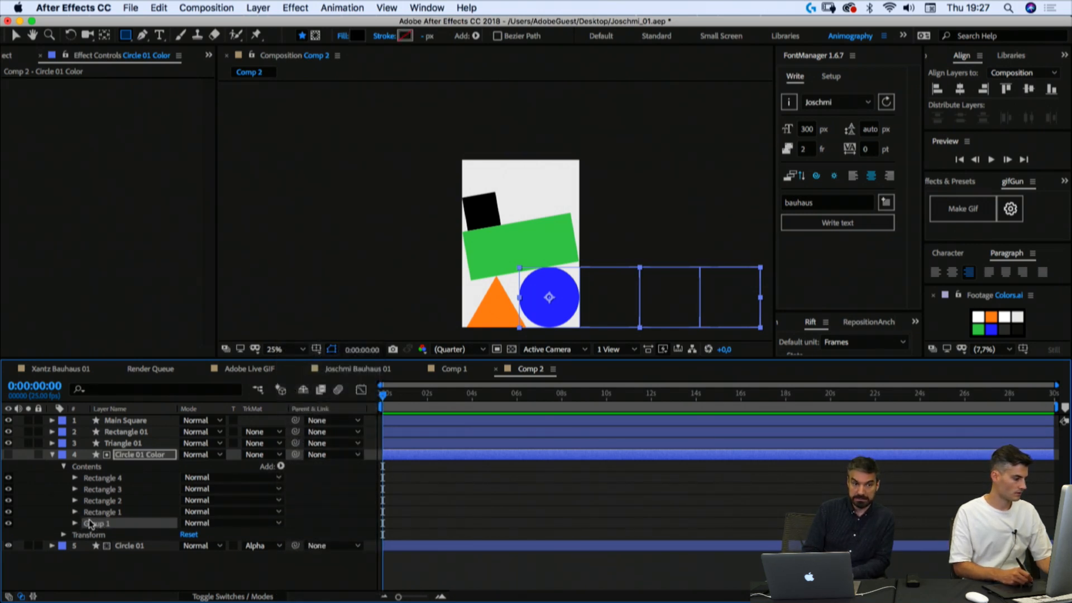
{"action": "left_click", "coordinate": [100, 478]}
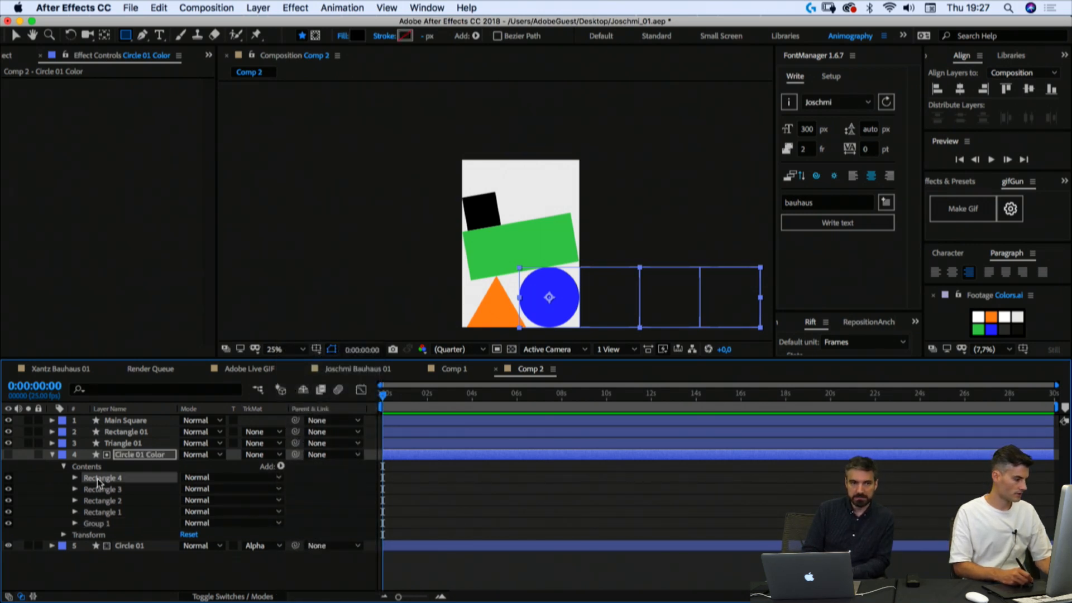
{"action": "left_click", "coordinate": [100, 512], "text": "shift"}
{"action": "left_click_drag", "start_coordinate": [101, 512], "coordinate": [97, 524]}
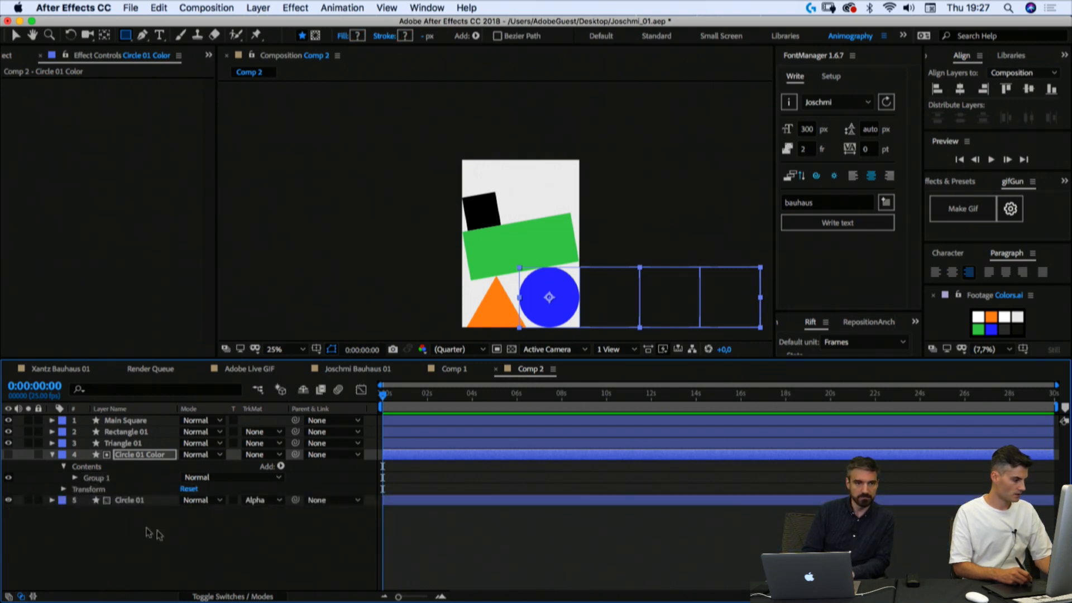
Step: Set the Circle 01 layer to No Track Matte
{"action": "left_click", "coordinate": [129, 500]}
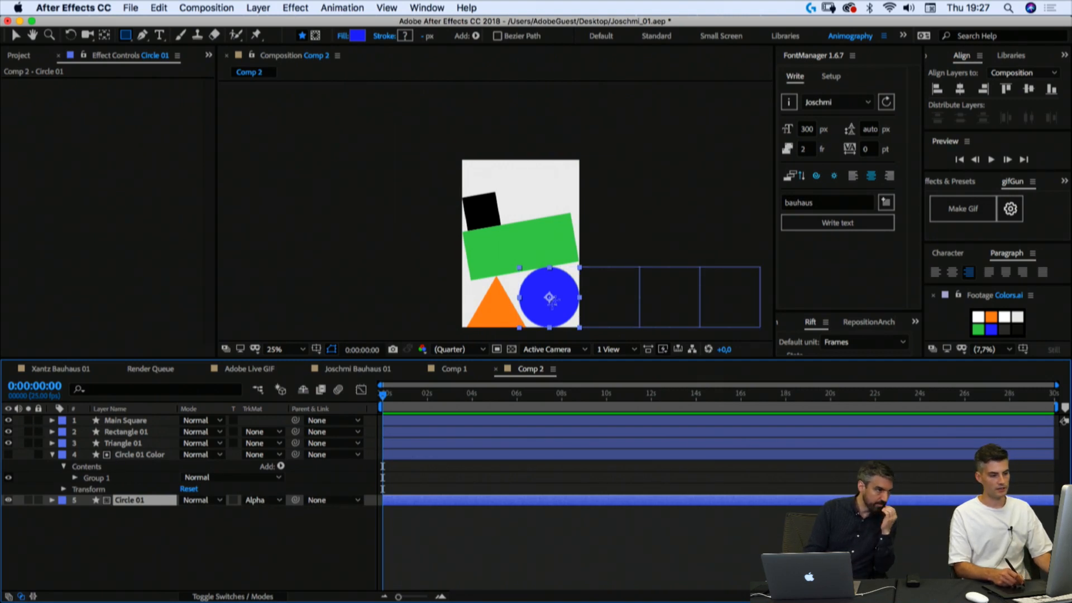
{"action": "left_click", "coordinate": [134, 520]}
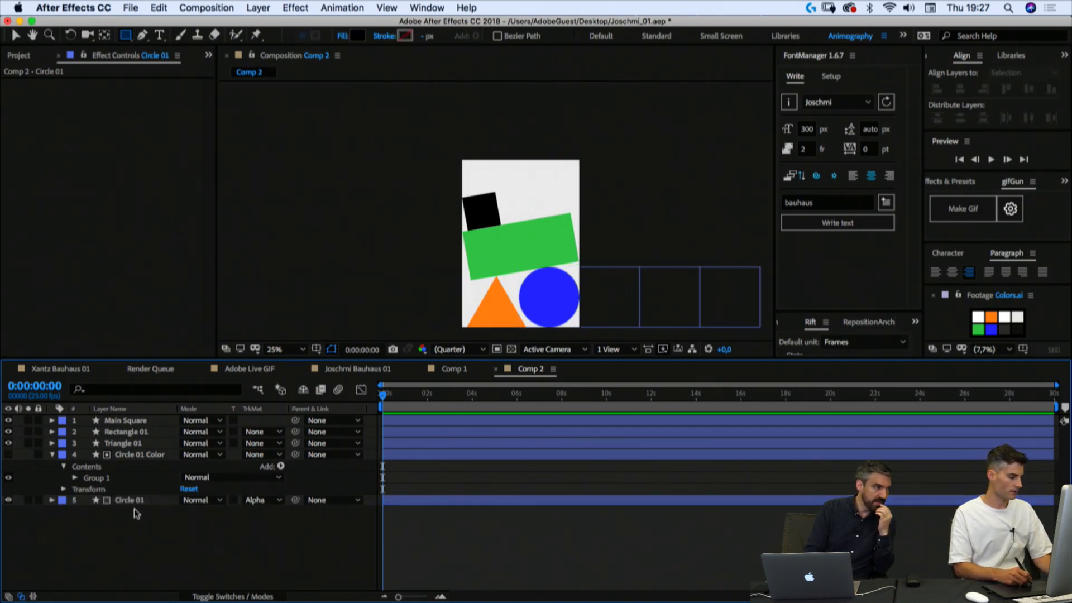
{"action": "left_click", "coordinate": [133, 502]}
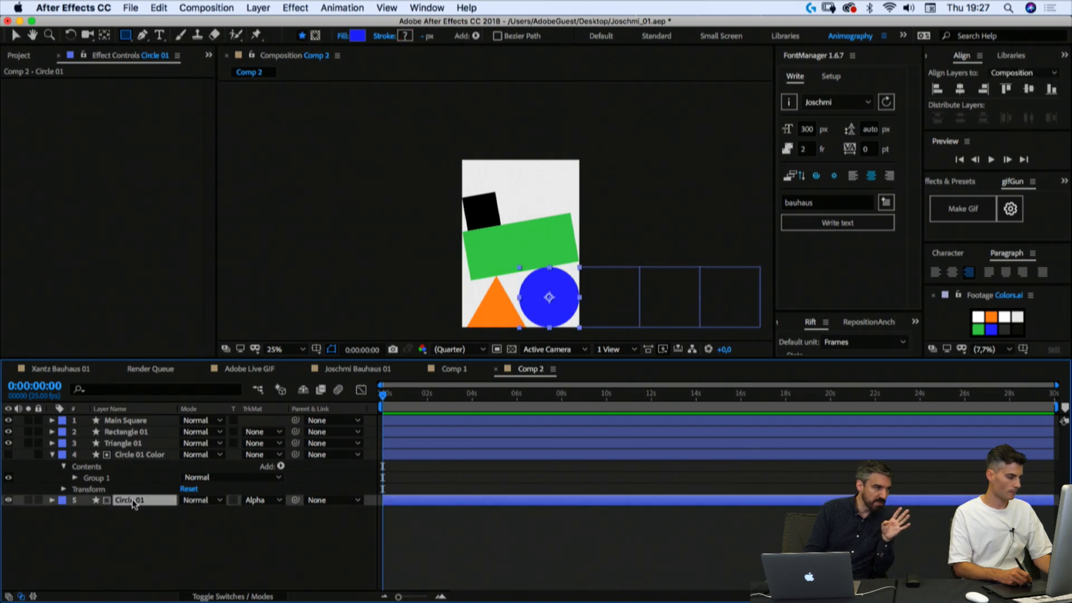
{"action": "left_click", "coordinate": [258, 499]}
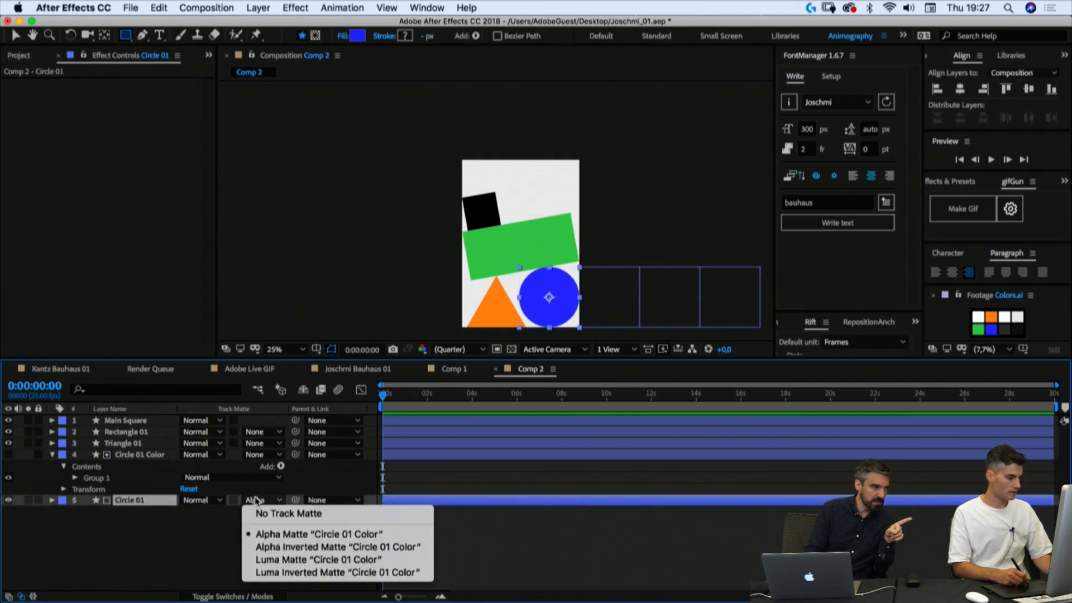
{"action": "left_click", "coordinate": [274, 515]}
Step: Move Circle 01 above Circle 01 Color and set Circle 01 Color's track matte to Alpha Matte "Circle 01"
{"action": "left_click_drag", "start_coordinate": [124, 502], "coordinate": [127, 453]}
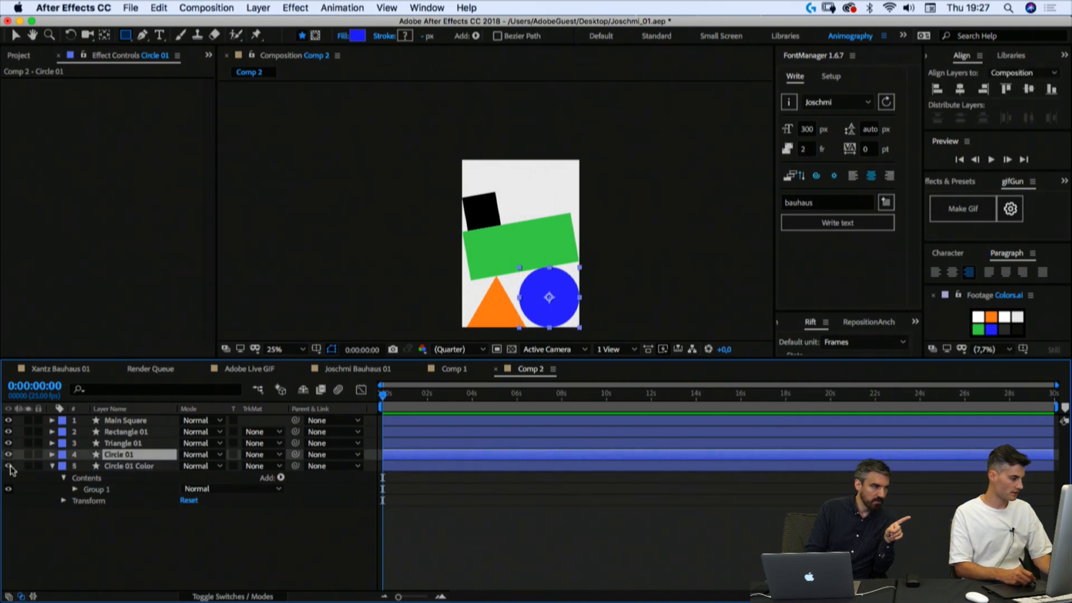
{"action": "left_click", "coordinate": [262, 466]}
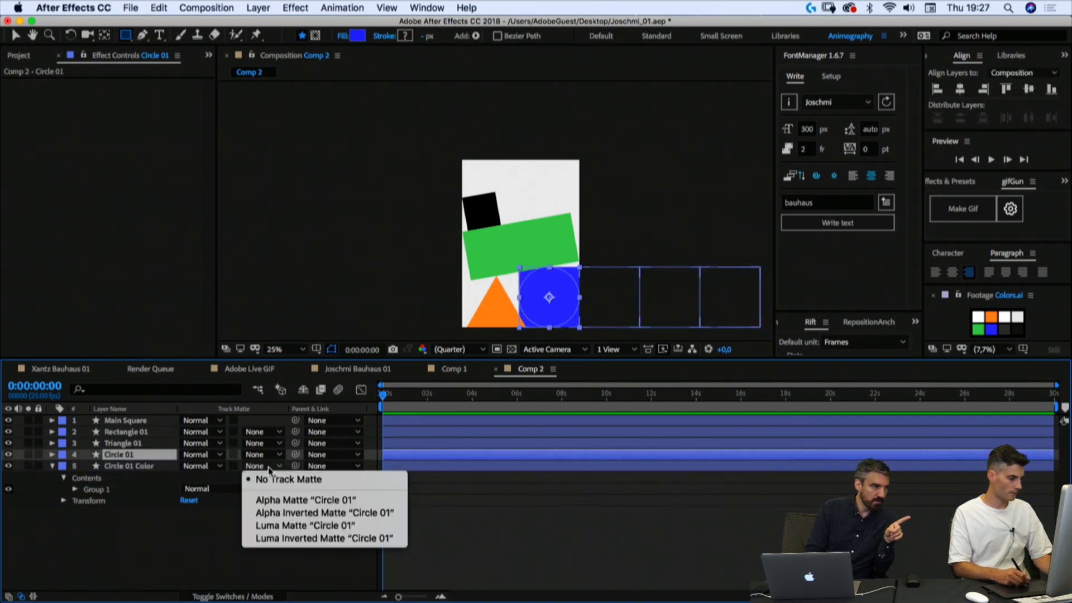
{"action": "left_click", "coordinate": [288, 501]}
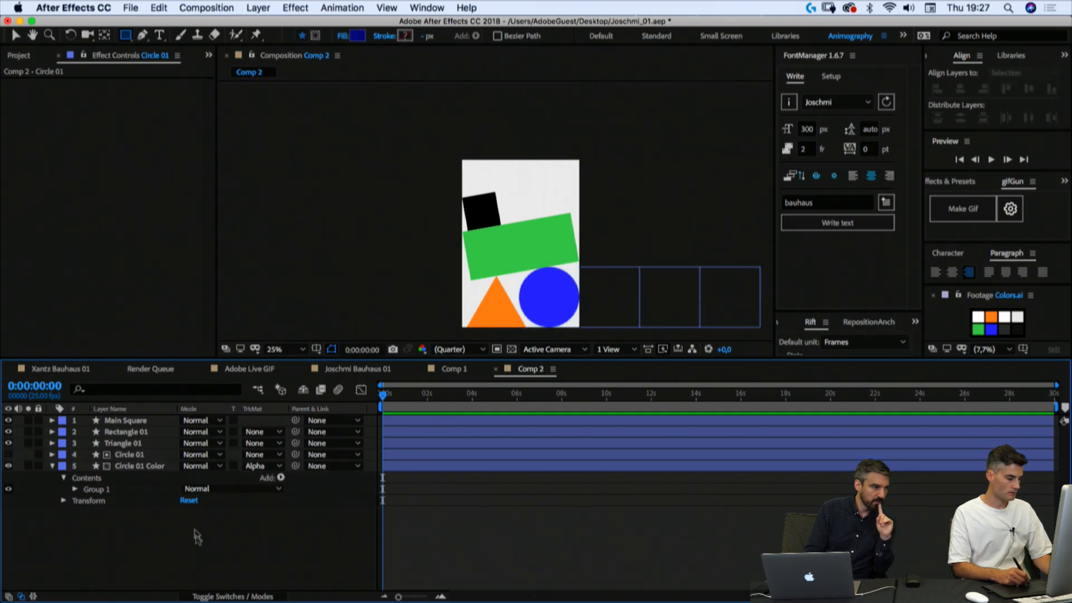
Step: Enable Position keyframing for Group 1 of Circle 01 Color at 0:00:00:00
{"action": "left_click", "coordinate": [162, 466]}
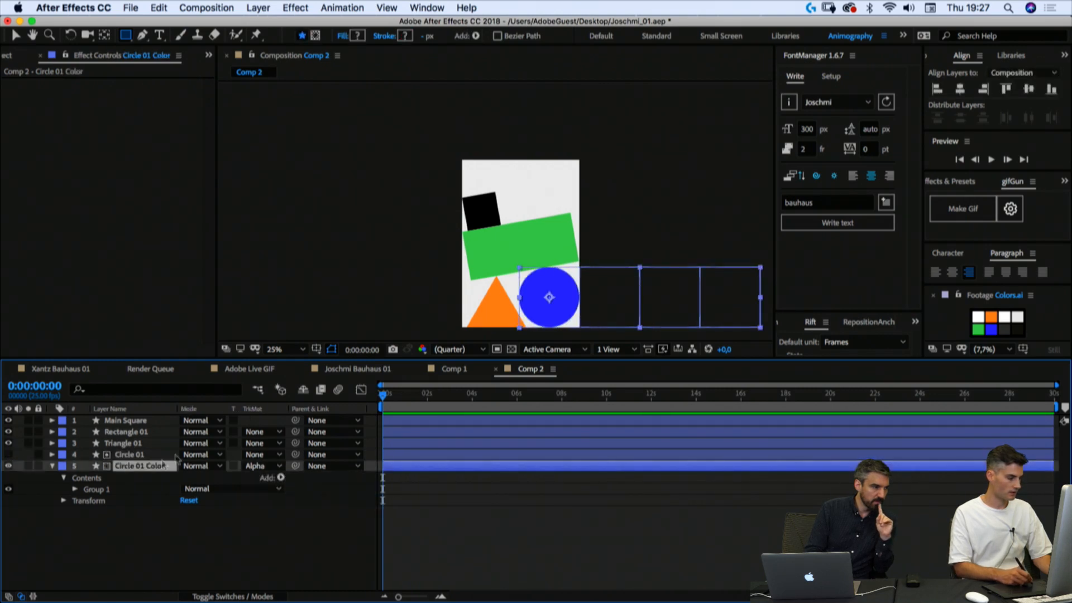
{"action": "left_click", "coordinate": [76, 489]}
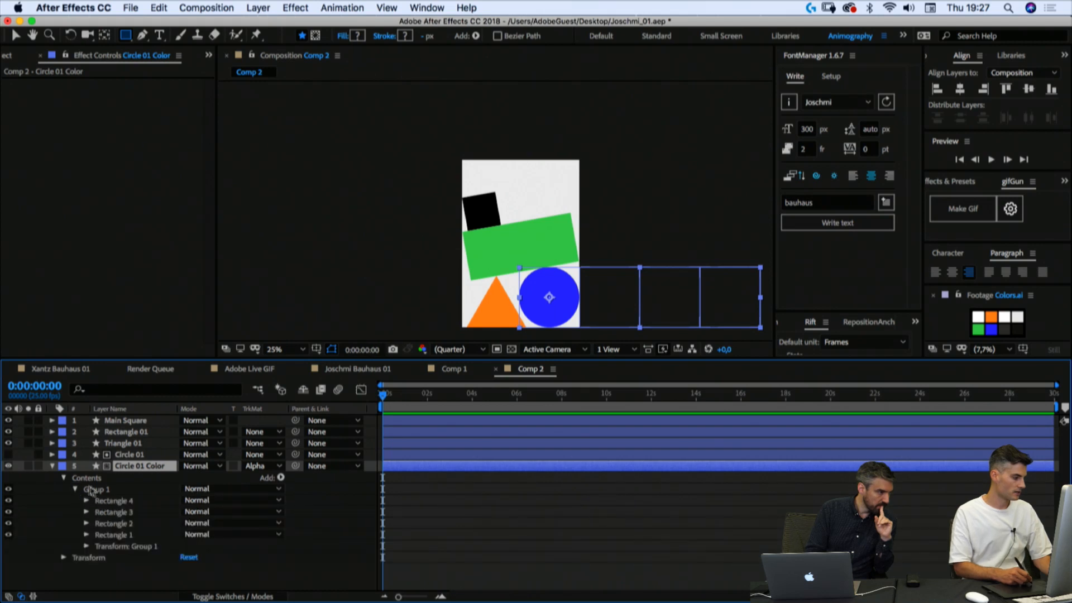
{"action": "left_click", "coordinate": [87, 547]}
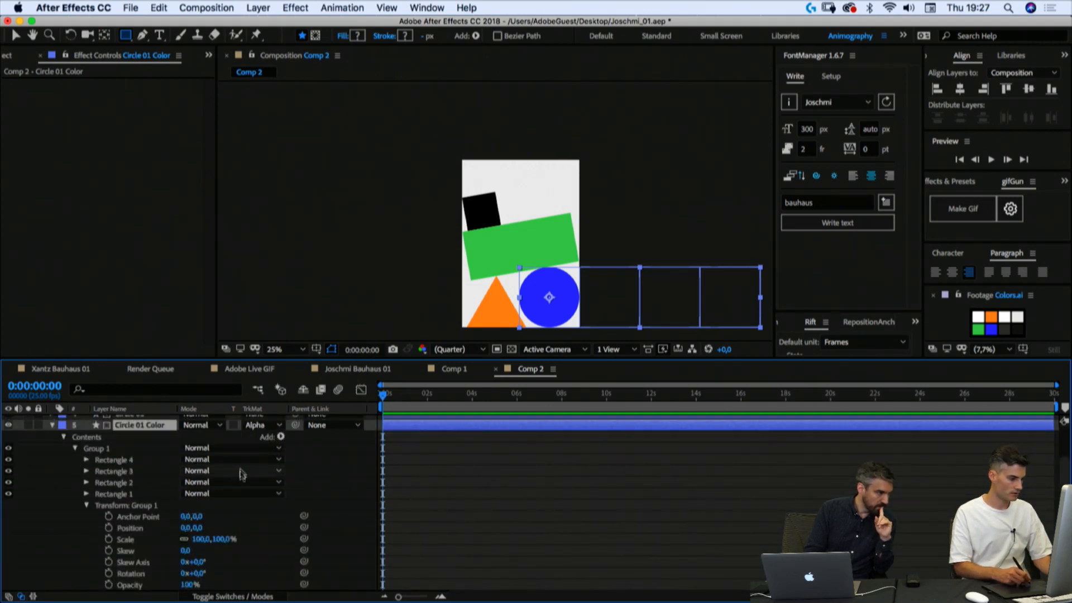
{"action": "left_click", "coordinate": [109, 529]}
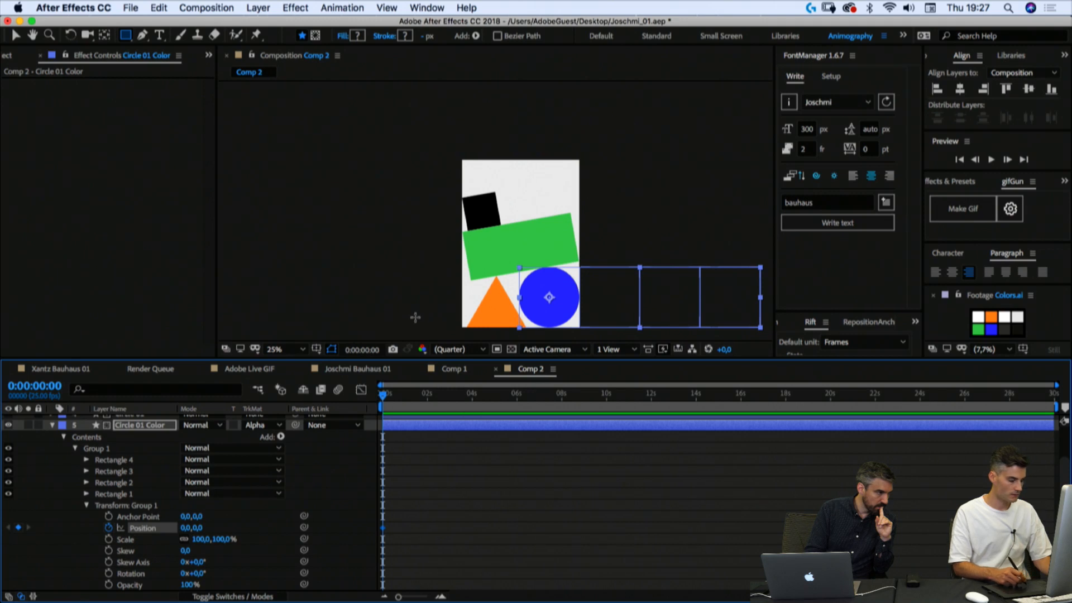
Step: Keyframe Group 1's horizontal position at -360 at 0:00:00:20, after trying 360
{"action": "key", "text": "shift+Page_Down"}
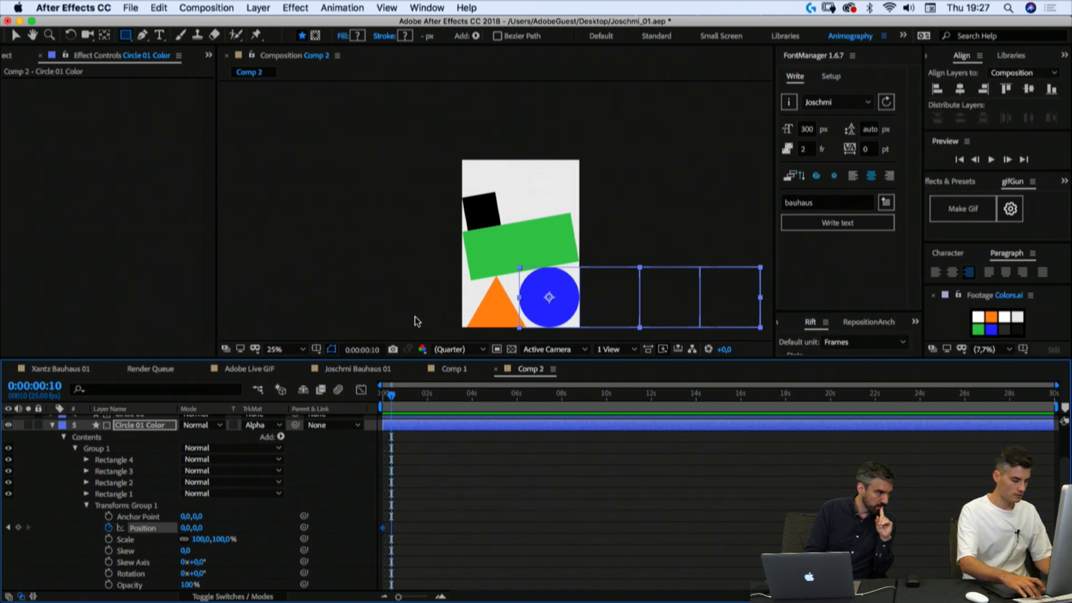
{"action": "key", "text": "shift+Page_Down"}
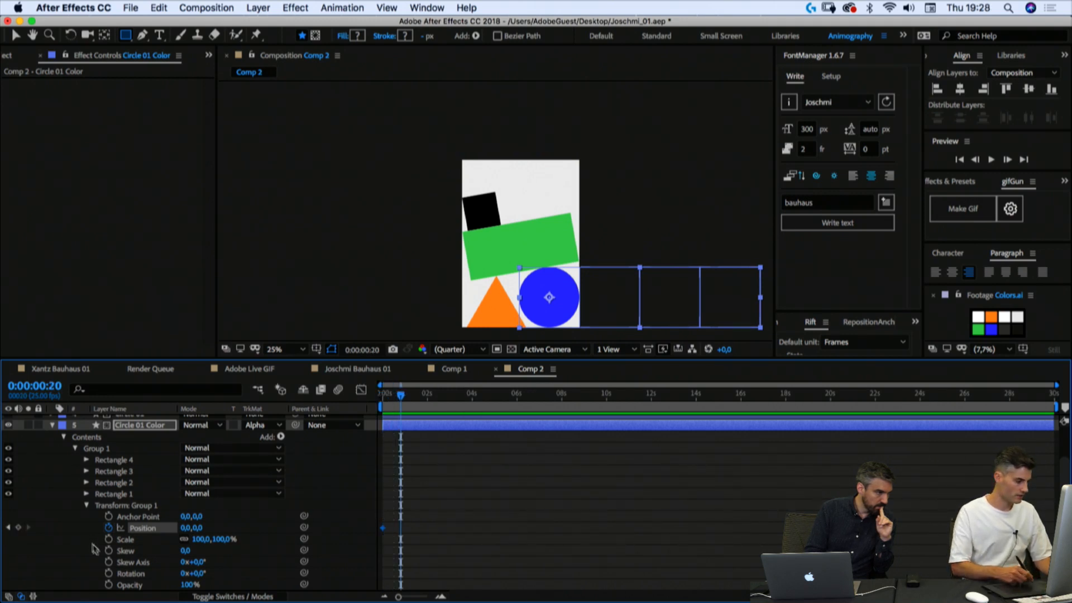
{"action": "left_click", "coordinate": [186, 528]}
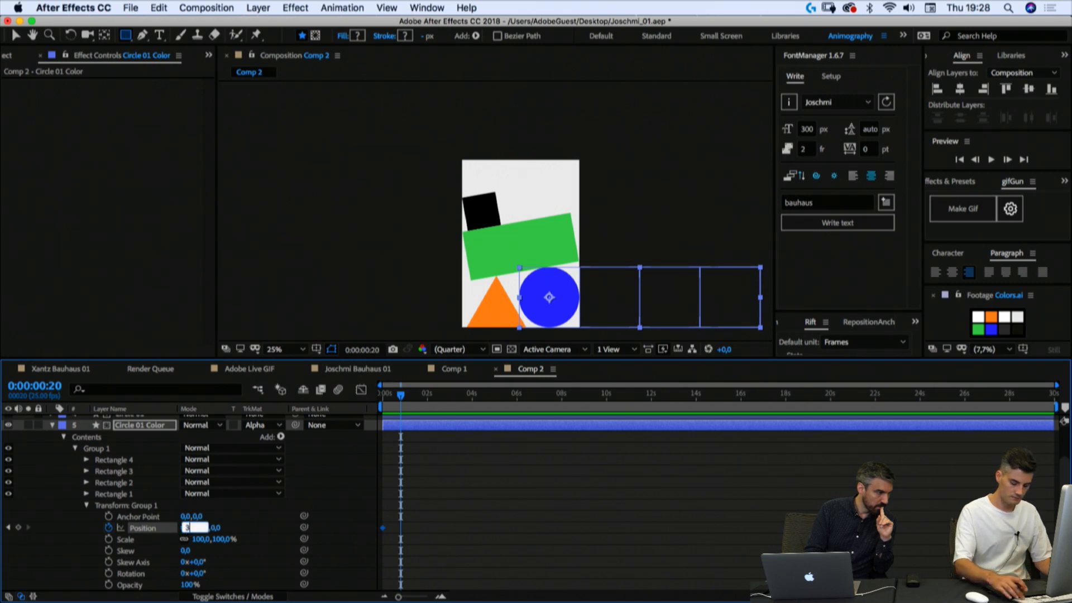
{"action": "key", "text": "Return"}
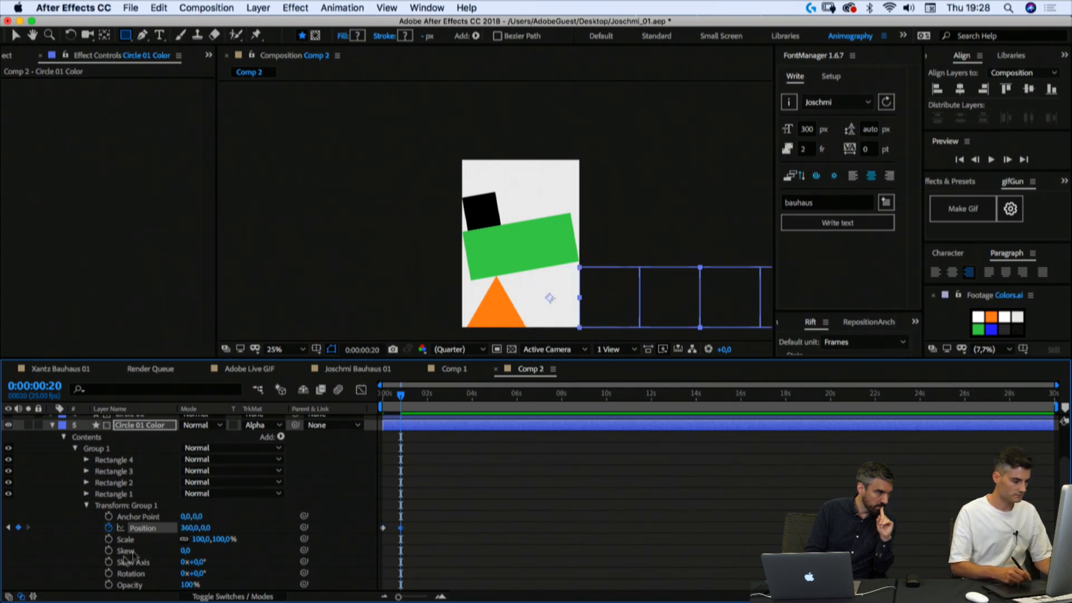
{"action": "left_click", "coordinate": [193, 528]}
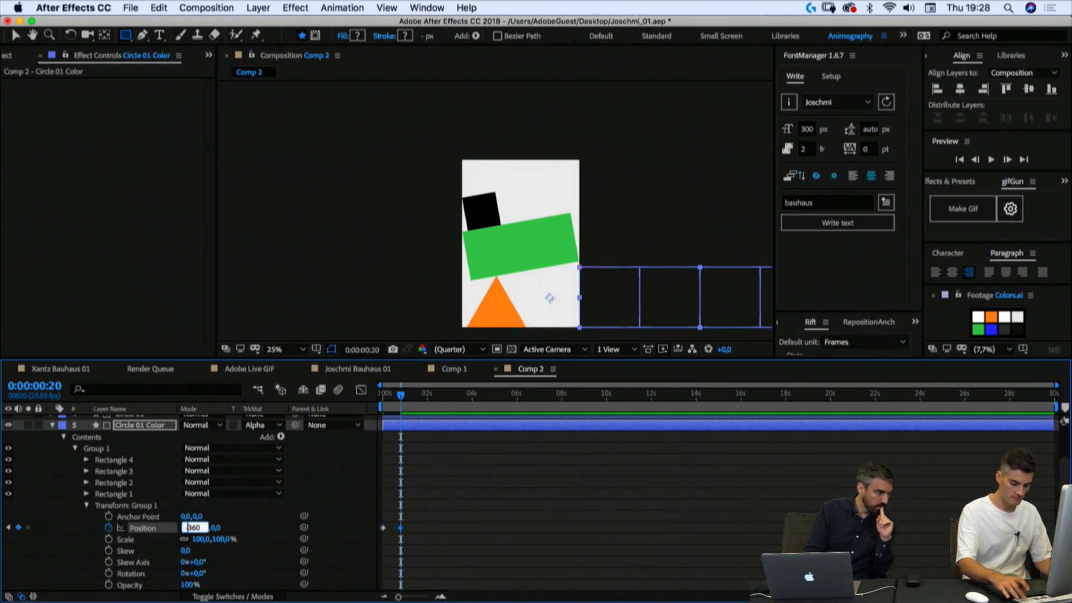
{"action": "type", "text": "-"}
{"action": "key", "text": "Return"}
Step: Add a hold Position keyframe for Group 1 at 0:00:02:10, keeping the horizontal value of -360
{"action": "mouse_move", "coordinate": [402, 397]}
{"action": "left_mouse_down"}
{"action": "mouse_move", "coordinate": [382, 399]}
{"action": "mouse_move", "coordinate": [420, 398]}
{"action": "left_mouse_up"}
{"action": "key", "text": "space"}
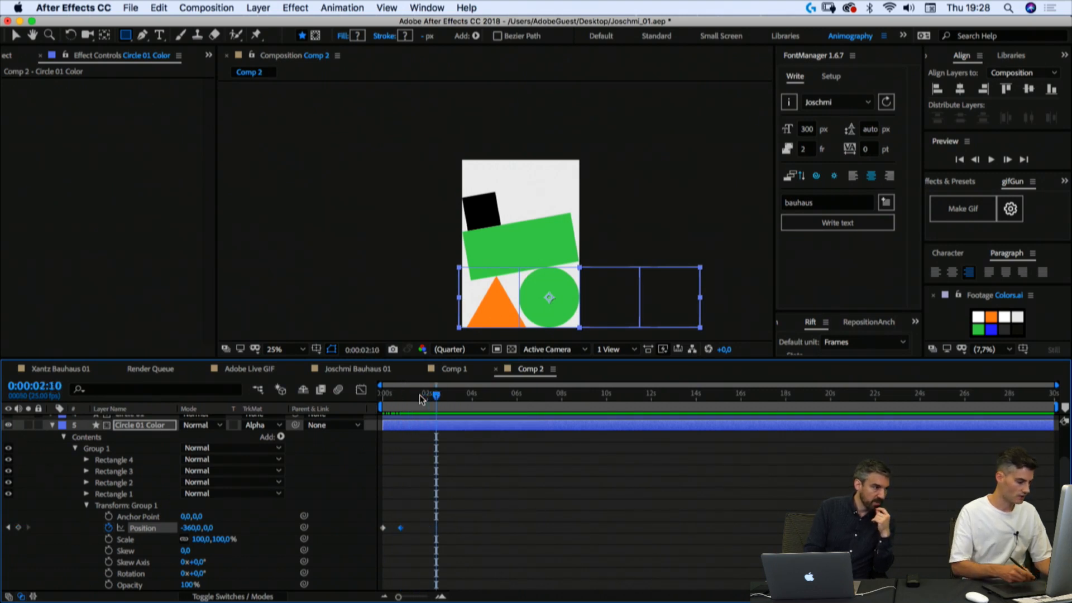
{"action": "left_click", "coordinate": [19, 527]}
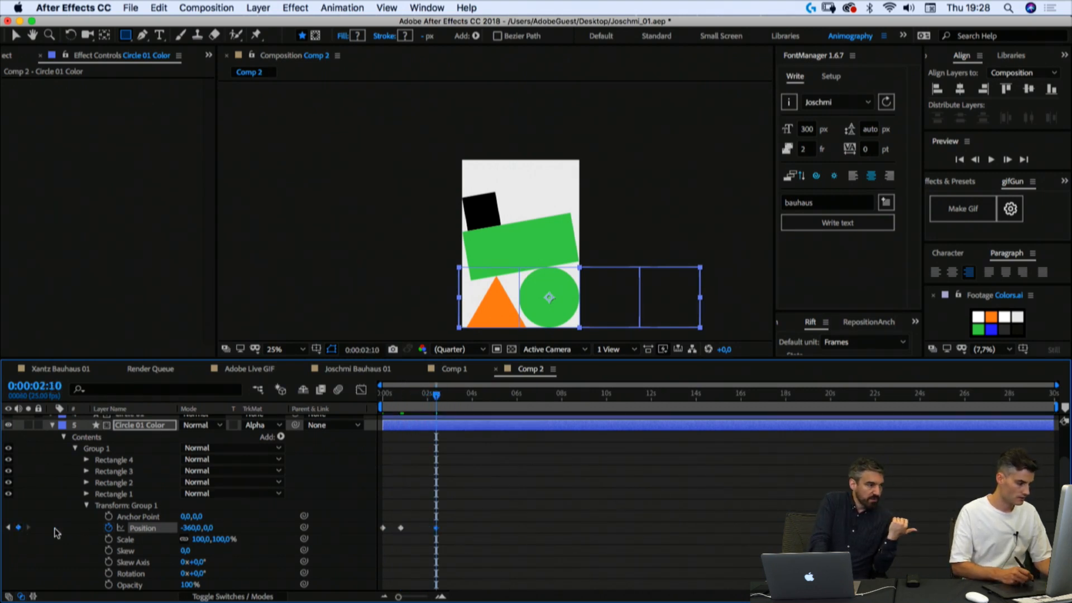
Step: Keyframe Group 1's horizontal position at -720 at 0:00:03:05
{"action": "key", "text": "space"}
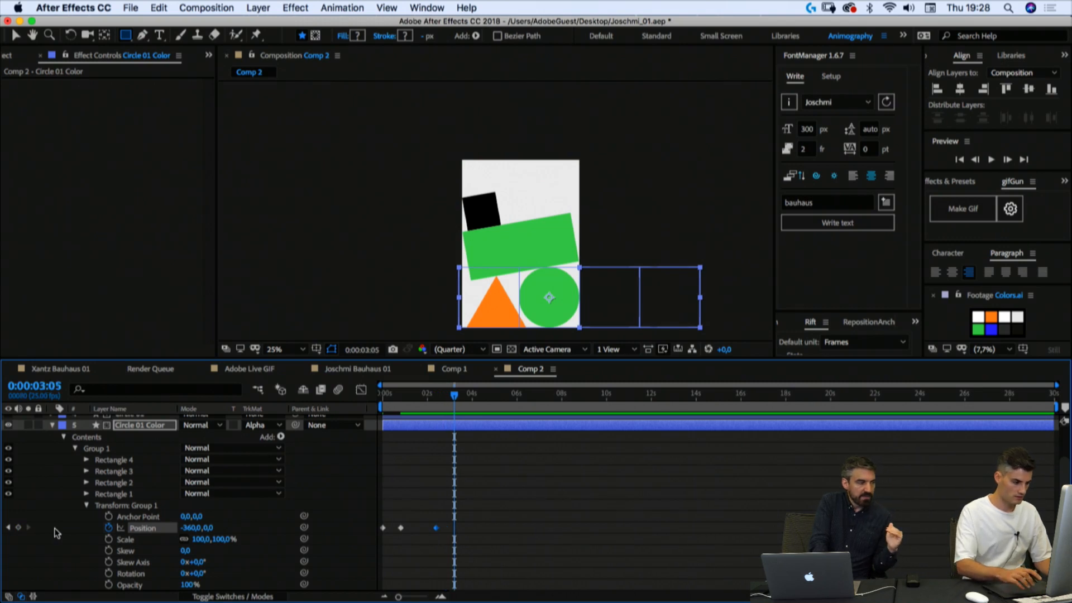
{"action": "left_click", "coordinate": [192, 528]}
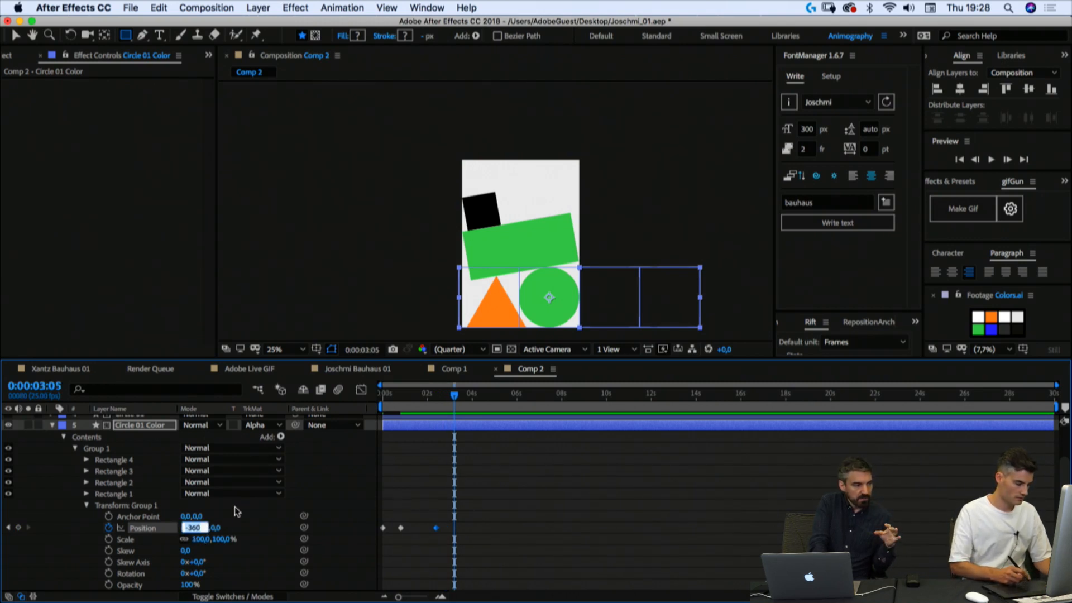
{"action": "key", "text": "Right"}
{"action": "type", "text": "-"}
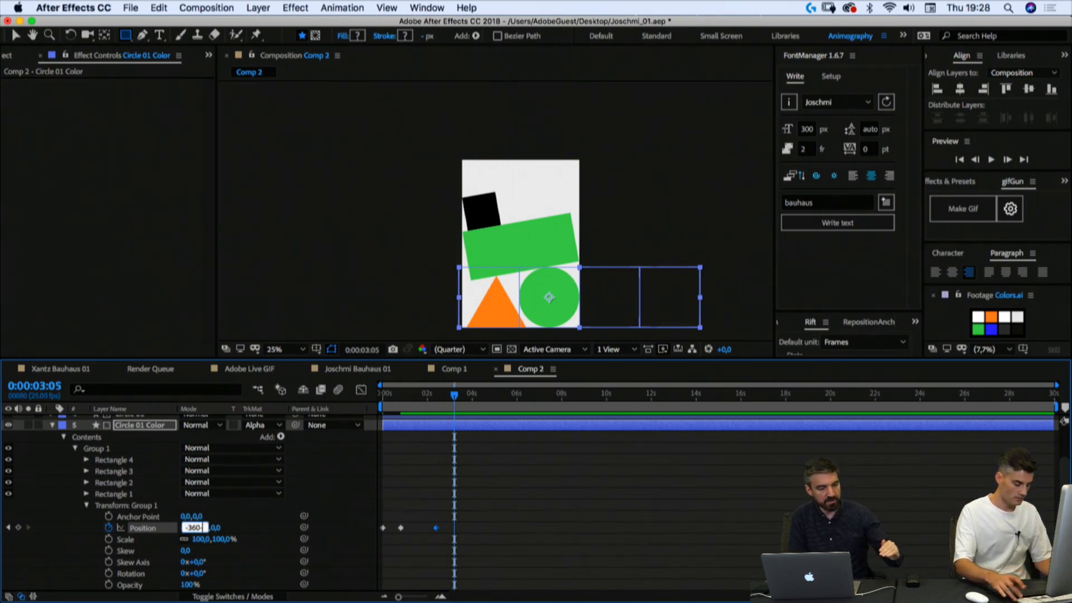
{"action": "type", "text": "360"}
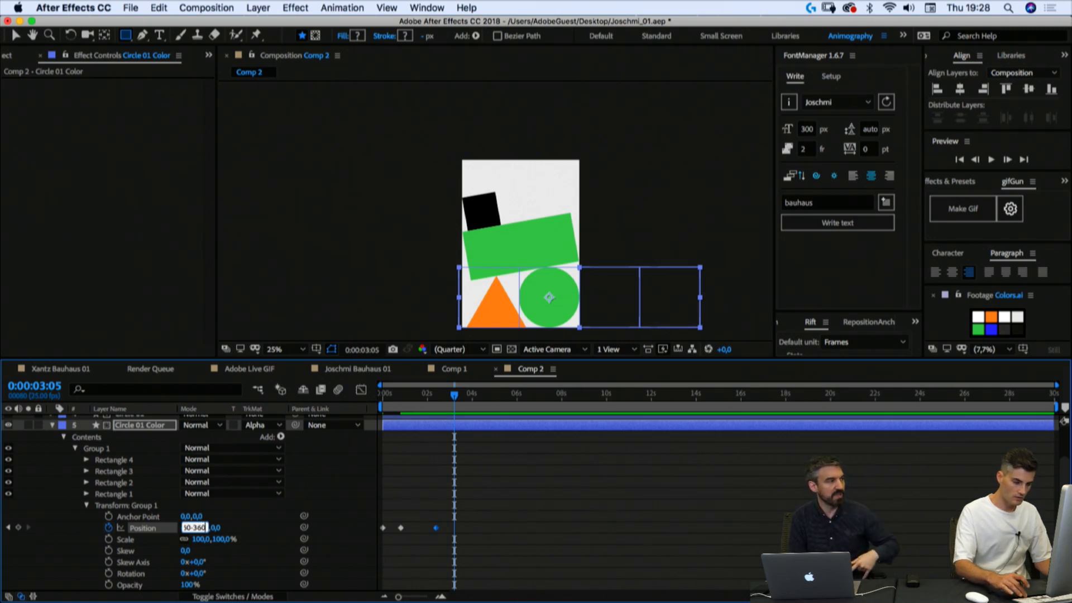
{"action": "key", "text": "Return"}
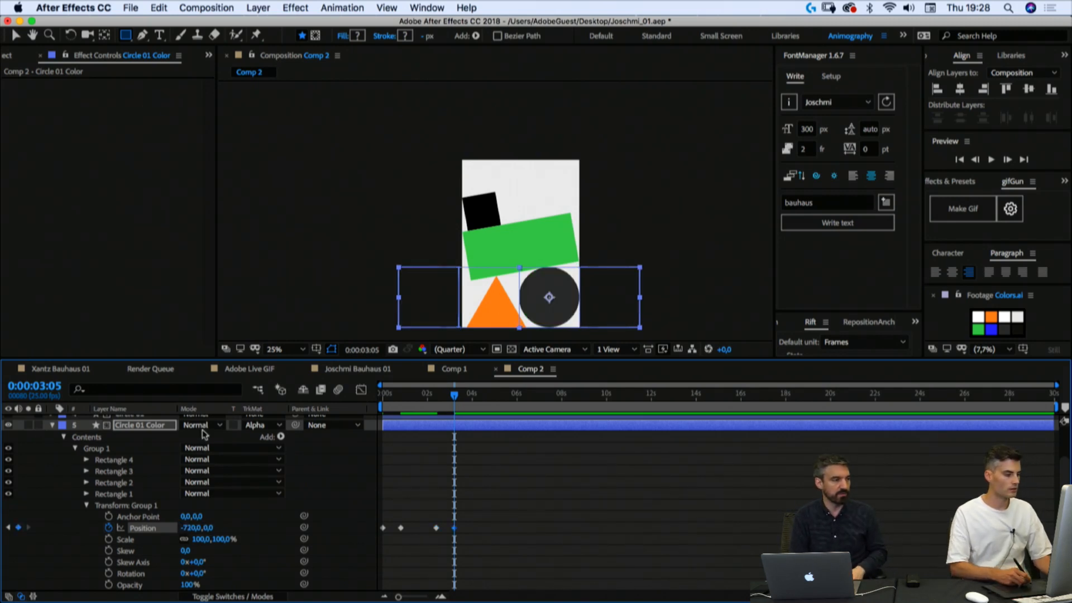
{"action": "left_click", "coordinate": [216, 428]}
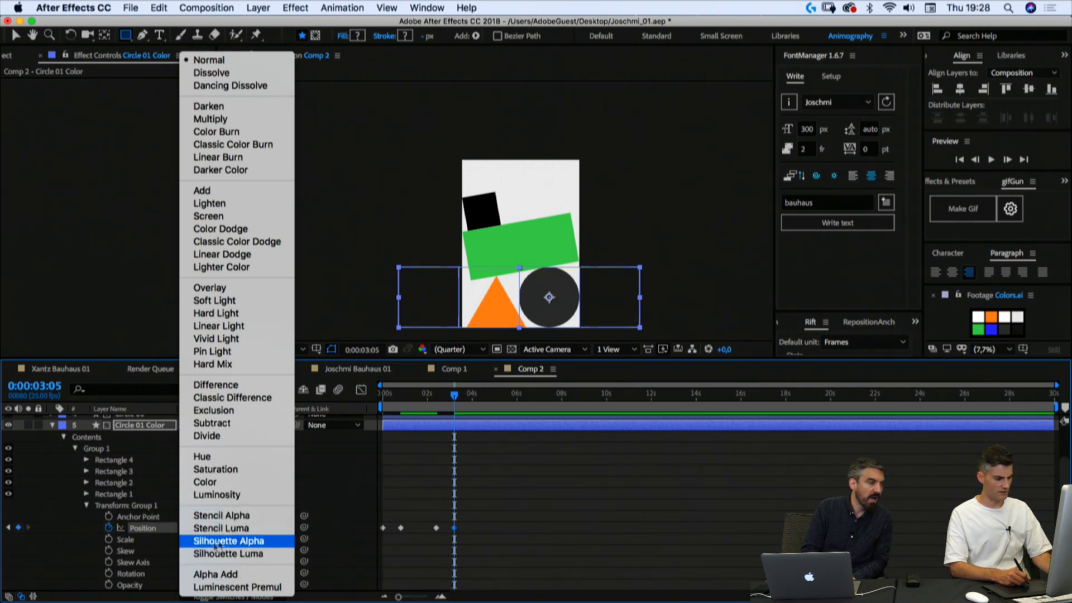
{"action": "left_click", "coordinate": [49, 559]}
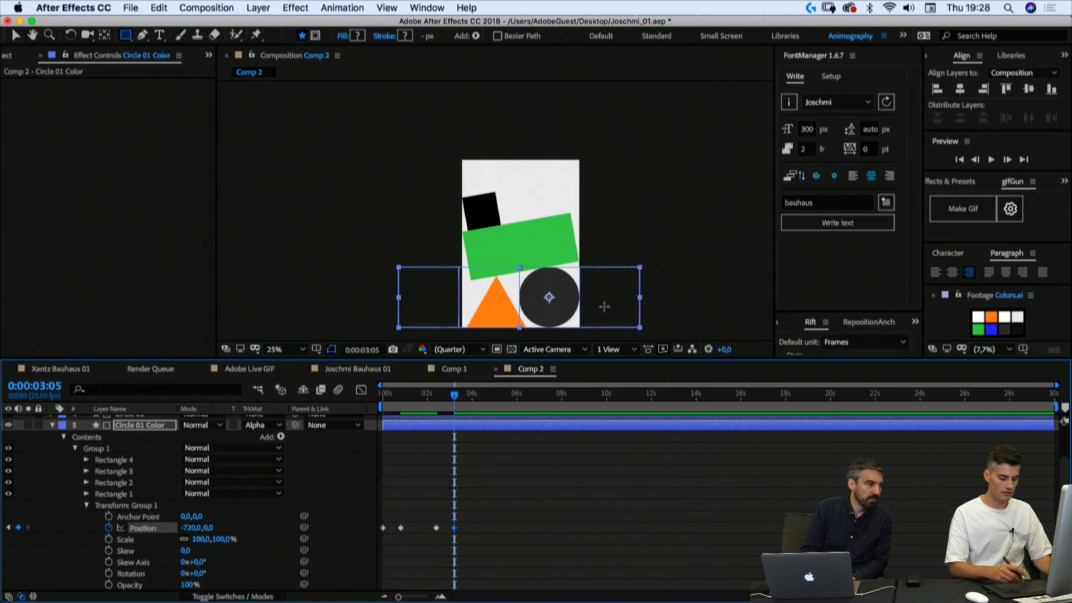
Step: Add a hold Position keyframe for Group 1 at 0:00:04:20, keeping the horizontal value of -720
{"action": "key", "text": "space"}
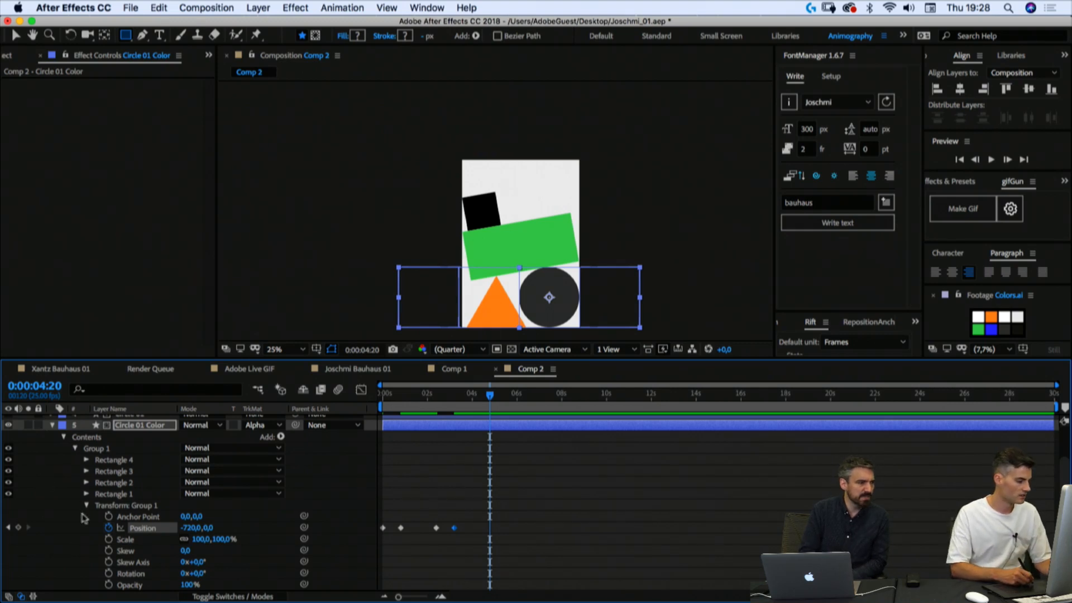
{"action": "left_click", "coordinate": [77, 542]}
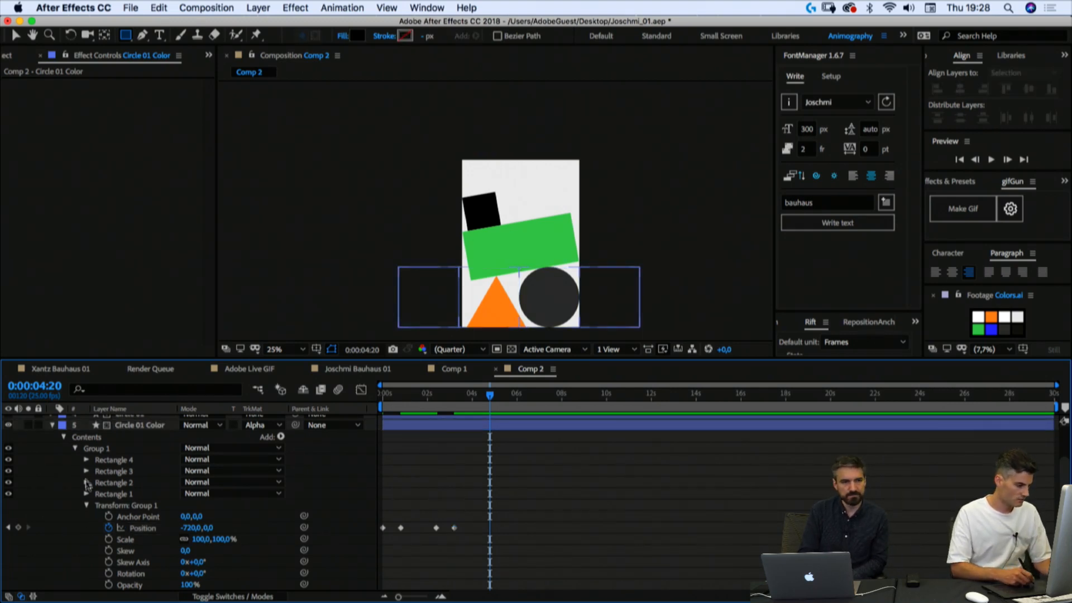
{"action": "left_click", "coordinate": [18, 527]}
Step: Keyframe Group 1's horizontal position at -1080 at 0:00:05:15
{"action": "key", "text": "space"}
{"action": "key", "text": "space"}
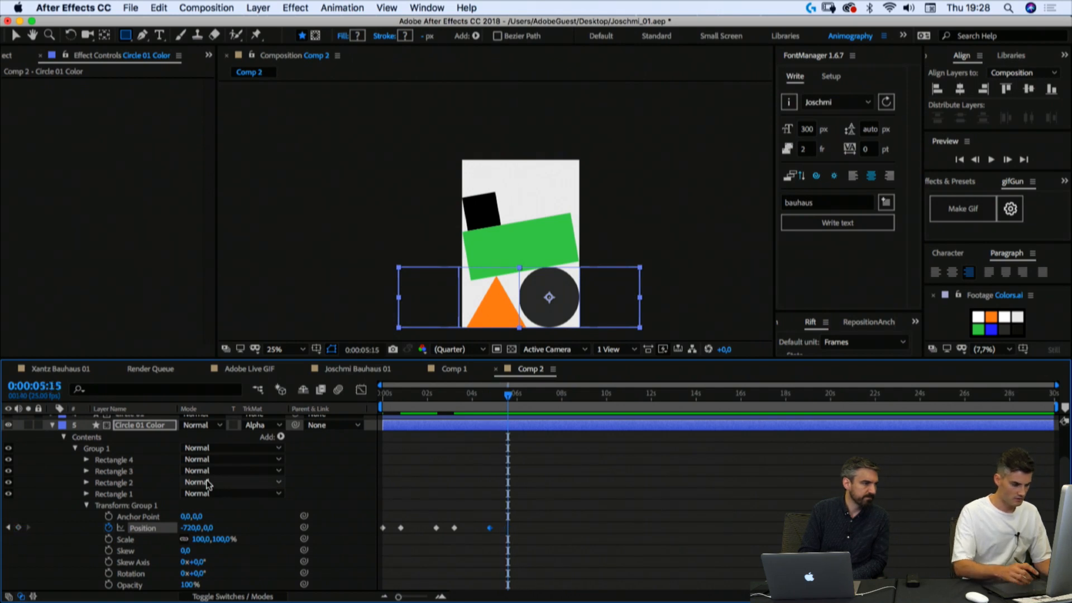
{"action": "left_click", "coordinate": [187, 528]}
{"action": "type", "text": "-360"}
{"action": "key", "text": "Return"}
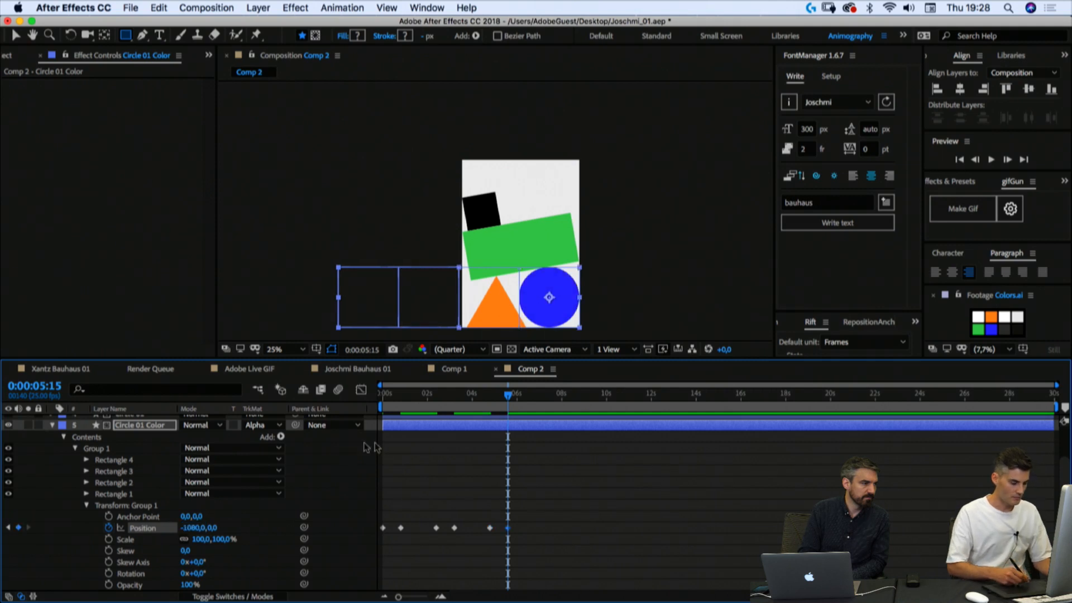
{"action": "left_click", "coordinate": [511, 494]}
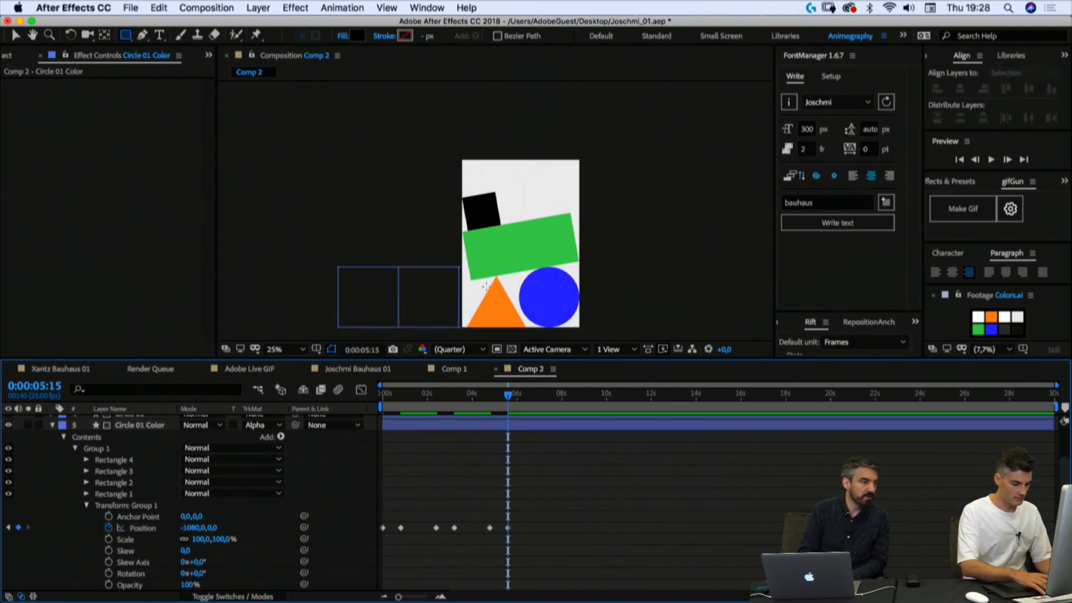
Step: Preview the colour changes with the work area ending at 0:00:05:15, and extend its end to 0:00:07:05
{"action": "key", "text": "n"}
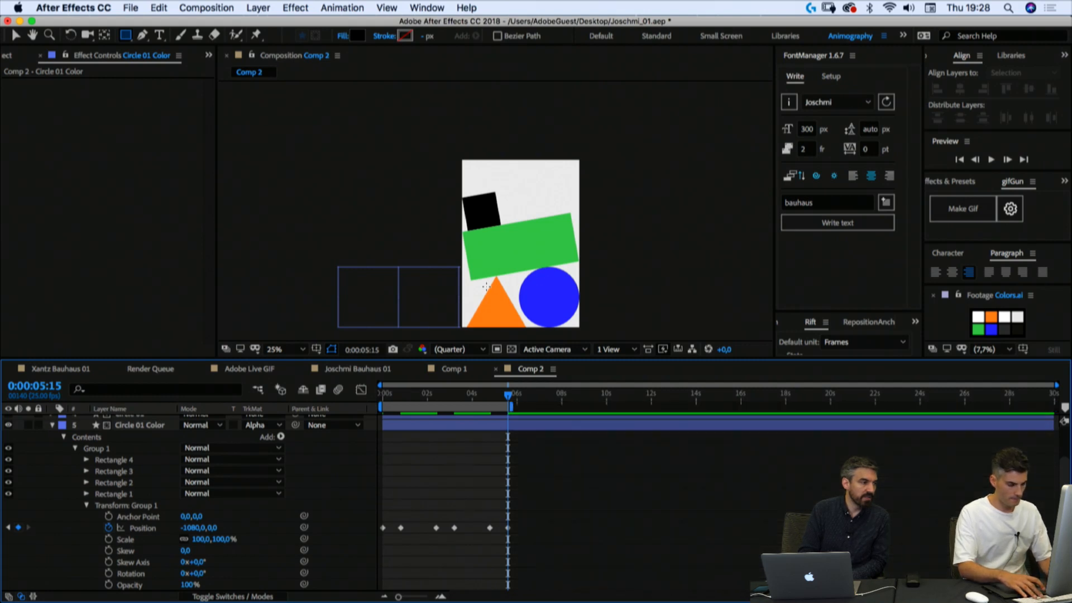
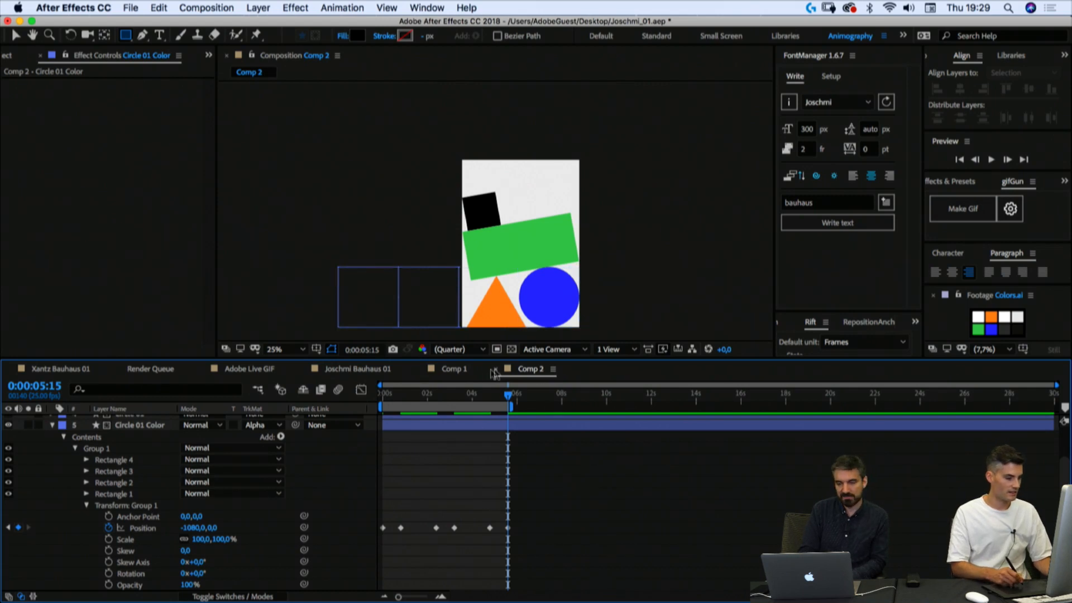
{"action": "left_click", "coordinate": [991, 160]}
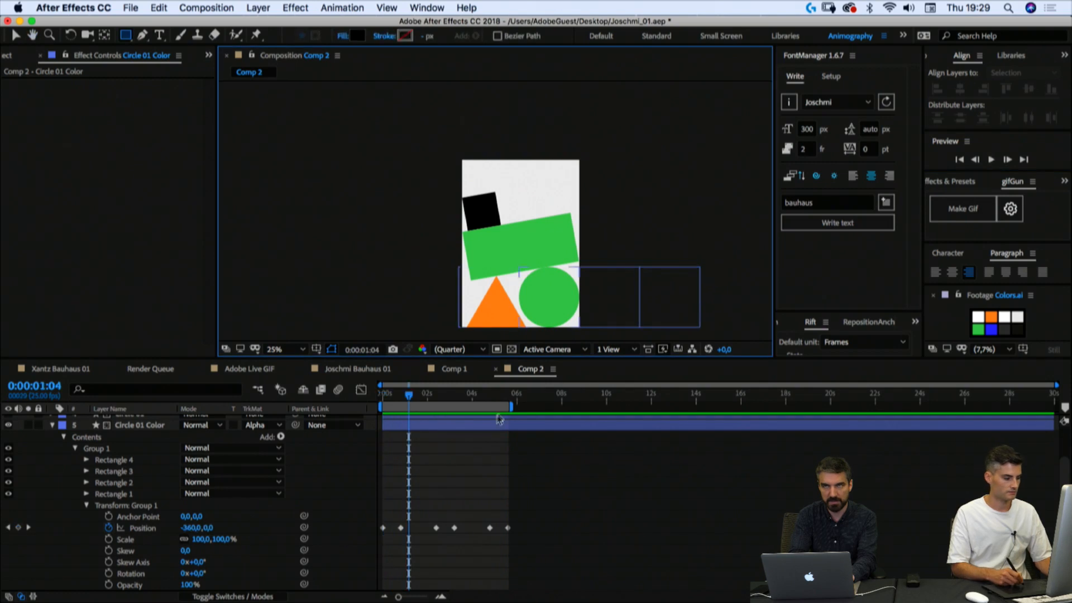
{"action": "left_click", "coordinate": [508, 394]}
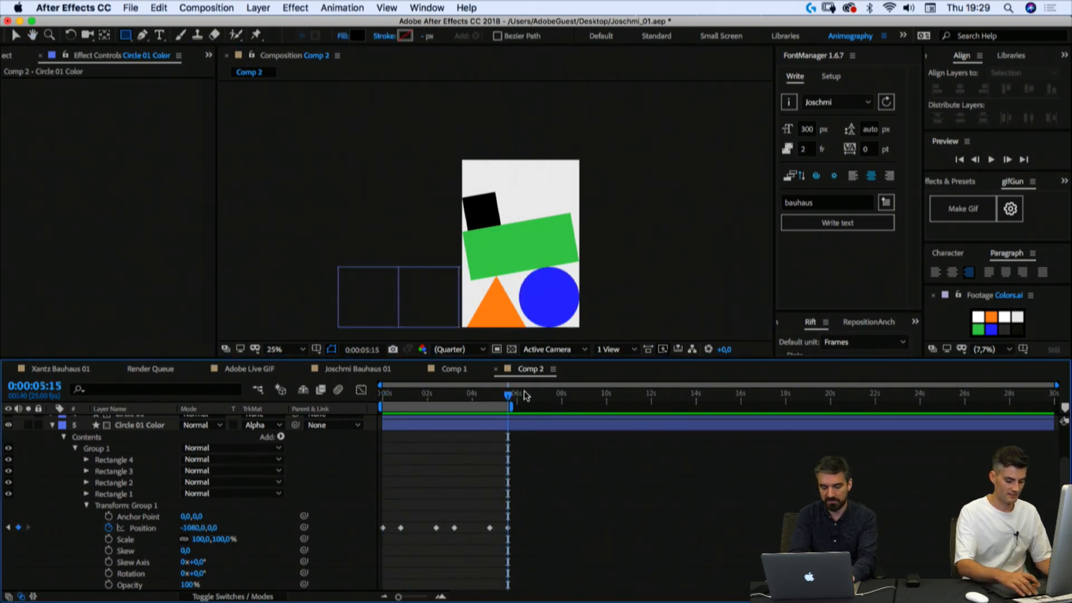
{"action": "key", "text": "space"}
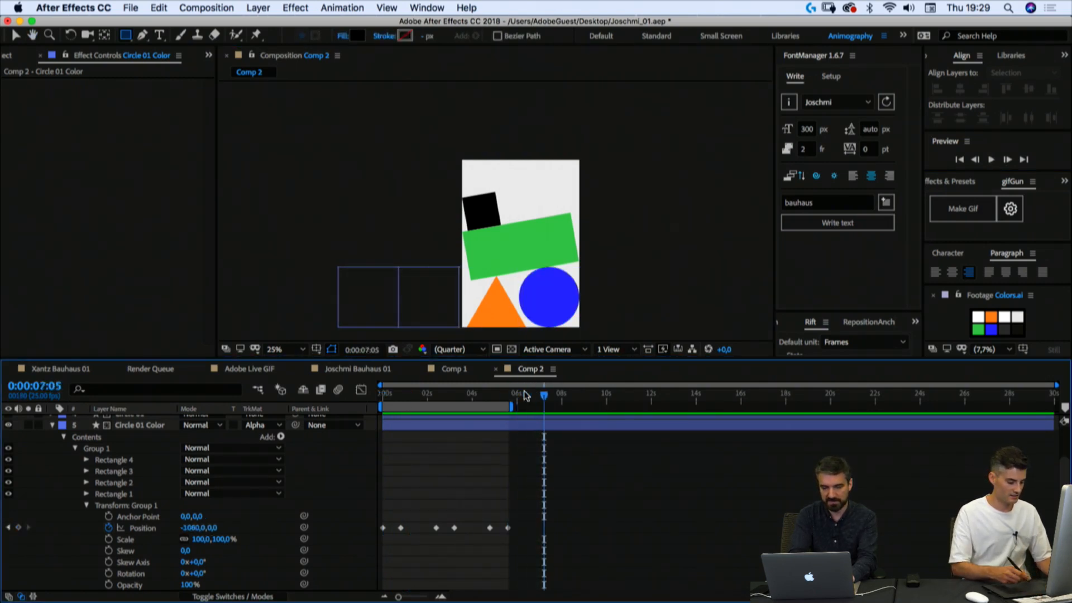
{"action": "key", "text": "n"}
Step: Enlarge the Keysmith panel and ease all of Group 1's Position keyframes using its state 2, speed 0 and influence 50
{"action": "left_click_drag", "start_coordinate": [522, 526], "coordinate": [381, 542]}
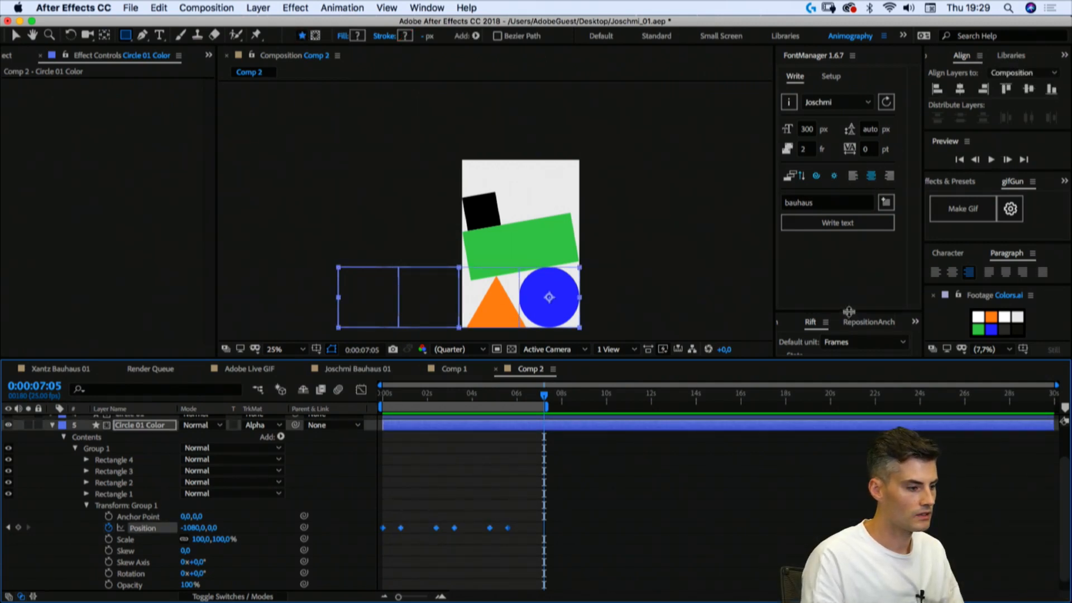
{"action": "left_click_drag", "start_coordinate": [851, 309], "coordinate": [849, 248]}
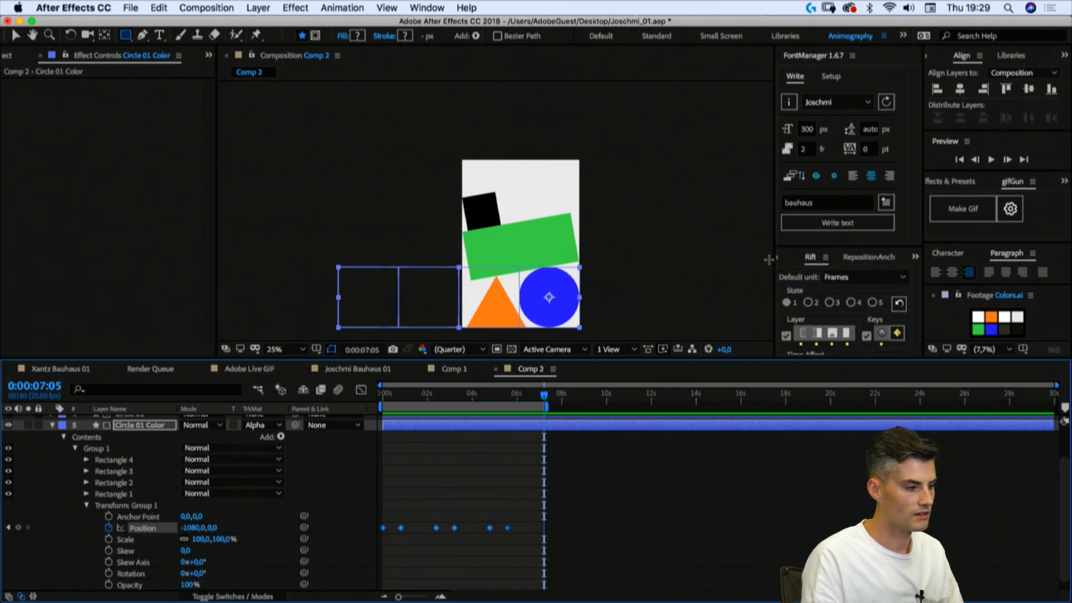
{"action": "left_click", "coordinate": [781, 258]}
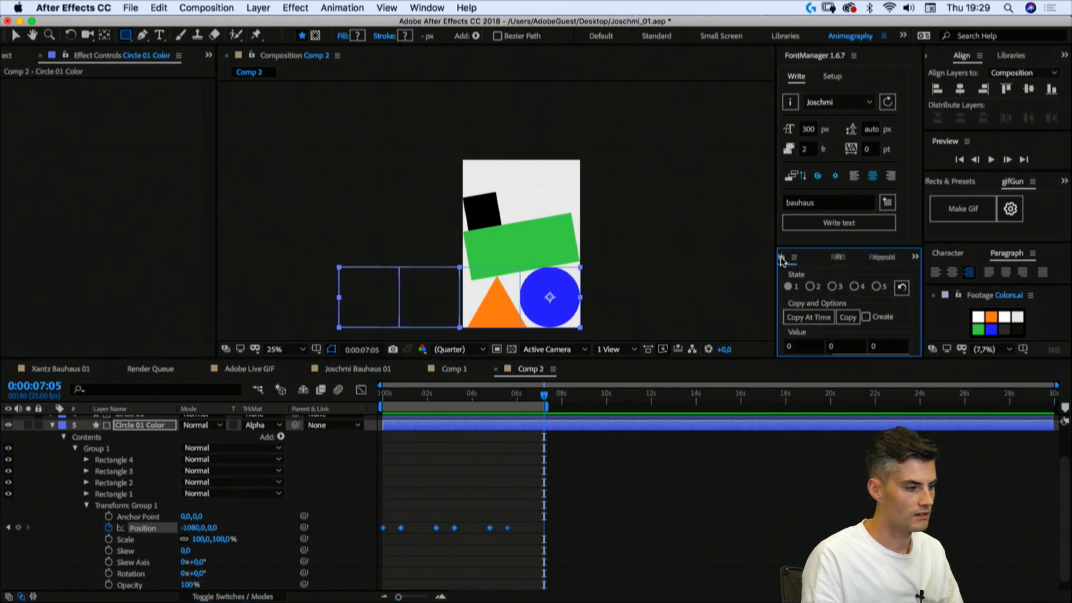
{"action": "left_click_drag", "start_coordinate": [775, 266], "coordinate": [733, 266]}
{"action": "left_click_drag", "start_coordinate": [873, 247], "coordinate": [871, 172]}
{"action": "left_click", "coordinate": [768, 213]}
{"action": "left_click", "coordinate": [859, 325]}
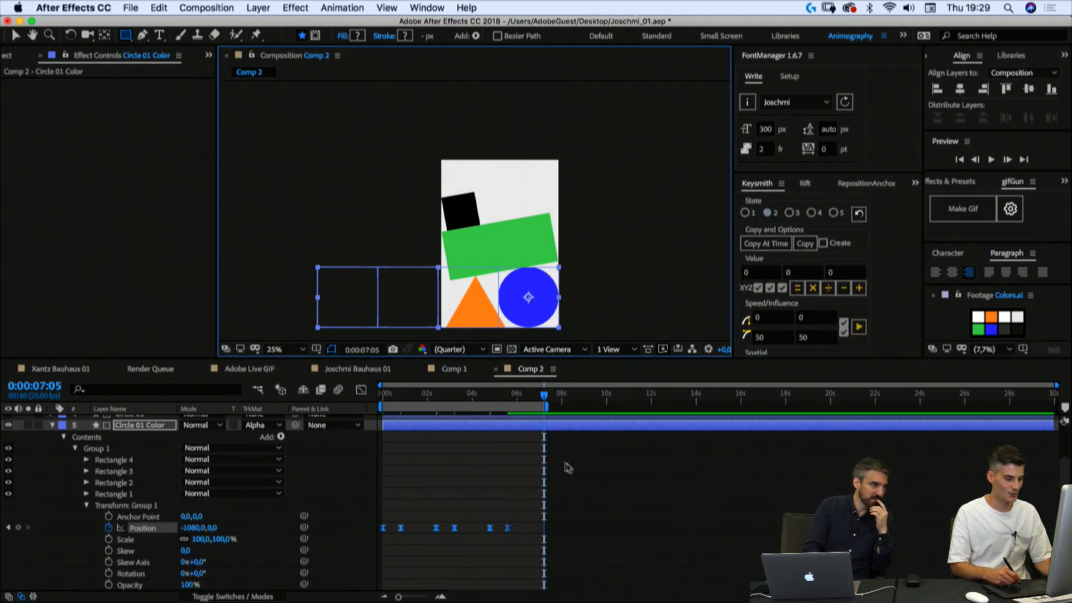
Step: Collapse the Circle 01 Color layer's properties and set its Rotation to -10°
{"action": "left_click", "coordinate": [90, 511]}
{"action": "left_click", "coordinate": [86, 505]}
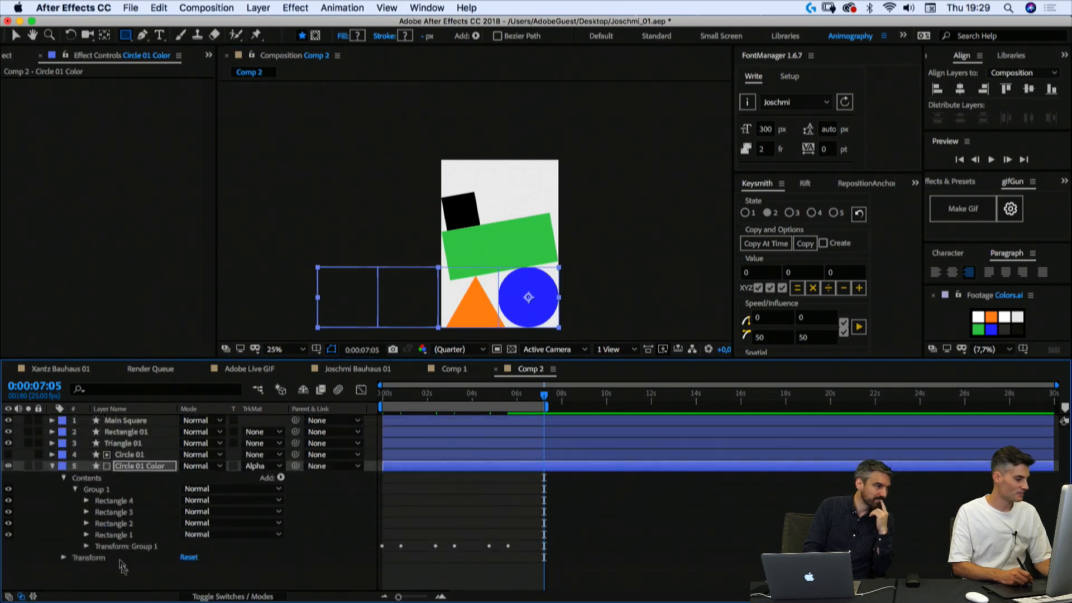
{"action": "left_click", "coordinate": [78, 490]}
{"action": "left_click", "coordinate": [53, 467]}
{"action": "left_click", "coordinate": [128, 467]}
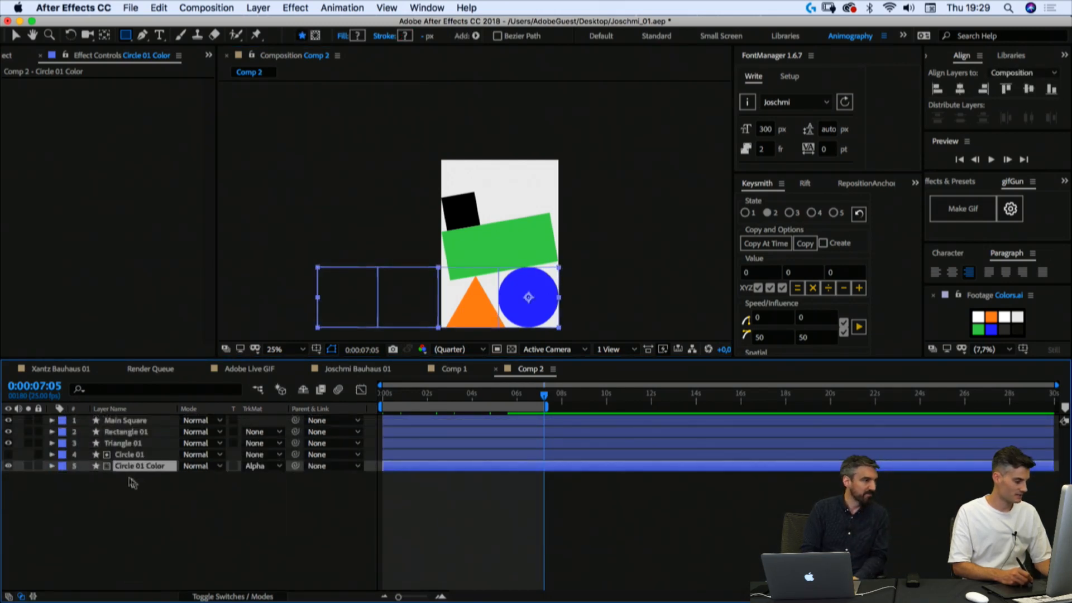
{"action": "key", "text": "r"}
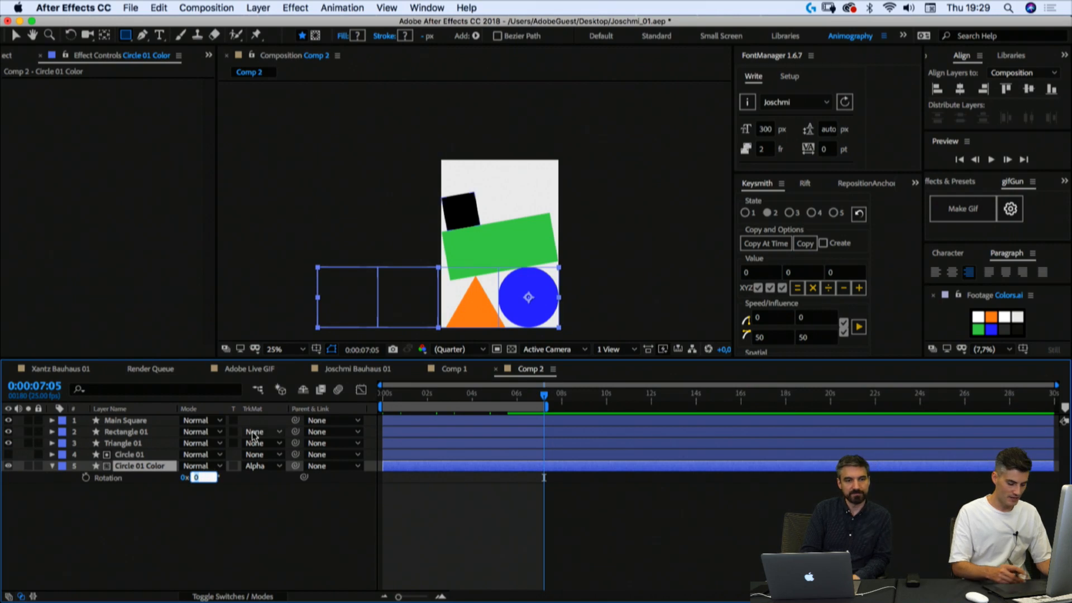
{"action": "type", "text": "-10"}
{"action": "key", "text": "Return"}
{"action": "left_click", "coordinate": [351, 559]}
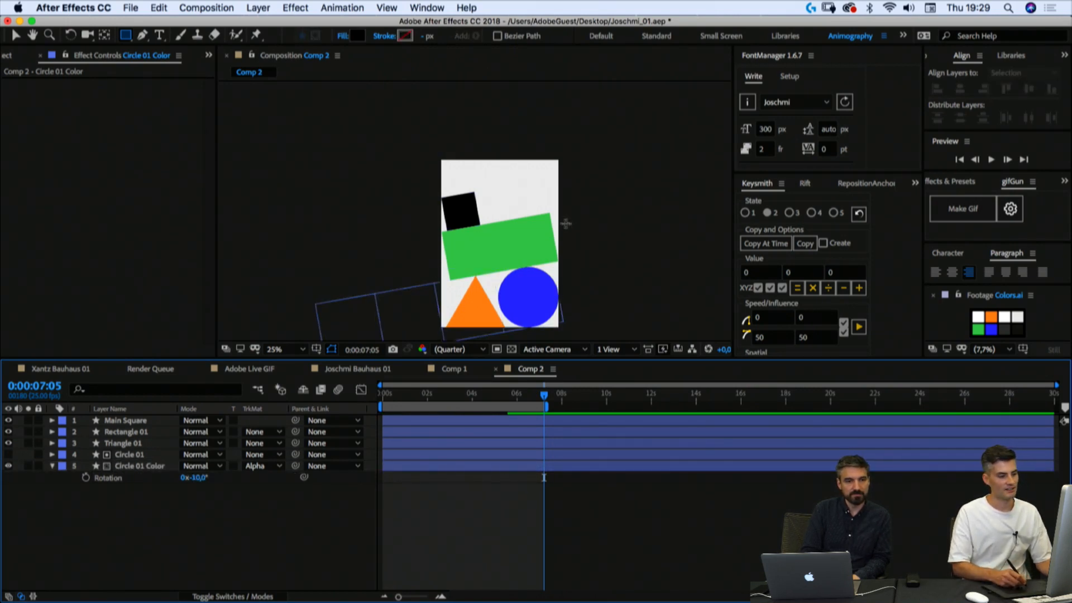
Step: Preview the eased, tilted colour changes in the circle from 0:00:00:00
{"action": "left_click_drag", "start_coordinate": [400, 391], "coordinate": [353, 388]}
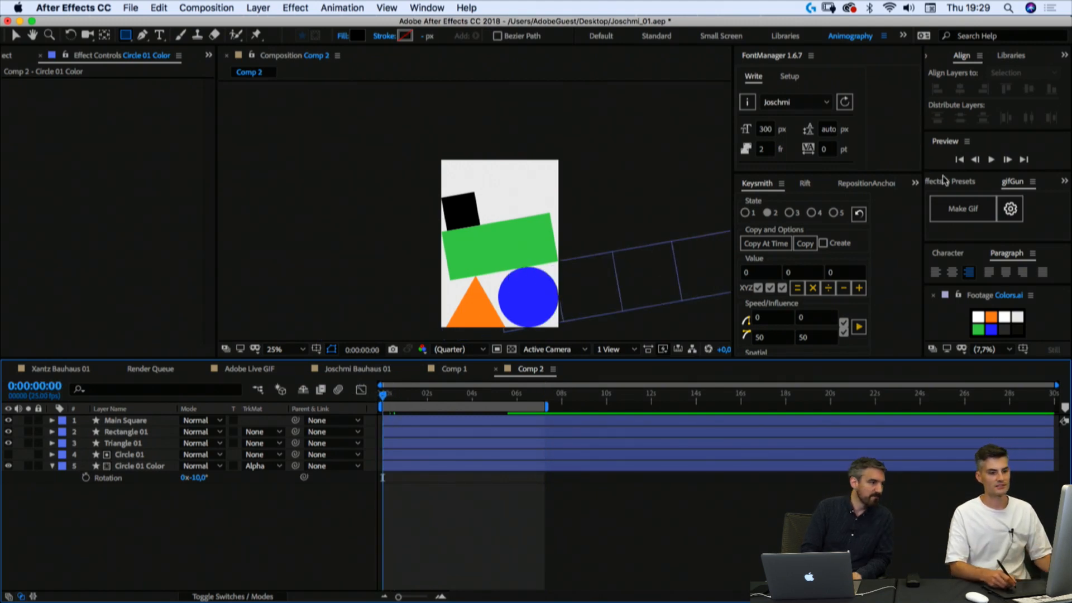
{"action": "left_click", "coordinate": [992, 160]}
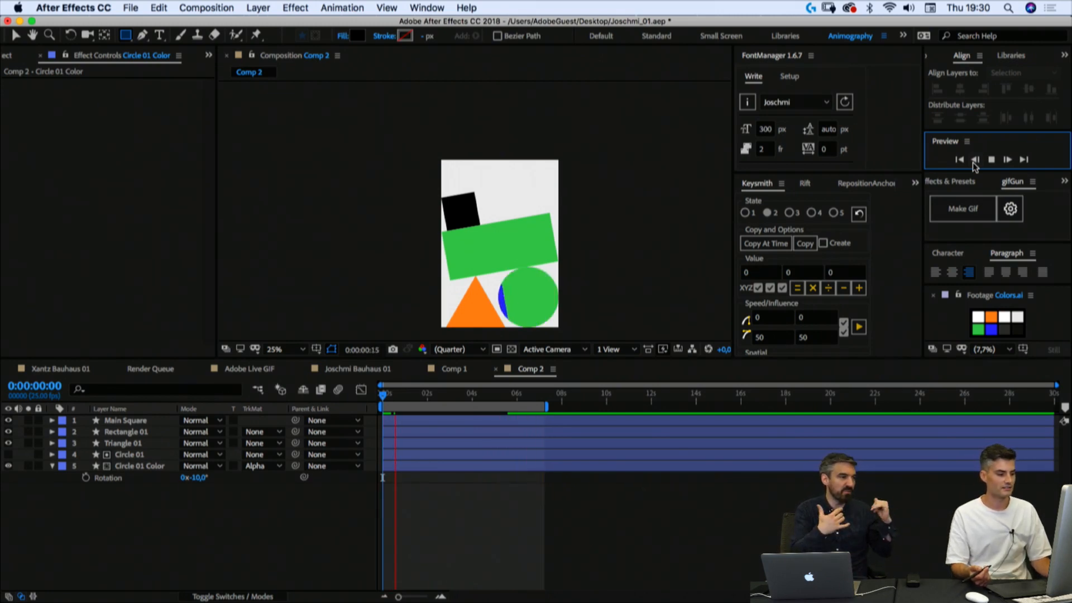
{"action": "key", "text": "space"}
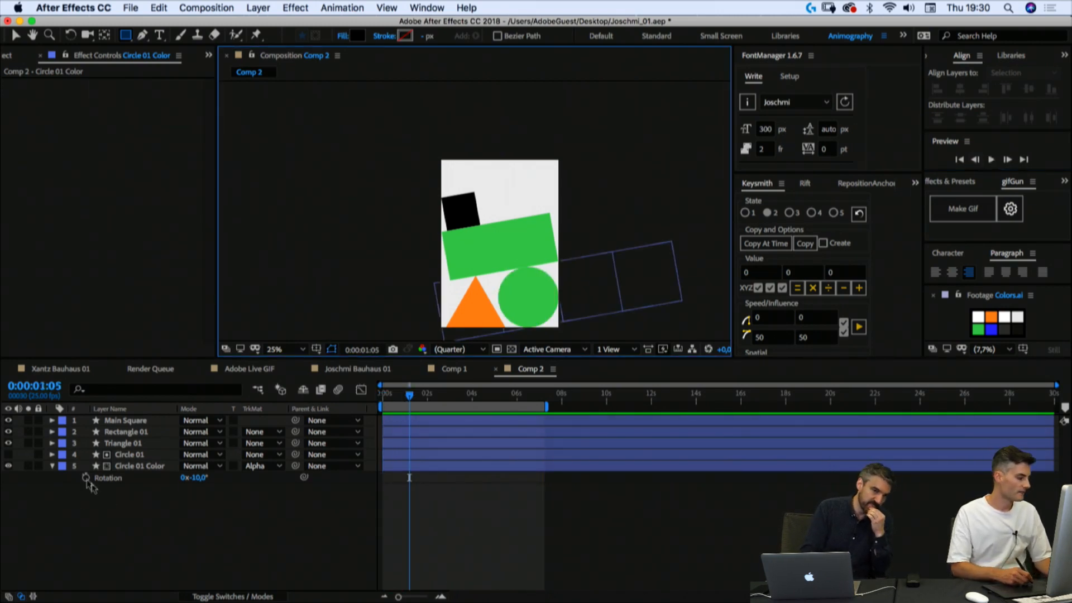
Step: Duplicate Circle 01 Color and place the copy directly beneath the Triangle 01 layer
{"action": "left_click", "coordinate": [59, 501]}
{"action": "left_click", "coordinate": [127, 469]}
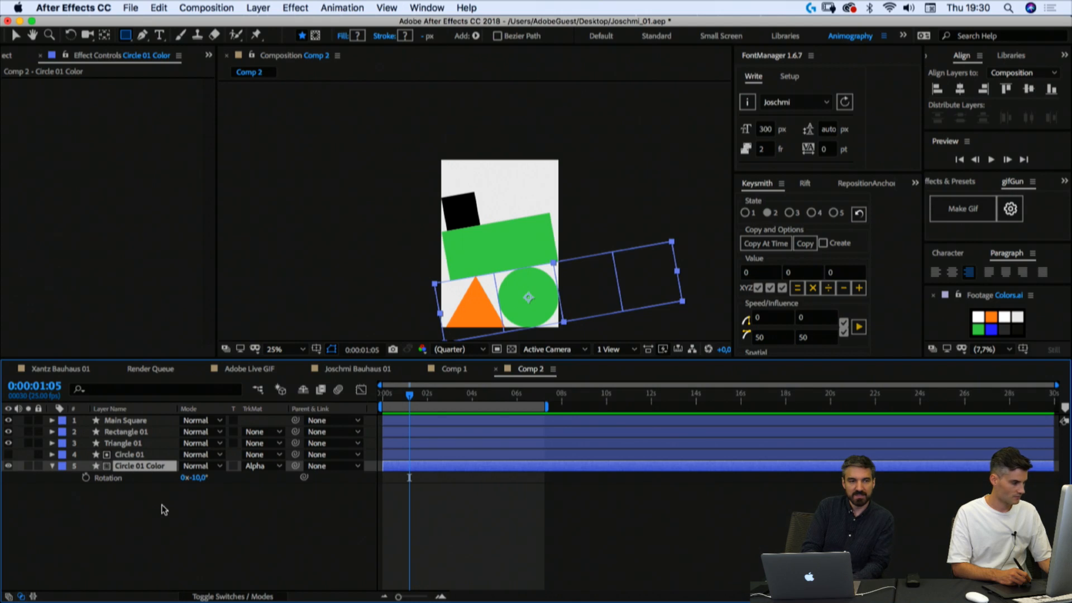
{"action": "key", "text": "super+d"}
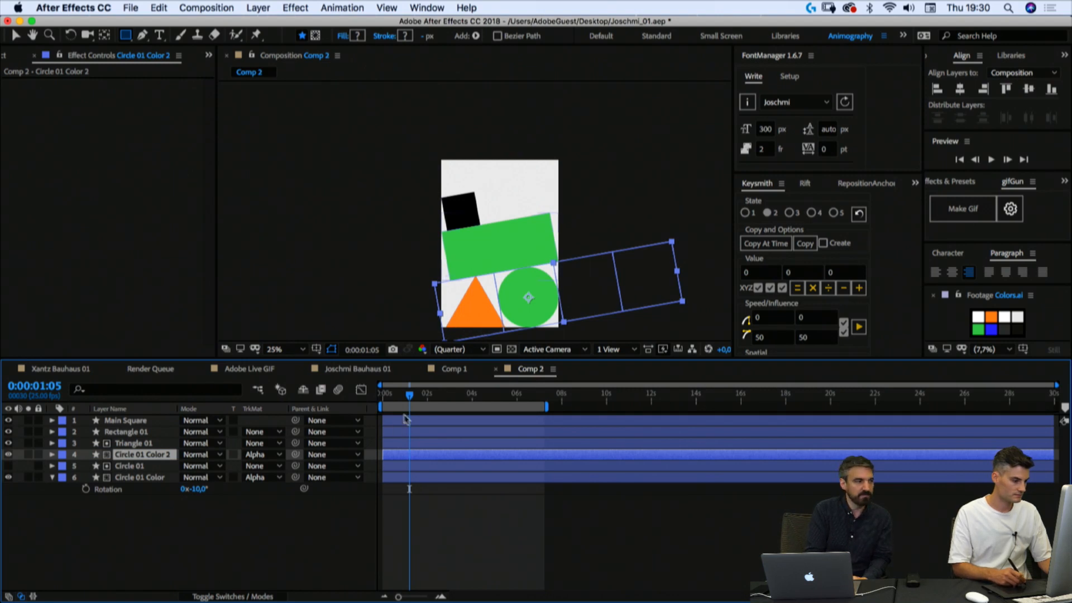
Step: Copy Triangle 01's Position onto the duplicated colour strip beneath it and preview the composition from the start
{"action": "left_click", "coordinate": [128, 445]}
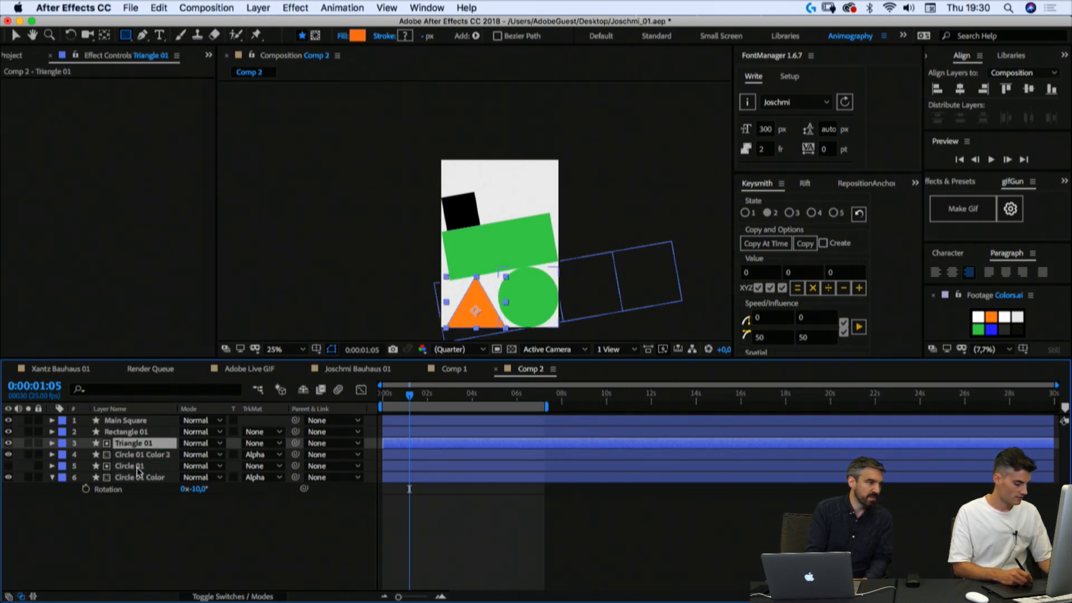
{"action": "key", "text": "p"}
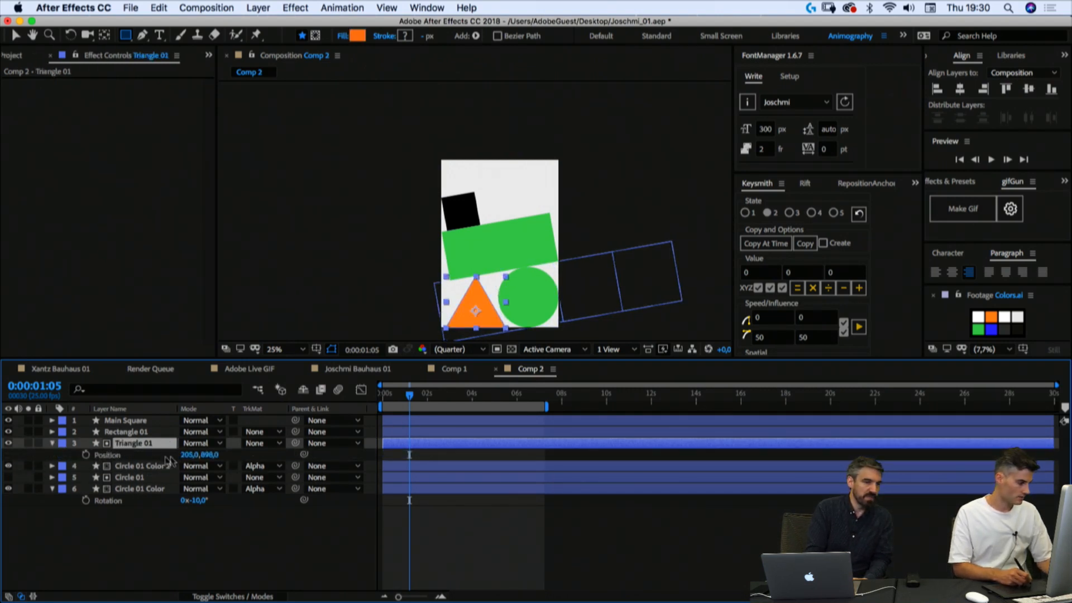
{"action": "left_click", "coordinate": [107, 456]}
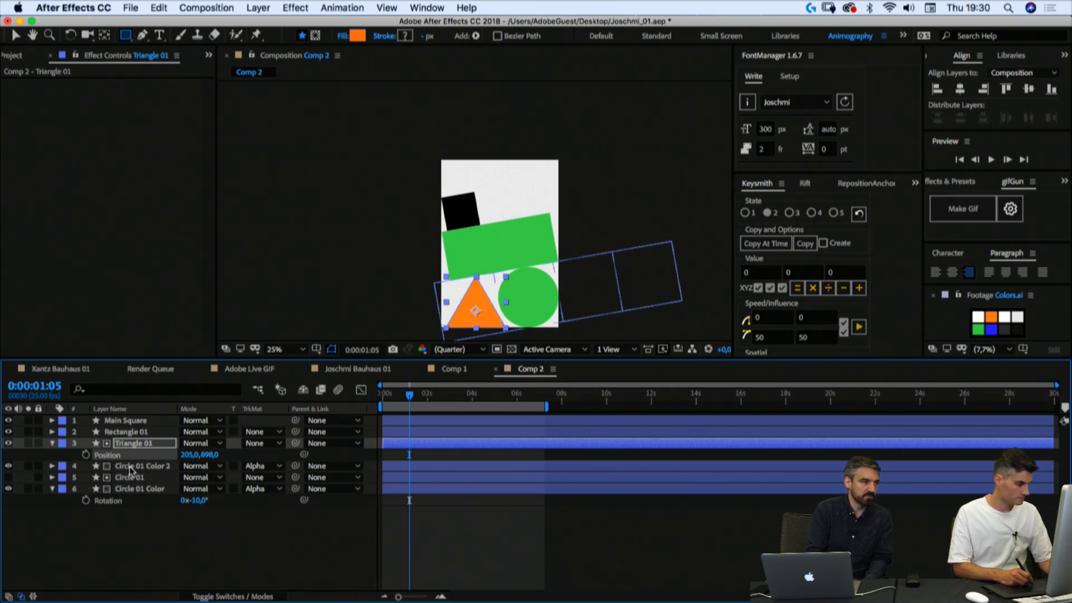
{"action": "left_click", "coordinate": [130, 467]}
{"action": "left_click", "coordinate": [157, 531]}
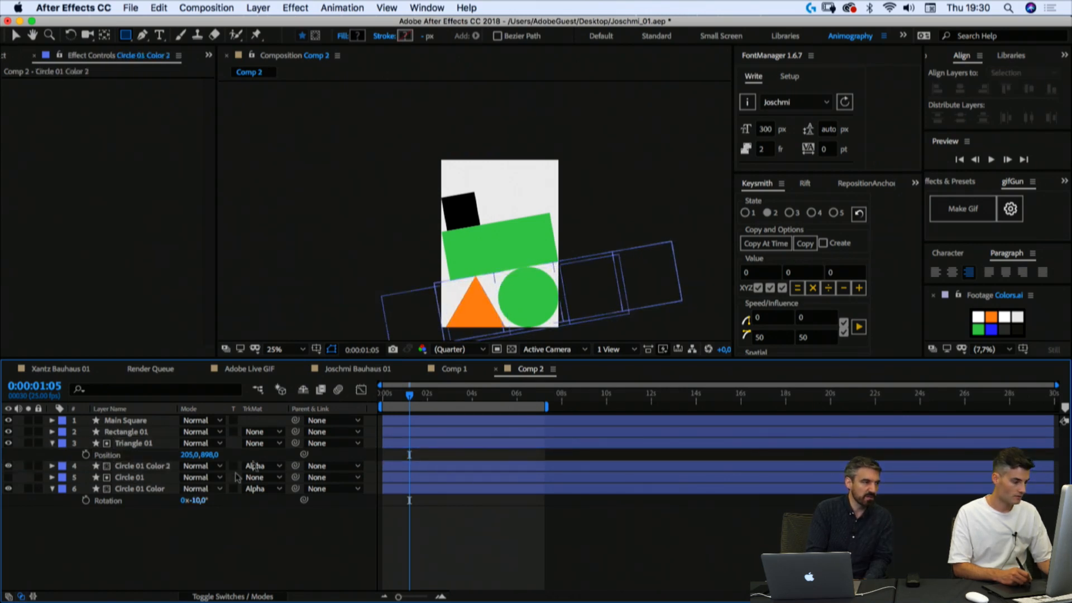
{"action": "left_click_drag", "start_coordinate": [395, 394], "coordinate": [369, 401]}
{"action": "key", "text": "space"}
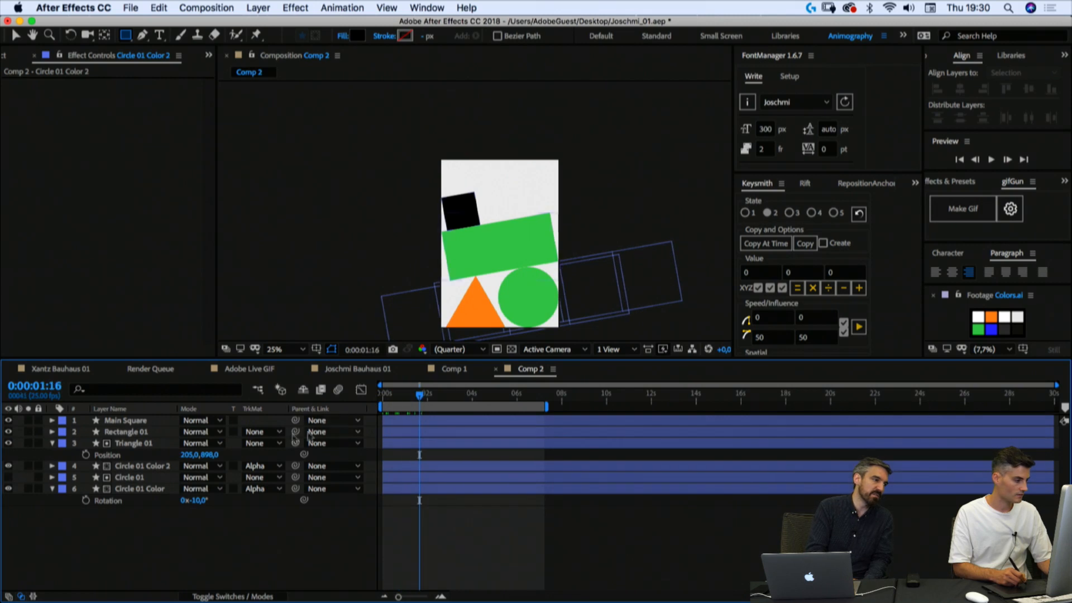
Step: Set Circle 01 Color 2's track matte to Alpha Matte "Triangle 01" and return the playhead to 0:00:00:00
{"action": "left_click", "coordinate": [143, 469]}
{"action": "left_click", "coordinate": [265, 468]}
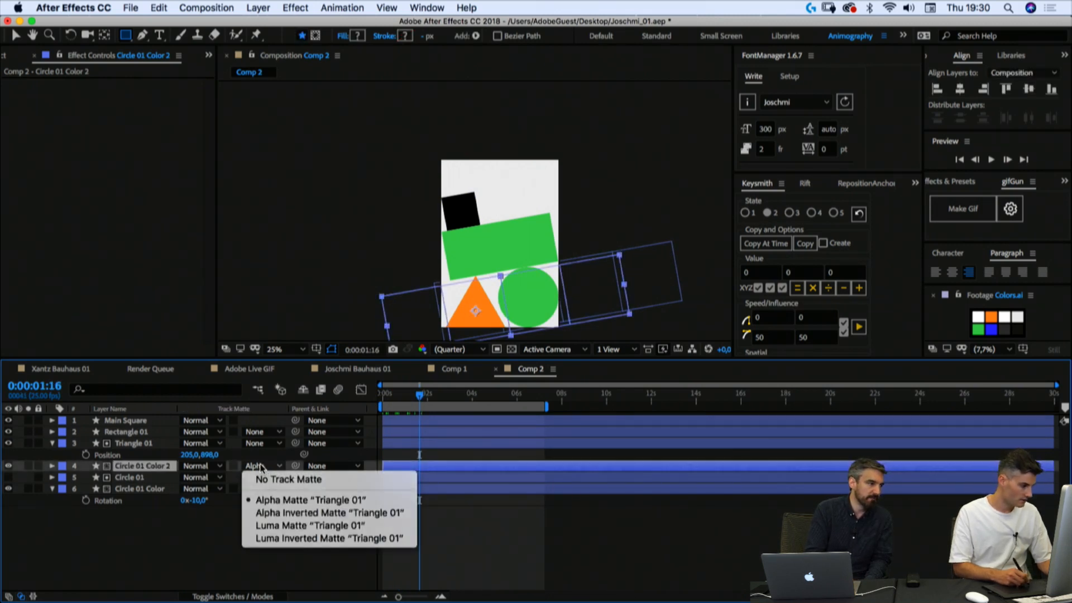
{"action": "left_click", "coordinate": [268, 500]}
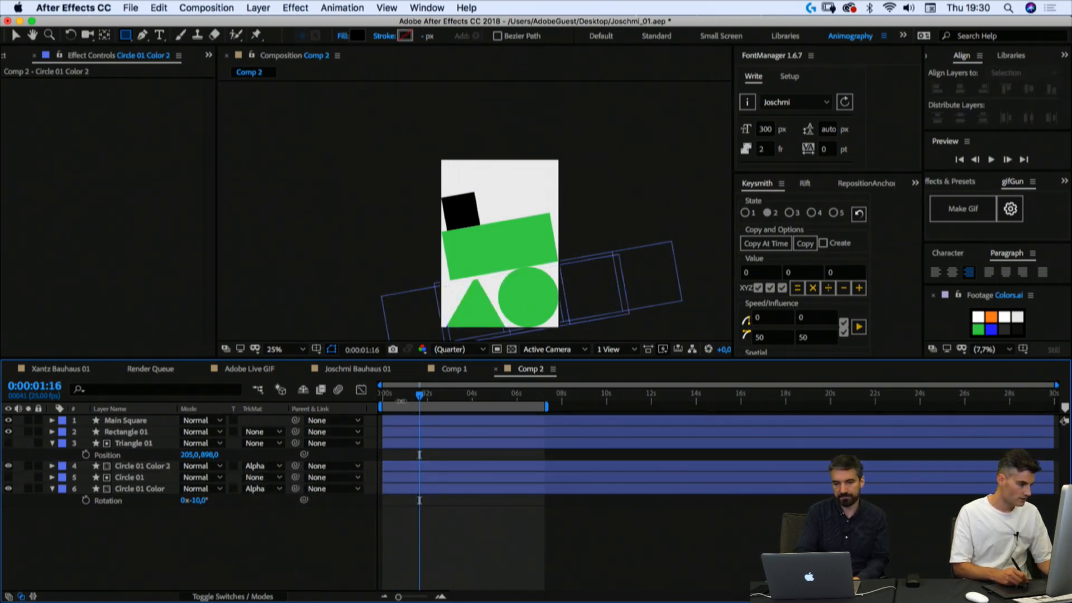
{"action": "mouse_move", "coordinate": [387, 397]}
{"action": "left_mouse_down"}
{"action": "mouse_move", "coordinate": [416, 394]}
{"action": "mouse_move", "coordinate": [375, 399]}
{"action": "mouse_move", "coordinate": [430, 395]}
{"action": "mouse_move", "coordinate": [383, 397]}
{"action": "left_mouse_up"}
{"action": "left_click", "coordinate": [126, 445]}
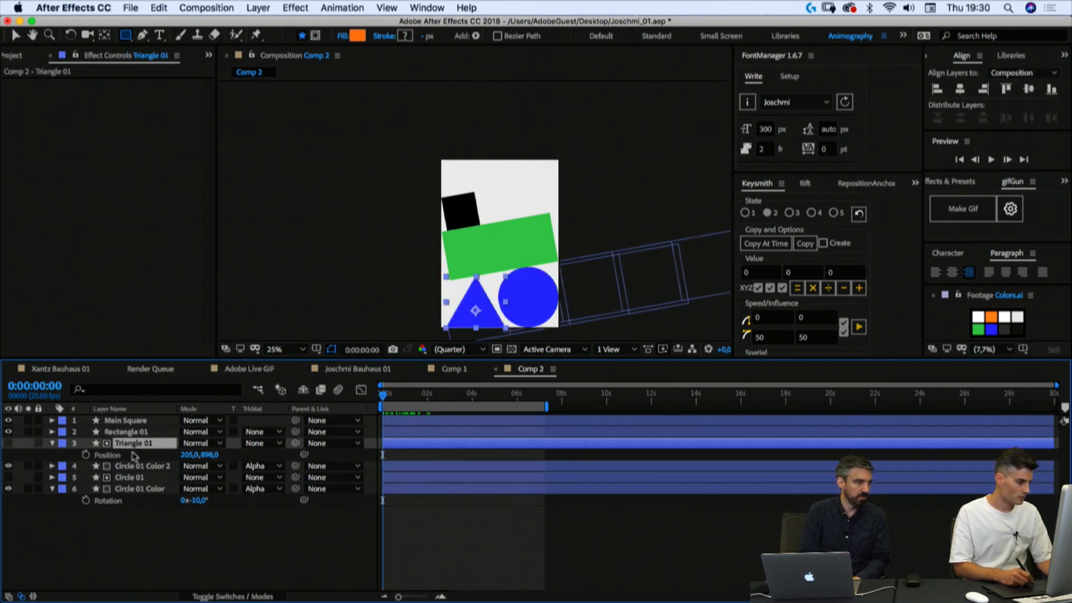
{"action": "key", "text": "period"}
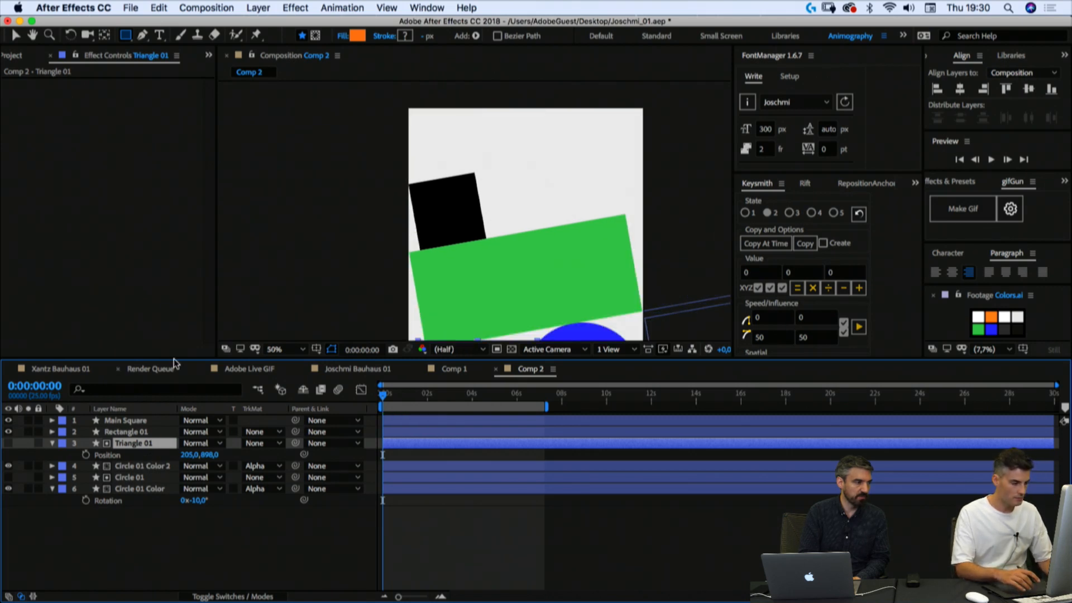
{"action": "scroll", "coordinate": [479, 280], "scroll_direction": "down", "scroll_amount": 5}
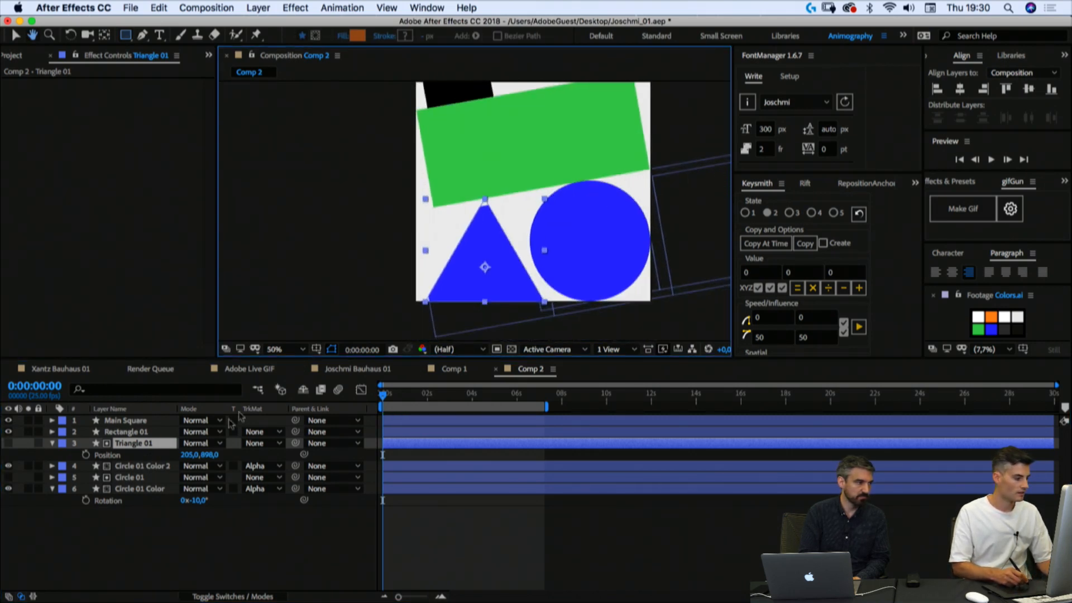
{"action": "key", "text": "r"}
{"action": "left_click", "coordinate": [199, 455]}
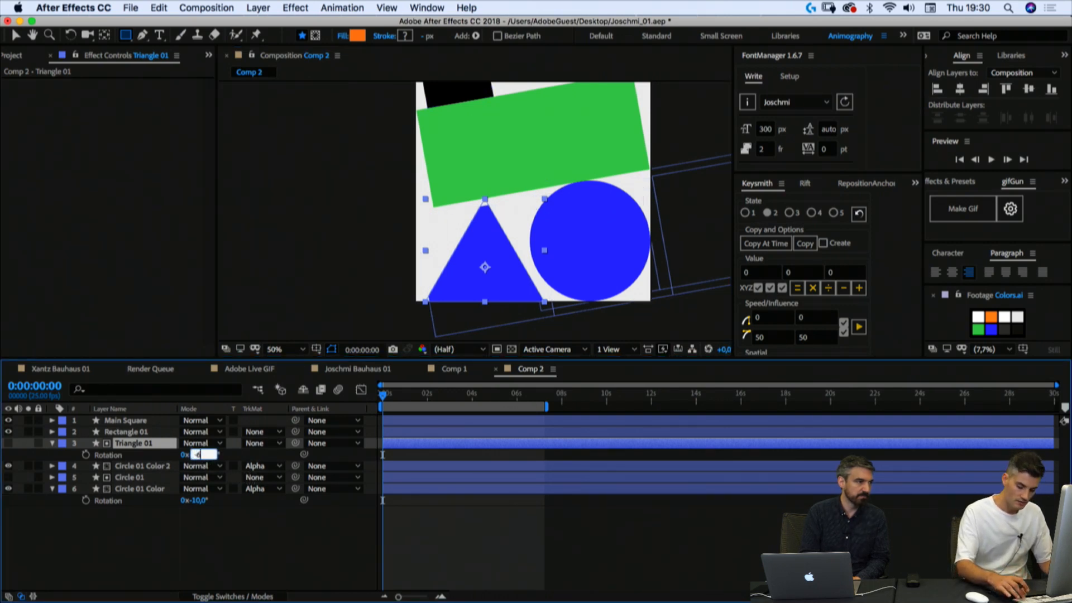
{"action": "type", "text": "-60"}
{"action": "key", "text": "Return"}
{"action": "key", "text": "super+z"}
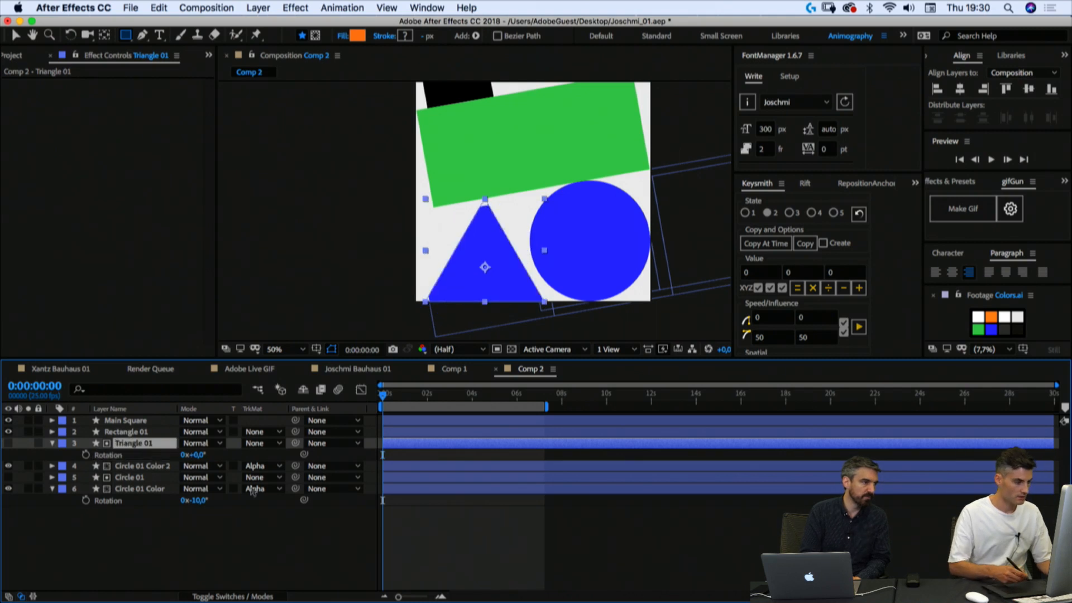
Step: Set the Circle 01 Color 2 layer's Rotation to -100°
{"action": "left_click", "coordinate": [130, 565]}
{"action": "left_click", "coordinate": [130, 471]}
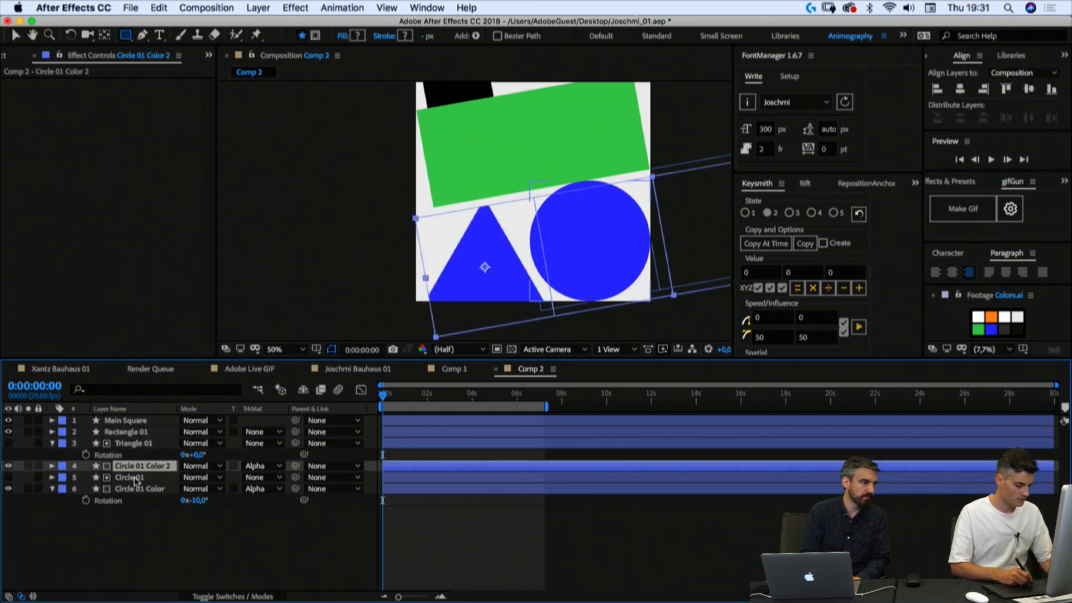
{"action": "key", "text": "r"}
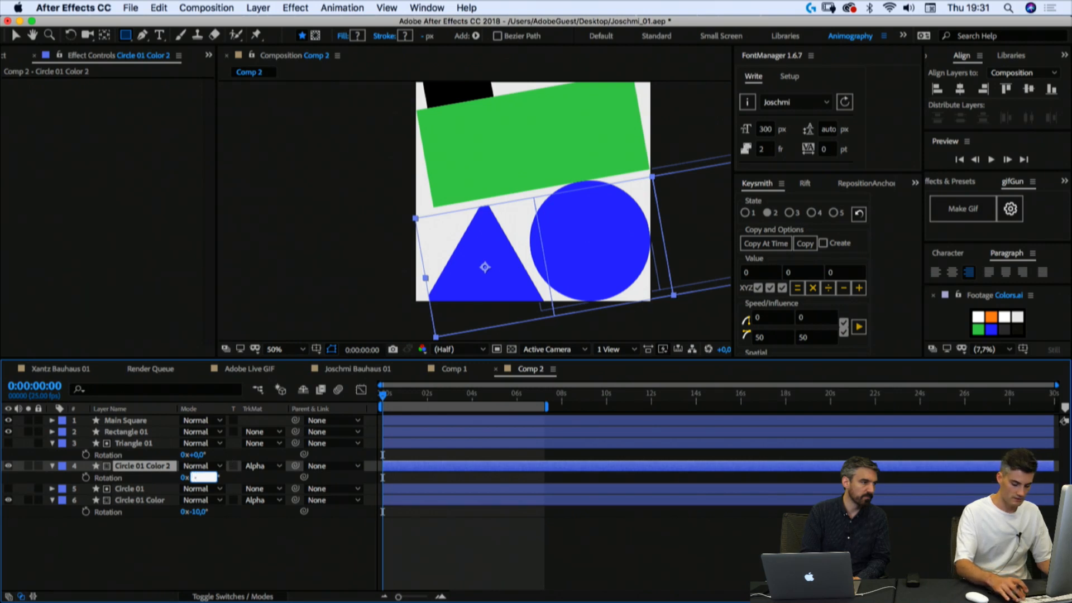
{"action": "type", "text": "-100"}
{"action": "key", "text": "Return"}
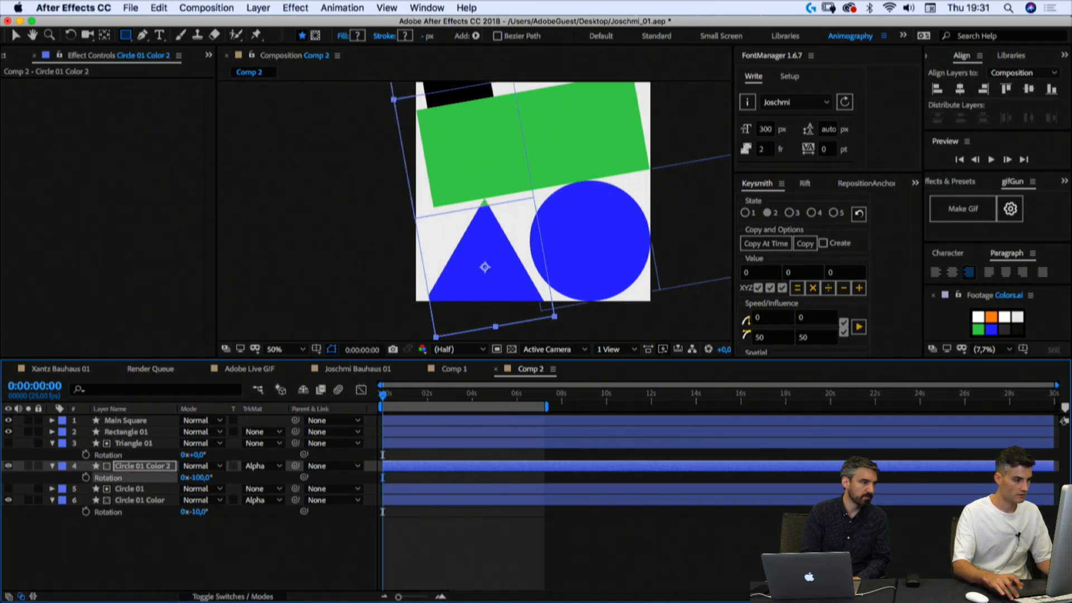
{"action": "left_click", "coordinate": [243, 554]}
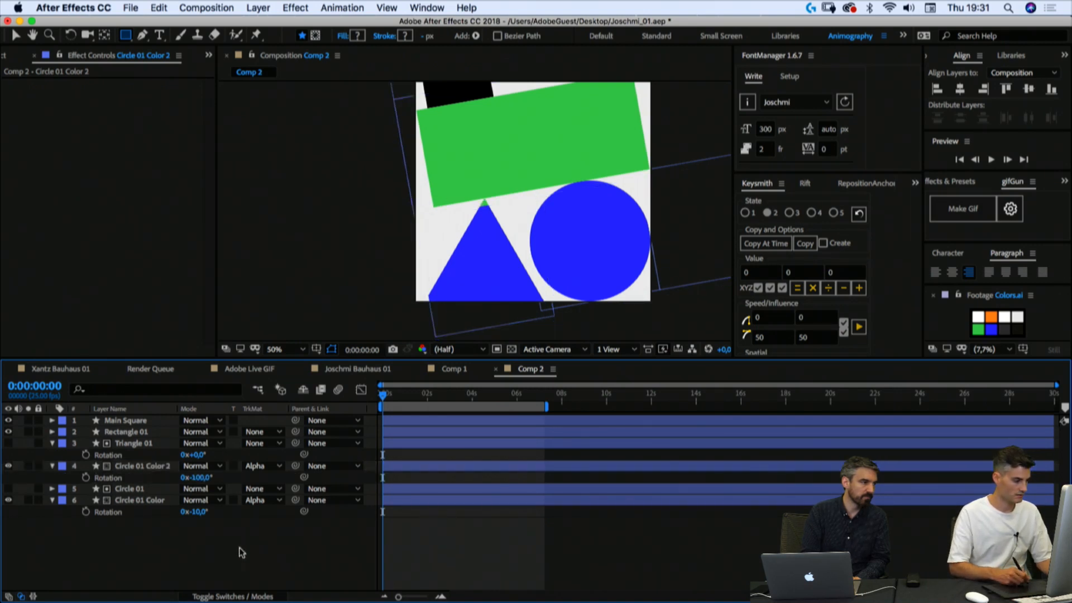
Step: Preview the triangle's colour changes from the start with the whole poster in view
{"action": "left_click", "coordinate": [133, 444]}
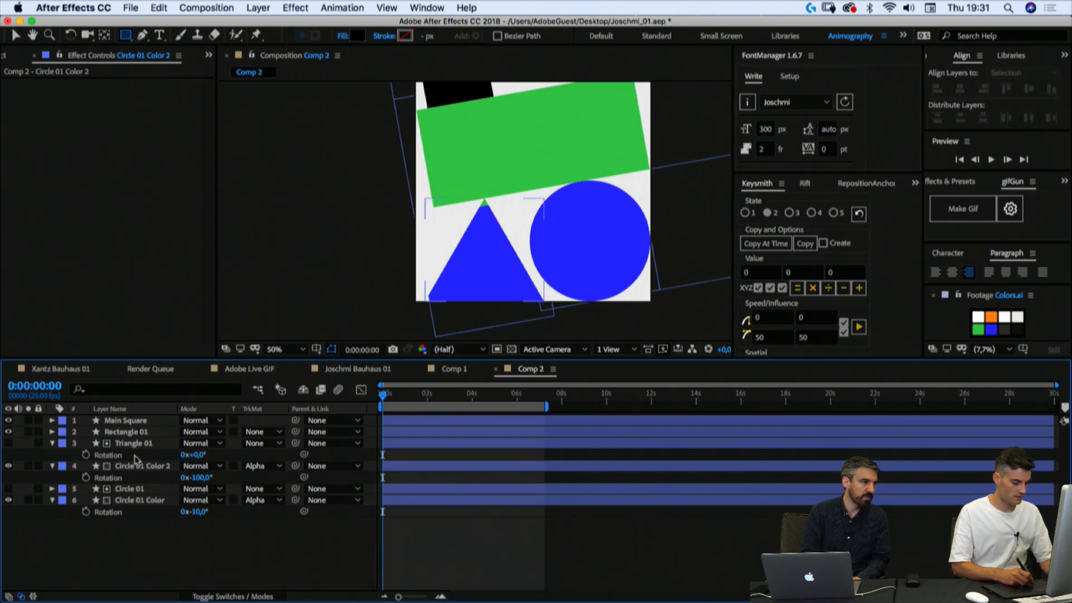
{"action": "key", "text": "comma"}
{"action": "mouse_move", "coordinate": [389, 393]}
{"action": "left_mouse_down"}
{"action": "mouse_move", "coordinate": [409, 394]}
{"action": "mouse_move", "coordinate": [373, 406]}
{"action": "left_mouse_up"}
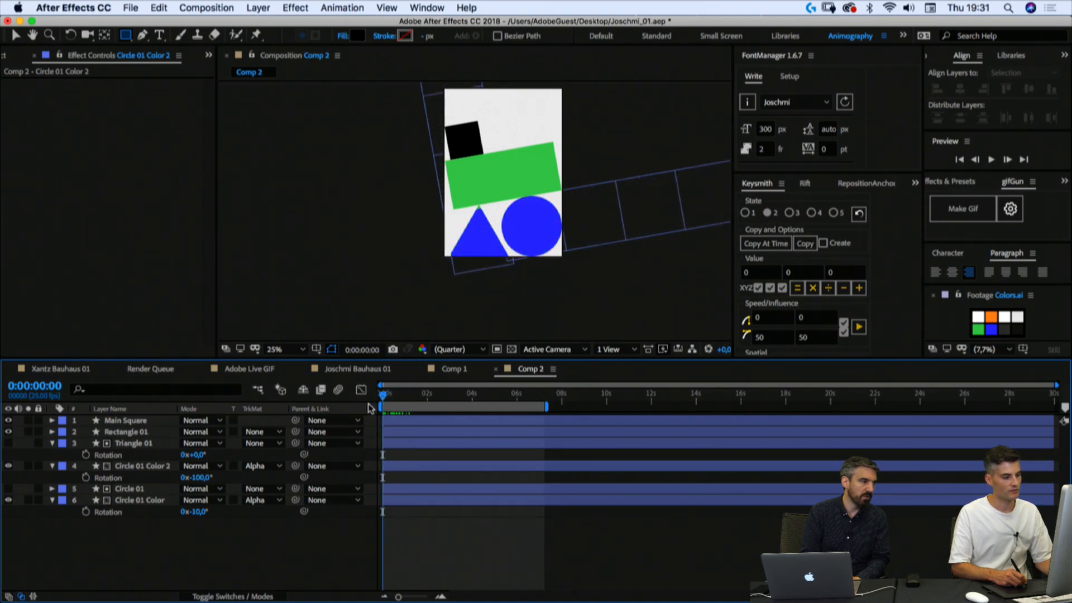
Step: Nudge the Circle 01 Color 2 strip slightly up and to the left to cover the triangle's tip, and preview the result
{"action": "left_click", "coordinate": [137, 467]}
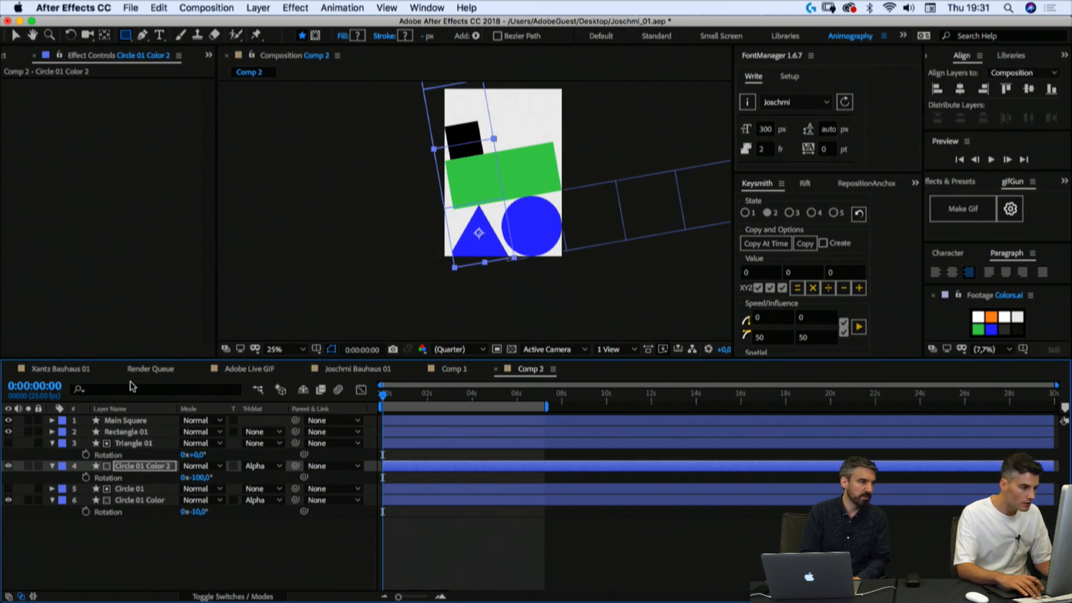
{"action": "key", "text": "period"}
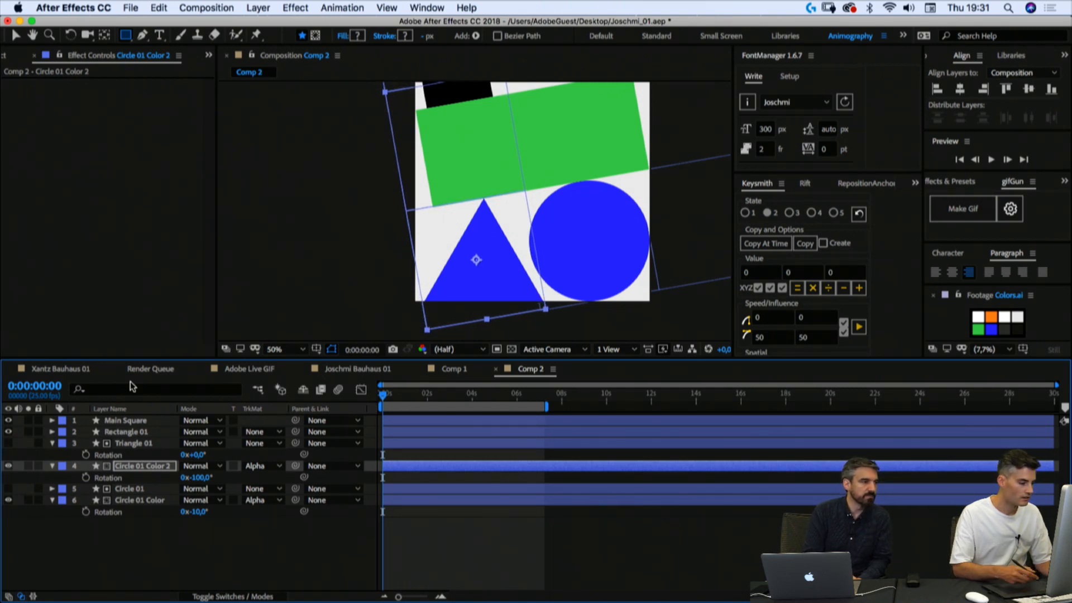
{"action": "mouse_move", "coordinate": [382, 395]}
{"action": "left_mouse_down"}
{"action": "mouse_move", "coordinate": [527, 394]}
{"action": "mouse_move", "coordinate": [433, 394]}
{"action": "mouse_move", "coordinate": [373, 418]}
{"action": "mouse_move", "coordinate": [512, 394]}
{"action": "mouse_move", "coordinate": [382, 408]}
{"action": "left_mouse_up"}
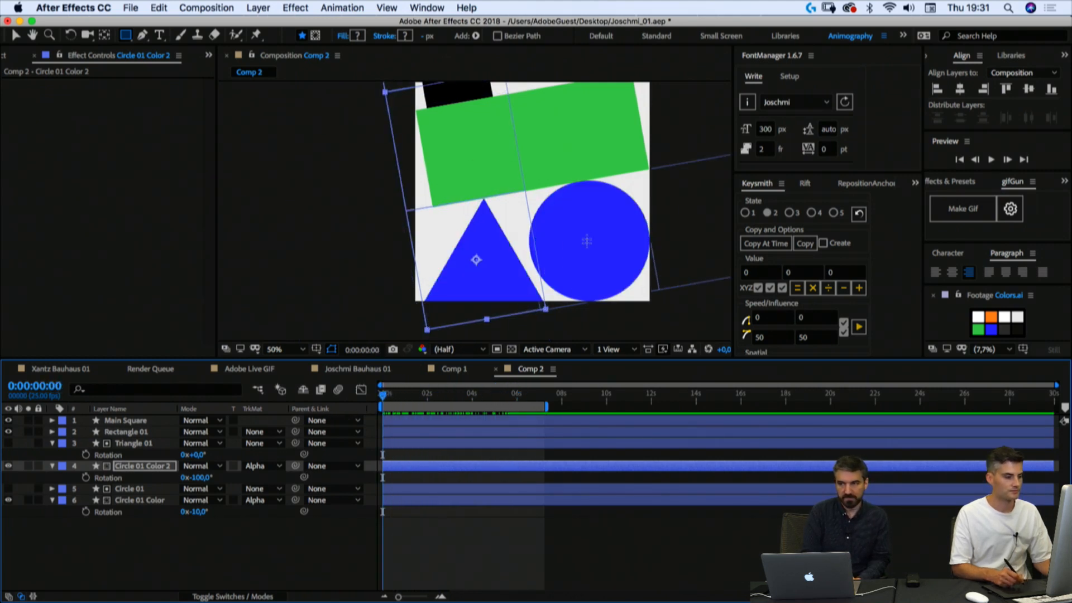
{"action": "left_click", "coordinate": [283, 473]}
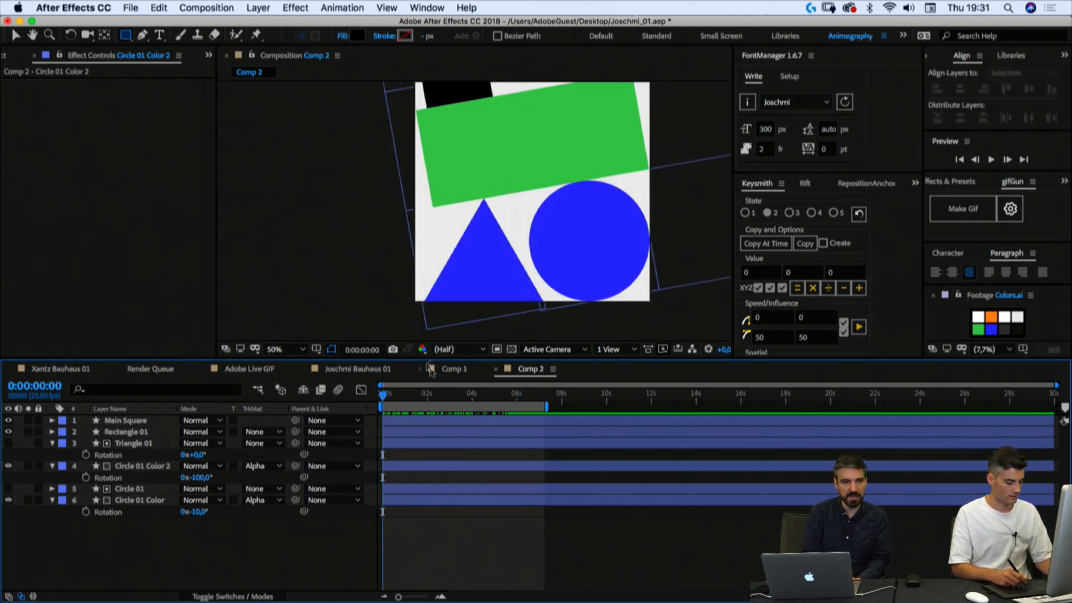
Step: Filter the Circle 01 Color 2 layer's properties by "fill" and bring its rectangles' fills into view
{"action": "left_click", "coordinate": [131, 467]}
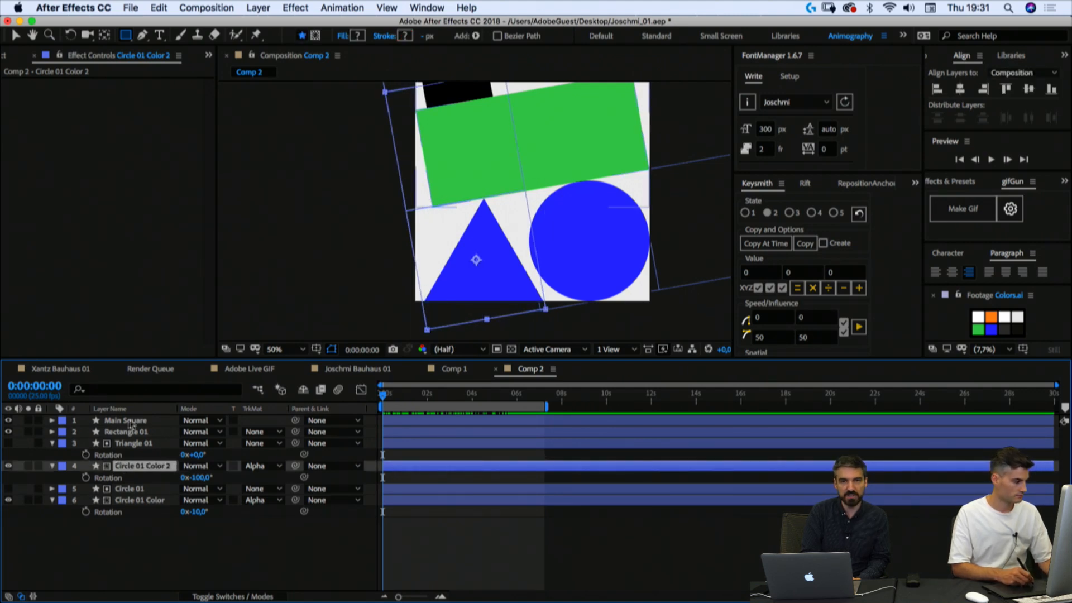
{"action": "left_click", "coordinate": [134, 389]}
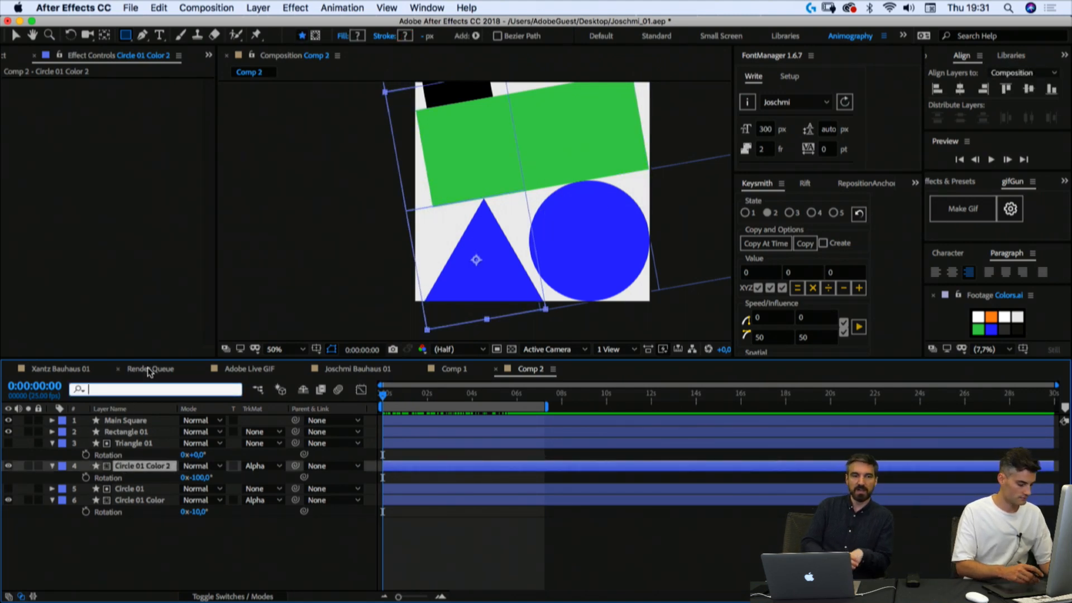
{"action": "type", "text": "fill"}
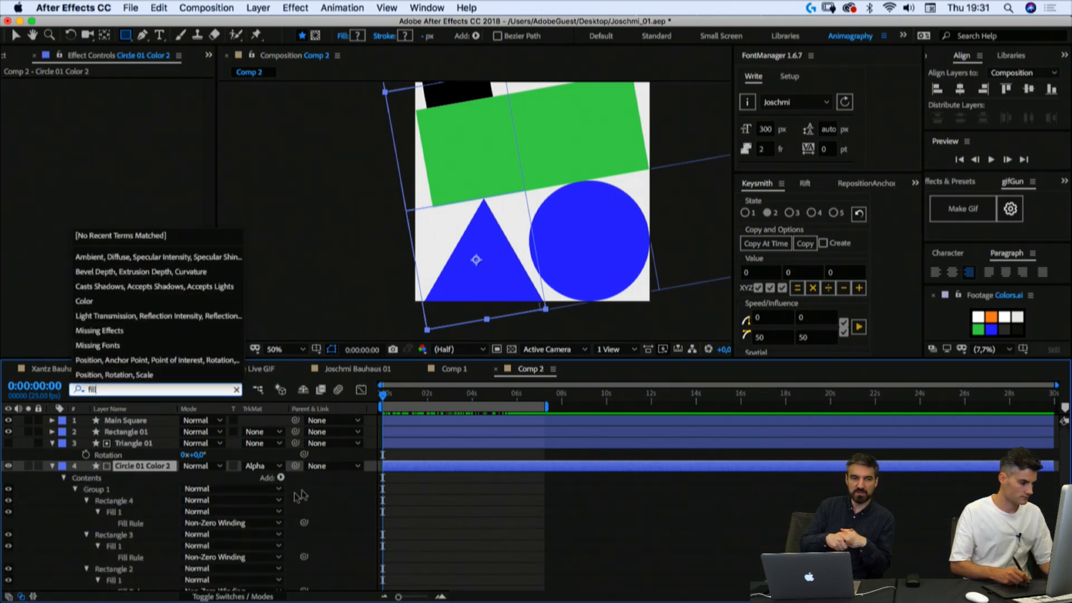
{"action": "left_click", "coordinate": [441, 506]}
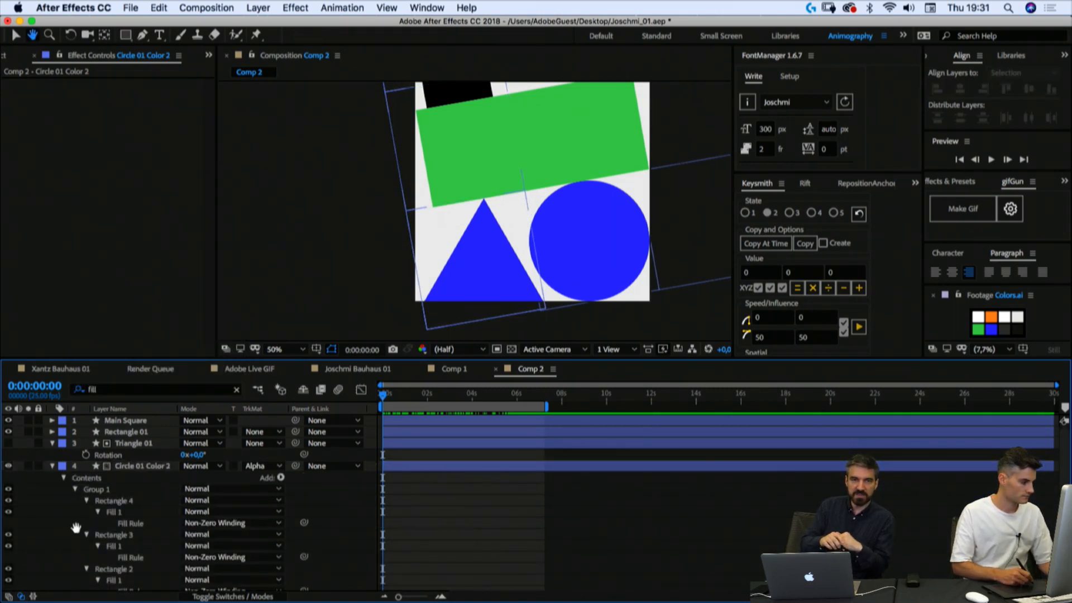
{"action": "scroll", "coordinate": [103, 528], "scroll_direction": "down", "scroll_amount": 5}
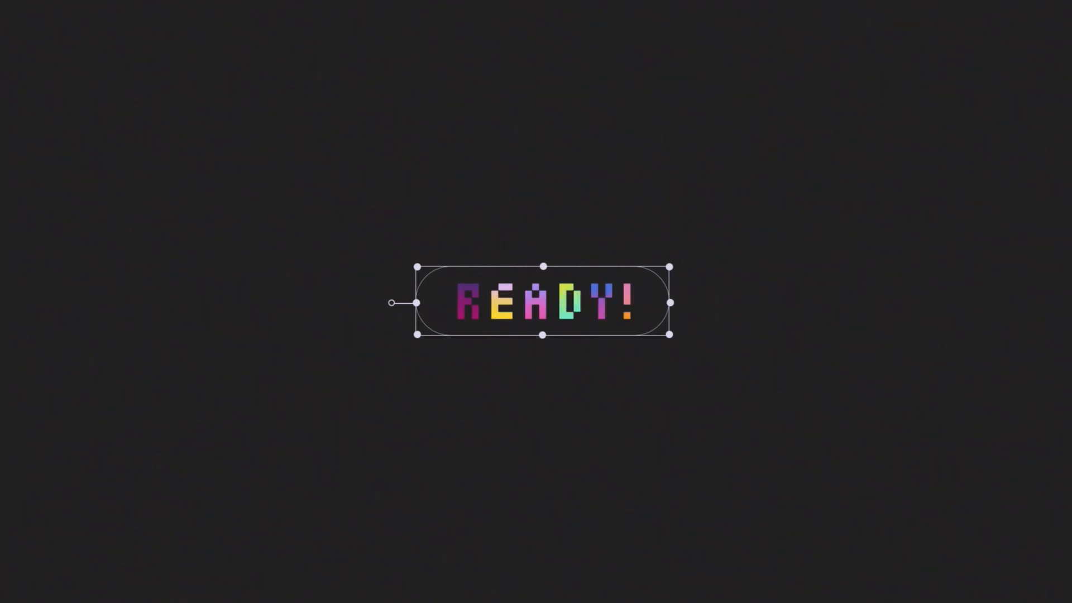
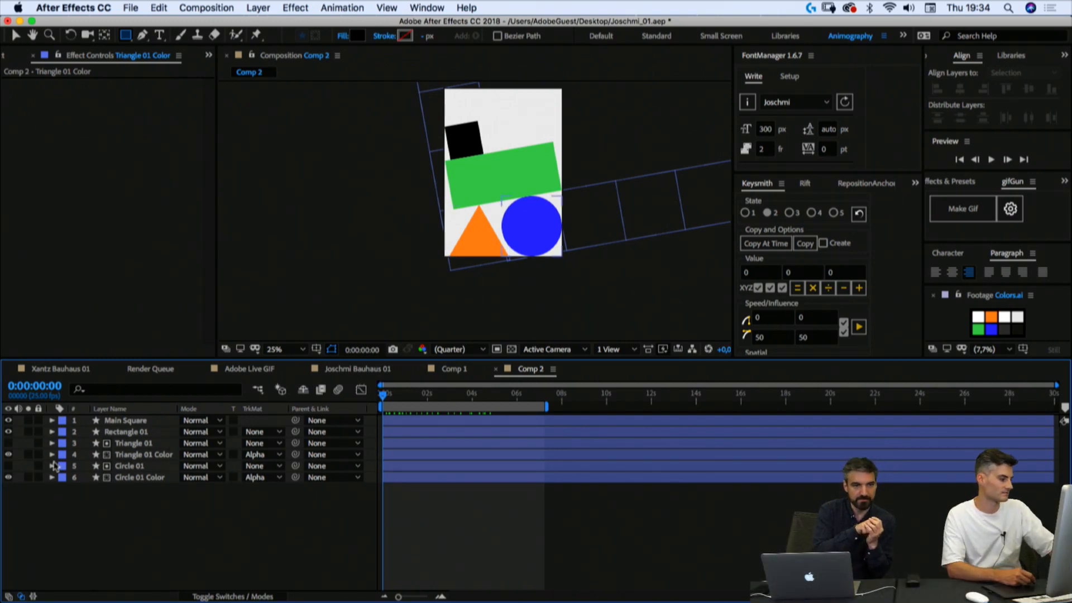
Step: Play the composition from the first frame to review the triangle and circle colour animations, and stop playback at 0:00:05:00
{"action": "mouse_move", "coordinate": [335, 600]}
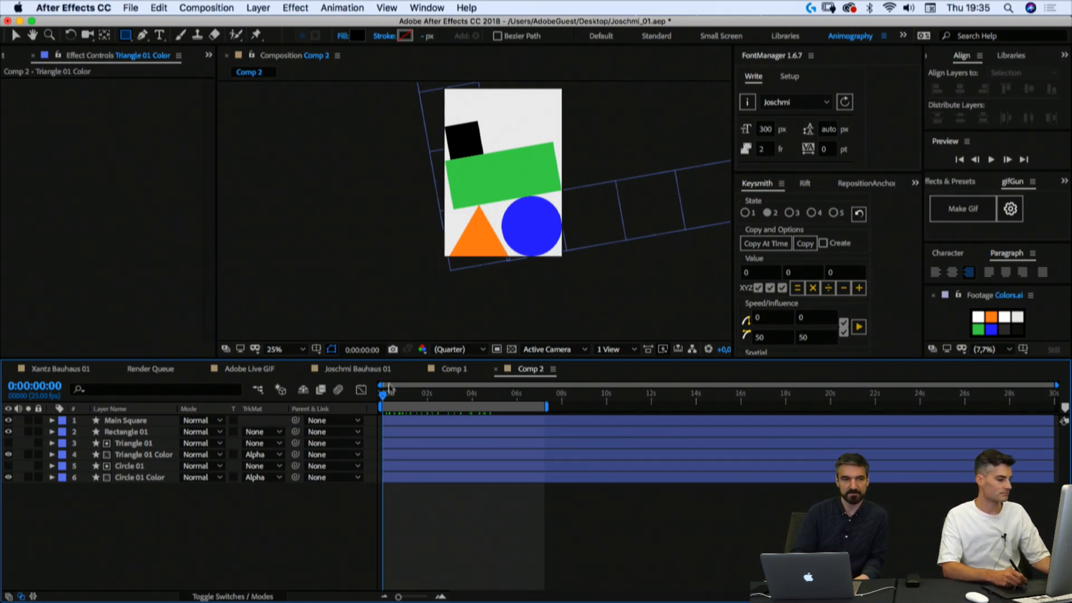
{"action": "left_click_drag", "start_coordinate": [386, 396], "coordinate": [362, 396]}
{"action": "left_click", "coordinate": [960, 159]}
{"action": "left_click", "coordinate": [990, 160]}
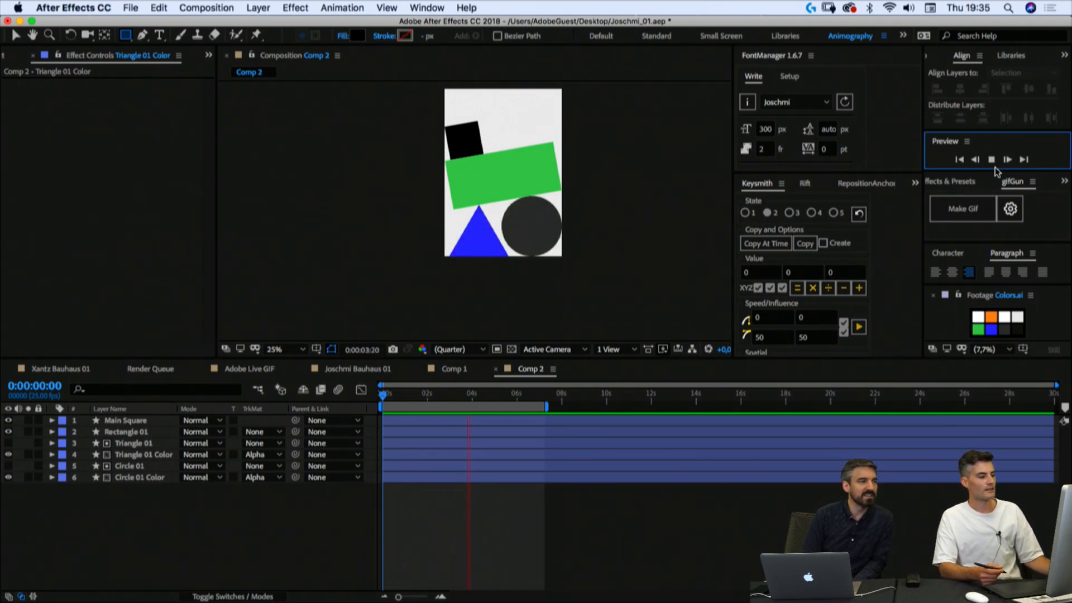
{"action": "left_click", "coordinate": [292, 531]}
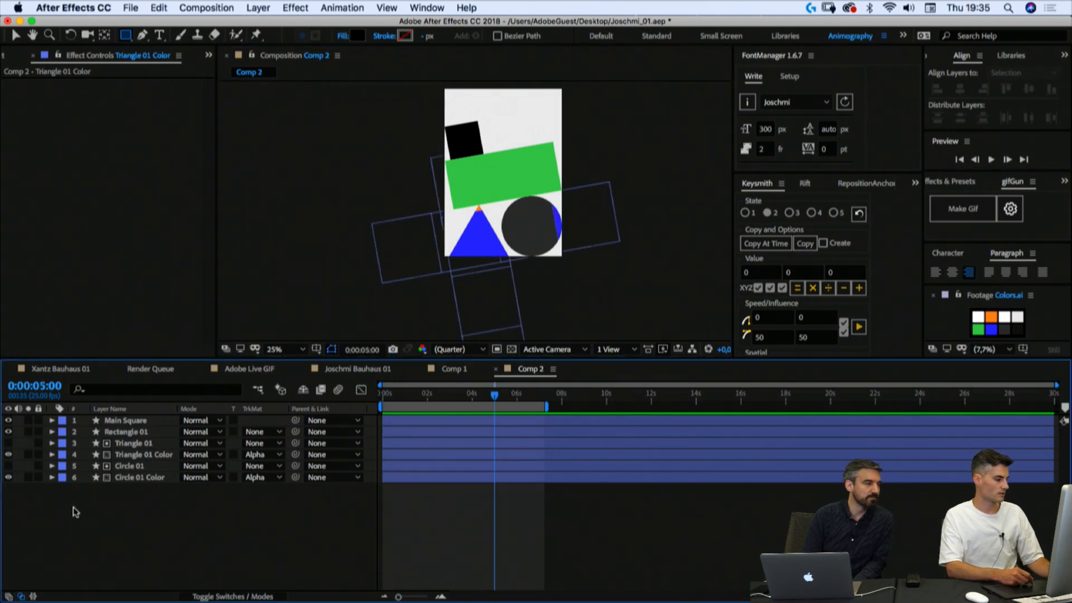
Step: Remove Circle 01 Color's track matte, solo the layer and scrub back to 0:00:00:00 to show the unmasked sliding strip
{"action": "left_click", "coordinate": [126, 469]}
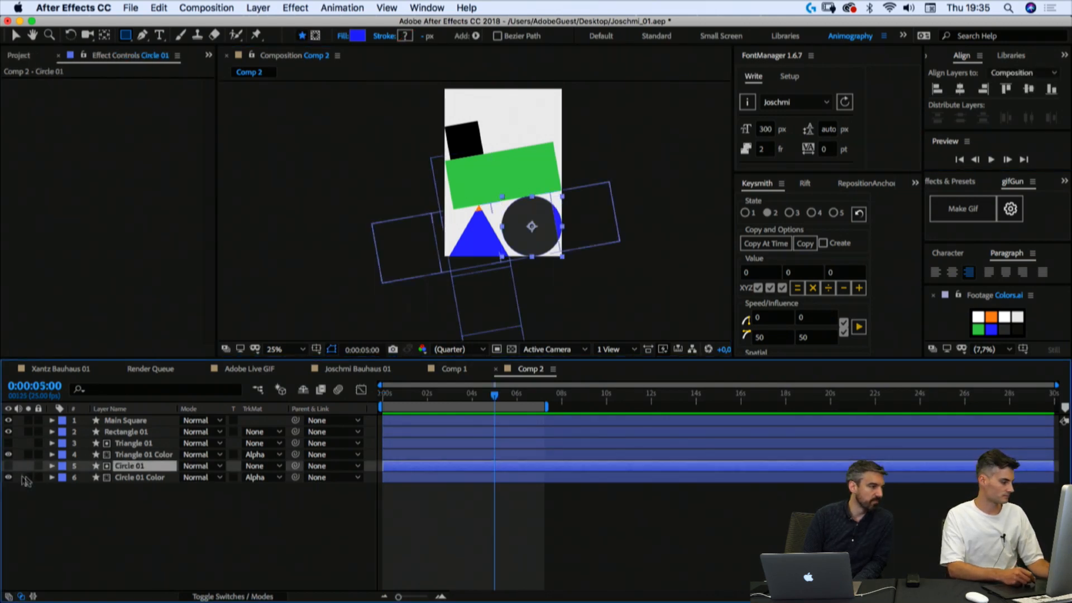
{"action": "left_click", "coordinate": [269, 481]}
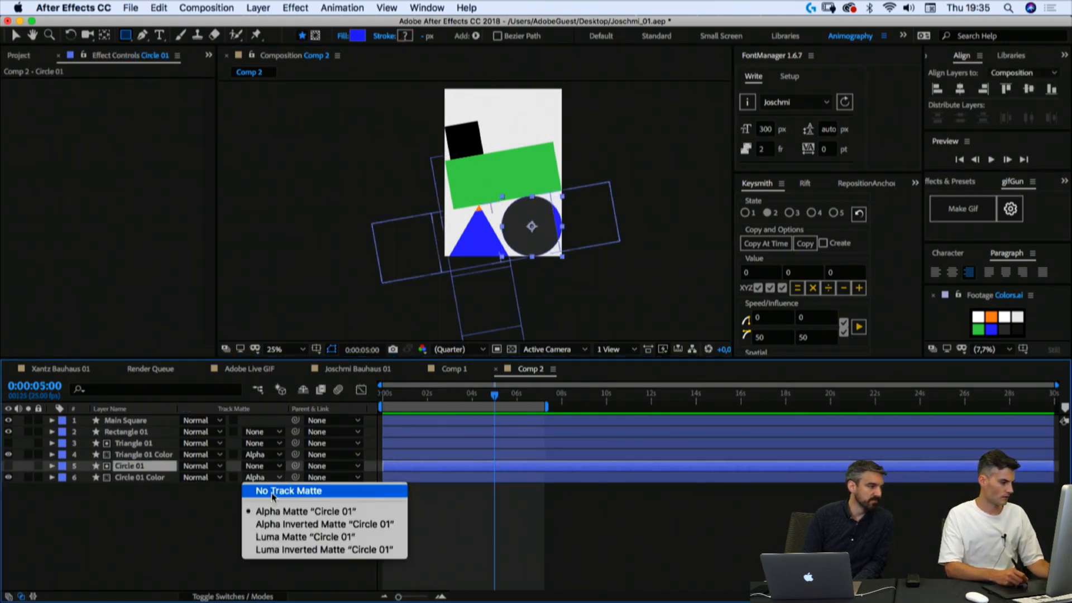
{"action": "left_click", "coordinate": [274, 512]}
{"action": "left_click", "coordinate": [263, 477]}
{"action": "left_click", "coordinate": [268, 491]}
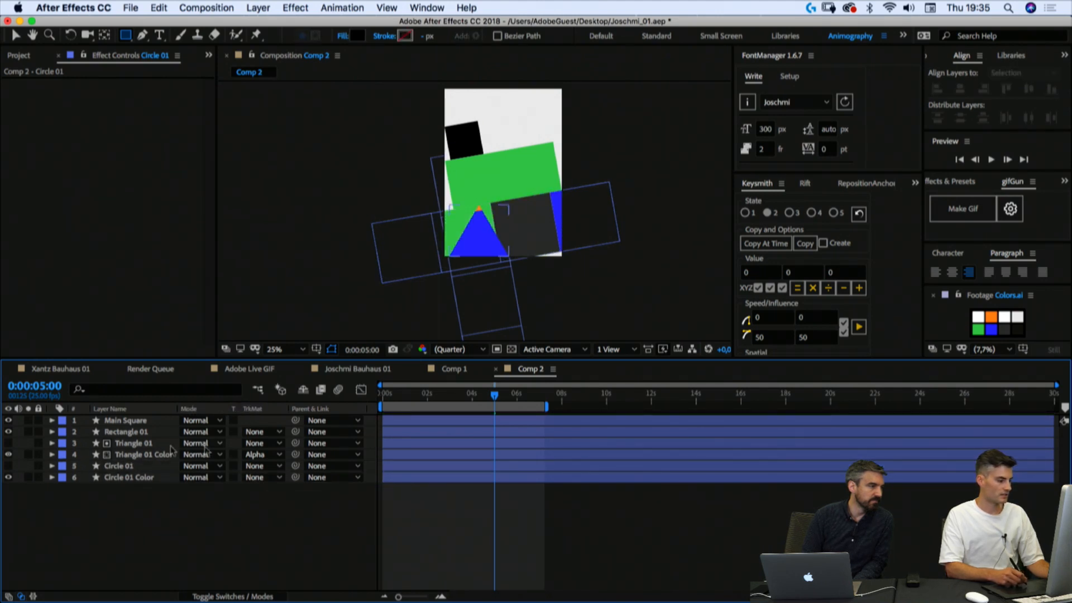
{"action": "left_click", "coordinate": [28, 477]}
{"action": "left_click_drag", "start_coordinate": [474, 397], "coordinate": [307, 398]}
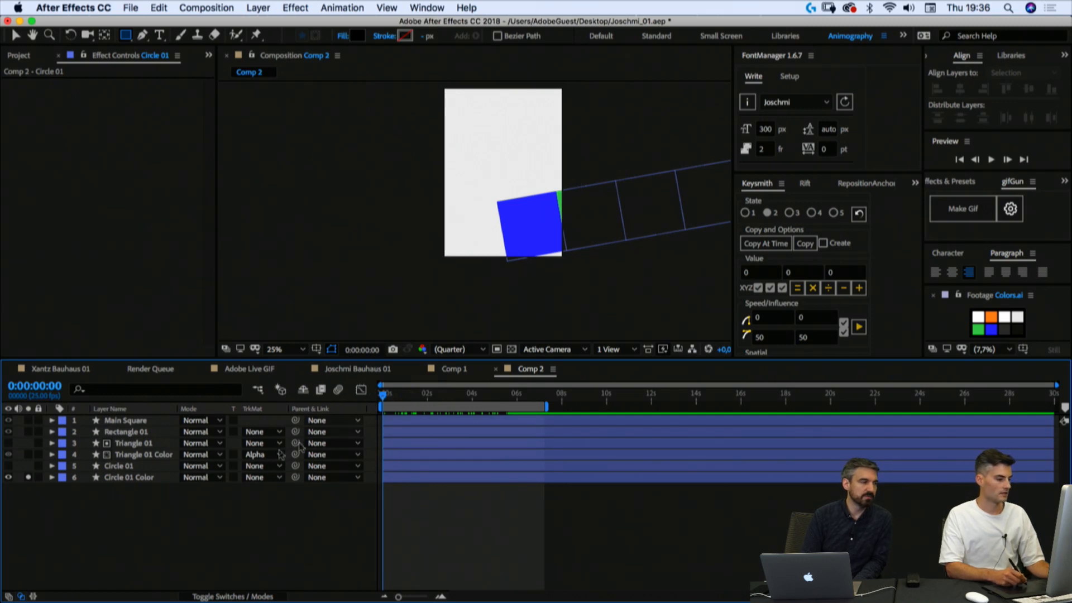
Step: Unsolo Circle 01 Color and set its track matte back to Alpha Matte "Circle 01"
{"action": "left_click", "coordinate": [28, 477]}
{"action": "left_click", "coordinate": [267, 477]}
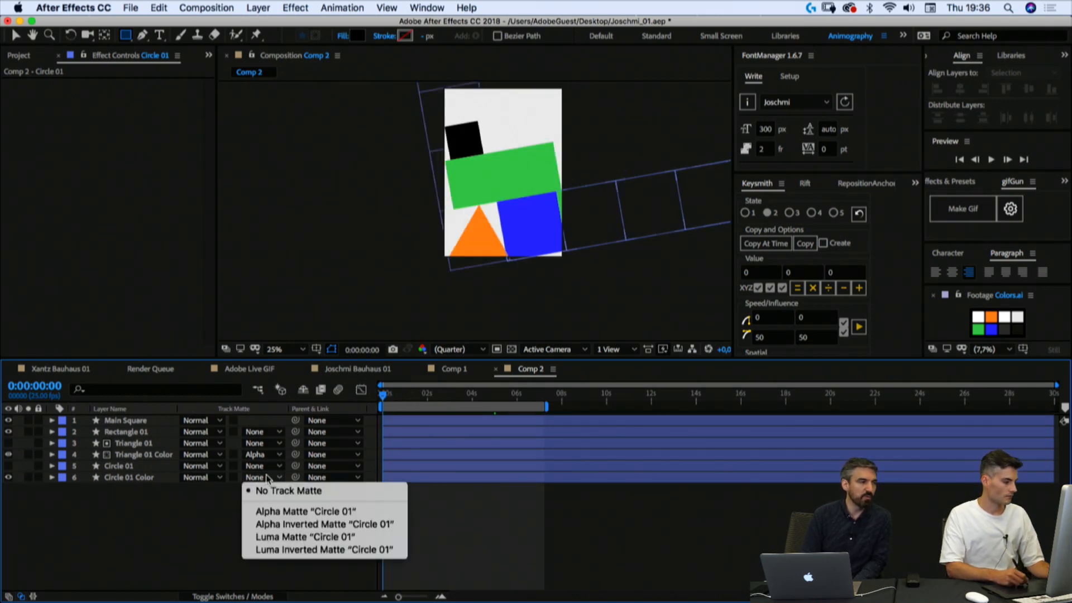
{"action": "left_click", "coordinate": [264, 511]}
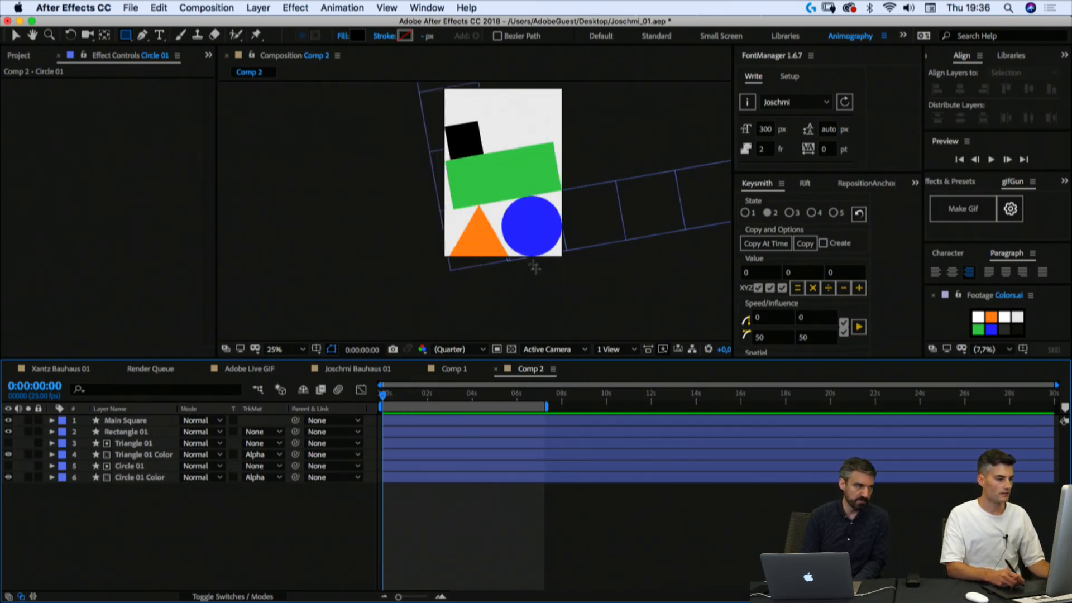
Step: Duplicate the Triangle 01 Color layer and place the copy directly beneath Rectangle 01
{"action": "left_click_drag", "start_coordinate": [509, 265], "coordinate": [458, 314]}
{"action": "left_click", "coordinate": [130, 443]}
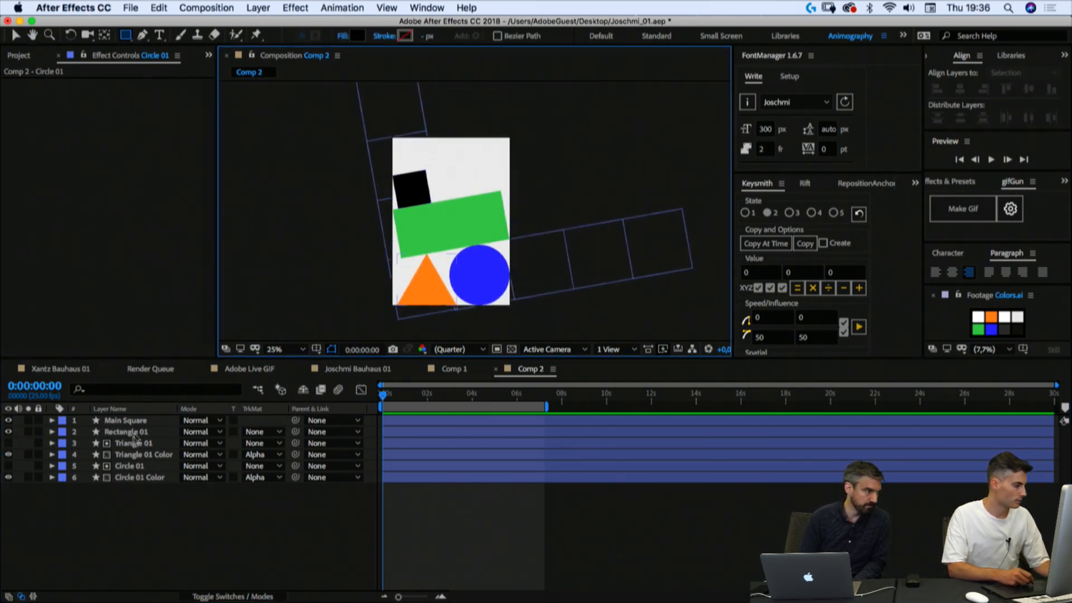
{"action": "left_click", "coordinate": [123, 477]}
{"action": "left_click", "coordinate": [132, 496]}
{"action": "left_click", "coordinate": [132, 443]}
{"action": "left_click", "coordinate": [132, 455]}
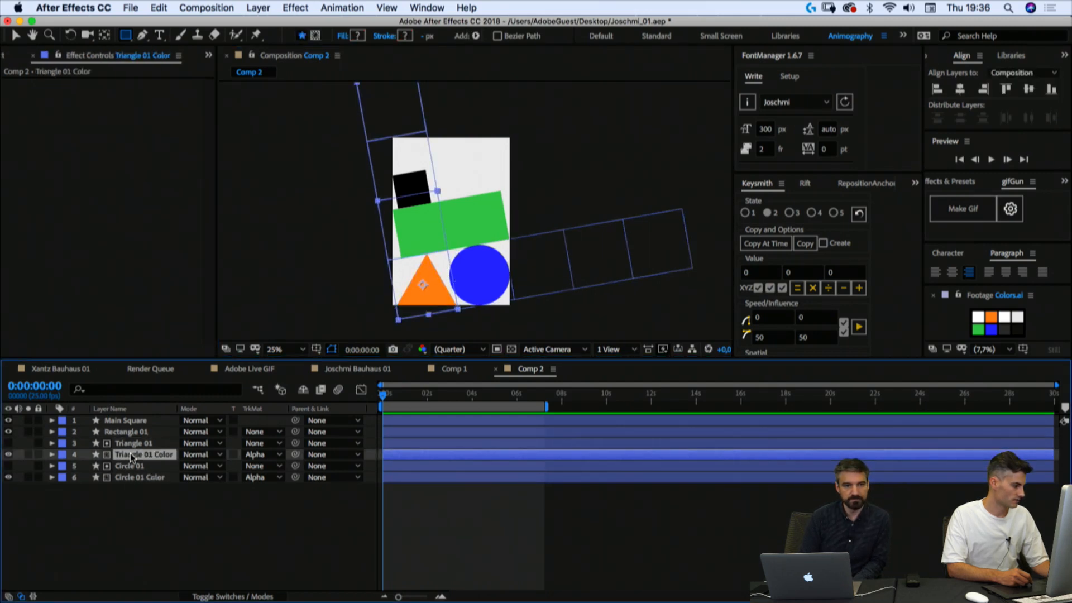
{"action": "key", "text": "super+d"}
{"action": "key", "text": "super+bracketright"}
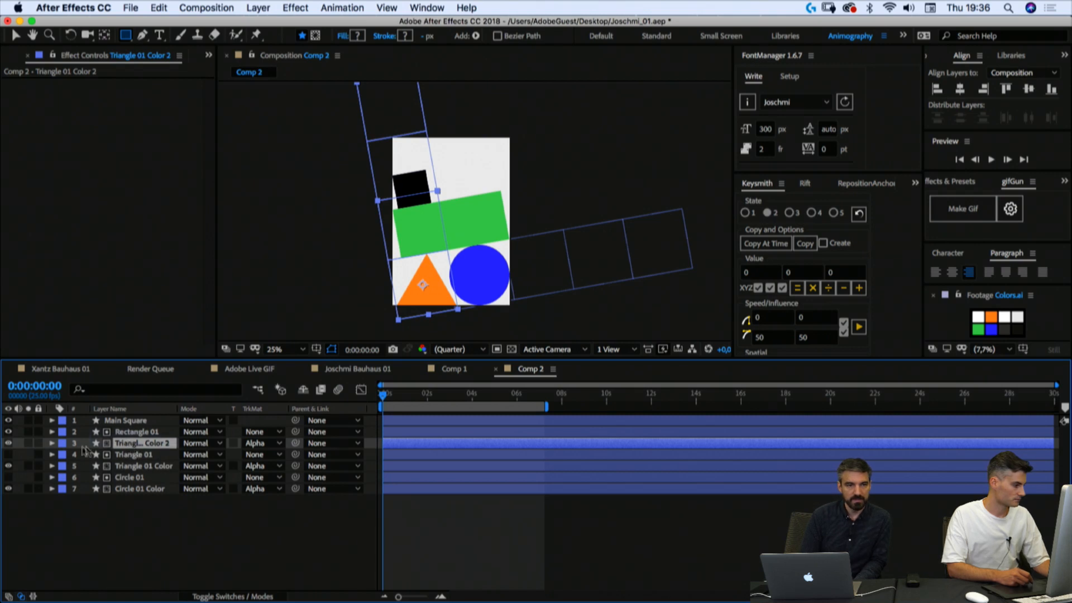
Step: Reveal only the Position properties of the Rectangle 01 and Triangle 01 Color 2 layers
{"action": "left_click", "coordinate": [132, 431]}
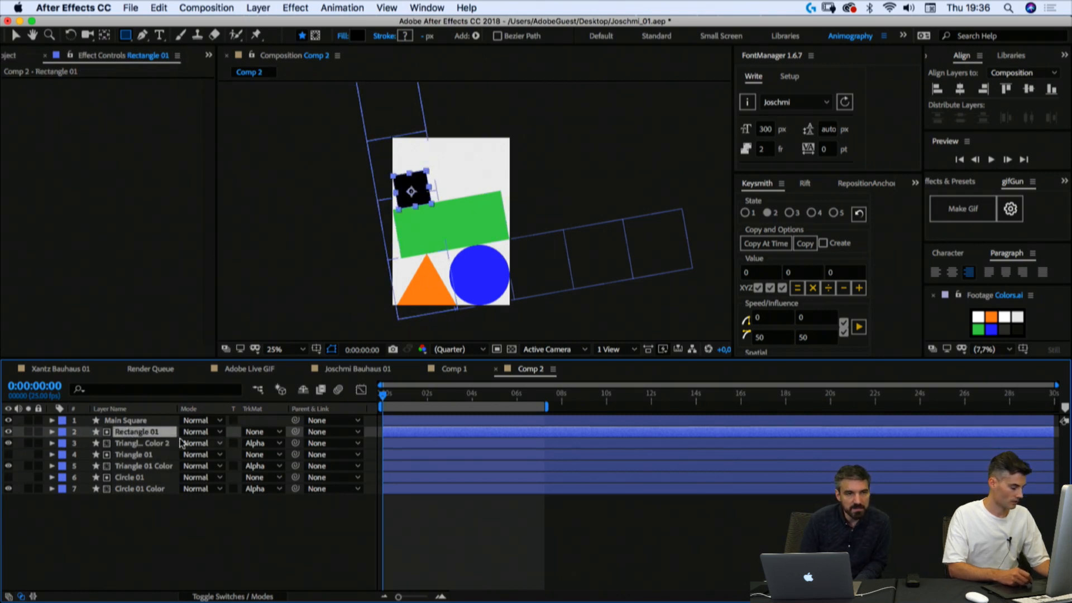
{"action": "key", "text": "p"}
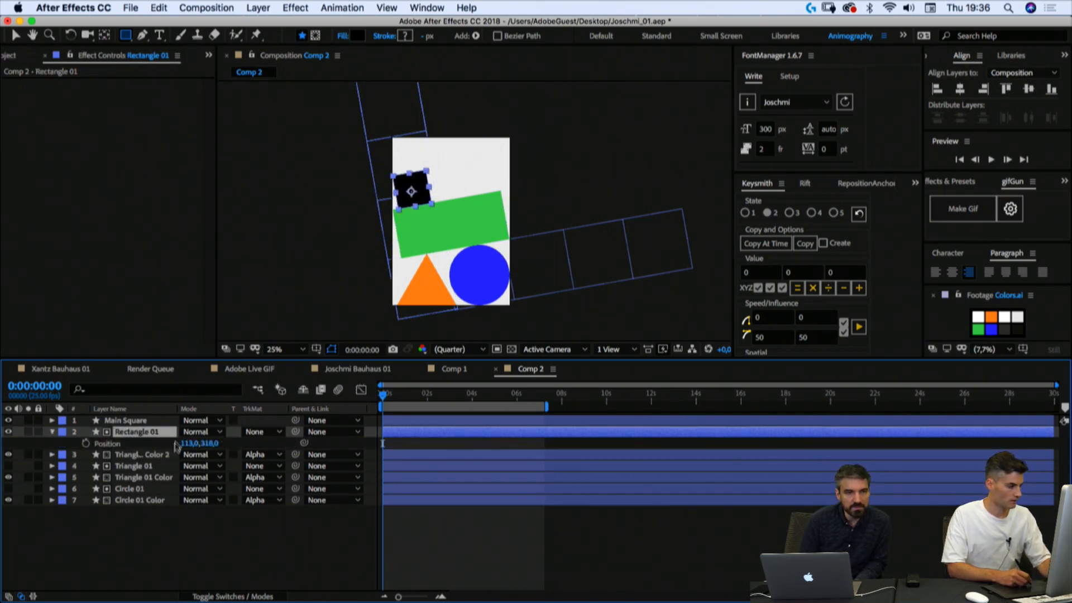
{"action": "left_click", "coordinate": [131, 455]}
{"action": "key", "text": "p"}
{"action": "left_click", "coordinate": [165, 544]}
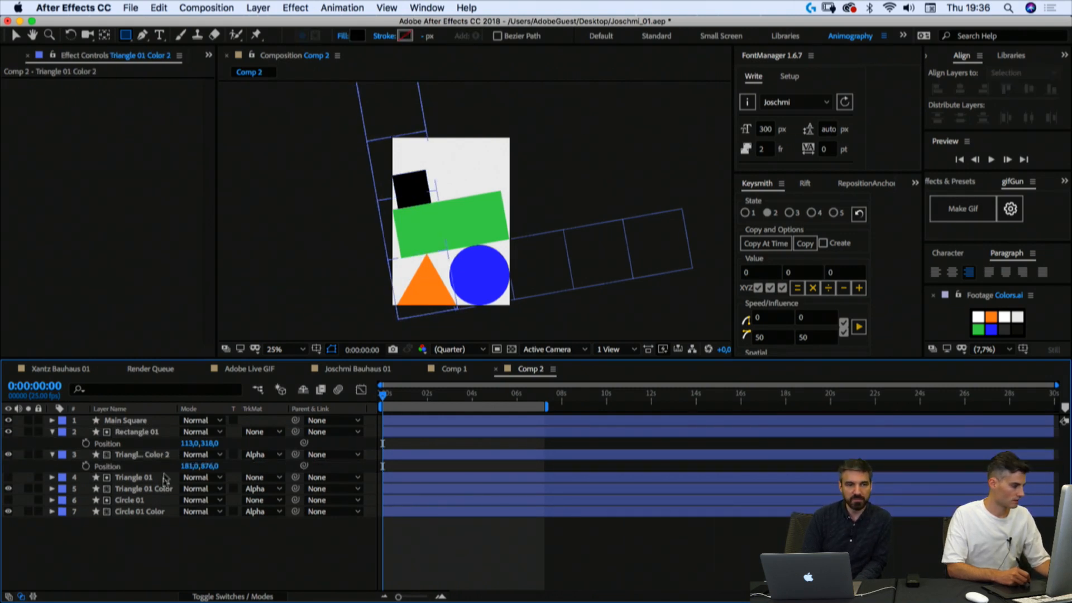
Step: Try pasting the Position of Triangle 01 Color 2 onto Rectangle 01, and undo the paste
{"action": "left_click", "coordinate": [104, 470]}
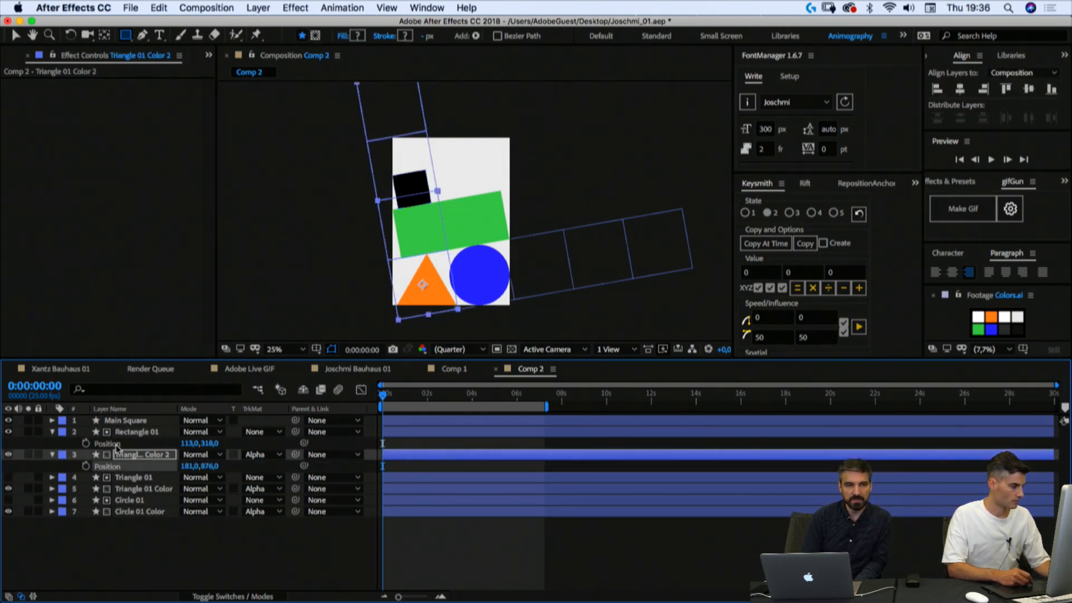
{"action": "left_click", "coordinate": [110, 443]}
{"action": "key", "text": "super+v"}
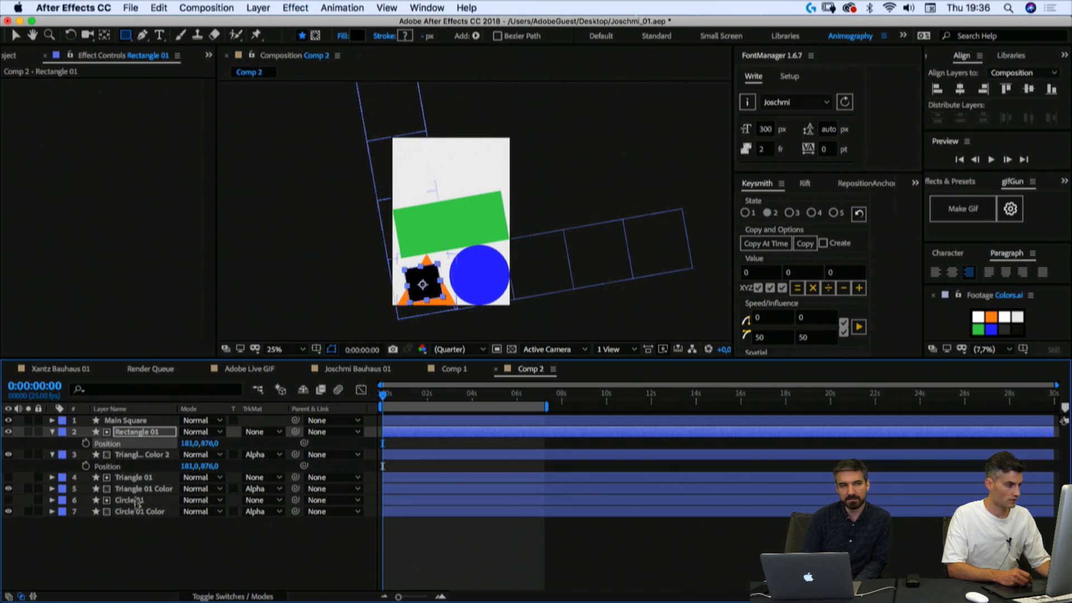
{"action": "key", "text": "super+z"}
{"action": "left_click", "coordinate": [153, 540]}
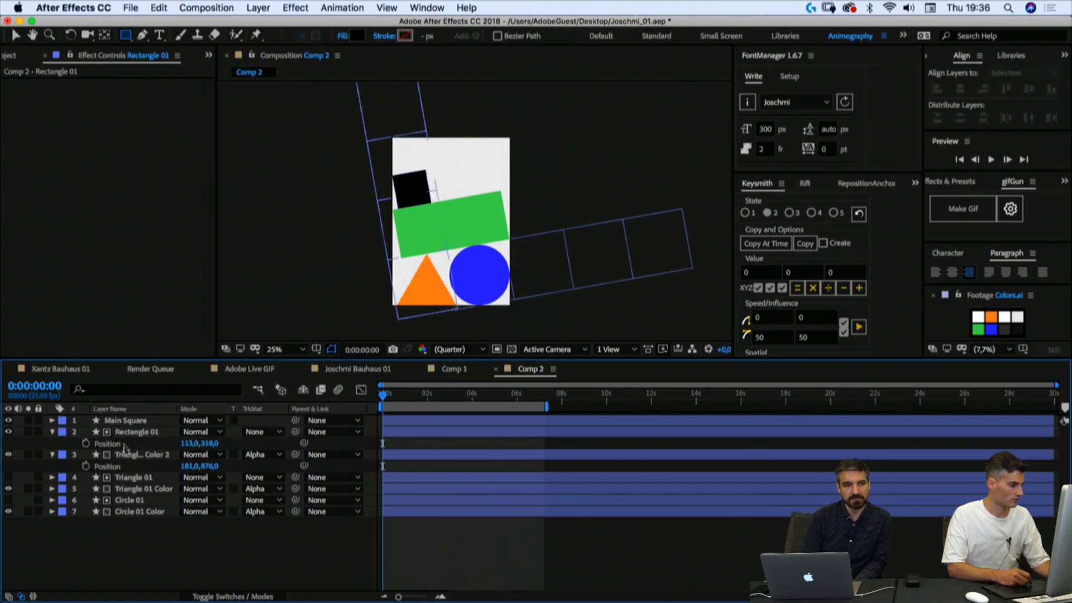
Step: Copy Rectangle 01's Position and paste it onto the Position of Triangle 01 Color 2
{"action": "left_click", "coordinate": [129, 435]}
{"action": "left_click", "coordinate": [134, 457]}
{"action": "left_click", "coordinate": [111, 444]}
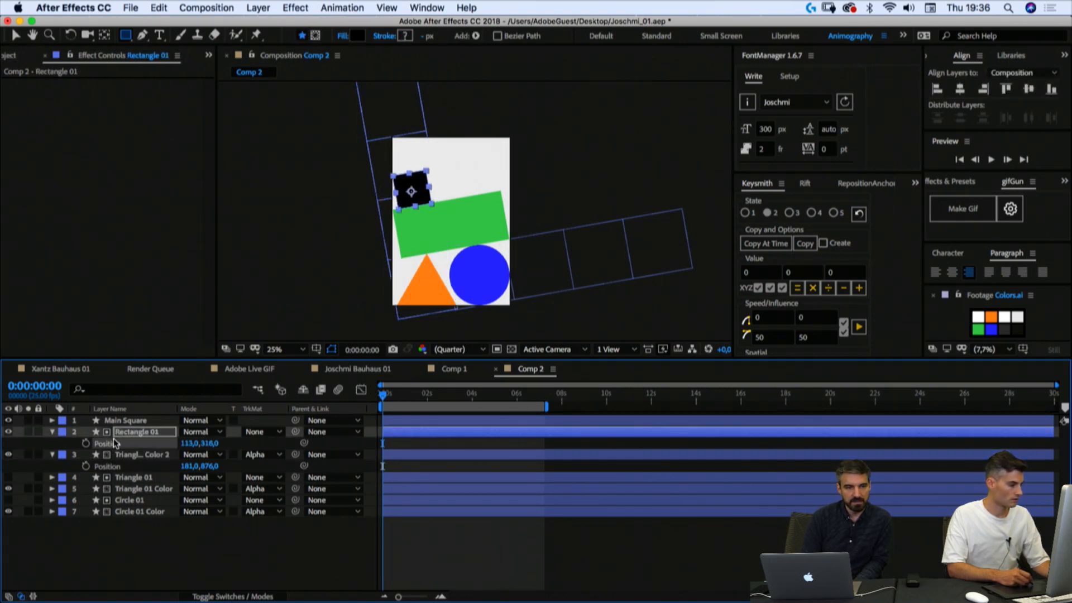
{"action": "key", "text": "super+c"}
{"action": "left_click", "coordinate": [116, 467]}
{"action": "key", "text": "super+v"}
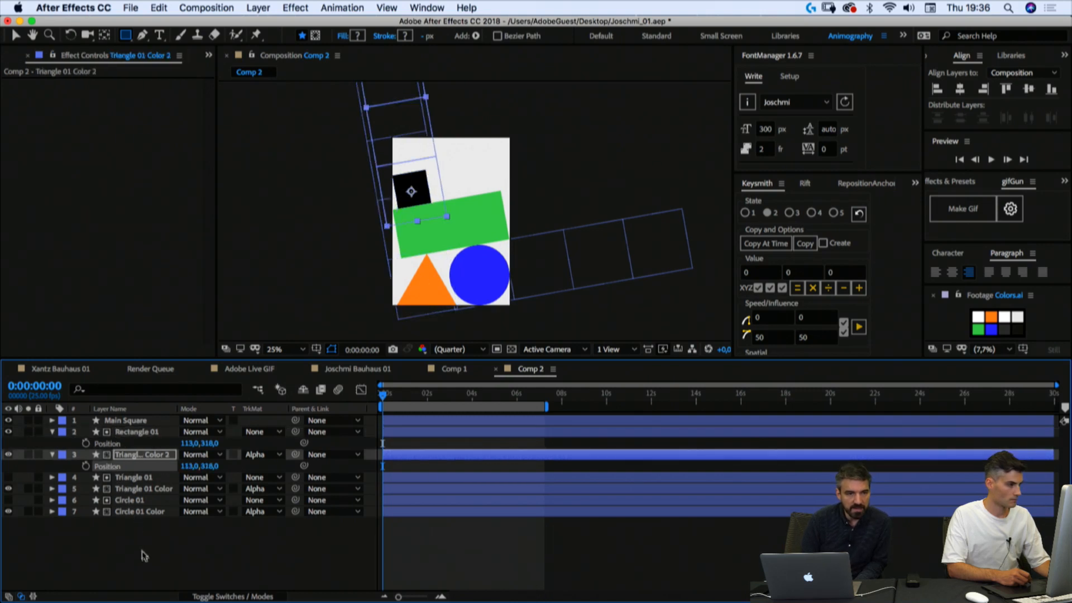
{"action": "left_click", "coordinate": [146, 567]}
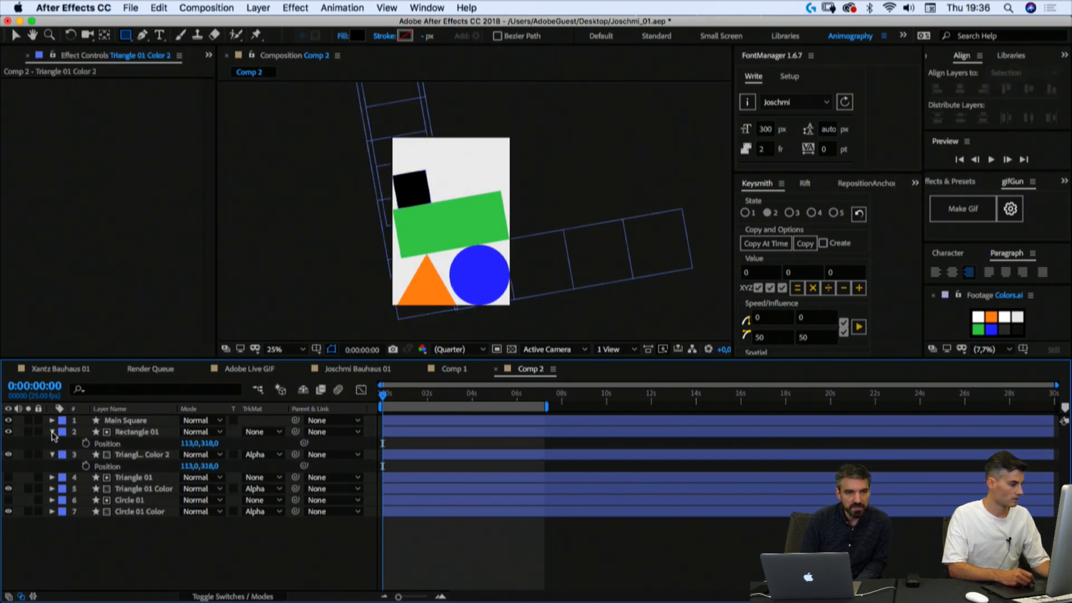
Step: Check the Size of Rectangle Path 1 in the contents of Rectangle 01
{"action": "left_click", "coordinate": [51, 432]}
{"action": "left_click", "coordinate": [52, 433]}
{"action": "left_click", "coordinate": [63, 444]}
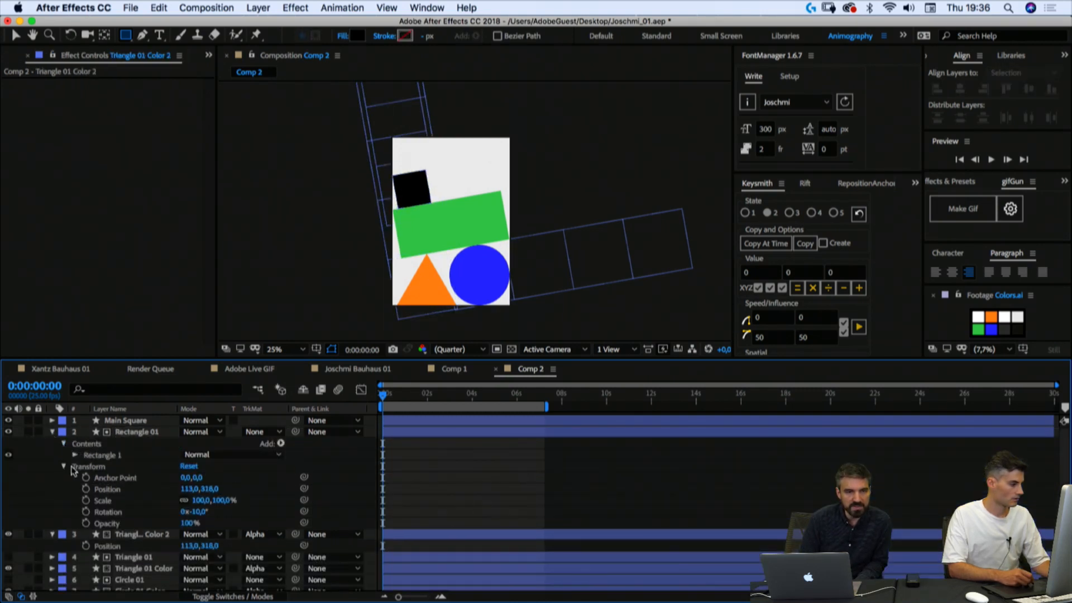
{"action": "left_click", "coordinate": [65, 466]}
{"action": "left_click", "coordinate": [75, 455]}
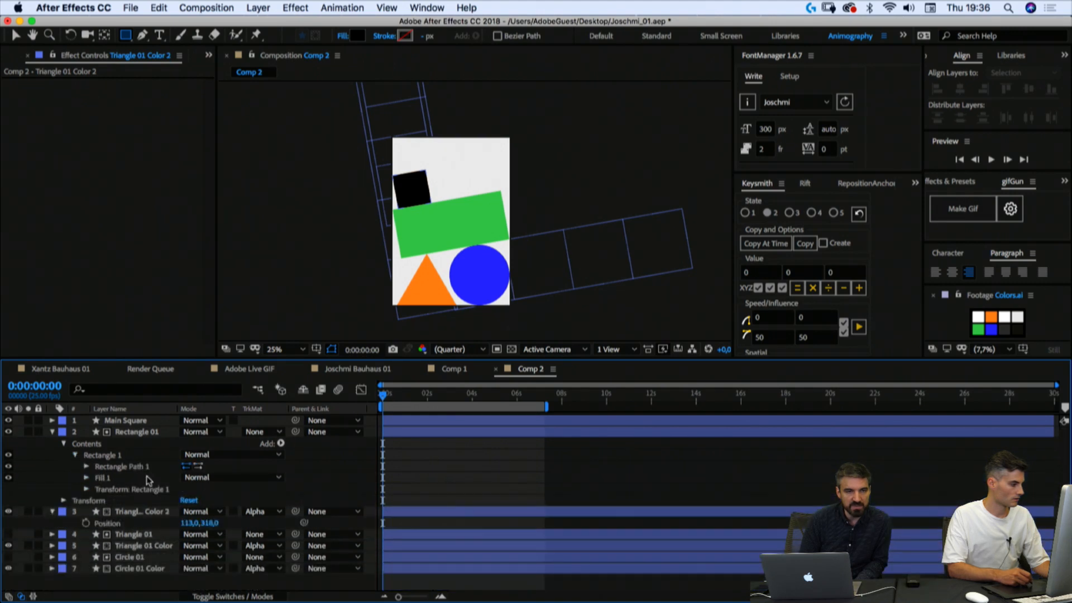
{"action": "left_click", "coordinate": [86, 467]}
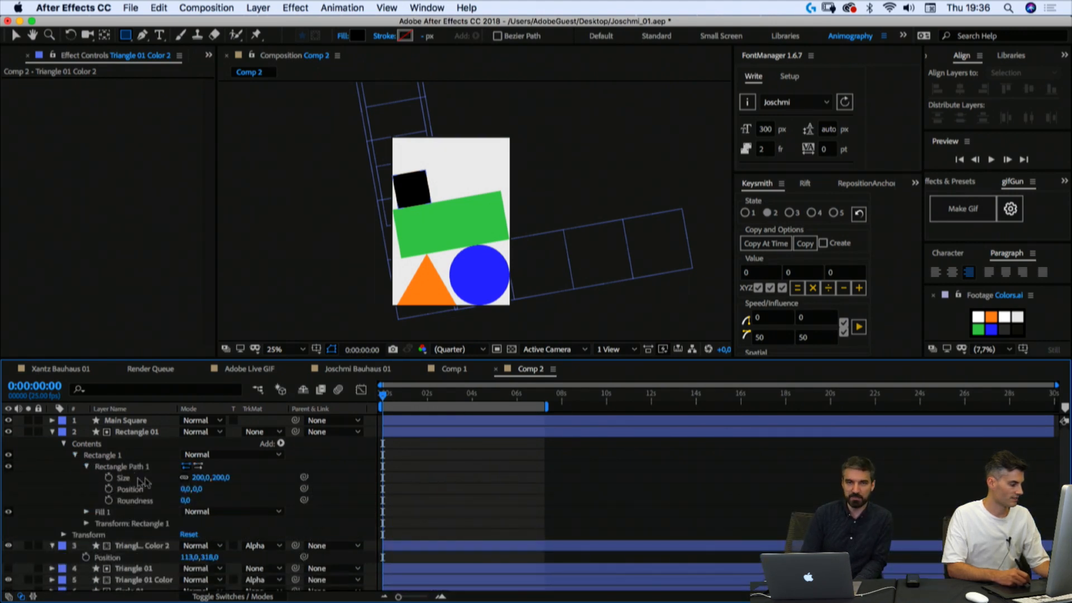
{"action": "left_click", "coordinate": [64, 444]}
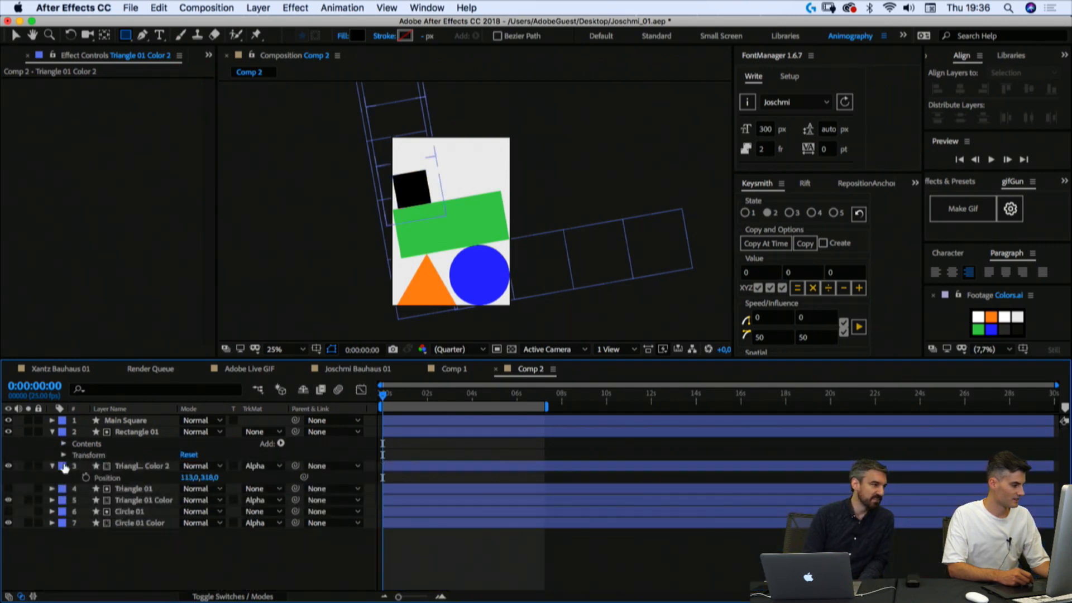
Step: Check the rectangle path Size of Rectangle 4 in Group 1 of Triangle 01 Color 2
{"action": "left_click", "coordinate": [54, 466]}
{"action": "left_click", "coordinate": [53, 466]}
{"action": "left_click", "coordinate": [64, 478]}
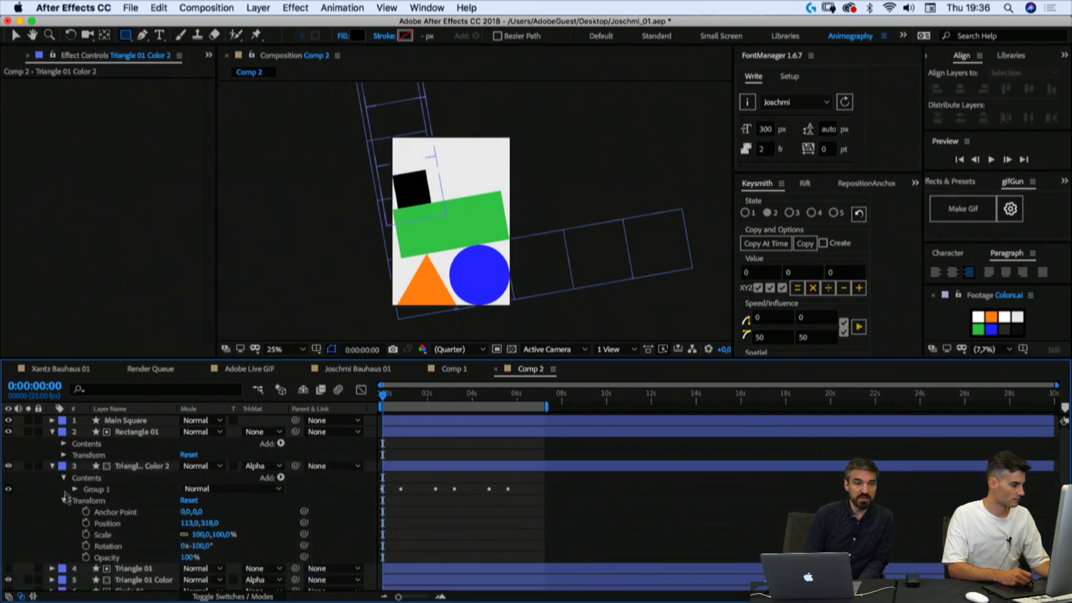
{"action": "left_click", "coordinate": [75, 489]}
{"action": "left_click", "coordinate": [86, 501]}
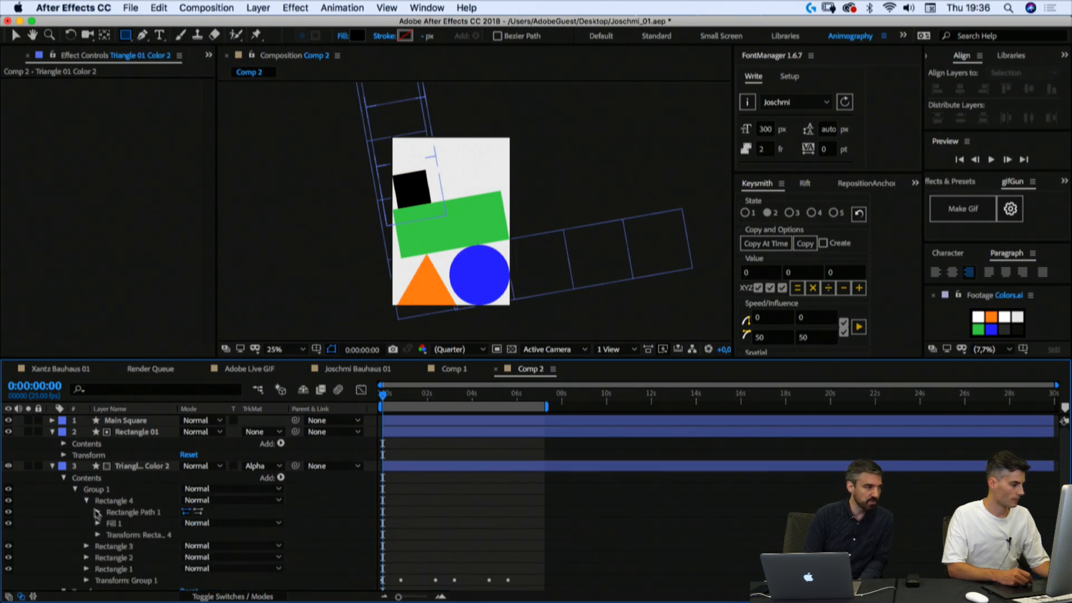
{"action": "left_click", "coordinate": [99, 512]}
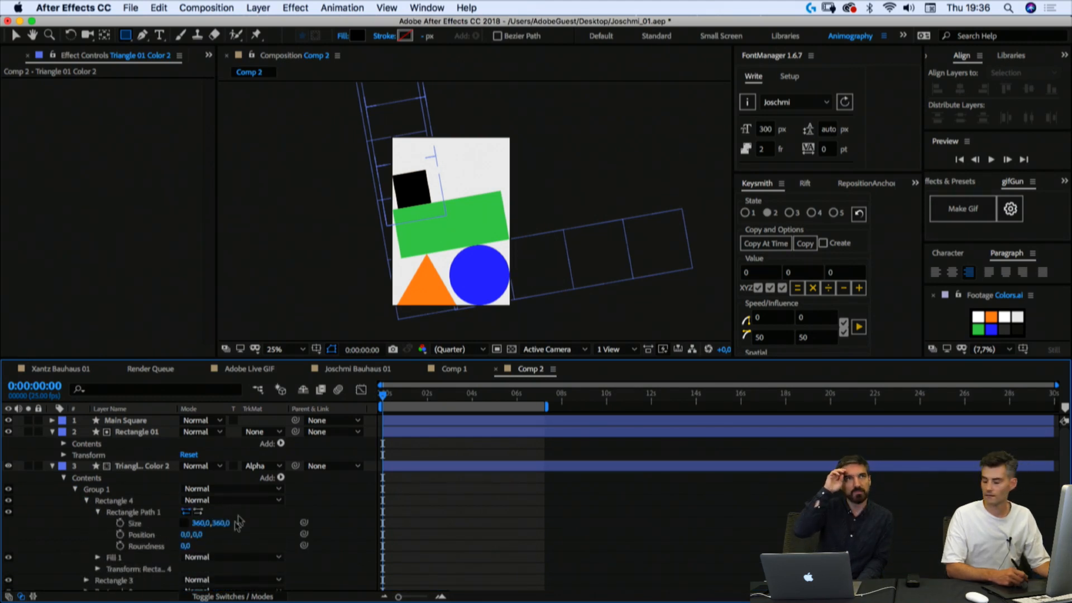
{"action": "left_click", "coordinate": [52, 465]}
Step: Set the scale of Triangle 01 Color 2 to 55.6%, dividing 100 by 360 and multiplying by 200
{"action": "left_click", "coordinate": [142, 468]}
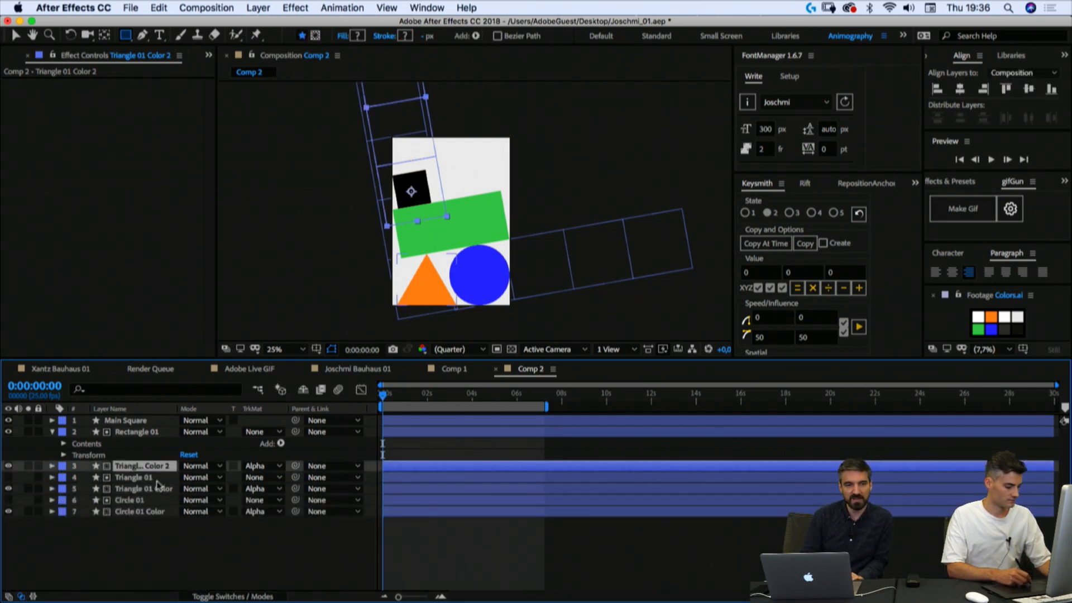
{"action": "key", "text": "s"}
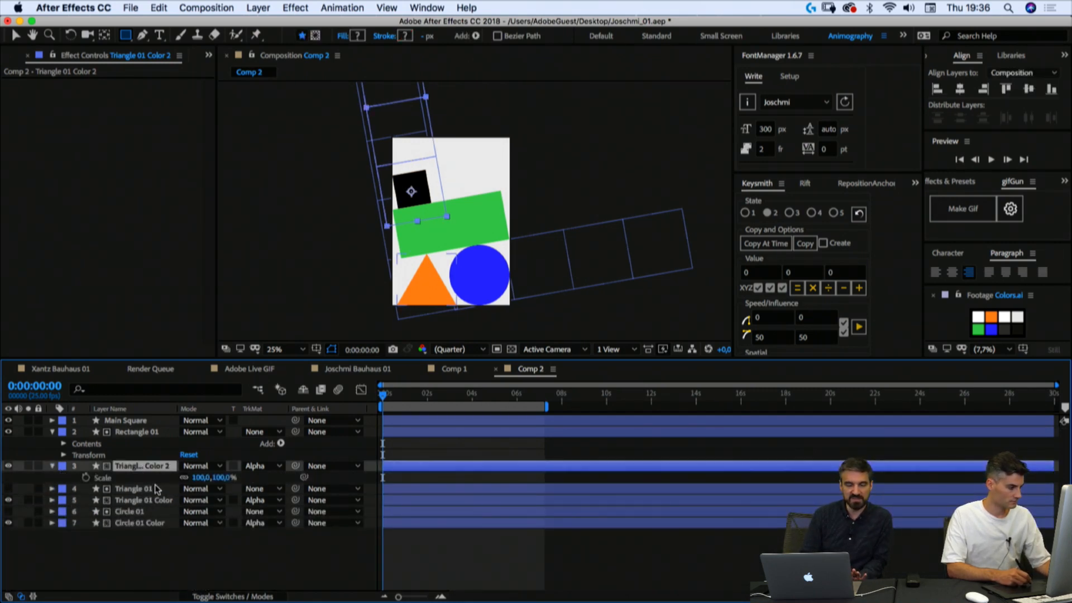
{"action": "left_click", "coordinate": [200, 478]}
{"action": "key", "text": "Right"}
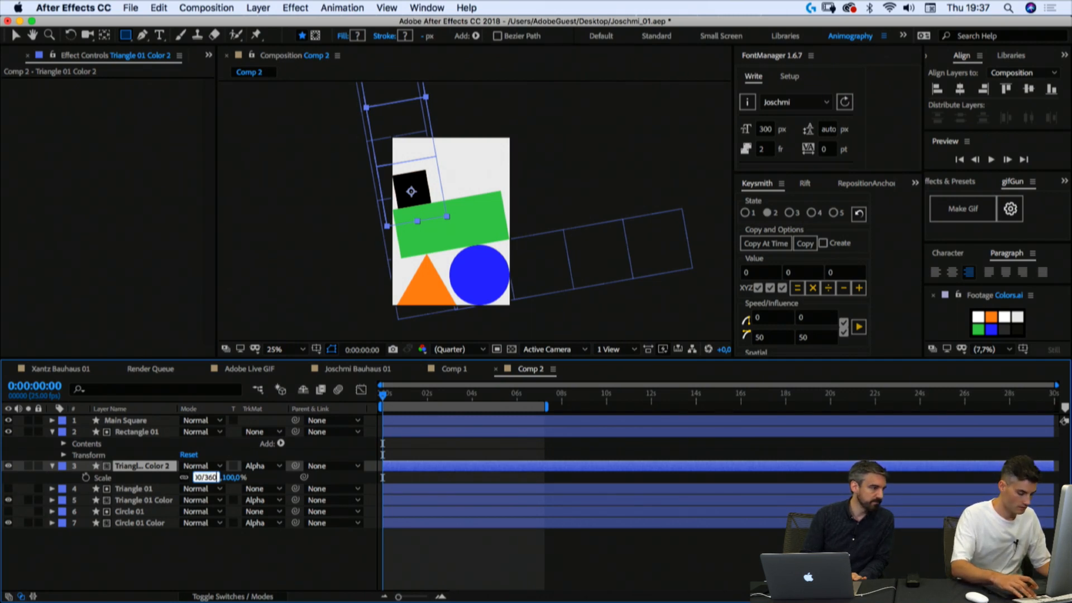
{"action": "key", "text": "Return"}
{"action": "left_click", "coordinate": [196, 477]}
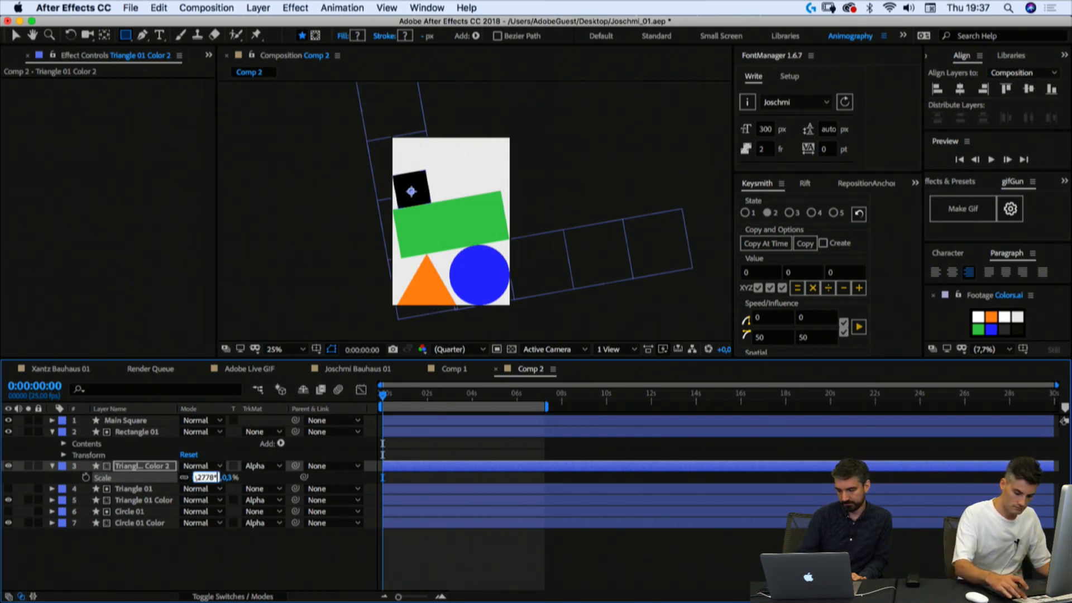
{"action": "type", "text": "*200"}
{"action": "key", "text": "Return"}
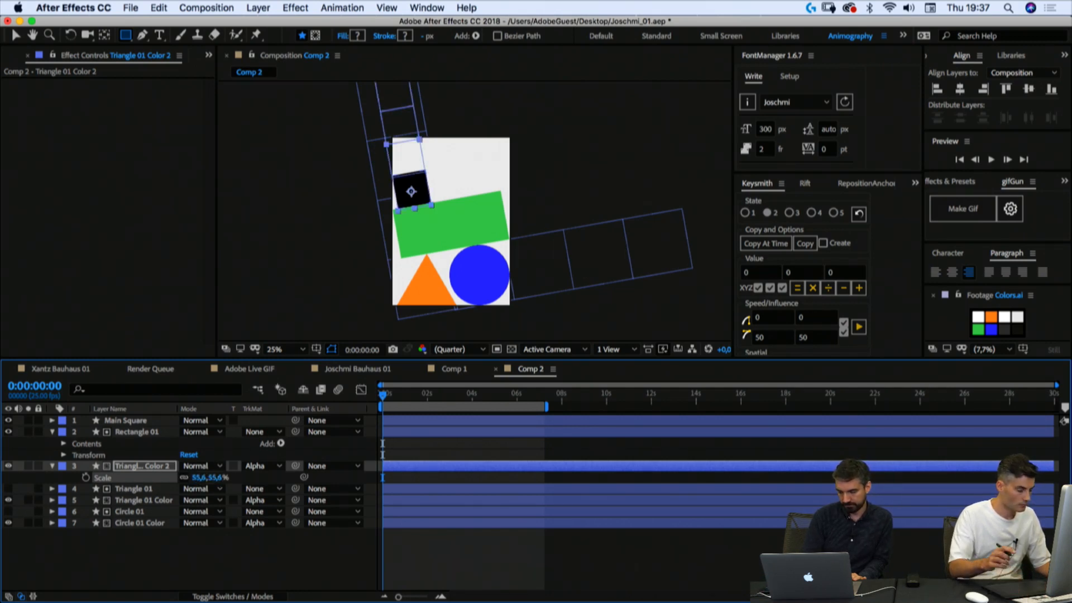
{"action": "left_click", "coordinate": [114, 563]}
Step: Play the composition from the first frame to preview the rescaled Triangle 01 Color 2 strip, and return to 0:00:00:00
{"action": "left_click", "coordinate": [129, 467]}
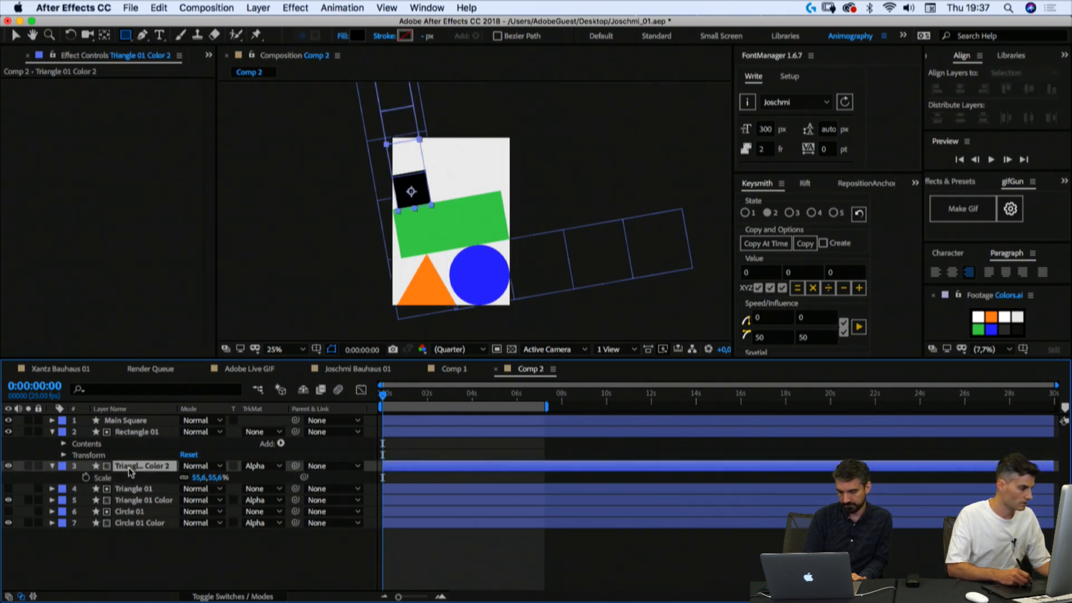
{"action": "key", "text": "space"}
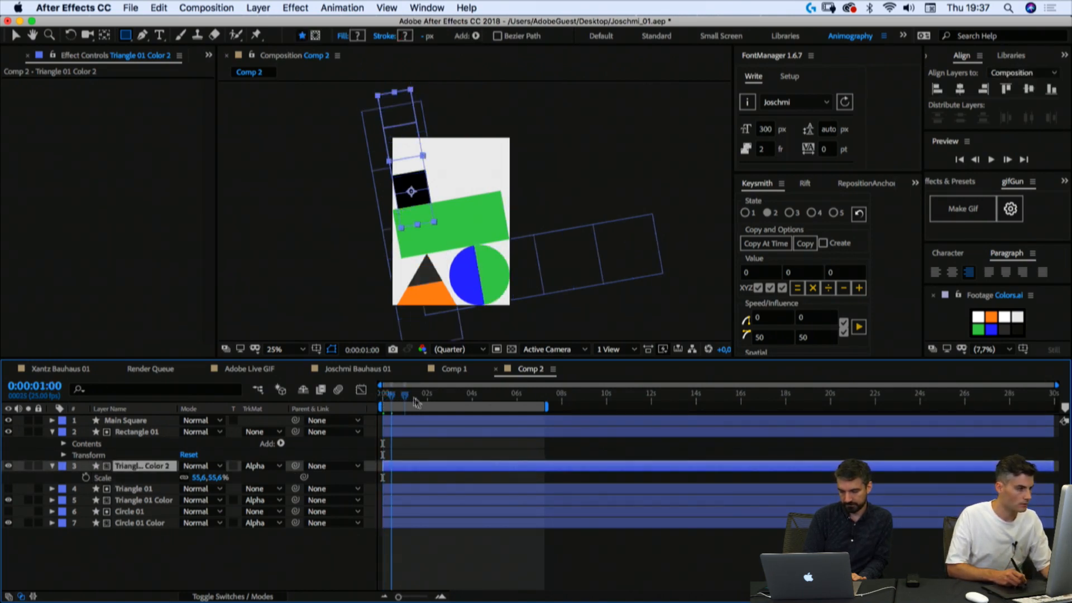
{"action": "key", "text": "space"}
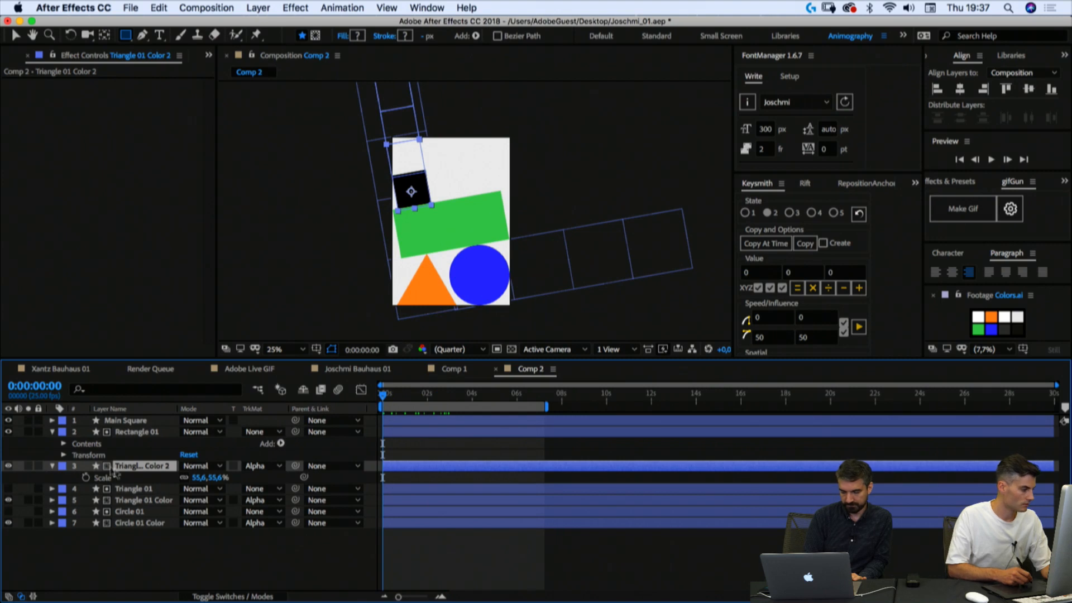
Step: Compare the Position values of Triangle 01 Color 2 and Rectangle 01 and inspect their alignment up close
{"action": "key", "text": "p"}
{"action": "left_click", "coordinate": [131, 432]}
{"action": "key", "text": "p"}
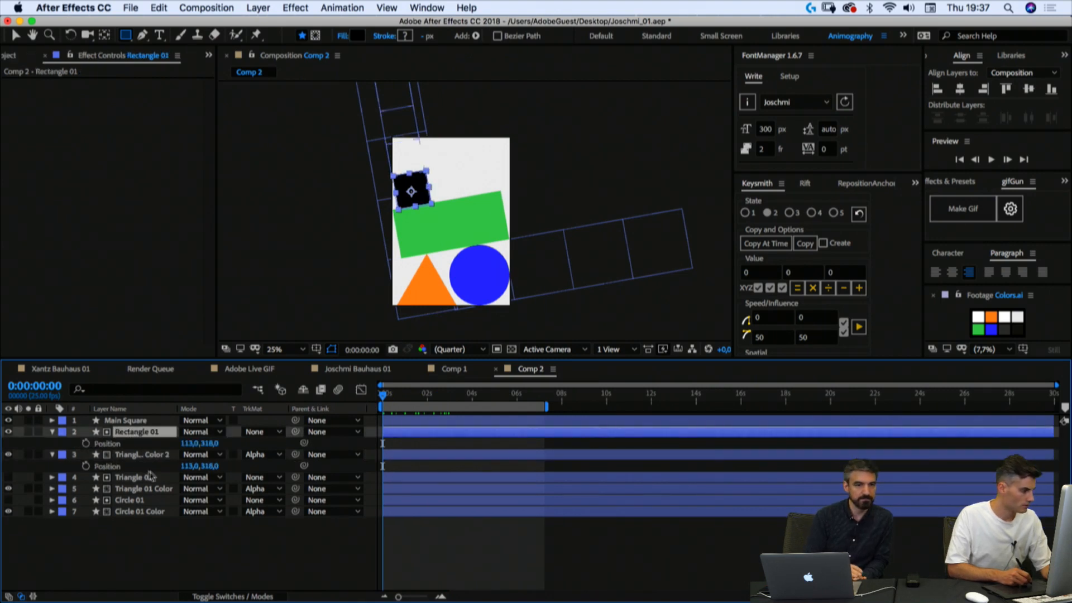
{"action": "key", "text": "F2"}
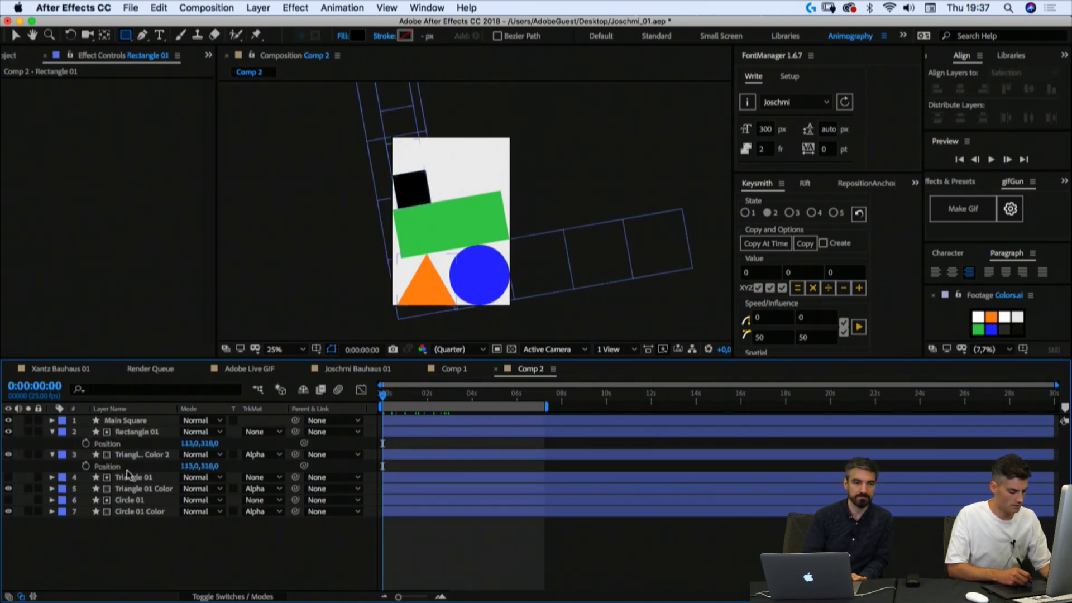
{"action": "key", "text": "period"}
Step: Examine the transform values of Group 1 and its Rectangle 1 within Triangle 01 Color 2 for an offset
{"action": "left_click", "coordinate": [129, 456]}
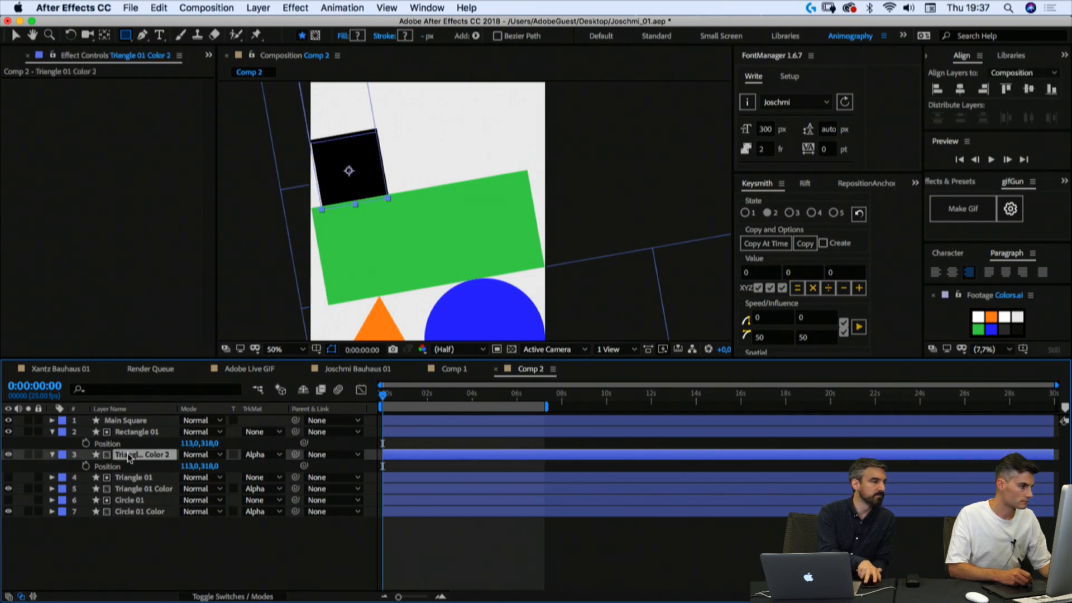
{"action": "left_click", "coordinate": [52, 455]}
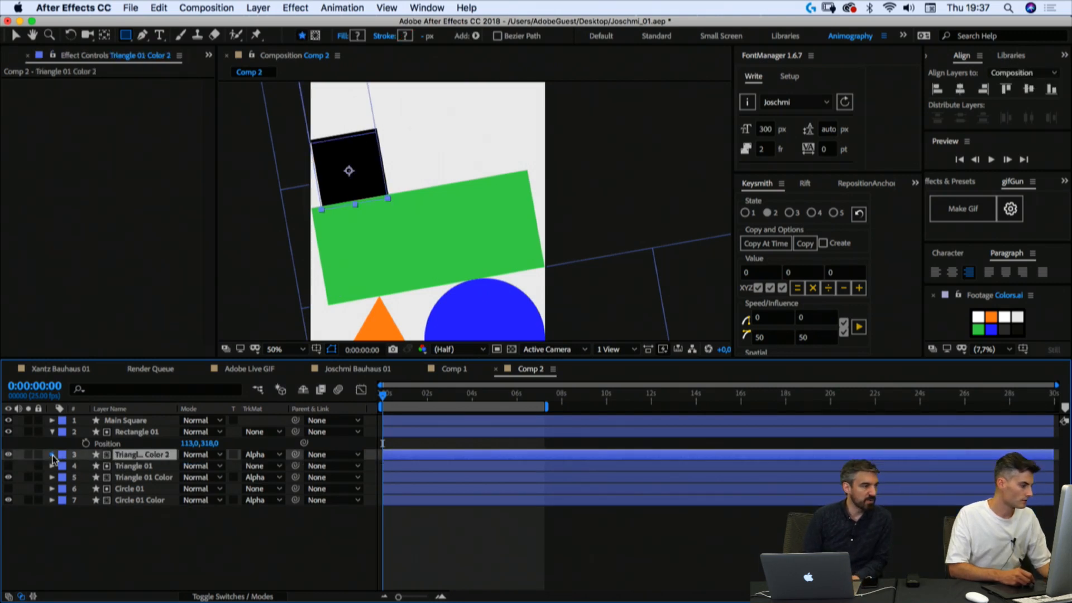
{"action": "left_click", "coordinate": [52, 455]}
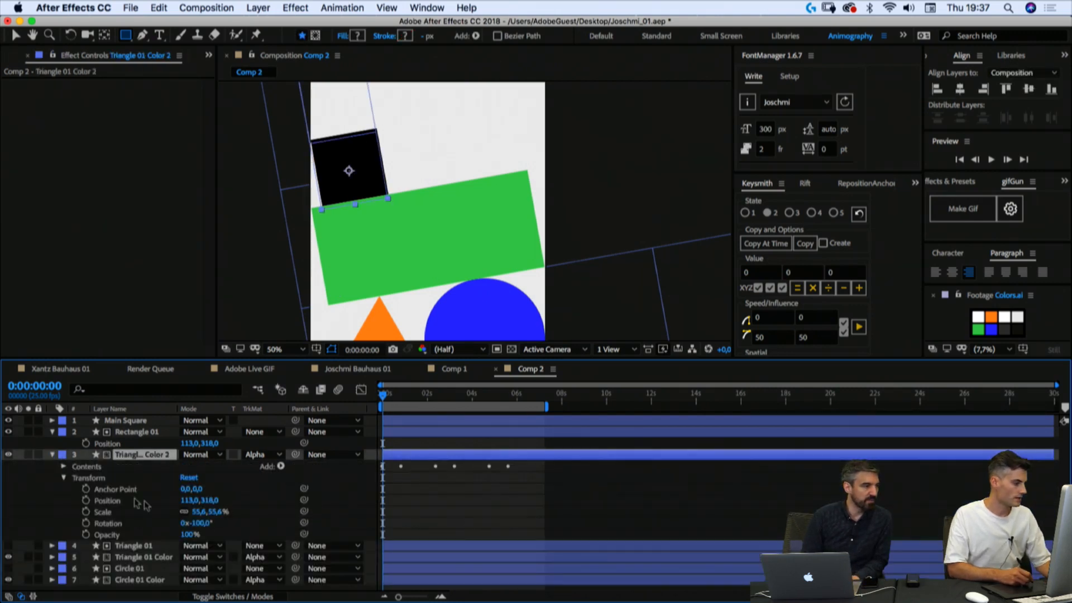
{"action": "left_click", "coordinate": [64, 467]}
{"action": "left_click", "coordinate": [75, 479]}
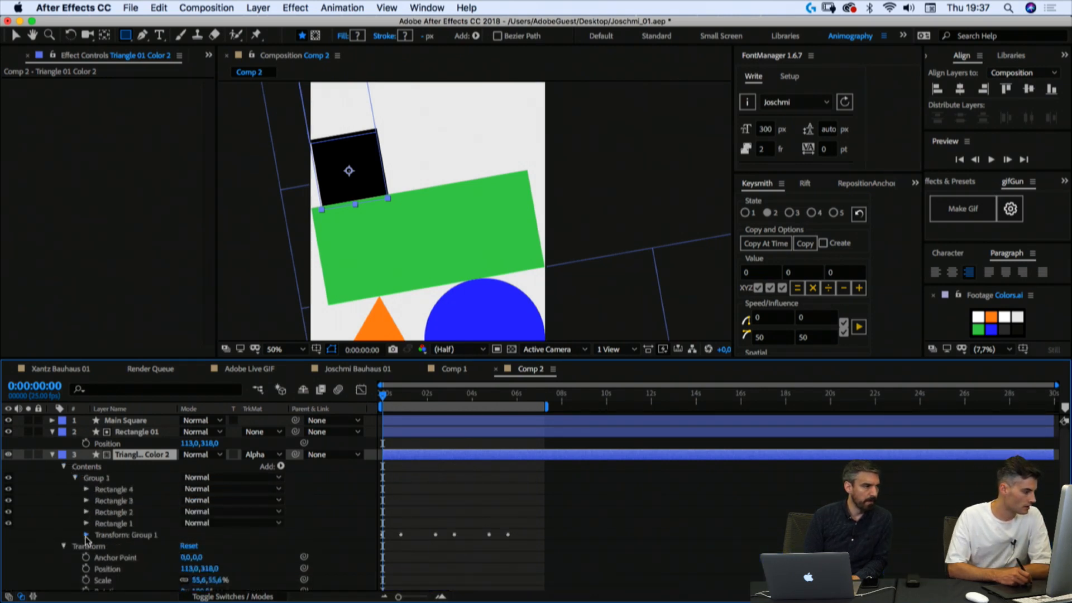
{"action": "left_click", "coordinate": [87, 536]}
{"action": "left_click", "coordinate": [87, 494]}
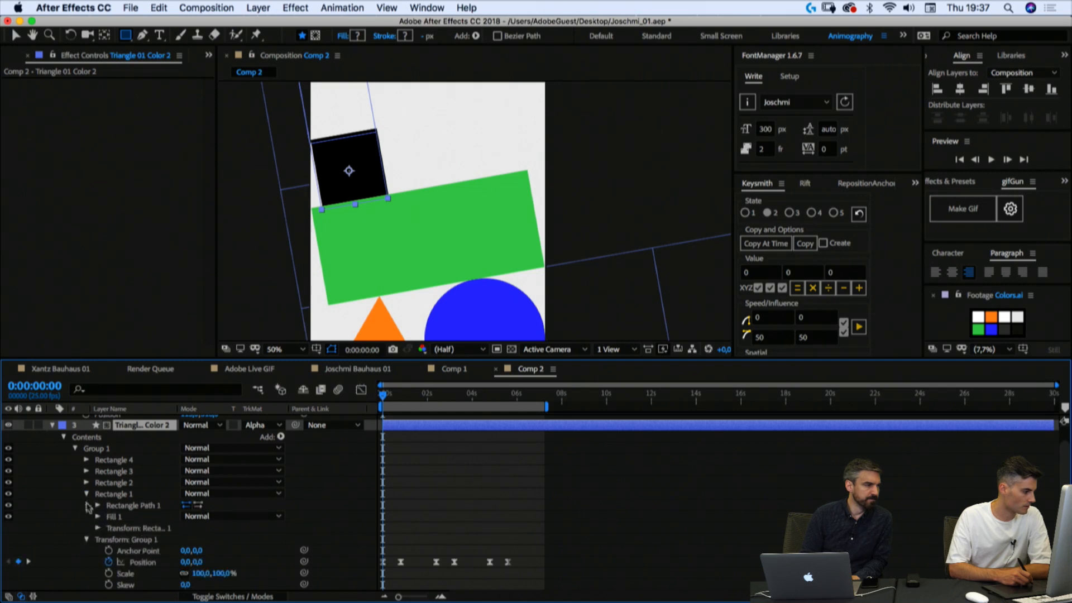
{"action": "left_click", "coordinate": [98, 528]}
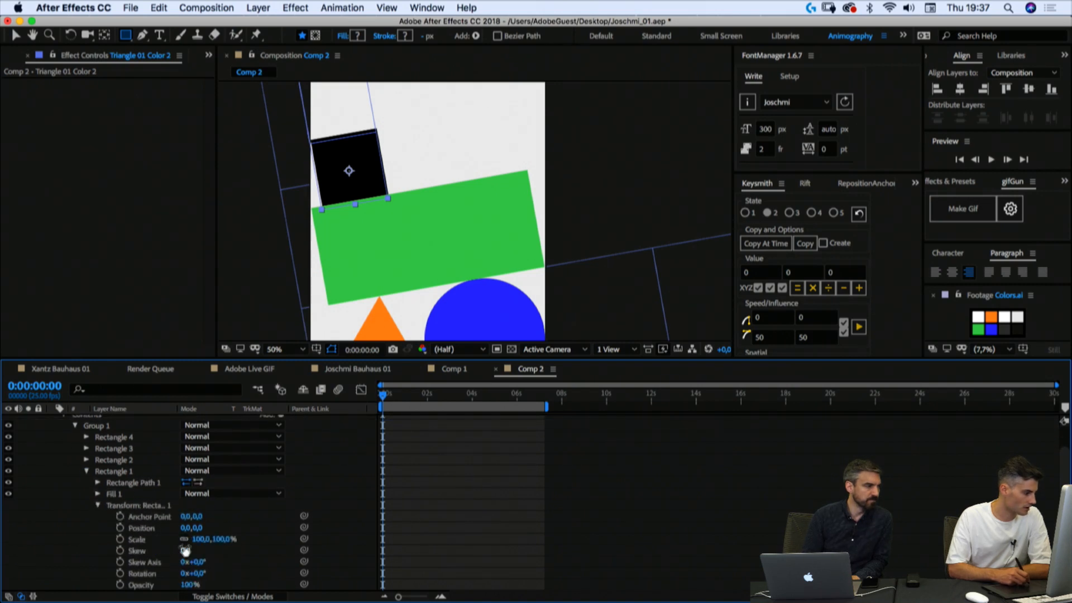
{"action": "left_click", "coordinate": [98, 505]}
{"action": "left_click", "coordinate": [74, 426]}
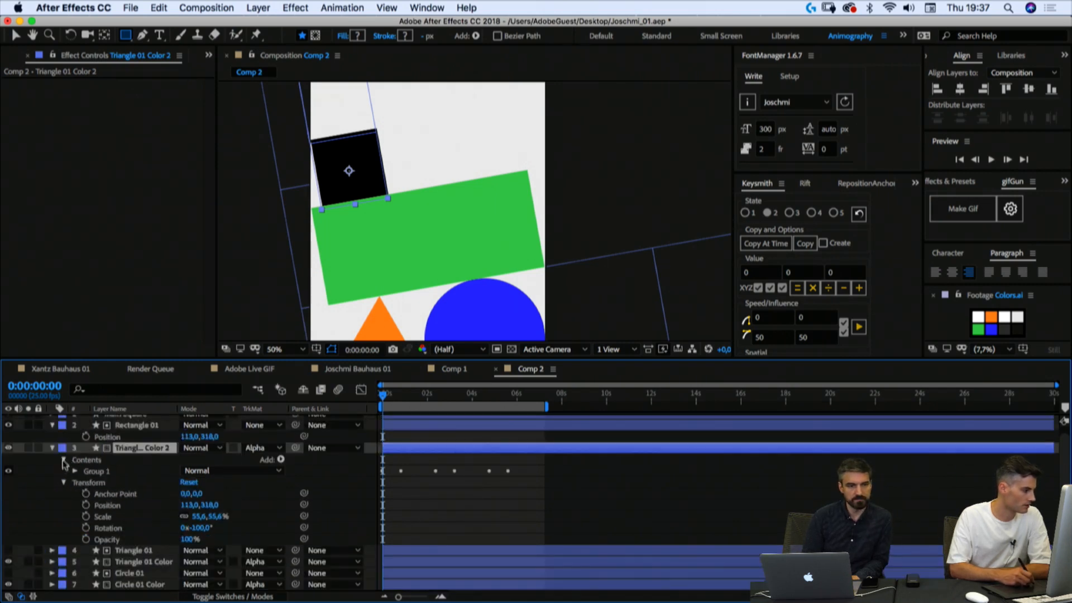
Step: Set the Position in Rectangle 01's Transform: Rectangle 1 group to 0, 0
{"action": "left_click", "coordinate": [90, 428]}
{"action": "left_click", "coordinate": [52, 426]}
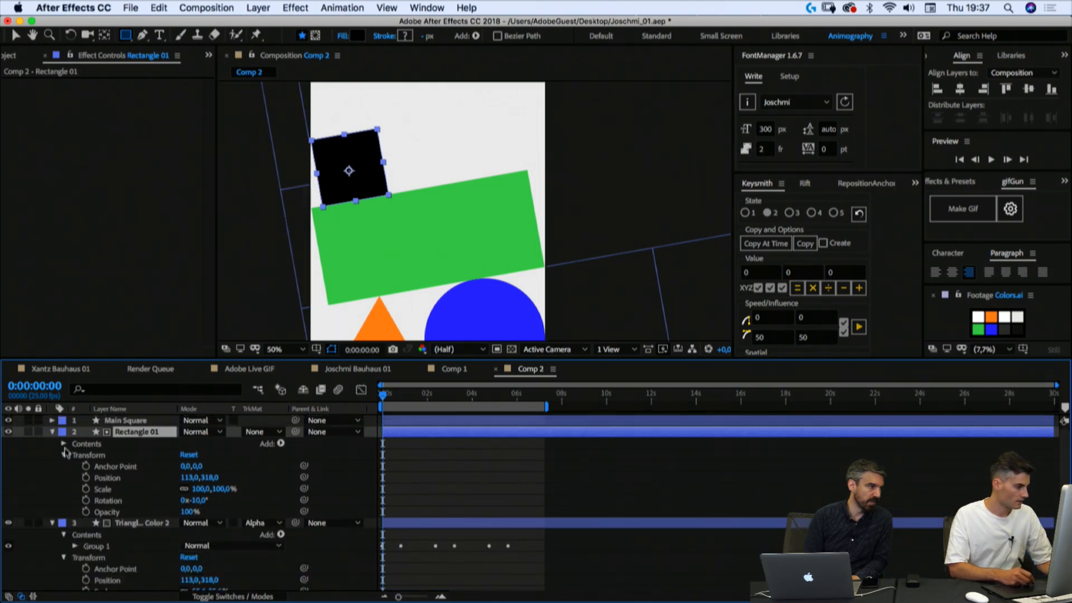
{"action": "left_click", "coordinate": [63, 444]}
{"action": "left_click", "coordinate": [75, 455]}
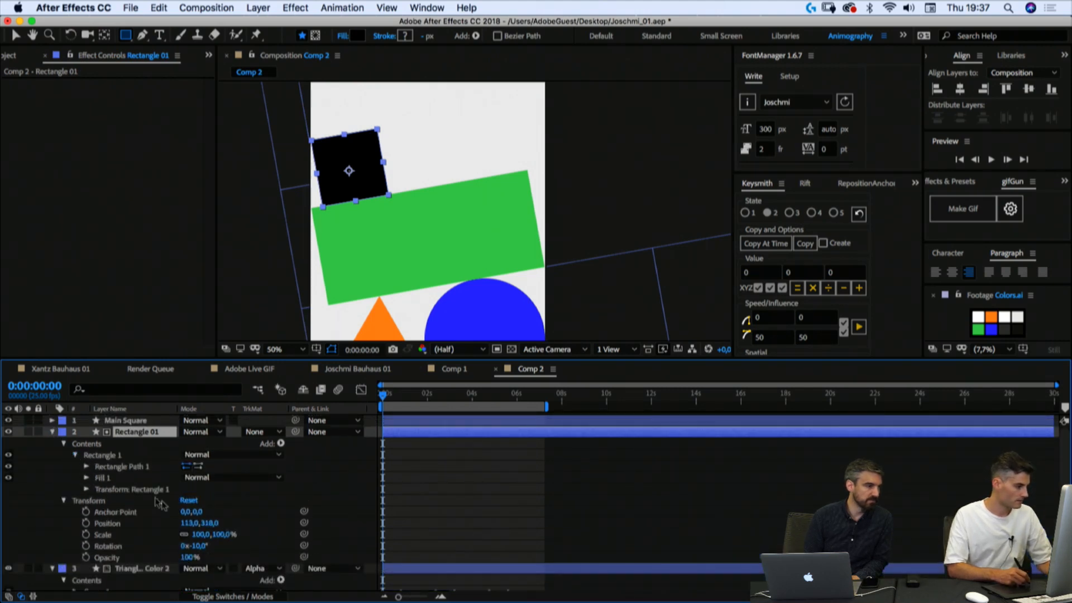
{"action": "left_click", "coordinate": [86, 490]}
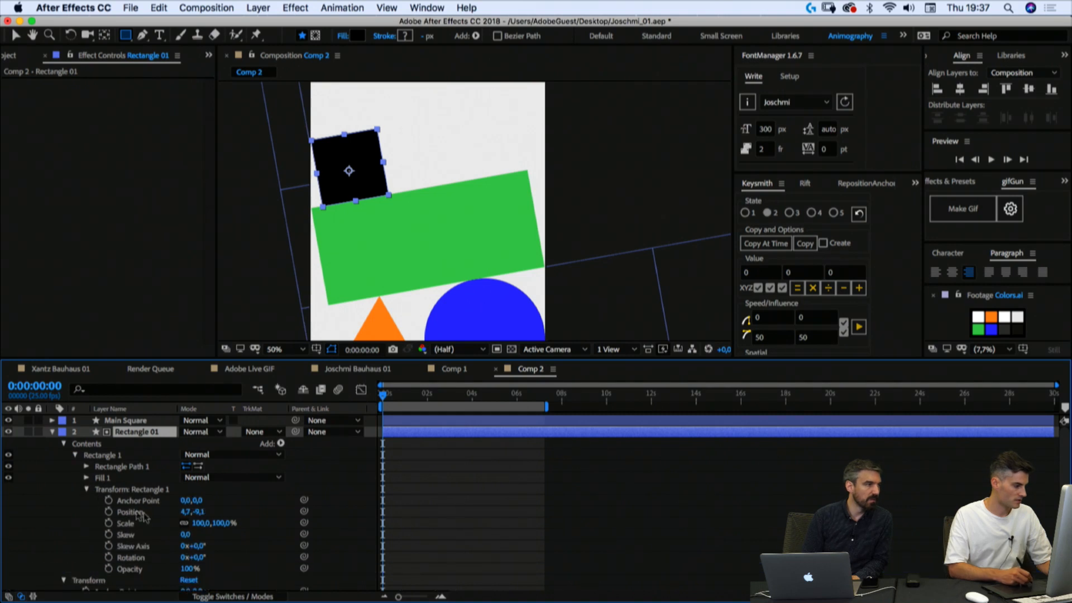
{"action": "left_click", "coordinate": [187, 512]}
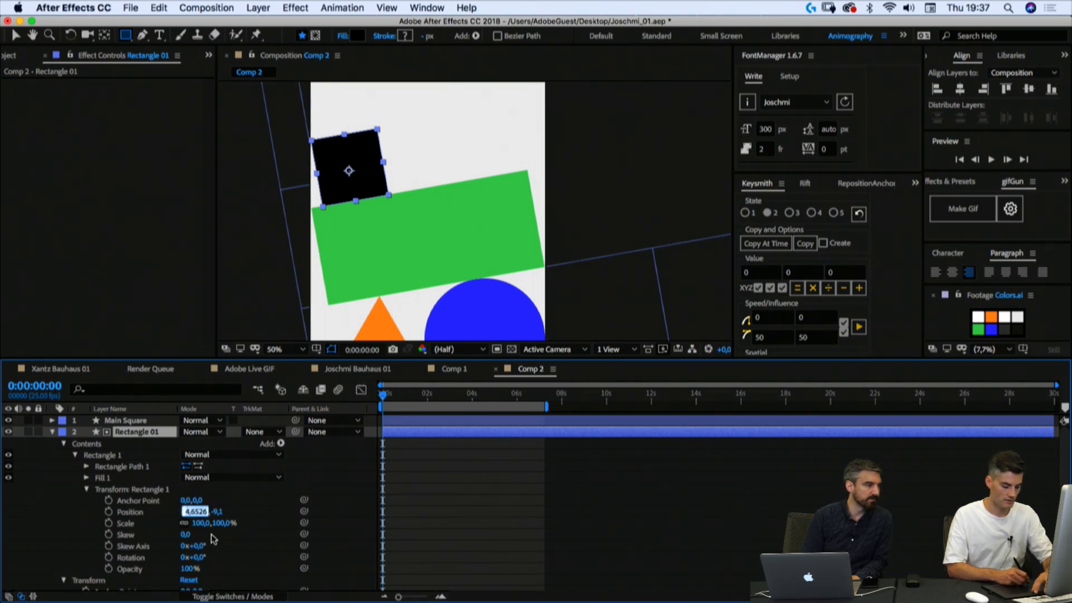
{"action": "type", "text": "00"}
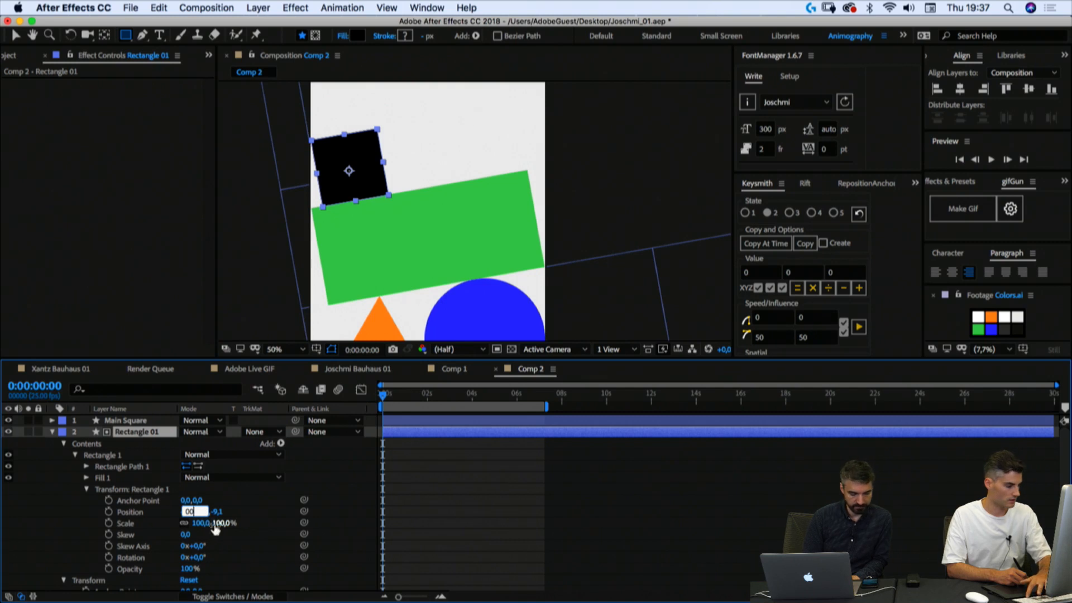
{"action": "key", "text": "Tab"}
{"action": "type", "text": "0"}
{"action": "left_click", "coordinate": [215, 510]}
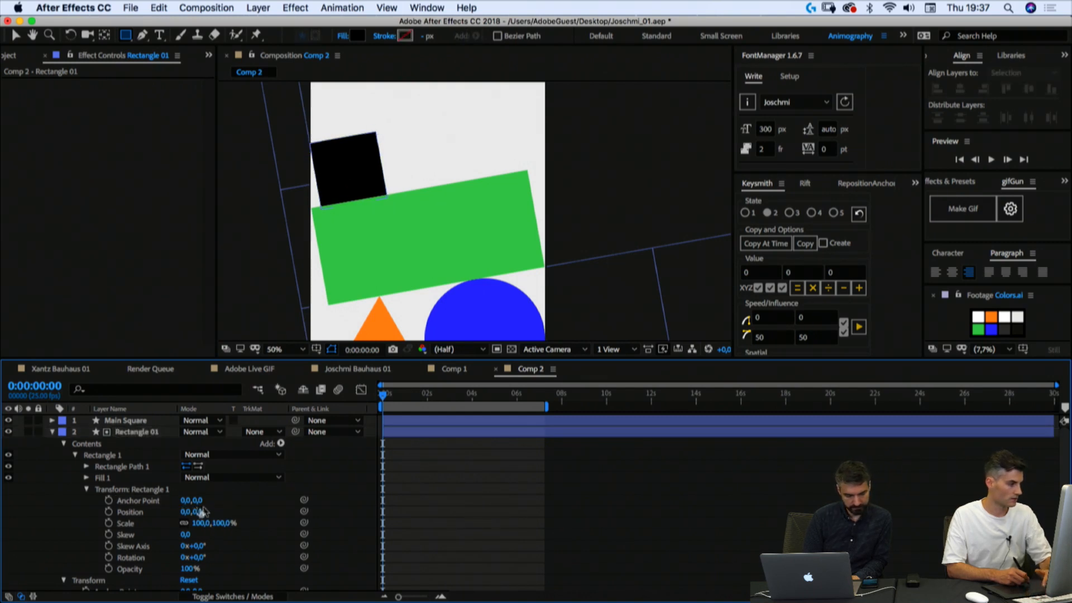
Step: Nudge the Rectangle 01 layer to position 115, 308 so the black square sits flush on the green rectangle
{"action": "left_click", "coordinate": [75, 456]}
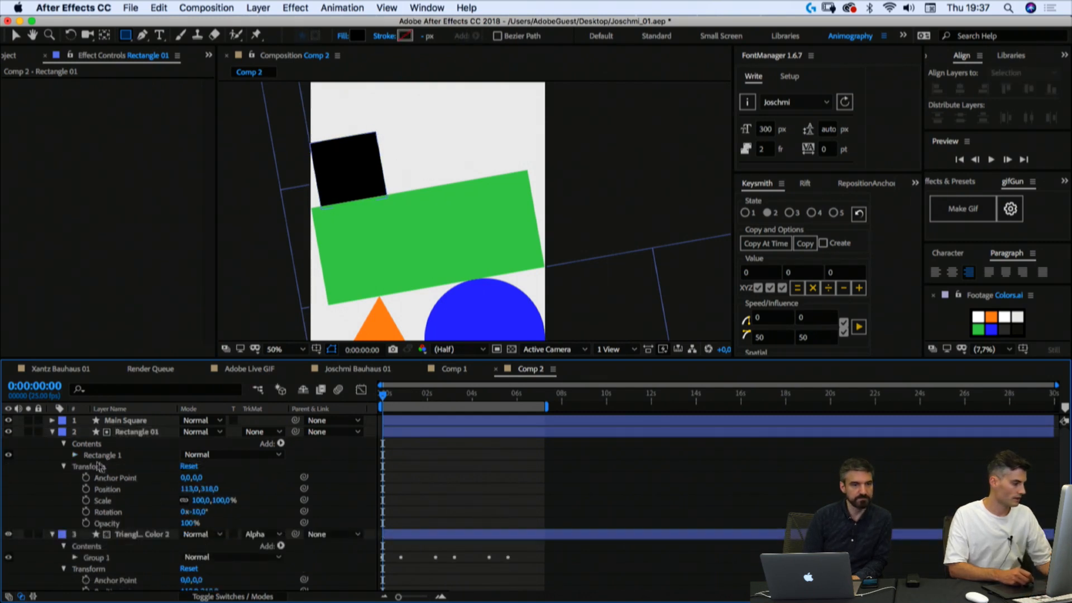
{"action": "left_click", "coordinate": [52, 432]}
{"action": "left_click", "coordinate": [128, 433]}
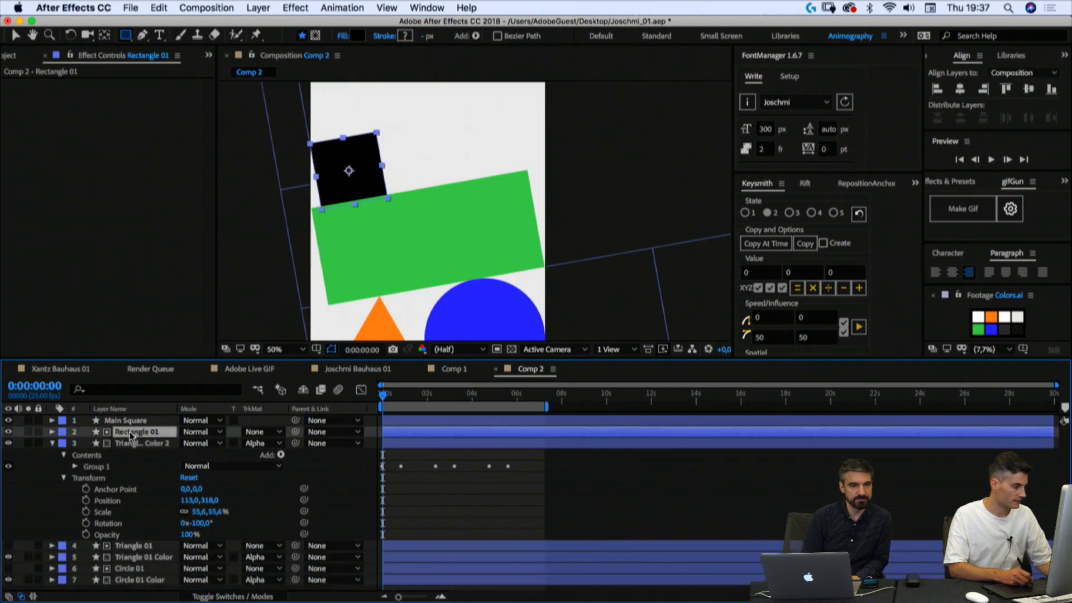
{"action": "key", "text": "period"}
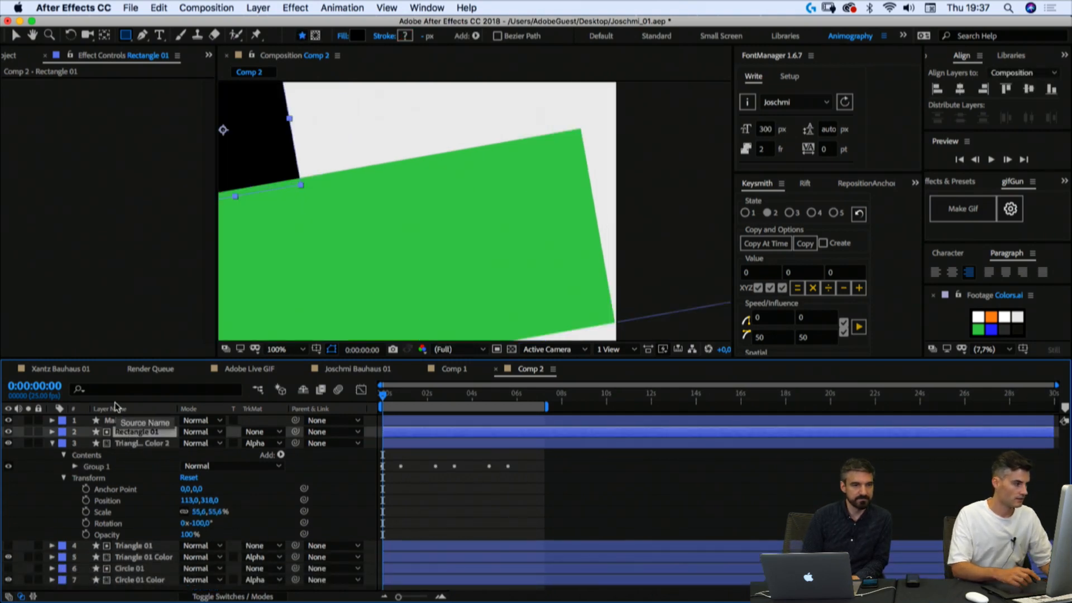
{"action": "key", "text": "space"}
{"action": "left_click_drag", "start_coordinate": [337, 169], "coordinate": [497, 209]}
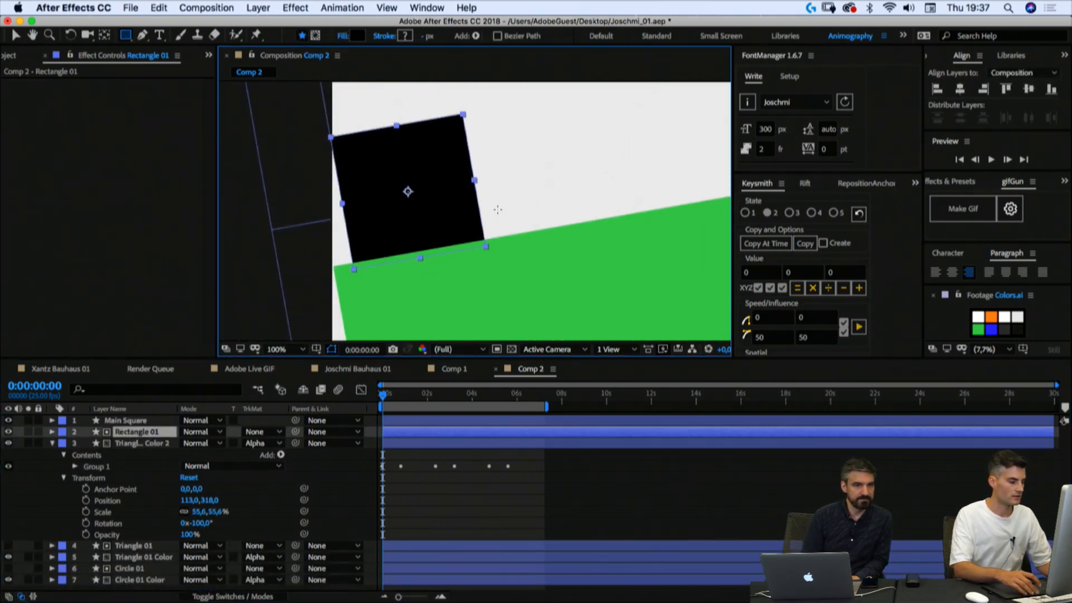
{"action": "key", "text": "shift+Up"}
{"action": "key", "text": "Right"}
{"action": "key", "text": "Right"}
{"action": "key", "text": "Right"}
{"action": "key", "text": "Right"}
{"action": "key", "text": "Up"}
{"action": "key", "text": "Down"}
{"action": "key", "text": "Left"}
{"action": "key", "text": "Left"}
{"action": "left_click", "coordinate": [459, 511]}
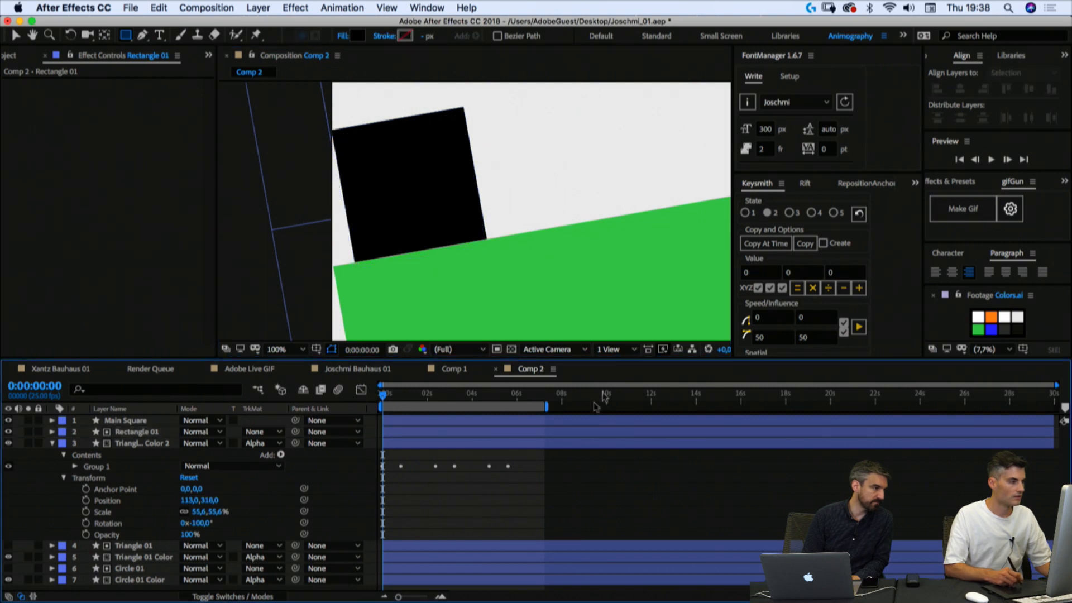
Step: Copy the position of Rectangle 01 onto the Triangle 01 Color 2 layer
{"action": "left_click", "coordinate": [129, 443]}
{"action": "key", "text": "p"}
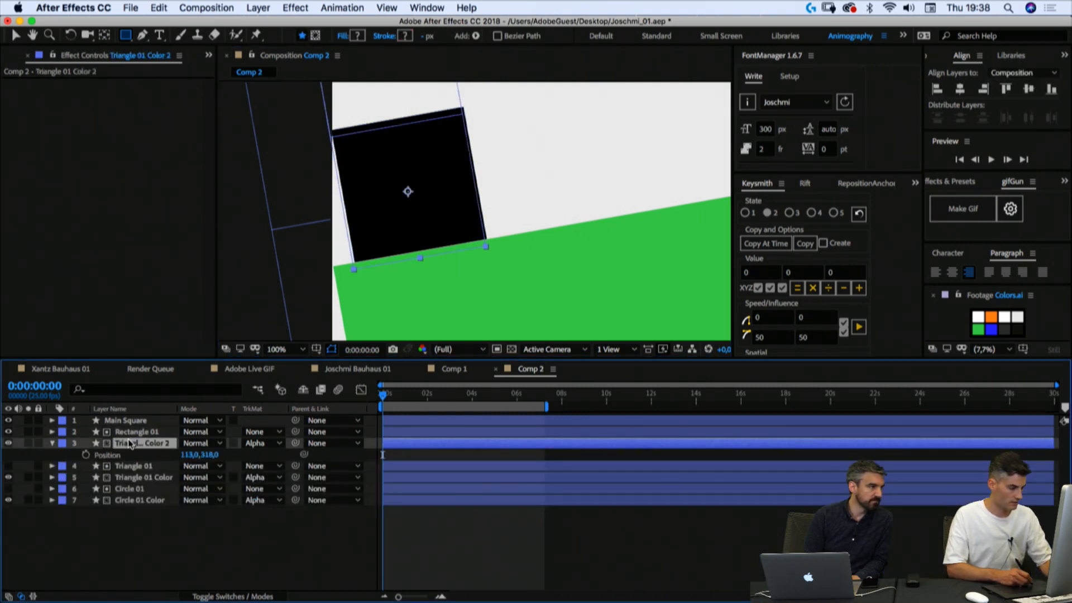
{"action": "left_click", "coordinate": [129, 435]}
{"action": "key", "text": "p"}
{"action": "left_click", "coordinate": [138, 542]}
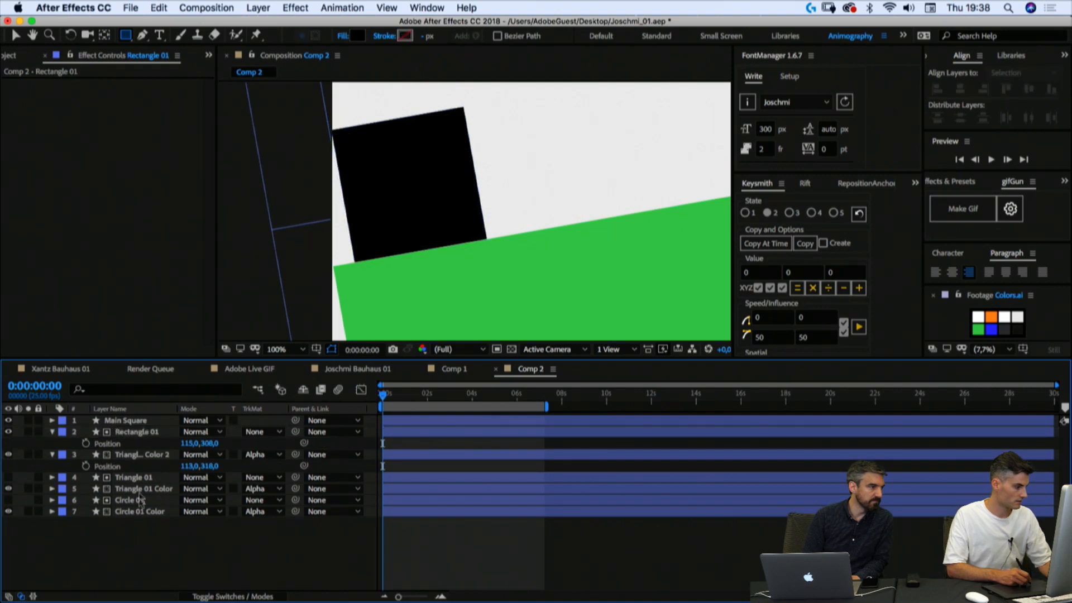
{"action": "left_click", "coordinate": [124, 457]}
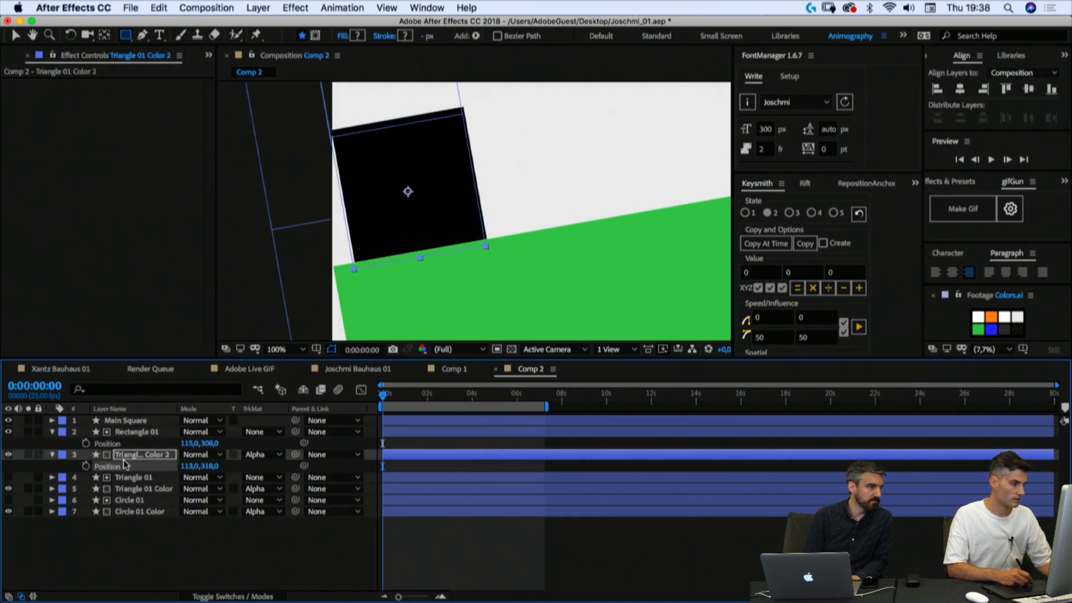
{"action": "left_click", "coordinate": [116, 444]}
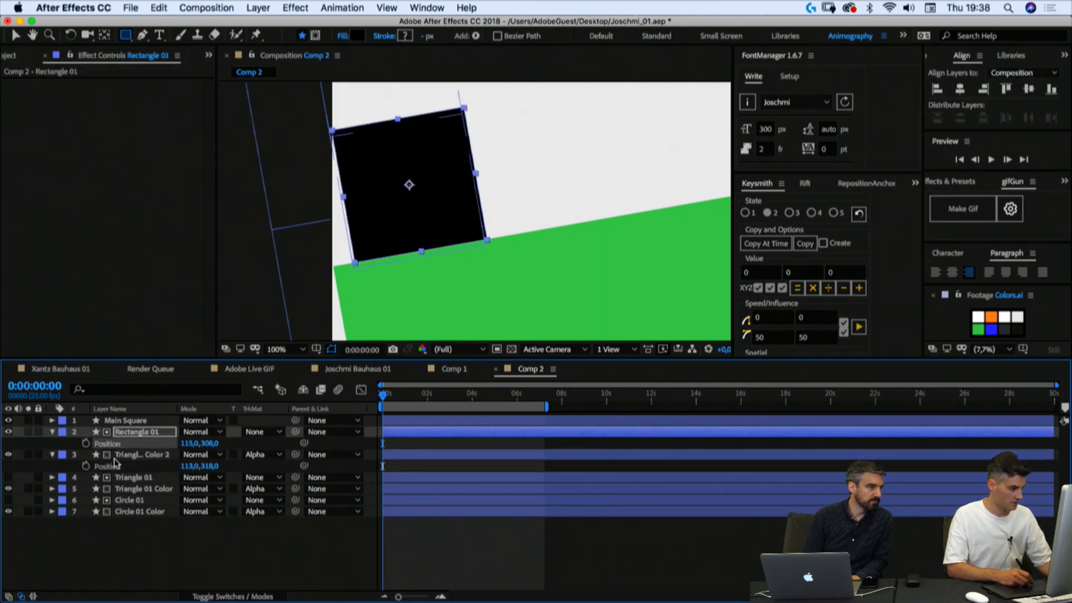
{"action": "left_click", "coordinate": [114, 456]}
{"action": "key", "text": "super+v"}
{"action": "left_click", "coordinate": [175, 591]}
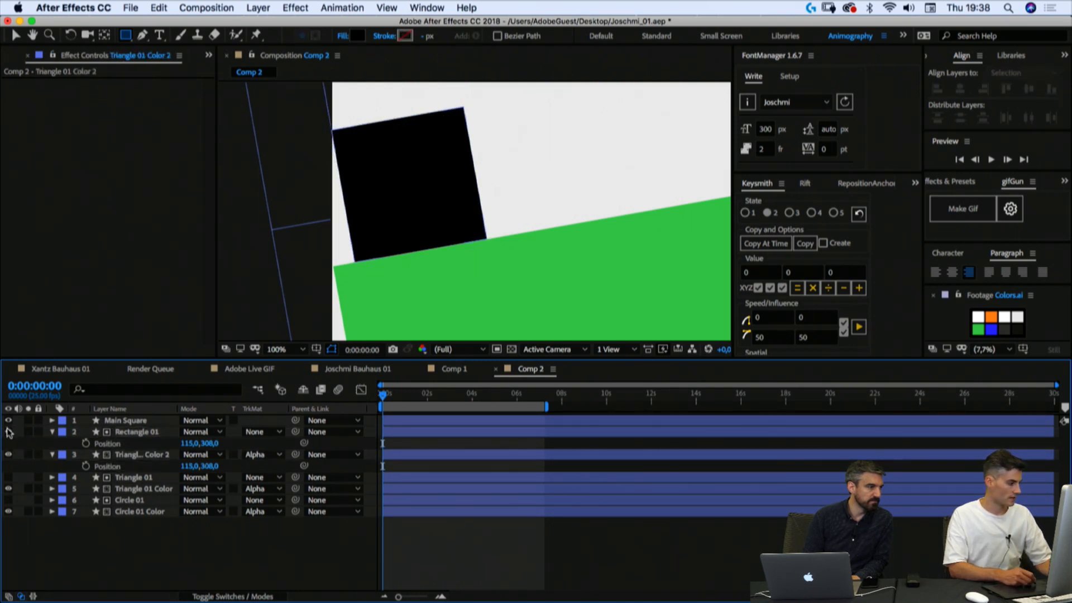
Step: Hide the Rectangle 01 matte layer and show the rotation of Triangle 01 Color 2 at about 2:18
{"action": "left_click", "coordinate": [8, 431]}
{"action": "key", "text": "comma"}
{"action": "key", "text": "comma"}
{"action": "left_click_drag", "start_coordinate": [384, 396], "coordinate": [444, 394]}
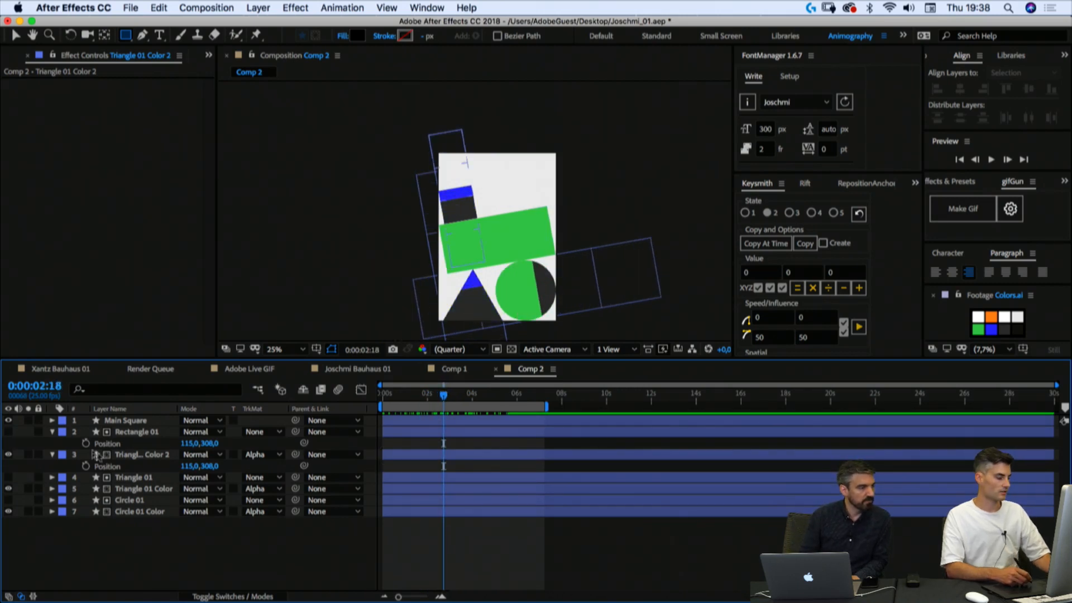
{"action": "left_click", "coordinate": [134, 455]}
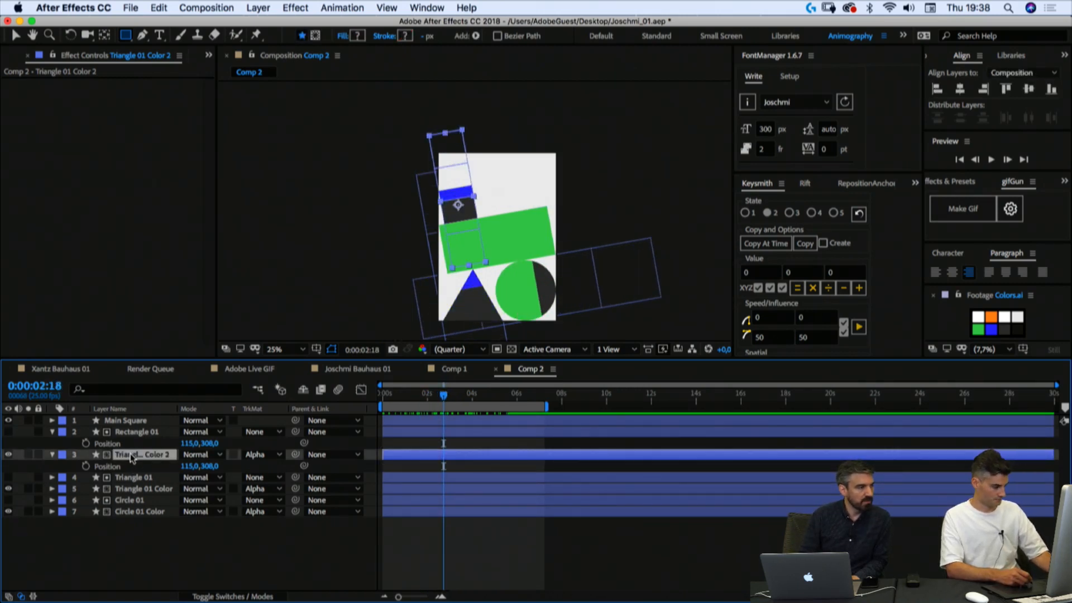
{"action": "key", "text": "r"}
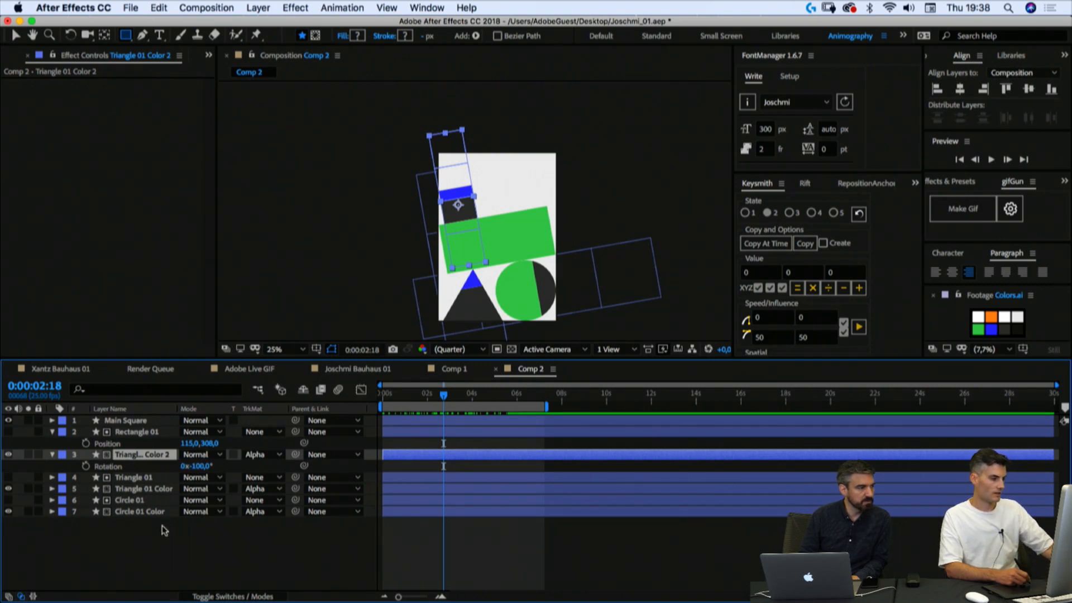
Step: Try setting the rotation of Triangle 01 Color 2 to -180° and undo it
{"action": "left_click", "coordinate": [196, 466]}
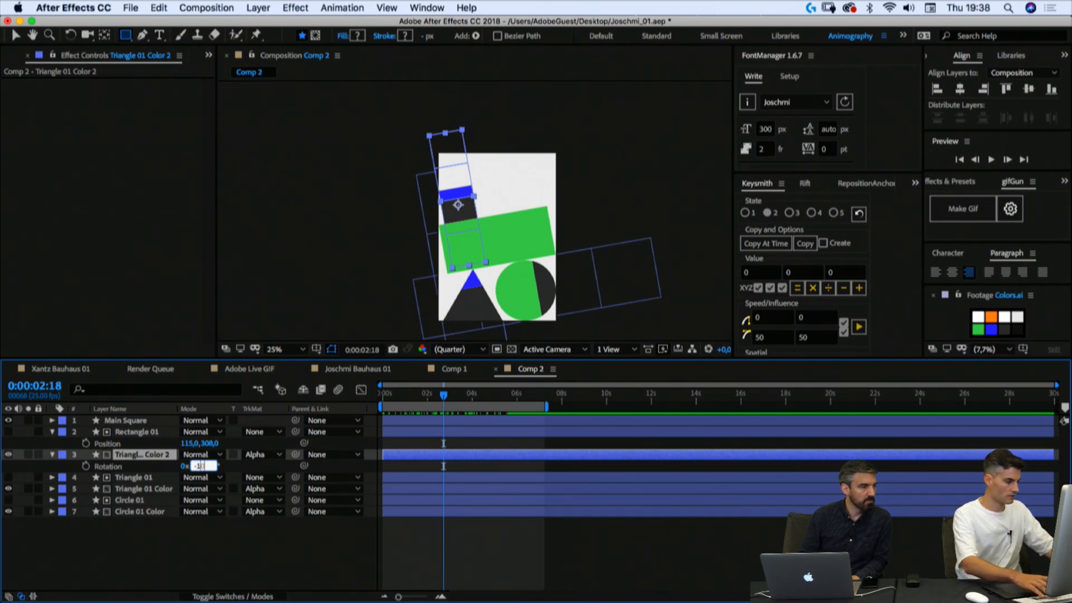
{"action": "key", "text": "Return"}
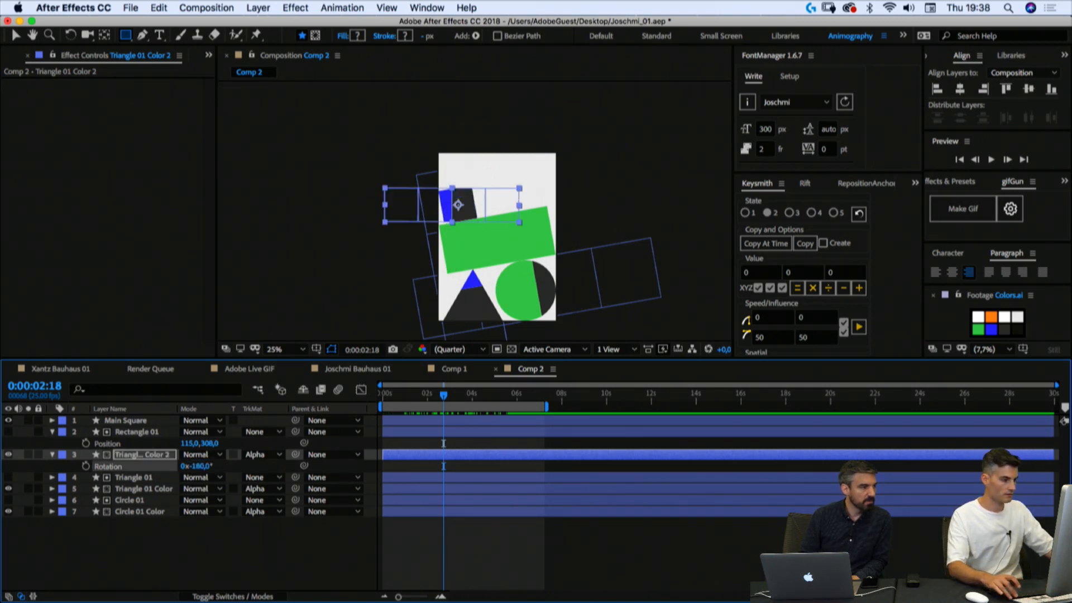
{"action": "key", "text": "cmd+z"}
Step: Flip the Triangle 01 Color 2 layer by adding 180° to its rotation, giving +80°
{"action": "left_click", "coordinate": [202, 466]}
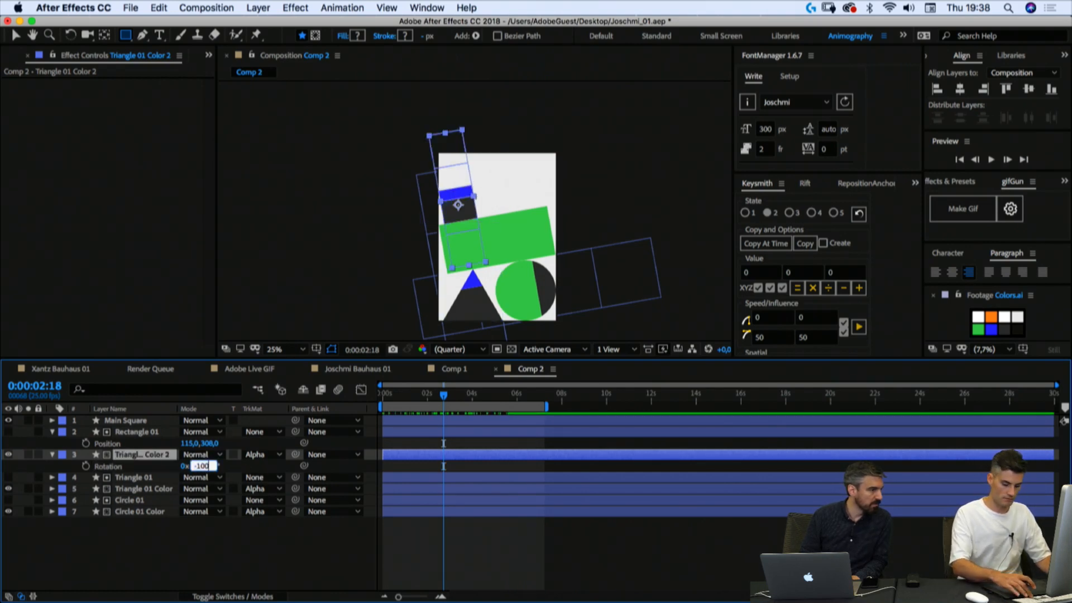
{"action": "type", "text": "+180"}
{"action": "key", "text": "Return"}
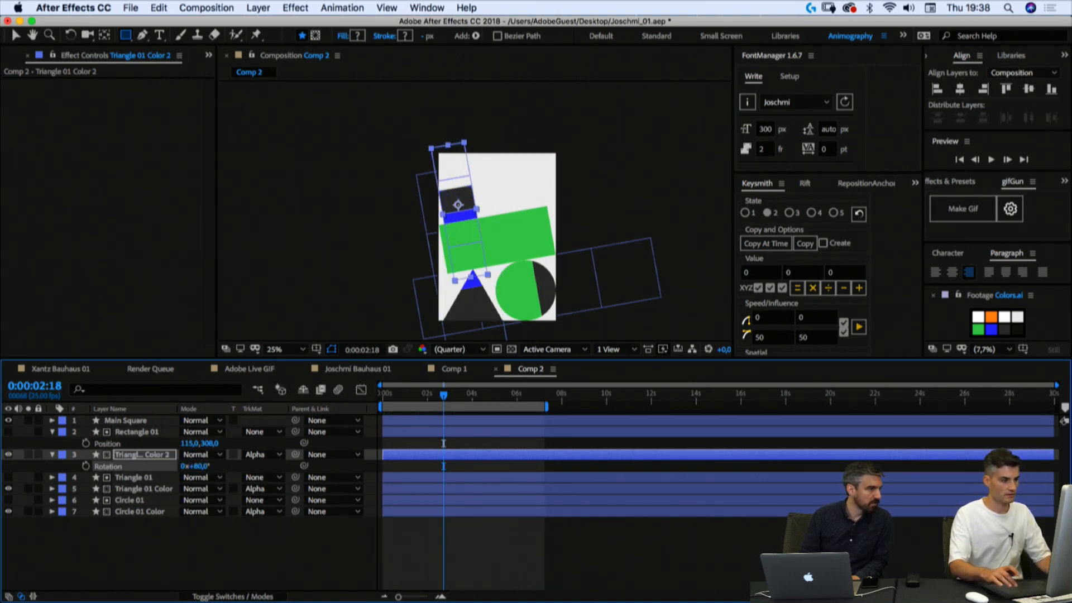
{"action": "left_click", "coordinate": [430, 536]}
Step: Return to the start of the timeline and filter the properties of Triangle 01 Color 2 by "fill"
{"action": "mouse_move", "coordinate": [402, 395]}
{"action": "left_mouse_down"}
{"action": "mouse_move", "coordinate": [378, 401]}
{"action": "mouse_move", "coordinate": [519, 391]}
{"action": "mouse_move", "coordinate": [374, 397]}
{"action": "left_mouse_up"}
{"action": "left_click", "coordinate": [133, 455]}
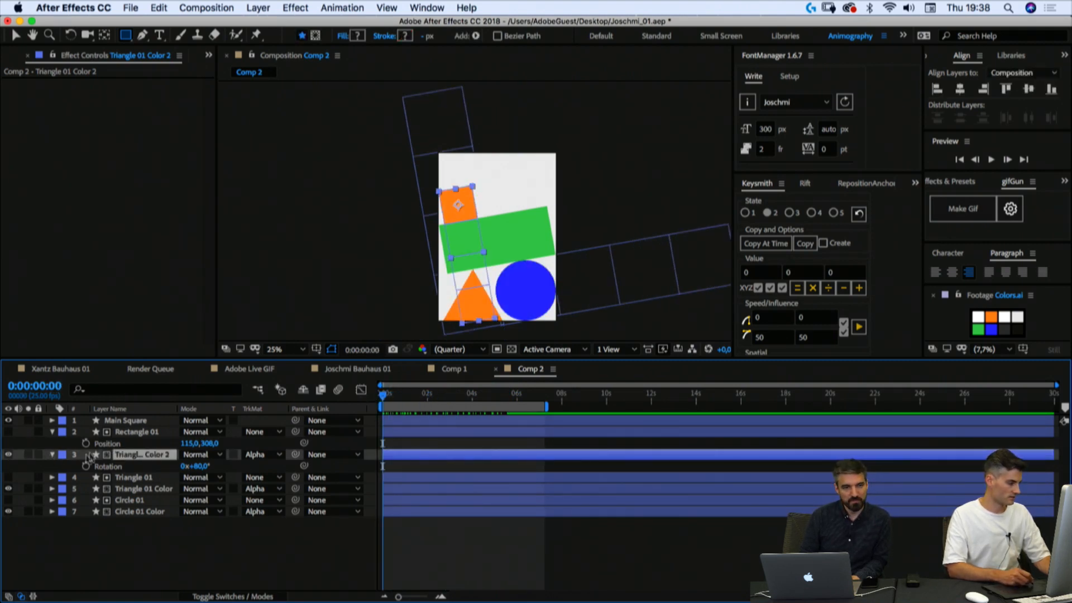
{"action": "left_click", "coordinate": [123, 391]}
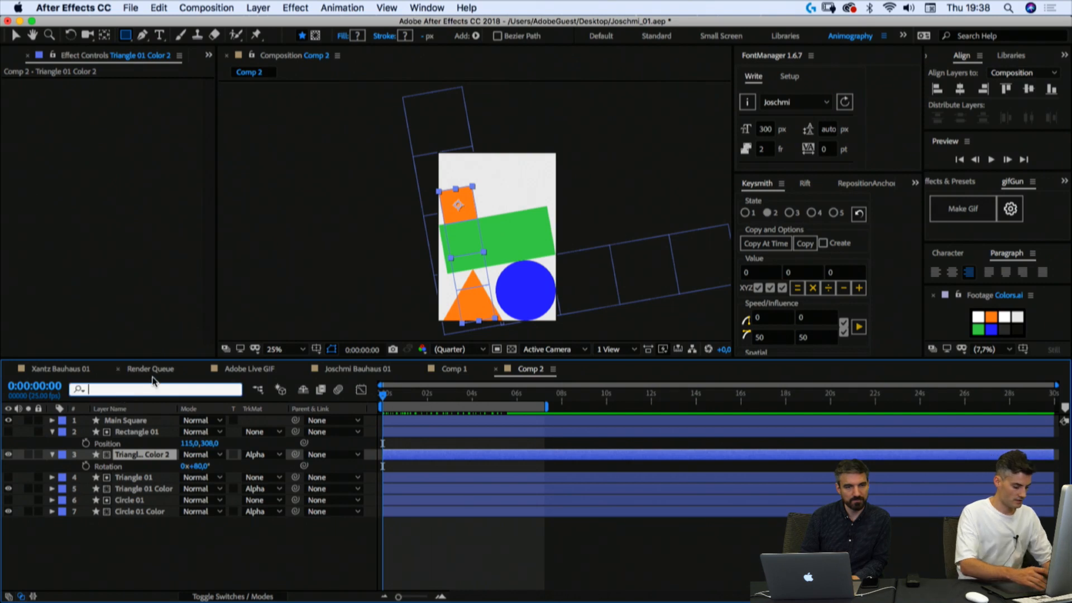
{"action": "type", "text": "fill"}
{"action": "left_click", "coordinate": [474, 511]}
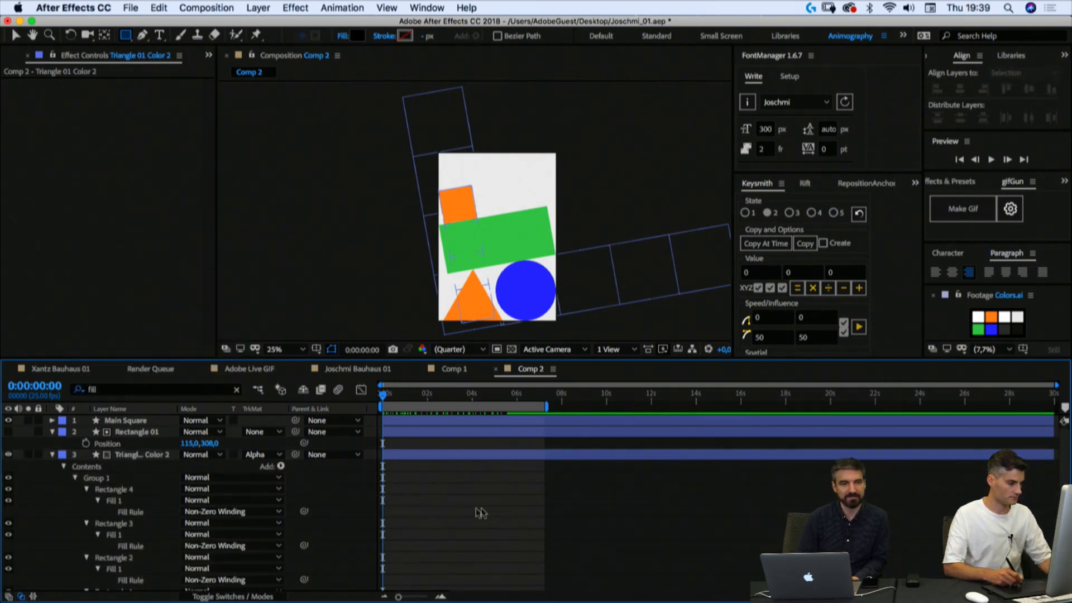
{"action": "scroll", "coordinate": [103, 479], "scroll_direction": "down", "scroll_amount": 3}
{"action": "scroll", "coordinate": [103, 479], "scroll_direction": "up", "scroll_amount": 1}
{"action": "key", "text": "q"}
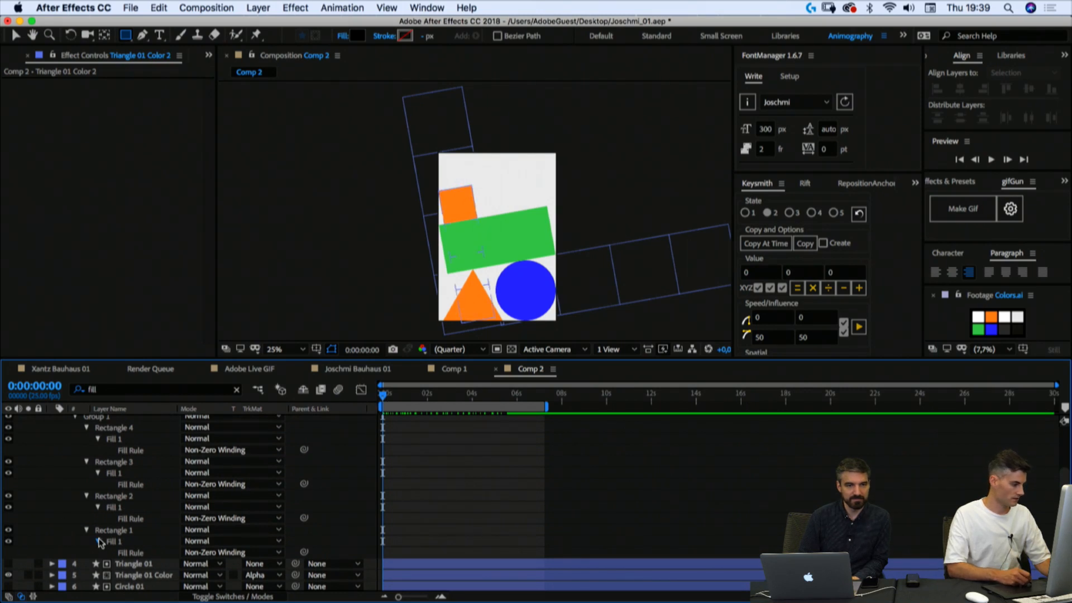
Step: Set Rectangle 1's fill in Triangle 01 Color 2 to black, sampled from the Colors.ai palette
{"action": "left_click", "coordinate": [98, 541]}
{"action": "left_click", "coordinate": [207, 573]}
{"action": "left_click", "coordinate": [1016, 329]}
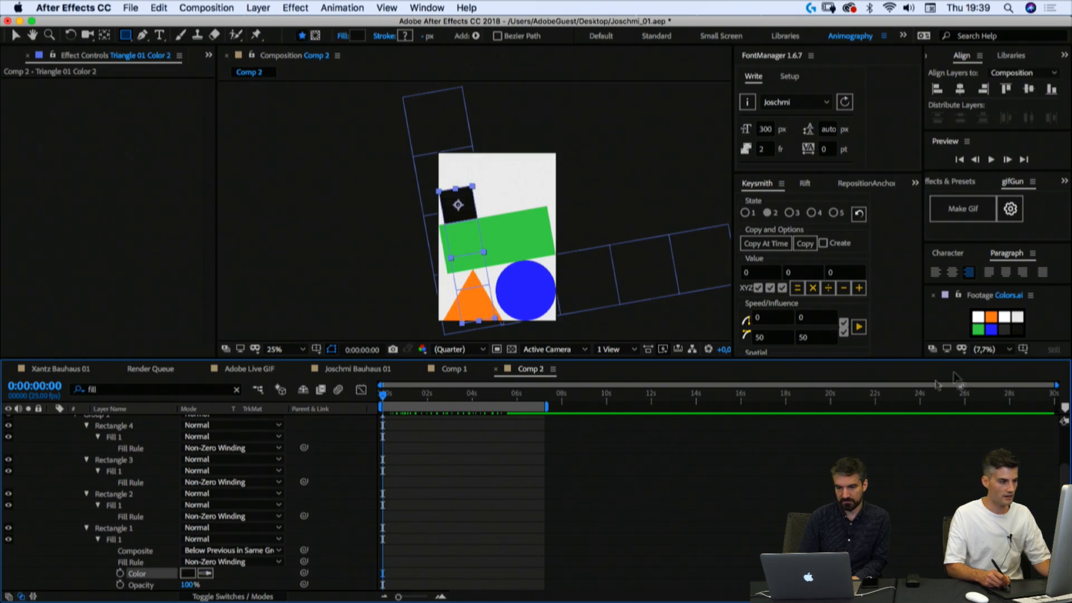
Step: Copy Rectangle 1's black fill onto Rectangle 4's fill
{"action": "left_click", "coordinate": [115, 540]}
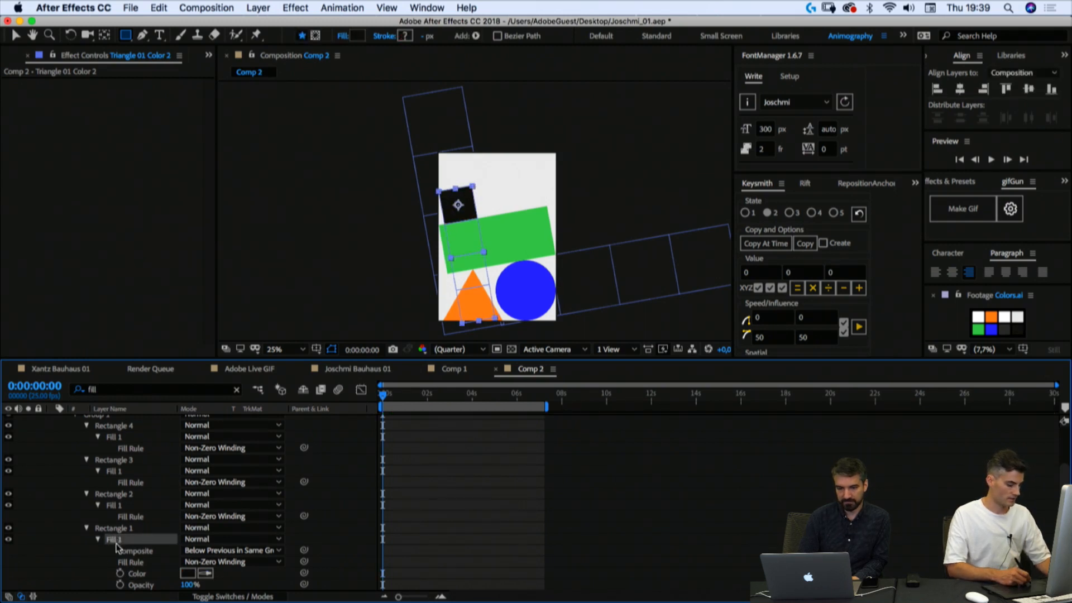
{"action": "left_click", "coordinate": [112, 437]}
{"action": "left_click", "coordinate": [98, 437]}
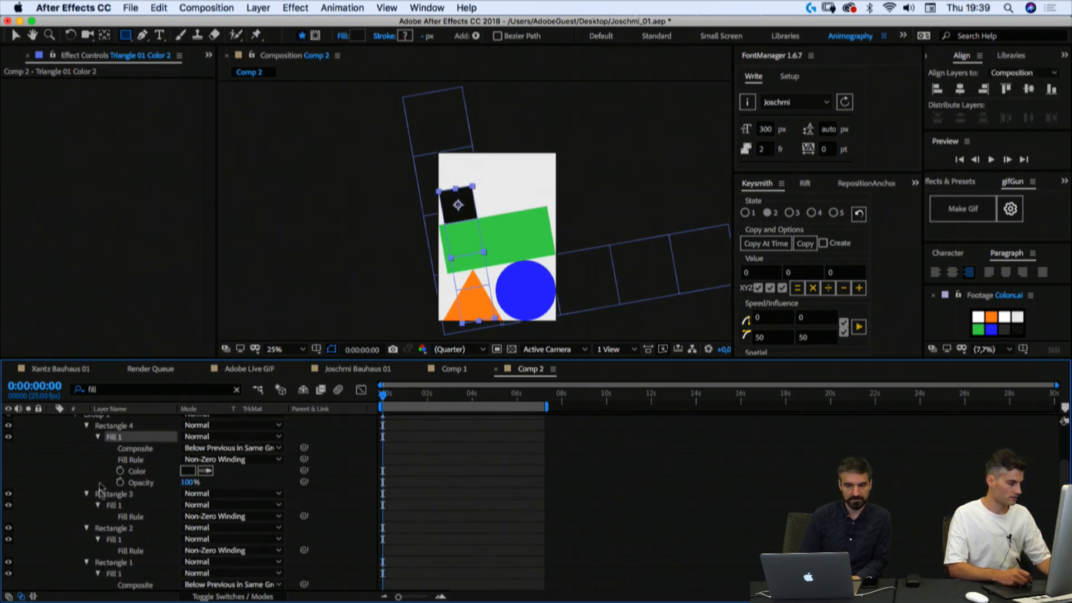
{"action": "left_click", "coordinate": [98, 438]}
Step: Go to about 1:09 and set Rectangle 2's fill to blue, sampled from the Colors.ai palette
{"action": "left_click_drag", "start_coordinate": [394, 395], "coordinate": [413, 394]}
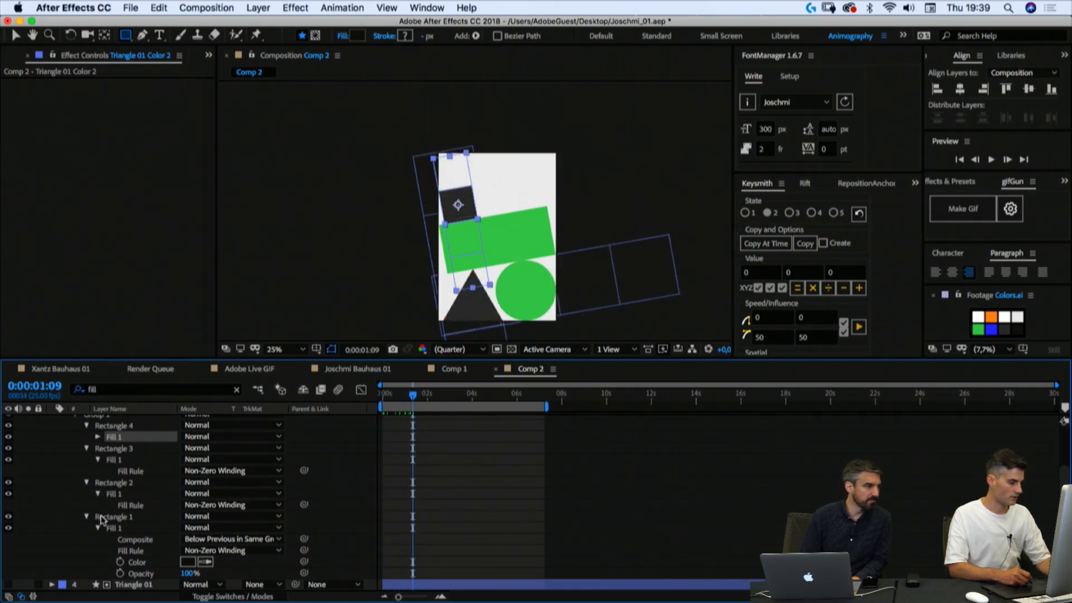
{"action": "left_click", "coordinate": [97, 494]}
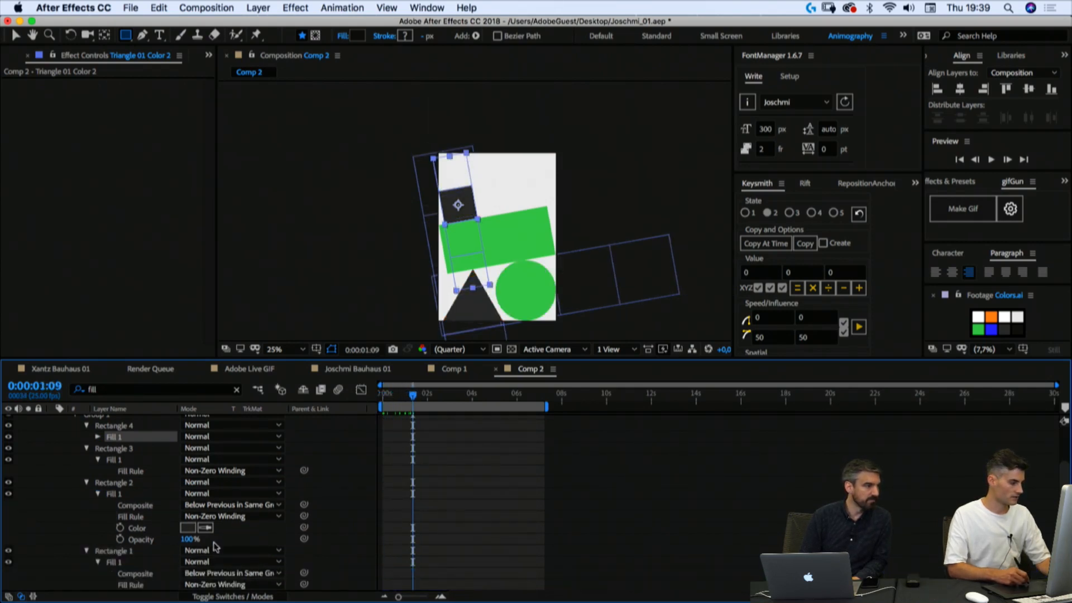
{"action": "left_click", "coordinate": [206, 528]}
{"action": "left_click", "coordinate": [991, 329]}
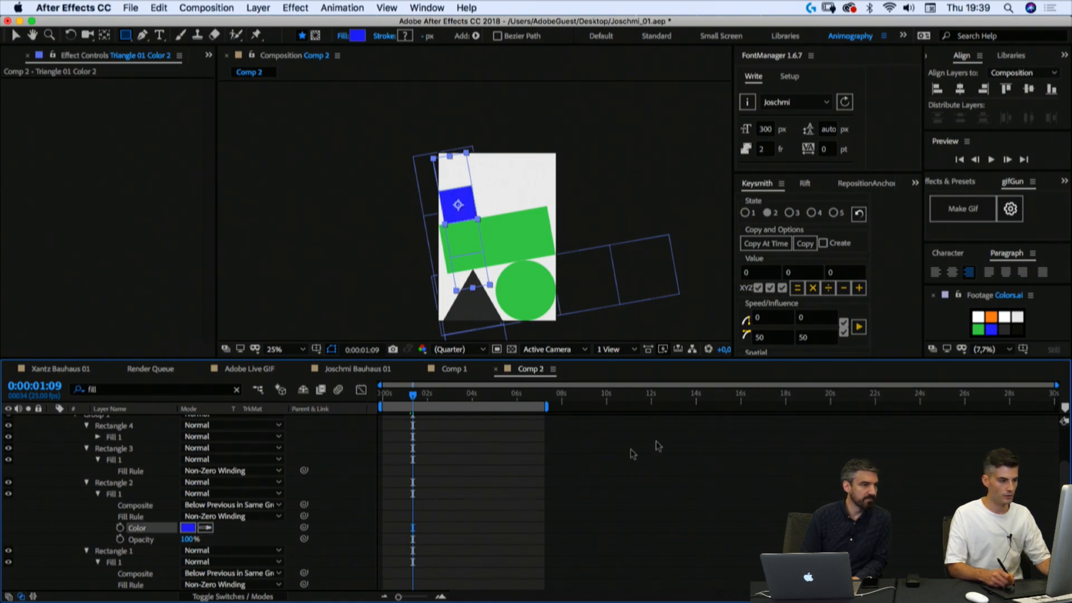
Step: Go to about 3:16 and set Rectangle 3's fill to orange, sampled from the Colors.ai palette
{"action": "left_click", "coordinate": [98, 460]}
{"action": "left_click_drag", "start_coordinate": [431, 396], "coordinate": [464, 395]}
{"action": "left_click", "coordinate": [206, 493]}
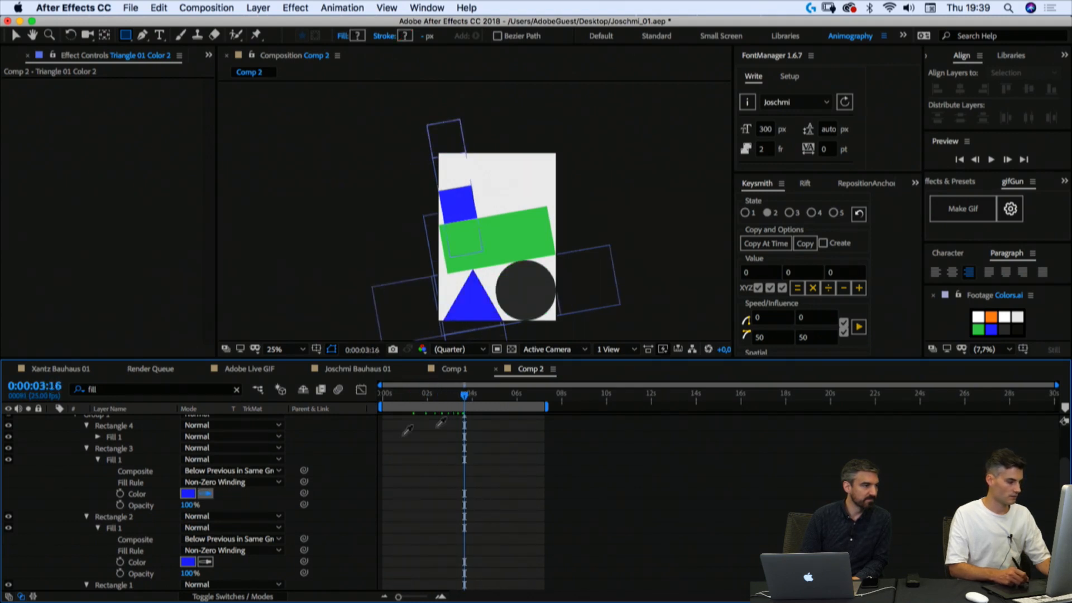
{"action": "left_click", "coordinate": [993, 315]}
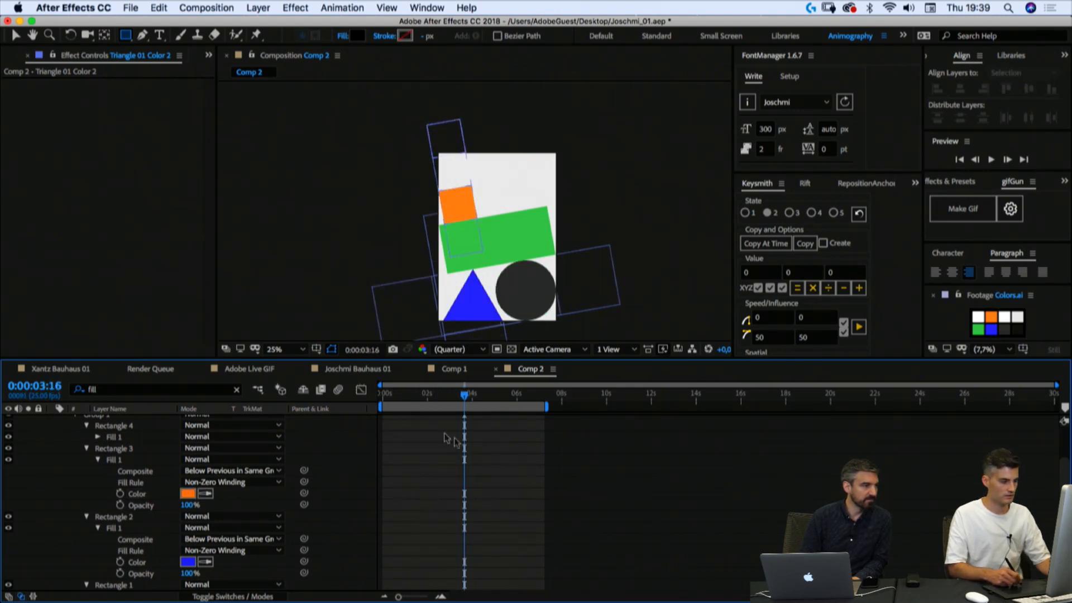
Step: Scrub from the start to about 5:03 and compare the square's colors with those of the triangle and circle
{"action": "left_click", "coordinate": [380, 395]}
{"action": "left_click_drag", "start_coordinate": [376, 395], "coordinate": [497, 396]}
{"action": "scroll", "coordinate": [483, 224], "scroll_direction": "up", "scroll_amount": 1}
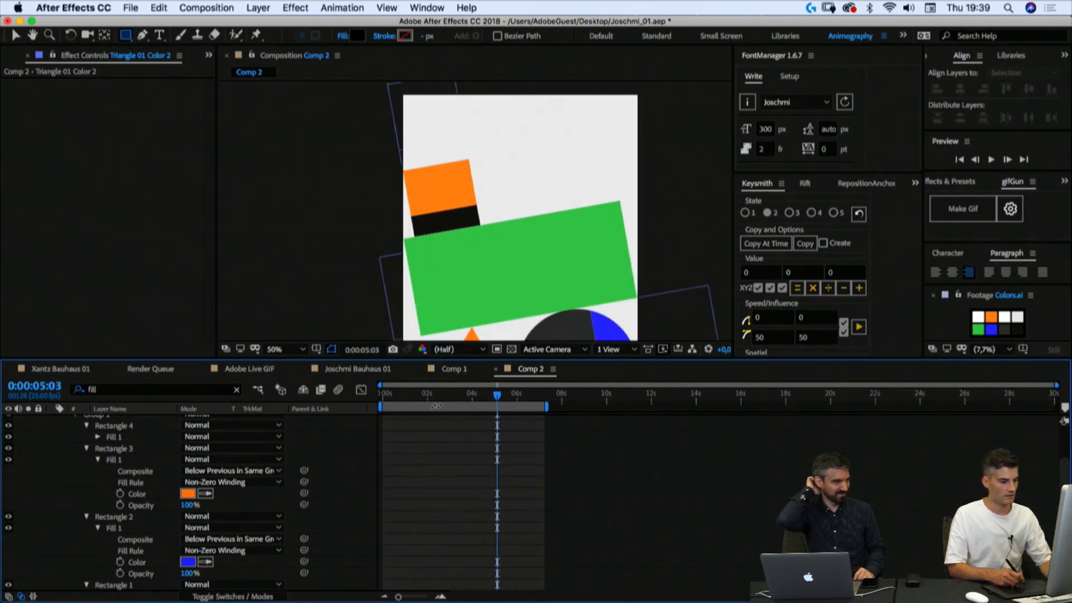
{"action": "key", "text": "h"}
{"action": "left_click_drag", "start_coordinate": [582, 258], "coordinate": [543, 134]}
{"action": "key", "text": "q"}
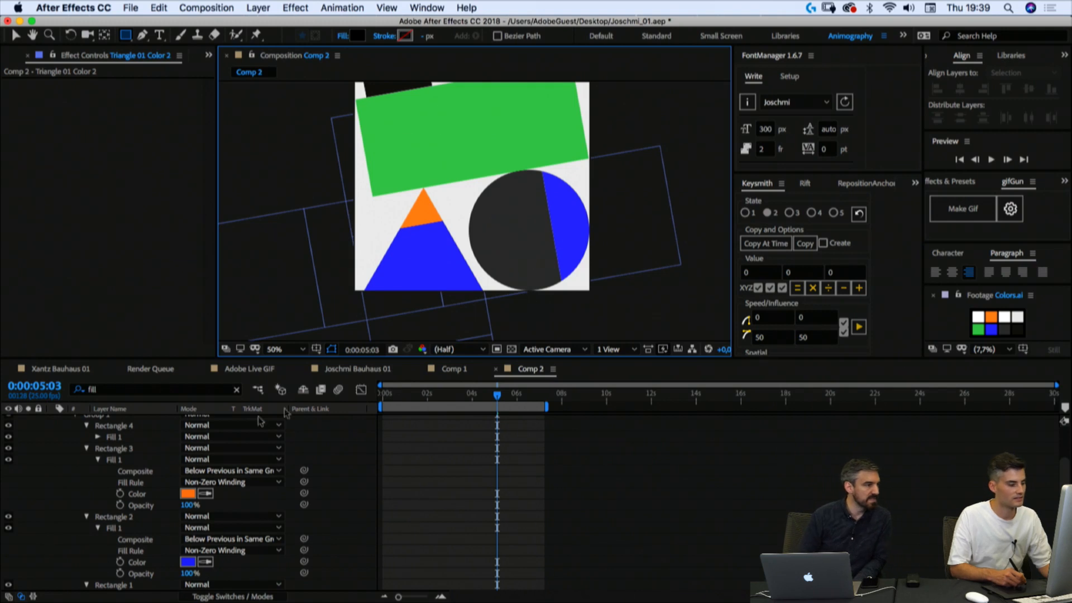
Step: Add a stroke to Rectangle 1 in the Triangle 01 Color 2 layer, with the rectangles' fill properties collapsed
{"action": "left_click", "coordinate": [98, 460]}
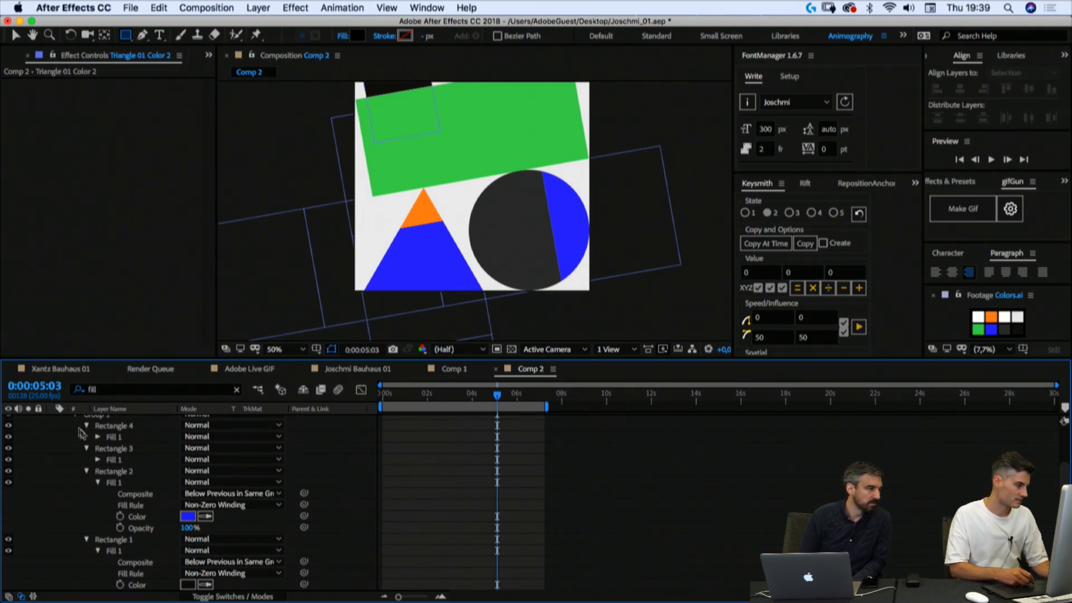
{"action": "left_click", "coordinate": [98, 484]}
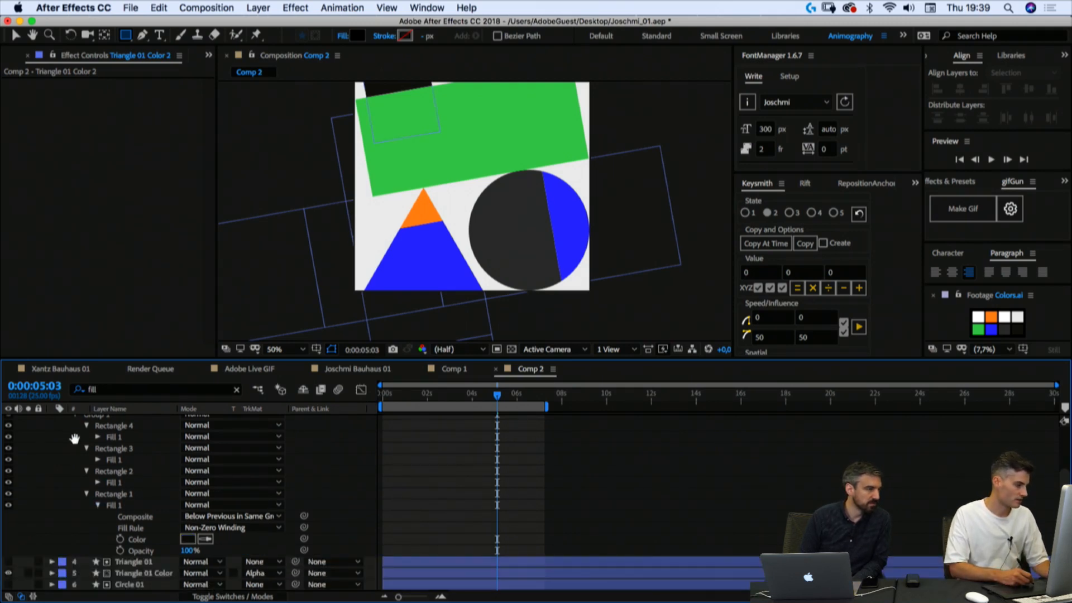
{"action": "scroll", "coordinate": [78, 445], "scroll_direction": "up", "scroll_amount": 3}
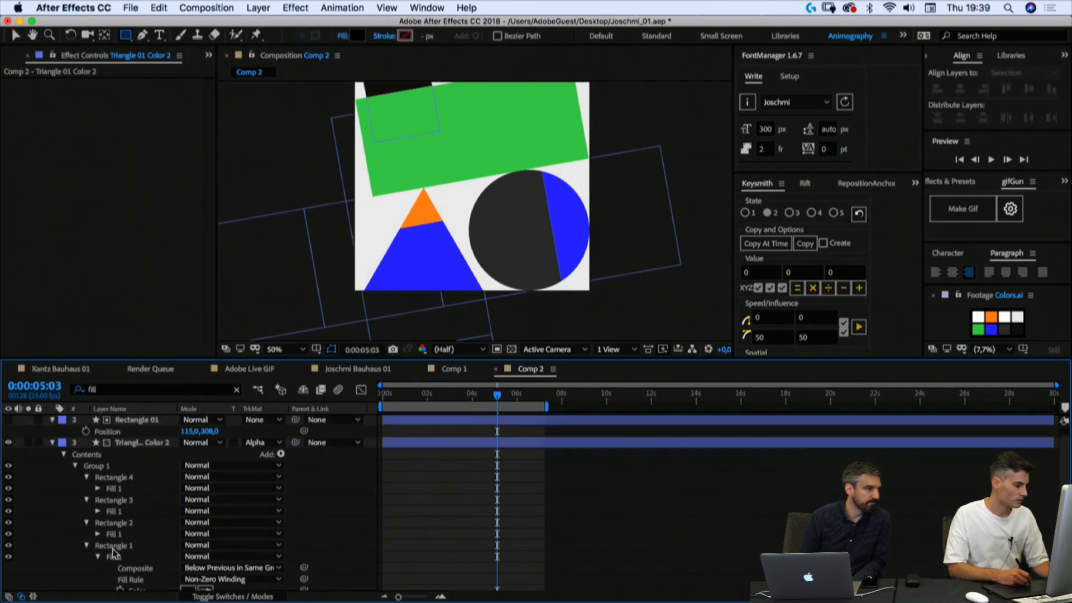
{"action": "scroll", "coordinate": [113, 536], "scroll_direction": "down", "scroll_amount": 3}
{"action": "left_click", "coordinate": [113, 501]}
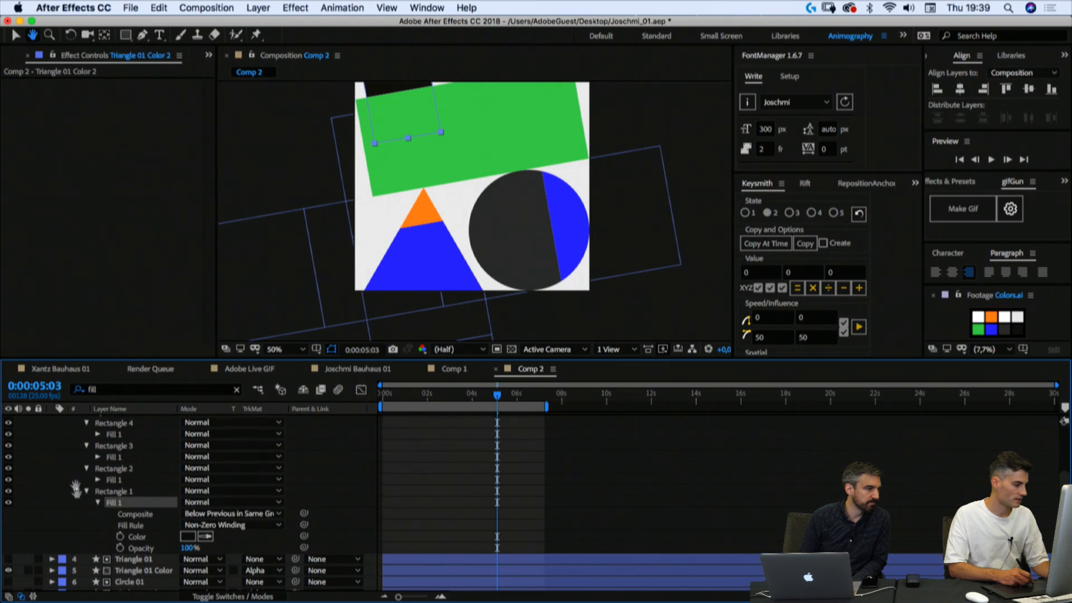
{"action": "scroll", "coordinate": [74, 471], "scroll_direction": "up", "scroll_amount": 3}
{"action": "left_click", "coordinate": [280, 453]}
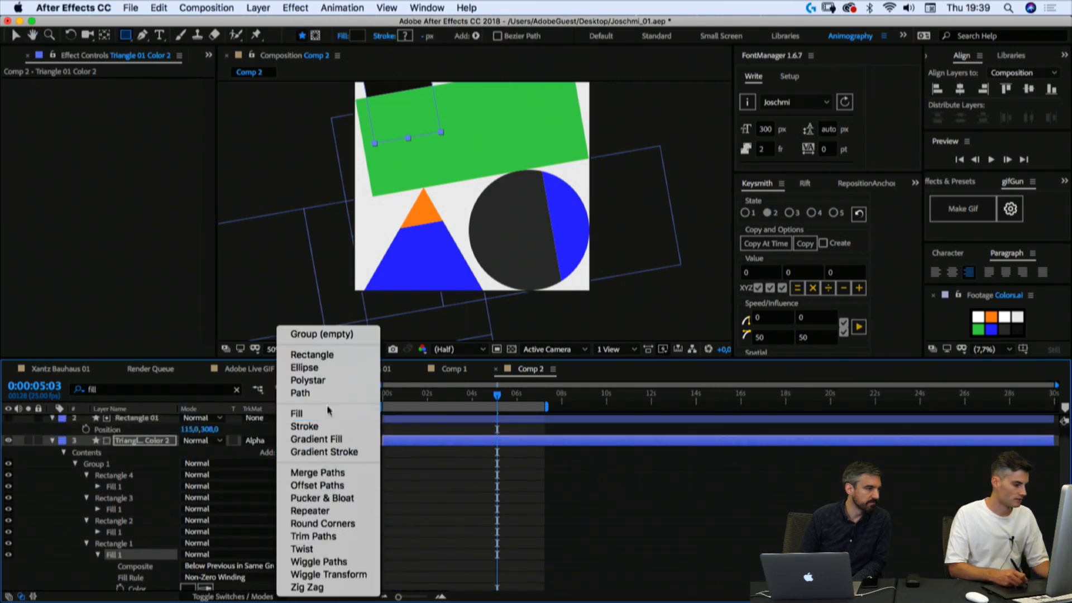
{"action": "left_click", "coordinate": [327, 427]}
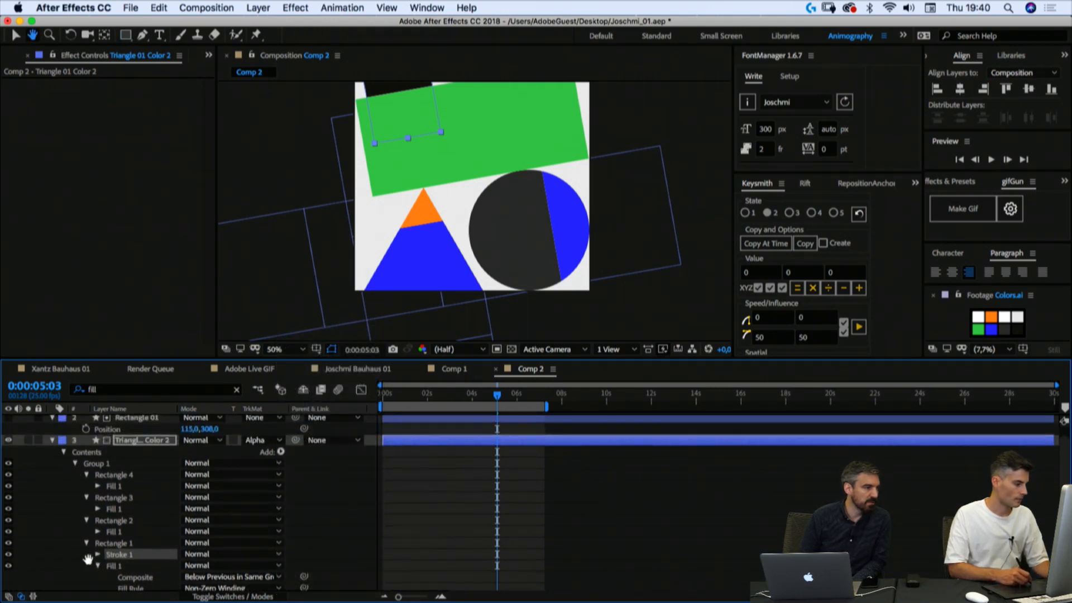
{"action": "scroll", "coordinate": [88, 559], "scroll_direction": "down", "scroll_amount": 2}
{"action": "left_click_drag", "start_coordinate": [295, 150], "coordinate": [381, 206]}
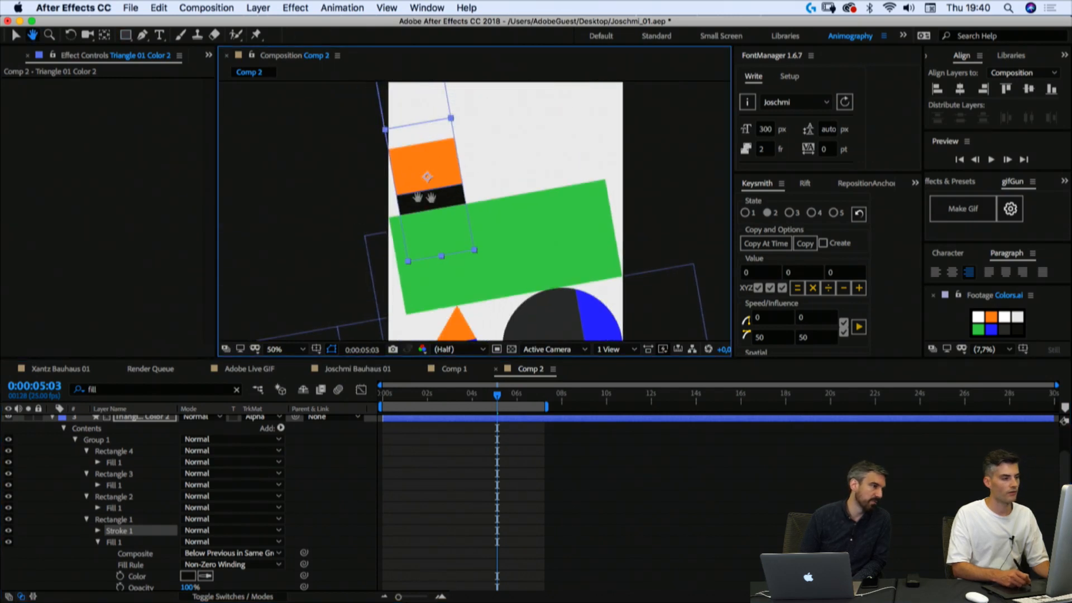
Step: Match Rectangle 1's stroke color to its black fill and set the stroke width to 1
{"action": "scroll", "coordinate": [87, 495], "scroll_direction": "down", "scroll_amount": 4}
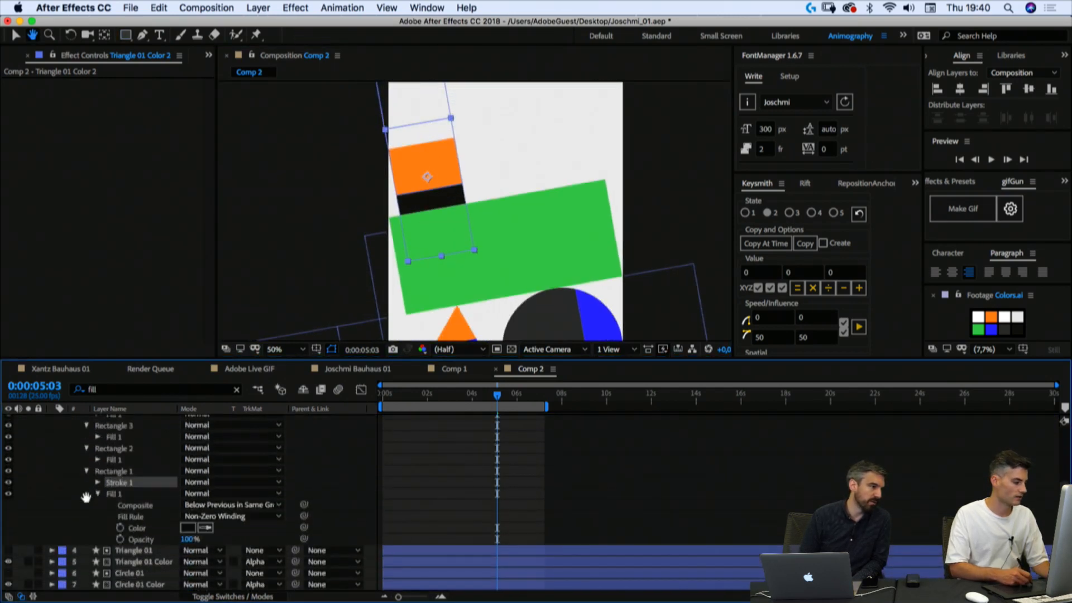
{"action": "left_click", "coordinate": [98, 483]}
{"action": "scroll", "coordinate": [112, 492], "scroll_direction": "down", "scroll_amount": 4}
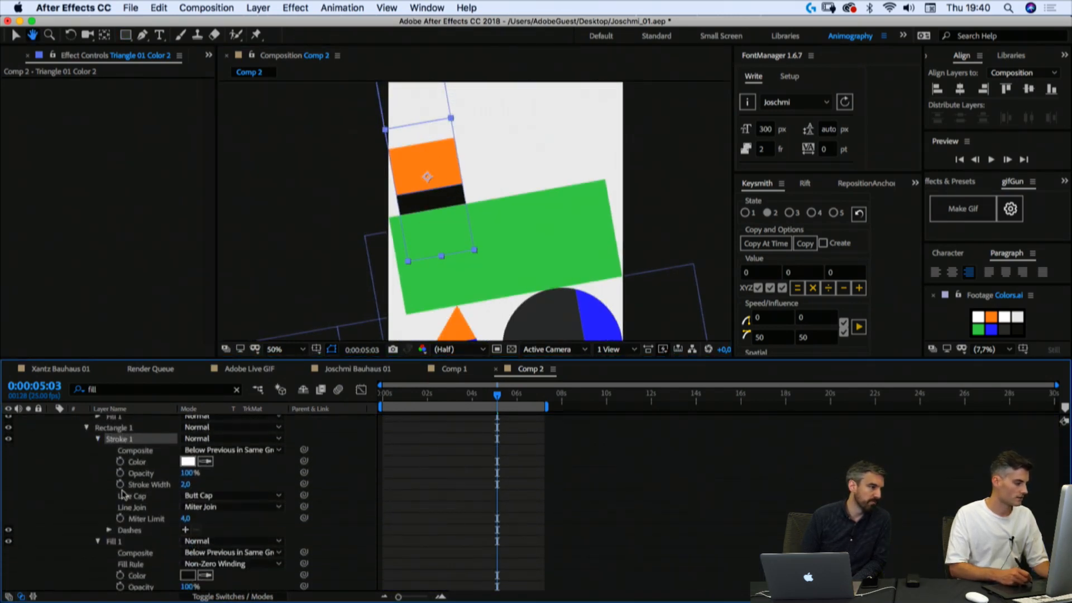
{"action": "key", "text": "q"}
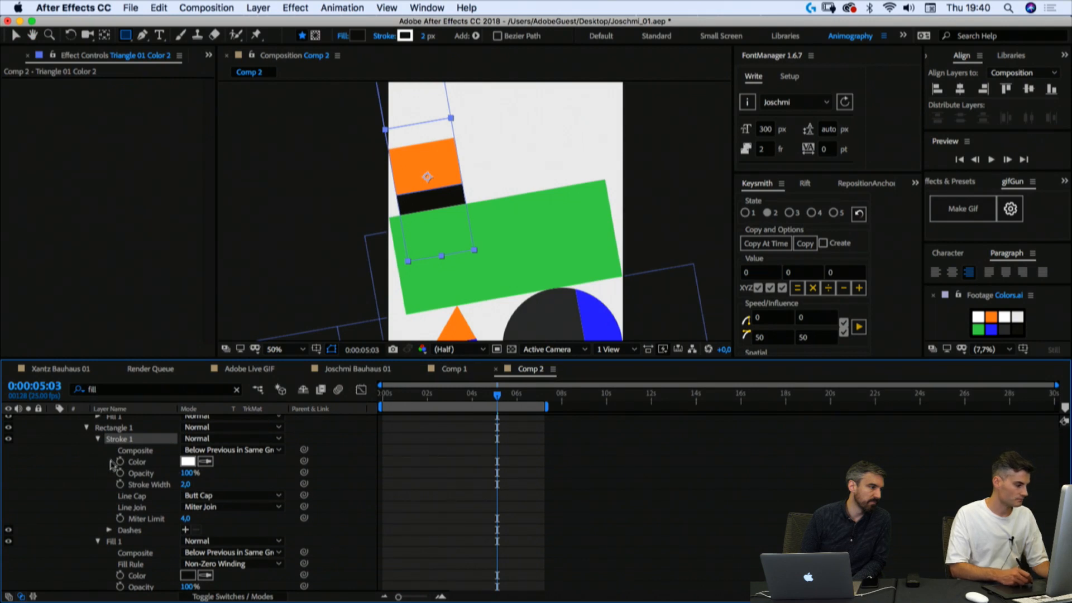
{"action": "left_click", "coordinate": [86, 493]}
{"action": "left_click", "coordinate": [189, 483]}
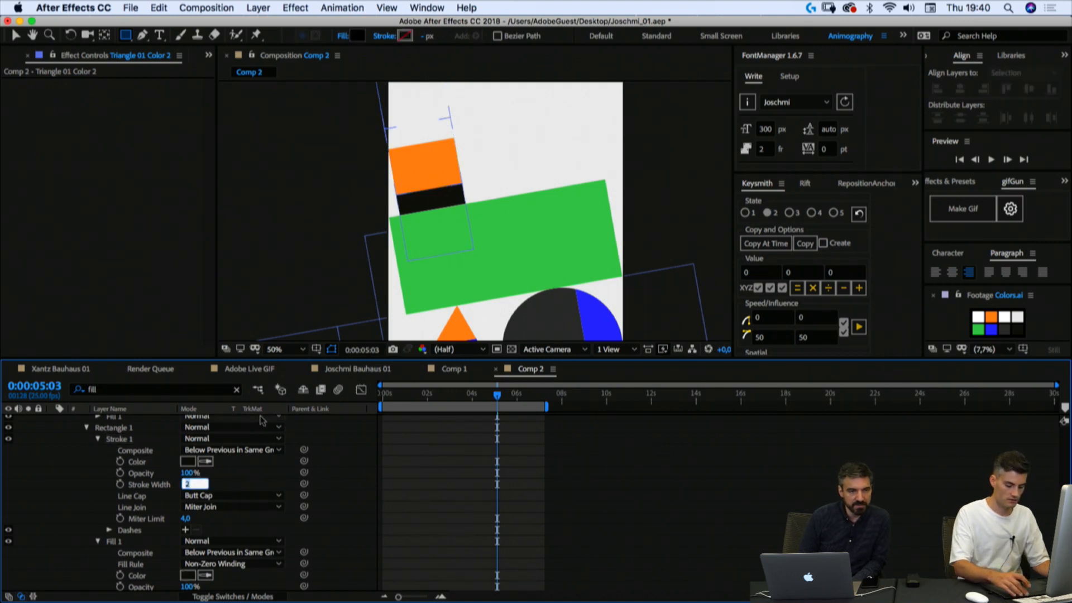
{"action": "type", "text": "1"}
{"action": "key", "text": "Return"}
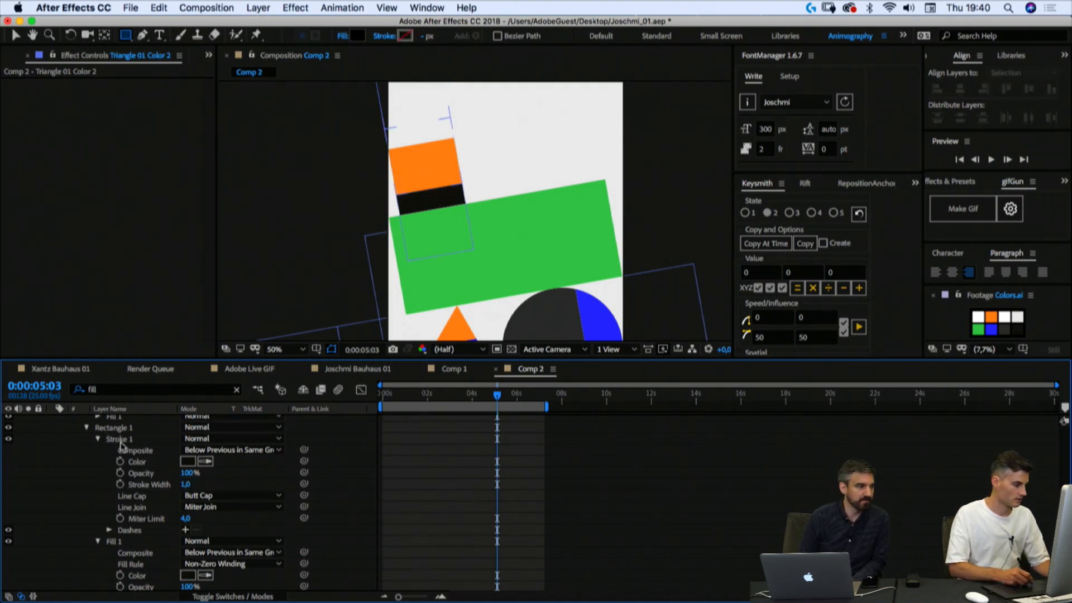
Step: Copy Rectangle 1's stroke onto Rectangle 2, Rectangle 3 and Rectangle 4 of the same layer
{"action": "left_click", "coordinate": [123, 442]}
{"action": "scroll", "coordinate": [104, 475], "scroll_direction": "up", "scroll_amount": 4}
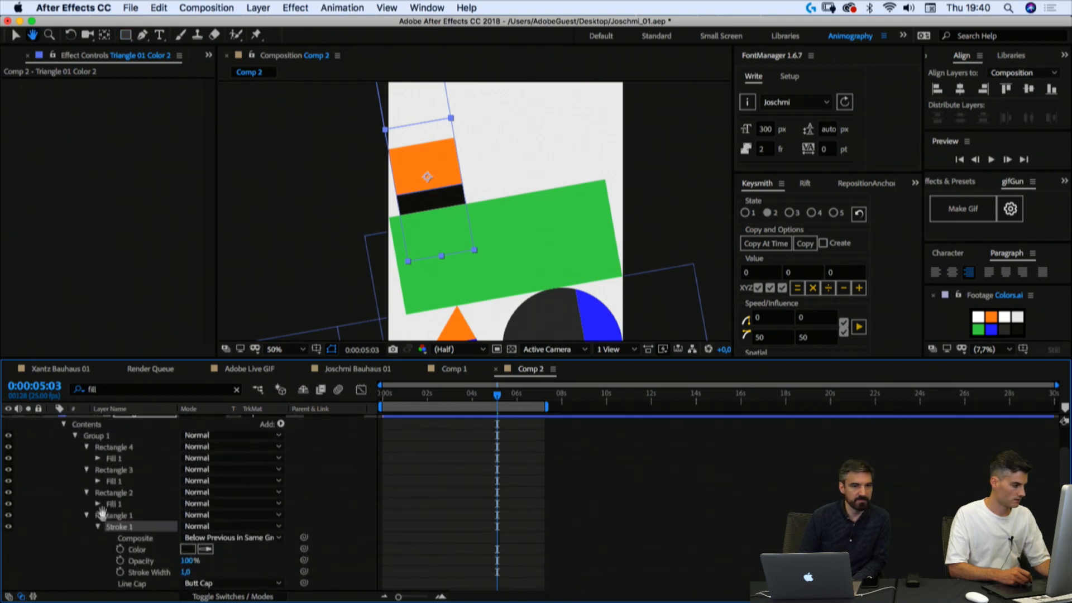
{"action": "left_click", "coordinate": [120, 494]}
{"action": "key", "text": "super+v"}
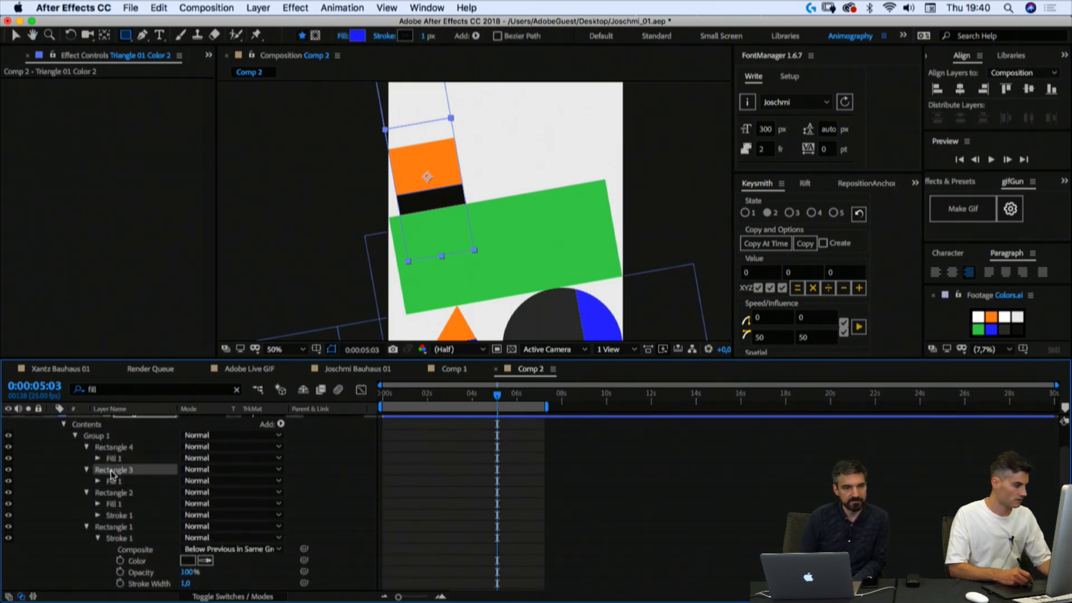
{"action": "left_click", "coordinate": [112, 470]}
{"action": "key", "text": "super+v"}
{"action": "left_click", "coordinate": [112, 446]}
{"action": "key", "text": "super+v"}
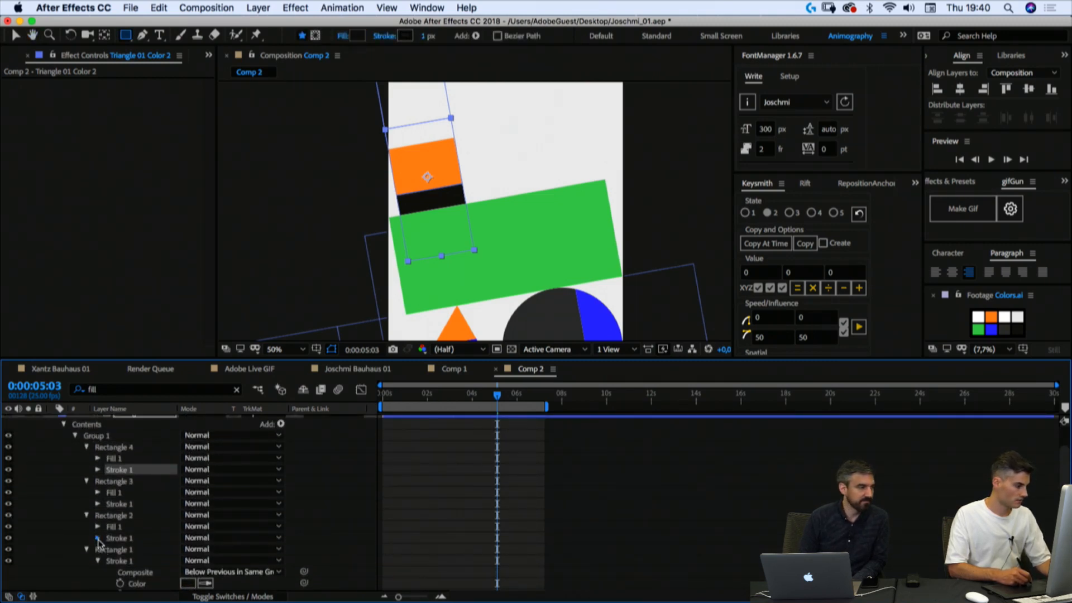
Step: Filter the timeline by "color" to show the fill and stroke colors of Triangle 01 Color 2
{"action": "left_click", "coordinate": [98, 538]}
{"action": "left_click", "coordinate": [141, 388]}
{"action": "left_click", "coordinate": [75, 478]}
{"action": "left_click", "coordinate": [86, 568]}
{"action": "left_click", "coordinate": [136, 455]}
{"action": "left_click", "coordinate": [137, 388]}
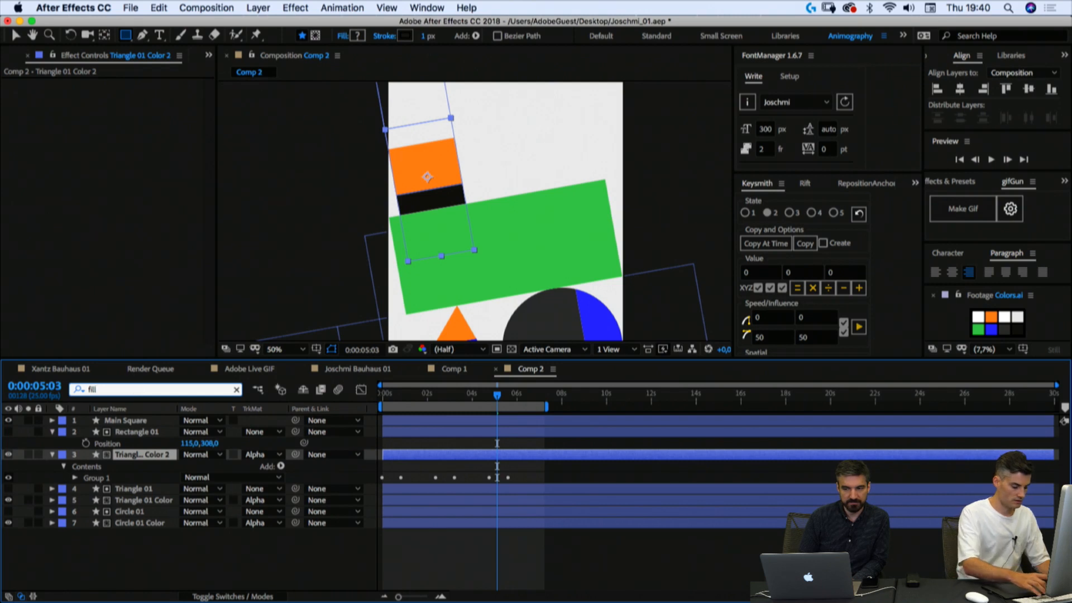
{"action": "key", "text": "BackSpace"}
{"action": "key", "text": "BackSpace"}
{"action": "key", "text": "BackSpace"}
{"action": "key", "text": "BackSpace"}
{"action": "type", "text": "color"}
{"action": "left_click", "coordinate": [471, 510]}
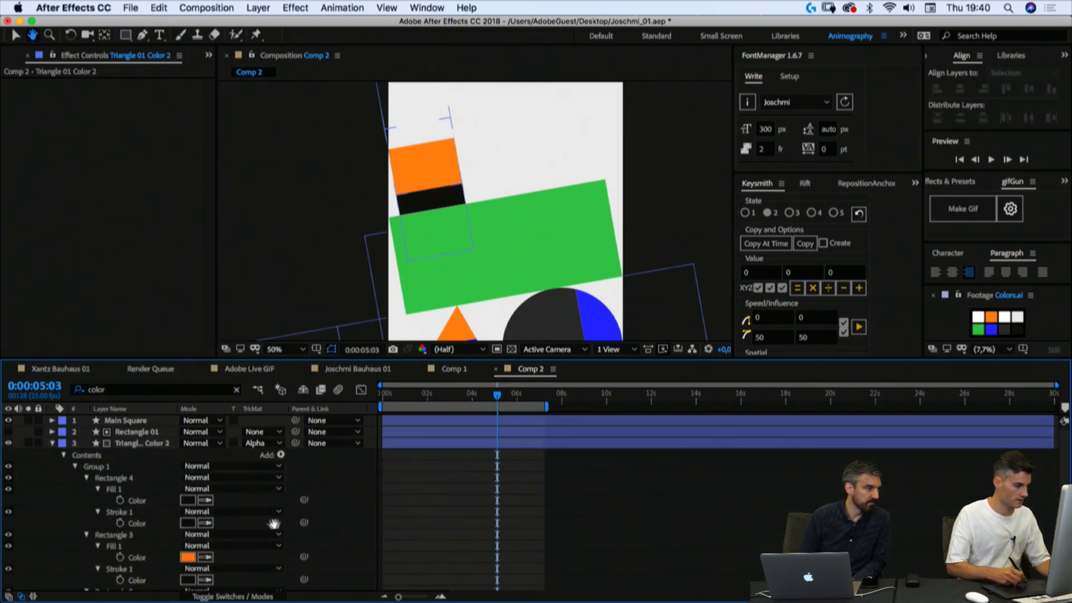
Step: Sample each fill to set Rectangle 3's stroke to orange and Rectangle 2's stroke to blue, and check the edges up close
{"action": "scroll", "coordinate": [273, 526], "scroll_direction": "down", "scroll_amount": 5}
{"action": "left_click", "coordinate": [205, 497]}
{"action": "left_click", "coordinate": [189, 475]}
{"action": "left_click", "coordinate": [205, 555]}
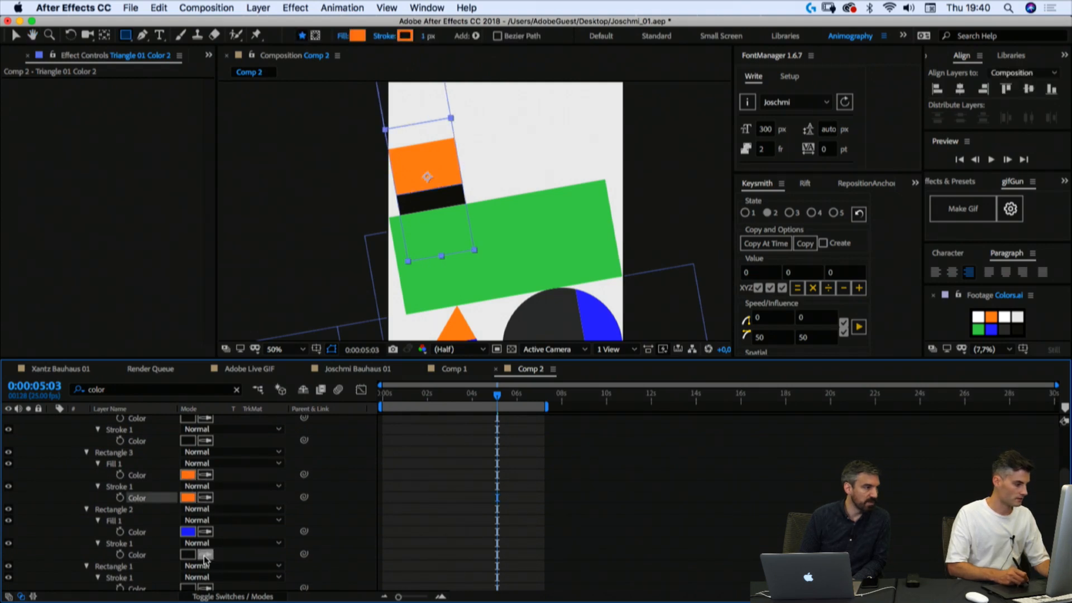
{"action": "left_click", "coordinate": [189, 532]}
{"action": "mouse_move", "coordinate": [414, 554]}
{"action": "left_mouse_down"}
{"action": "mouse_move", "coordinate": [414, 482]}
{"action": "mouse_move", "coordinate": [419, 532]}
{"action": "left_mouse_up"}
{"action": "scroll", "coordinate": [428, 486], "scroll_direction": "up", "scroll_amount": 5}
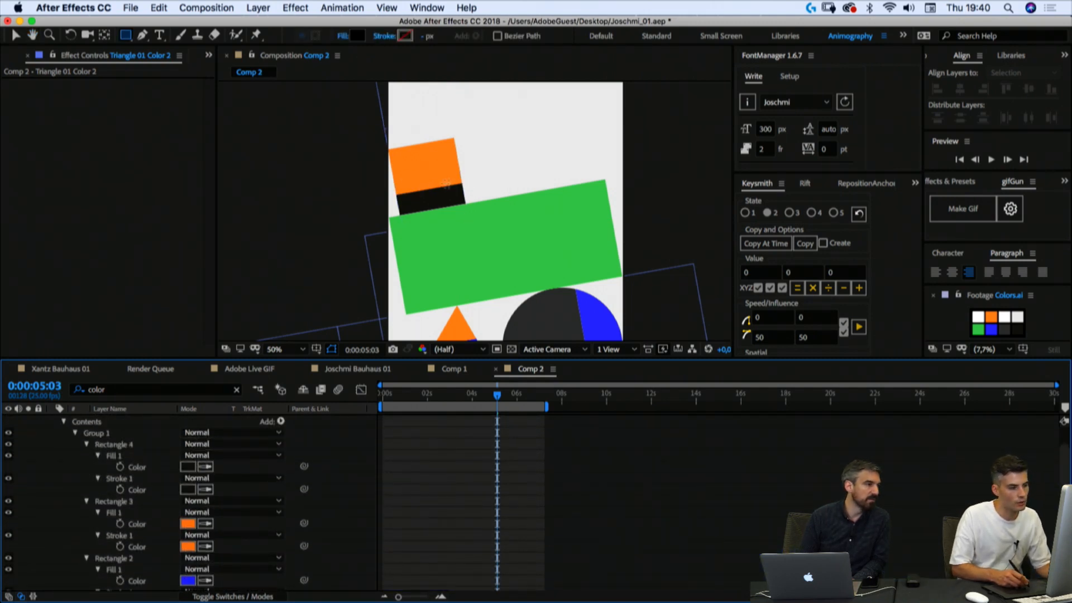
{"action": "scroll", "coordinate": [433, 261], "scroll_direction": "up", "scroll_amount": 2}
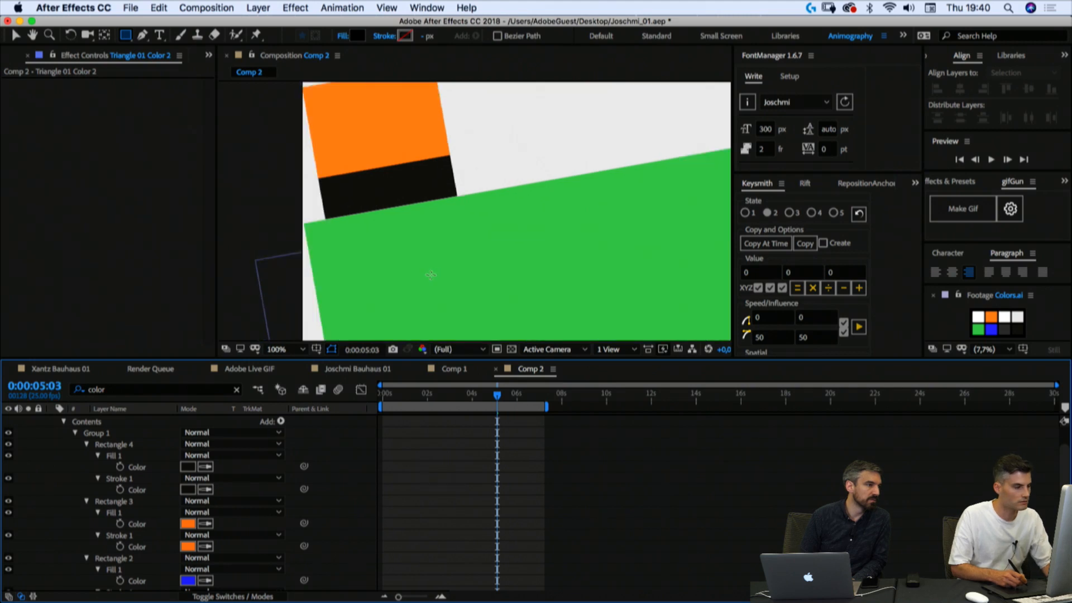
{"action": "scroll", "coordinate": [391, 312], "scroll_direction": "down", "scroll_amount": 2}
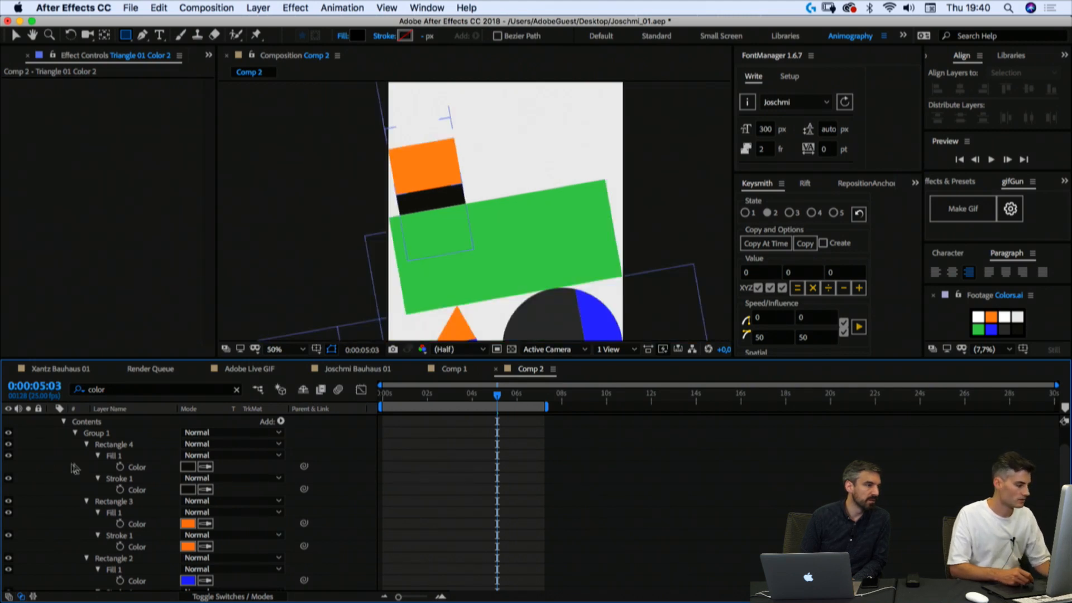
Step: Copy Rectangle 4's stroke from Triangle 01 Color 2 and paste it into Rectangle 1 of the Circle 01 Color layer
{"action": "scroll", "coordinate": [115, 486], "scroll_direction": "up", "scroll_amount": 1}
{"action": "left_click", "coordinate": [115, 490]}
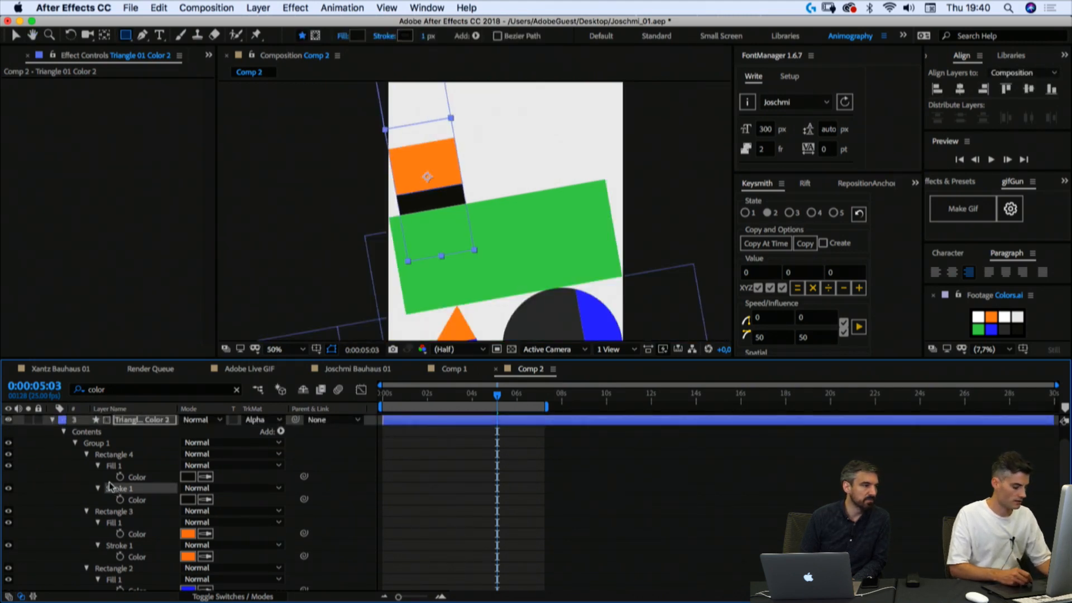
{"action": "left_click", "coordinate": [50, 453]}
{"action": "left_click", "coordinate": [52, 420]}
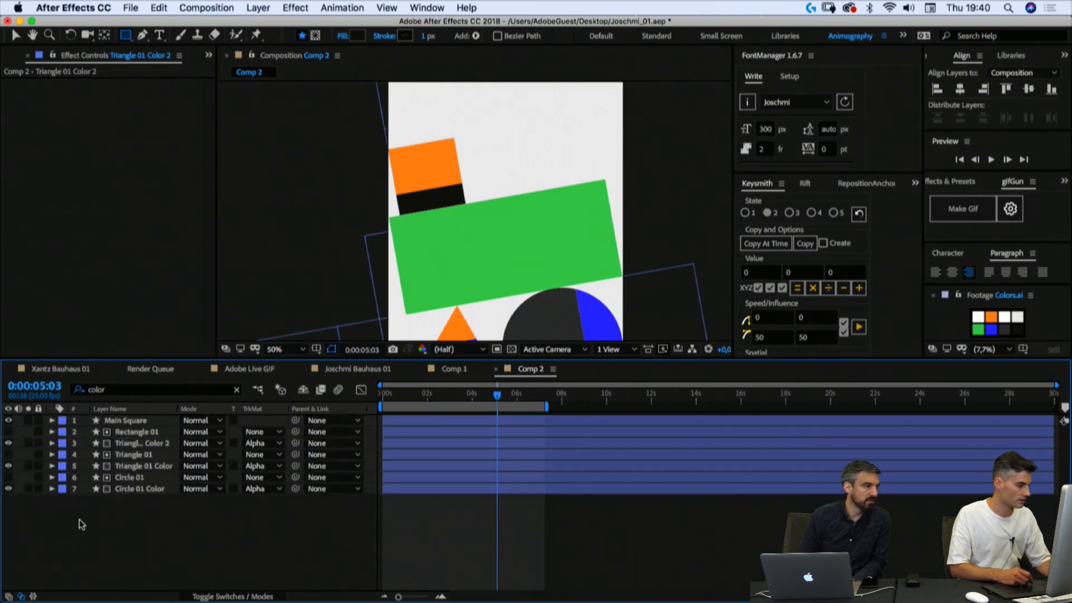
{"action": "left_click", "coordinate": [52, 489]}
{"action": "left_click", "coordinate": [63, 500]}
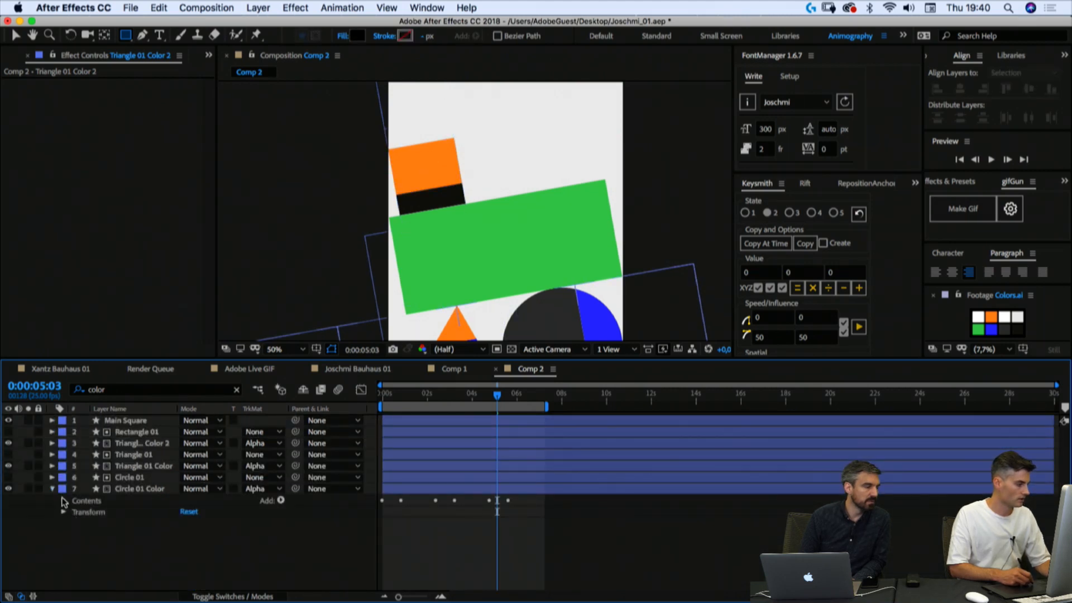
{"action": "left_click", "coordinate": [75, 512]}
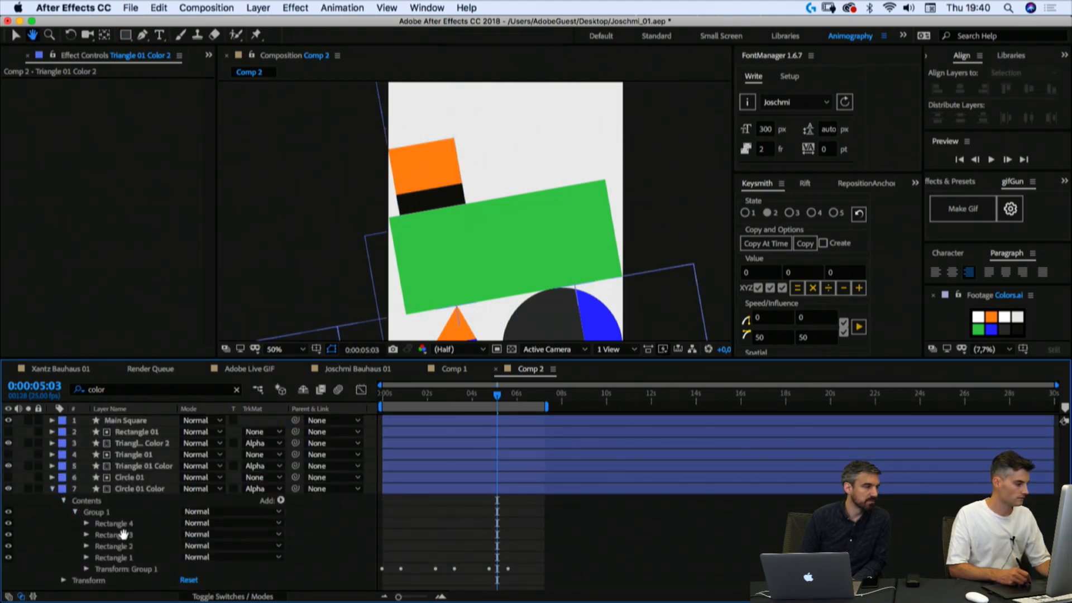
{"action": "left_click", "coordinate": [113, 558]}
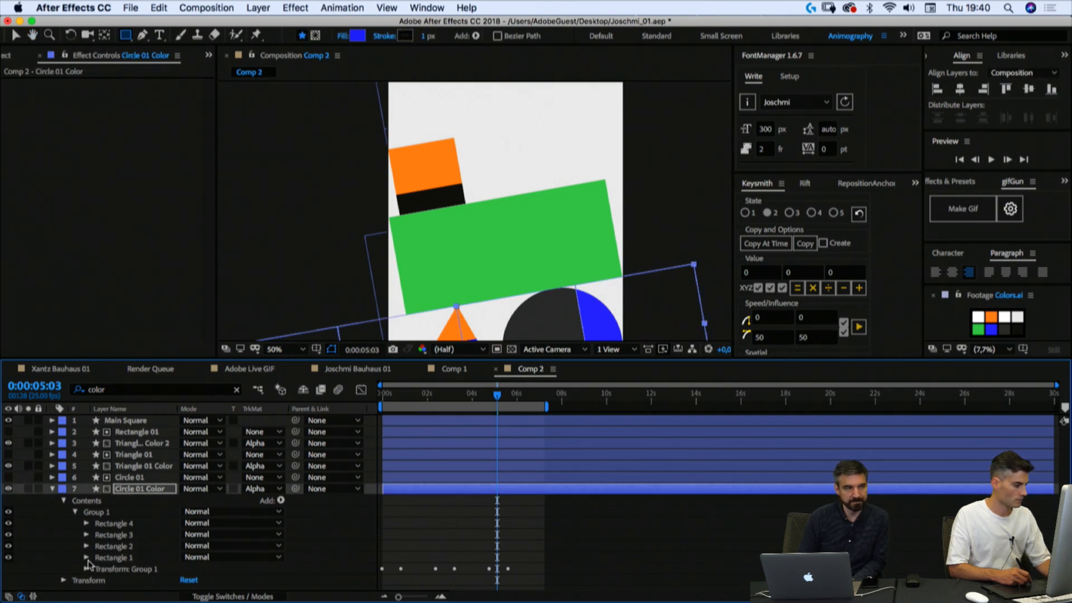
Step: Paste the copied stroke into Rectangle 2, Rectangle 3 and Rectangle 4 of Circle 01 Color
{"action": "left_click", "coordinate": [86, 557]}
{"action": "scroll", "coordinate": [119, 561], "scroll_direction": "down", "scroll_amount": 2}
{"action": "key", "text": "q"}
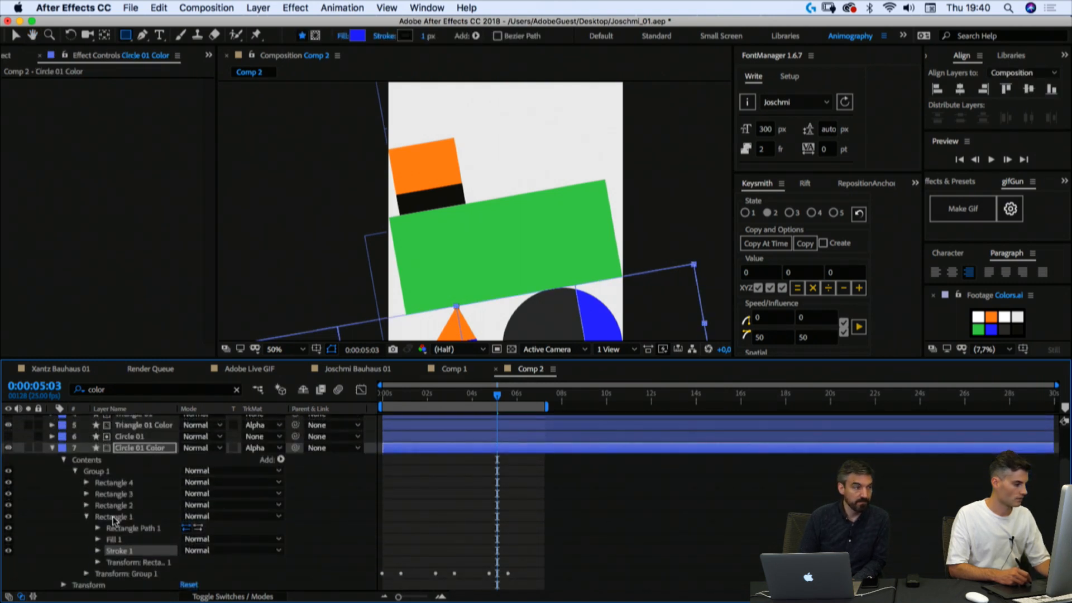
{"action": "left_click", "coordinate": [111, 505]}
{"action": "left_click", "coordinate": [112, 495]}
{"action": "left_click", "coordinate": [116, 483]}
Step: Reapply the "color" filter to list Circle 01 Color's fill and stroke colors, and maximize the timeline
{"action": "left_click", "coordinate": [146, 391]}
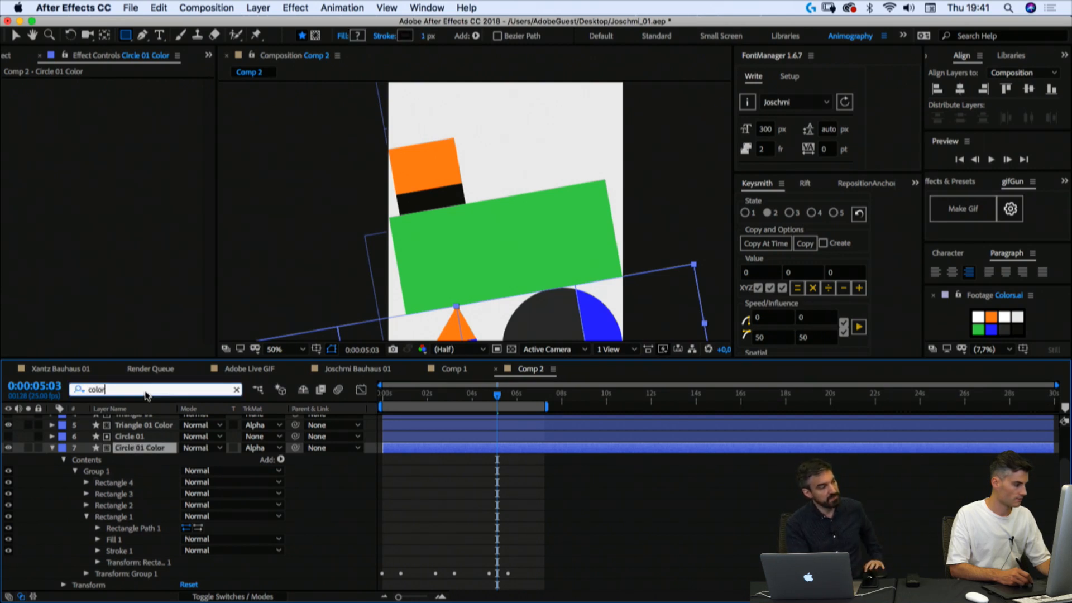
{"action": "key", "text": "Return"}
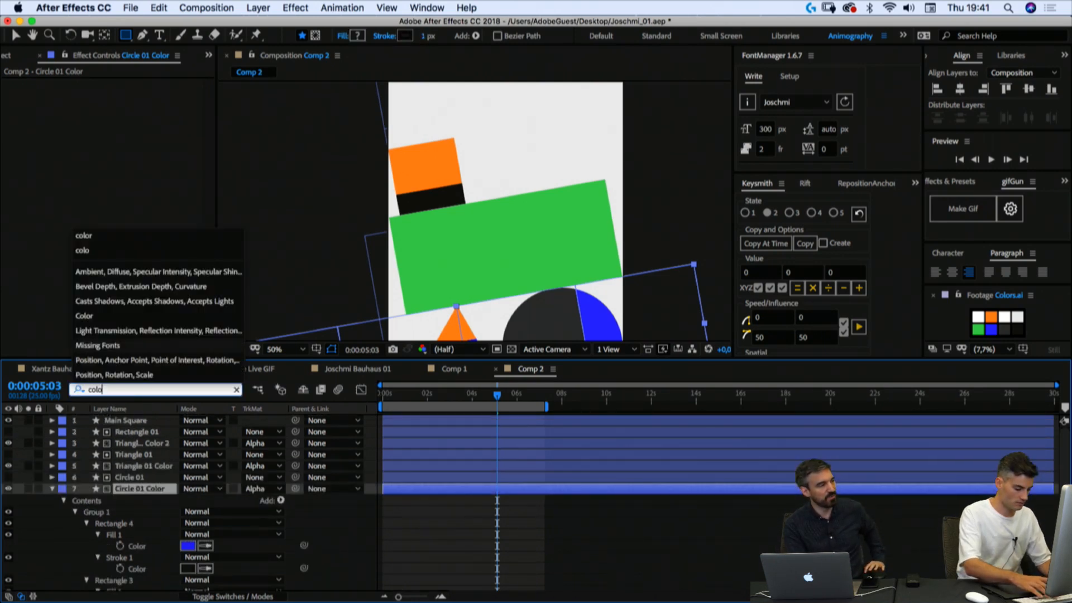
{"action": "left_click", "coordinate": [484, 551]}
{"action": "key", "text": "space"}
{"action": "left_click_drag", "start_coordinate": [485, 552], "coordinate": [446, 443]}
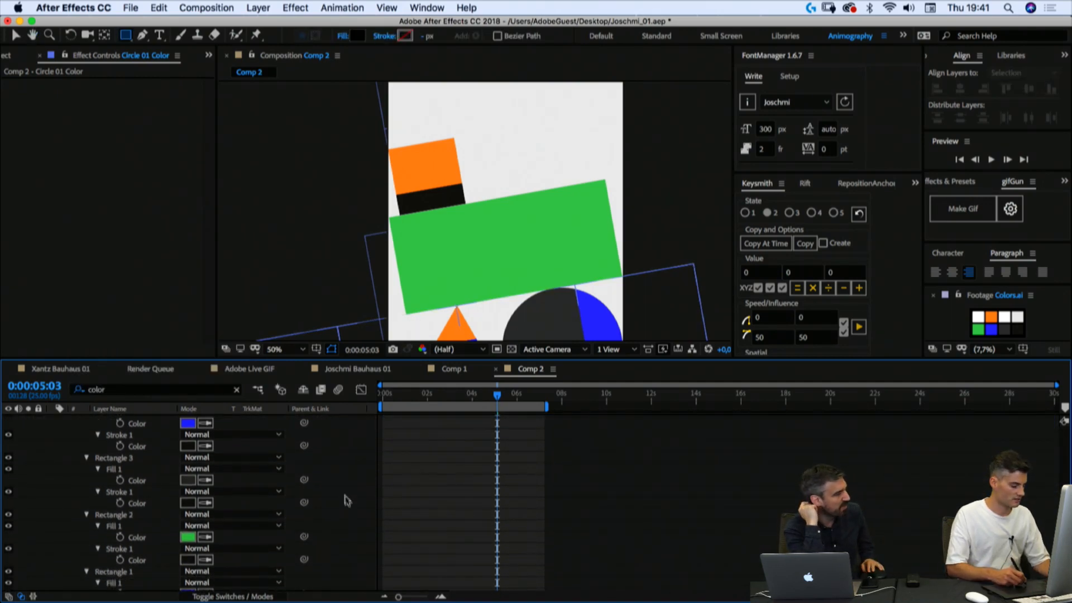
{"action": "key", "text": "grave"}
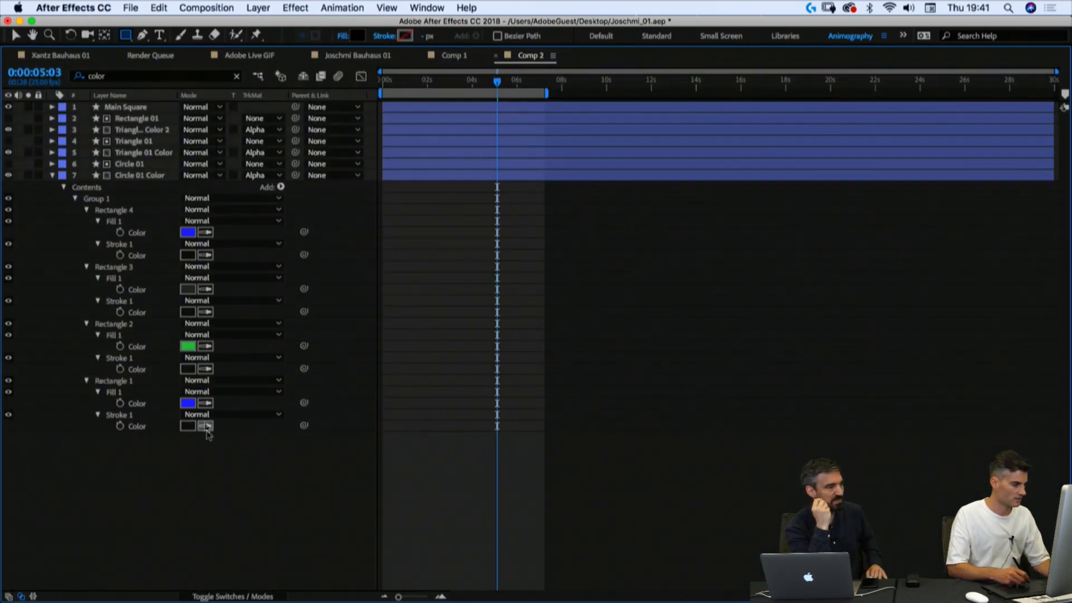
Step: Match the circle layer's strokes to their fills: Rectangle 1 blue, Rectangle 2 green, Rectangle 3 dark grey and Rectangle 4 blue
{"action": "left_click", "coordinate": [190, 404]}
{"action": "left_click", "coordinate": [205, 369]}
{"action": "left_click", "coordinate": [190, 346]}
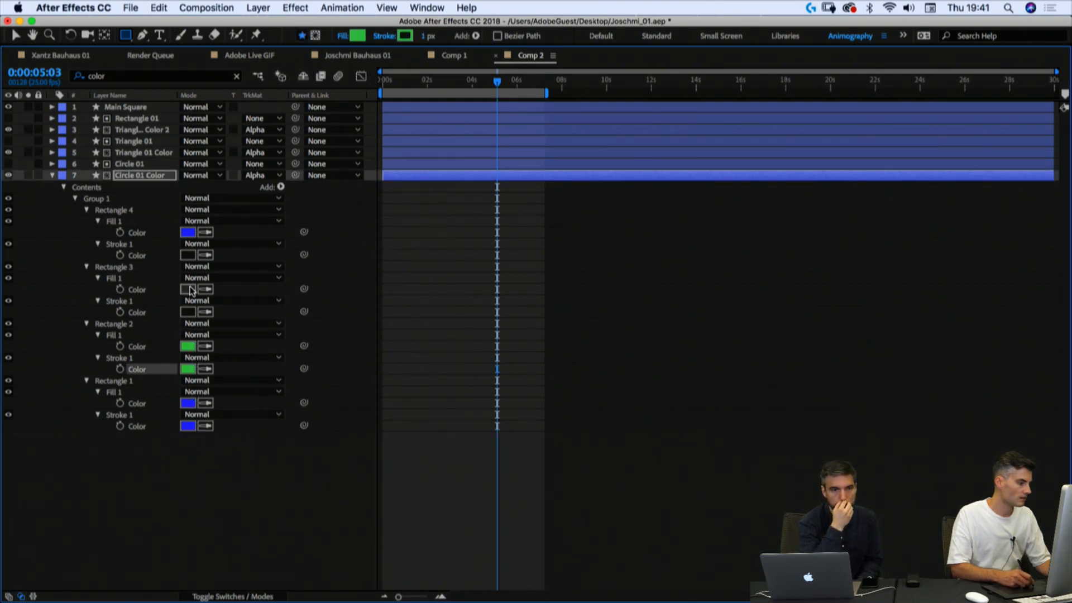
{"action": "left_click", "coordinate": [188, 289]}
{"action": "left_click", "coordinate": [304, 185]}
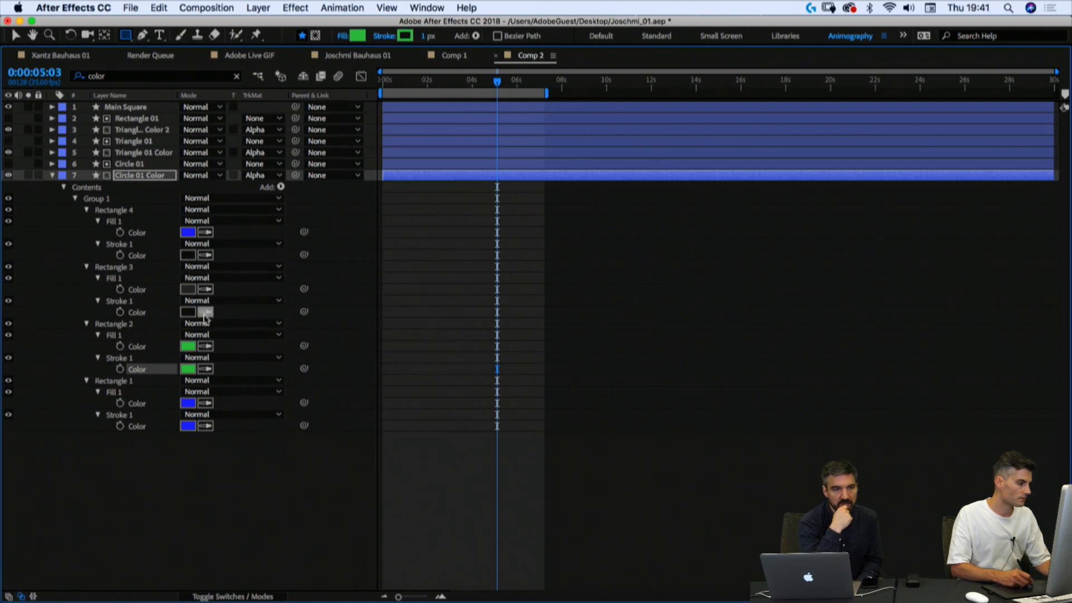
{"action": "left_click", "coordinate": [191, 287]}
{"action": "left_click", "coordinate": [205, 255]}
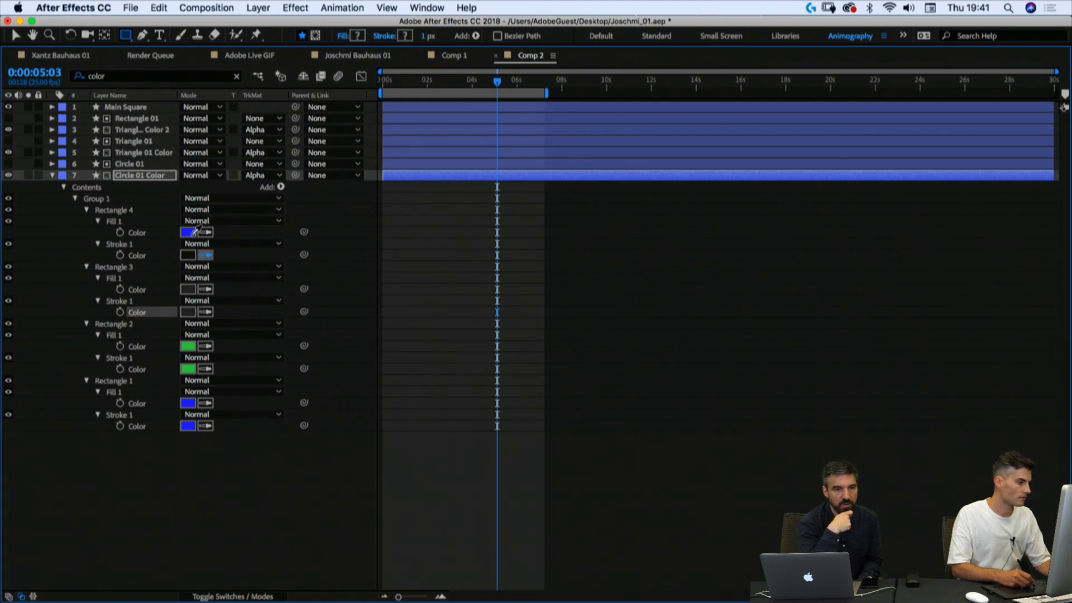
{"action": "left_click", "coordinate": [188, 232]}
{"action": "left_click", "coordinate": [208, 492]}
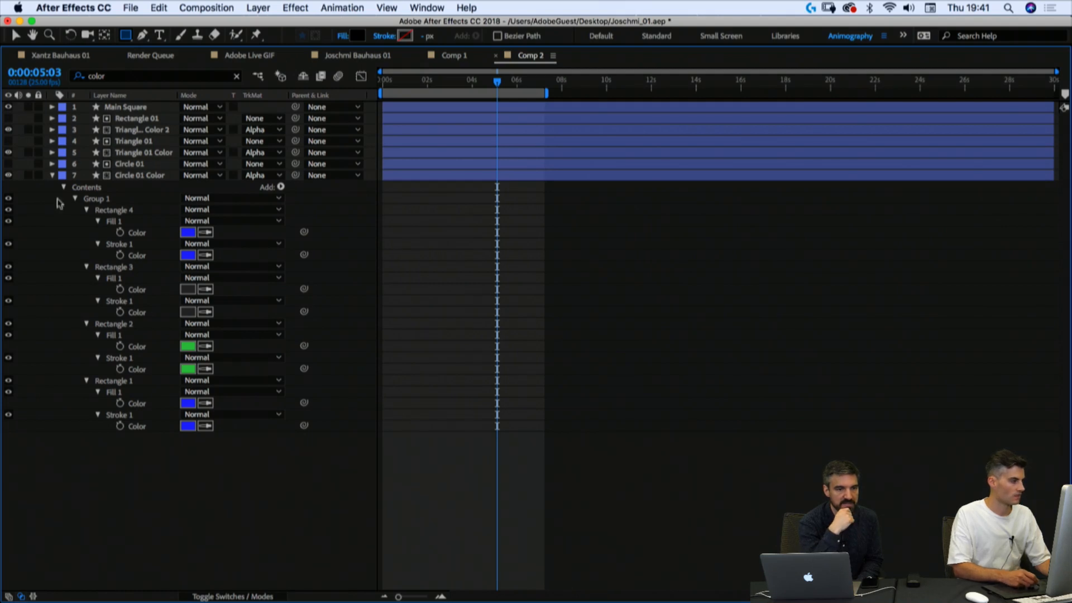
Step: Collapse Circle 01 Color, restore the full panel layout, and expand Triangle 01 Color's Group 1 down to Rectangle 1
{"action": "left_click", "coordinate": [53, 175]}
{"action": "key", "text": "grave"}
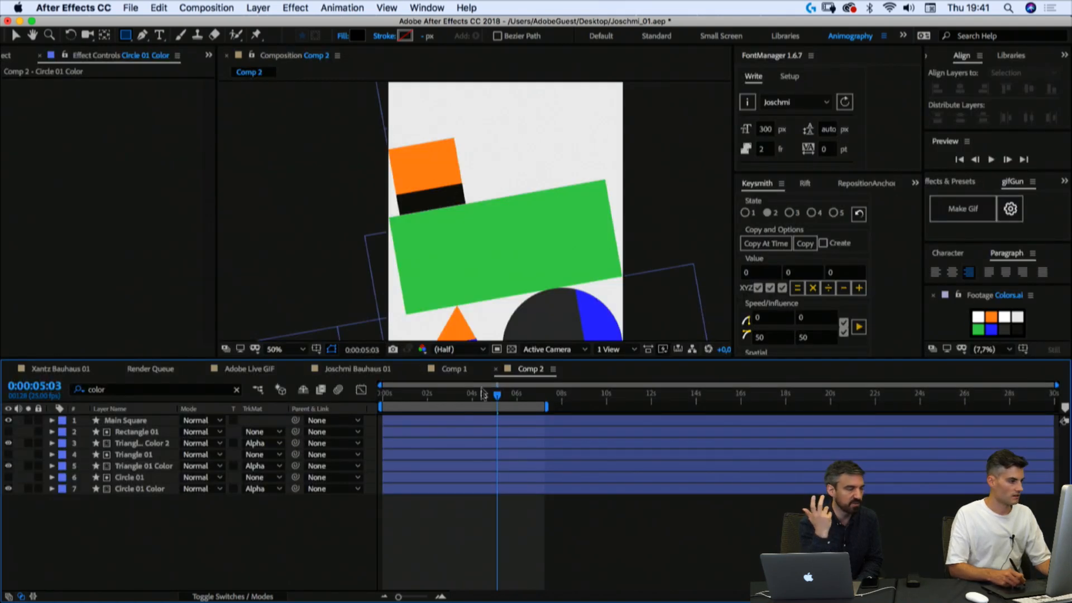
{"action": "left_click", "coordinate": [136, 466]}
{"action": "left_click", "coordinate": [52, 466]}
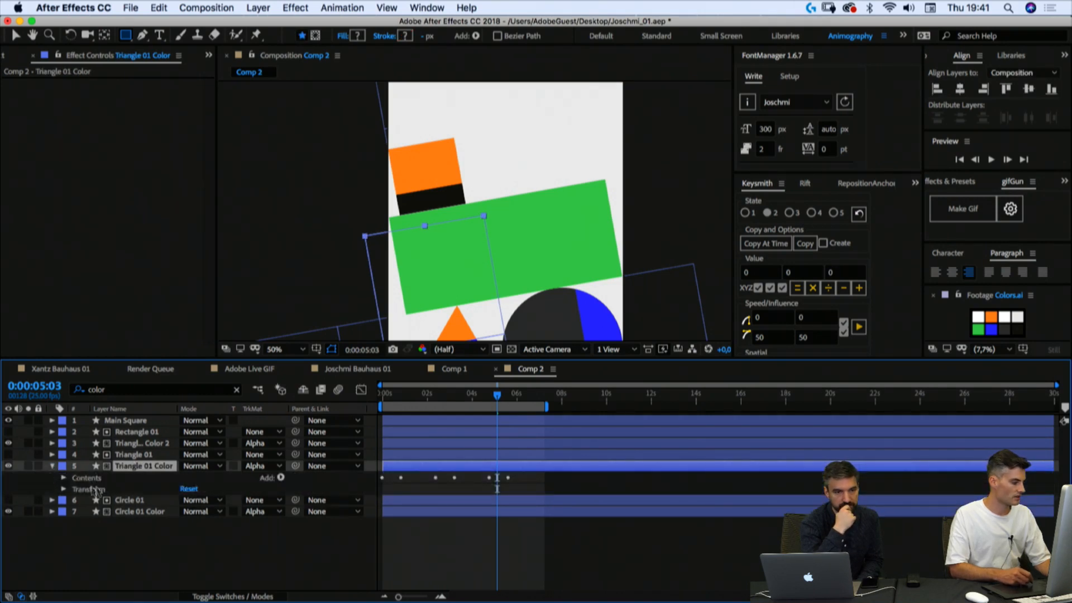
{"action": "left_click", "coordinate": [62, 478]}
{"action": "left_click", "coordinate": [75, 489]}
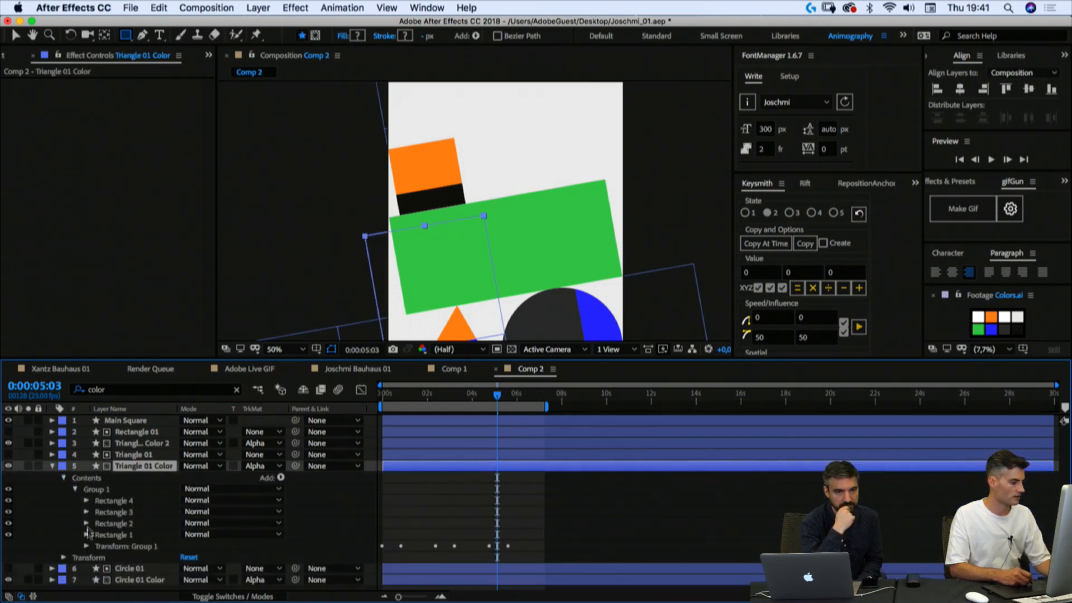
{"action": "left_click", "coordinate": [86, 535]}
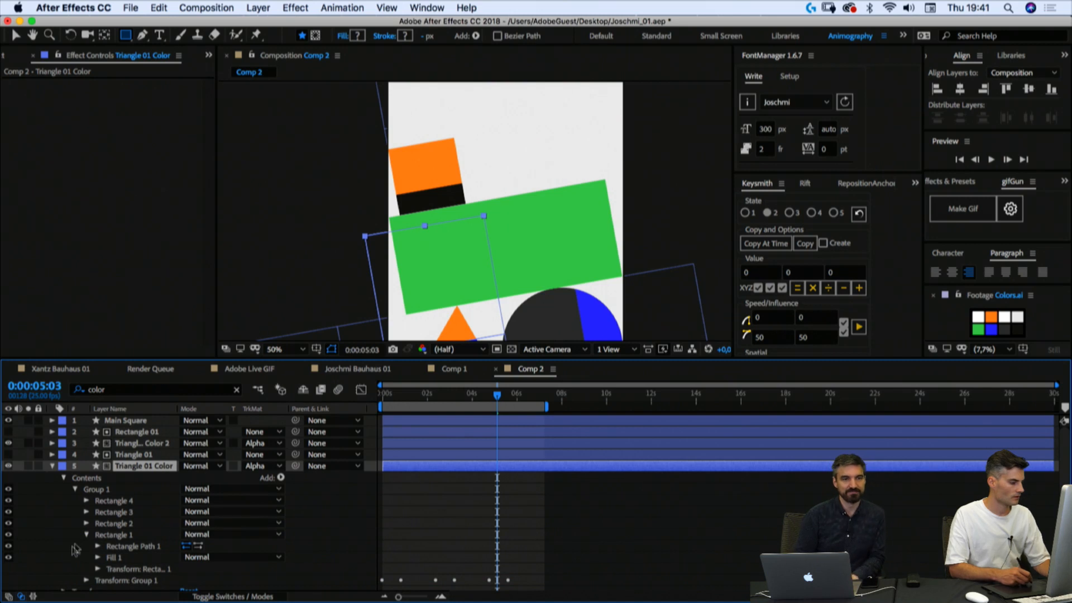
{"action": "left_click", "coordinate": [79, 560]}
Step: Paste the copied stroke into Rectangle 1 through Rectangle 4 of the Triangle 01 Color layer
{"action": "left_click", "coordinate": [412, 544]}
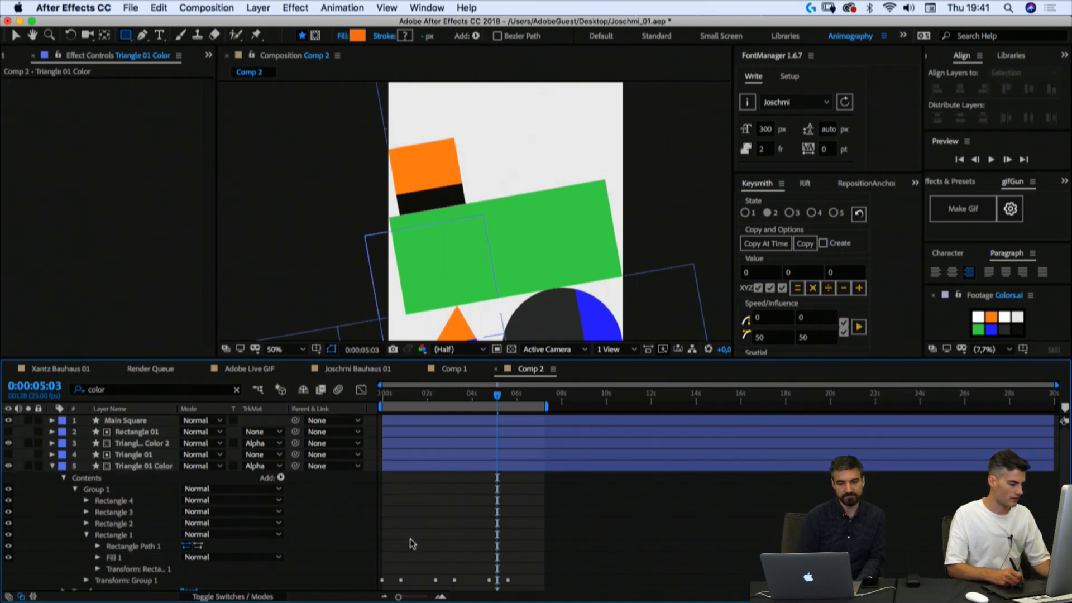
{"action": "scroll", "coordinate": [81, 520], "scroll_direction": "down", "scroll_amount": 2}
{"action": "key", "text": "q"}
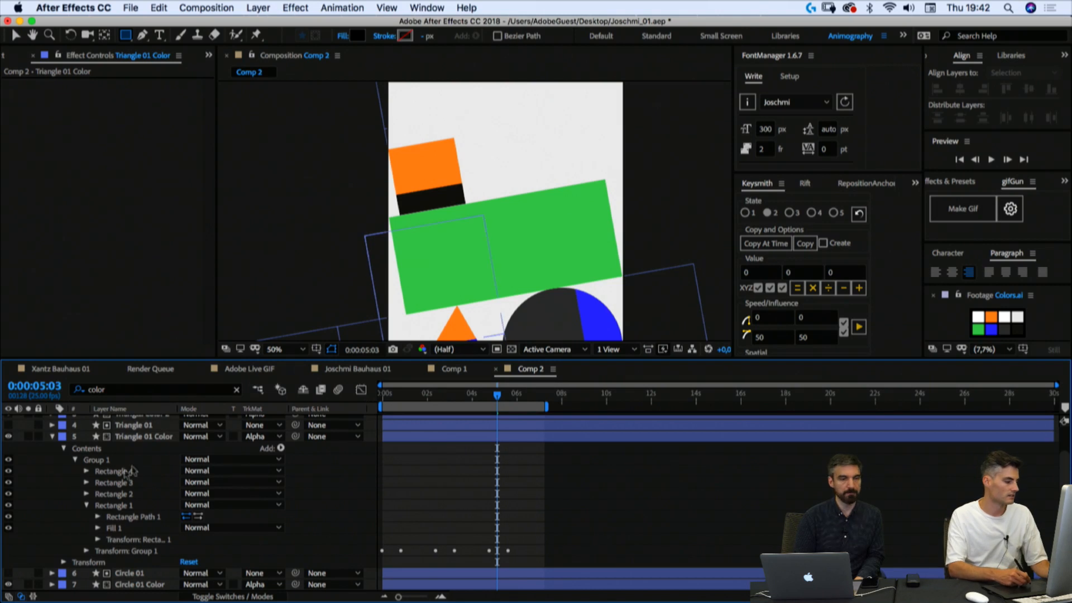
{"action": "left_click", "coordinate": [50, 437]}
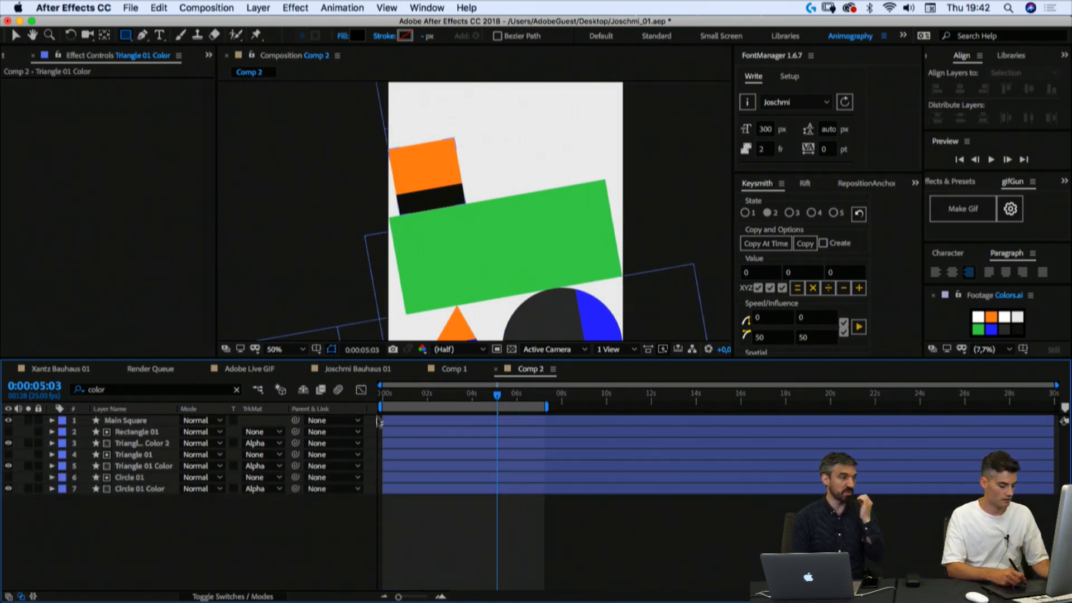
{"action": "left_click", "coordinate": [116, 456]}
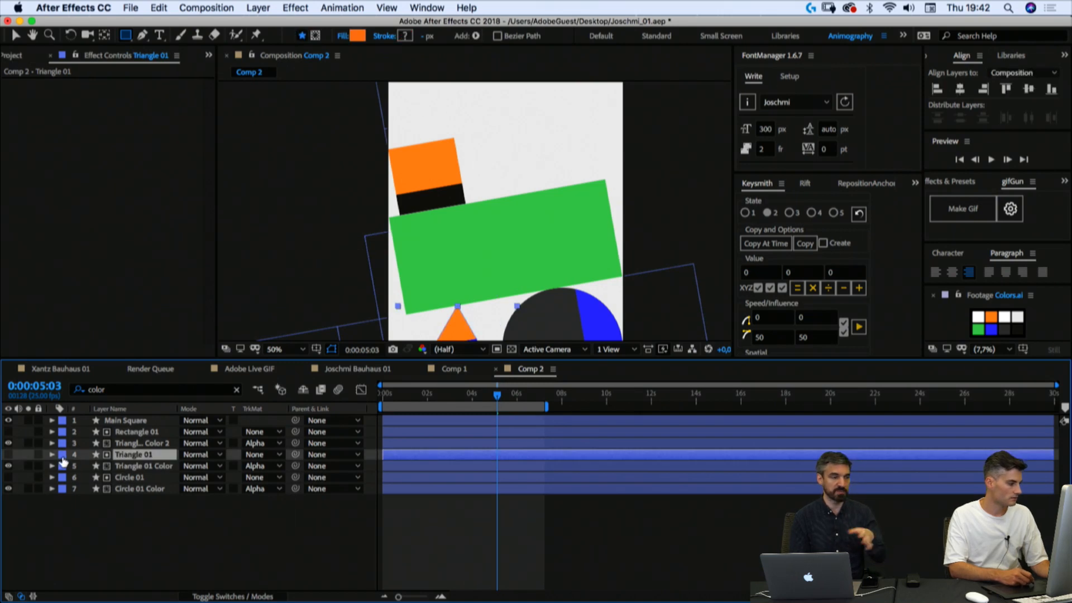
{"action": "left_click", "coordinate": [111, 467]}
{"action": "left_click", "coordinate": [51, 466]}
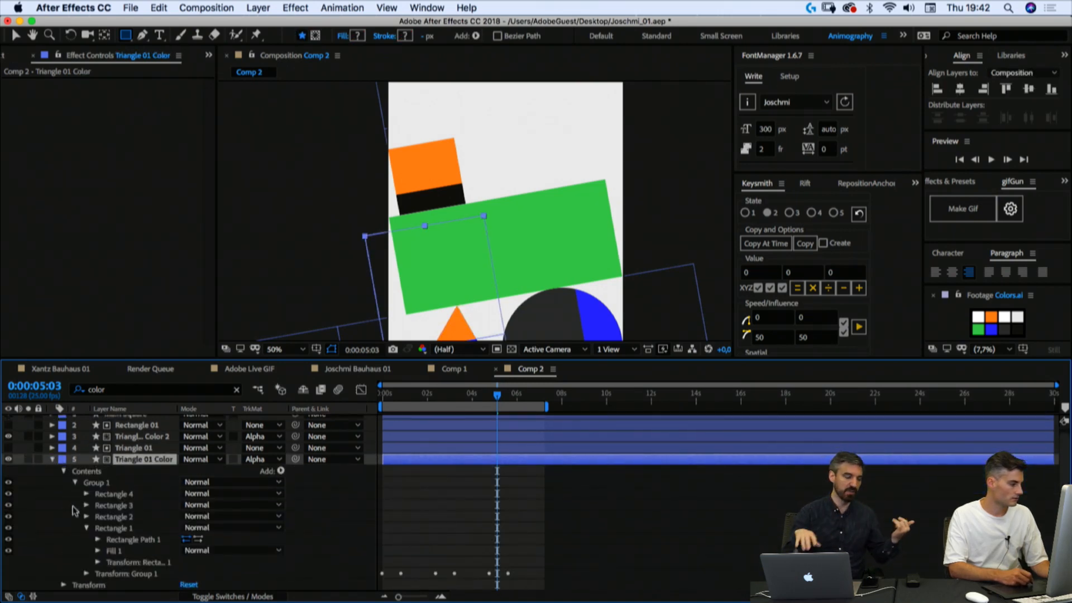
{"action": "left_click", "coordinate": [112, 530]}
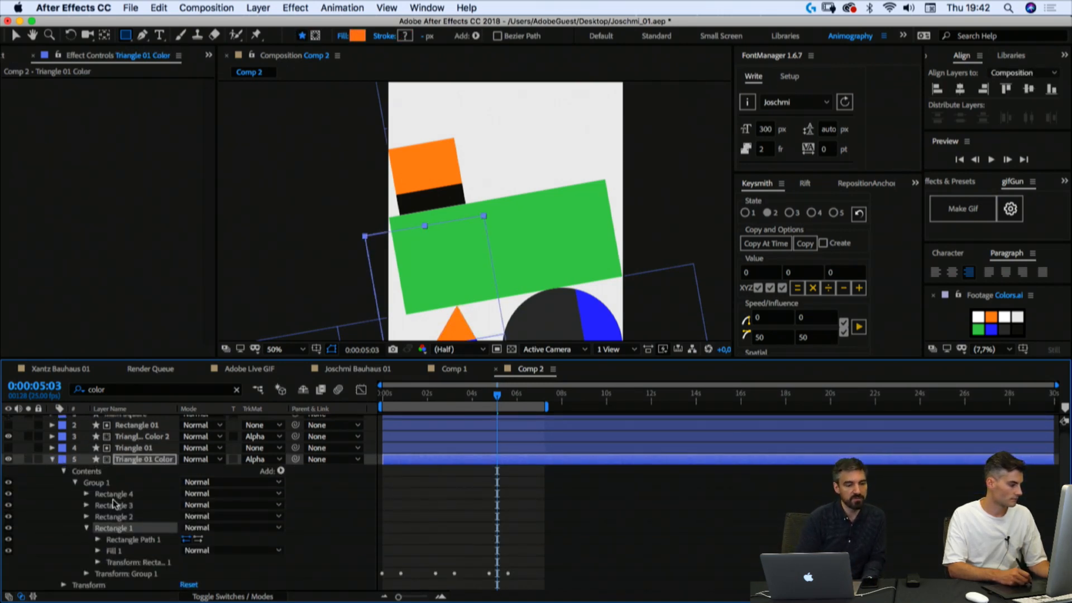
{"action": "left_click", "coordinate": [112, 494], "text": "shift"}
{"action": "key", "text": "super+v"}
{"action": "left_click", "coordinate": [74, 546]}
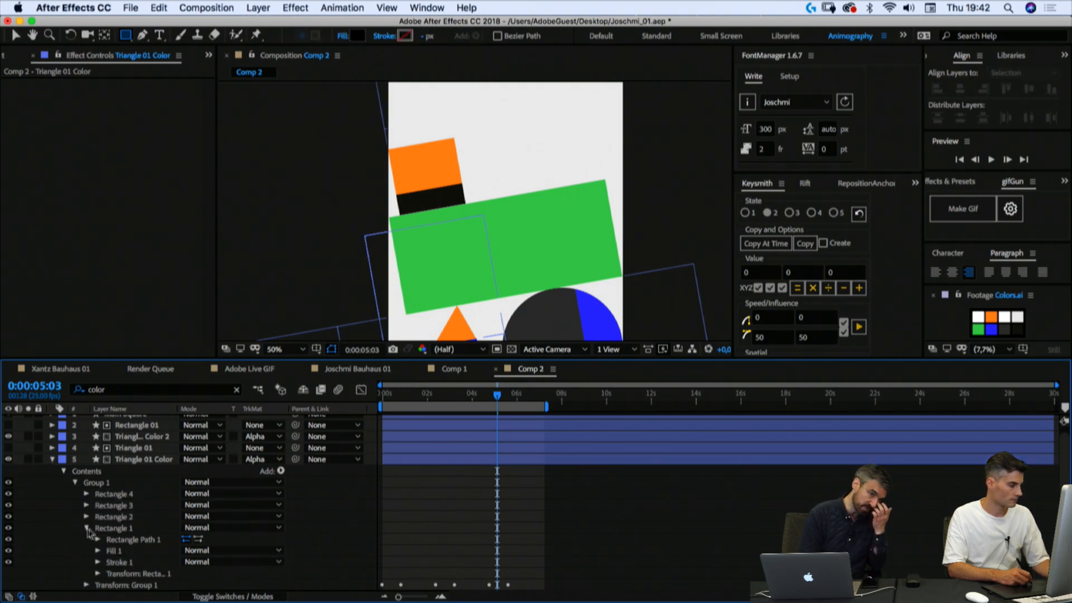
Step: Reapply the "color" filter to list Triangle 01 Color's fill and stroke colors, and maximize the timeline
{"action": "left_click", "coordinate": [128, 463]}
{"action": "left_click", "coordinate": [144, 389]}
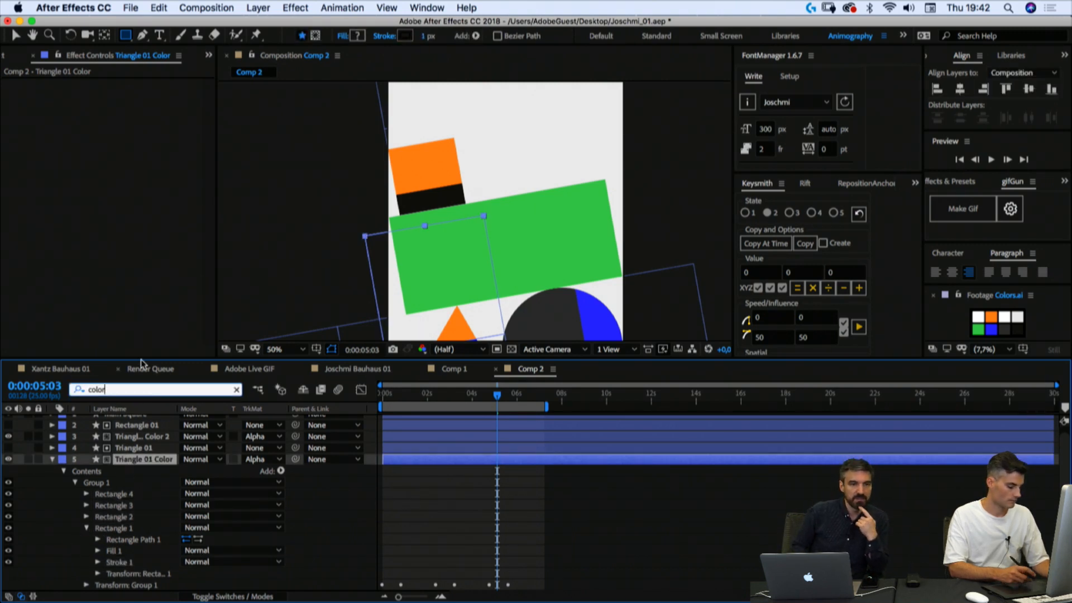
{"action": "key", "text": "BackSpace"}
{"action": "type", "text": "r"}
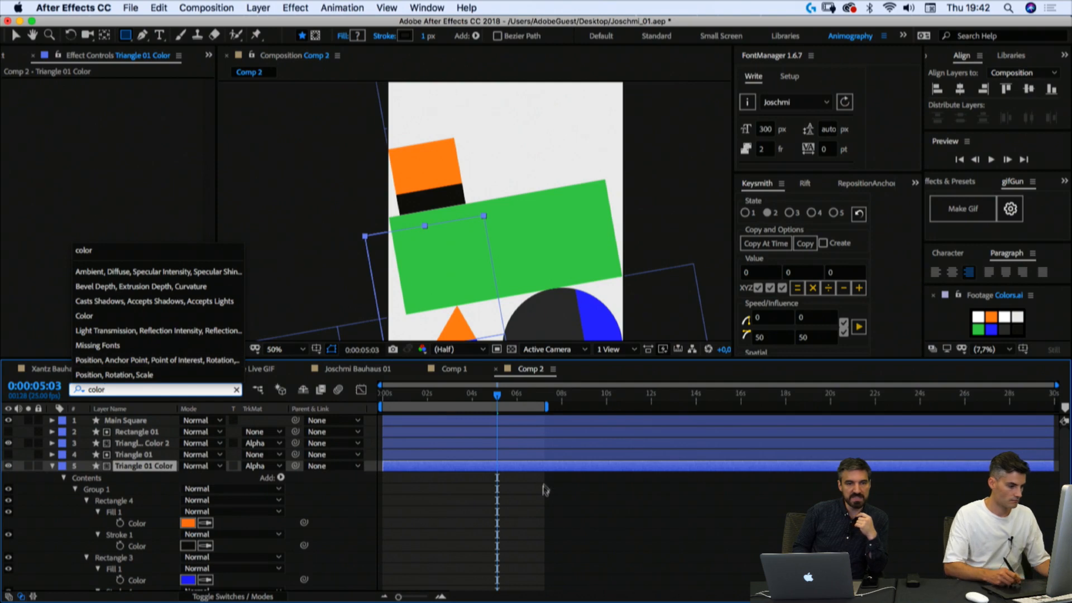
{"action": "left_click", "coordinate": [531, 505]}
{"action": "key", "text": "grave"}
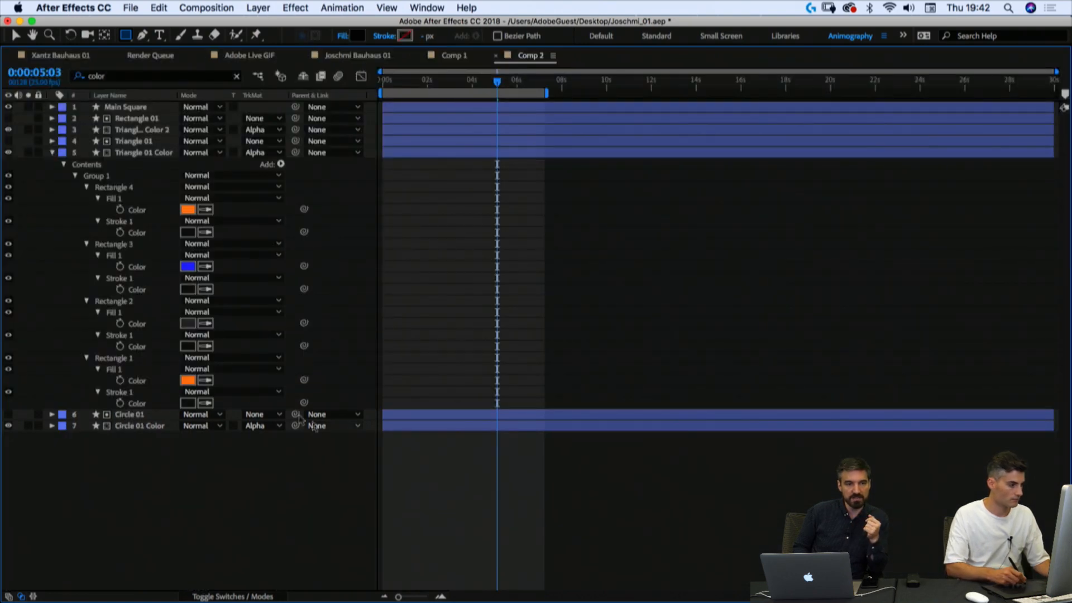
Step: Match Triangle 01 Color's strokes to their fills: Rectangle 1 orange, Rectangle 2 dark grey, Rectangle 3 blue, Rectangle 4 orange; restore the layout and collapse the layer
{"action": "left_click", "coordinate": [205, 403]}
{"action": "left_click", "coordinate": [188, 380]}
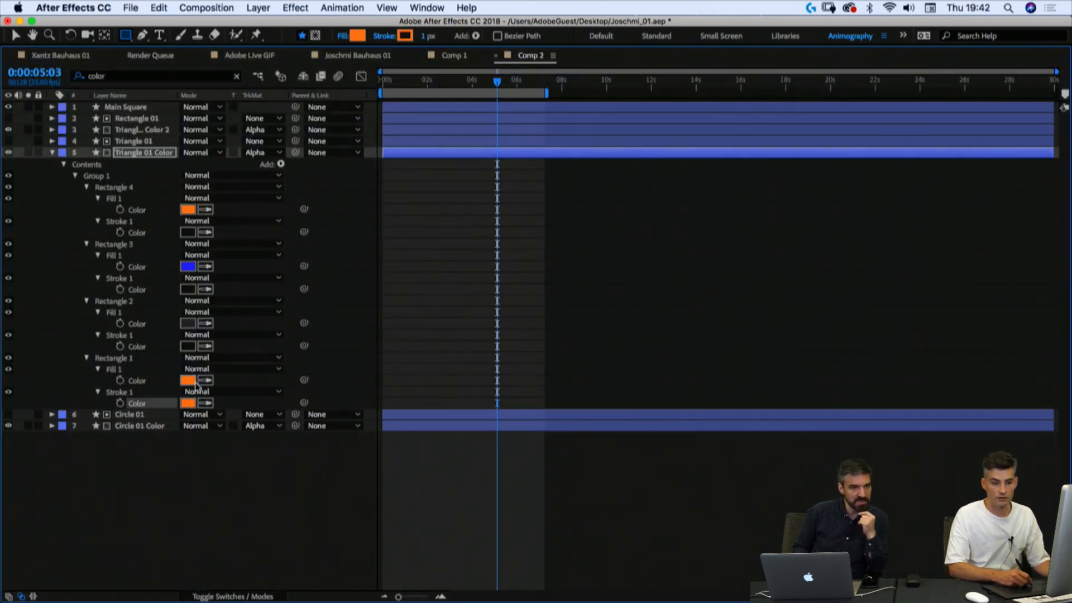
{"action": "left_click", "coordinate": [205, 346]}
{"action": "left_click", "coordinate": [205, 288]}
{"action": "left_click", "coordinate": [188, 267]}
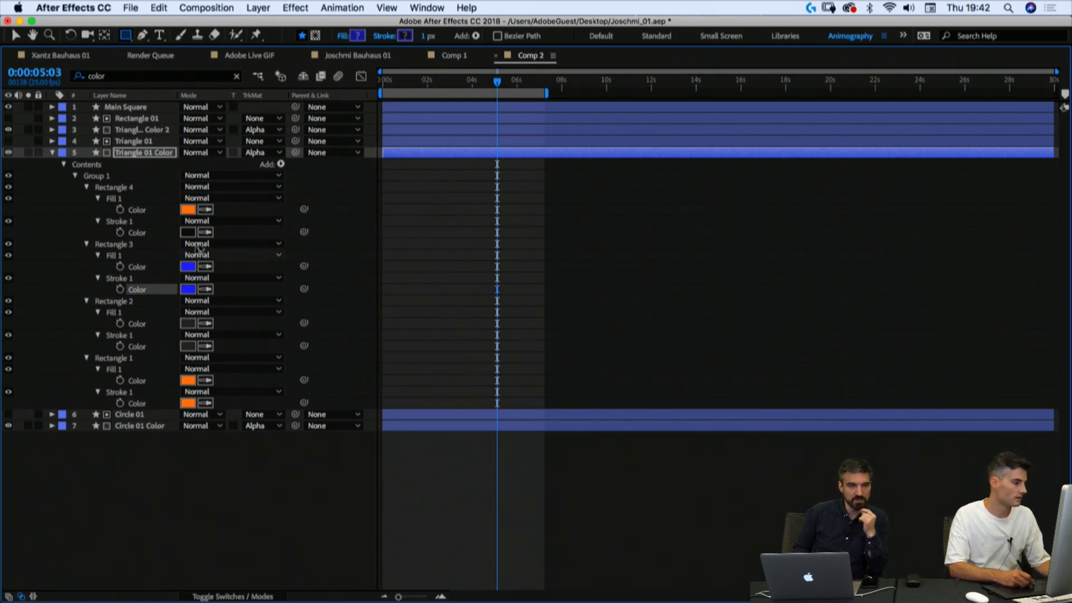
{"action": "left_click", "coordinate": [204, 231]}
{"action": "left_click", "coordinate": [189, 208]}
{"action": "left_click", "coordinate": [260, 503]}
{"action": "key", "text": "grave"}
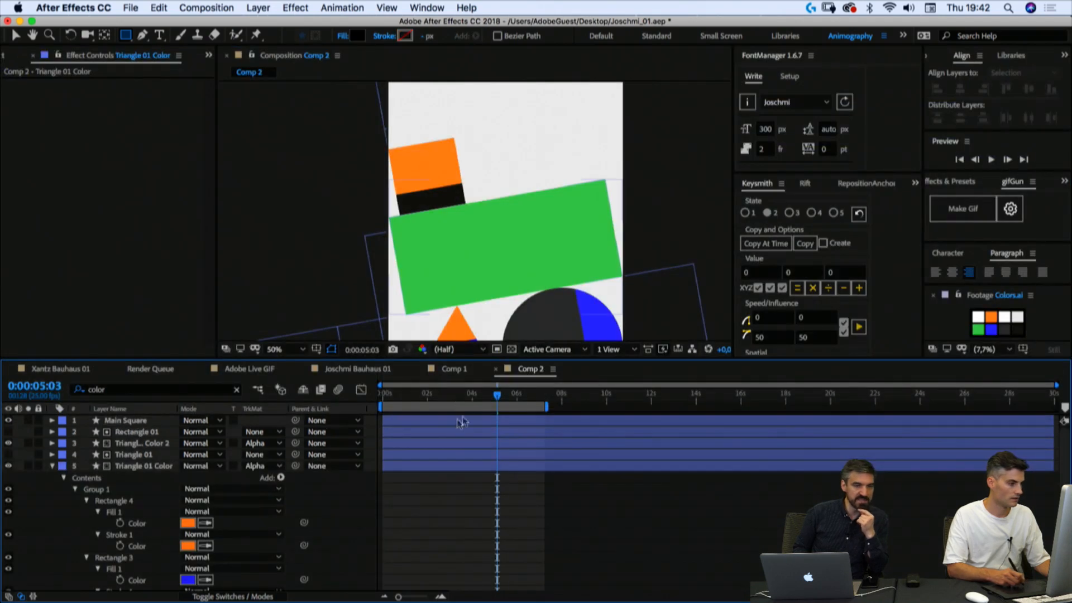
{"action": "left_click", "coordinate": [53, 466]}
Step: Duplicate the Circle 01 and Circle 01 Color layers together
{"action": "key", "text": "comma"}
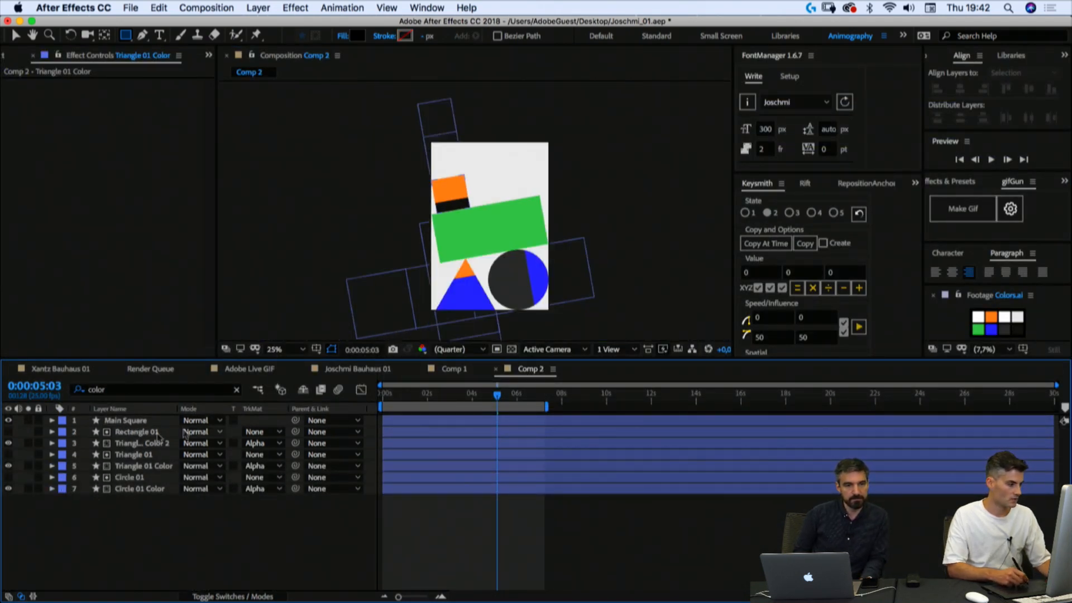
{"action": "left_click", "coordinate": [132, 478]}
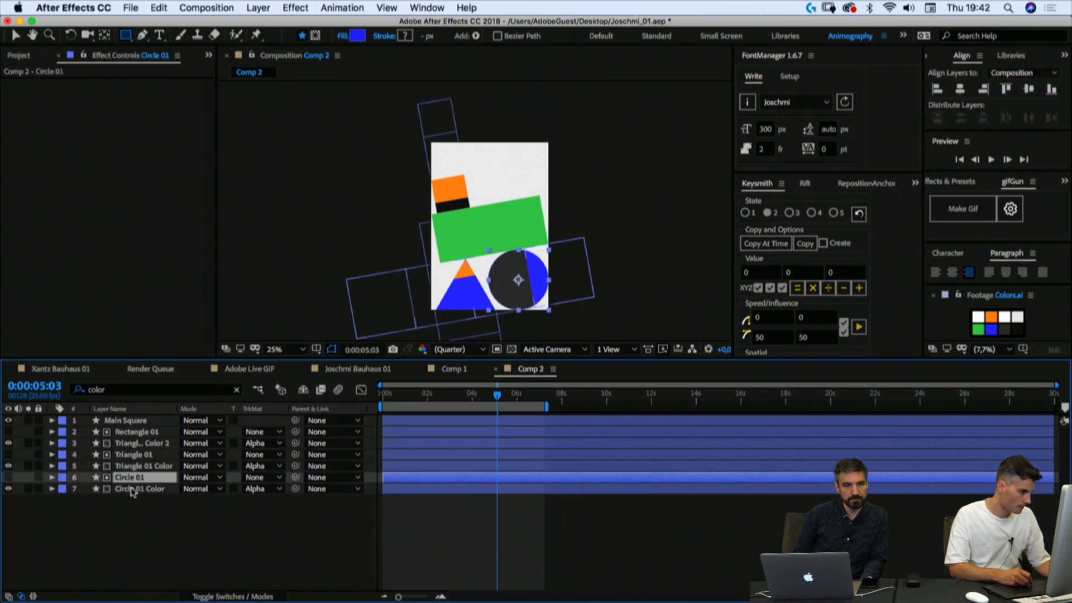
{"action": "left_click", "coordinate": [137, 489], "text": "shift"}
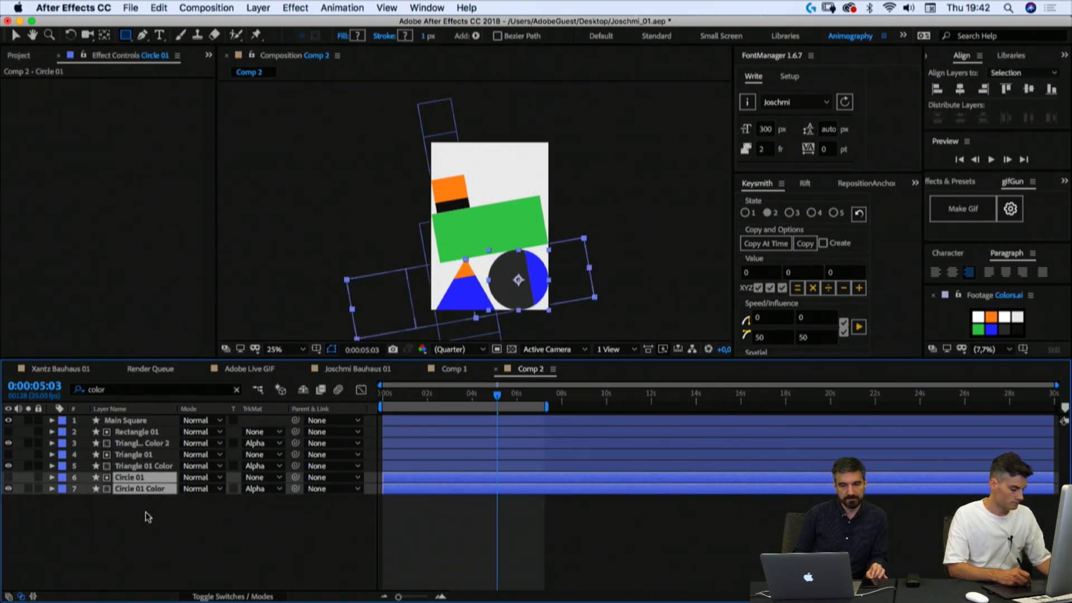
{"action": "key", "text": "super+d"}
{"action": "left_click", "coordinate": [141, 528]}
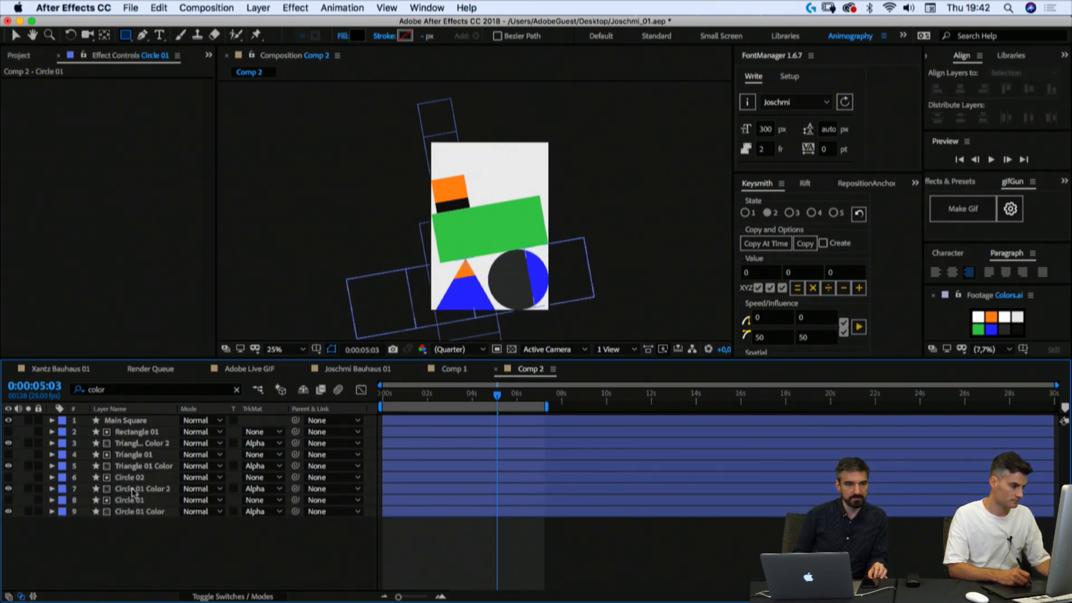
Step: Parent the Circle 02 matte layer to Circle 01 Color 2
{"action": "left_click", "coordinate": [135, 489]}
{"action": "left_click_drag", "start_coordinate": [294, 479], "coordinate": [126, 492]}
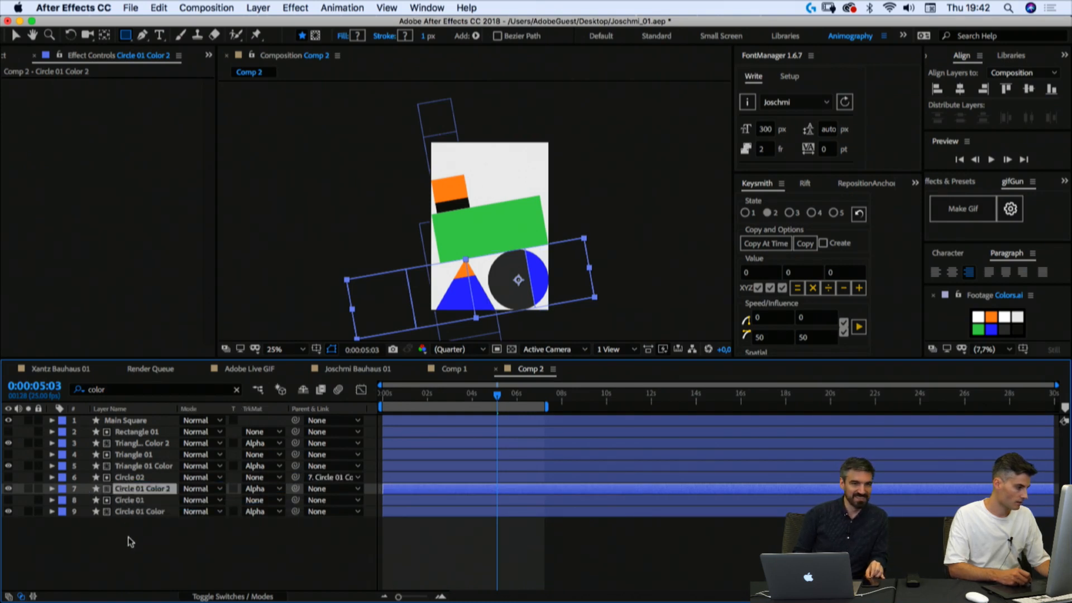
{"action": "left_click", "coordinate": [140, 540]}
Step: Show Circle 01 Color 2's position and scale, move it above the green rectangle to about 364, 212, and scale it to 20%
{"action": "left_click", "coordinate": [134, 489]}
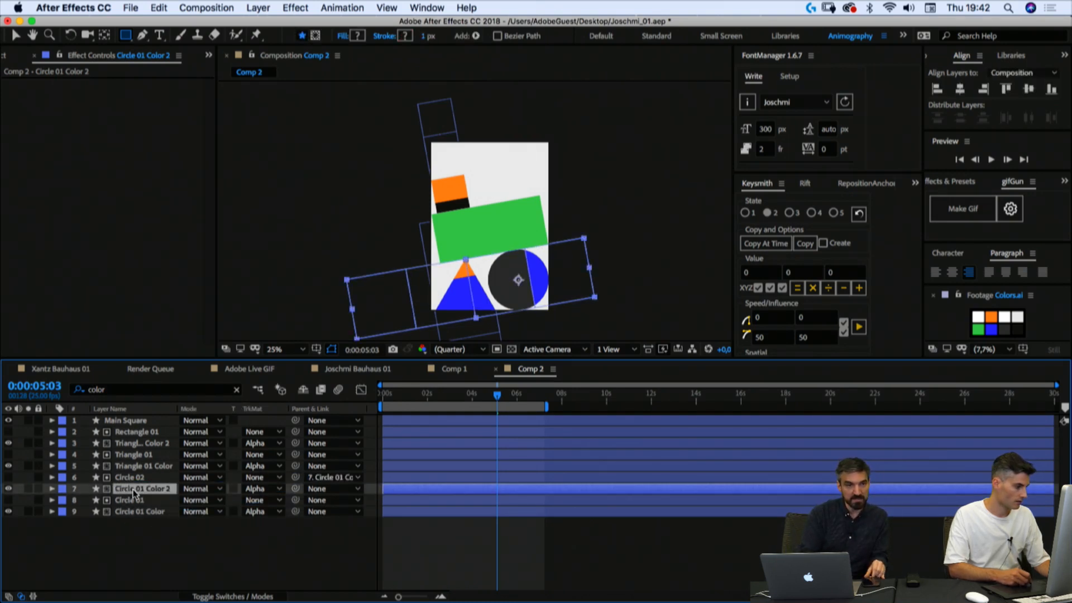
{"action": "key", "text": "p"}
{"action": "key", "text": "shift+s"}
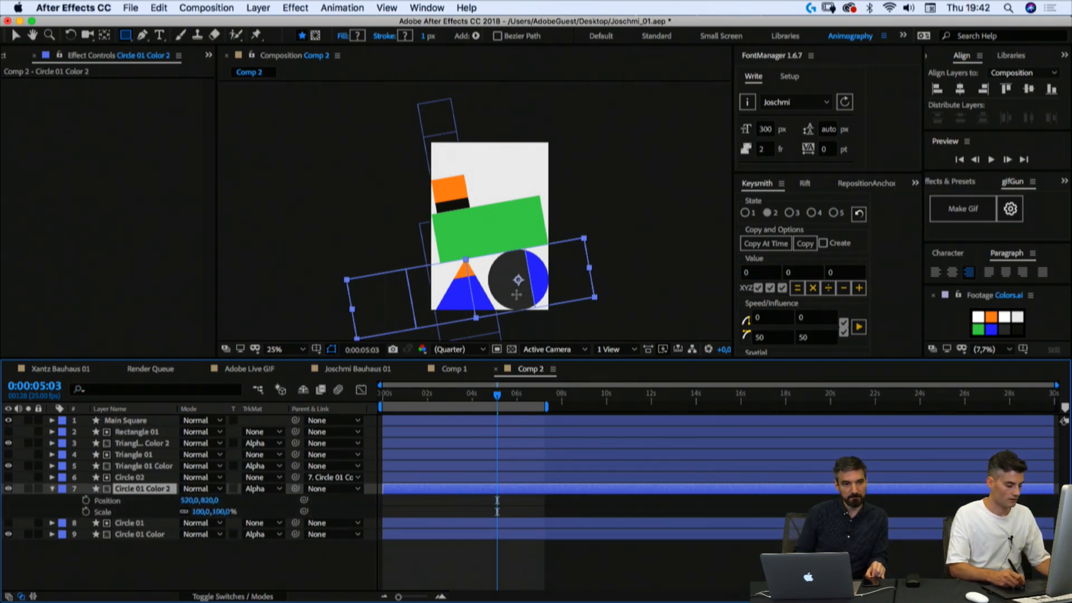
{"action": "key", "text": "v"}
{"action": "left_click_drag", "start_coordinate": [514, 305], "coordinate": [488, 203]}
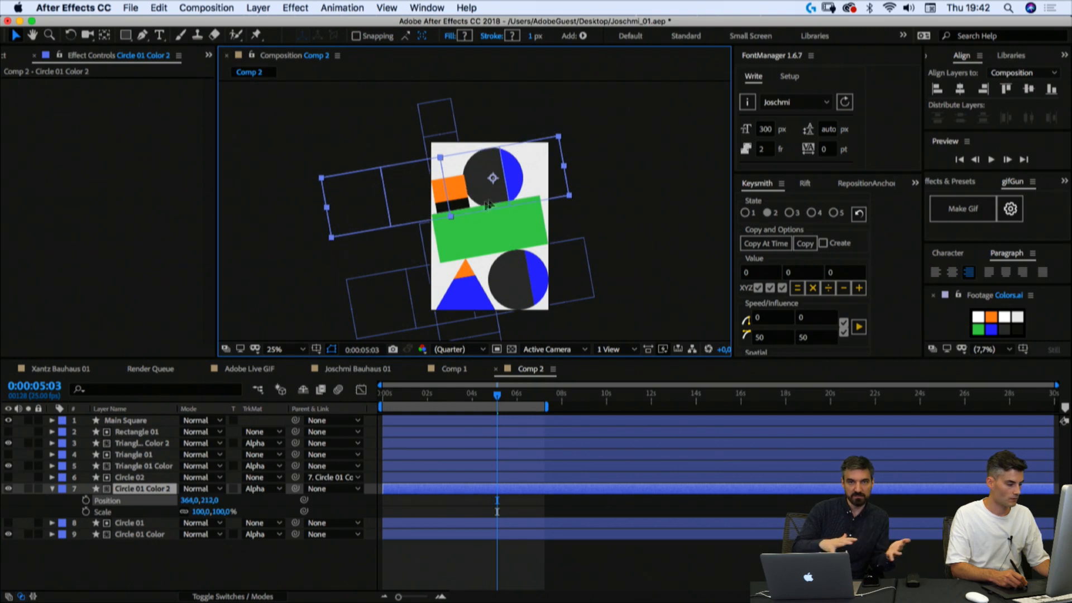
{"action": "left_click", "coordinate": [223, 512]}
{"action": "type", "text": "20"}
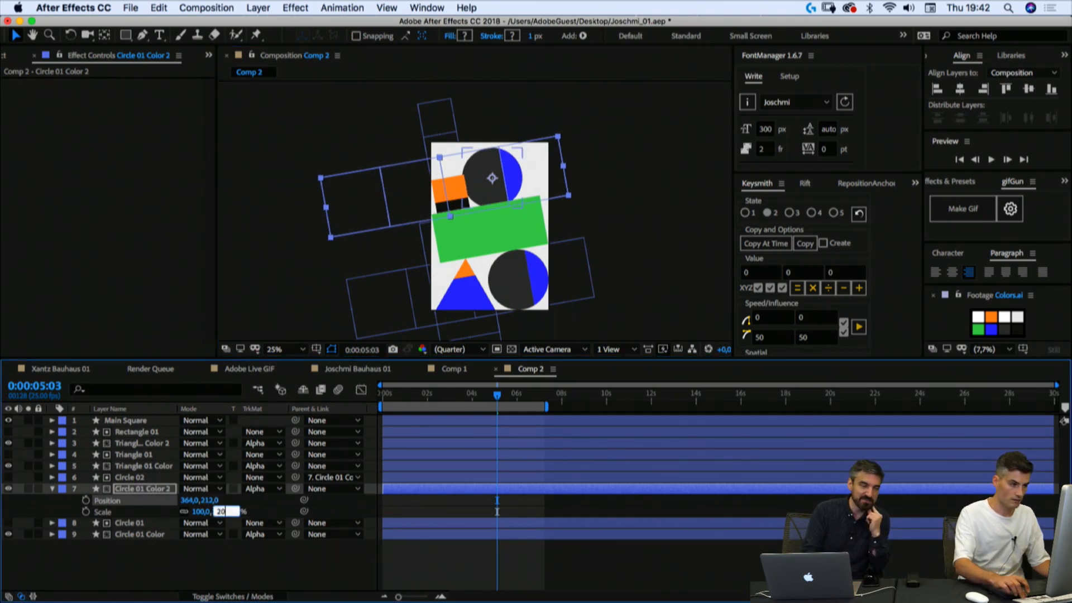
{"action": "key", "text": "Return"}
Step: Move the small circle to about 261, 351, into the corner between the black stripe and the green rectangle
{"action": "scroll", "coordinate": [430, 206], "scroll_direction": "up", "scroll_amount": 4}
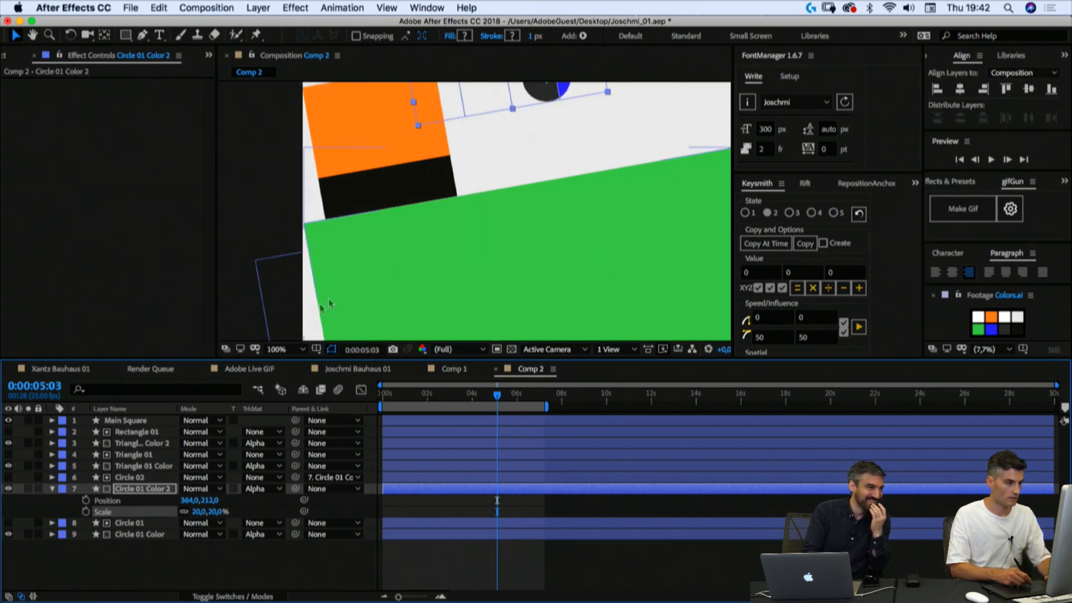
{"action": "key", "text": "h"}
{"action": "left_click_drag", "start_coordinate": [481, 172], "coordinate": [439, 262]}
{"action": "key", "text": "v"}
{"action": "left_click_drag", "start_coordinate": [488, 223], "coordinate": [420, 308]}
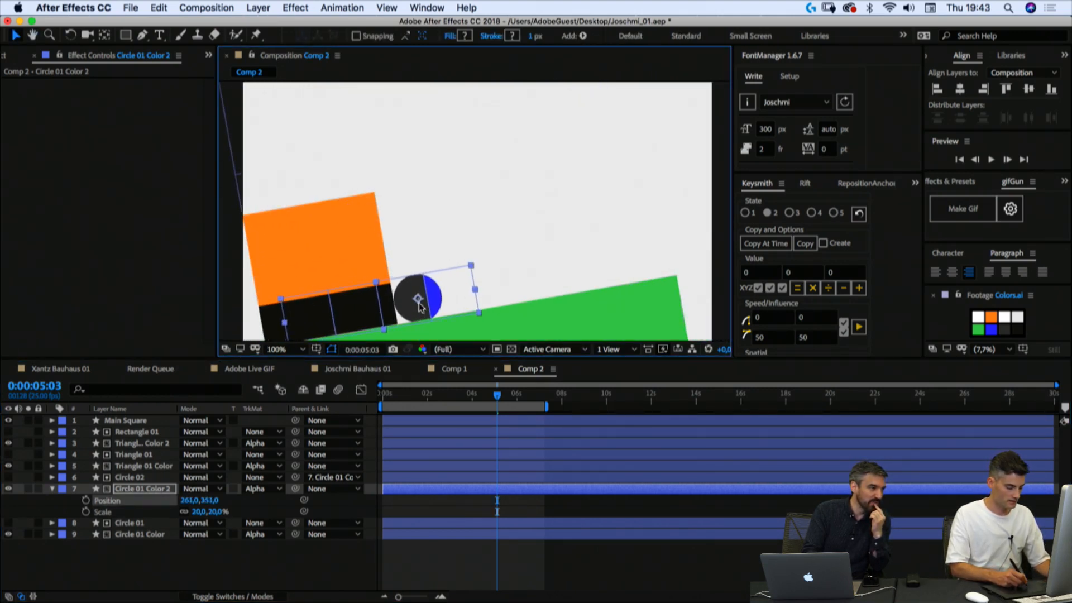
Step: Nudge the small circle to position 259.5, 348 so it touches the black stripe and the green rectangle
{"action": "scroll", "coordinate": [416, 286], "scroll_direction": "up", "scroll_amount": 3}
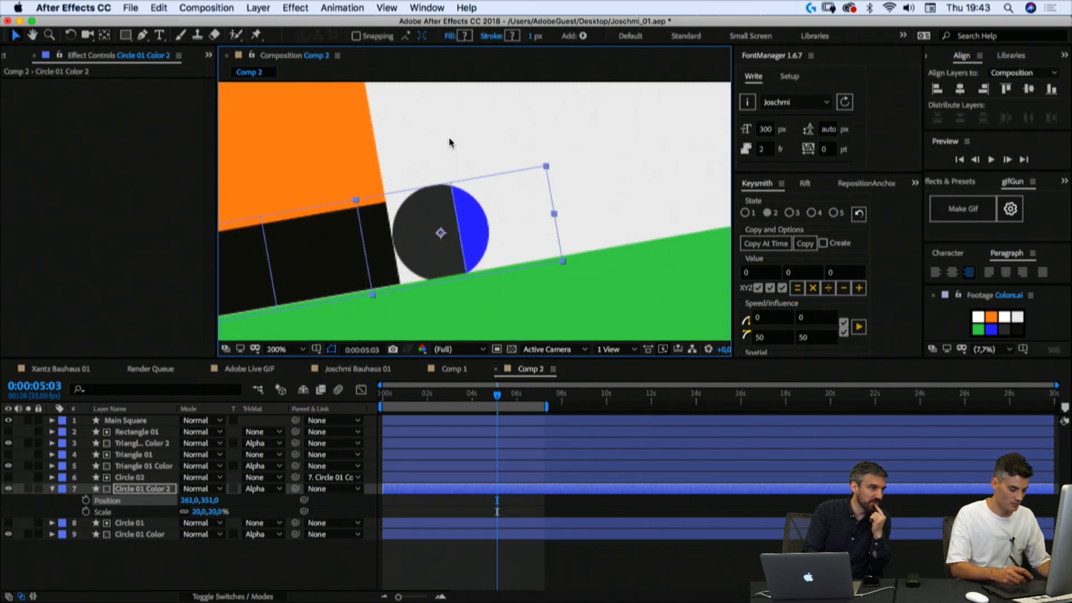
{"action": "key", "text": "shift+Up"}
{"action": "key", "text": "Right"}
{"action": "key", "text": "Down"}
{"action": "key", "text": "Down"}
{"action": "key", "text": "Down"}
{"action": "key", "text": "Left"}
{"action": "key", "text": "Left"}
{"action": "key", "text": "Left"}
{"action": "key", "text": "Left"}
{"action": "key", "text": "Down"}
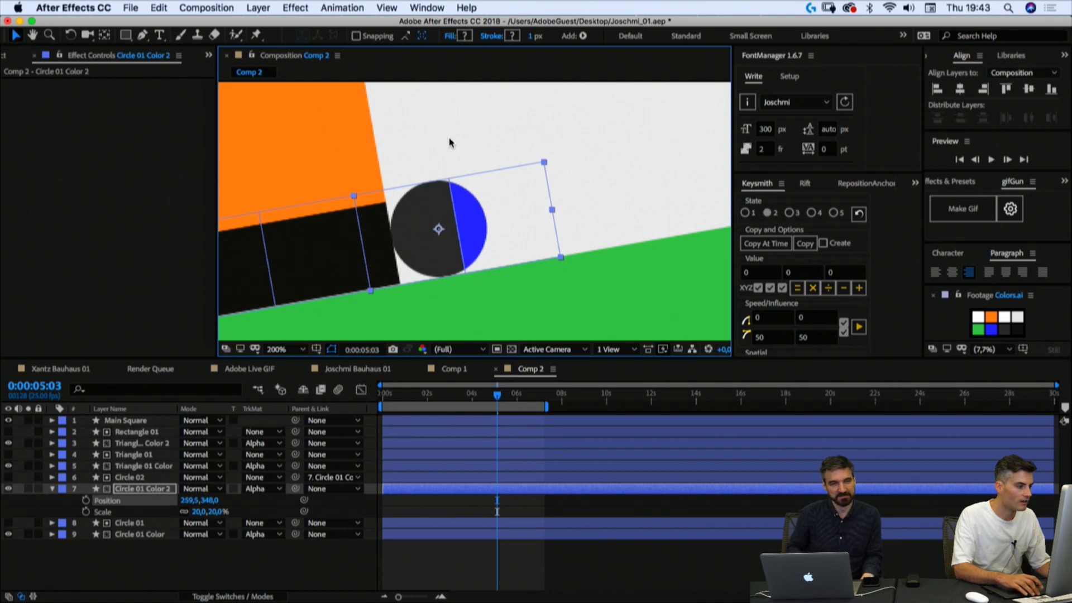
Step: Check the small circle's contact with its neighbours without its outlines and nudge Circle 01 Color 2 down to Y position 348.5
{"action": "left_click", "coordinate": [144, 584]}
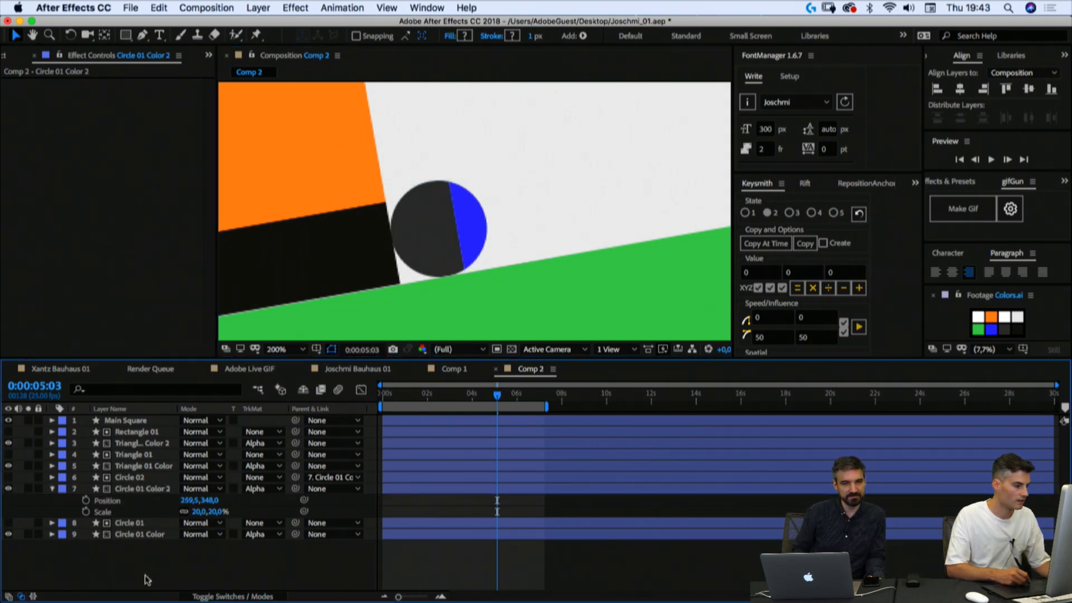
{"action": "left_click", "coordinate": [436, 249]}
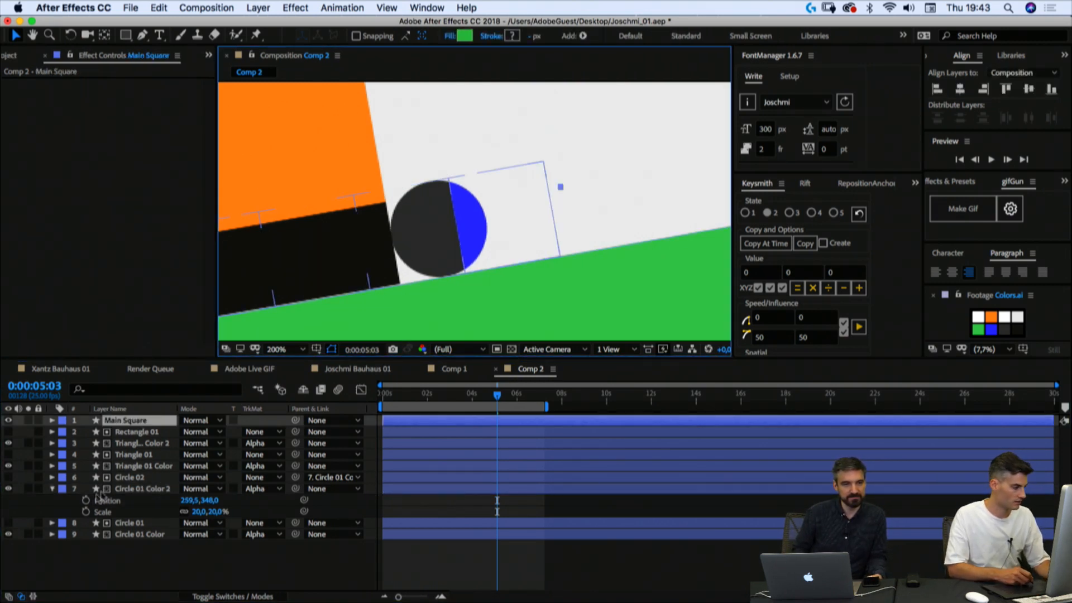
{"action": "left_click", "coordinate": [128, 433]}
{"action": "left_click", "coordinate": [131, 441]}
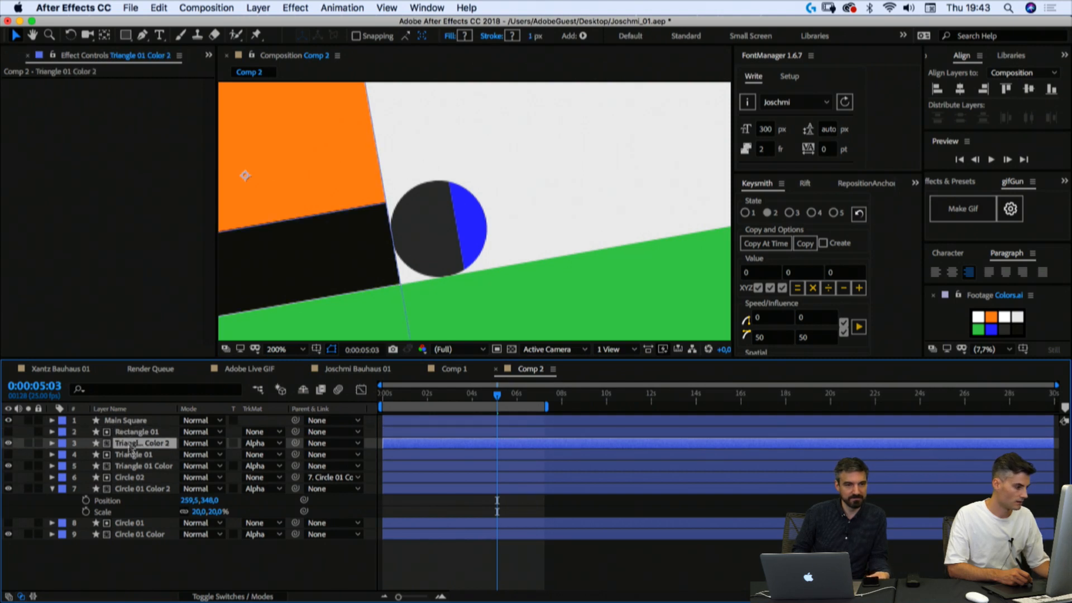
{"action": "left_click", "coordinate": [126, 479]}
{"action": "left_click", "coordinate": [128, 489]}
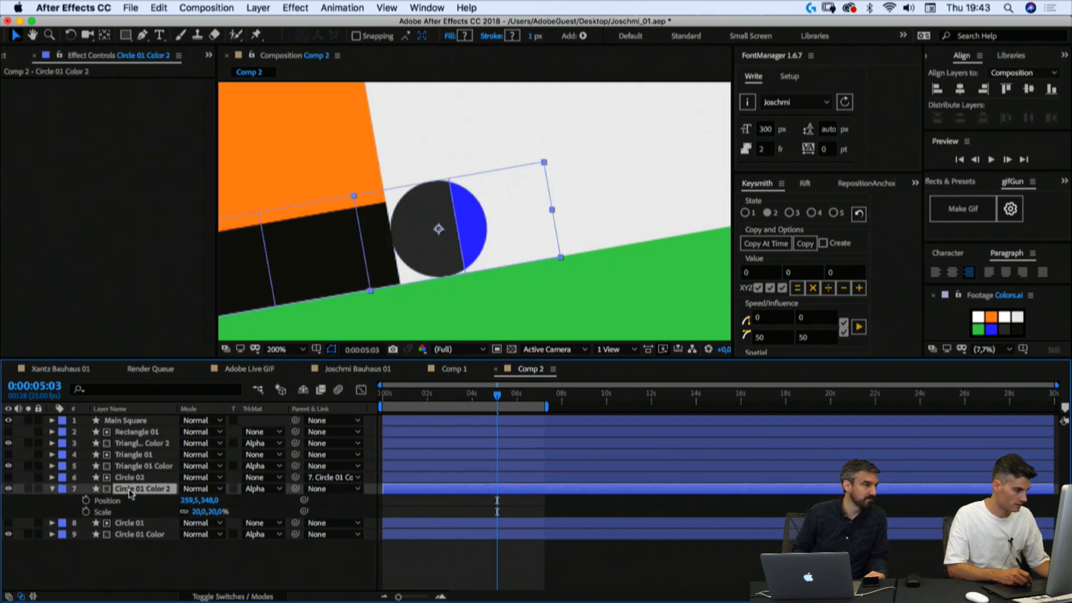
{"action": "left_click", "coordinate": [129, 501]}
{"action": "key", "text": "Down"}
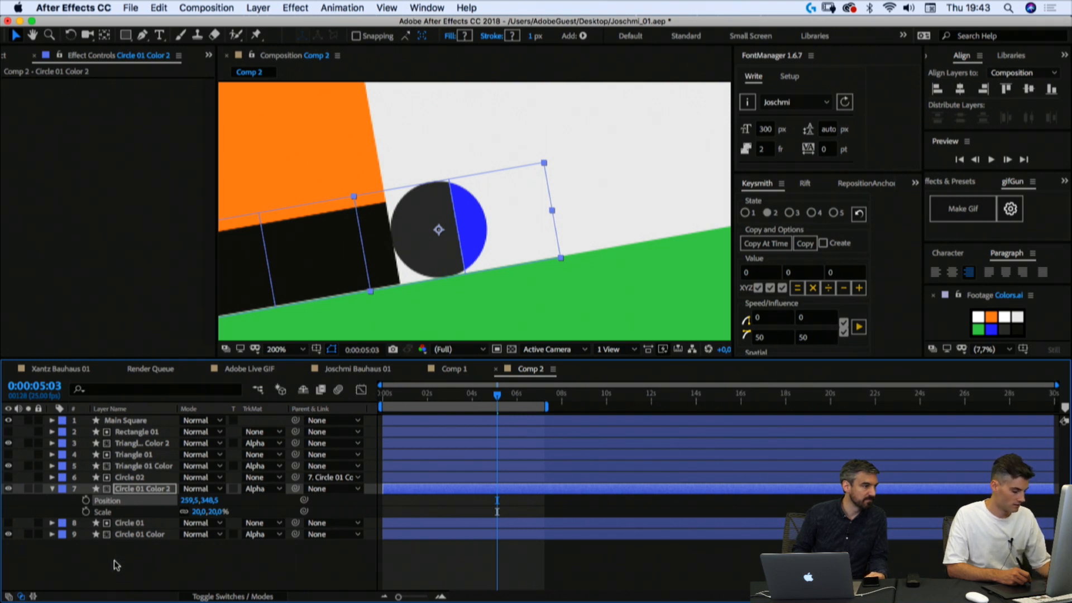
Step: Set the rotation of Circle 01 Color 2 to 170° so its stripes run the opposite way
{"action": "key", "text": "r"}
{"action": "left_click", "coordinate": [131, 565]}
{"action": "left_click", "coordinate": [199, 500]}
{"action": "type", "text": "170"}
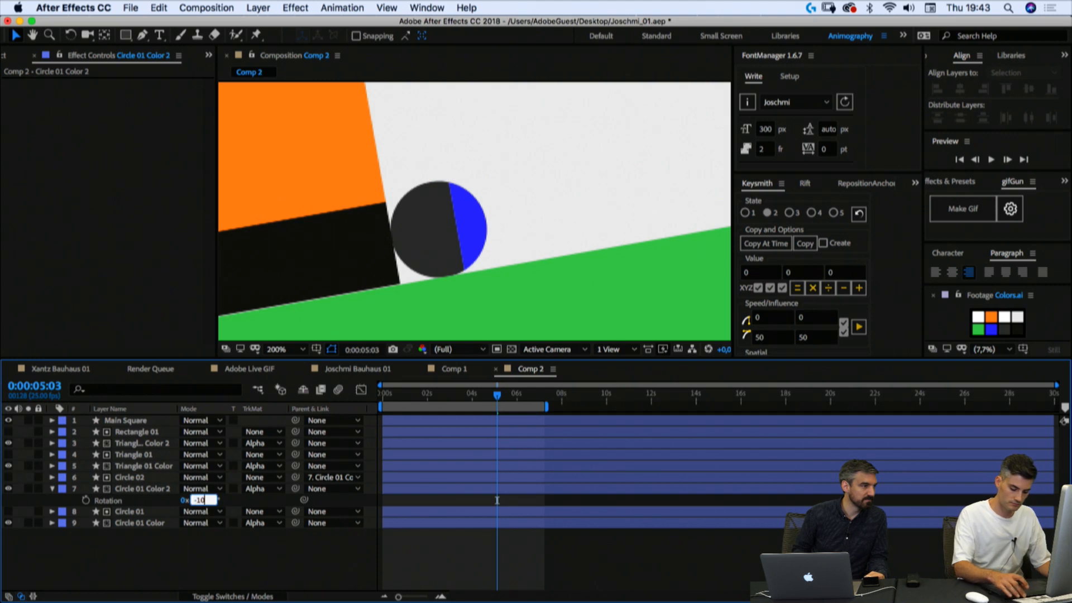
{"action": "key", "text": "Return"}
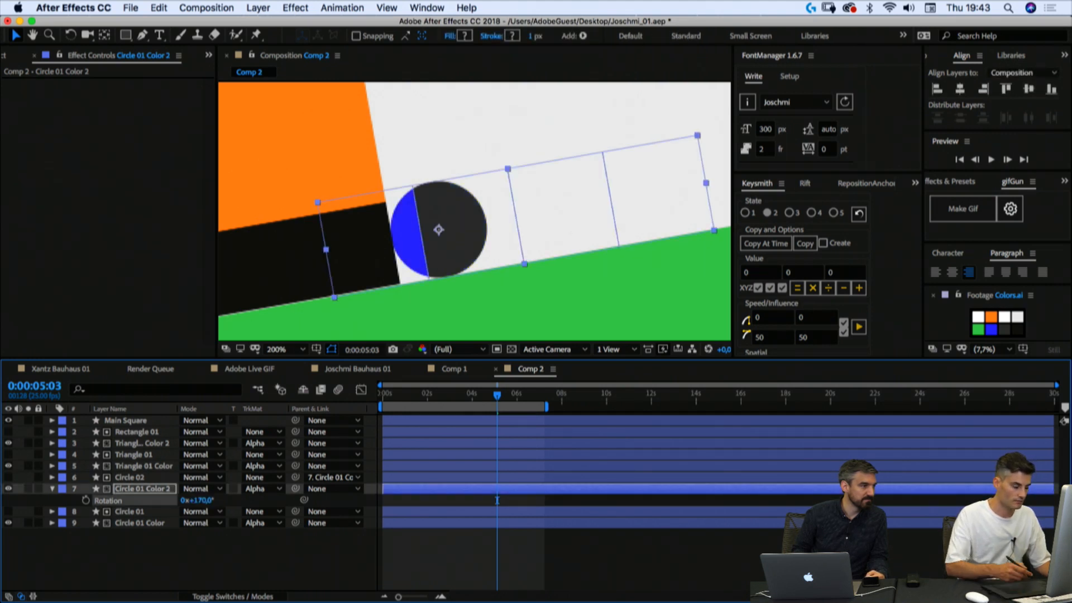
{"action": "left_click", "coordinate": [44, 560]}
Step: Preview the whole poster animation from the first frame and inspect the small circle beside the square at 0:00:01:05
{"action": "key", "text": "comma"}
{"action": "key", "text": "comma"}
{"action": "key", "text": "comma"}
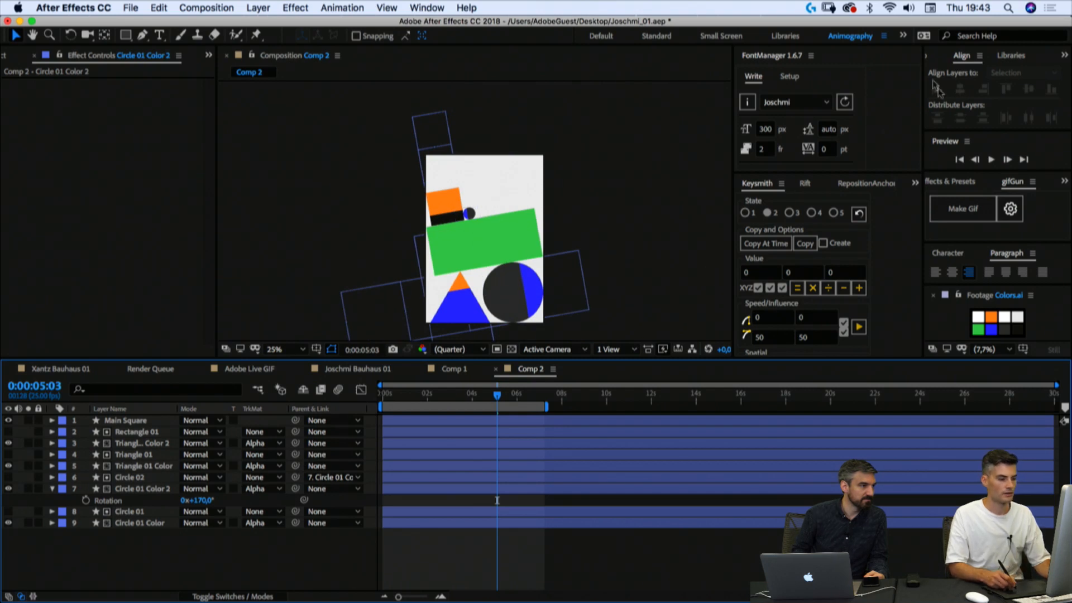
{"action": "left_click", "coordinate": [991, 160]}
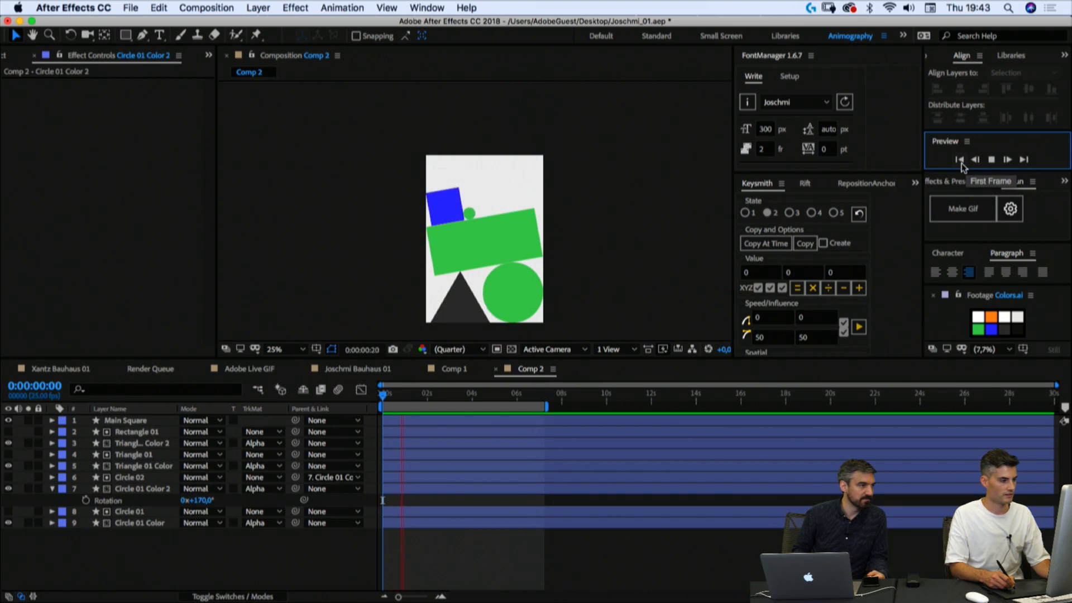
{"action": "key", "text": "space"}
{"action": "key", "text": "/"}
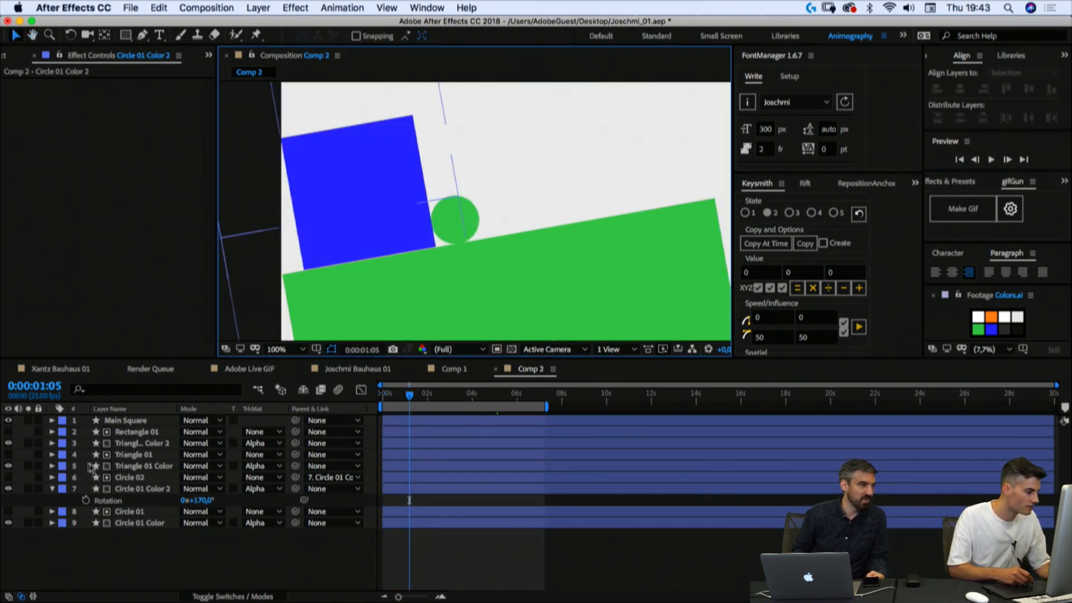
{"action": "left_click", "coordinate": [128, 422]}
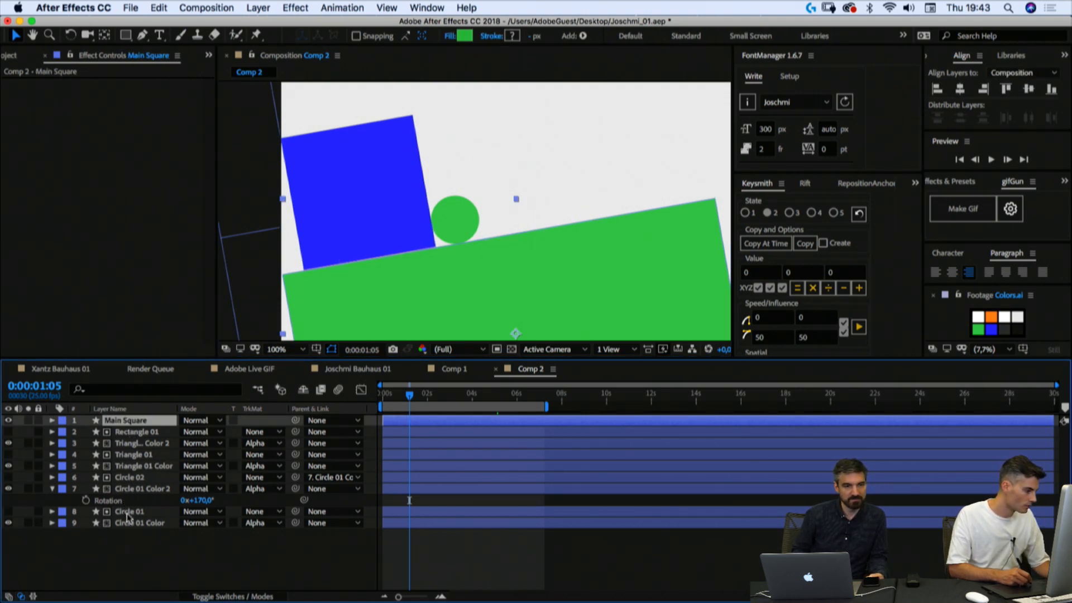
{"action": "left_click", "coordinate": [132, 433]}
{"action": "left_click", "coordinate": [132, 442]}
{"action": "left_click", "coordinate": [144, 434], "text": "shift"}
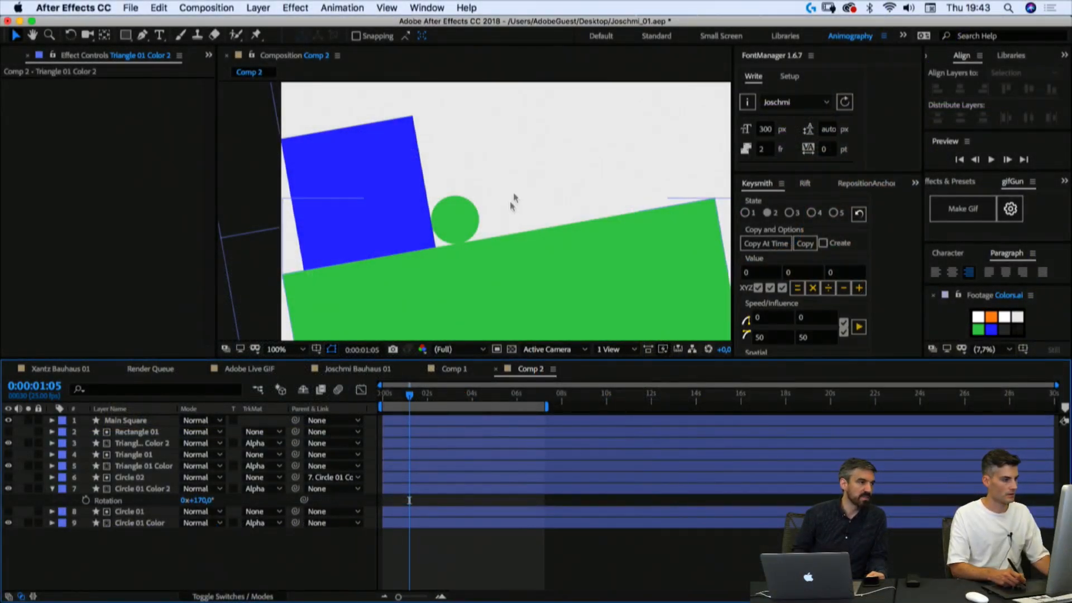
Step: Save the project with the whole poster in view
{"action": "scroll", "coordinate": [443, 294], "scroll_direction": "down", "scroll_amount": 4}
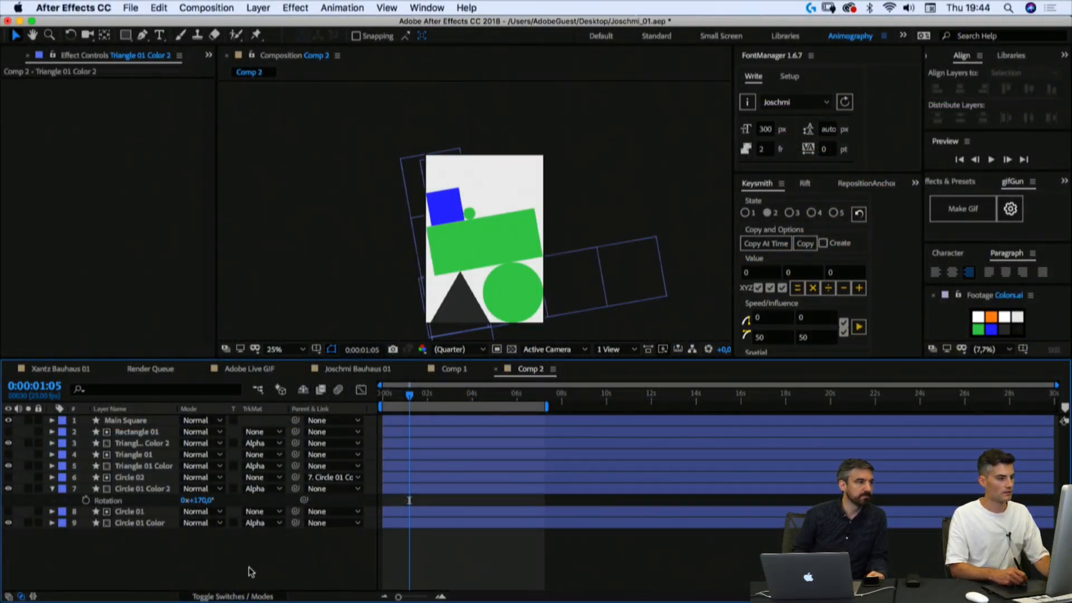
{"action": "key", "text": "h"}
{"action": "left_click_drag", "start_coordinate": [585, 242], "coordinate": [533, 212]}
{"action": "key", "text": "v"}
{"action": "key", "text": "super+s"}
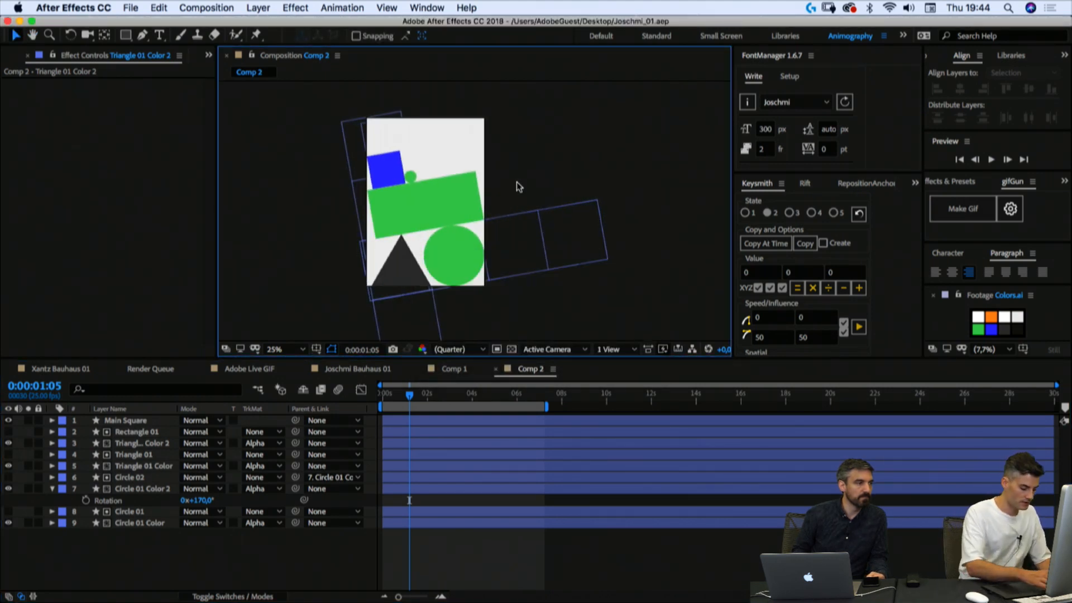
Step: Create a new composition 1600 px wide and 1000 px high with the other settings kept
{"action": "key", "text": "super+n"}
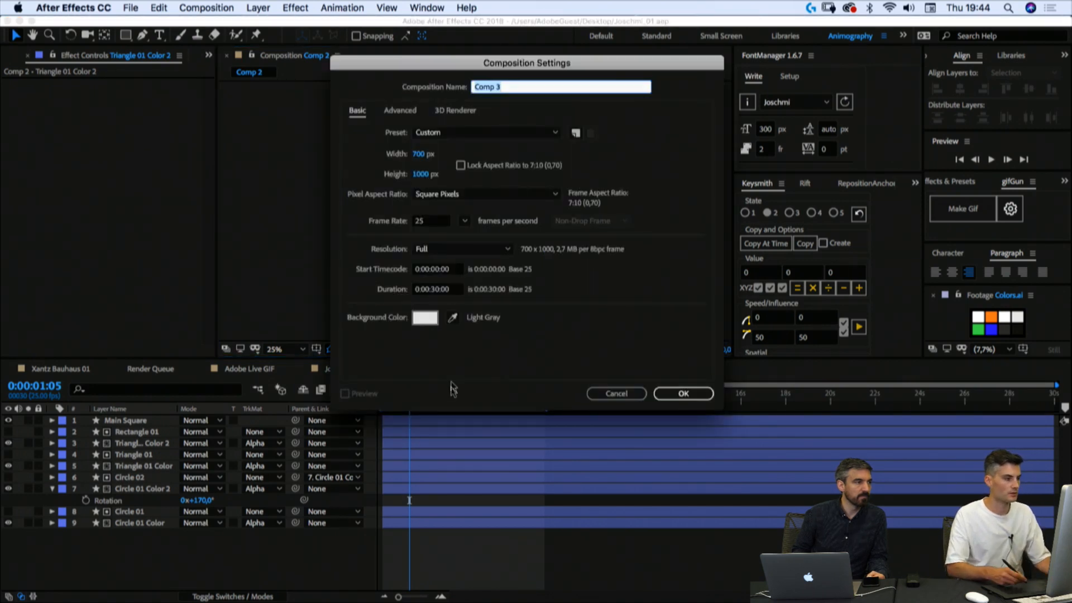
{"action": "left_click", "coordinate": [419, 154]}
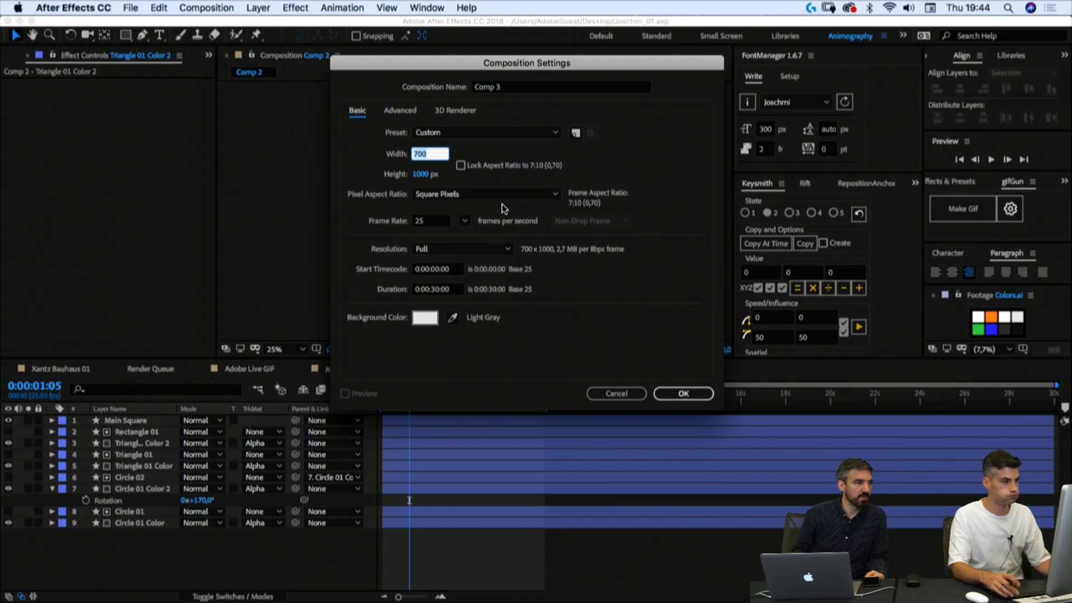
{"action": "type", "text": "100"}
{"action": "key", "text": "BackSpace"}
{"action": "key", "text": "BackSpace"}
{"action": "key", "text": "BackSpace"}
{"action": "type", "text": "41600"}
{"action": "key", "text": "Tab"}
{"action": "key", "text": "Return"}
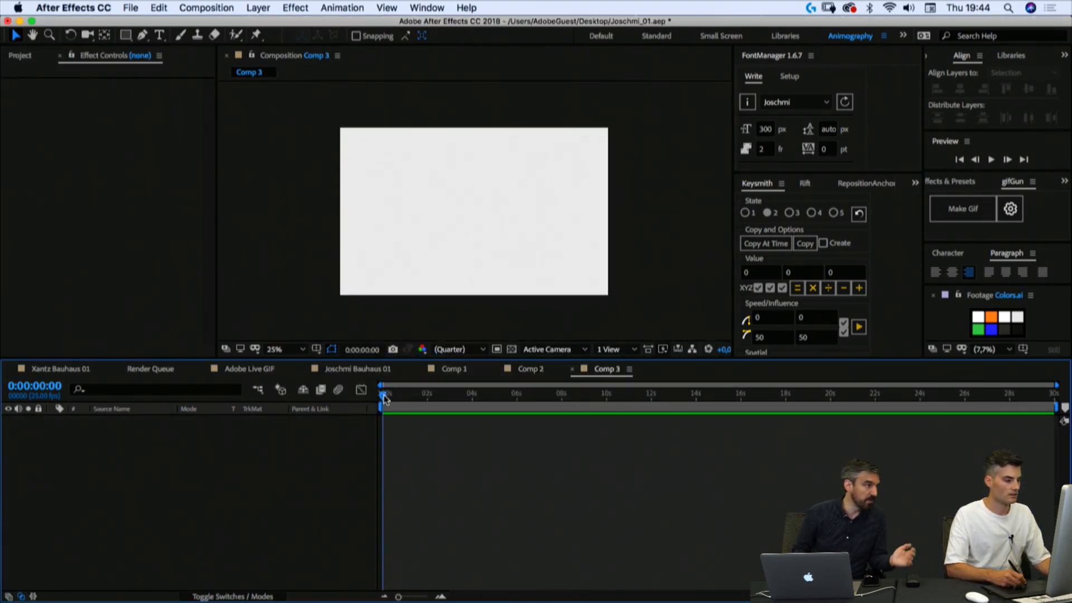
Step: Write the text BAUHAUS into the new composition with FontManager, using the Xantz typeface
{"action": "left_click", "coordinate": [825, 102]}
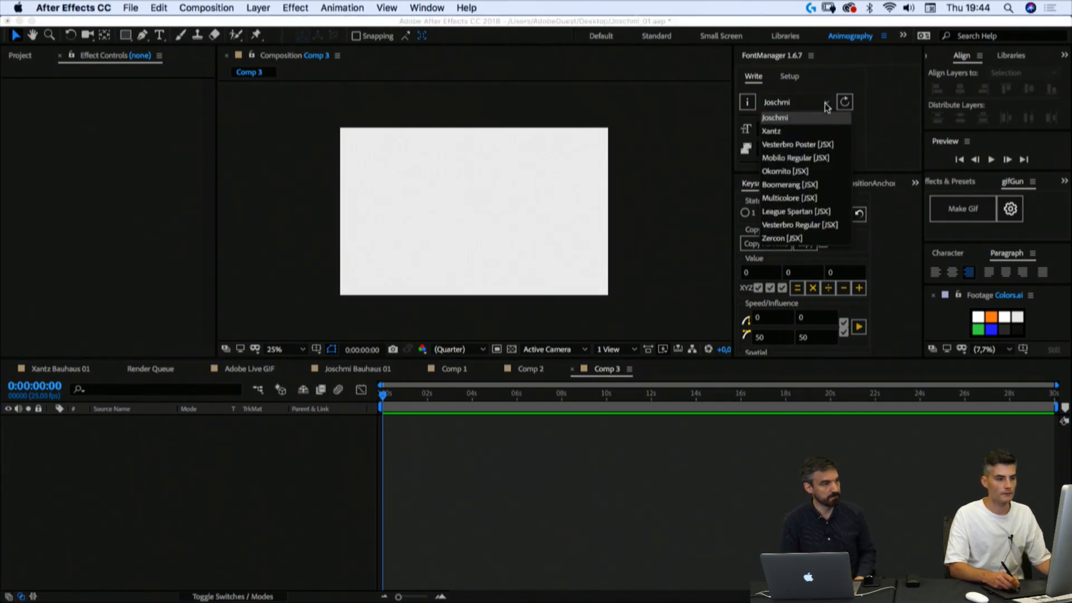
{"action": "left_click", "coordinate": [813, 125]}
{"action": "left_click_drag", "start_coordinate": [836, 171], "coordinate": [830, 281]}
{"action": "left_click", "coordinate": [781, 205]}
{"action": "left_click_drag", "start_coordinate": [789, 202], "coordinate": [713, 199]}
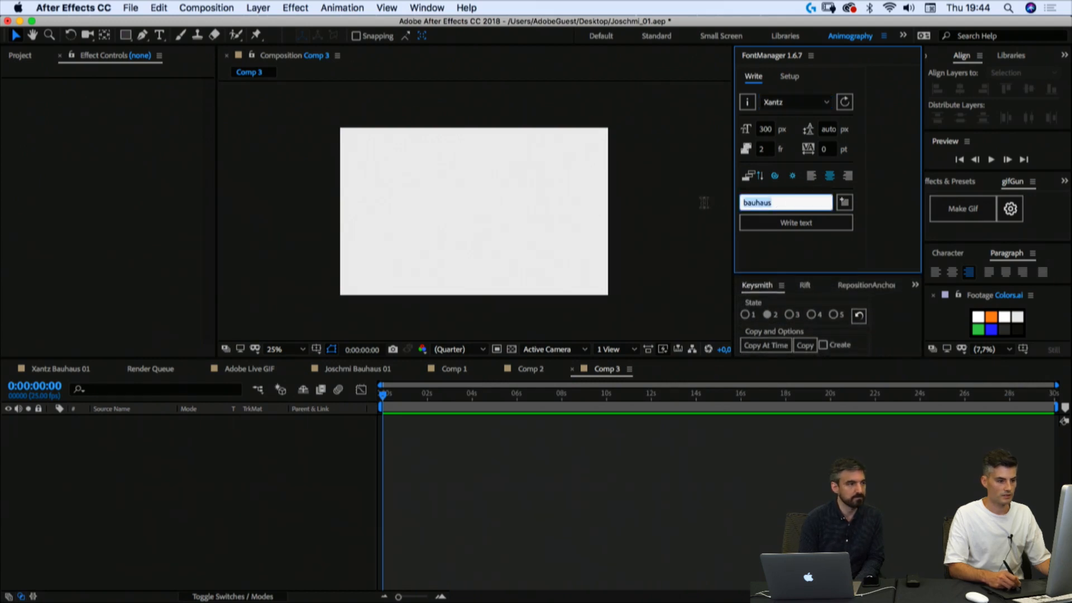
{"action": "type", "text": "BAUHAUS"}
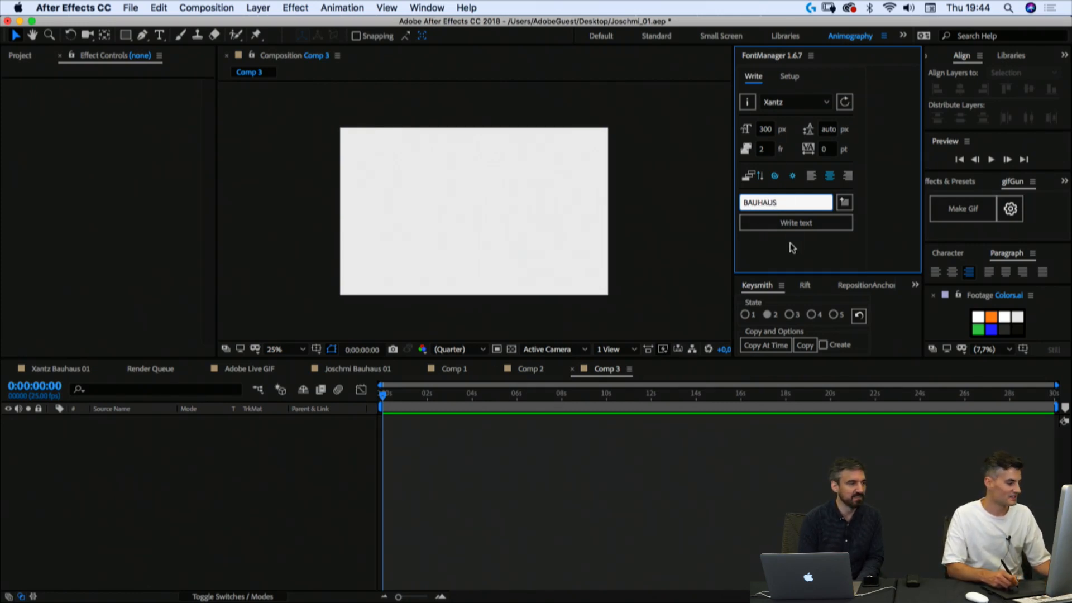
{"action": "left_click", "coordinate": [794, 225]}
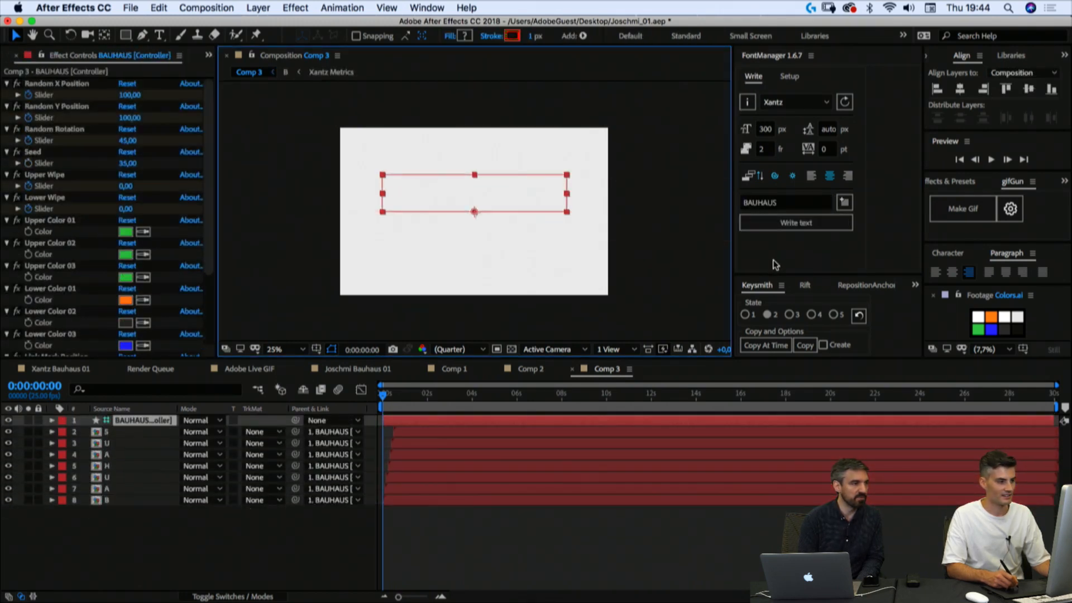
Step: Move the current time to 0:00:03:23 and hide the BAUHAUS controller layer
{"action": "left_click", "coordinate": [426, 539]}
{"action": "left_click_drag", "start_coordinate": [389, 395], "coordinate": [471, 395]}
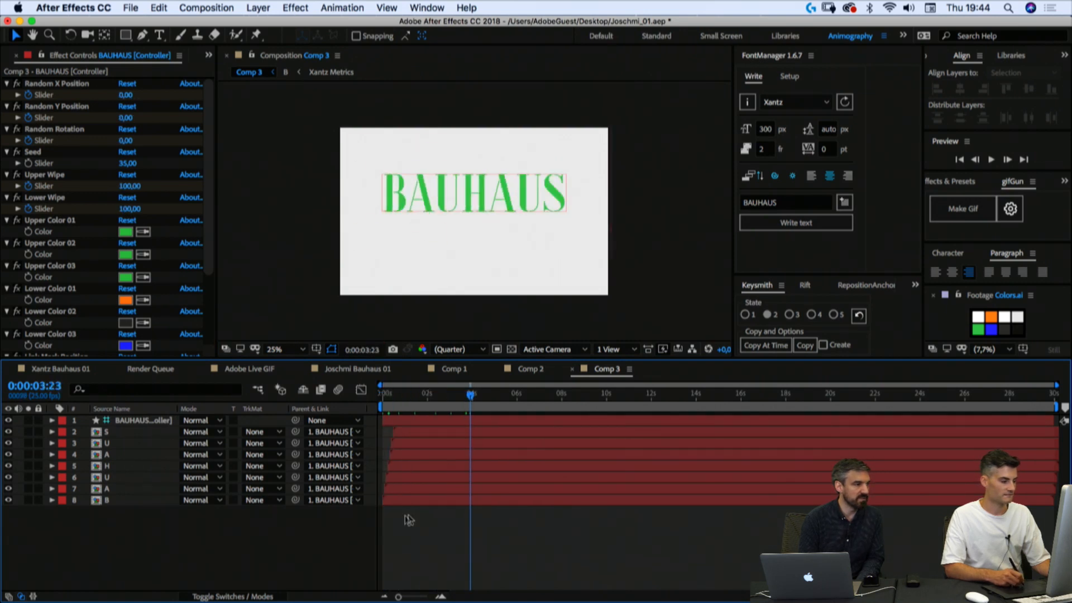
{"action": "left_click", "coordinate": [9, 420]}
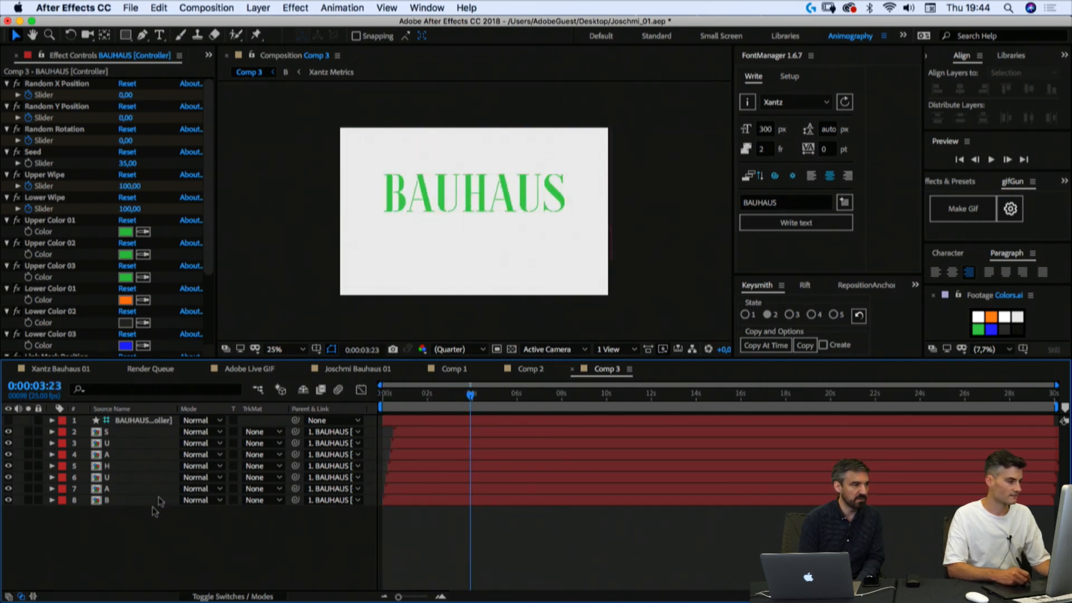
Step: Move the BAUHAUS controller layer down to position 800, 620 to centre the word vertically in the frame
{"action": "left_click", "coordinate": [136, 422]}
{"action": "key", "text": "p"}
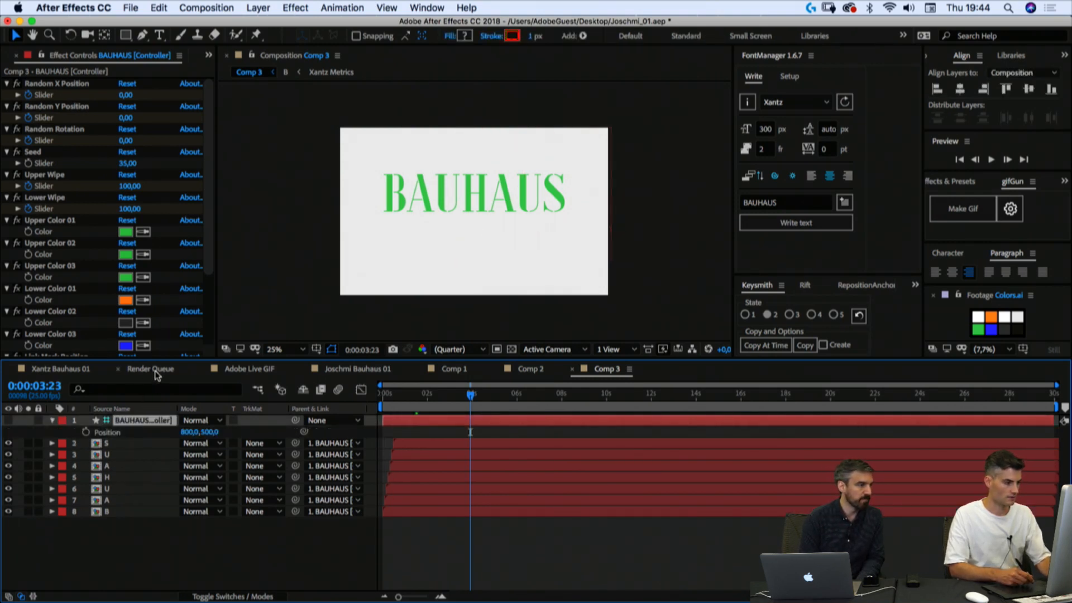
{"action": "key", "text": "shift+Down"}
{"action": "key", "text": "shift+Down"}
{"action": "key", "text": "shift+Down"}
{"action": "key", "text": "shift+Down"}
{"action": "key", "text": "shift+Down"}
{"action": "key", "text": "shift+Down"}
{"action": "key", "text": "shift+Down"}
{"action": "key", "text": "shift+Down"}
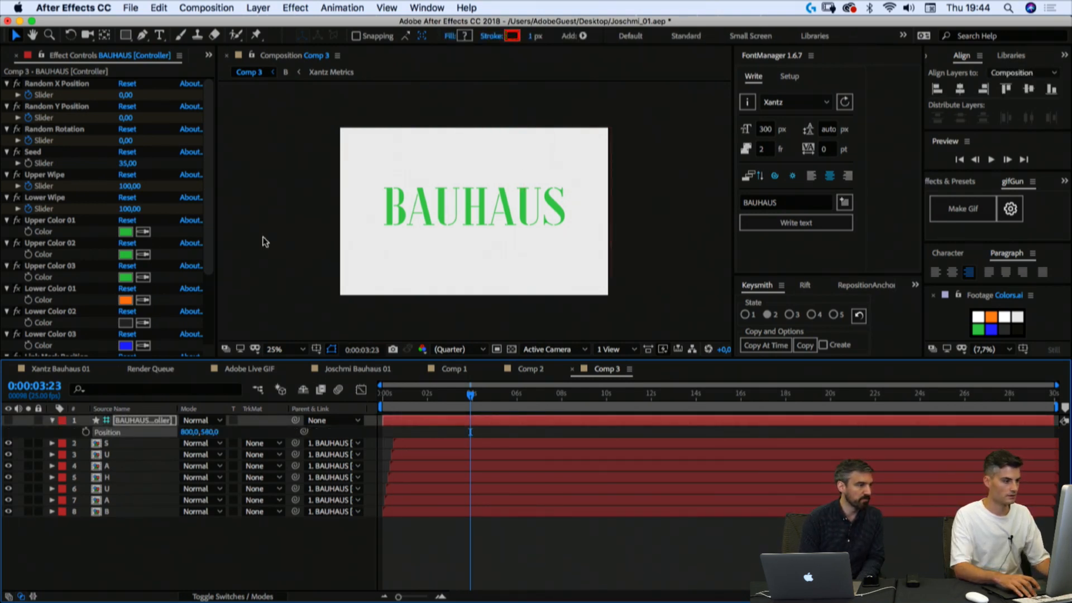
{"action": "key", "text": "shift+Down"}
{"action": "key", "text": "shift+Down"}
{"action": "key", "text": "shift+Down"}
{"action": "key", "text": "shift+Down"}
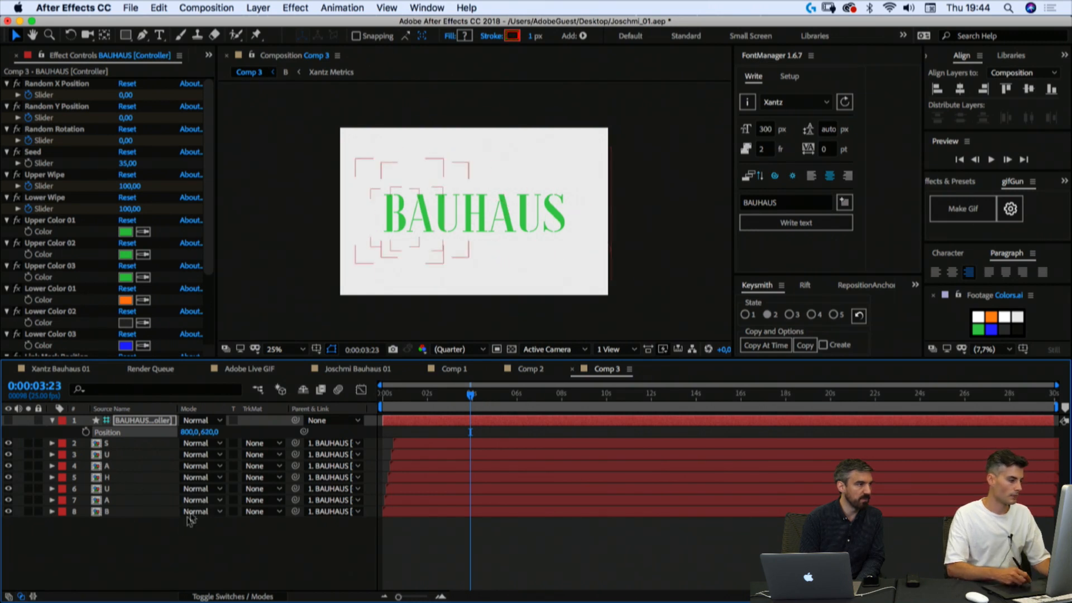
{"action": "left_click", "coordinate": [170, 539]}
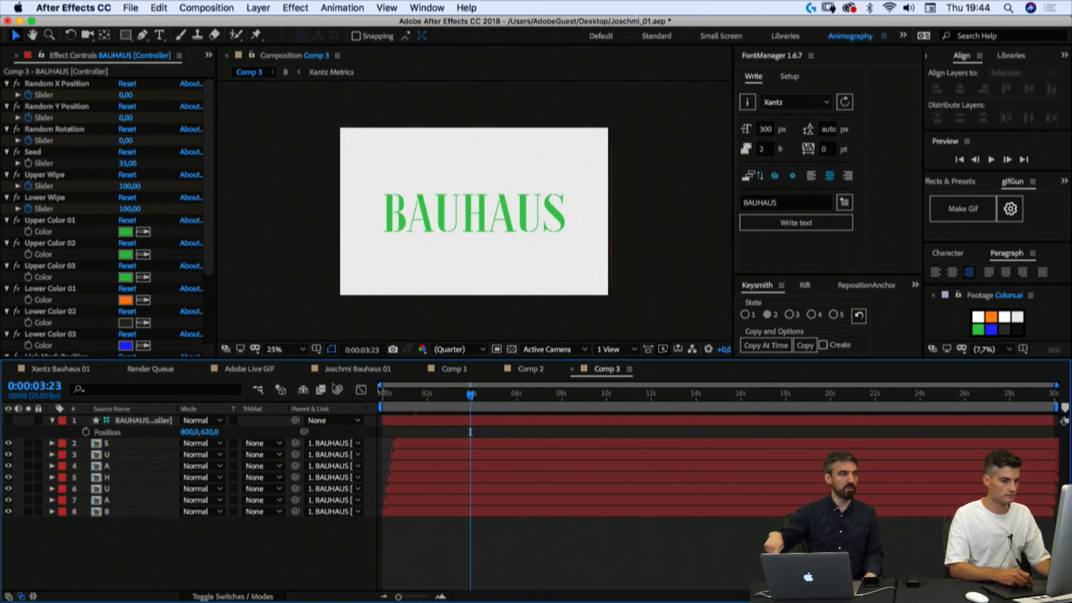
{"action": "scroll", "coordinate": [209, 137], "scroll_direction": "down", "scroll_amount": 5}
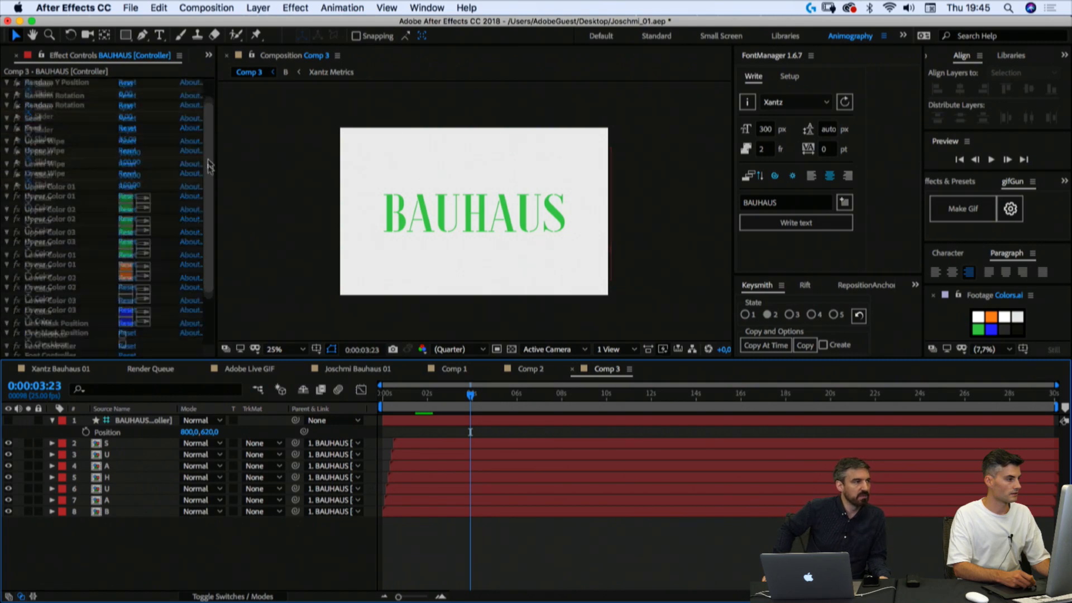
{"action": "scroll", "coordinate": [196, 137], "scroll_direction": "up", "scroll_amount": 4}
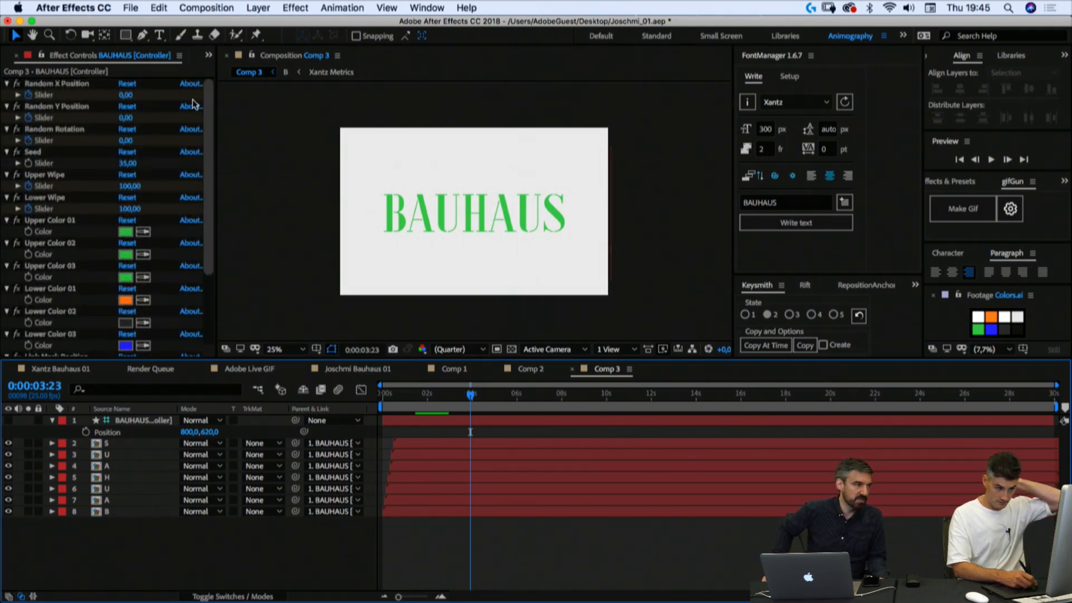
Step: Rename the composition Comp 2 as Xantz Poster
{"action": "left_click", "coordinate": [530, 369]}
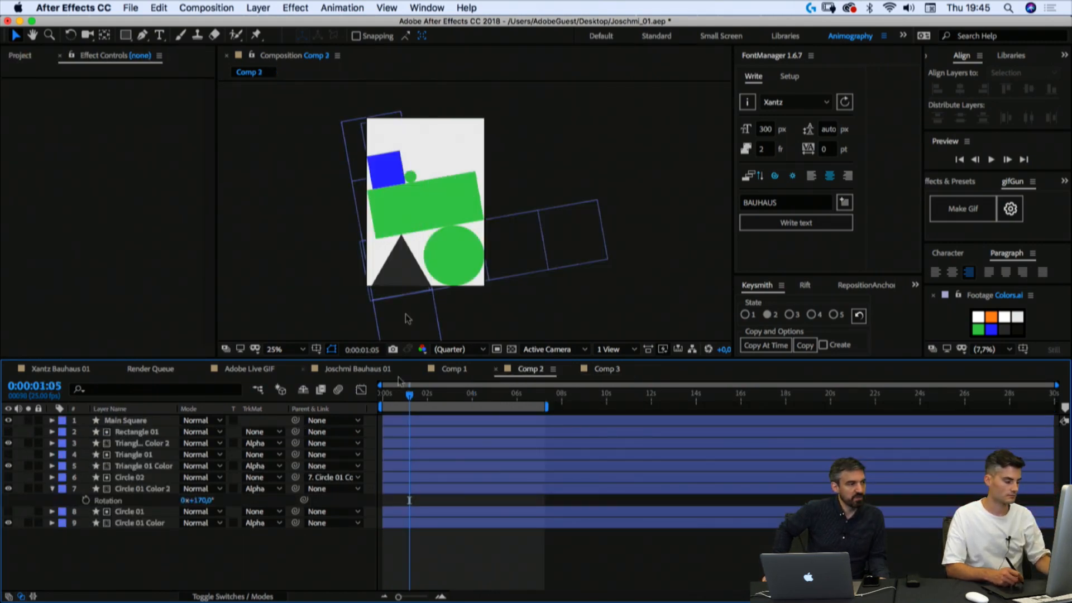
{"action": "key", "text": "super+k"}
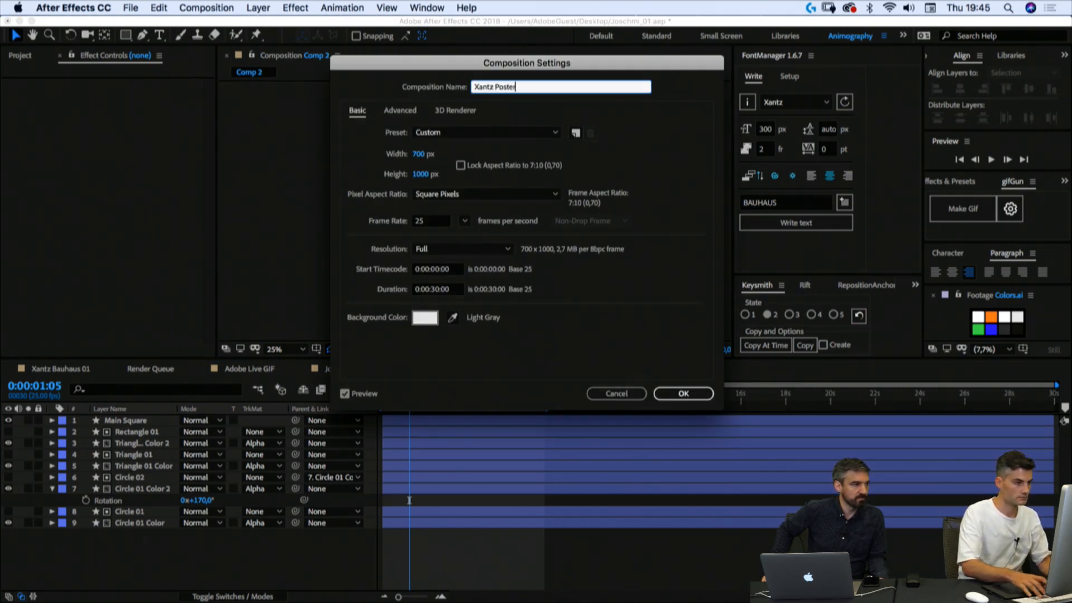
{"action": "type", "text": "Xantz Poster"}
{"action": "key", "text": "Return"}
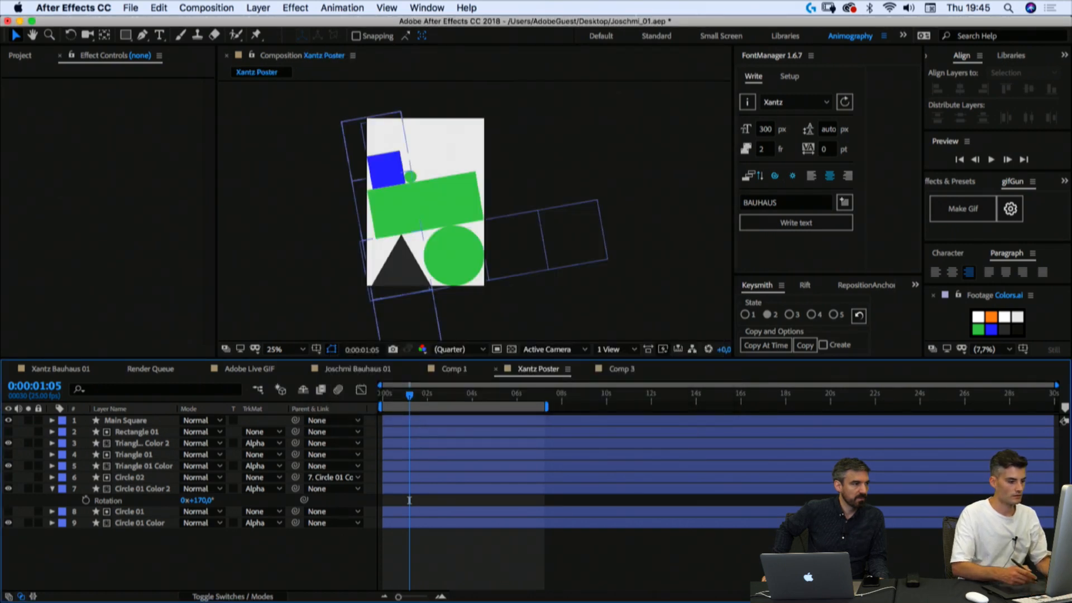
Step: Add Comp 3 from the project items to Xantz Poster as its top layer
{"action": "left_click", "coordinate": [617, 370]}
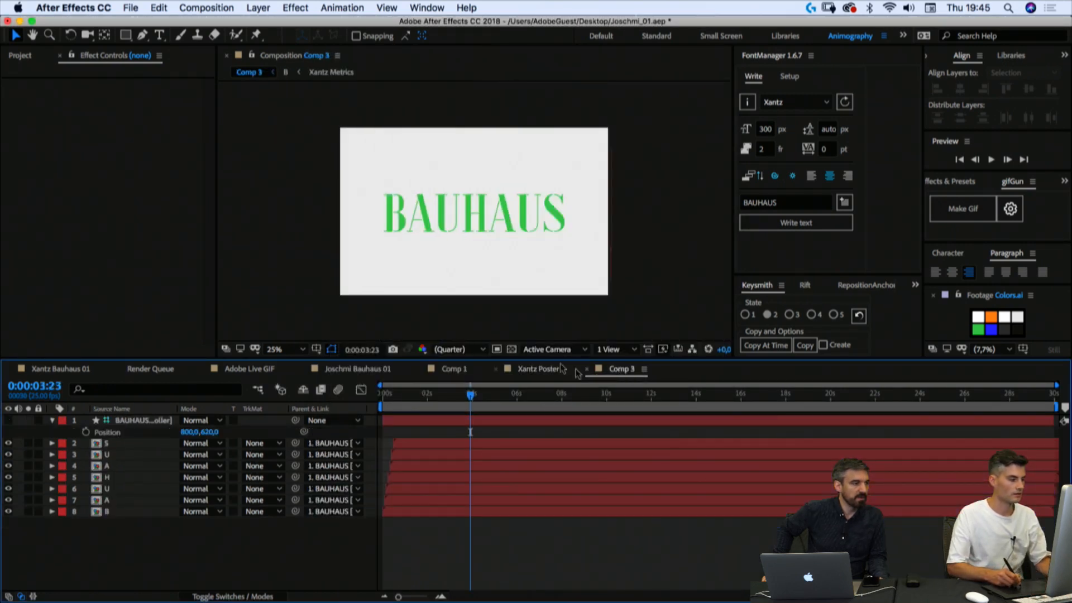
{"action": "left_click", "coordinate": [20, 55]}
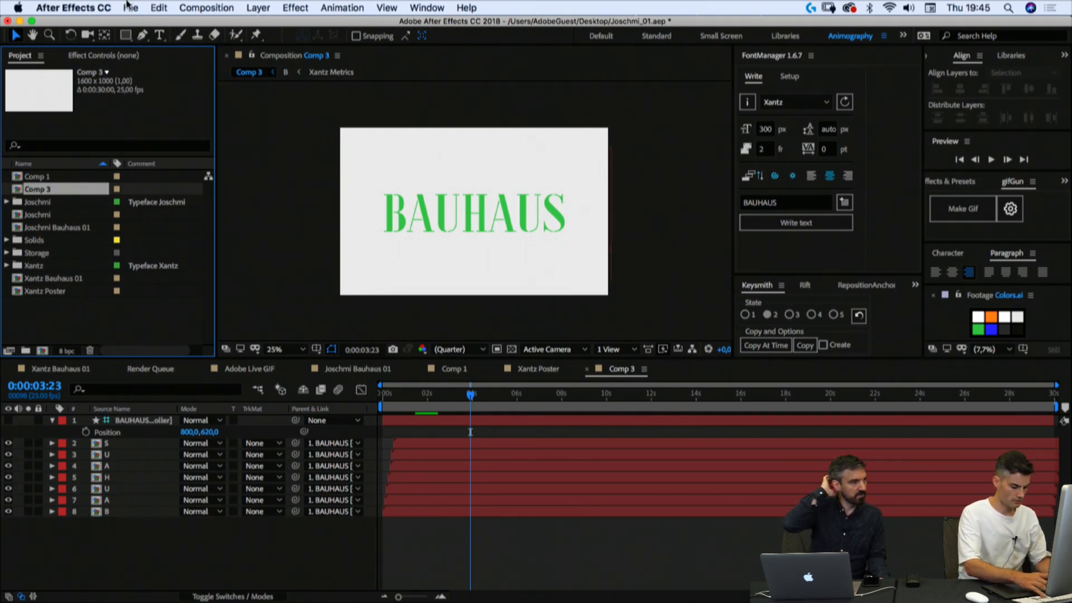
{"action": "key", "text": "super+k"}
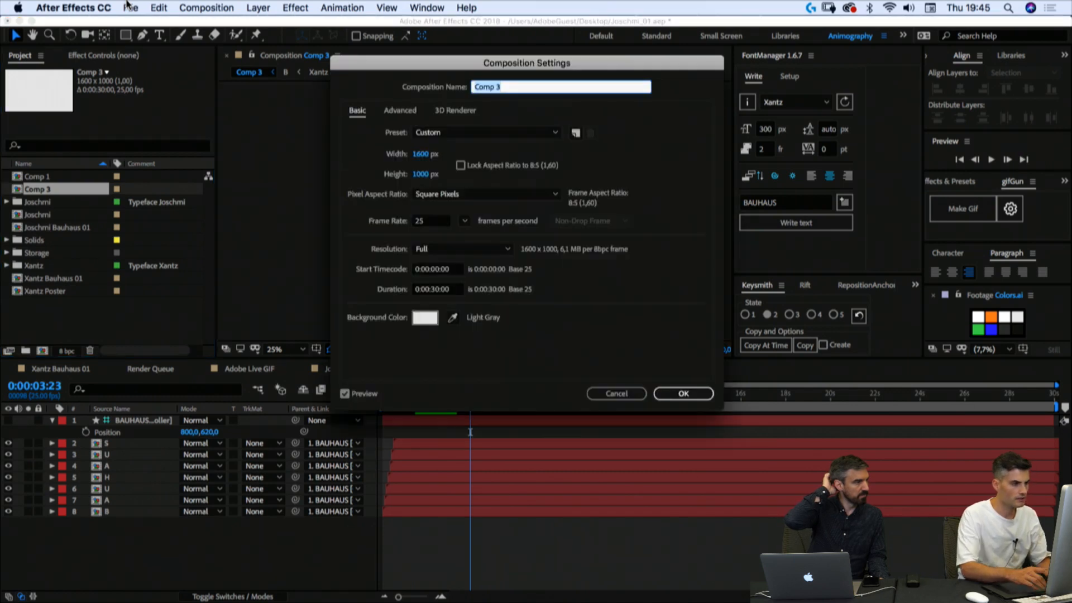
{"action": "left_click", "coordinate": [617, 393]}
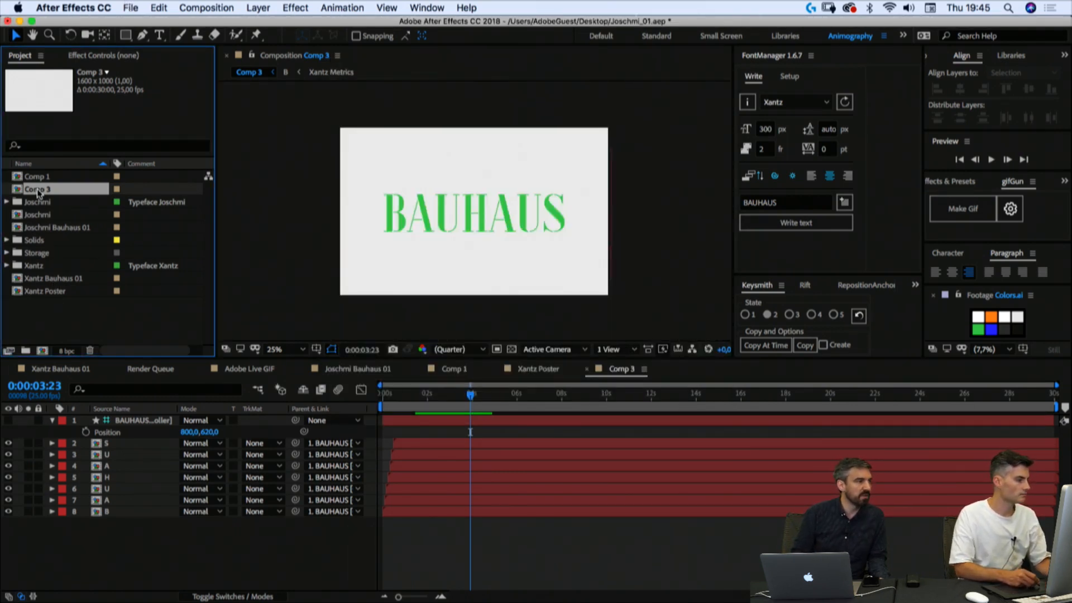
{"action": "double_click", "coordinate": [46, 291]}
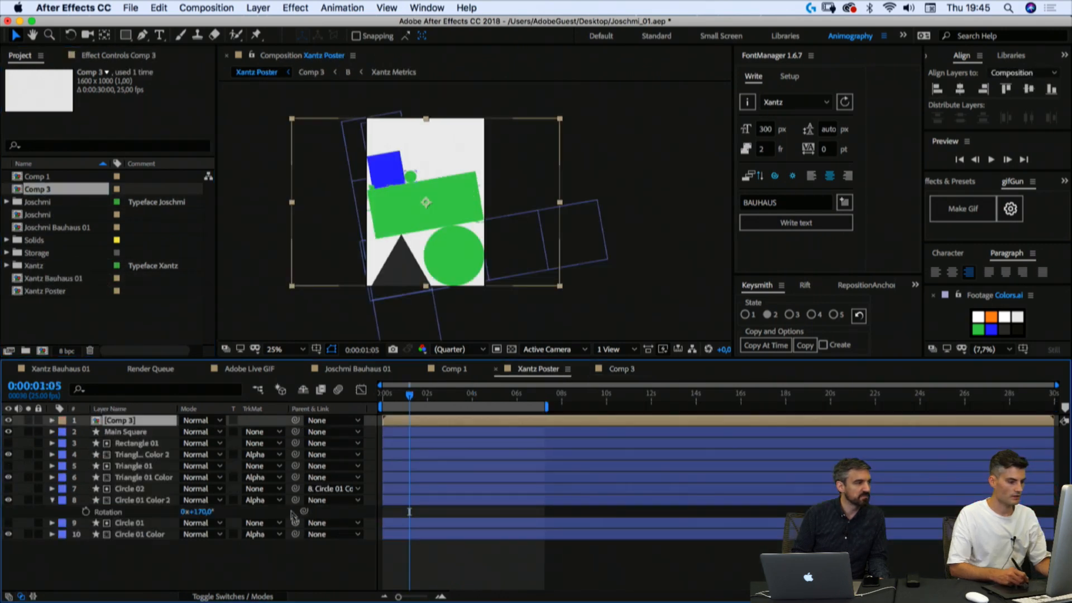
{"action": "left_click", "coordinate": [127, 563]}
Step: Check the Comp 3 layer on its own in Xantz Poster at 0:00:02:11 and reopen Comp 3
{"action": "key", "text": "space"}
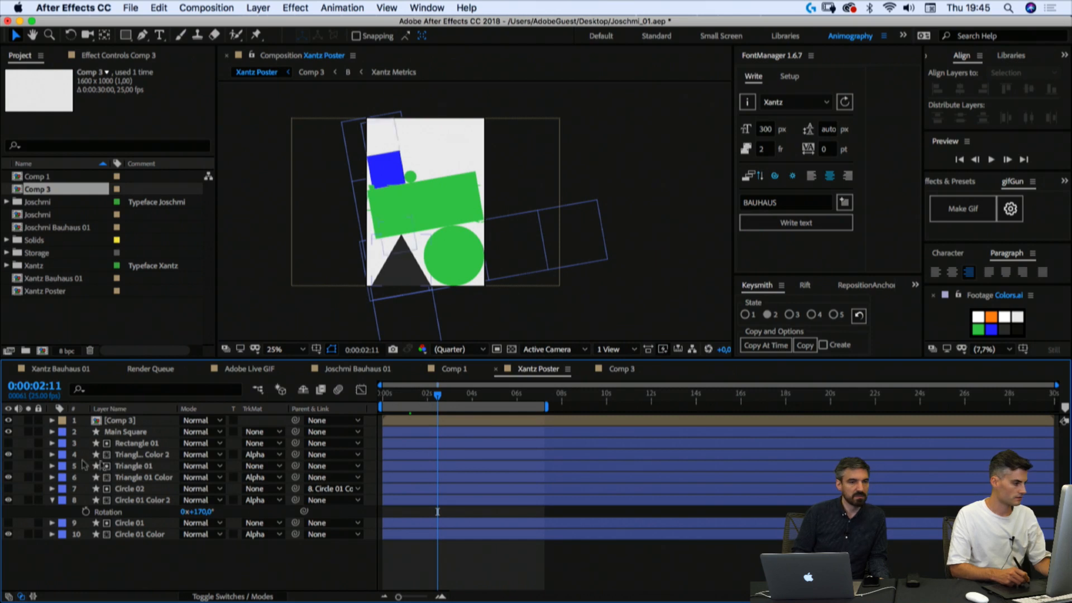
{"action": "left_click", "coordinate": [29, 421]}
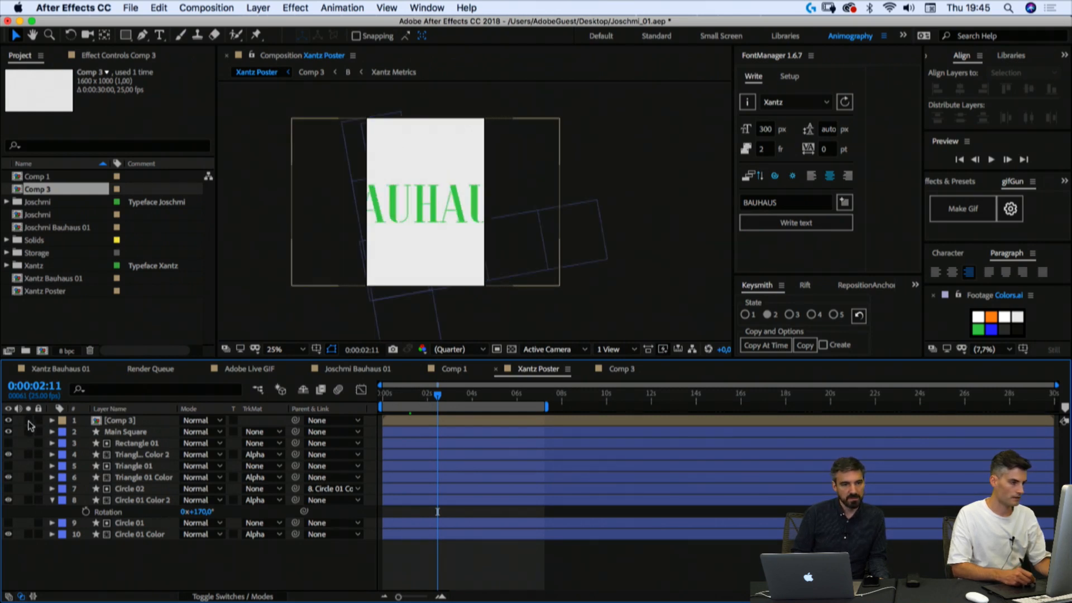
{"action": "left_click", "coordinate": [28, 421]}
{"action": "left_click", "coordinate": [621, 368]}
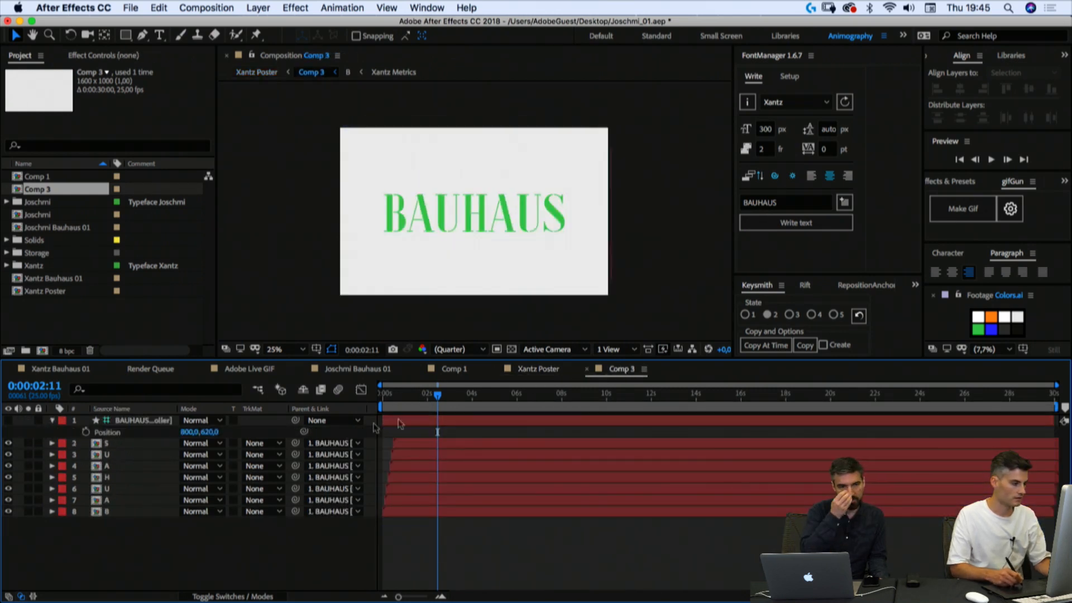
Step: Recolour Upper Color 01, 02 and 03 of the BAUHAUS controller in Comp 3 with white sampled from the Colors.ai swatches
{"action": "left_click", "coordinate": [418, 421]}
{"action": "left_click", "coordinate": [118, 56]}
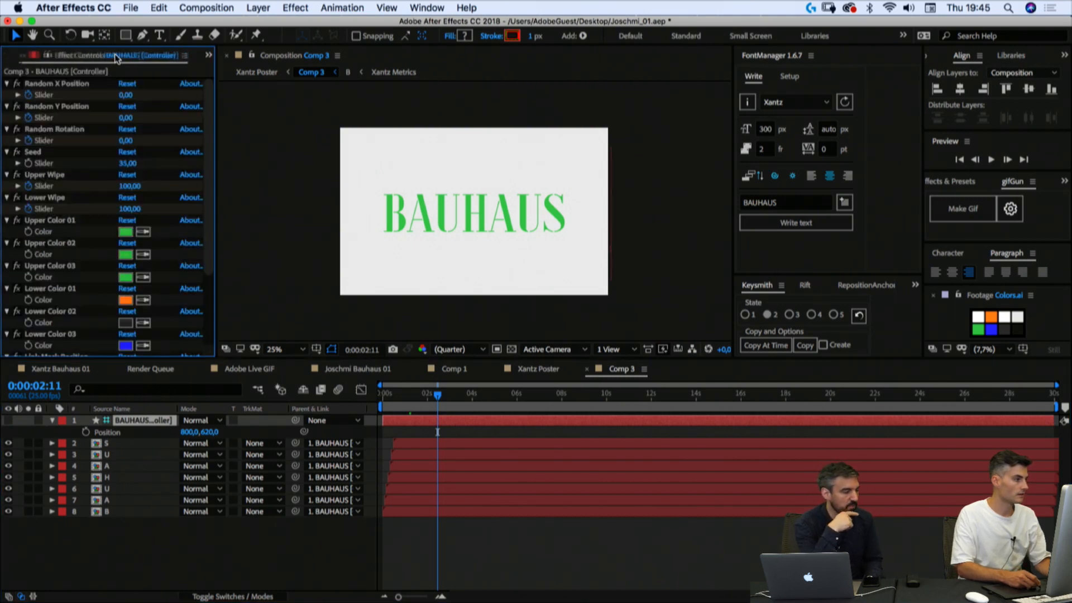
{"action": "scroll", "coordinate": [212, 191], "scroll_direction": "down", "scroll_amount": 1}
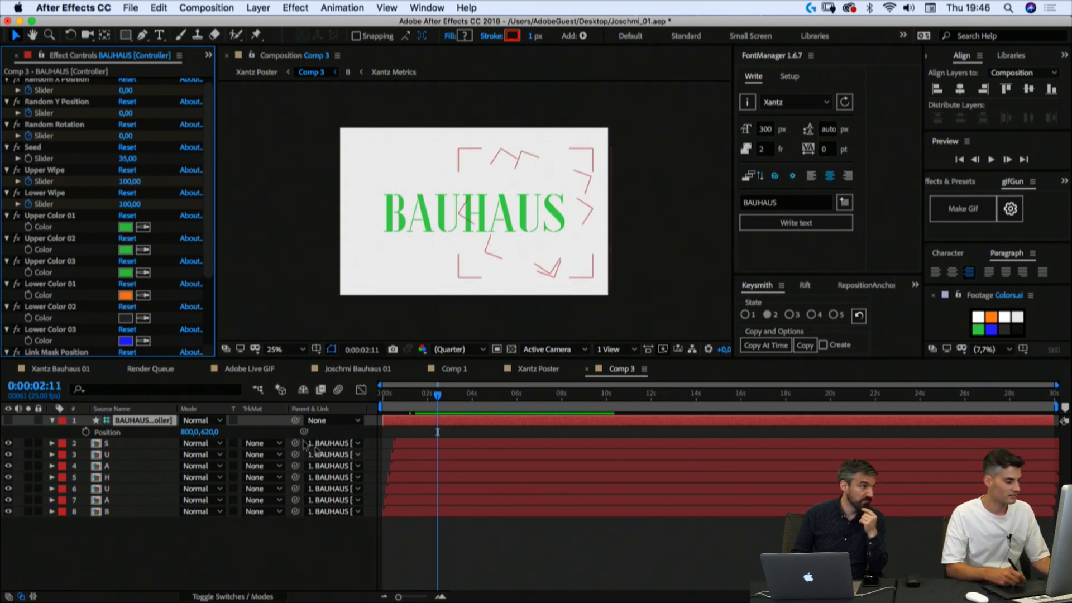
{"action": "left_click", "coordinate": [192, 555]}
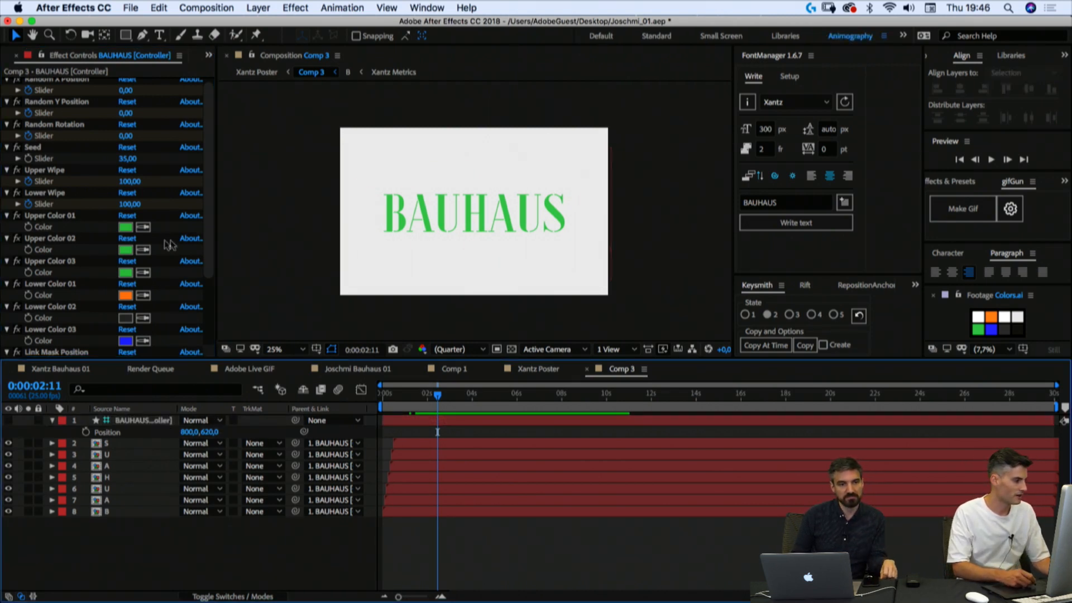
{"action": "scroll", "coordinate": [142, 195], "scroll_direction": "down", "scroll_amount": 3}
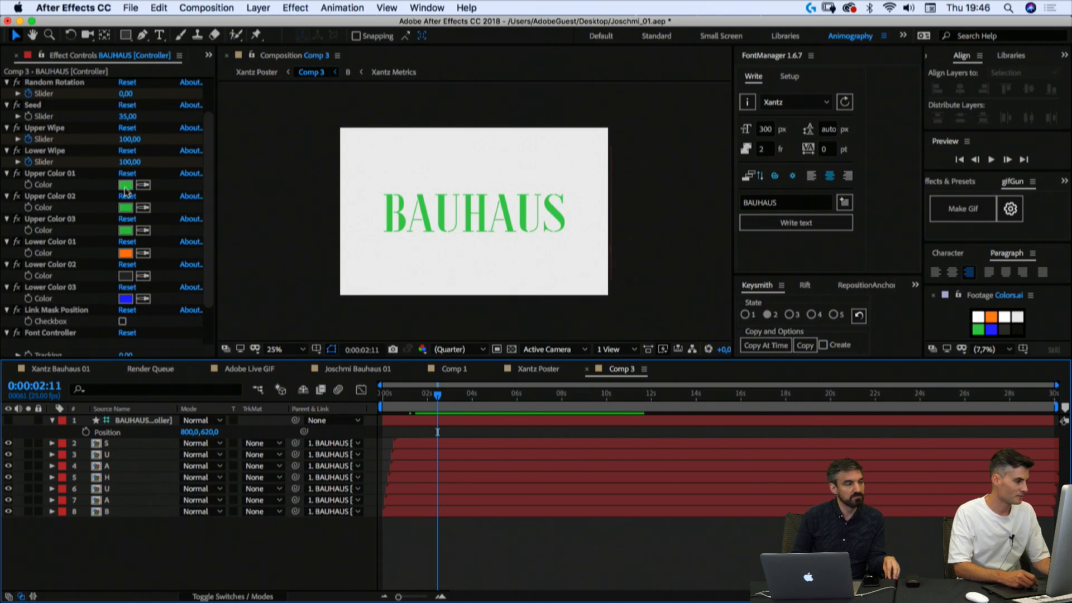
{"action": "left_click", "coordinate": [144, 186]}
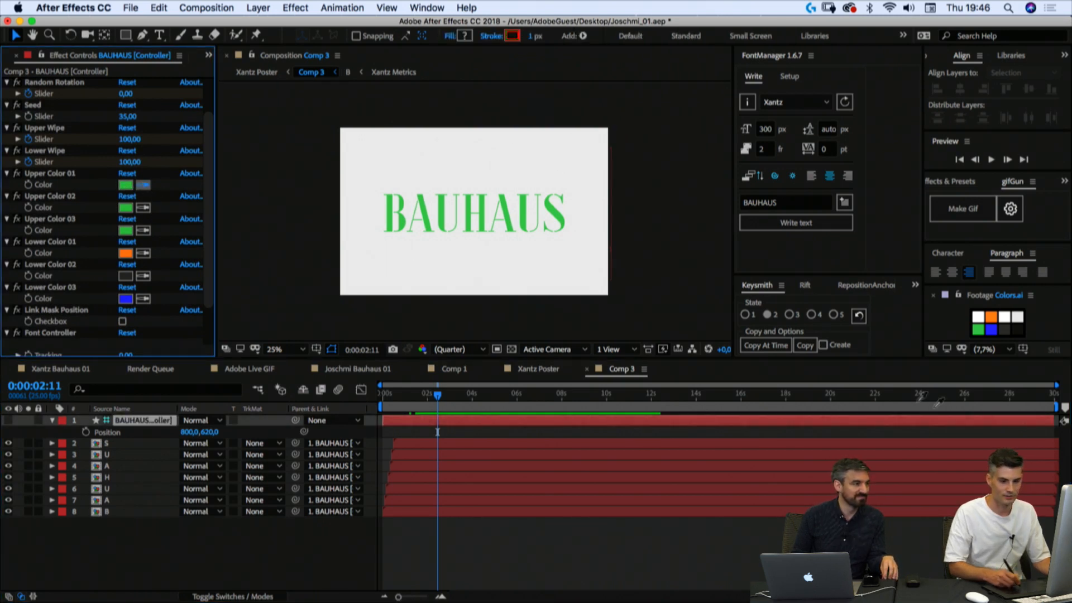
{"action": "left_click", "coordinate": [979, 316]}
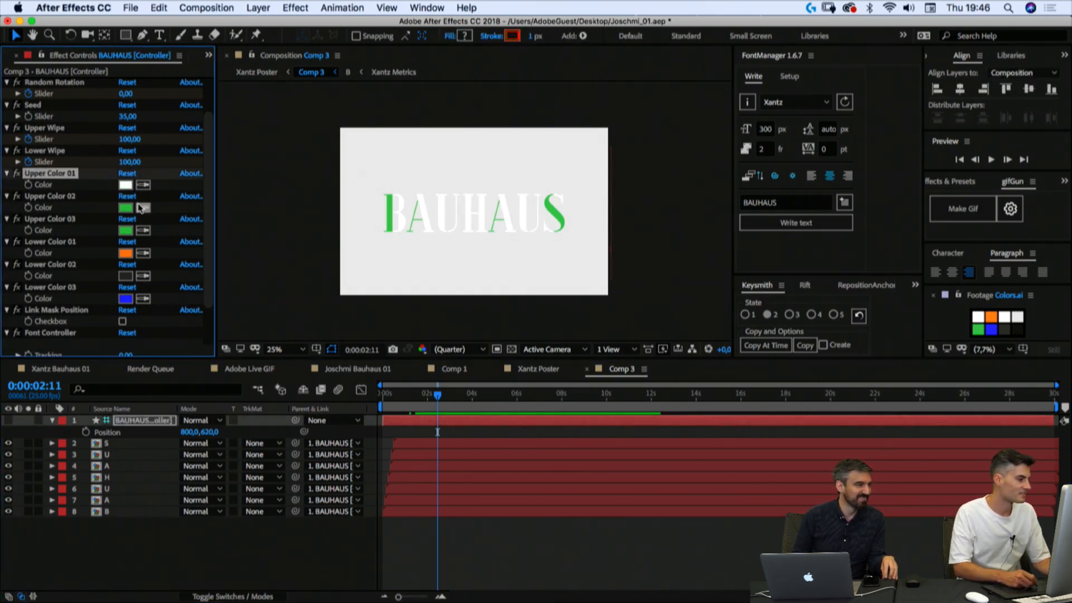
{"action": "left_click", "coordinate": [129, 182]}
{"action": "left_click", "coordinate": [144, 231]}
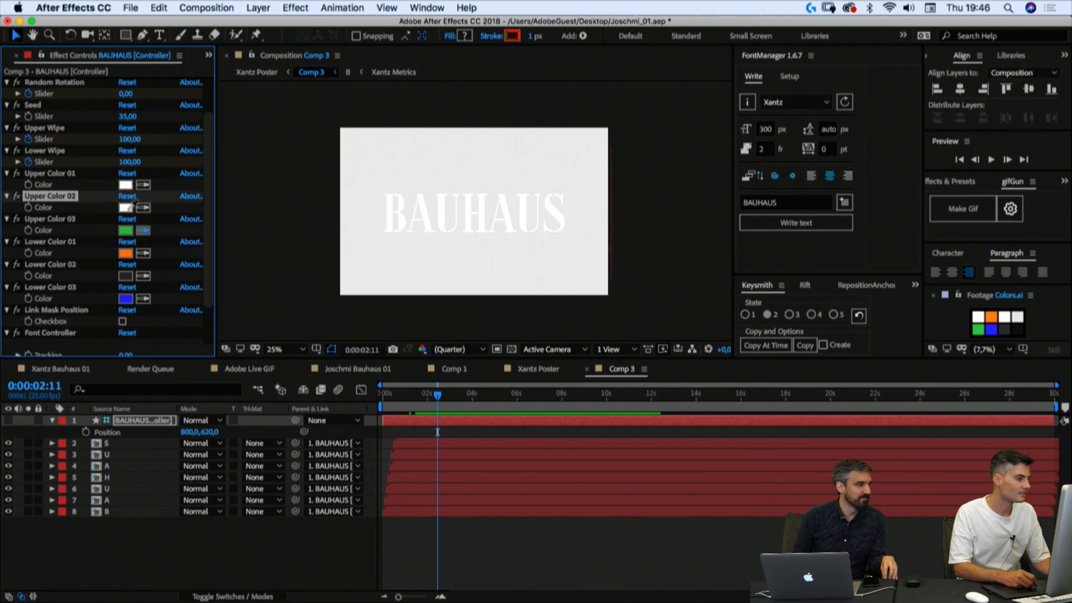
{"action": "left_click", "coordinate": [126, 207]}
{"action": "left_click", "coordinate": [490, 436]}
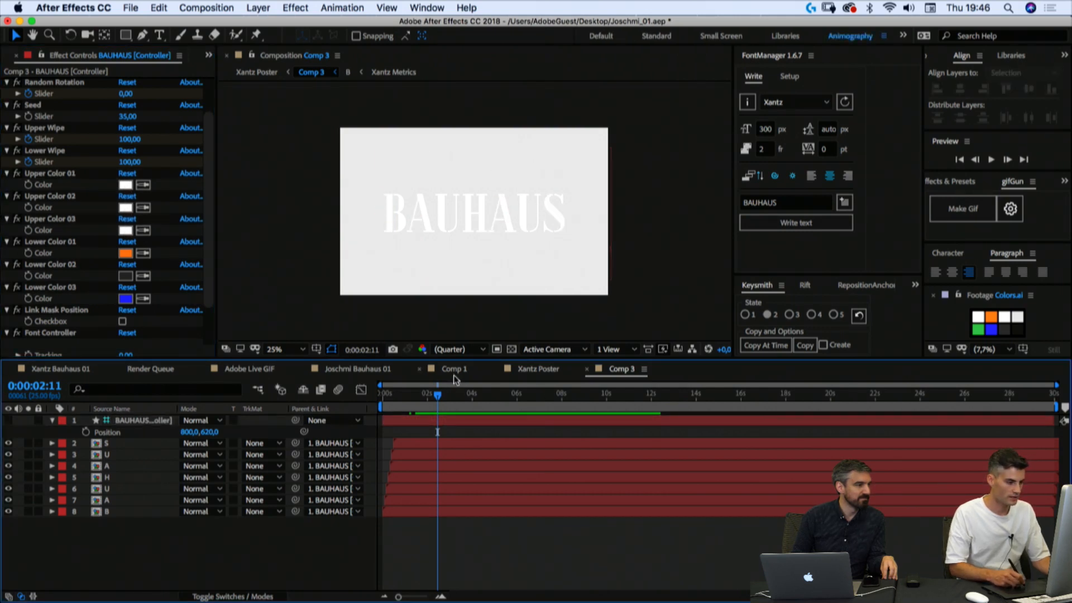
Step: Scale the Comp 3 layer in Xantz Poster to 50%
{"action": "left_click", "coordinate": [507, 375]}
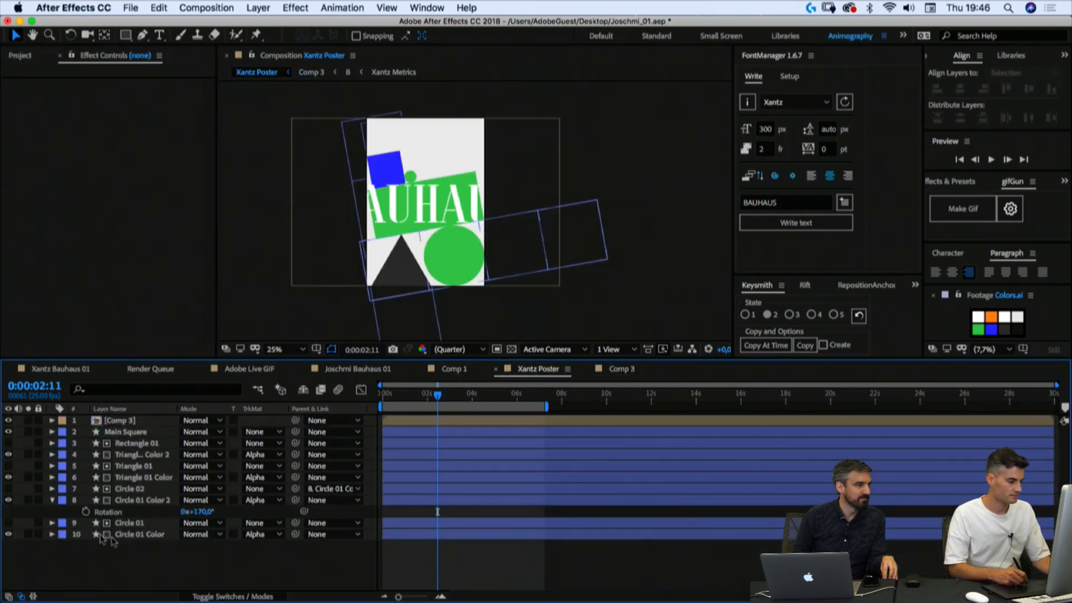
{"action": "left_click", "coordinate": [120, 421]}
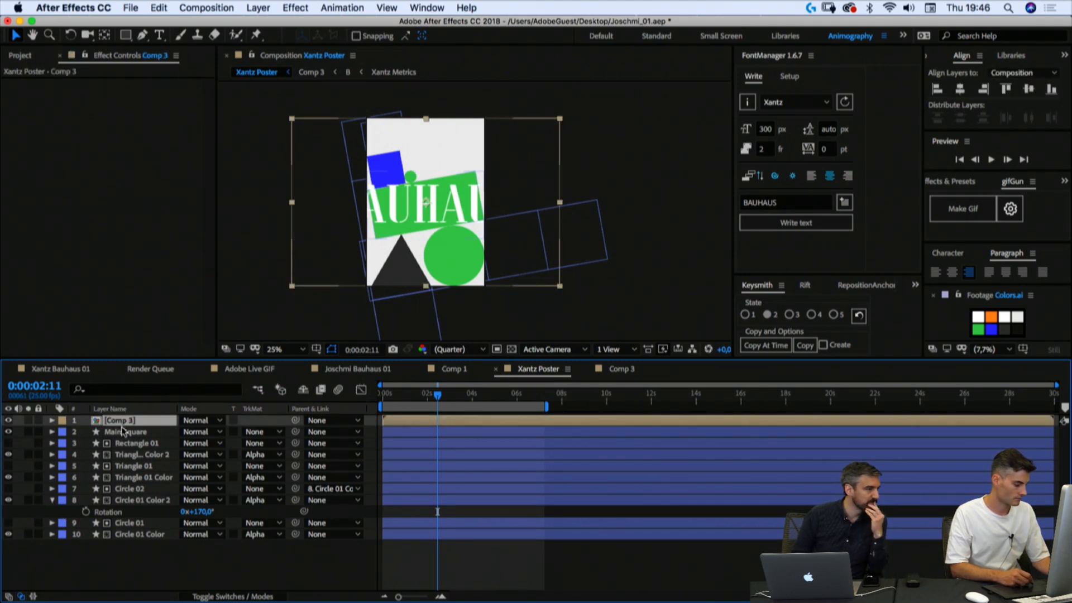
{"action": "key", "text": "s"}
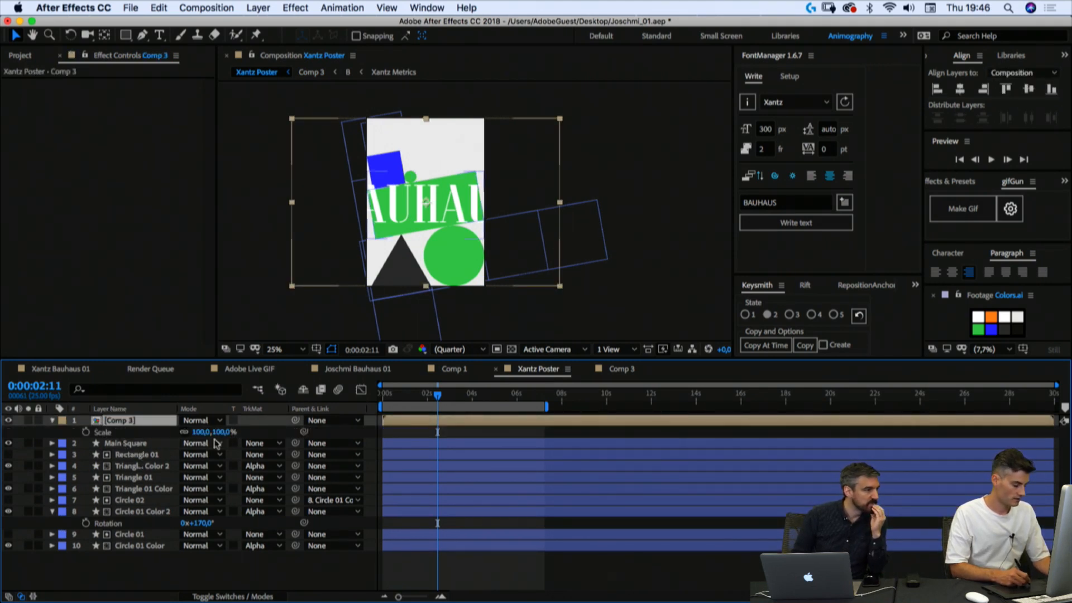
{"action": "left_click_drag", "start_coordinate": [221, 435], "coordinate": [208, 446]}
{"action": "left_click", "coordinate": [227, 431]}
{"action": "key", "text": "Return"}
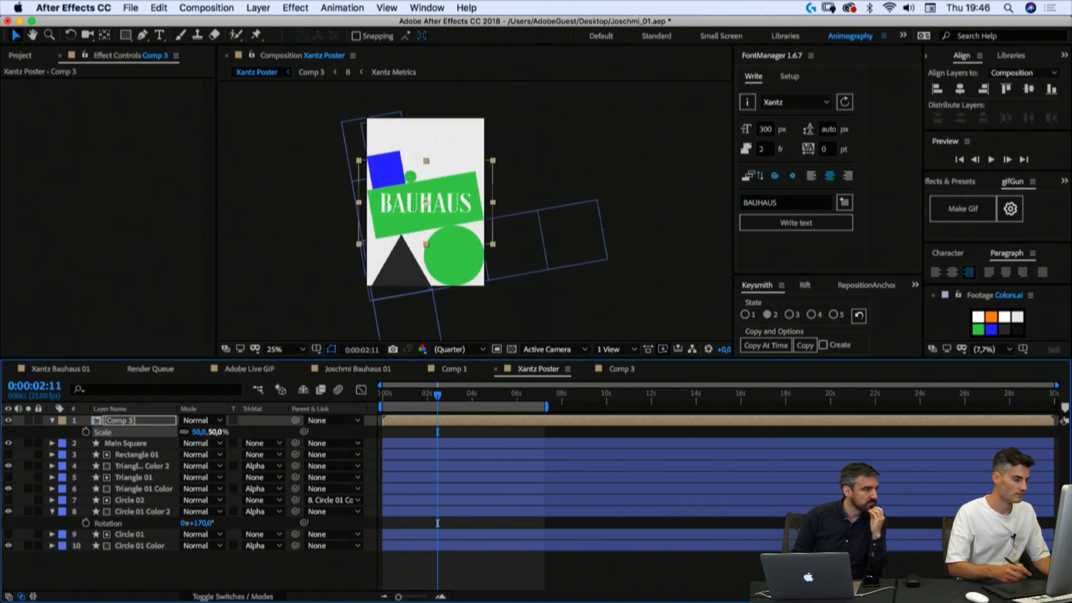
Step: Rotate the Comp 3 layer to -10° so the title follows the tilt of the green rectangle
{"action": "key", "text": "r"}
{"action": "left_click", "coordinate": [198, 432]}
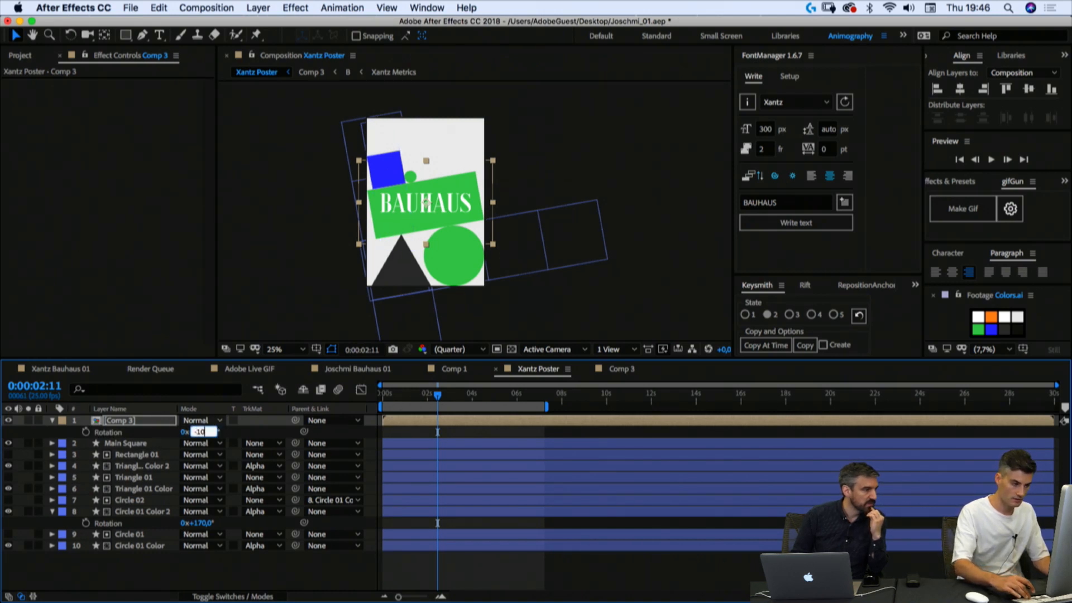
{"action": "key", "text": "Return"}
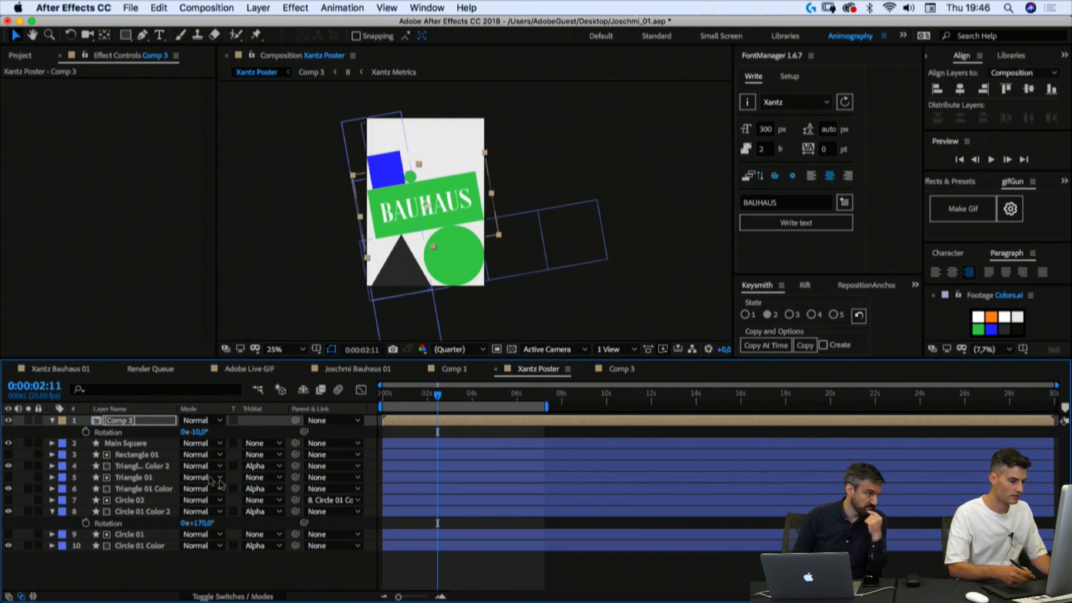
Step: Reveal the Triangle 01 Color 2 position keyframes and shift the Comp 3 layer to start at their second keyframe, 0:00:00:20
{"action": "left_click_drag", "start_coordinate": [393, 399], "coordinate": [375, 403]}
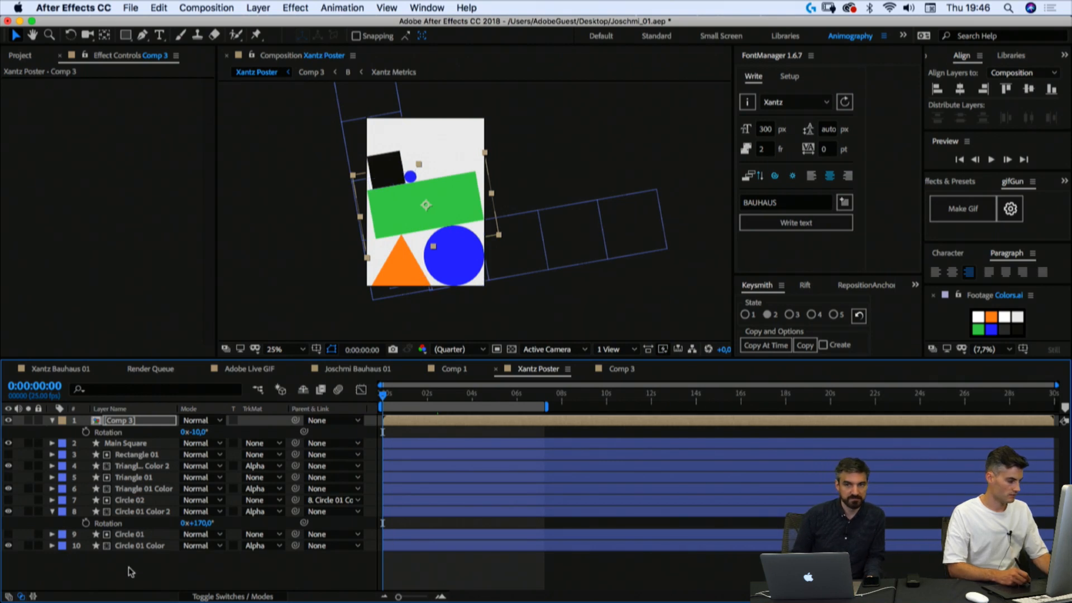
{"action": "left_click", "coordinate": [131, 572]}
{"action": "left_click", "coordinate": [52, 511]}
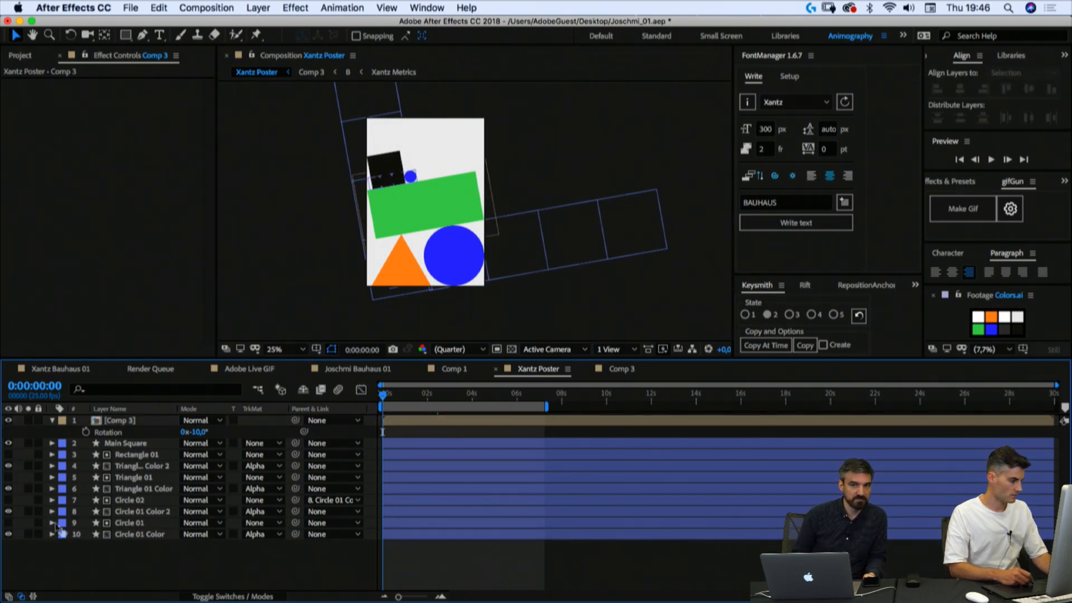
{"action": "left_click", "coordinate": [134, 456]}
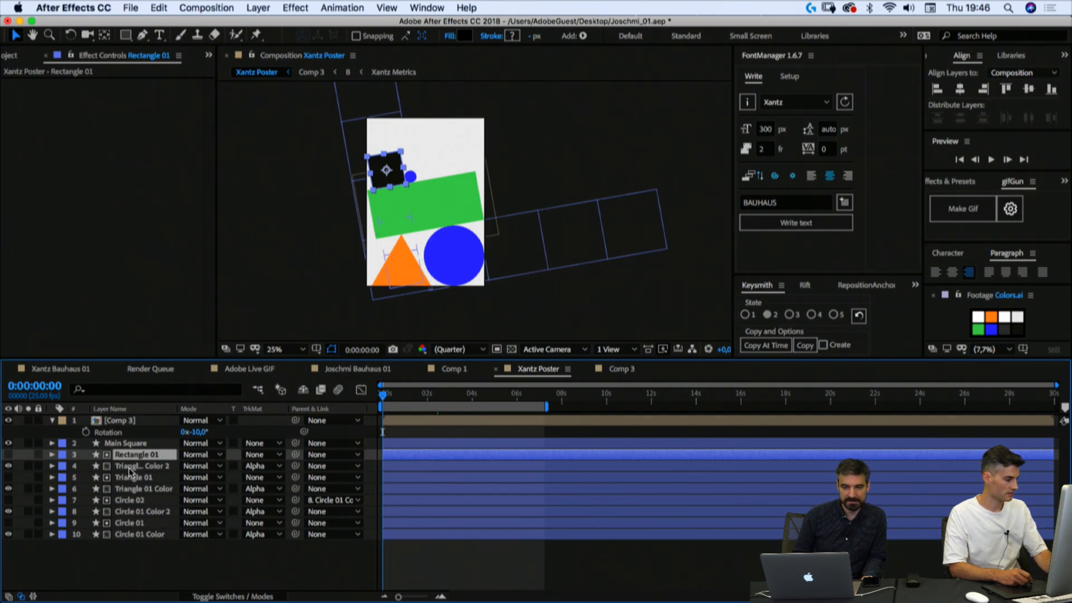
{"action": "left_click", "coordinate": [134, 466]}
{"action": "key", "text": "u"}
{"action": "left_click_drag", "start_coordinate": [383, 395], "coordinate": [400, 396]}
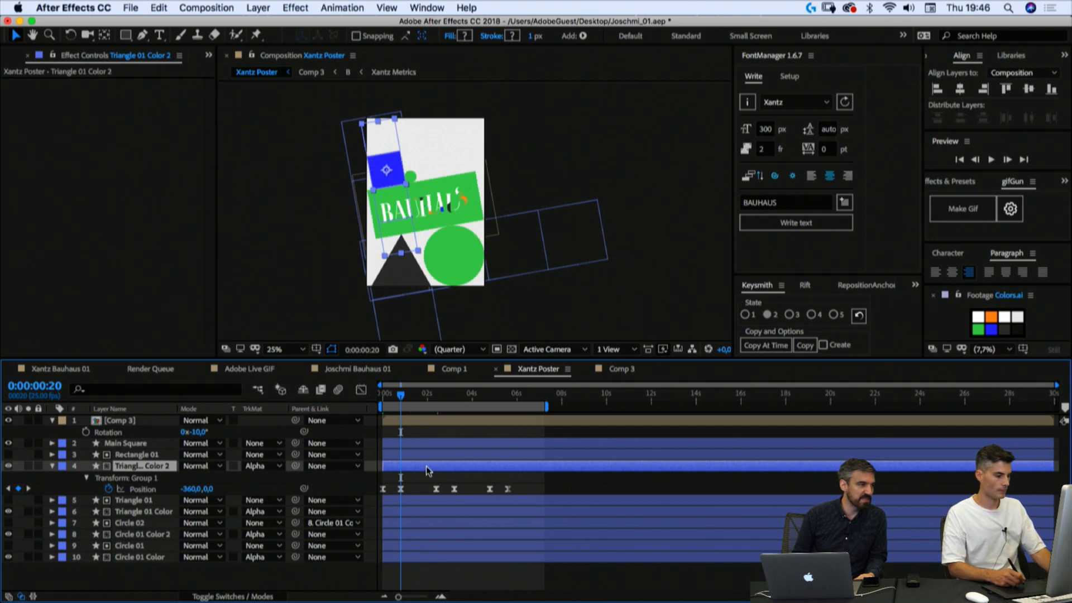
{"action": "left_click", "coordinate": [411, 422]}
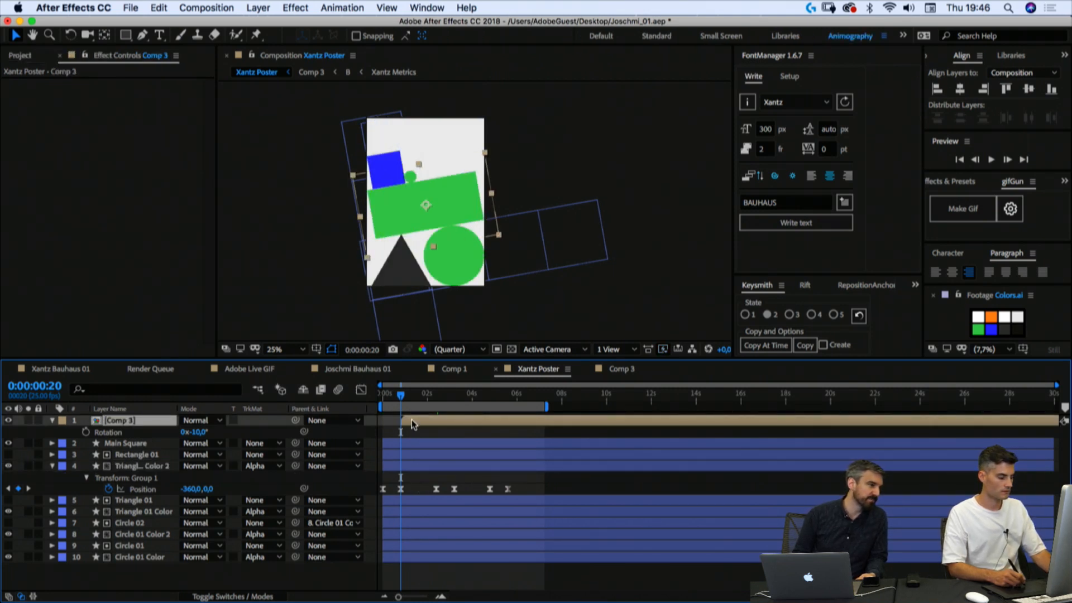
Step: Play the Xantz Poster animation from the beginning to check the title's timing against the shapes
{"action": "left_click_drag", "start_coordinate": [401, 396], "coordinate": [435, 396]}
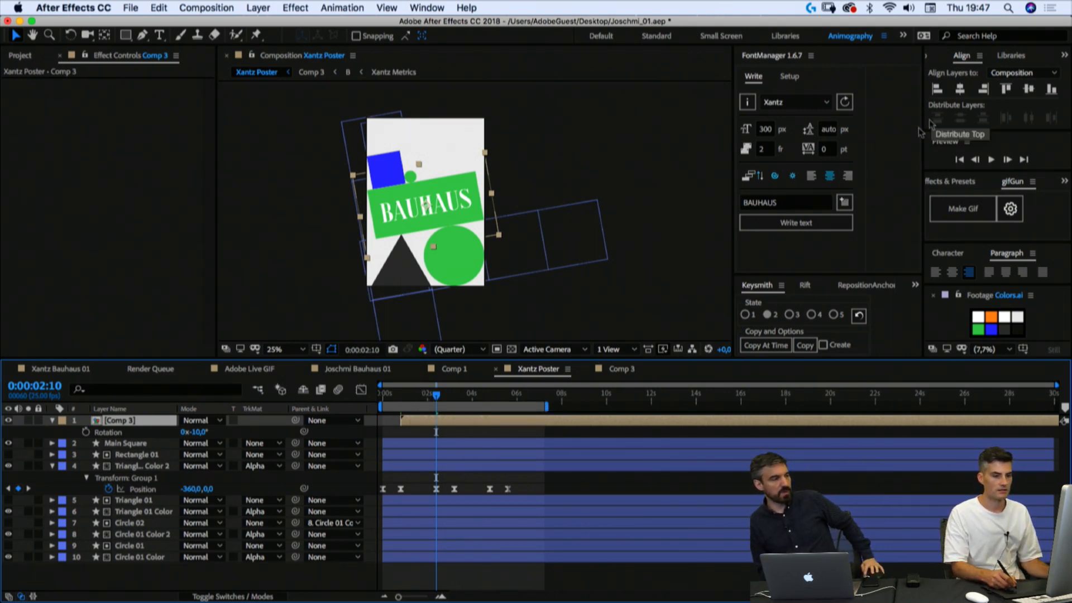
{"action": "left_click", "coordinate": [960, 159]}
{"action": "left_click", "coordinate": [991, 160]}
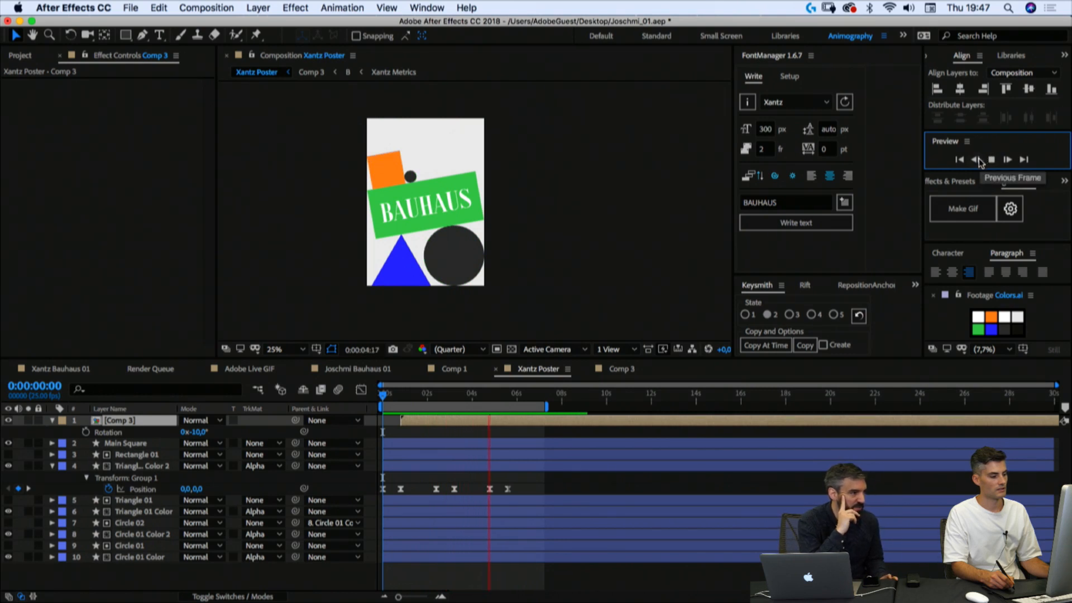
{"action": "left_click", "coordinate": [988, 160]}
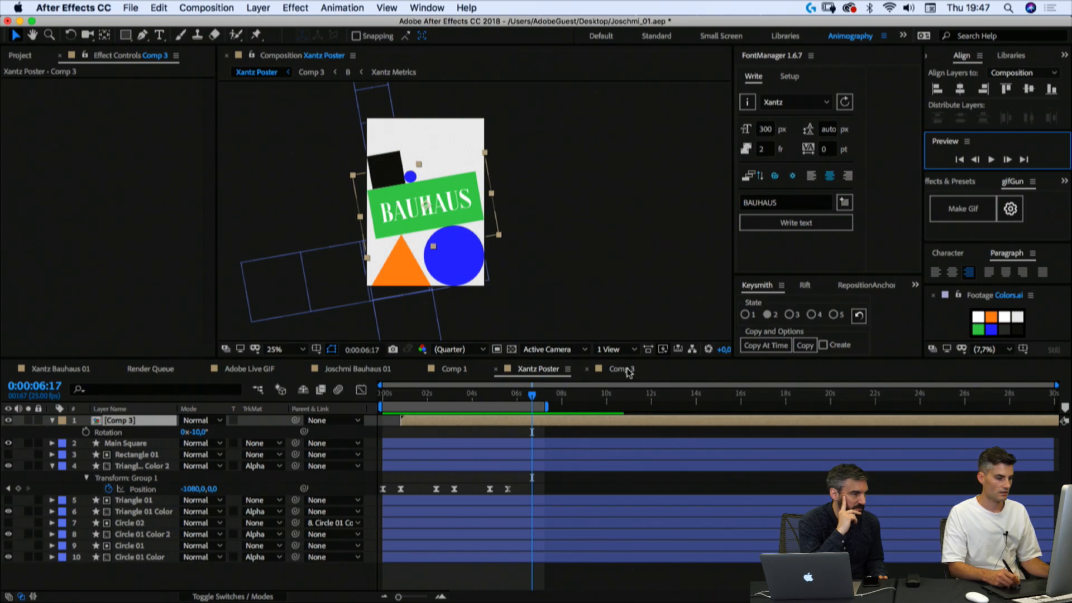
Step: Reveal the BAUHAUS controller's keyframes in Comp 3 and shift the ending ones earlier so the Random and Upper Wipe sliders finish at 0:00:00:20
{"action": "left_click", "coordinate": [621, 369]}
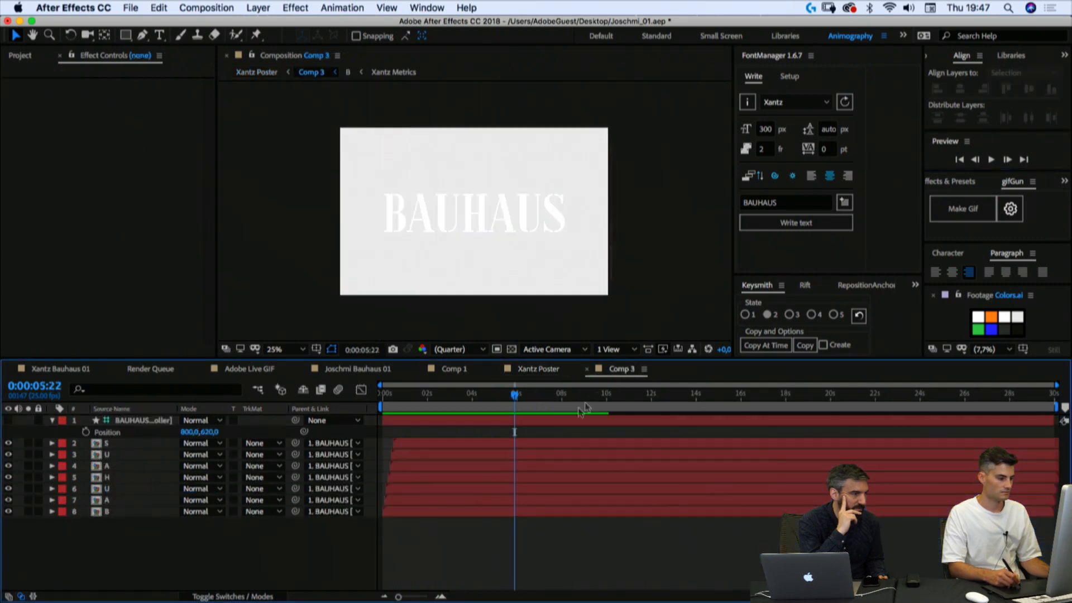
{"action": "left_click", "coordinate": [142, 433]}
{"action": "key", "text": "u"}
{"action": "mouse_move", "coordinate": [397, 395]}
{"action": "left_mouse_down"}
{"action": "mouse_move", "coordinate": [383, 394]}
{"action": "mouse_move", "coordinate": [406, 396]}
{"action": "left_mouse_up"}
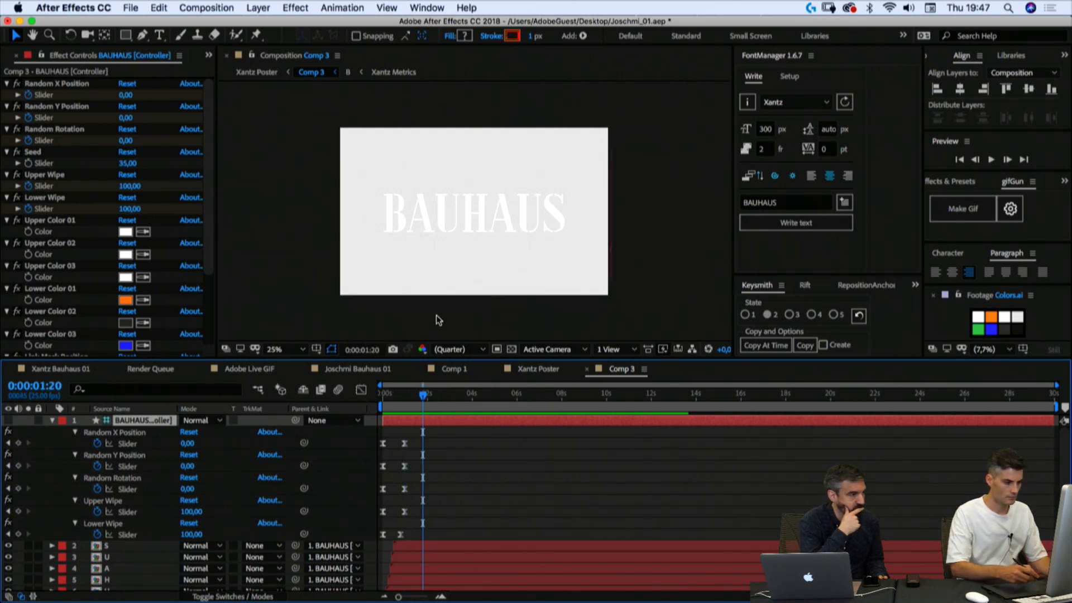
{"action": "left_click", "coordinate": [537, 370]}
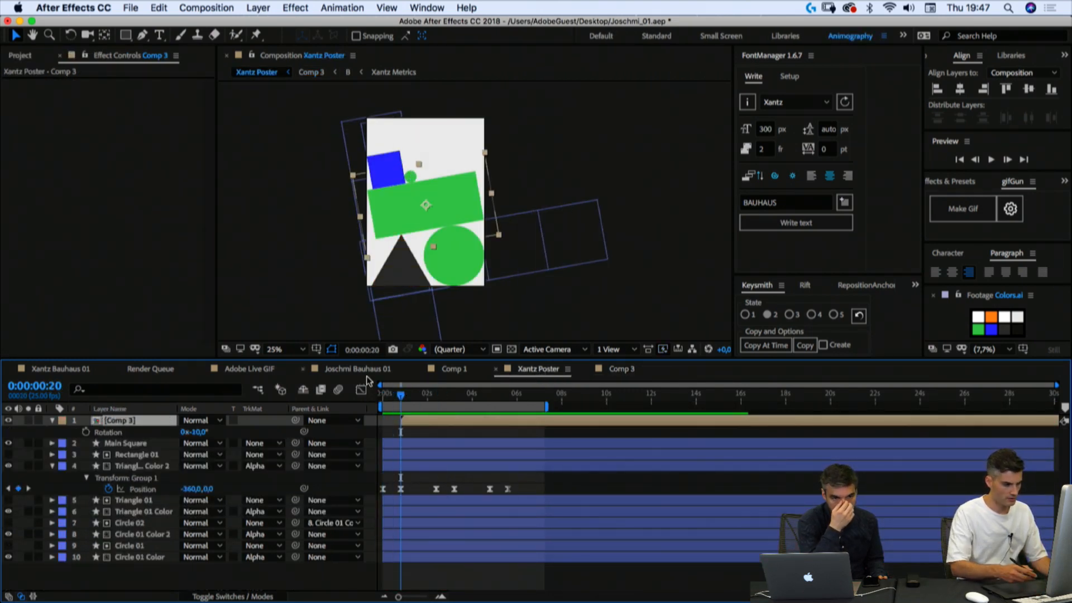
{"action": "left_click", "coordinate": [620, 369]}
{"action": "key", "text": "space"}
{"action": "key", "text": "space"}
{"action": "left_click_drag", "start_coordinate": [418, 444], "coordinate": [396, 543]}
{"action": "left_click_drag", "start_coordinate": [406, 447], "coordinate": [401, 446]}
{"action": "left_click", "coordinate": [420, 463]}
Step: Add Upper Wipe and Lower Wipe keyframes with value 100 on the BAUHAUS controller at 0:00:02:10 and 0:00:03:05
{"action": "mouse_move", "coordinate": [400, 395]}
{"action": "left_mouse_down"}
{"action": "mouse_move", "coordinate": [378, 396]}
{"action": "mouse_move", "coordinate": [406, 400]}
{"action": "left_mouse_up"}
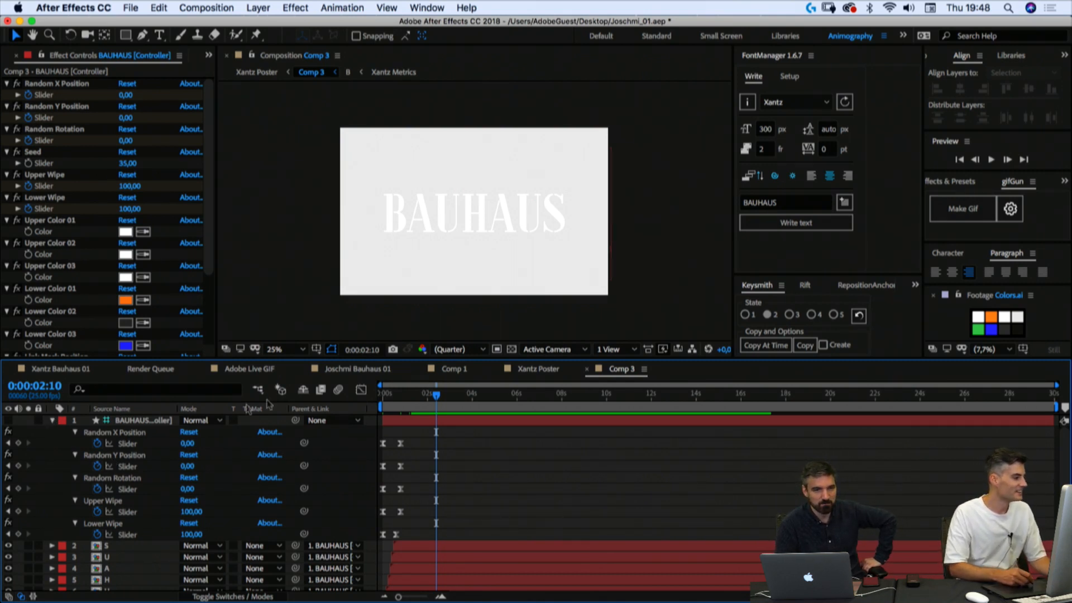
{"action": "left_click_drag", "start_coordinate": [207, 203], "coordinate": [207, 188]}
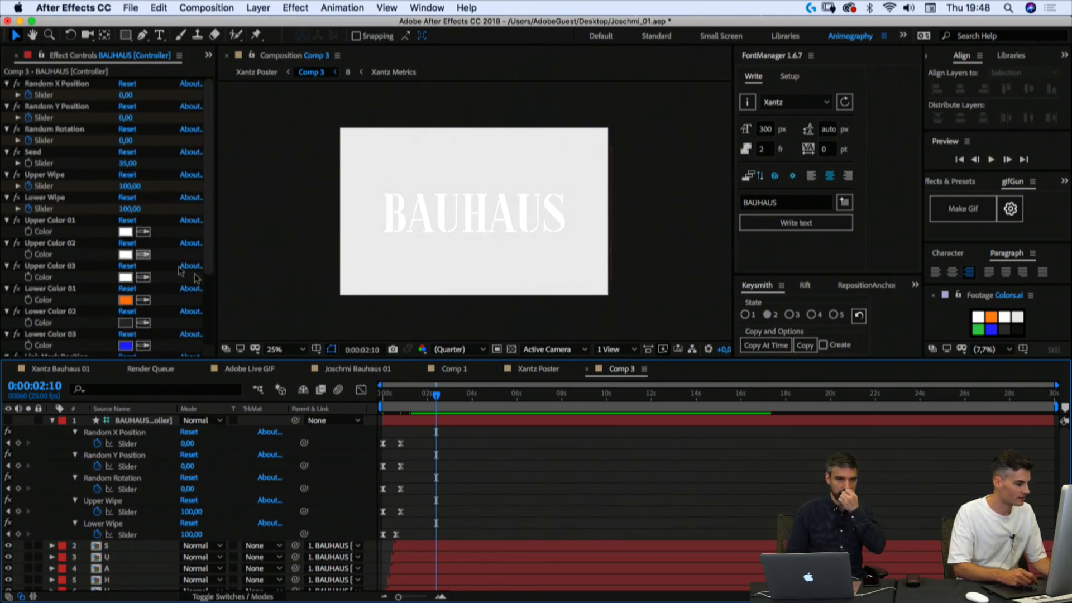
{"action": "left_click", "coordinate": [19, 511]}
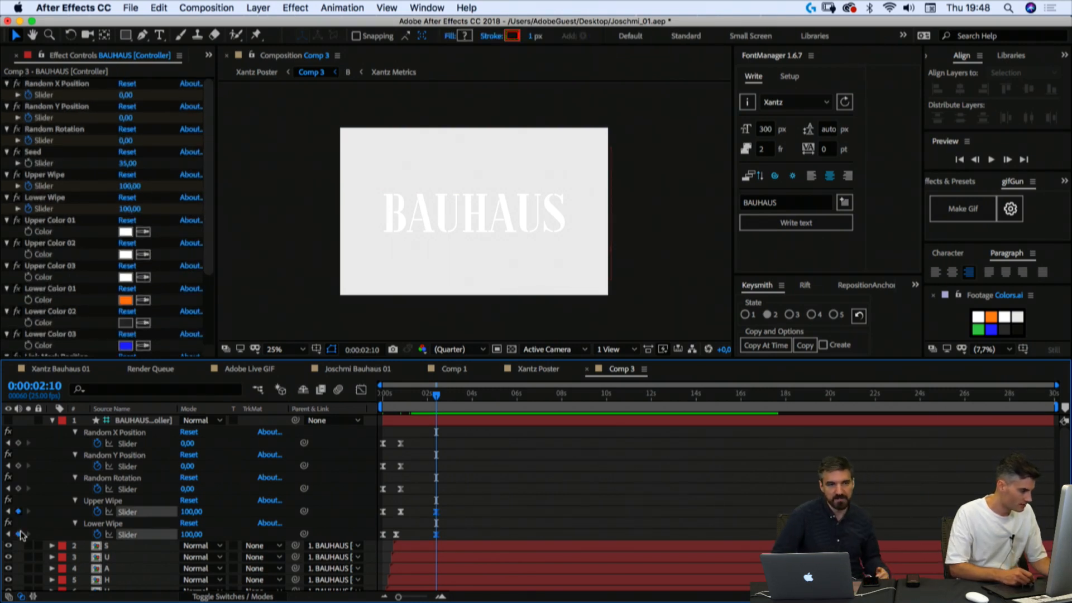
{"action": "left_click", "coordinate": [18, 534]}
{"action": "key", "text": "shift+Page_Down"}
{"action": "key", "text": "shift+Page_Down"}
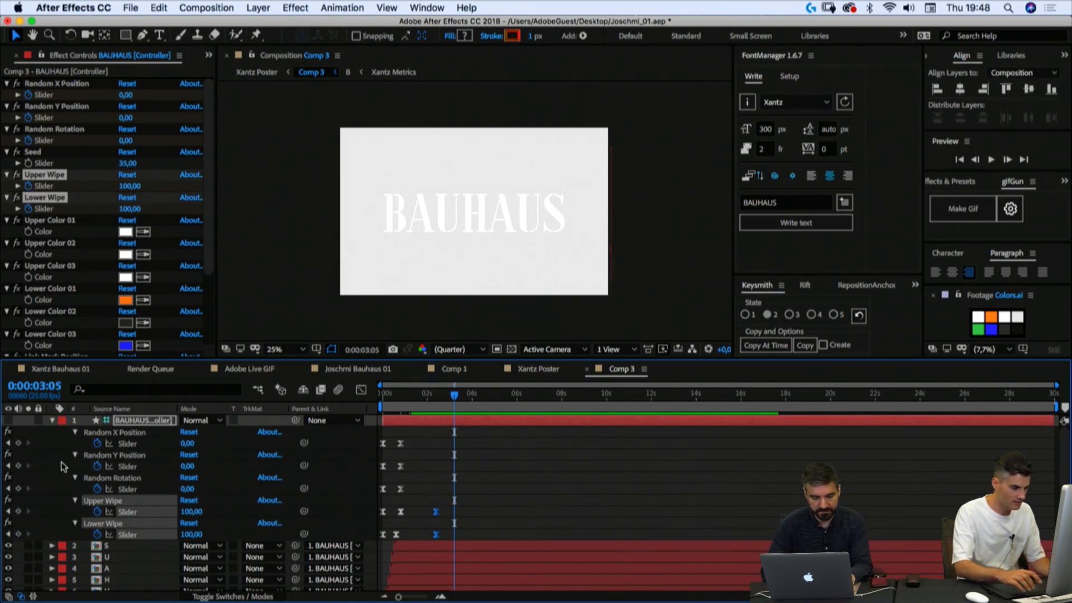
{"action": "left_click", "coordinate": [18, 511]}
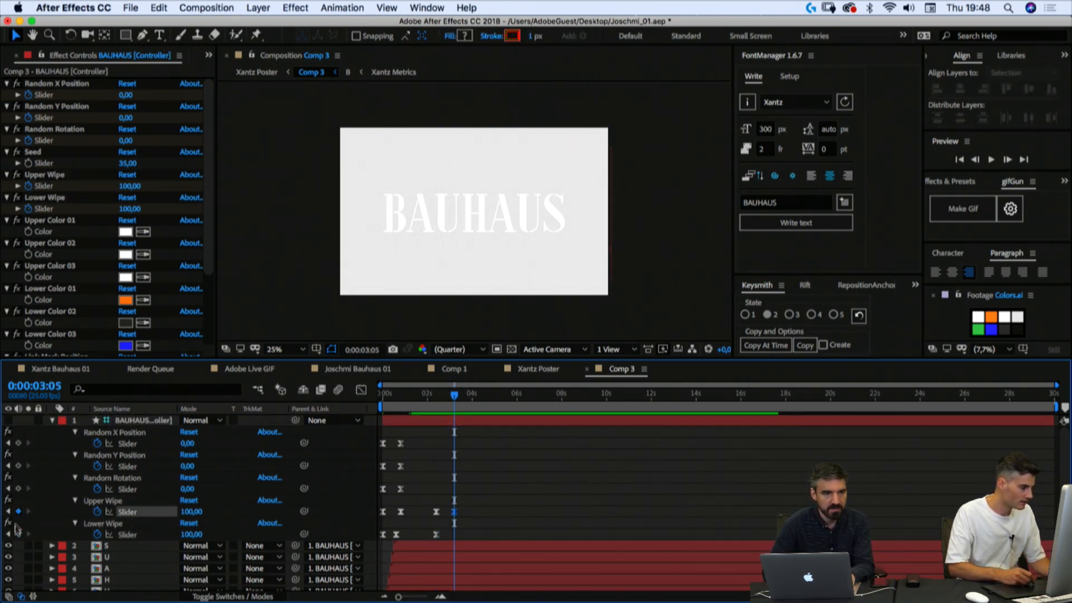
{"action": "left_click", "coordinate": [19, 534]}
{"action": "left_click", "coordinate": [148, 520]}
Step: Add Random X Position, Random Y Position and Random Rotation keyframes with value 0 at 0:00:02:10
{"action": "left_click_drag", "start_coordinate": [439, 398], "coordinate": [435, 397]}
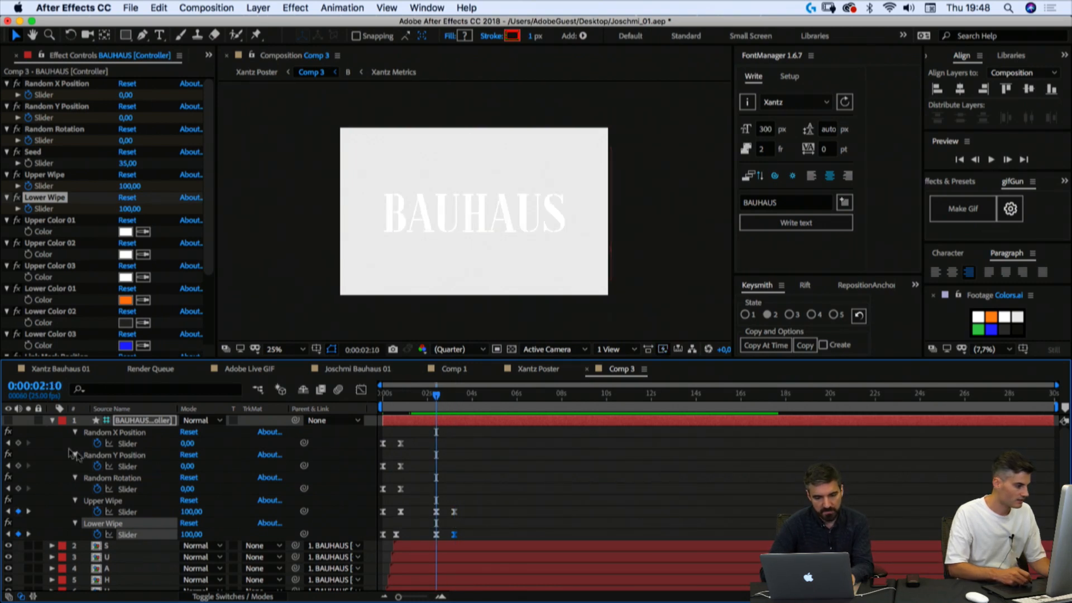
{"action": "left_click", "coordinate": [18, 444]}
{"action": "left_click", "coordinate": [18, 466]}
{"action": "left_click", "coordinate": [18, 488]}
Step: Set Random X Position to 50, Random Y Position to 50 and Random Rotation to 2 at 0:00:03:05
{"action": "key", "text": "shift+Page_Down"}
{"action": "key", "text": "shift+Page_Down"}
{"action": "left_click", "coordinate": [480, 446]}
{"action": "left_click", "coordinate": [188, 443]}
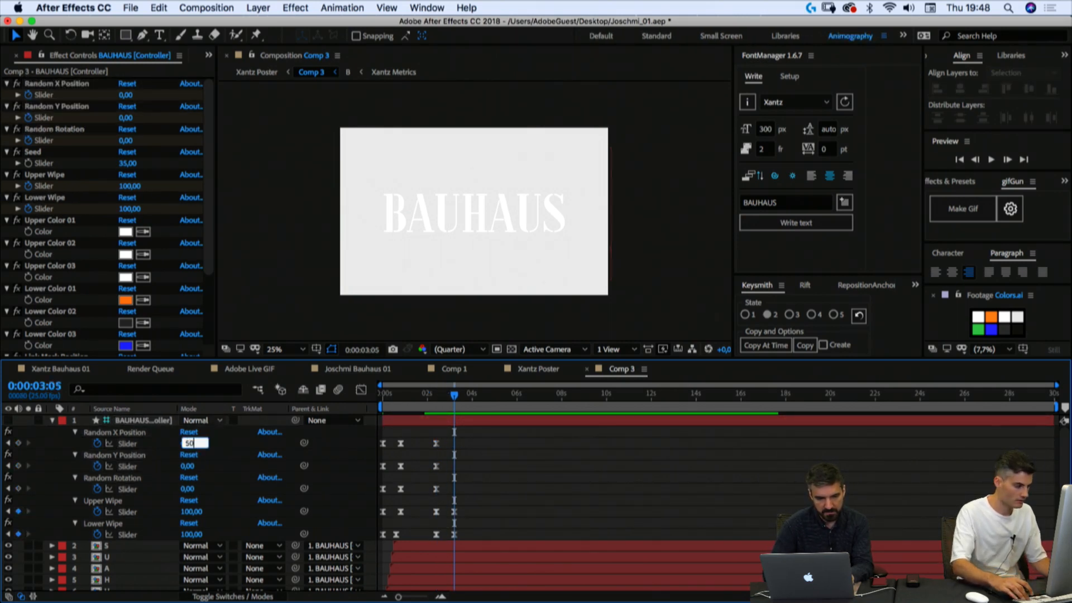
{"action": "key", "text": "Tab"}
{"action": "key", "text": "Tab"}
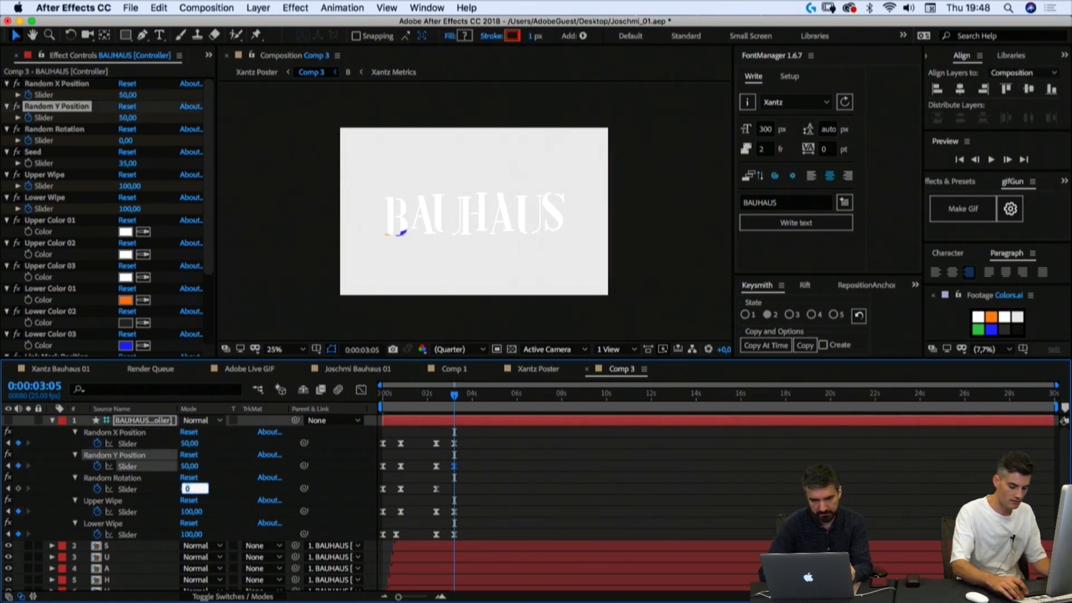
{"action": "key", "text": "Return"}
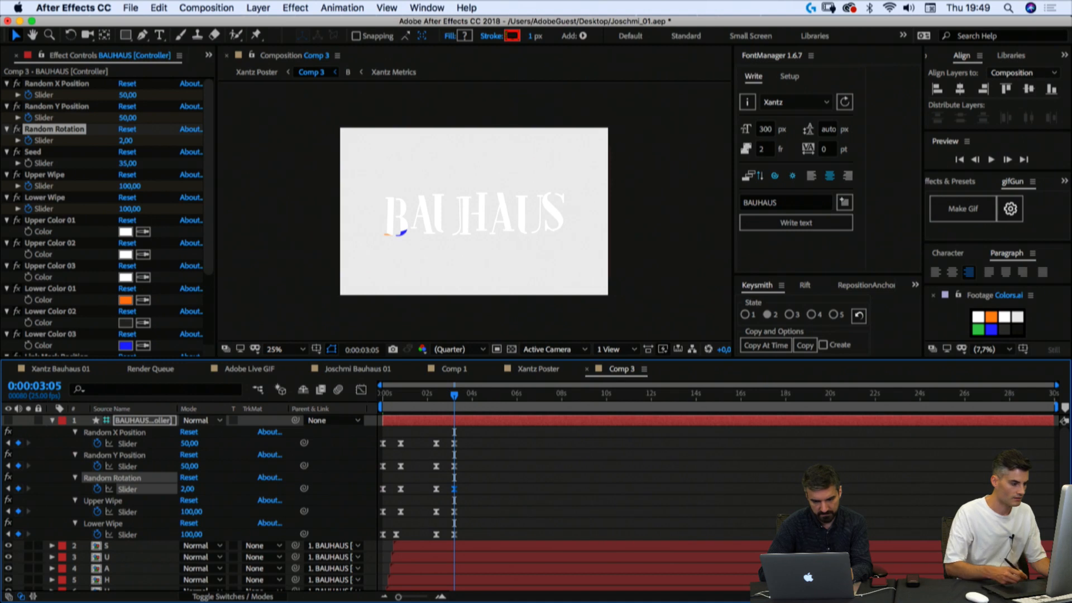
Step: Set Upper Wipe and Lower Wipe to 0 on the BAUHAUS controller at 0:00:03:05
{"action": "left_click", "coordinate": [193, 512]}
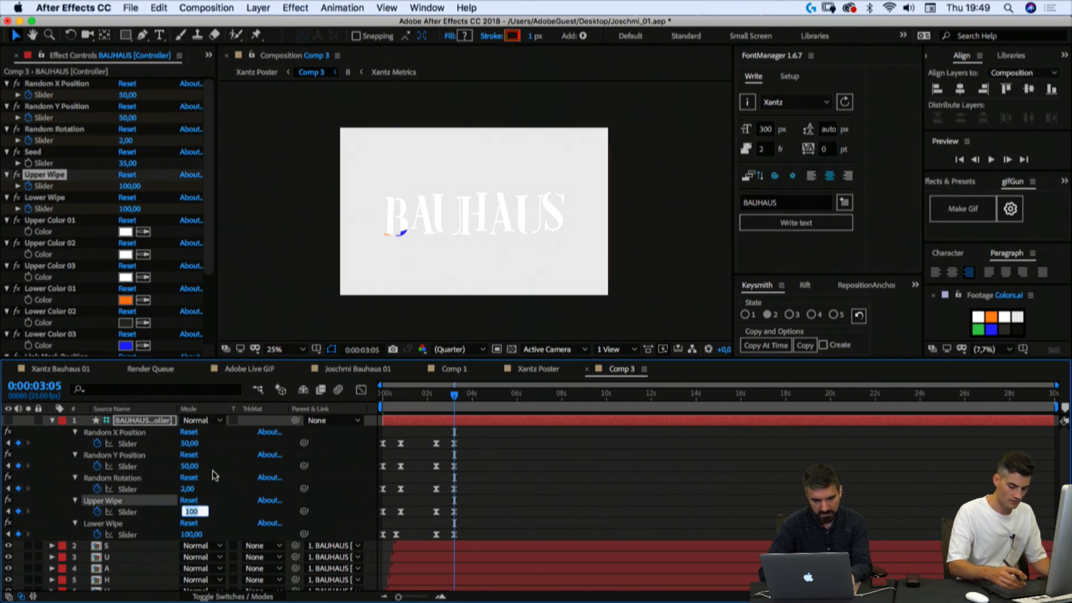
{"action": "key", "text": "Tab"}
{"action": "type", "text": "0"}
{"action": "key", "text": "Return"}
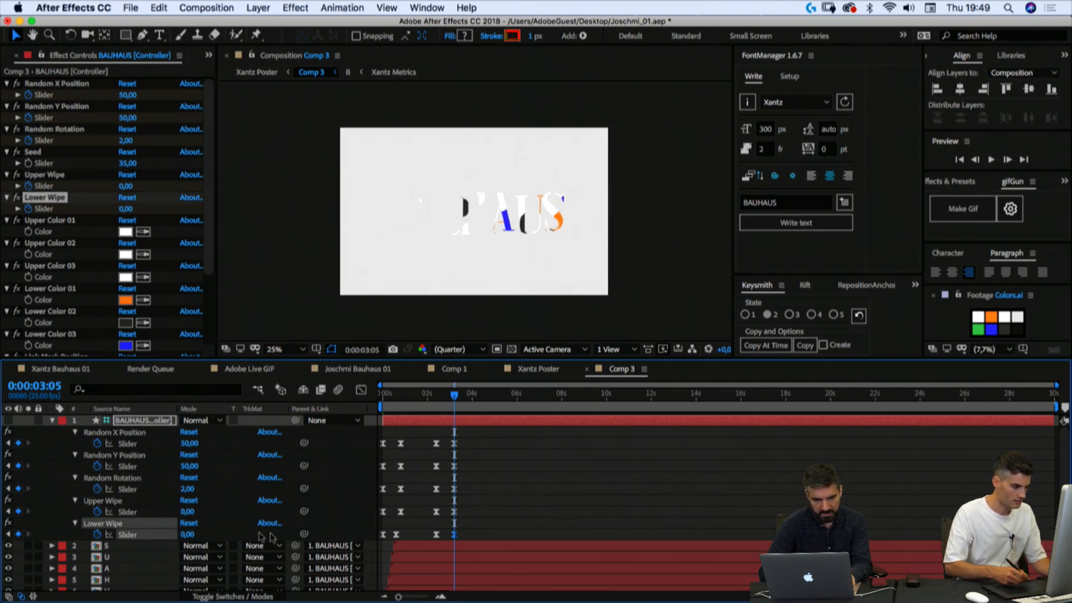
{"action": "left_click", "coordinate": [468, 440]}
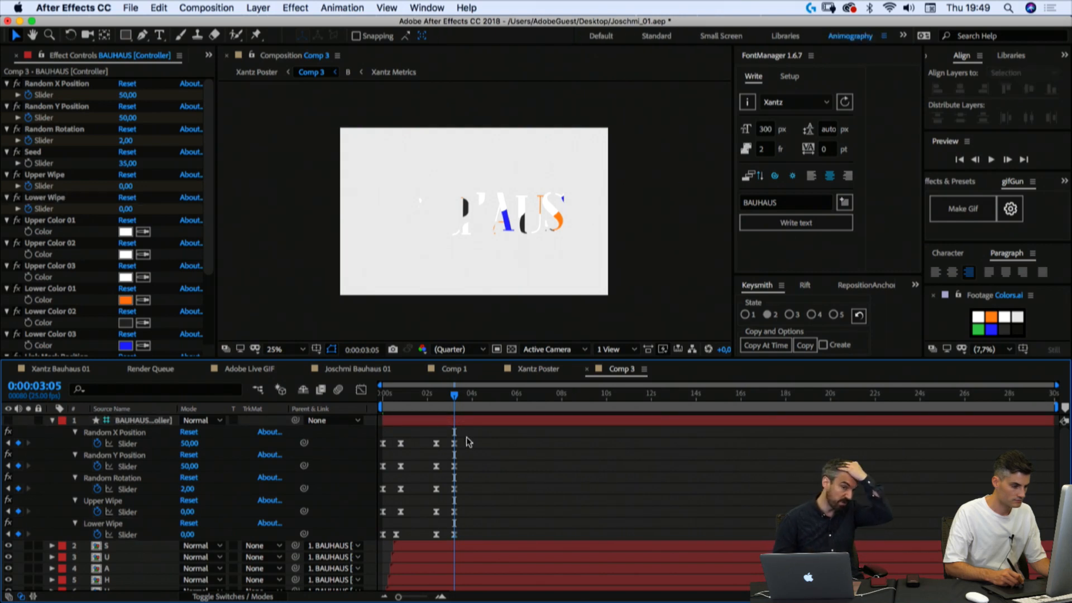
Step: Select the BAUHAUS controller's last two columns of keyframes, end Comp 3's work area at 0:00:03:05 and preview the title animation
{"action": "left_click_drag", "start_coordinate": [454, 479], "coordinate": [434, 546]}
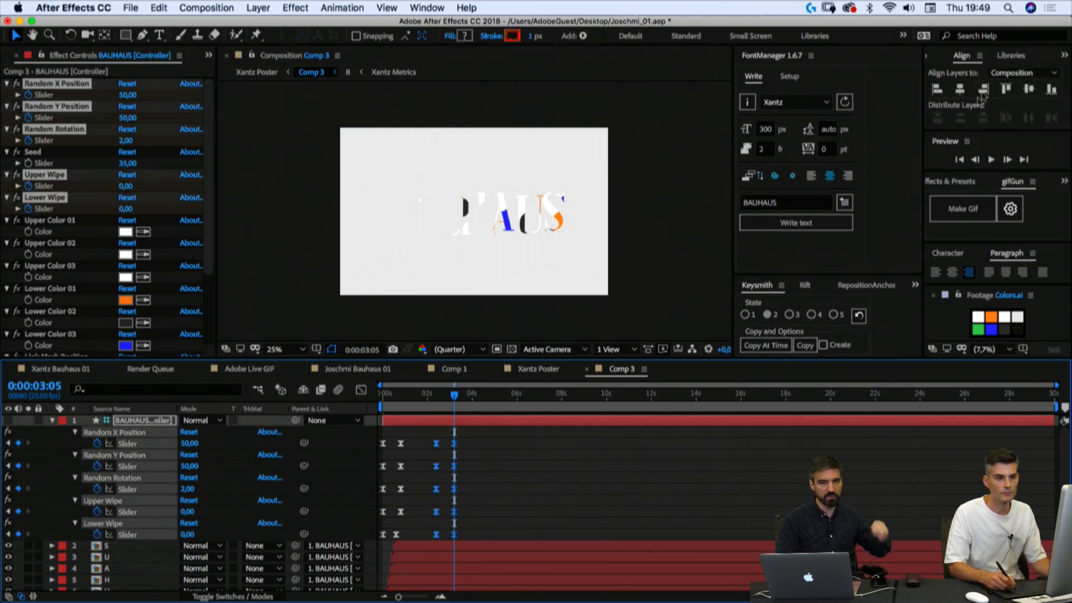
{"action": "left_click_drag", "start_coordinate": [825, 273], "coordinate": [825, 158]}
{"action": "left_click", "coordinate": [861, 317]}
{"action": "key", "text": "n"}
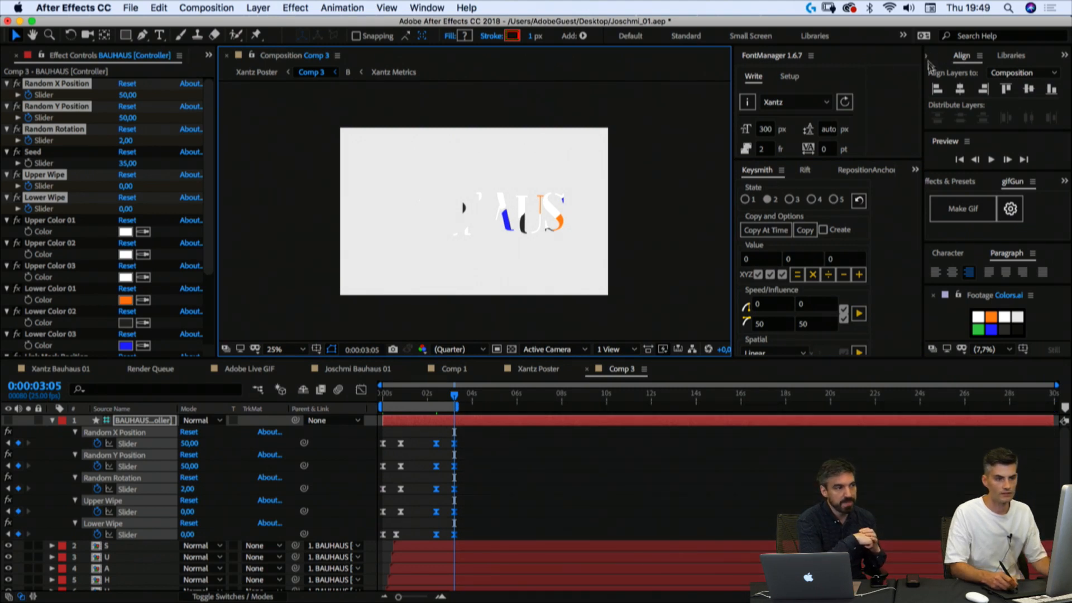
{"action": "left_click", "coordinate": [990, 160]}
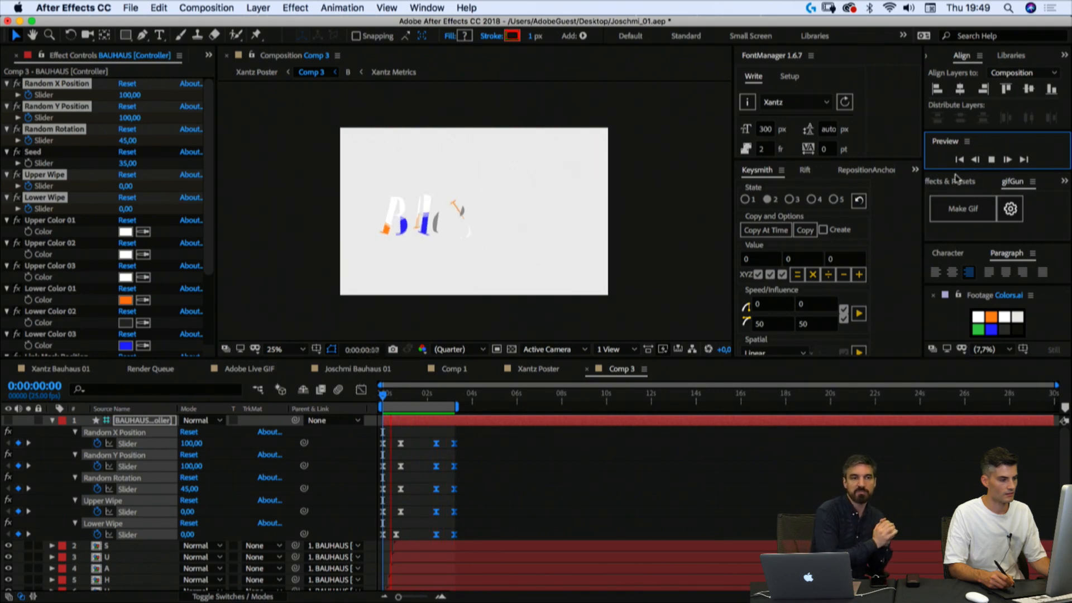
{"action": "key", "text": "space"}
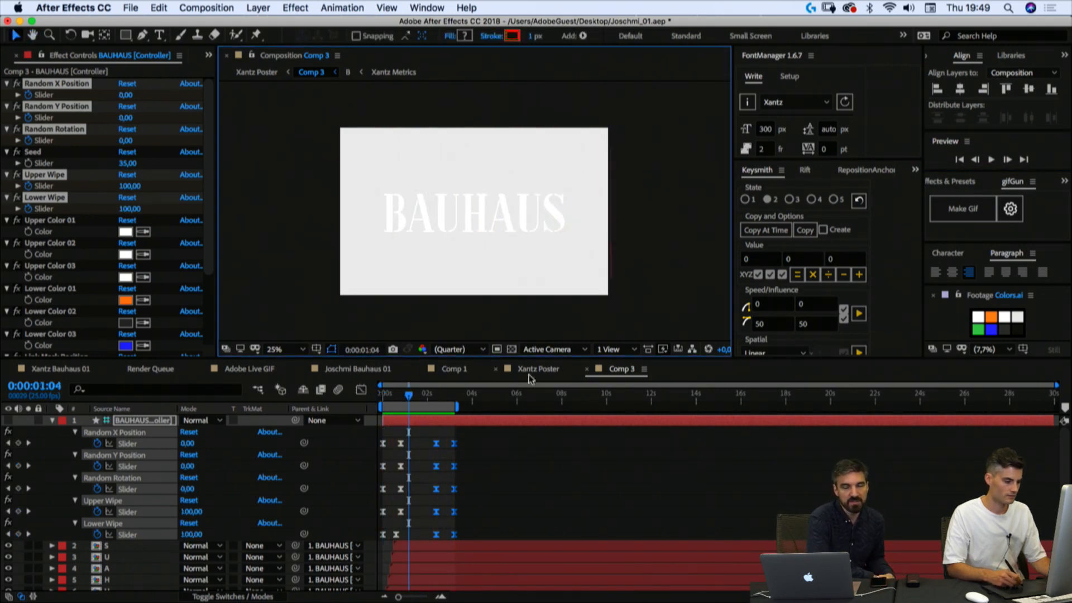
Step: Preview the Xantz Poster composition and scrub from its start to 0:00:01:12 to check the title against the shapes
{"action": "left_click", "coordinate": [535, 369]}
{"action": "left_click_drag", "start_coordinate": [461, 422], "coordinate": [413, 425]}
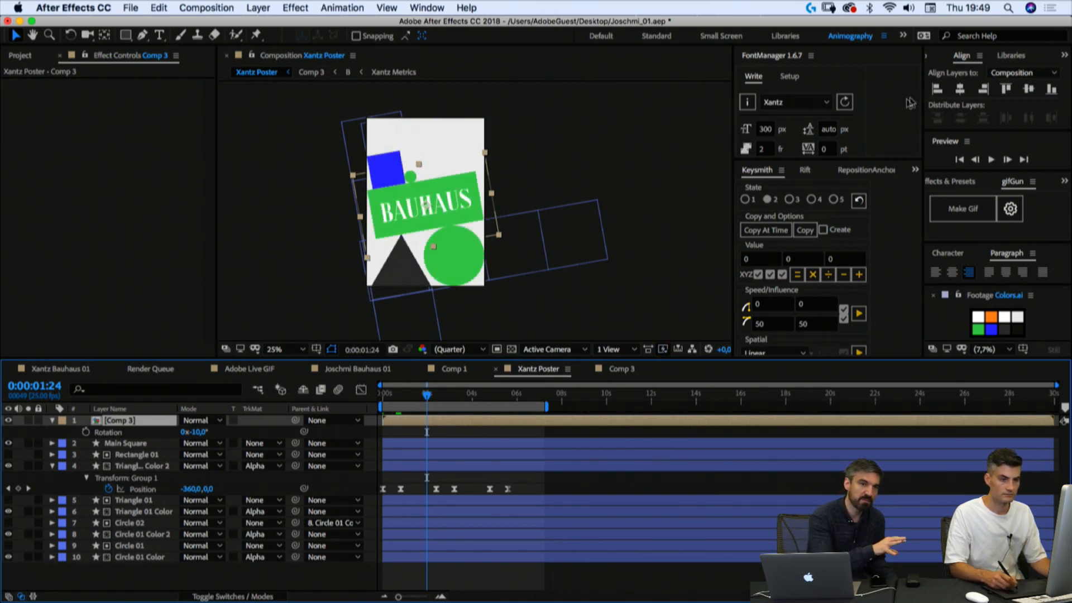
{"action": "left_click", "coordinate": [991, 160]}
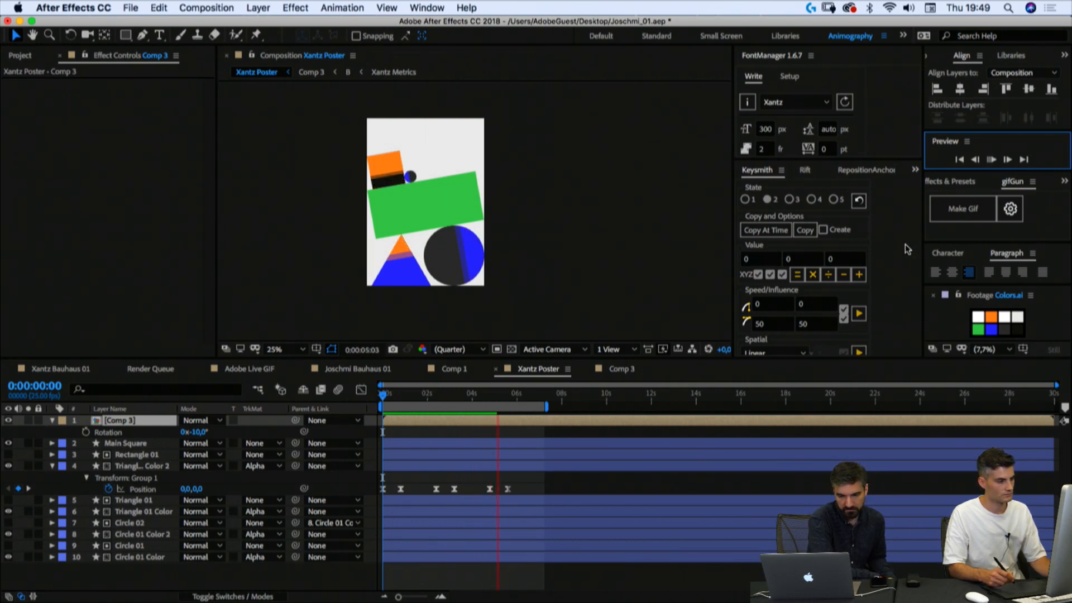
{"action": "key", "text": "space"}
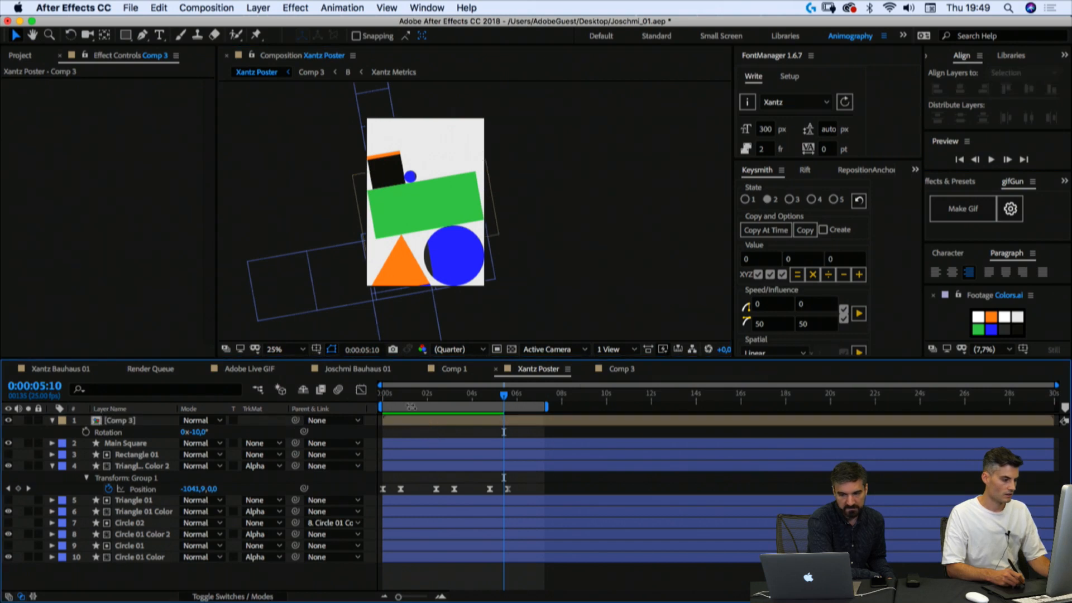
{"action": "left_click", "coordinate": [384, 394]}
{"action": "left_click_drag", "start_coordinate": [384, 394], "coordinate": [416, 399]}
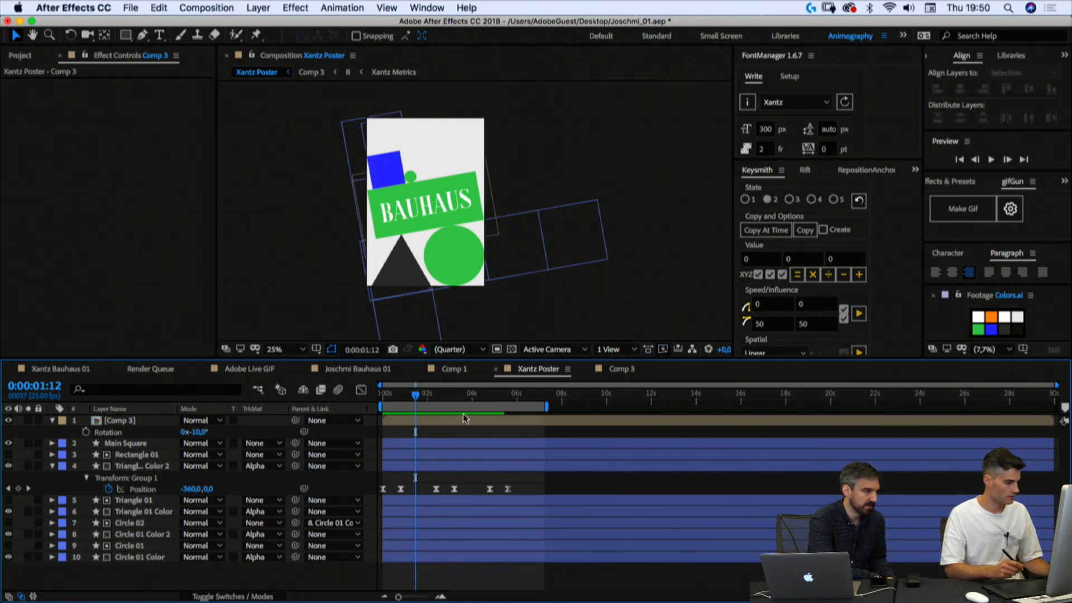
Step: Delete the BAUHAUS controller's keyframes at 0:00:02:10 and 0:00:03:05 in Comp 3, and return to Xantz Poster at 0:00:02:10
{"action": "left_click", "coordinate": [625, 370]}
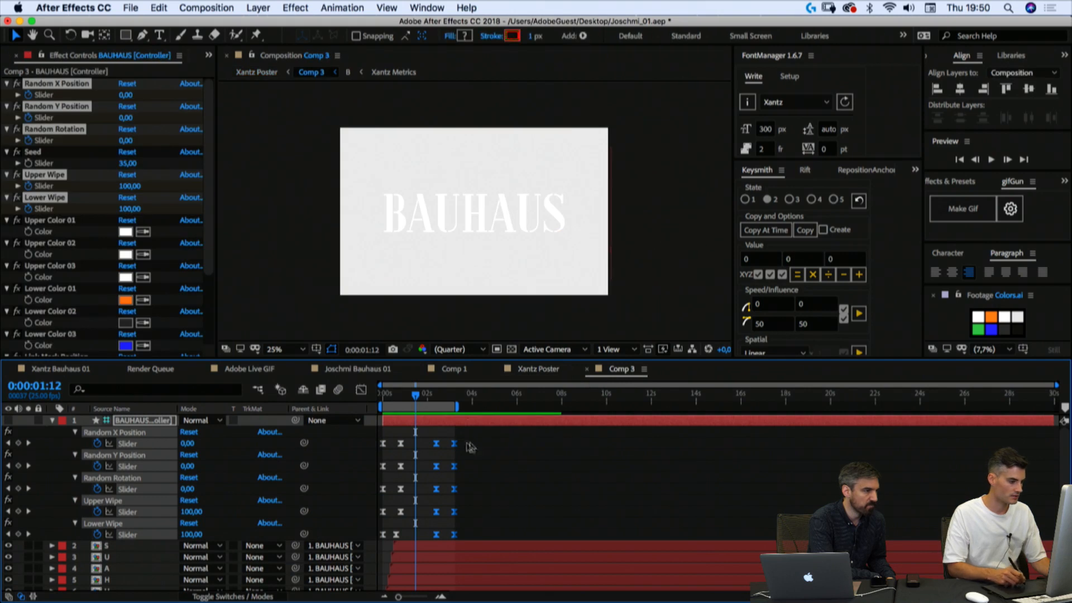
{"action": "left_click", "coordinate": [429, 439]}
{"action": "left_click_drag", "start_coordinate": [424, 429], "coordinate": [786, 537]}
{"action": "left_click", "coordinate": [554, 472]}
{"action": "left_click", "coordinate": [536, 370]}
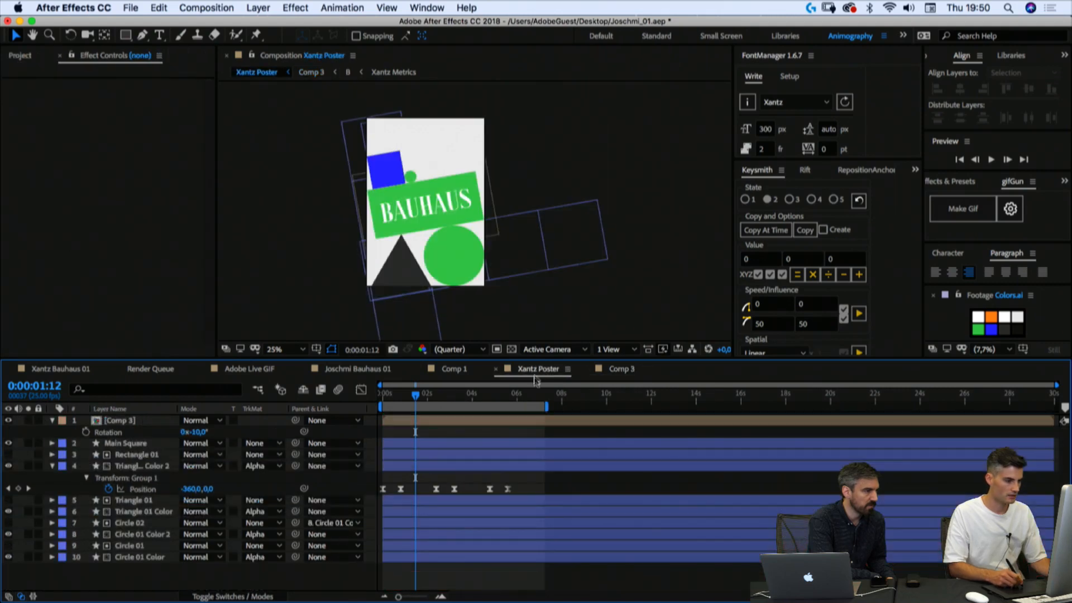
{"action": "left_click_drag", "start_coordinate": [424, 396], "coordinate": [437, 395]}
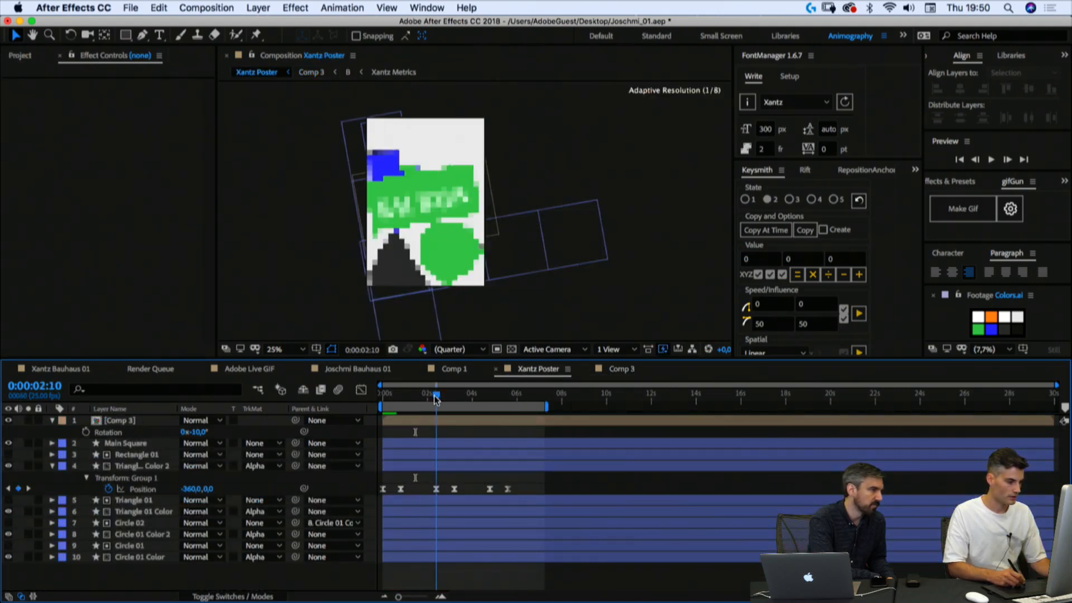
{"action": "left_click", "coordinate": [120, 422]}
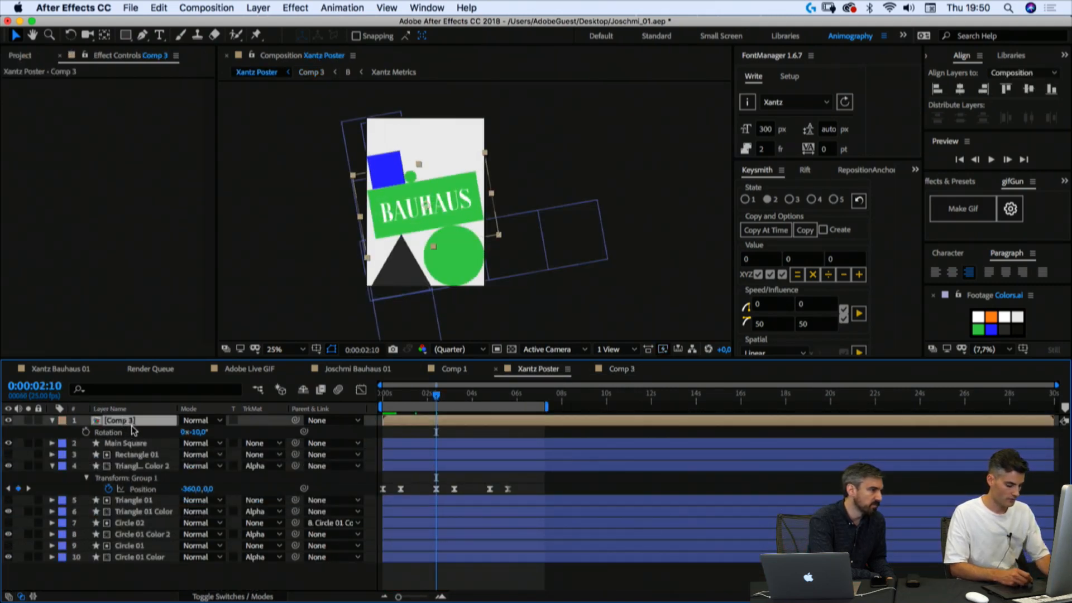
{"action": "key", "text": "alt+shift+p"}
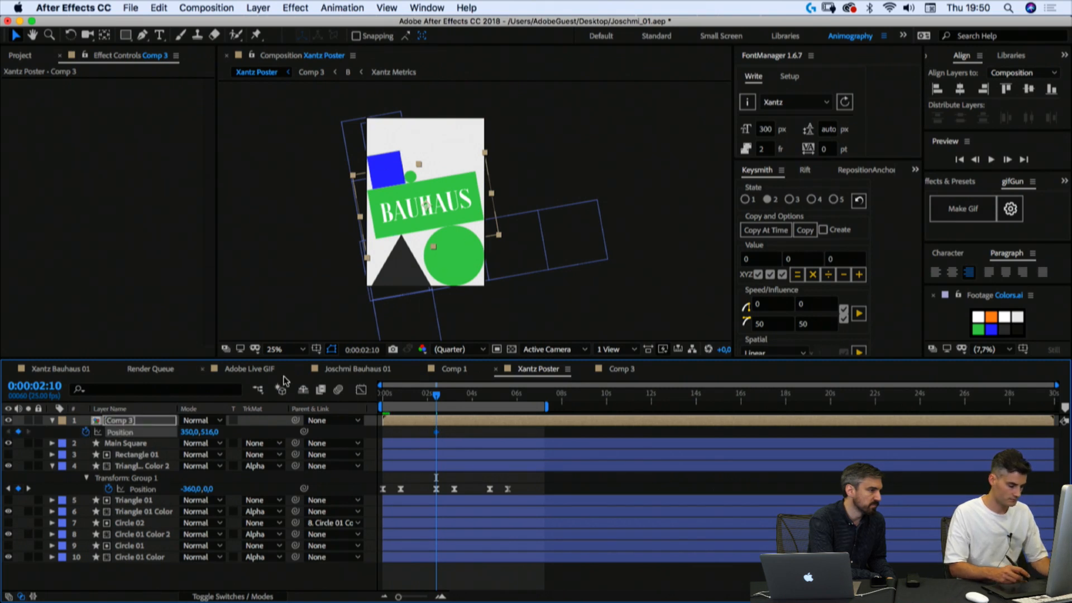
{"action": "key", "text": "space"}
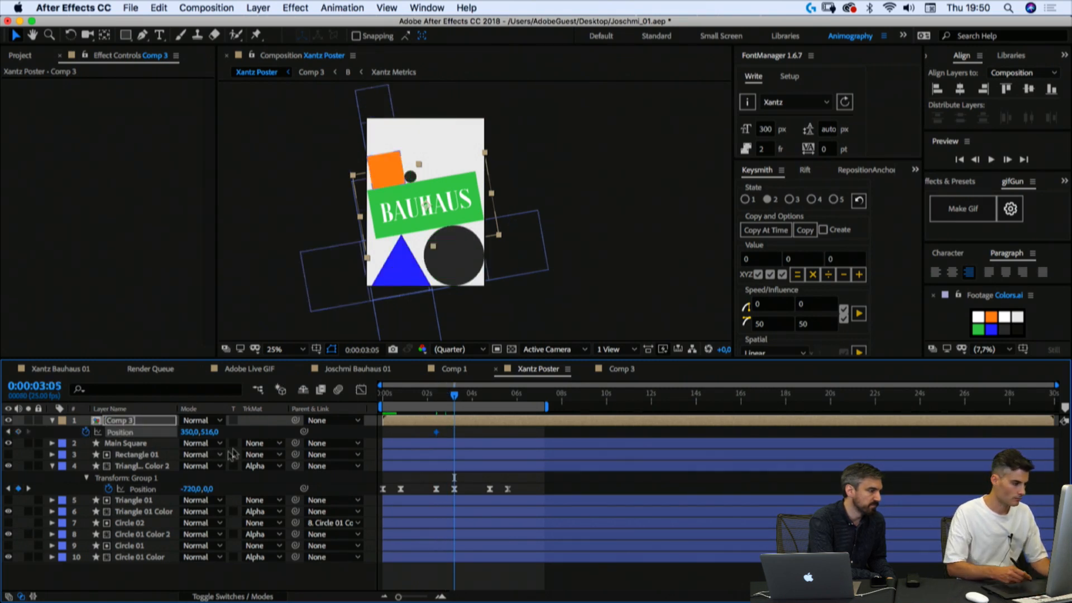
{"action": "left_click_drag", "start_coordinate": [210, 432], "coordinate": [227, 431]}
{"action": "key", "text": "super+z"}
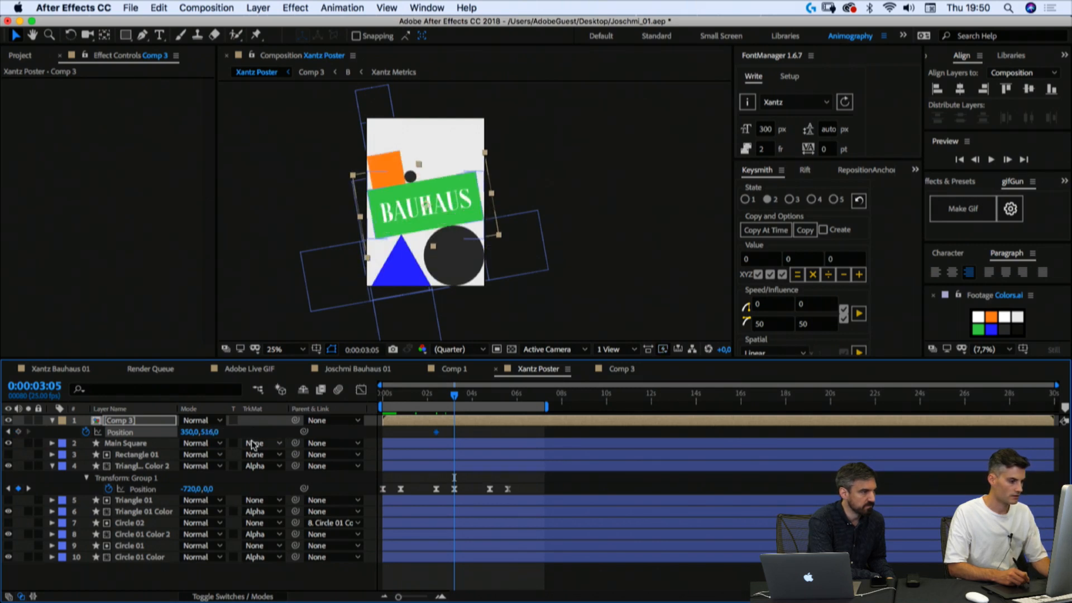
{"action": "key", "text": "super+z"}
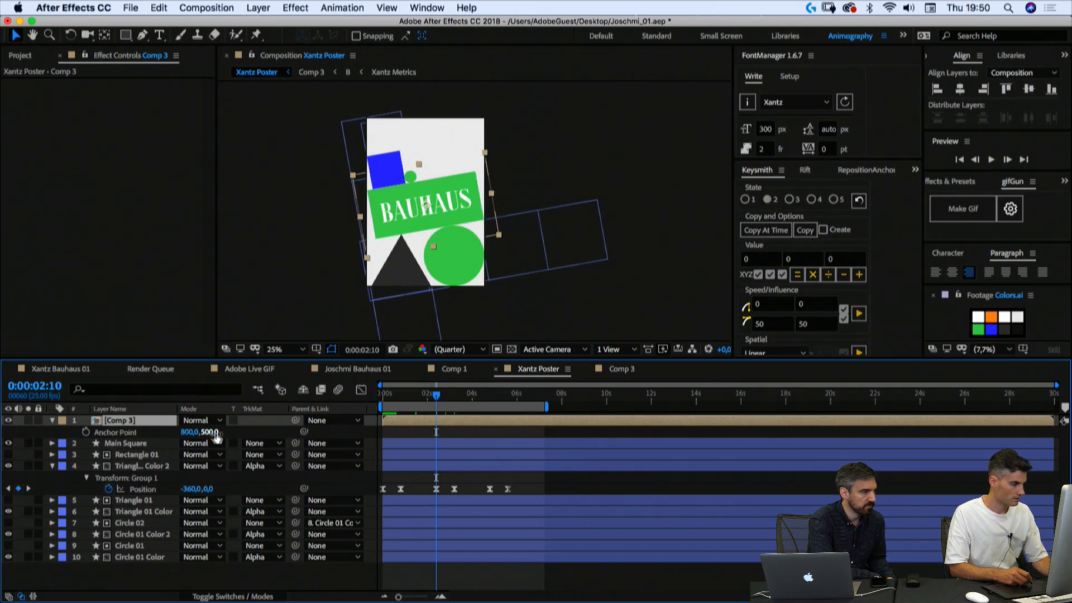
Step: Keyframe the Comp 3 layer's Anchor Point at 800, 500 at 0:00:02:10 and set it to 800, -34 at 0:00:03:05
{"action": "key", "text": "a"}
{"action": "left_click_drag", "start_coordinate": [224, 432], "coordinate": [296, 422]}
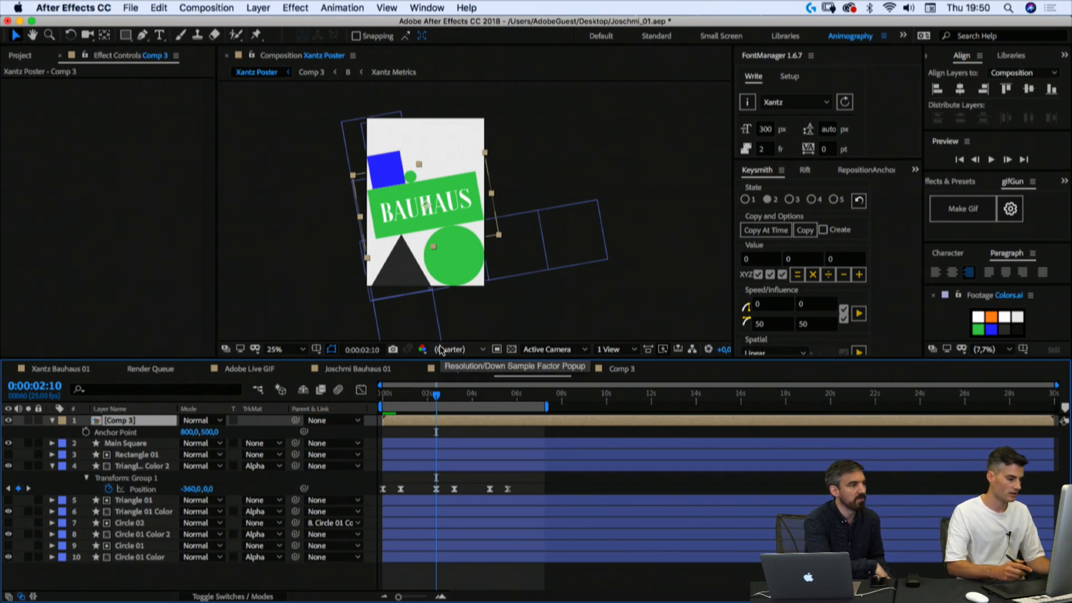
{"action": "left_click", "coordinate": [85, 432]}
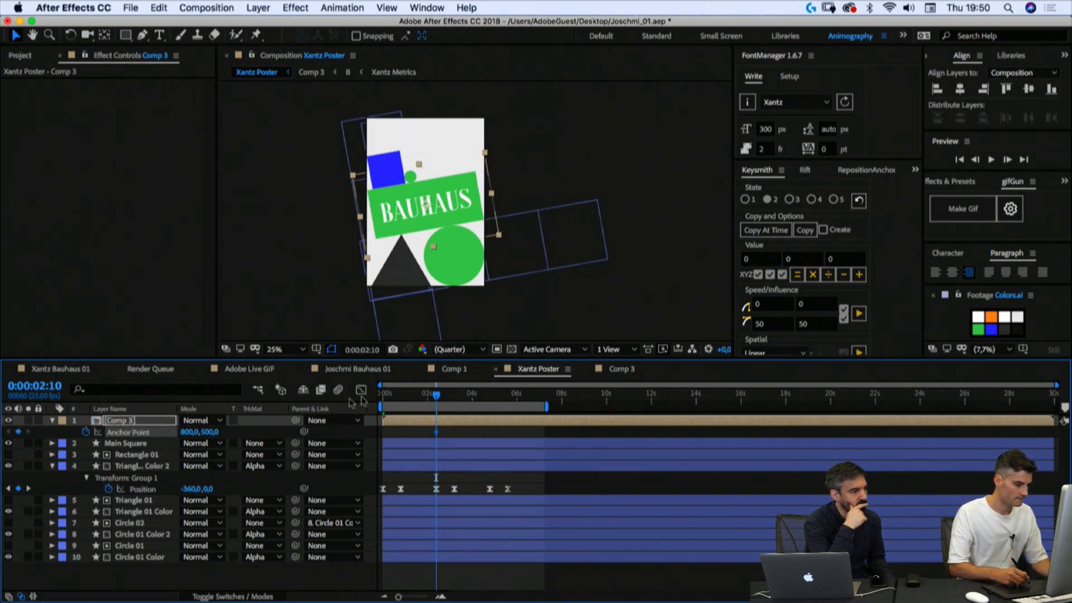
{"action": "left_click_drag", "start_coordinate": [439, 395], "coordinate": [452, 397]}
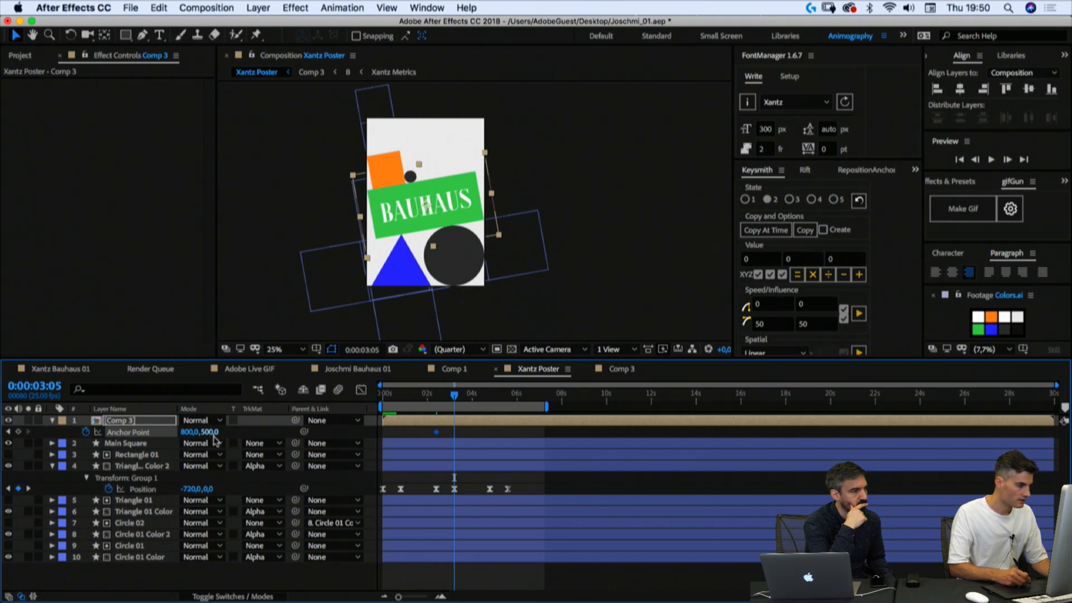
{"action": "left_click_drag", "start_coordinate": [211, 431], "coordinate": [176, 432]}
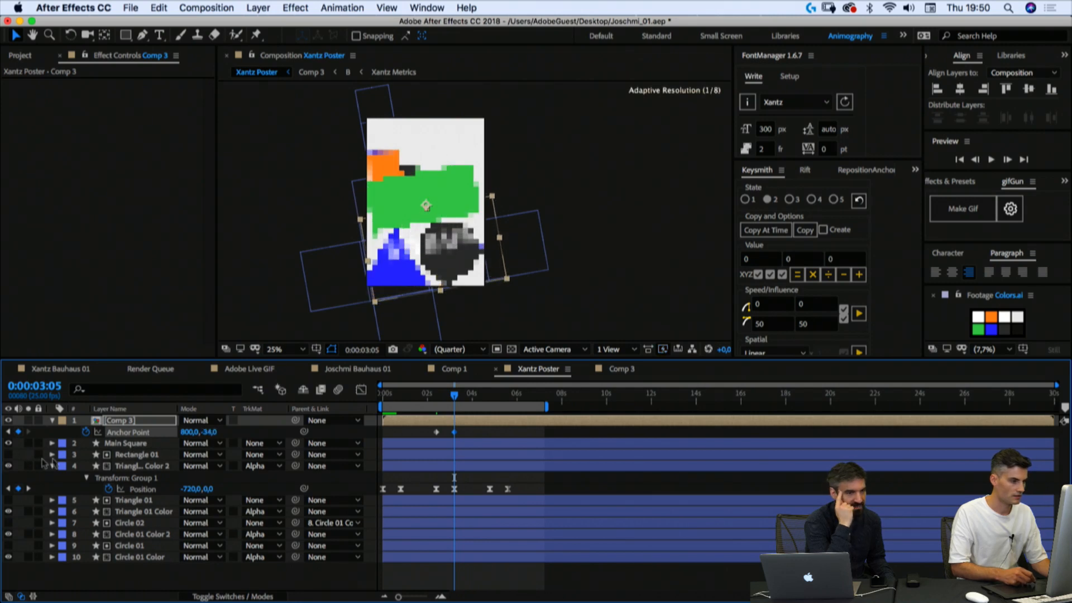
Step: Duplicate the Main Square layer, place the copy directly above Comp 3 and use it as Comp 3's alpha matte
{"action": "left_click", "coordinate": [127, 443]}
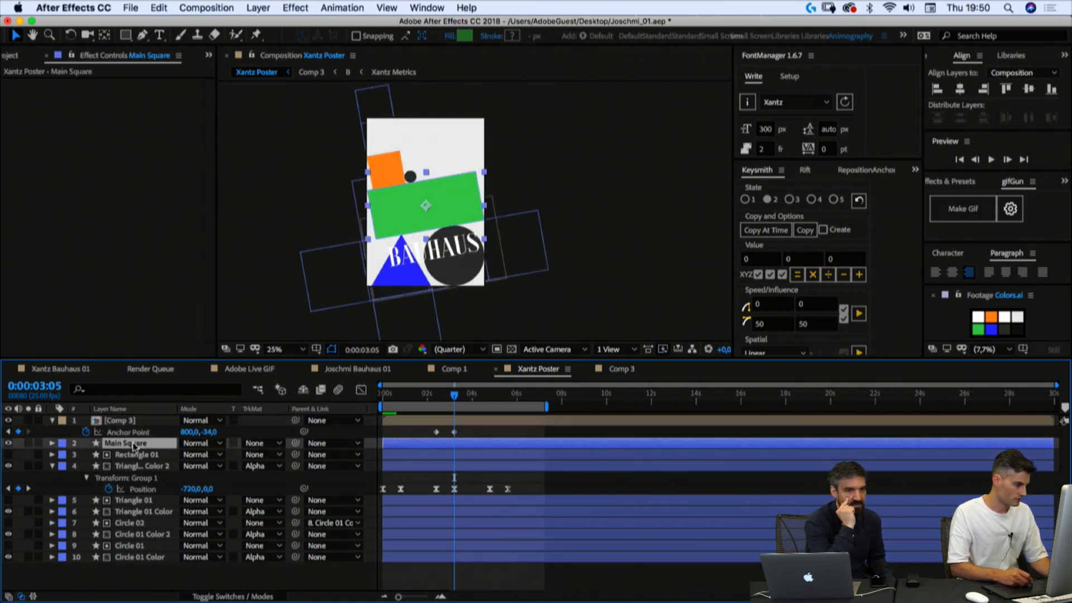
{"action": "key", "text": "ctrl+d"}
{"action": "left_click_drag", "start_coordinate": [127, 445], "coordinate": [137, 420]}
{"action": "left_click", "coordinate": [127, 433]}
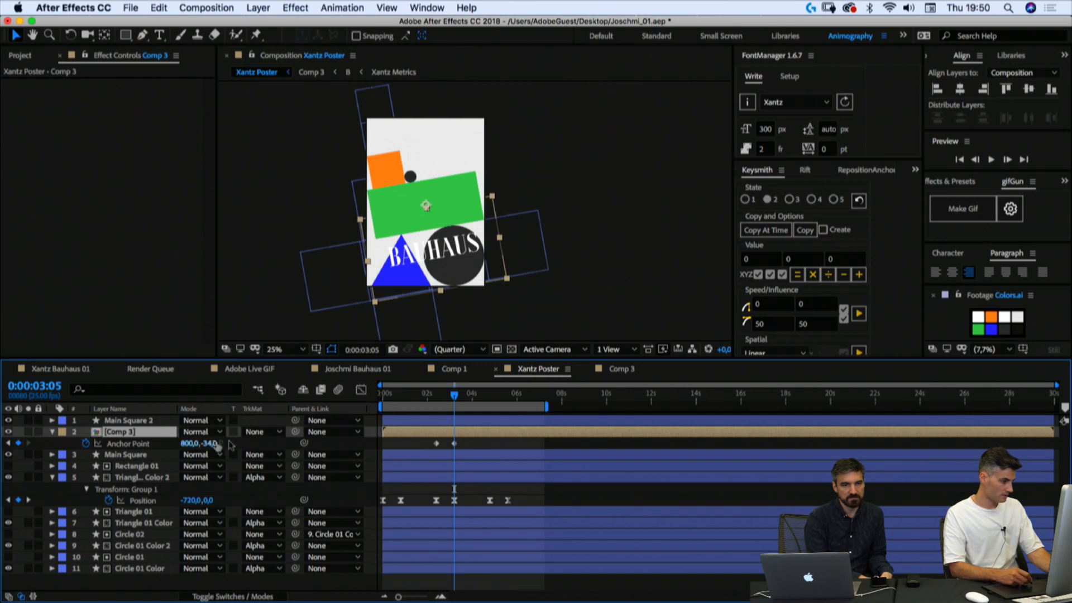
{"action": "left_click", "coordinate": [262, 433]}
{"action": "left_click", "coordinate": [285, 465]}
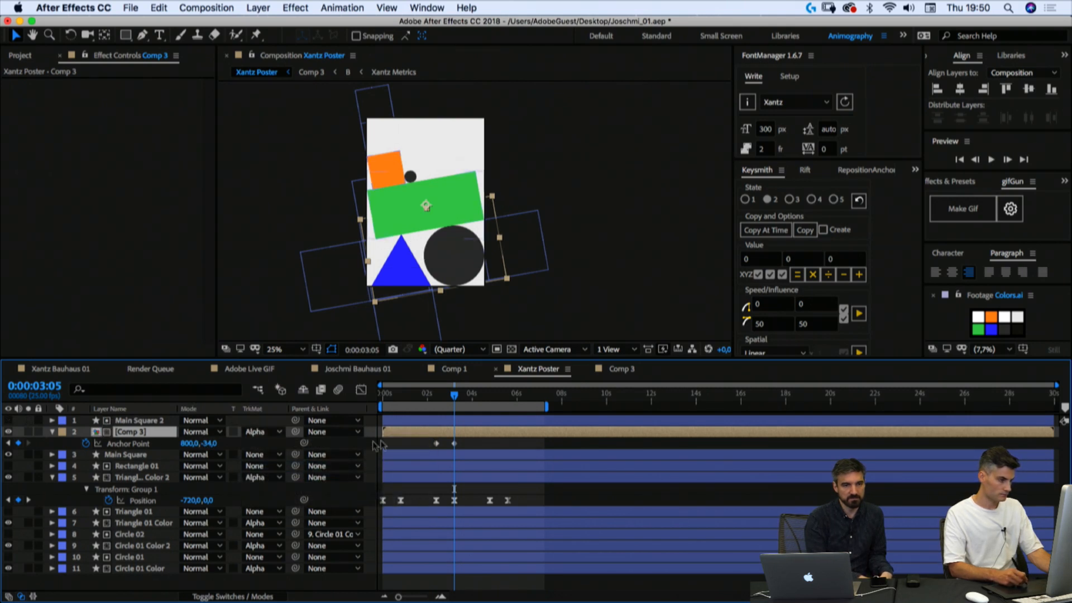
Step: Duplicate the Comp 3 layer together with its Main Square matte and shift both copies to start at 0:00:02:10
{"action": "left_click", "coordinate": [418, 433]}
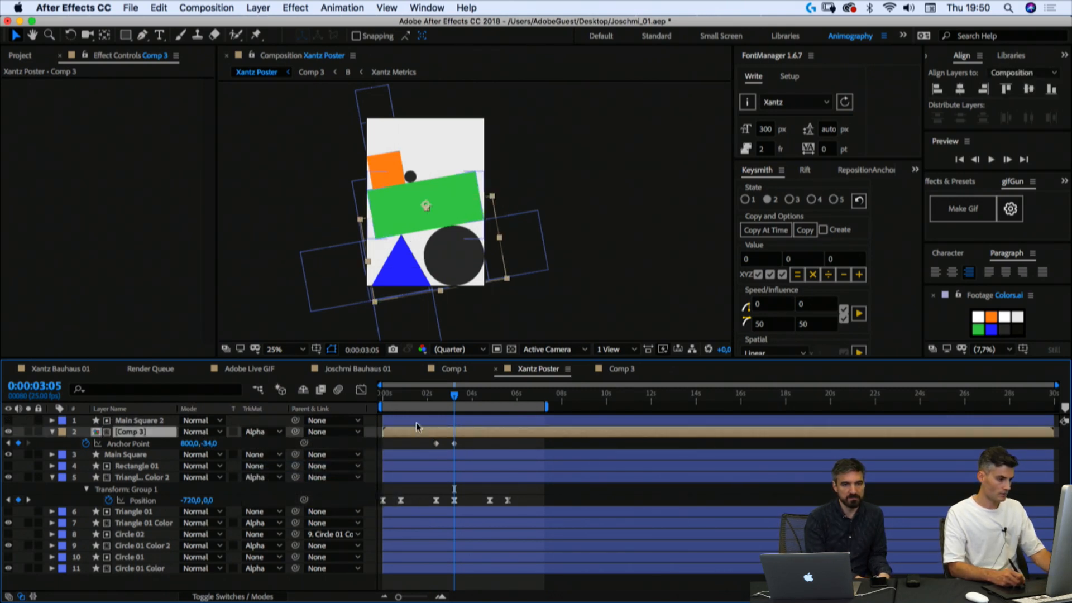
{"action": "left_click", "coordinate": [420, 420], "text": "shift"}
{"action": "key", "text": "super+d"}
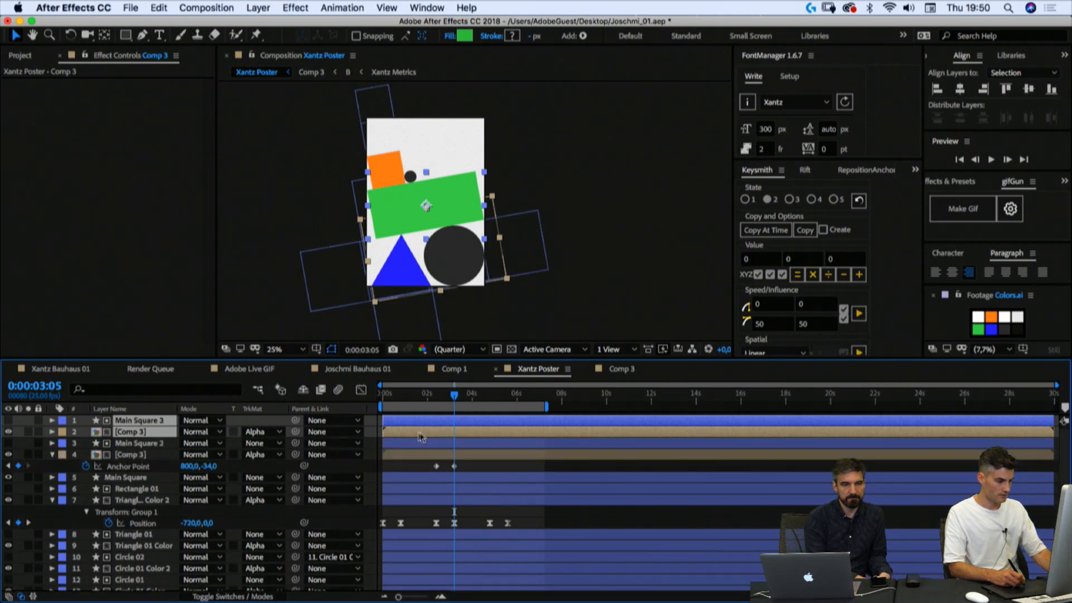
{"action": "left_click", "coordinate": [436, 403]}
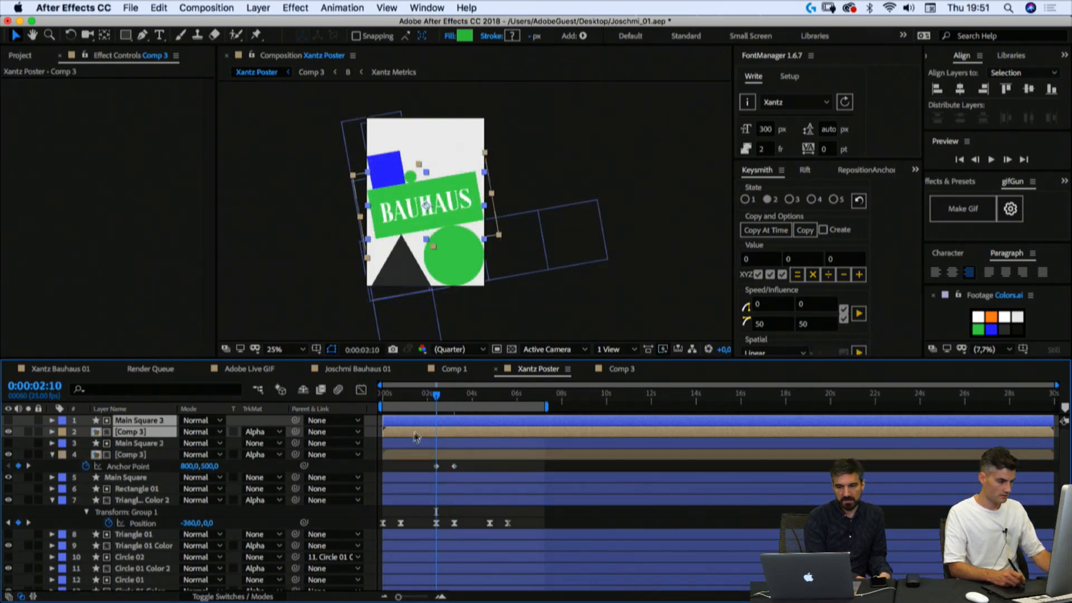
{"action": "left_click_drag", "start_coordinate": [404, 432], "coordinate": [440, 431]}
{"action": "key", "text": "super+shift+a"}
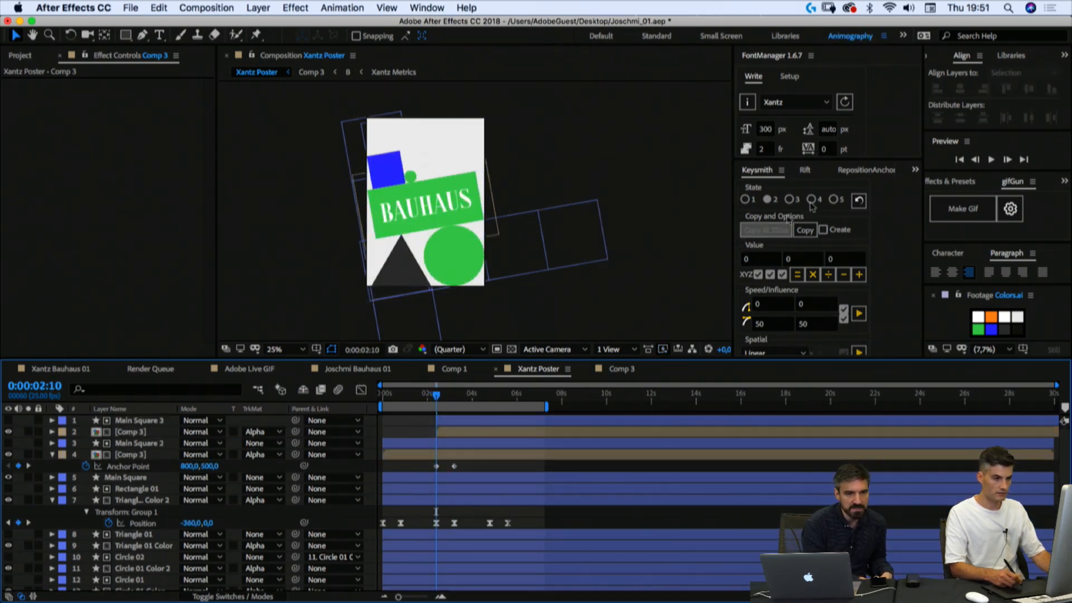
Step: Preview the poster animation from the beginning to check how the duplicated title replaces the outgoing one
{"action": "left_click", "coordinate": [960, 160]}
{"action": "left_click", "coordinate": [991, 159]}
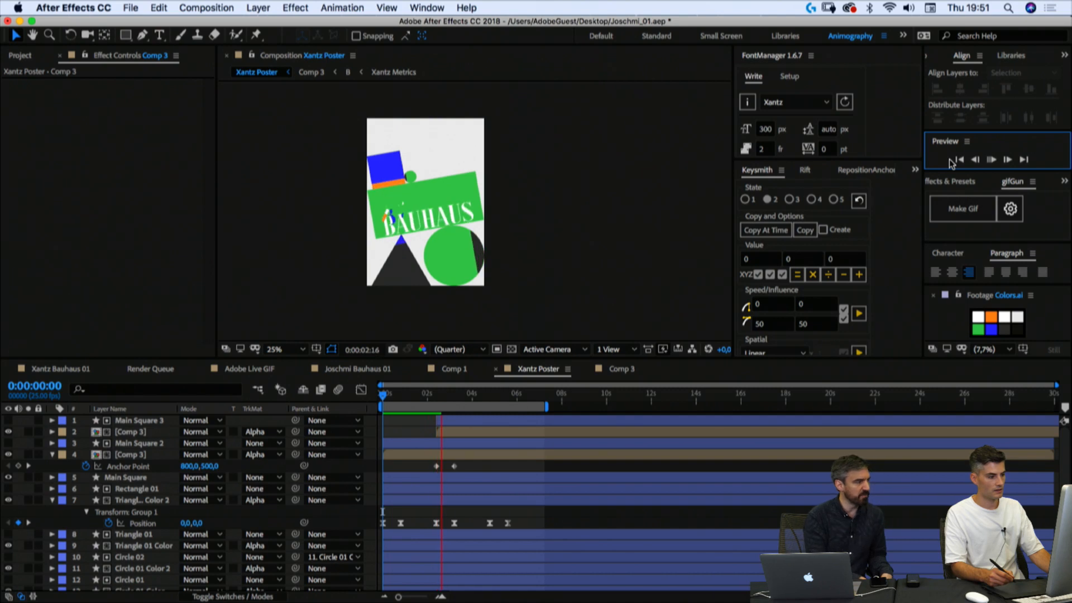
{"action": "key", "text": "space"}
{"action": "left_click", "coordinate": [427, 427]}
Step: Move the duplicated Comp 3 and Main Square 3 layers to start at 0:00:03:05
{"action": "left_click", "coordinate": [453, 398]}
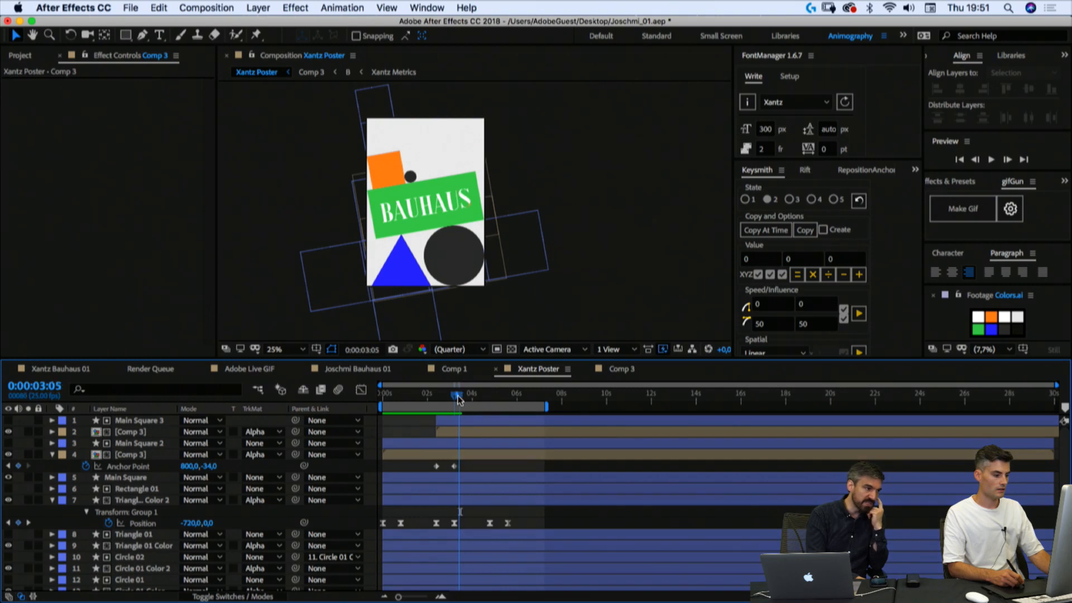
{"action": "left_click", "coordinate": [454, 424]}
{"action": "left_click", "coordinate": [455, 435], "text": "shift"}
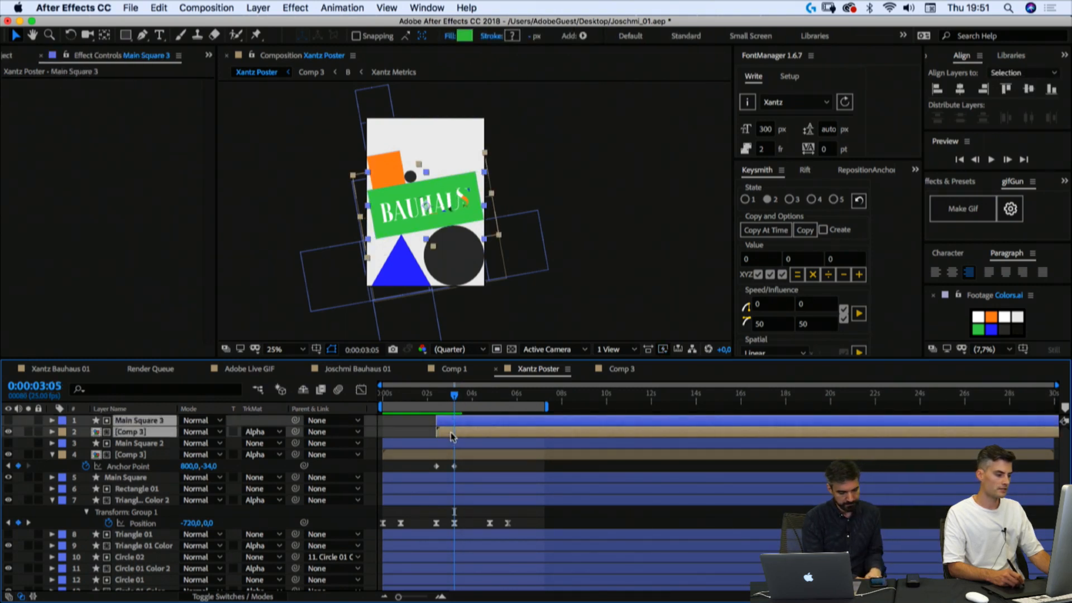
{"action": "key", "text": "alt+bracketleft"}
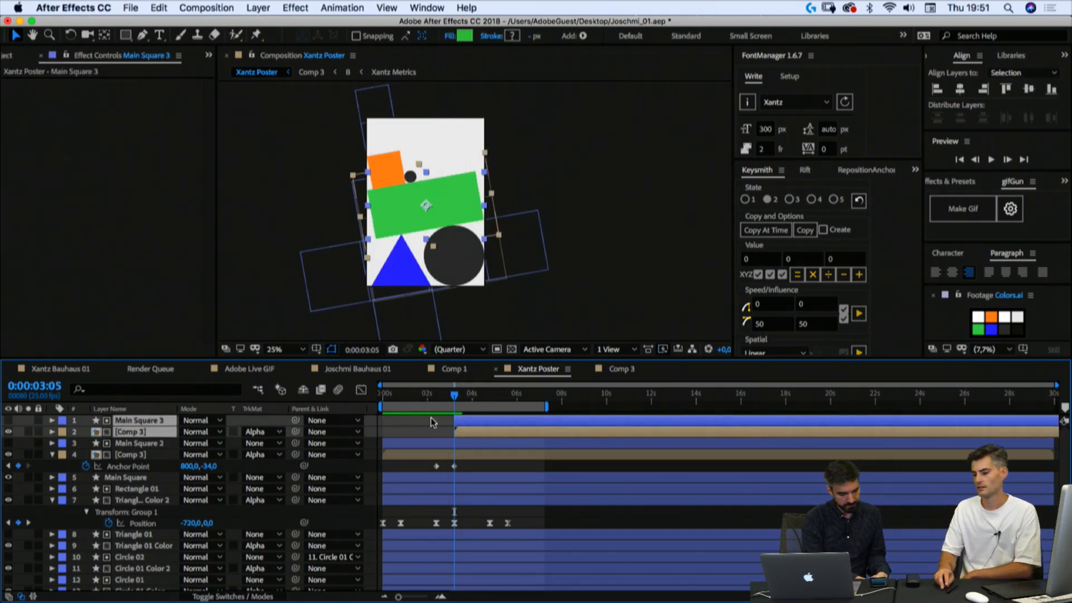
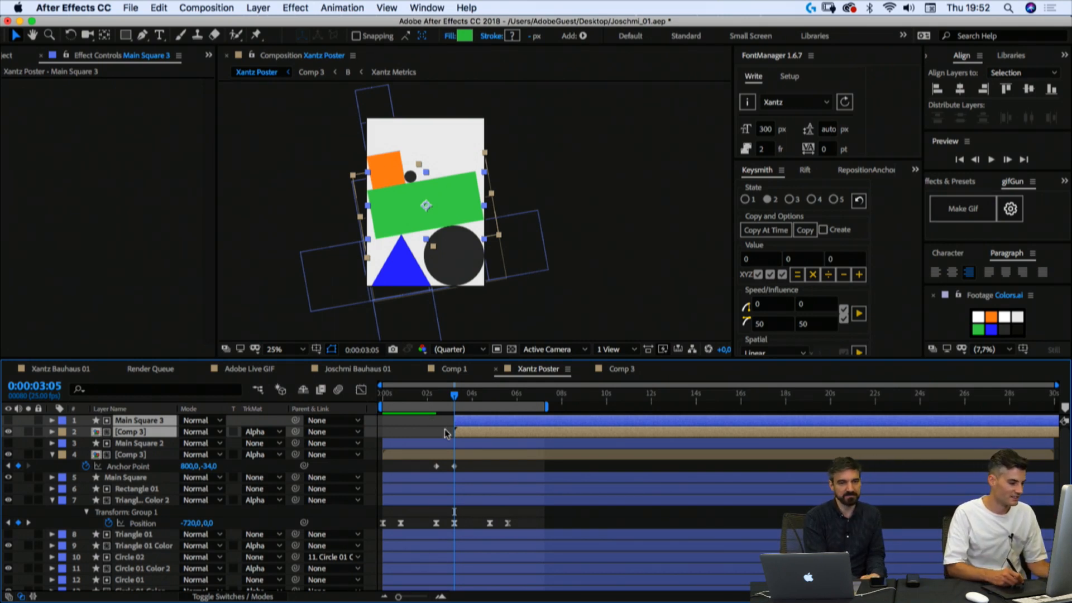
Step: Shift the Main Square 2 layer and the Comp 3 layer directly below it to start at 0:00:00:20
{"action": "left_click", "coordinate": [445, 429]}
{"action": "left_click_drag", "start_coordinate": [399, 397], "coordinate": [401, 398]}
{"action": "left_click", "coordinate": [404, 456]}
{"action": "left_click", "coordinate": [406, 444], "text": "shift"}
{"action": "key", "text": "F2"}
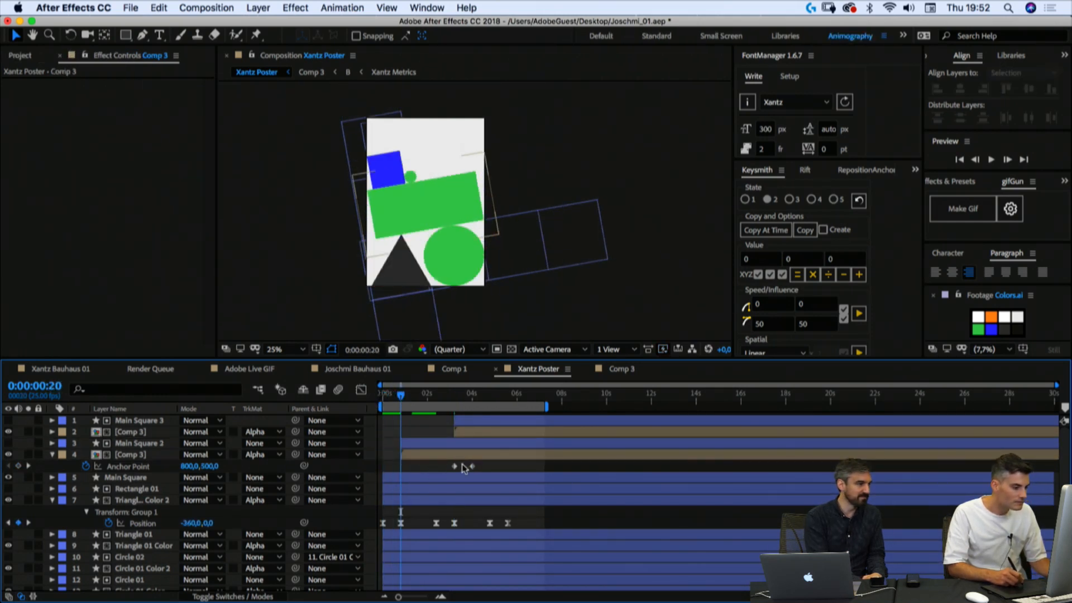
Step: Move the Anchor Point keyframes of the Comp 3 below Main Square 2 to begin at 0:00:02:10 and ease them with 50/50 influence
{"action": "left_click", "coordinate": [436, 396]}
{"action": "left_click_drag", "start_coordinate": [477, 465], "coordinate": [454, 466]}
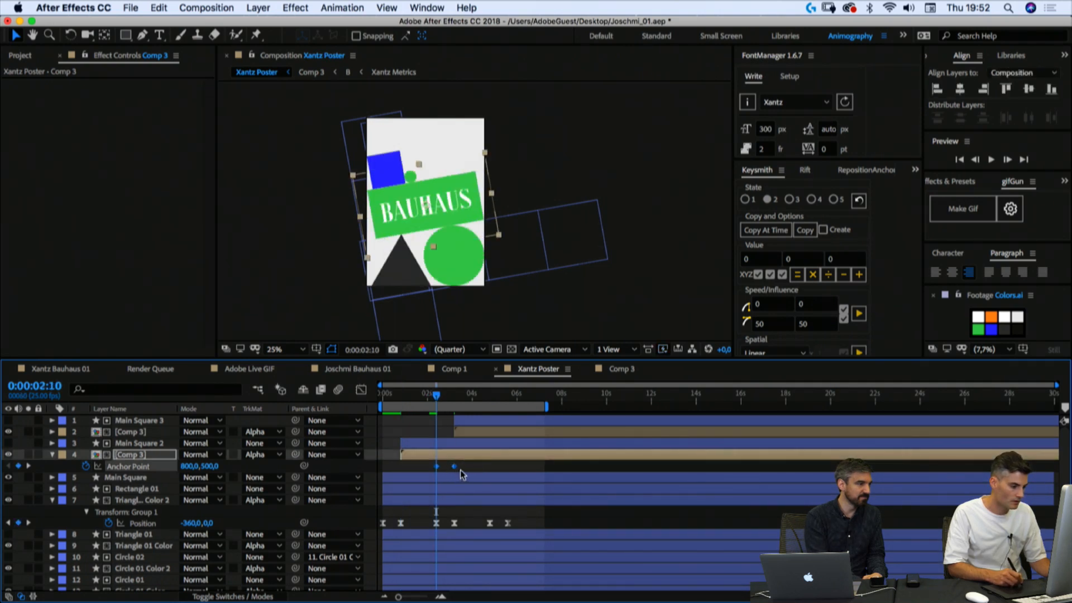
{"action": "left_click", "coordinate": [859, 316]}
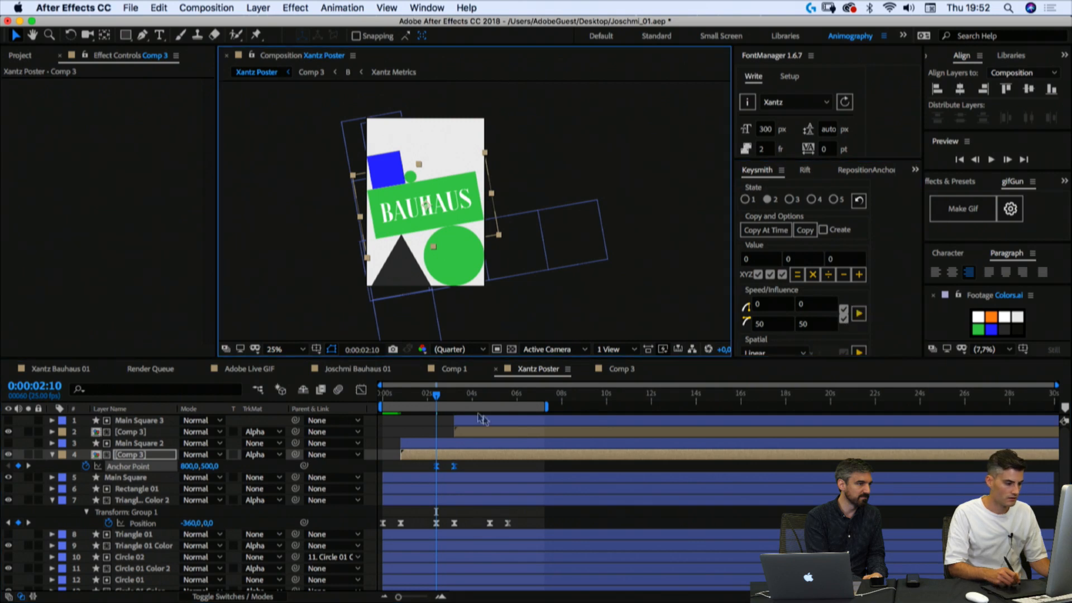
Step: Move the topmost Comp 3's Anchor Point keyframes to begin at 0:00:04:20, ease them with 50/50 influence and preview the animation
{"action": "left_click_drag", "start_coordinate": [476, 397], "coordinate": [490, 397]}
{"action": "left_click", "coordinate": [484, 434]}
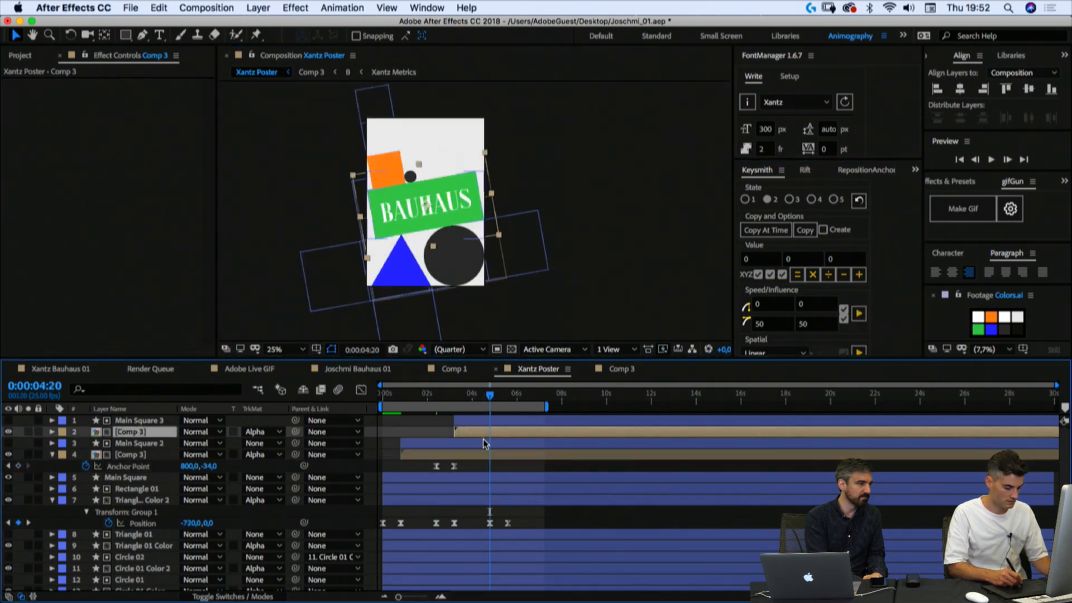
{"action": "key", "text": "u"}
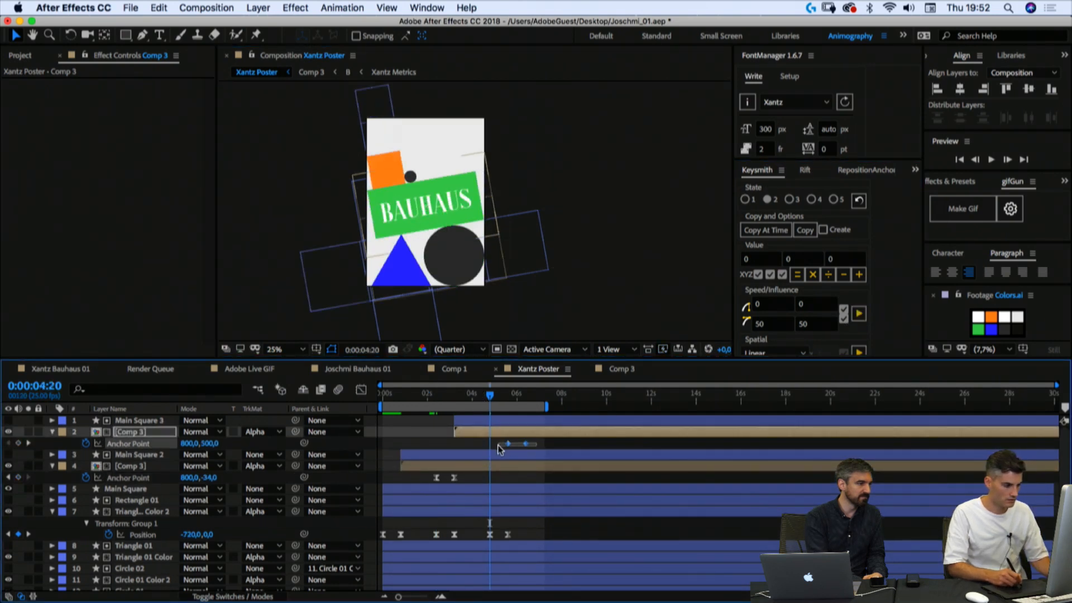
{"action": "left_click_drag", "start_coordinate": [508, 444], "coordinate": [491, 444]}
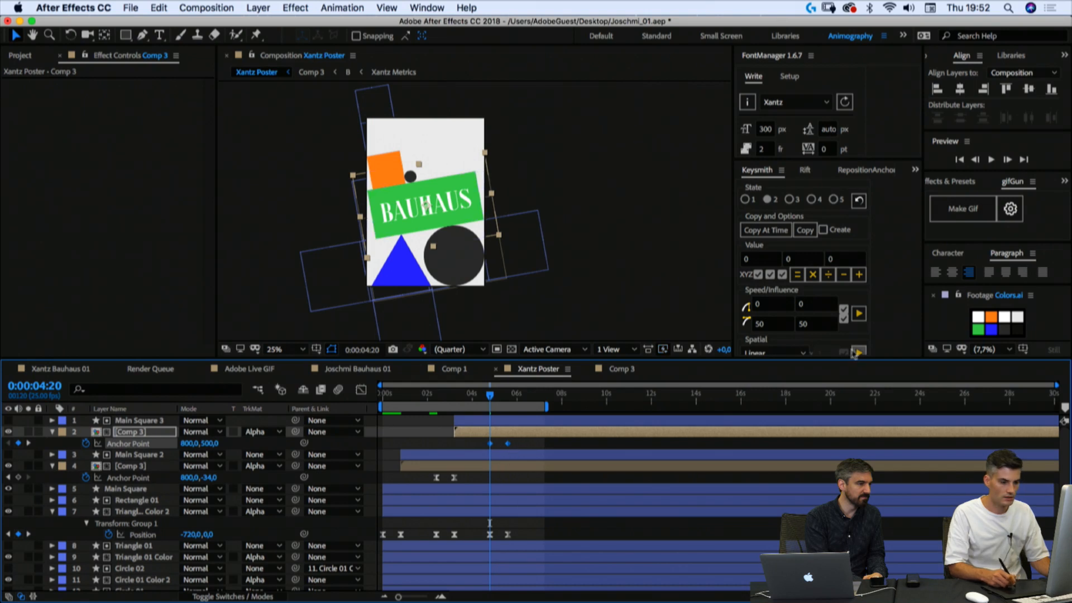
{"action": "left_click", "coordinate": [858, 314]}
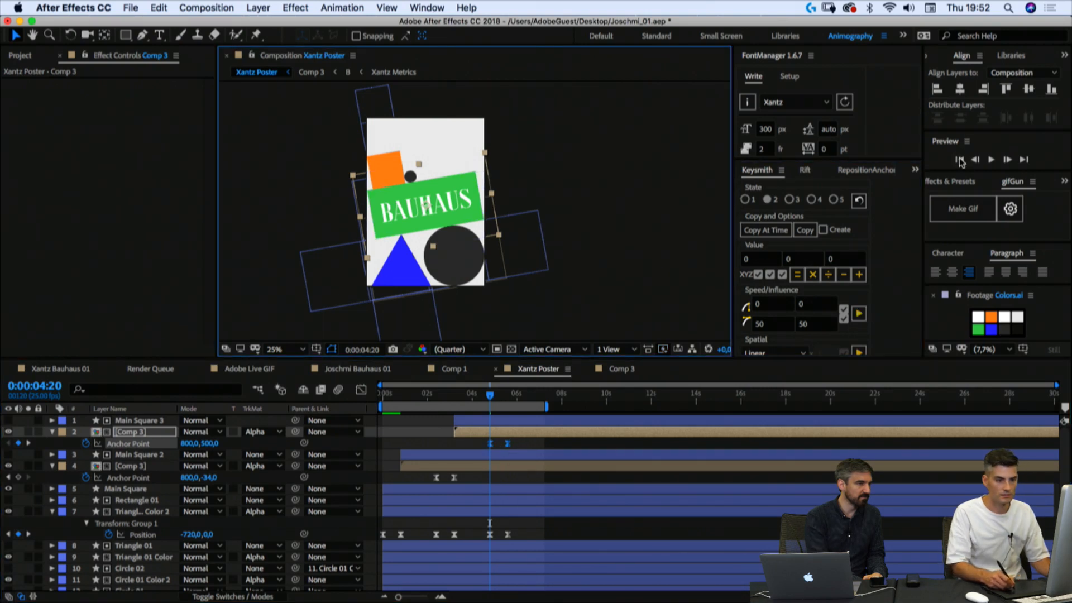
{"action": "left_click", "coordinate": [992, 161]}
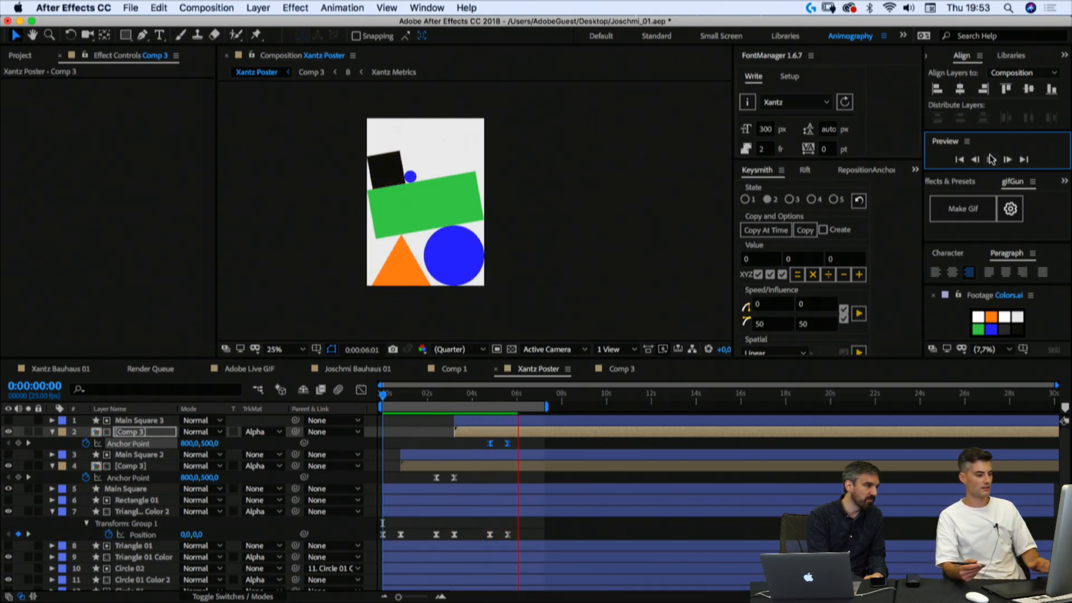
{"action": "left_click", "coordinate": [992, 159]}
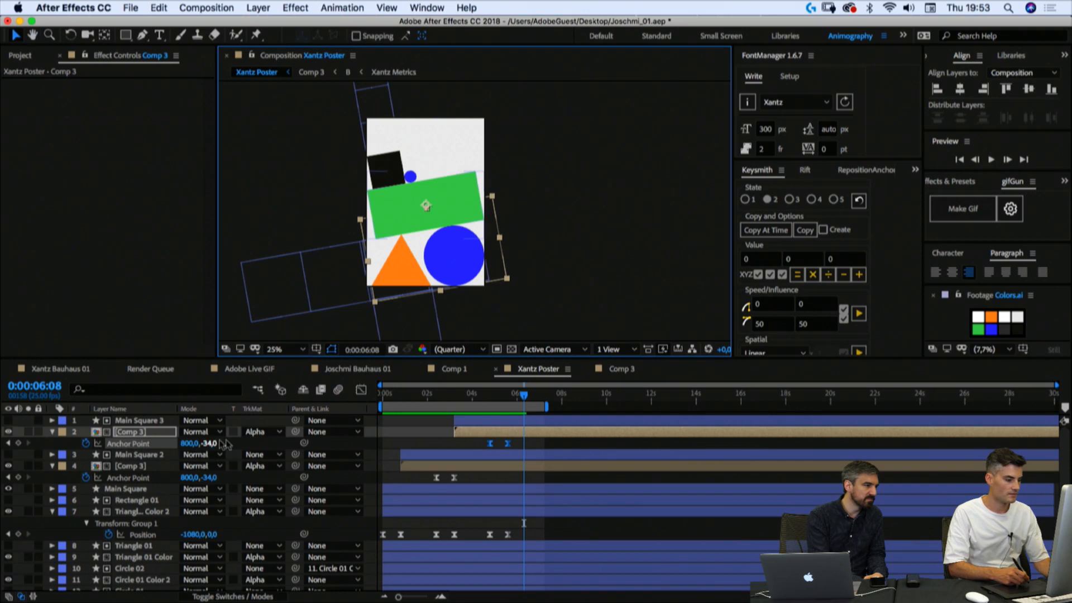
Step: Duplicate the topmost Comp 3 together with its Main Square 3 matte and shift both copies to start at 0:00:06:20
{"action": "left_click", "coordinate": [473, 424]}
{"action": "left_click", "coordinate": [473, 431], "text": "shift"}
{"action": "key", "text": "super+d"}
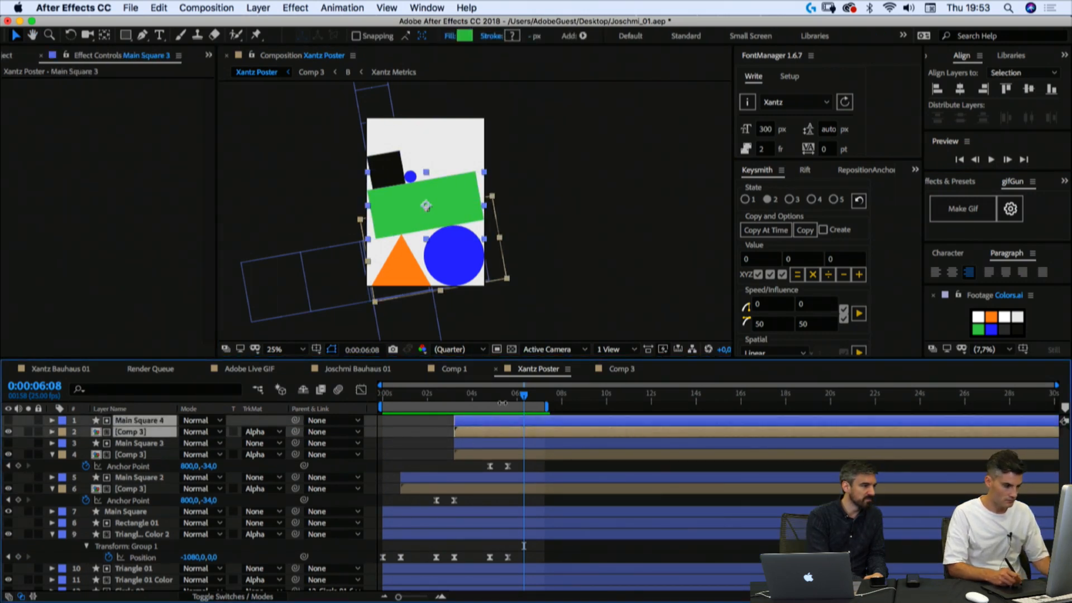
{"action": "left_click", "coordinate": [502, 396]}
{"action": "left_click_drag", "start_coordinate": [502, 398], "coordinate": [508, 398]}
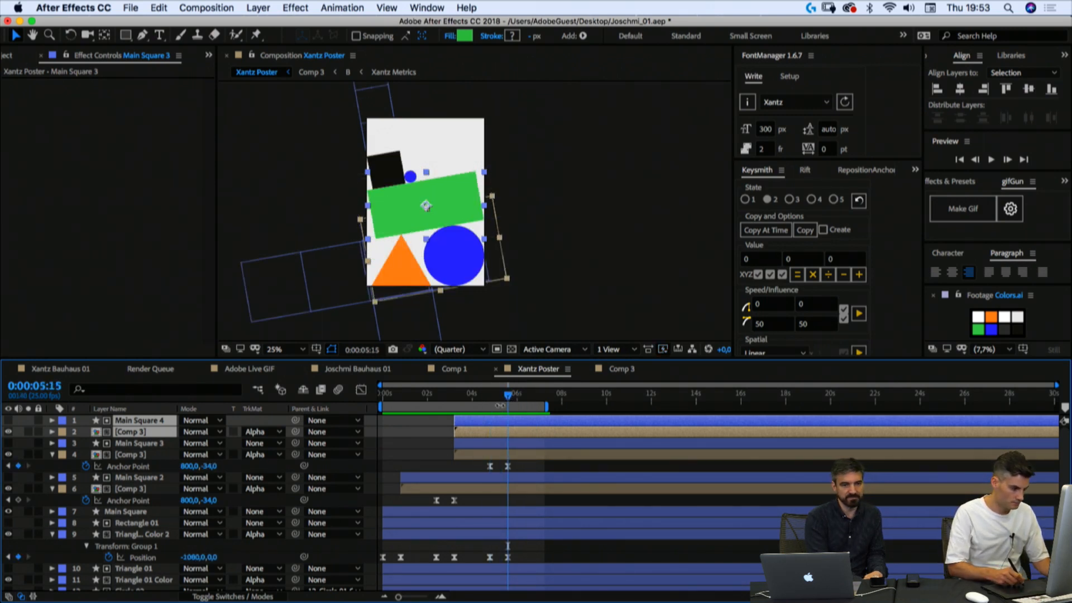
{"action": "key", "text": "shift+Page_Down"}
{"action": "key", "text": "shift+Page_Down"}
{"action": "key", "text": "shift+Page_Down"}
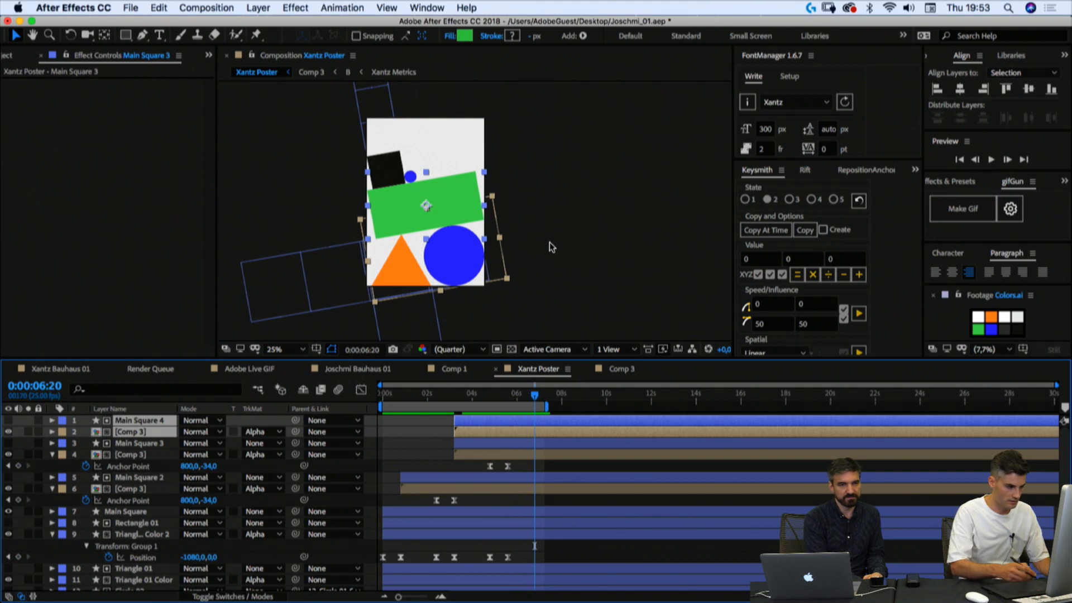
{"action": "left_click_drag", "start_coordinate": [467, 435], "coordinate": [548, 436]}
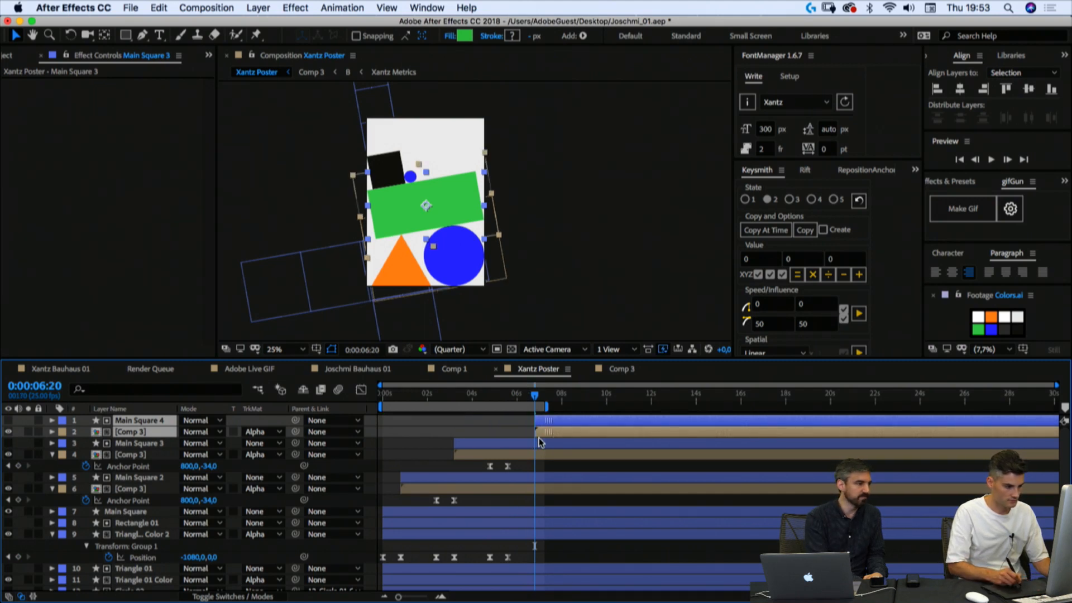
{"action": "key", "text": "shift+Page_Down"}
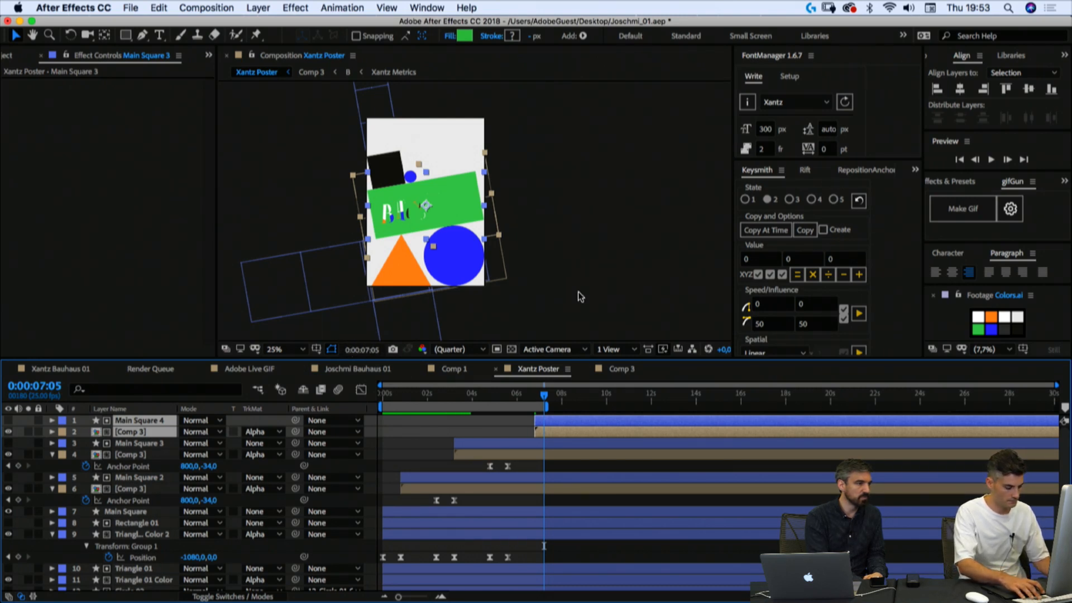
{"action": "key", "text": "shift+Page_Down"}
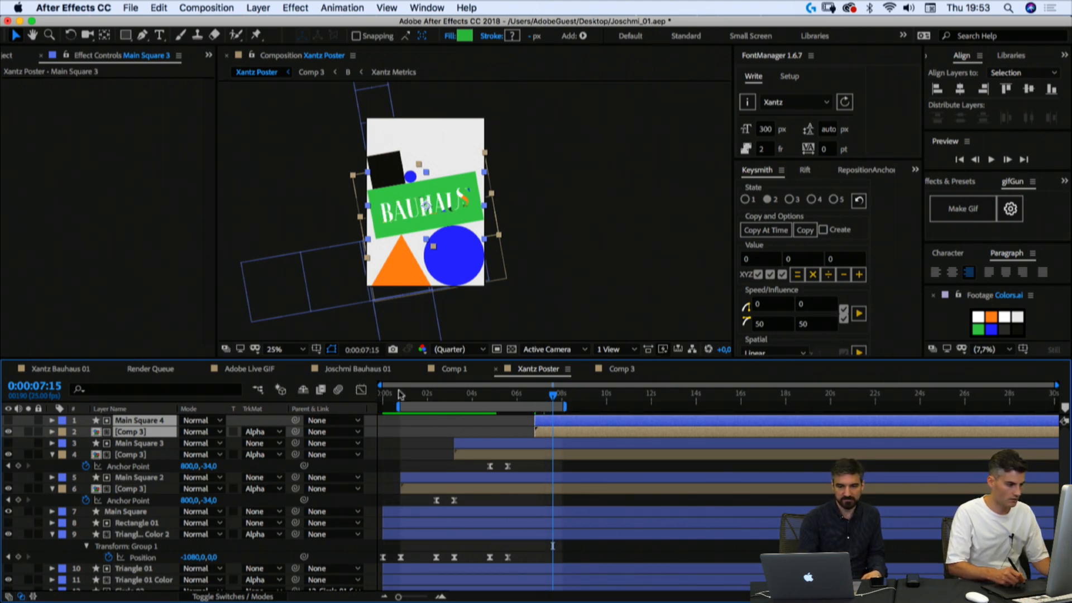
{"action": "left_click", "coordinate": [404, 398]}
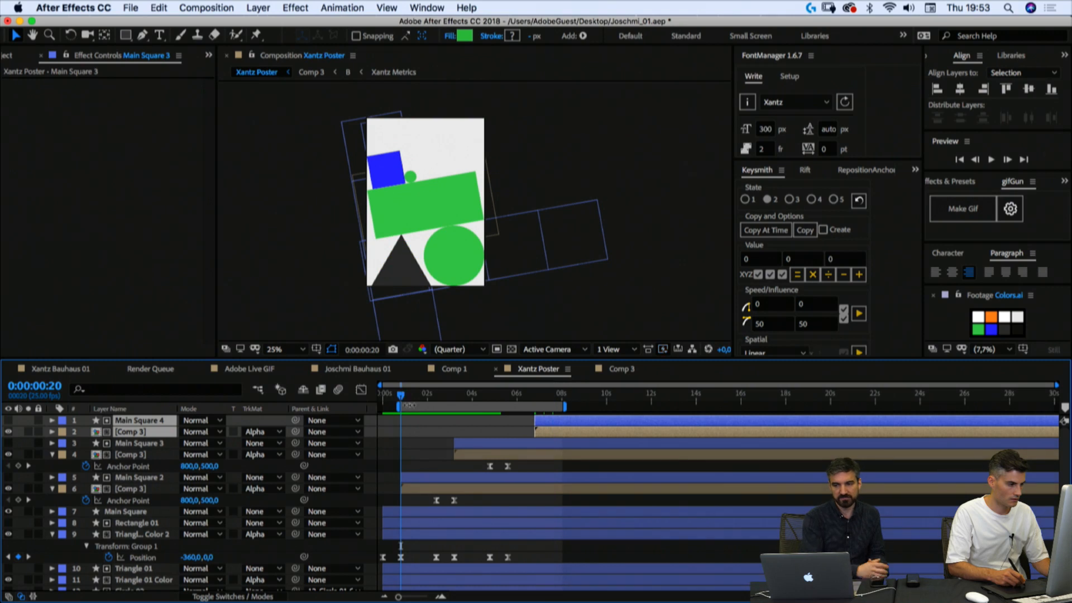
{"action": "left_click_drag", "start_coordinate": [429, 401], "coordinate": [409, 411]}
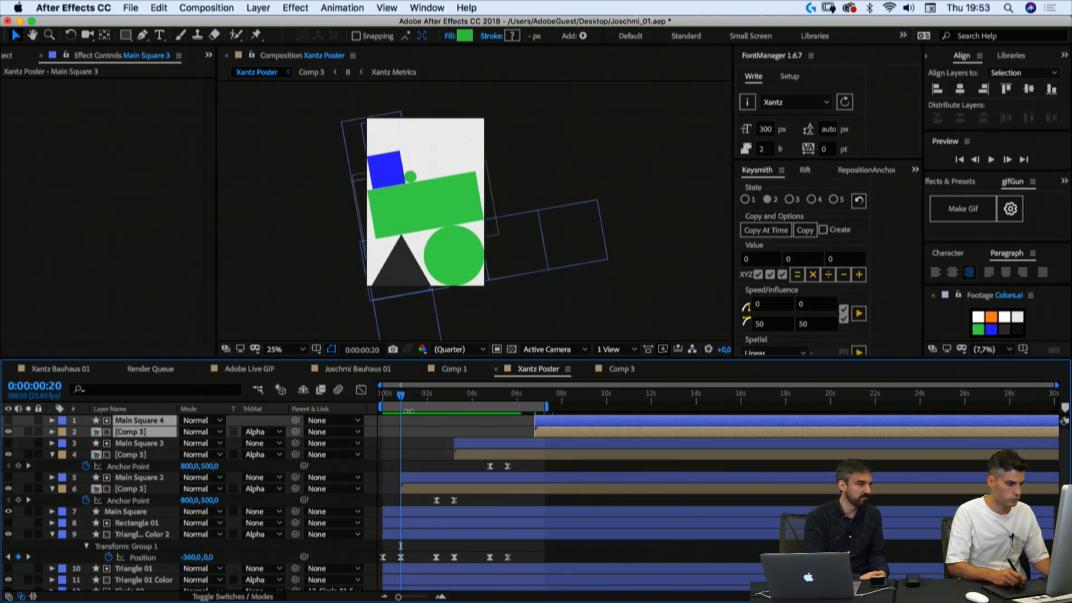
Step: Try splitting Main Square 4 and its Comp 3 at 0:00:07:05, placing the later parts directly above Main Square and starting them at 0:00:00:00
{"action": "left_click", "coordinate": [534, 398]}
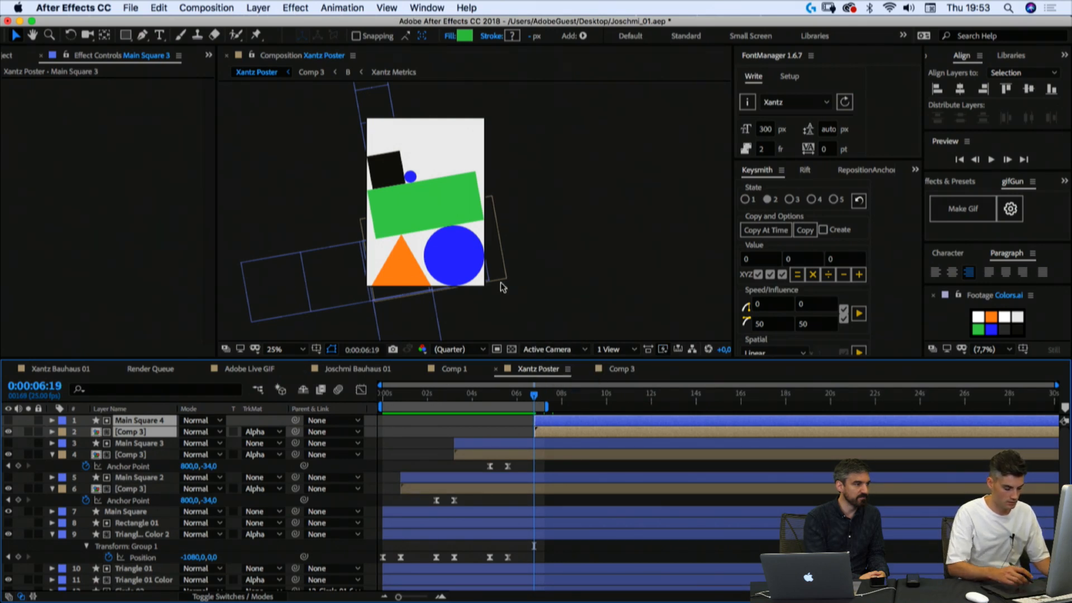
{"action": "key", "text": "space"}
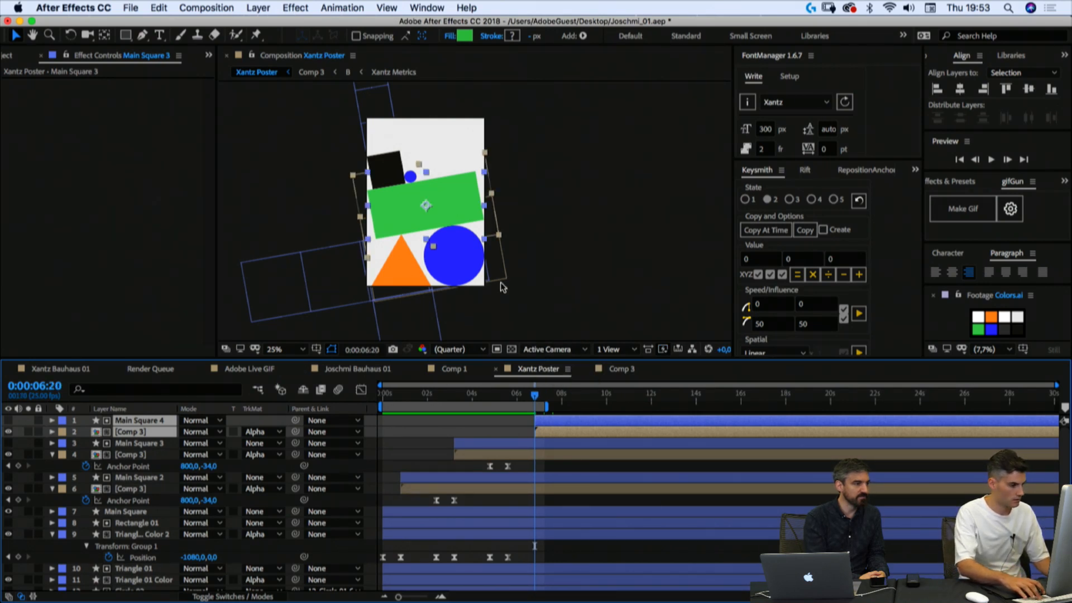
{"action": "key", "text": "super+d"}
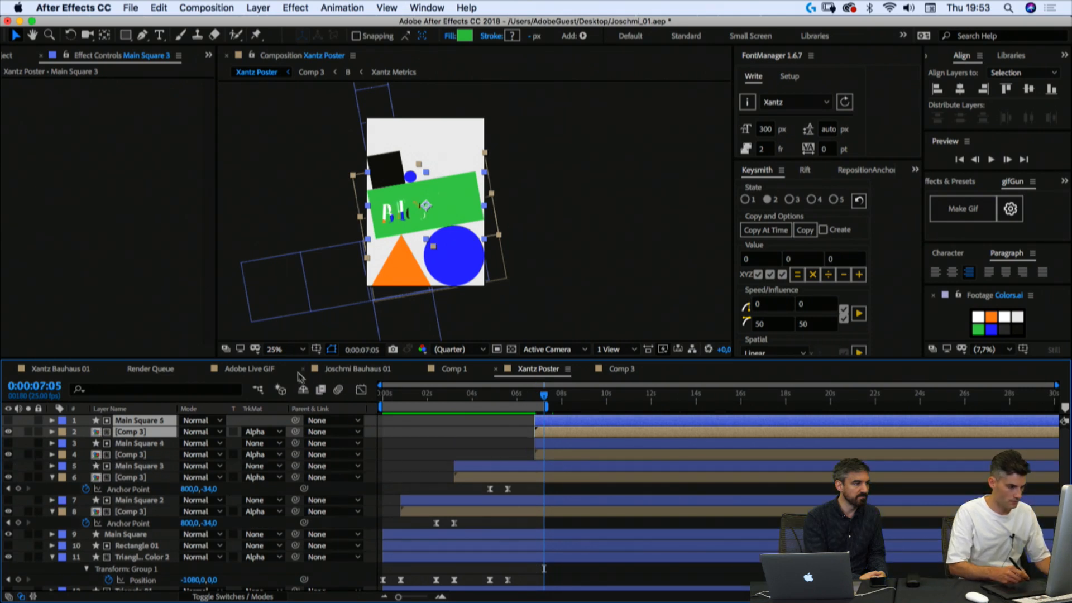
{"action": "key", "text": "super+z"}
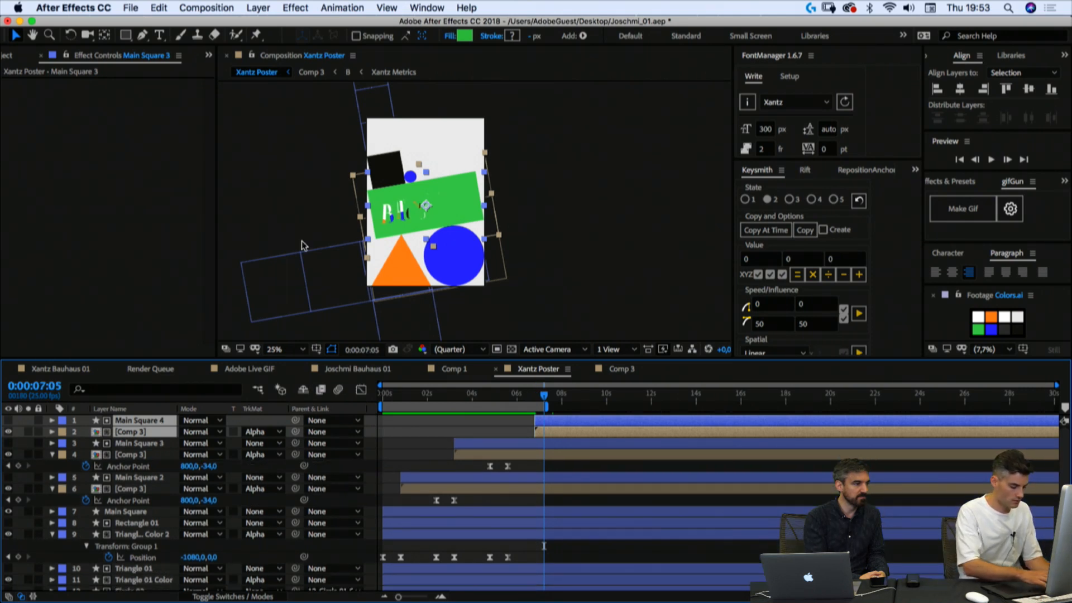
{"action": "key", "text": "super+shift+d"}
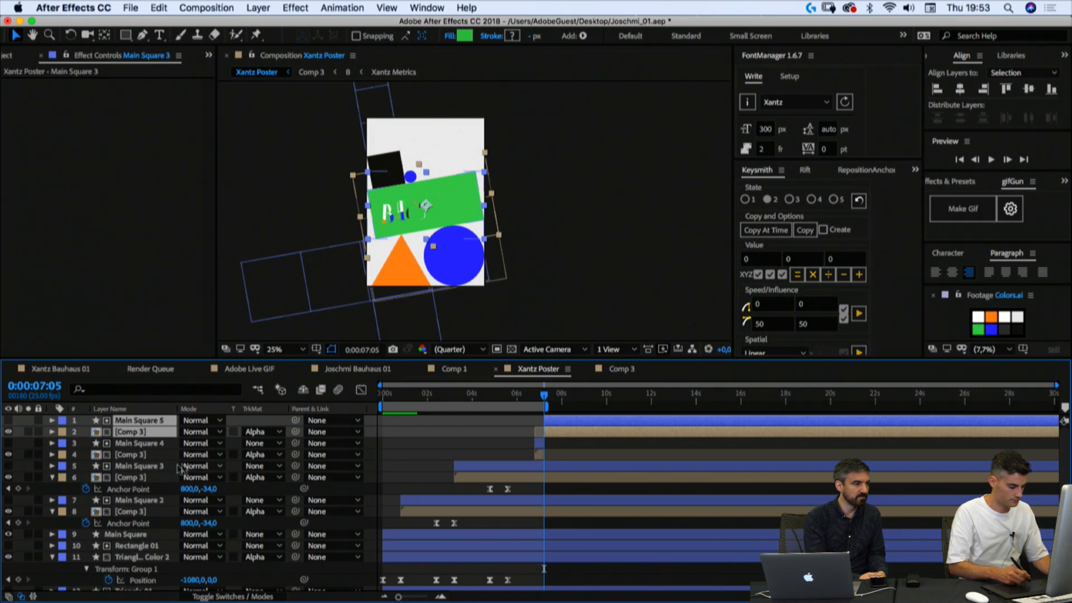
{"action": "left_click_drag", "start_coordinate": [126, 436], "coordinate": [144, 528]}
{"action": "key", "text": "Home"}
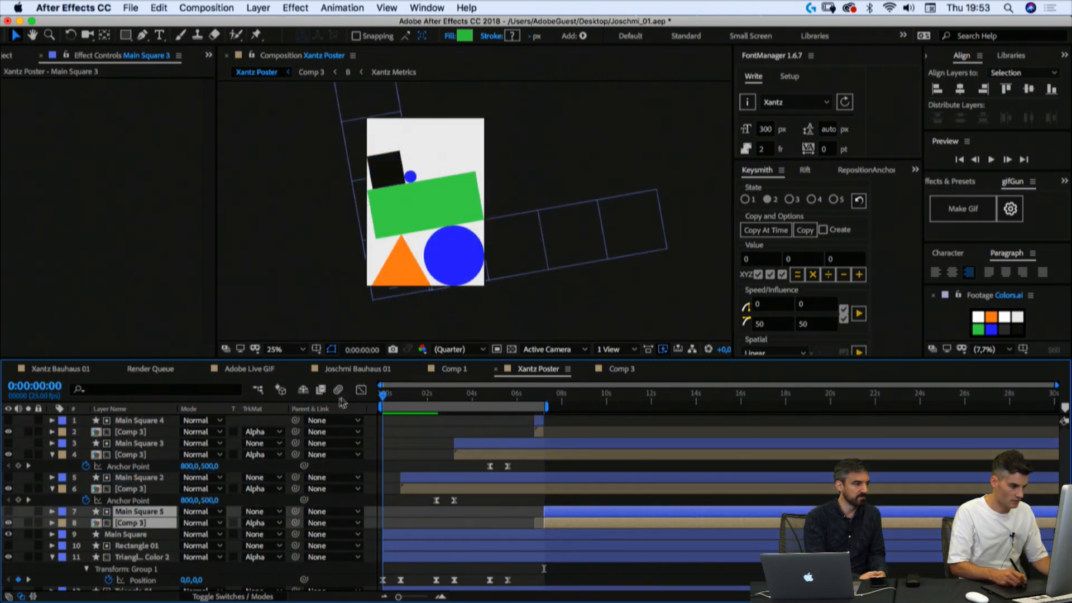
{"action": "key", "text": "["}
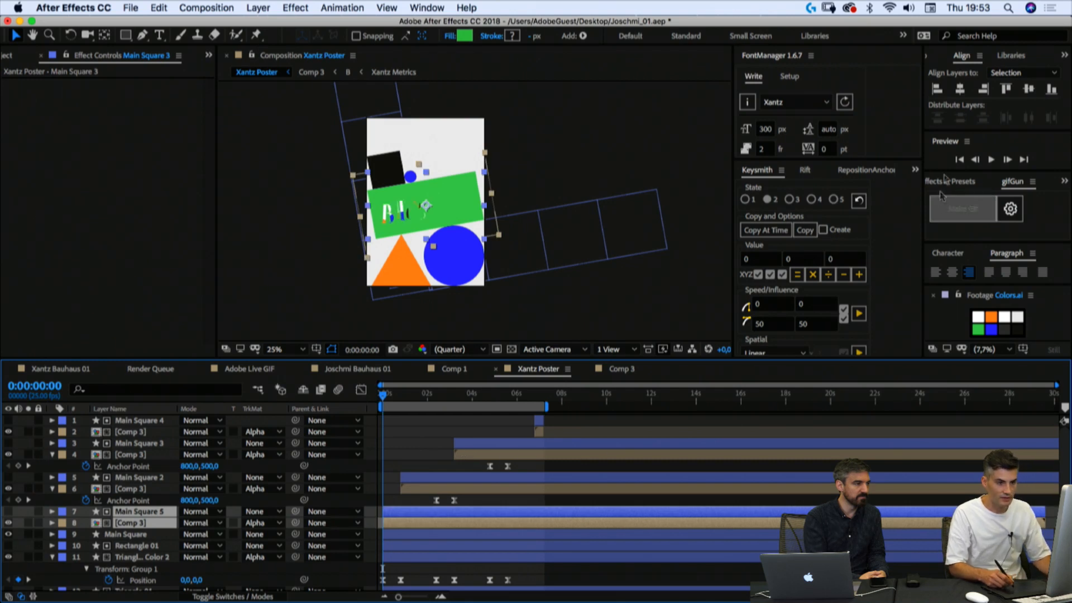
Step: Preview the poster loop from the beginning to check how the title wraps from the end to the start
{"action": "left_click", "coordinate": [960, 160]}
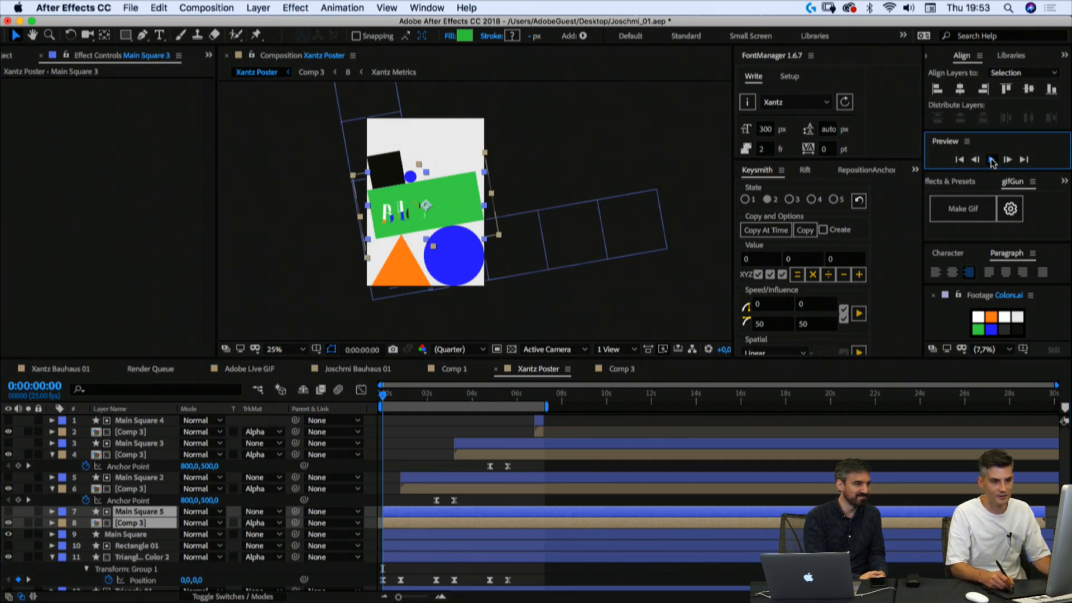
{"action": "left_click", "coordinate": [992, 159]}
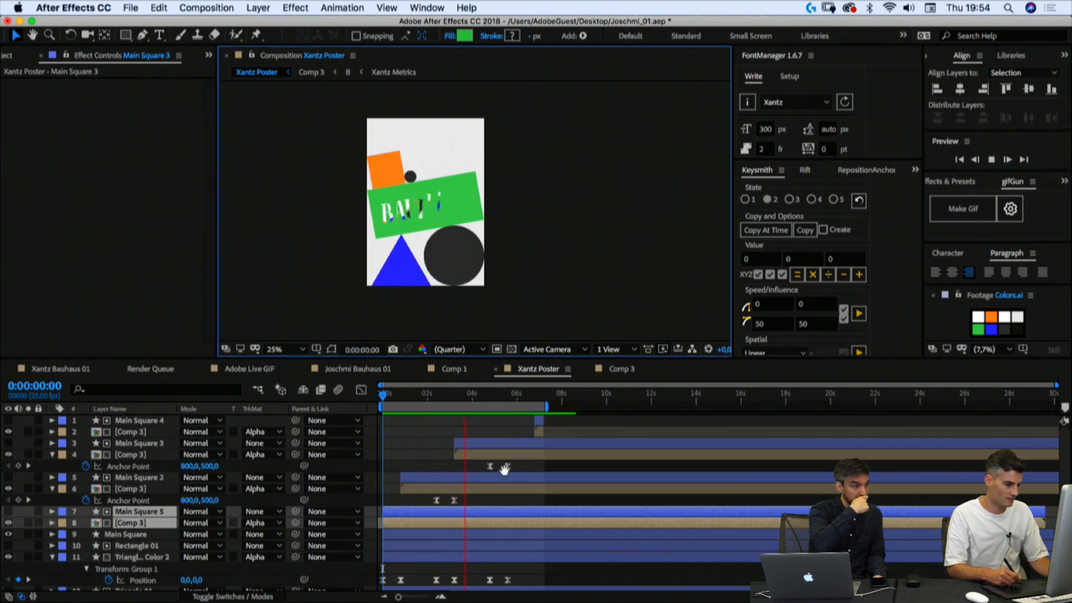
{"action": "key", "text": "space"}
Step: Undo the split, reordering and time shift of the Main Square 5 and Comp 3 layers
{"action": "left_click_drag", "start_coordinate": [453, 397], "coordinate": [509, 410]}
{"action": "key", "text": "super+z"}
{"action": "key", "text": "super+z"}
{"action": "key", "text": "super+z"}
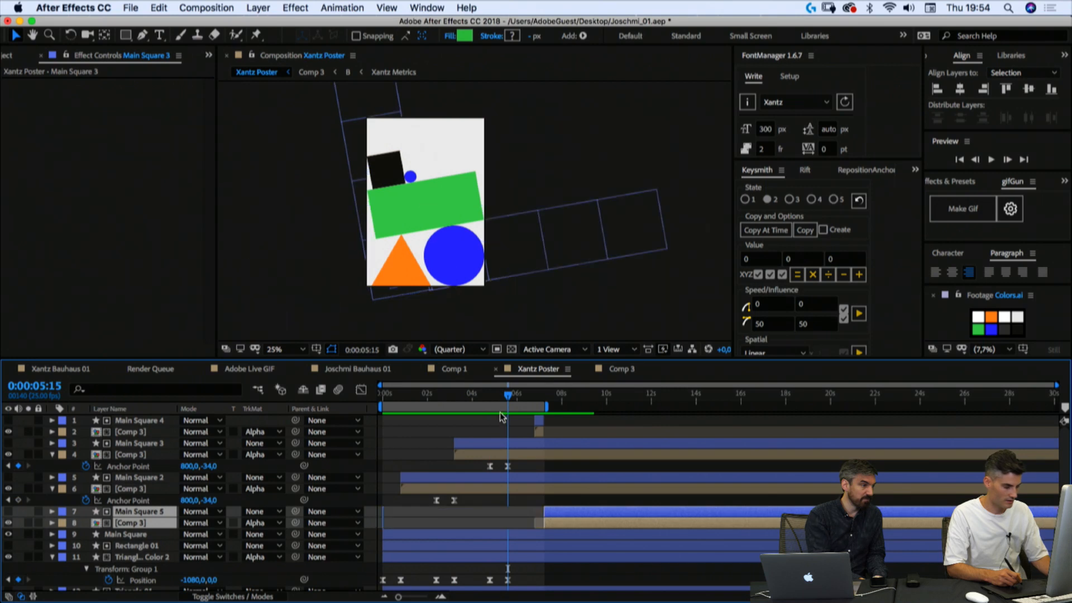
Step: Move Main Square 4 and its Comp 3 to start at 0:00:05:15 and reveal their keyframes
{"action": "left_click", "coordinate": [508, 396]}
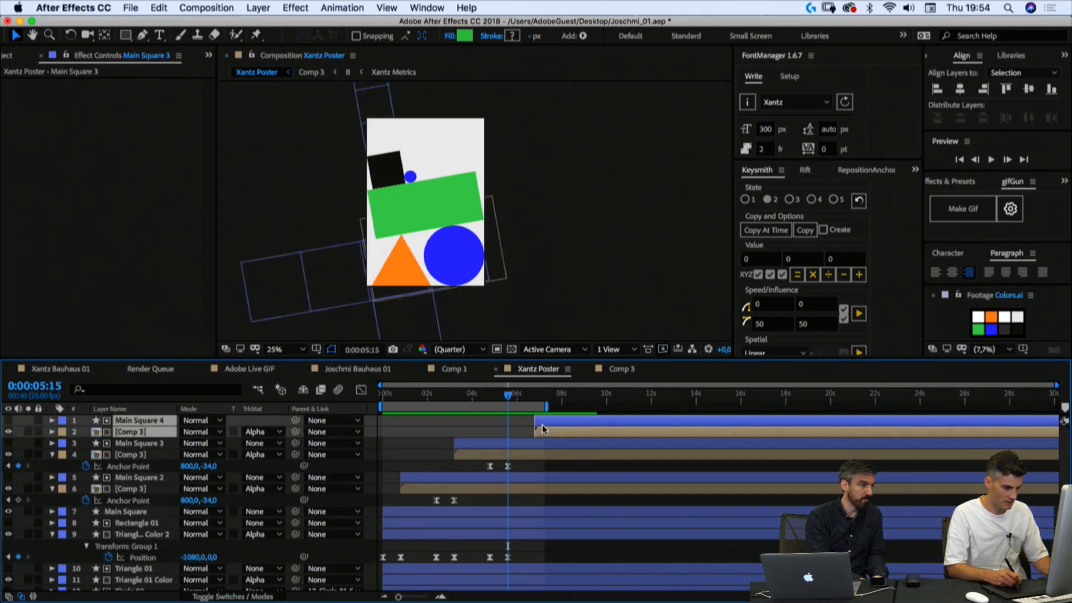
{"action": "left_click_drag", "start_coordinate": [545, 423], "coordinate": [521, 438]}
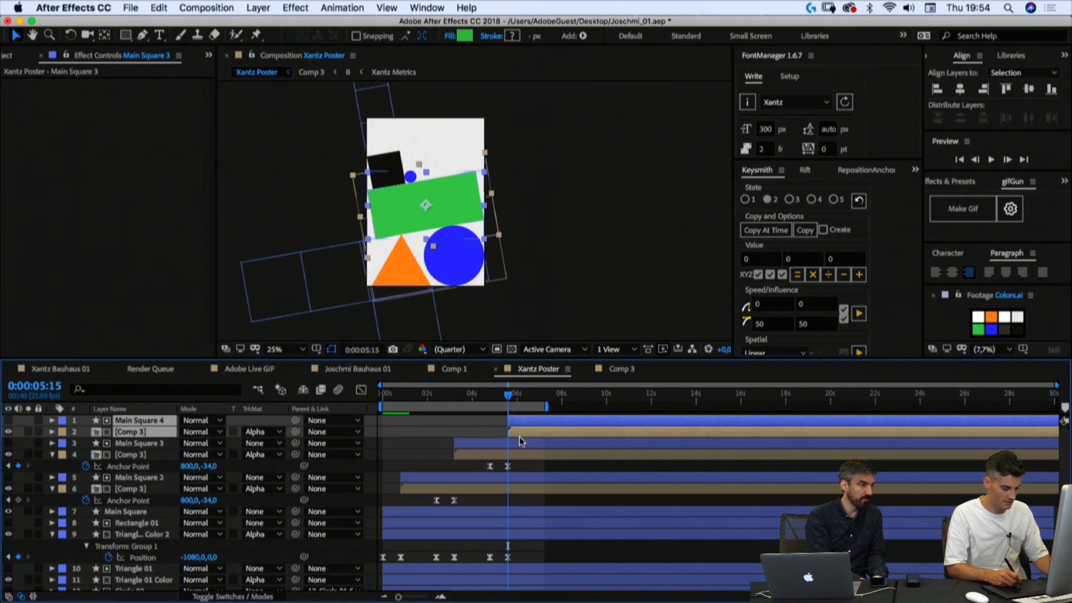
{"action": "key", "text": "u"}
Step: Split Main Square 4 and its Comp 3 at 0:00:07:05
{"action": "left_click", "coordinate": [542, 396]}
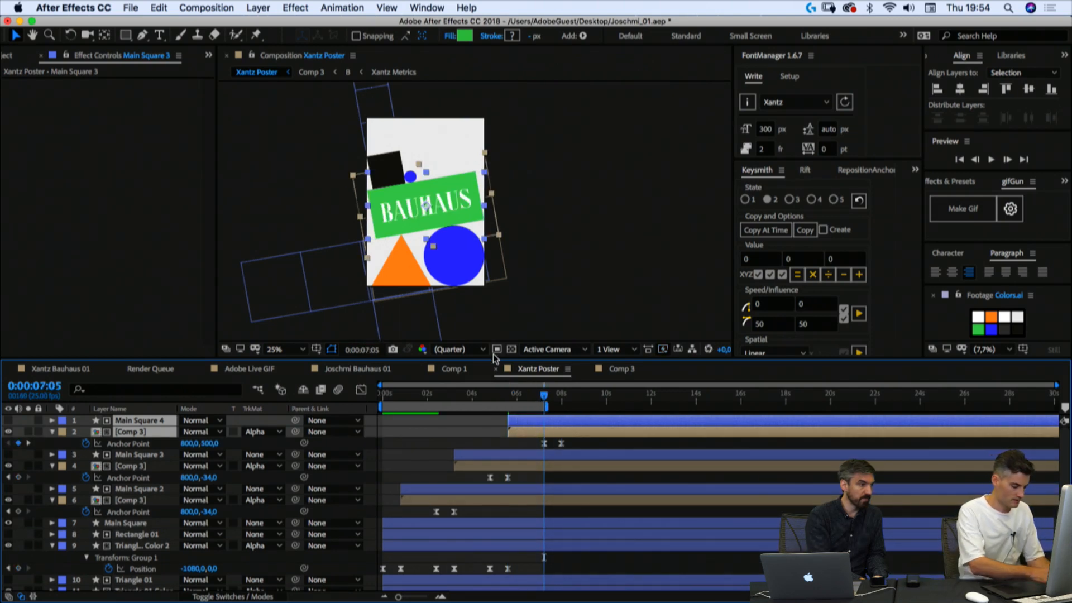
{"action": "key", "text": "super+shift+d"}
{"action": "left_click", "coordinate": [200, 421]}
{"action": "left_click", "coordinate": [407, 459]}
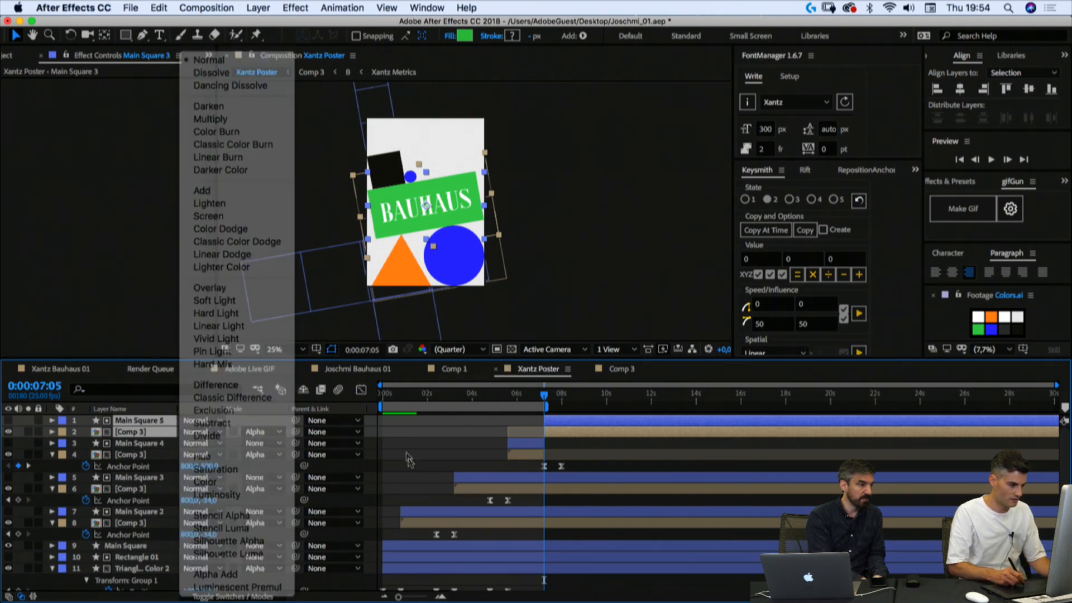
Step: Place the split-off Main Square 5 and Comp 3 directly above the Main Square layer and start them at 0:00:00:00
{"action": "left_click_drag", "start_coordinate": [391, 397], "coordinate": [379, 399]}
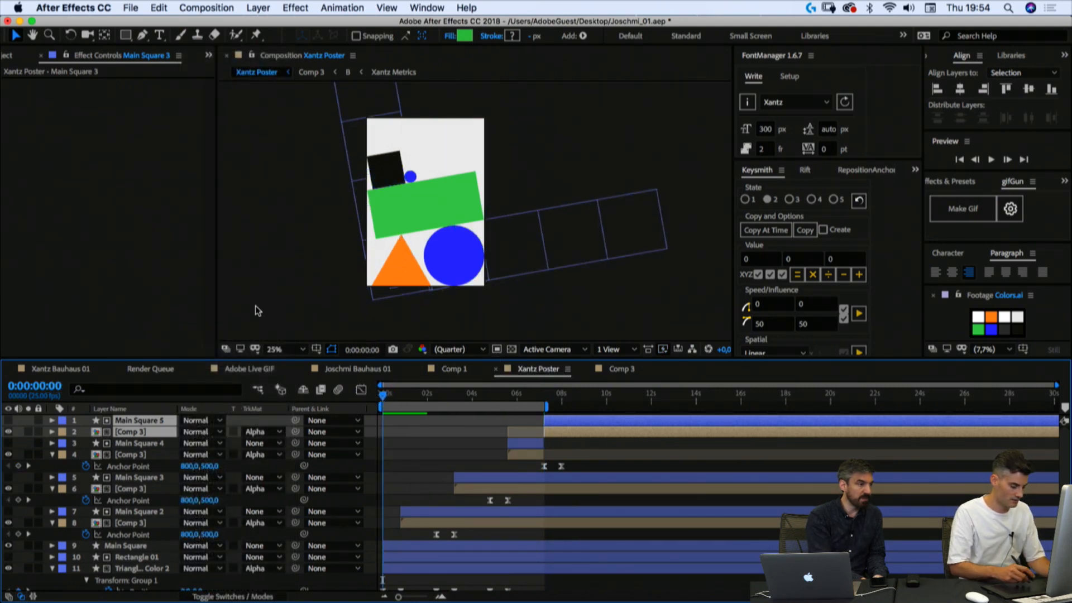
{"action": "left_click_drag", "start_coordinate": [124, 432], "coordinate": [169, 544]}
{"action": "key", "text": "bracketleft"}
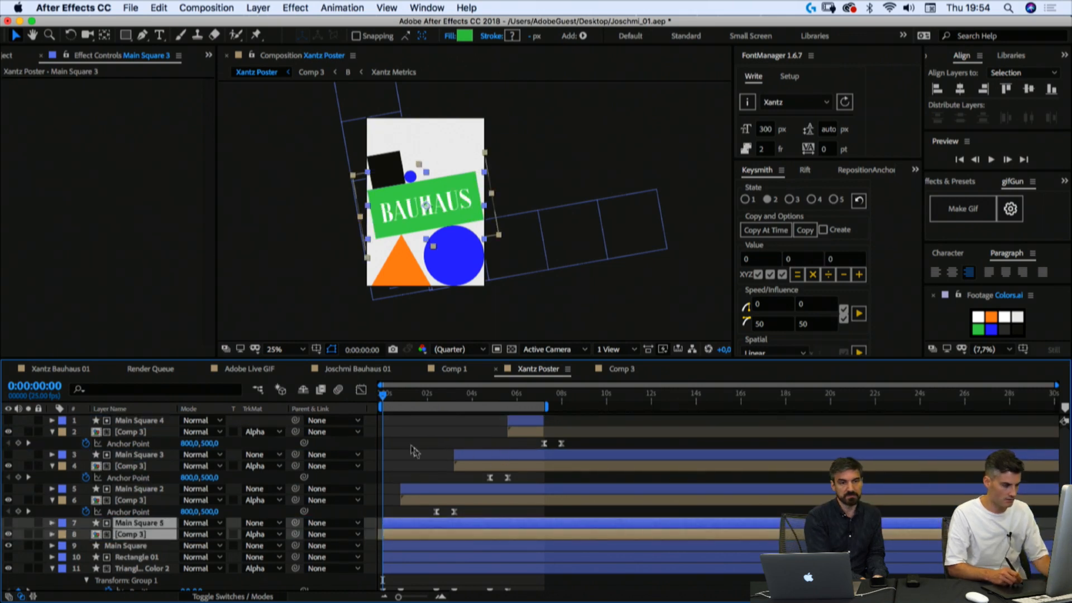
Step: Preview the whole poster animation to check that the title loops in sync with the shapes
{"action": "left_click", "coordinate": [423, 428]}
{"action": "left_click", "coordinate": [991, 161]}
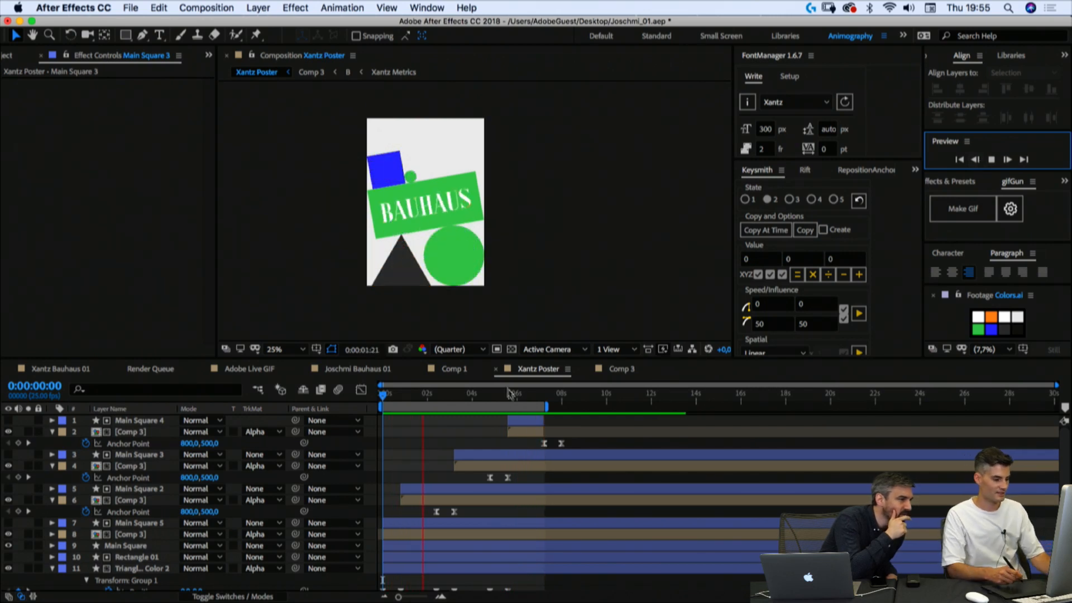
{"action": "key", "text": "space"}
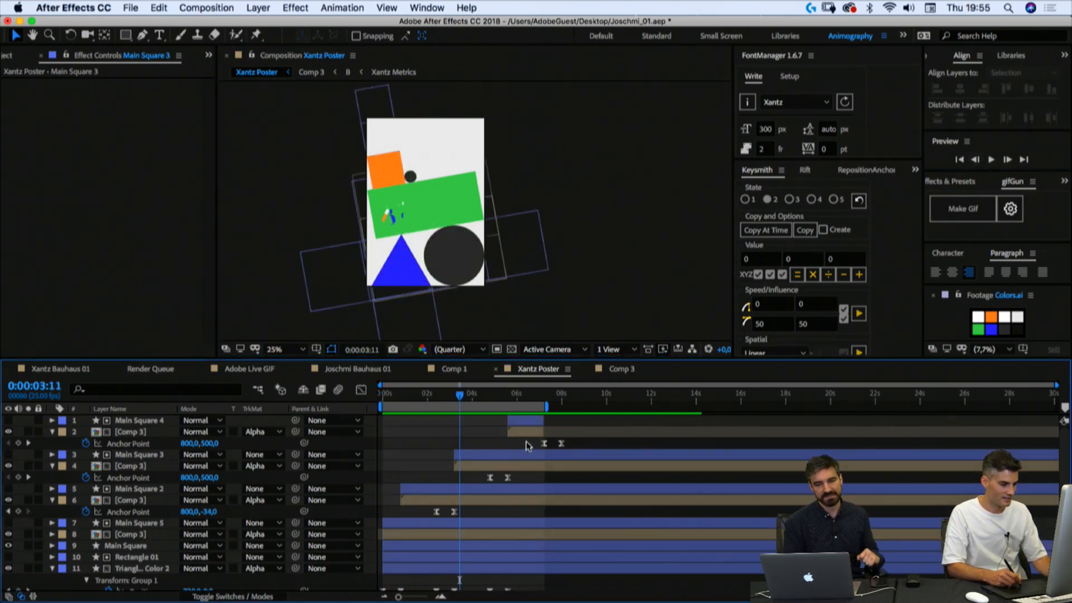
Step: Extend the ends of Main Square 4 and its Comp 3 beyond the last Anchor Point keyframe, check the title, and save the project
{"action": "left_click", "coordinate": [530, 431]}
{"action": "left_click", "coordinate": [531, 420], "text": "shift"}
{"action": "left_click_drag", "start_coordinate": [550, 426], "coordinate": [572, 426]}
{"action": "left_click", "coordinate": [573, 441]}
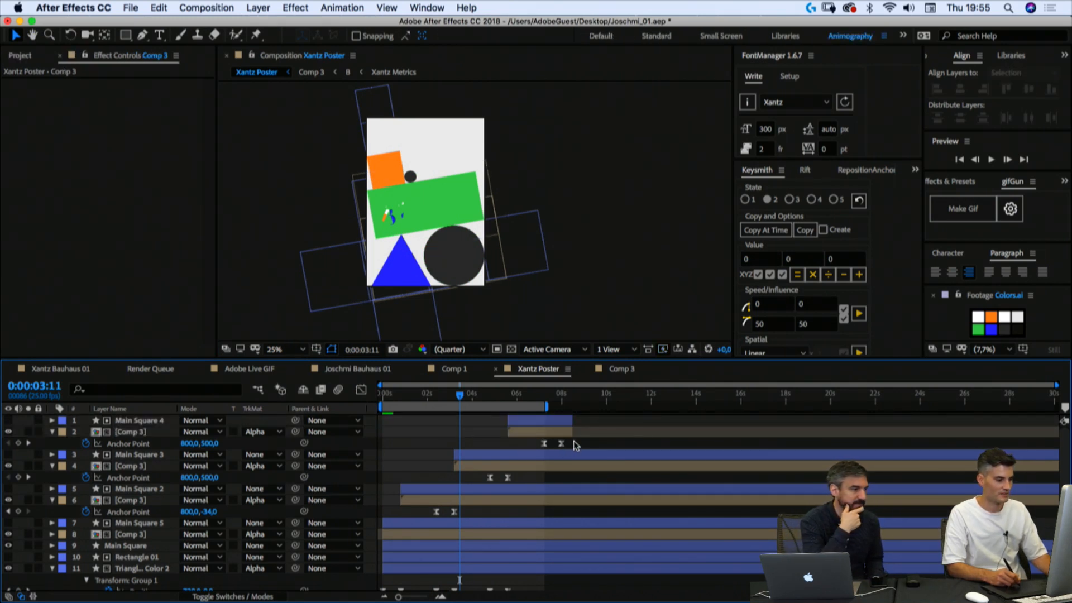
{"action": "left_click", "coordinate": [544, 394]}
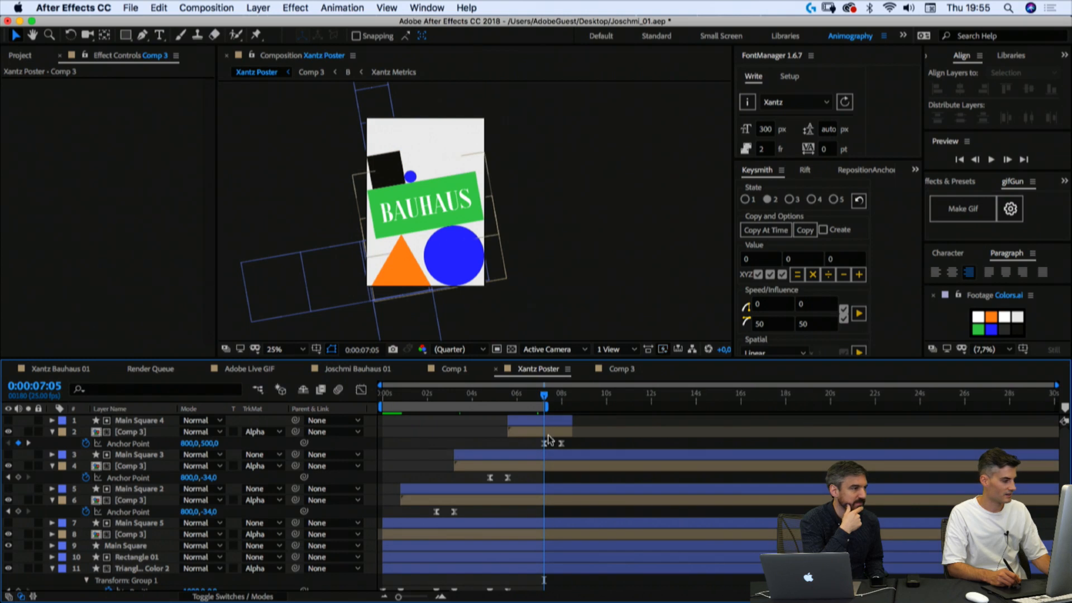
{"action": "left_click_drag", "start_coordinate": [545, 397], "coordinate": [532, 396]}
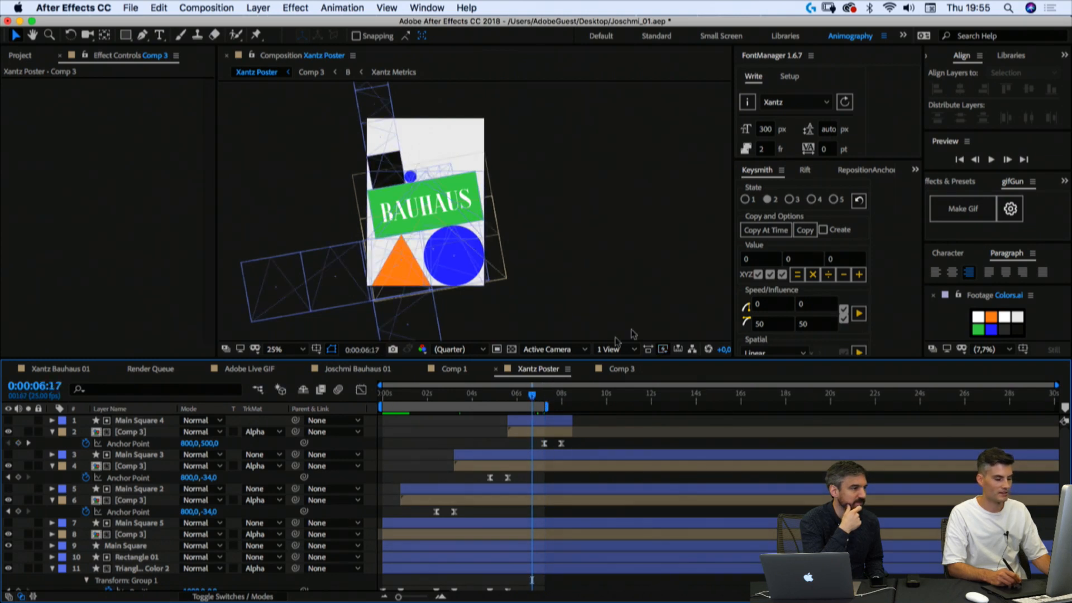
{"action": "key", "text": "super+s"}
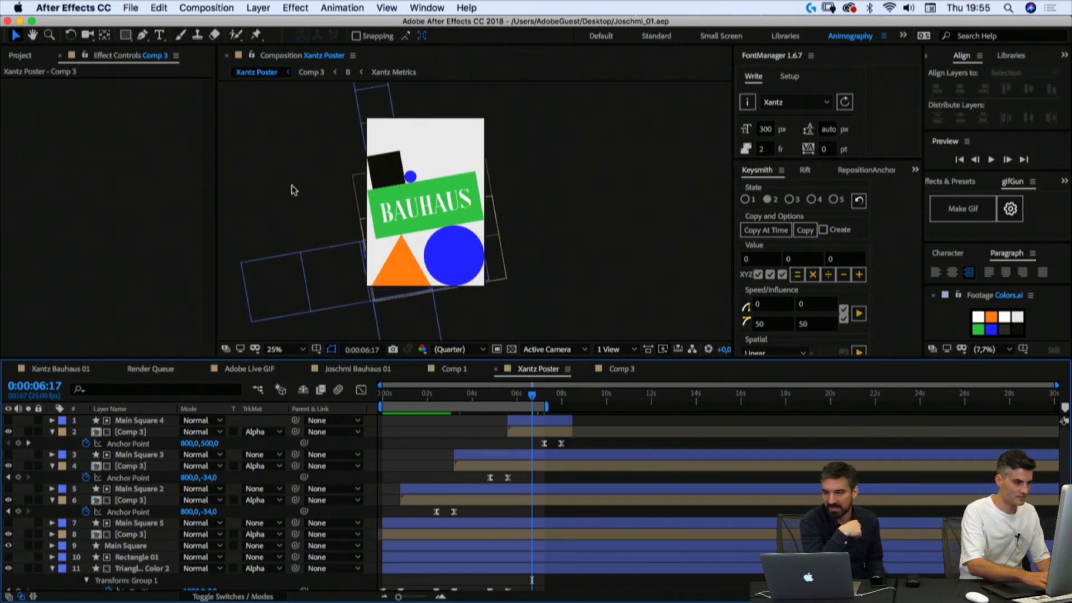
Step: Change the Xantz Poster composition's background color to white (FFFFFF)
{"action": "key", "text": "super+k"}
{"action": "left_click", "coordinate": [425, 318]}
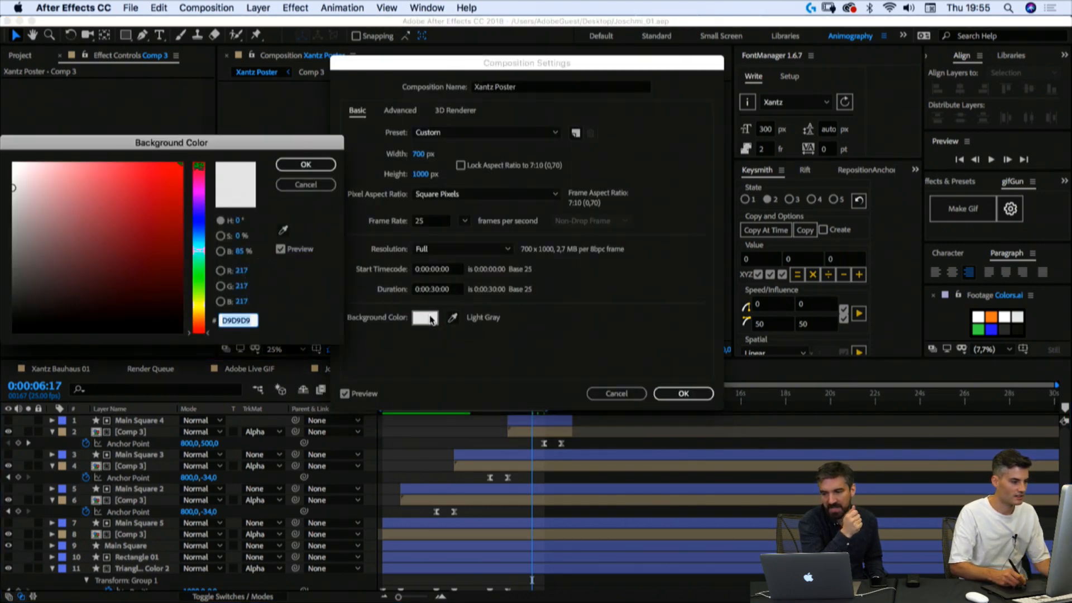
{"action": "left_click_drag", "start_coordinate": [182, 238], "coordinate": [13, 163]}
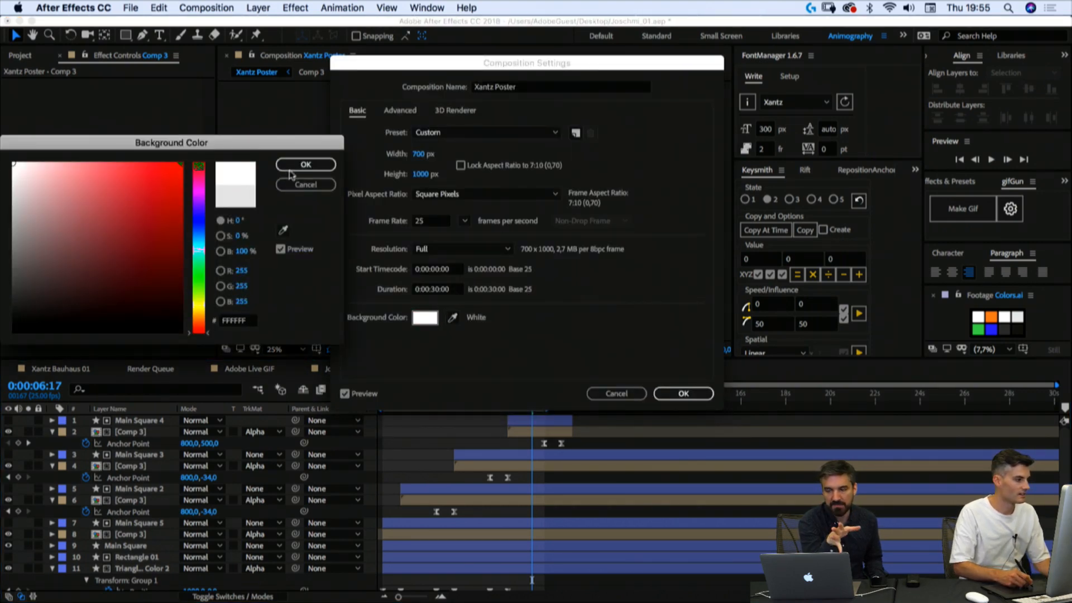
{"action": "left_click", "coordinate": [306, 164]}
{"action": "left_click", "coordinate": [683, 394]}
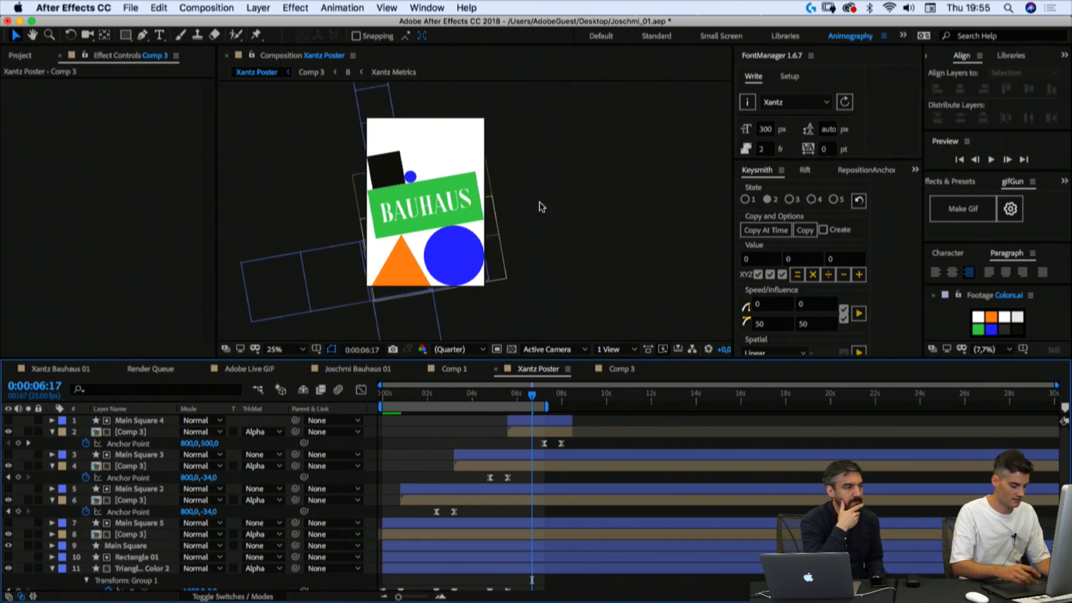
Step: Create a new 1080 x 1080 px composition with its background color sampled from the black palette swatch
{"action": "key", "text": "super+n"}
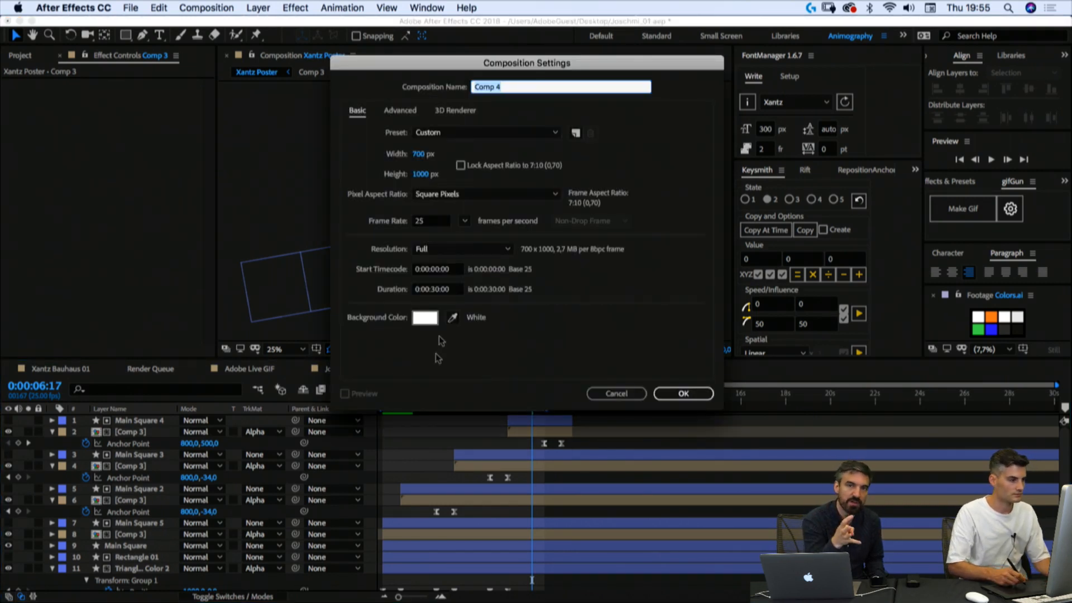
{"action": "key", "text": "Tab"}
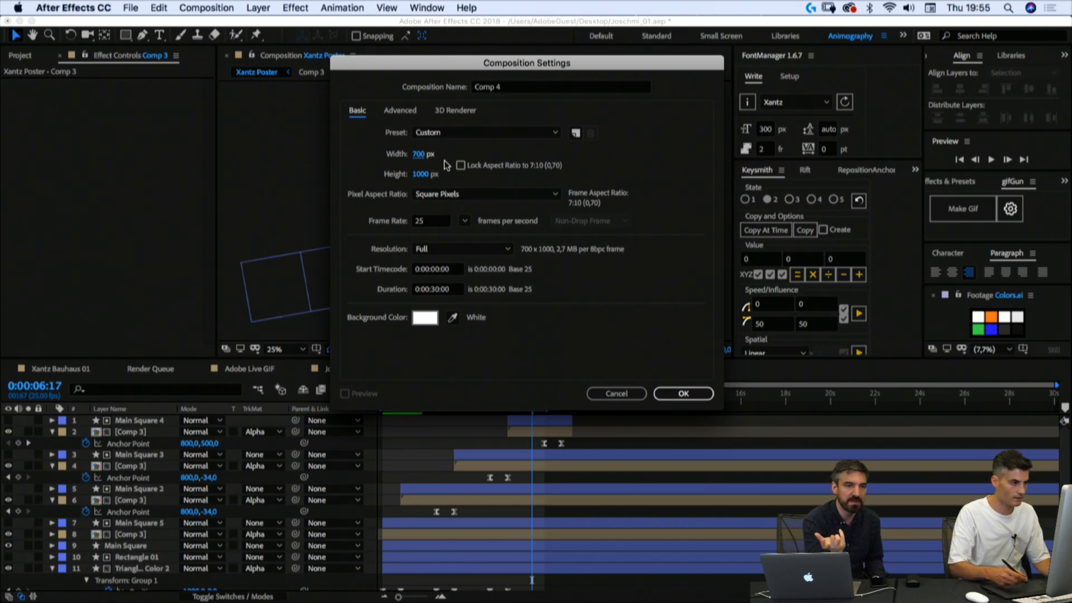
{"action": "left_click", "coordinate": [419, 154]}
{"action": "type", "text": "1080"}
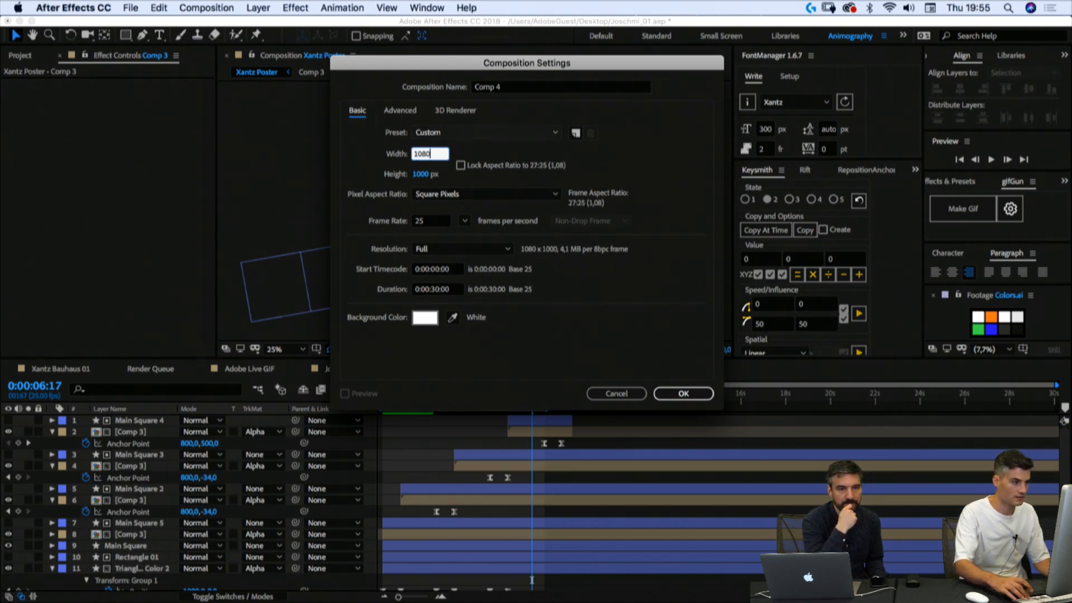
{"action": "key", "text": "Tab"}
{"action": "type", "text": "1080"}
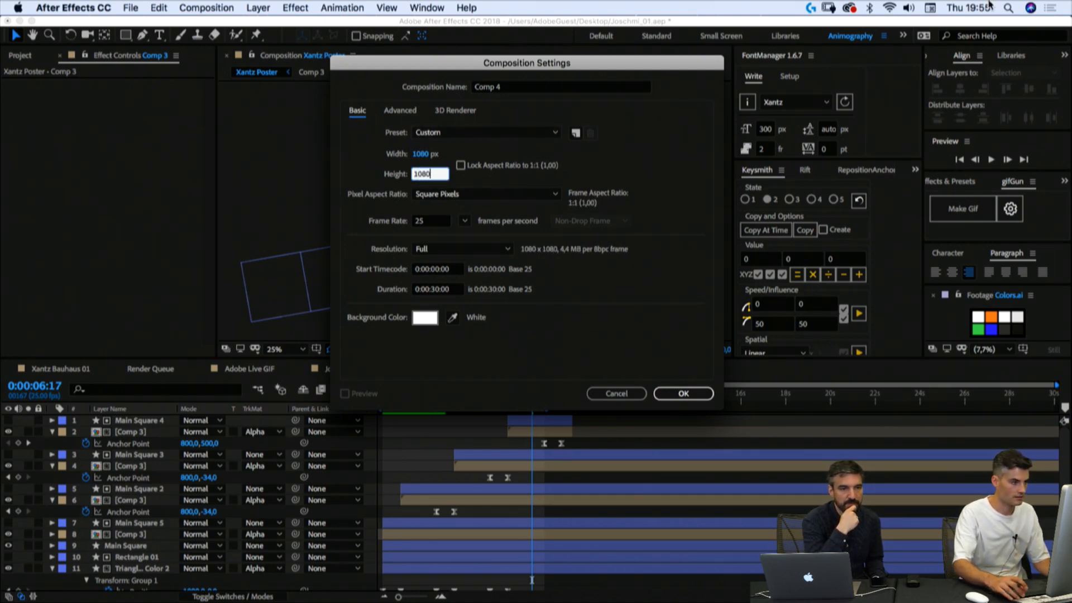
{"action": "left_click", "coordinate": [452, 317]}
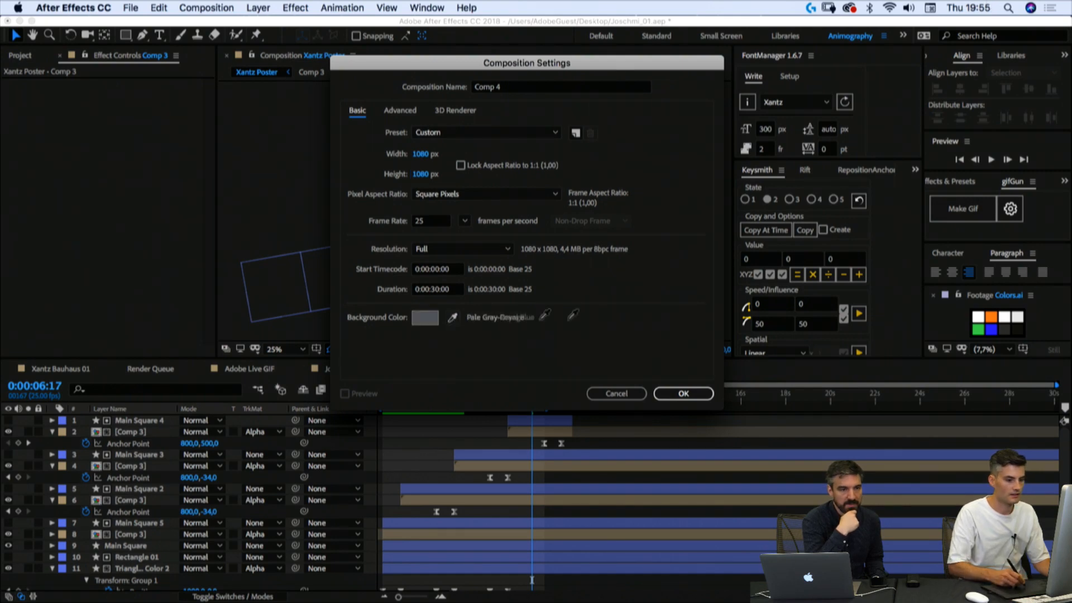
{"action": "left_click", "coordinate": [1019, 322]}
{"action": "left_click", "coordinate": [684, 393]}
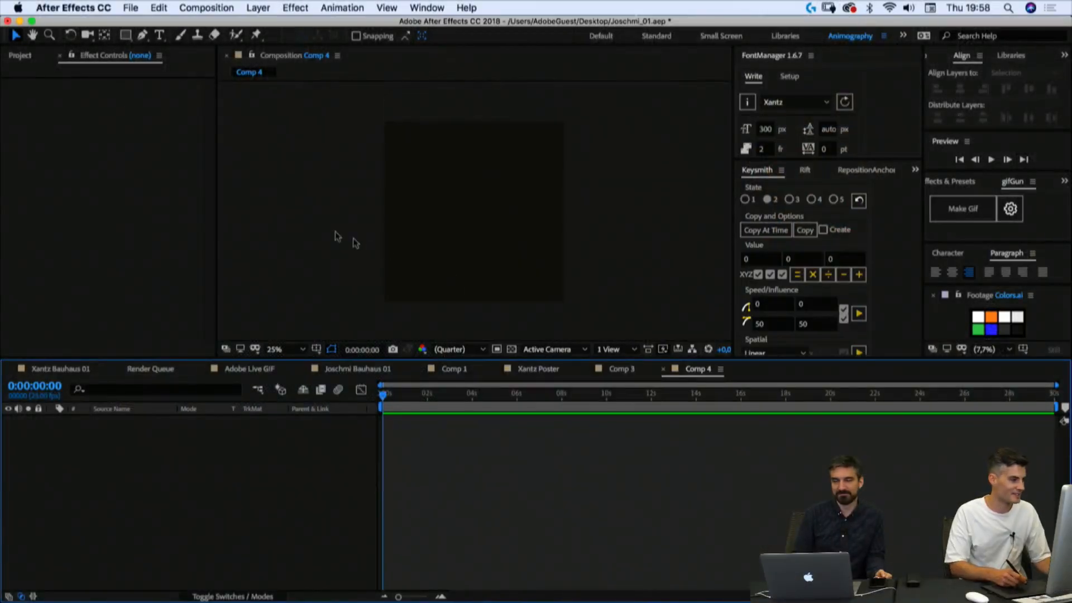
Step: Add the Xantz Poster composition as a layer in Comp 4
{"action": "left_click", "coordinate": [22, 55]}
{"action": "left_click", "coordinate": [83, 331]}
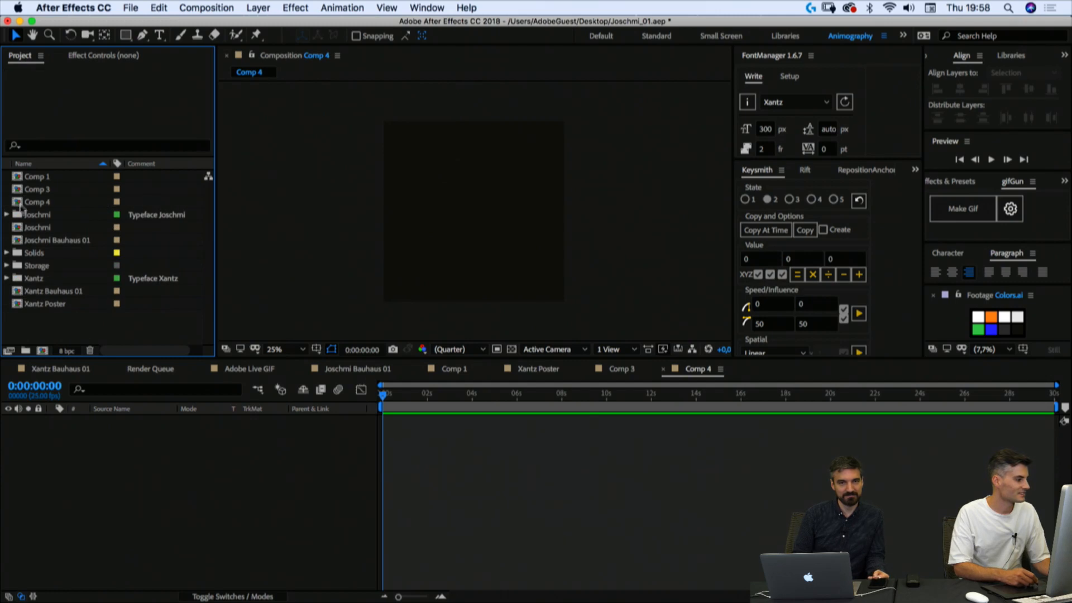
{"action": "left_click_drag", "start_coordinate": [42, 303], "coordinate": [178, 516]}
{"action": "left_click", "coordinate": [244, 510]}
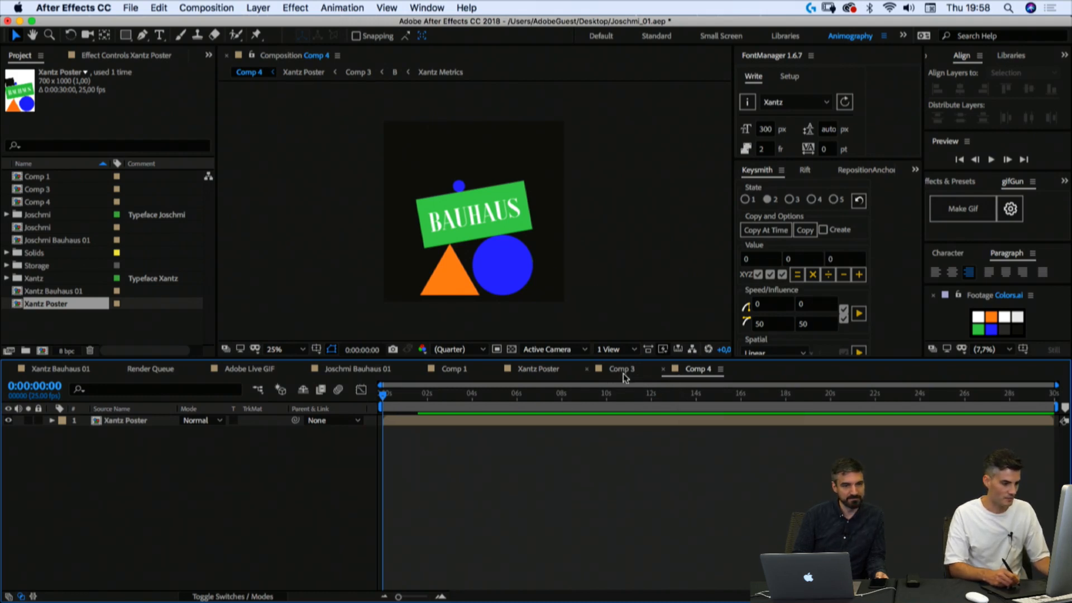
Step: Create a 700 x 1000 px solid in Xantz Poster, colored with the white sampled from the palette
{"action": "left_click", "coordinate": [547, 373]}
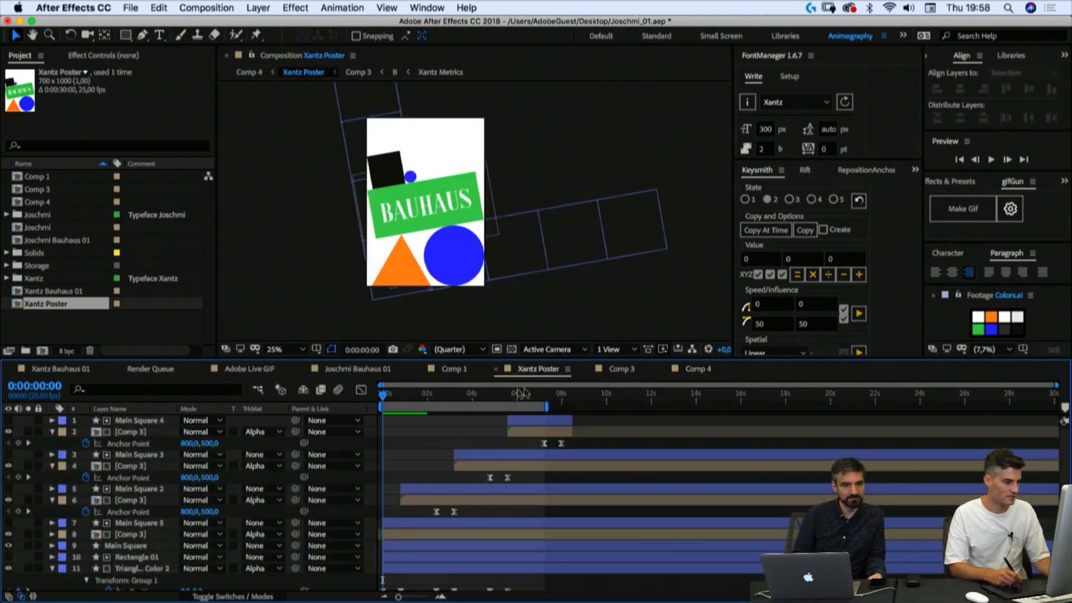
{"action": "key", "text": "super+y"}
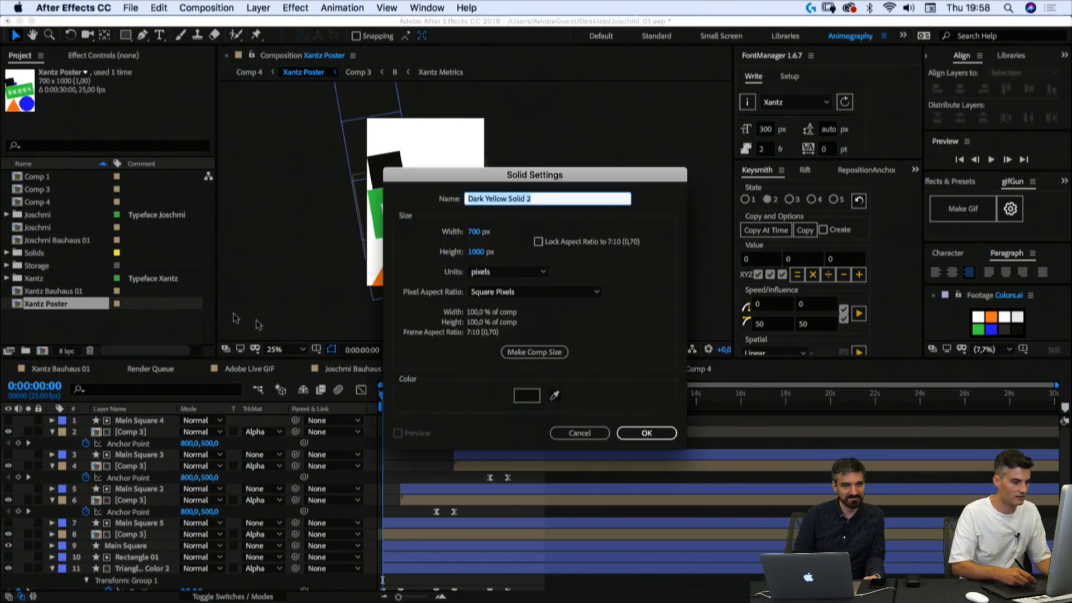
{"action": "left_click", "coordinate": [554, 396]}
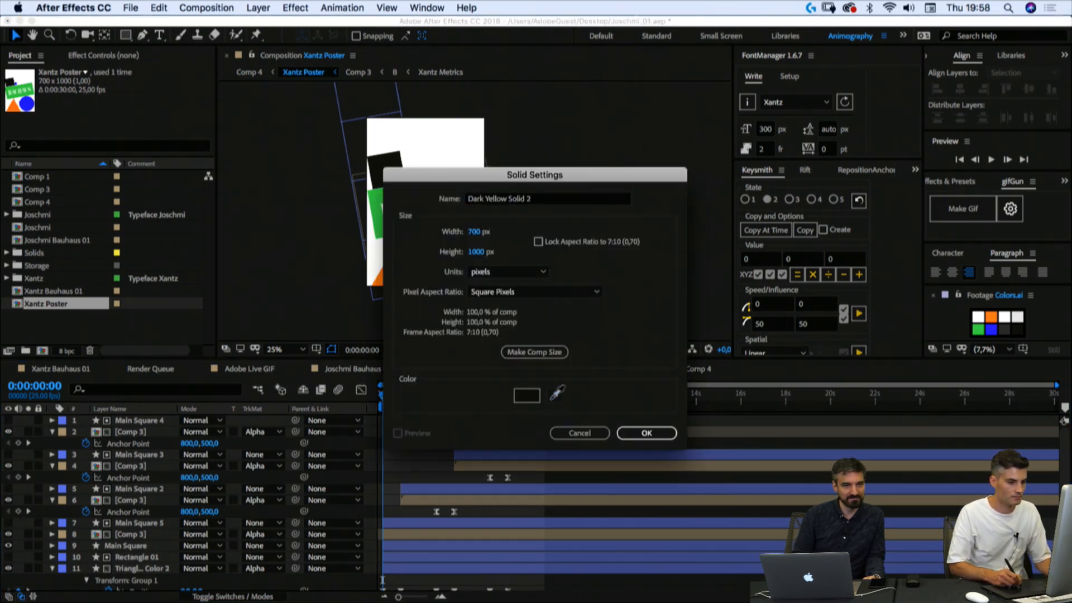
{"action": "left_click", "coordinate": [1006, 322]}
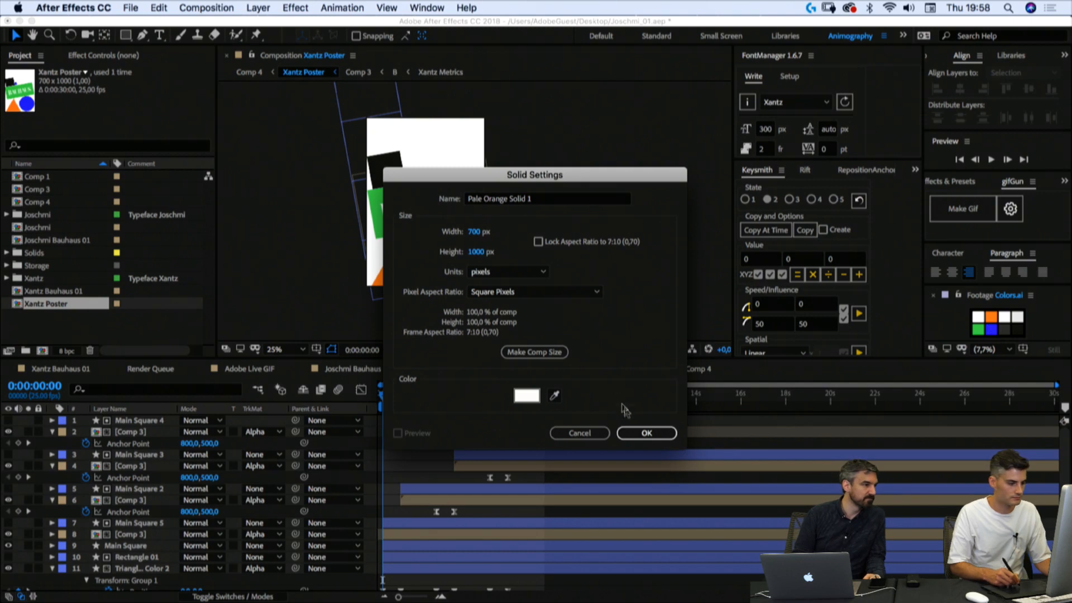
{"action": "left_click", "coordinate": [642, 433]}
Step: Rename the solid BG, send it beneath all other layers, lock it, and check the poster in Comp 4
{"action": "key", "text": "Return"}
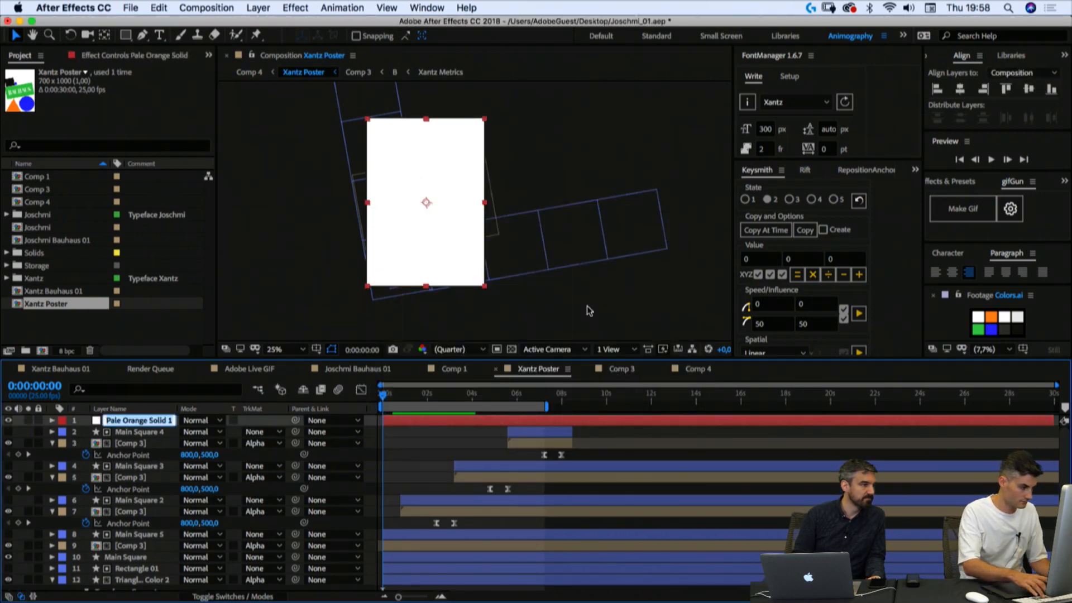
{"action": "type", "text": "BG"}
{"action": "key", "text": "Return"}
{"action": "key", "text": "super+shift+bracketleft"}
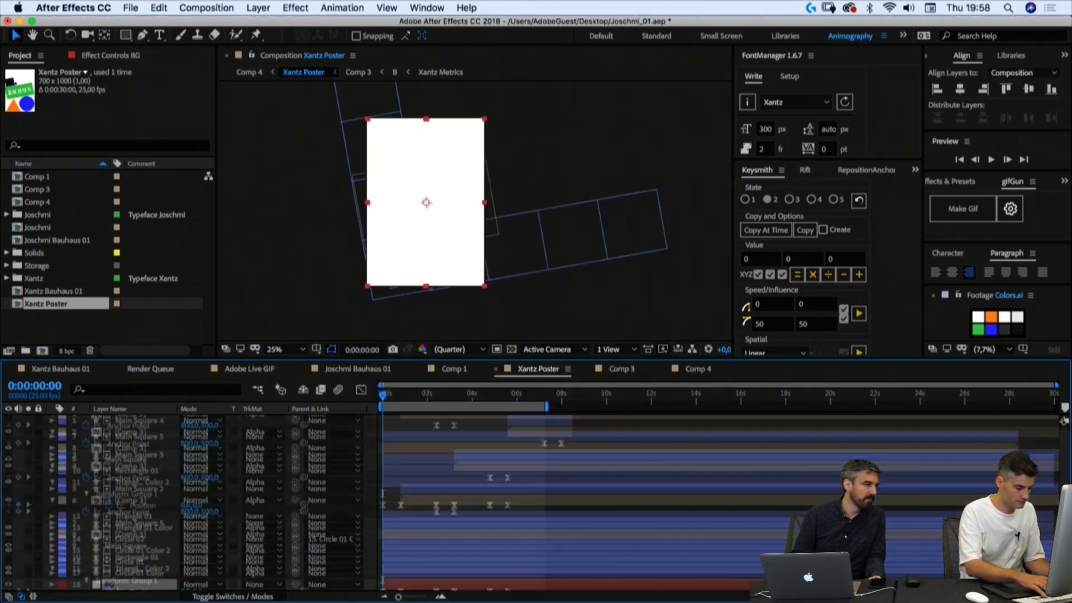
{"action": "left_click", "coordinate": [38, 584]}
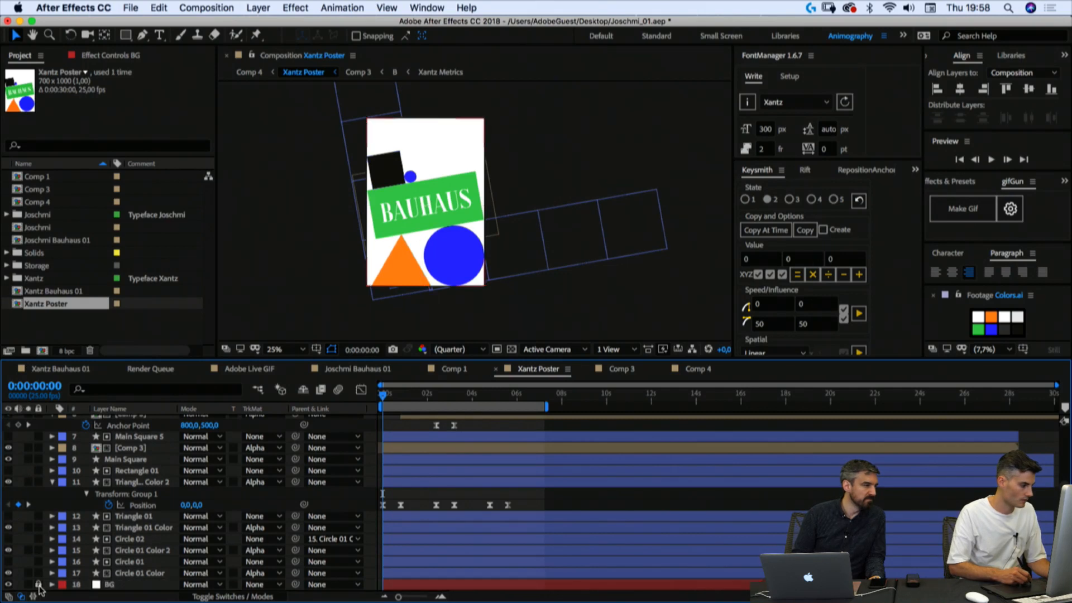
{"action": "left_click", "coordinate": [699, 369]}
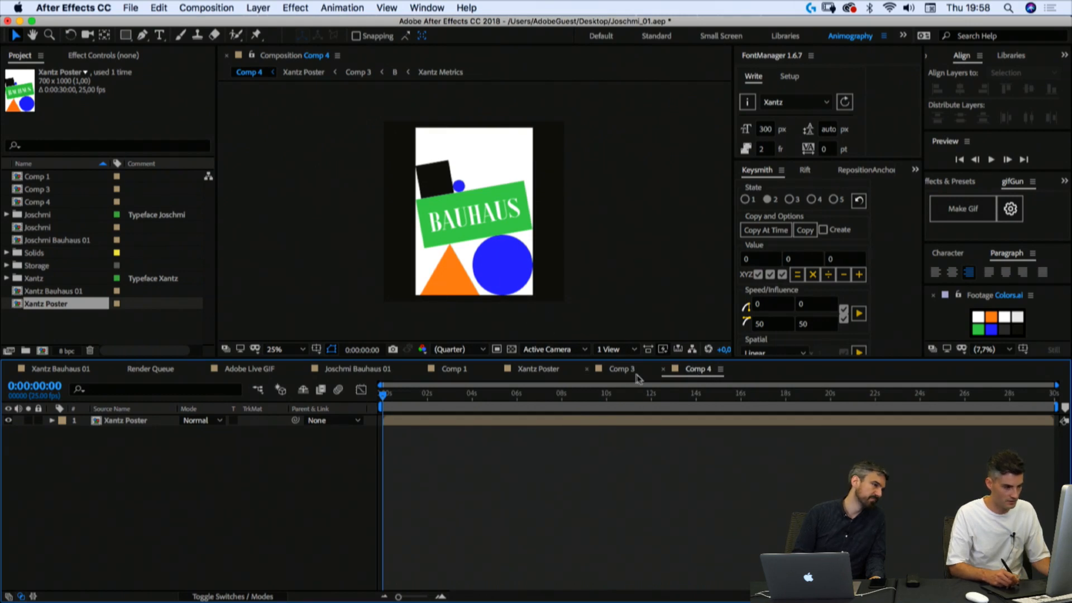
Step: Collapse the expanded keyframe properties of the Triangle Color 2 and Comp 3 layers in Xantz Poster
{"action": "left_click", "coordinate": [537, 369]}
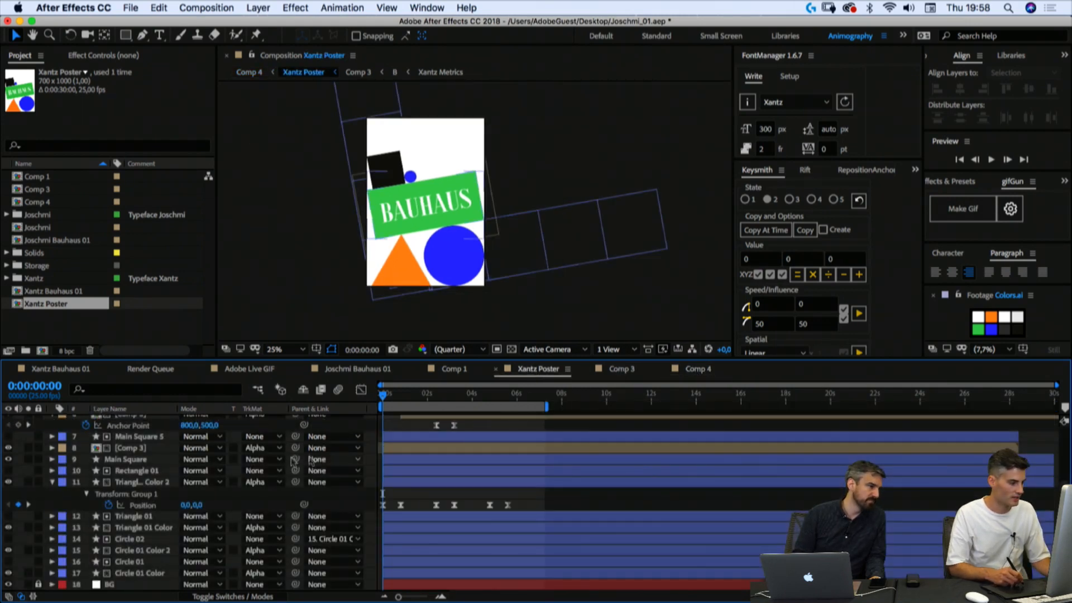
{"action": "left_click", "coordinate": [52, 481]}
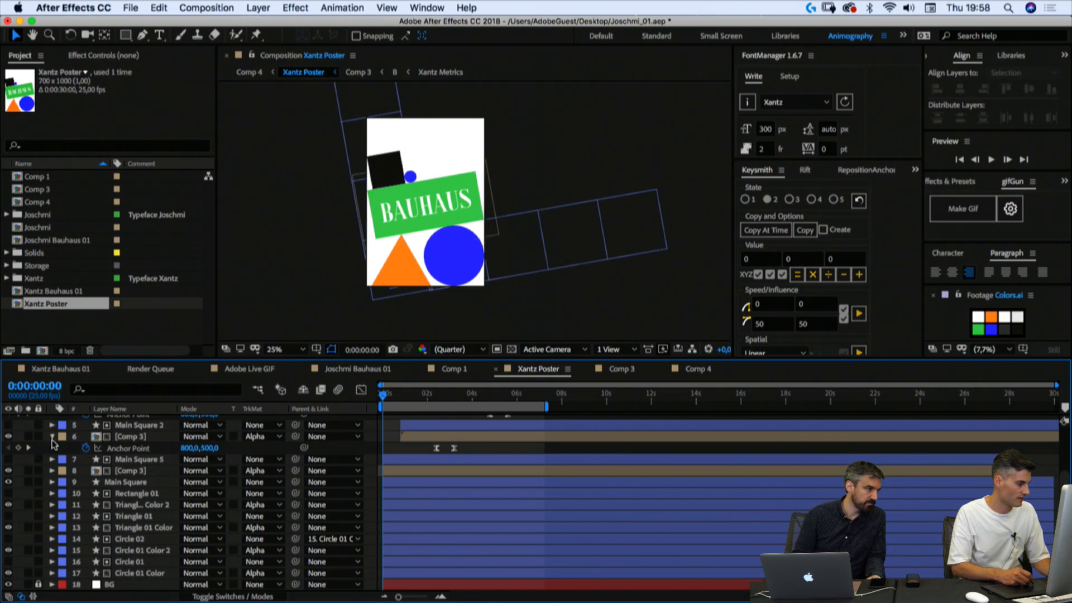
{"action": "left_click", "coordinate": [51, 448]}
{"action": "scroll", "coordinate": [51, 448], "scroll_direction": "up", "scroll_amount": 3}
{"action": "left_click", "coordinate": [51, 466]}
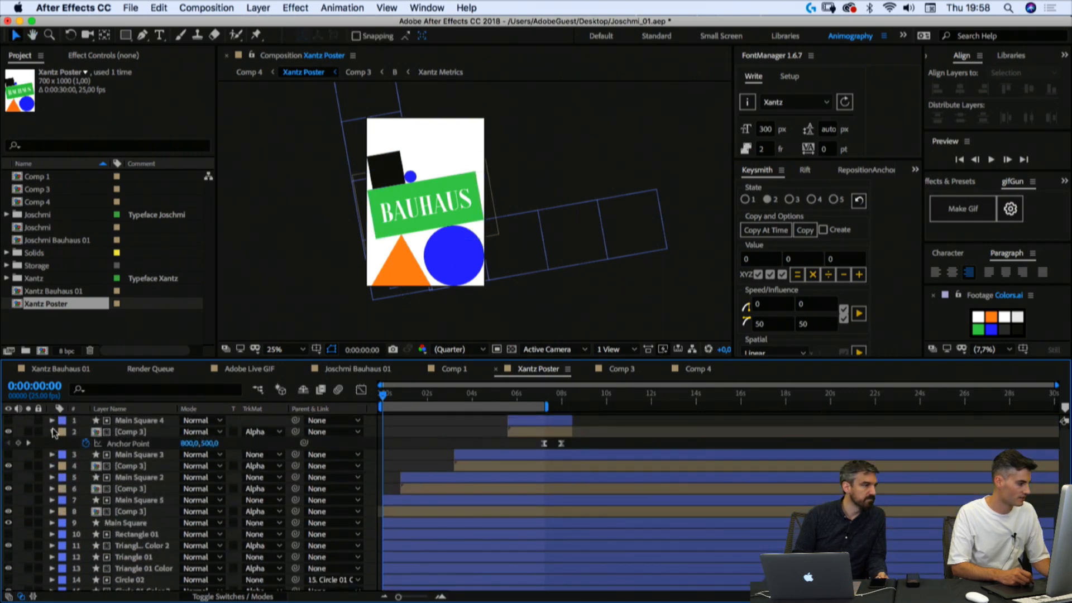
{"action": "left_click", "coordinate": [52, 432]}
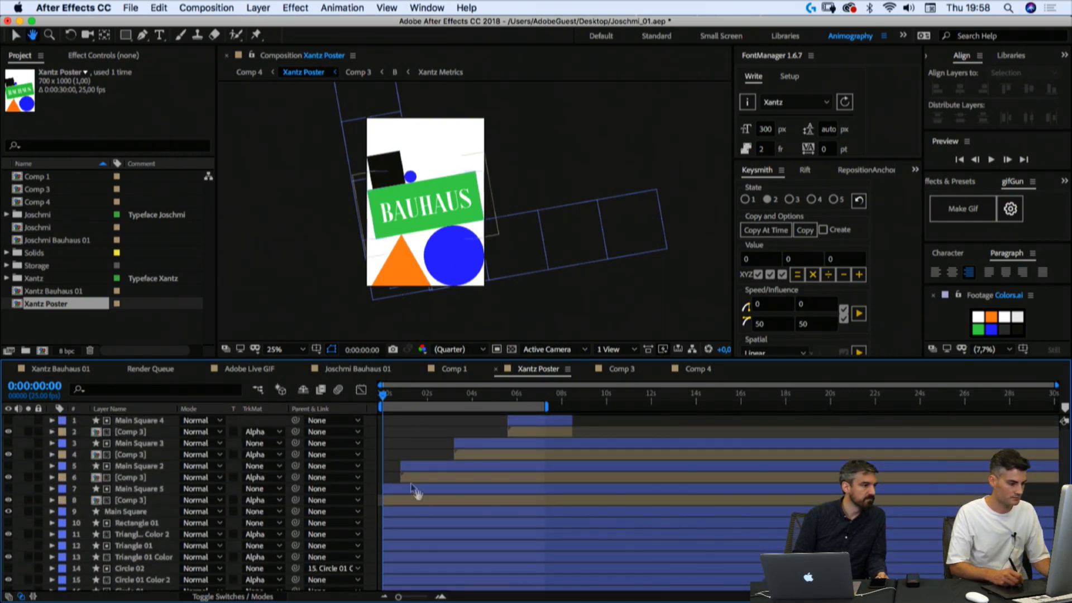
Step: Draw a black rectangle about 429 x 363 px over the poster's upper-left area and delete its stroke
{"action": "left_click_drag", "start_coordinate": [126, 34], "coordinate": [157, 37]}
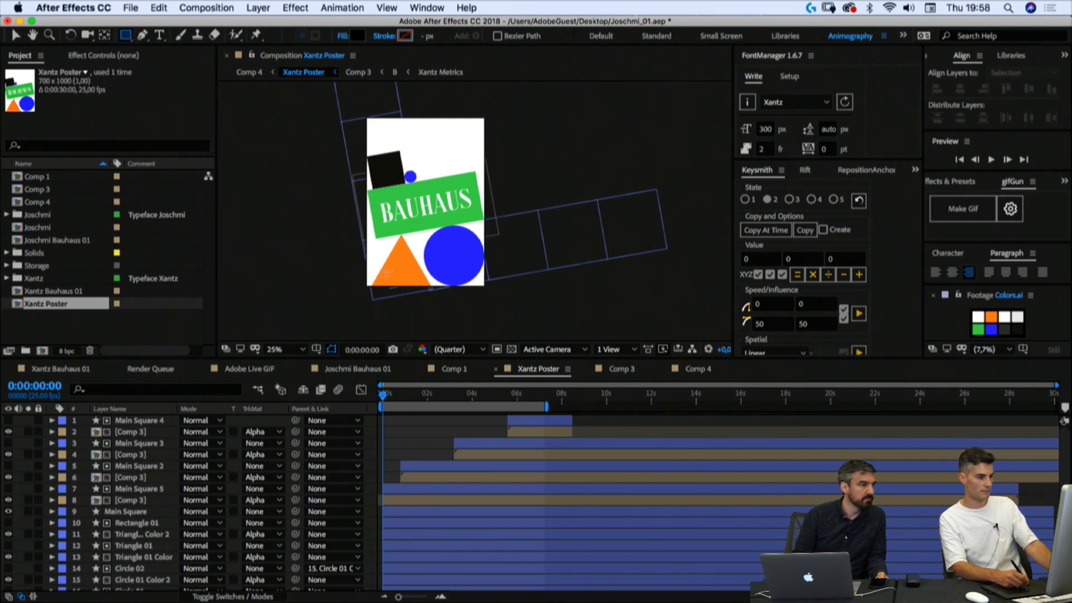
{"action": "mouse_move", "coordinate": [367, 122]}
{"action": "left_mouse_down"}
{"action": "mouse_move", "coordinate": [423, 190]}
{"action": "mouse_move", "coordinate": [440, 184]}
{"action": "left_mouse_up"}
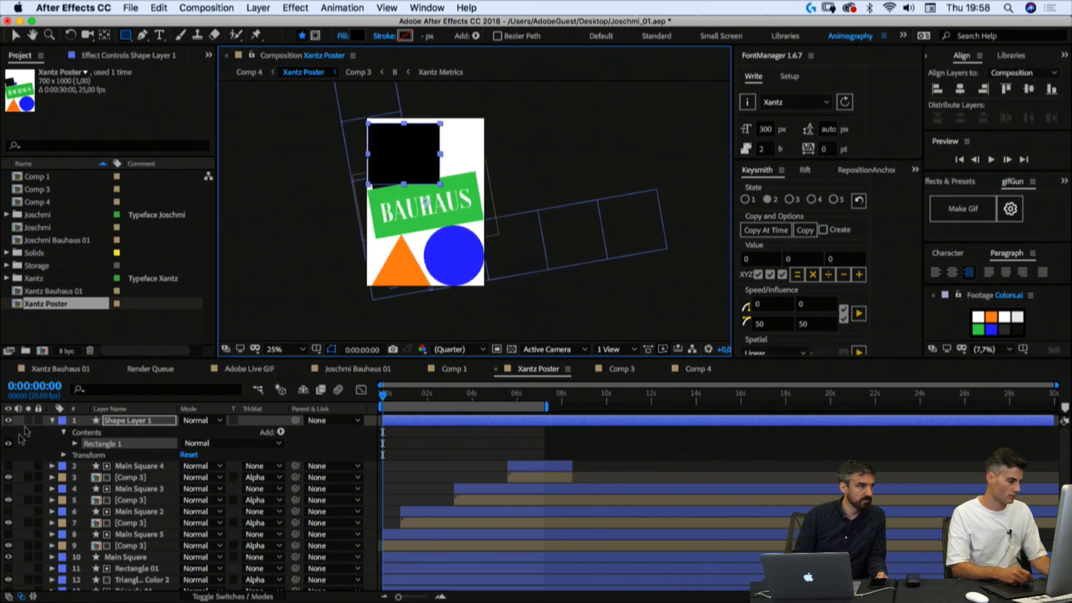
{"action": "left_click", "coordinate": [76, 444]}
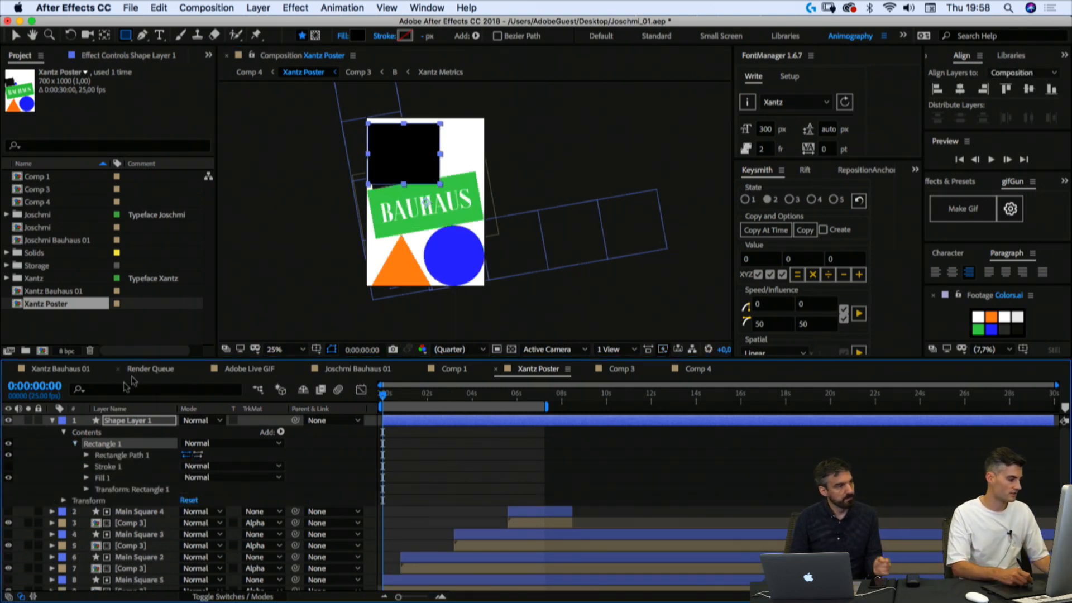
{"action": "left_click", "coordinate": [103, 466]}
{"action": "key", "text": "Delete"}
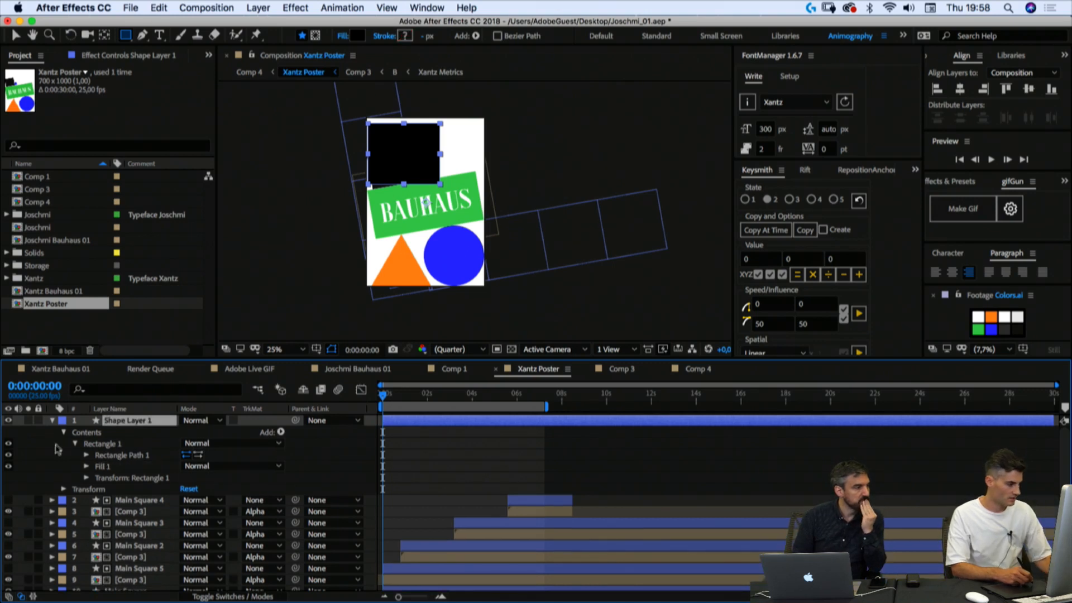
Step: Set the new rectangle path's size to 350 px wide and 1000/3 px high
{"action": "left_click", "coordinate": [81, 459]}
{"action": "left_click", "coordinate": [86, 455]}
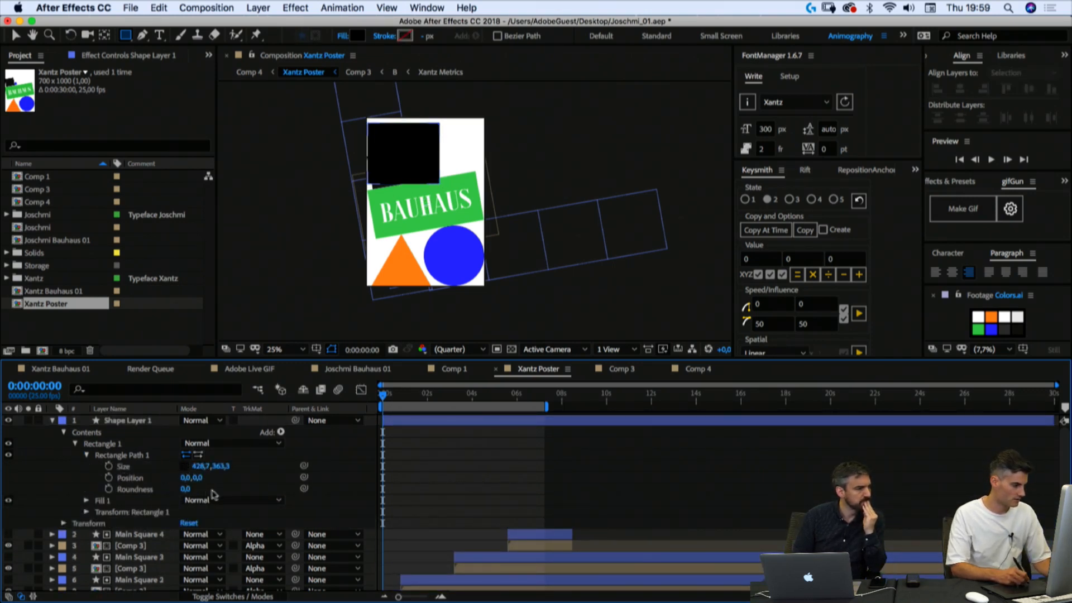
{"action": "left_click", "coordinate": [199, 467]}
{"action": "type", "text": "350"}
{"action": "key", "text": "Tab"}
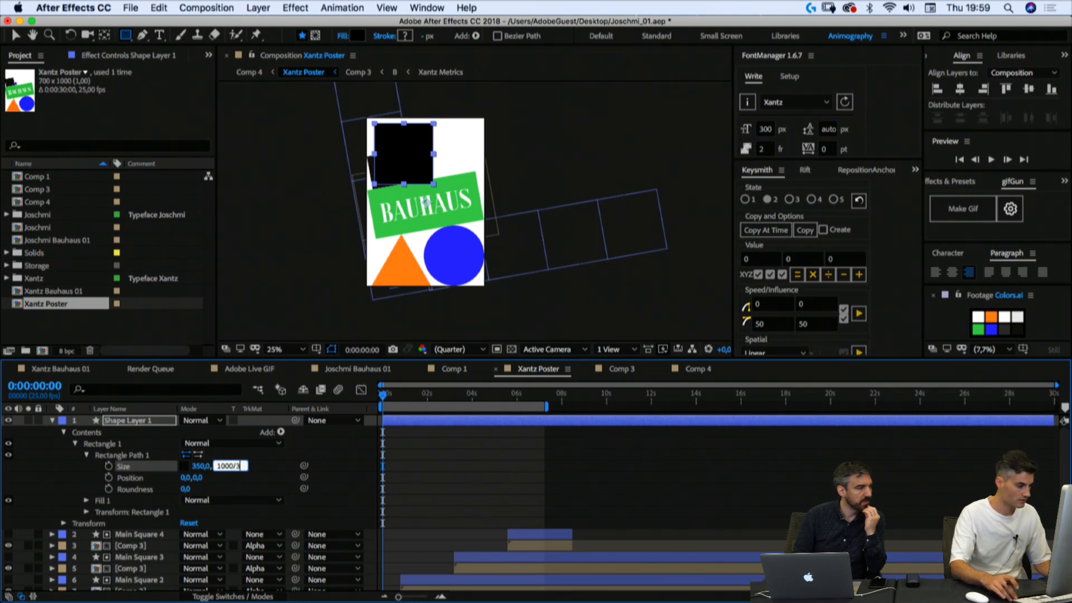
{"action": "type", "text": "1000/3"}
{"action": "key", "text": "Return"}
Step: Confirm the path size and set the position in the rectangle's own transform to 0, 0
{"action": "left_click", "coordinate": [95, 468]}
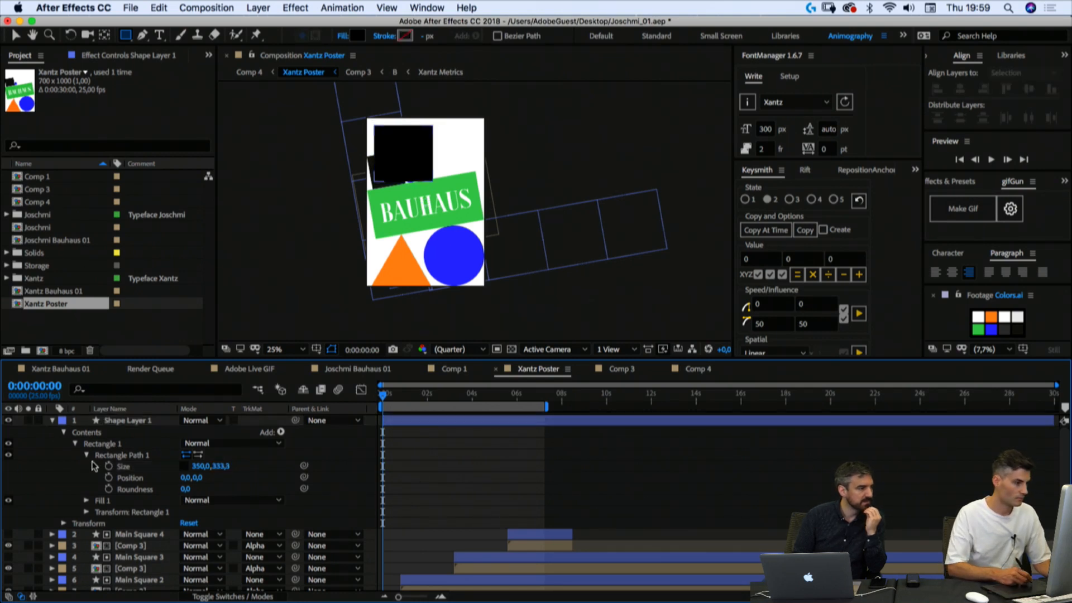
{"action": "left_click", "coordinate": [86, 512]}
{"action": "left_click", "coordinate": [199, 527]}
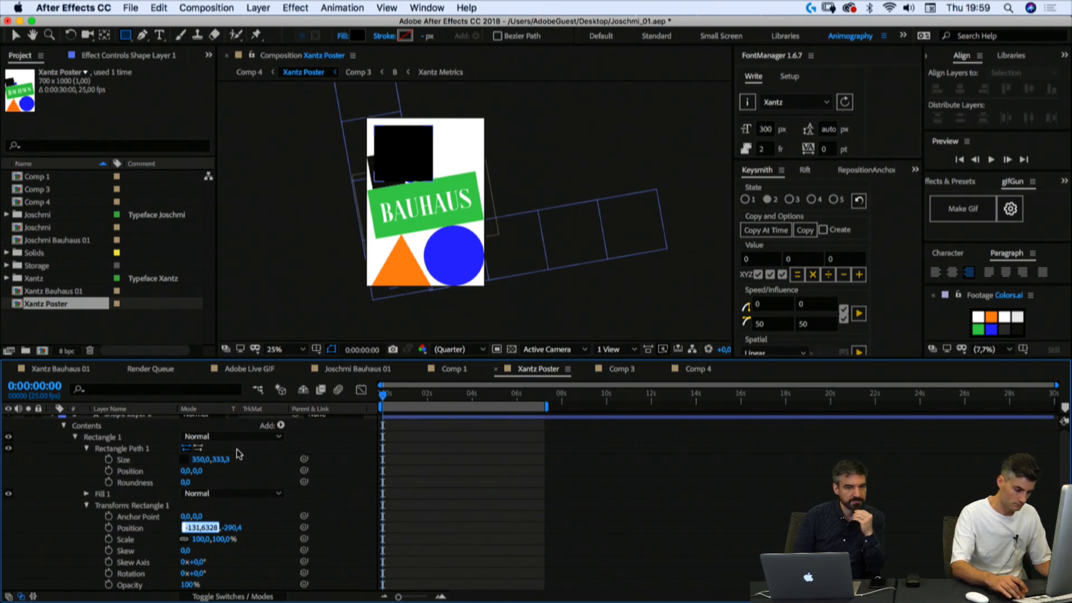
{"action": "type", "text": "0"}
{"action": "key", "text": "Tab"}
{"action": "type", "text": "0"}
{"action": "key", "text": "Return"}
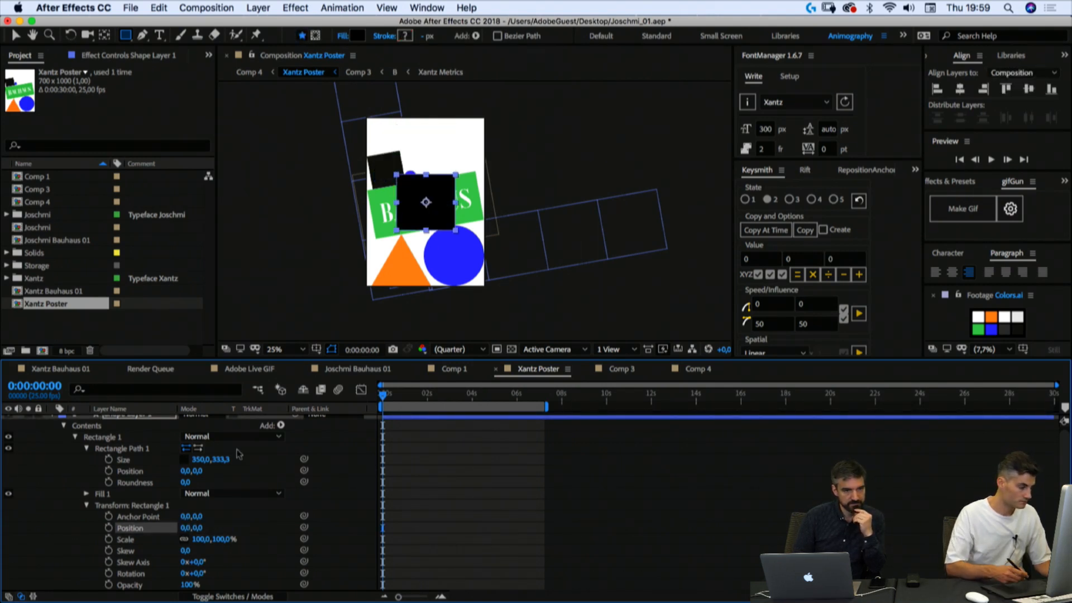
Step: Set the X position in the rectangle's own transform to 350/2, leaving the layer transform untouched
{"action": "left_click", "coordinate": [84, 506]}
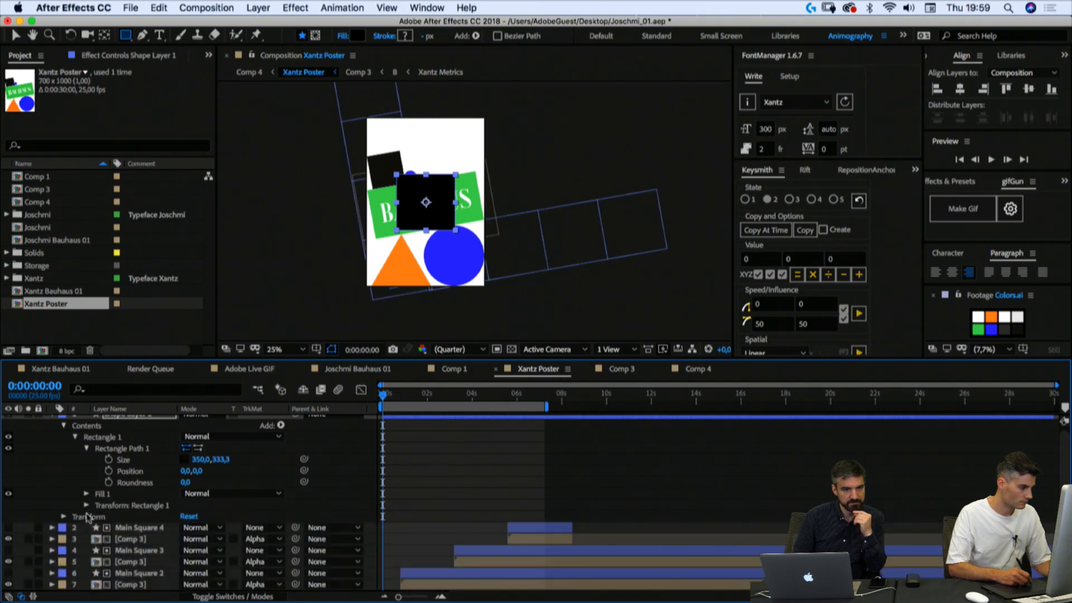
{"action": "left_click", "coordinate": [85, 506]}
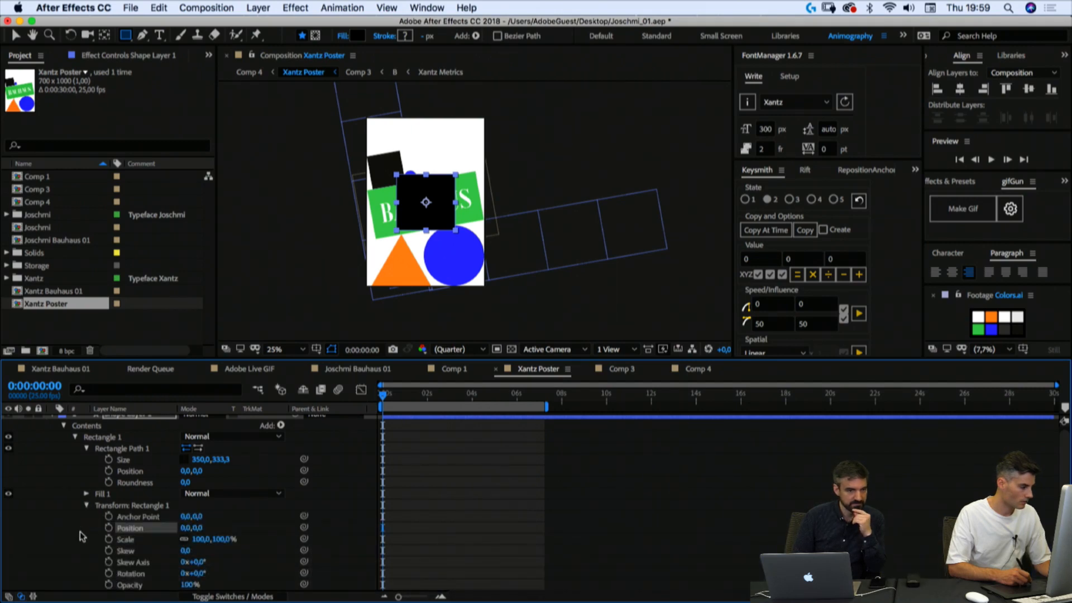
{"action": "left_click_drag", "start_coordinate": [83, 550], "coordinate": [90, 464]}
{"action": "left_click", "coordinate": [62, 505]}
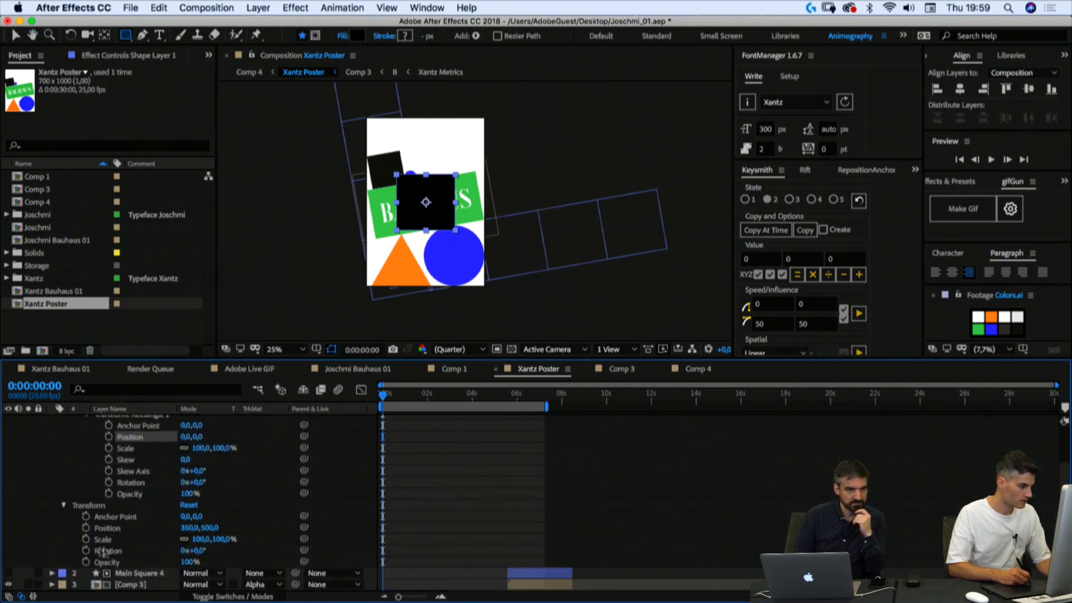
{"action": "left_click", "coordinate": [66, 507]}
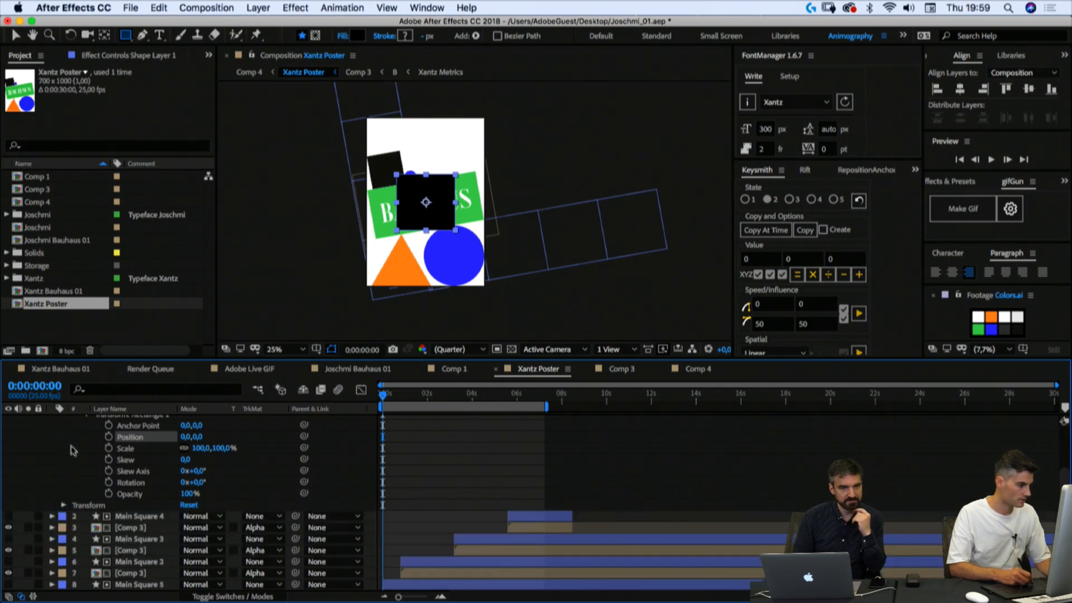
{"action": "scroll", "coordinate": [79, 515], "scroll_direction": "up", "scroll_amount": 5}
{"action": "left_click", "coordinate": [184, 535]}
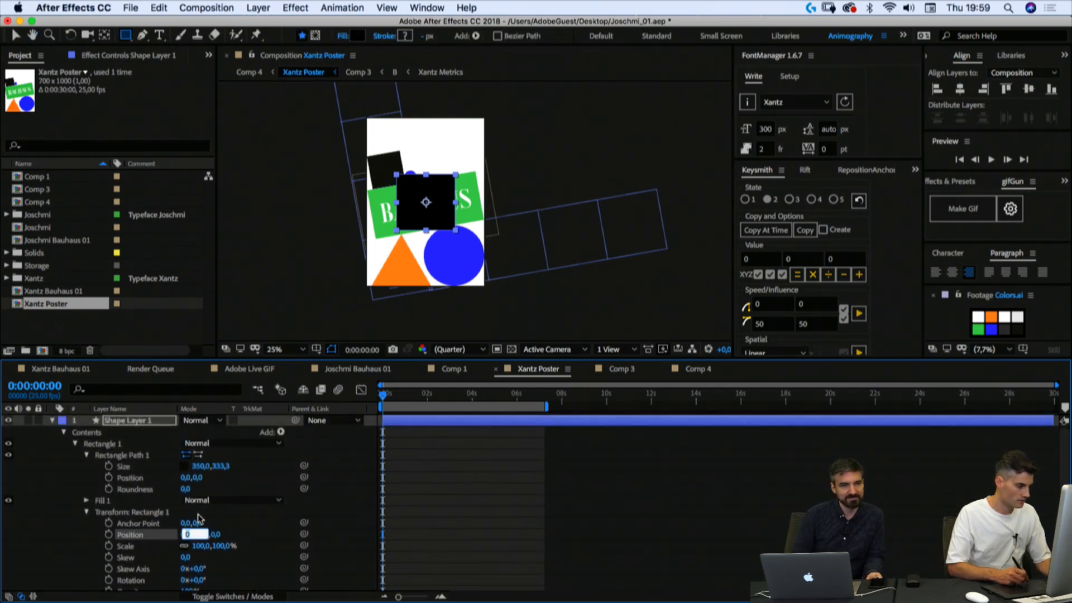
{"action": "type", "text": "350/2"}
{"action": "key", "text": "Return"}
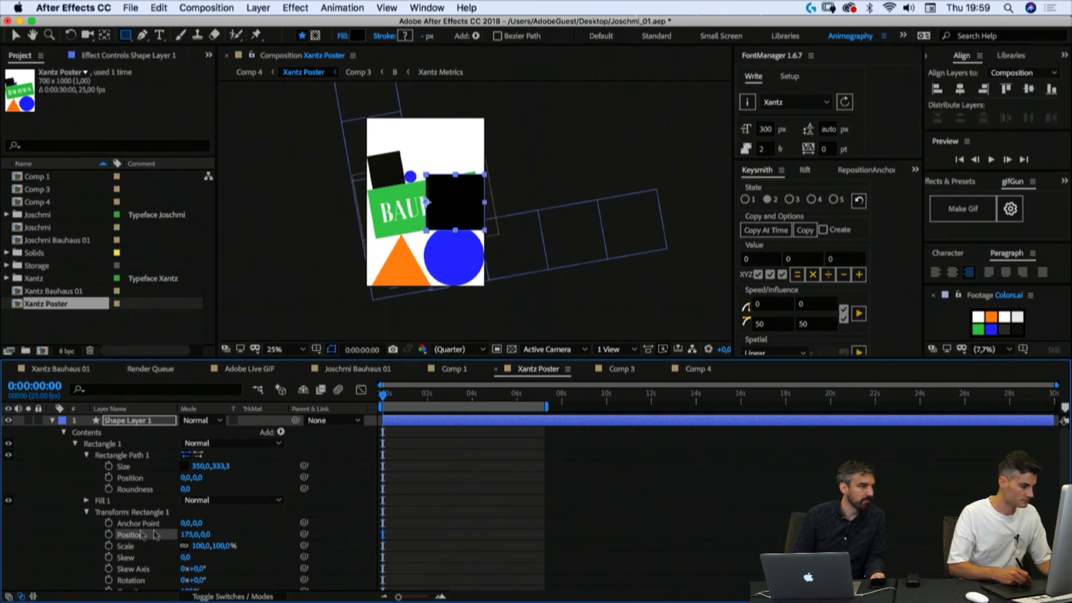
Step: Set the rectangle's Y position to 333,3/2 and shift it up to about -158,3
{"action": "left_click", "coordinate": [206, 535]}
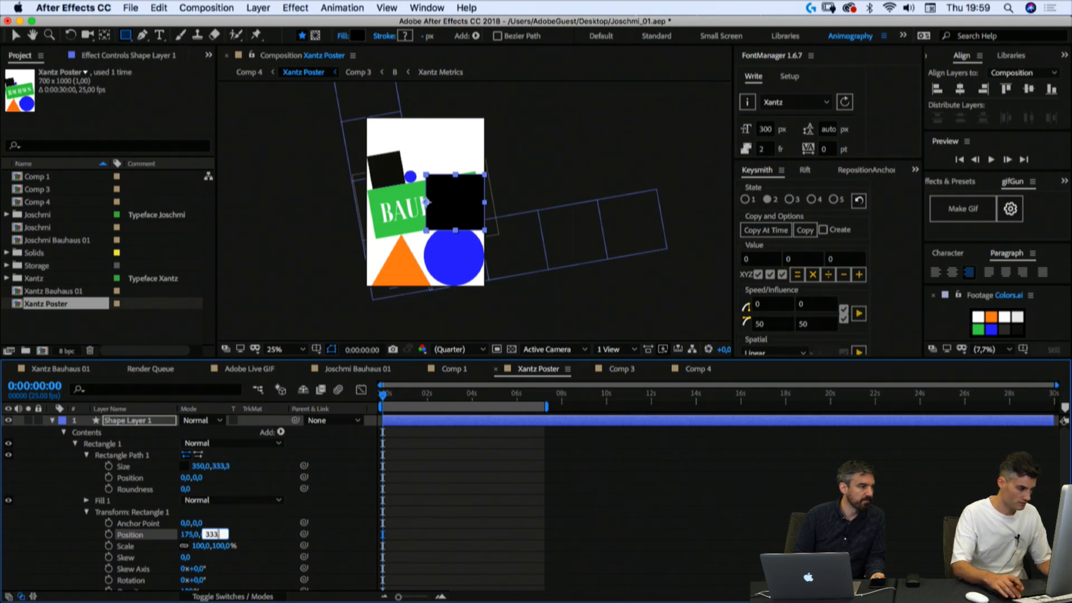
{"action": "type", "text": "333,3/2"}
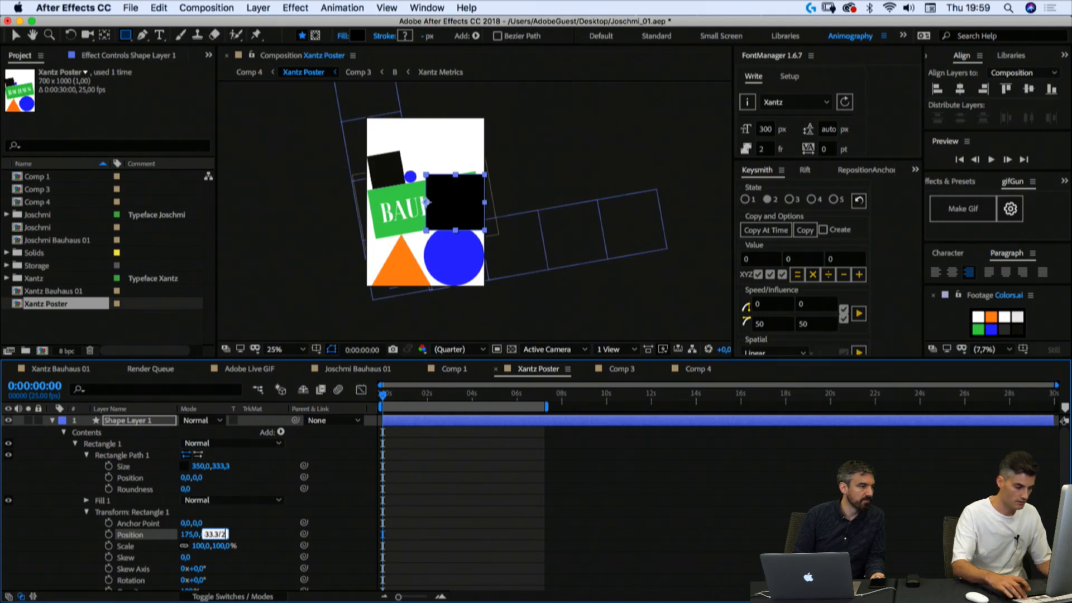
{"action": "key", "text": "Return"}
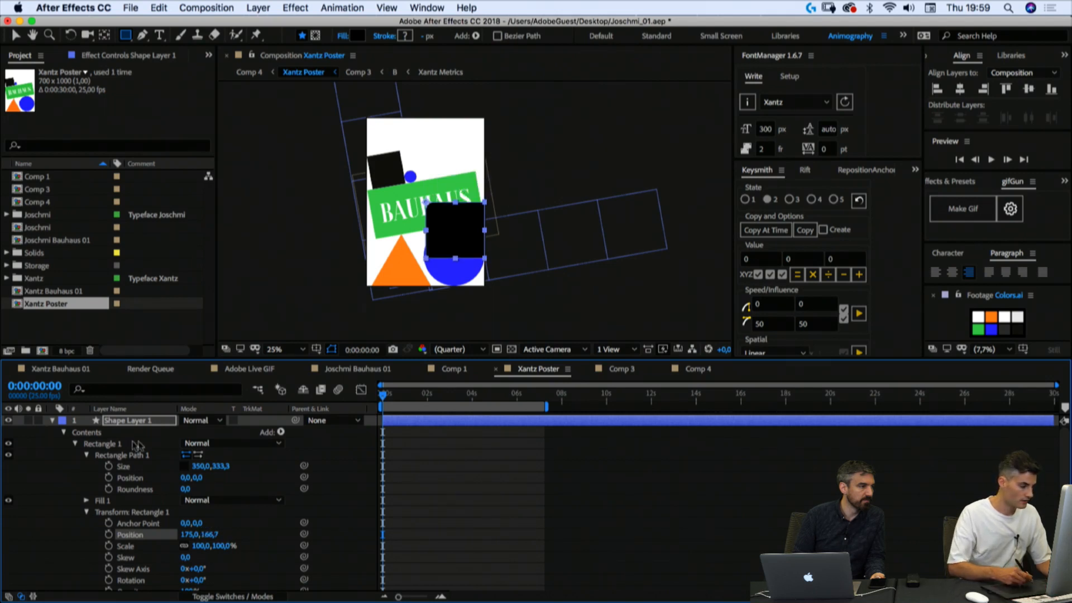
{"action": "left_click_drag", "start_coordinate": [209, 535], "coordinate": [177, 541]}
{"action": "left_click", "coordinate": [212, 535]}
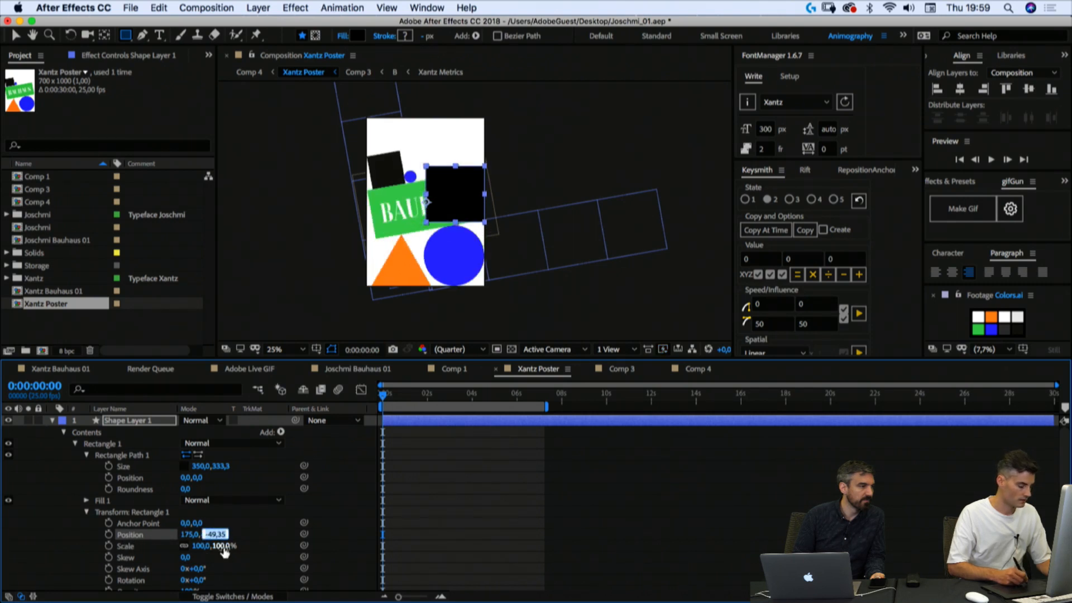
{"action": "mouse_move", "coordinate": [215, 535]}
{"action": "left_mouse_down"}
{"action": "mouse_move", "coordinate": [188, 537]}
{"action": "mouse_move", "coordinate": [208, 536]}
{"action": "left_mouse_up"}
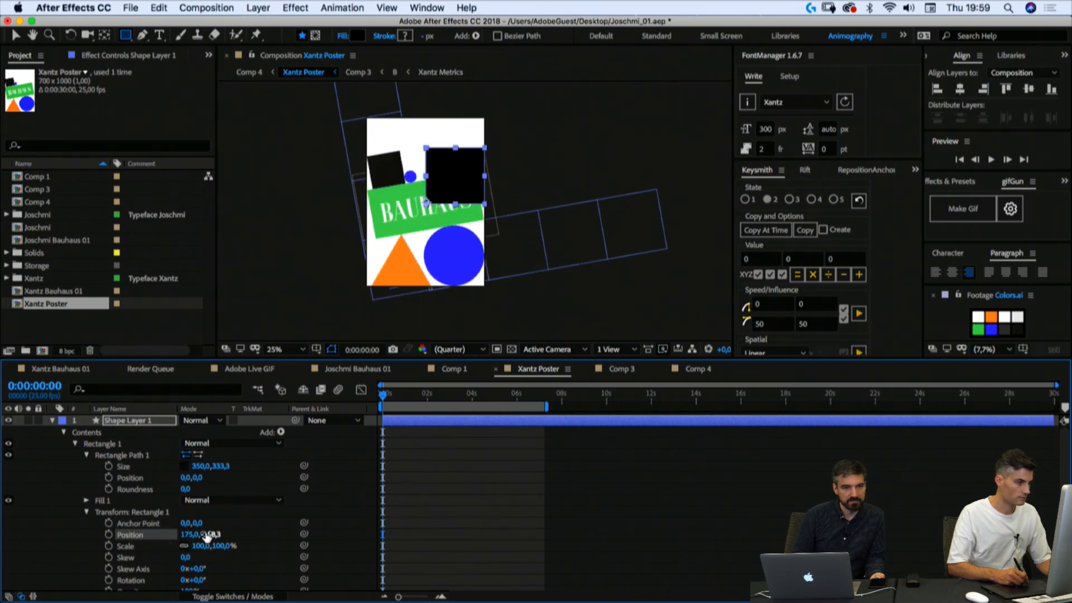
Step: Nudge the rectangle's shape layer up in large increments to the poster's top edge
{"action": "left_click", "coordinate": [134, 514]}
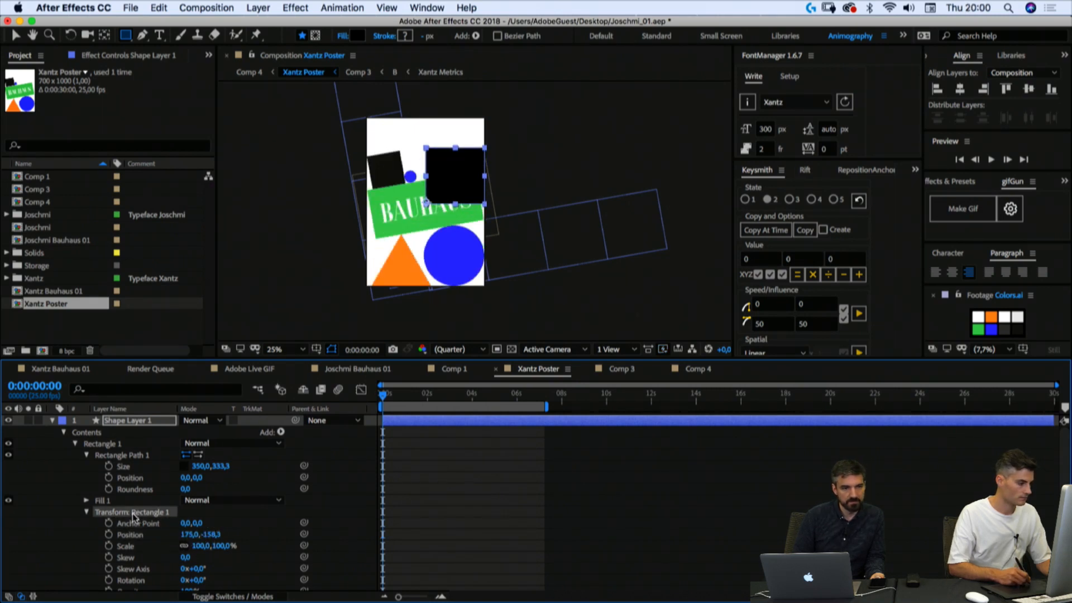
{"action": "left_click", "coordinate": [110, 445]}
{"action": "key", "text": "shift+Up"}
{"action": "key", "text": "shift+Up"}
{"action": "key", "text": "shift+Up"}
{"action": "key", "text": "shift+Up"}
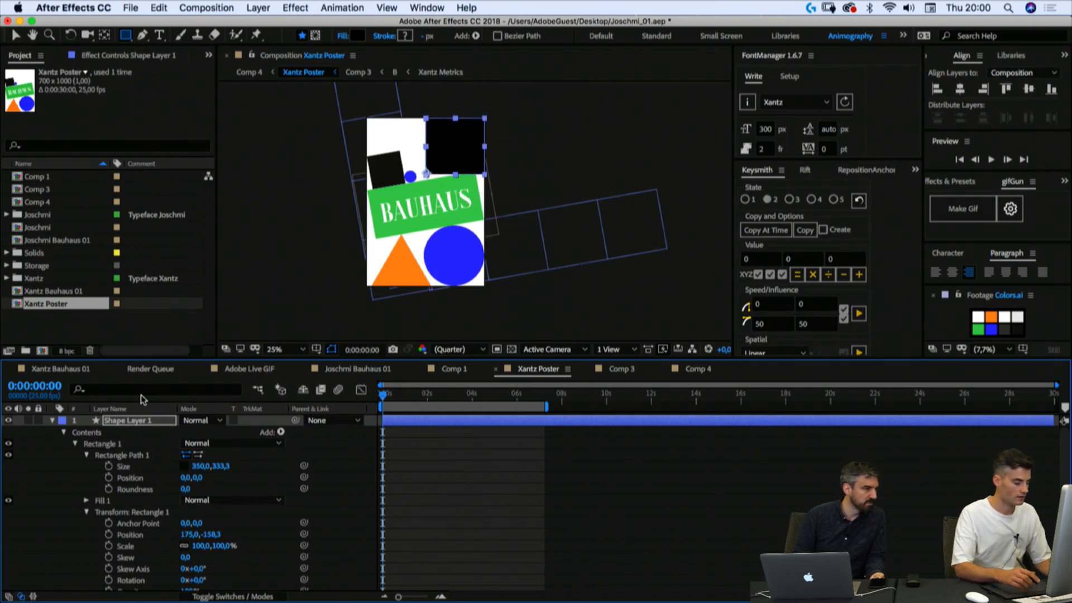
Step: Restore the shape layer's Y position to 500 in the layer transform
{"action": "left_click", "coordinate": [61, 500]}
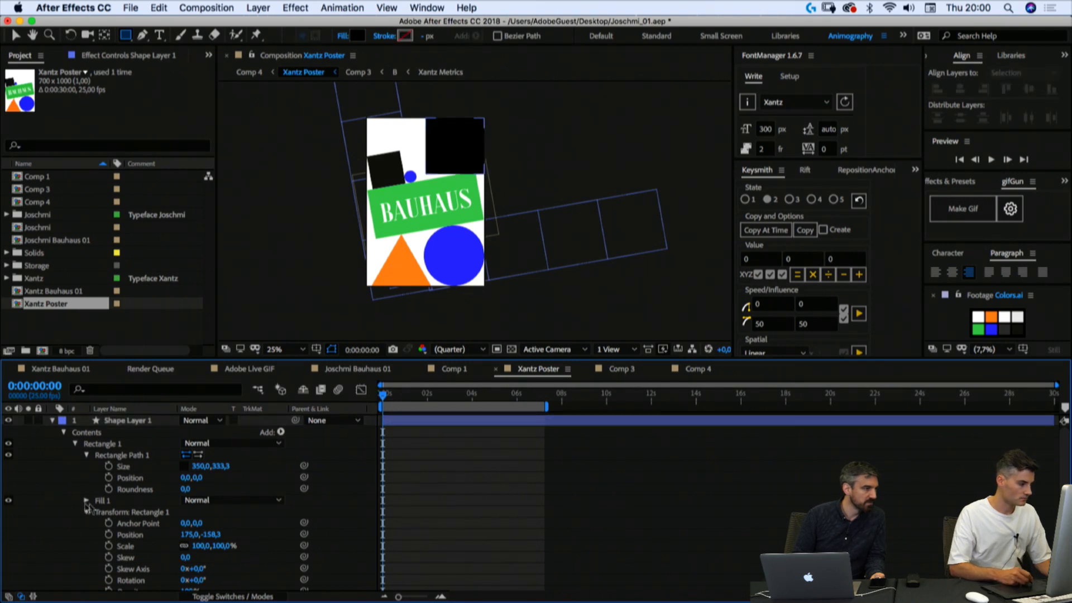
{"action": "left_click", "coordinate": [119, 433]}
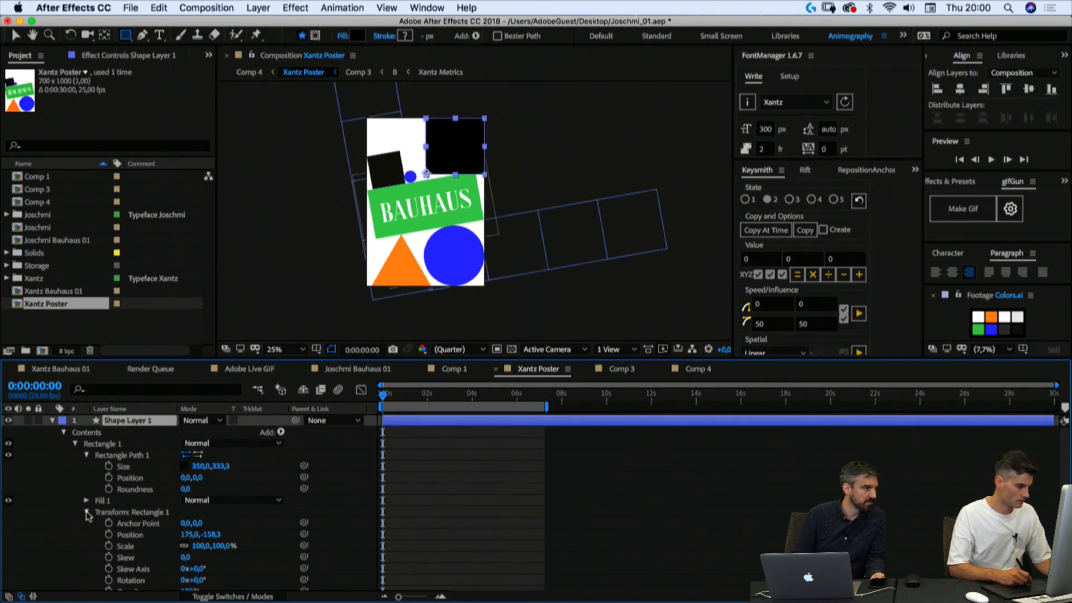
{"action": "left_click", "coordinate": [87, 512]}
{"action": "left_click", "coordinate": [64, 523]}
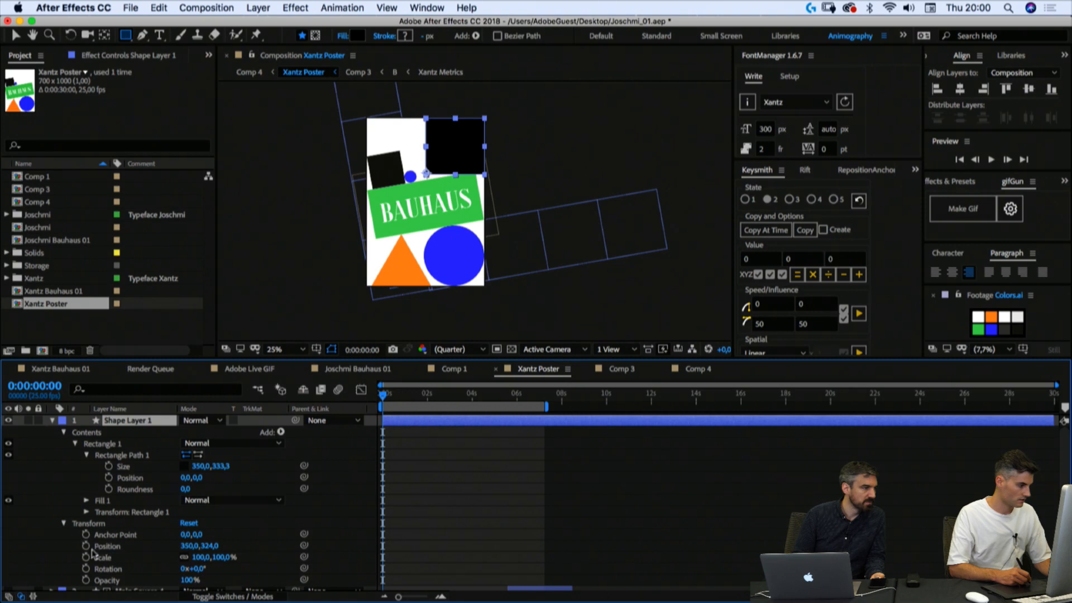
{"action": "left_click_drag", "start_coordinate": [231, 545], "coordinate": [234, 546]}
{"action": "left_click", "coordinate": [211, 546]}
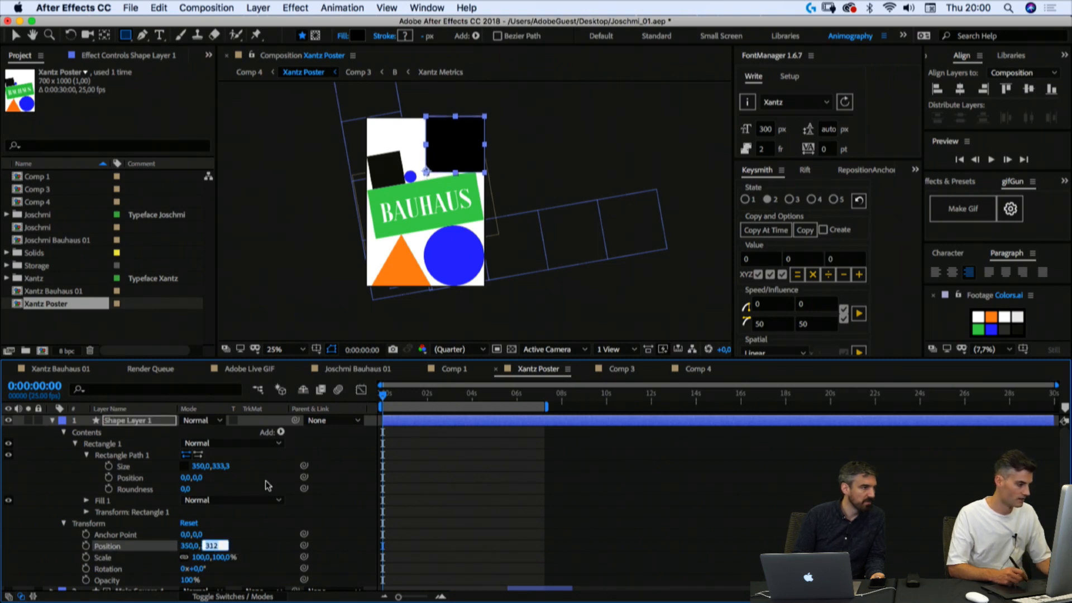
{"action": "type", "text": "500"}
{"action": "key", "text": "Return"}
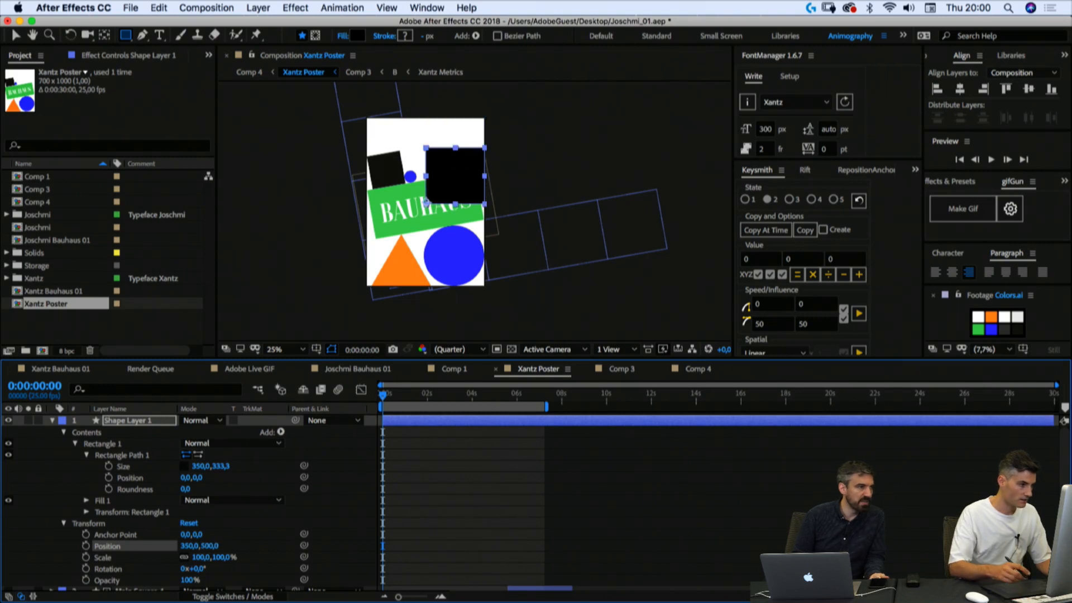
Step: Set the Y position in the rectangle's own transform to half its height, 333,3333/2
{"action": "left_click", "coordinate": [131, 444]}
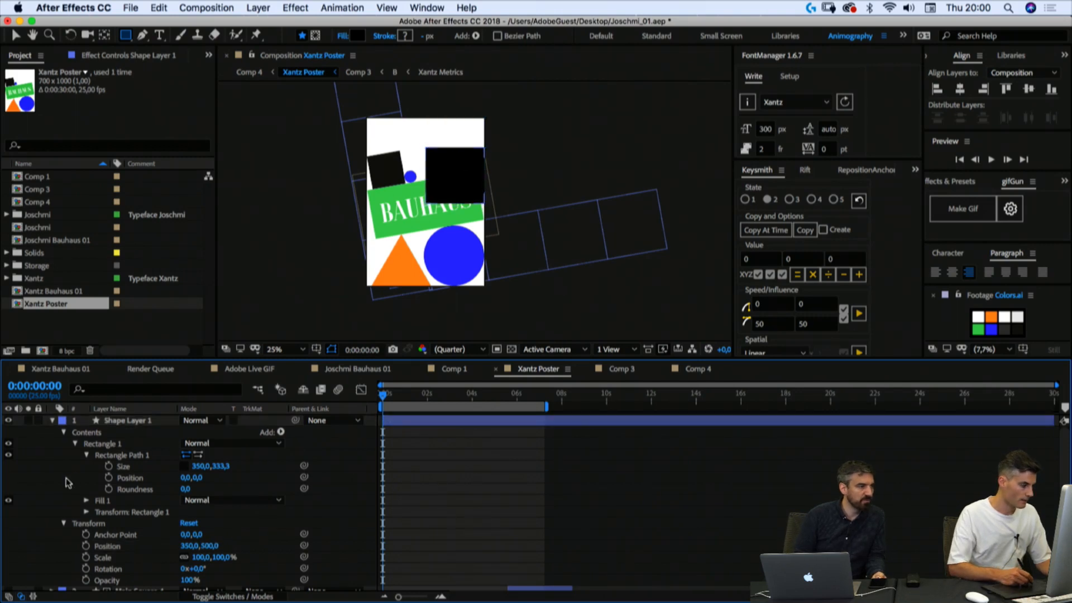
{"action": "left_click", "coordinate": [87, 512]}
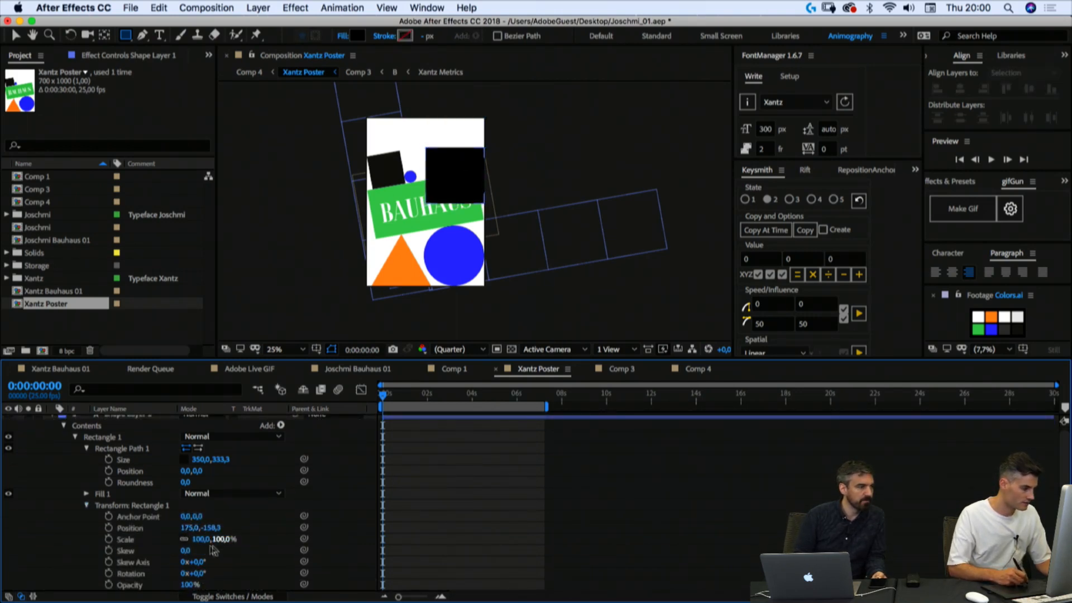
{"action": "left_click", "coordinate": [222, 459]}
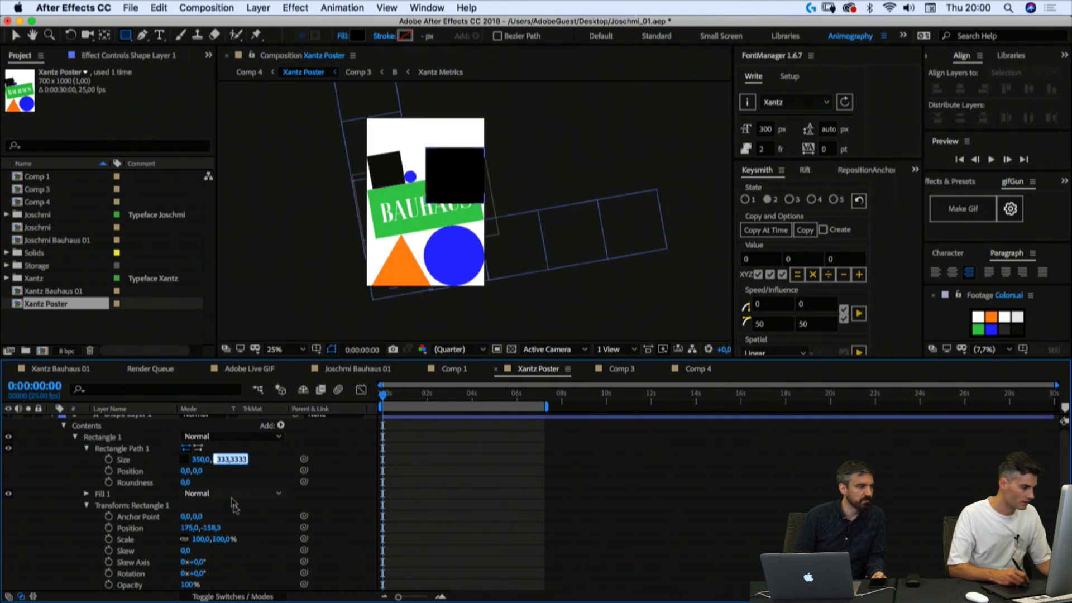
{"action": "left_click", "coordinate": [222, 528]}
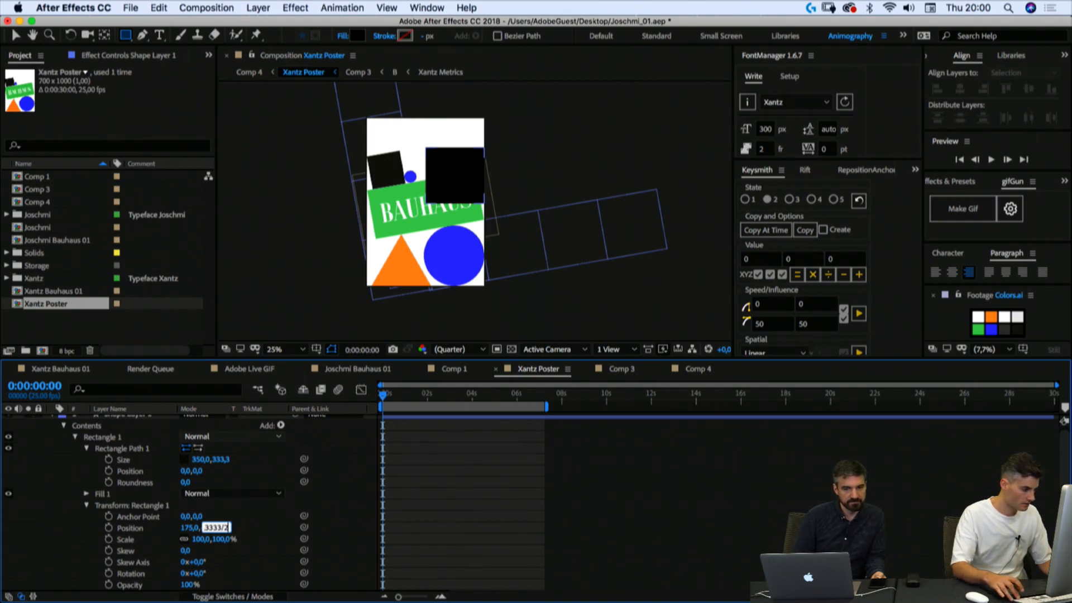
{"action": "type", "text": "3333/2"}
{"action": "key", "text": "Return"}
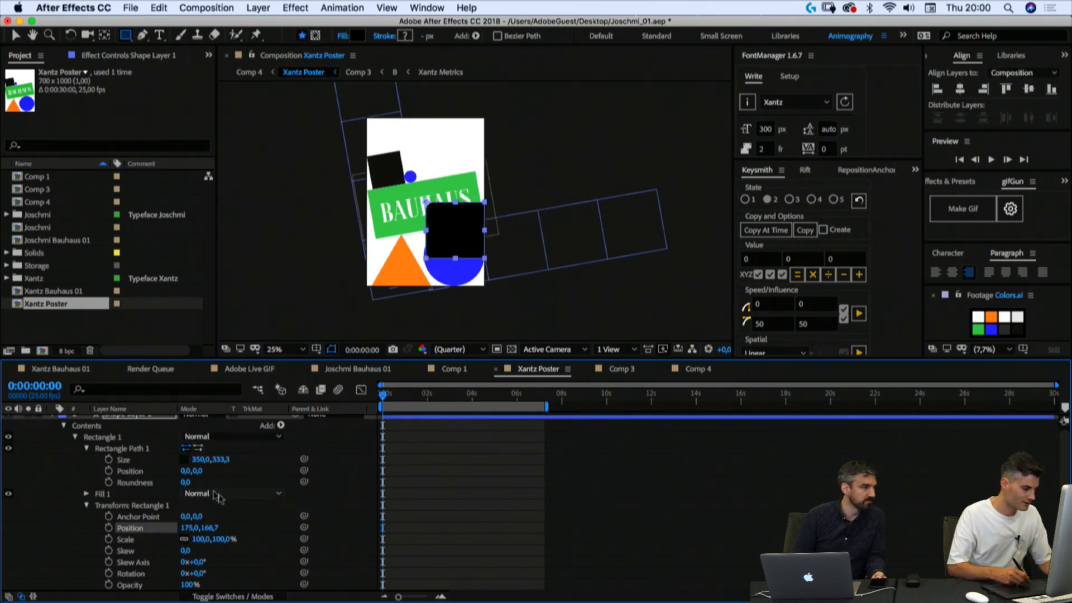
Step: Subtract 500 from the rectangle's Y position to align it with the poster's top edge
{"action": "left_click", "coordinate": [218, 528]}
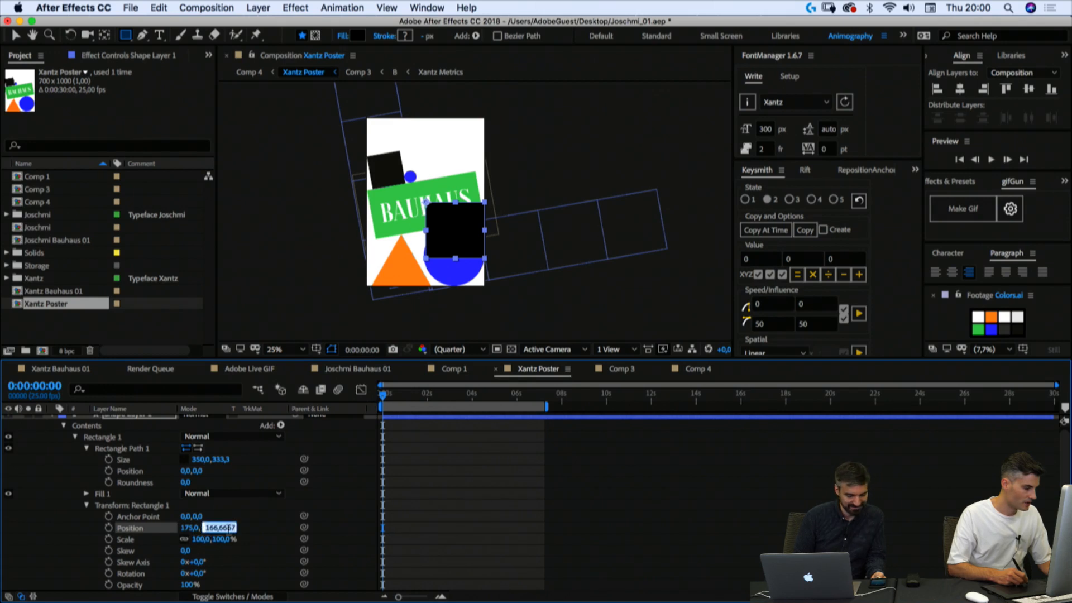
{"action": "key", "text": "Right"}
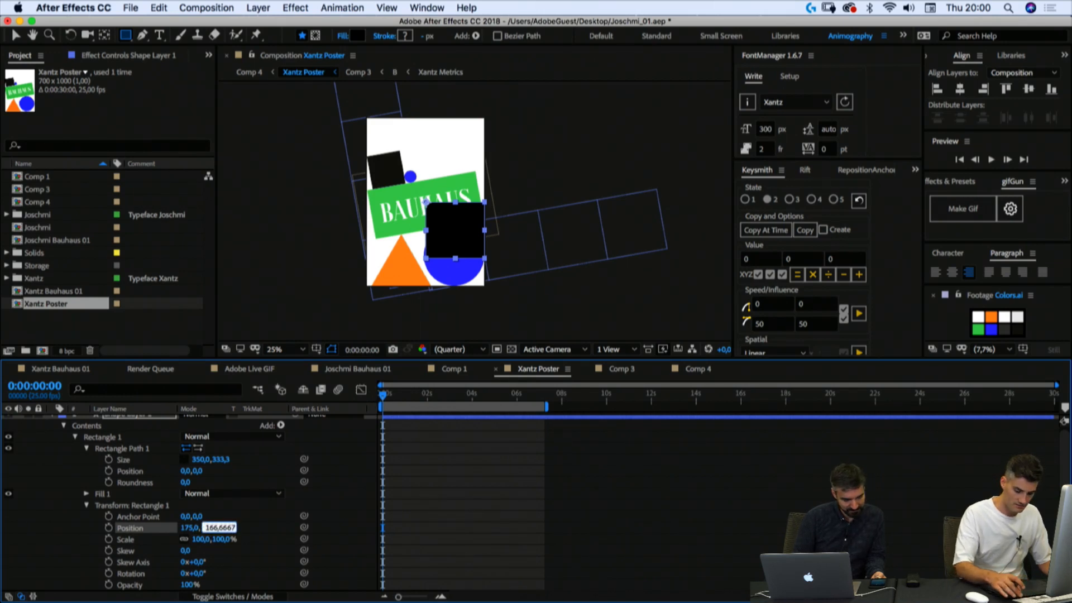
{"action": "type", "text": "-500"}
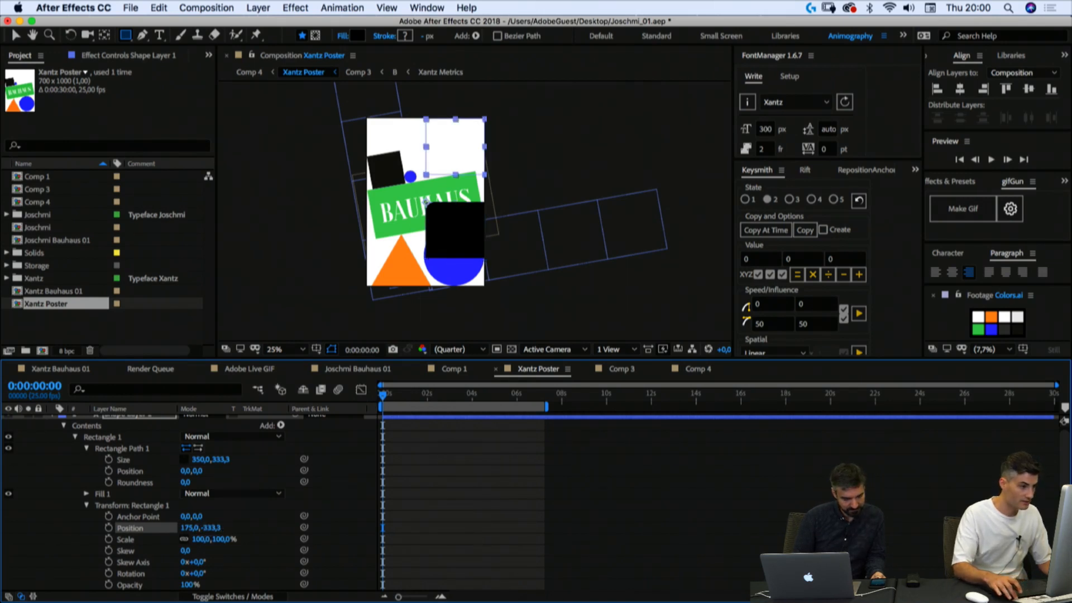
{"action": "key", "text": "Return"}
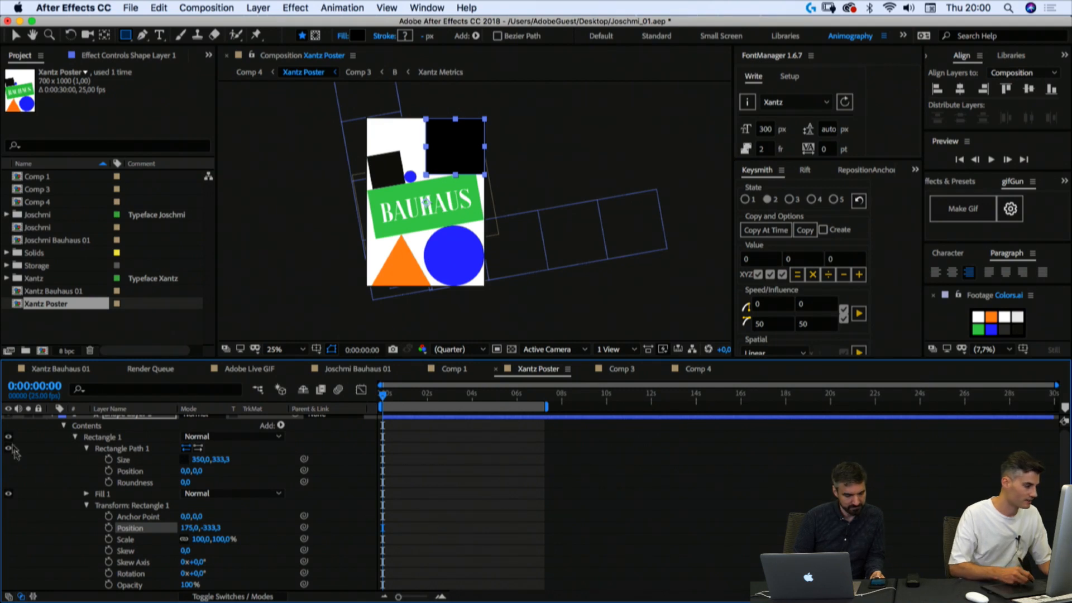
Step: Duplicate Rectangle 1 and set the copy's X position to -175 to fill the poster's upper-left cell
{"action": "left_click", "coordinate": [74, 438]}
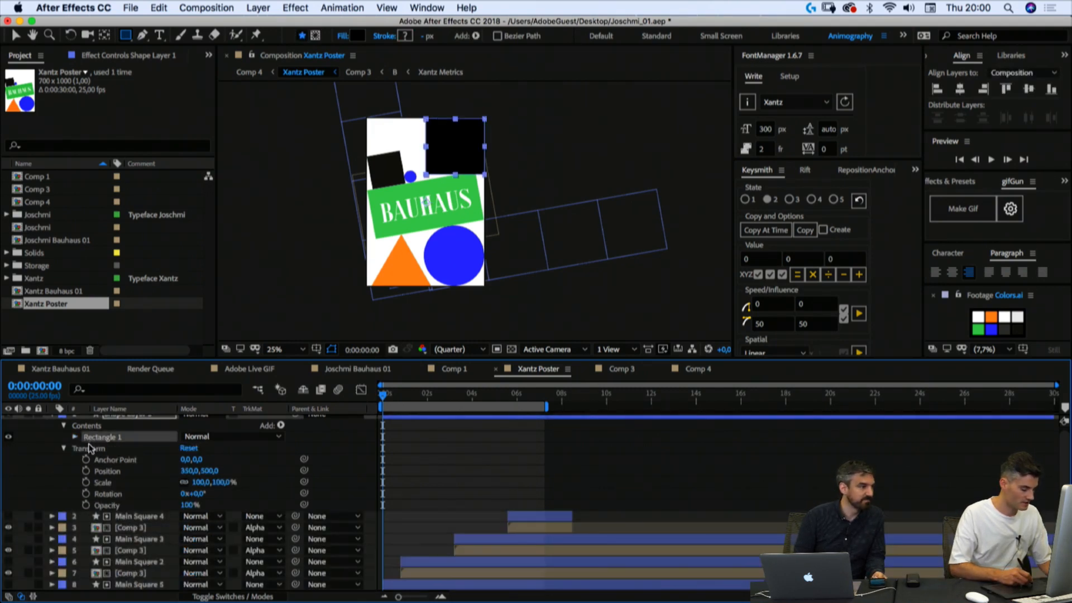
{"action": "key", "text": "super+d"}
{"action": "left_click", "coordinate": [75, 437]}
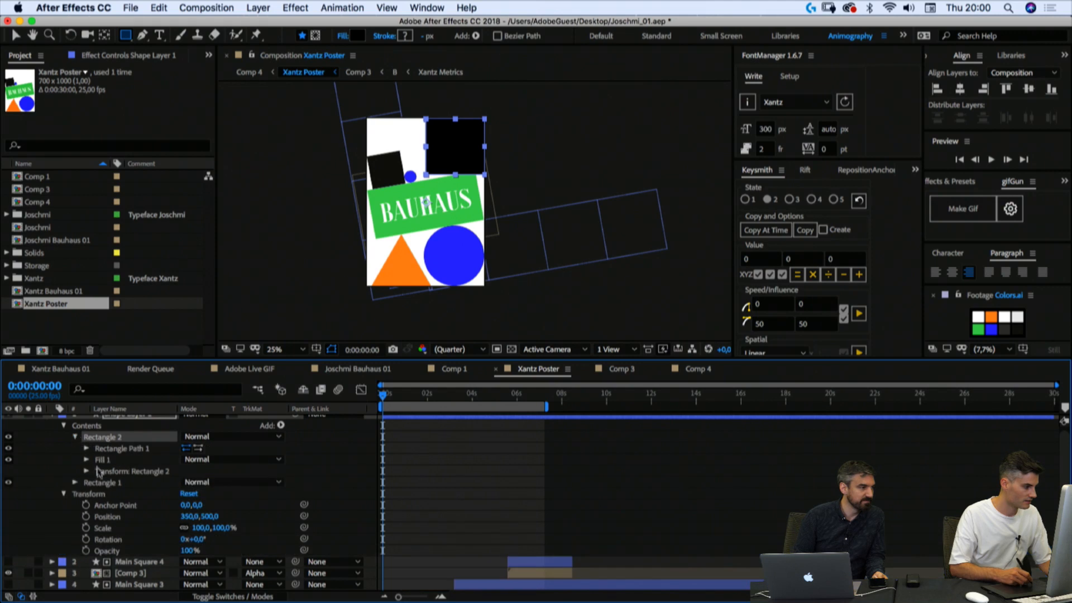
{"action": "left_click", "coordinate": [87, 472]}
{"action": "left_click", "coordinate": [191, 494]}
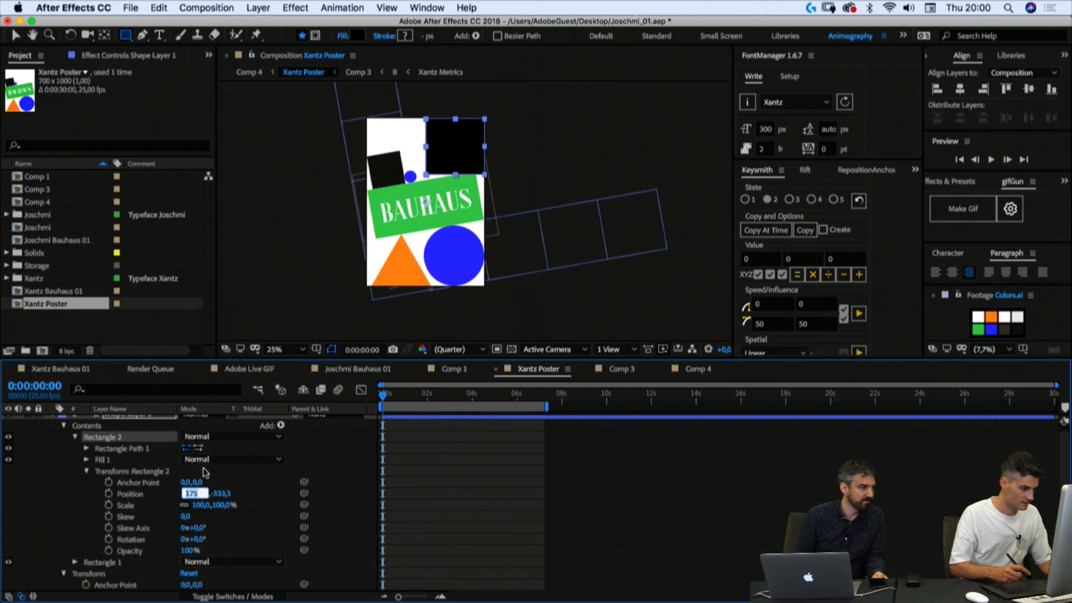
{"action": "key", "text": "Left"}
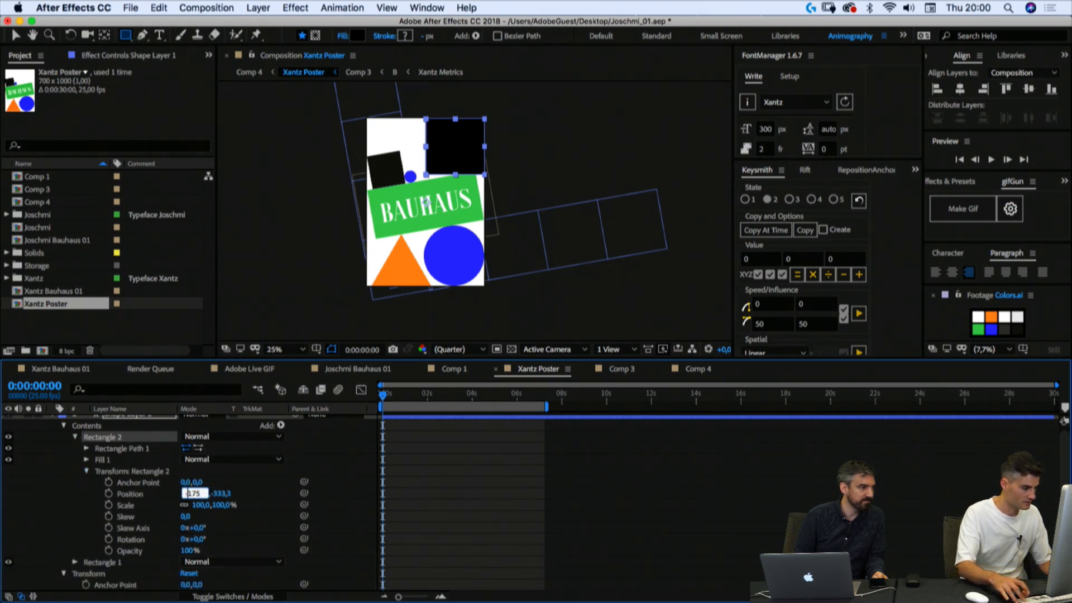
{"action": "type", "text": "-"}
{"action": "key", "text": "Return"}
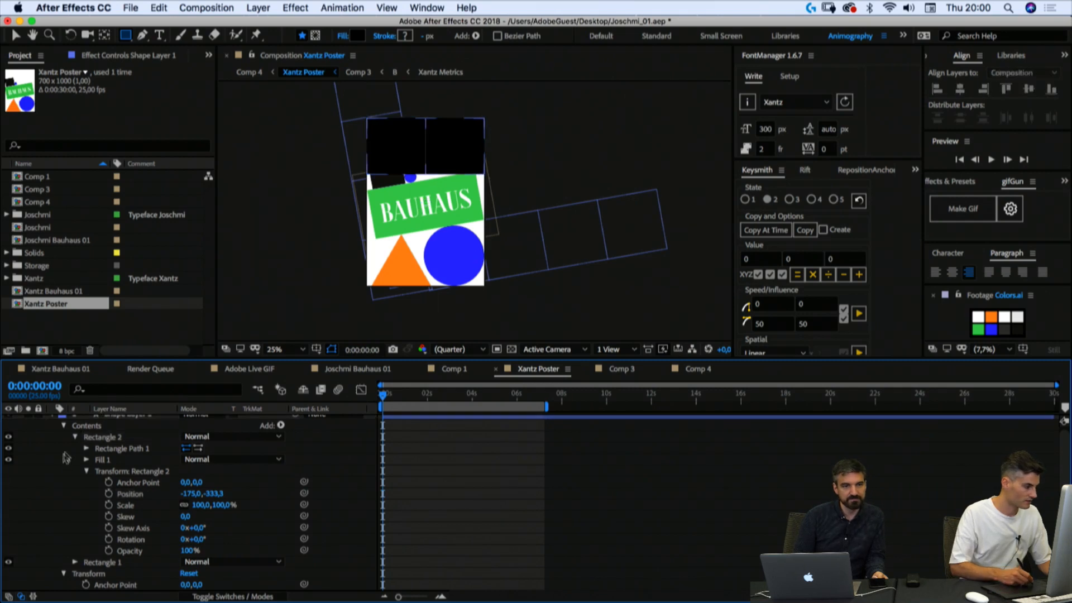
Step: Duplicate Rectangle 1 and Rectangle 2 together and place the copies below them in the shape layer's contents
{"action": "left_click", "coordinate": [74, 436]}
{"action": "left_click", "coordinate": [94, 449]}
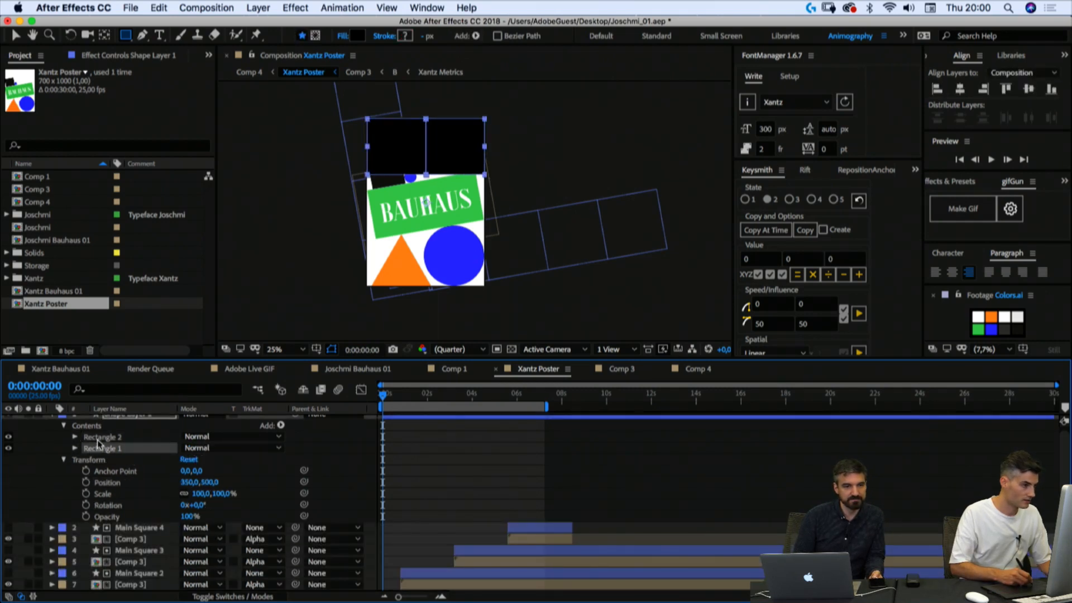
{"action": "left_click", "coordinate": [99, 439]}
{"action": "left_click", "coordinate": [93, 447]}
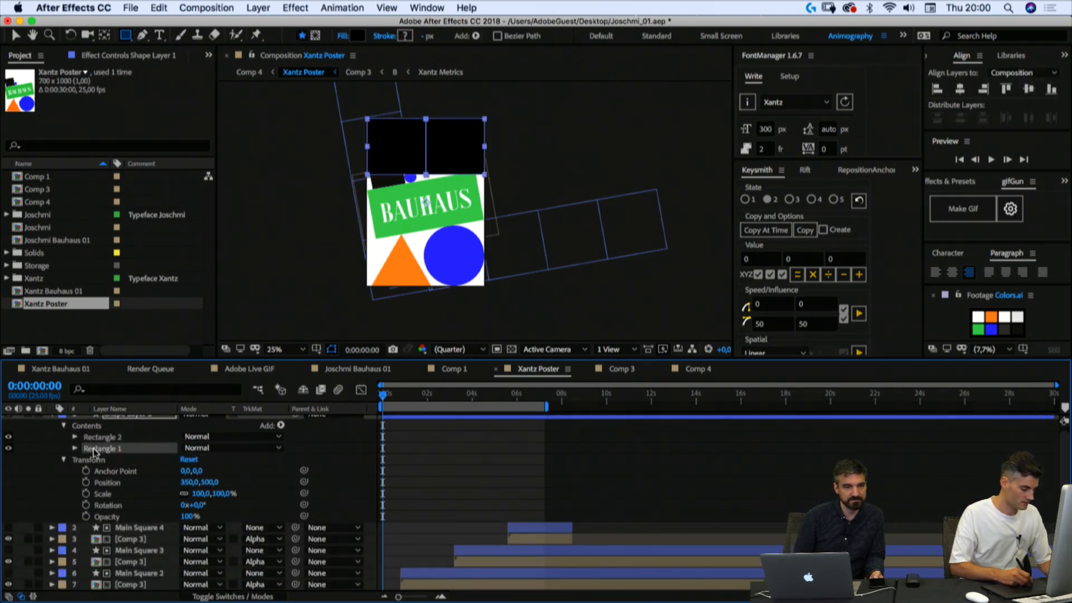
{"action": "left_click", "coordinate": [95, 439], "text": "shift"}
{"action": "key", "text": "super+d"}
{"action": "left_click_drag", "start_coordinate": [100, 460], "coordinate": [93, 478]}
Step: Set the Y position in Rectangle 4's own transform to 0 to fill the poster's middle-left cell
{"action": "left_click", "coordinate": [73, 473]}
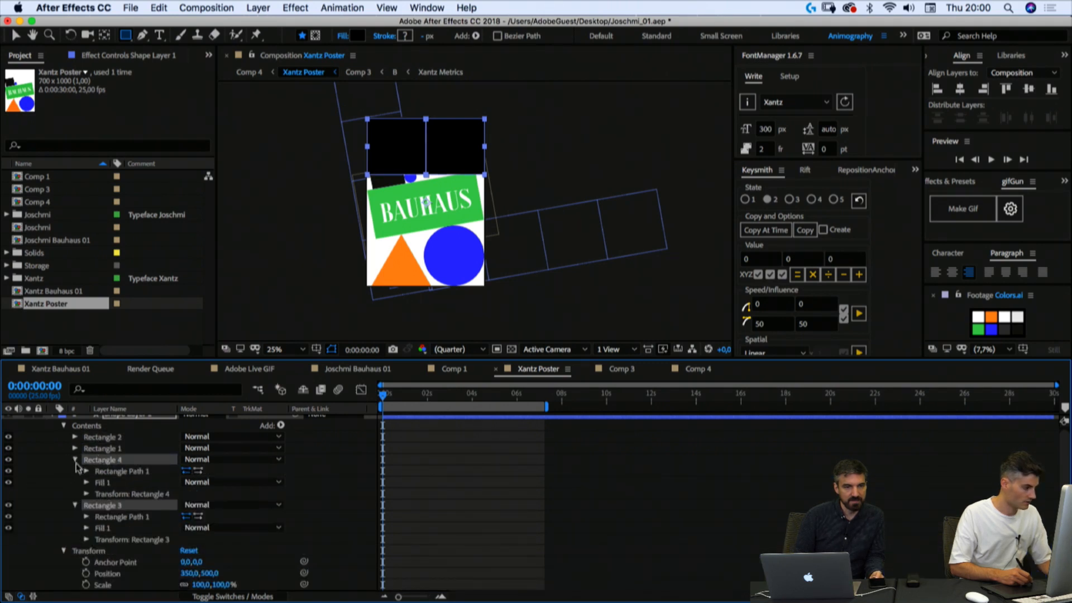
{"action": "left_click", "coordinate": [115, 471]}
{"action": "left_click", "coordinate": [87, 493]}
{"action": "left_click", "coordinate": [214, 516]}
{"action": "type", "text": "0"}
{"action": "key", "text": "Return"}
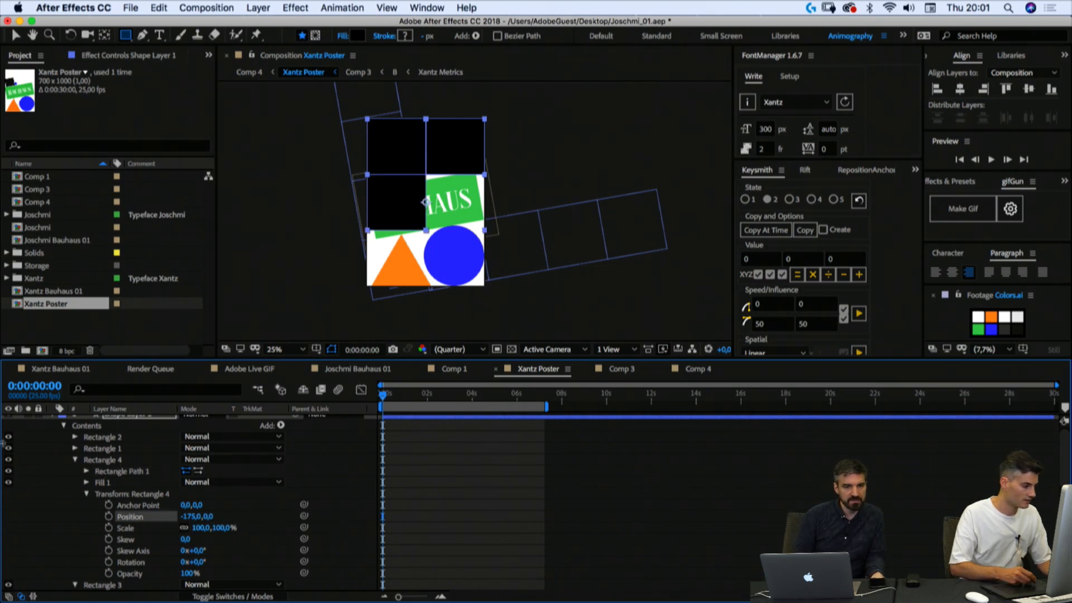
Step: Set the Y position in Rectangle 3's own transform to 0 to fill the poster's middle-right cell
{"action": "left_click", "coordinate": [87, 493]}
{"action": "left_click", "coordinate": [86, 543]}
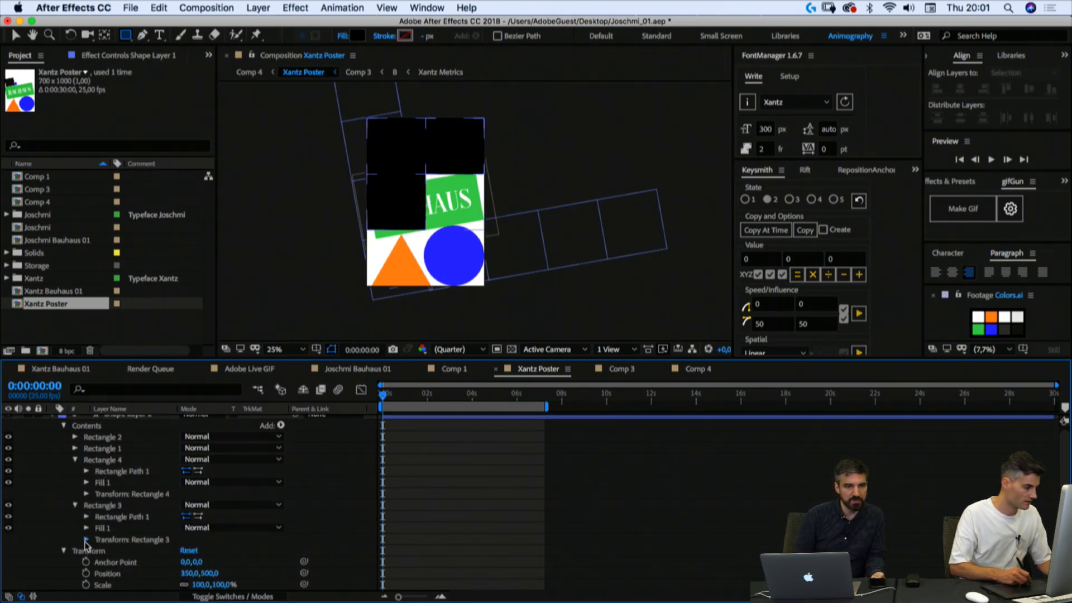
{"action": "left_click", "coordinate": [86, 540]}
{"action": "left_click", "coordinate": [203, 527]}
{"action": "type", "text": "0"}
{"action": "key", "text": "Return"}
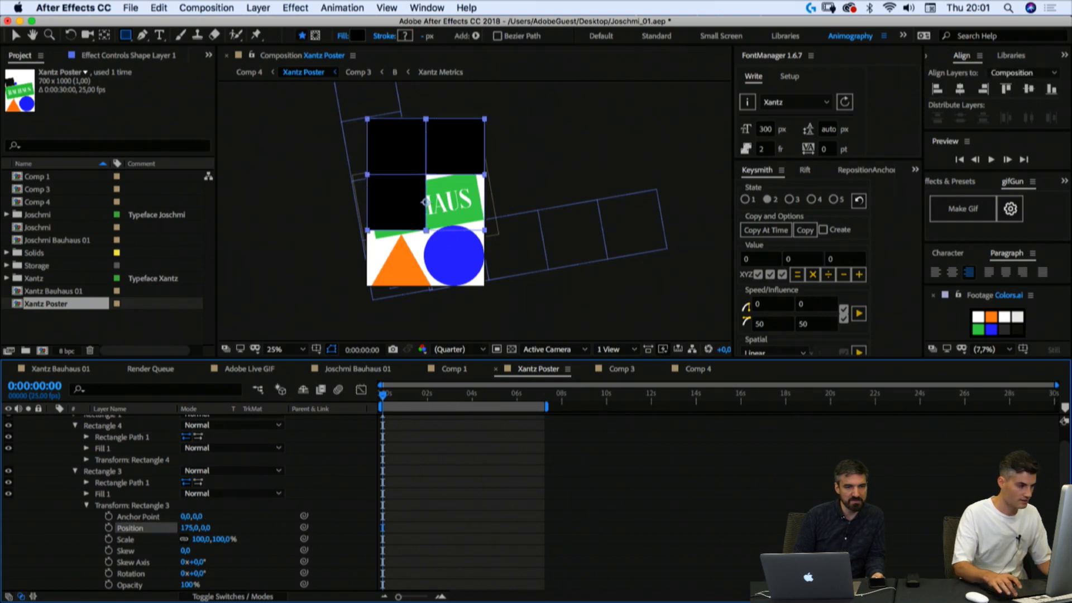
Step: Duplicate Rectangle 4 and Rectangle 3 together and place the copies at the end of the shape layer's contents
{"action": "left_click", "coordinate": [66, 453]}
{"action": "left_click", "coordinate": [86, 505]}
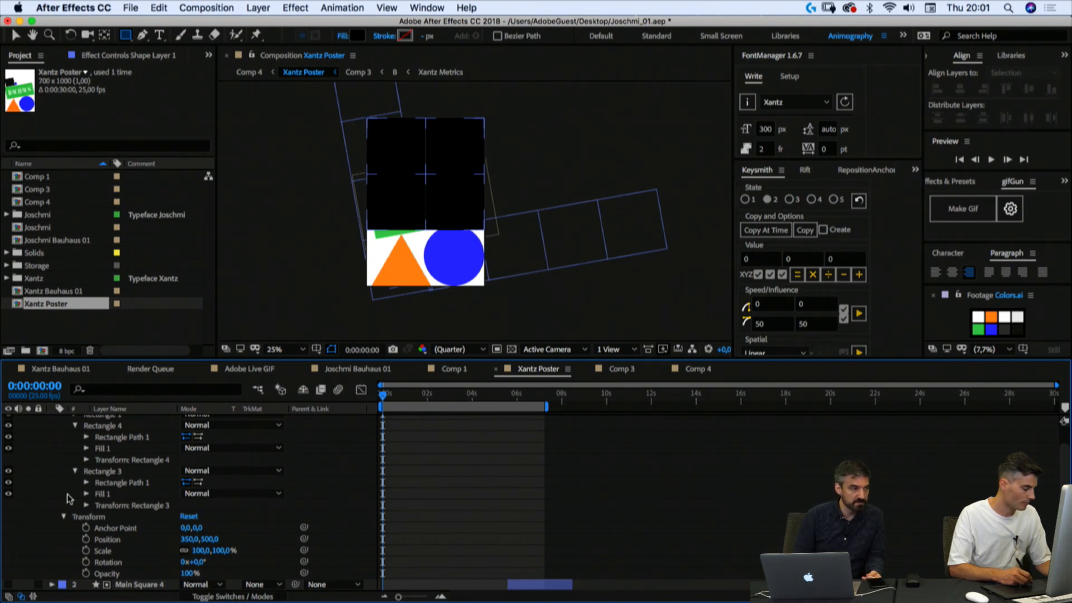
{"action": "left_click", "coordinate": [75, 426]}
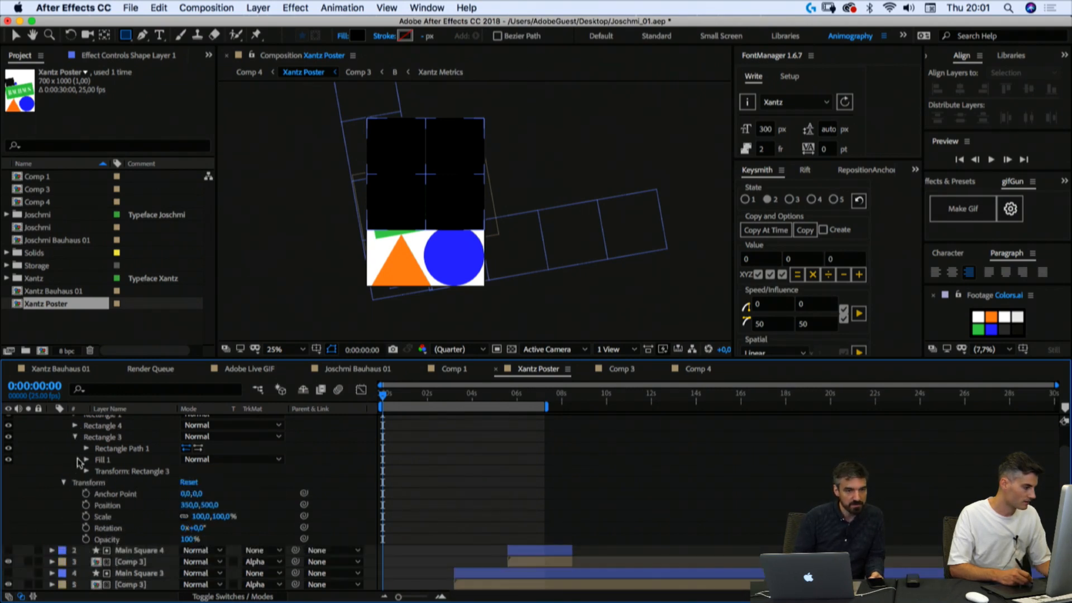
{"action": "left_click", "coordinate": [74, 437]}
{"action": "left_click", "coordinate": [97, 438]}
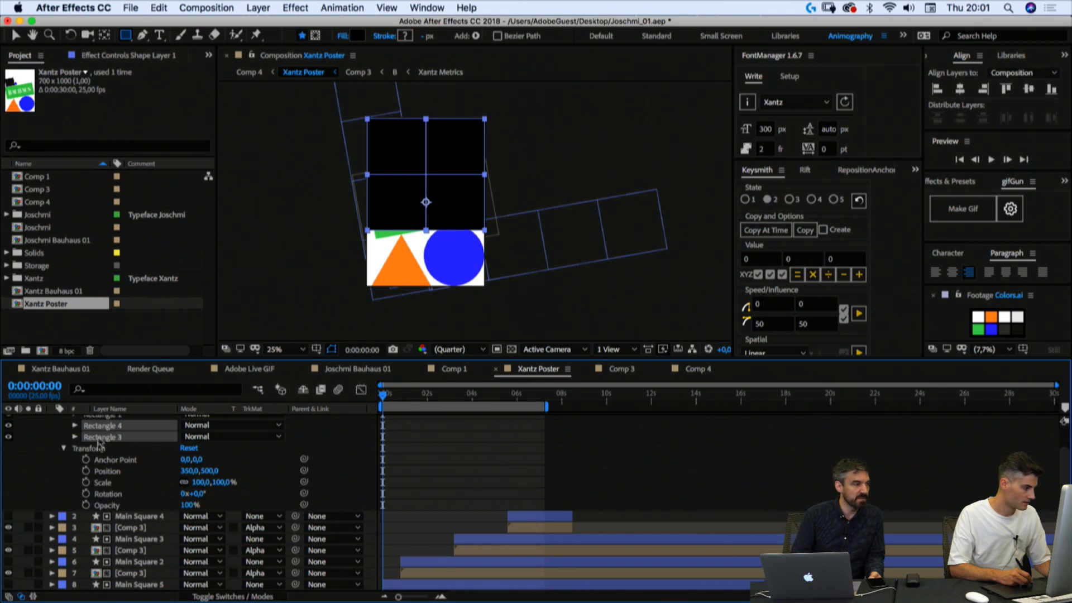
{"action": "key", "text": "super+d"}
{"action": "left_click_drag", "start_coordinate": [95, 451], "coordinate": [96, 467]}
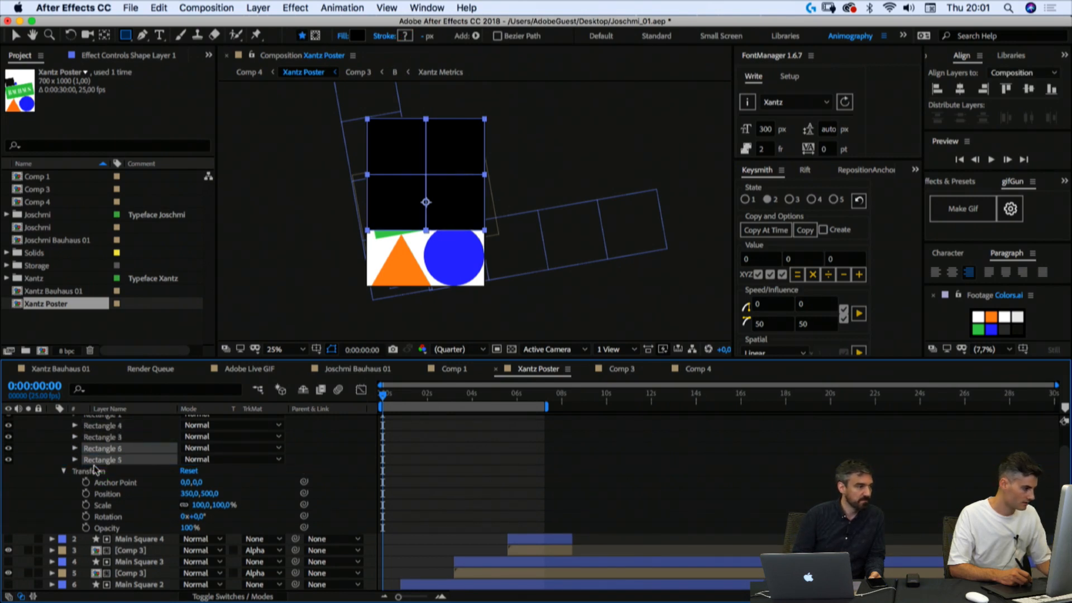
Step: Try setting Rectangle 6's Y position to half its height, 333,3333/2
{"action": "left_click", "coordinate": [64, 459]}
{"action": "left_click", "coordinate": [75, 449]}
{"action": "left_click", "coordinate": [75, 494]}
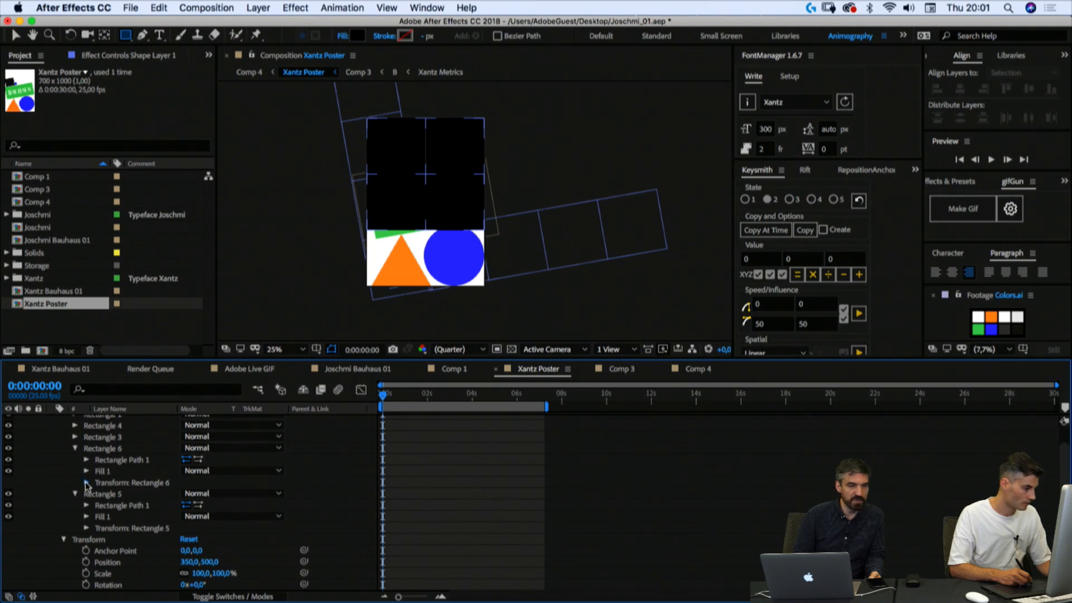
{"action": "left_click", "coordinate": [87, 483]}
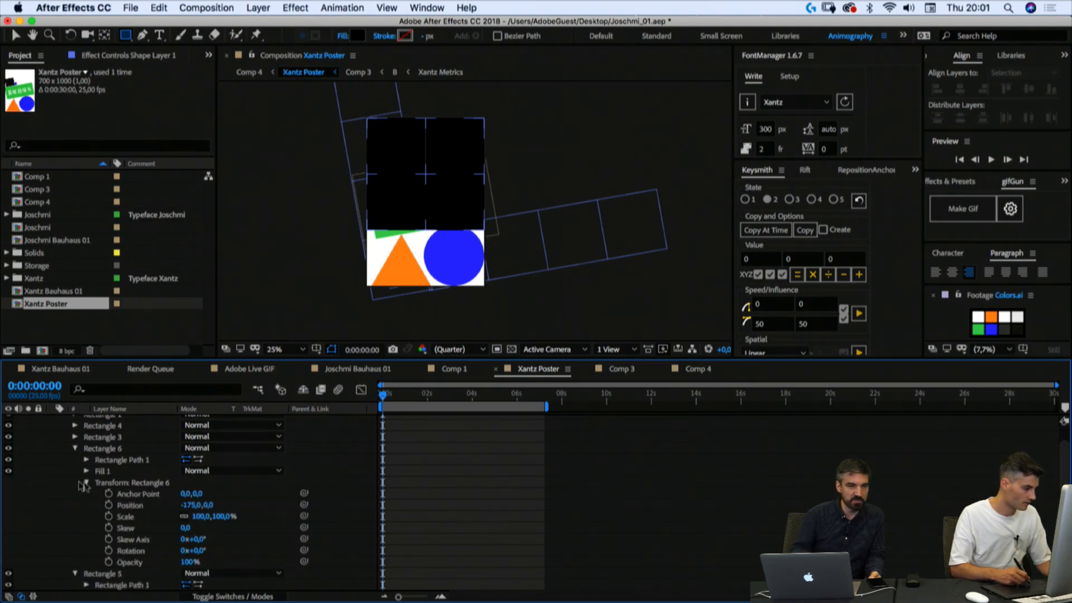
{"action": "left_click", "coordinate": [87, 460]}
{"action": "left_click", "coordinate": [225, 471]}
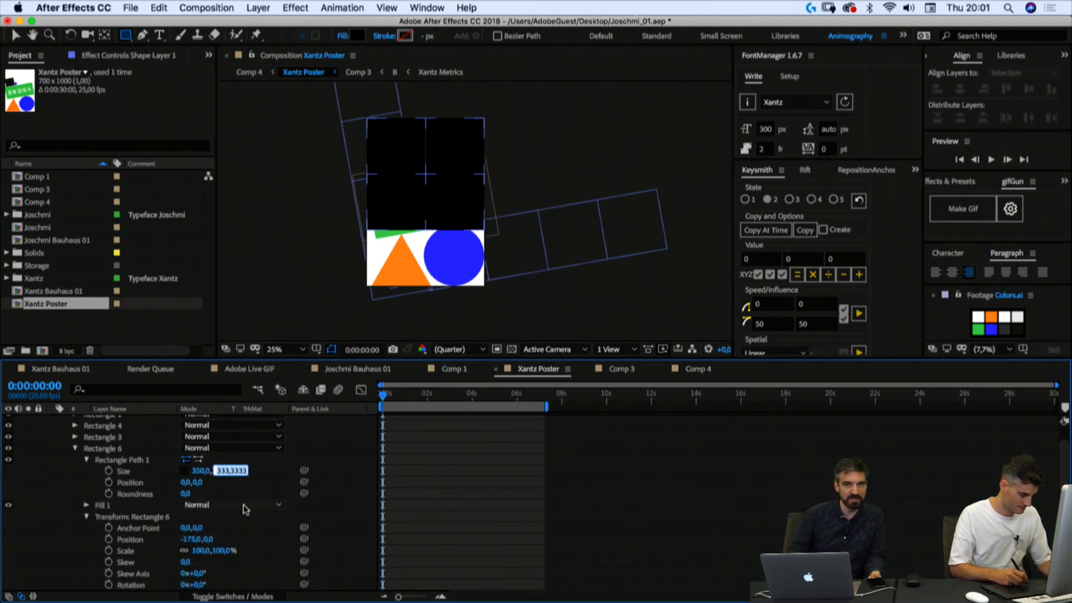
{"action": "left_click", "coordinate": [210, 538]}
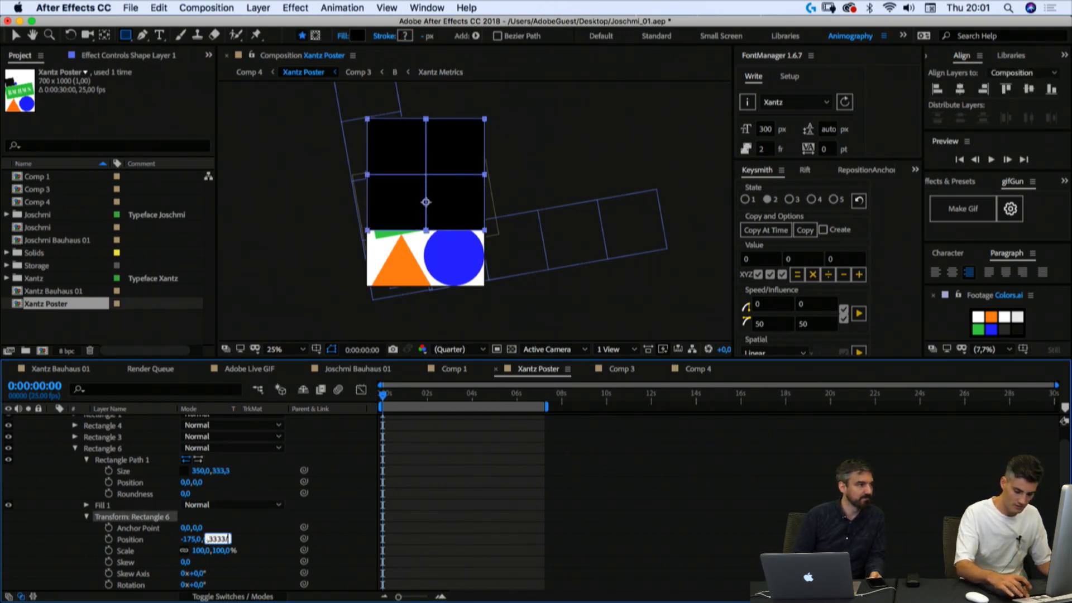
{"action": "key", "text": "Return"}
Step: Try adding 500 to Rectangle 6's Y position, and undo the change
{"action": "left_click", "coordinate": [215, 539]}
{"action": "key", "text": "Left"}
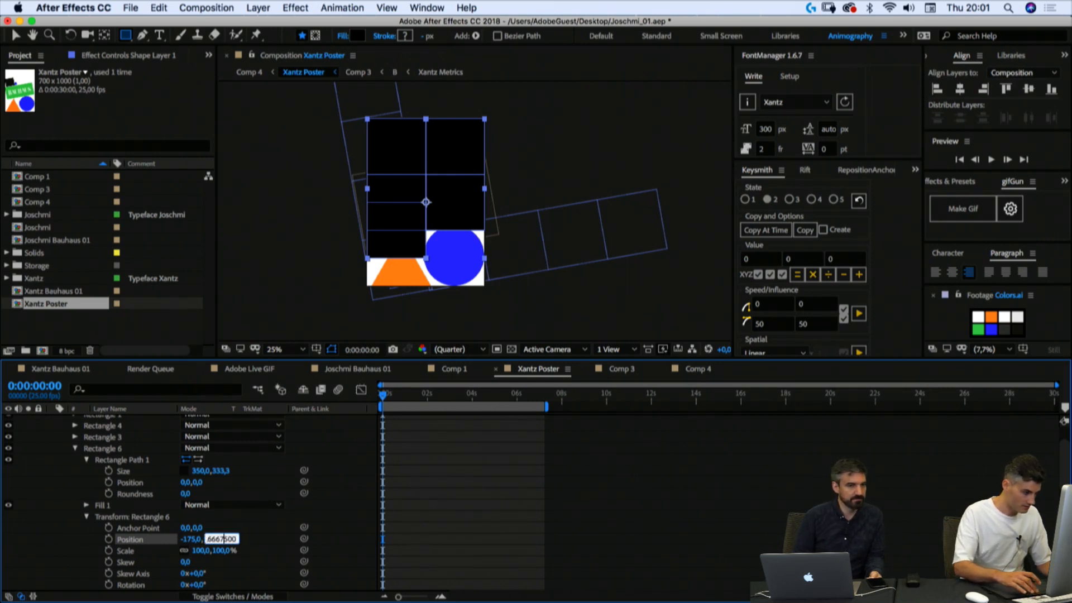
{"action": "type", "text": "+500"}
{"action": "key", "text": "Return"}
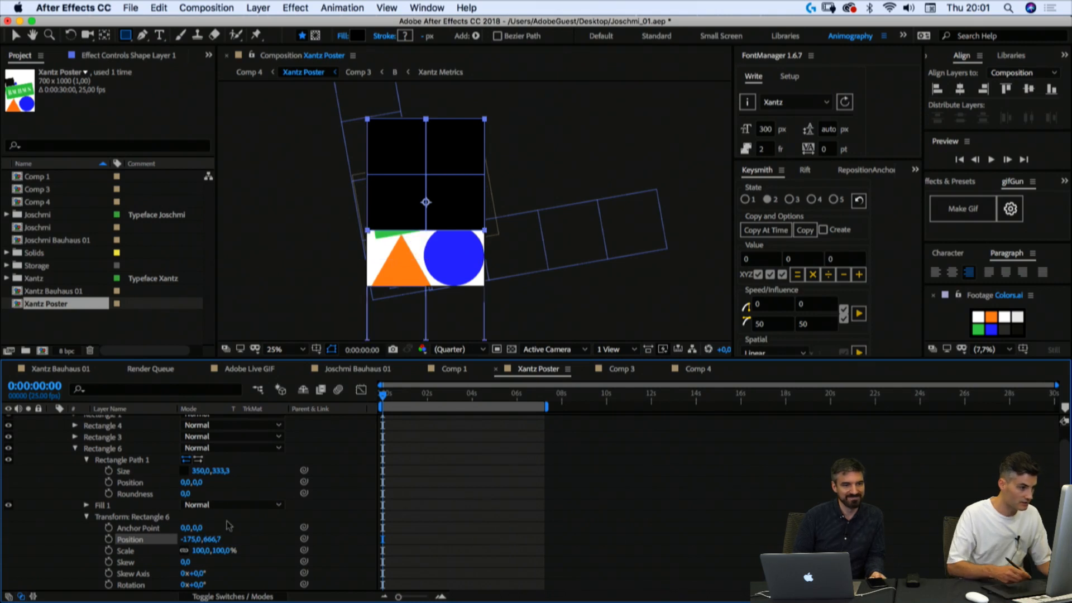
{"action": "left_click", "coordinate": [102, 450]}
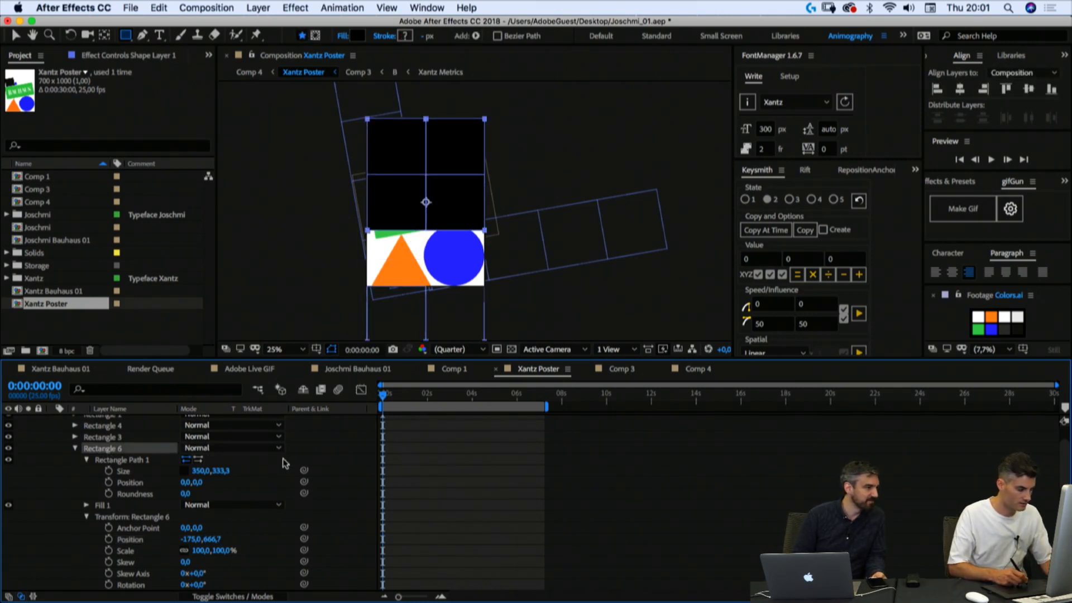
{"action": "key", "text": "comma"}
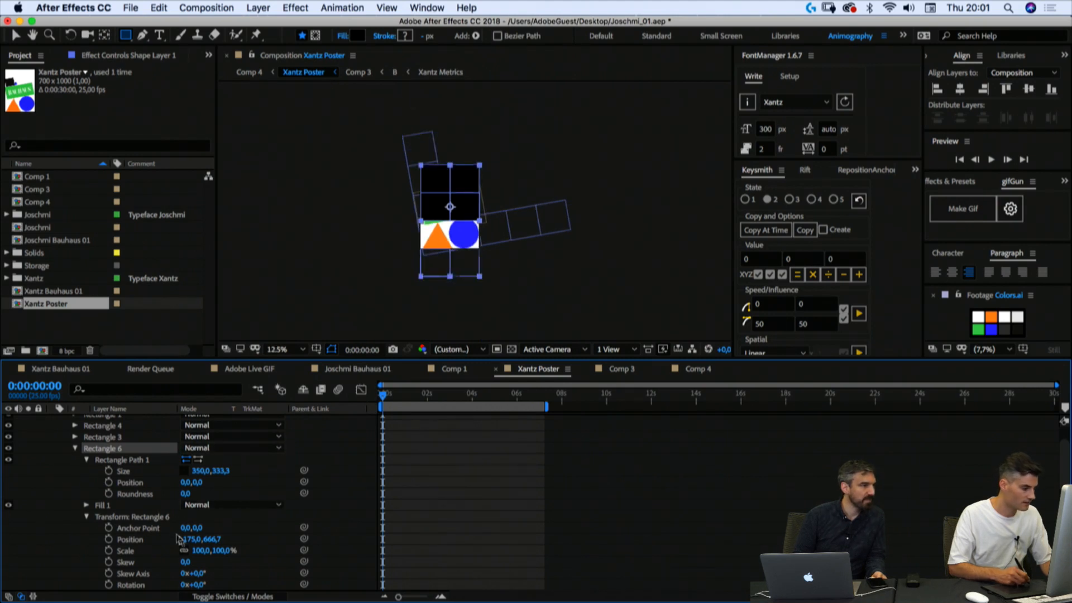
{"action": "key", "text": "super+z"}
{"action": "left_click", "coordinate": [231, 535]}
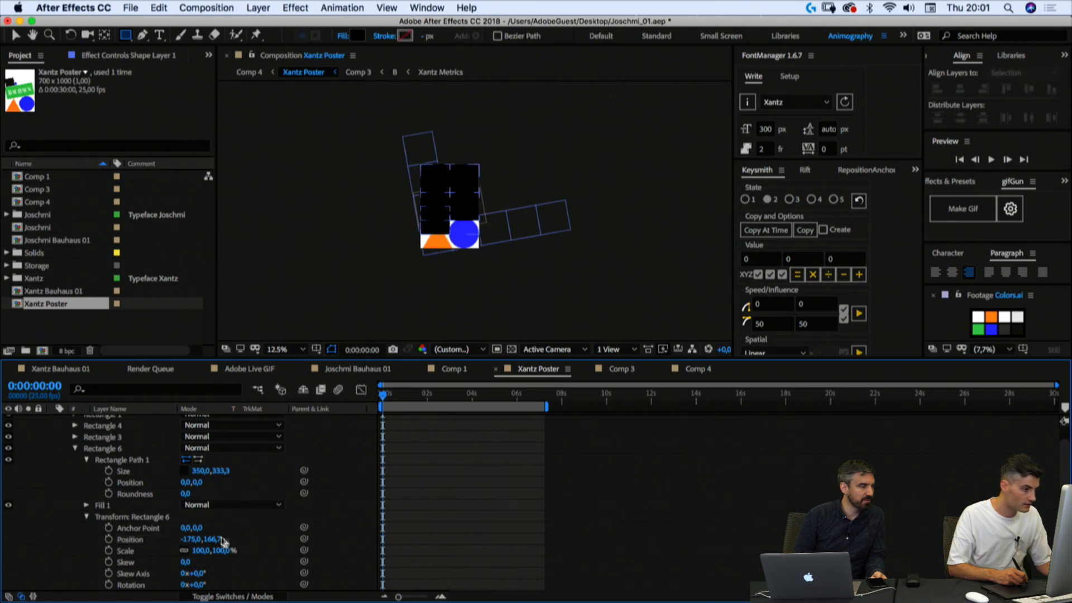
{"action": "left_click", "coordinate": [214, 540]}
{"action": "key", "text": "Right"}
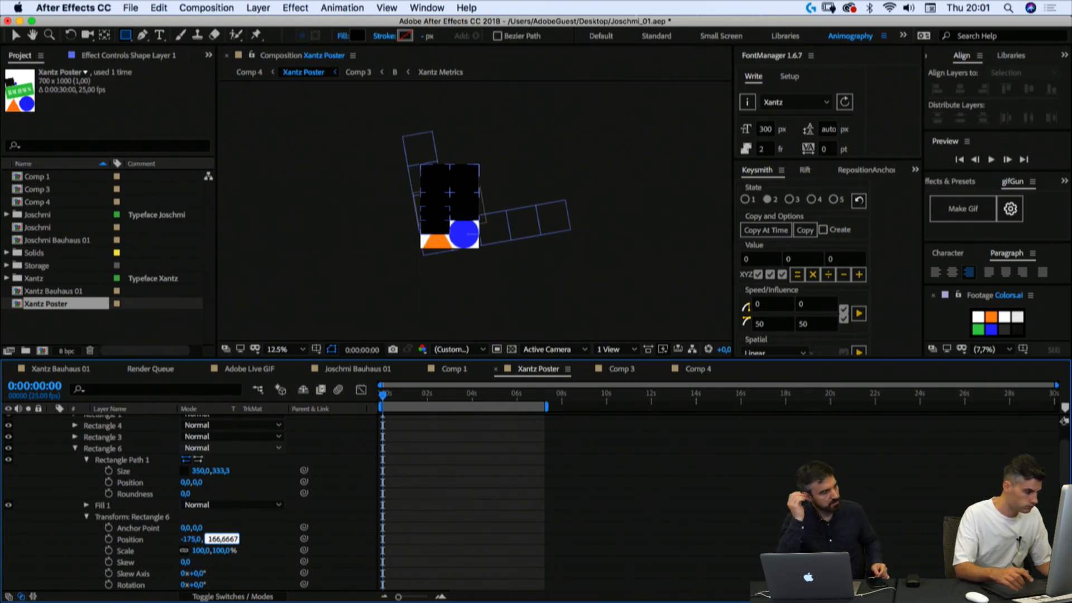
{"action": "left_click", "coordinate": [224, 471]}
{"action": "key", "text": "super+c"}
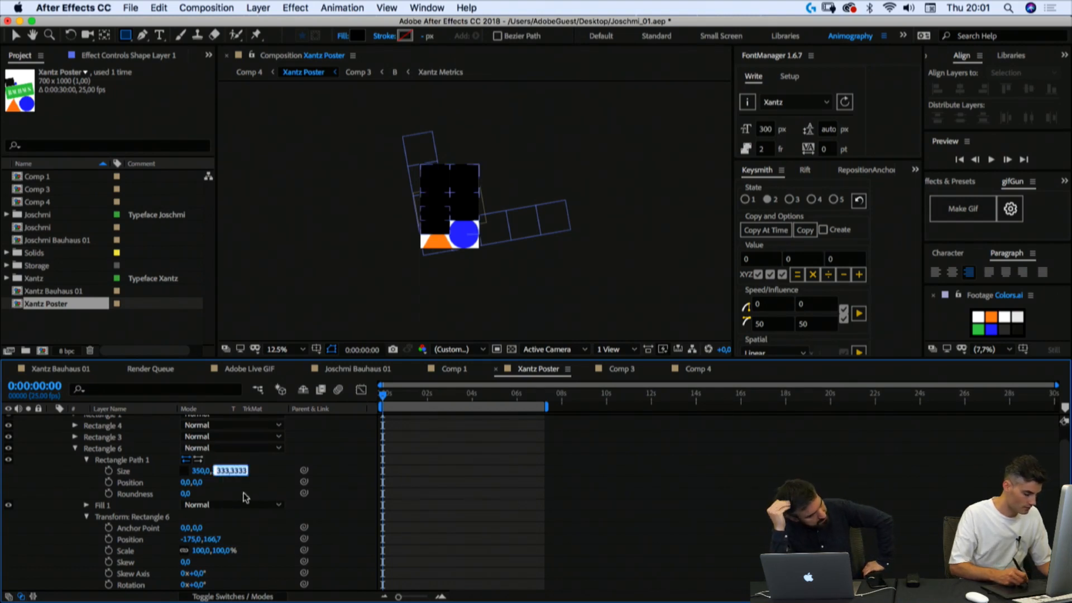
{"action": "left_click", "coordinate": [214, 539]}
{"action": "key", "text": "super+v"}
{"action": "key", "text": "Escape"}
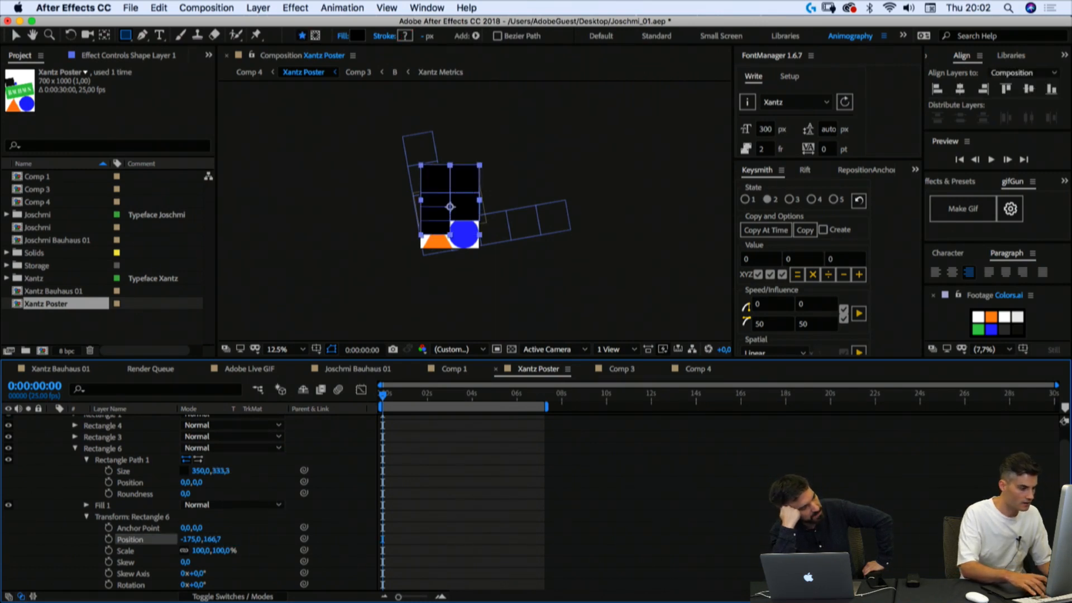
Step: Try moving Rectangle 6 freehand along Y toward the poster's bottom edge
{"action": "left_click", "coordinate": [168, 528]}
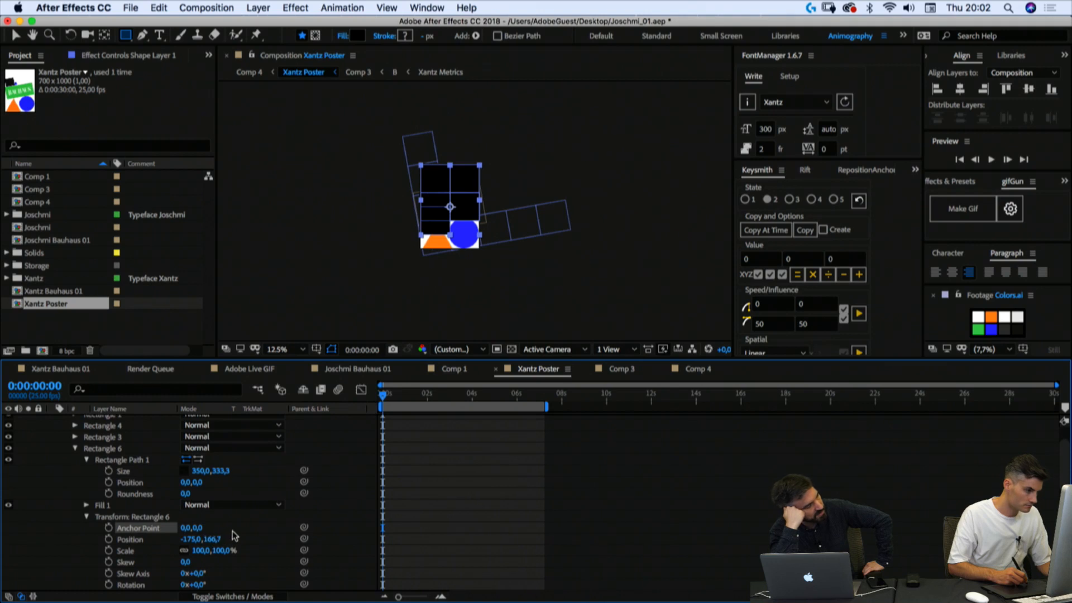
{"action": "left_click_drag", "start_coordinate": [212, 539], "coordinate": [284, 529]}
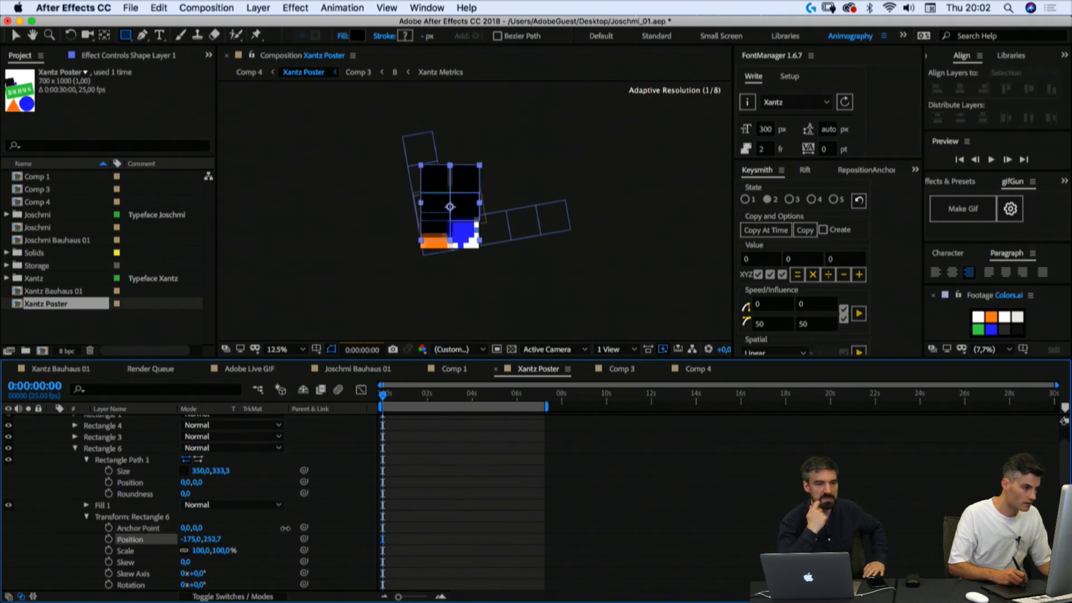
{"action": "left_click_drag", "start_coordinate": [215, 539], "coordinate": [239, 538]}
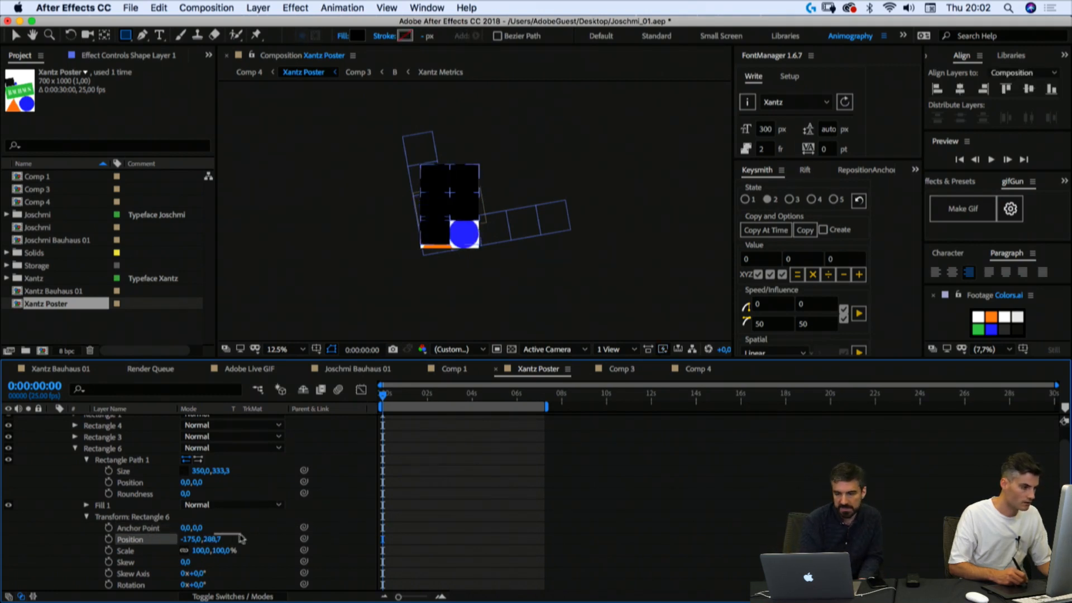
Step: Copy Rectangle 6's height, 333,3333, into its Y position to fill the poster's lower-left cell
{"action": "left_click", "coordinate": [231, 471]}
{"action": "key", "text": "cmd+c"}
{"action": "left_click", "coordinate": [212, 538]}
{"action": "key", "text": "cmd+v"}
{"action": "key", "text": "Return"}
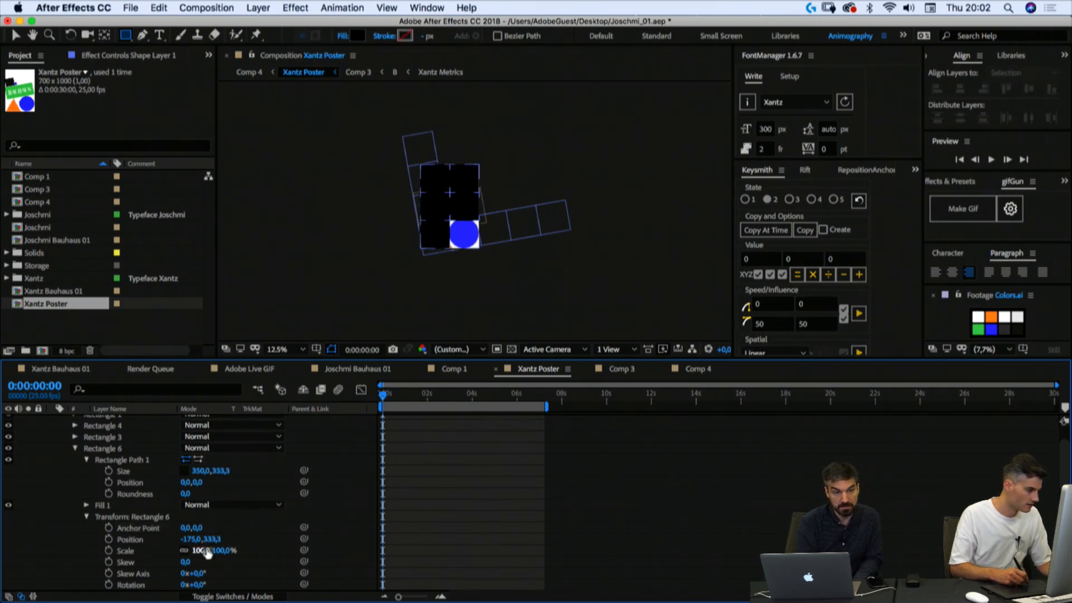
{"action": "left_click", "coordinate": [211, 539]}
{"action": "key", "text": "Return"}
Step: Set the Y position in Rectangle 5's own transform to 333,3333 to fill the poster's lower-right cell
{"action": "left_click", "coordinate": [75, 448]}
{"action": "left_click", "coordinate": [87, 494]}
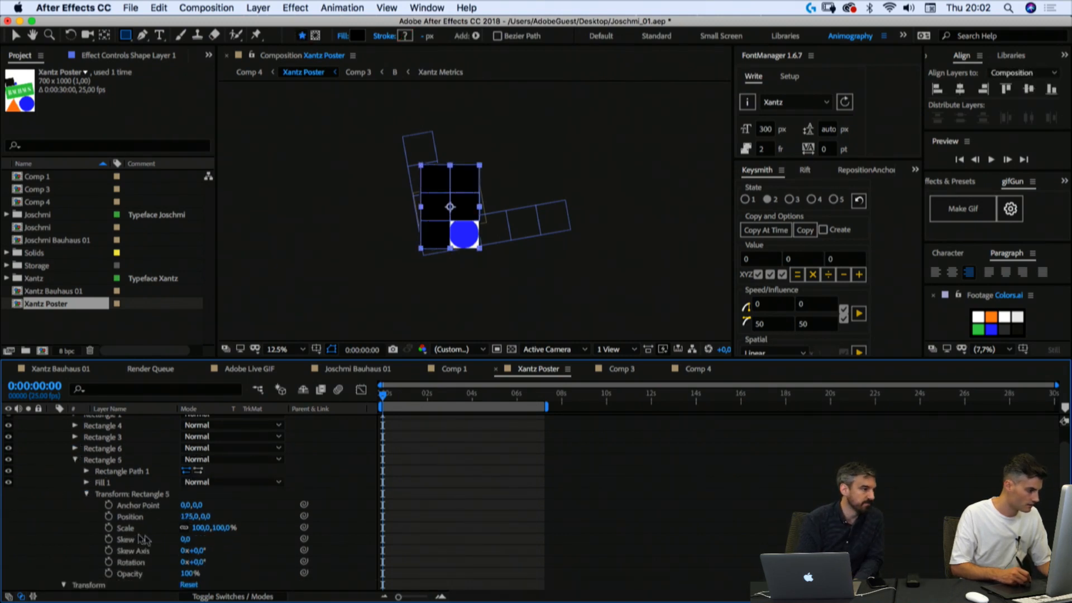
{"action": "left_click", "coordinate": [212, 517]}
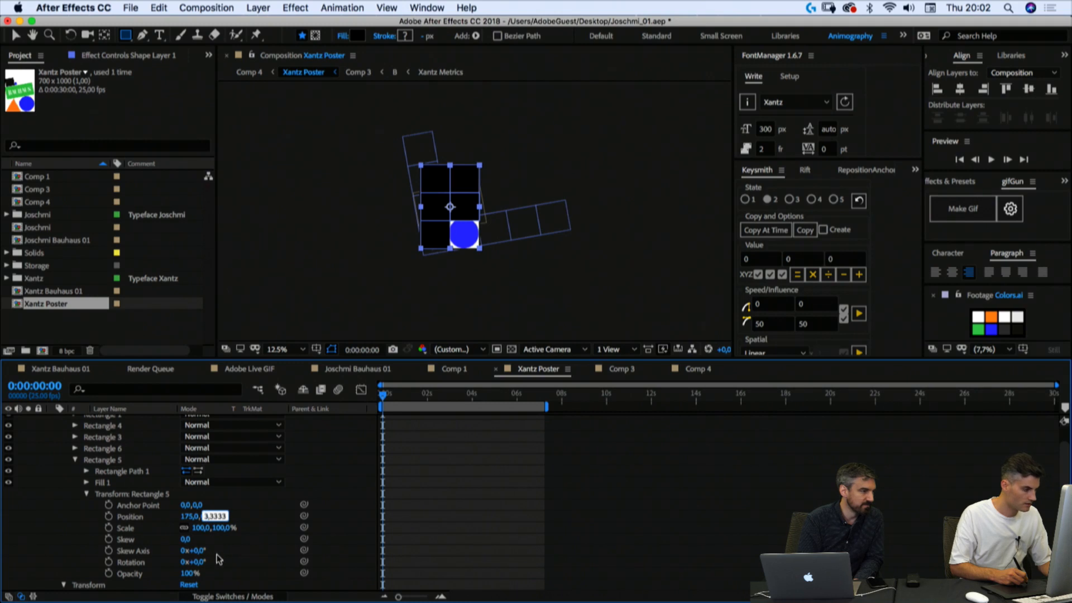
{"action": "left_click", "coordinate": [257, 538]}
{"action": "left_click", "coordinate": [190, 516]}
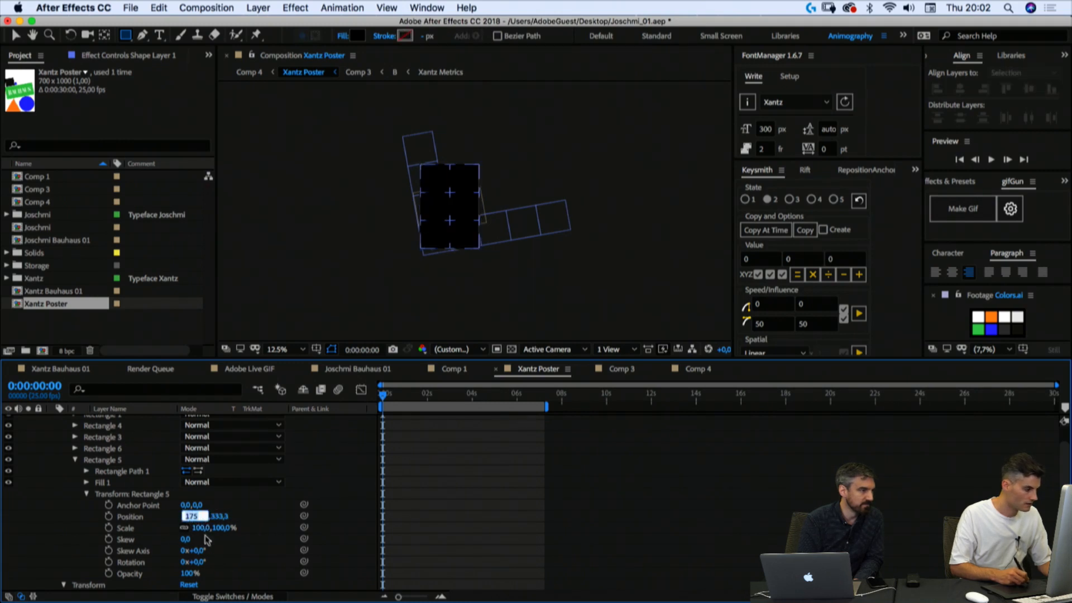
{"action": "left_click", "coordinate": [71, 514]}
{"action": "left_click", "coordinate": [86, 494]}
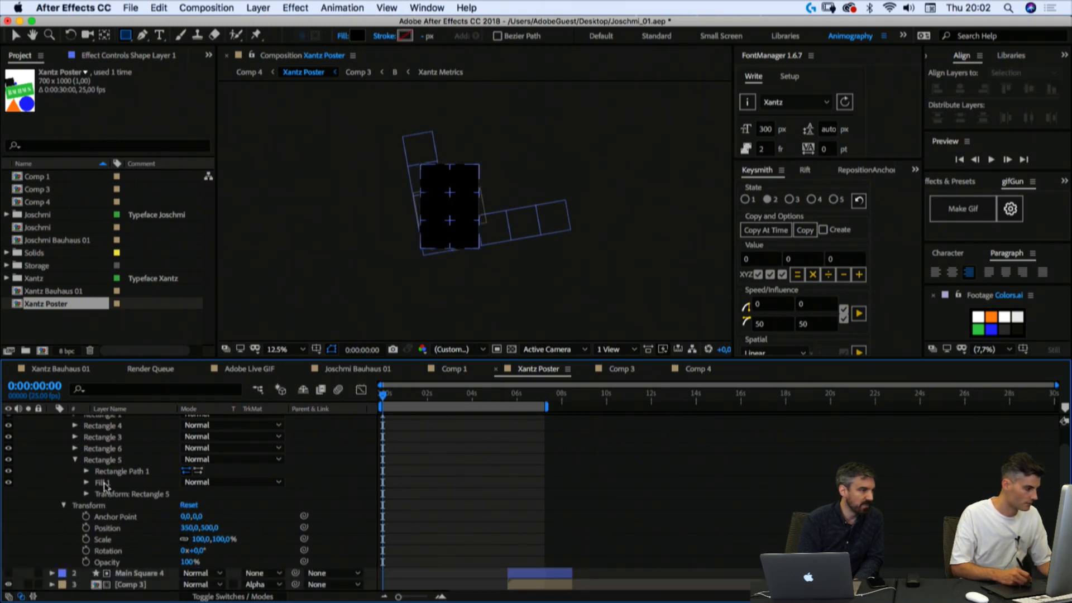
Step: Add a gradient fill to Rectangle 5 and delete its solid fill
{"action": "left_click", "coordinate": [101, 482]}
{"action": "scroll", "coordinate": [299, 462], "scroll_direction": "up", "scroll_amount": 2}
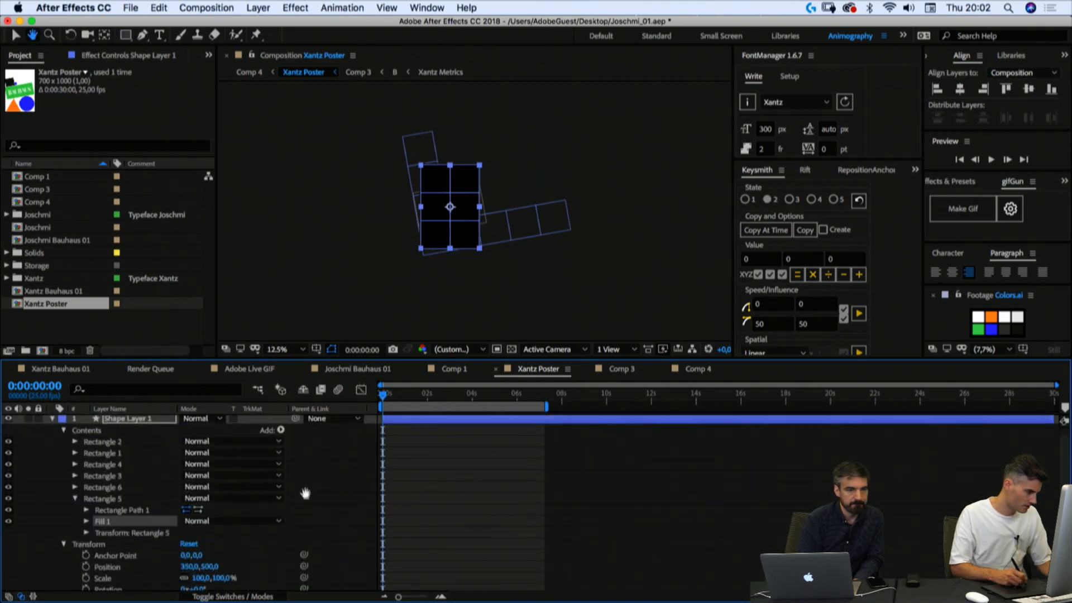
{"action": "left_click", "coordinate": [280, 432]}
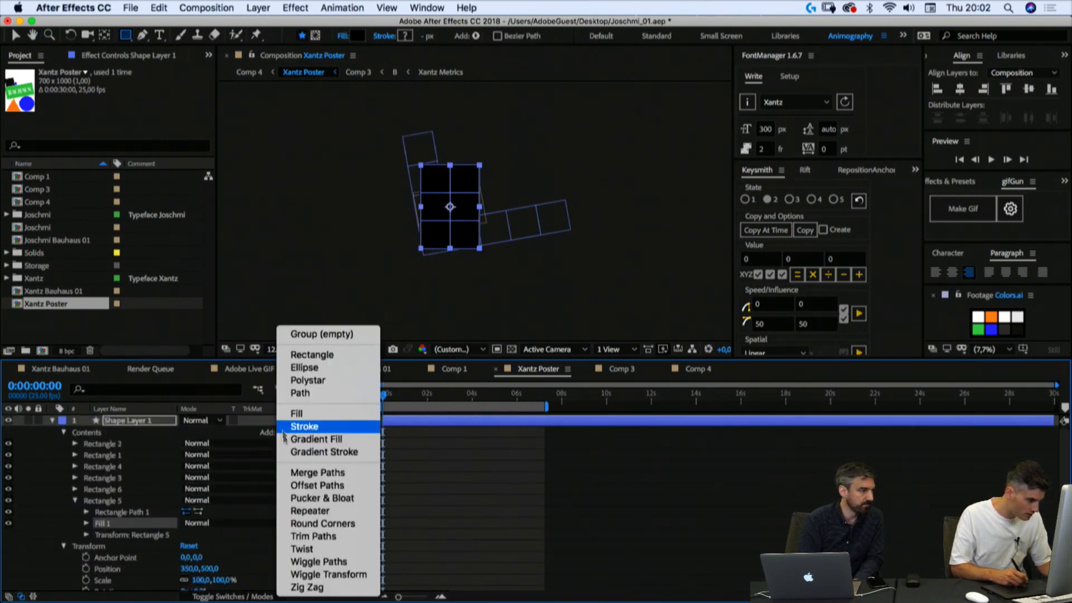
{"action": "left_click", "coordinate": [313, 440]}
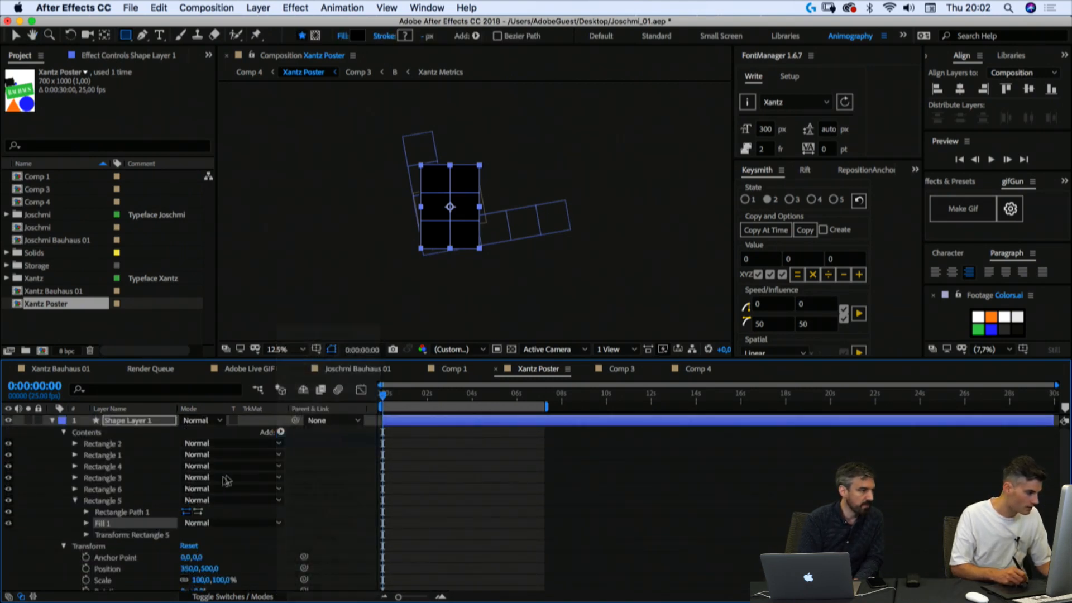
{"action": "left_click", "coordinate": [104, 536]}
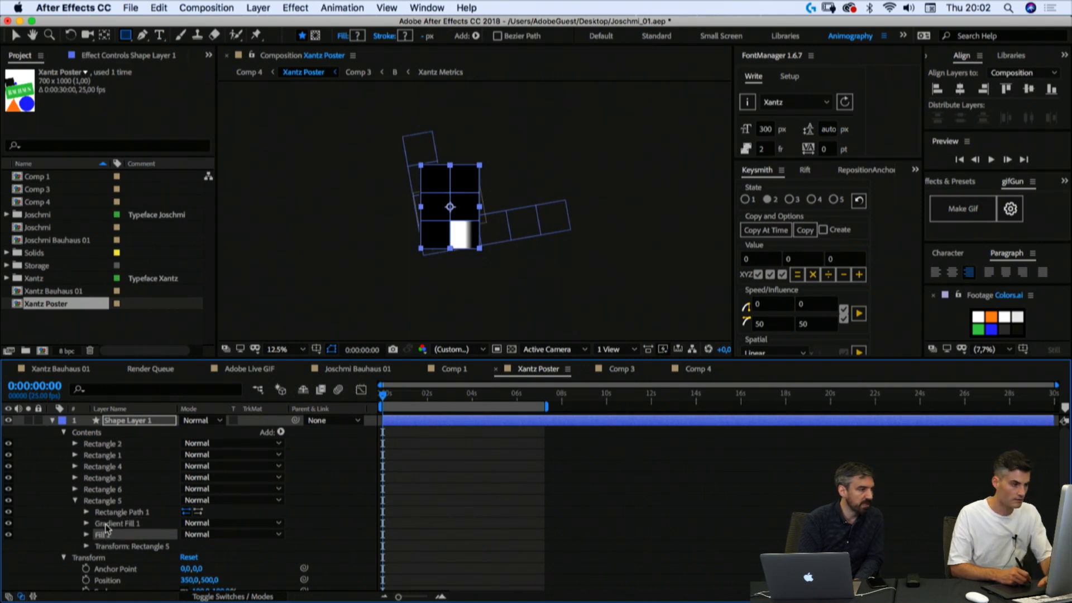
{"action": "key", "text": "Delete"}
{"action": "left_click", "coordinate": [97, 524]}
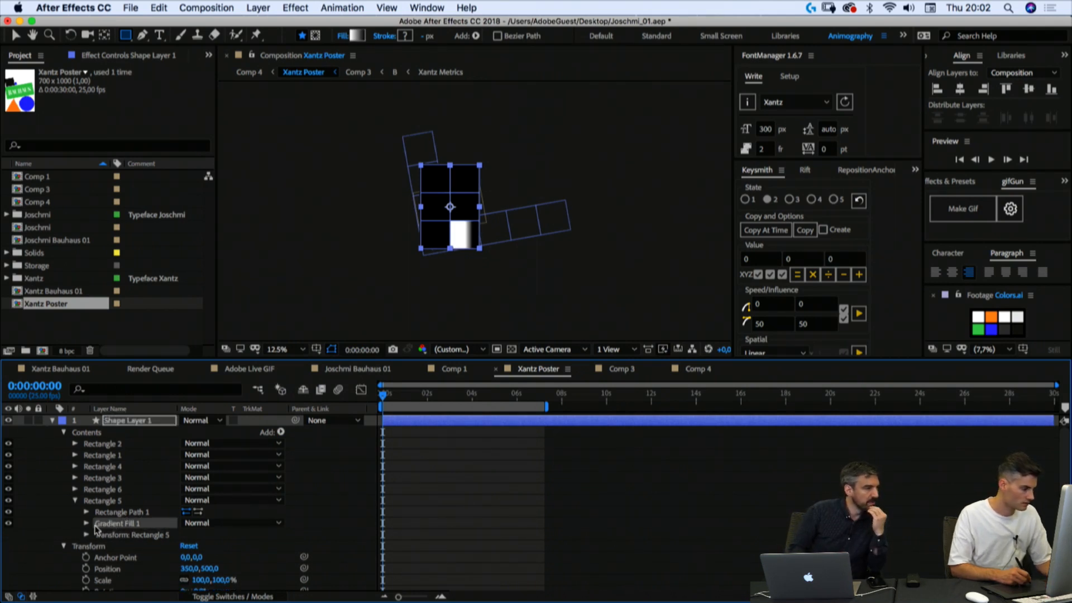
Step: Sample the dark grey swatch in the Colors.ai palette for the black end of Rectangle 5's gradient
{"action": "key", "text": "period"}
{"action": "key", "text": "period"}
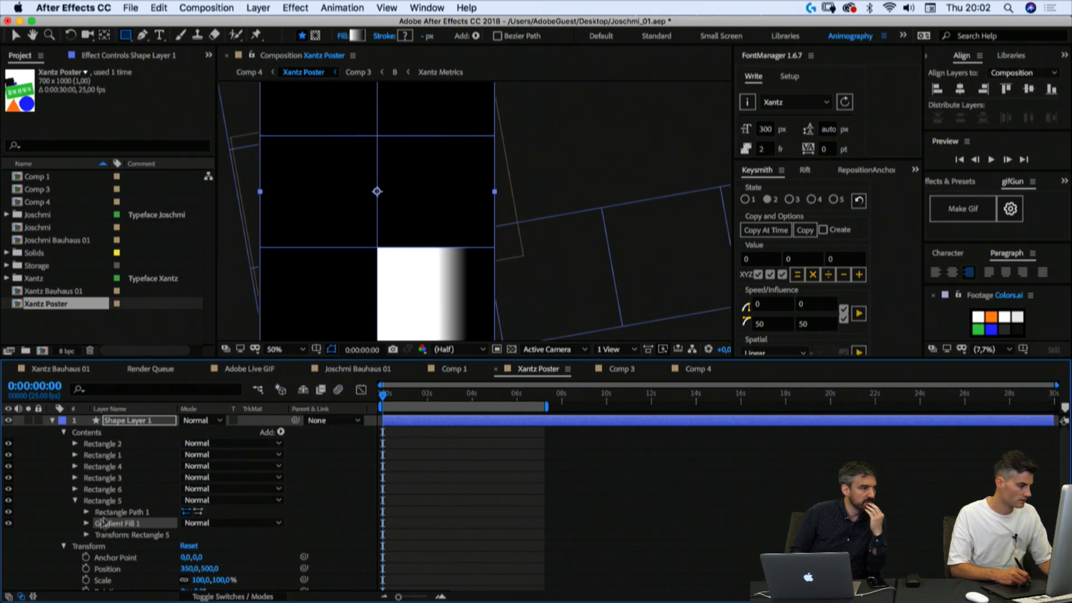
{"action": "left_click", "coordinate": [87, 523]}
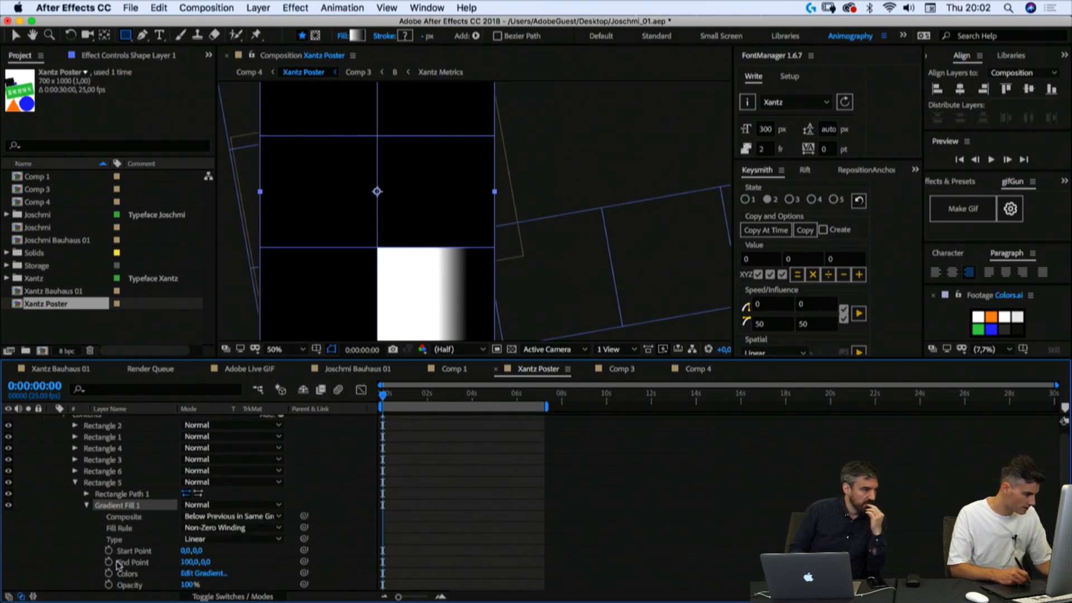
{"action": "left_click", "coordinate": [204, 574]}
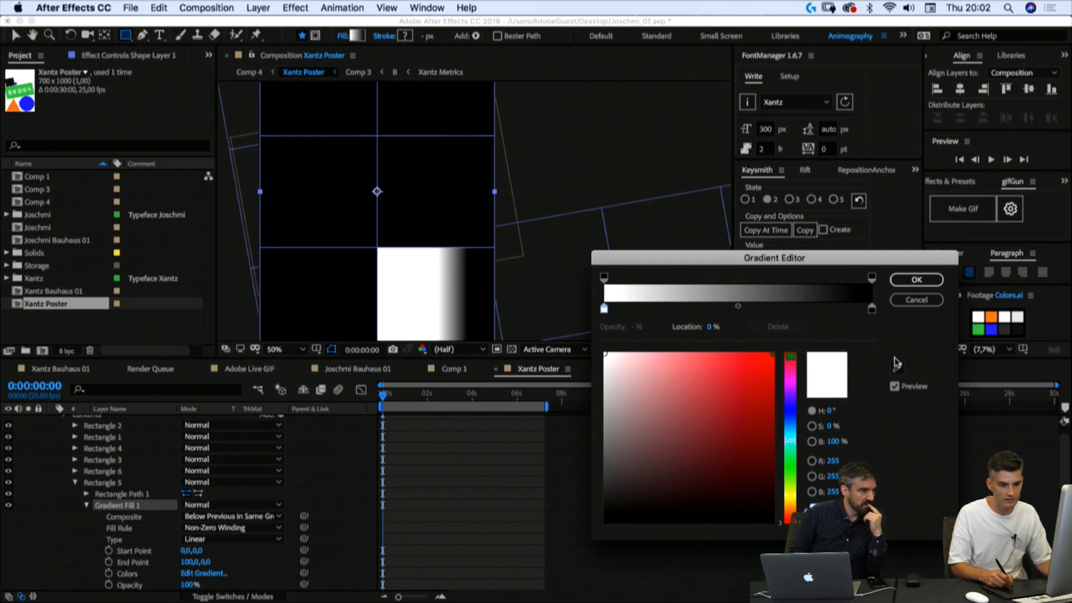
{"action": "left_click", "coordinate": [872, 310]}
{"action": "left_click", "coordinate": [897, 368]}
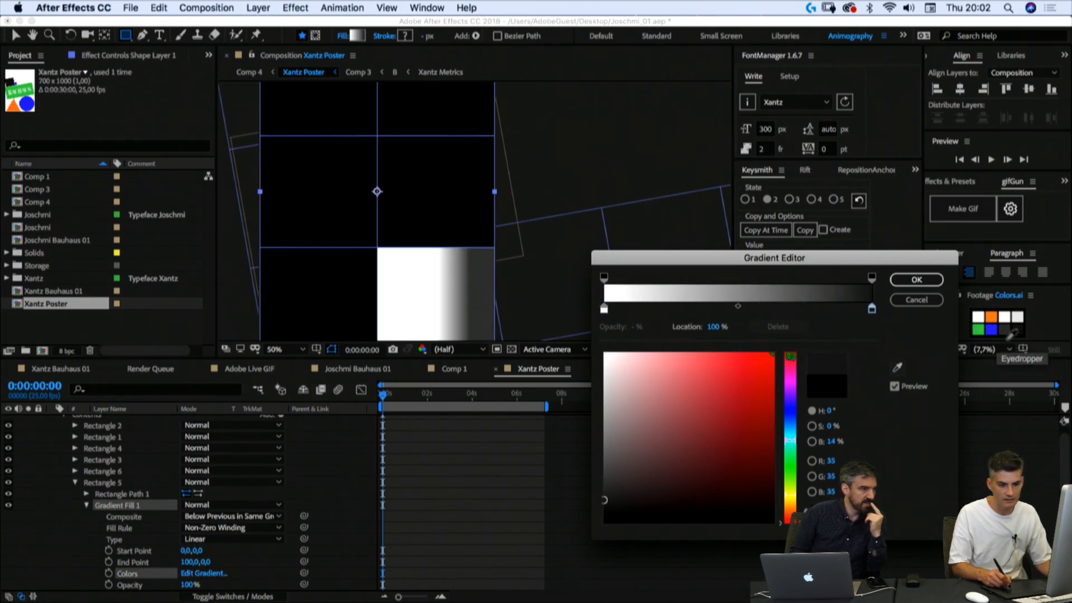
{"action": "left_click", "coordinate": [1006, 329]}
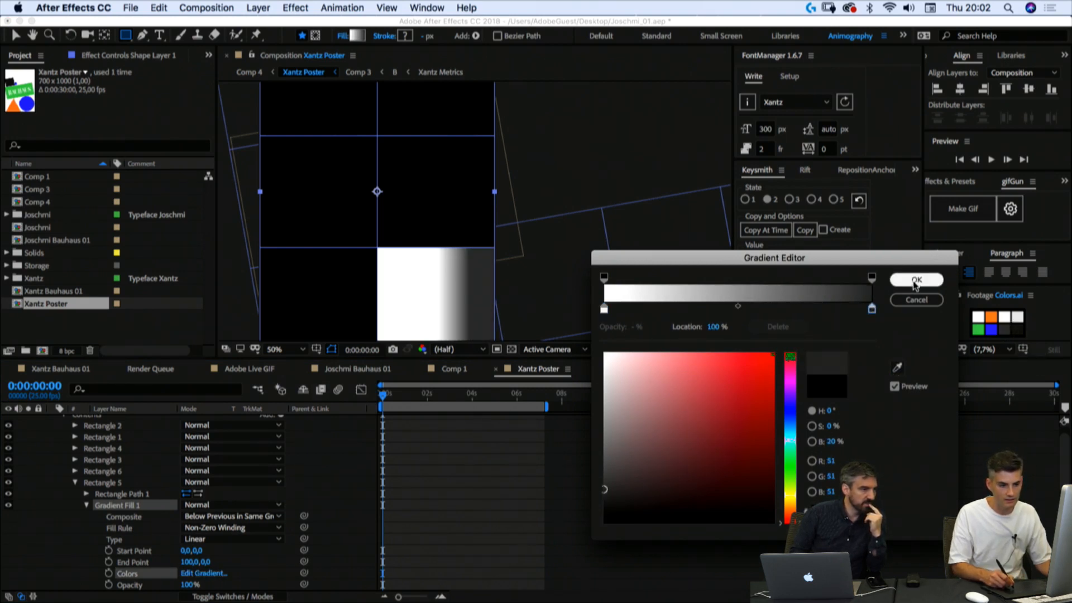
{"action": "left_click", "coordinate": [915, 280]}
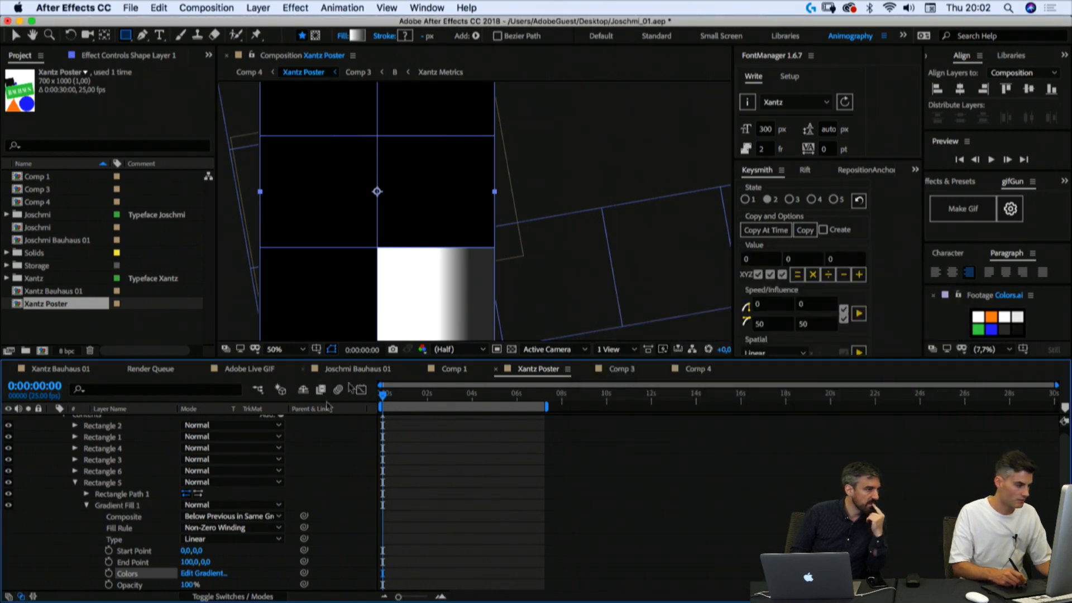
Step: Run Rectangle 5's linear gradient diagonally from about -106,8, -102,9 near the upper-left corner to about 177,6, 161,2 at the lower-right corner
{"action": "left_click", "coordinate": [118, 528]}
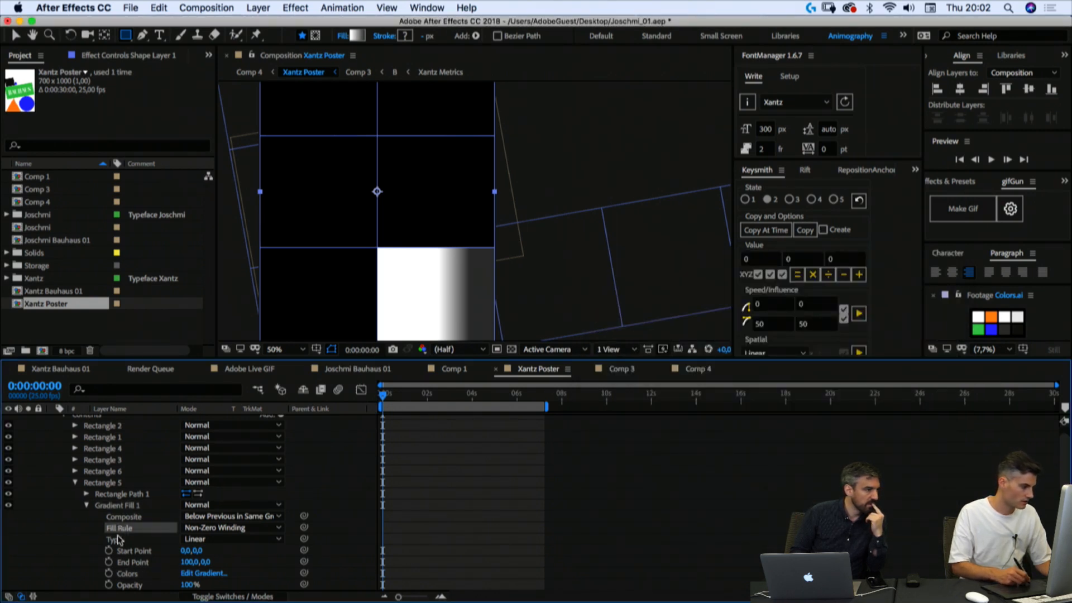
{"action": "left_click", "coordinate": [118, 540]}
{"action": "key", "text": "comma"}
{"action": "key", "text": "comma"}
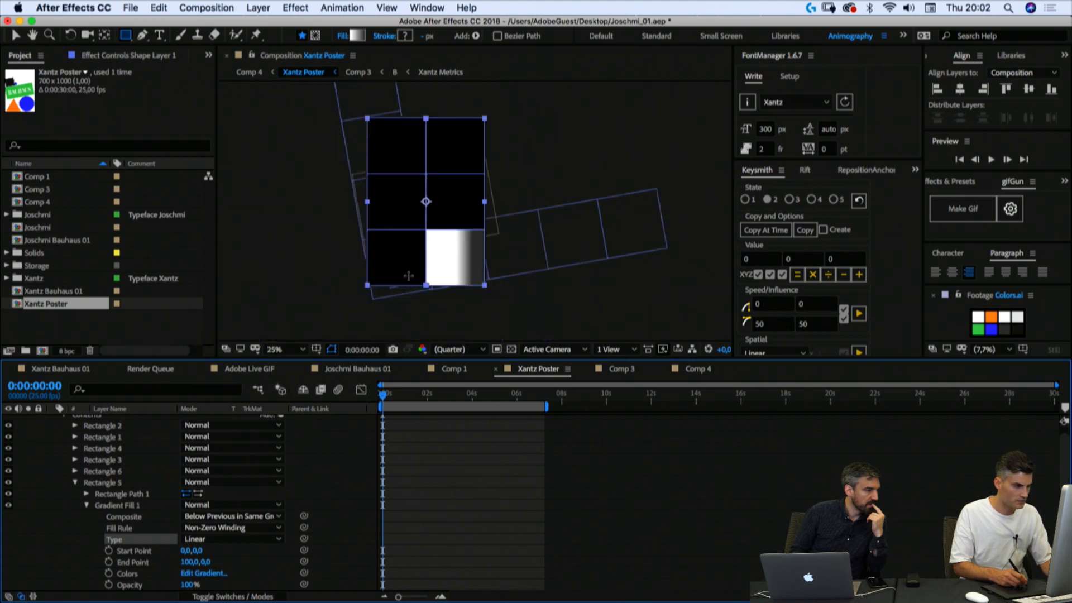
{"action": "left_click_drag", "start_coordinate": [427, 281], "coordinate": [454, 207]}
{"action": "left_click", "coordinate": [17, 35]}
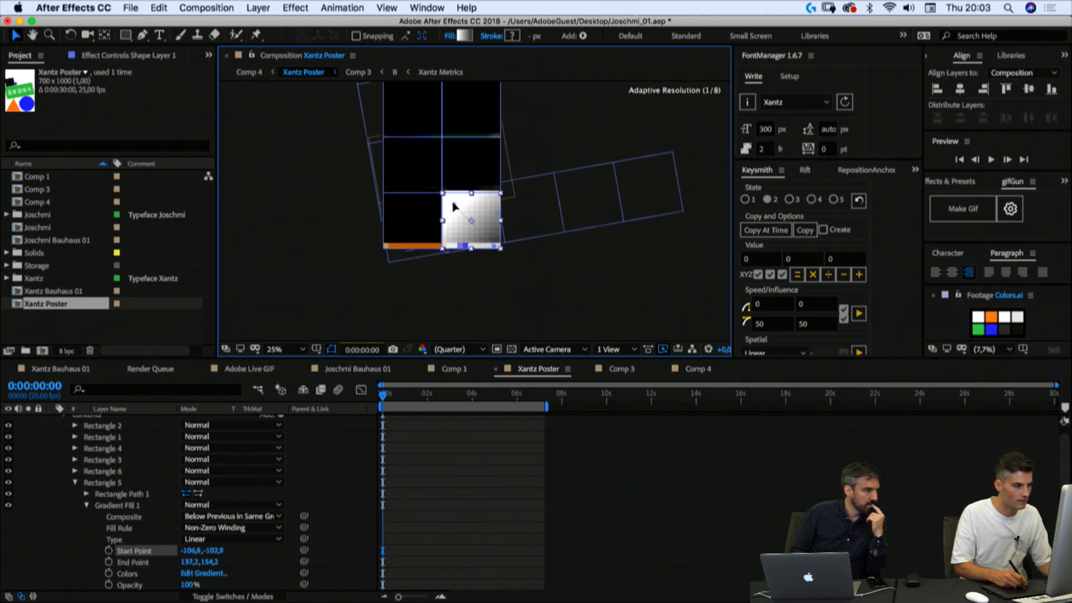
{"action": "left_click_drag", "start_coordinate": [497, 248], "coordinate": [501, 249]}
Step: Copy Rectangle 5's gradient fill and use it to replace the solid fill of Rectangle 6
{"action": "left_click", "coordinate": [101, 532]}
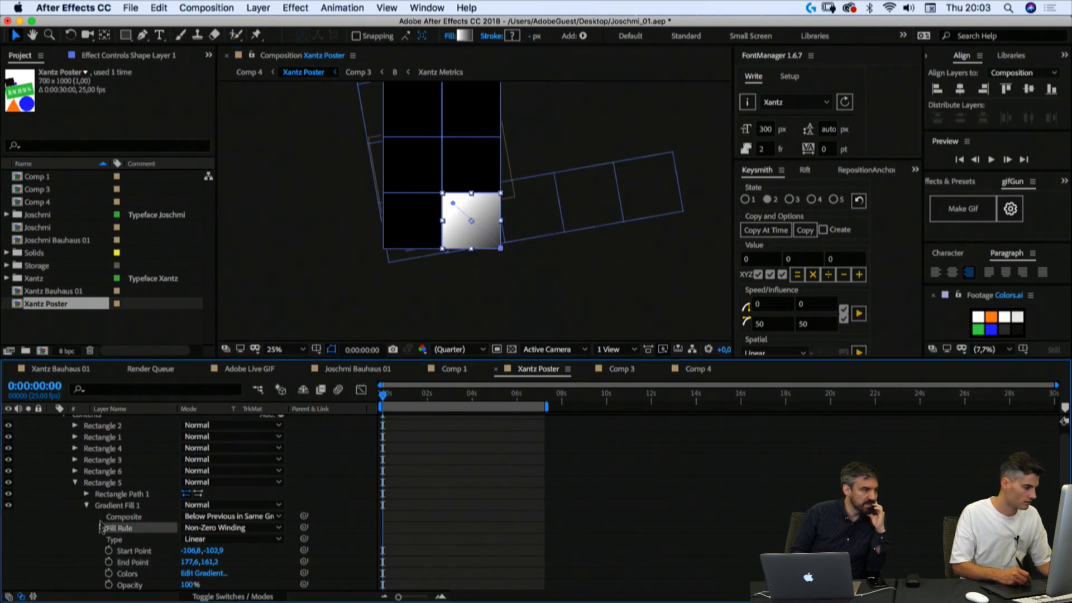
{"action": "left_click", "coordinate": [108, 506]}
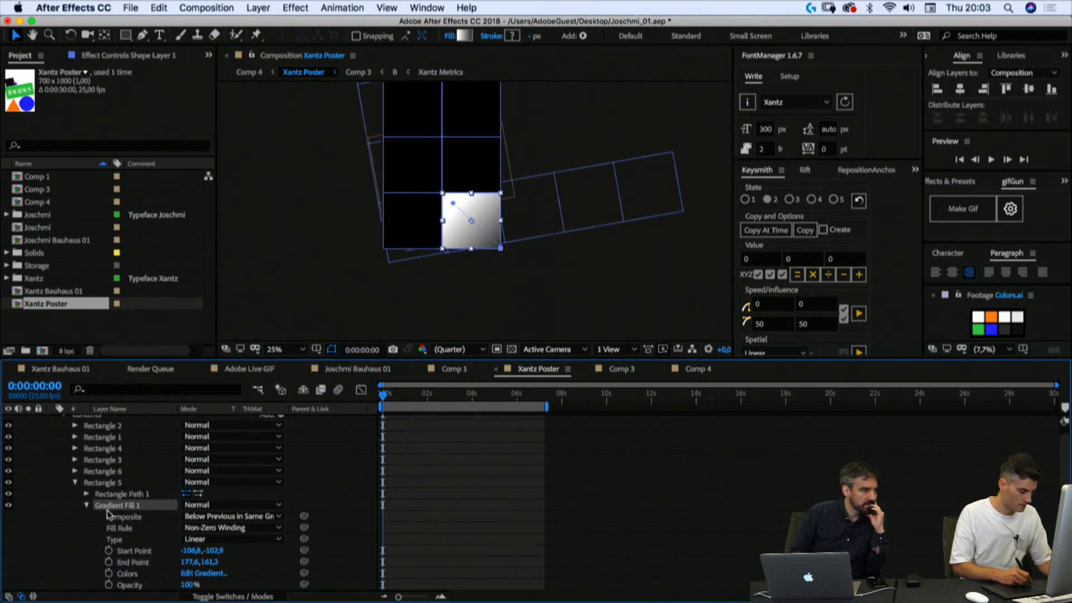
{"action": "left_click", "coordinate": [75, 483]}
{"action": "left_click", "coordinate": [75, 471]}
{"action": "left_click", "coordinate": [103, 494]}
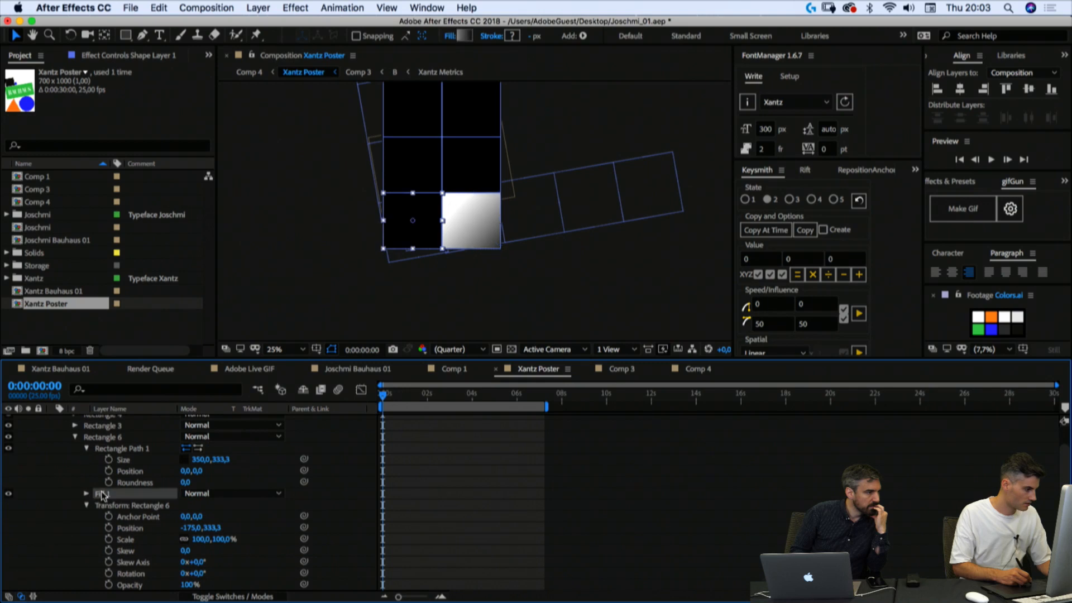
{"action": "key", "text": "super+v"}
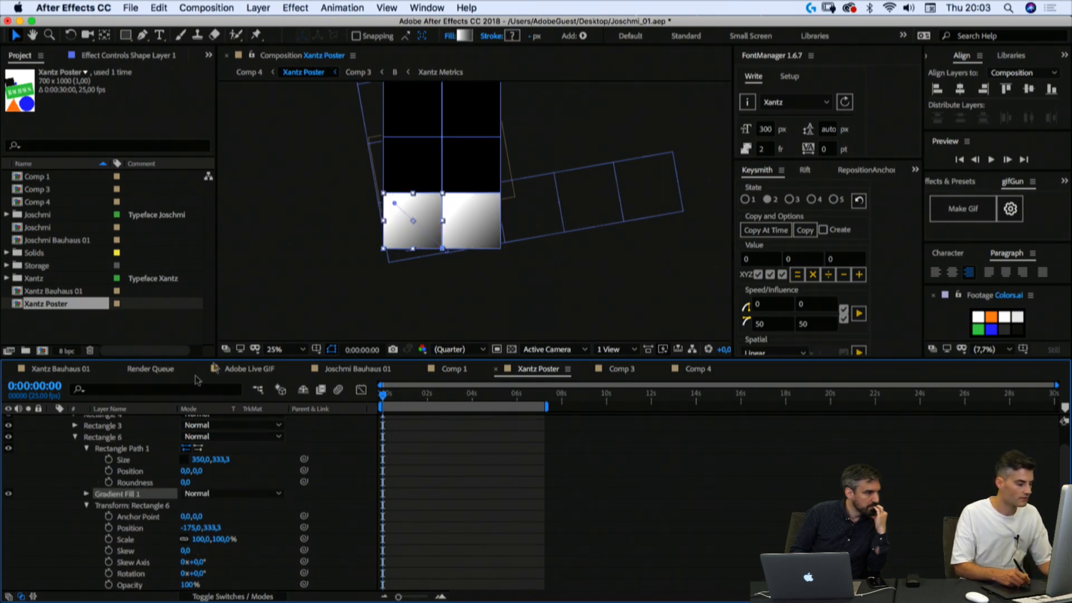
Step: Reposition Rectangle 6's gradient points so the shading runs from white at the lower-left corner to dark at the upper-right corner
{"action": "left_click_drag", "start_coordinate": [442, 248], "coordinate": [390, 239]}
{"action": "left_click_drag", "start_coordinate": [435, 209], "coordinate": [442, 194]}
{"action": "left_click", "coordinate": [70, 461]}
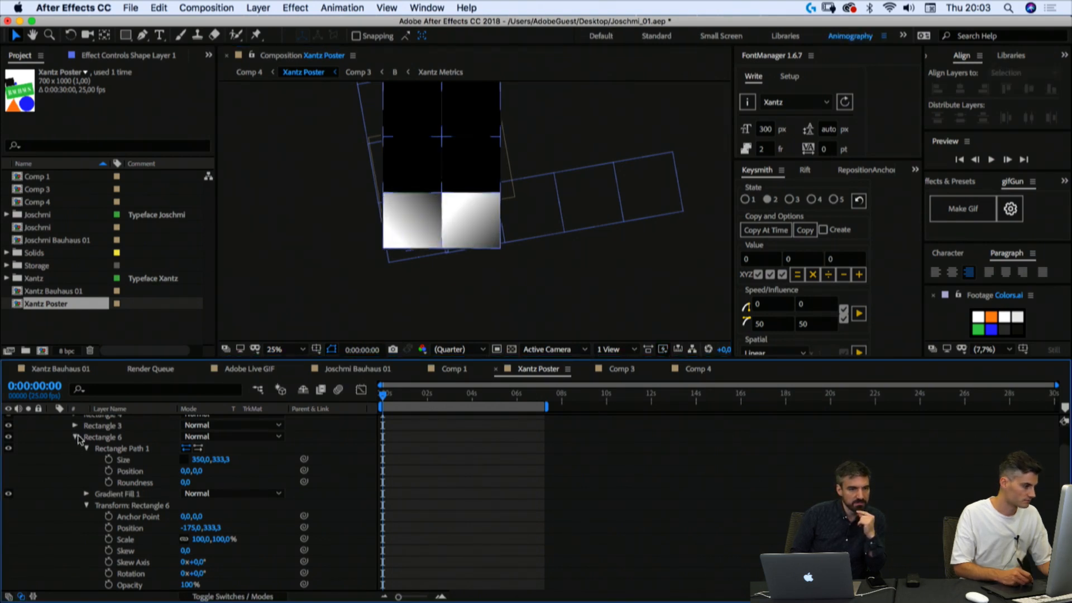
Step: Replace Rectangle 3's solid fill with the copied gradient fill
{"action": "left_click", "coordinate": [75, 437]}
{"action": "left_click", "coordinate": [89, 426]}
{"action": "left_click", "coordinate": [74, 425]}
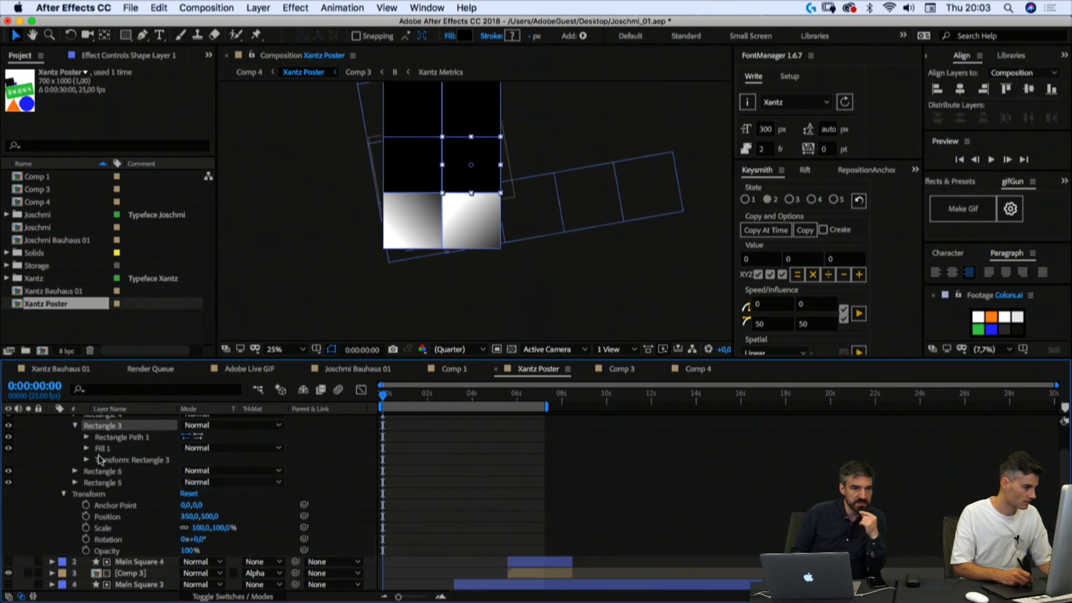
{"action": "left_click", "coordinate": [101, 449]}
{"action": "key", "text": "Delete"}
{"action": "left_click", "coordinate": [103, 427]}
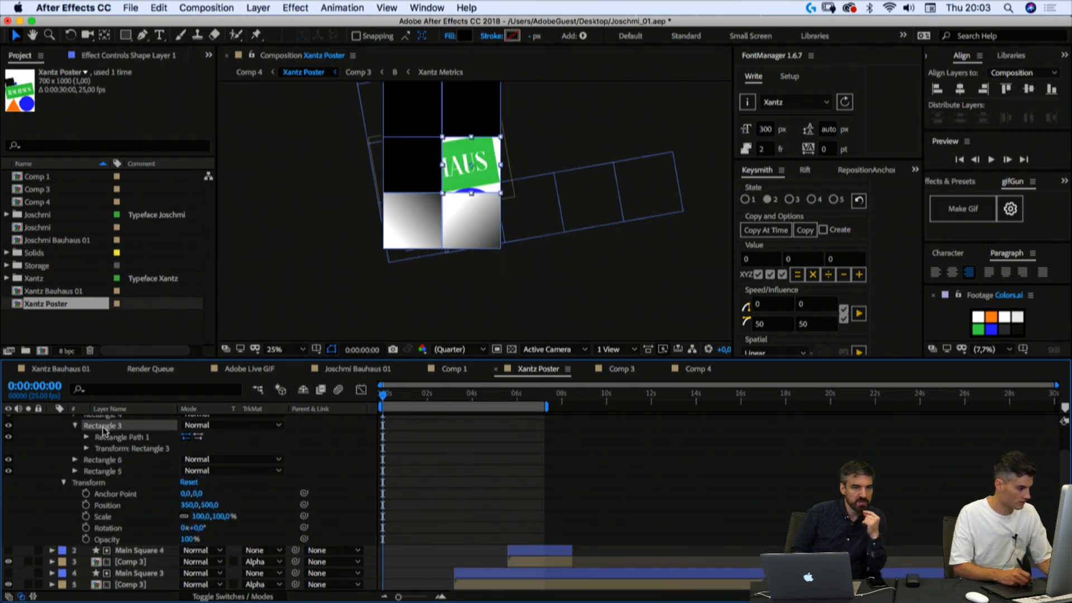
{"action": "key", "text": "super+v"}
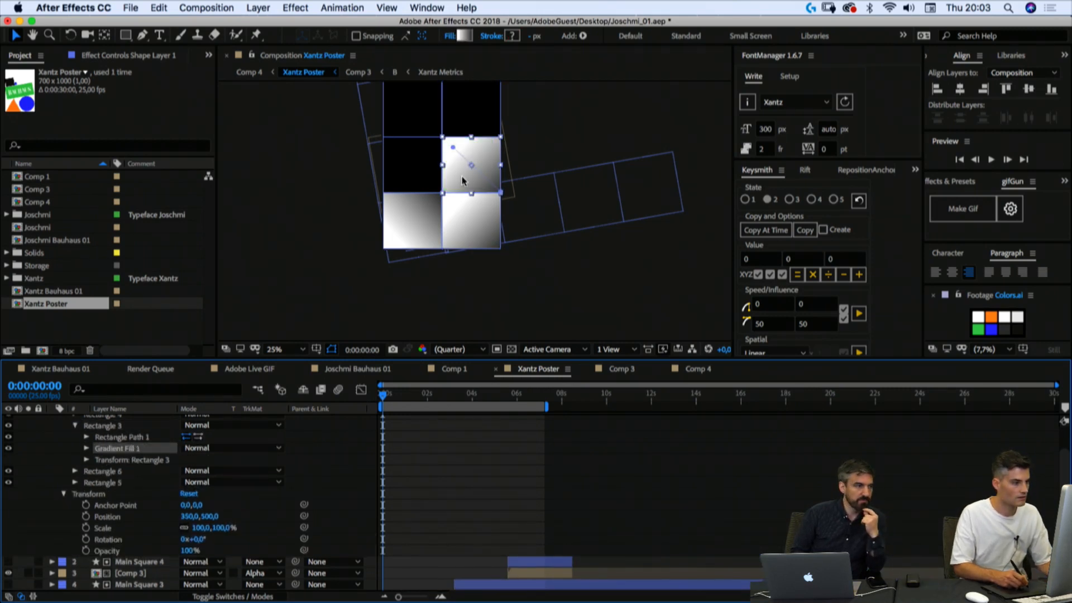
Step: Reposition Rectangle 3's gradient points so it runs from the cell's upper-right corner to its lower-left corner
{"action": "left_click", "coordinate": [452, 149]}
{"action": "left_click_drag", "start_coordinate": [453, 149], "coordinate": [447, 144]}
{"action": "mouse_move", "coordinate": [501, 194]}
{"action": "left_mouse_down"}
{"action": "mouse_move", "coordinate": [458, 186]}
{"action": "mouse_move", "coordinate": [444, 195]}
{"action": "left_mouse_up"}
{"action": "left_click_drag", "start_coordinate": [486, 144], "coordinate": [499, 140]}
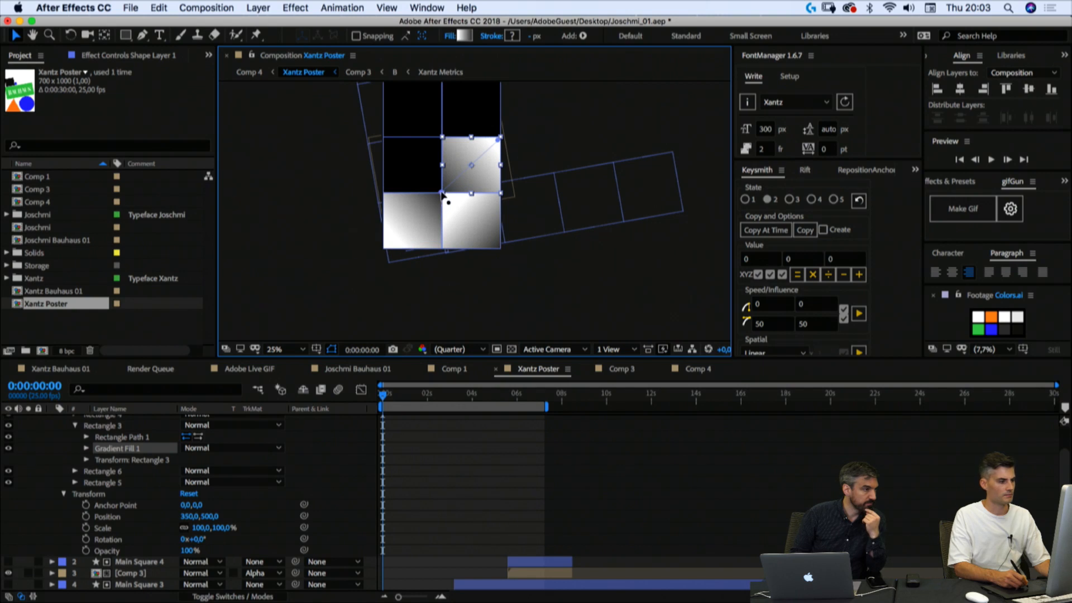
Step: Delete the solid fill of Rectangle 4 and select the Rectangle 4 group
{"action": "left_click", "coordinate": [74, 426]}
{"action": "scroll", "coordinate": [68, 447], "scroll_direction": "up", "scroll_amount": 5}
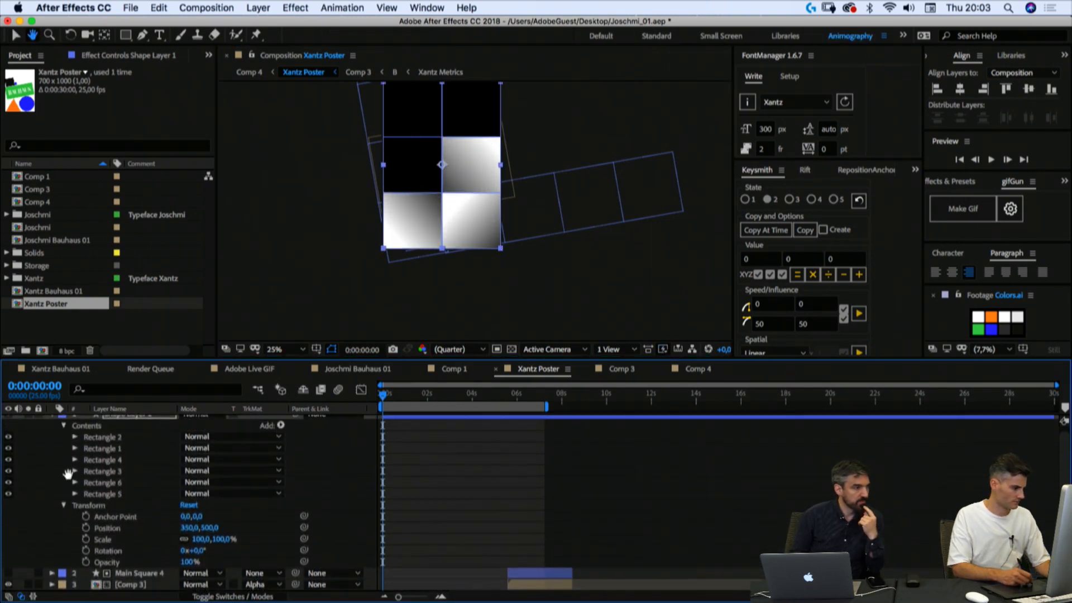
{"action": "left_click", "coordinate": [101, 483]}
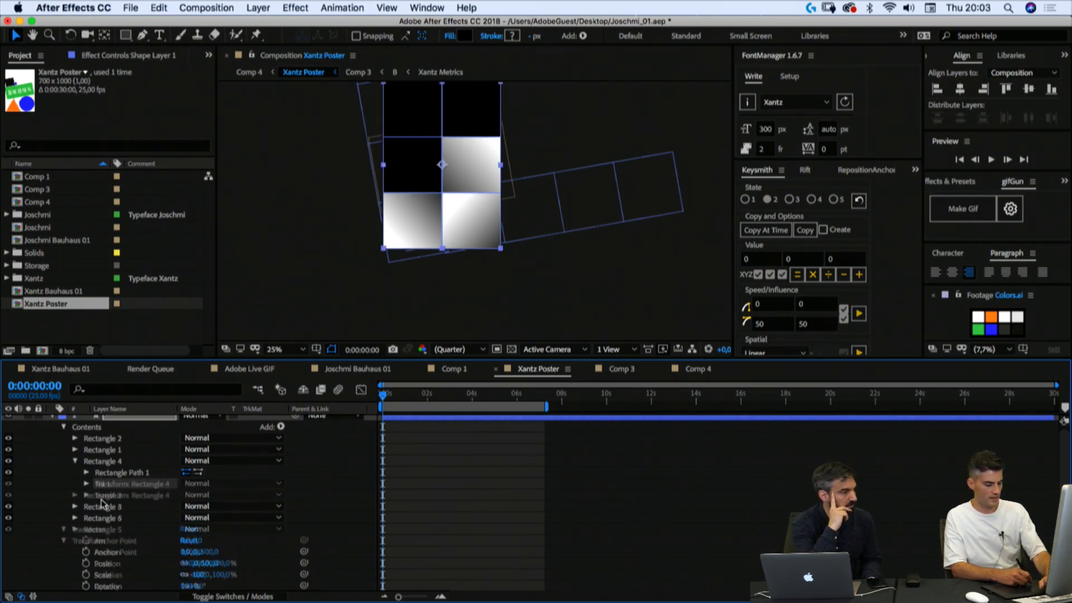
{"action": "key", "text": "Delete"}
{"action": "left_click", "coordinate": [105, 462]}
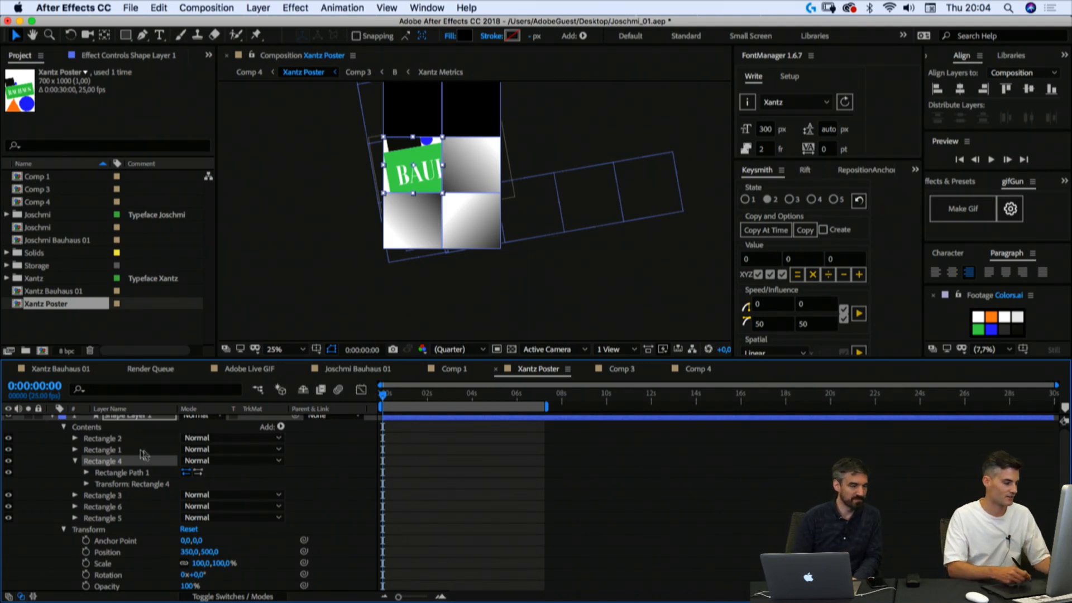
Step: Run Rectangle 1's gradient diagonally from about 205,7, -161,5 past the upper-right corner to about -180,2, 176,8 past the lower-left corner
{"action": "left_click", "coordinate": [98, 469]}
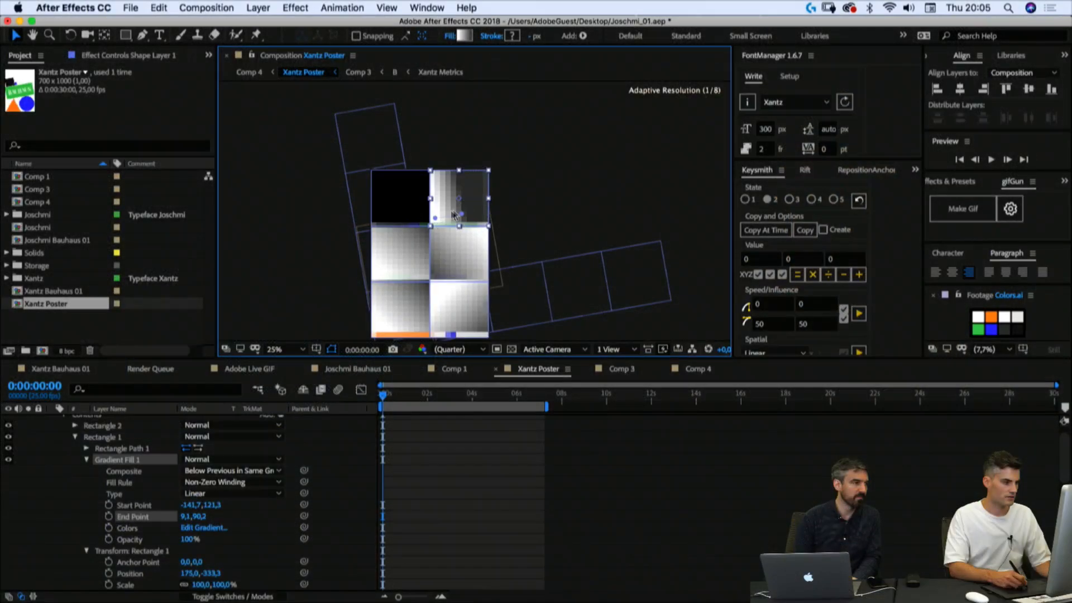
{"action": "left_click_drag", "start_coordinate": [435, 219], "coordinate": [494, 171]}
{"action": "left_click_drag", "start_coordinate": [459, 213], "coordinate": [431, 230]}
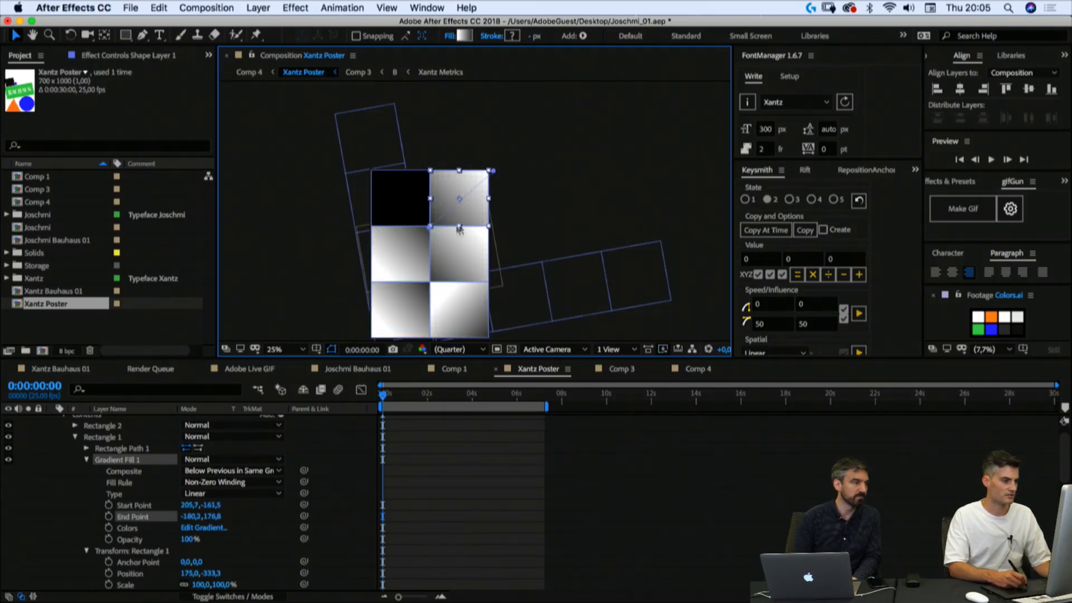
Step: Copy Rectangle 1's gradient fill and use it to replace the solid fill of Rectangle 2
{"action": "left_click", "coordinate": [98, 461]}
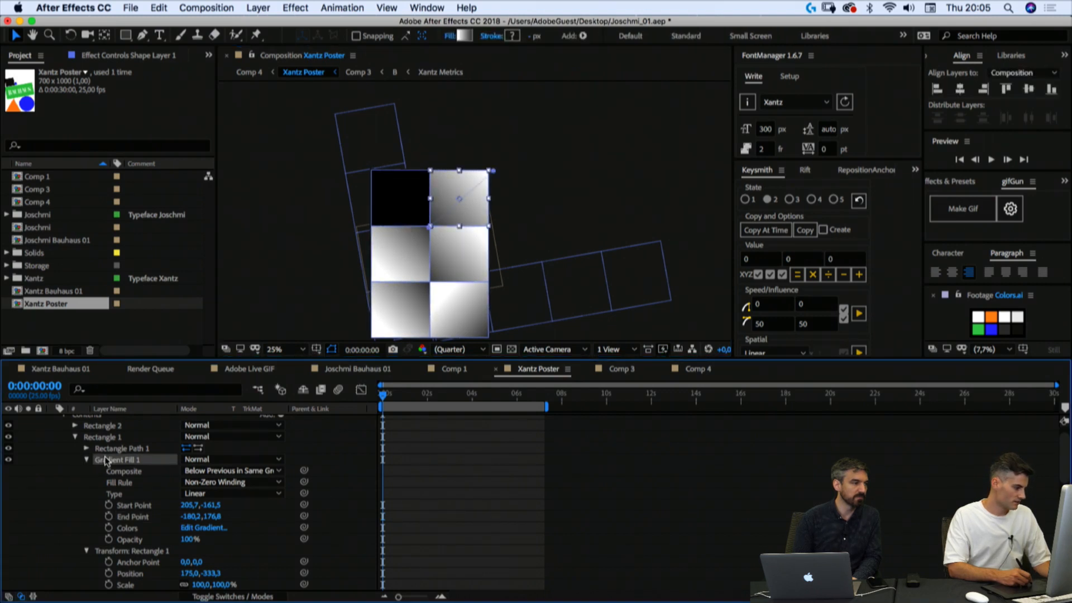
{"action": "left_click", "coordinate": [77, 439]}
{"action": "left_click", "coordinate": [76, 427]}
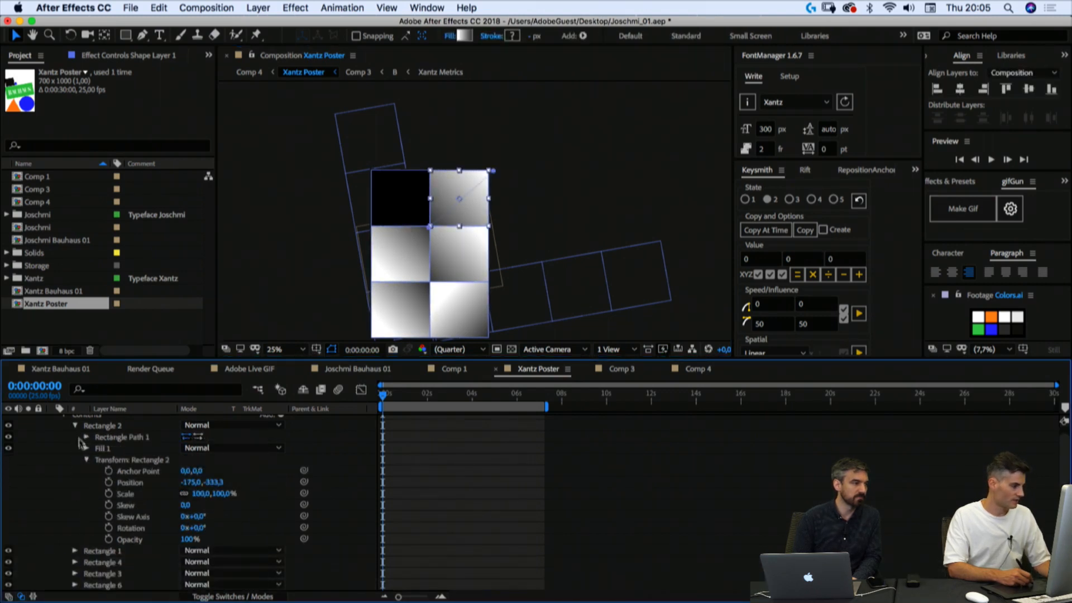
{"action": "left_click", "coordinate": [87, 458]}
{"action": "left_click", "coordinate": [103, 449]}
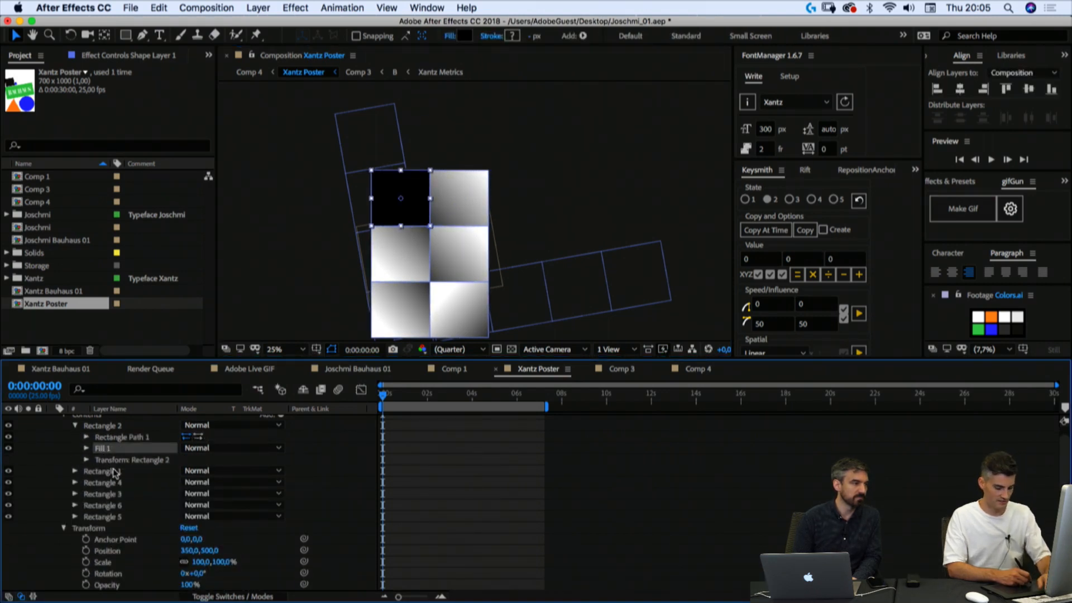
{"action": "key", "text": "Delete"}
{"action": "left_click", "coordinate": [103, 426]}
{"action": "key", "text": "ctrl+v"}
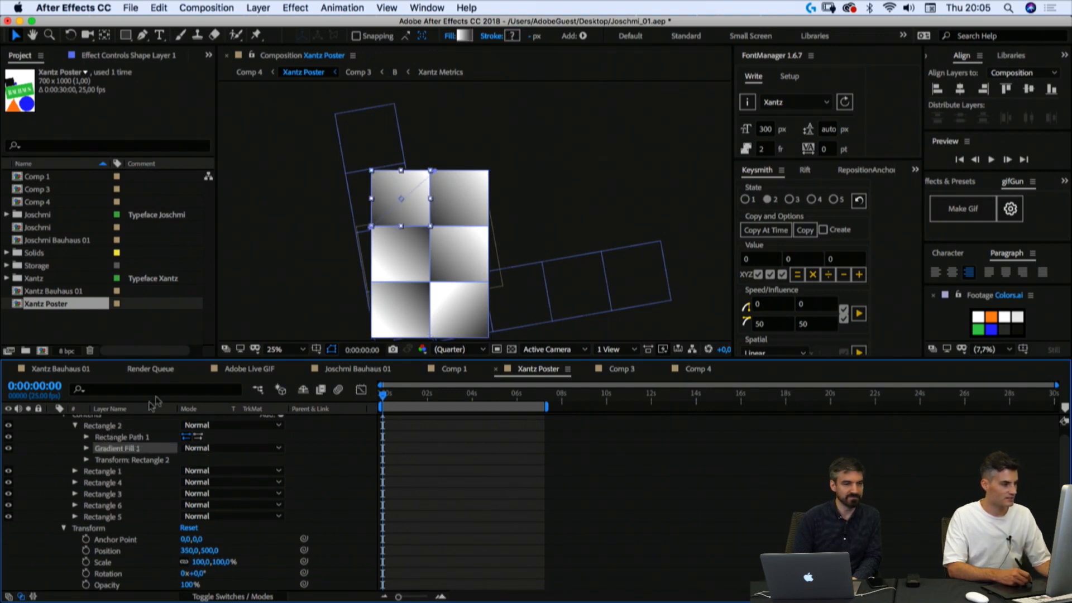
{"action": "left_click", "coordinate": [455, 487]}
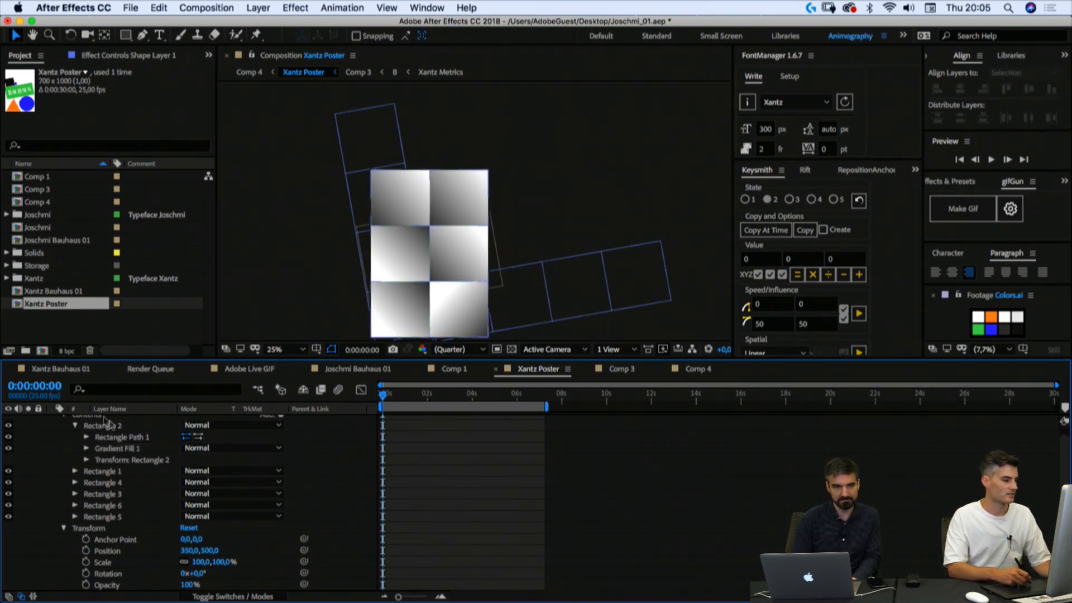
Step: Collapse Shape Layer 1's contents and set the layer's blending mode to Multiply
{"action": "scroll", "coordinate": [61, 441], "scroll_direction": "up", "scroll_amount": 2}
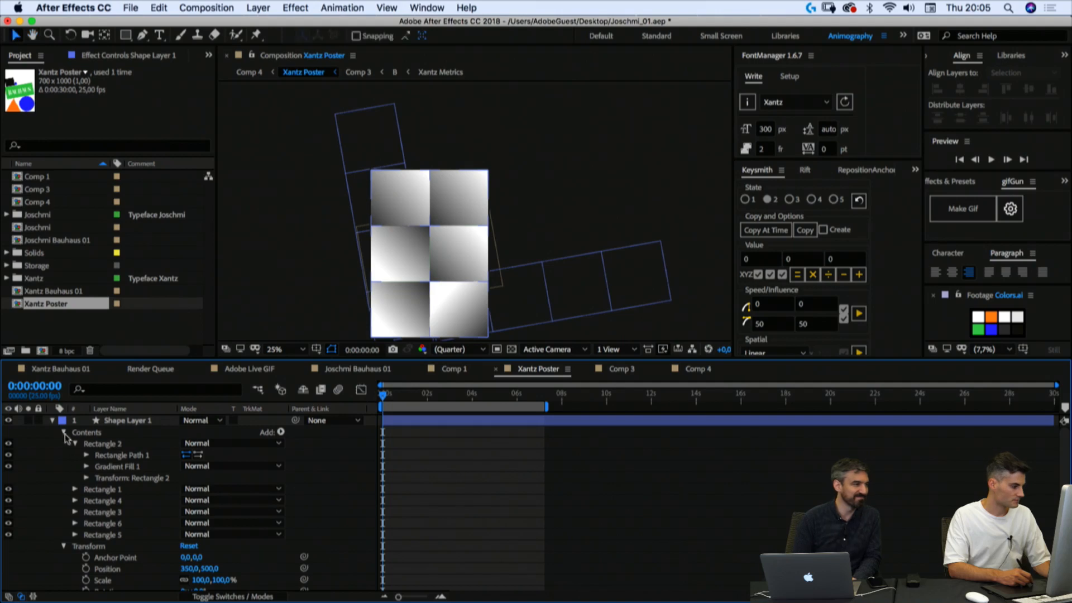
{"action": "left_click", "coordinate": [63, 433]}
{"action": "left_click", "coordinate": [108, 425]}
{"action": "left_click", "coordinate": [201, 421]}
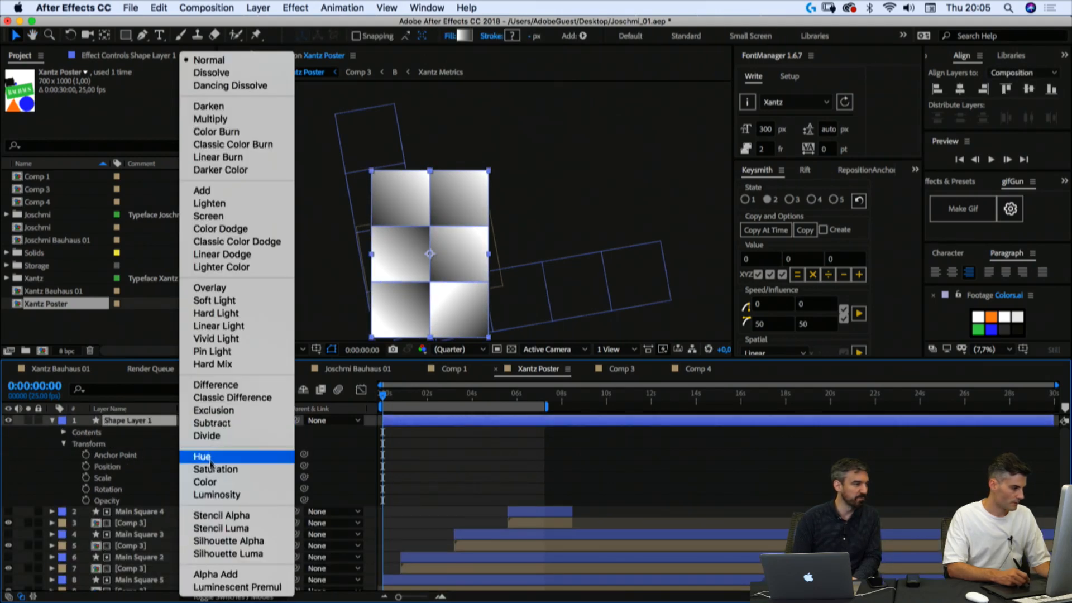
{"action": "left_click", "coordinate": [239, 119]}
{"action": "left_click", "coordinate": [423, 493]}
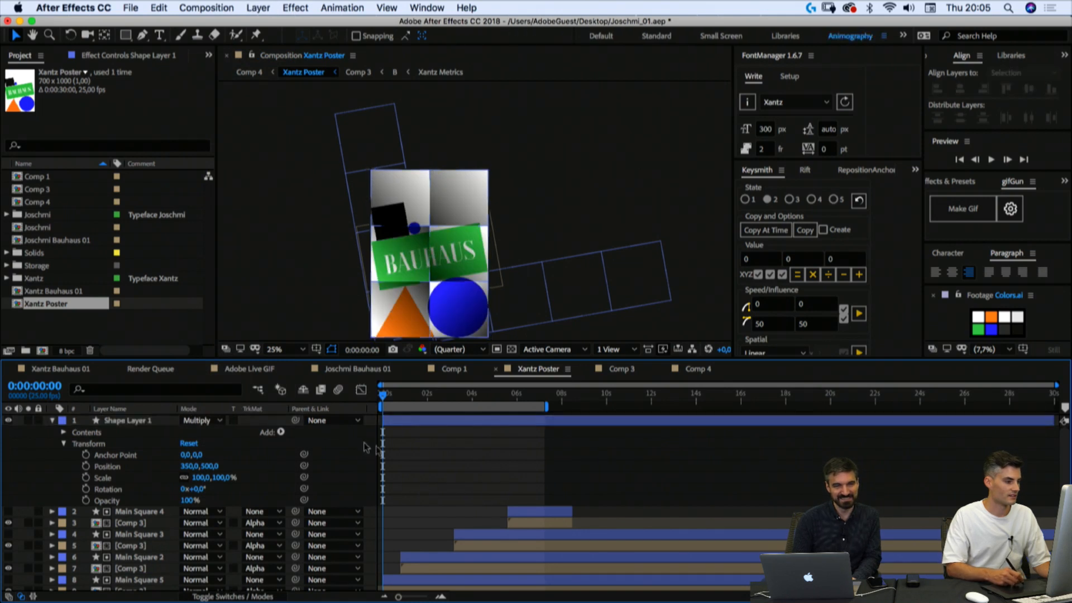
Step: Set Shape Layer 1's opacity to 20% and deselect the layer
{"action": "left_click", "coordinate": [124, 421]}
{"action": "left_click", "coordinate": [189, 501]}
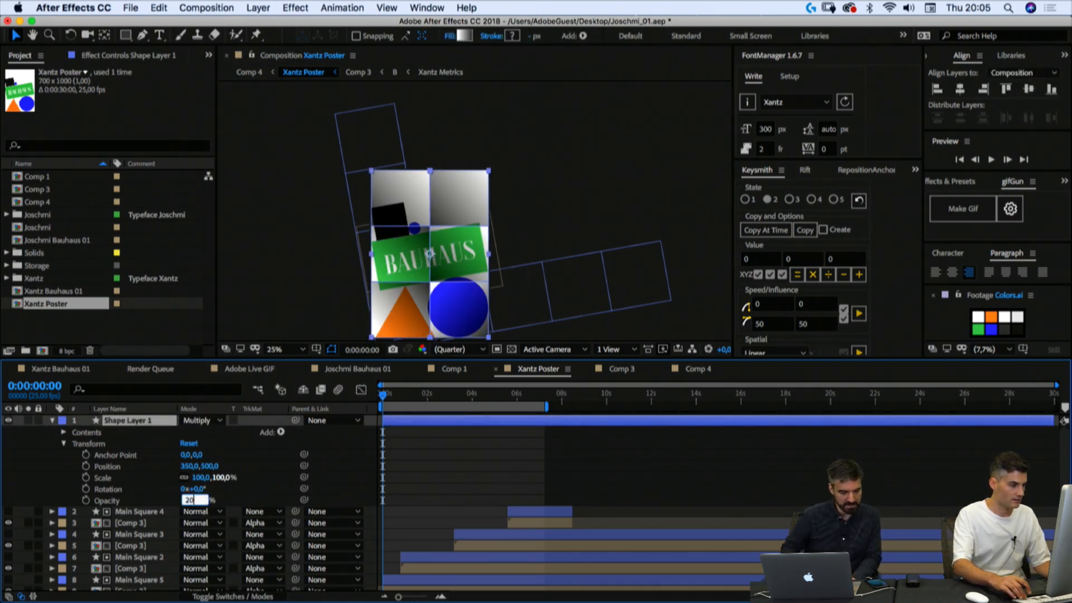
{"action": "key", "text": "Return"}
{"action": "left_click", "coordinate": [441, 489]}
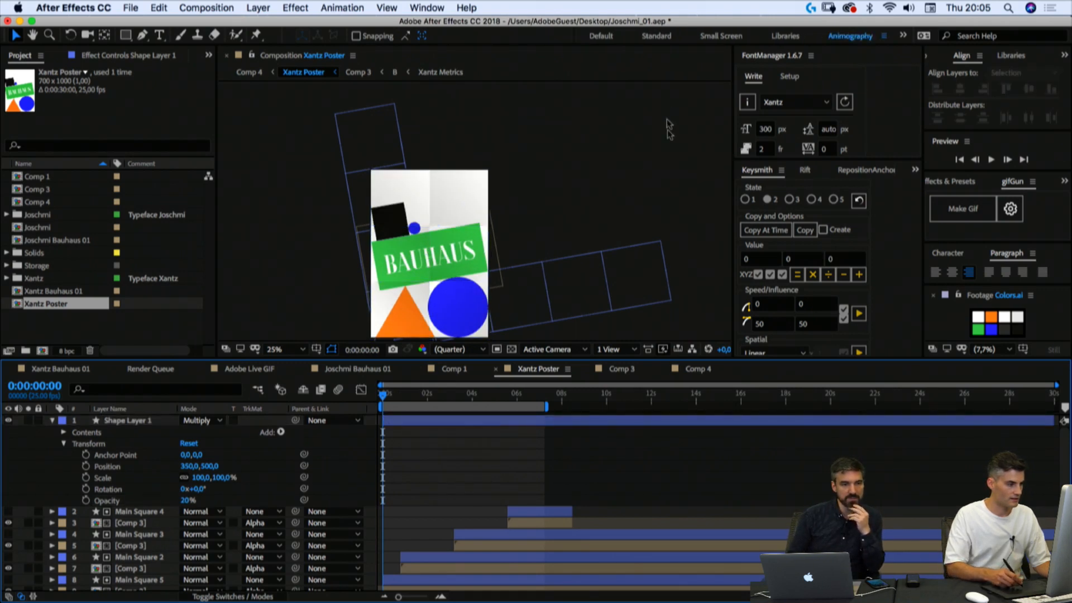
Step: Reduce Shape Layer 1's opacity to 15% and deselect the layer
{"action": "key", "text": "period"}
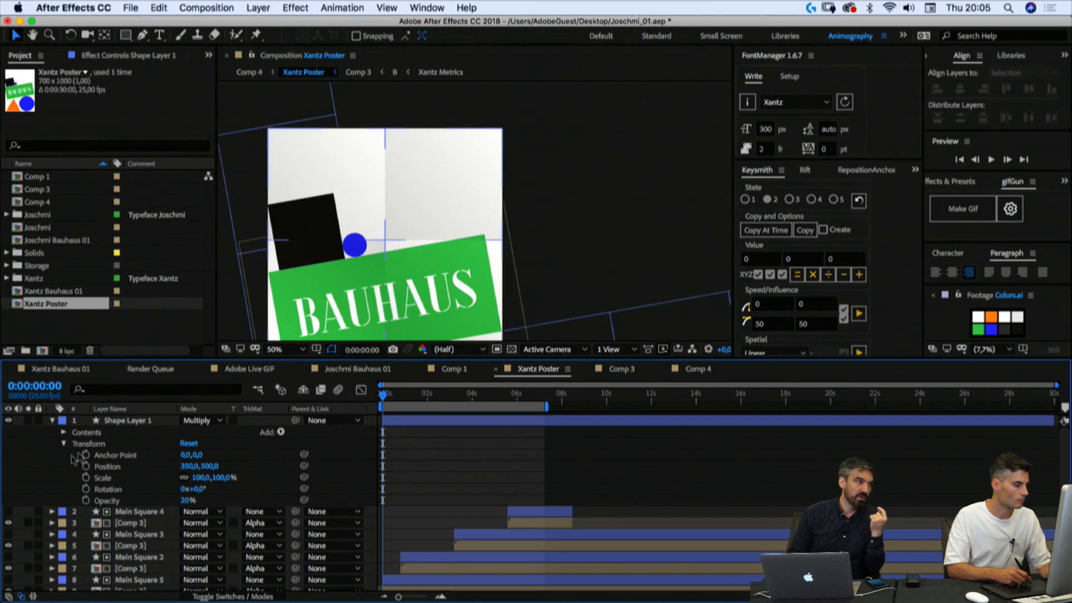
{"action": "left_click", "coordinate": [117, 424]}
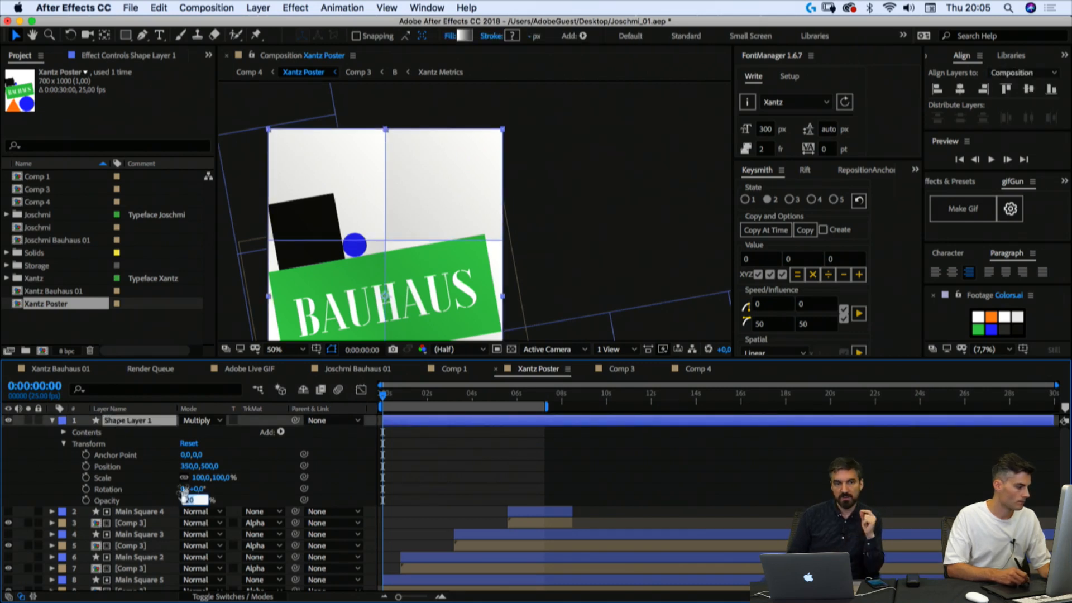
{"action": "type", "text": "15"}
{"action": "key", "text": "Return"}
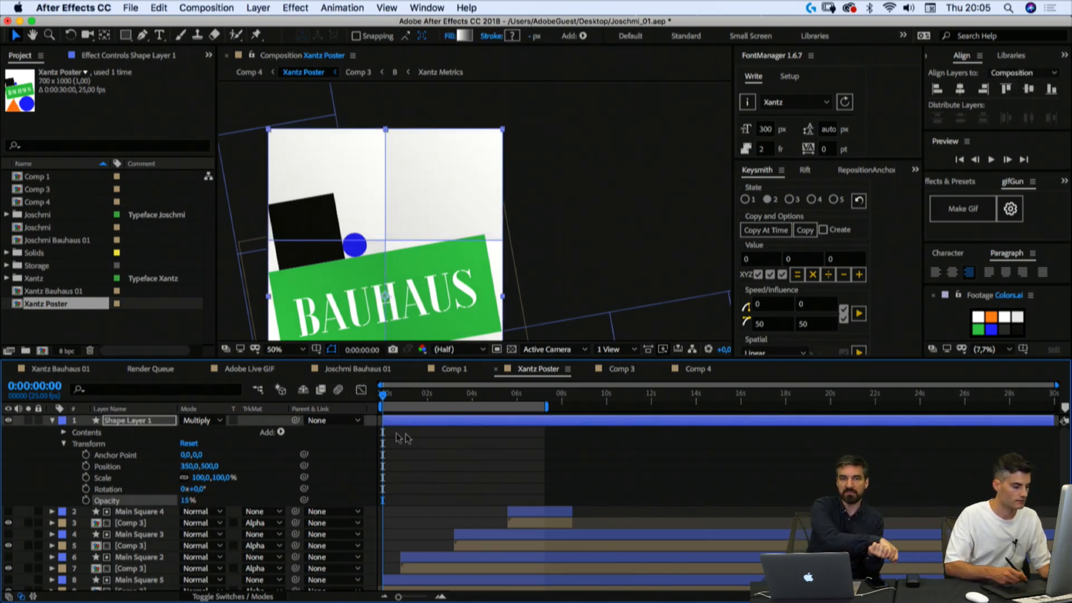
{"action": "left_click", "coordinate": [486, 463]}
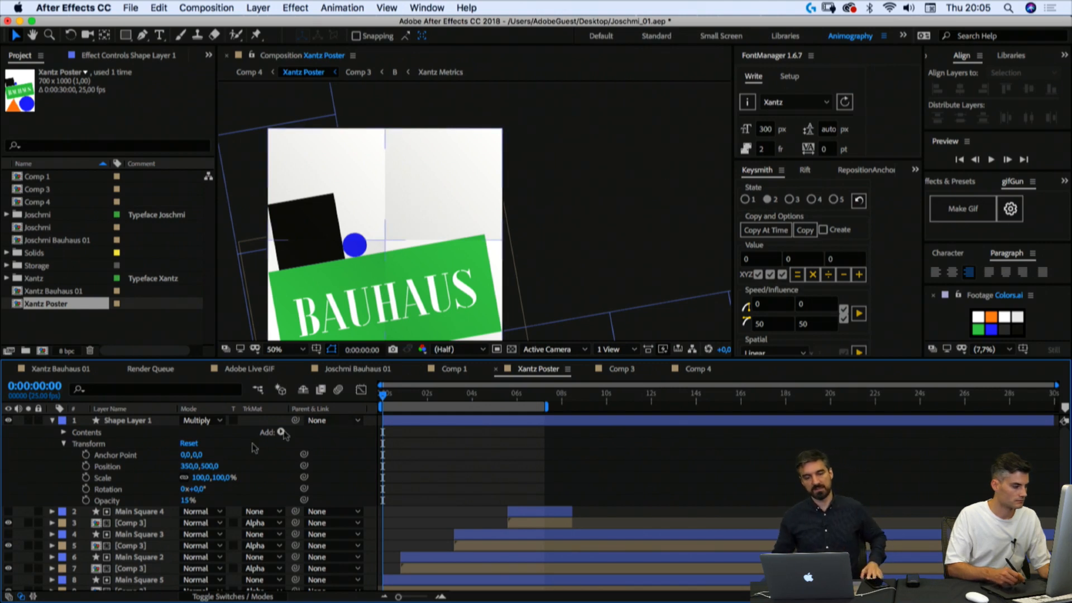
Step: Redirect Rectangle 2's gradient diagonally from just inside its upper-left corner to a point near its lower-right corner, and deselect the layer
{"action": "left_click", "coordinate": [87, 435]}
{"action": "left_click", "coordinate": [63, 434]}
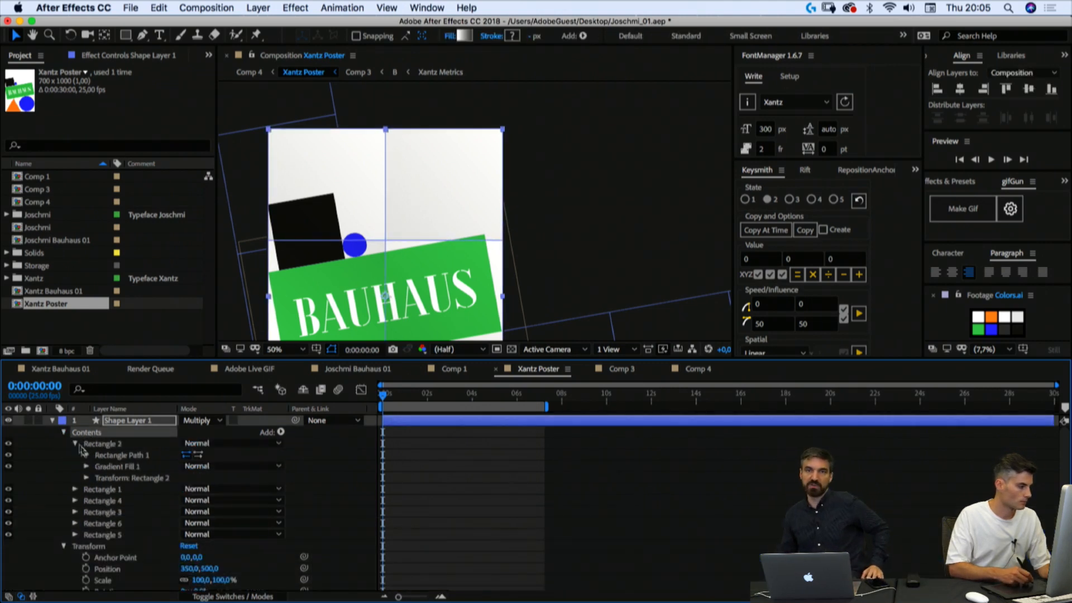
{"action": "left_click", "coordinate": [112, 467]}
{"action": "left_click_drag", "start_coordinate": [268, 246], "coordinate": [353, 220]}
{"action": "left_click_drag", "start_coordinate": [397, 132], "coordinate": [300, 137]}
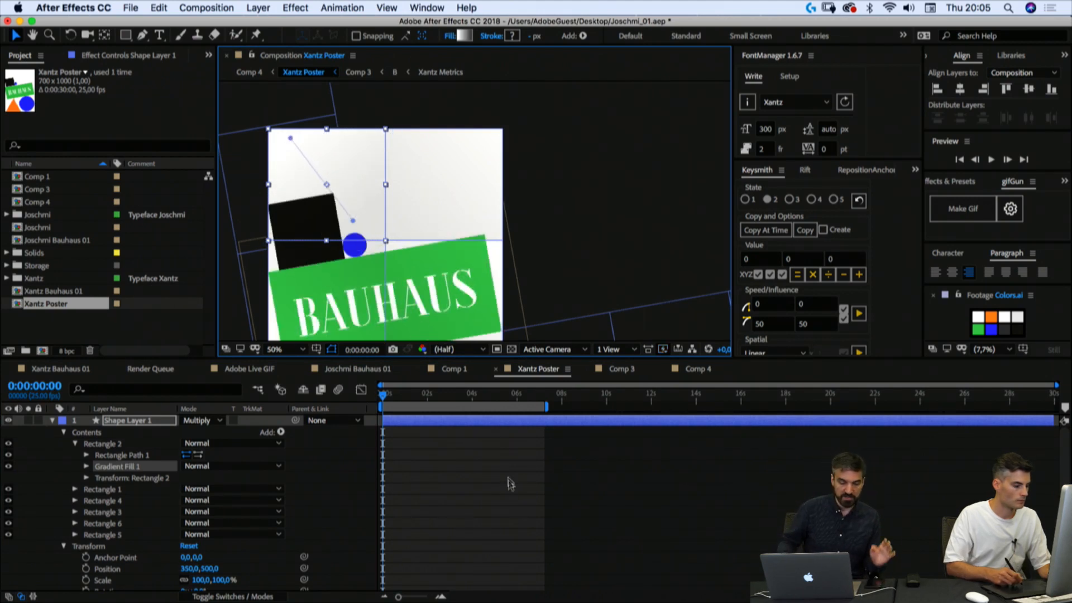
{"action": "left_click", "coordinate": [583, 135]}
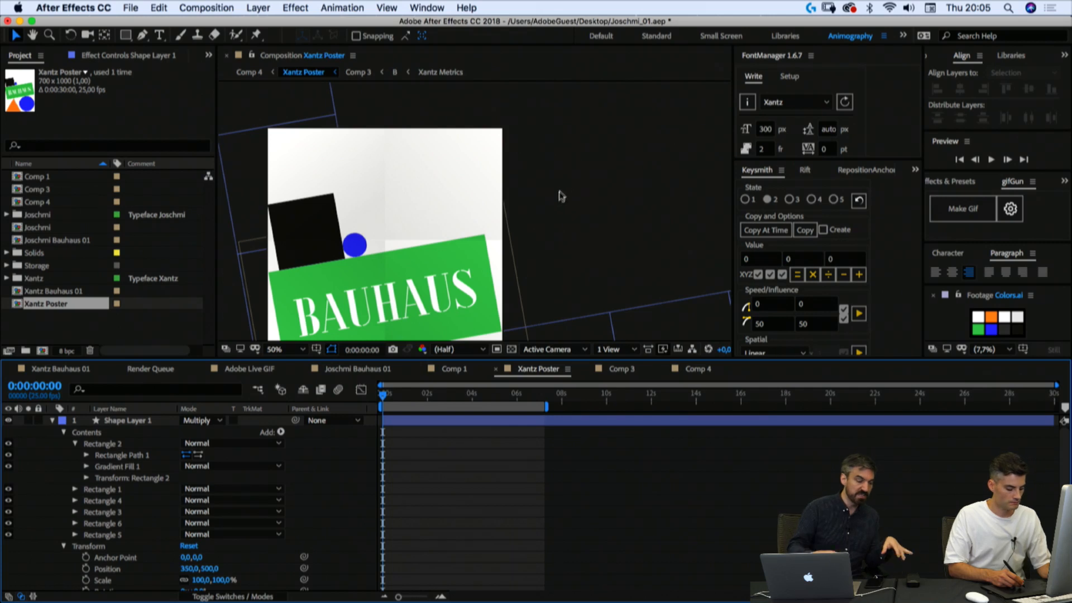
{"action": "key", "text": "comma"}
{"action": "key", "text": "comma"}
{"action": "key", "text": "period"}
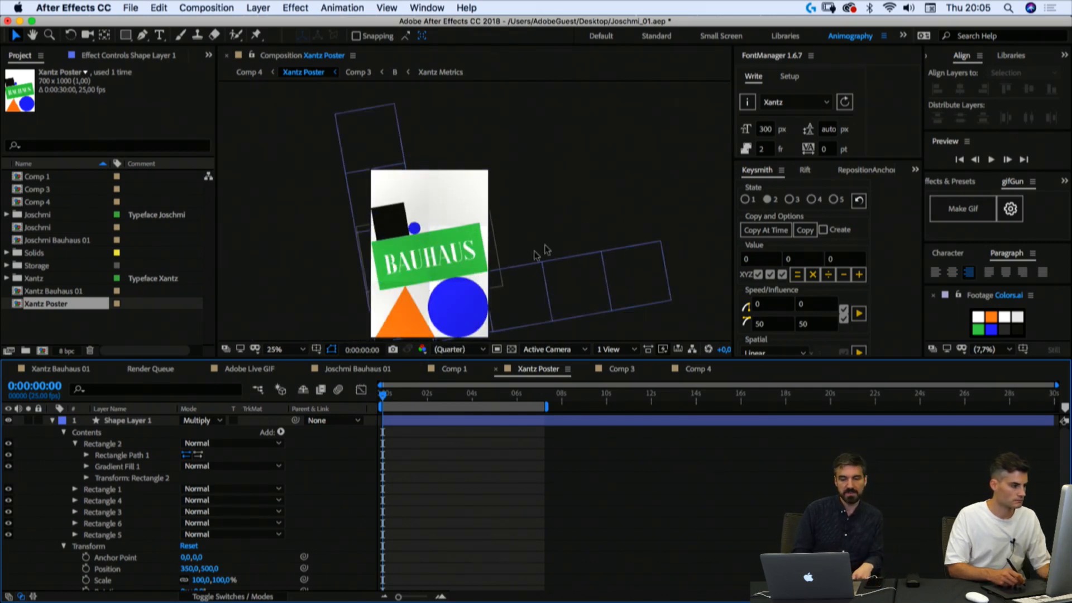
Step: Reposition the gradient fill's start and end points on Rectangle 6, the lower-left fold panel of Shape Layer 1
{"action": "left_click", "coordinate": [74, 444]}
{"action": "left_click", "coordinate": [100, 489]}
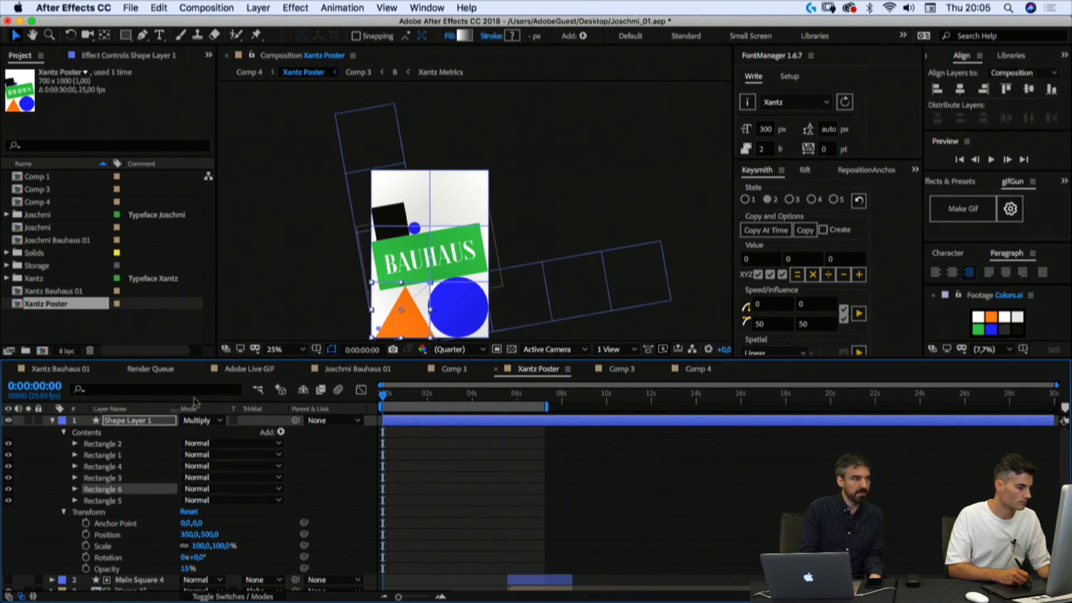
{"action": "mouse_move", "coordinate": [431, 285]}
{"action": "left_mouse_down"}
{"action": "mouse_move", "coordinate": [423, 314]}
{"action": "mouse_move", "coordinate": [383, 336]}
{"action": "left_mouse_up"}
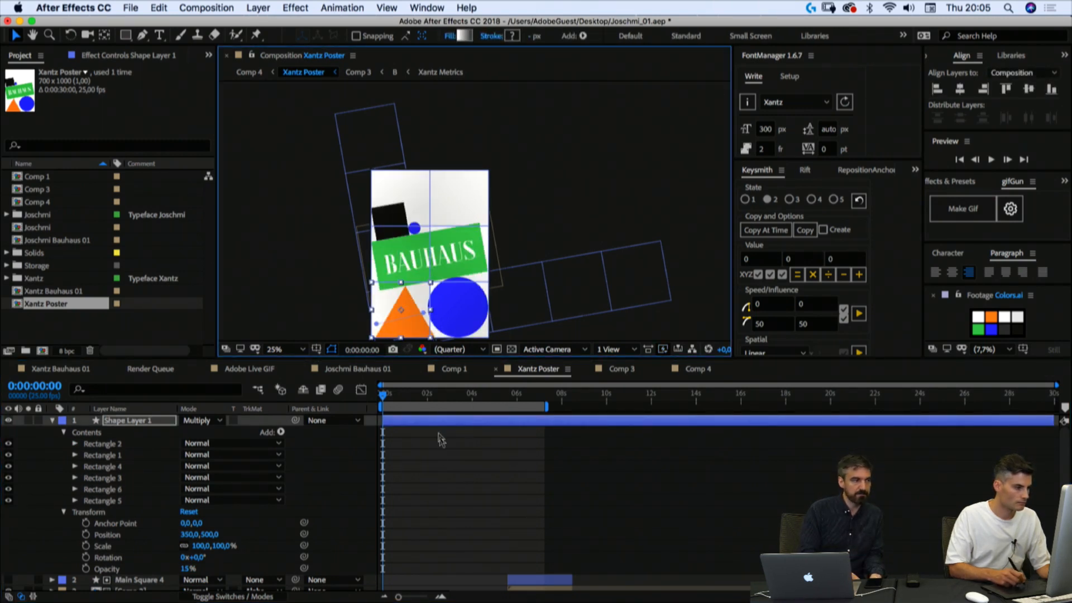
{"action": "left_click", "coordinate": [542, 240]}
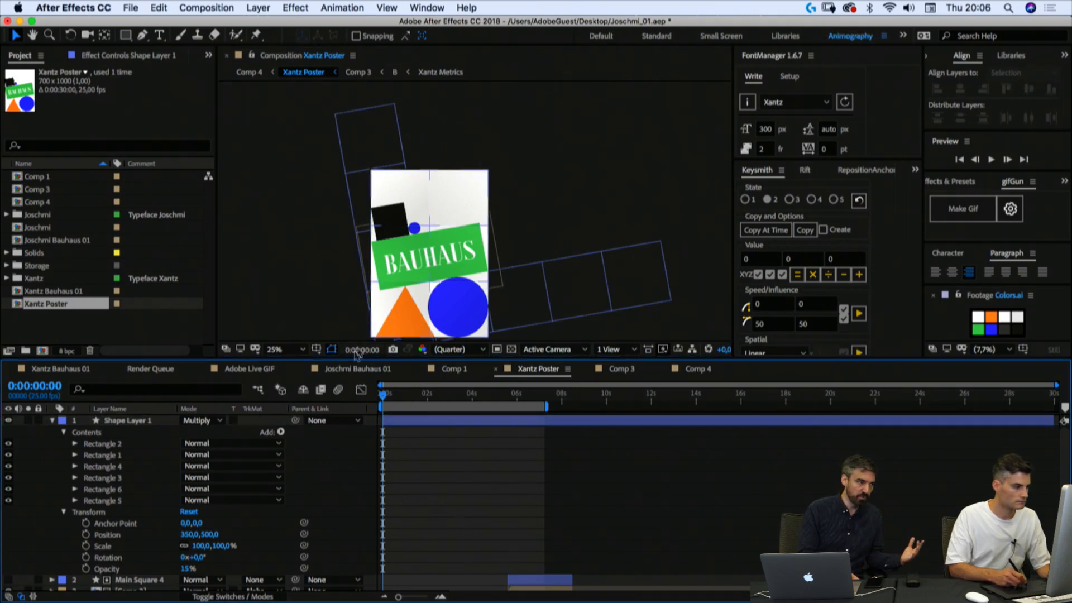
{"action": "left_click", "coordinate": [114, 490]}
{"action": "mouse_move", "coordinate": [378, 326]}
{"action": "left_mouse_down"}
{"action": "mouse_move", "coordinate": [395, 331]}
{"action": "mouse_move", "coordinate": [381, 327]}
{"action": "left_mouse_up"}
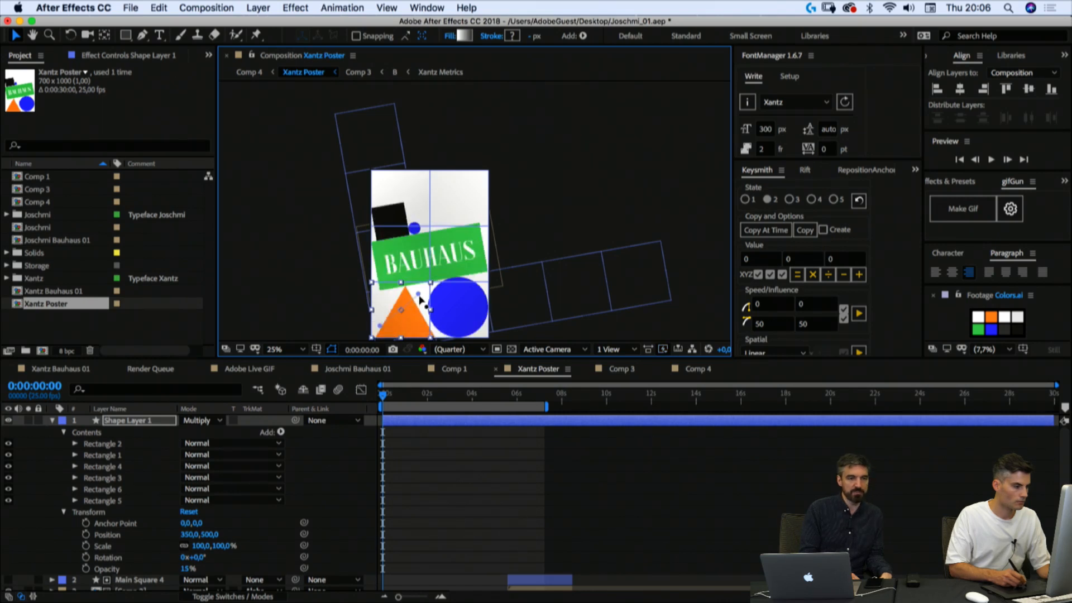
{"action": "left_click", "coordinate": [453, 496]}
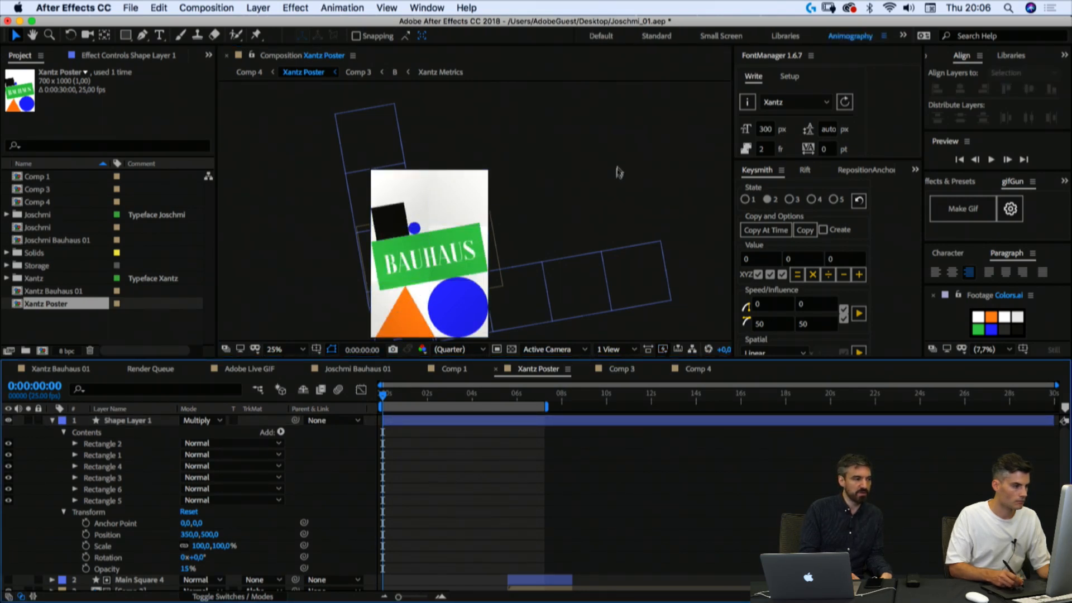
{"action": "left_click", "coordinate": [53, 423]}
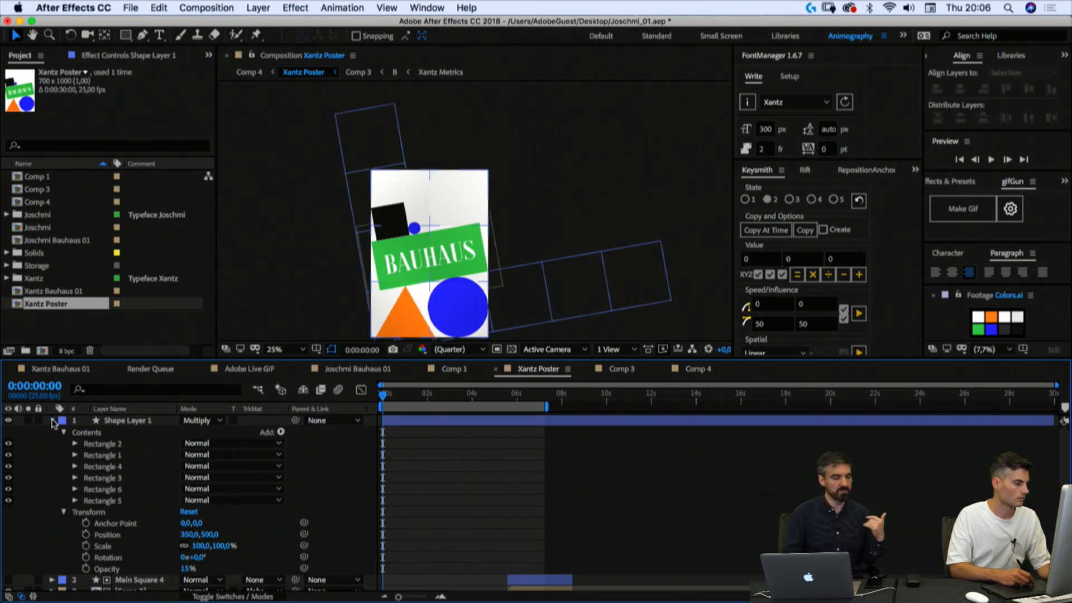
{"action": "left_click", "coordinate": [54, 423]}
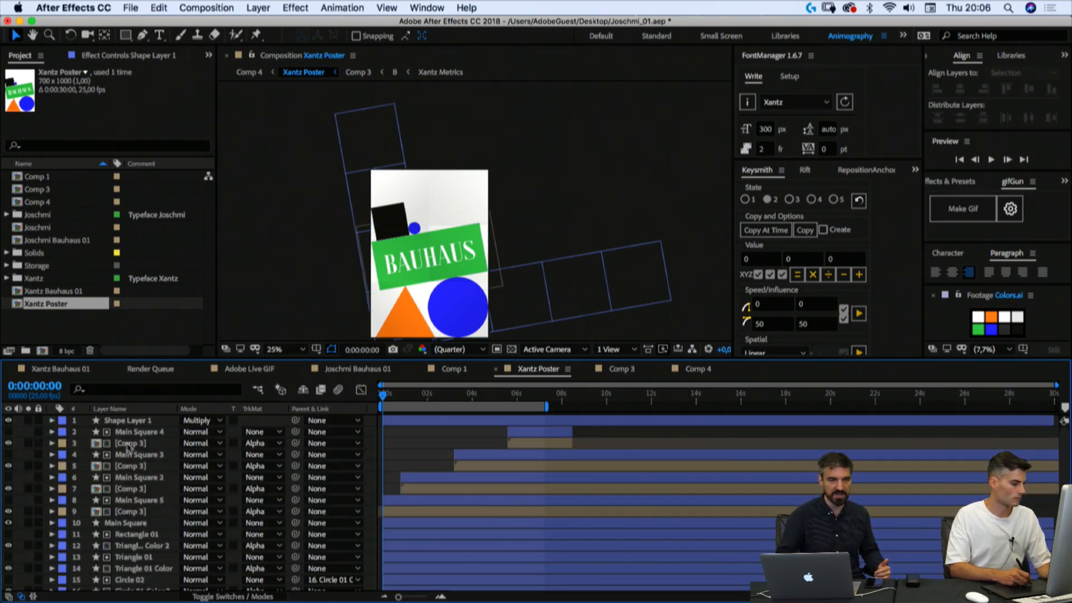
Step: Reposition the gradient fill's start and end points on Rectangle 1, the upper-right fold panel of Shape Layer 1
{"action": "left_click", "coordinate": [119, 420]}
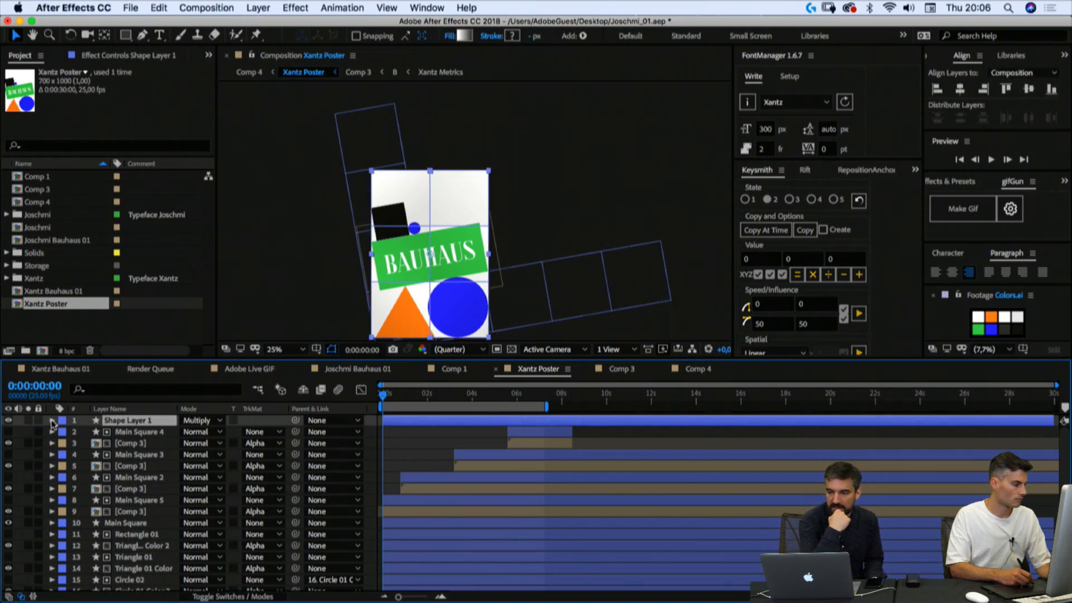
{"action": "left_click", "coordinate": [51, 421]}
{"action": "left_click", "coordinate": [92, 444]}
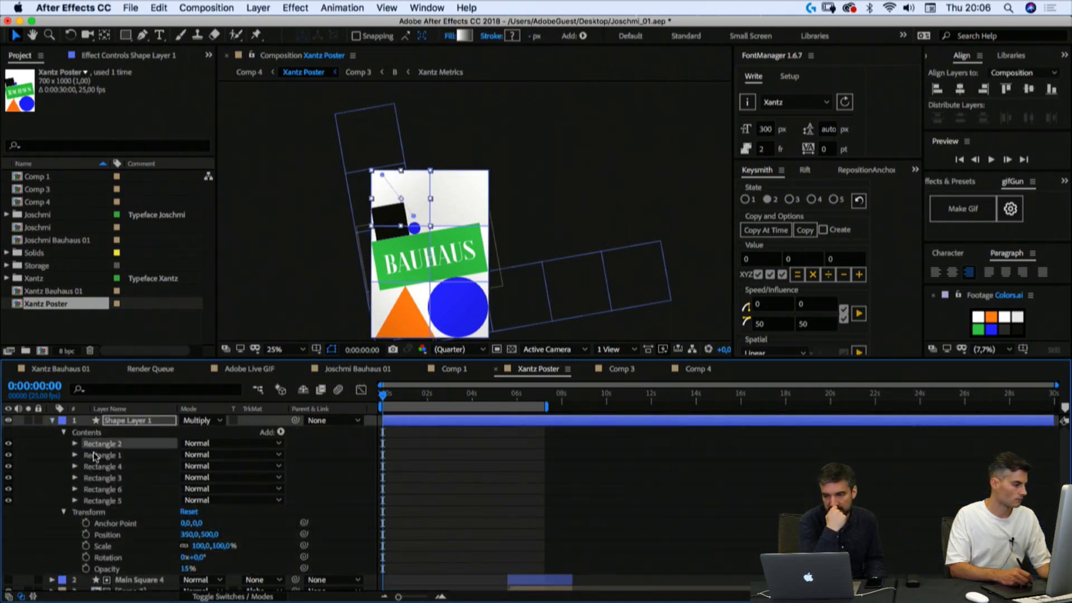
{"action": "left_click", "coordinate": [94, 456]}
{"action": "left_click_drag", "start_coordinate": [495, 187], "coordinate": [474, 215]}
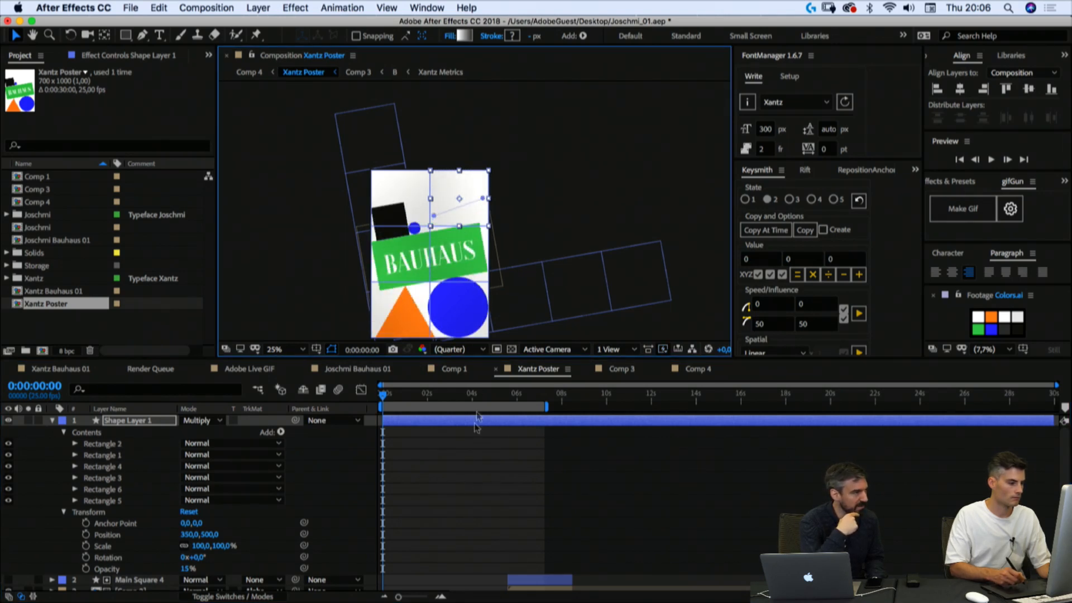
{"action": "left_click", "coordinate": [467, 473]}
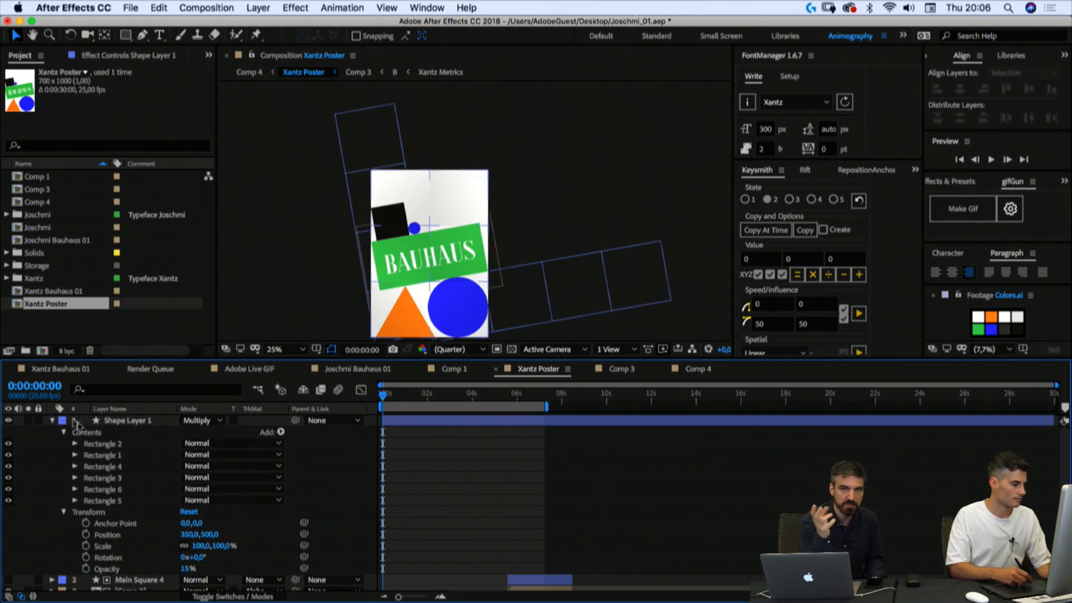
{"action": "left_click", "coordinate": [53, 420]}
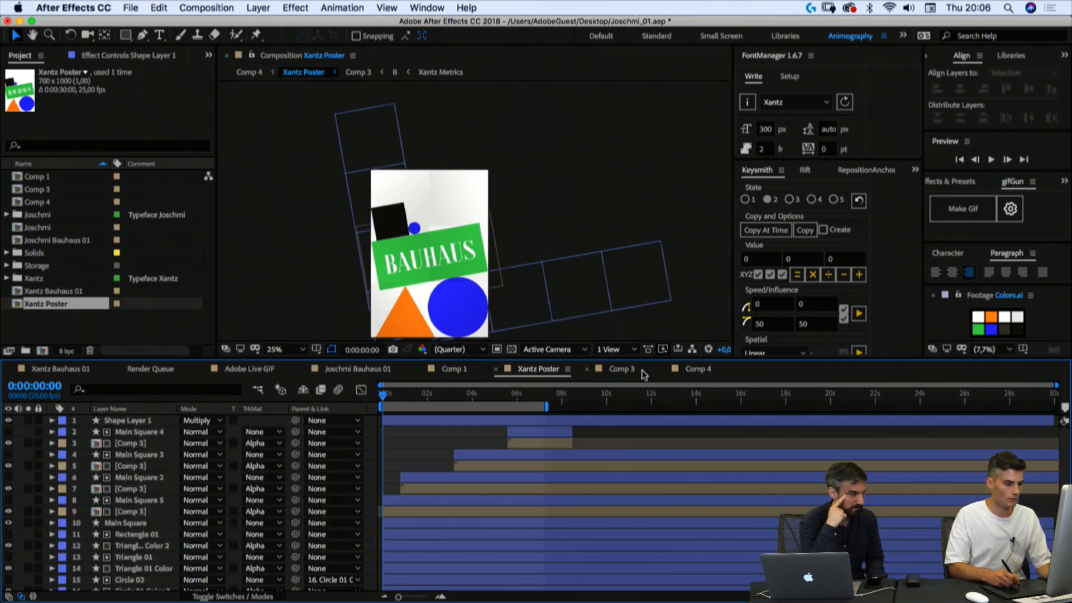
Step: Scale the Xantz Poster layer in Comp 4 to 90% and preview it at 50% magnification
{"action": "left_click", "coordinate": [698, 369]}
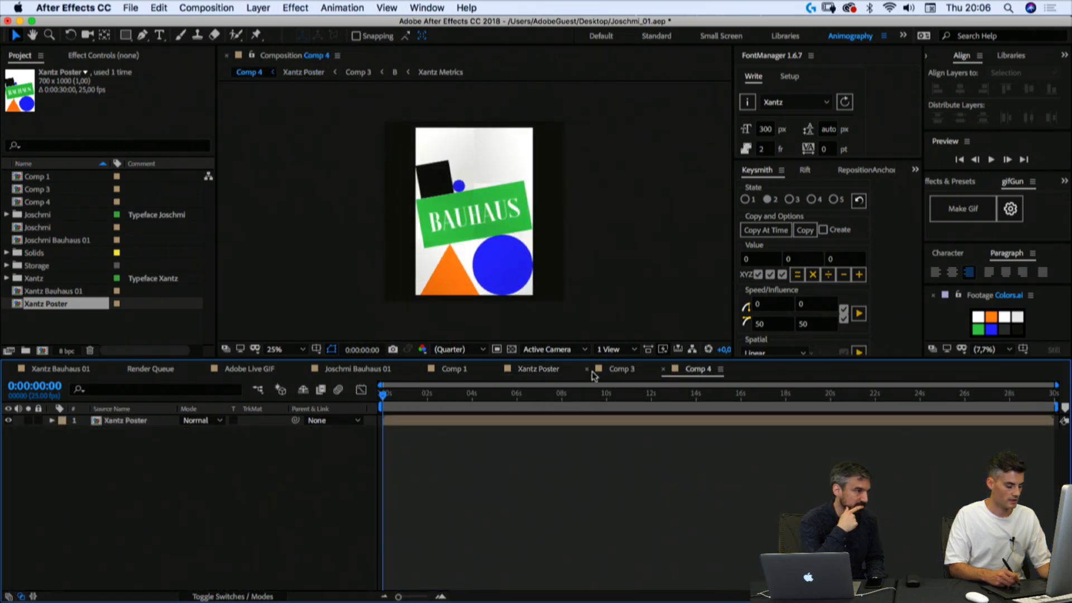
{"action": "left_click", "coordinate": [124, 422]}
{"action": "key", "text": "s"}
{"action": "left_click", "coordinate": [201, 433]}
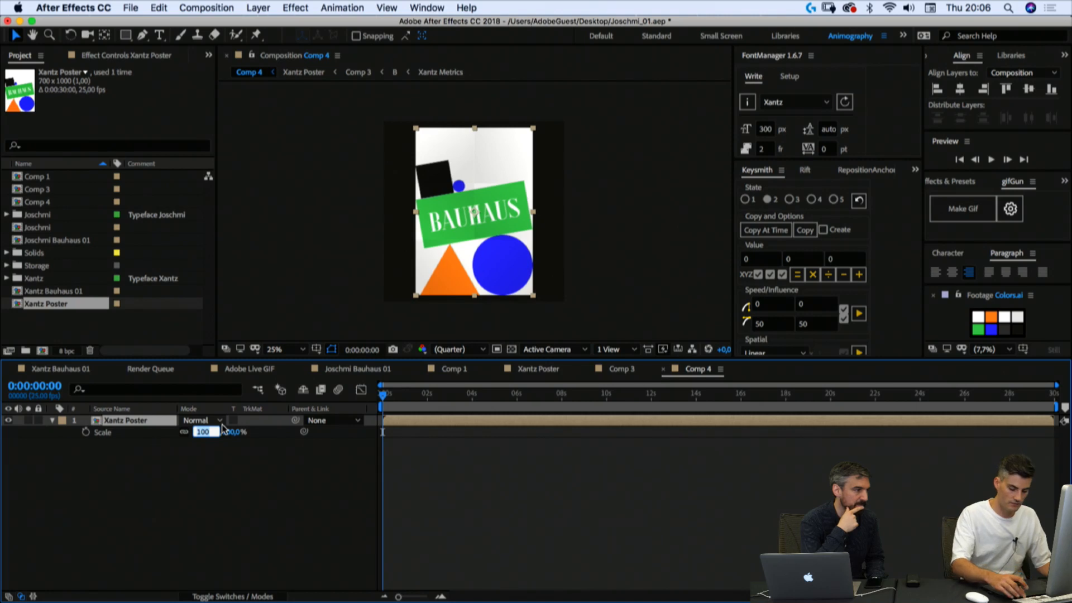
{"action": "type", "text": "90"}
{"action": "key", "text": "Return"}
{"action": "left_click", "coordinate": [230, 475]}
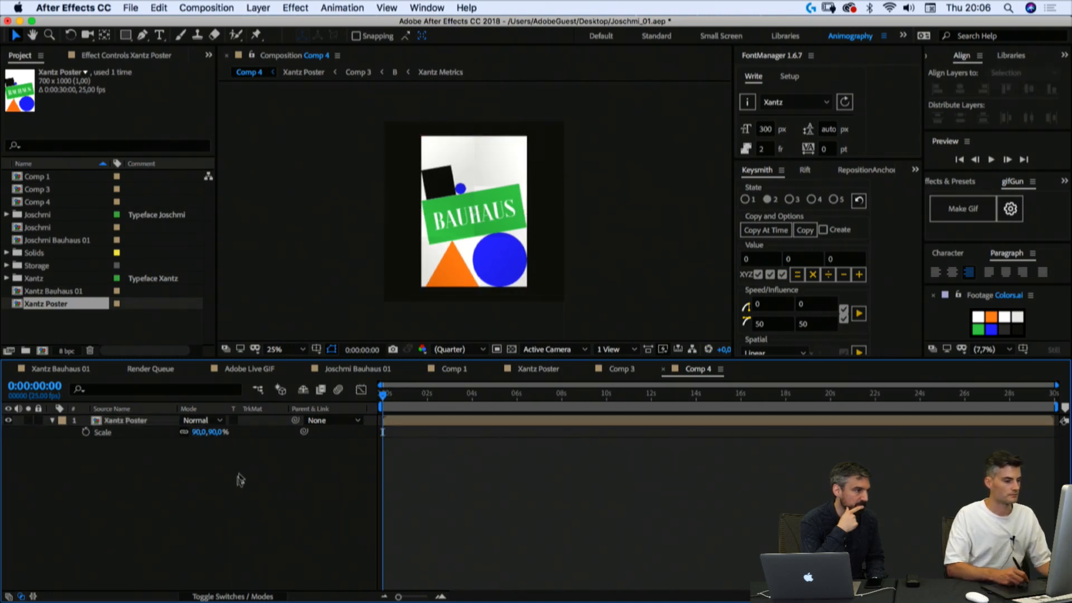
{"action": "key", "text": "period"}
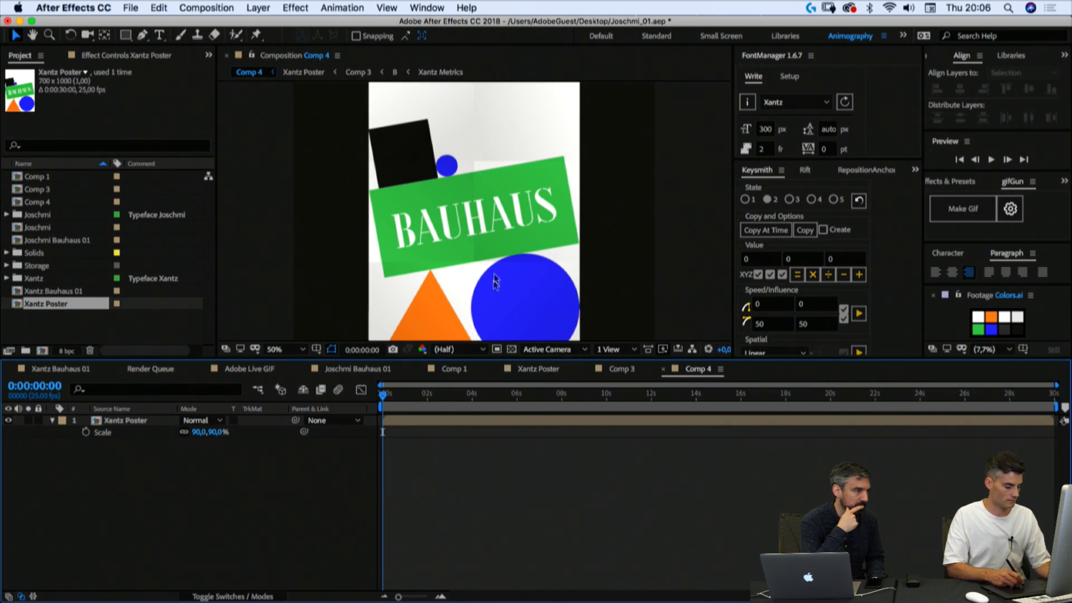
{"action": "left_click", "coordinate": [995, 159]}
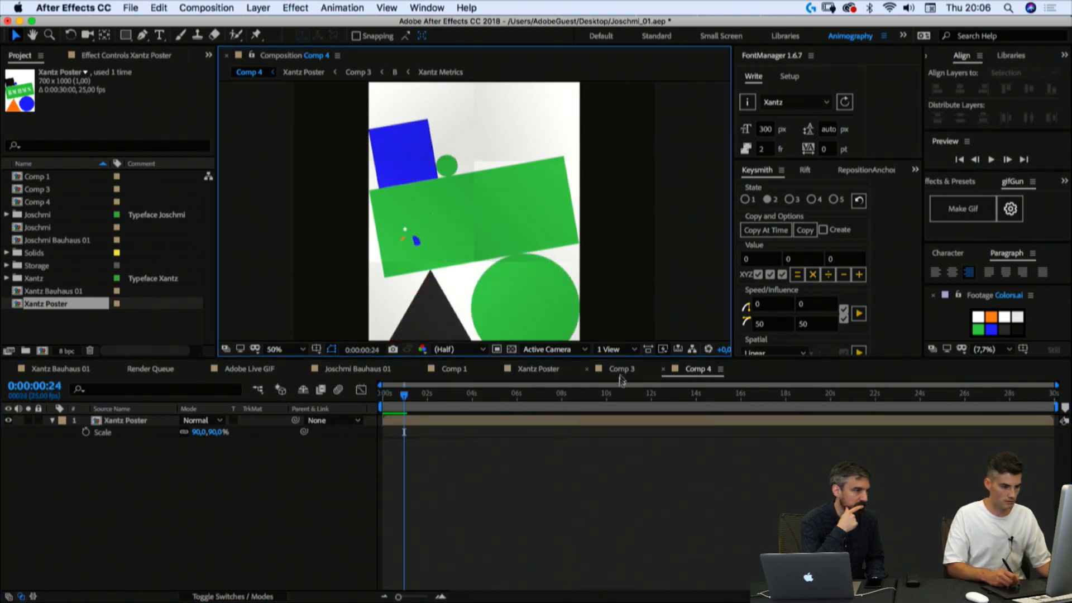
Step: Find the end of the Xantz Poster animation loop and end Comp 4's work area there, at 0:00:07:05
{"action": "double_click", "coordinate": [134, 422]}
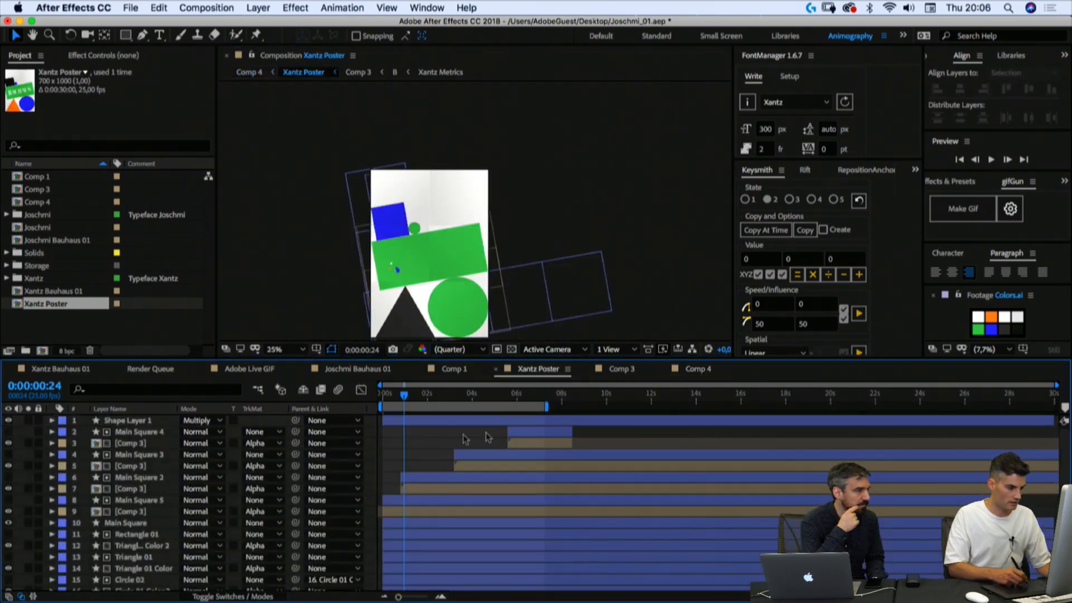
{"action": "left_click", "coordinate": [547, 397]}
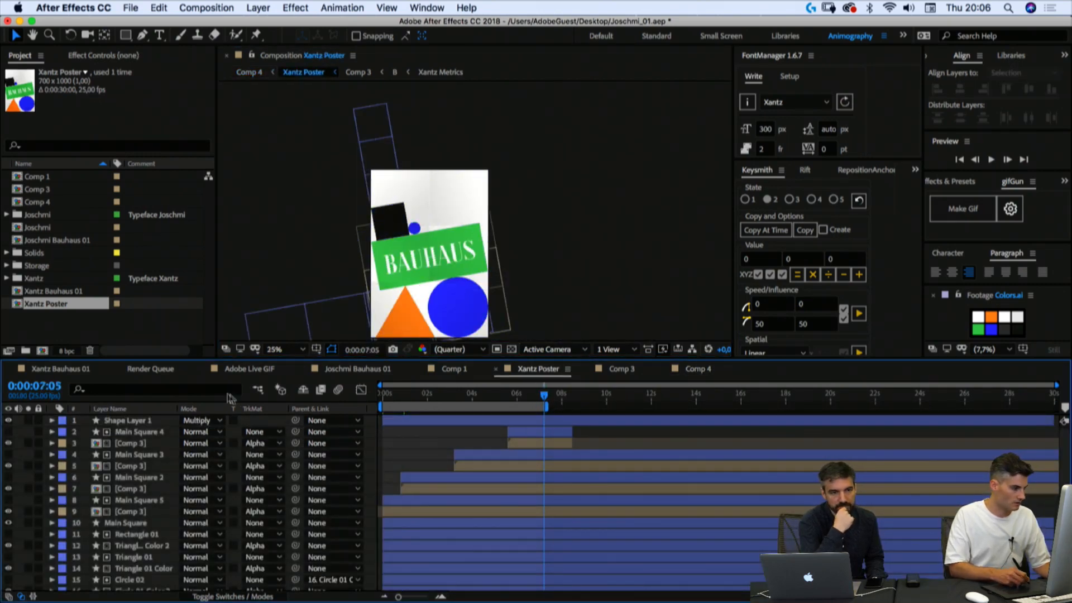
{"action": "key", "text": "Tab"}
{"action": "left_click", "coordinate": [184, 388]}
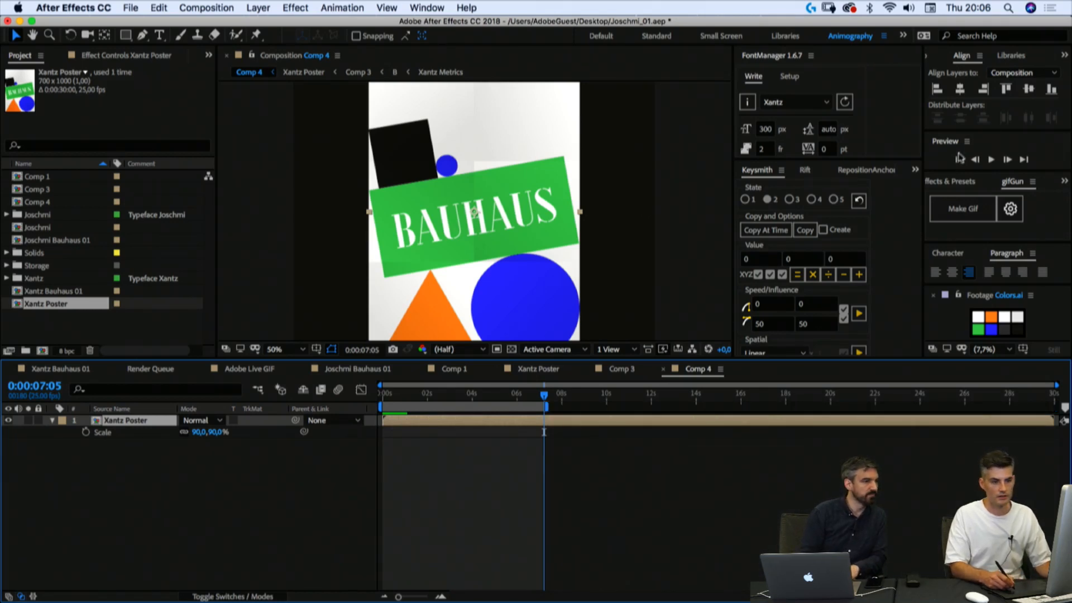
Step: Play the Comp 4 work area from the start in a maximized composition view
{"action": "left_click", "coordinate": [959, 160]}
{"action": "left_click", "coordinate": [992, 161]}
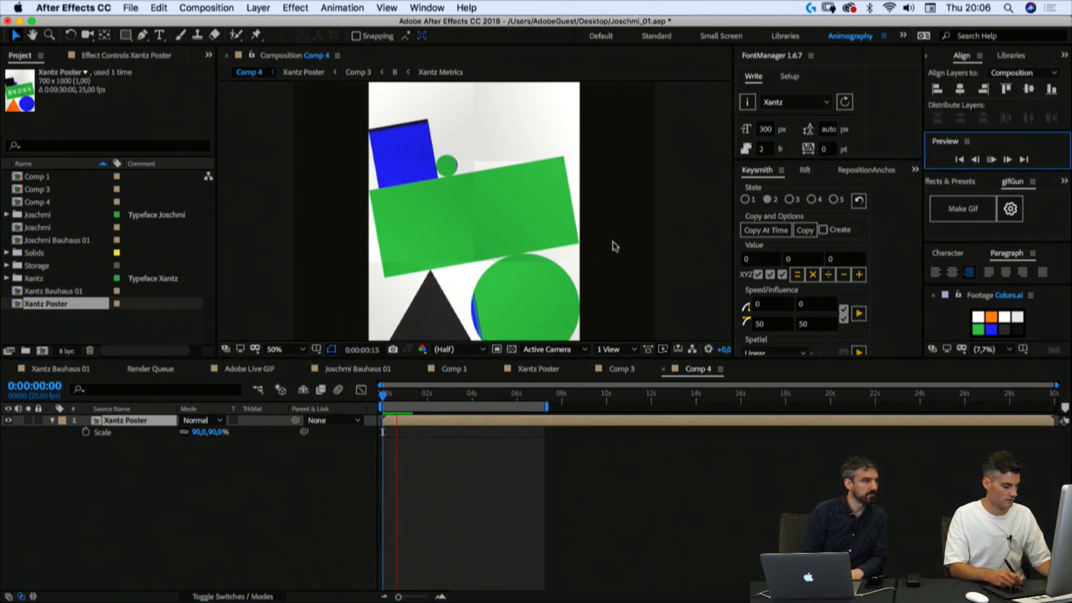
{"action": "key", "text": "grave"}
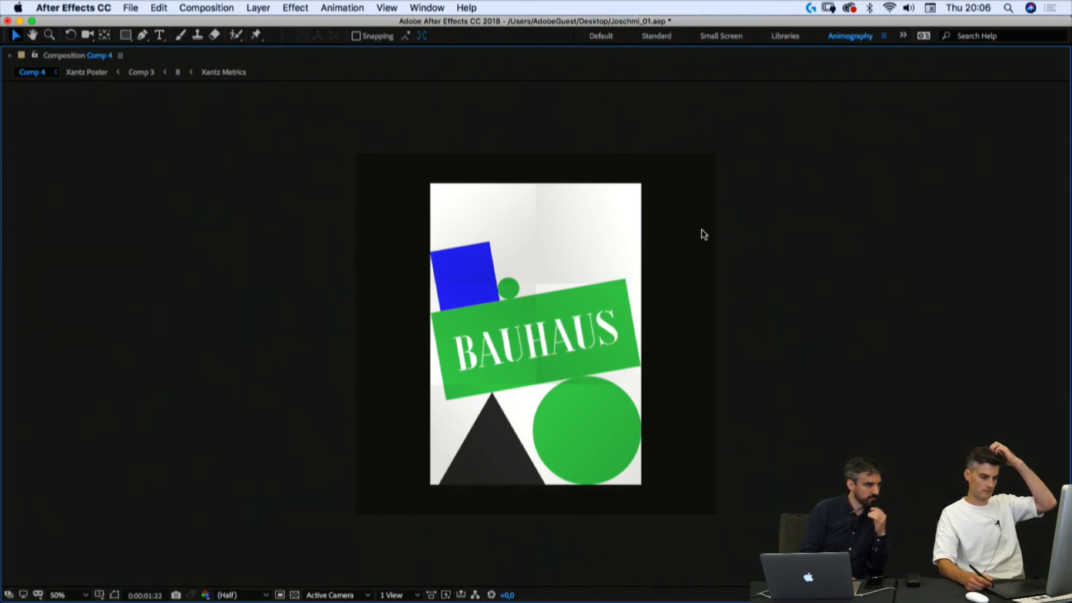
{"action": "key", "text": "grave"}
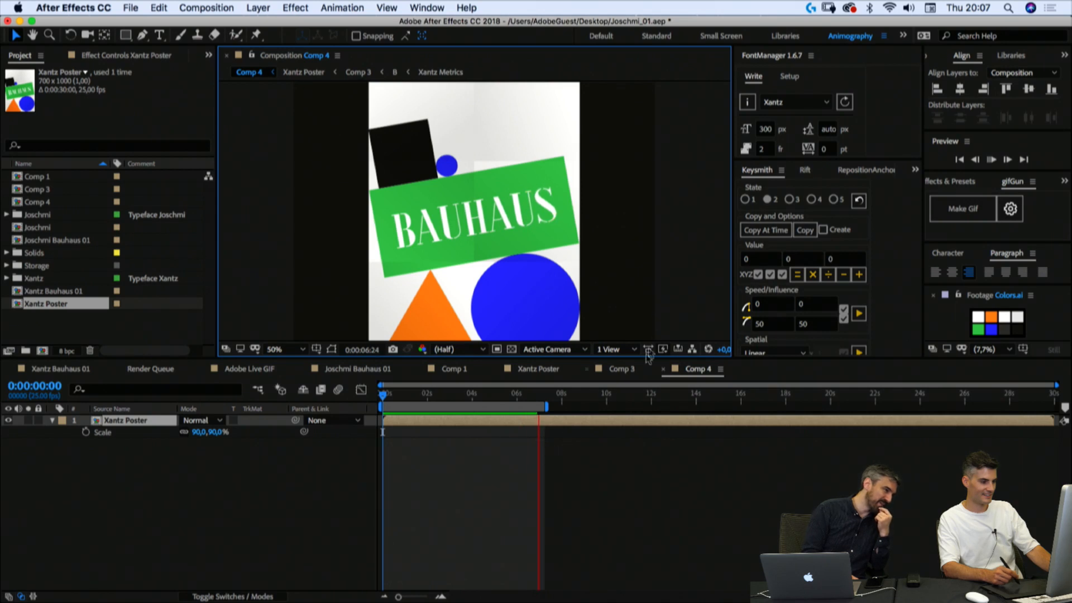
{"action": "key", "text": "grave"}
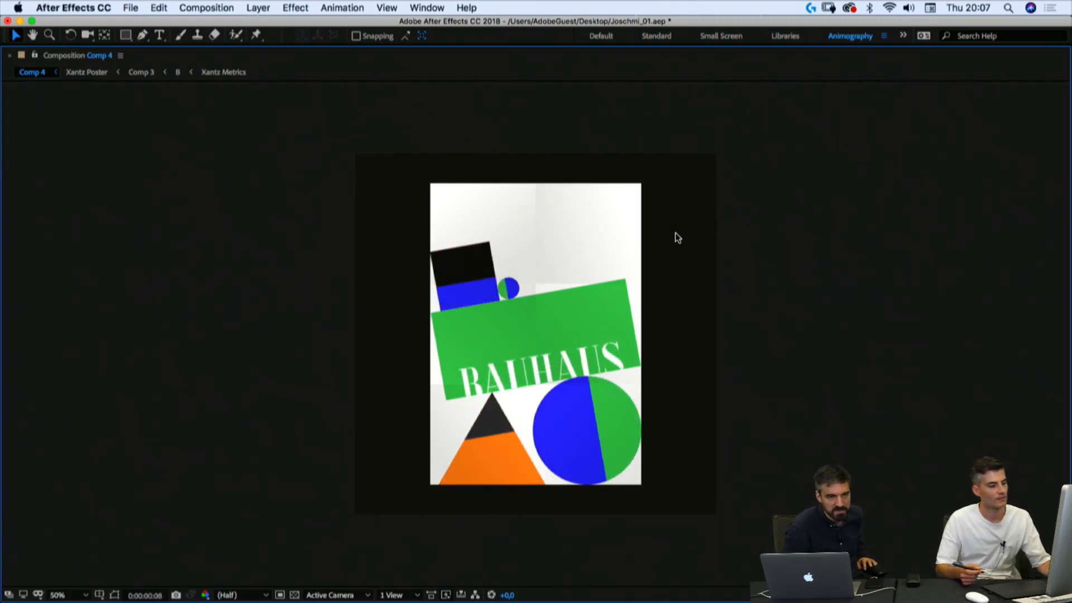
{"action": "key", "text": "space"}
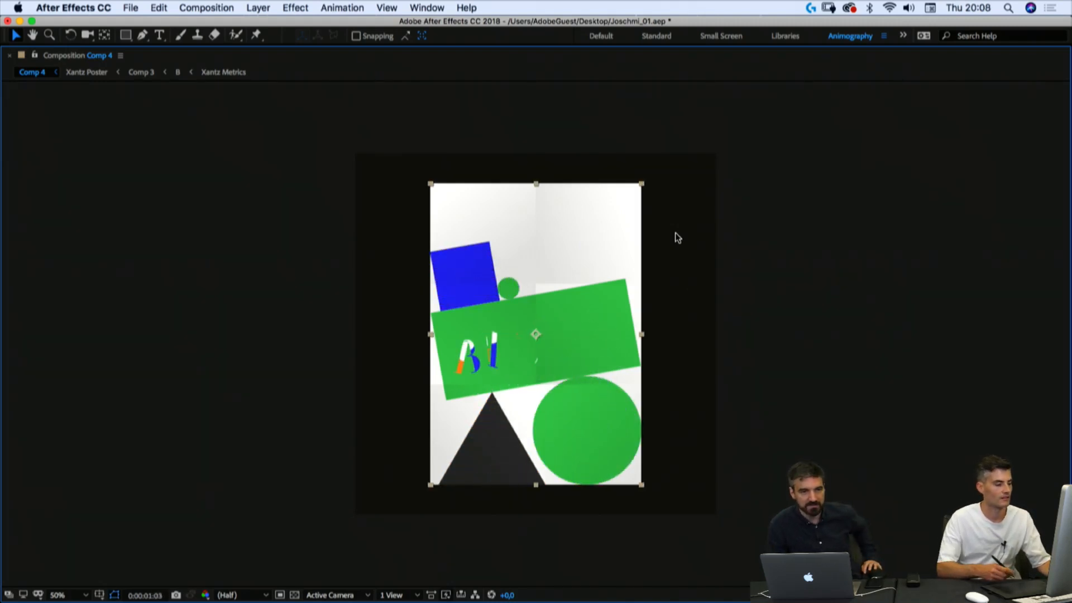
{"action": "key", "text": "grave"}
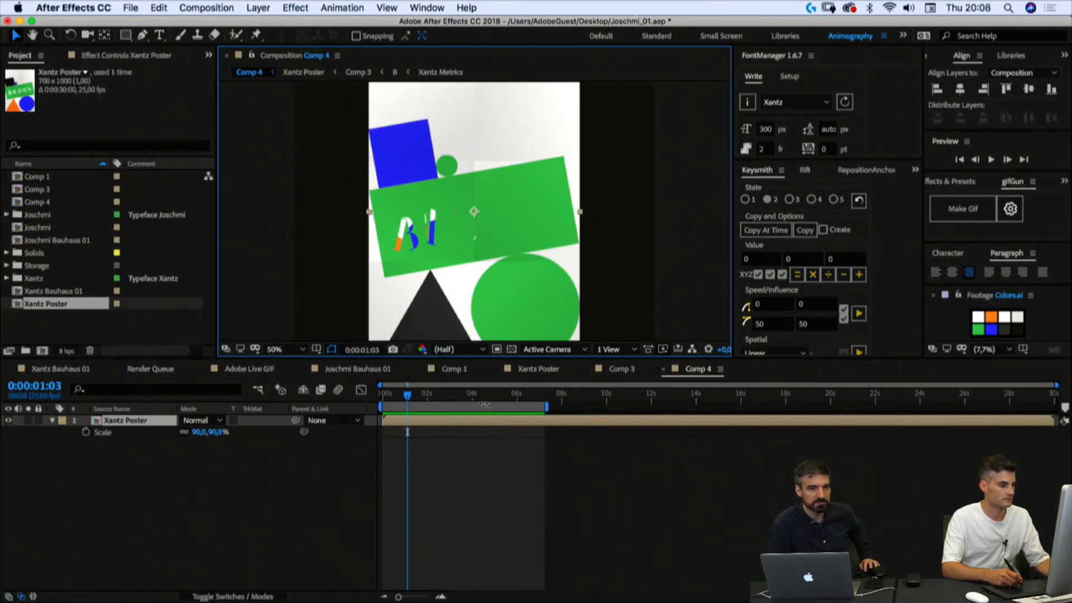
{"action": "left_click", "coordinate": [351, 469]}
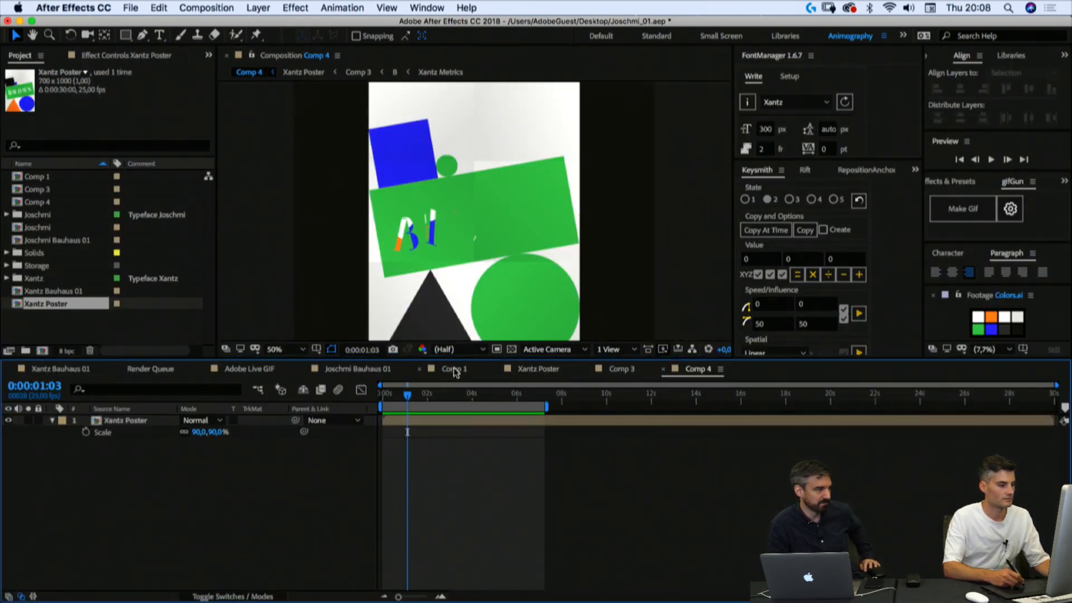
Step: Play through the Xantz Poster composition with a taller timeline and return the current time to 0:00:00:00
{"action": "left_click", "coordinate": [538, 368]}
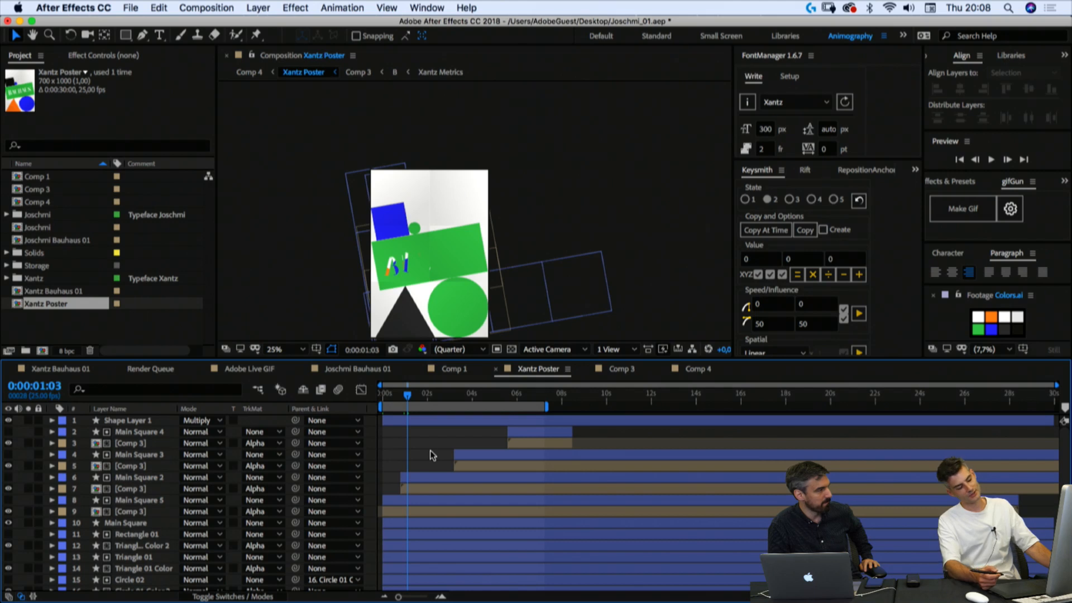
{"action": "mouse_move", "coordinate": [438, 394]}
{"action": "left_mouse_down"}
{"action": "mouse_move", "coordinate": [494, 395]}
{"action": "mouse_move", "coordinate": [425, 395]}
{"action": "left_mouse_up"}
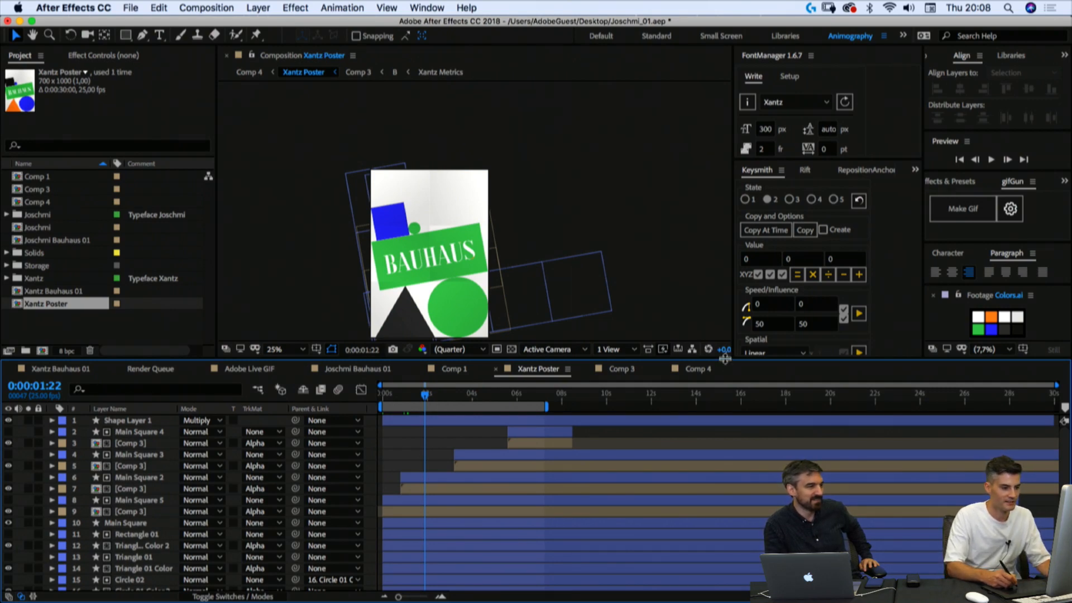
{"action": "left_click_drag", "start_coordinate": [724, 357], "coordinate": [723, 333]}
{"action": "key", "text": "space"}
{"action": "left_click_drag", "start_coordinate": [648, 229], "coordinate": [651, 203]}
{"action": "left_click_drag", "start_coordinate": [448, 372], "coordinate": [383, 371]}
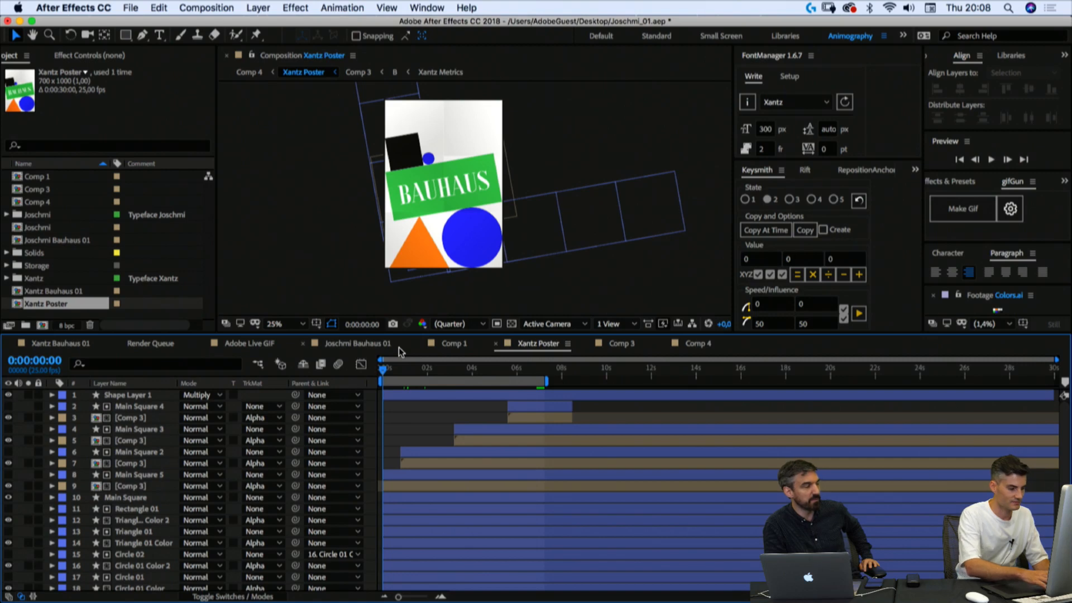
Step: Add Comp 4 to the render queue in place of the Xantz Poster composition
{"action": "key", "text": "super+m"}
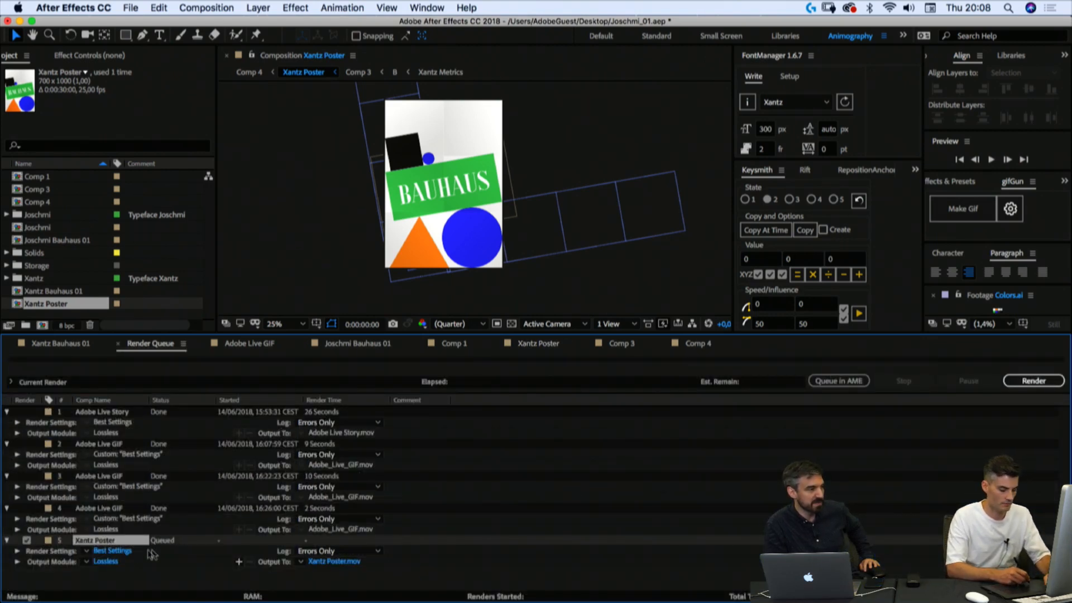
{"action": "key", "text": "Delete"}
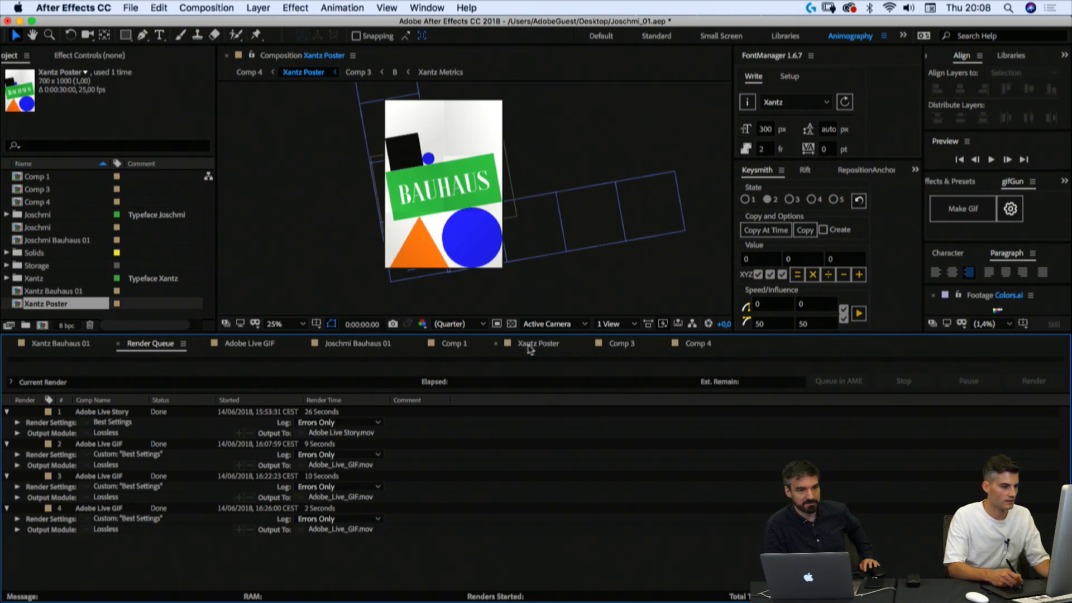
{"action": "left_click", "coordinate": [699, 345]}
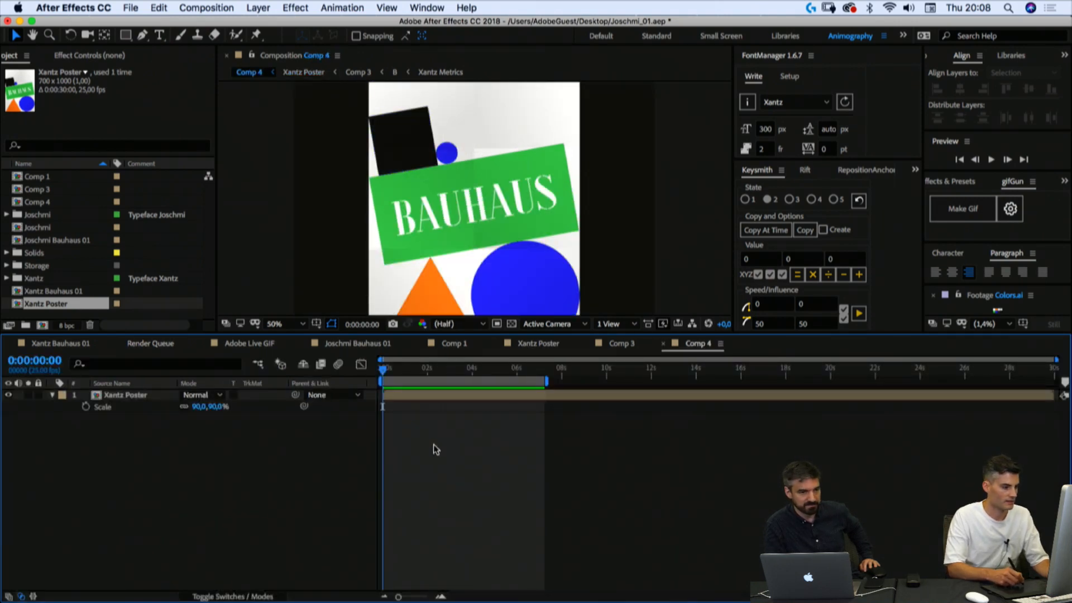
{"action": "key", "text": "super+m"}
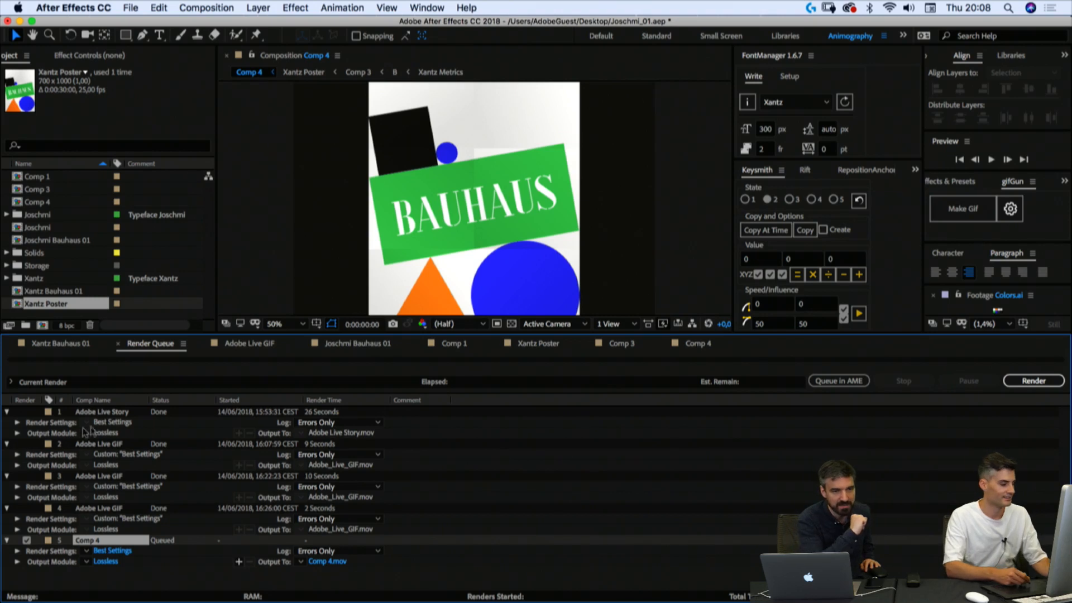
Step: Remove the finished Adobe Live items from the render queue and render Comp 4
{"action": "left_click", "coordinate": [111, 509]}
{"action": "left_click", "coordinate": [106, 413], "text": "shift"}
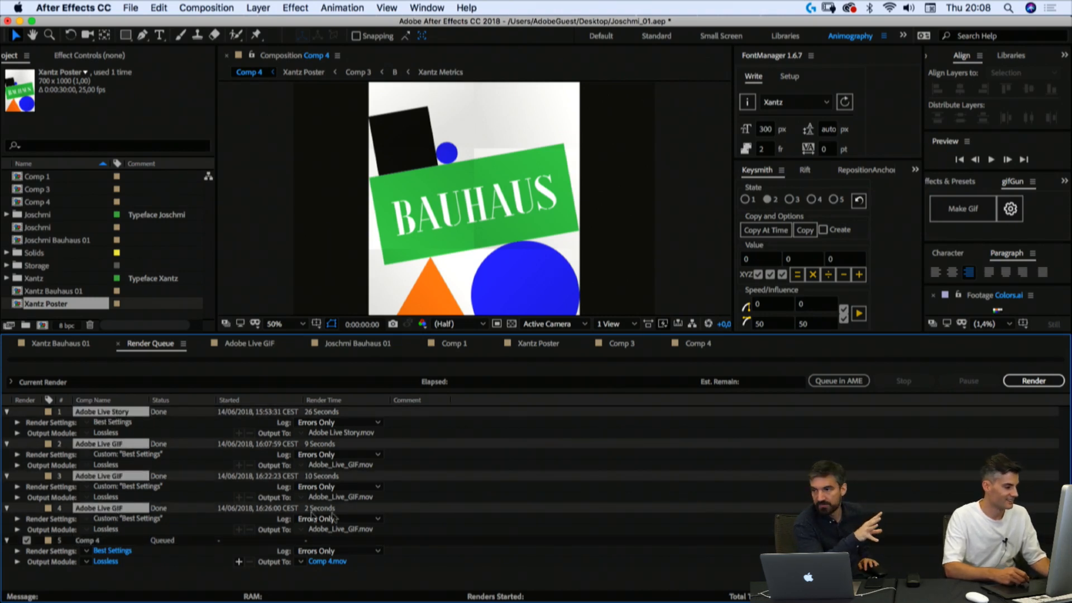
{"action": "key", "text": "Delete"}
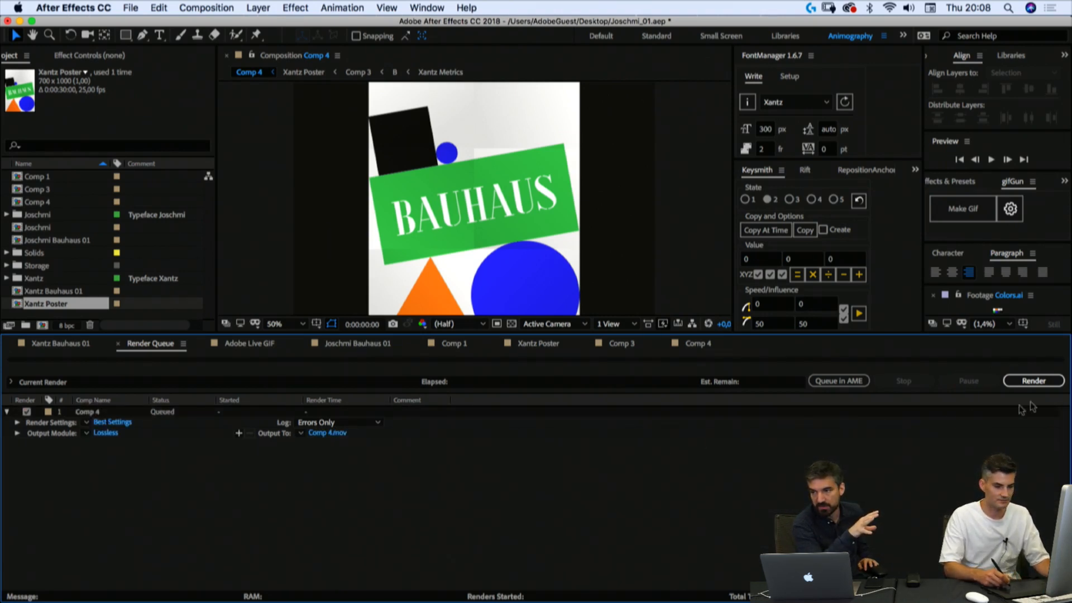
{"action": "left_click", "coordinate": [1036, 381]}
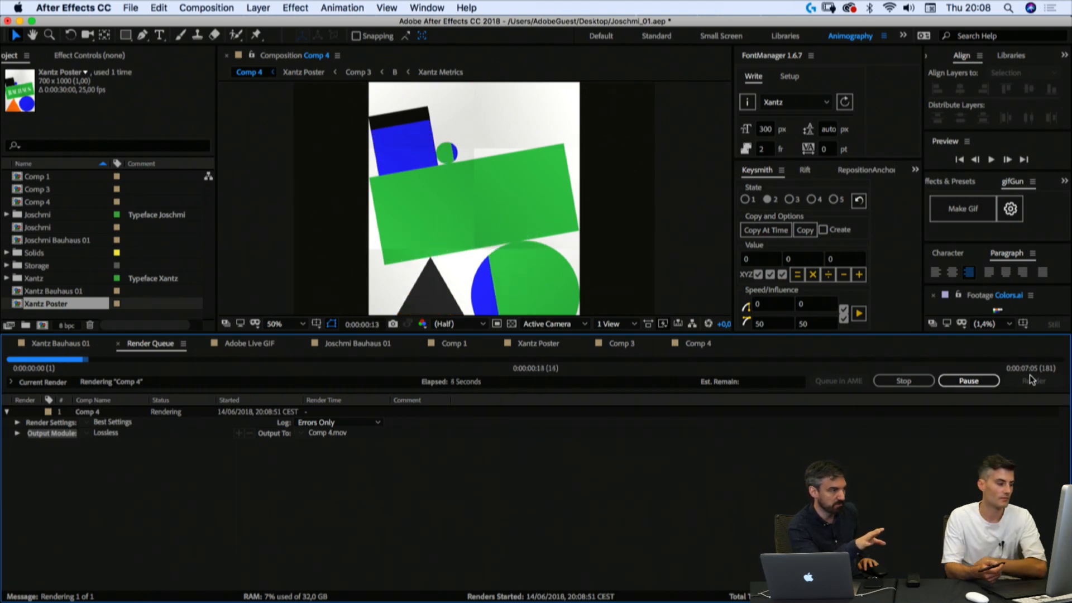
{"action": "mouse_move", "coordinate": [529, 600]}
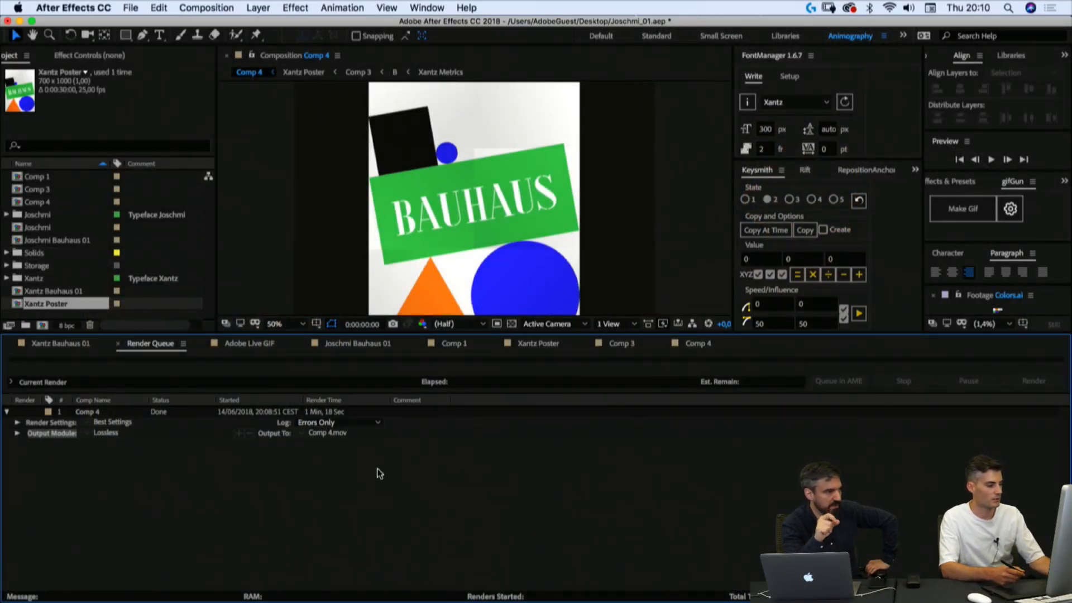
Step: Switch to Media Encoder to look at its encoding queue, and return to After Effects
{"action": "key", "text": "super+Tab"}
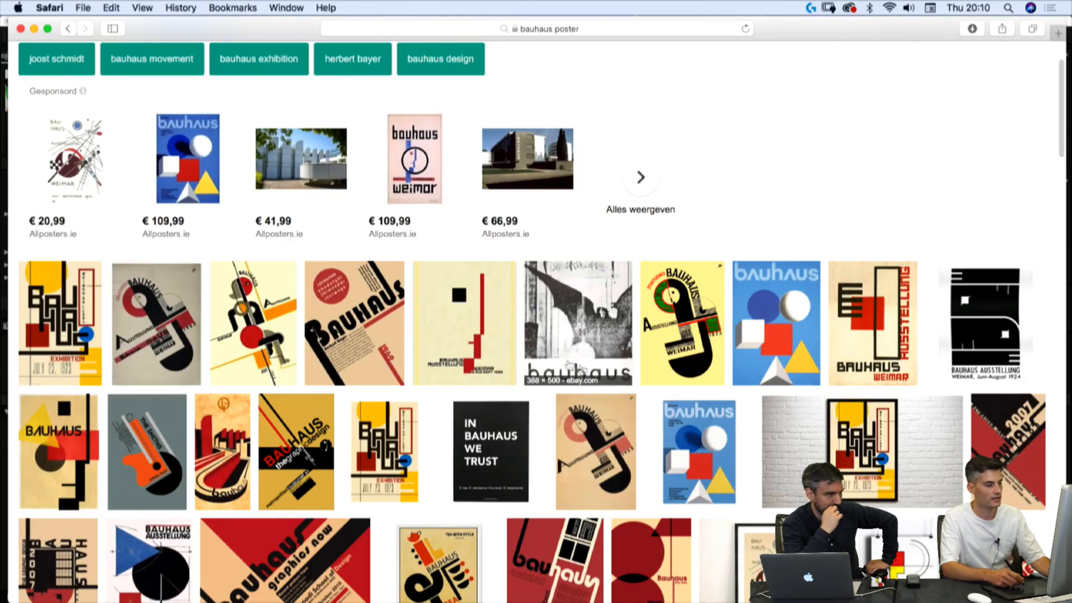
{"action": "key", "text": "super+Tab"}
{"action": "key", "text": "super+Tab"}
{"action": "left_click", "coordinate": [552, 317]}
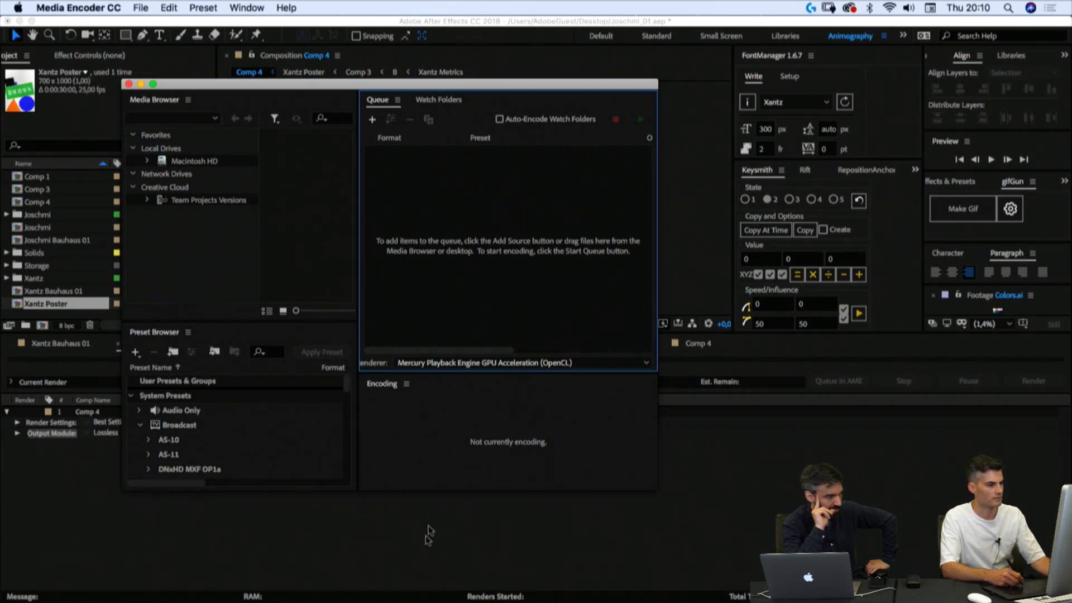
{"action": "left_click", "coordinate": [360, 550]}
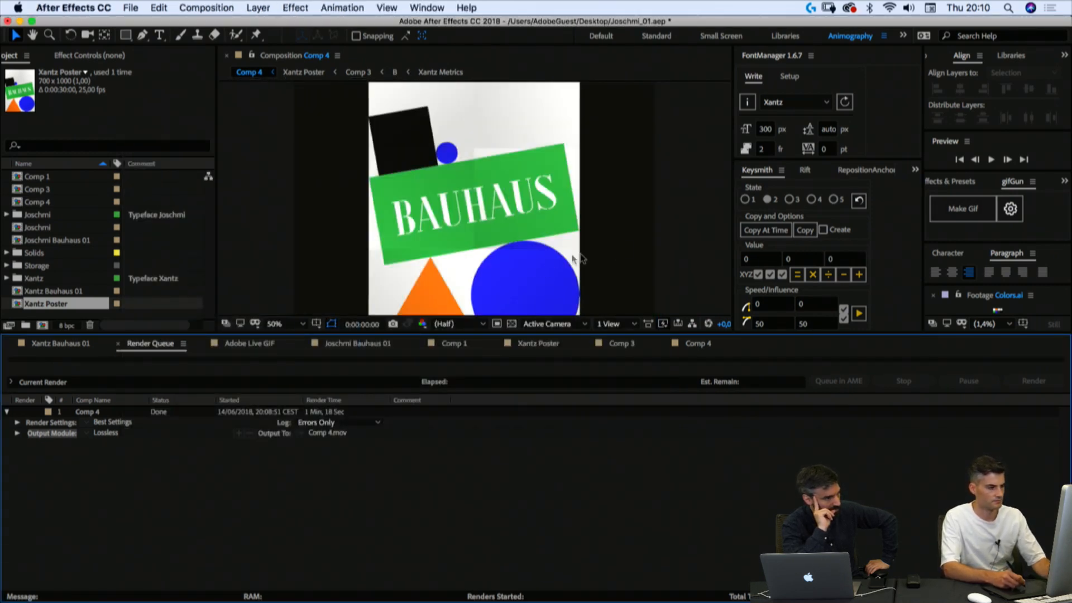
Step: Duplicate Comp 4 in the project and open the copy, Comp 5
{"action": "left_click", "coordinate": [688, 233]}
{"action": "key", "text": "comma"}
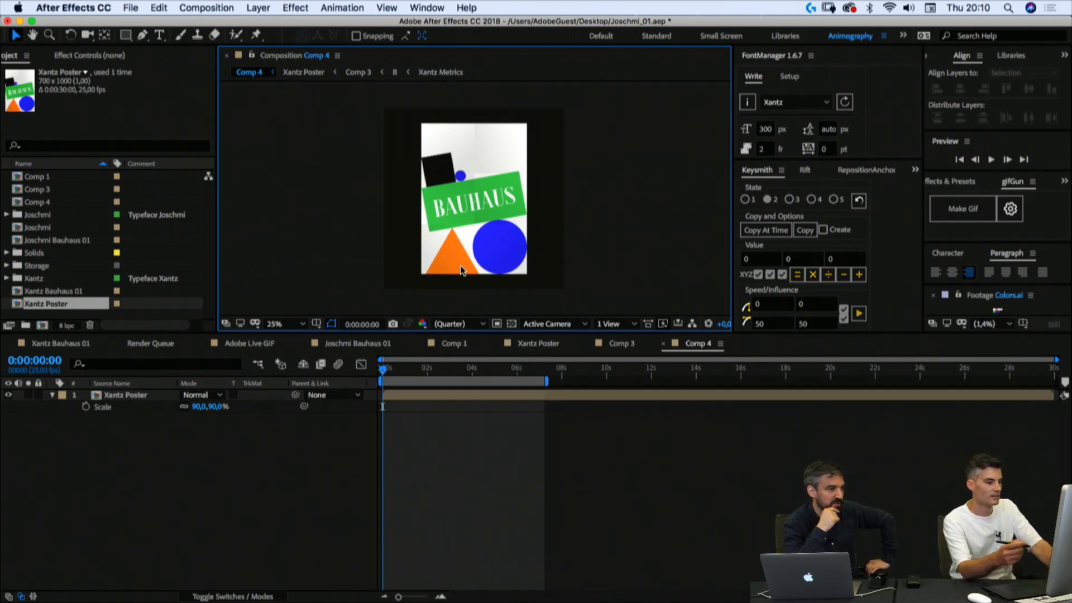
{"action": "left_click", "coordinate": [39, 204]}
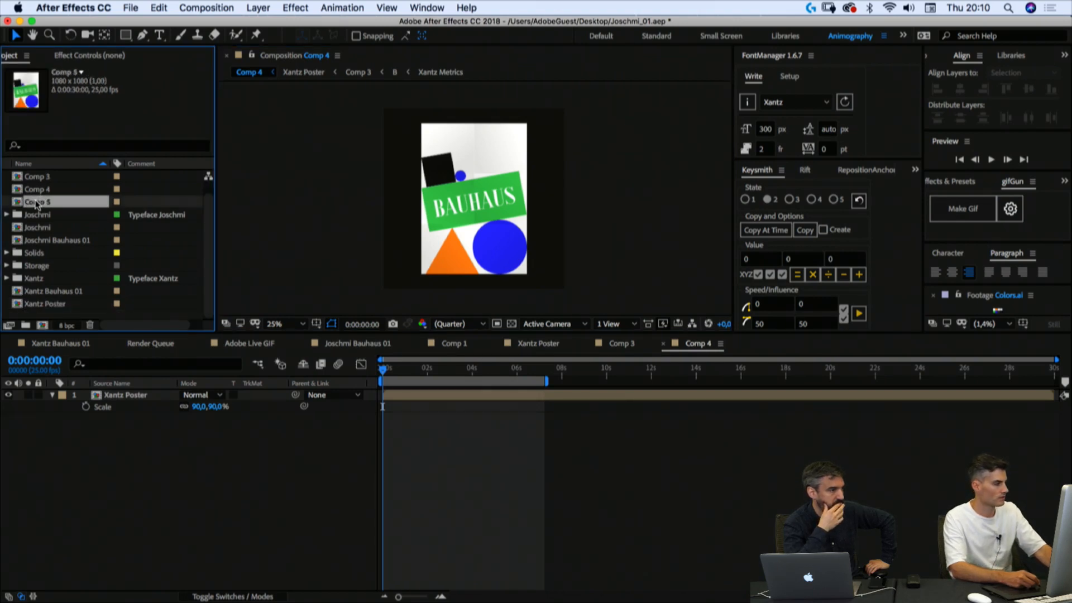
{"action": "double_click", "coordinate": [36, 205]}
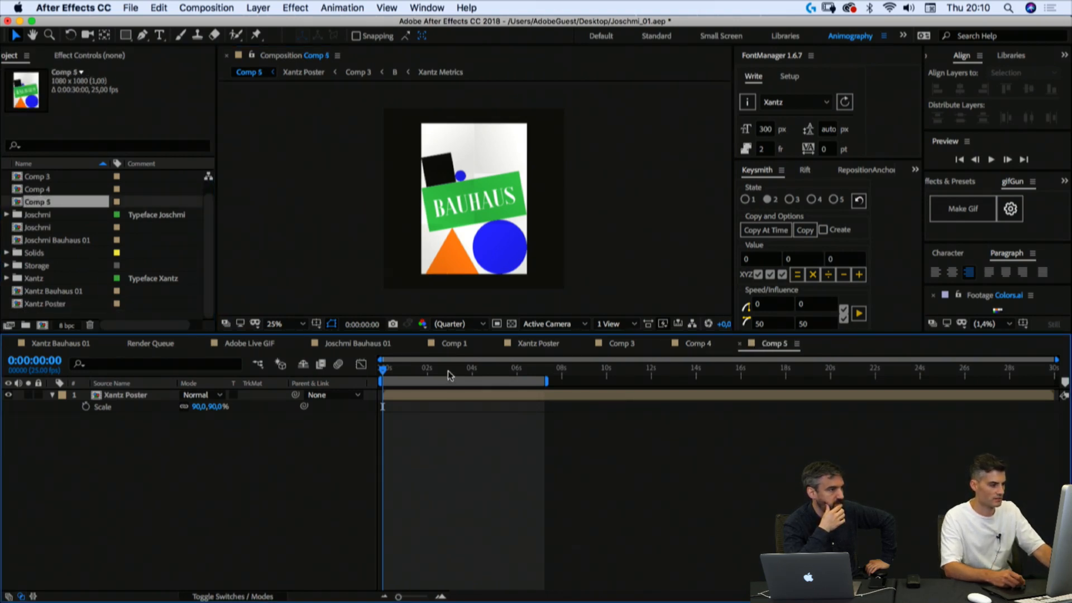
Step: Set Comp 5's composition width and height to 540 px
{"action": "scroll", "coordinate": [494, 225], "scroll_direction": "up", "scroll_amount": 1}
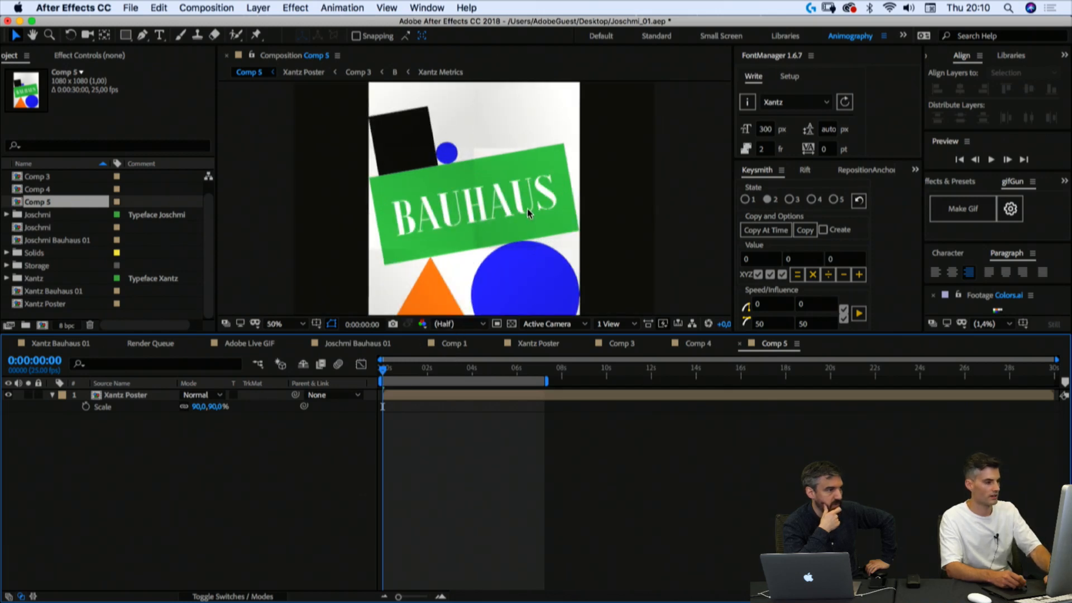
{"action": "scroll", "coordinate": [529, 213], "scroll_direction": "up", "scroll_amount": 1}
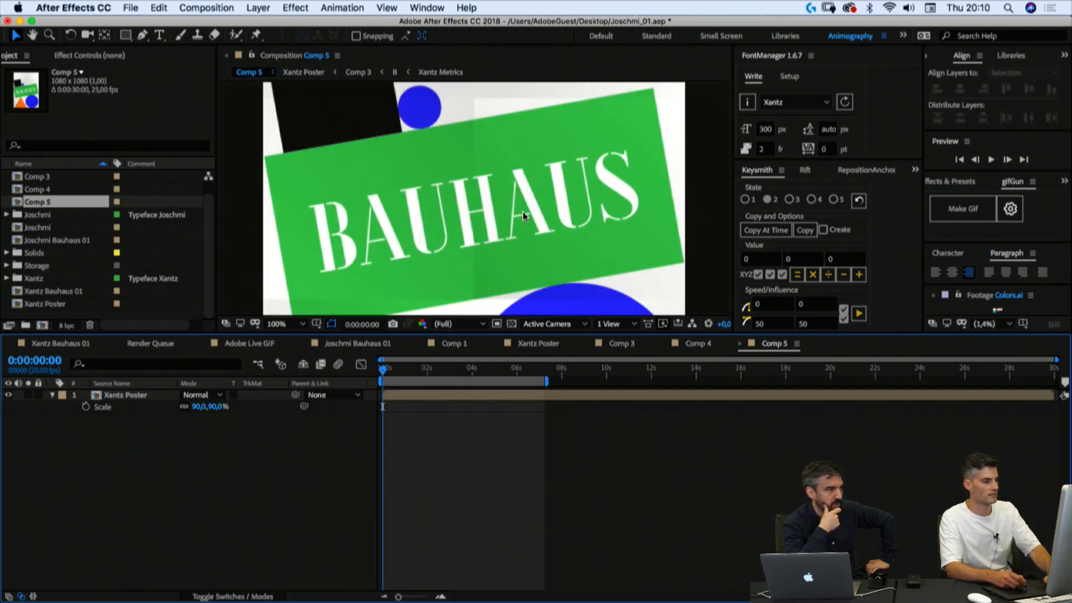
{"action": "scroll", "coordinate": [525, 214], "scroll_direction": "down", "scroll_amount": 2}
{"action": "key", "text": "super+k"}
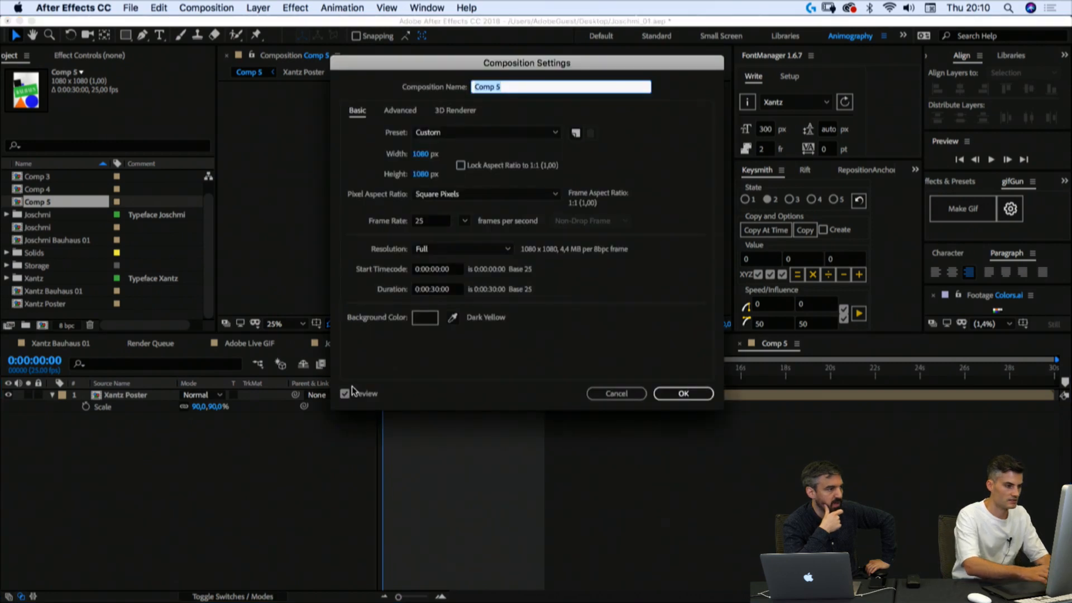
{"action": "left_click", "coordinate": [419, 156]}
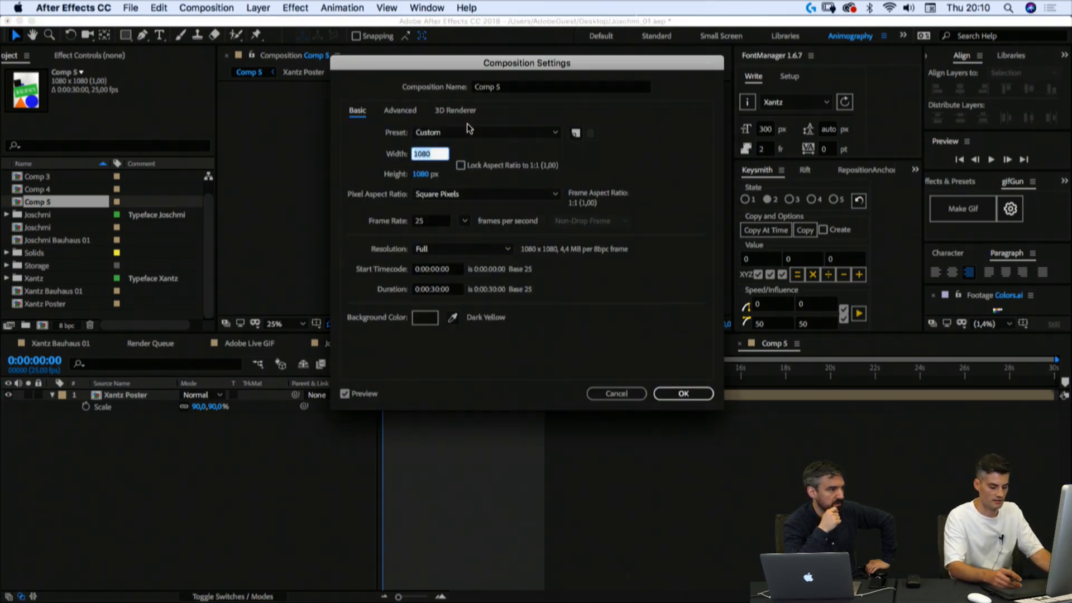
{"action": "type", "text": "540"}
{"action": "key", "text": "Tab"}
{"action": "type", "text": "540"}
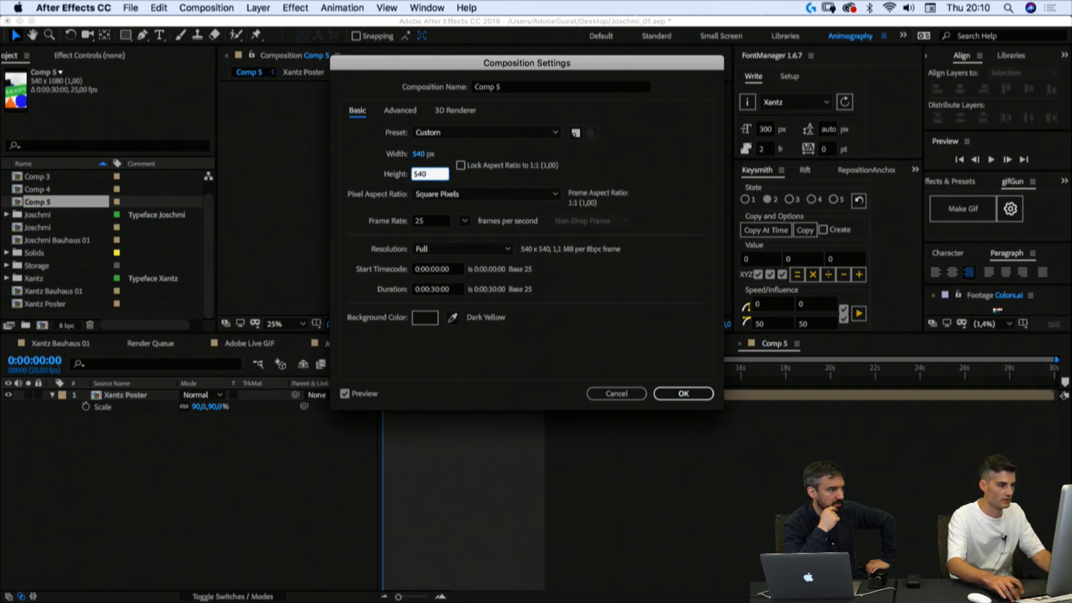
{"action": "key", "text": "Return"}
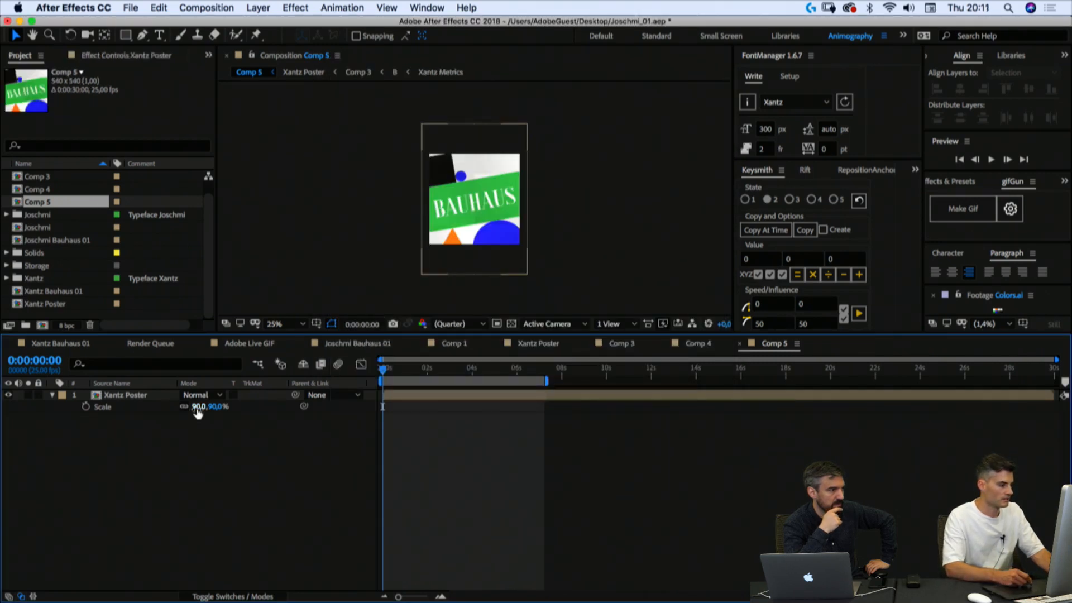
Step: Scale the Xantz Poster layer in Comp 5 to 45%
{"action": "type", "text": "45"}
{"action": "key", "text": "Return"}
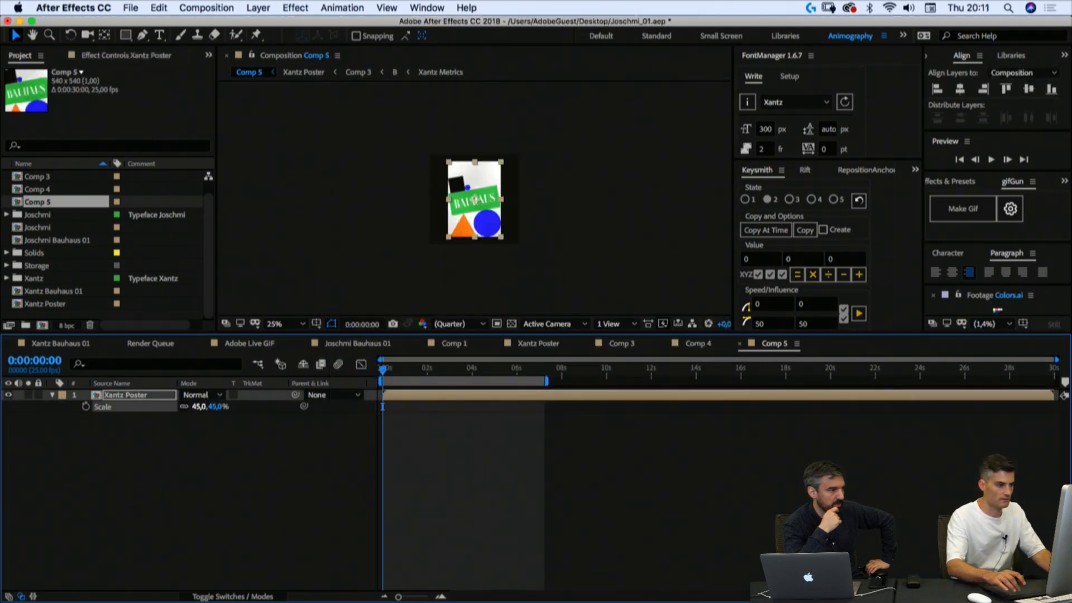
{"action": "left_click", "coordinate": [292, 470]}
{"action": "key", "text": "period"}
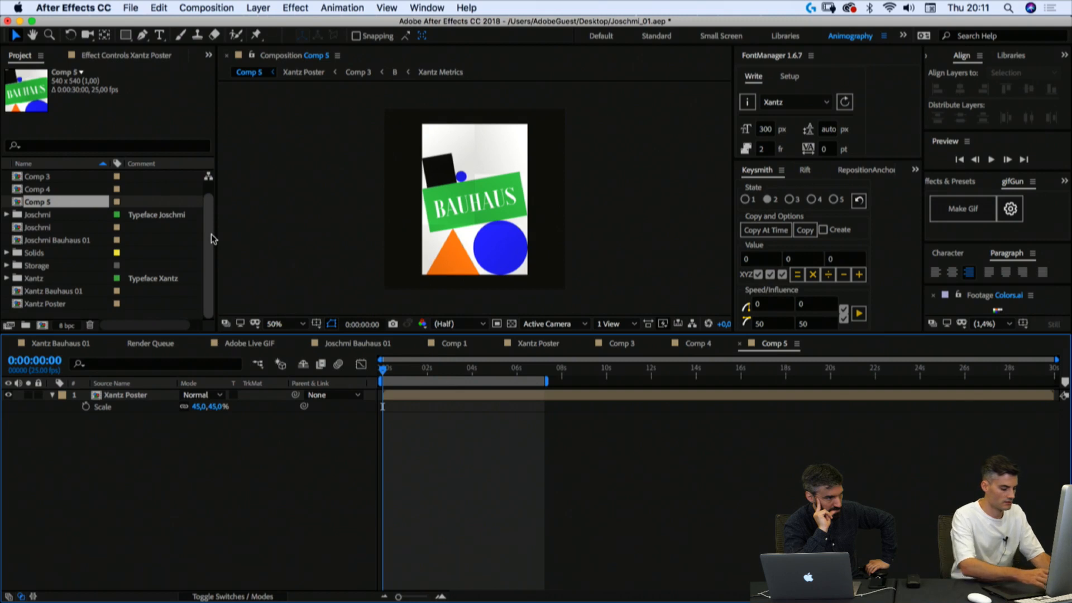
Step: Choose a slightly lighter dark gray as Comp 5's background color
{"action": "key", "text": "super+k"}
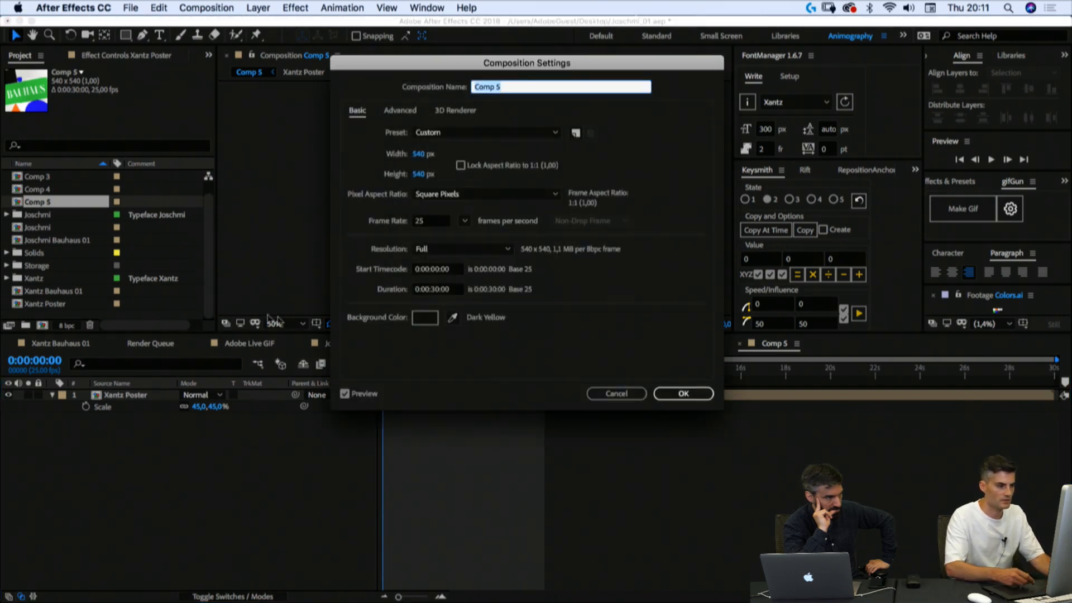
{"action": "left_click", "coordinate": [424, 320]}
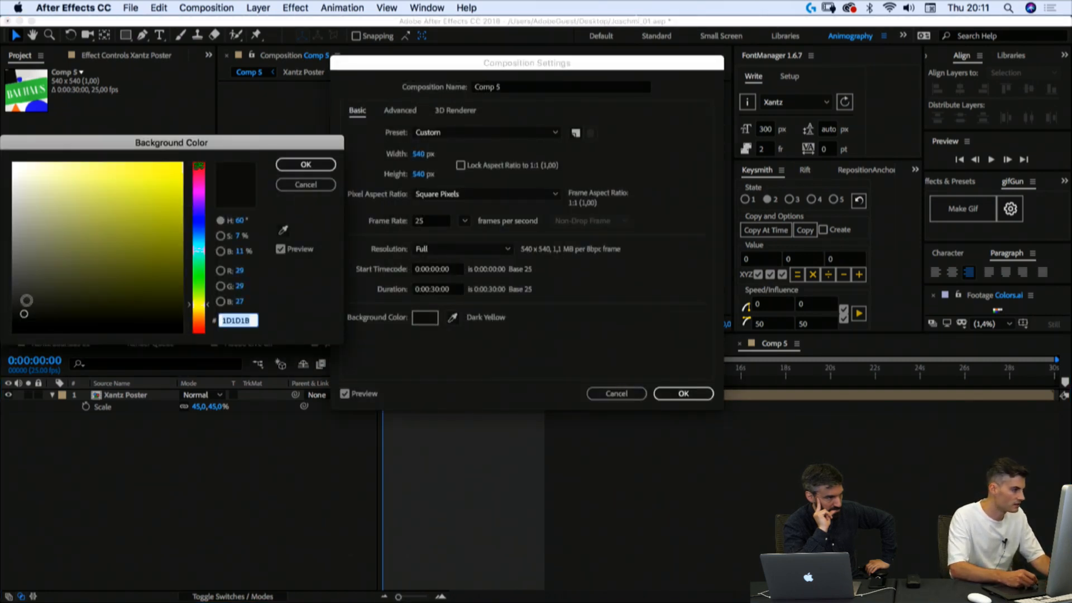
{"action": "left_click", "coordinate": [306, 164]}
{"action": "left_click", "coordinate": [684, 393]}
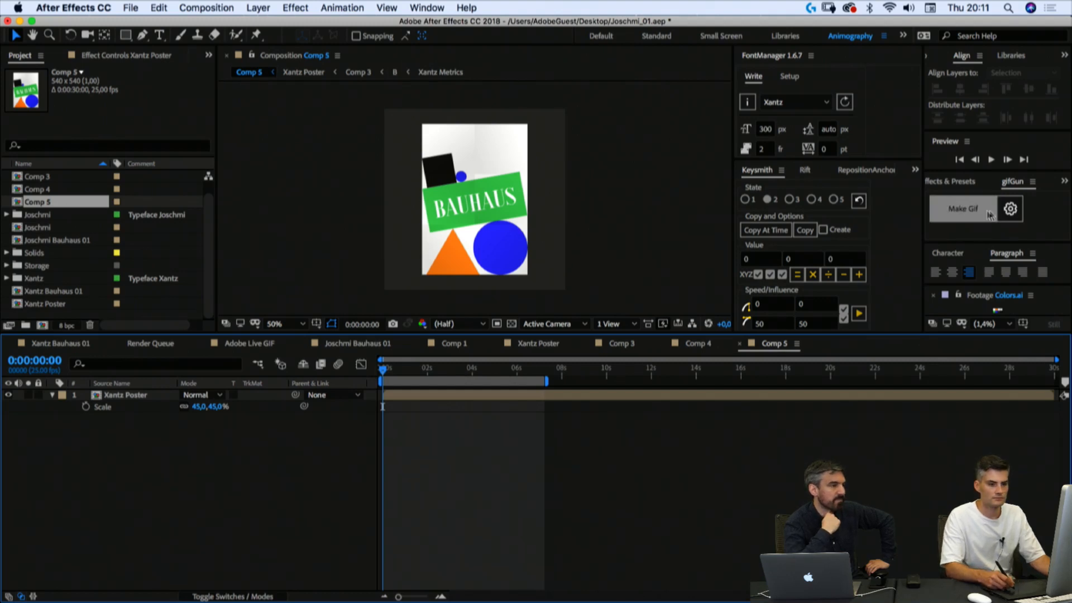
Step: Export Comp 5 as a looping GIF with gifGun at 128 colors and 25 fps, and preview Comp_5.gif in Finder
{"action": "left_click", "coordinate": [1010, 210]}
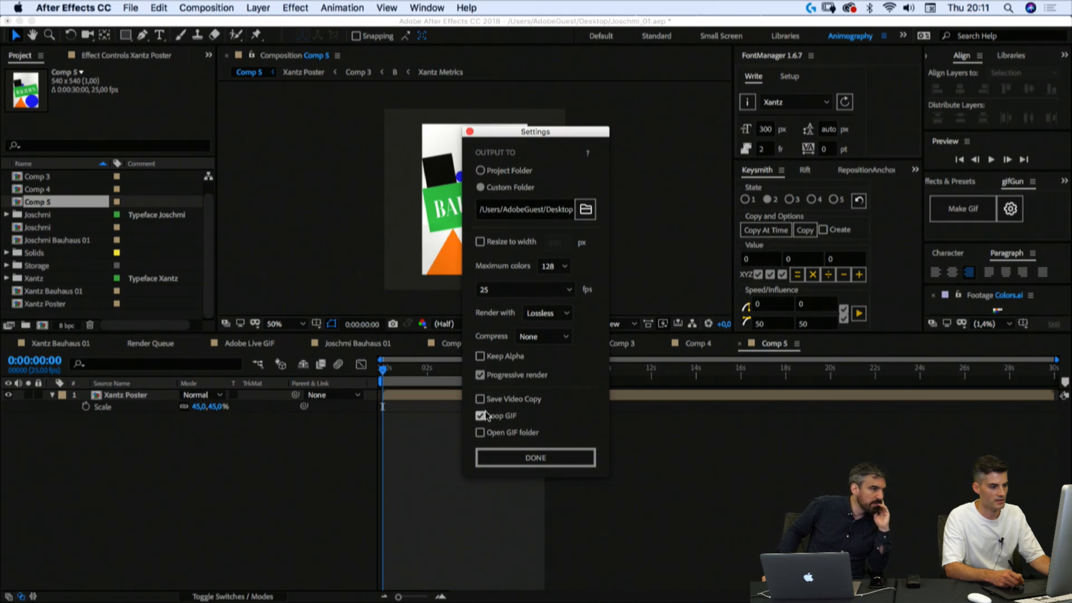
{"action": "left_click", "coordinate": [536, 458]}
{"action": "left_click", "coordinate": [952, 205]}
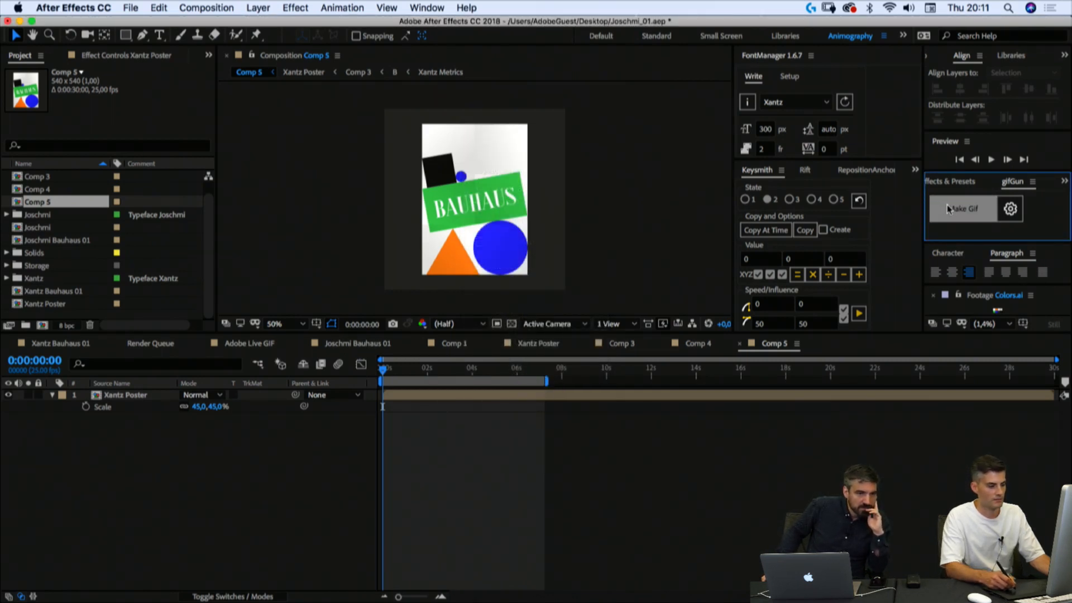
{"action": "left_click", "coordinate": [960, 207]}
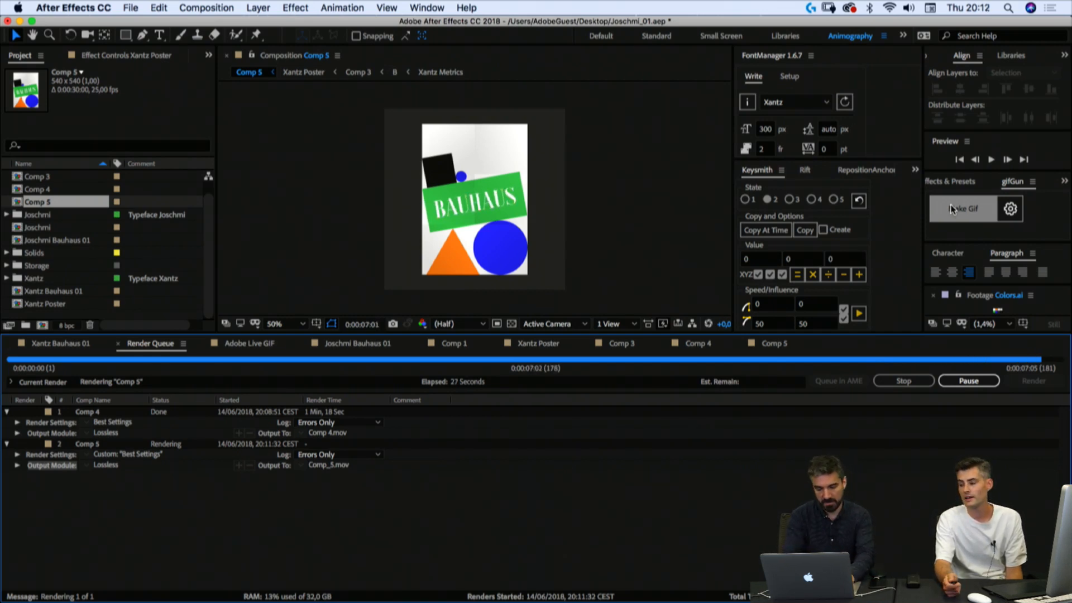
{"action": "left_click", "coordinate": [952, 209]}
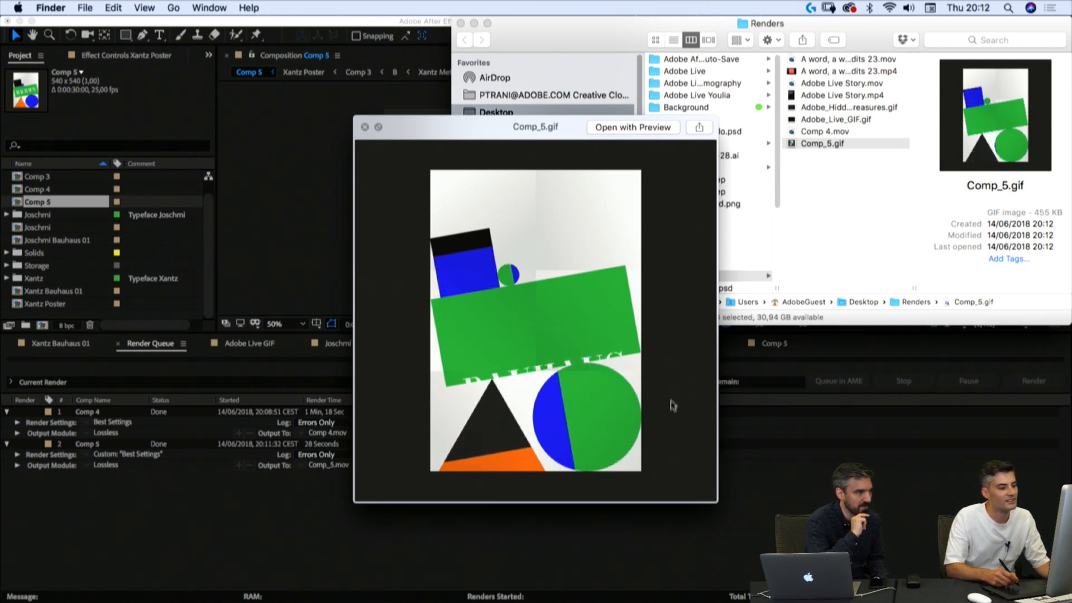
{"action": "key", "text": "space"}
{"action": "left_click", "coordinate": [346, 168]}
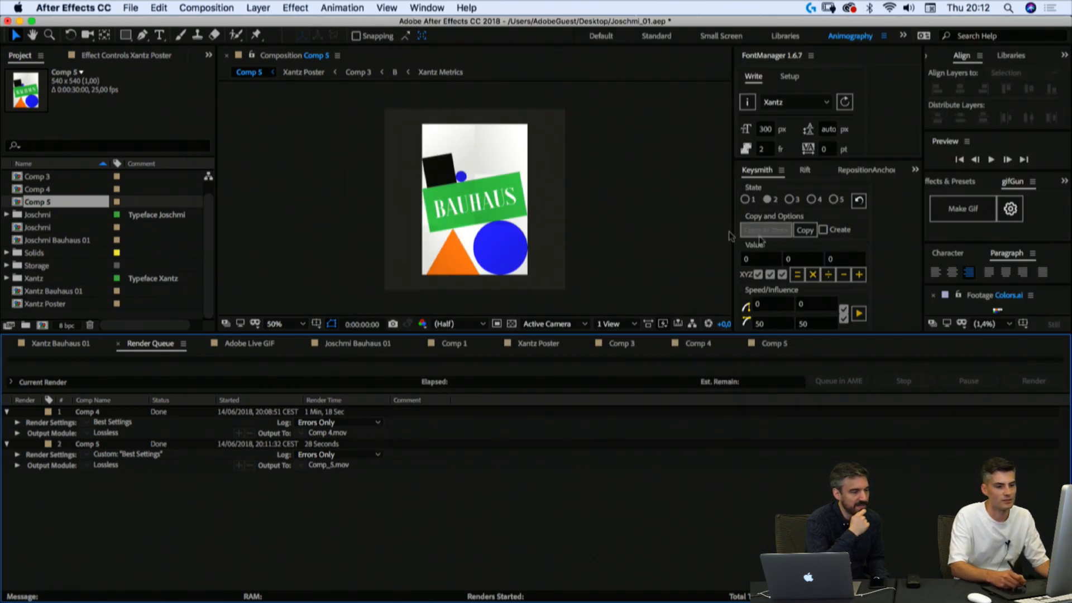
Step: Set gifGun's maximum colors to 256 and export Comp 5 as a GIF again
{"action": "left_click", "coordinate": [1010, 208]}
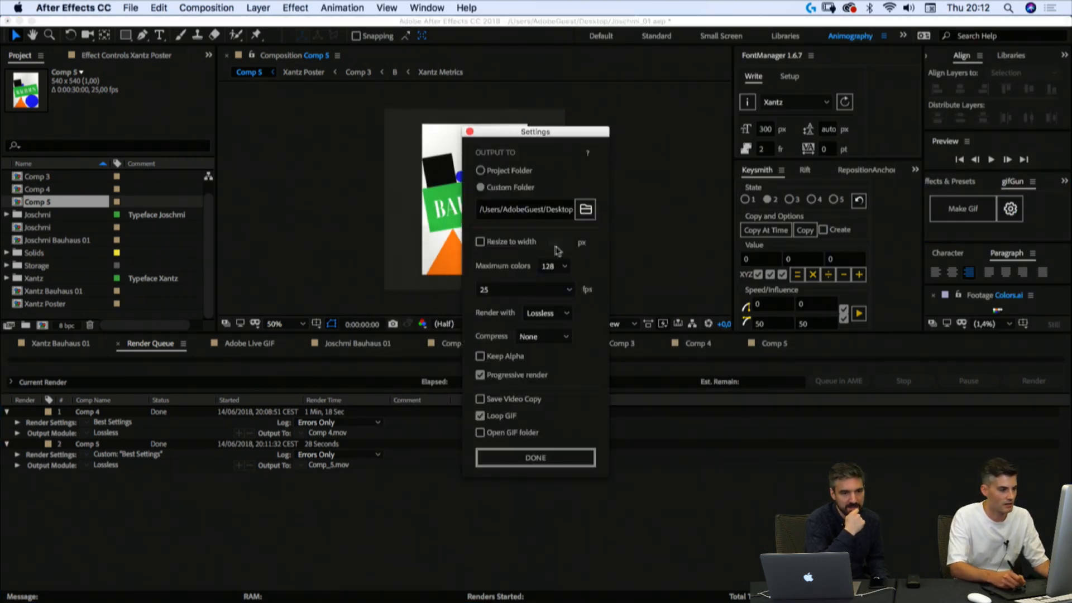
{"action": "left_click", "coordinate": [561, 267]}
{"action": "left_click", "coordinate": [558, 290]}
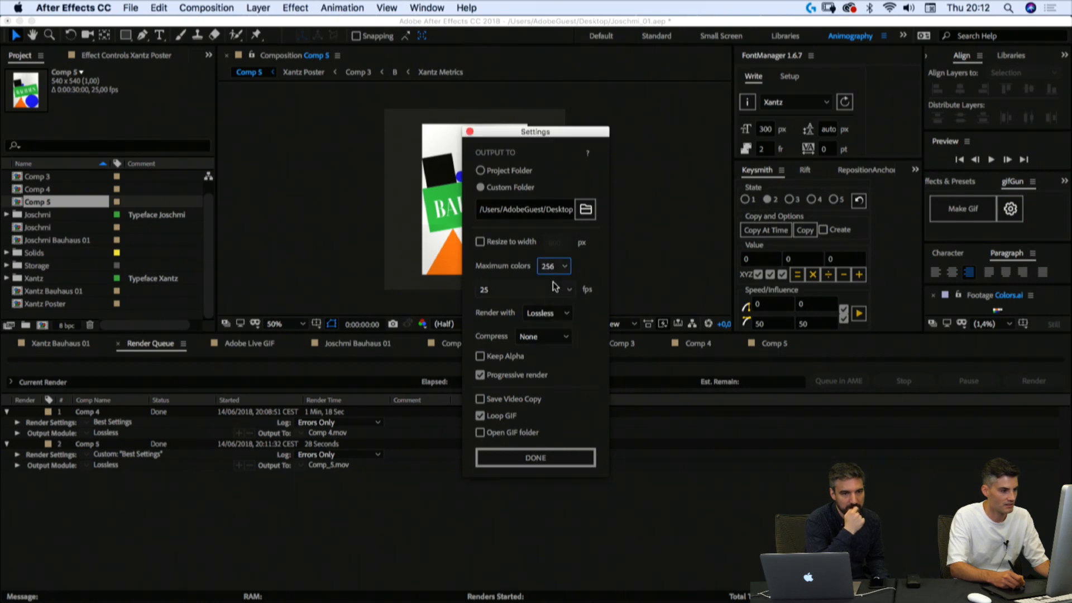
{"action": "left_click", "coordinate": [536, 457]}
{"action": "left_click", "coordinate": [971, 208]}
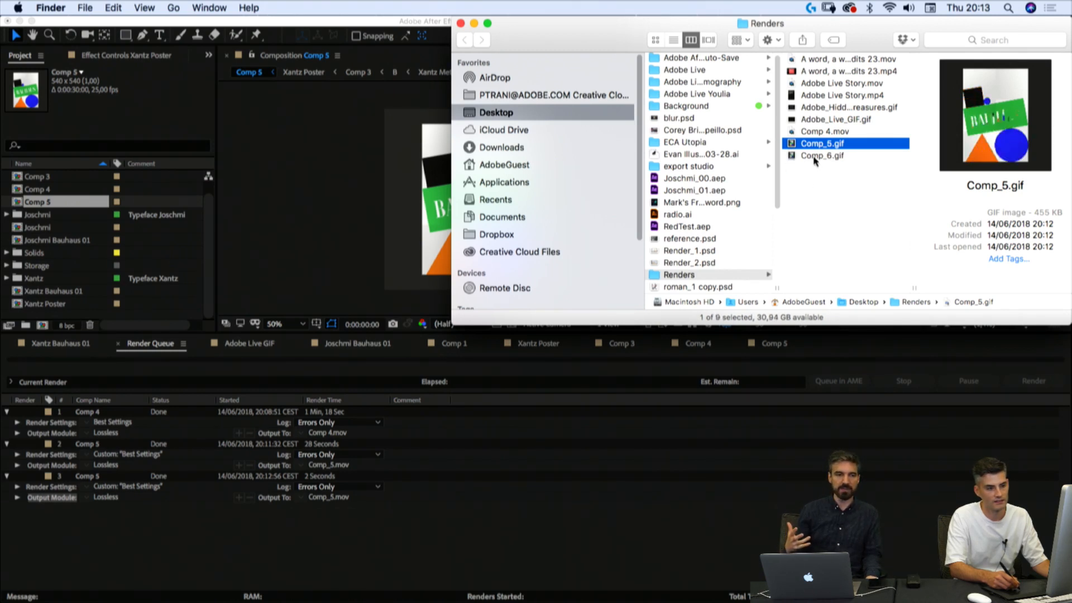
Step: Compare the file details of Comp_5.gif and Comp_6.gif in the Renders folder and preview Comp_6.gif
{"action": "left_click", "coordinate": [815, 157]}
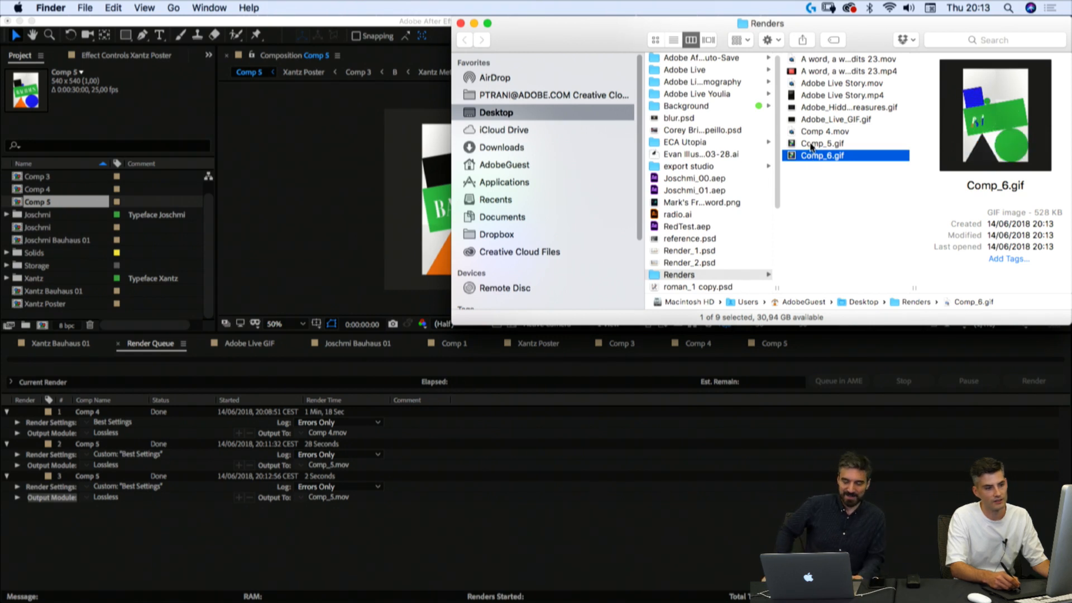
{"action": "left_click", "coordinate": [810, 144]}
{"action": "left_click", "coordinate": [810, 157]}
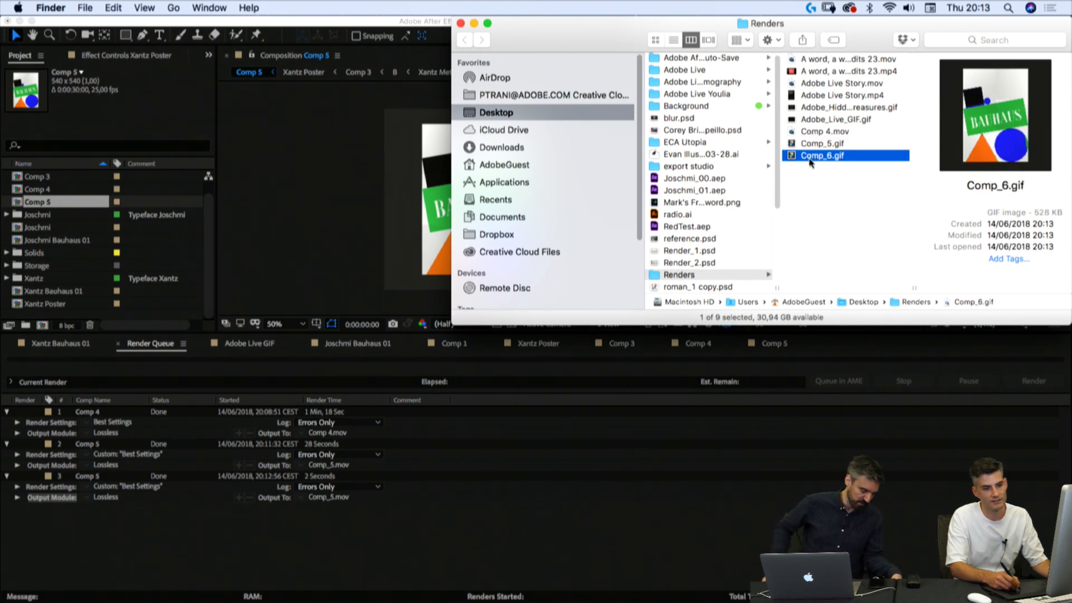
{"action": "key", "text": "space"}
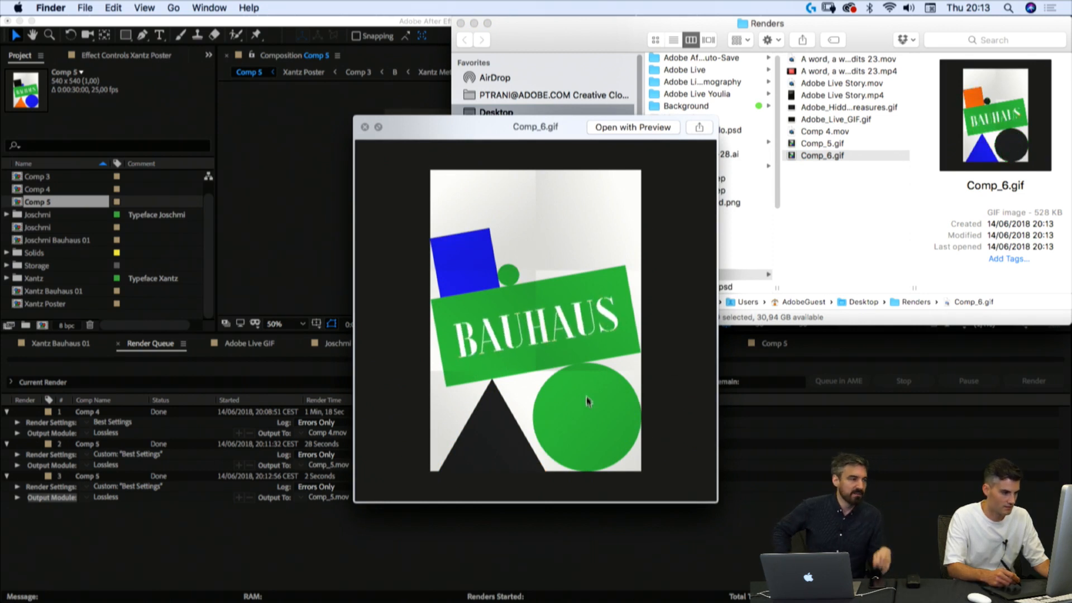
{"action": "left_click_drag", "start_coordinate": [439, 394], "coordinate": [451, 387]}
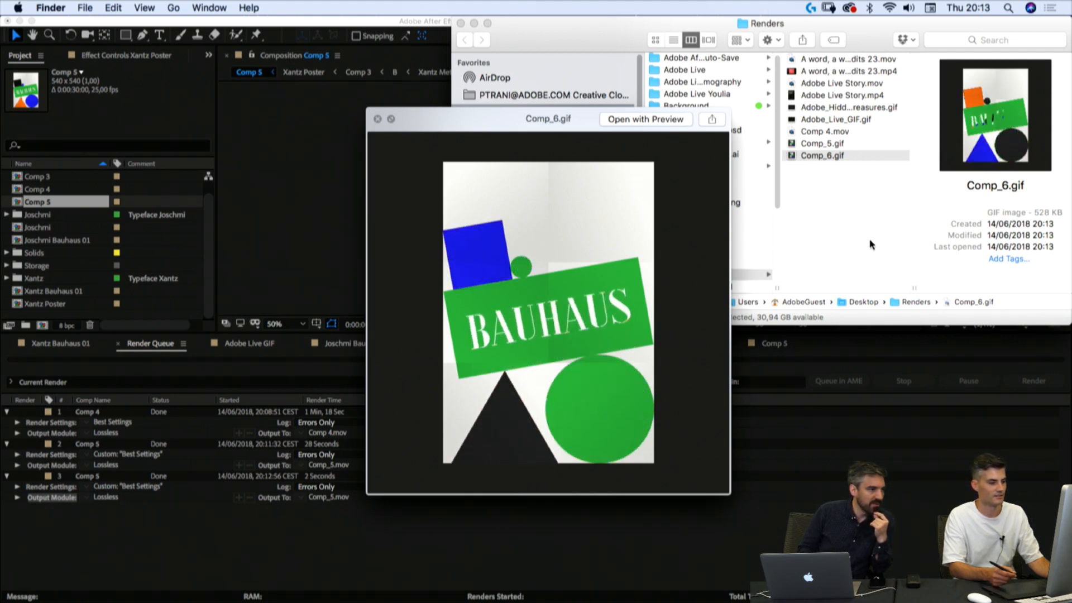
{"action": "key", "text": "space"}
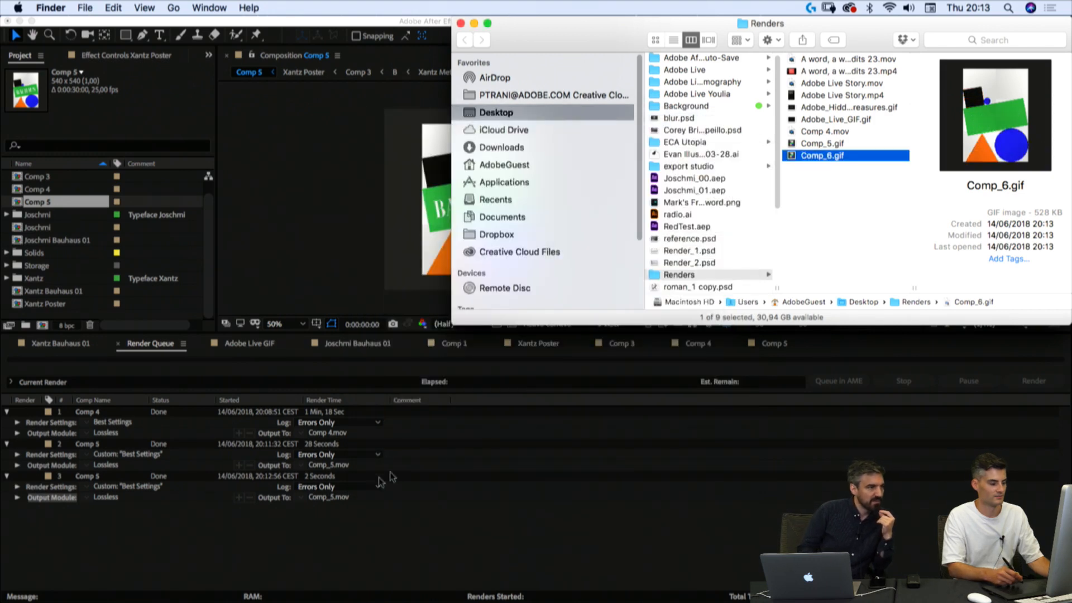
Step: Switch to Safari and open twitter.com in place of the Bauhaus image results
{"action": "left_click", "coordinate": [284, 528]}
{"action": "key", "text": "super+Tab"}
{"action": "key", "text": "super+Tab"}
{"action": "key", "text": "super+Tab"}
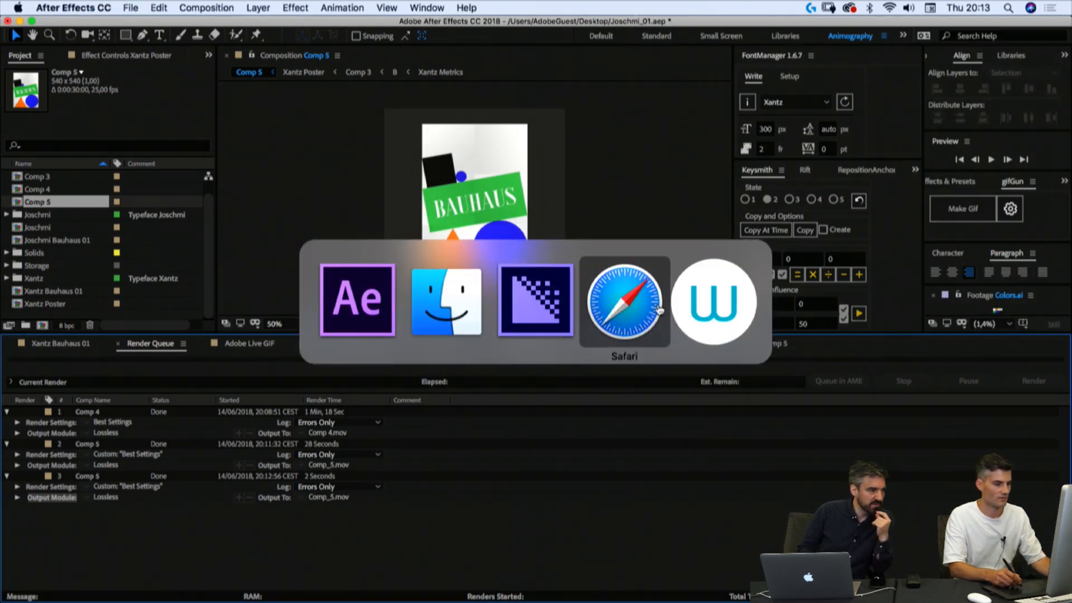
{"action": "left_click", "coordinate": [594, 28]}
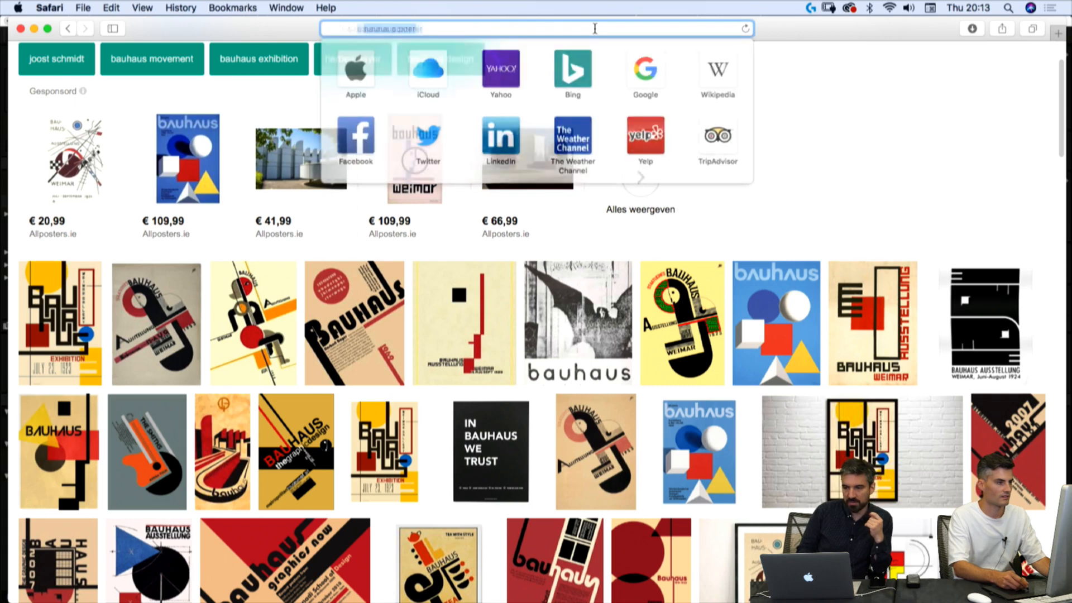
{"action": "type", "text": "twi"}
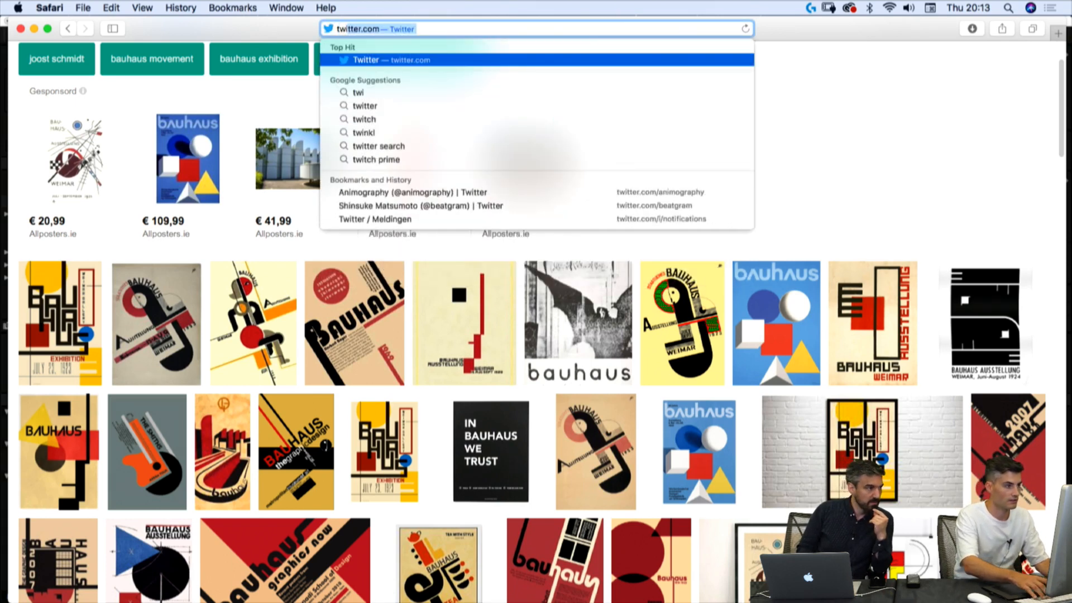
{"action": "key", "text": "Return"}
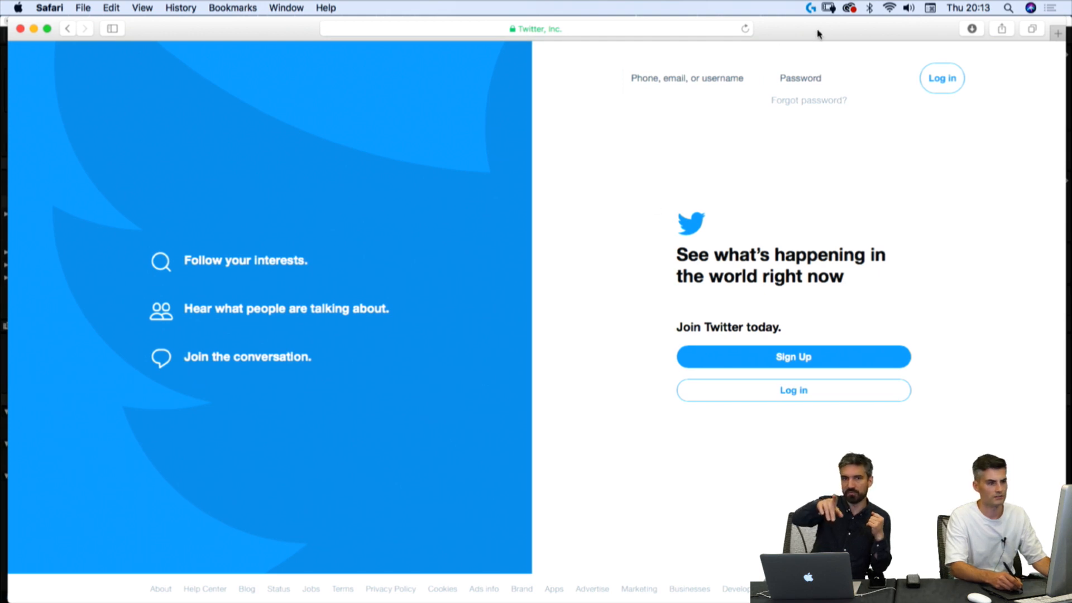
{"action": "left_click_drag", "start_coordinate": [819, 34], "coordinate": [811, 32]}
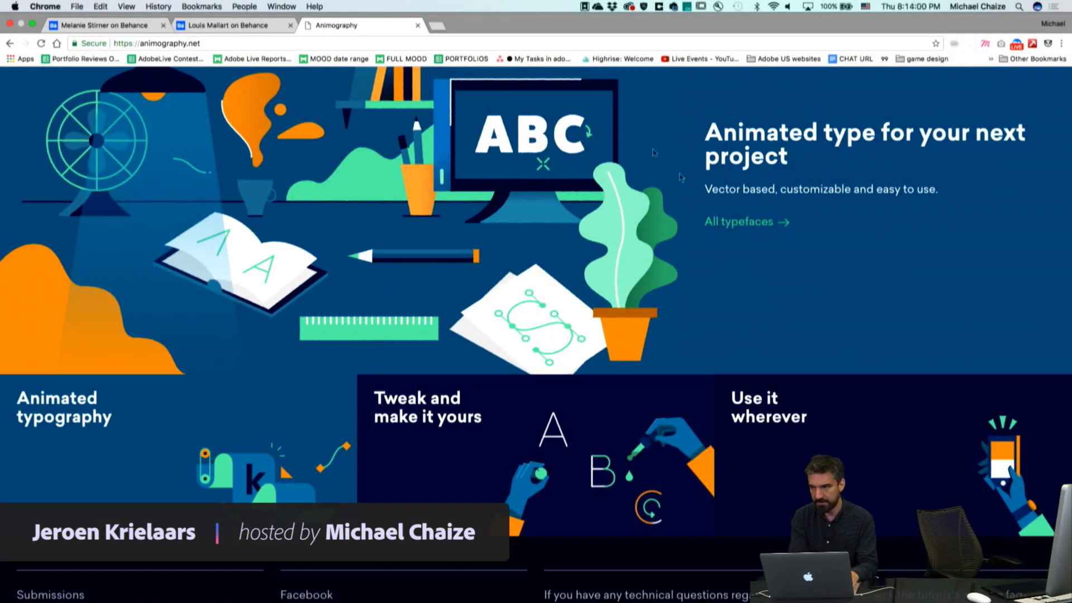
Step: Browse the typeface catalog on animography.net full screen and open the Madita typeface's product page
{"action": "key", "text": "super+ctrl+f"}
{"action": "left_click", "coordinate": [871, 232]}
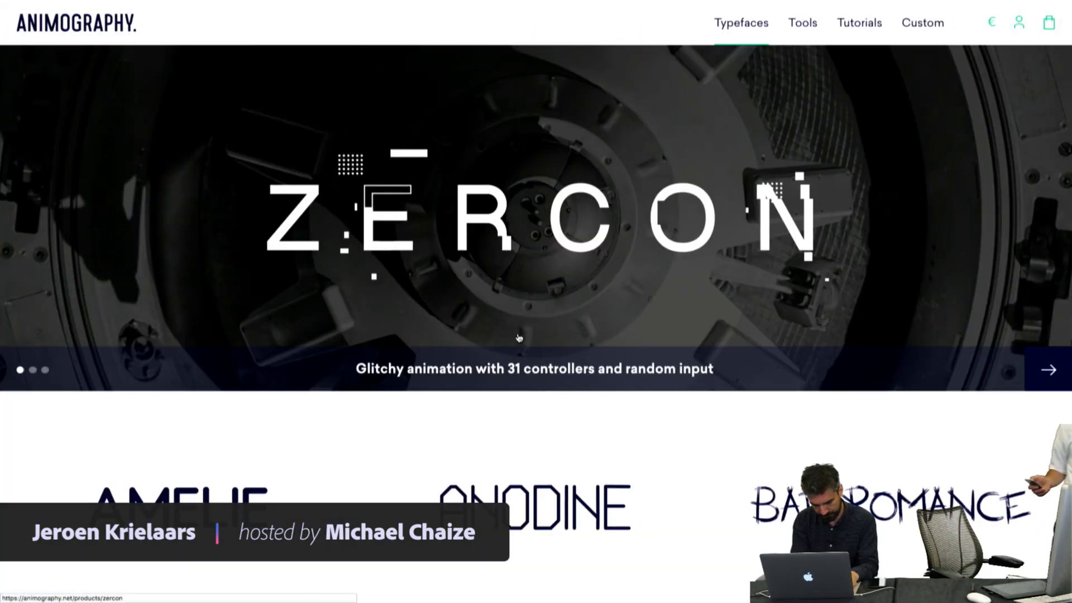
{"action": "scroll", "coordinate": [519, 337], "scroll_direction": "down", "scroll_amount": 3}
{"action": "scroll", "coordinate": [541, 432], "scroll_direction": "down", "scroll_amount": 4}
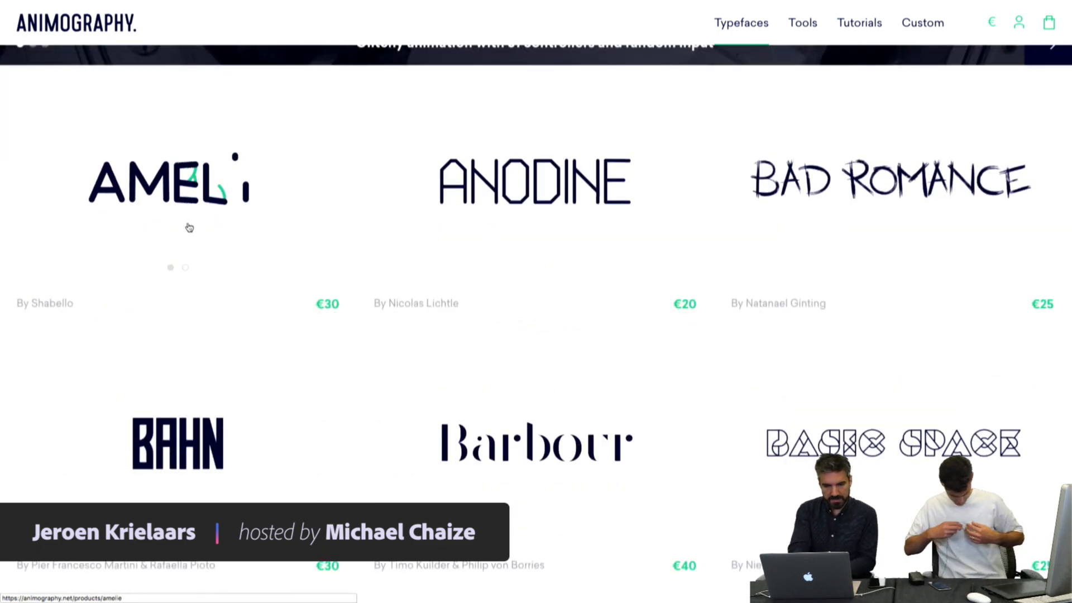
{"action": "scroll", "coordinate": [526, 209], "scroll_direction": "down", "scroll_amount": 5}
{"action": "scroll", "coordinate": [526, 209], "scroll_direction": "down", "scroll_amount": 3}
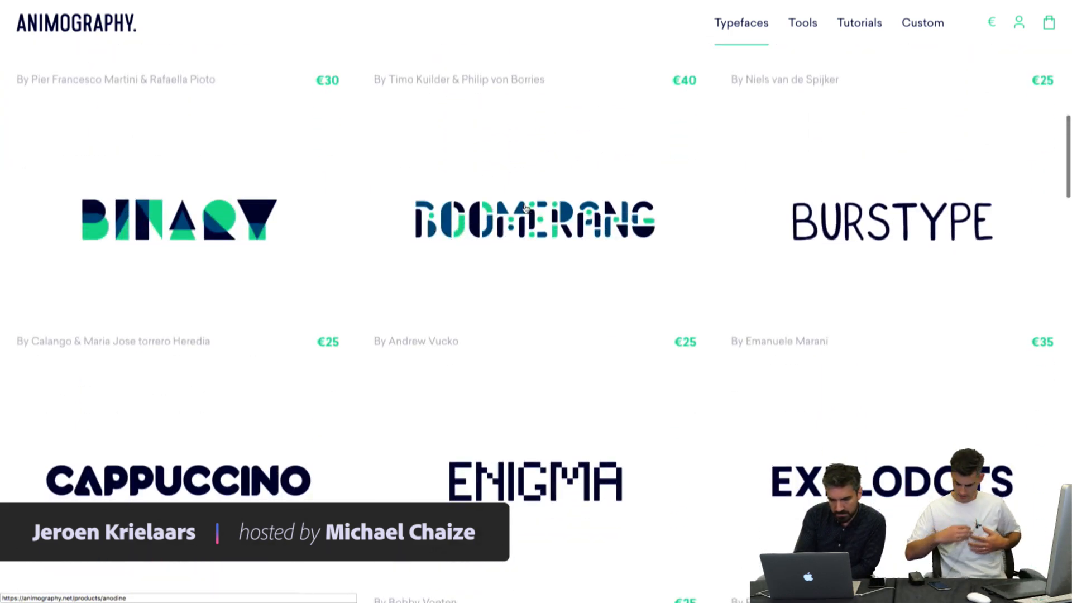
{"action": "scroll", "coordinate": [436, 264], "scroll_direction": "down", "scroll_amount": 4}
{"action": "scroll", "coordinate": [436, 263], "scroll_direction": "down", "scroll_amount": 9}
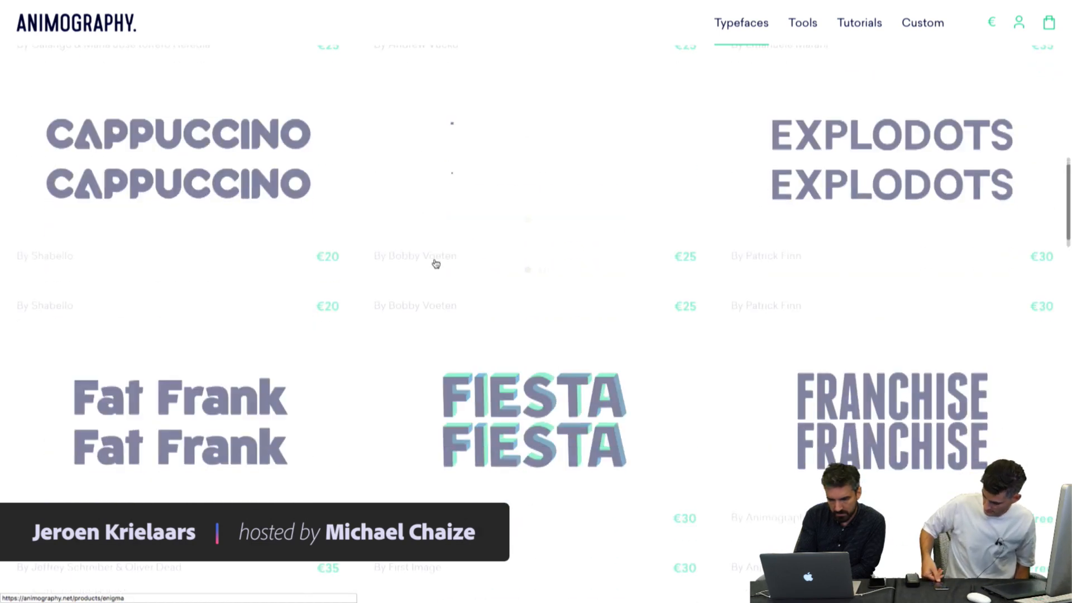
{"action": "scroll", "coordinate": [436, 263], "scroll_direction": "down", "scroll_amount": 10}
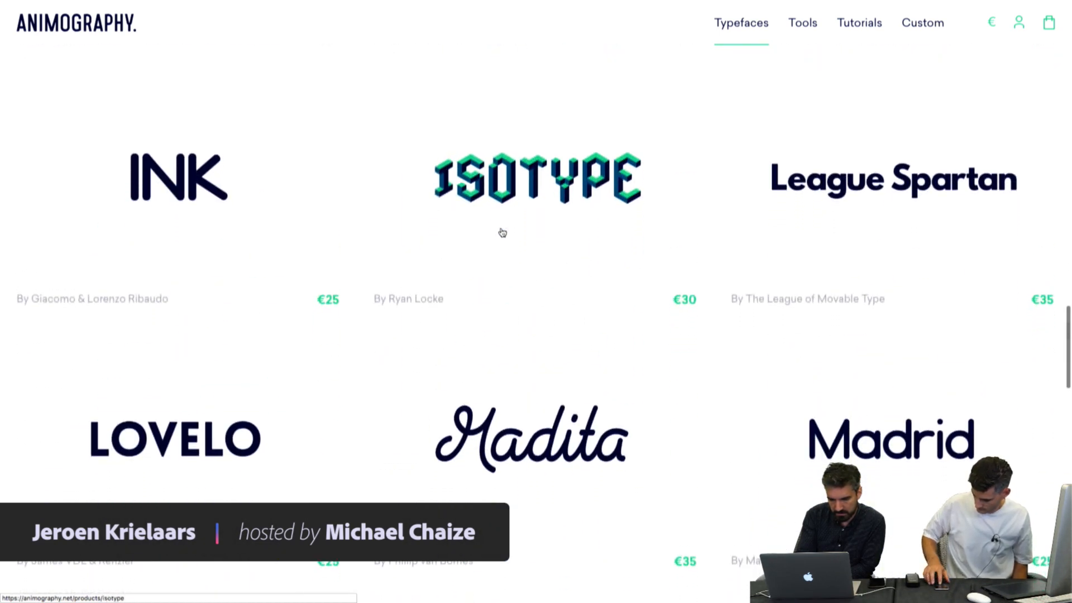
{"action": "scroll", "coordinate": [502, 233], "scroll_direction": "down", "scroll_amount": 2}
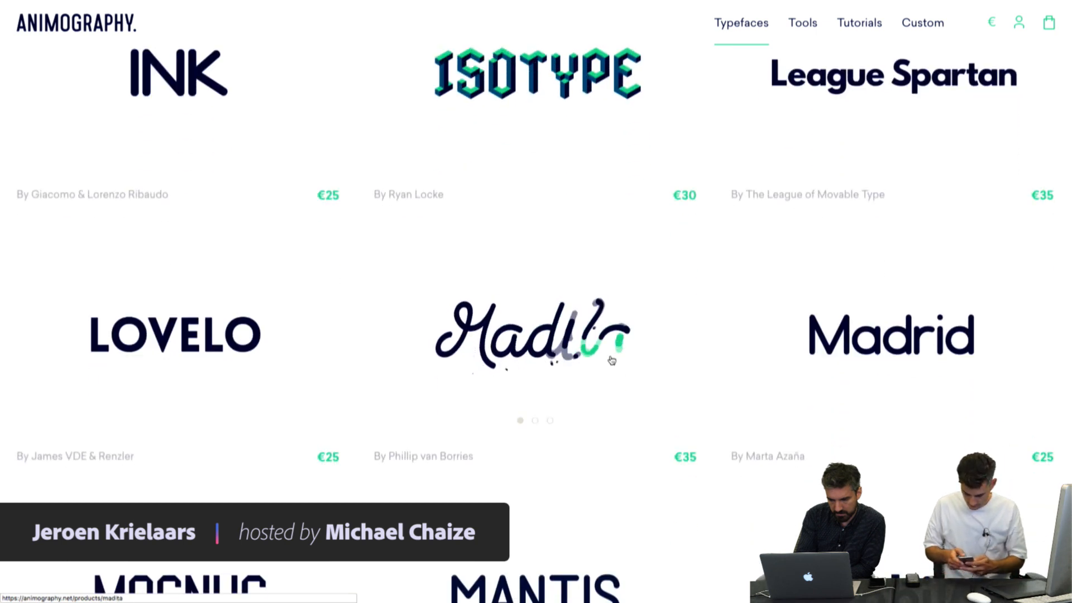
{"action": "left_click", "coordinate": [552, 356]}
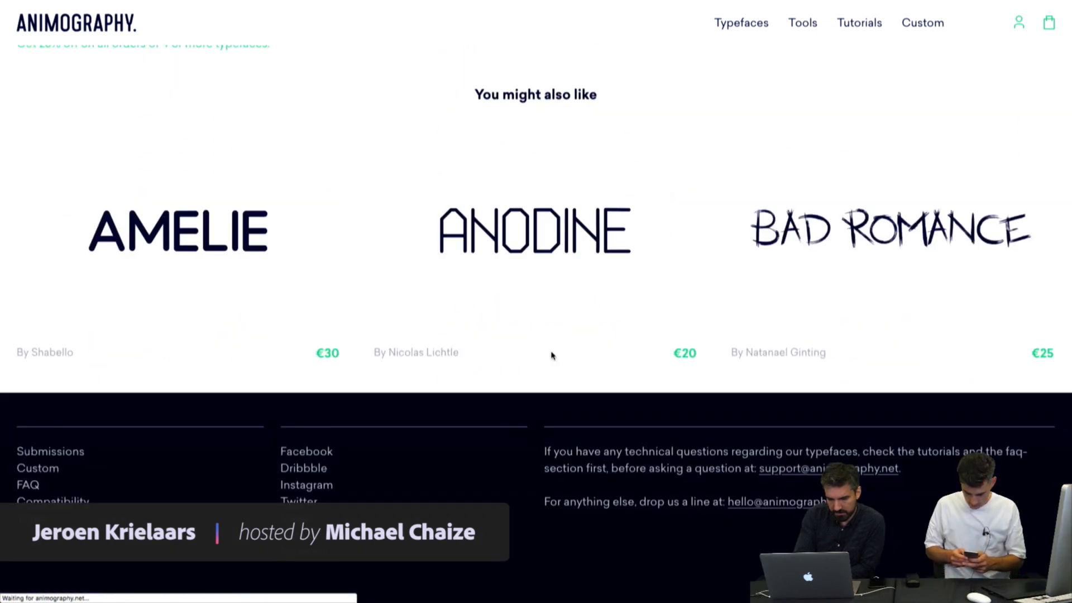
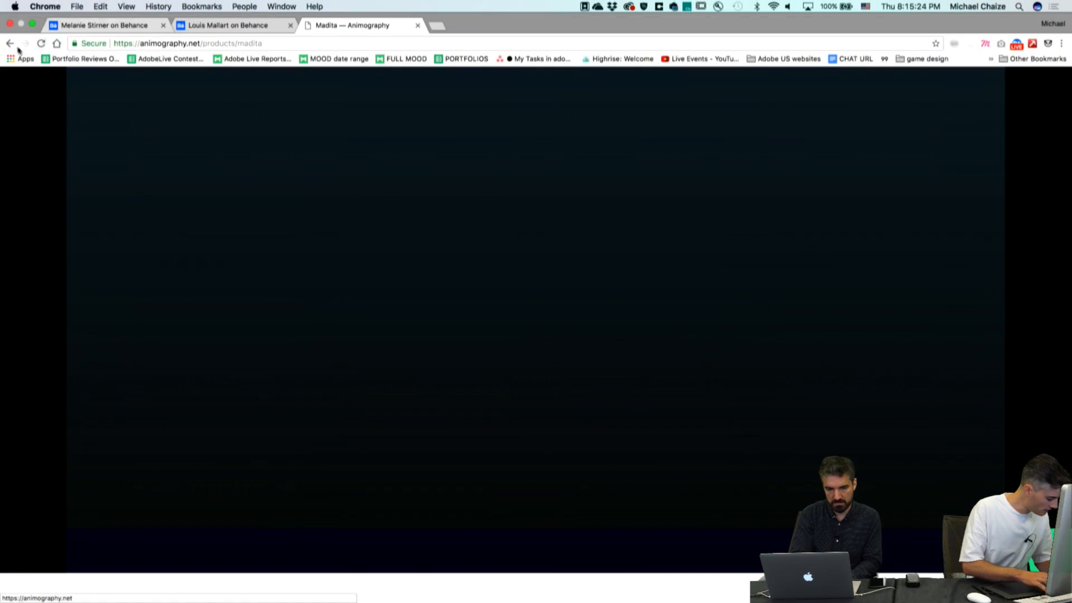
Step: Return from the Madita page to the typeface catalog, look through the animated previews, and open the Hypernova typeface
{"action": "left_click", "coordinate": [11, 44]}
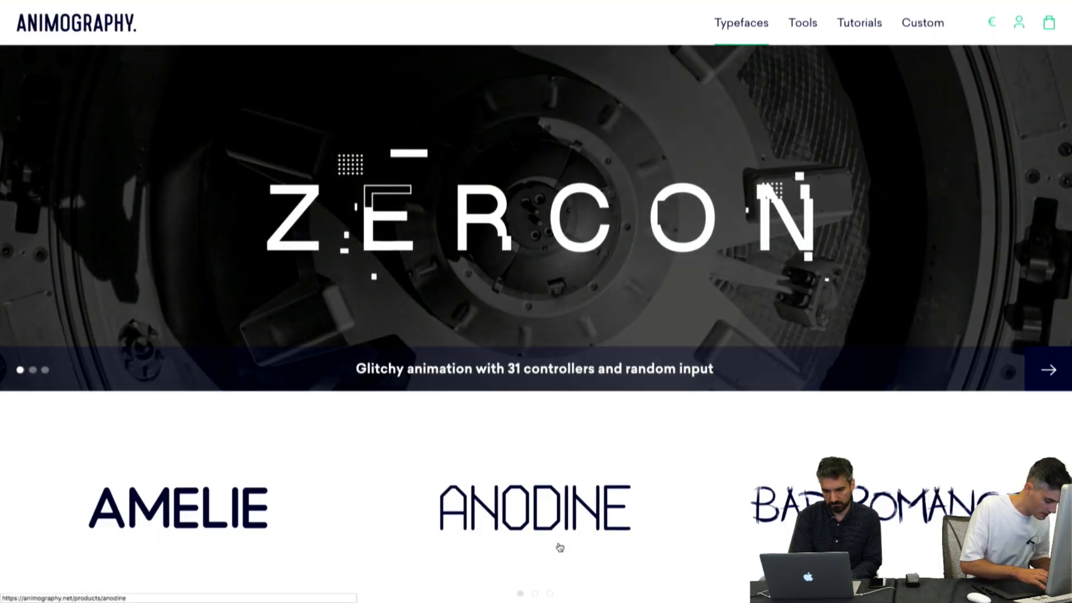
{"action": "scroll", "coordinate": [558, 546], "scroll_direction": "down", "scroll_amount": 10}
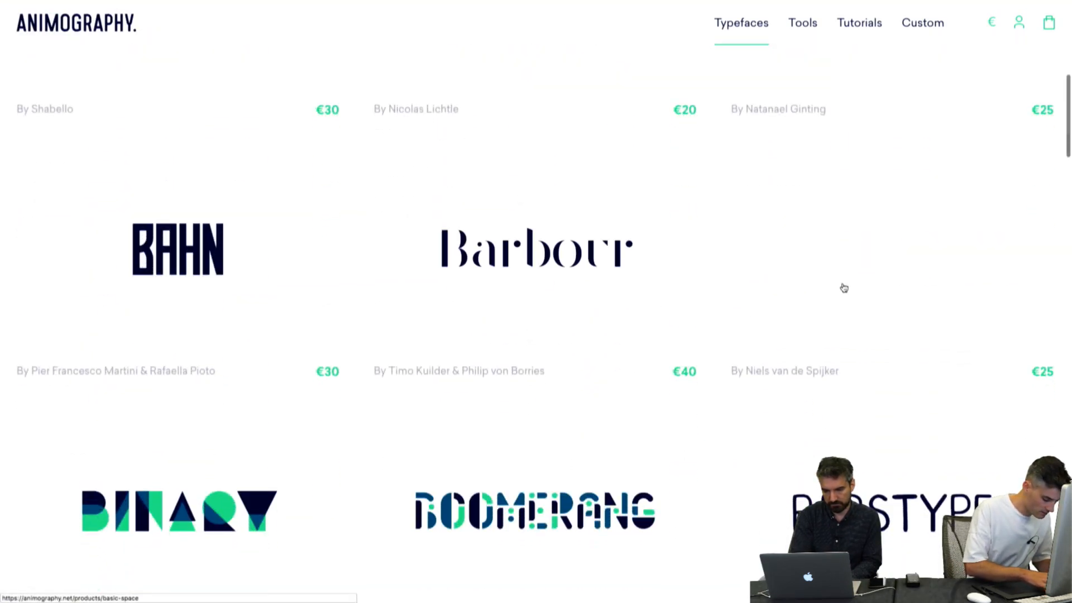
{"action": "scroll", "coordinate": [593, 254], "scroll_direction": "down", "scroll_amount": 5}
{"action": "scroll", "coordinate": [593, 254], "scroll_direction": "up", "scroll_amount": 15}
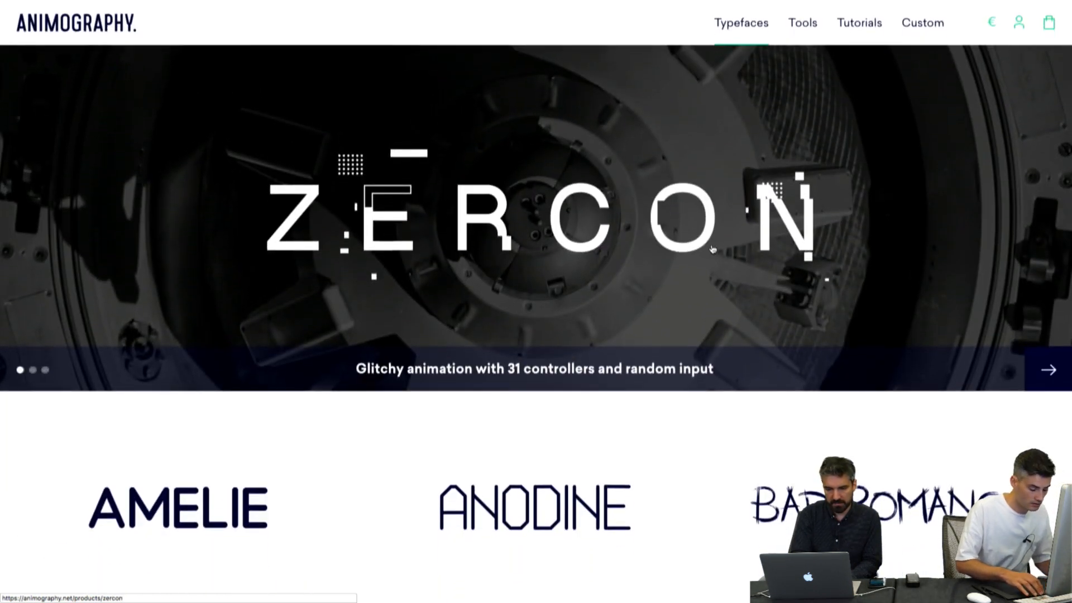
{"action": "scroll", "coordinate": [512, 450], "scroll_direction": "down", "scroll_amount": 15}
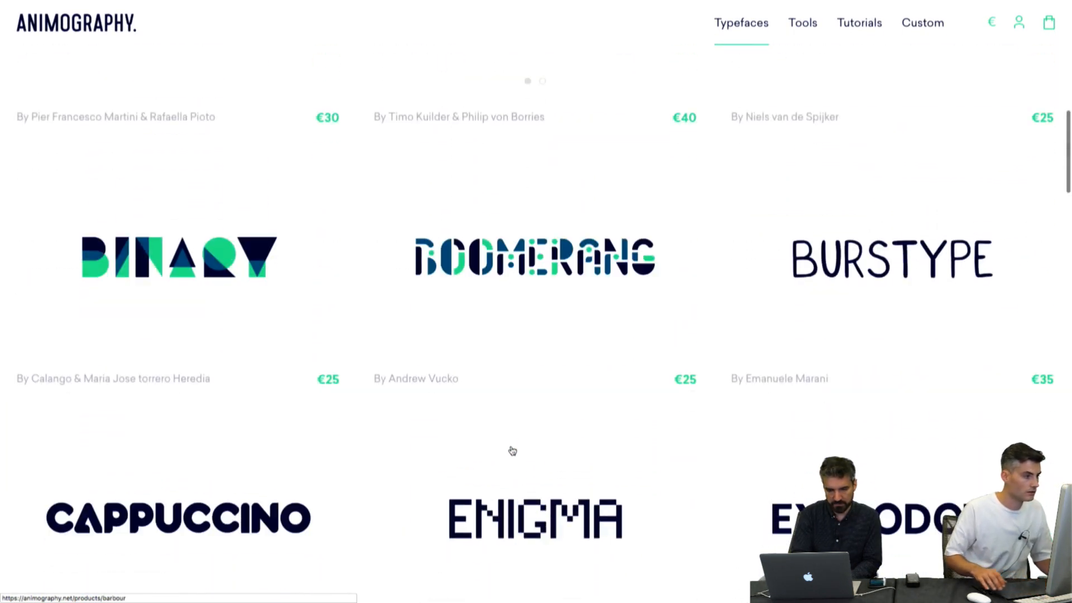
{"action": "scroll", "coordinate": [512, 451], "scroll_direction": "down", "scroll_amount": 3}
{"action": "scroll", "coordinate": [610, 445], "scroll_direction": "down", "scroll_amount": 15}
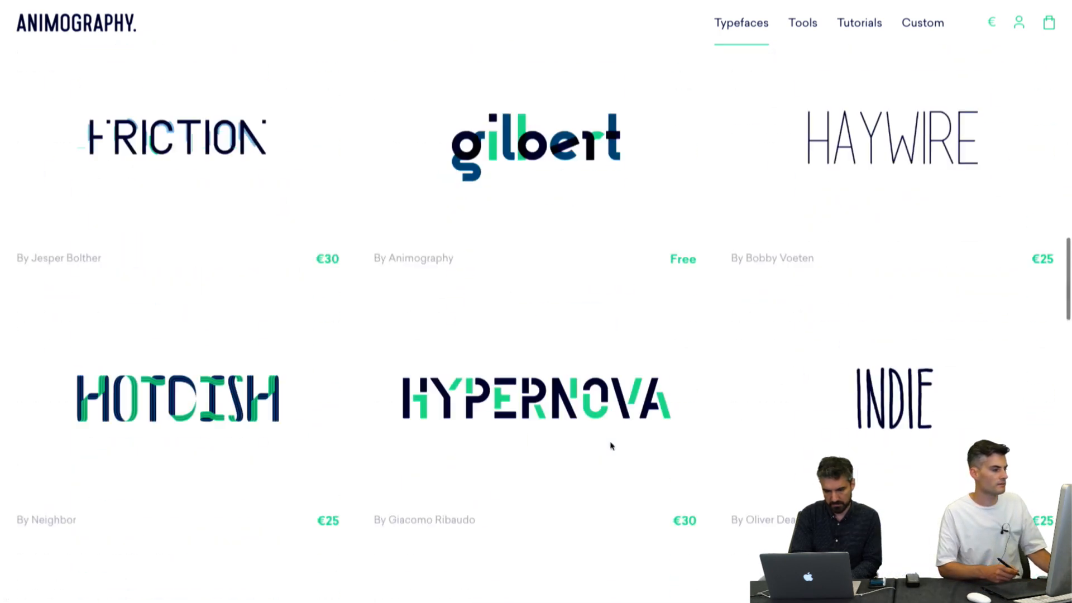
{"action": "scroll", "coordinate": [612, 447], "scroll_direction": "up", "scroll_amount": 5}
{"action": "scroll", "coordinate": [546, 253], "scroll_direction": "up", "scroll_amount": 1}
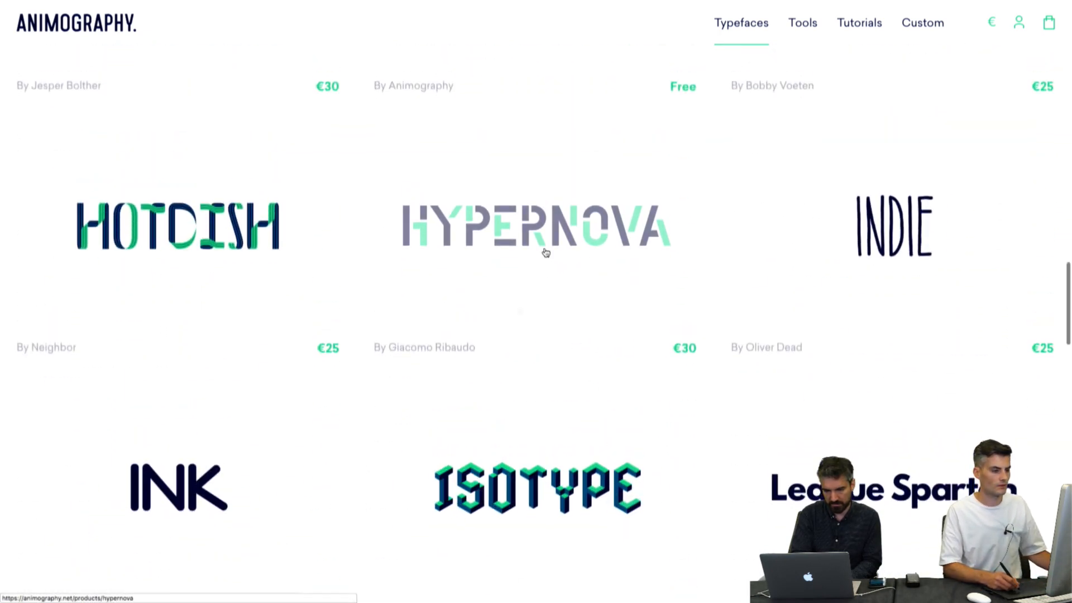
{"action": "left_click", "coordinate": [546, 251]}
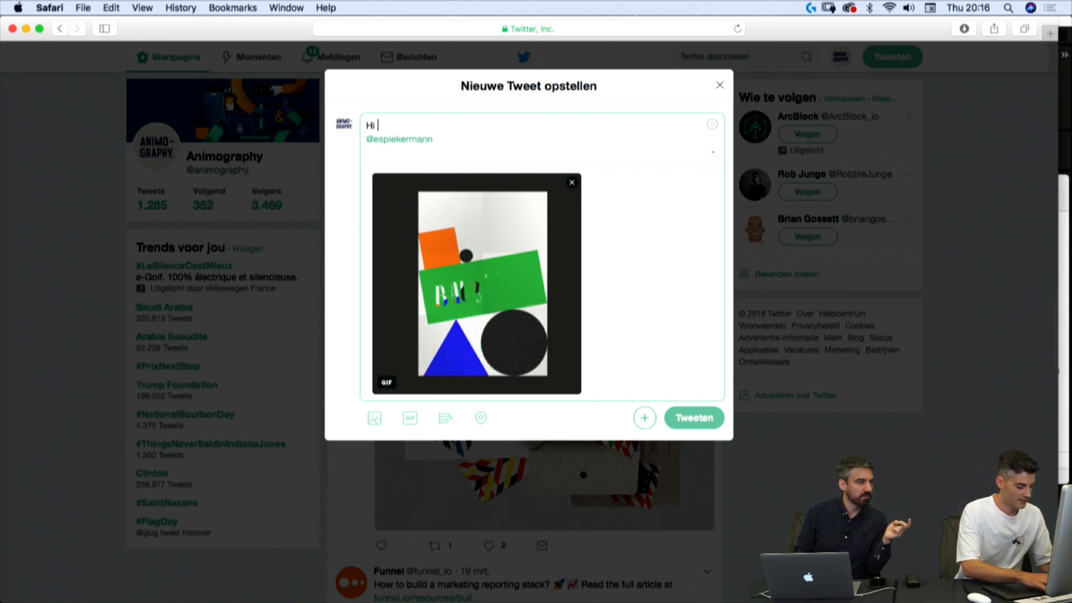
Step: Complete the tweet's greeting with the recipient's correctly spelled first name and a comma
{"action": "type", "text": "Eric"}
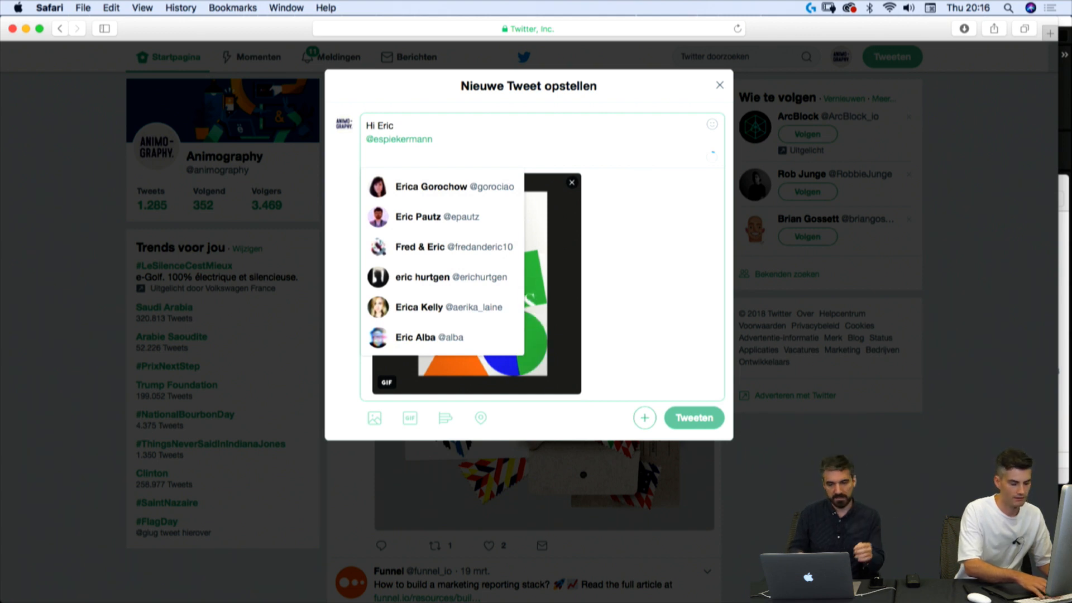
{"action": "key", "text": "BackSpace"}
{"action": "type", "text": "k"}
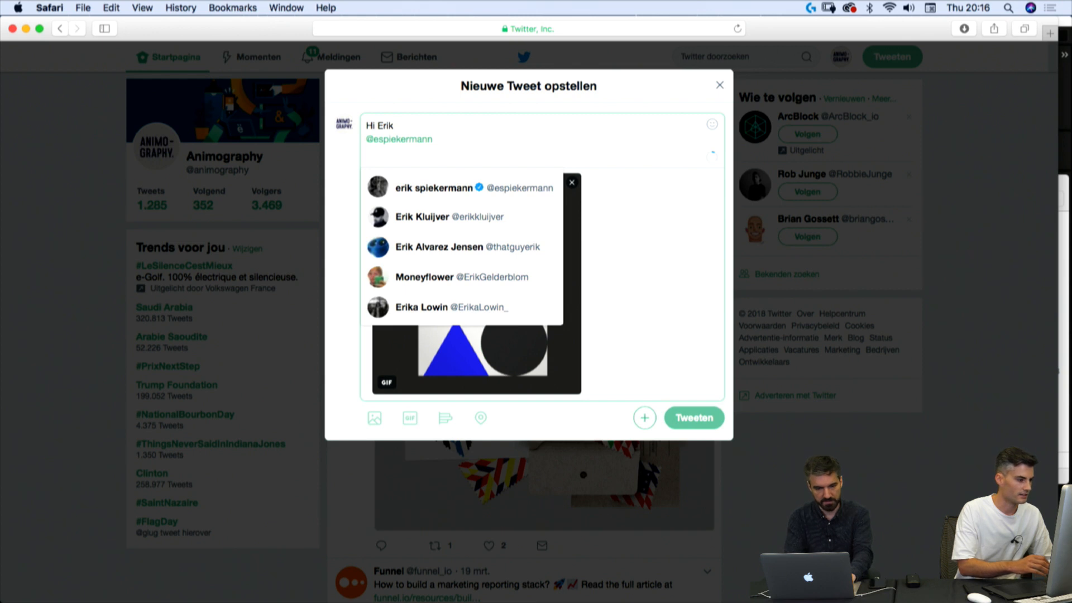
{"action": "type", "text": ","}
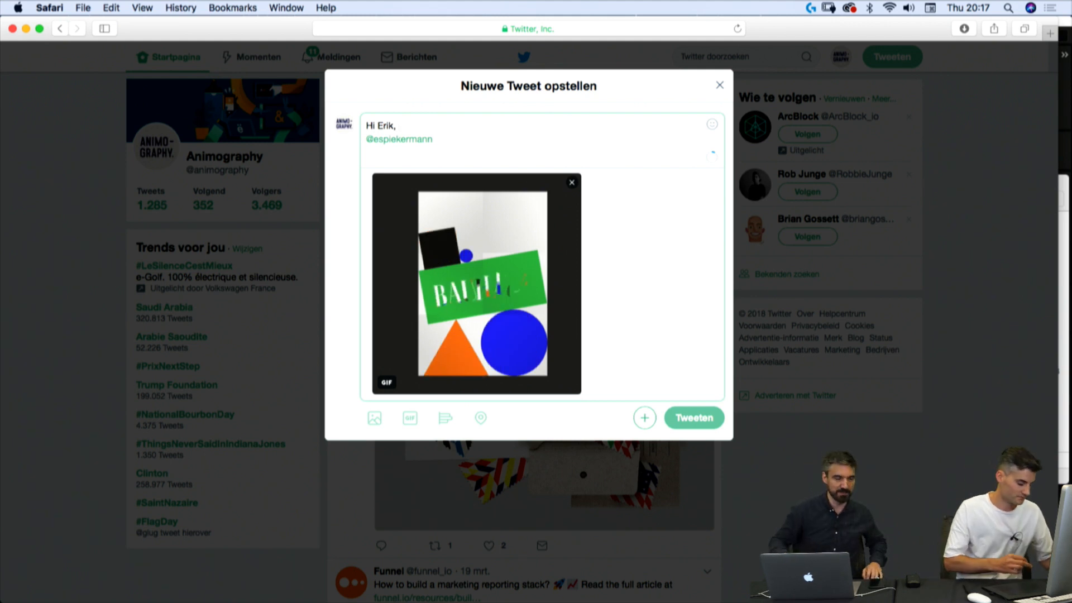
Step: Continue the tweet after the greeting with "we just slapped together this quick animation with the amazing Xantz font"
{"action": "type", "text": "we"}
{"action": "type", "text": "jus"}
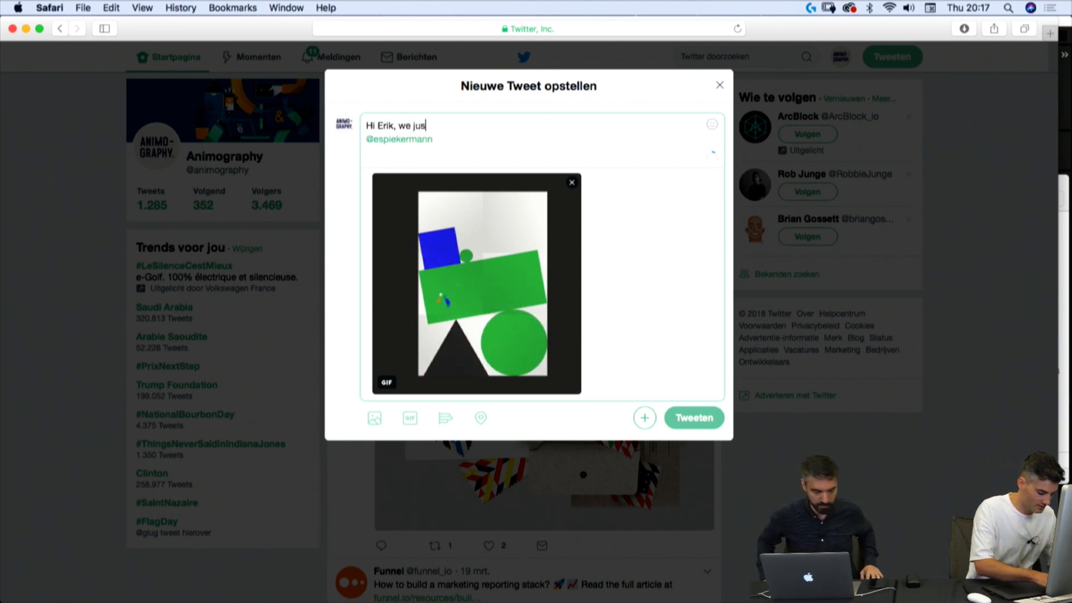
{"action": "type", "text": "t slapped tog"}
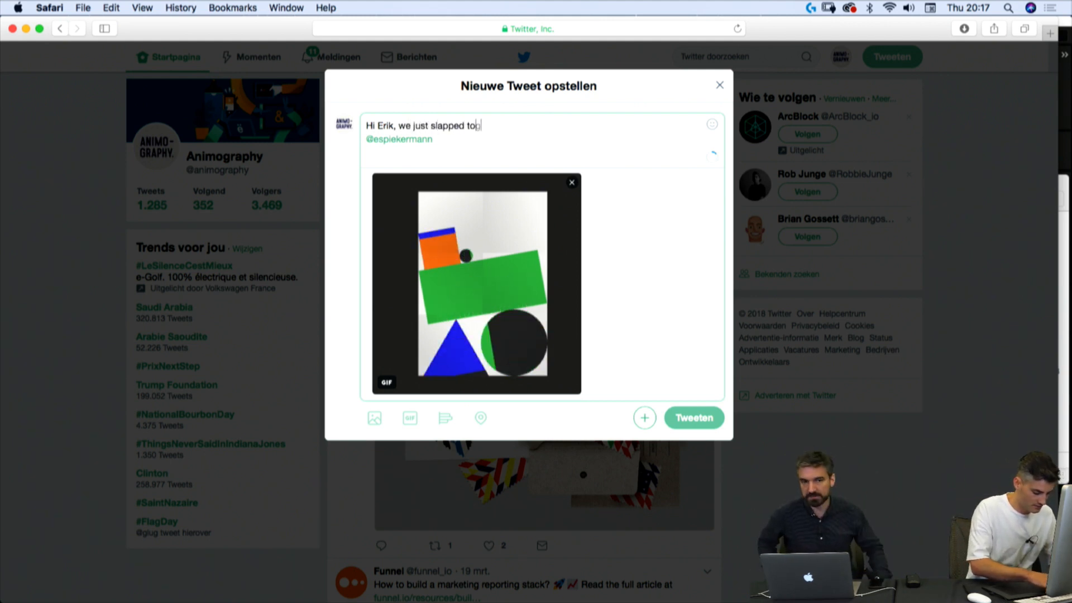
{"action": "type", "text": "ether this "}
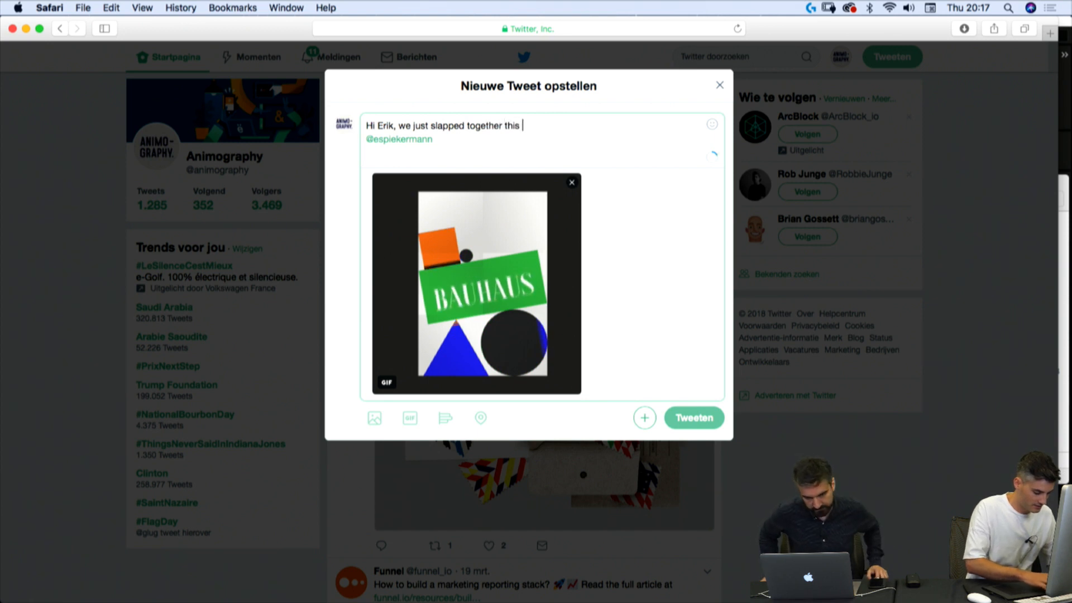
{"action": "type", "text": "quick animation with the ama"}
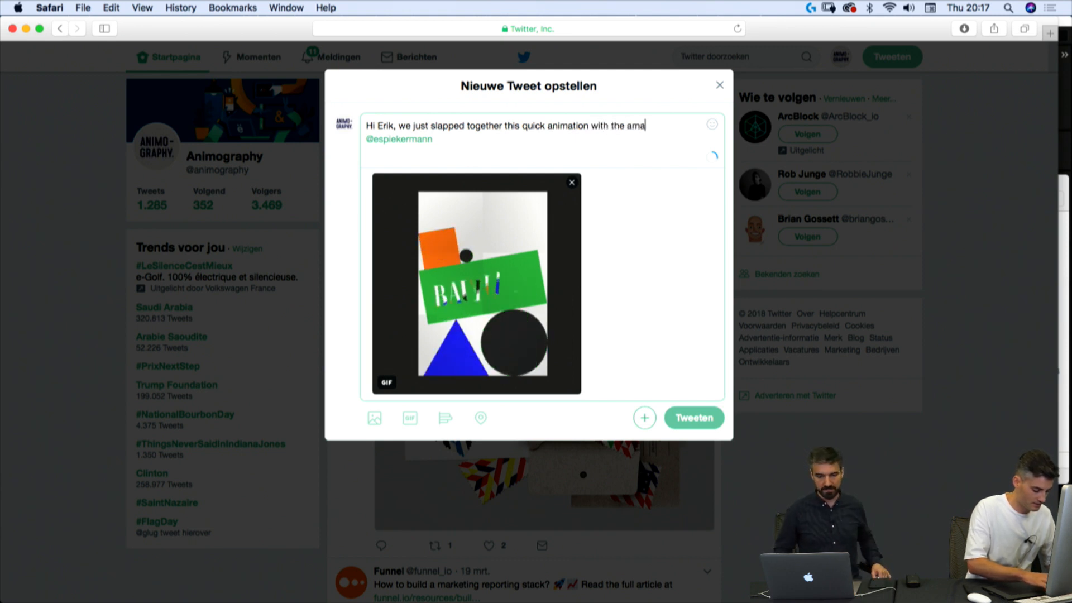
{"action": "type", "text": "zing Xantz fon"}
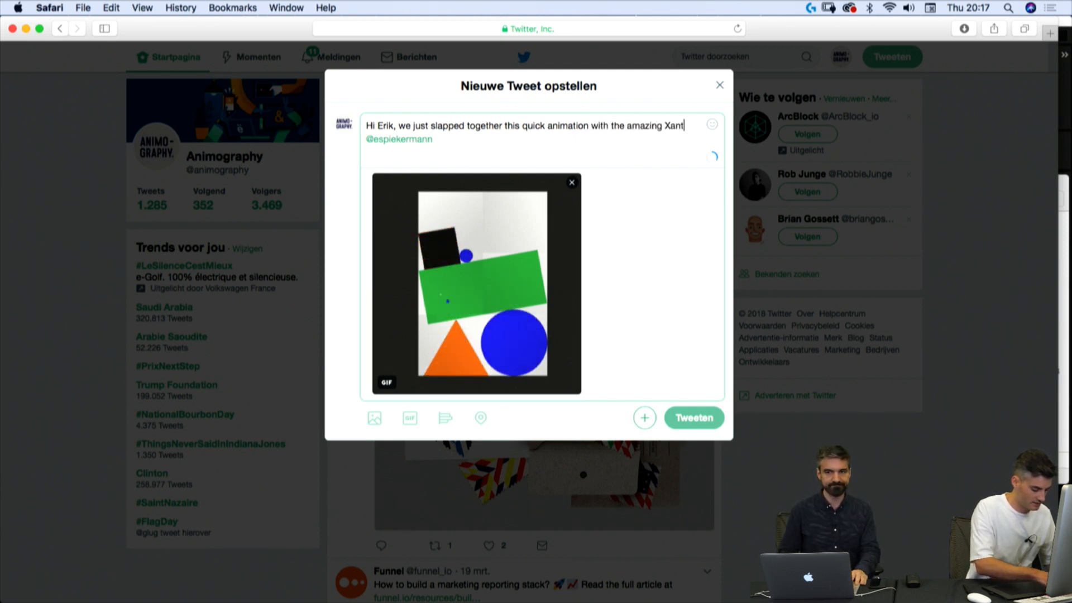
{"action": "type", "text": "t"}
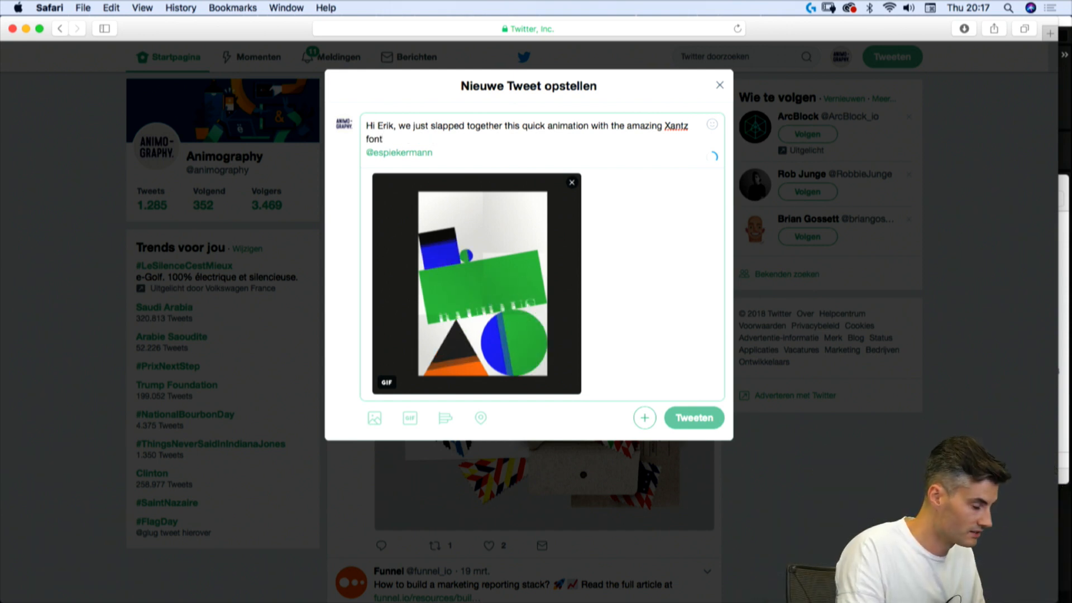
Step: Finish the tweet's message with ". What do you think? Did we totally ruin it?"
{"action": "type", "text": ". Wha"}
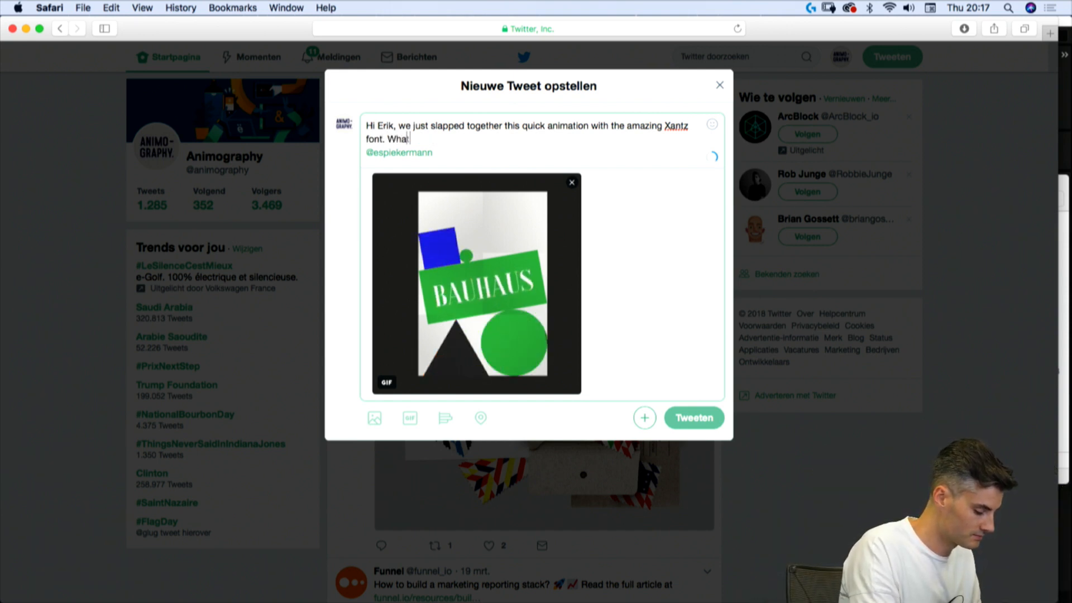
{"action": "type", "text": "t do you think"}
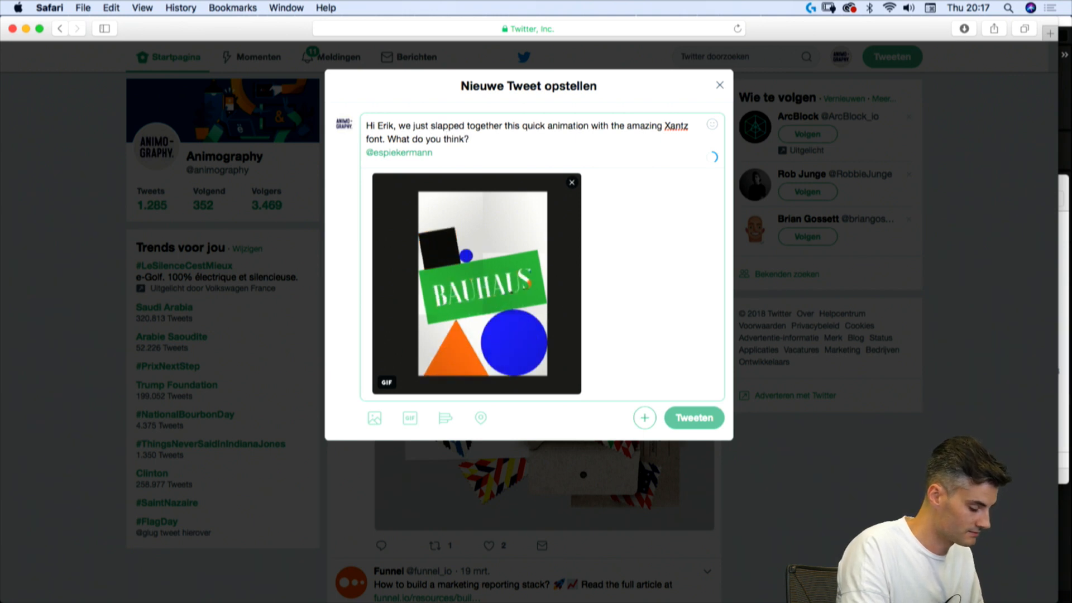
{"action": "type", "text": "? Did w"}
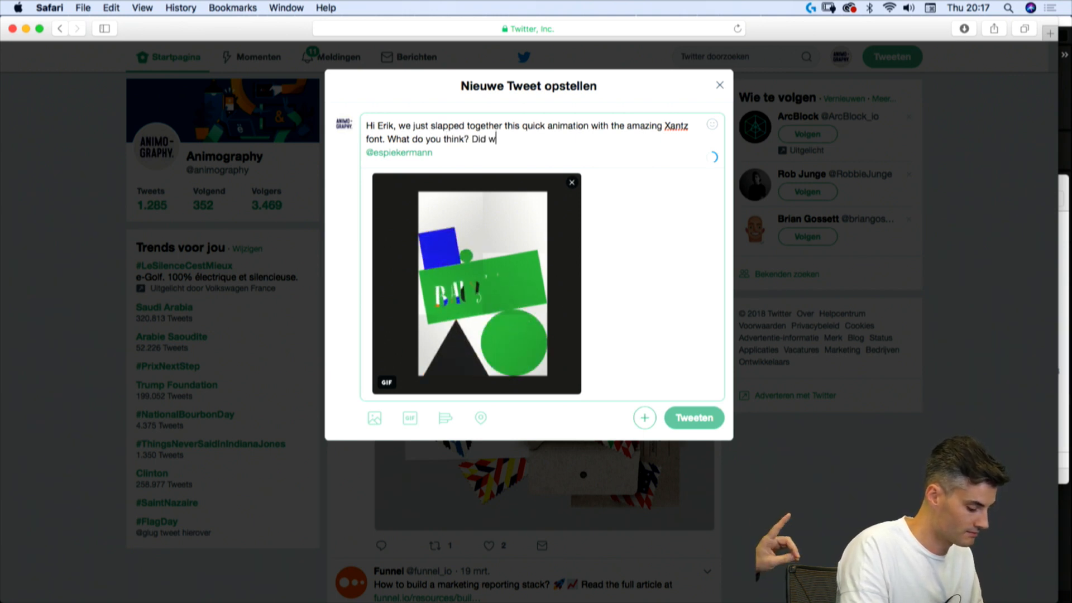
{"action": "type", "text": "e ruin it?"}
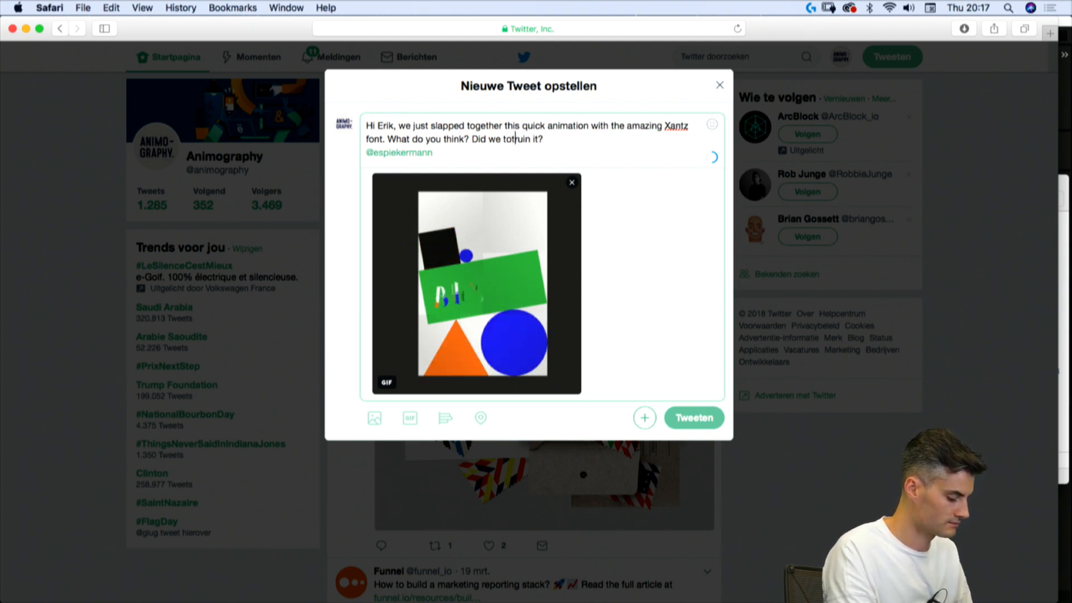
{"action": "type", "text": "ally"}
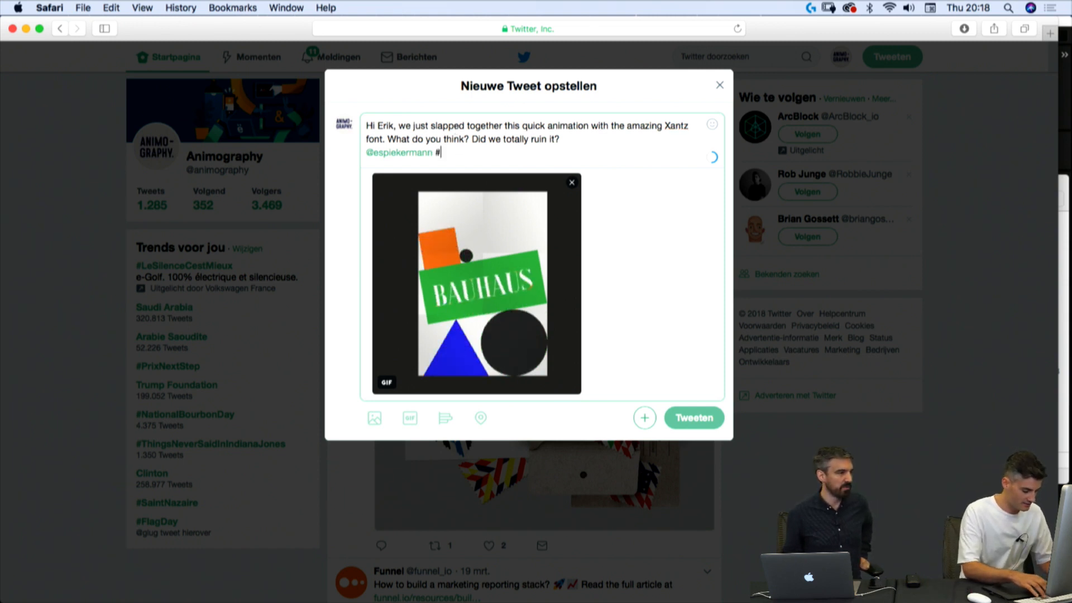
Step: Add the hashtags #adobelive and #AdobeHiddenTreasures after the mention in the tweet
{"action": "type", "text": "adobe"}
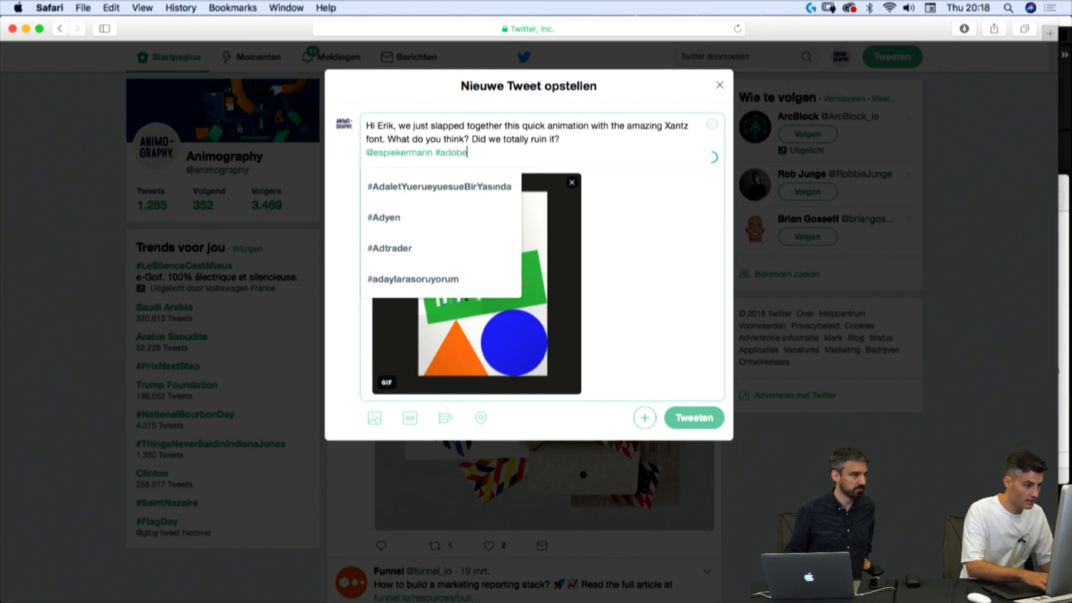
{"action": "type", "text": "live "}
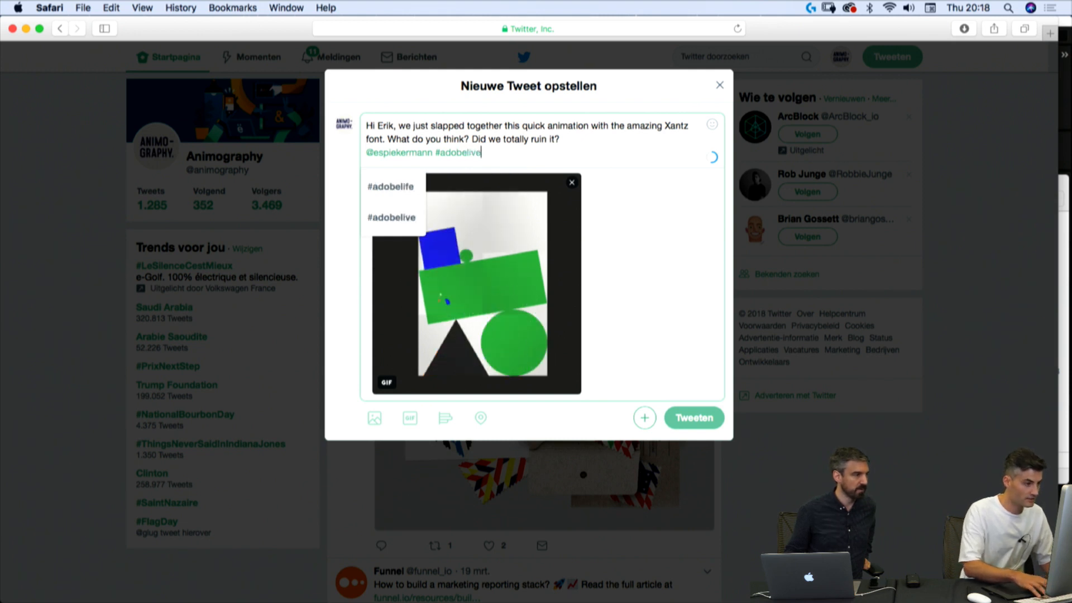
{"action": "type", "text": "#adobe"}
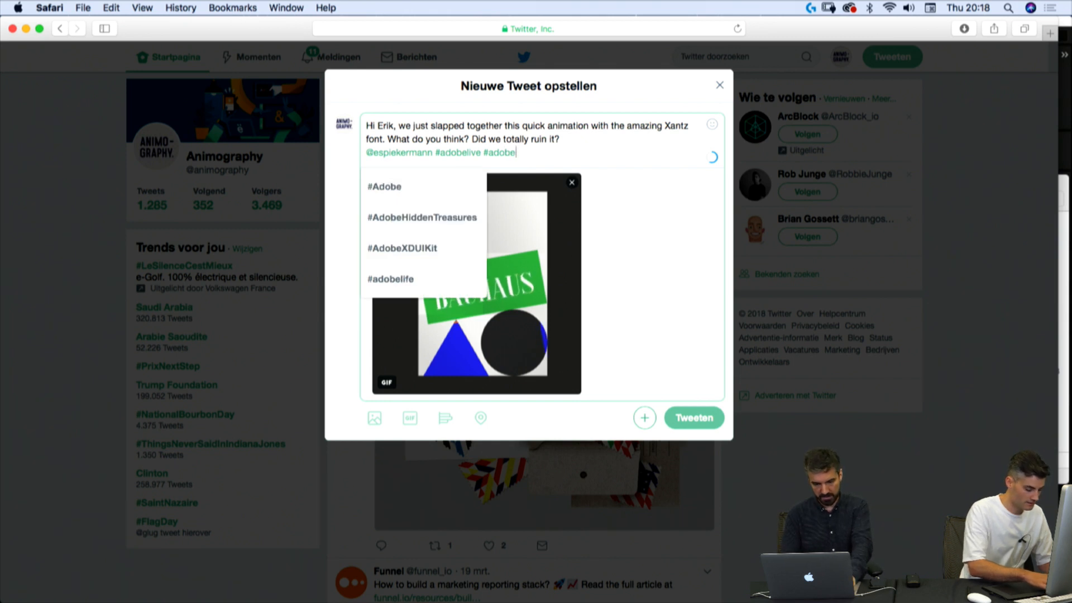
{"action": "type", "text": "hi"}
{"action": "key", "text": "Down"}
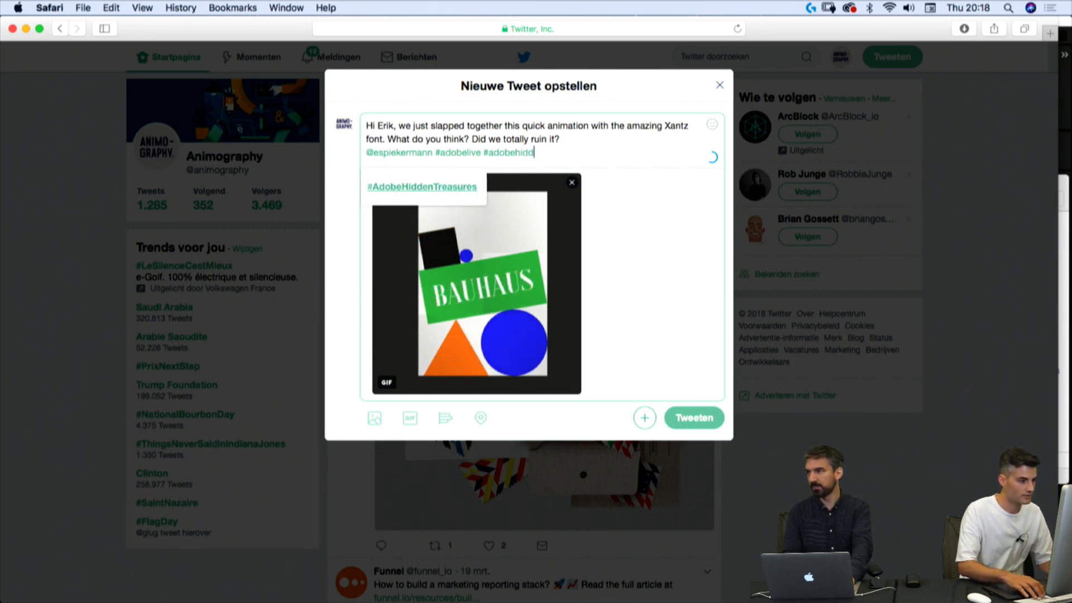
{"action": "key", "text": "Return"}
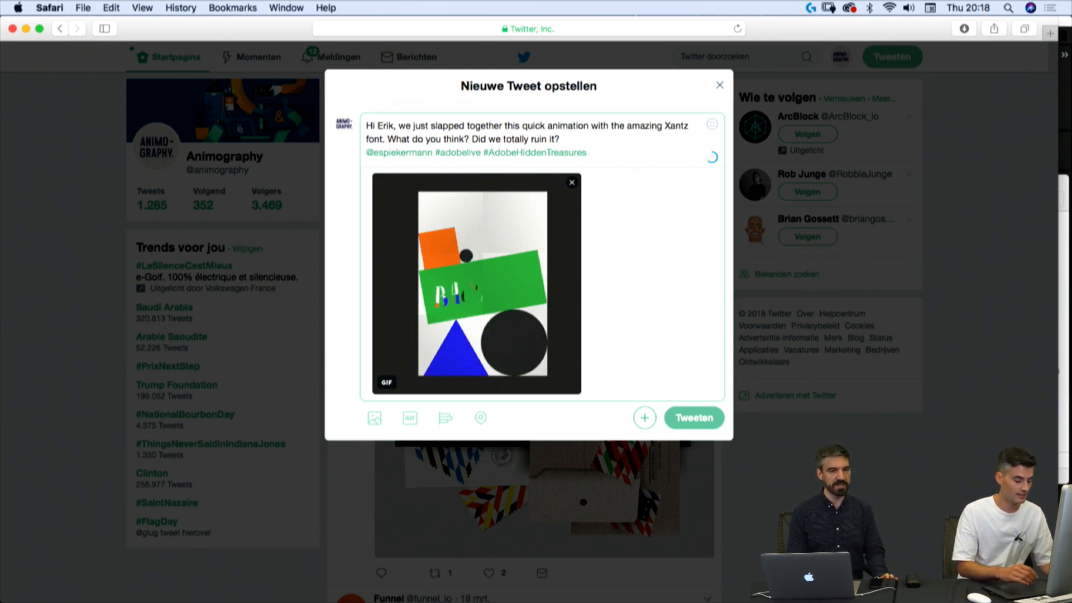
Step: Add a separator dot on its own line and the closing line "Live on behance.net/live" to the tweet
{"action": "key", "text": "Return"}
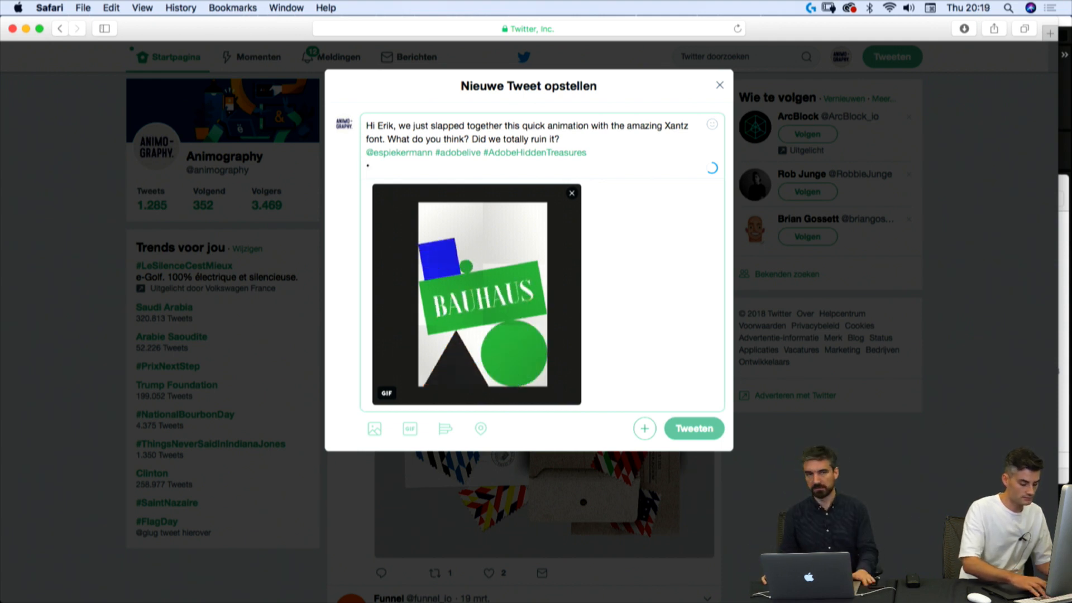
{"action": "key", "text": "Return"}
{"action": "type", "text": "Live on bechance.net/live"}
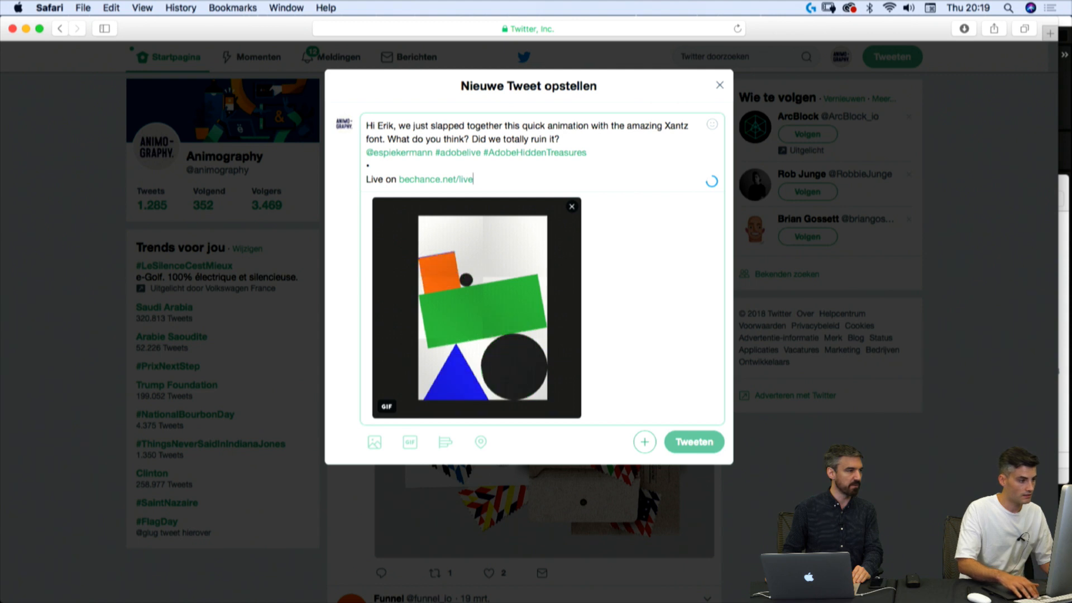
{"action": "key", "text": "Left"}
{"action": "key", "text": "Left"}
{"action": "key", "text": "Left"}
{"action": "key", "text": "Left"}
{"action": "key", "text": "Left"}
{"action": "key", "text": "Left"}
{"action": "key", "text": "Left"}
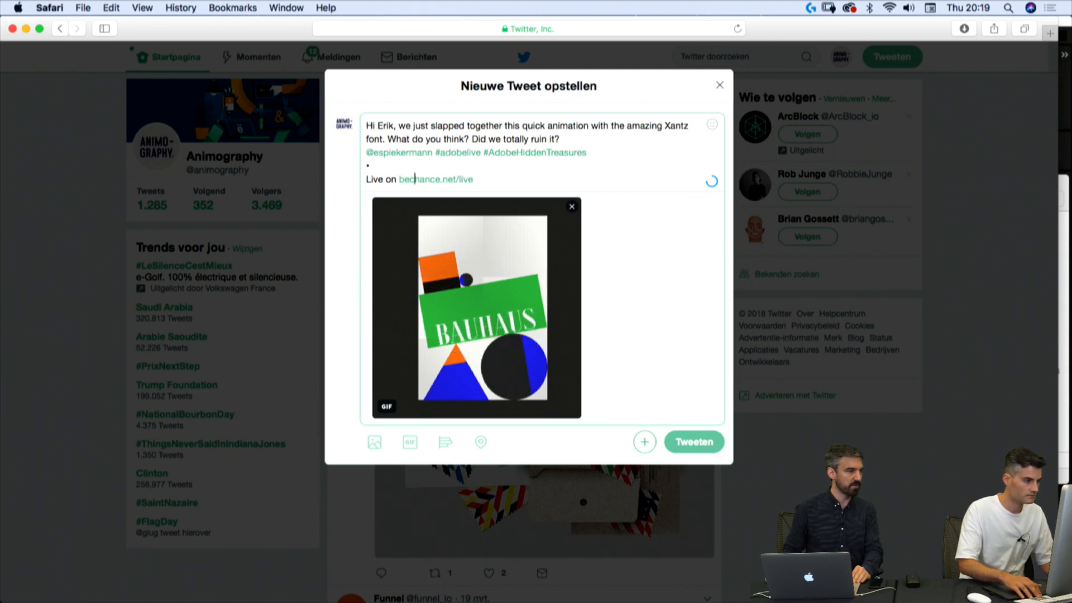
{"action": "key", "text": "BackSpace"}
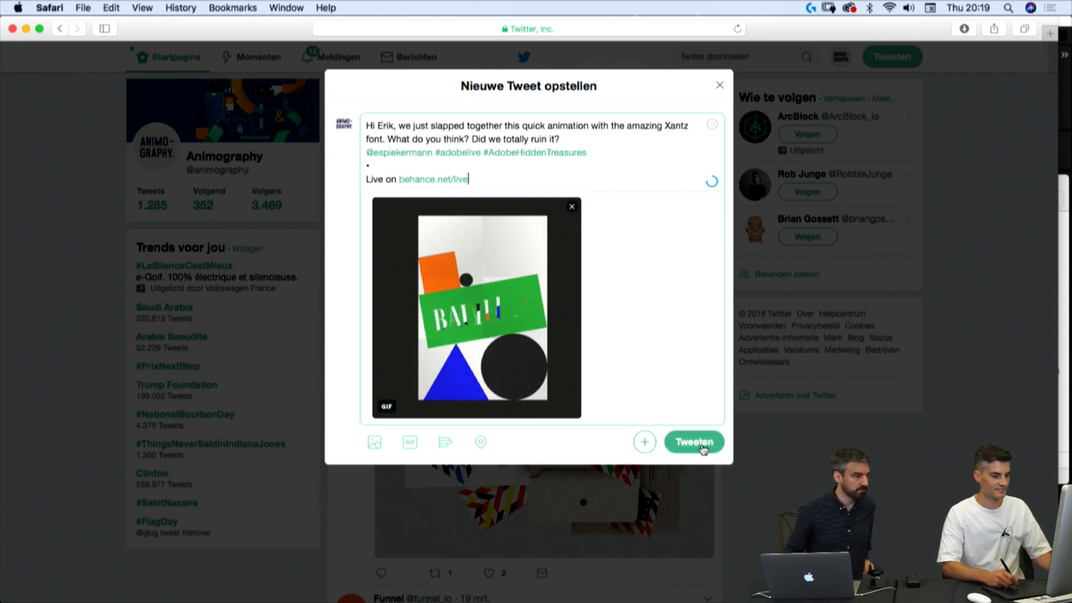
Step: Post the finished tweet and load the new tweets in the timeline
{"action": "left_click", "coordinate": [696, 442]}
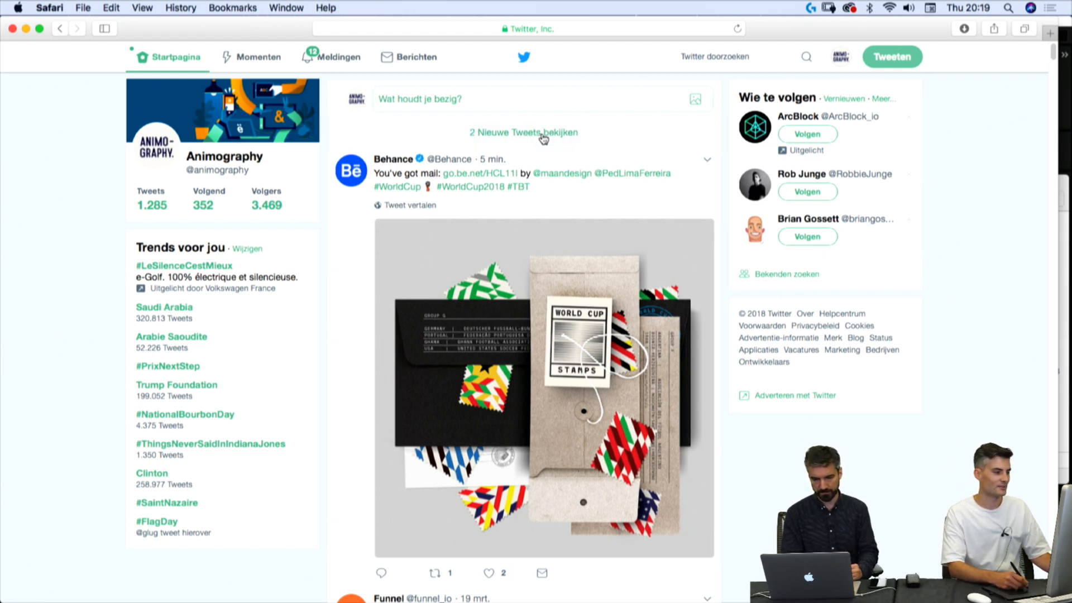
{"action": "left_click", "coordinate": [589, 137]}
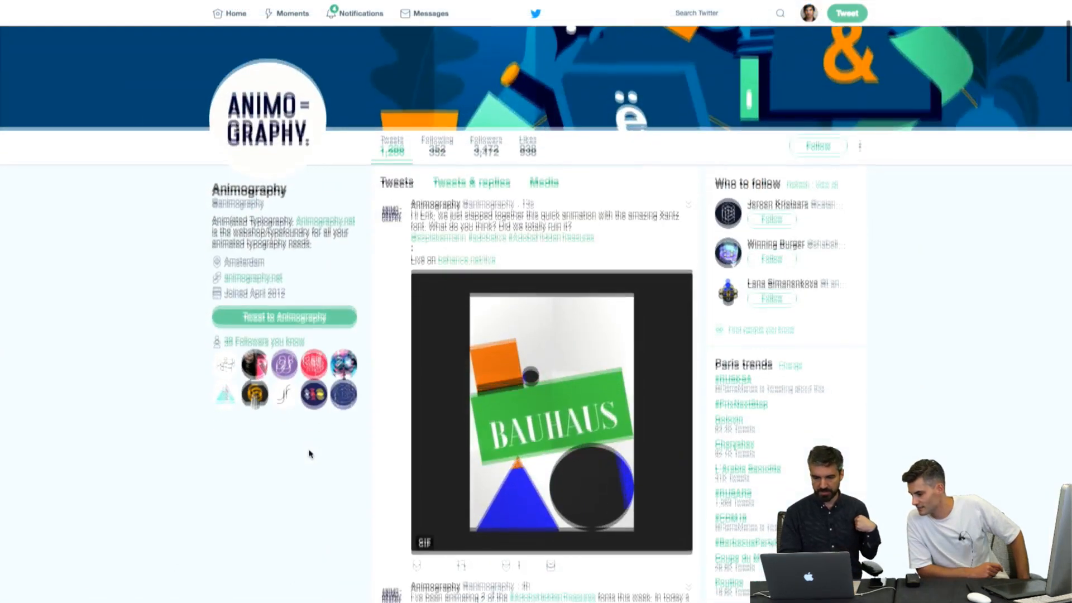
Step: Like the Bauhaus animation tweet on the Animography profile and retweet it without a comment
{"action": "scroll", "coordinate": [309, 453], "scroll_direction": "down", "scroll_amount": 2}
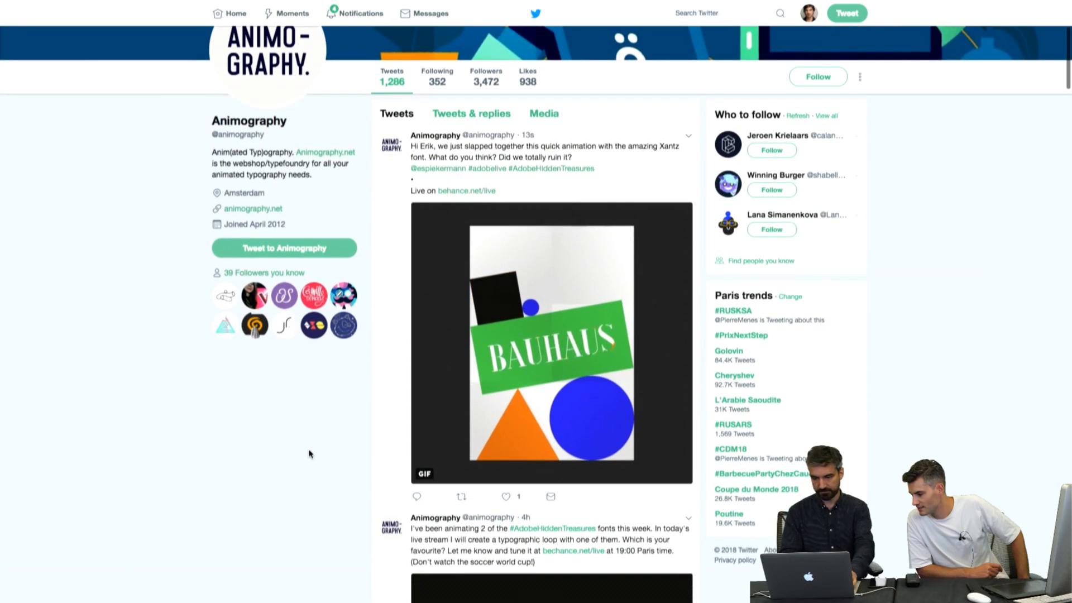
{"action": "left_click", "coordinate": [506, 497]}
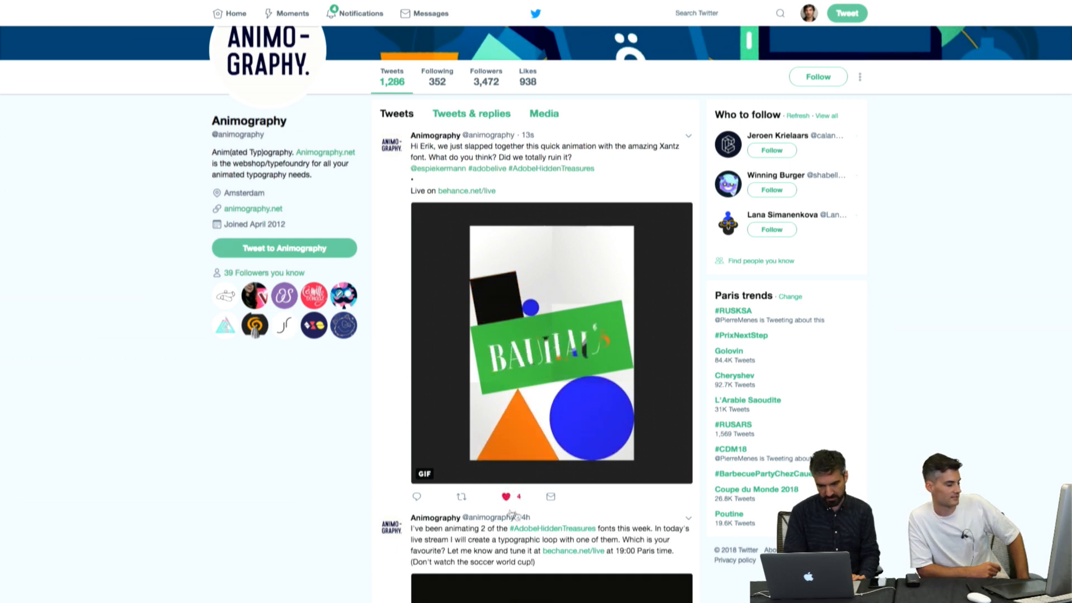
{"action": "left_click", "coordinate": [461, 497]}
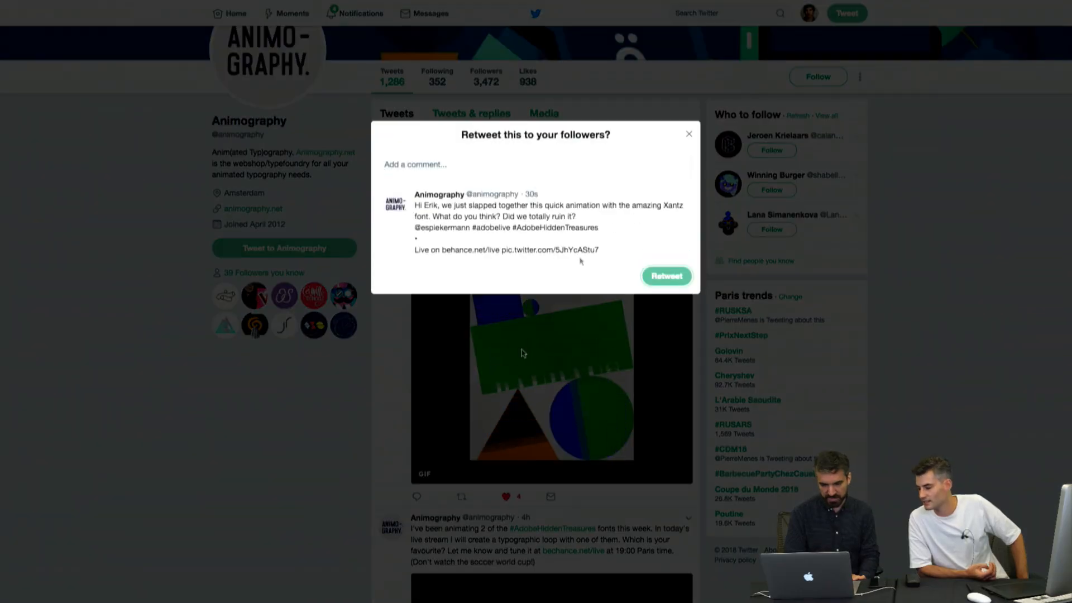
{"action": "left_click", "coordinate": [664, 277]}
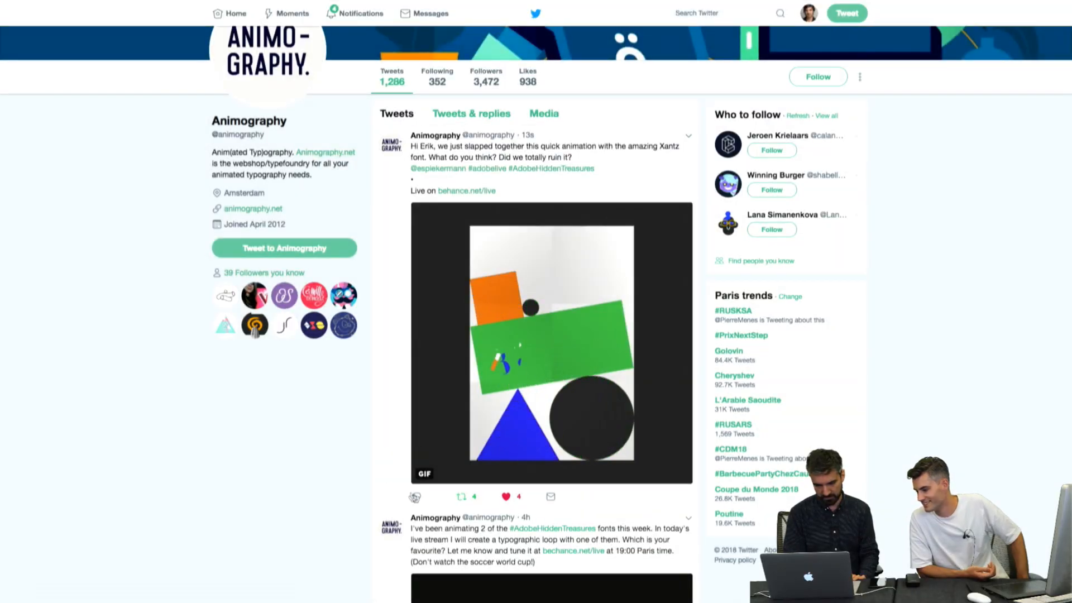
Step: Write a reply to the Bauhaus tweet: "OMG this is awesome. Can't wait for", the type designer's mention, and "'s comment"
{"action": "left_click", "coordinate": [414, 497]}
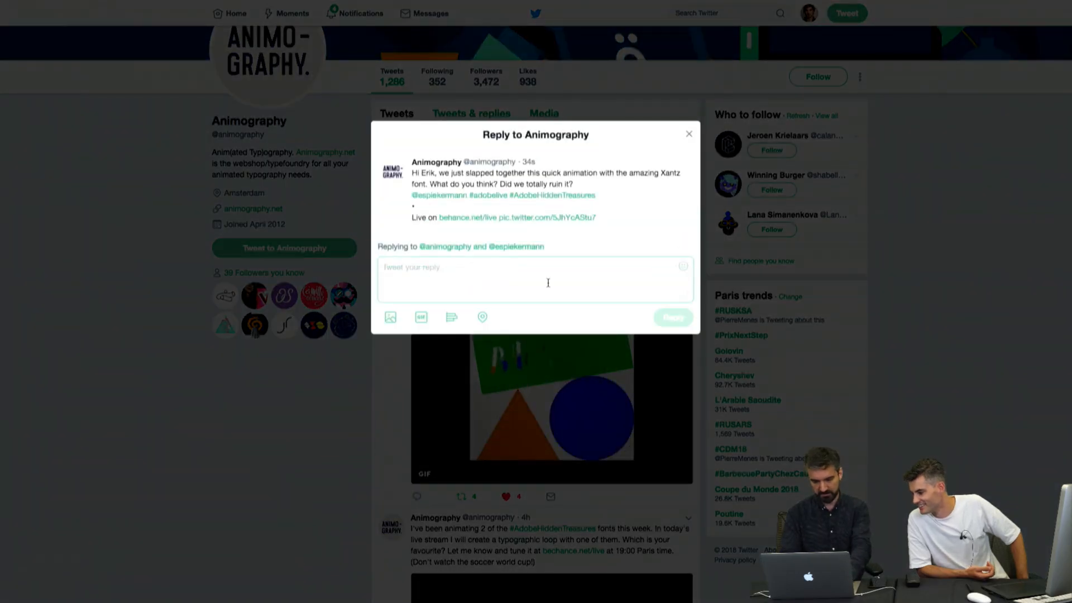
{"action": "type", "text": "Om"}
{"action": "type", "text": "MG thi"}
{"action": "type", "text": "s is awesome. C"}
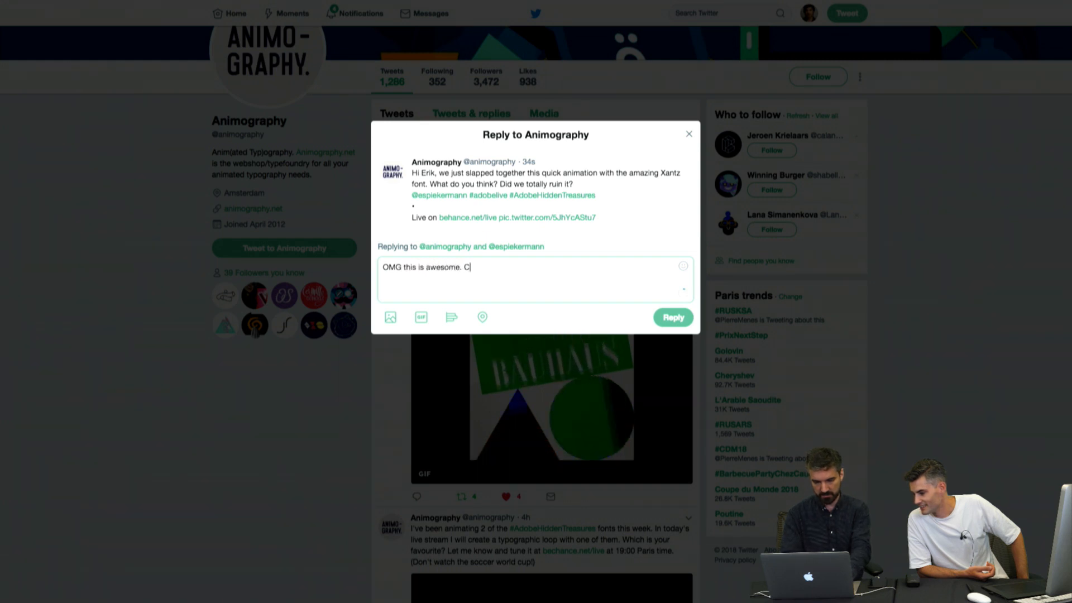
{"action": "type", "text": "an't wait for "}
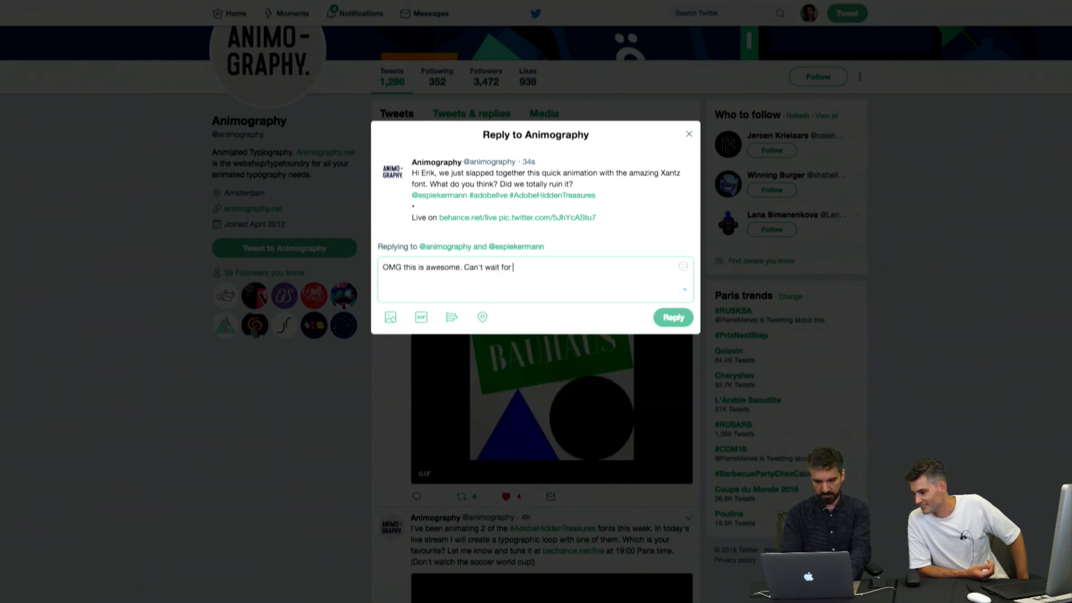
{"action": "type", "text": "@erik"}
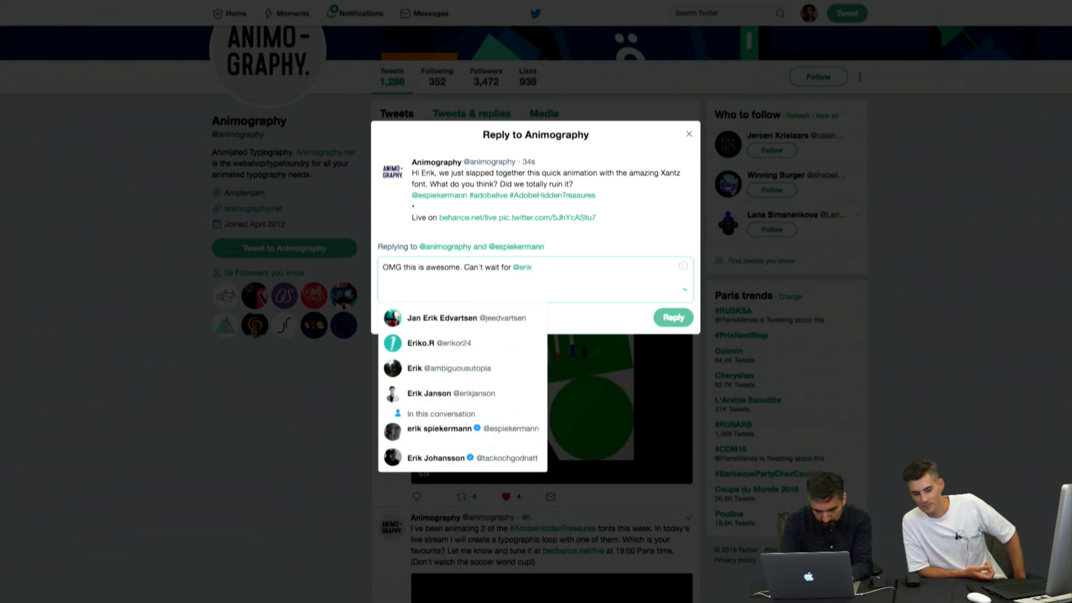
{"action": "left_click", "coordinate": [505, 427]}
{"action": "type", "text": "'s comment"}
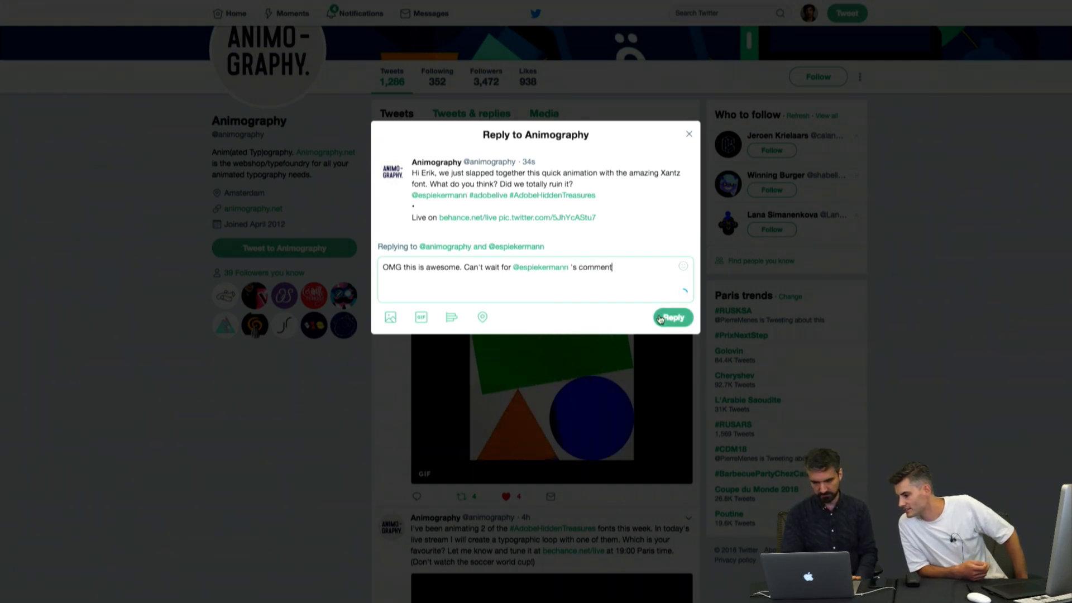
Step: Replace "comment" with "feedback!" in the reply and post it
{"action": "double_click", "coordinate": [597, 268]}
{"action": "type", "text": "fed"}
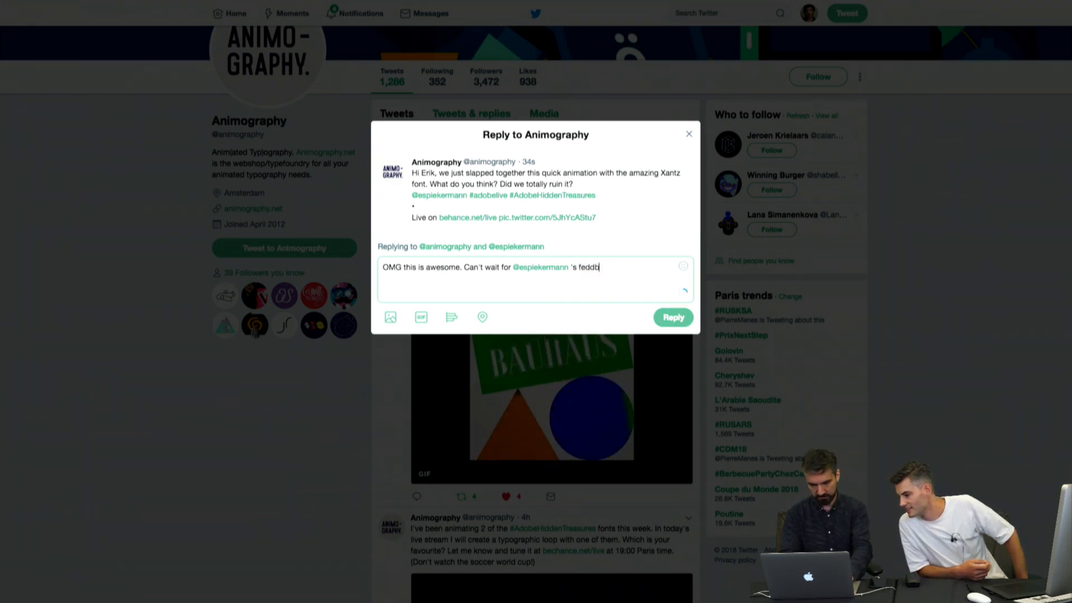
{"action": "type", "text": "db"}
{"action": "key", "text": "BackSpace"}
{"action": "type", "text": "dback!"}
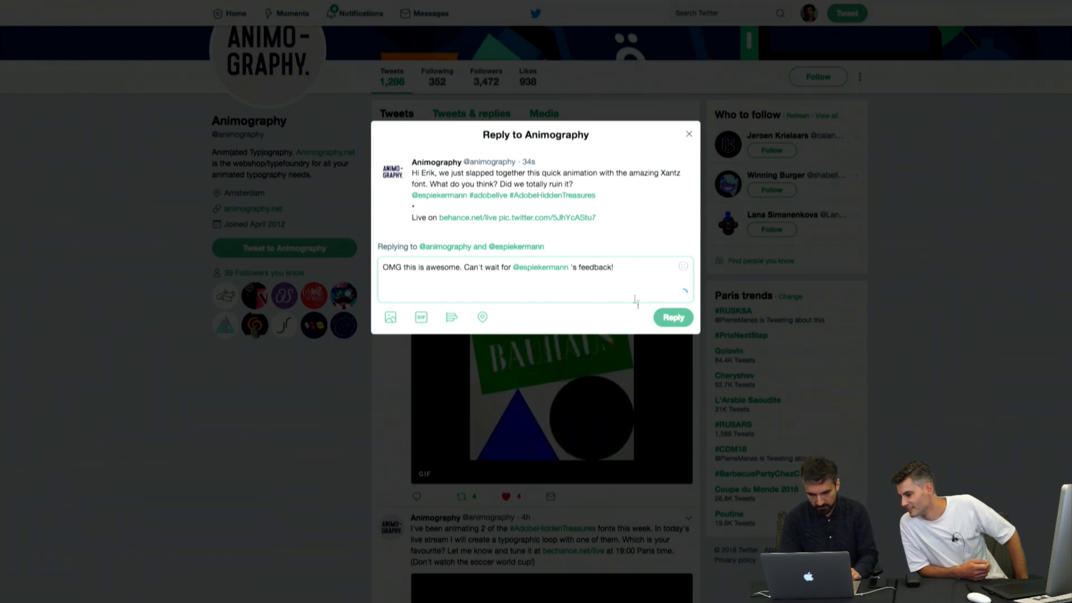
{"action": "left_click", "coordinate": [673, 317]}
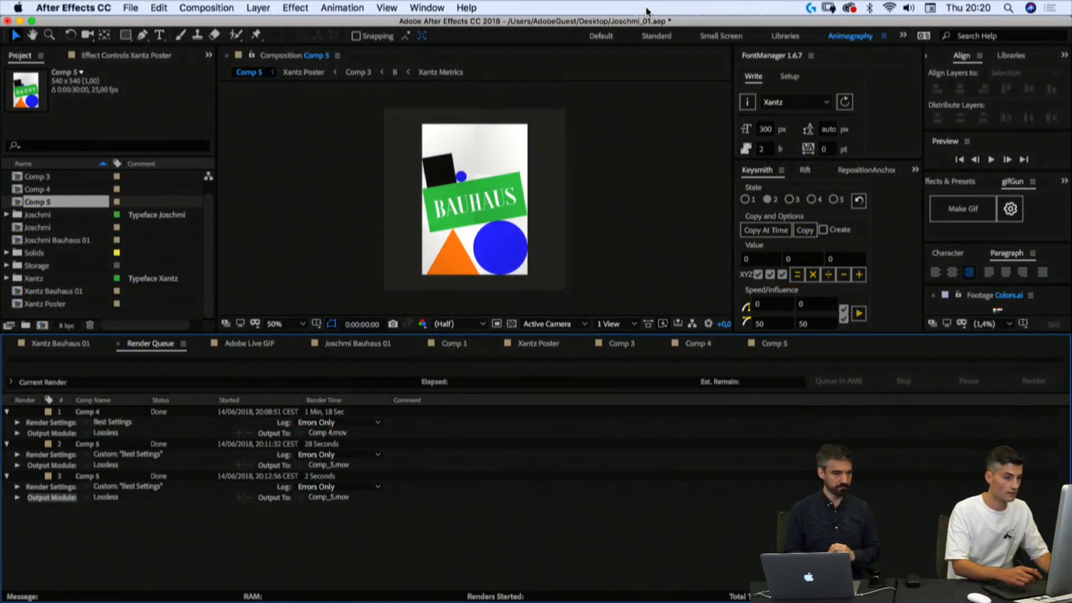
Step: Save the Joschmi_01.aep project and create a new composition 700 px wide and 1000 px high
{"action": "key", "text": "cmd+s"}
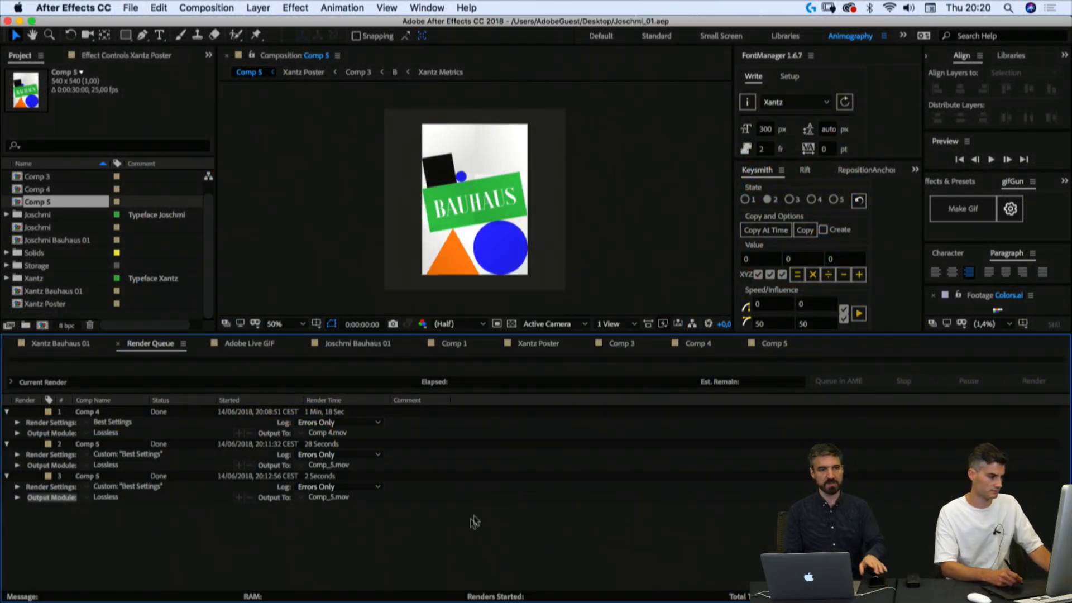
{"action": "left_click", "coordinate": [478, 514]}
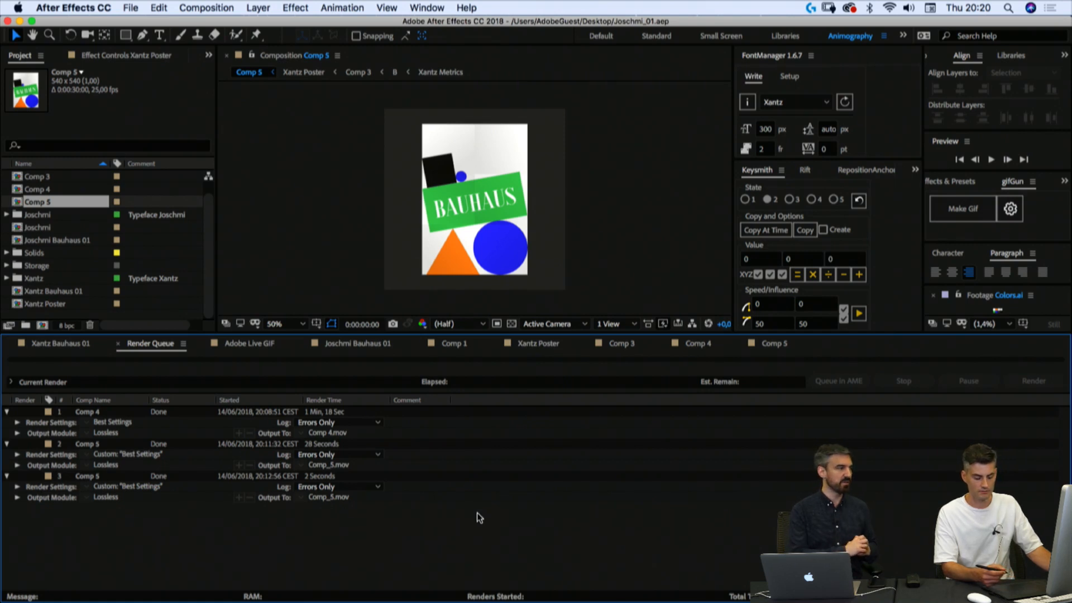
{"action": "key", "text": "cmd+n"}
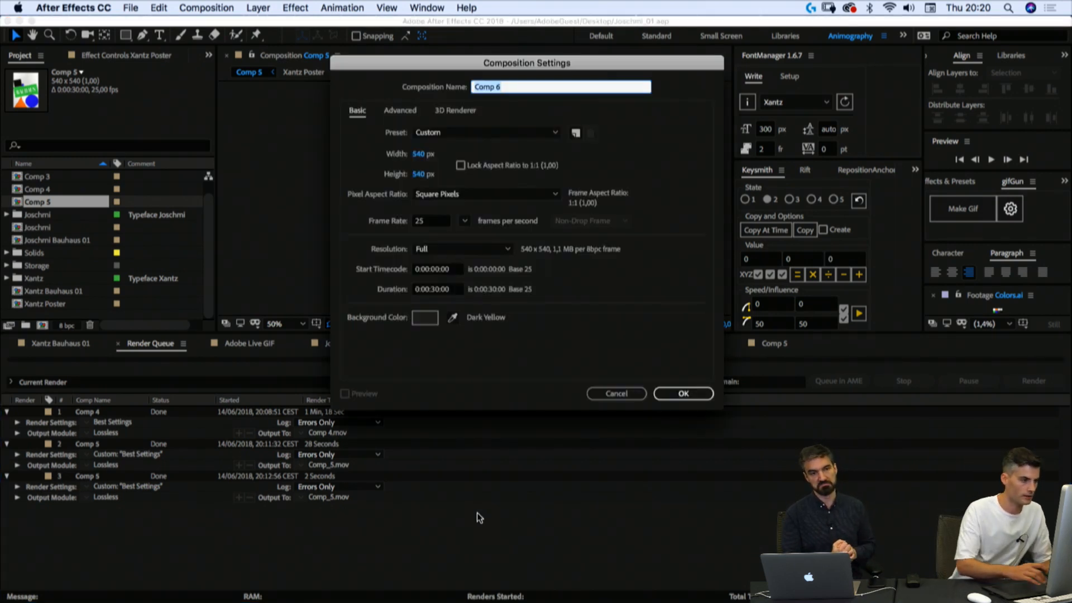
{"action": "left_click", "coordinate": [418, 154]}
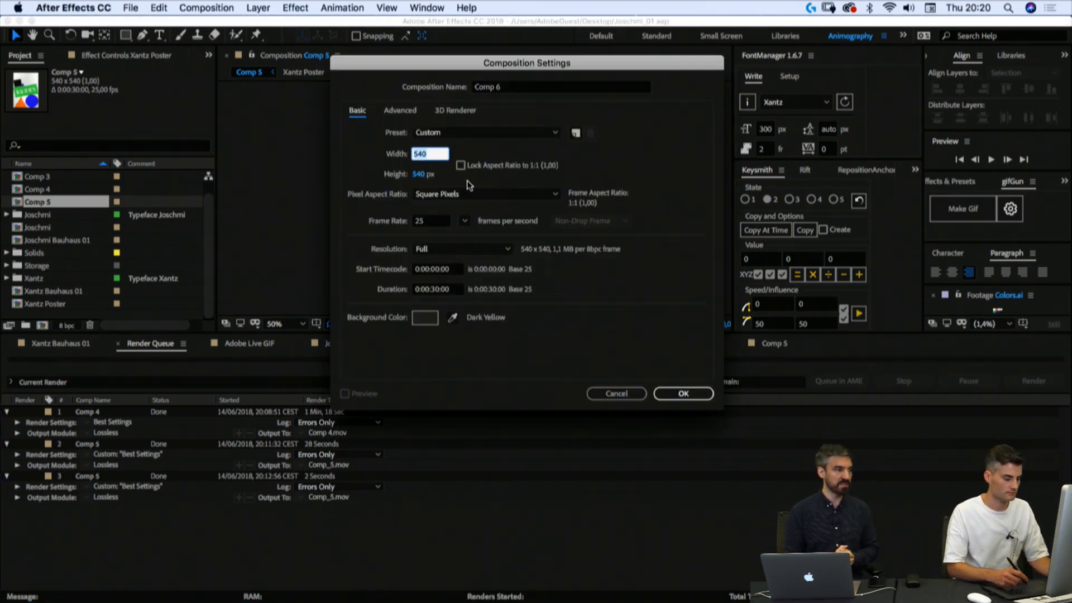
{"action": "type", "text": "700"}
{"action": "key", "text": "Tab"}
{"action": "type", "text": "1000"}
{"action": "key", "text": "Return"}
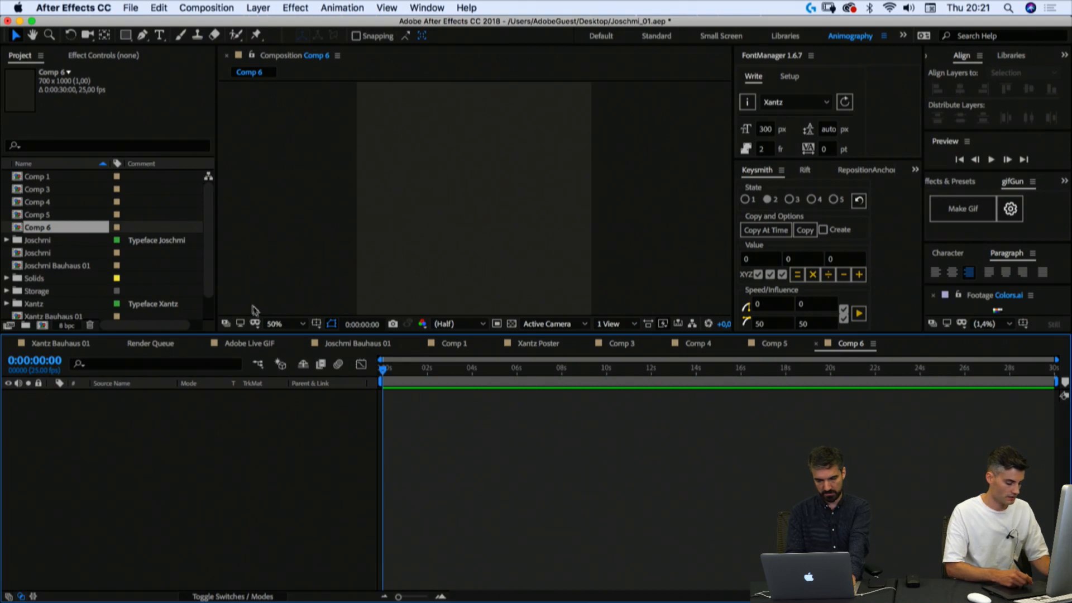
{"action": "key", "text": "comma"}
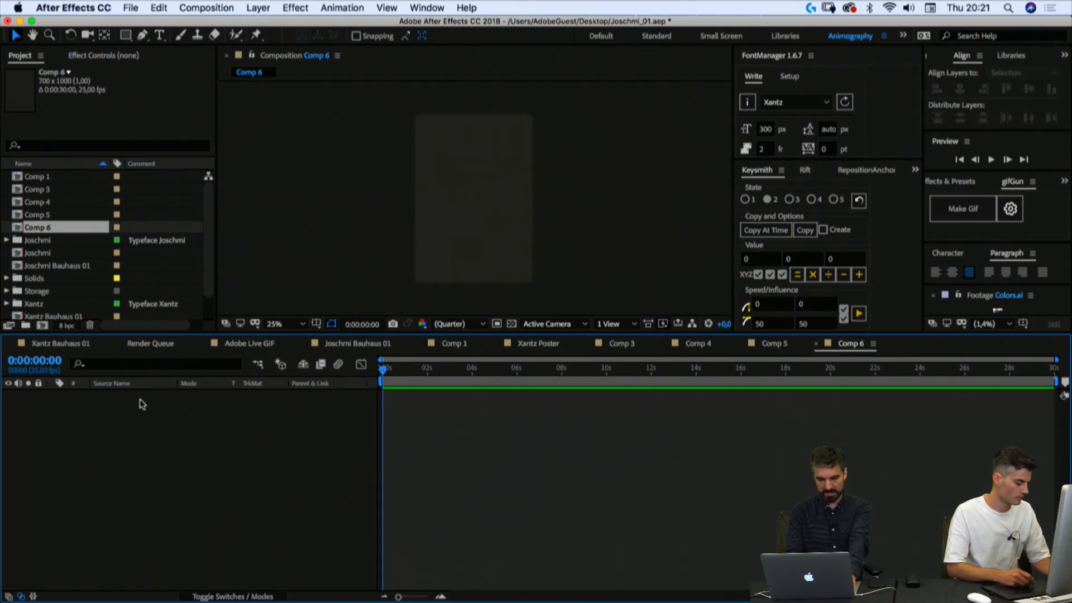
{"action": "key", "text": "super+y"}
{"action": "left_click", "coordinate": [554, 396]}
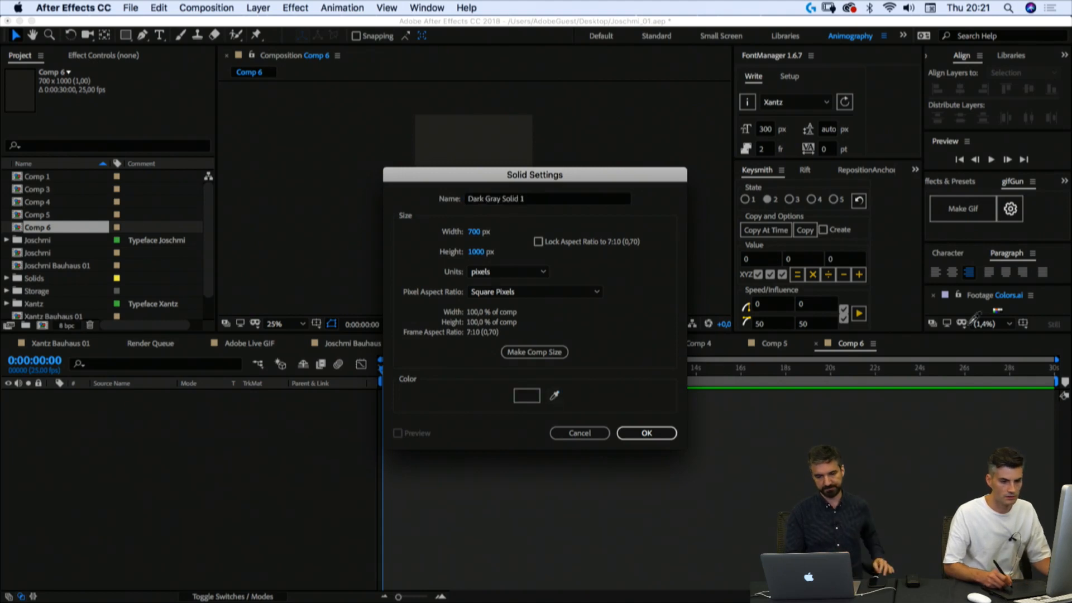
{"action": "left_click", "coordinate": [592, 432]}
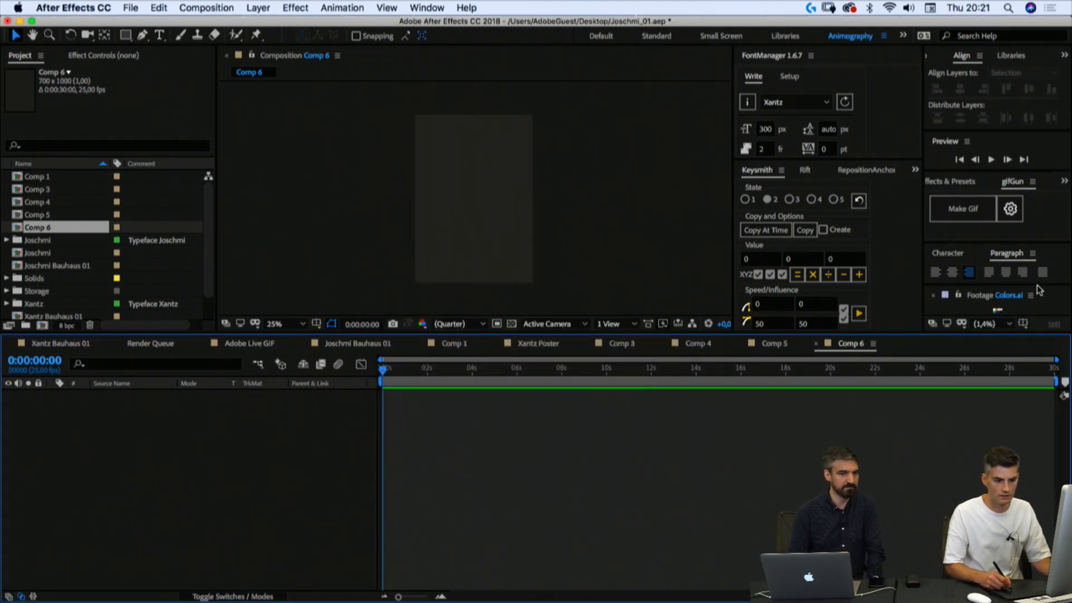
Step: Enlarge the Colors.ai footage view so that its colour swatches are large enough to sample
{"action": "left_click", "coordinate": [1041, 303]}
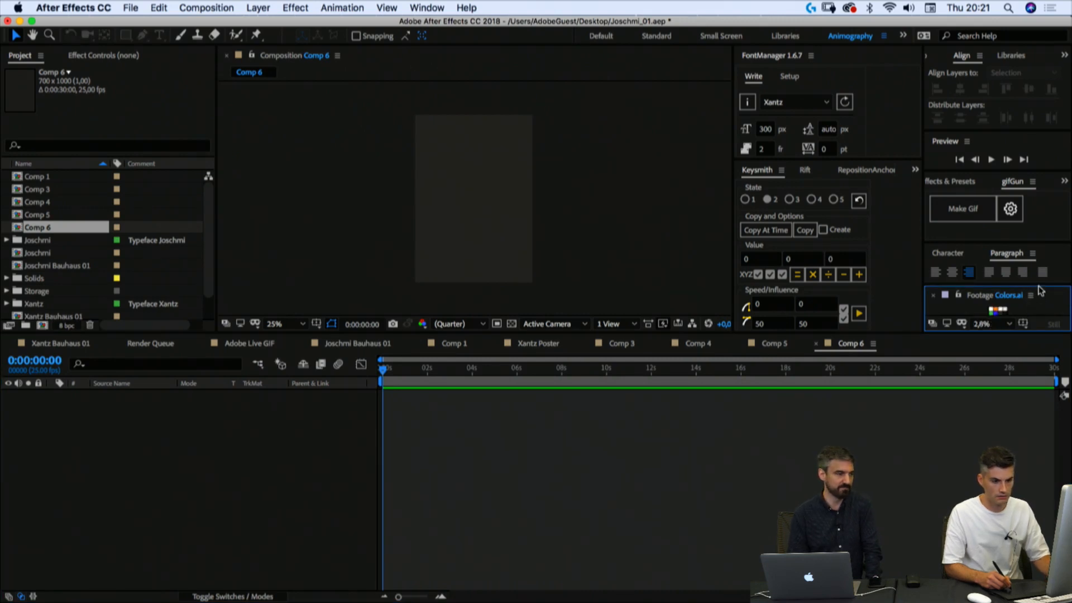
{"action": "scroll", "coordinate": [1040, 298], "scroll_direction": "up", "scroll_amount": 4}
{"action": "left_click_drag", "start_coordinate": [1046, 287], "coordinate": [1047, 234]}
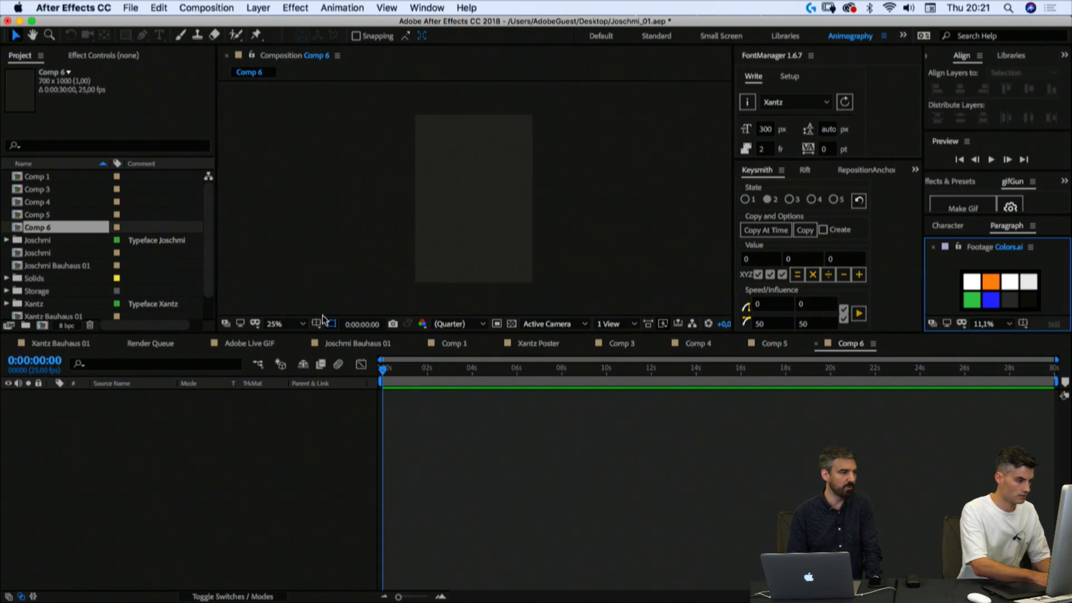
Step: Create a 700 × 1000 px solid in Comp 6 using the green sampled from the Colors.ai swatches
{"action": "left_click", "coordinate": [418, 408]}
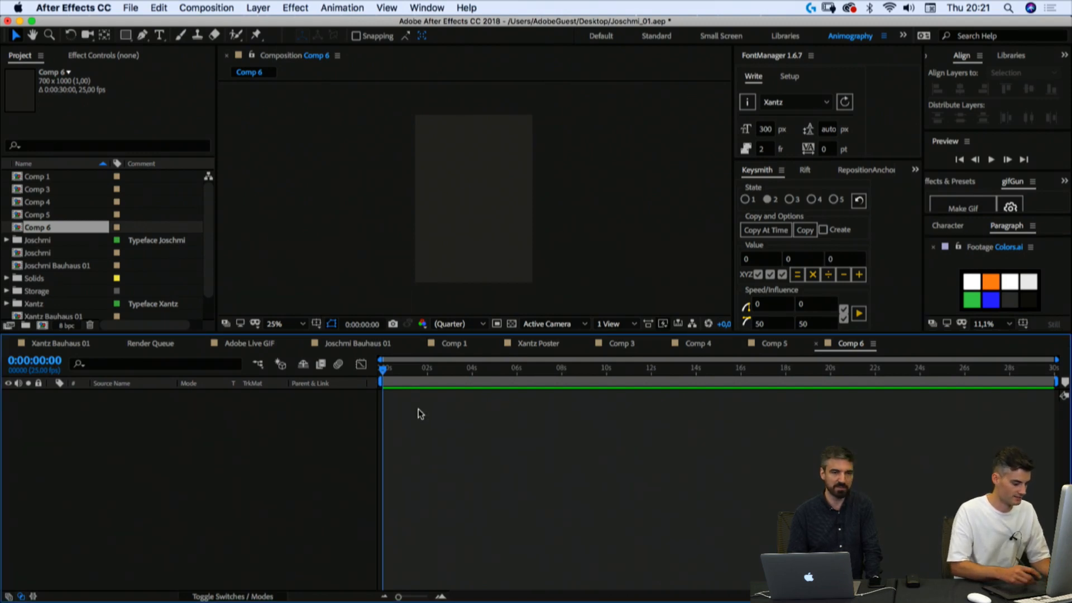
{"action": "key", "text": "super+y"}
{"action": "left_click", "coordinate": [555, 395]}
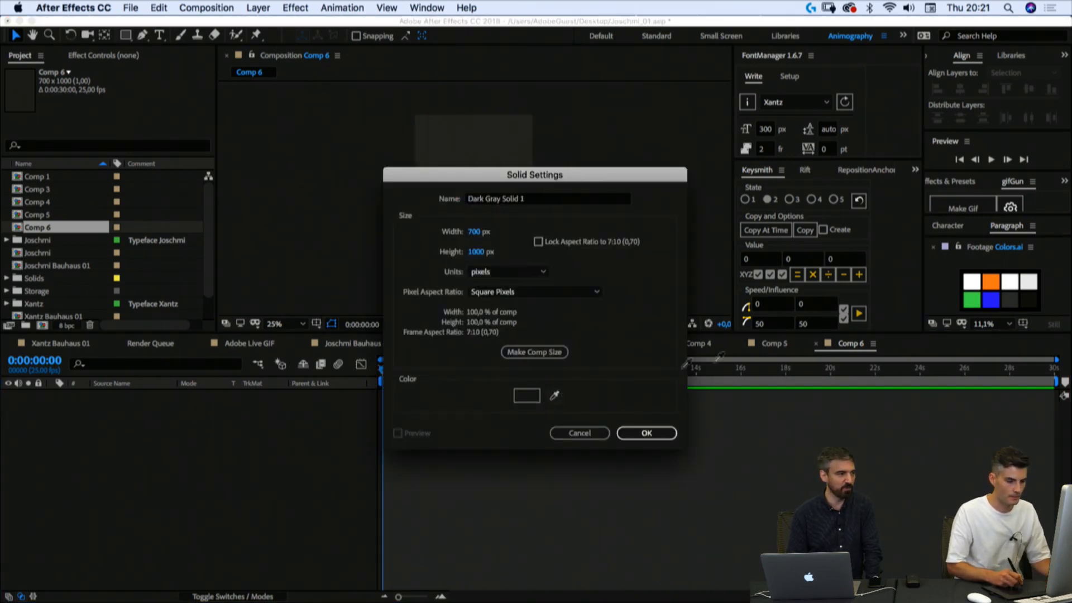
{"action": "left_click", "coordinate": [646, 434]}
{"action": "left_click", "coordinate": [258, 472]}
Step: Choose the Joschmi typeface in FontManager and lock the green solid layer
{"action": "left_click", "coordinate": [829, 101]}
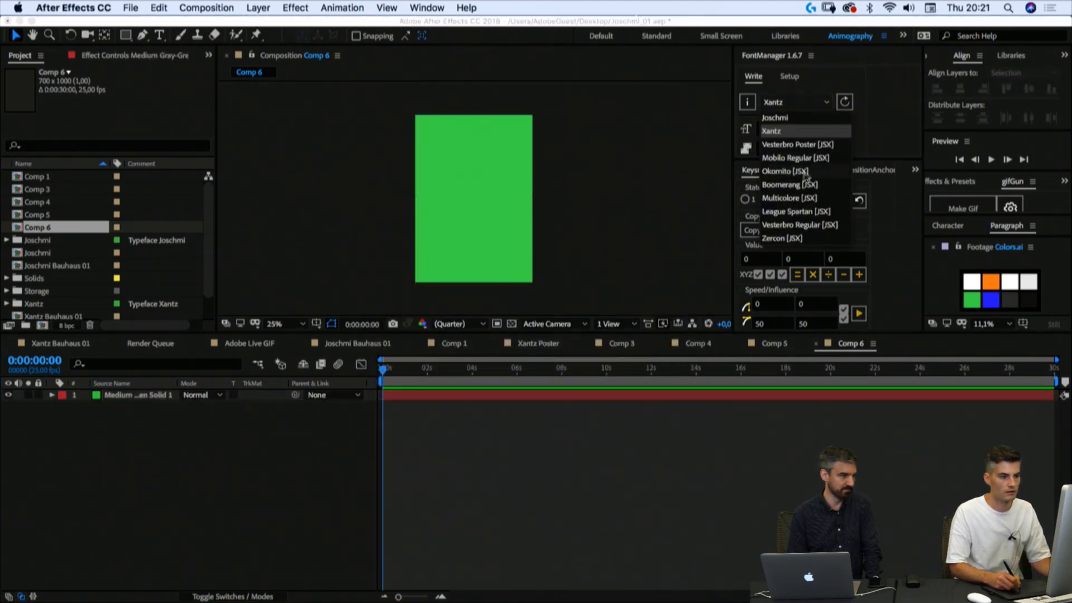
{"action": "left_click", "coordinate": [785, 118]}
{"action": "left_click", "coordinate": [294, 462]}
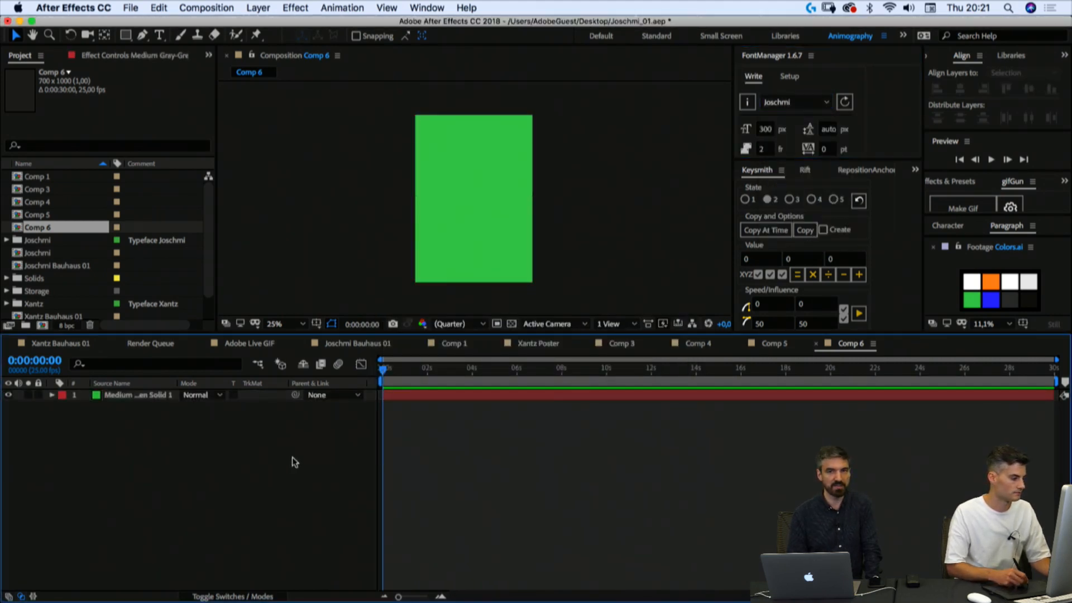
{"action": "left_click", "coordinate": [38, 395]}
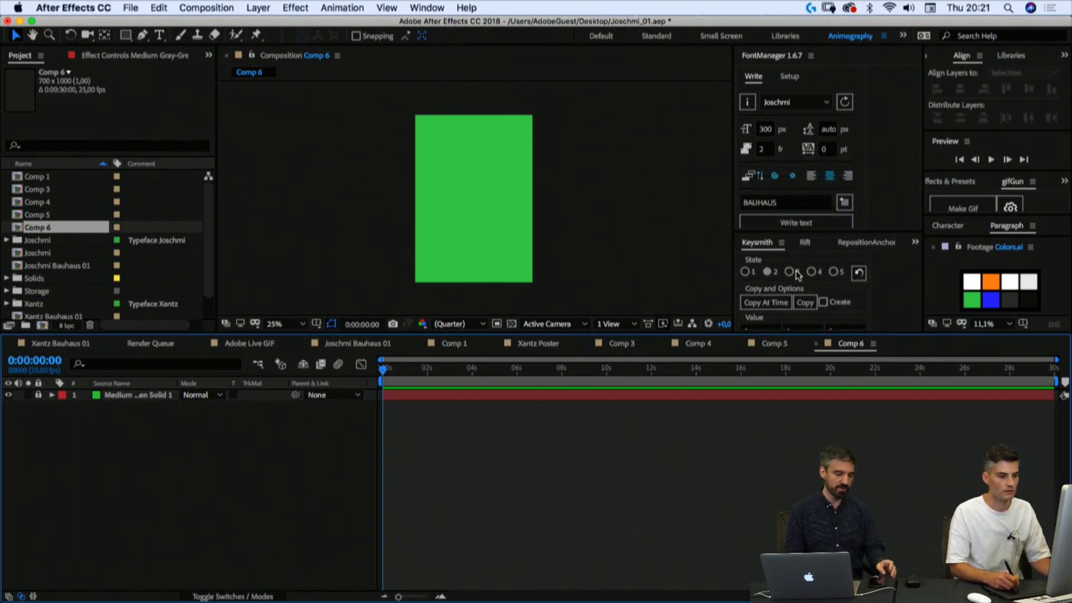
Step: Set the FontManager text to "bauhaus" in lowercase with a layer offset of 4 frames
{"action": "left_click", "coordinate": [790, 205]}
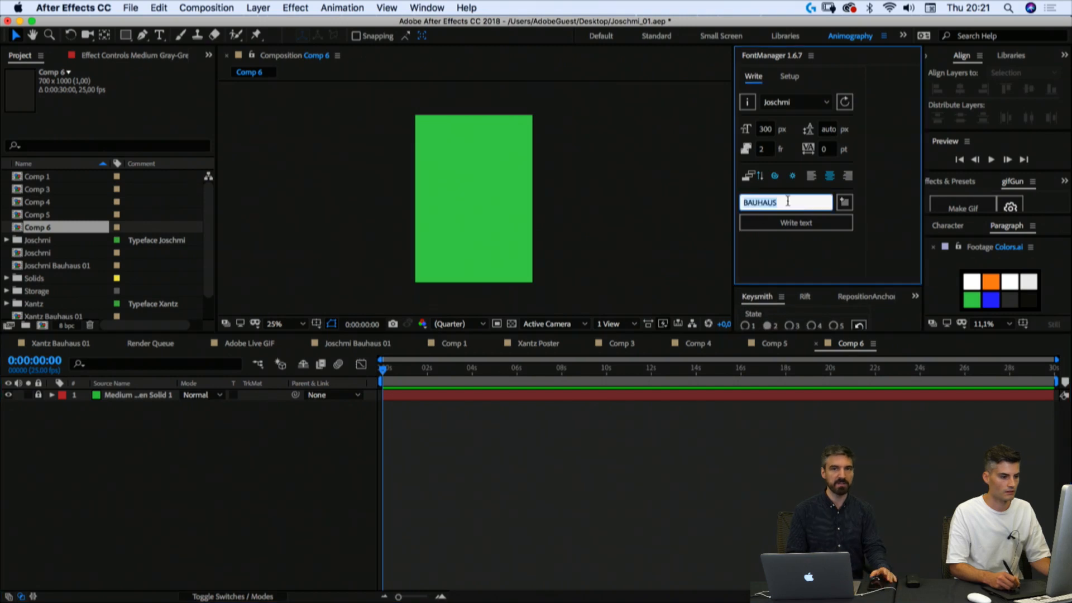
{"action": "type", "text": "B"}
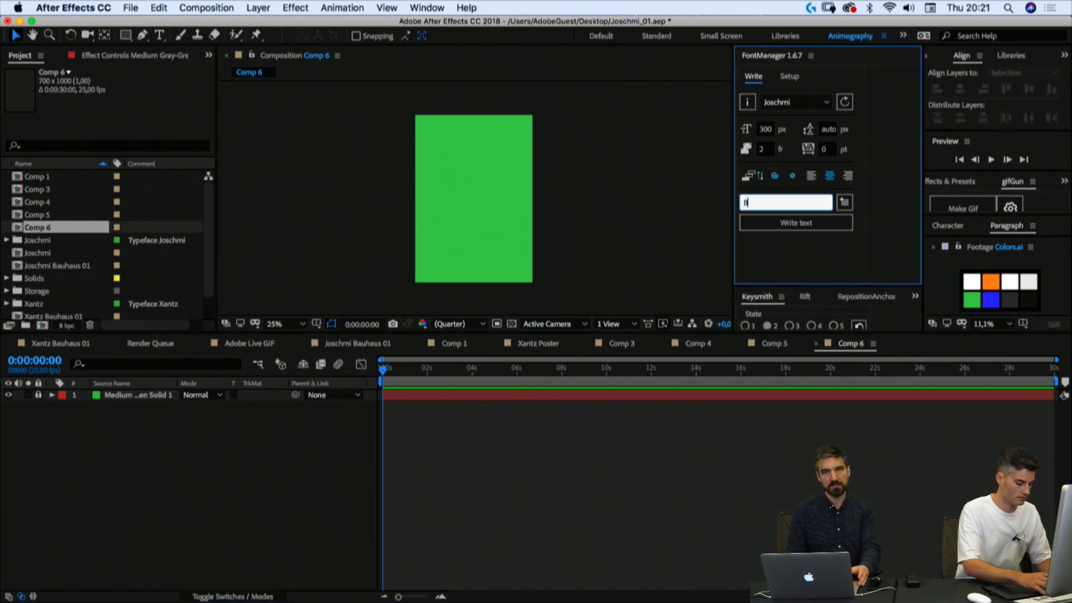
{"action": "type", "text": "auhaus"}
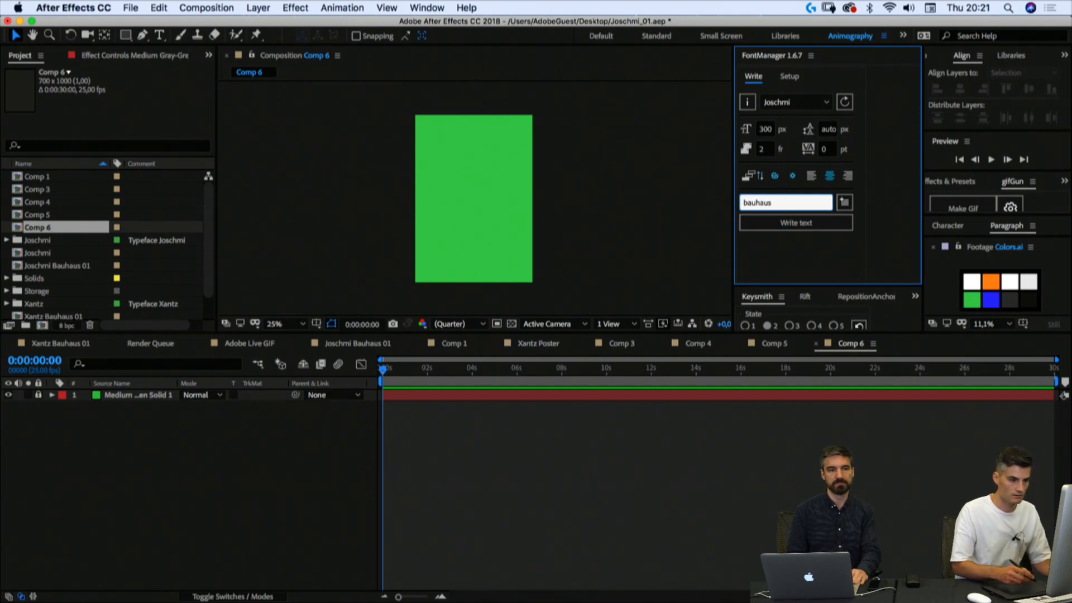
{"action": "left_click", "coordinate": [763, 149]}
{"action": "type", "text": "2"}
{"action": "left_click", "coordinate": [749, 151]}
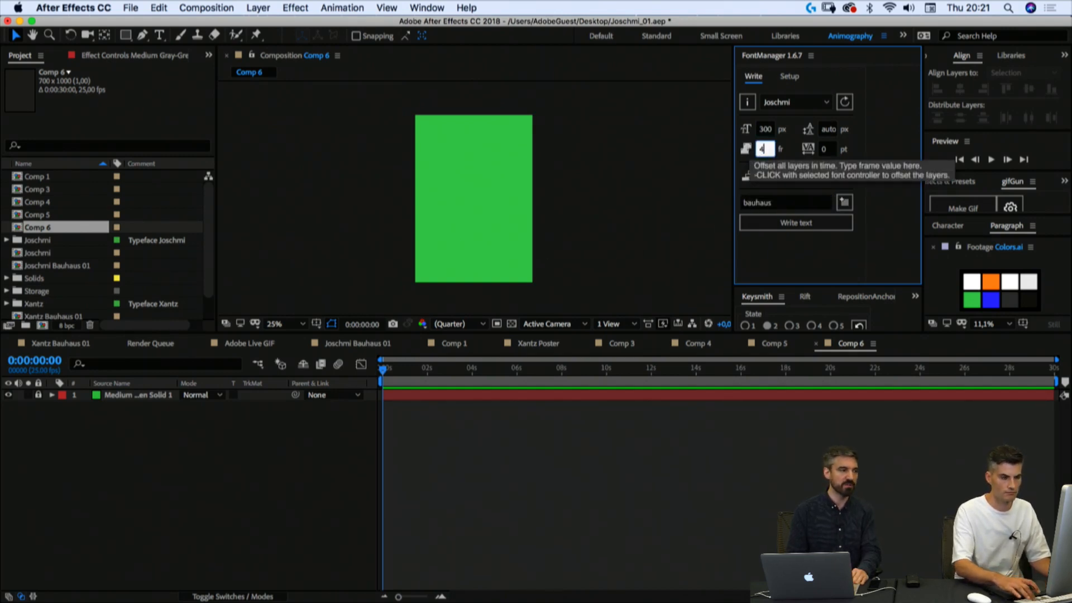
{"action": "type", "text": "4"}
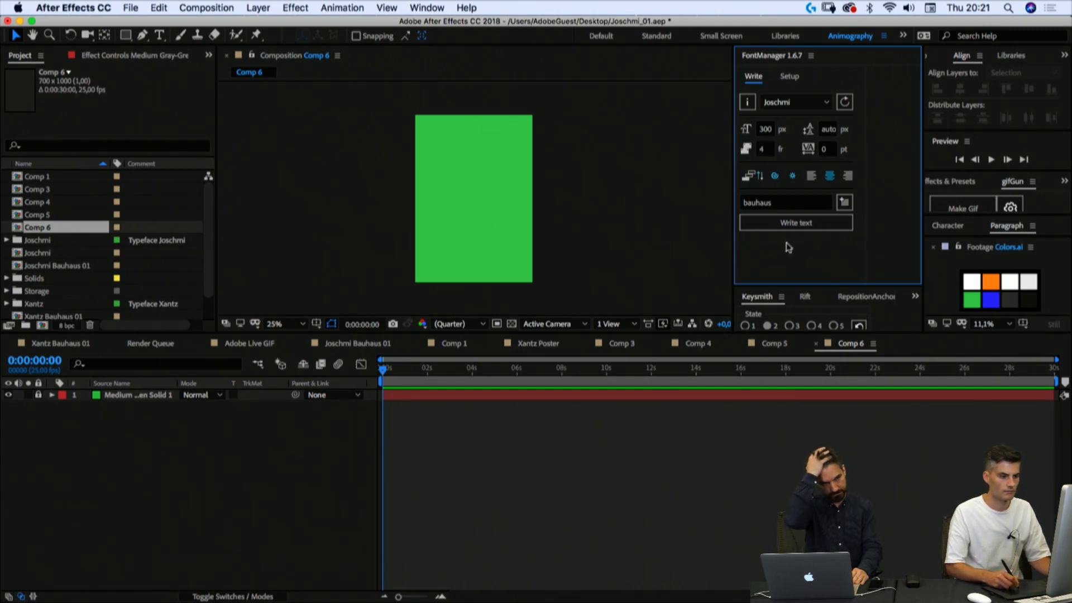
Step: Write the bauhaus text into Comp 6 and set its controller colour to white (FFFFFF) at 0:00:02:07
{"action": "left_click", "coordinate": [789, 226]}
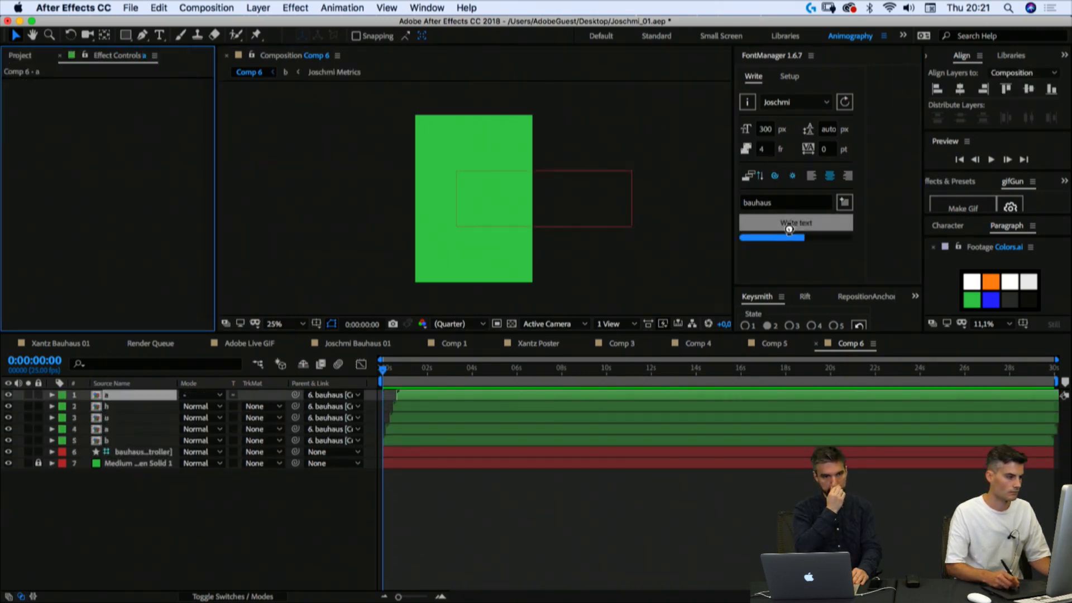
{"action": "left_click", "coordinate": [285, 546]}
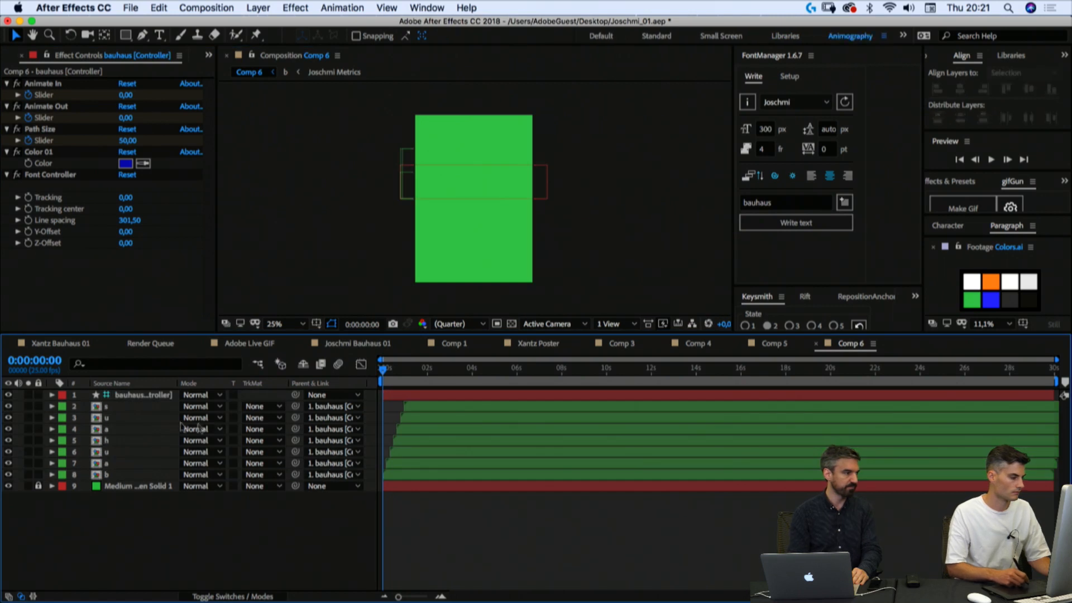
{"action": "left_click", "coordinate": [434, 369]}
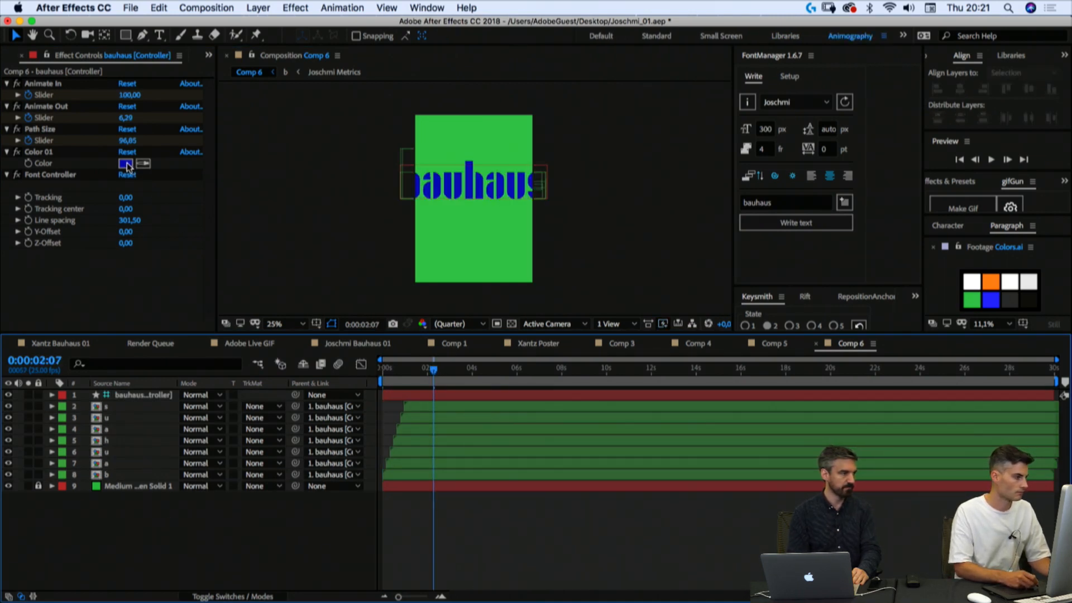
{"action": "left_click", "coordinate": [127, 164]}
{"action": "type", "text": "FFFFFF"}
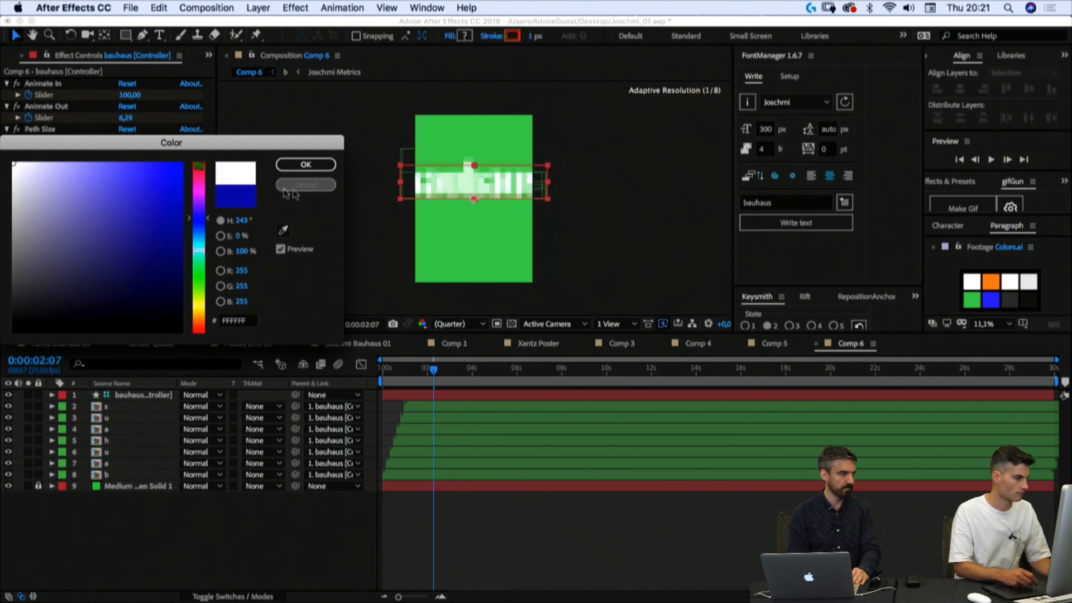
{"action": "left_click", "coordinate": [306, 164]}
{"action": "left_click", "coordinate": [283, 506]}
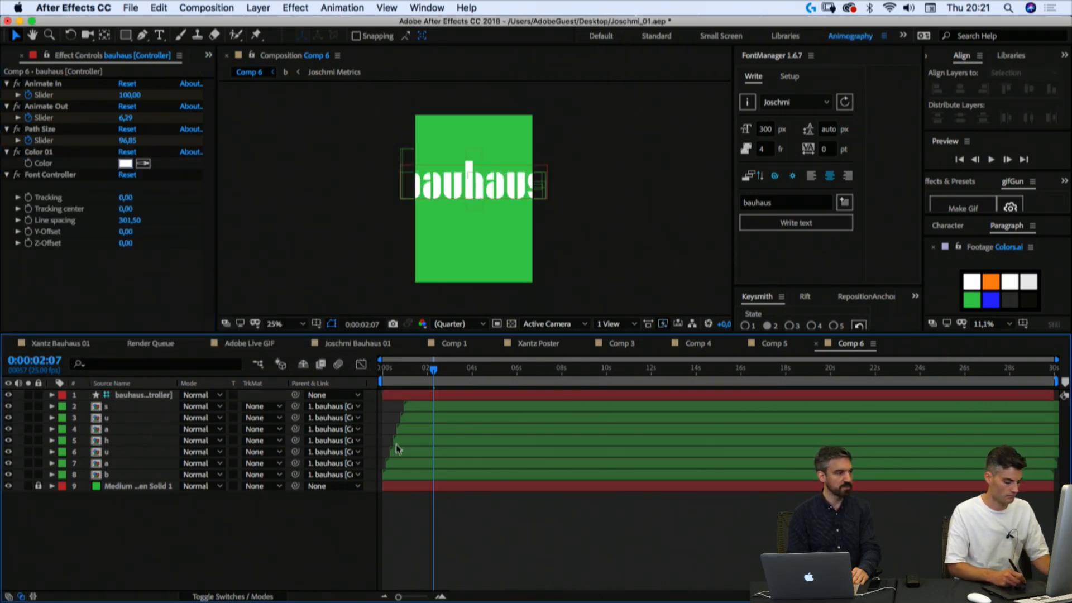
Step: Delete the bauhaus controller and all its letter layers from Comp 6
{"action": "left_click", "coordinate": [76, 395]}
{"action": "left_click", "coordinate": [115, 474], "text": "shift"}
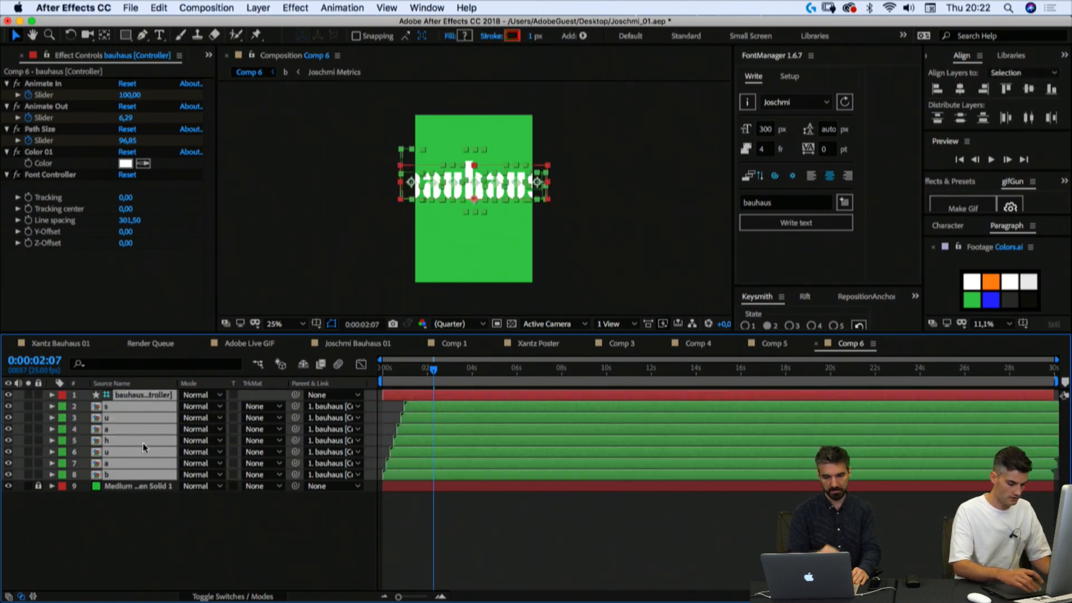
{"action": "key", "text": "Delete"}
Step: Create a new composition 1000 px wide and 400 px high and write the bauhaus text into it with FontManager
{"action": "key", "text": "super+n"}
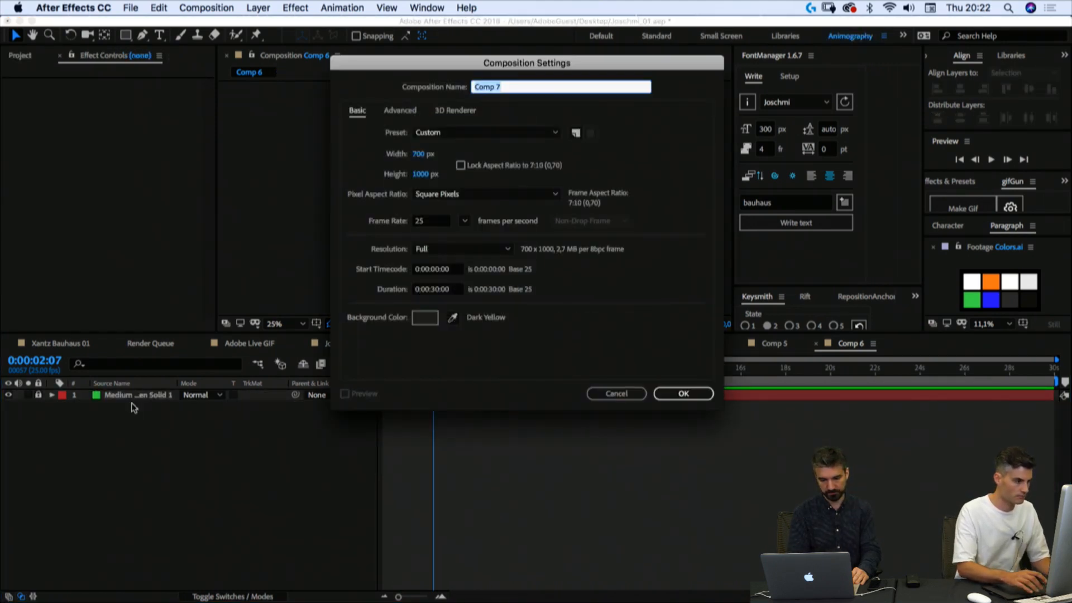
{"action": "left_click", "coordinate": [420, 176]}
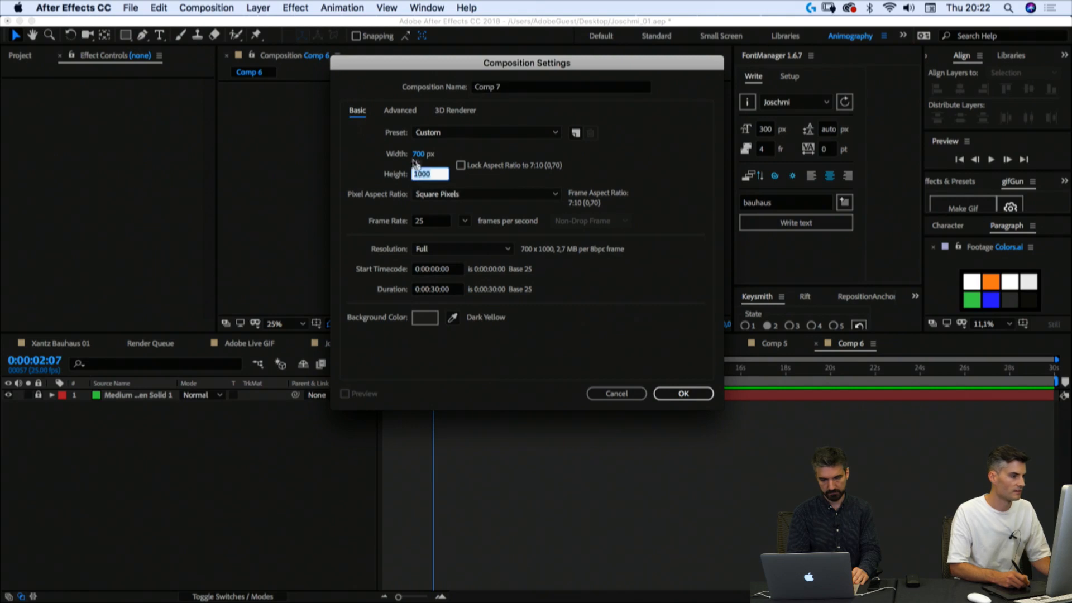
{"action": "left_click", "coordinate": [417, 154]}
{"action": "type", "text": "1000"}
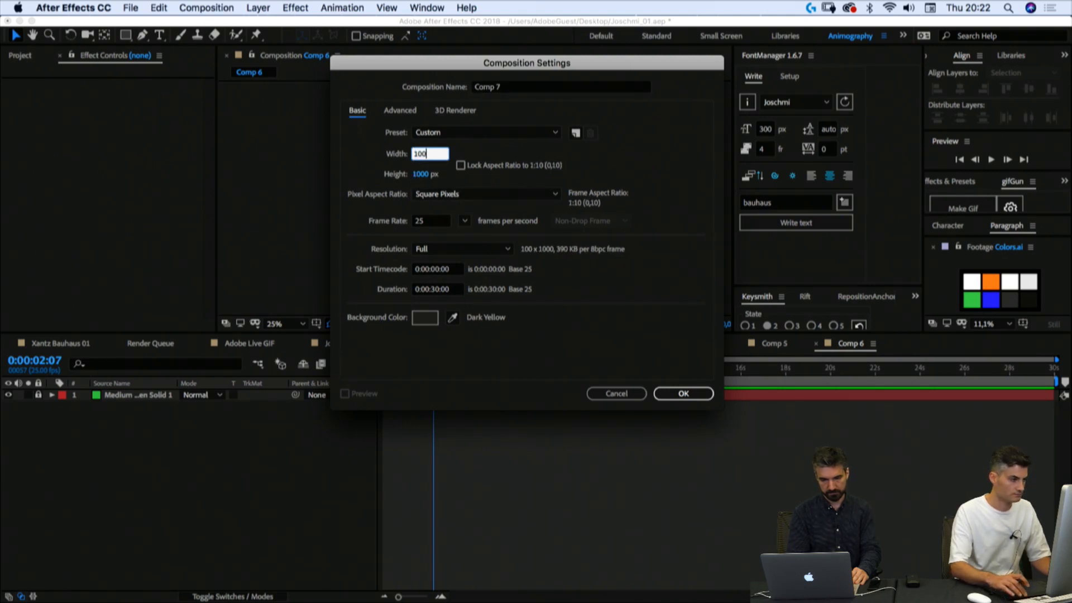
{"action": "key", "text": "Tab"}
{"action": "type", "text": "400"}
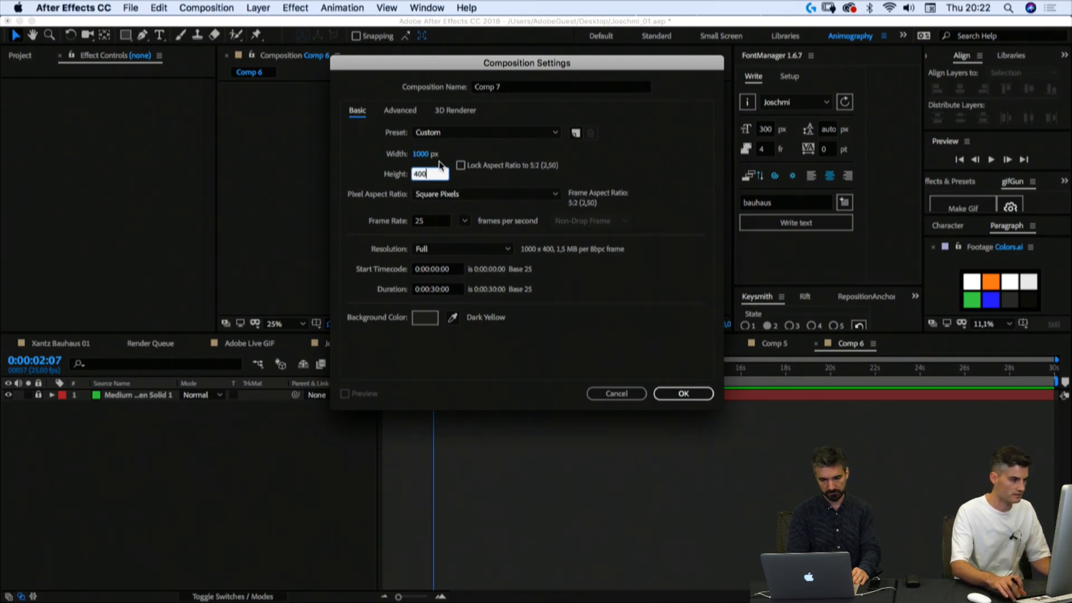
{"action": "key", "text": "Return"}
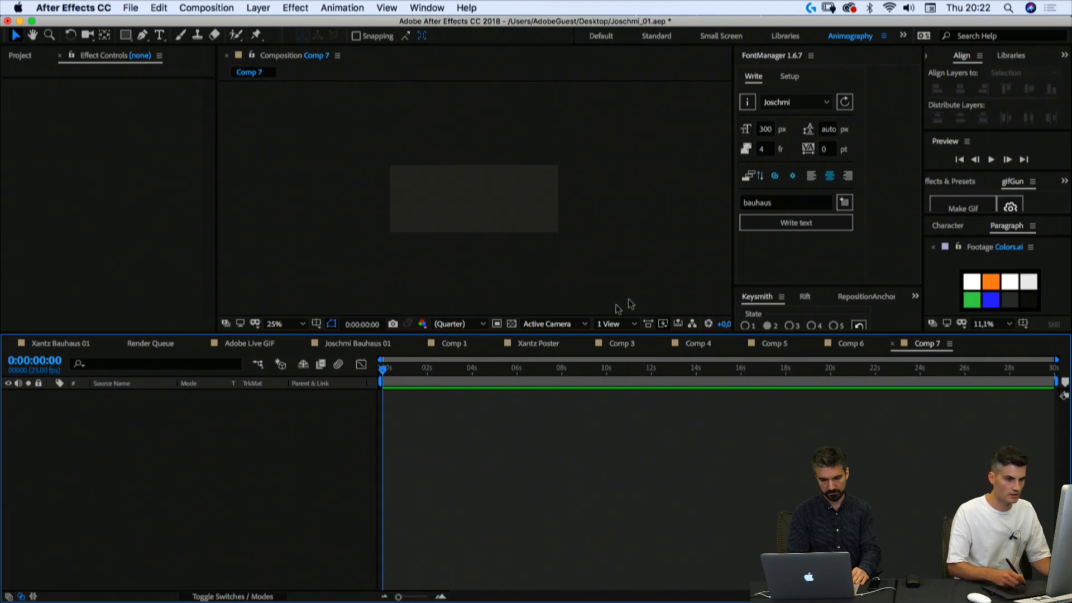
{"action": "left_click", "coordinate": [774, 223]}
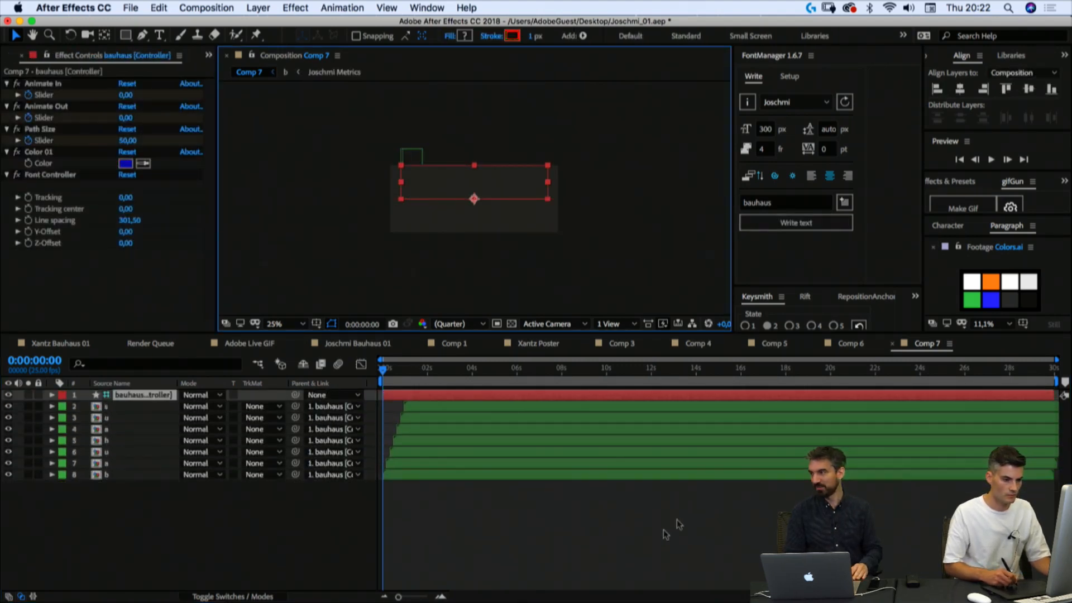
Step: Add Comp 7 to the Comp 6 poster as a layer above the green solid
{"action": "left_click", "coordinate": [849, 343]}
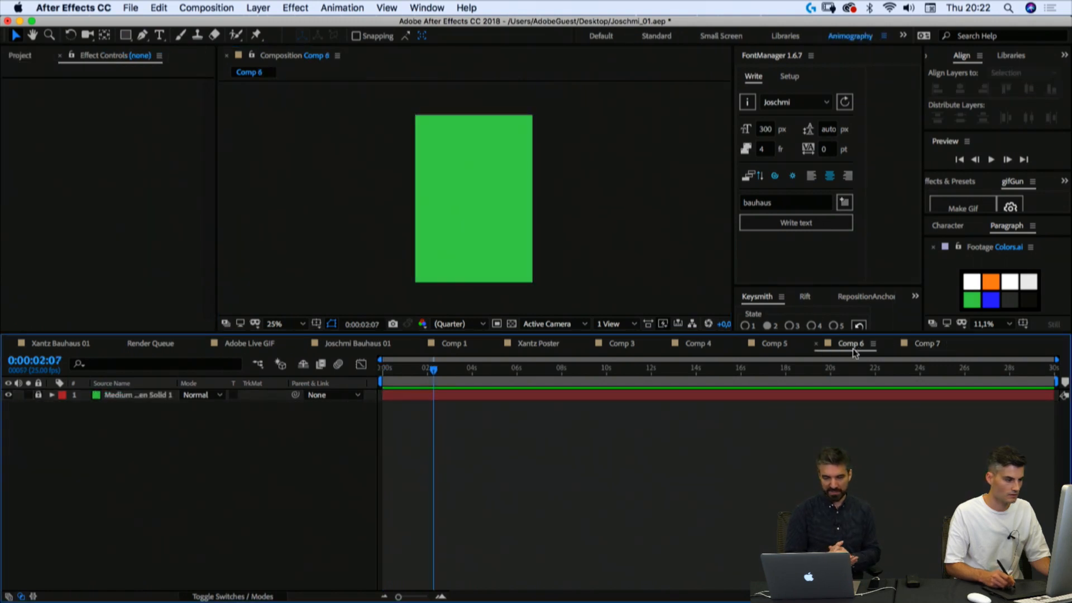
{"action": "left_click", "coordinate": [20, 54]}
{"action": "left_click_drag", "start_coordinate": [42, 241], "coordinate": [112, 395]}
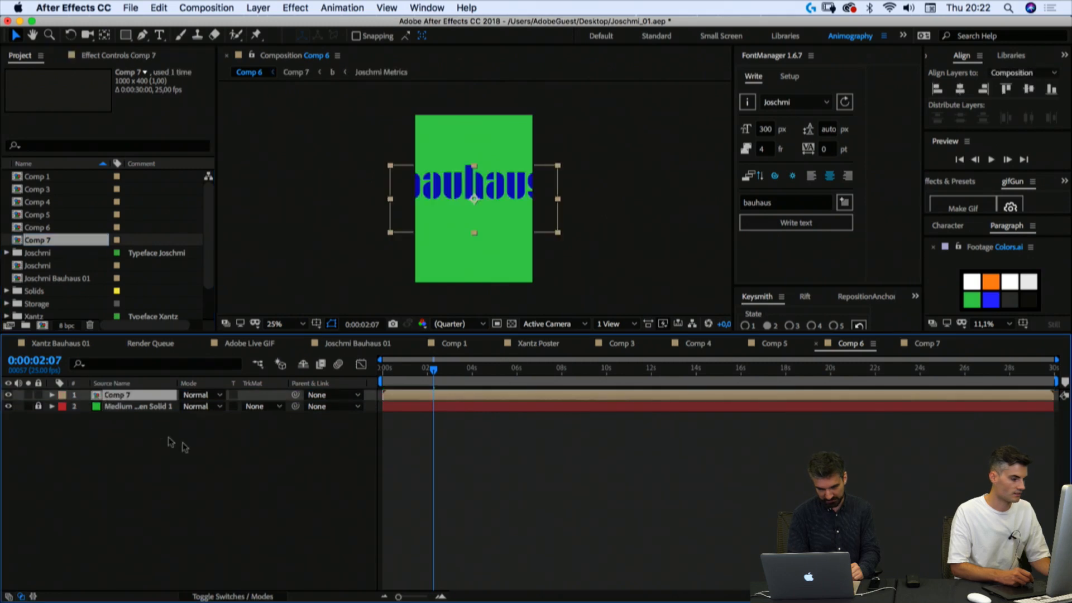
Step: Set the Color 01 value of the bauhaus controller in Comp 7 to white (FFFFFF)
{"action": "left_click", "coordinate": [927, 344]}
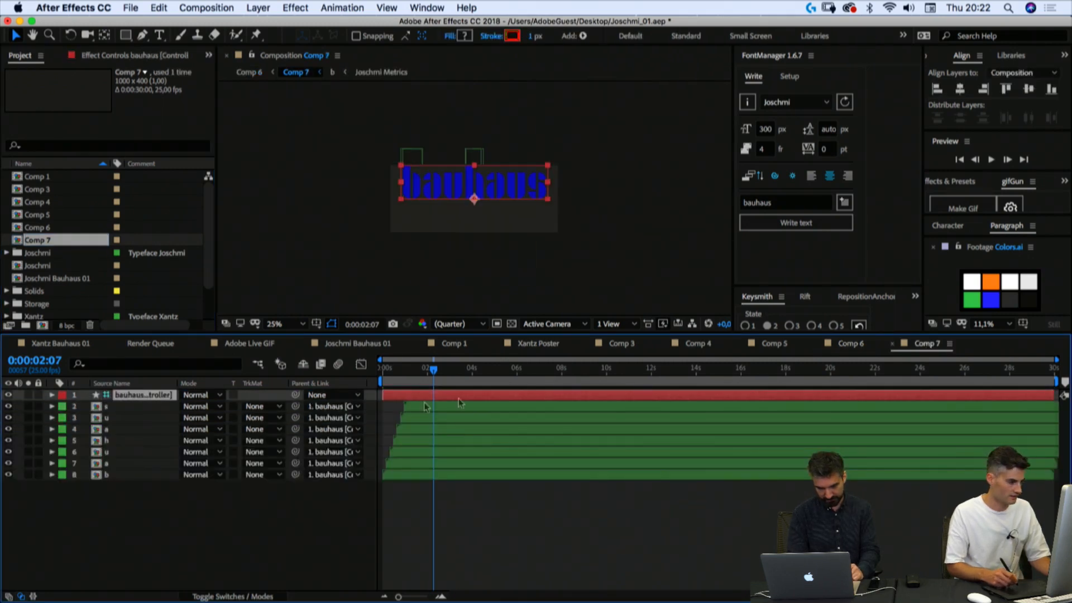
{"action": "left_click", "coordinate": [101, 55]}
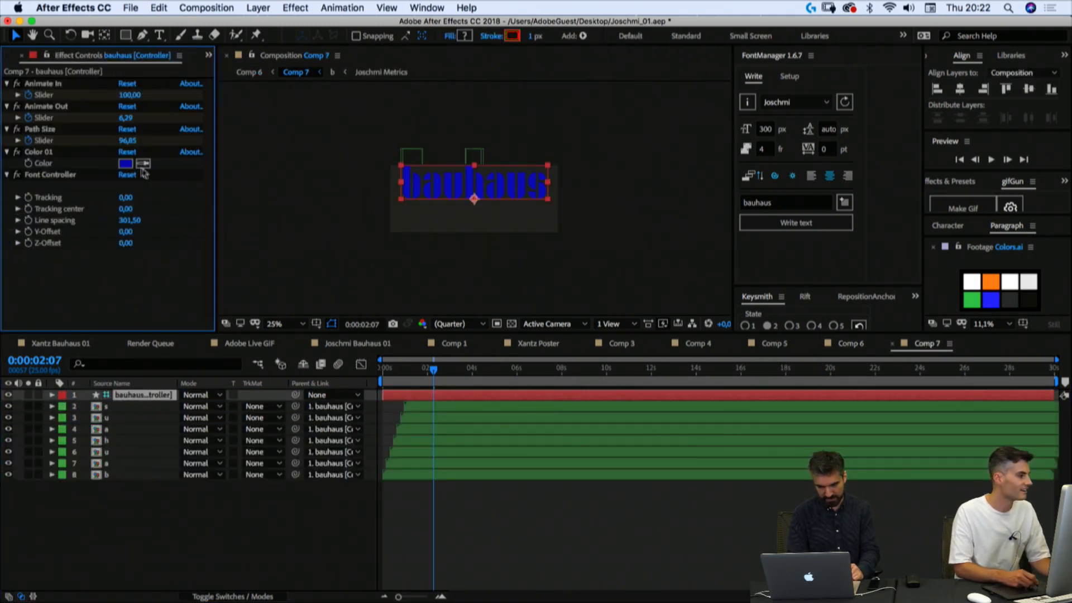
{"action": "left_click", "coordinate": [125, 165]}
{"action": "type", "text": "FFFFFF"}
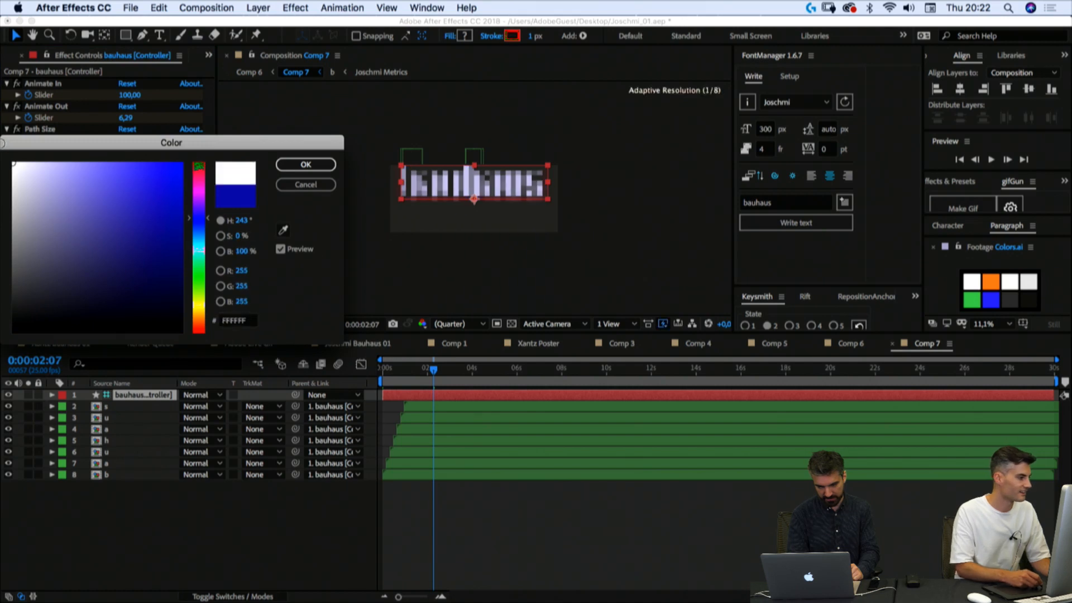
{"action": "left_click", "coordinate": [294, 168]}
{"action": "left_click", "coordinate": [351, 527]}
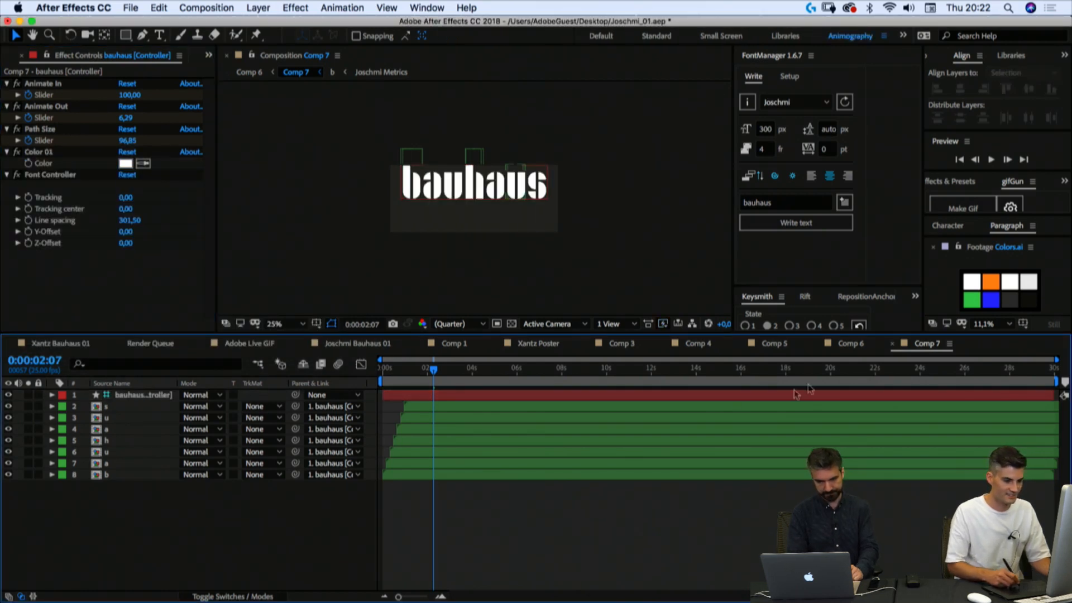
Step: Set the scale of the Comp 7 layer in Comp 6 to 70%
{"action": "left_click", "coordinate": [850, 343]}
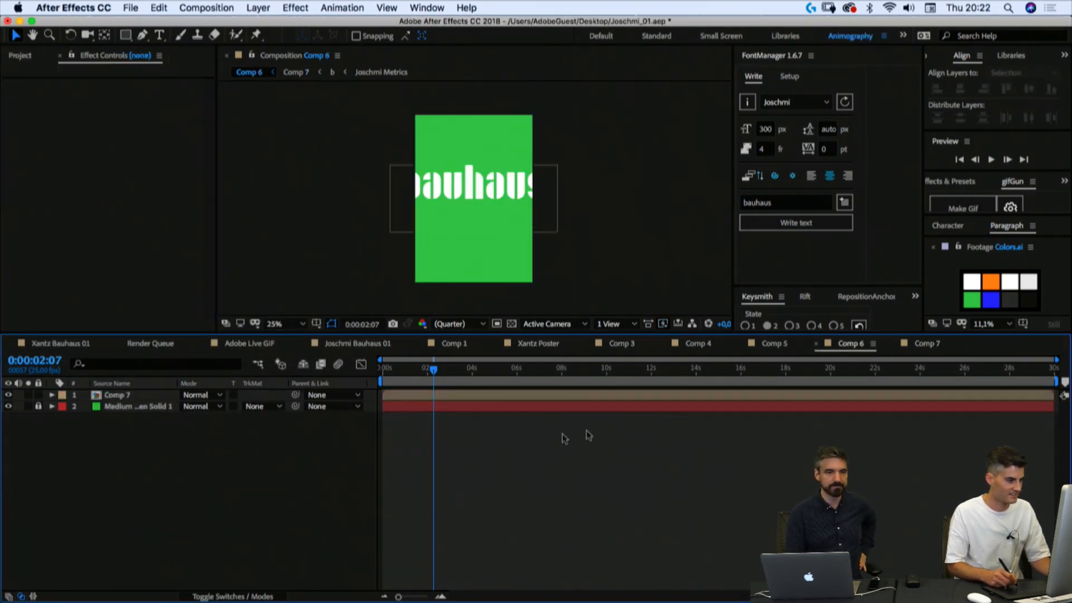
{"action": "left_click", "coordinate": [118, 395]}
{"action": "left_click", "coordinate": [222, 595]}
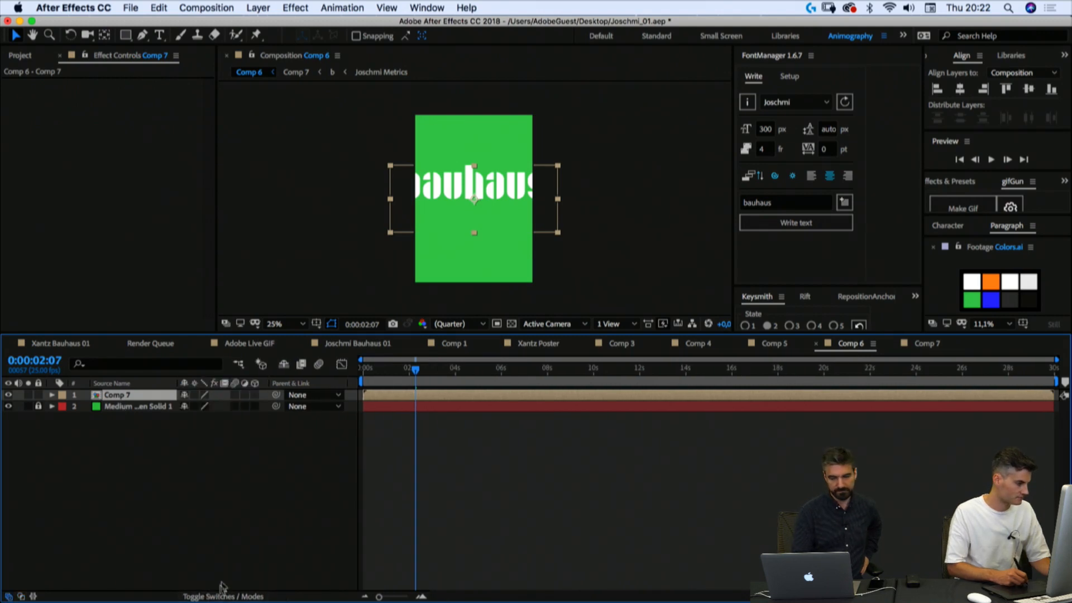
{"action": "key", "text": "s"}
{"action": "left_click_drag", "start_coordinate": [201, 407], "coordinate": [185, 408]}
{"action": "left_click", "coordinate": [173, 460]}
{"action": "left_click", "coordinate": [199, 407]}
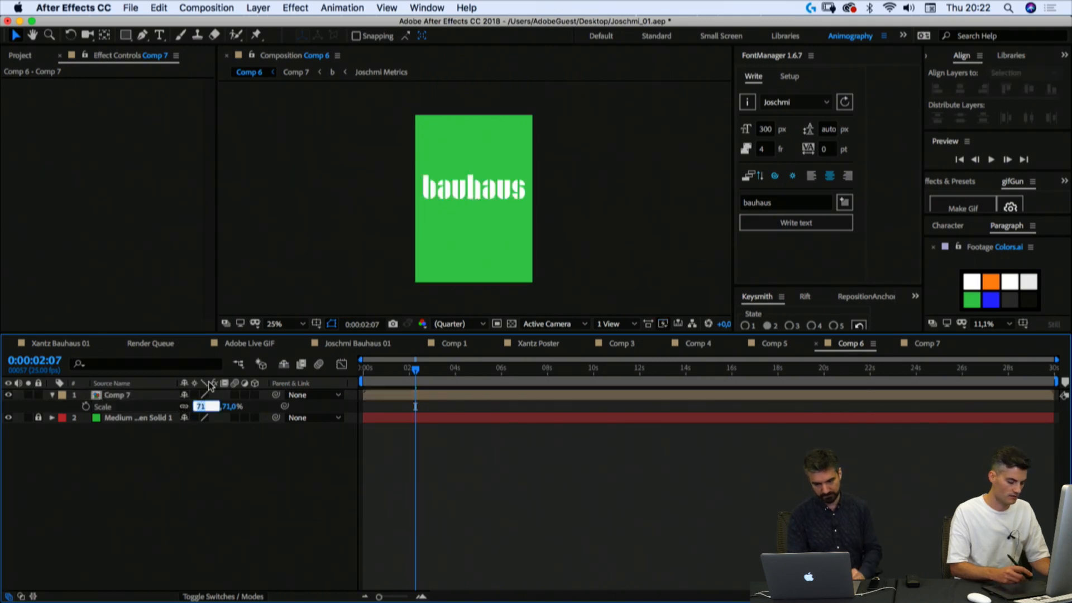
{"action": "type", "text": "70"}
{"action": "key", "text": "Return"}
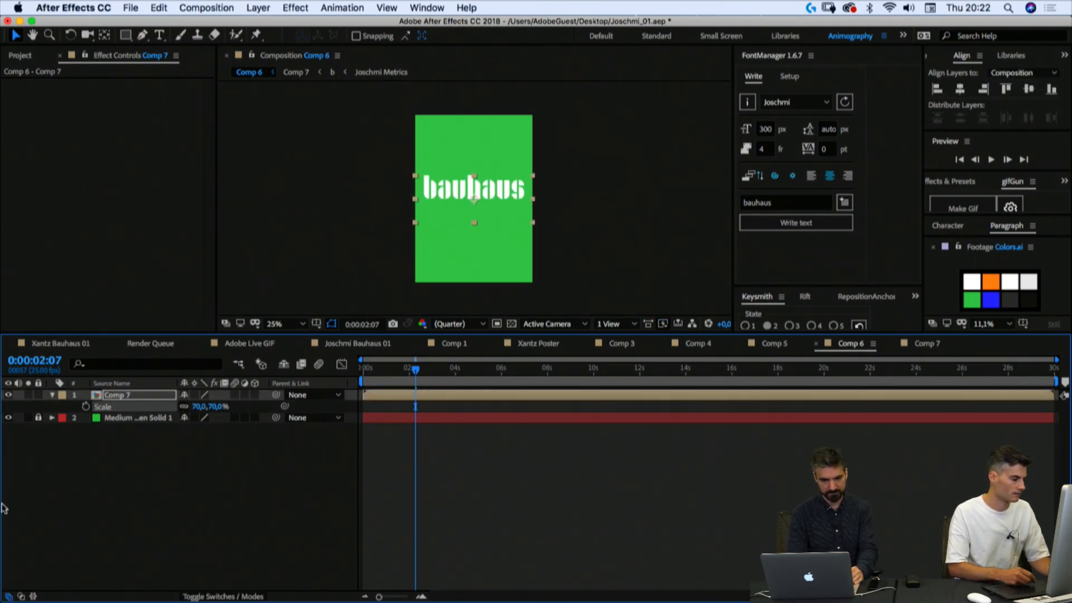
Step: Duplicate the Comp 7 layer twice, placing one copy at the poster's upper edge and the other as the second line below it
{"action": "left_click", "coordinate": [123, 474]}
{"action": "left_click", "coordinate": [115, 396]}
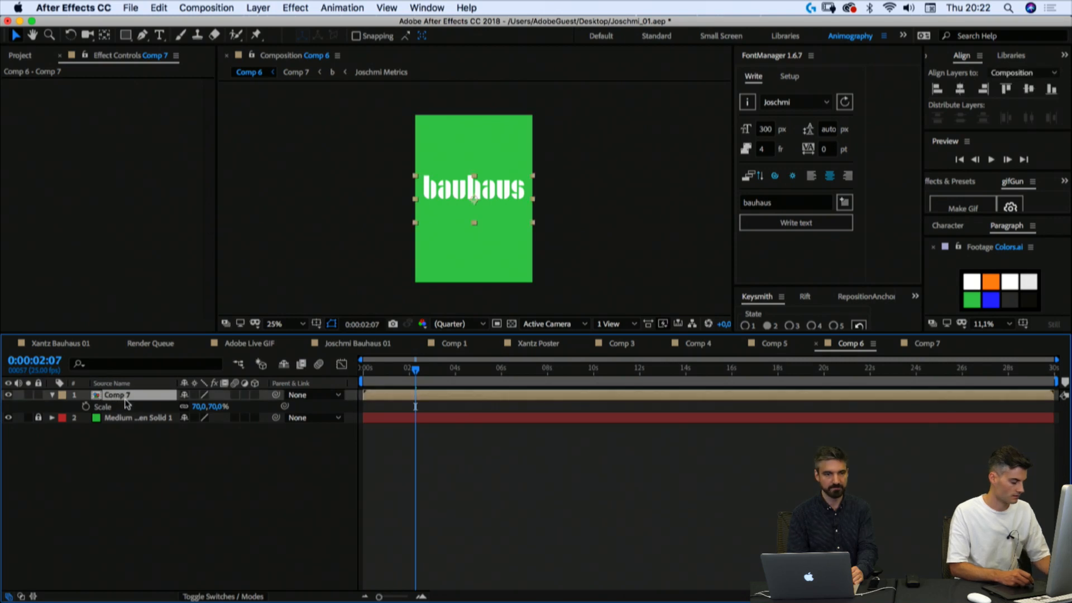
{"action": "key", "text": "super+d"}
{"action": "left_click_drag", "start_coordinate": [452, 193], "coordinate": [455, 137]}
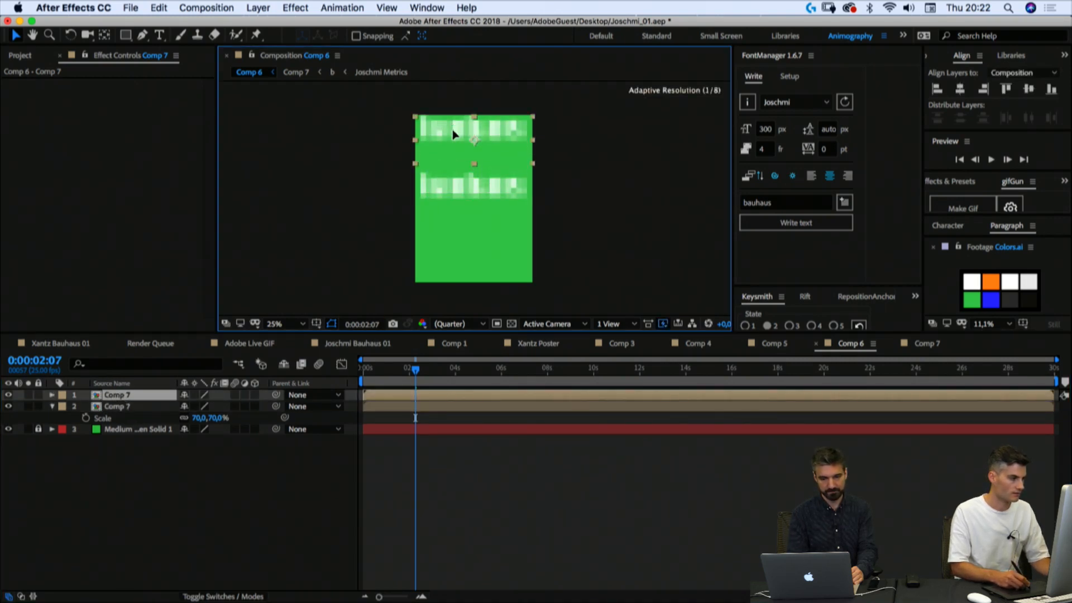
{"action": "left_click", "coordinate": [116, 406]}
{"action": "key", "text": "super+d"}
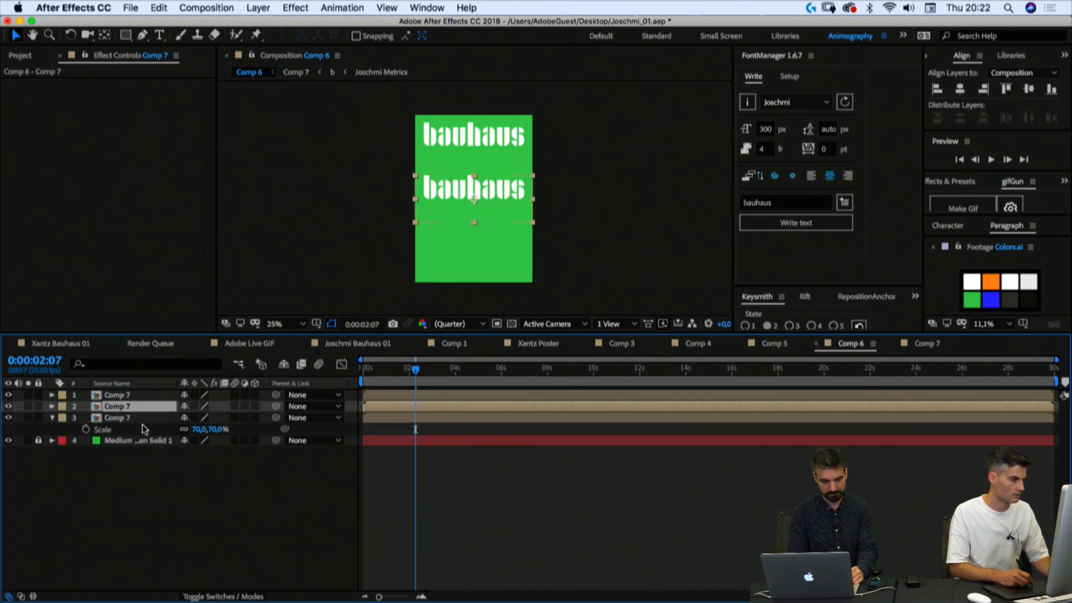
{"action": "left_click_drag", "start_coordinate": [456, 192], "coordinate": [455, 172]}
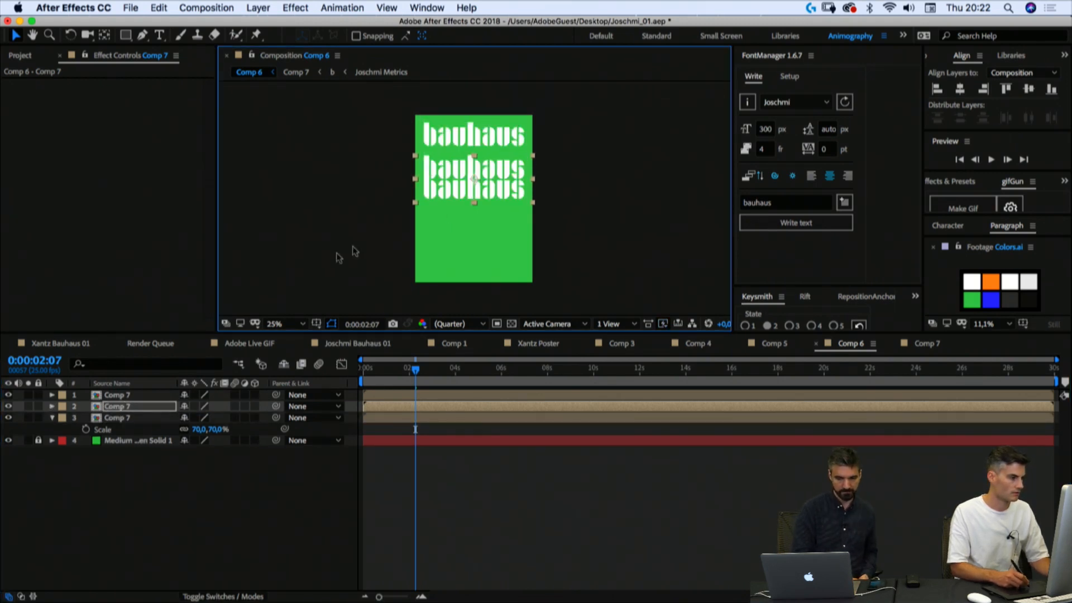
Step: Move the original Comp 7 layer down until it sits just beneath the second bauhaus line
{"action": "left_click", "coordinate": [133, 416]}
{"action": "key", "text": "shift+Down"}
{"action": "key", "text": "shift+Down"}
{"action": "key", "text": "shift+Down"}
{"action": "key", "text": "shift+Down"}
{"action": "key", "text": "shift+Down"}
{"action": "key", "text": "shift+Down"}
{"action": "key", "text": "shift+Down"}
{"action": "key", "text": "shift+Down"}
{"action": "key", "text": "shift+Down"}
{"action": "key", "text": "shift+Down"}
{"action": "key", "text": "shift+Down"}
{"action": "key", "text": "shift+Down"}
{"action": "key", "text": "shift+Up"}
{"action": "key", "text": "shift+Up"}
{"action": "key", "text": "shift+Up"}
{"action": "key", "text": "shift+Up"}
{"action": "key", "text": "shift+Up"}
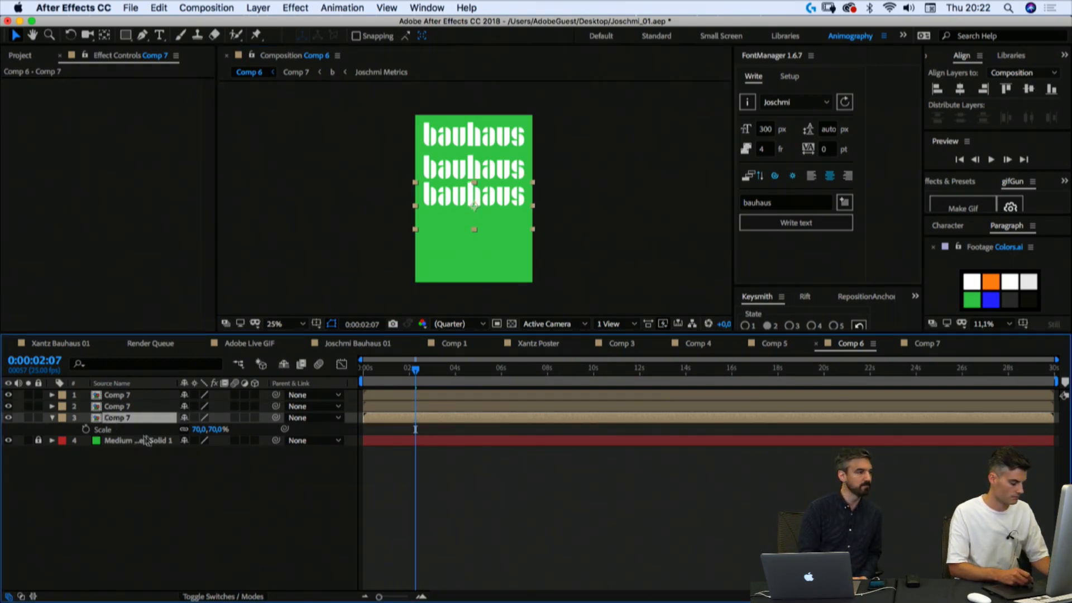
Step: Duplicate the third Comp 7 layer, order the copy below it in the layer stack, and move it down as the fourth bauhaus line
{"action": "key", "text": "super+d"}
{"action": "left_click_drag", "start_coordinate": [121, 423], "coordinate": [144, 433]}
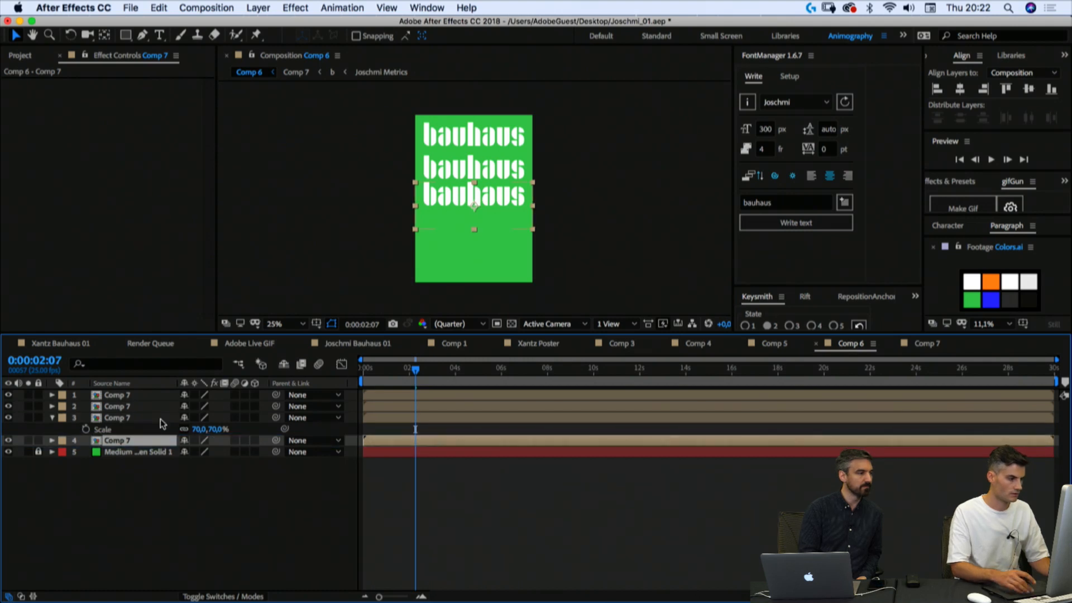
{"action": "double_click", "coordinate": [160, 419]}
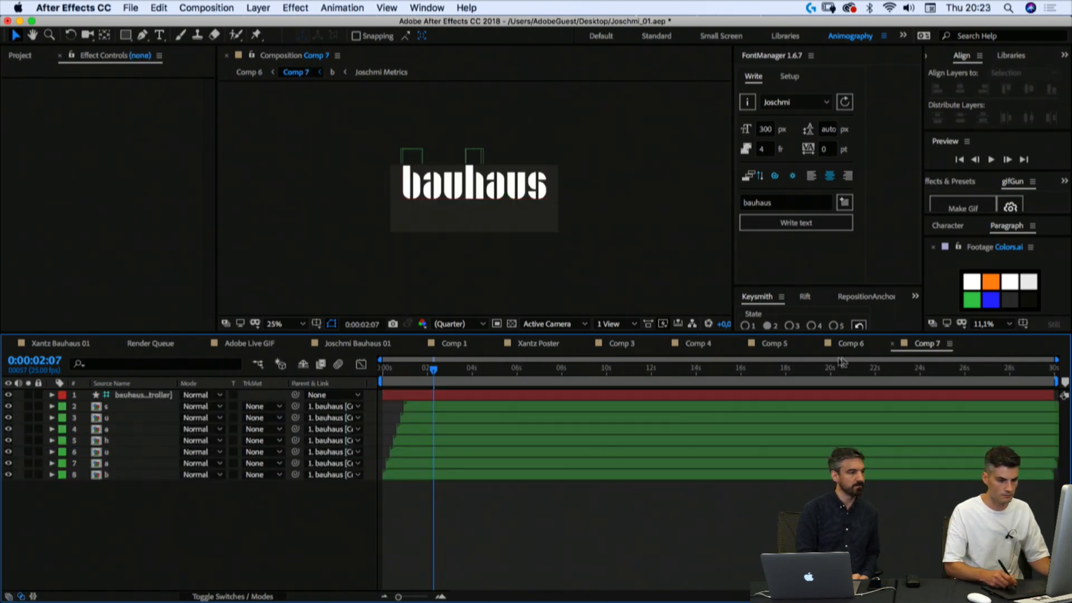
{"action": "left_click", "coordinate": [849, 343]}
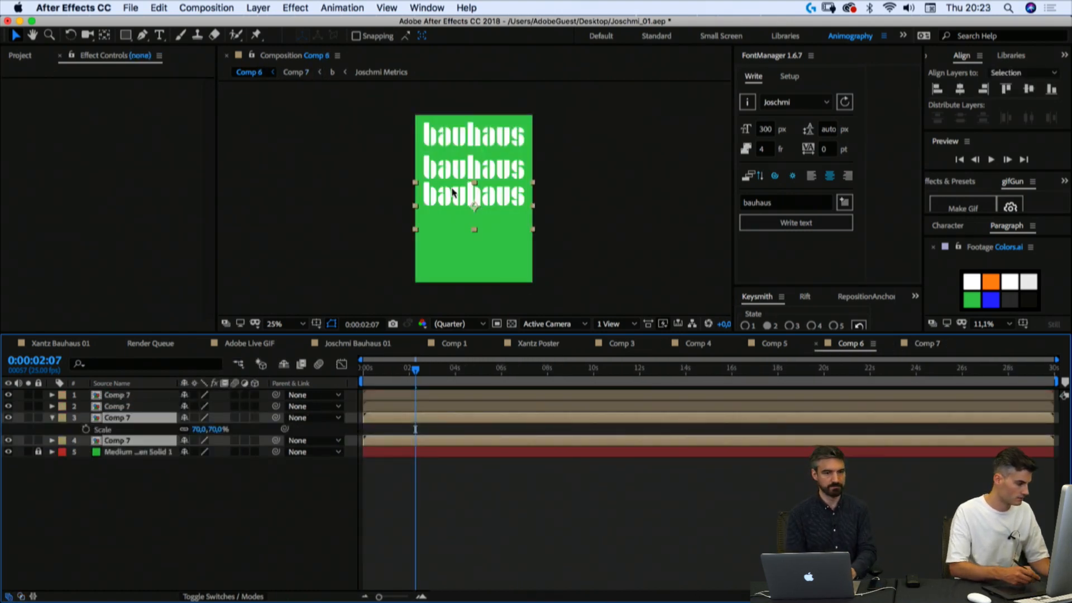
{"action": "left_click", "coordinate": [131, 455]}
{"action": "left_click", "coordinate": [120, 442]}
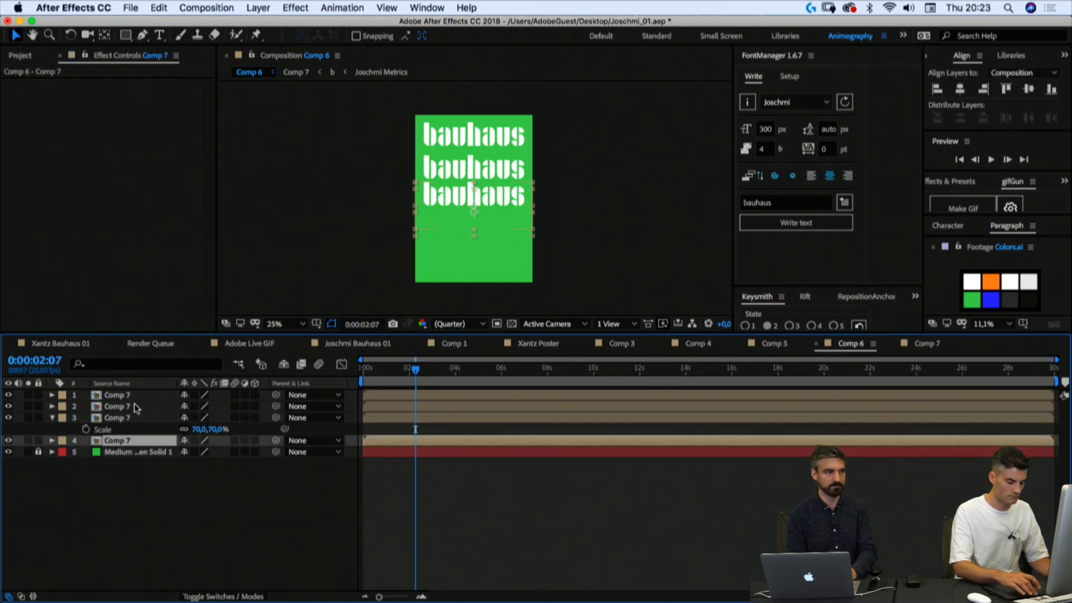
{"action": "key", "text": "shift+Down"}
{"action": "key", "text": "shift+Down"}
{"action": "key", "text": "shift+Down"}
{"action": "key", "text": "shift+Down"}
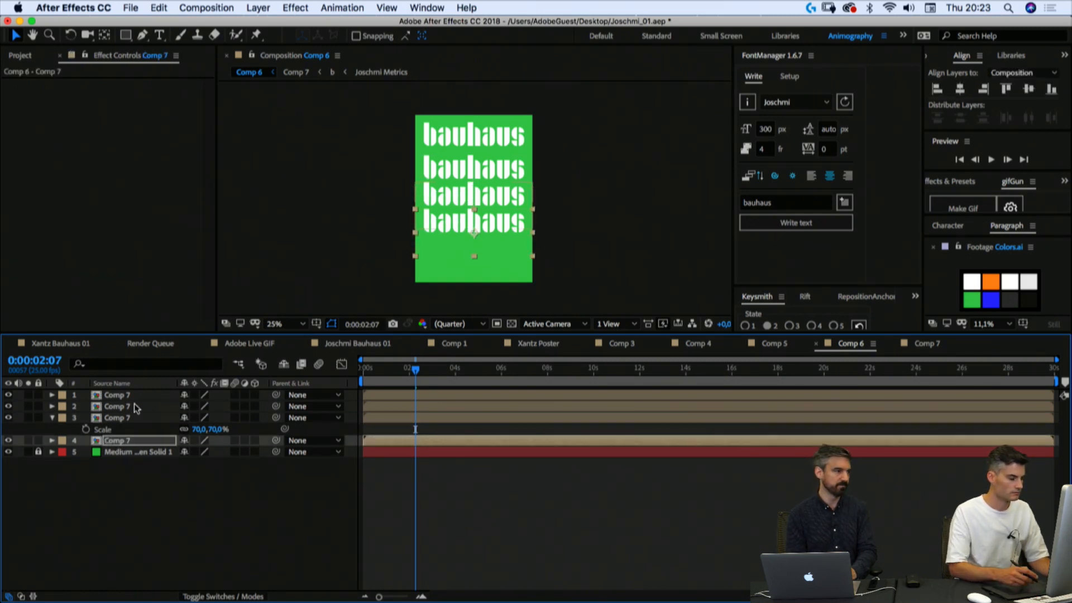
Step: Duplicate the fourth Comp 7 layer and move the lower-stacked copy down as the fifth bauhaus line
{"action": "key", "text": "super+d"}
{"action": "left_click", "coordinate": [119, 452]}
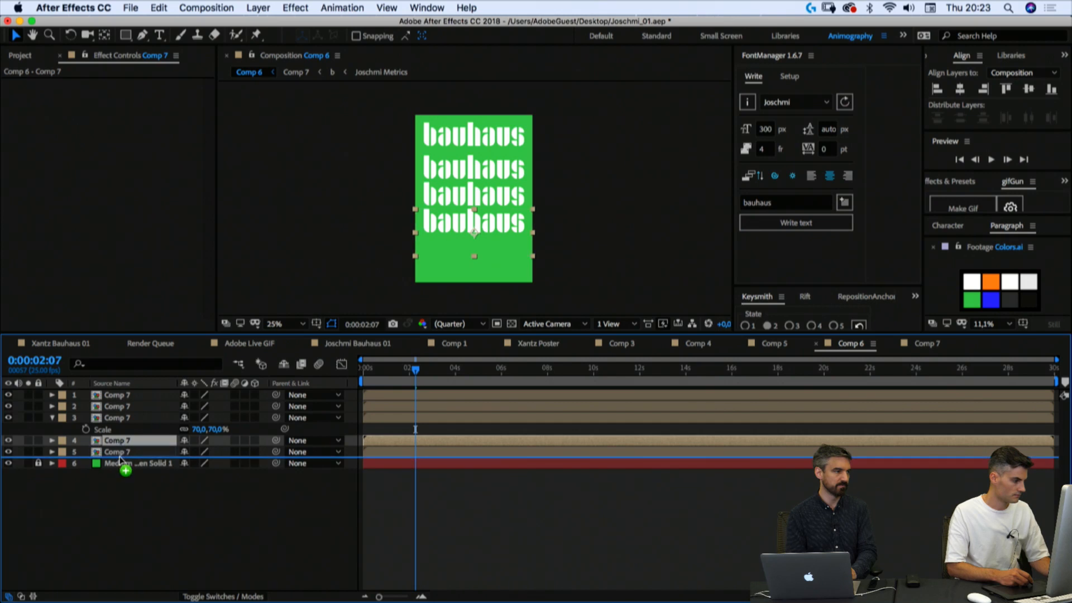
{"action": "key", "text": "shift+Down"}
{"action": "key", "text": "shift+Down"}
{"action": "key", "text": "shift+Down"}
{"action": "key", "text": "shift+Down"}
{"action": "key", "text": "shift+Down"}
{"action": "key", "text": "shift+Down"}
{"action": "key", "text": "shift+Down"}
{"action": "key", "text": "shift+Down"}
{"action": "key", "text": "shift+Down"}
{"action": "key", "text": "shift+Down"}
{"action": "key", "text": "shift+Down"}
{"action": "key", "text": "shift+Down"}
{"action": "key", "text": "shift+Down"}
{"action": "key", "text": "shift+Down"}
{"action": "key", "text": "shift+Down"}
{"action": "key", "text": "shift+Down"}
{"action": "key", "text": "shift+Down"}
{"action": "key", "text": "shift+Down"}
{"action": "key", "text": "shift+Down"}
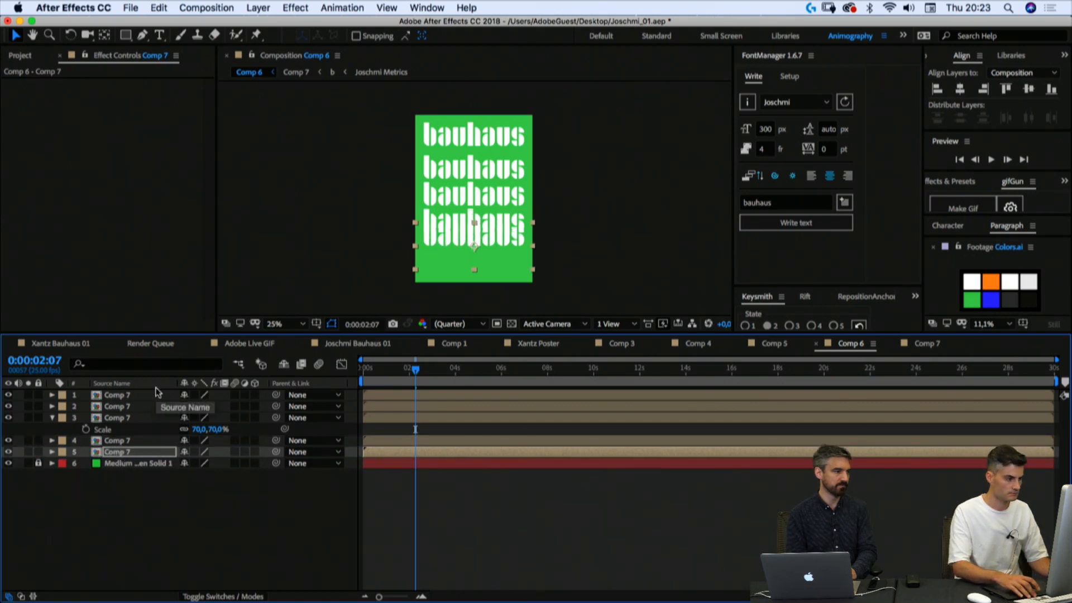
Step: Duplicate the fifth Comp 7 layer and move the copy down to the poster's lower edge as the sixth line
{"action": "left_click", "coordinate": [117, 455]}
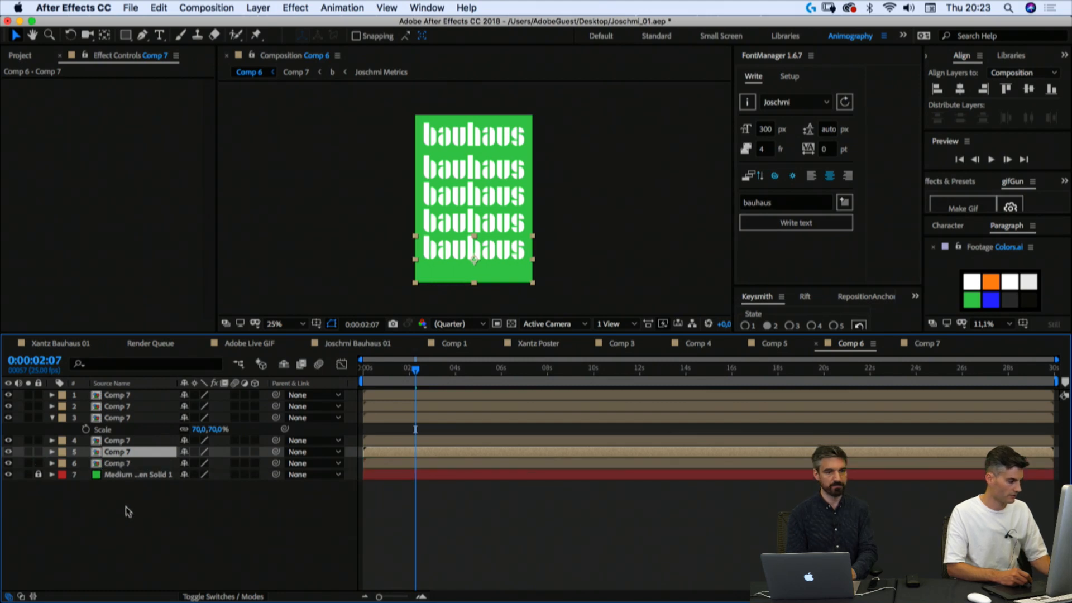
{"action": "key", "text": "super+d"}
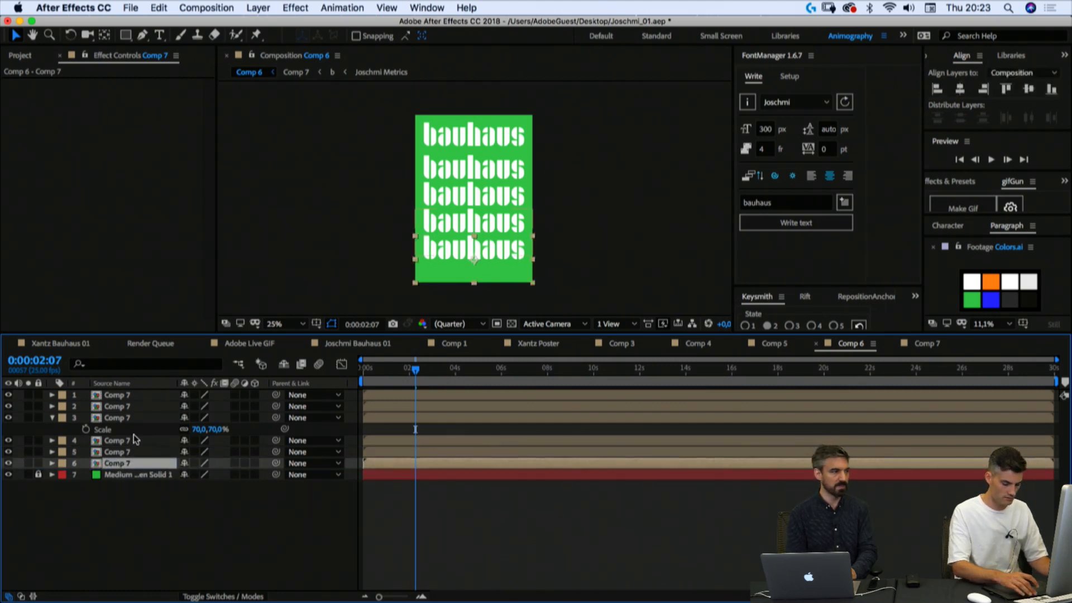
{"action": "key", "text": "shift+Down"}
{"action": "key", "text": "shift+Down"}
{"action": "key", "text": "shift+Down"}
{"action": "key", "text": "shift+Down"}
{"action": "key", "text": "shift+Down"}
{"action": "key", "text": "shift+Down"}
{"action": "key", "text": "shift+Down"}
{"action": "key", "text": "shift+Down"}
{"action": "key", "text": "shift+Down"}
{"action": "key", "text": "shift+Down"}
{"action": "key", "text": "shift+Down"}
{"action": "key", "text": "shift+Down"}
{"action": "key", "text": "shift+Down"}
{"action": "key", "text": "shift+Down"}
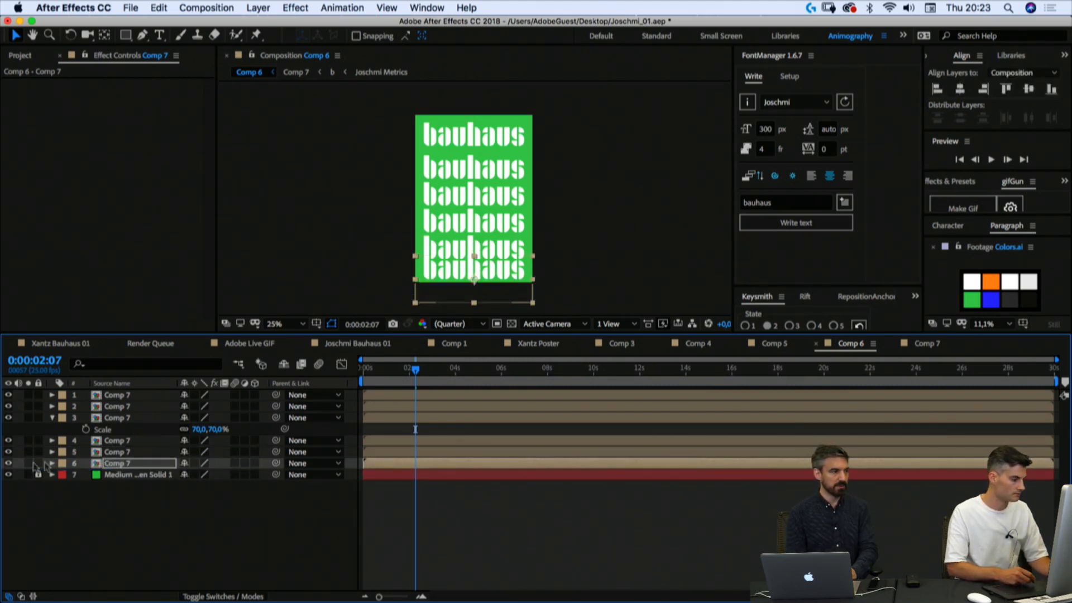
Step: Distribute all six Comp 7 layers evenly along the poster's height
{"action": "left_click", "coordinate": [115, 396]}
{"action": "left_click", "coordinate": [136, 461], "text": "shift"}
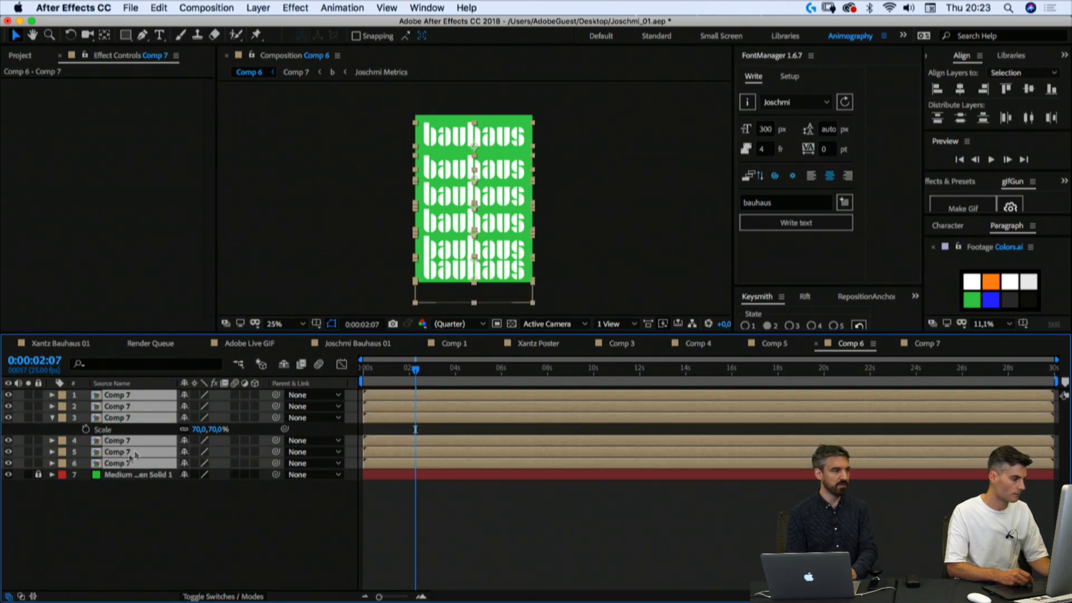
{"action": "left_click", "coordinate": [967, 117]}
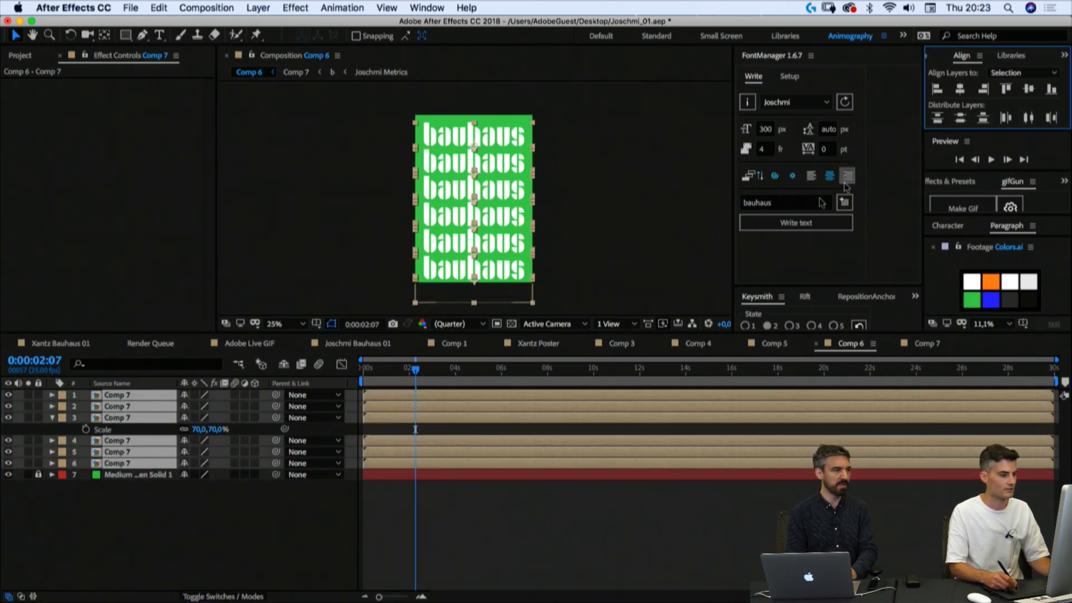
{"action": "left_click", "coordinate": [346, 501]}
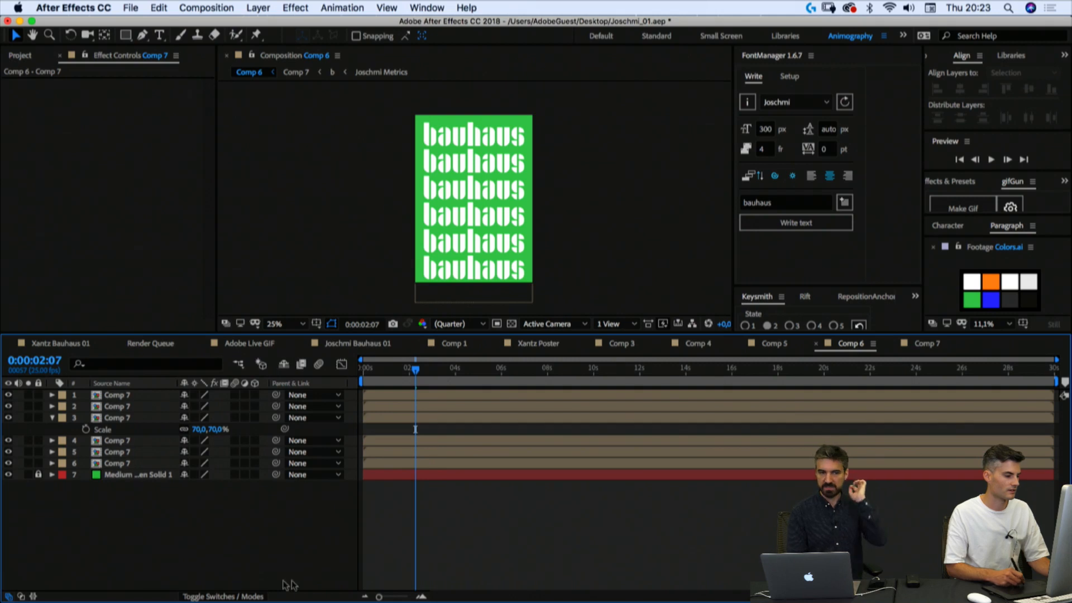
Step: Shift all six Comp 7 layers slightly upward together to balance the block on the poster
{"action": "left_click", "coordinate": [117, 397]}
{"action": "left_click", "coordinate": [118, 459], "text": "shift"}
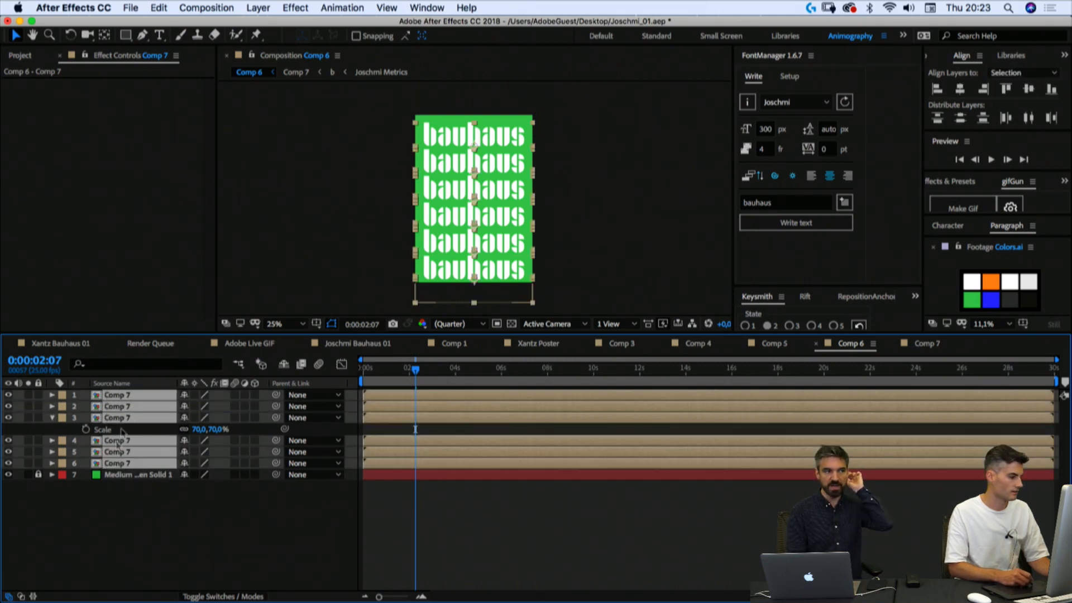
{"action": "key", "text": "shift+Up"}
{"action": "key", "text": "shift+Up"}
{"action": "key", "text": "shift+Up"}
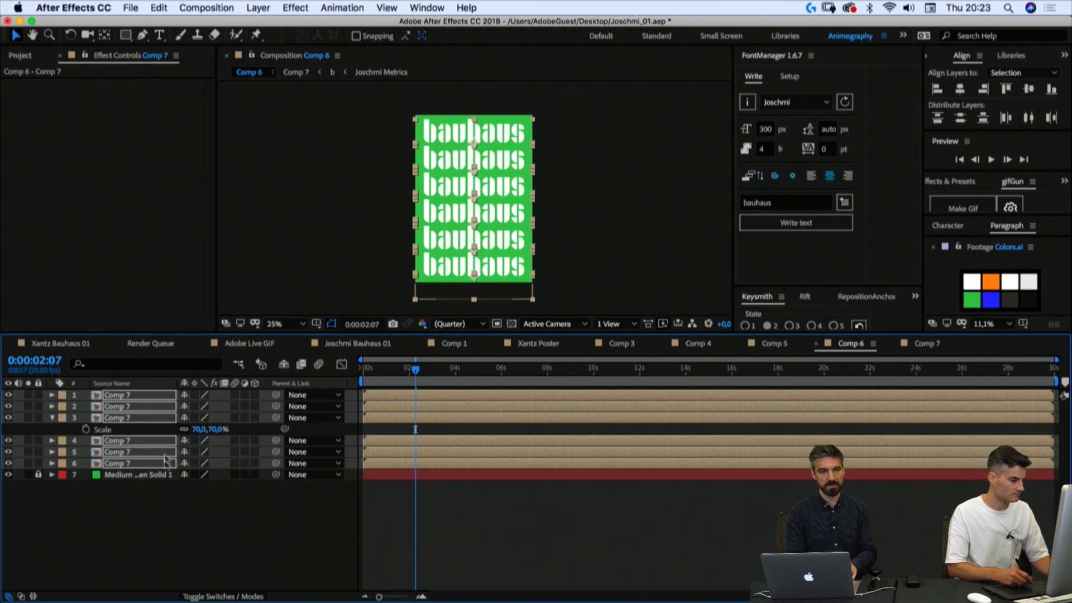
Step: Set the scale of all six Comp 7 layers to 68% and collapse their properties
{"action": "key", "text": "s"}
{"action": "left_click", "coordinate": [198, 407]}
{"action": "type", "text": "60"}
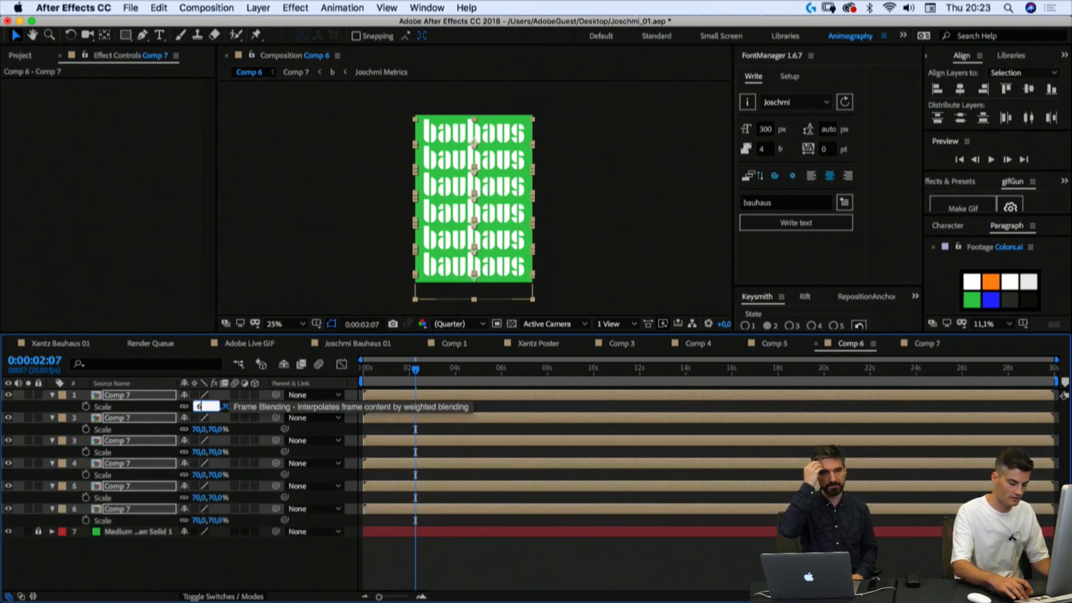
{"action": "key", "text": "Return"}
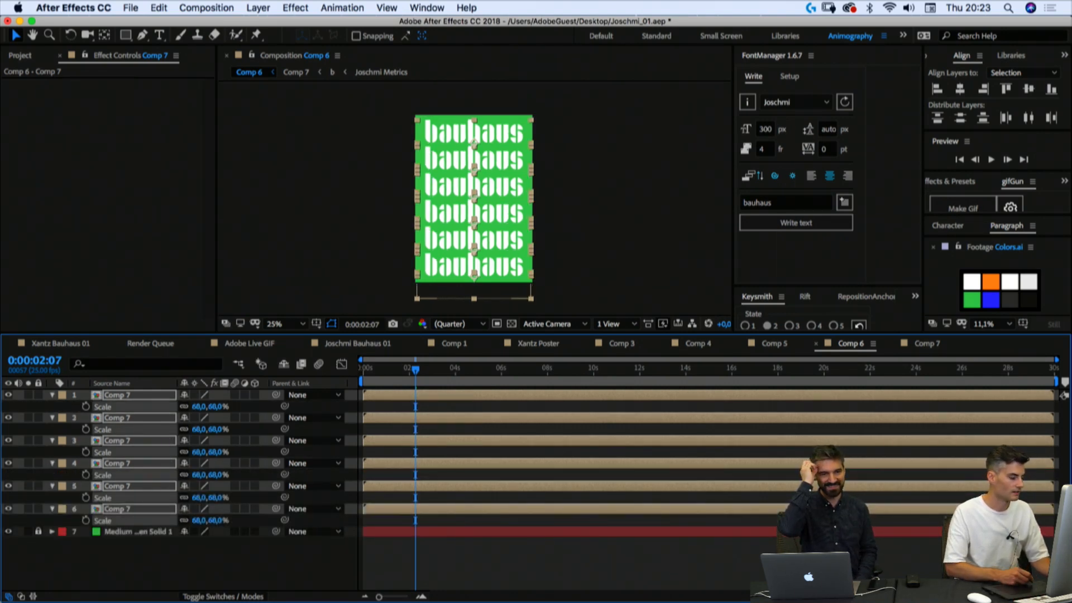
{"action": "left_click", "coordinate": [143, 566]}
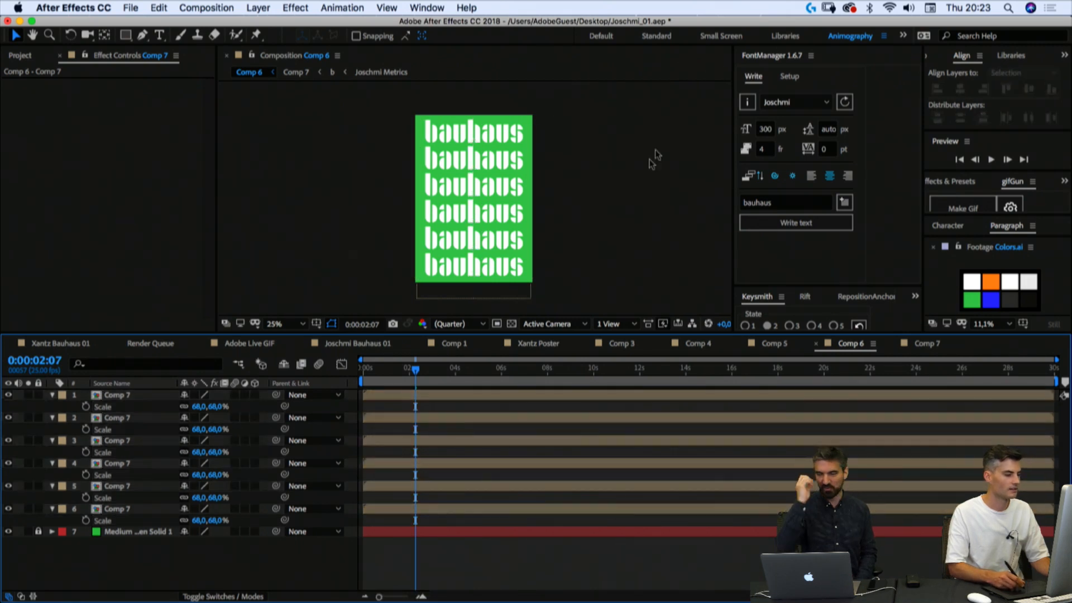
{"action": "key", "text": "s"}
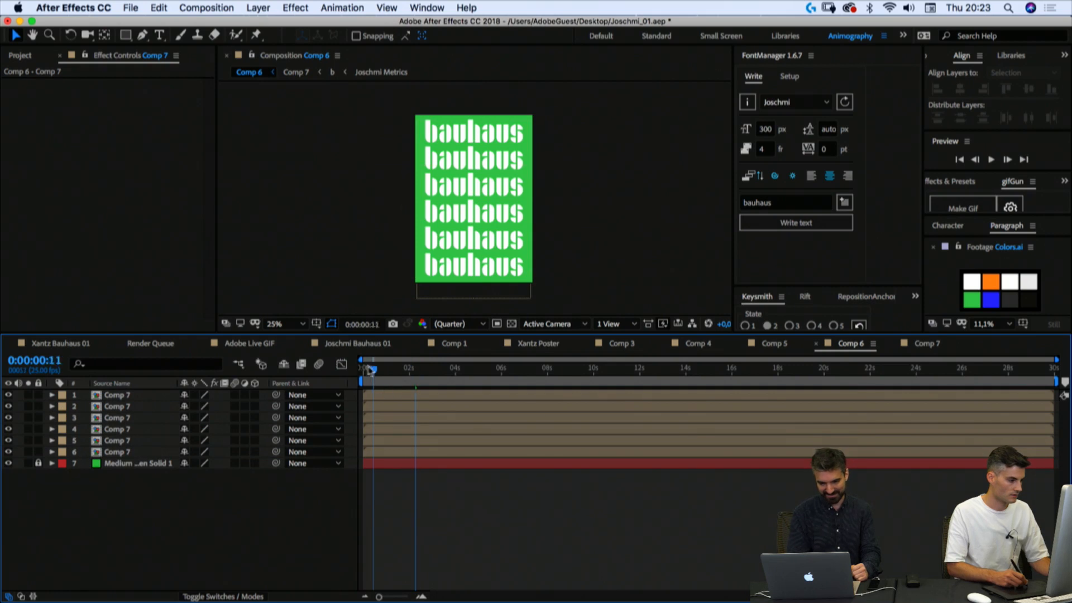
Step: Stagger the six Comp 7 layers from the start of the timeline by 4 frames in descending order with Rift
{"action": "left_click", "coordinate": [364, 373]}
{"action": "left_click", "coordinate": [383, 394]}
{"action": "left_click", "coordinate": [378, 452], "text": "shift"}
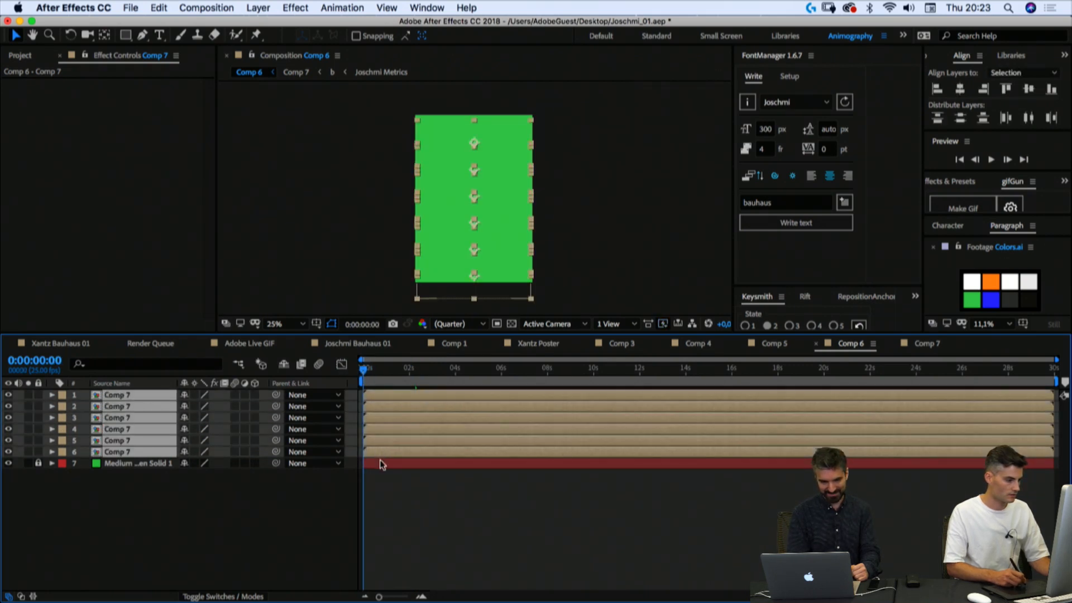
{"action": "left_click_drag", "start_coordinate": [808, 286], "coordinate": [807, 123]}
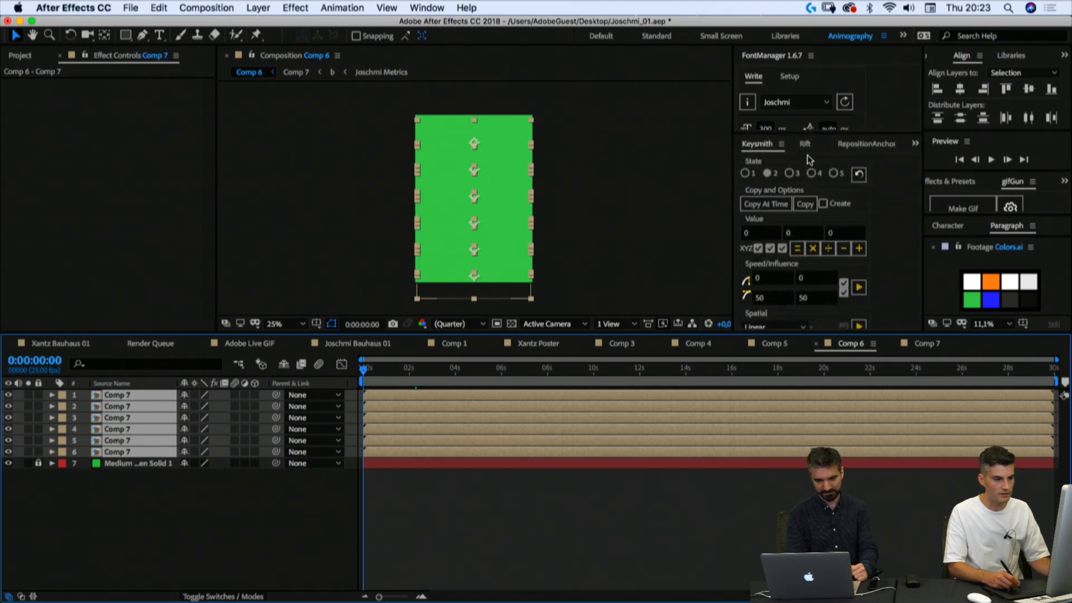
{"action": "left_click", "coordinate": [805, 143]}
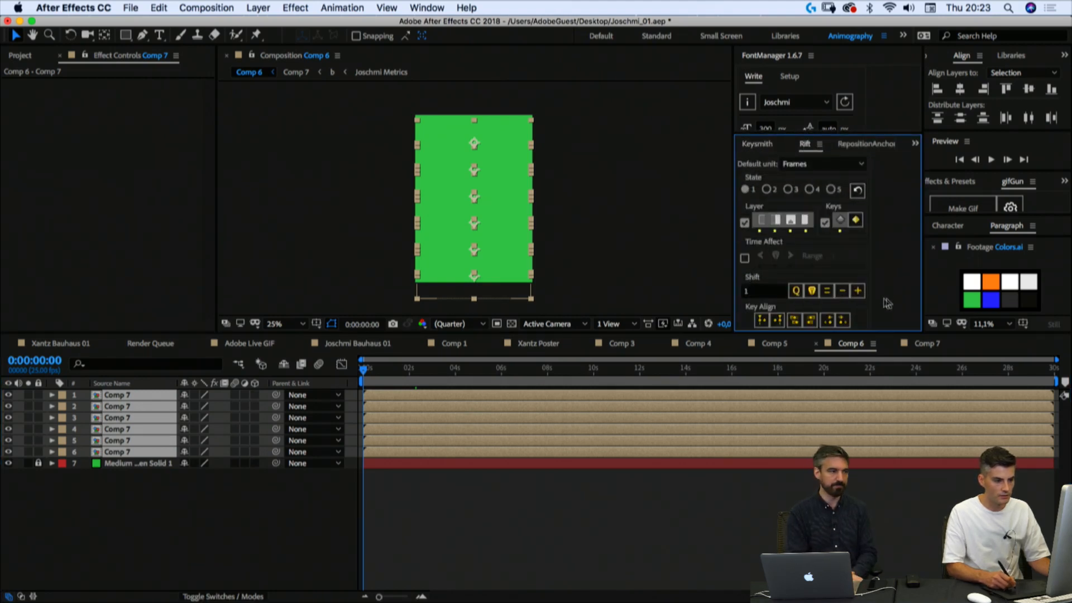
{"action": "left_click_drag", "start_coordinate": [844, 334], "coordinate": [843, 407]}
{"action": "left_click", "coordinate": [759, 351]}
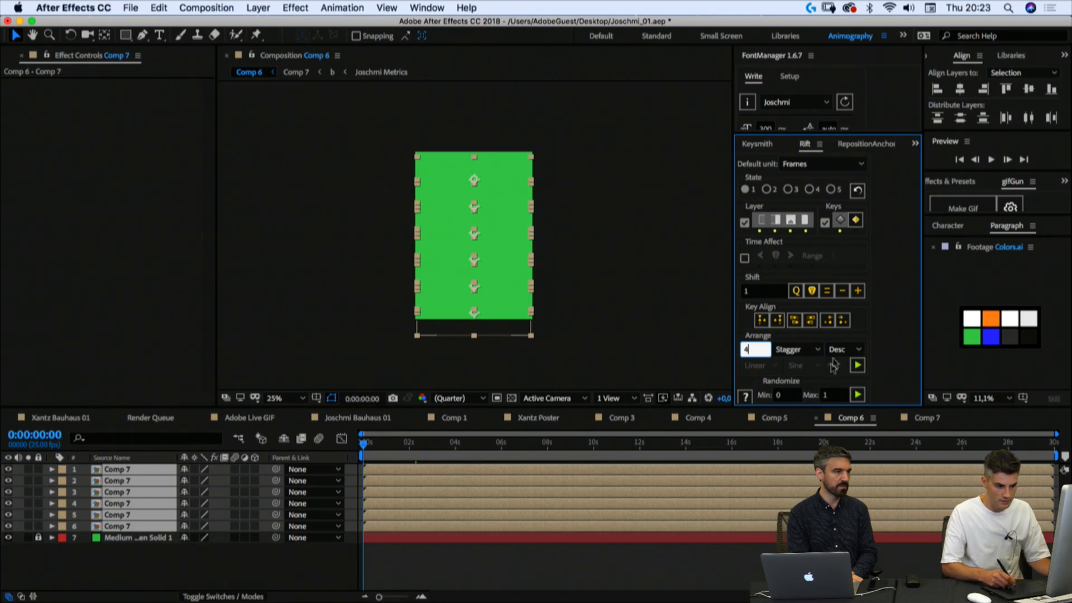
{"action": "left_click", "coordinate": [857, 366]}
{"action": "left_click", "coordinate": [430, 555]}
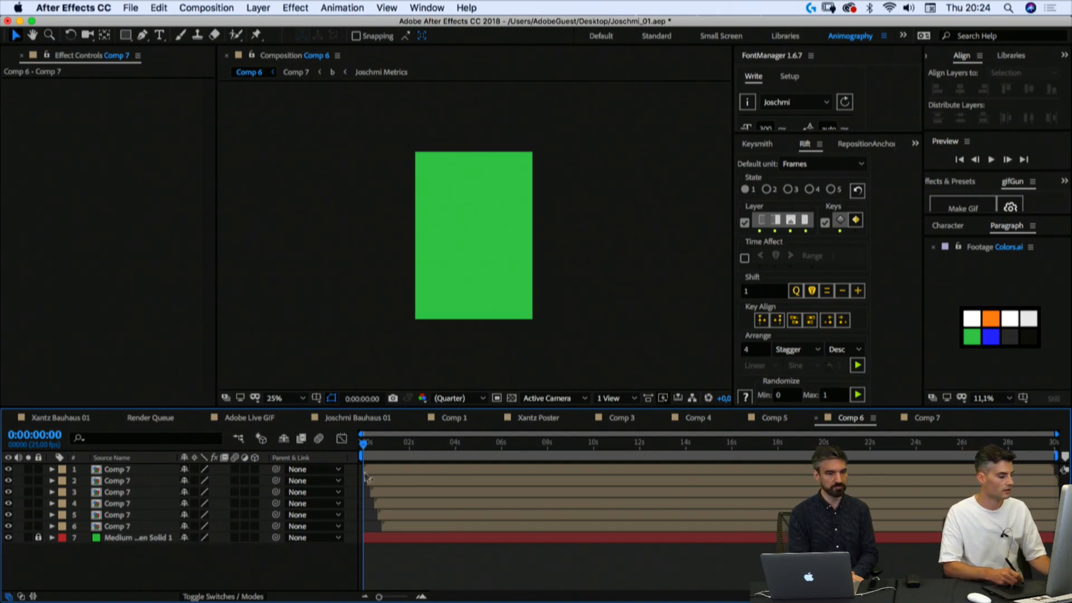
Step: Scrub through the first seconds of Comp 6 to preview the staggered bauhaus lines animating in and out
{"action": "left_click_drag", "start_coordinate": [366, 443], "coordinate": [373, 443]}
{"action": "left_click_drag", "start_coordinate": [377, 444], "coordinate": [396, 444]}
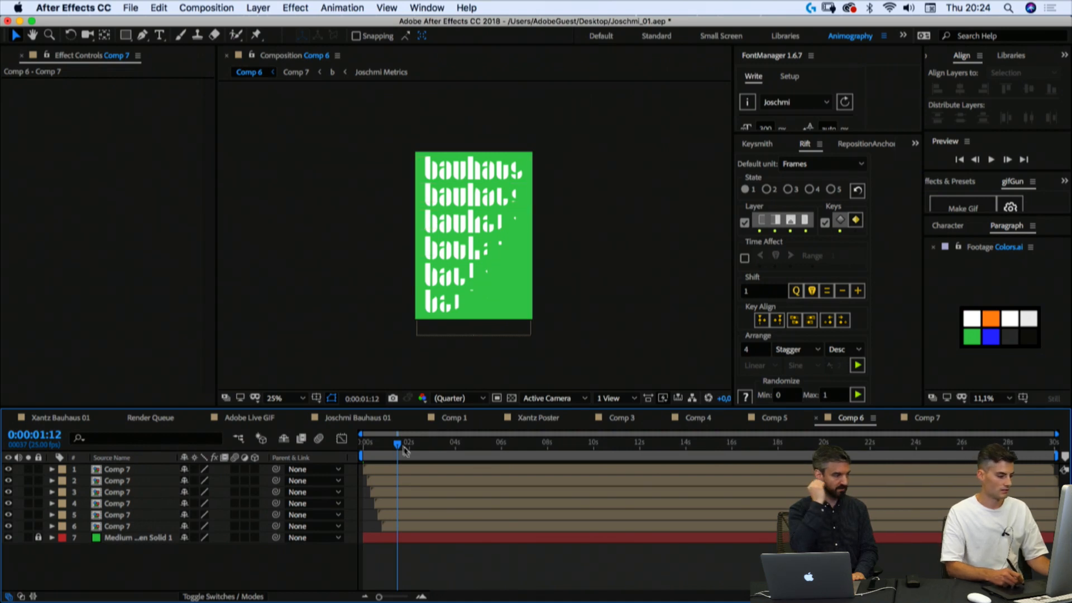
{"action": "left_click_drag", "start_coordinate": [399, 444], "coordinate": [475, 448]}
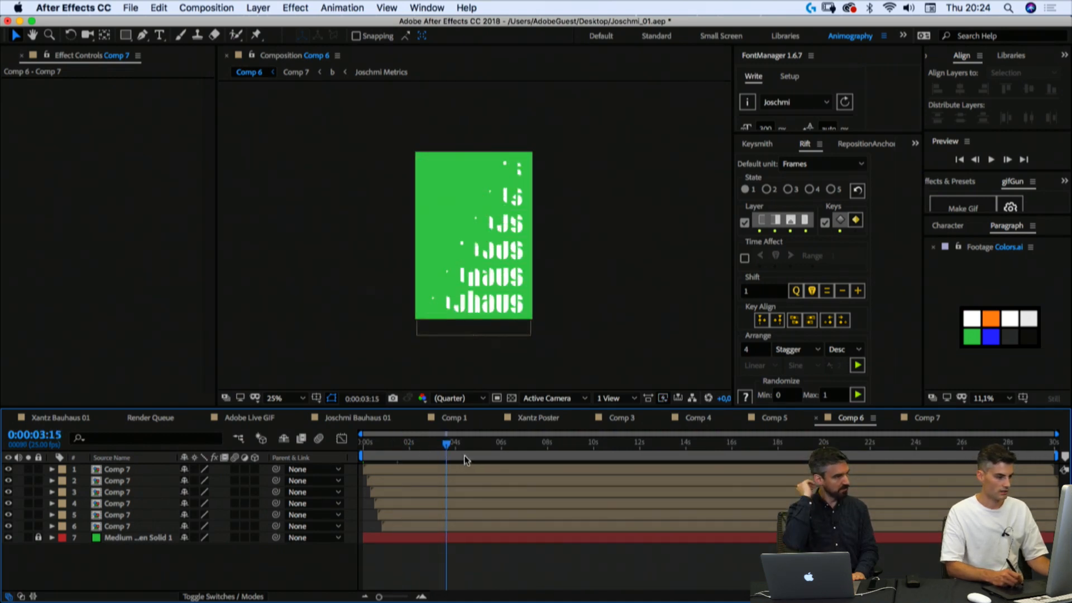
Step: End Comp 6's work area at 0:00:04:17 and play the shortened loop
{"action": "left_click", "coordinate": [471, 445]}
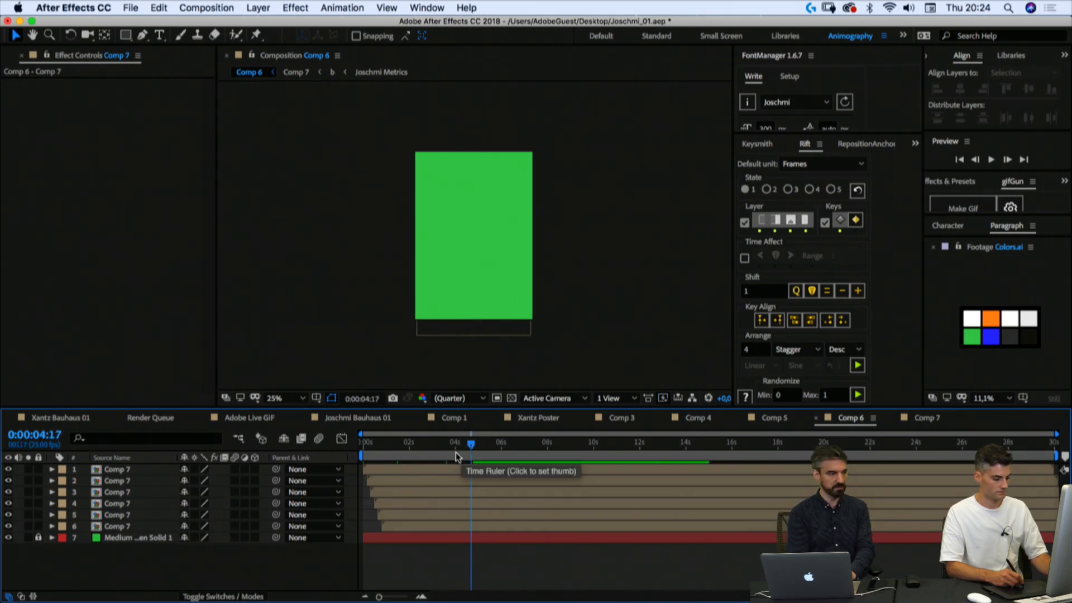
{"action": "key", "text": "n"}
{"action": "left_click", "coordinate": [991, 159]}
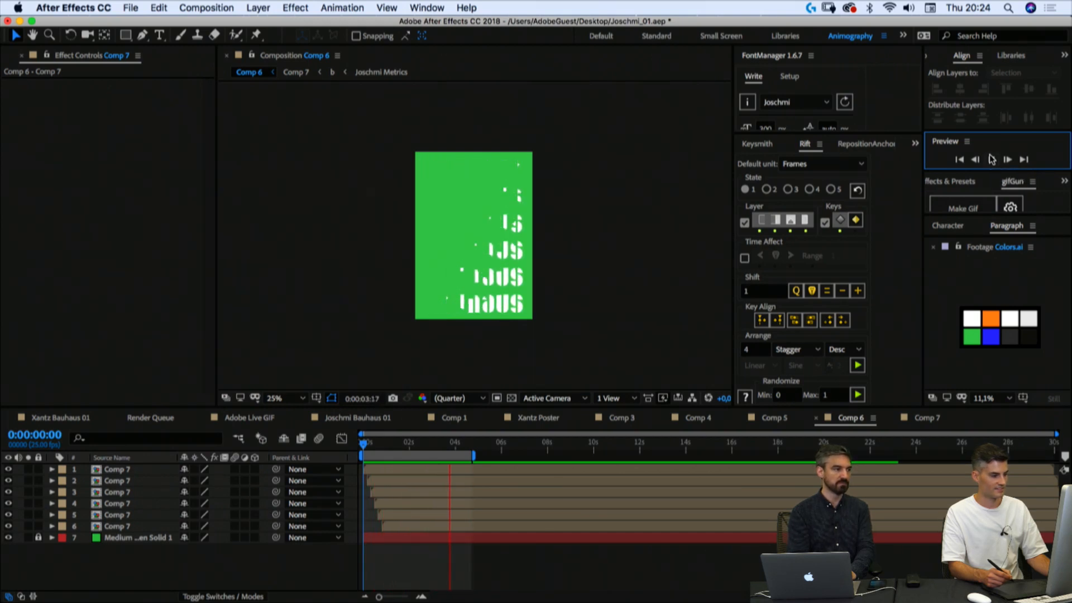
{"action": "left_click", "coordinate": [991, 159]}
Step: Step frame by frame around 0:00:04:16 to check where the last lettering disappears
{"action": "left_click_drag", "start_coordinate": [459, 445], "coordinate": [471, 448]}
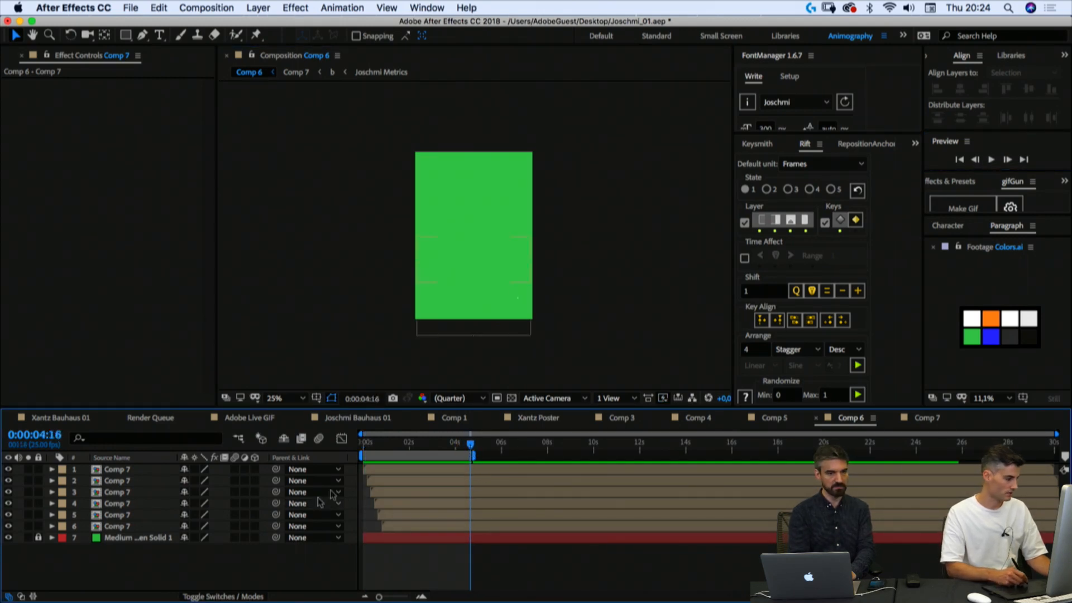
{"action": "key", "text": "Page_Down"}
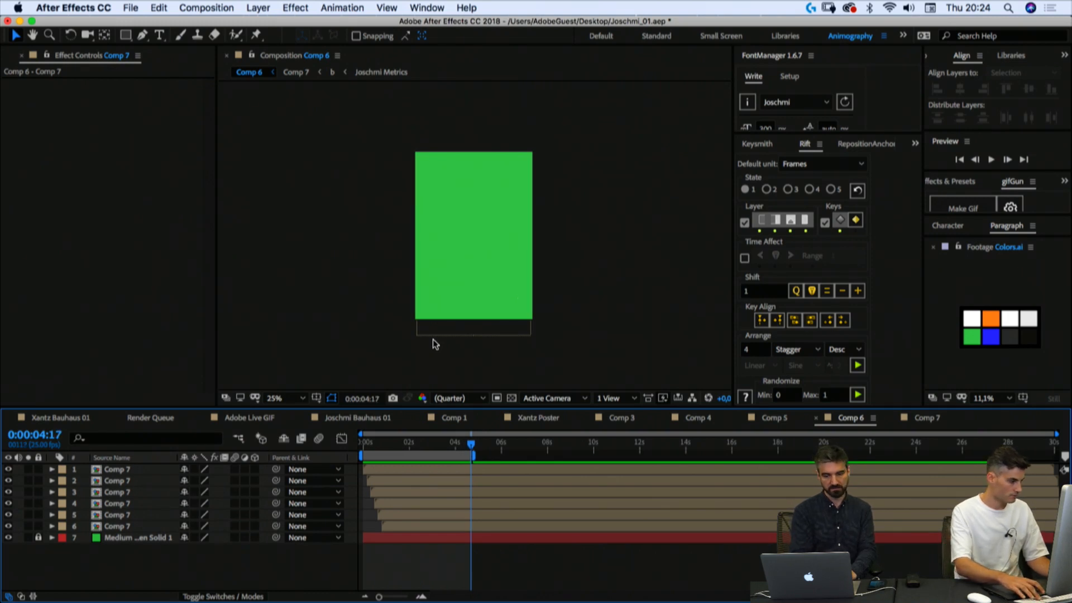
{"action": "key", "text": "Page_Up"}
{"action": "key", "text": "Page_Up"}
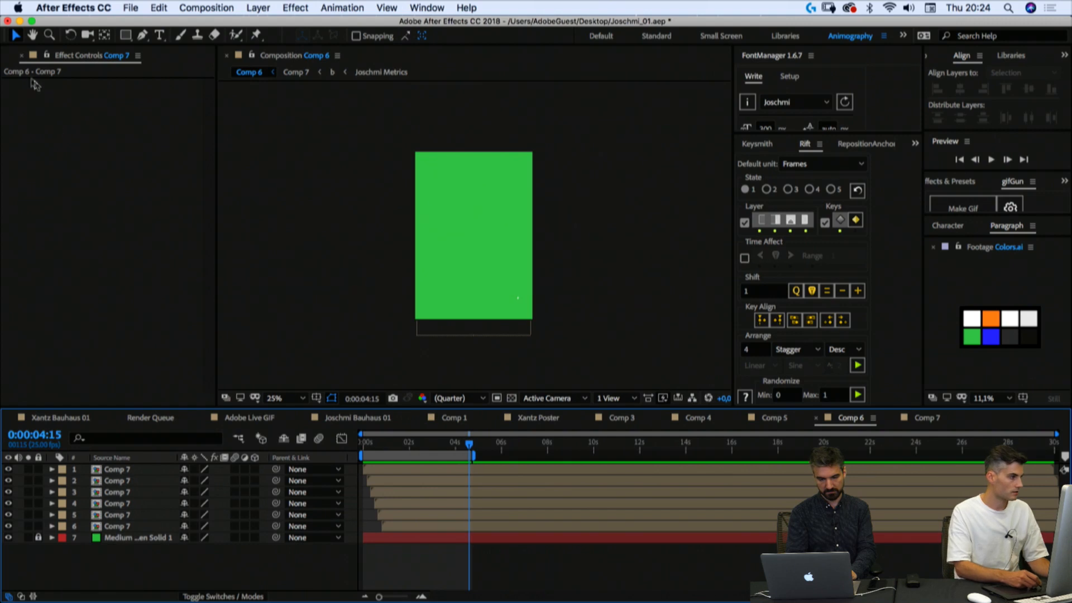
Step: Duplicate the Xantz Poster composition in the project and strip the number from the copy's name
{"action": "left_click", "coordinate": [18, 56]}
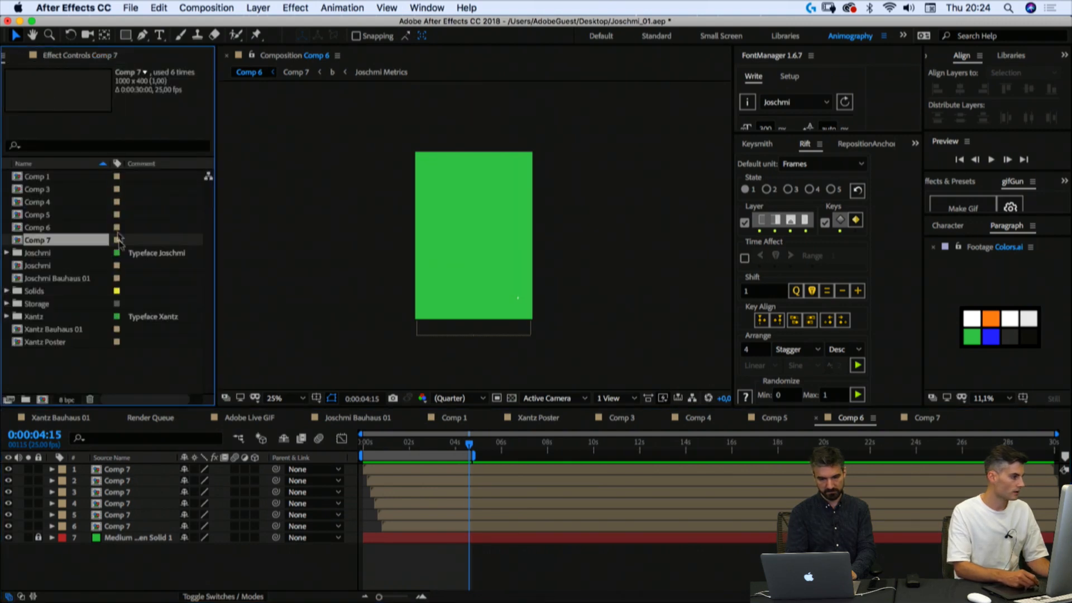
{"action": "left_click", "coordinate": [44, 343]}
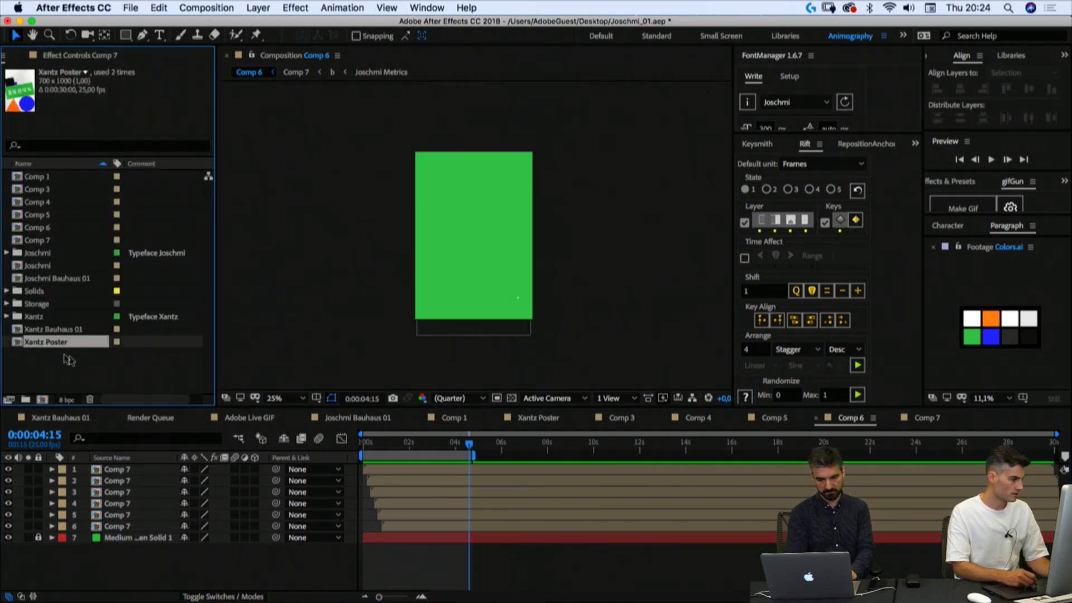
{"action": "key", "text": "super+d"}
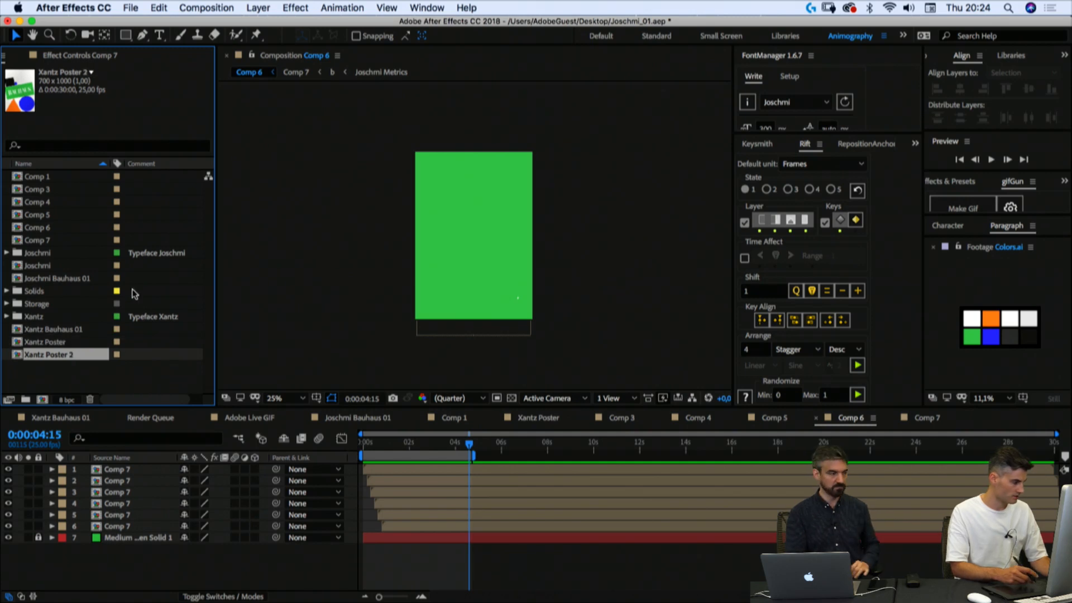
{"action": "key", "text": "Return"}
{"action": "key", "text": "BackSpace"}
{"action": "key", "text": "BackSpace"}
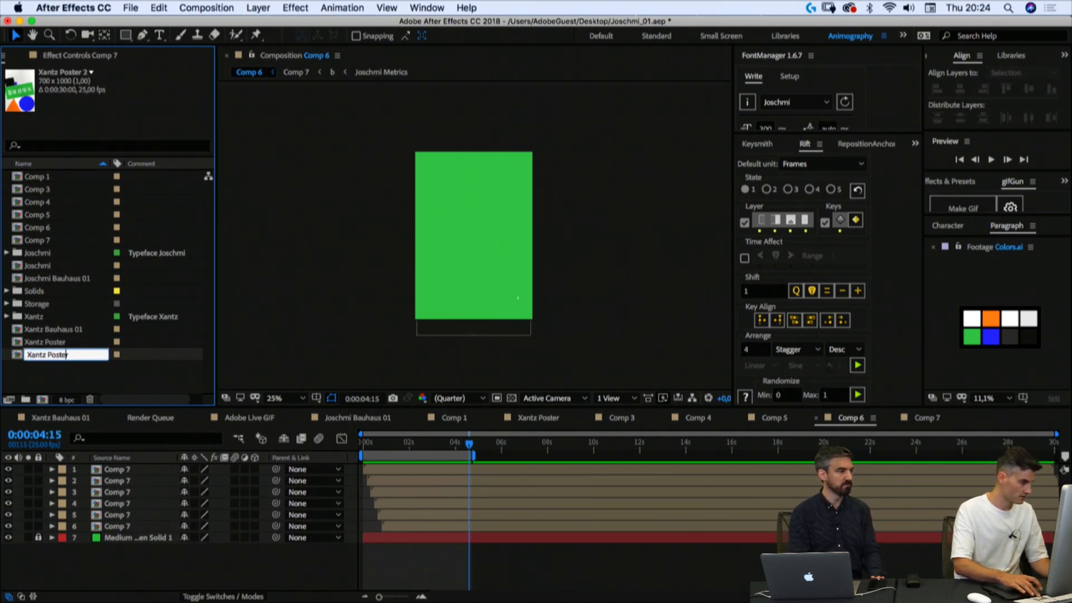
{"action": "left_click", "coordinate": [164, 291]}
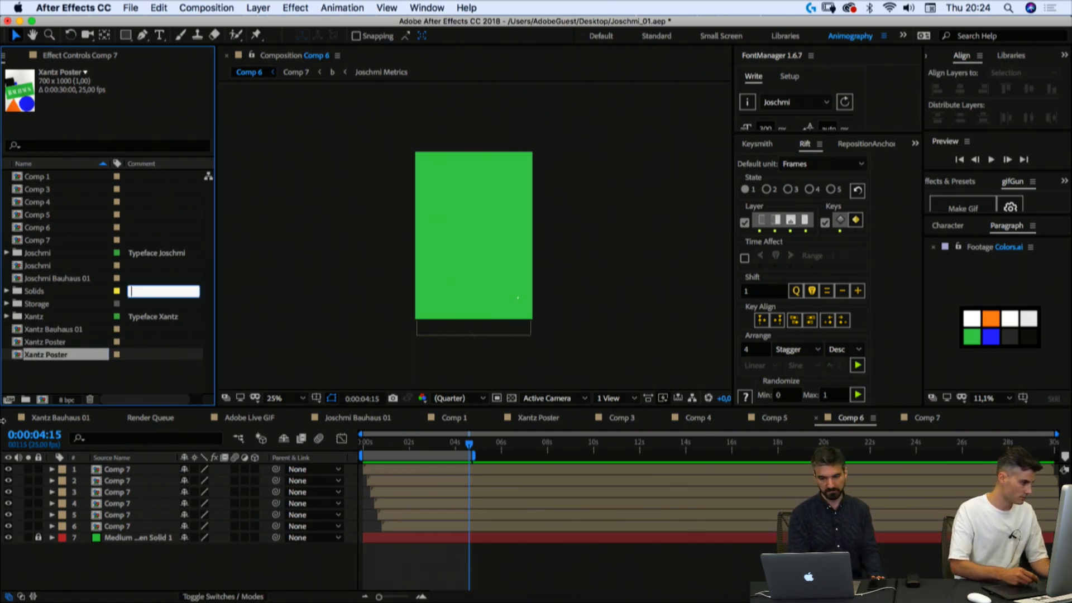
{"action": "key", "text": "Escape"}
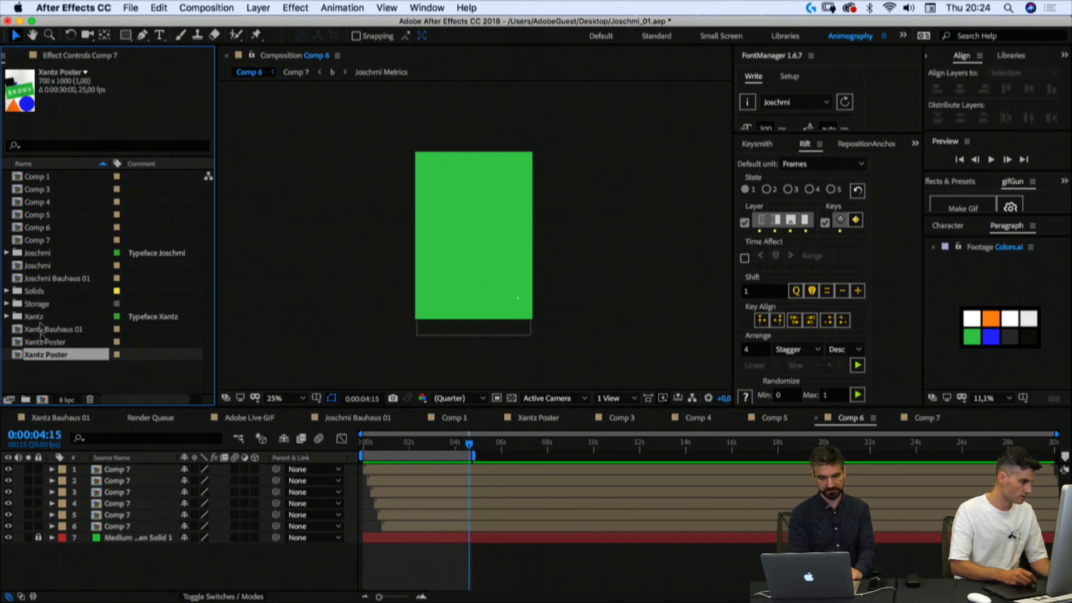
Step: Rename the duplicated poster composition to Joschmi Poster and open it
{"action": "key", "text": "Return"}
{"action": "key", "text": "Left"}
{"action": "key", "text": "Delete"}
{"action": "key", "text": "Delete"}
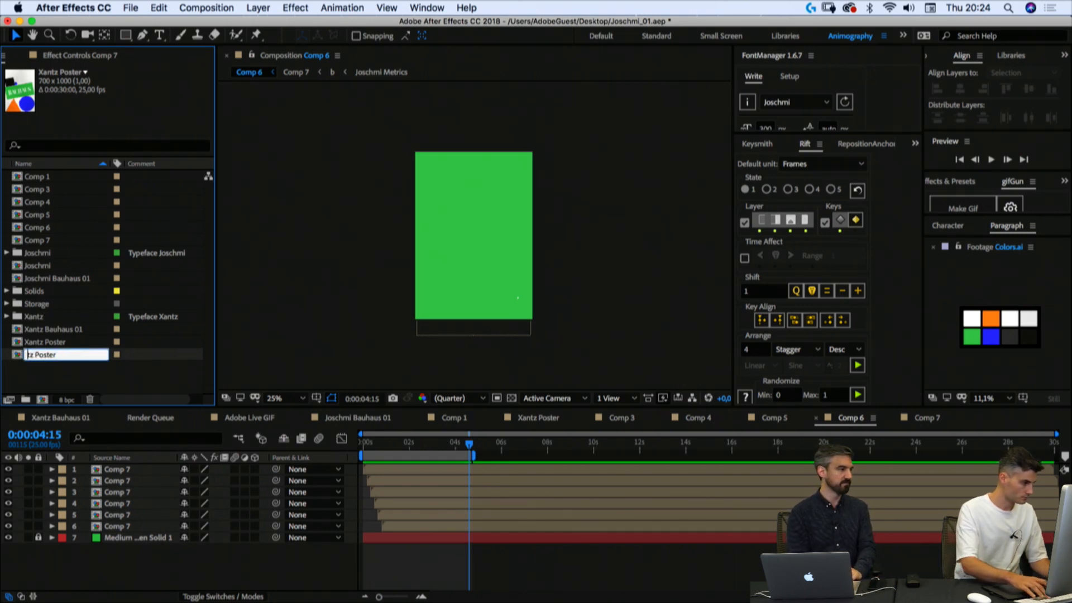
{"action": "type", "text": "Joschmi"}
{"action": "key", "text": "Return"}
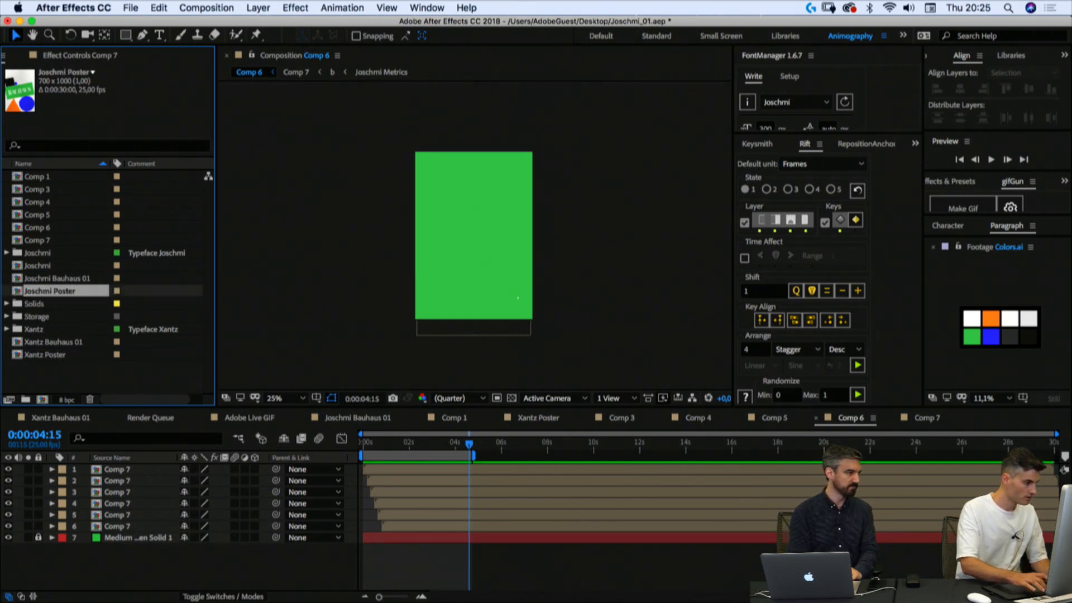
{"action": "double_click", "coordinate": [46, 295]}
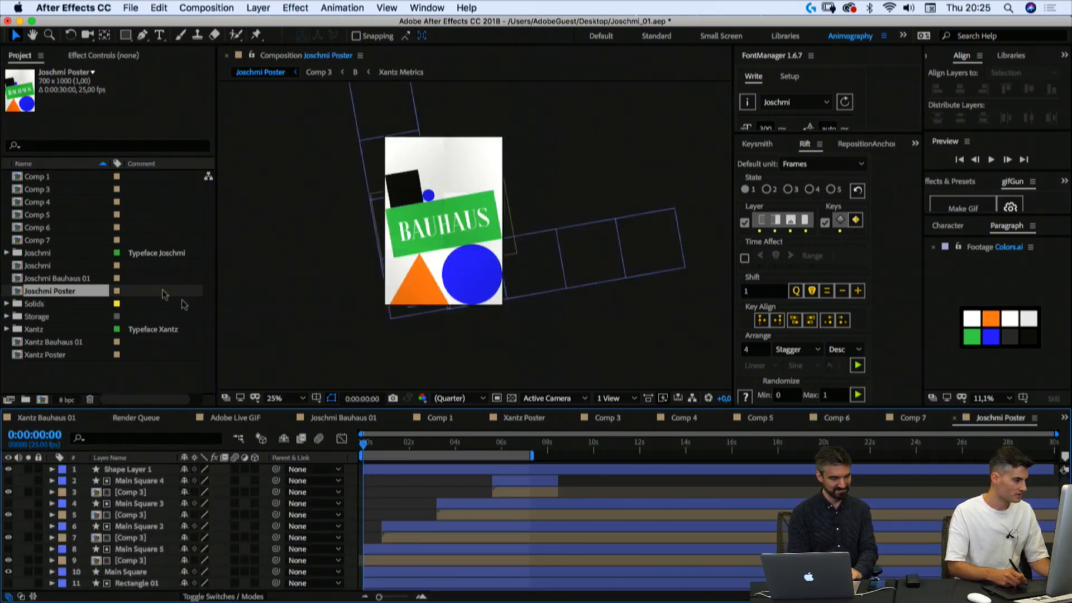
Step: Find the 540 × 540 px composition holding the scaled Xantz Poster, Comp 5, and rename it to Render comp xantz
{"action": "left_click", "coordinate": [957, 419]}
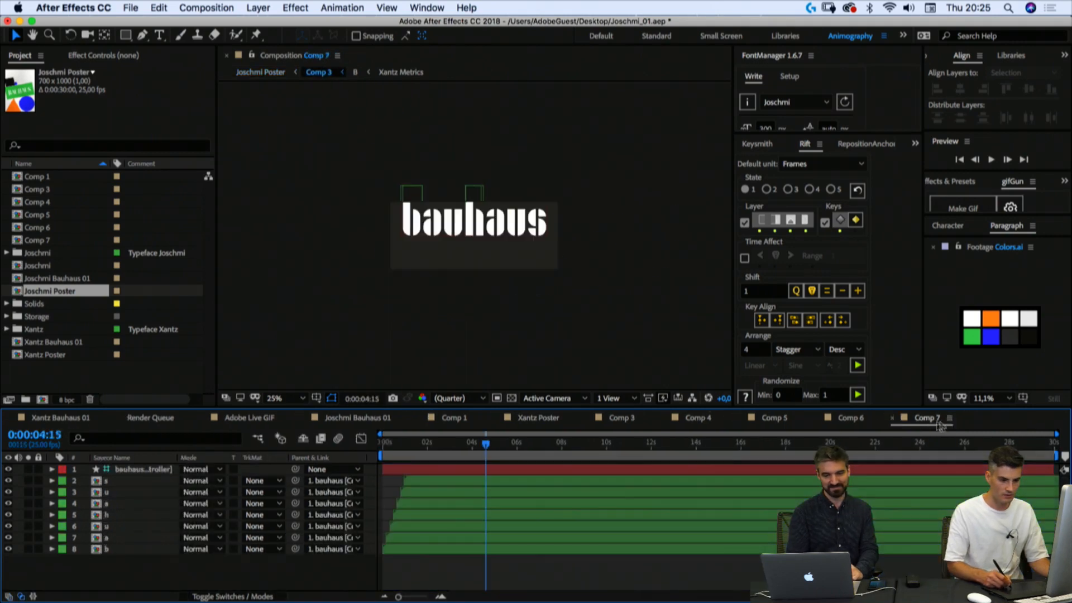
{"action": "left_click", "coordinate": [846, 419]}
{"action": "left_click", "coordinate": [776, 418]}
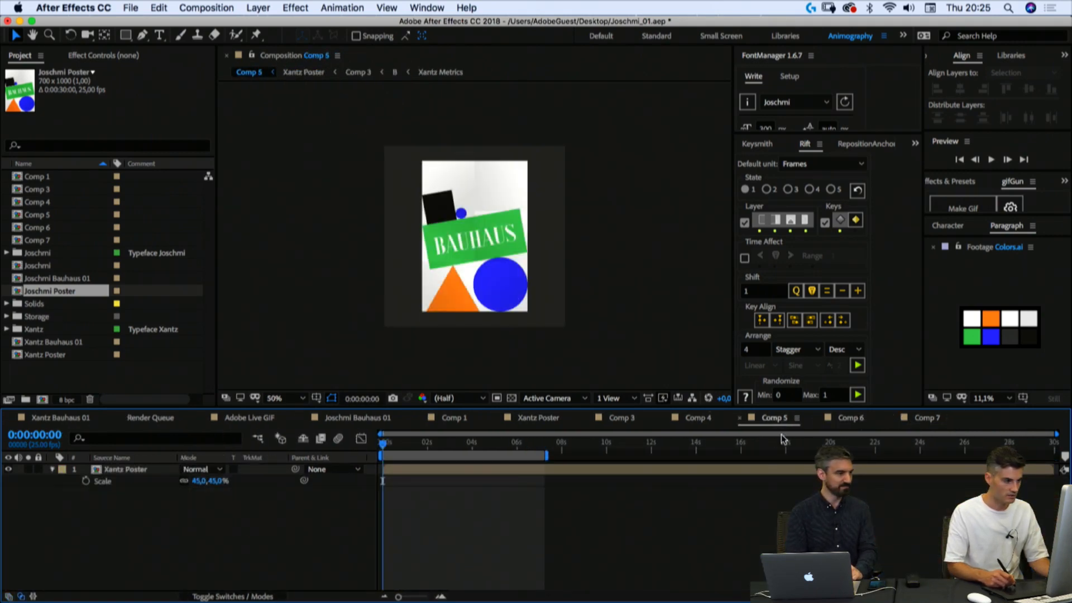
{"action": "left_click", "coordinate": [34, 217]}
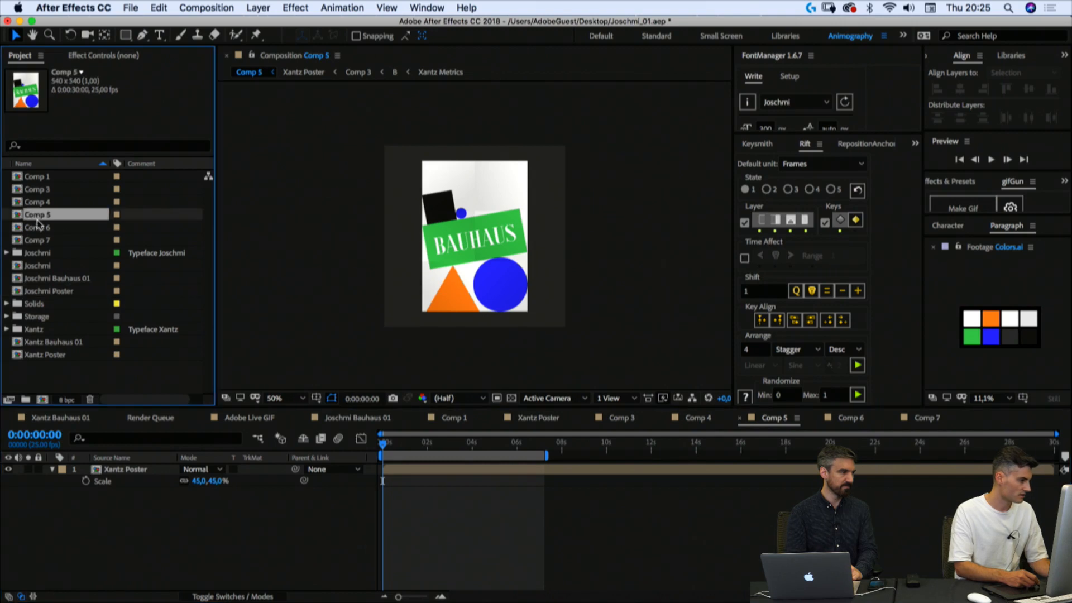
{"action": "key", "text": "Return"}
{"action": "type", "text": "Render c"}
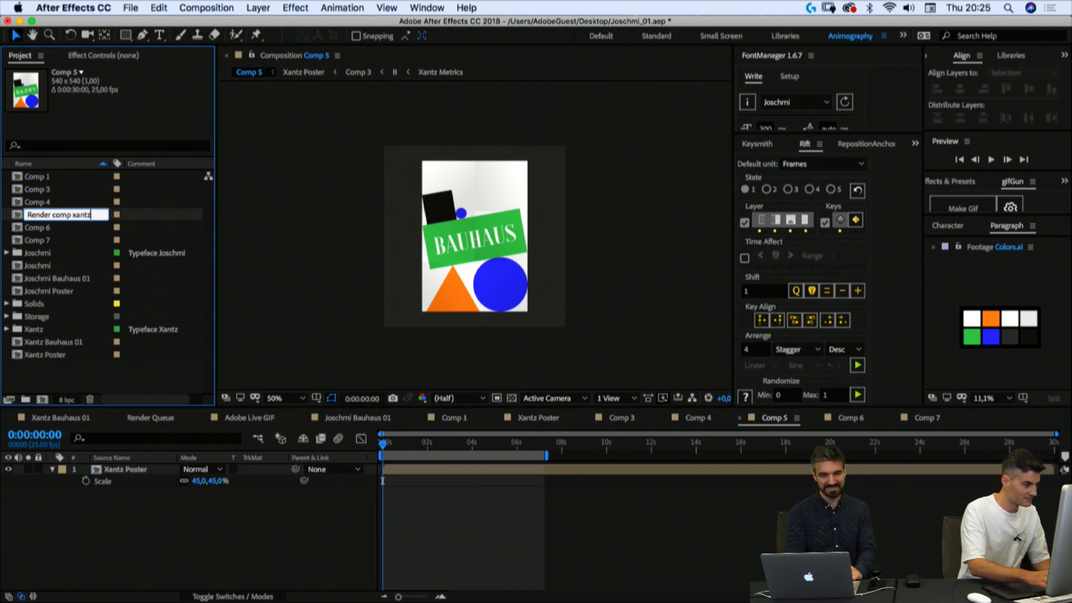
{"action": "type", "text": "omp xantz"}
{"action": "key", "text": "Return"}
Step: Duplicate Render comp xantz, name the copy Render comp joschmi and open it
{"action": "key", "text": "super+d"}
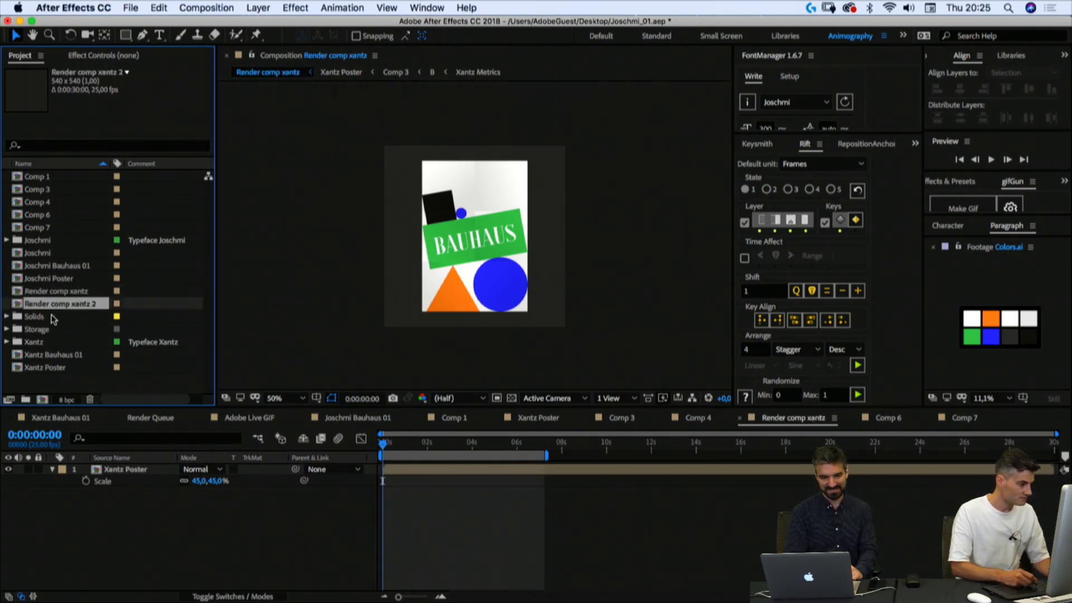
{"action": "key", "text": "Return"}
{"action": "key", "text": "Right"}
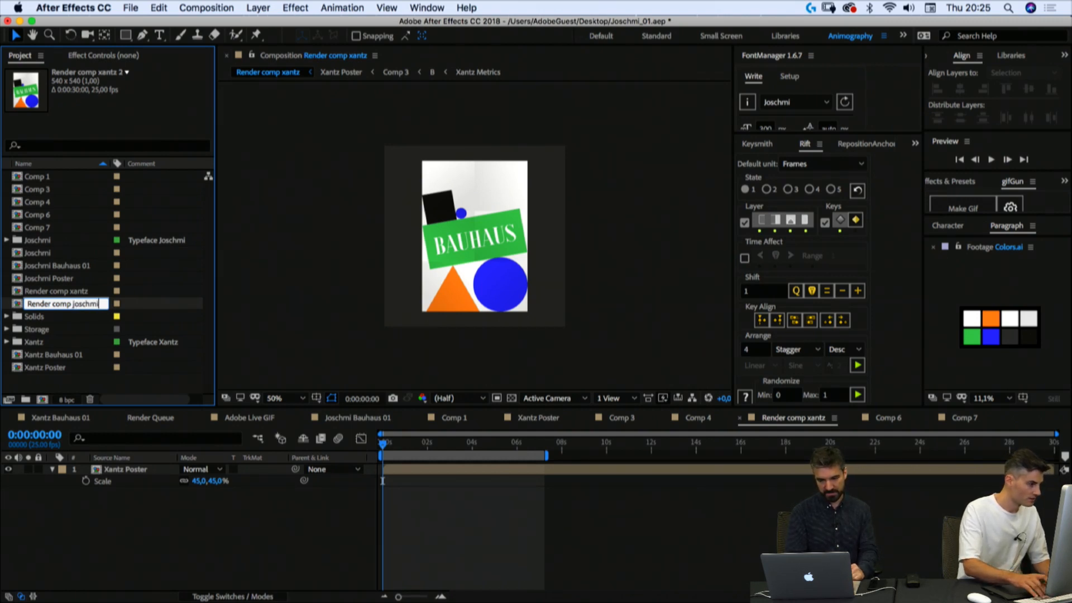
{"action": "key", "text": "Return"}
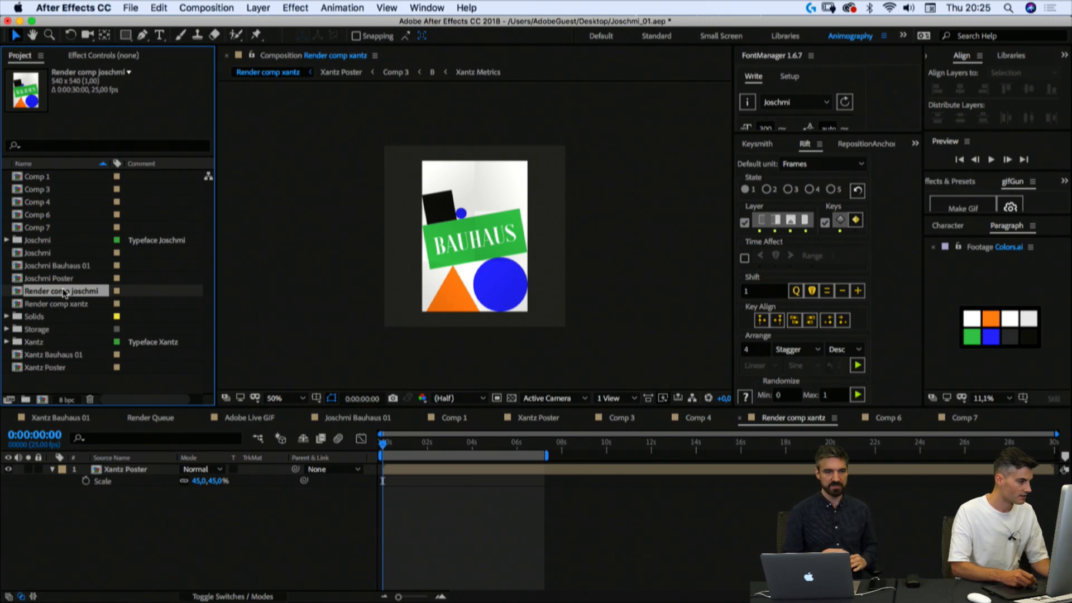
{"action": "double_click", "coordinate": [67, 292]}
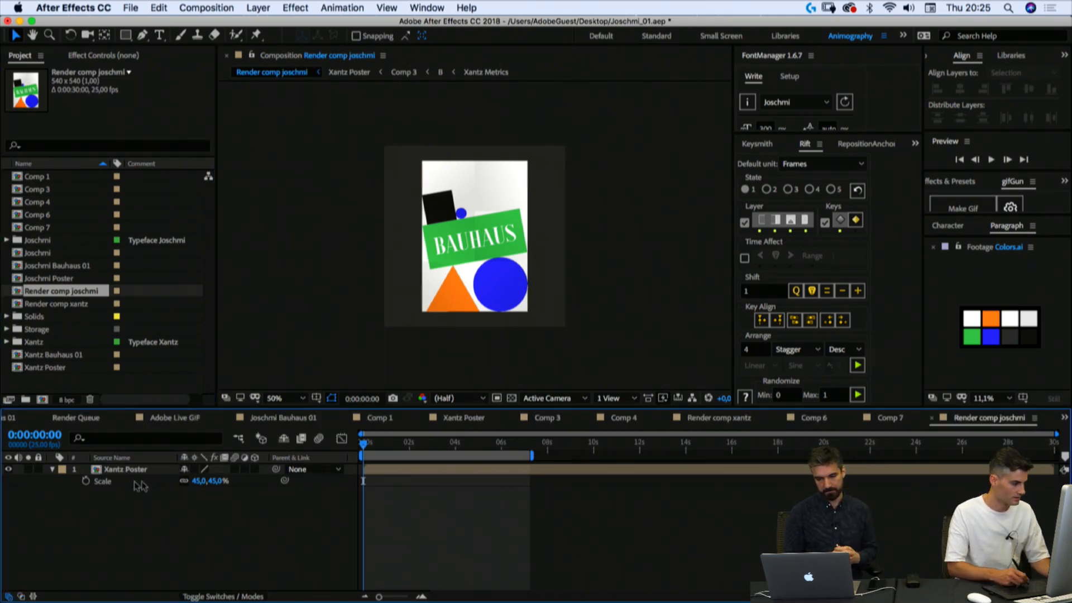
Step: Copy Shape Layer 1 from the Xantz Poster composition and paste it above the six Comp 7 layers in Comp 6
{"action": "double_click", "coordinate": [118, 470]}
{"action": "left_click", "coordinate": [122, 472]}
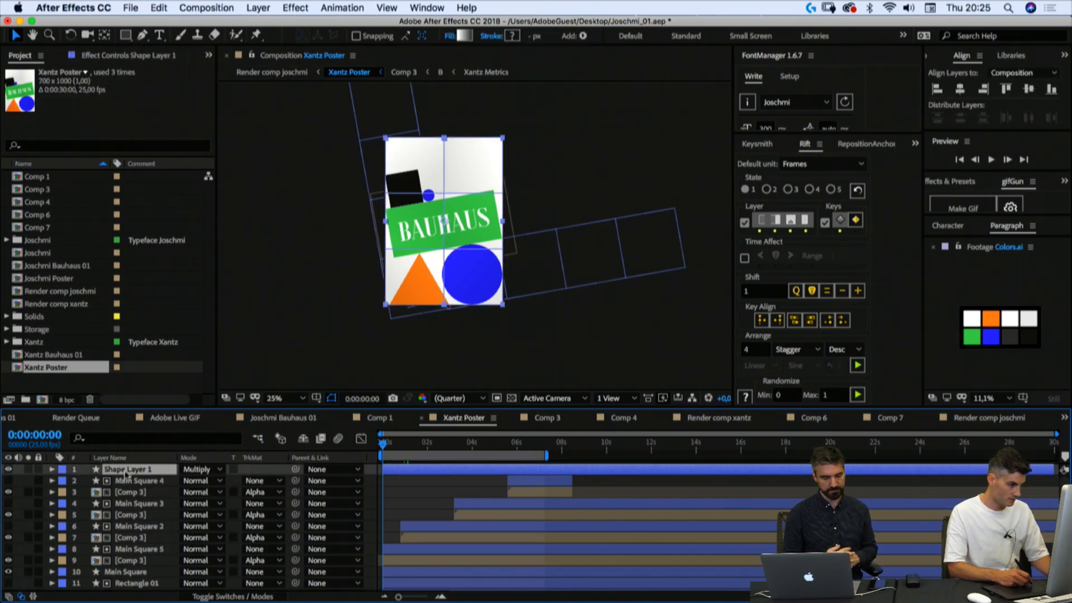
{"action": "left_click", "coordinate": [890, 417]}
{"action": "key", "text": "space"}
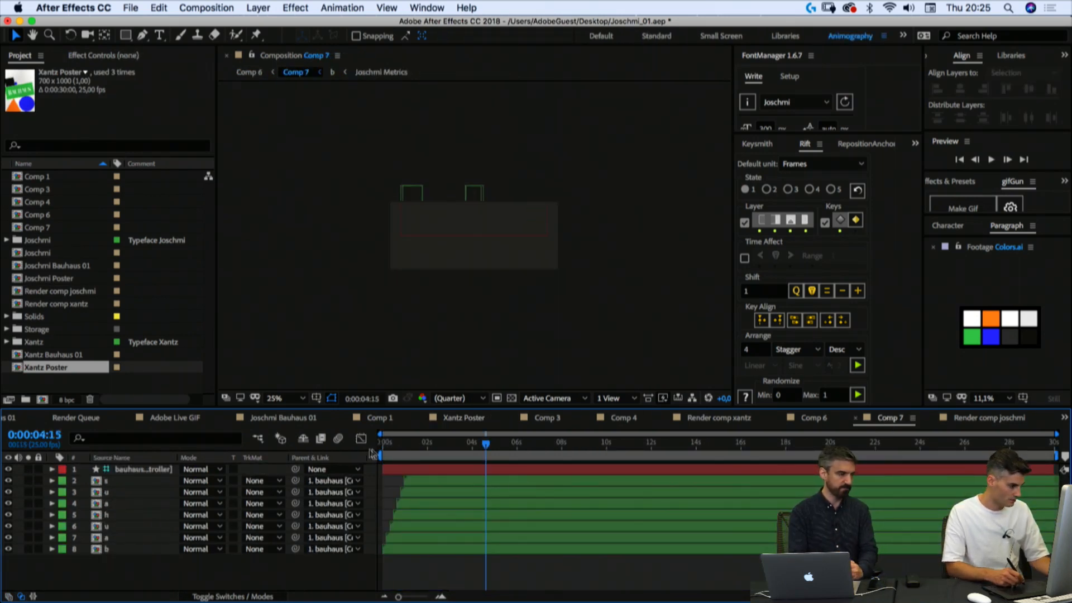
{"action": "left_click", "coordinate": [824, 420]}
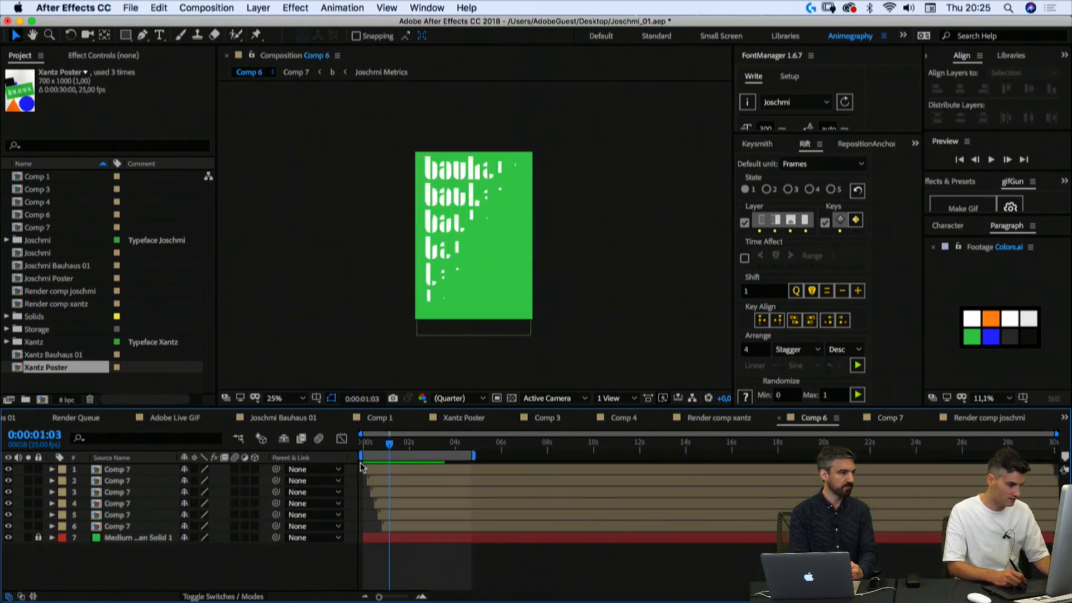
{"action": "key", "text": "super+v"}
{"action": "left_click", "coordinate": [414, 577]}
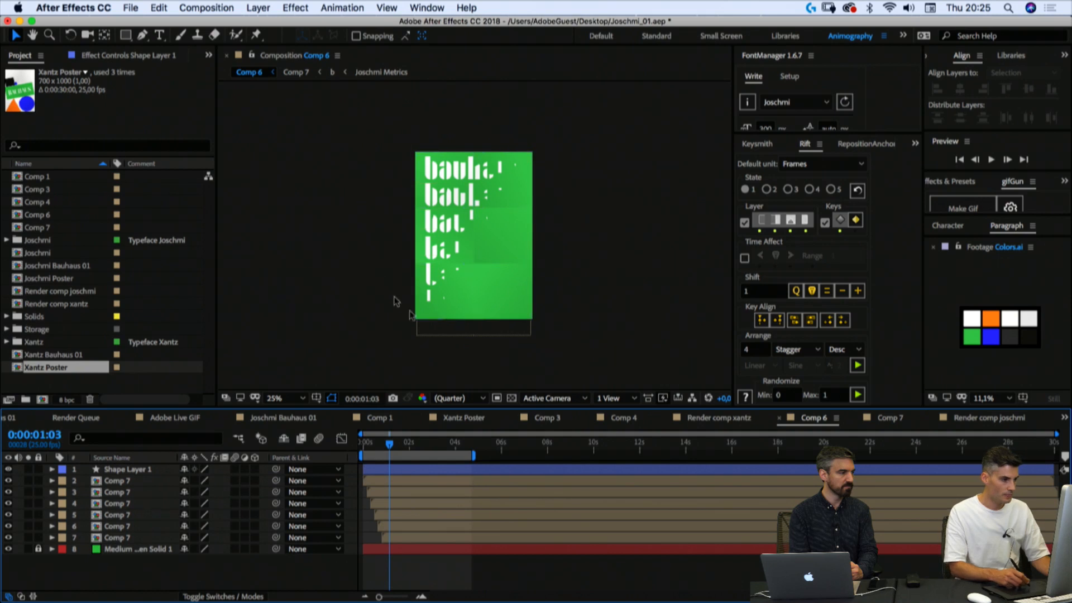
Step: Replace the Xantz Poster layer in Render comp joschmi with the Joschmi Poster composition and open it to inspect its contents
{"action": "left_click", "coordinate": [988, 418]}
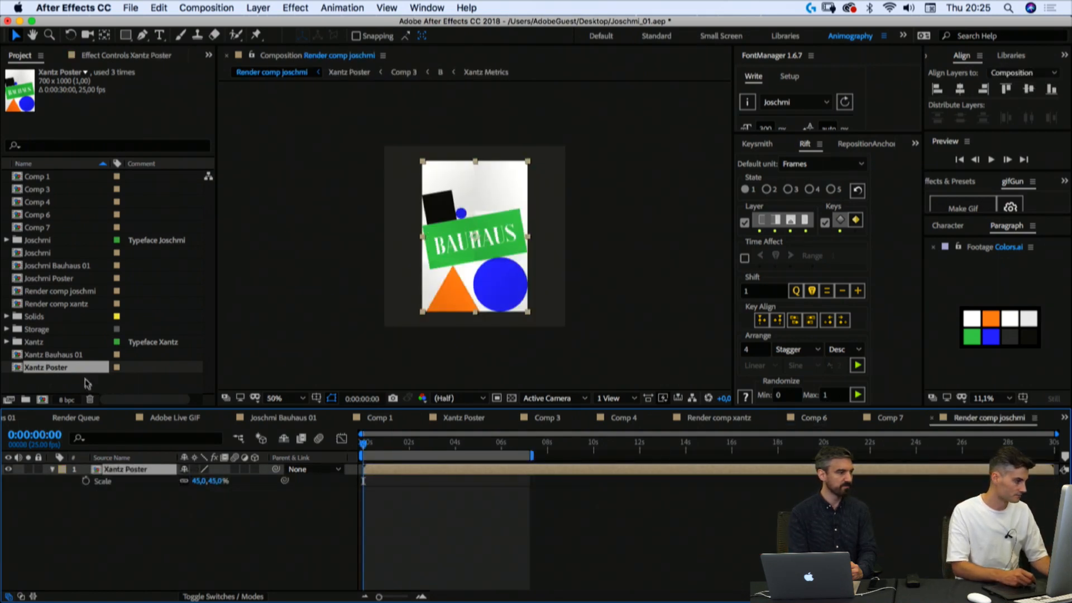
{"action": "left_click_drag", "start_coordinate": [49, 278], "coordinate": [137, 476]}
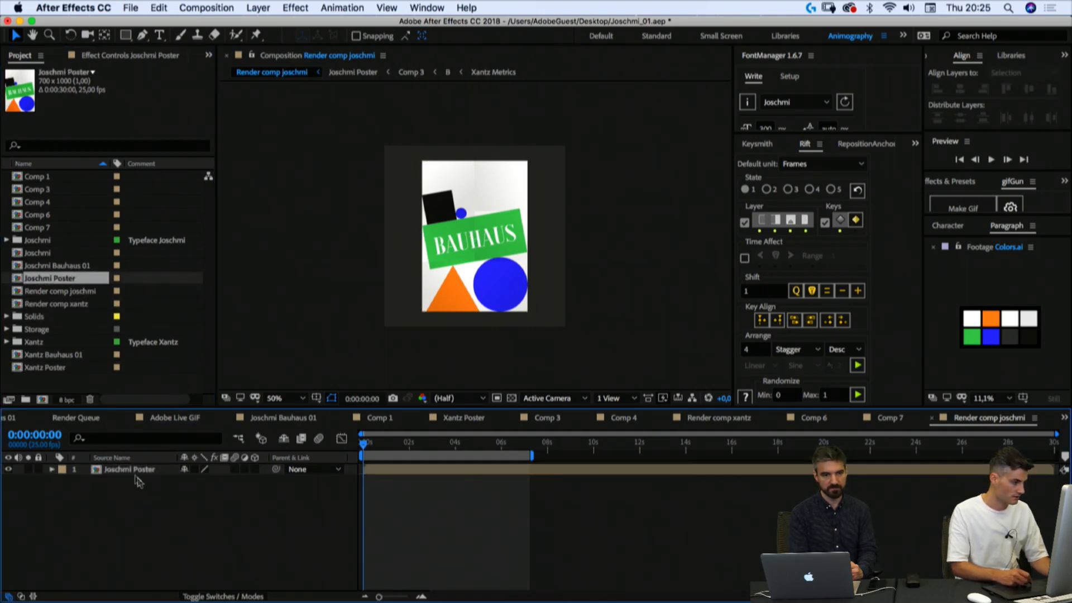
{"action": "double_click", "coordinate": [129, 470]}
{"action": "key", "text": "space"}
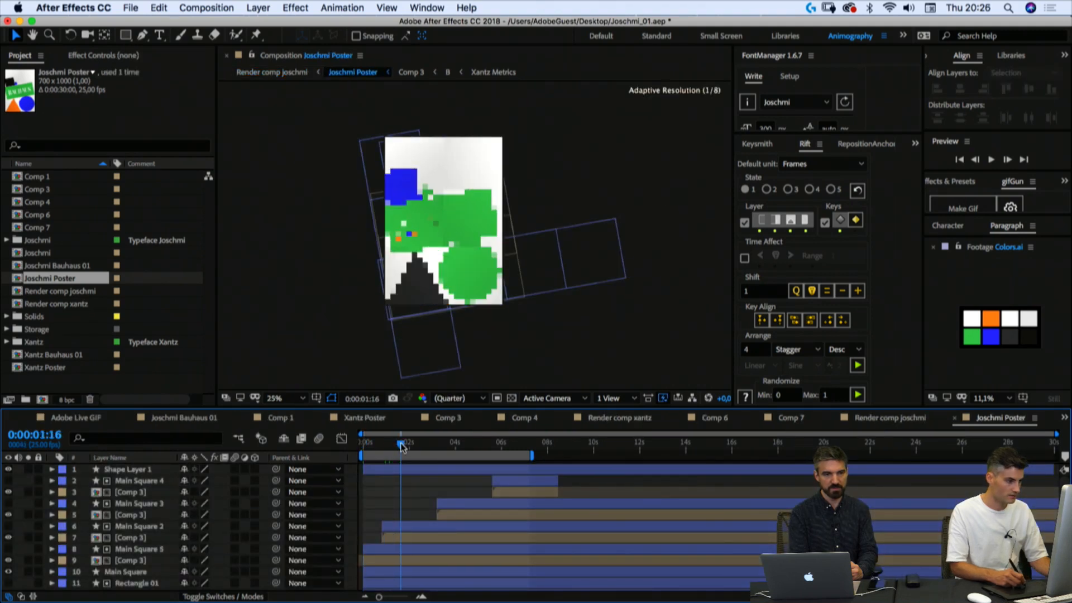
Step: Swap the Joschmi Poster layer in Render comp joschmi back to the Xantz Poster composition
{"action": "left_click", "coordinate": [906, 417]}
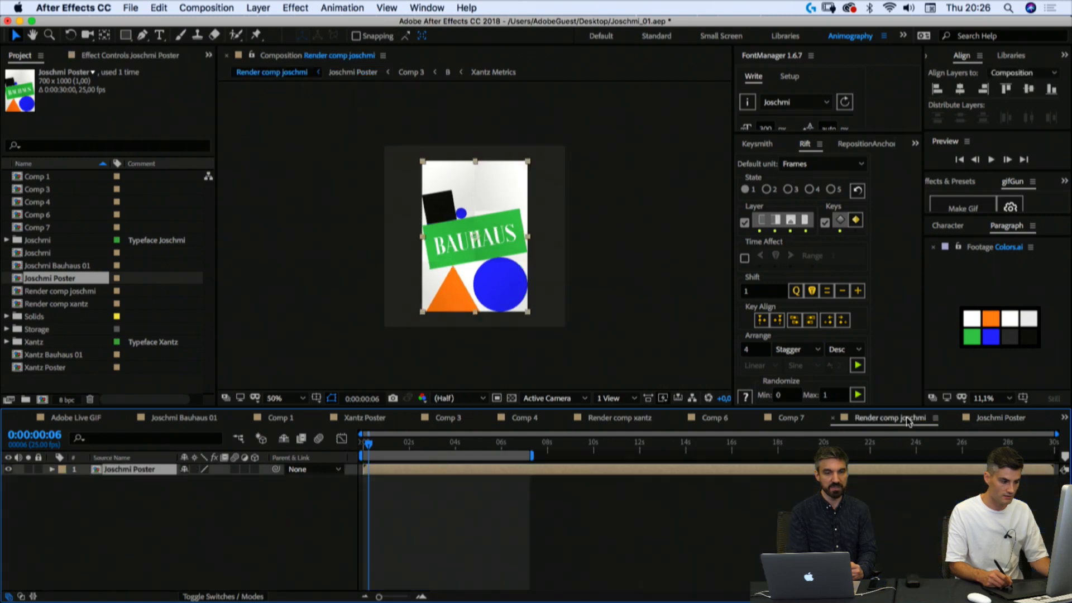
{"action": "left_click_drag", "start_coordinate": [41, 372], "coordinate": [146, 474]}
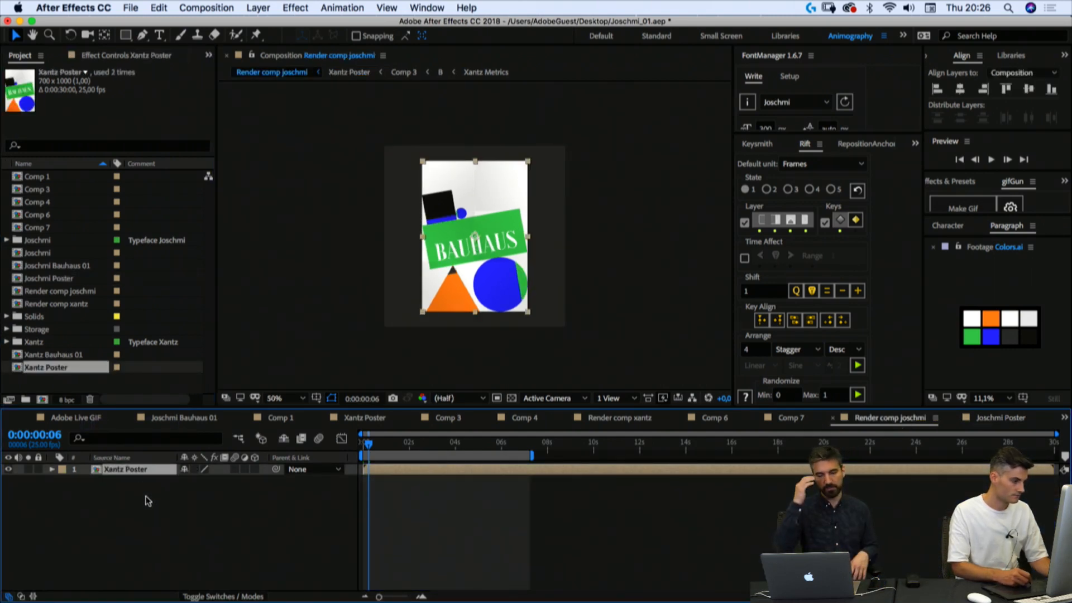
{"action": "left_click", "coordinate": [148, 501]}
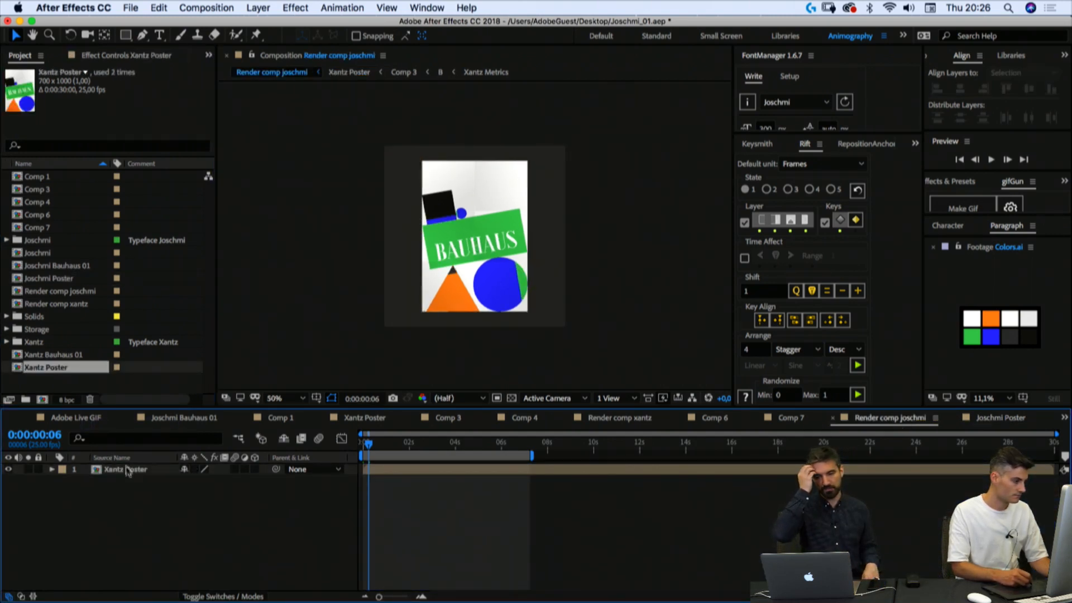
Step: Review the green bauhaus poster in Comp 6 and add Comp 6 above the Xantz Poster layer in Render comp joschmi
{"action": "left_click", "coordinate": [794, 418]}
{"action": "left_click", "coordinate": [715, 418]}
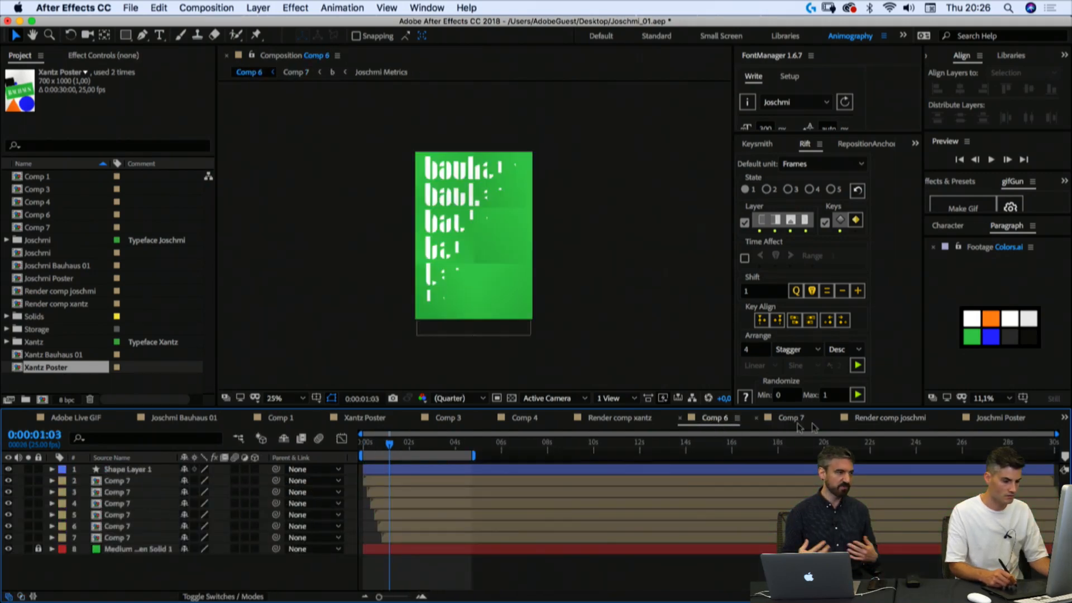
{"action": "left_click", "coordinate": [993, 419]}
{"action": "left_click", "coordinate": [910, 420]}
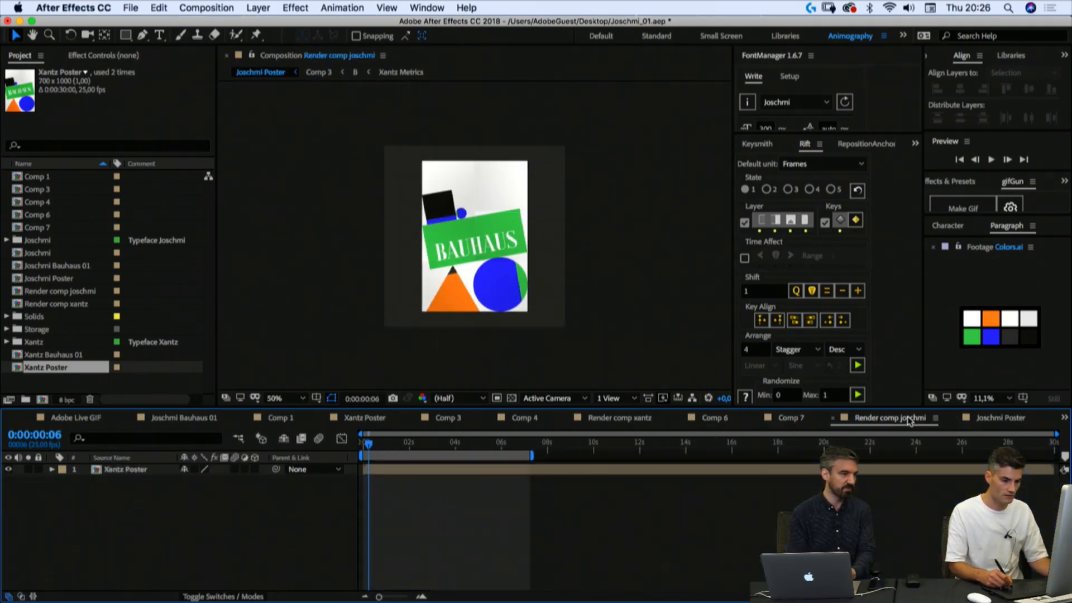
{"action": "left_click_drag", "start_coordinate": [39, 220], "coordinate": [131, 479]}
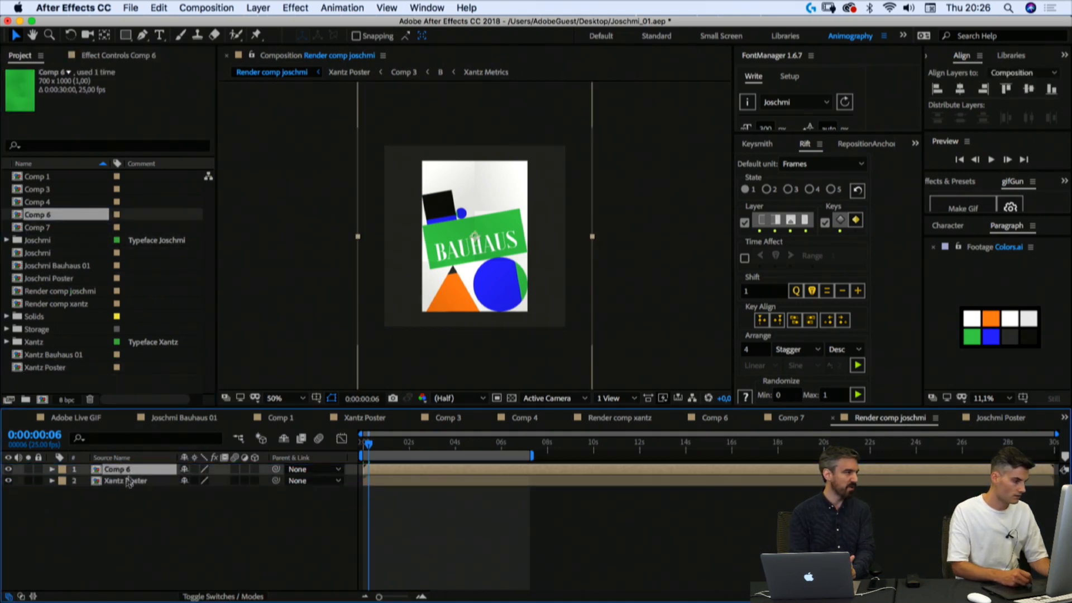
Step: Scale the Comp 6 layer to 45% to match the Xantz Poster layer beneath it
{"action": "left_click", "coordinate": [121, 484]}
{"action": "key", "text": "s"}
{"action": "left_click", "coordinate": [127, 470]}
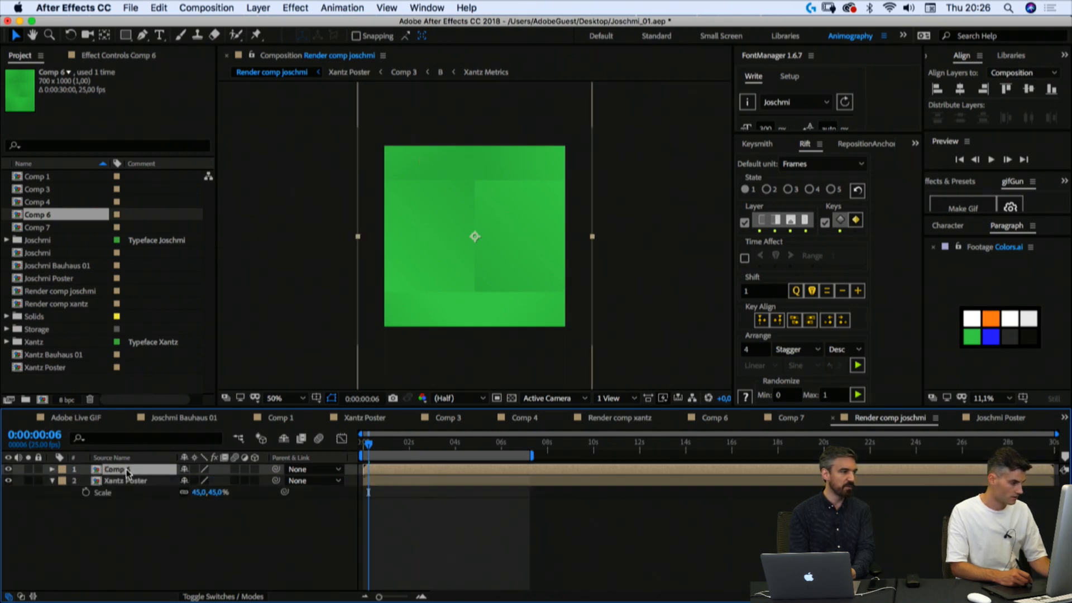
{"action": "key", "text": "s"}
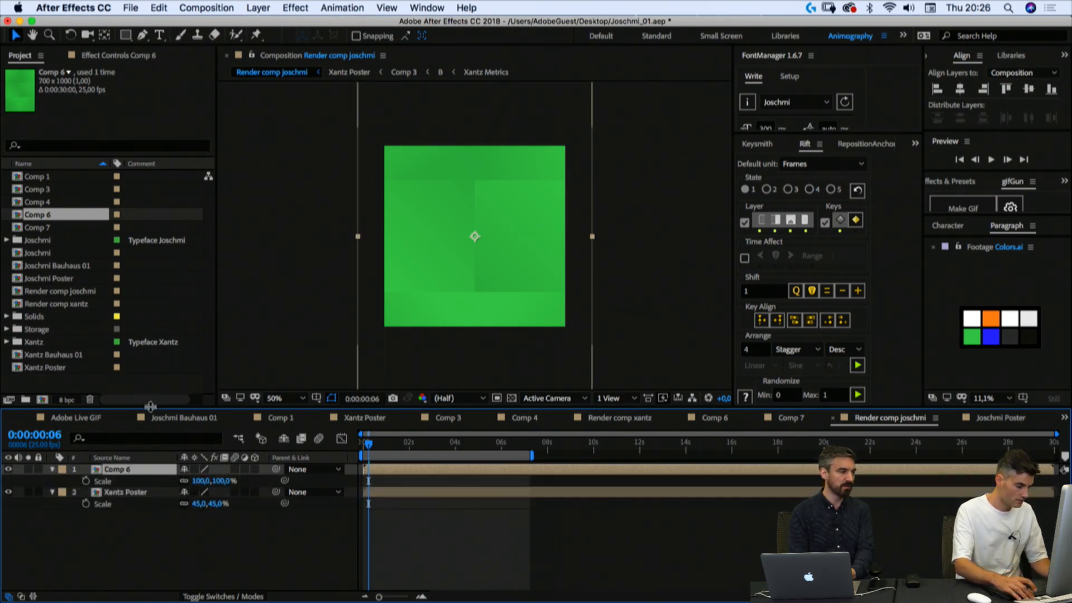
{"action": "left_click", "coordinate": [199, 481]}
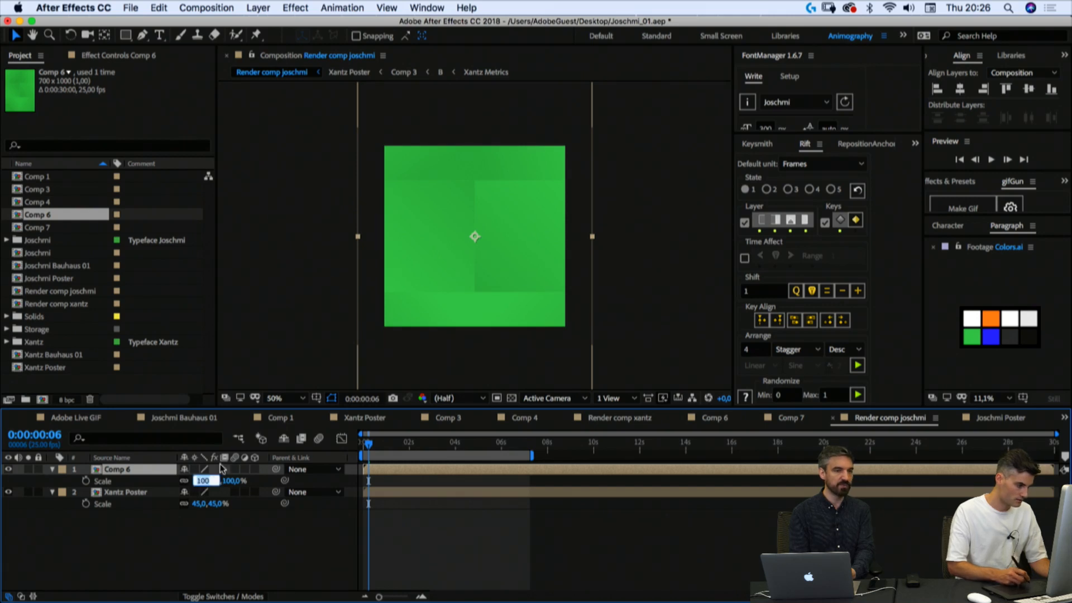
{"action": "key", "text": "Return"}
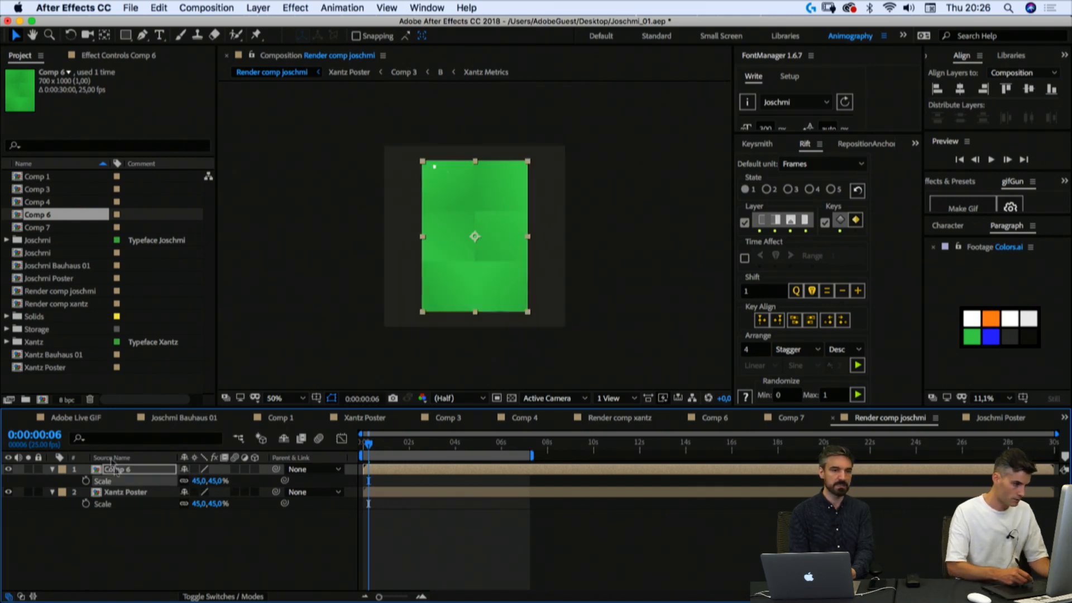
Step: Delete the Xantz Poster layer and preview the poster animation in Render comp joschmi
{"action": "left_click", "coordinate": [119, 495]}
{"action": "key", "text": "Delete"}
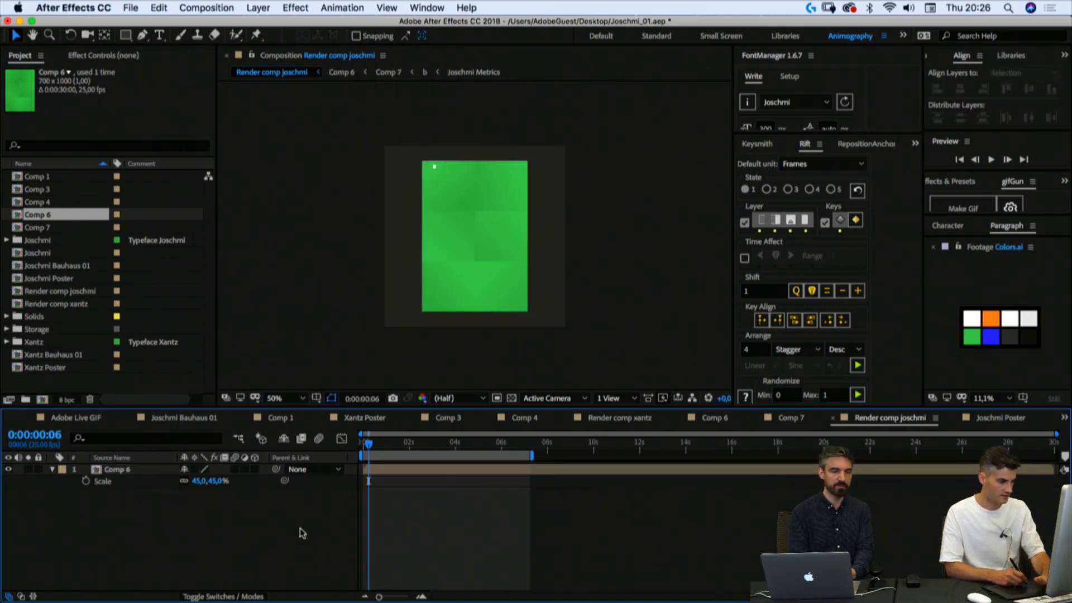
{"action": "left_click", "coordinate": [991, 160]}
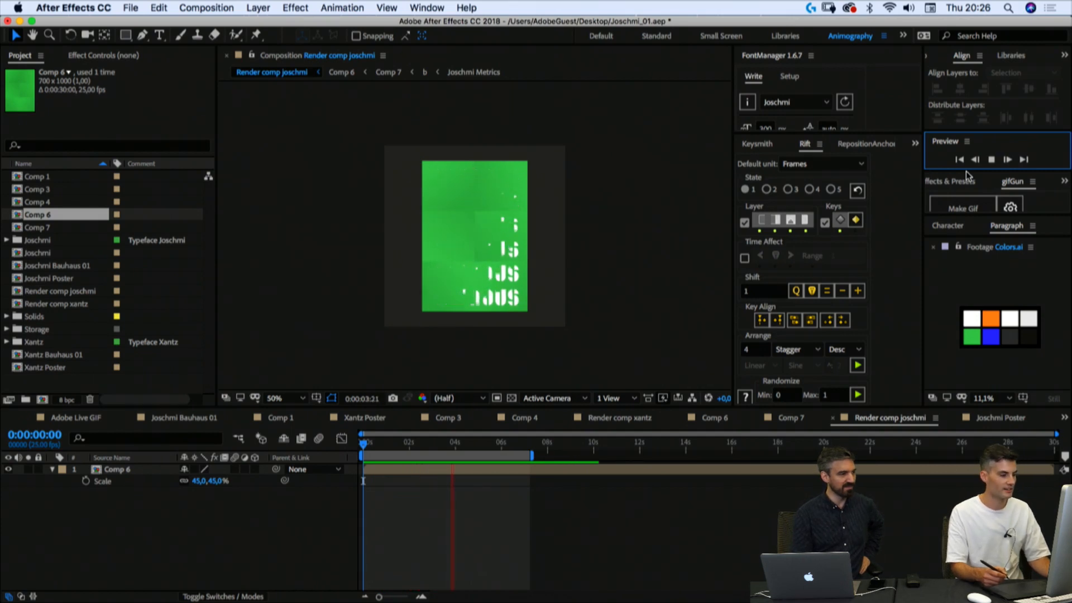
{"action": "key", "text": "space"}
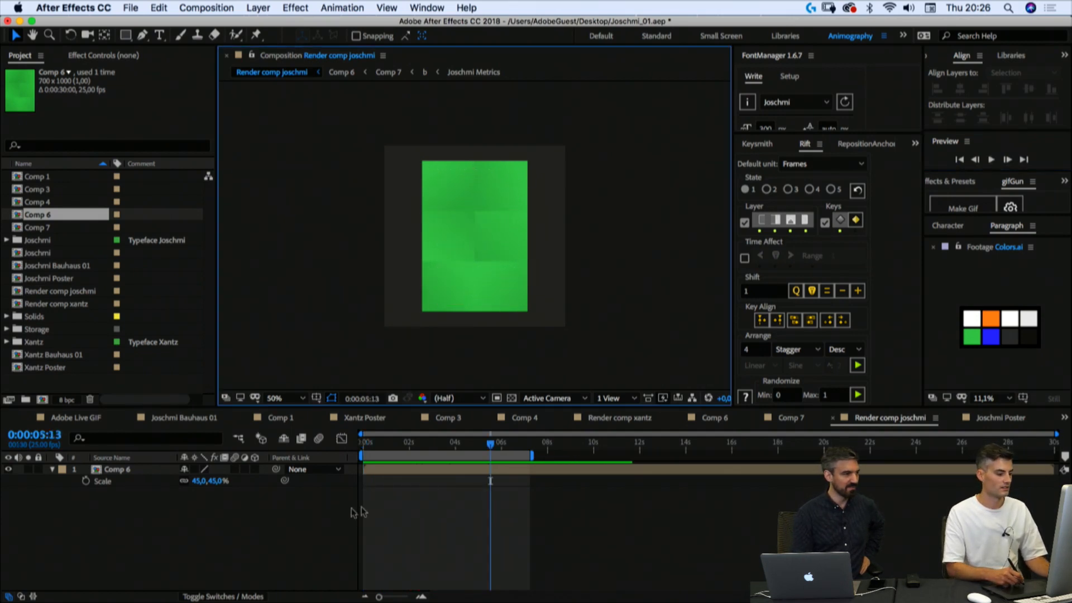
Step: Rename the Comp 6 composition as Joschmi Poster 01
{"action": "left_click", "coordinate": [134, 470]}
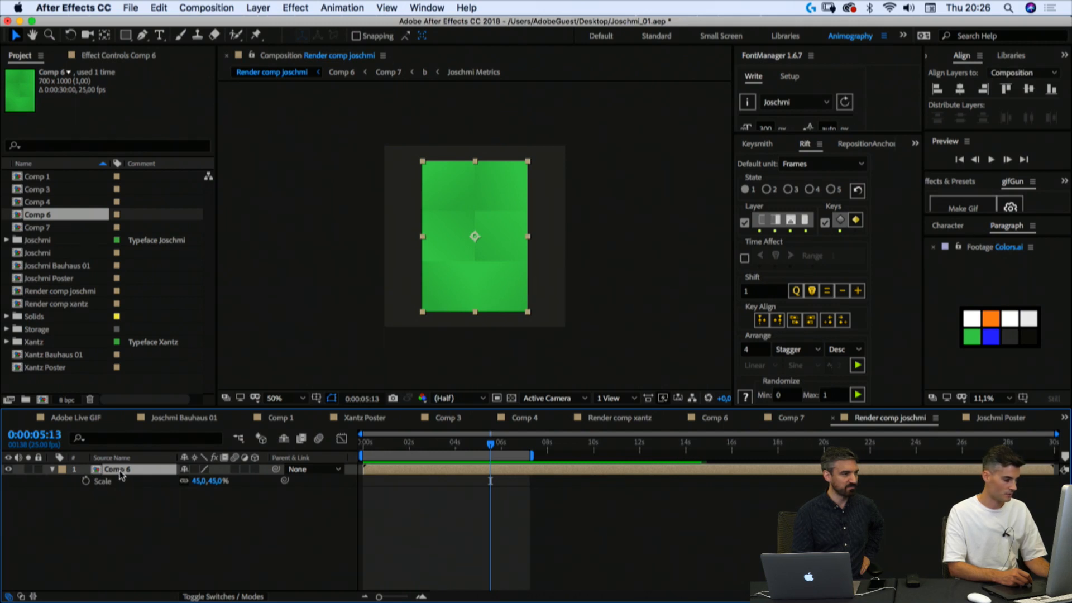
{"action": "left_click", "coordinate": [43, 217]}
{"action": "key", "text": "Return"}
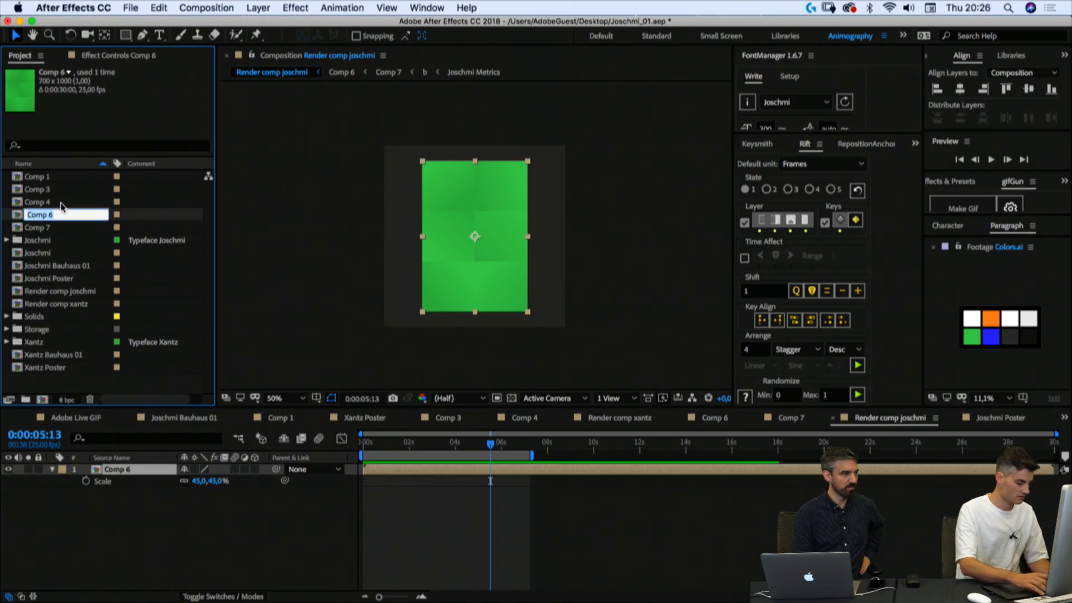
{"action": "type", "text": "Joschmi"}
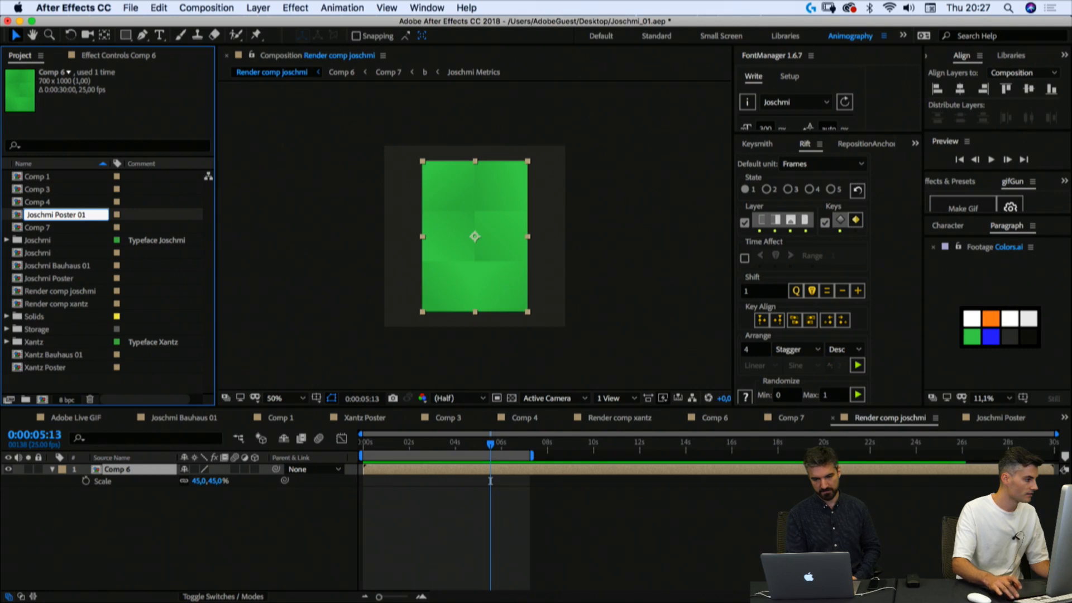
{"action": "key", "text": "Return"}
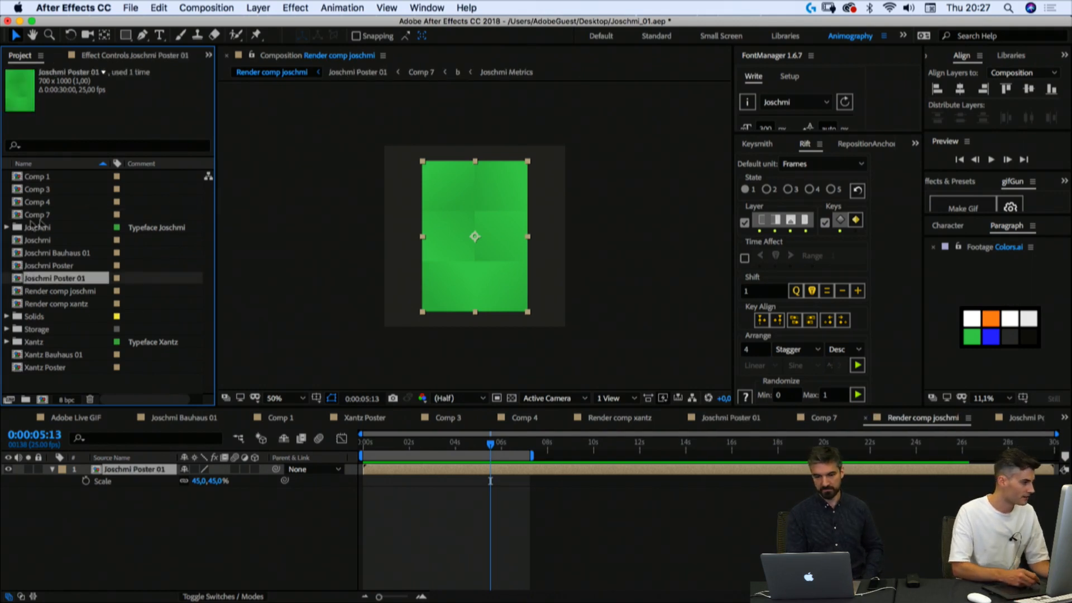
Step: Open Joschmi Poster 01 and draw a circle about 1721 px in diameter, slightly overlapping the poster's left edge
{"action": "double_click", "coordinate": [48, 279]}
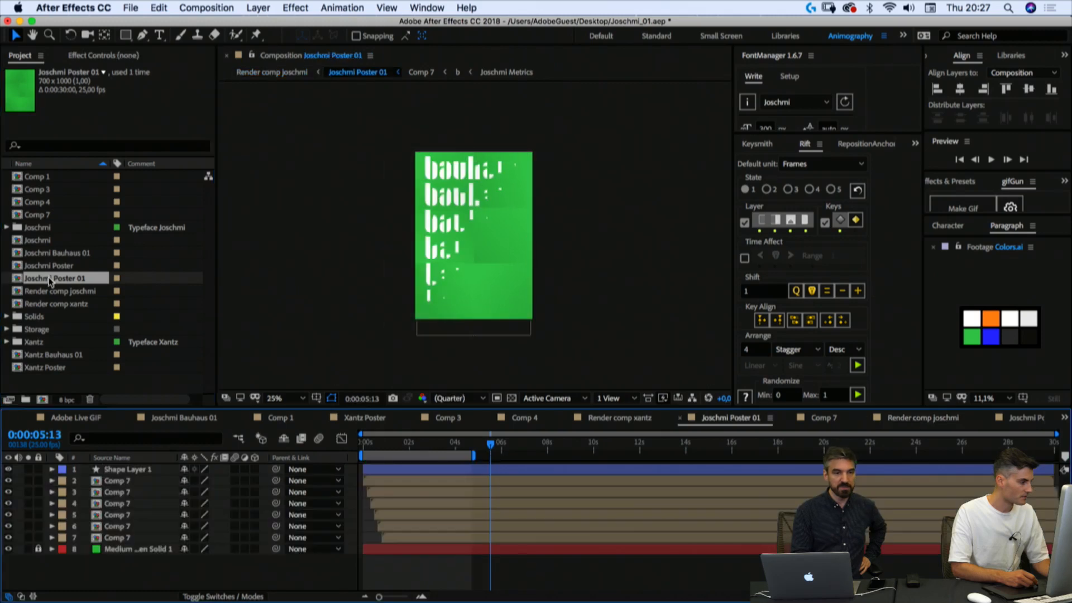
{"action": "left_click", "coordinate": [125, 36]}
{"action": "left_click", "coordinate": [178, 63]}
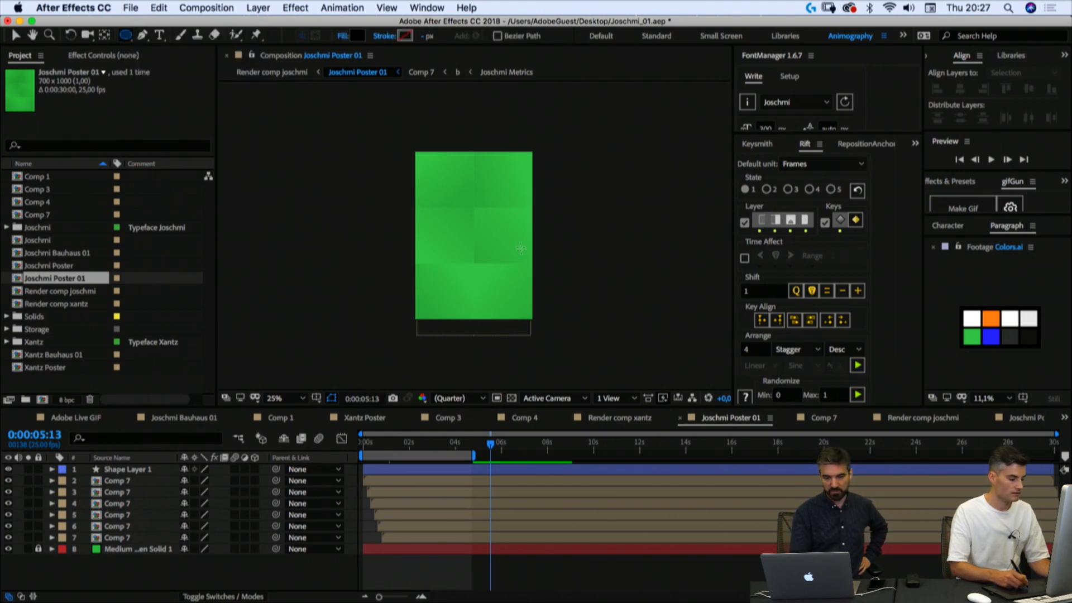
{"action": "key", "text": "comma"}
{"action": "left_click_drag", "start_coordinate": [314, 178], "coordinate": [437, 317]}
{"action": "left_click_drag", "start_coordinate": [440, 322], "coordinate": [442, 324]}
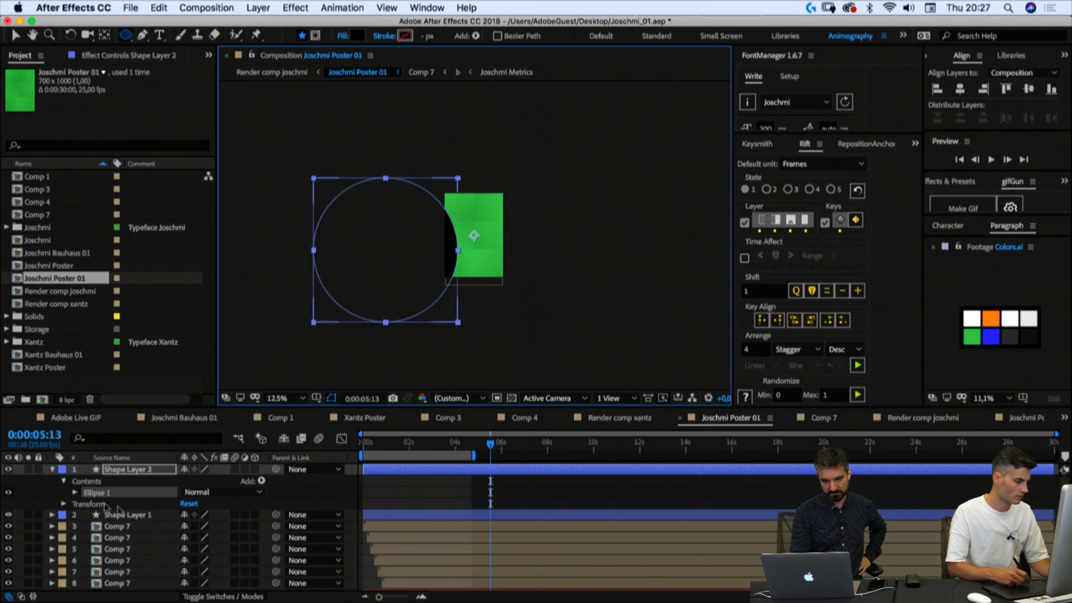
Step: Delete the stroke from the circle's Ellipse 1 group and change its fill to the blue palette colour
{"action": "left_click", "coordinate": [75, 493]}
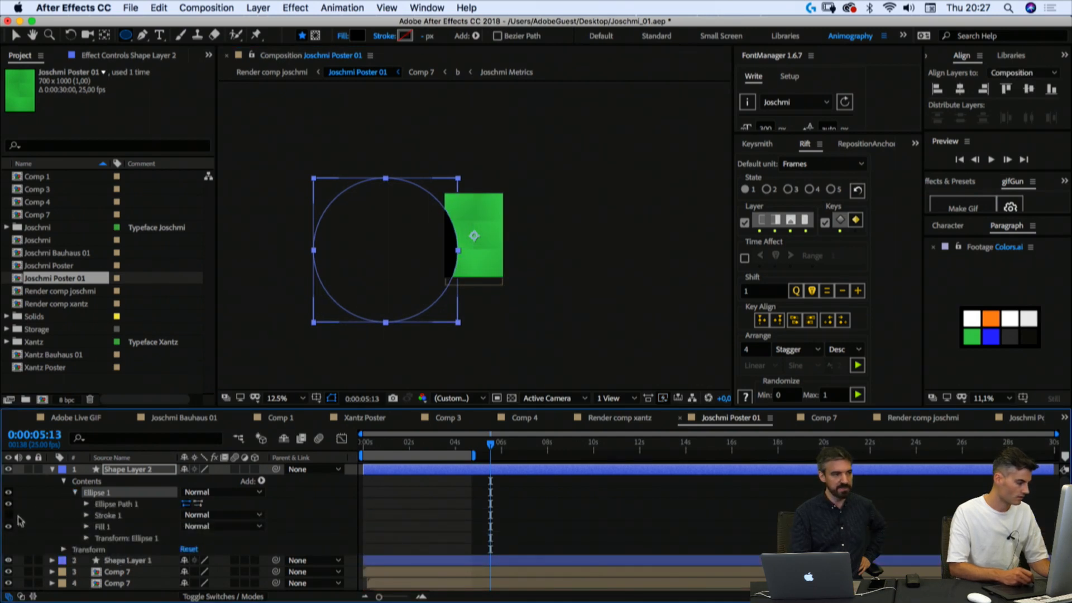
{"action": "left_click", "coordinate": [109, 515]}
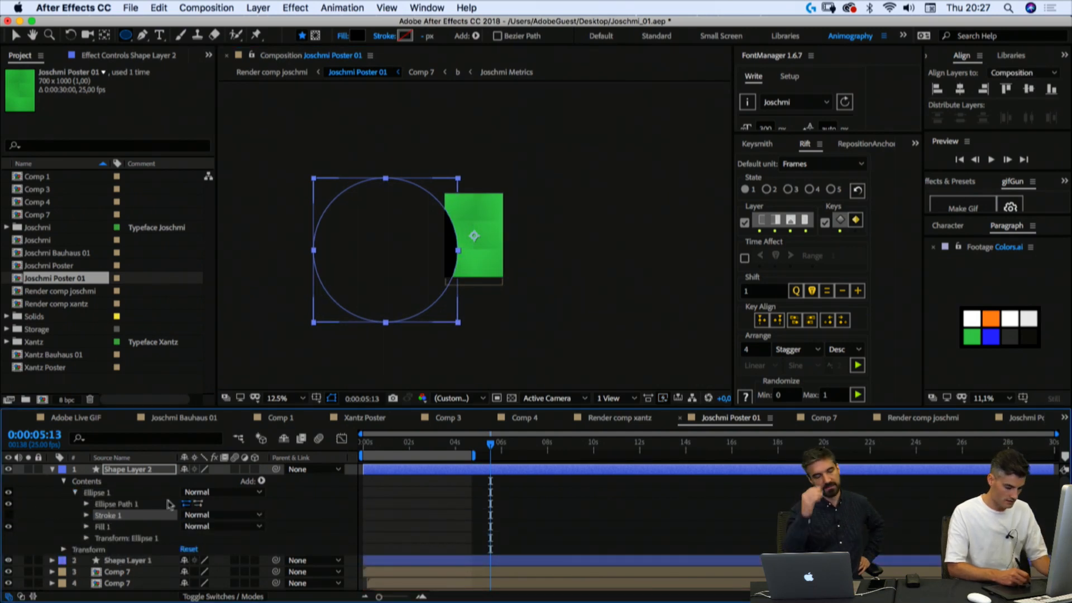
{"action": "key", "text": "Delete"}
{"action": "left_click", "coordinate": [67, 506]}
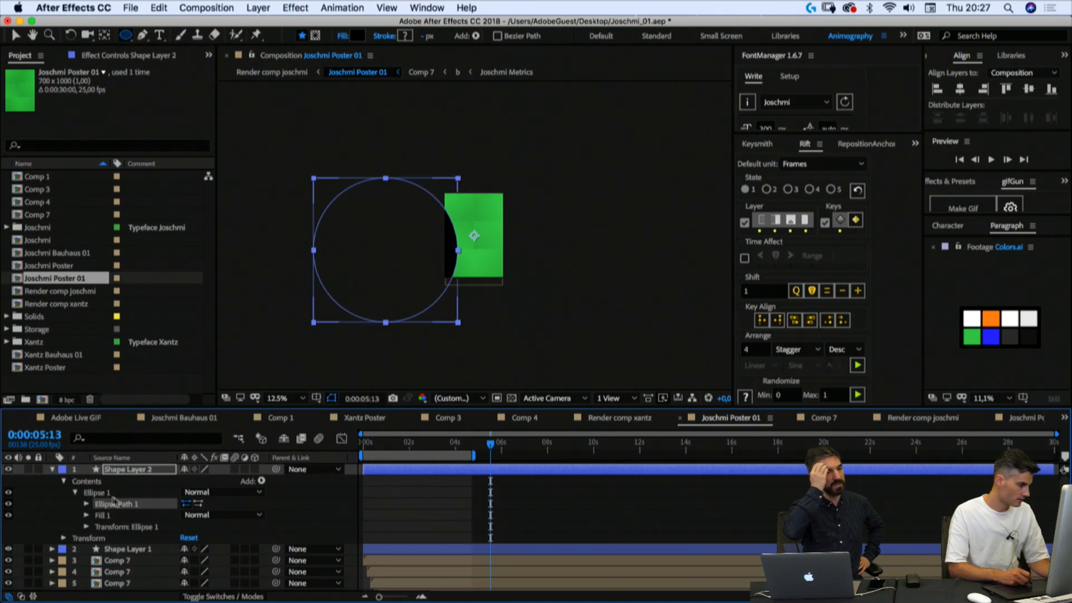
{"action": "left_click", "coordinate": [86, 515]}
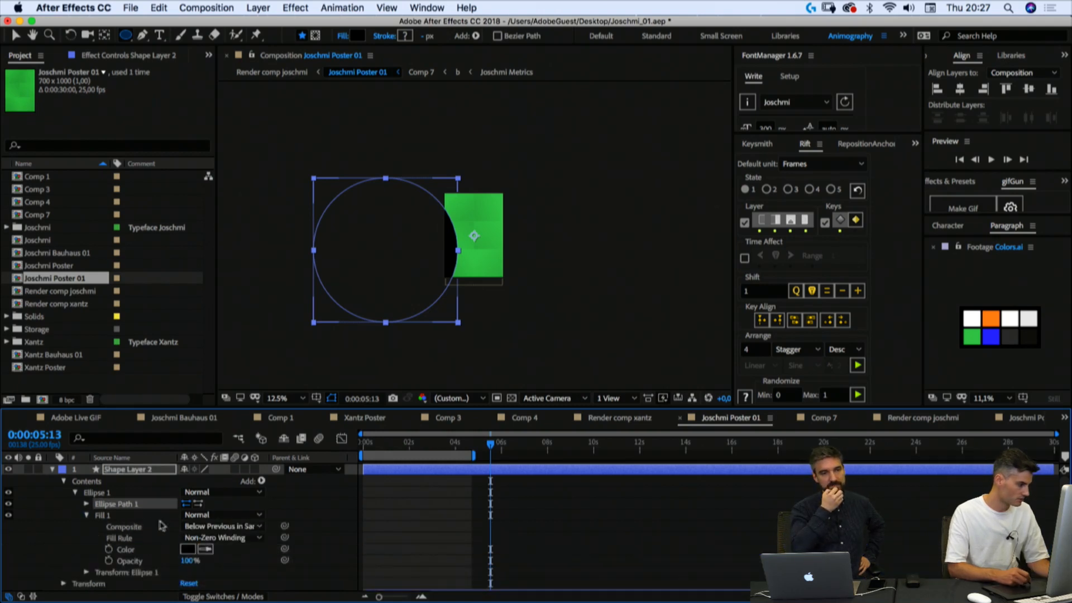
{"action": "left_click", "coordinate": [993, 335]}
{"action": "key", "text": "F2"}
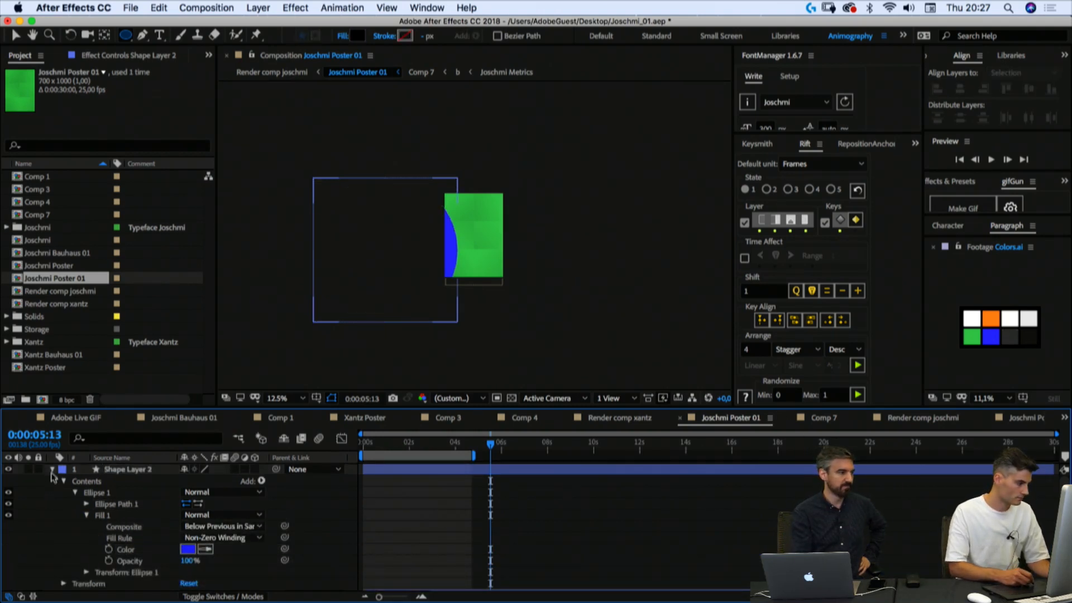
Step: Move Shape Layer 2 below the Comp 7 layers, directly above the green solid
{"action": "left_click", "coordinate": [52, 470]}
{"action": "left_click", "coordinate": [79, 469]}
{"action": "key", "text": "super+shift+bracketleft"}
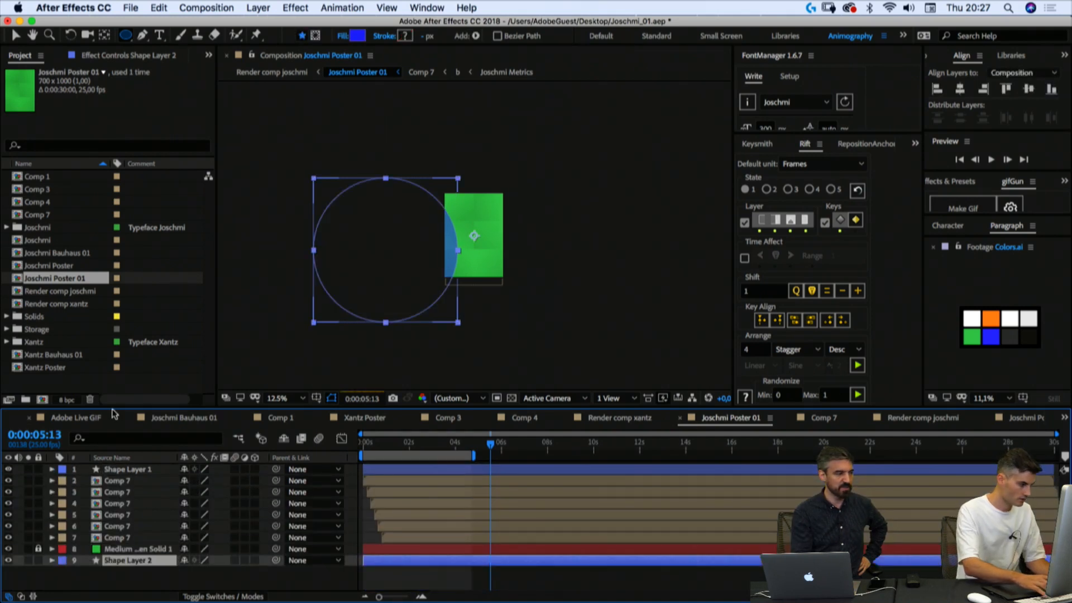
{"action": "key", "text": "super+bracketright"}
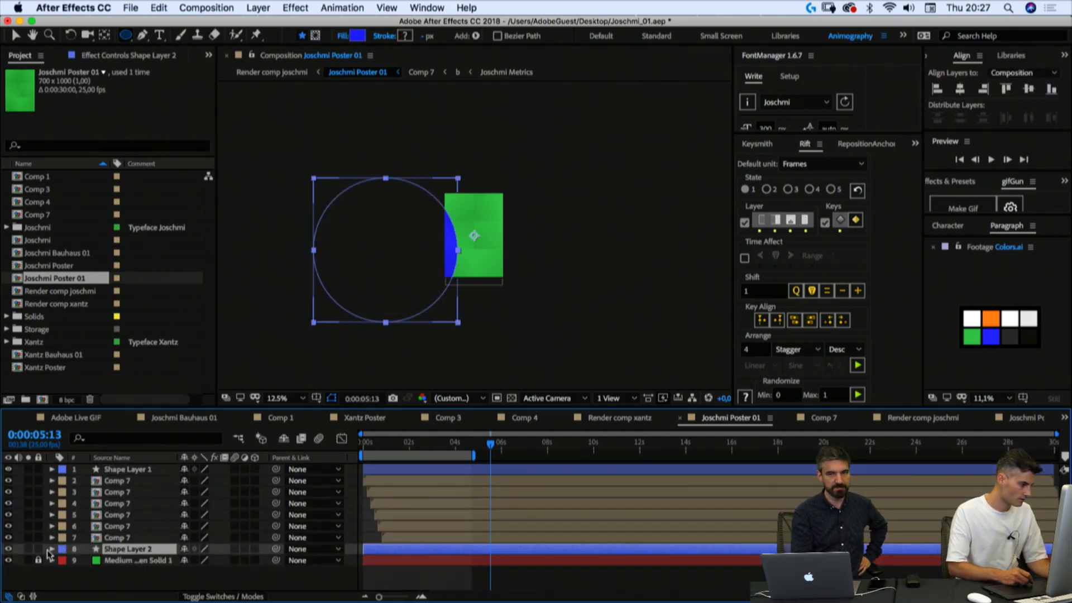
Step: Reveal the circle's Ellipse Path 1 properties and move the circle down and left until it sits just outside the poster
{"action": "left_click", "coordinate": [50, 550]}
{"action": "left_click", "coordinate": [86, 519]}
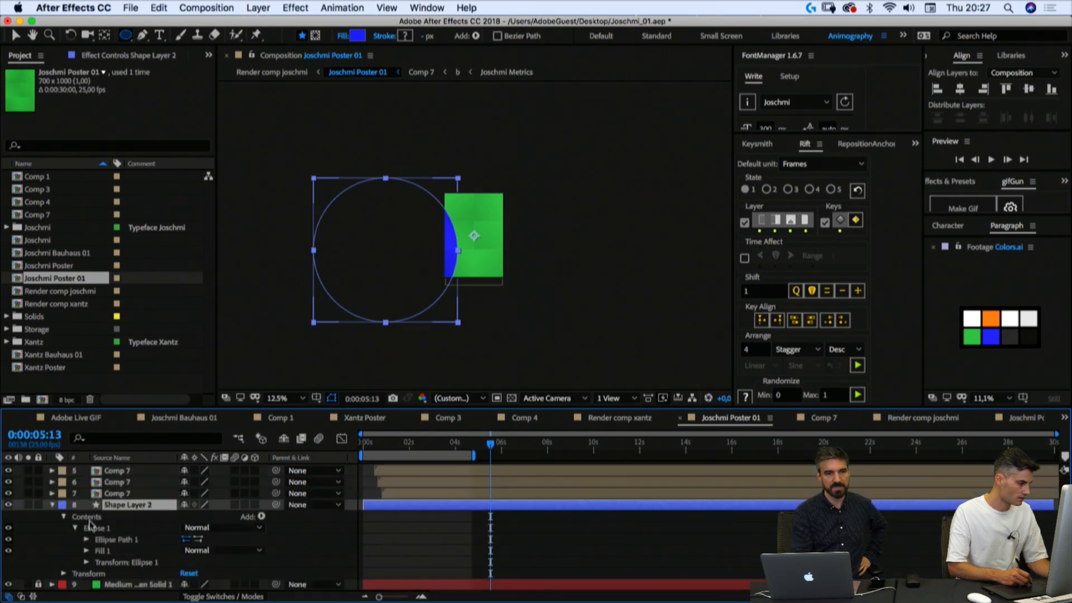
{"action": "left_click", "coordinate": [86, 540]}
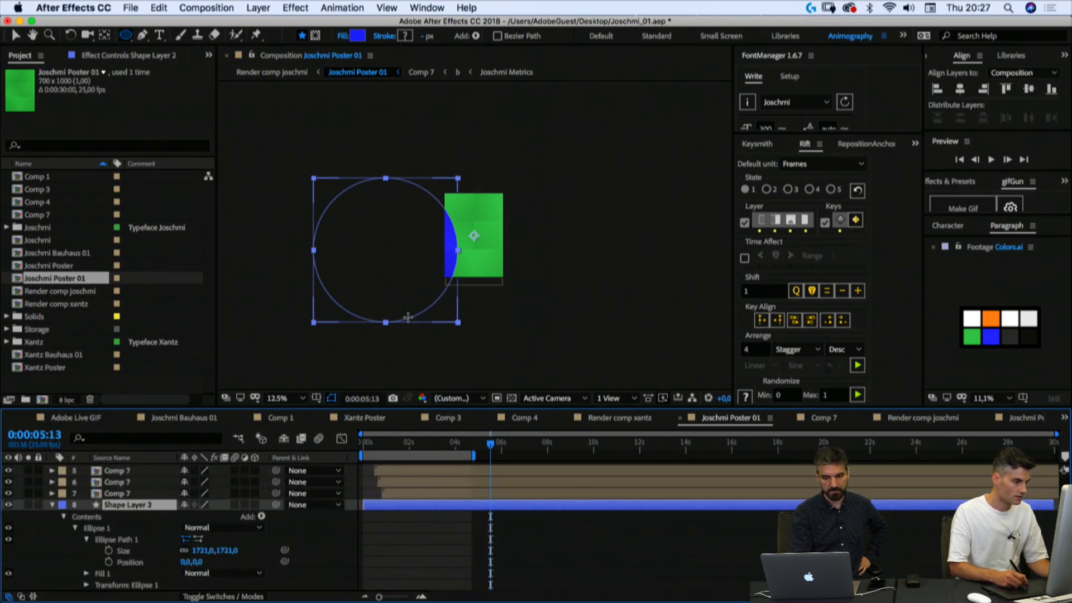
{"action": "key", "text": "v"}
{"action": "left_click_drag", "start_coordinate": [412, 311], "coordinate": [398, 340]}
Step: Extend the work area and keyframe the ellipse's size at 1721 in 0:00:04:16 and 3938 in 0:00:05:11, covering the poster
{"action": "left_click_drag", "start_coordinate": [370, 450], "coordinate": [519, 458]}
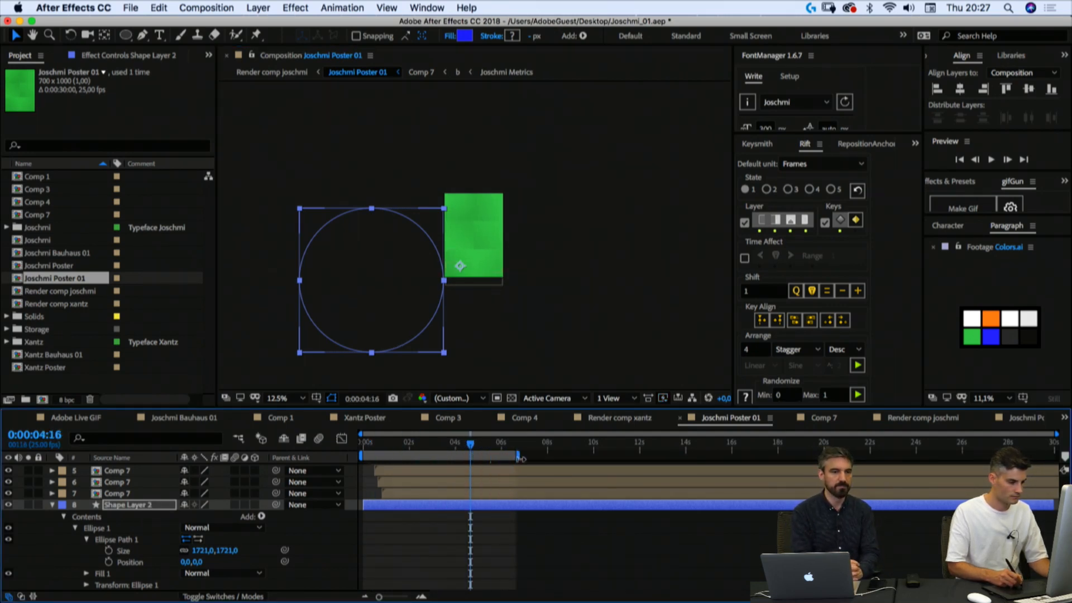
{"action": "left_click", "coordinate": [109, 551]}
{"action": "key", "text": "shift+Page_Down"}
{"action": "key", "text": "shift+Page_Down"}
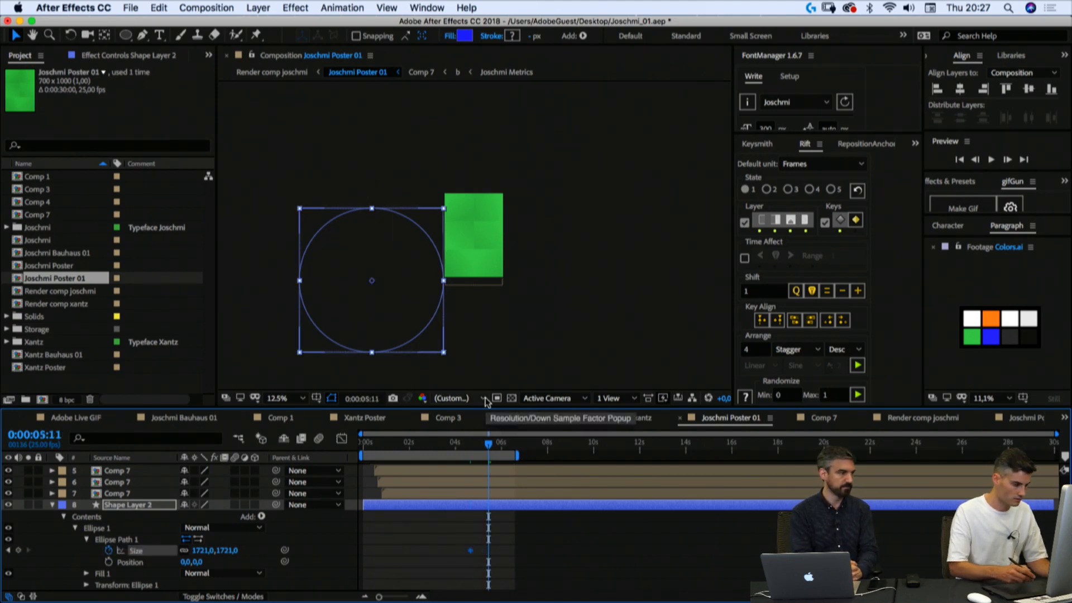
{"action": "left_click_drag", "start_coordinate": [226, 557], "coordinate": [307, 557]}
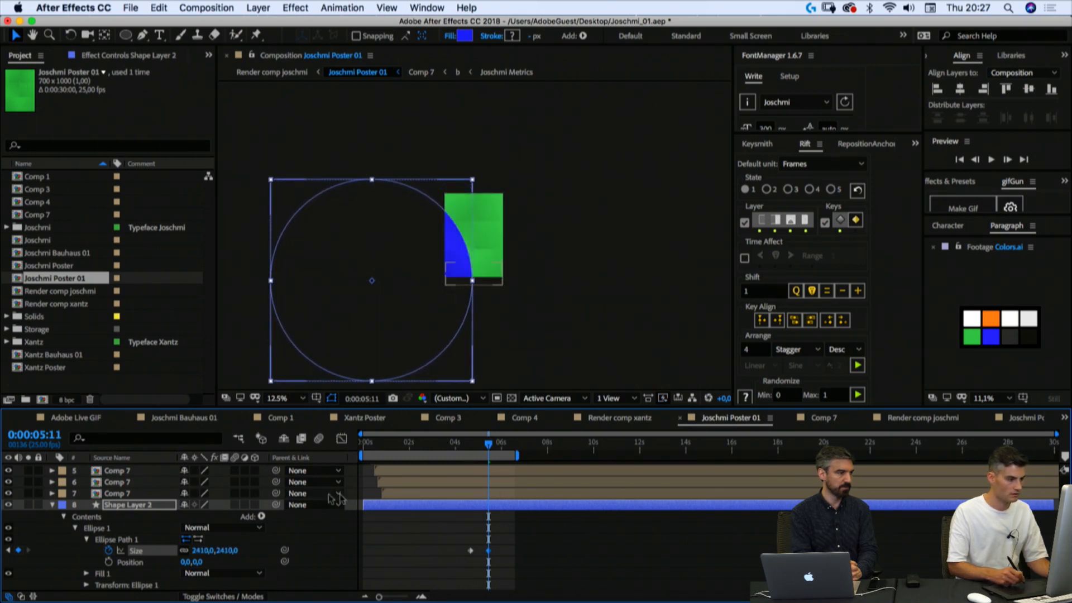
{"action": "left_click_drag", "start_coordinate": [233, 550], "coordinate": [330, 542]}
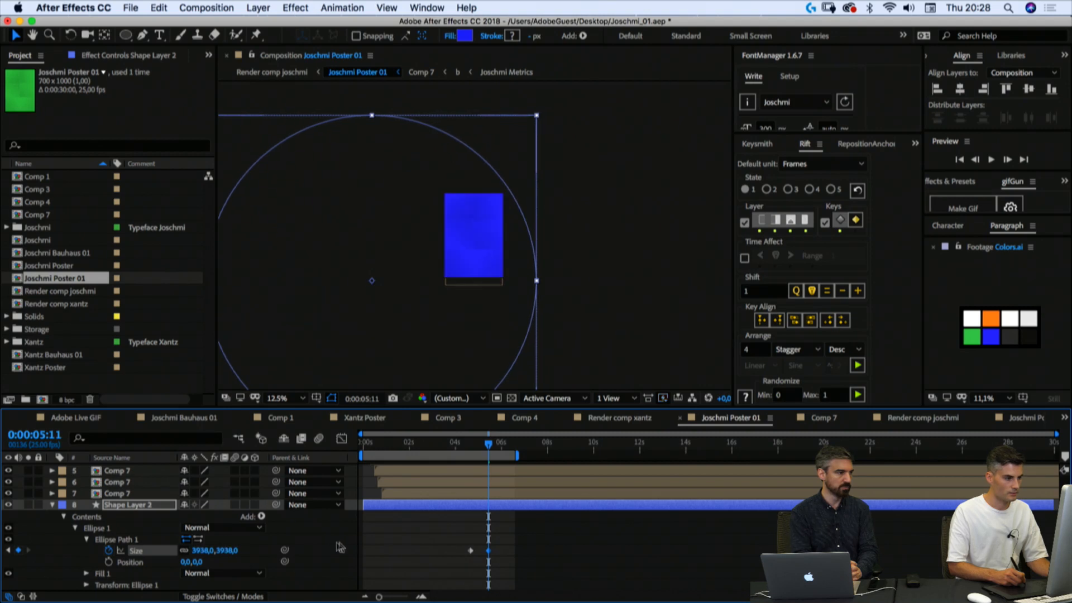
Step: Shorten the work area to just past the last size keyframe and ease both size keyframes with speed 0 and influence 50
{"action": "left_click", "coordinate": [506, 541]}
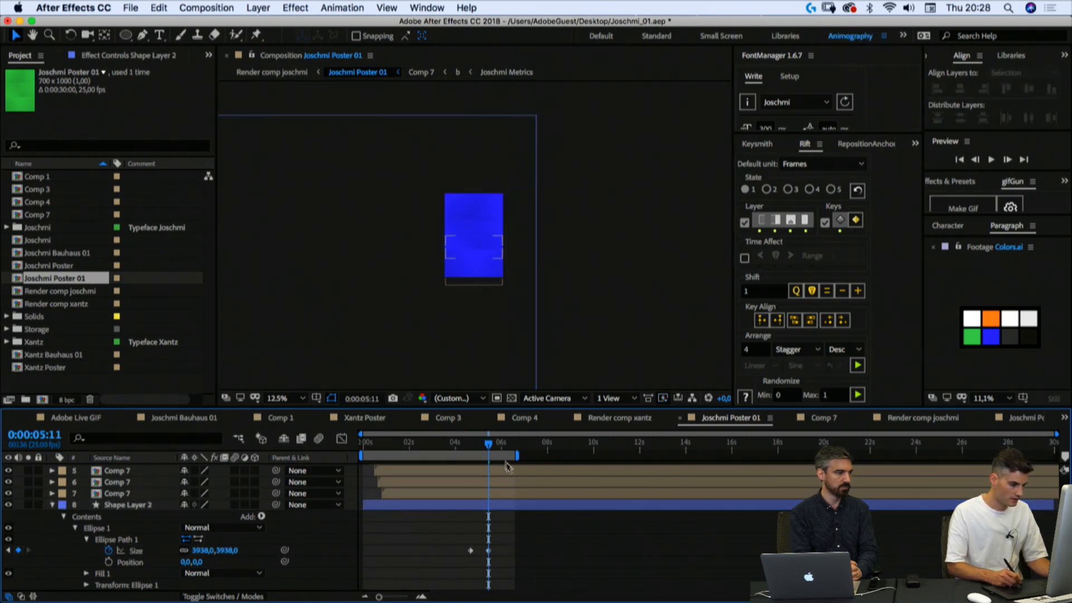
{"action": "left_click_drag", "start_coordinate": [517, 455], "coordinate": [501, 460]}
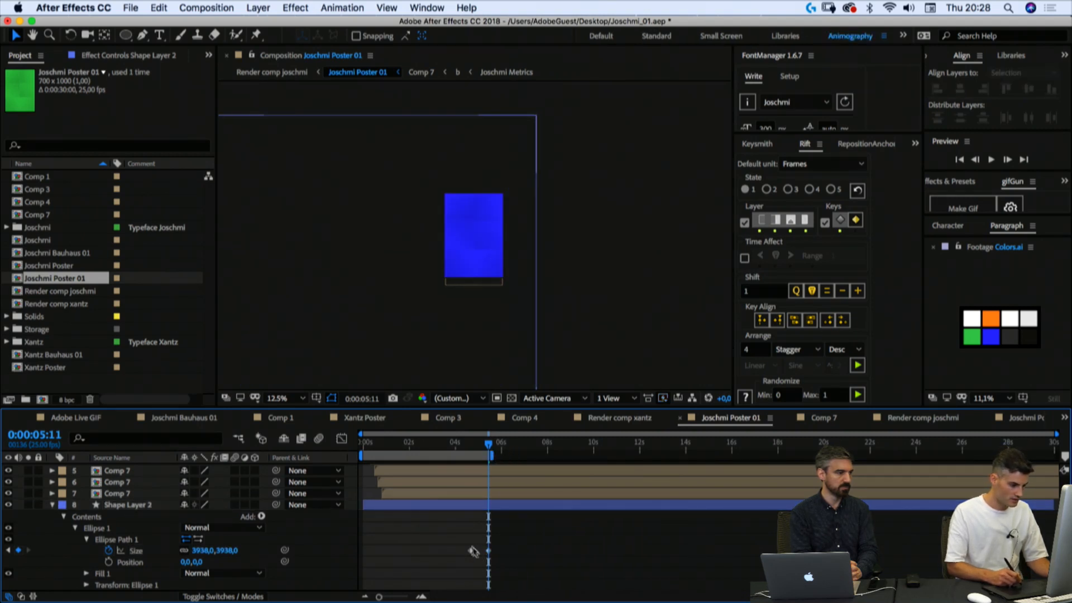
{"action": "left_click", "coordinate": [470, 550]}
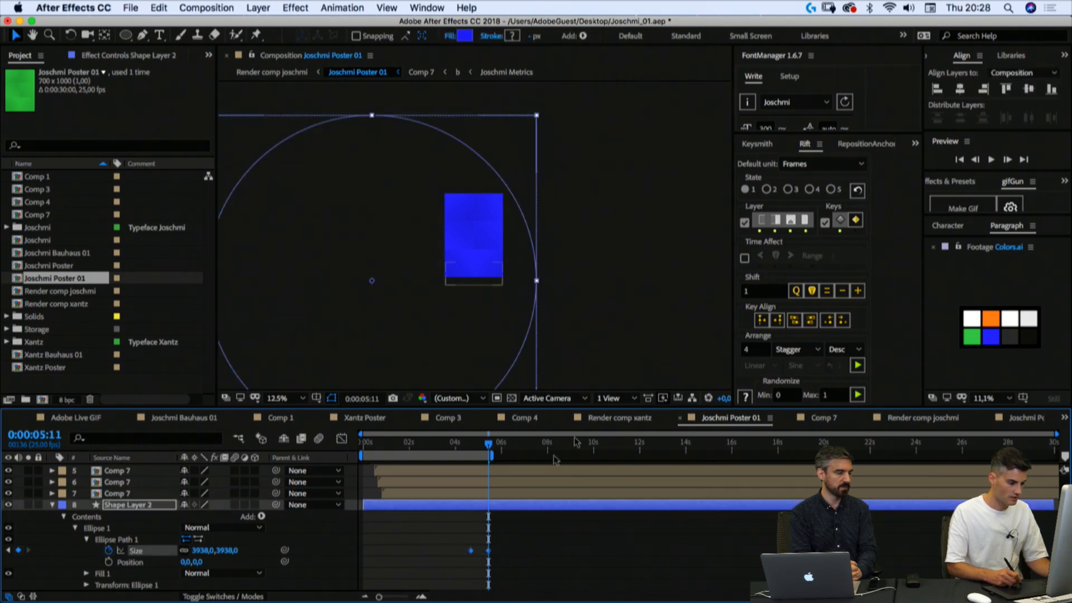
{"action": "left_click_drag", "start_coordinate": [460, 551], "coordinate": [492, 557]}
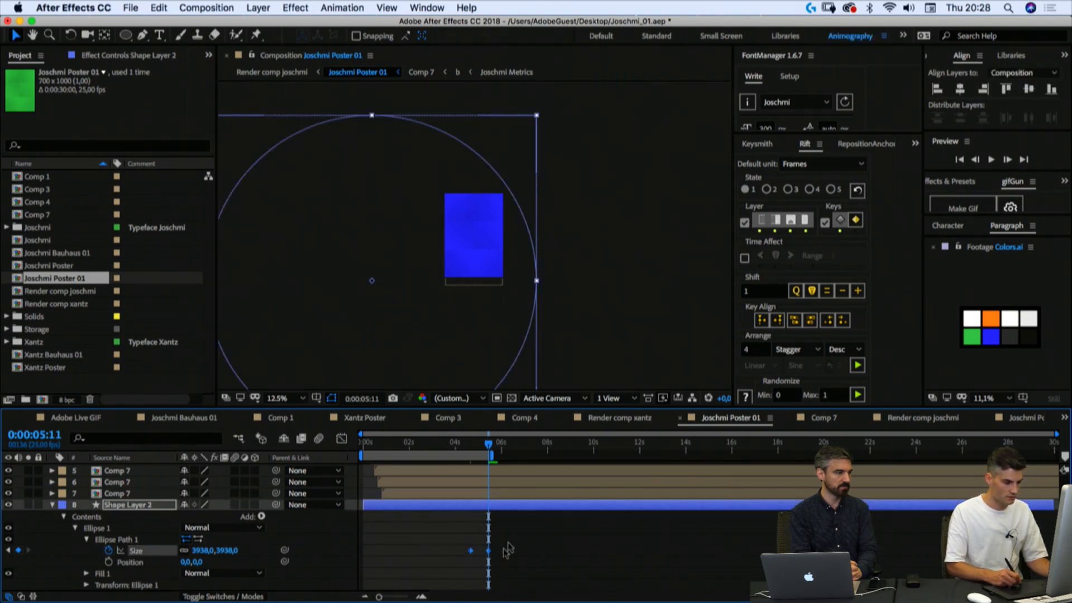
{"action": "left_click", "coordinate": [767, 145]}
{"action": "left_click", "coordinate": [860, 287]}
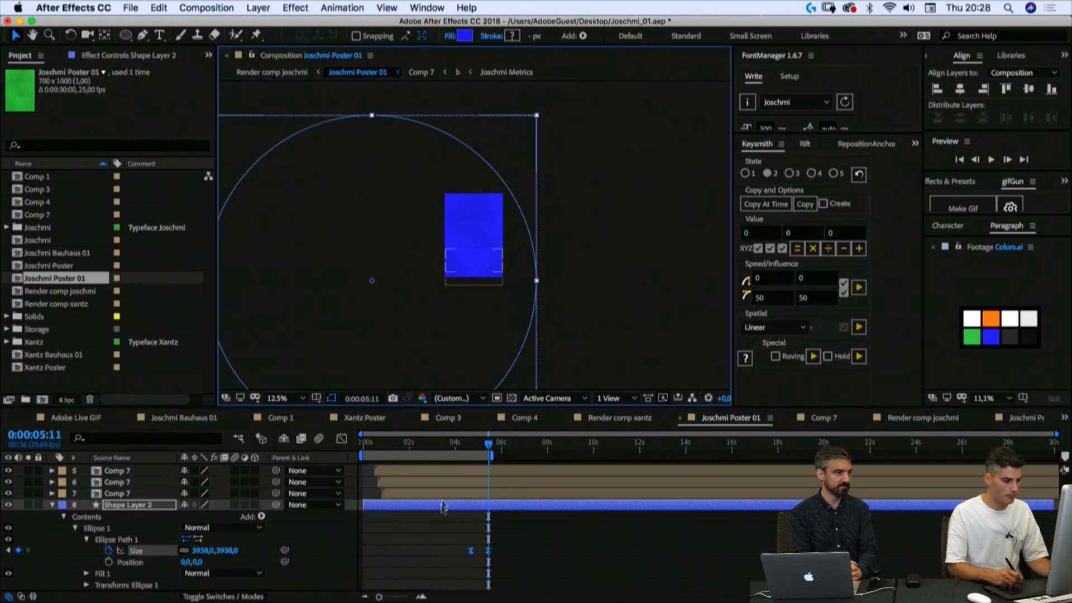
{"action": "left_click", "coordinate": [416, 526]}
Step: Duplicate the Joschmi Poster 01 composition, open the copy and select its Shape Layer 2
{"action": "left_click", "coordinate": [52, 281]}
{"action": "key", "text": "super+d"}
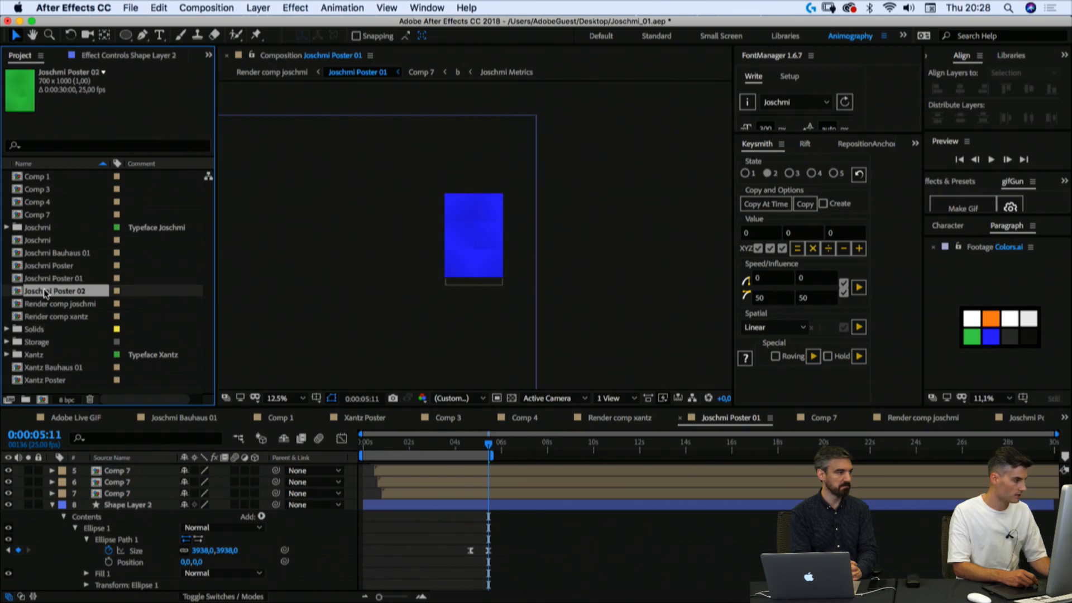
{"action": "double_click", "coordinate": [49, 291]}
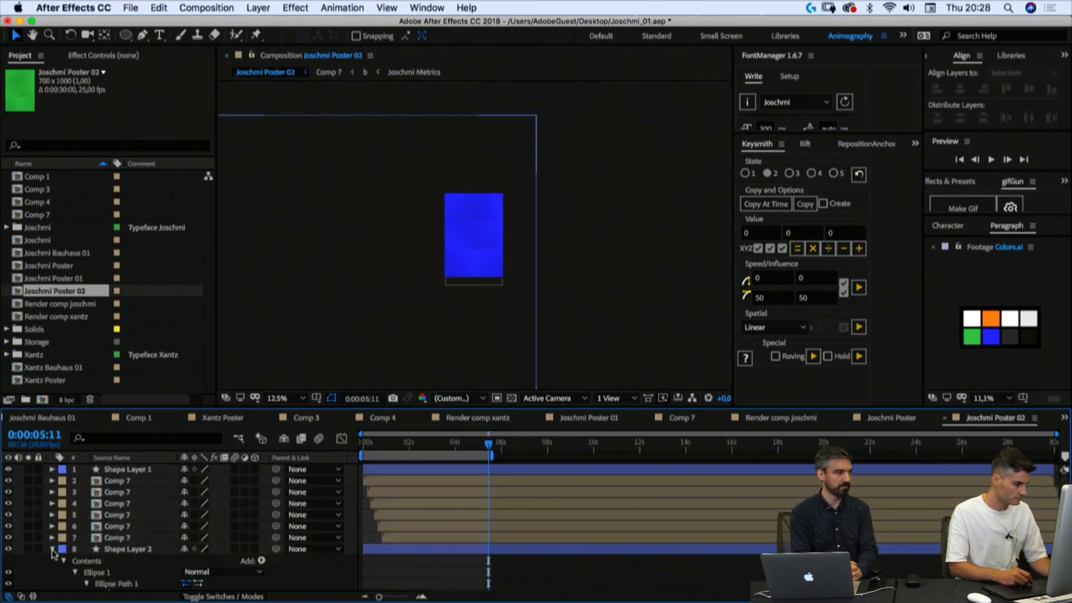
{"action": "left_click", "coordinate": [116, 551]}
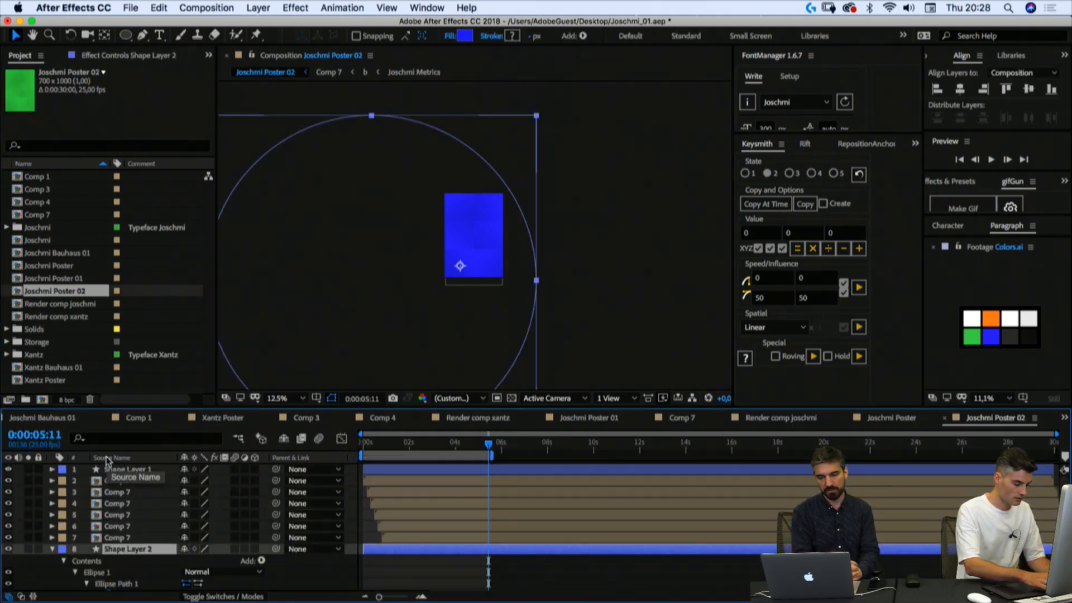
Step: Reveal the Fill 1 properties of Shape Layer 2's ellipse and set its fill colour to the green swatch of Colors.ai
{"action": "left_click", "coordinate": [75, 573]}
{"action": "left_click", "coordinate": [75, 573]}
{"action": "scroll", "coordinate": [72, 577], "scroll_direction": "down", "scroll_amount": 2}
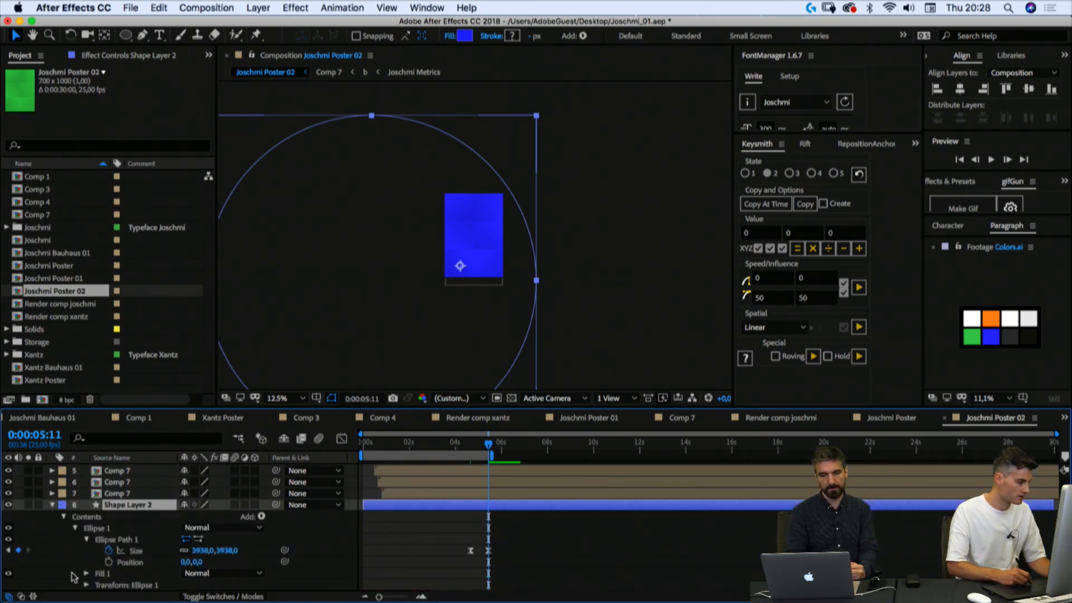
{"action": "left_click", "coordinate": [86, 573]}
{"action": "scroll", "coordinate": [212, 588], "scroll_direction": "down", "scroll_amount": 2}
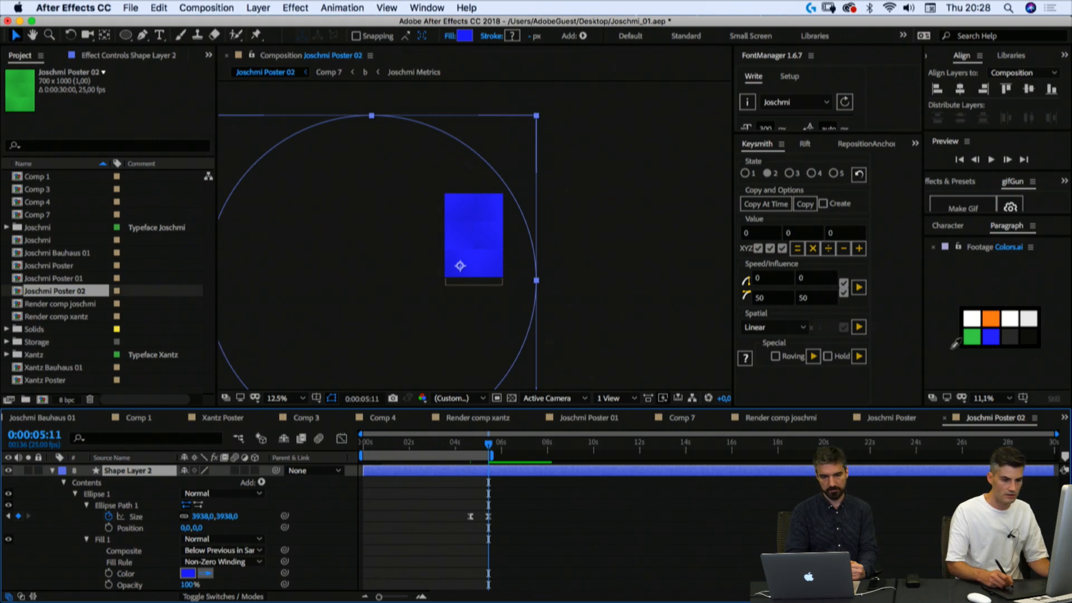
{"action": "left_click", "coordinate": [974, 334]}
{"action": "key", "text": "F2"}
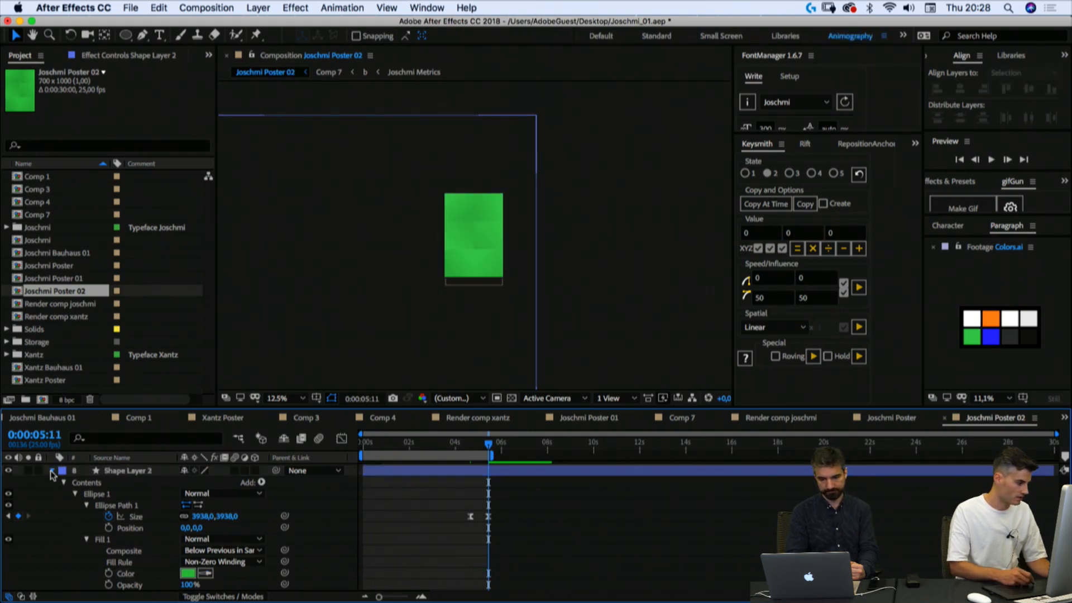
Step: Collapse Shape Layer 2 and recolour the Medium Gray-Green background solid to the blue swatch as a new solid
{"action": "left_click", "coordinate": [52, 470]}
{"action": "left_click", "coordinate": [39, 560]}
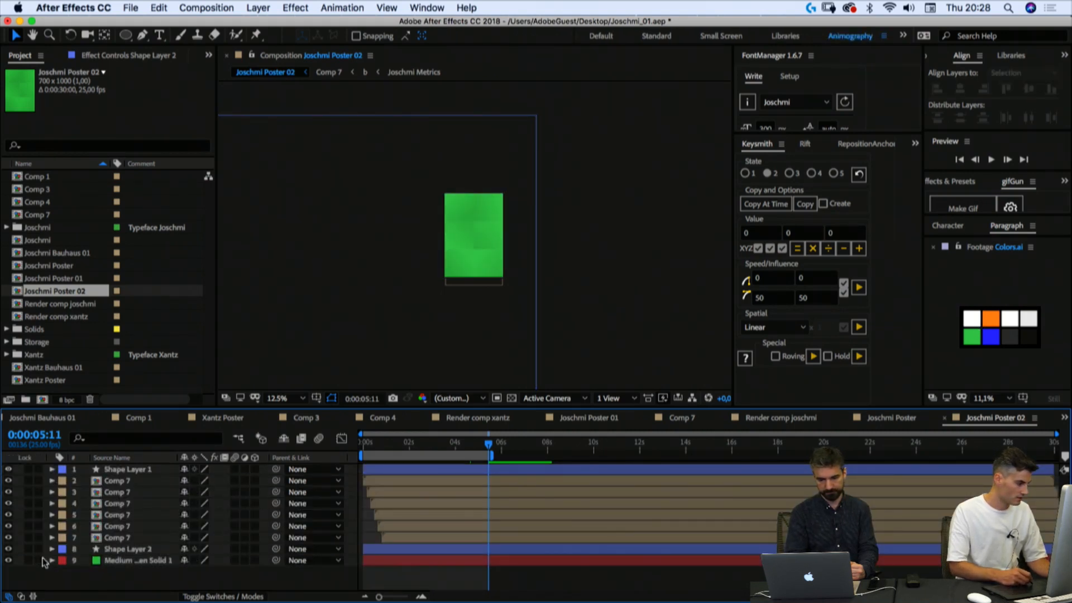
{"action": "left_click", "coordinate": [122, 562]}
{"action": "key", "text": "super+shift+y"}
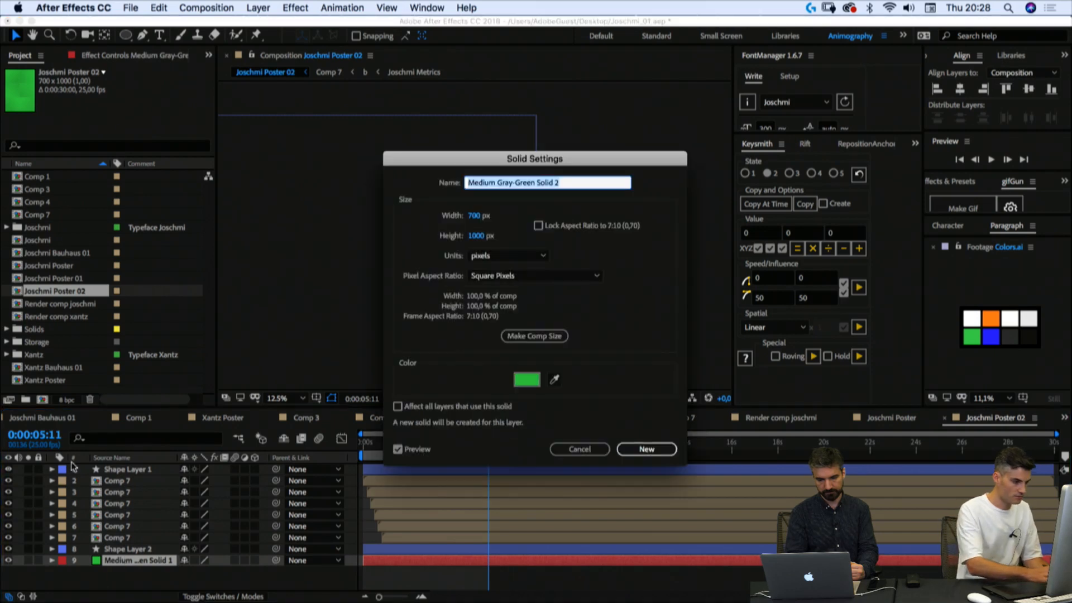
{"action": "left_click", "coordinate": [554, 380]}
{"action": "left_click", "coordinate": [991, 337]}
{"action": "left_click", "coordinate": [646, 449]}
{"action": "left_click", "coordinate": [240, 581]}
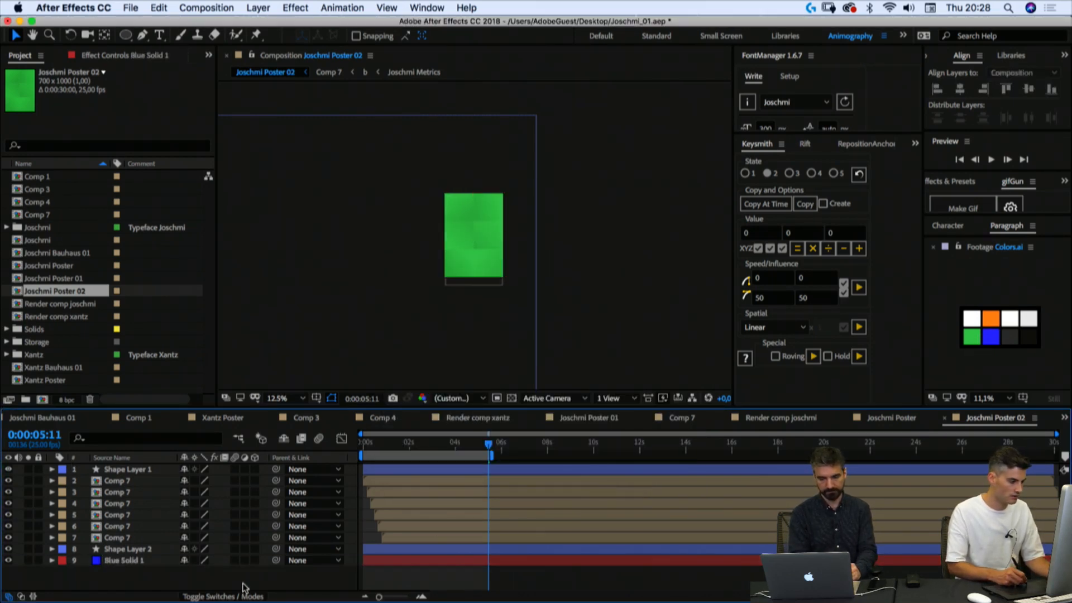
Step: Move Shape Layer 2's circle right and up so it starts outside the poster's right edge and still covers the poster at 0:00:05:11
{"action": "left_click", "coordinate": [125, 550]}
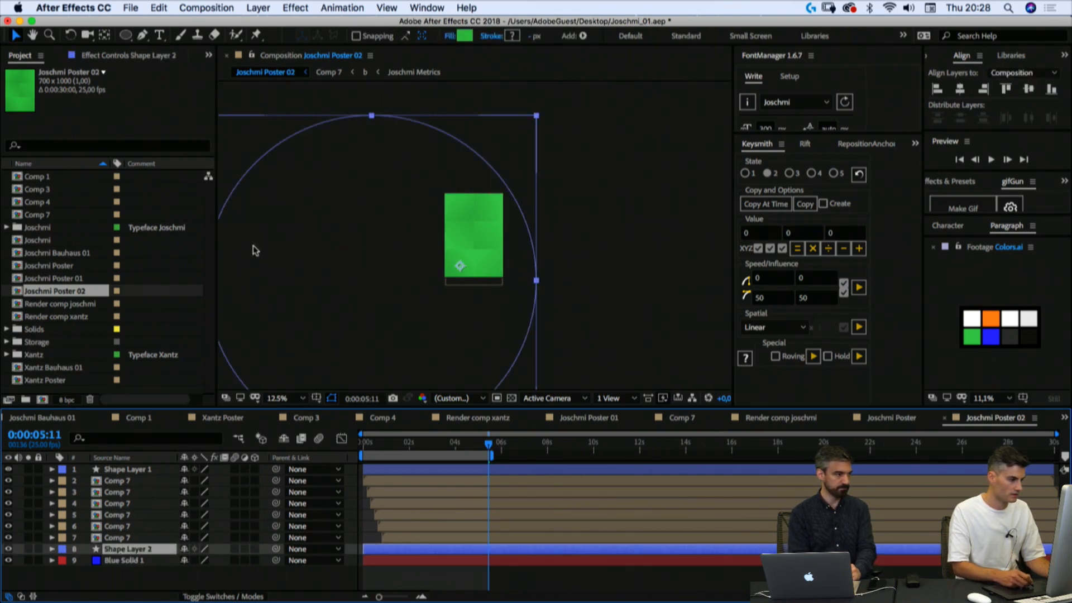
{"action": "left_click_drag", "start_coordinate": [246, 282], "coordinate": [438, 270]}
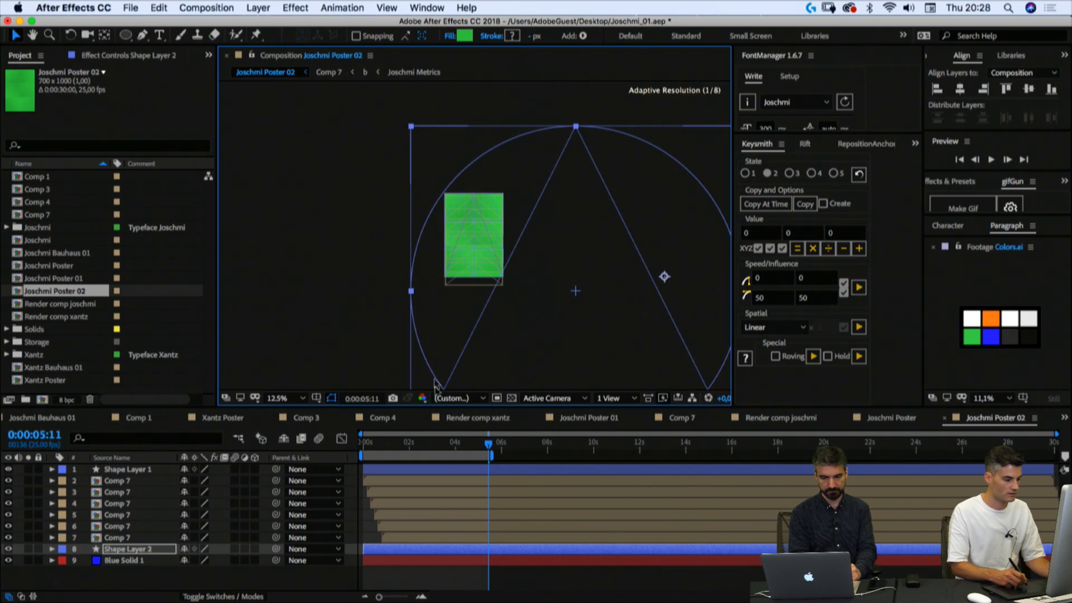
{"action": "mouse_move", "coordinate": [520, 307]}
{"action": "left_mouse_down"}
{"action": "mouse_move", "coordinate": [536, 268]}
{"action": "mouse_move", "coordinate": [509, 299]}
{"action": "left_mouse_up"}
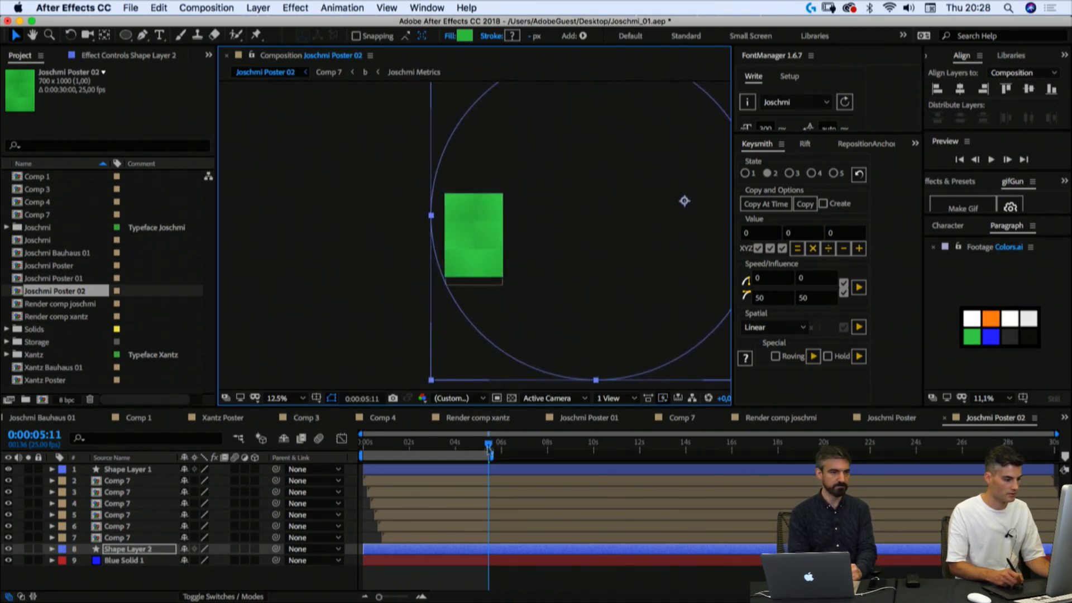
{"action": "mouse_move", "coordinate": [489, 443]}
{"action": "left_mouse_down"}
{"action": "mouse_move", "coordinate": [463, 447]}
{"action": "mouse_move", "coordinate": [491, 445]}
{"action": "left_mouse_up"}
{"action": "left_click", "coordinate": [427, 446]}
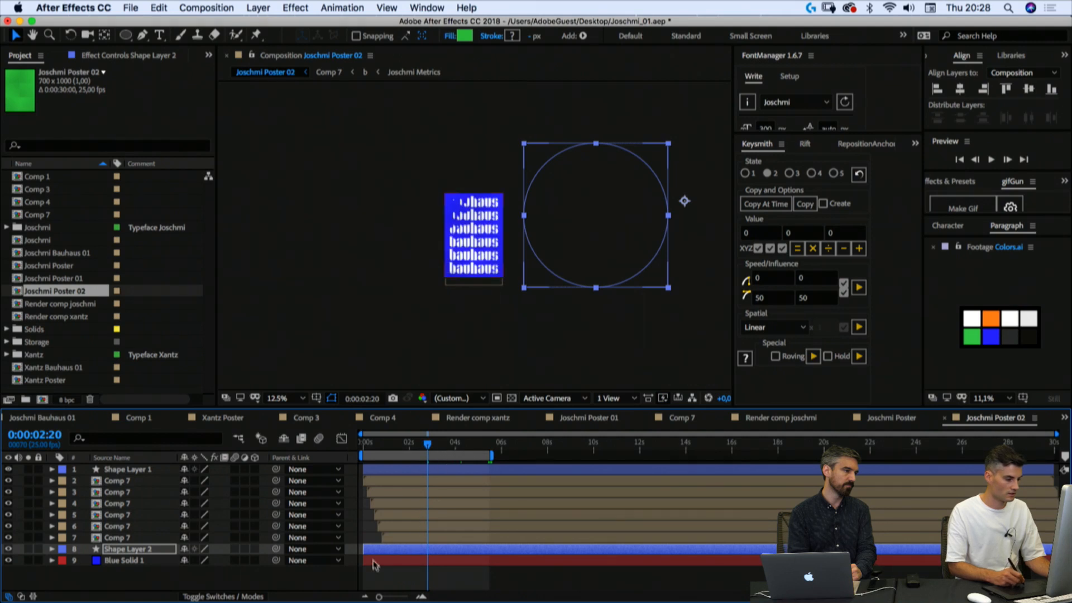
{"action": "left_click", "coordinate": [374, 565]}
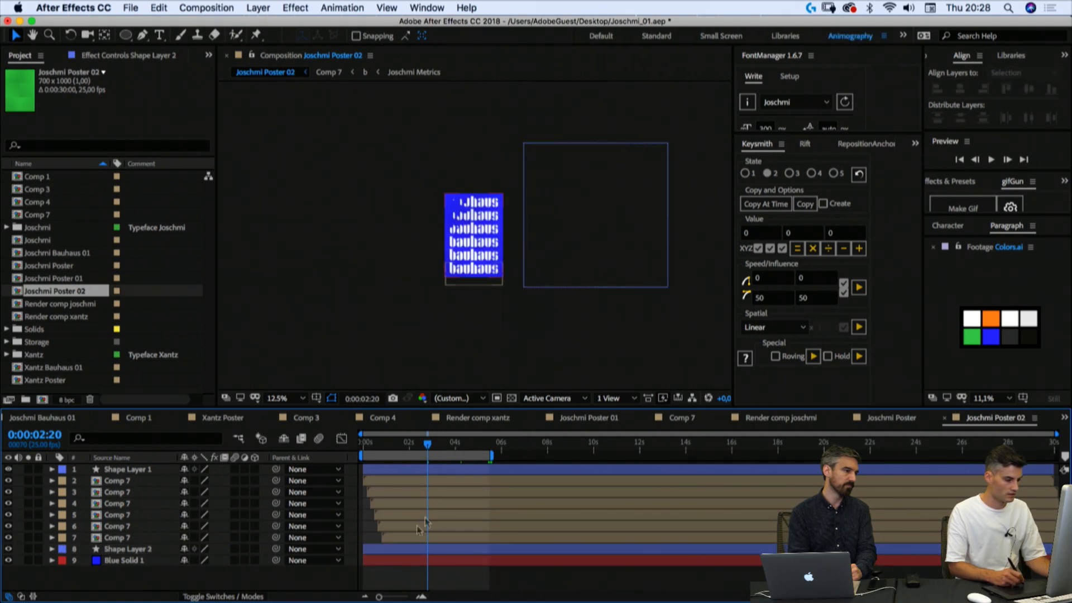
{"action": "left_click", "coordinate": [488, 445]}
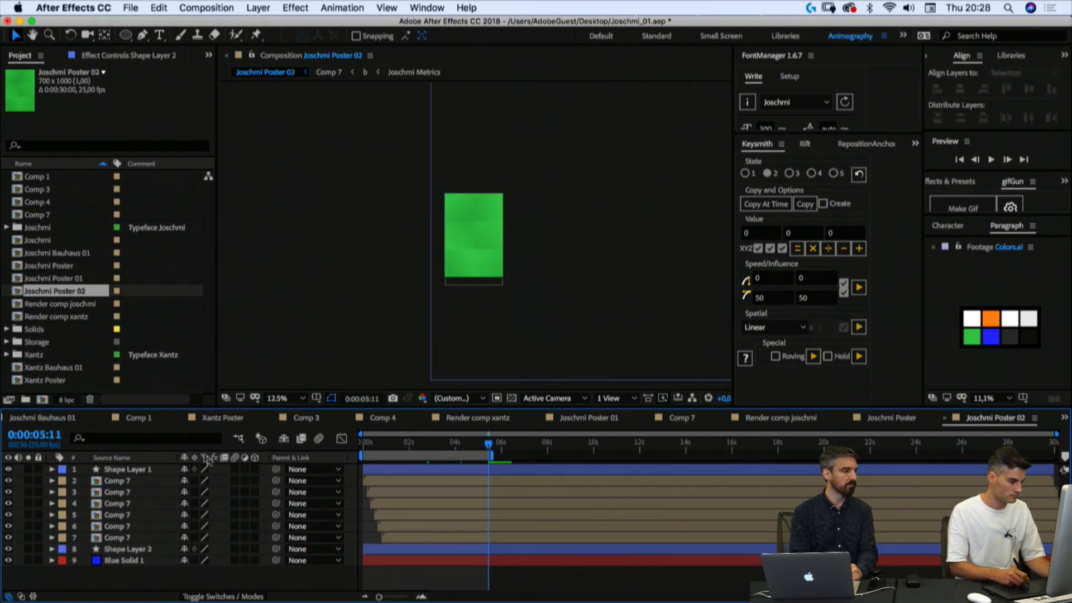
Step: Open Render comp joschmi by way of Joschmi Poster 01 and reduce it to one Joschmi Poster 01 layer ending at 0:00:05:11
{"action": "left_click", "coordinate": [239, 441]}
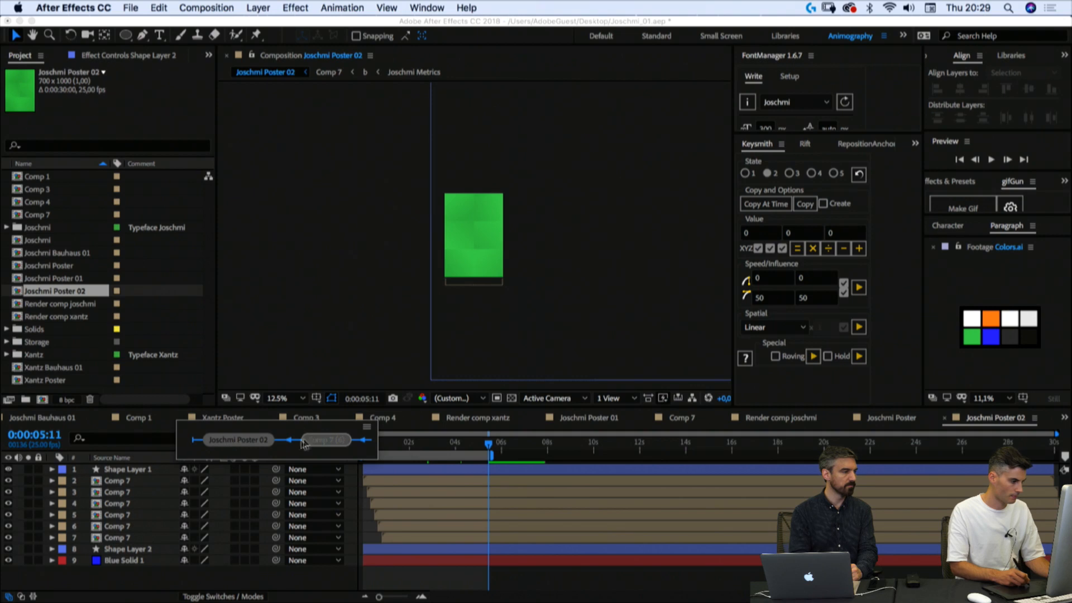
{"action": "left_click", "coordinate": [256, 441]}
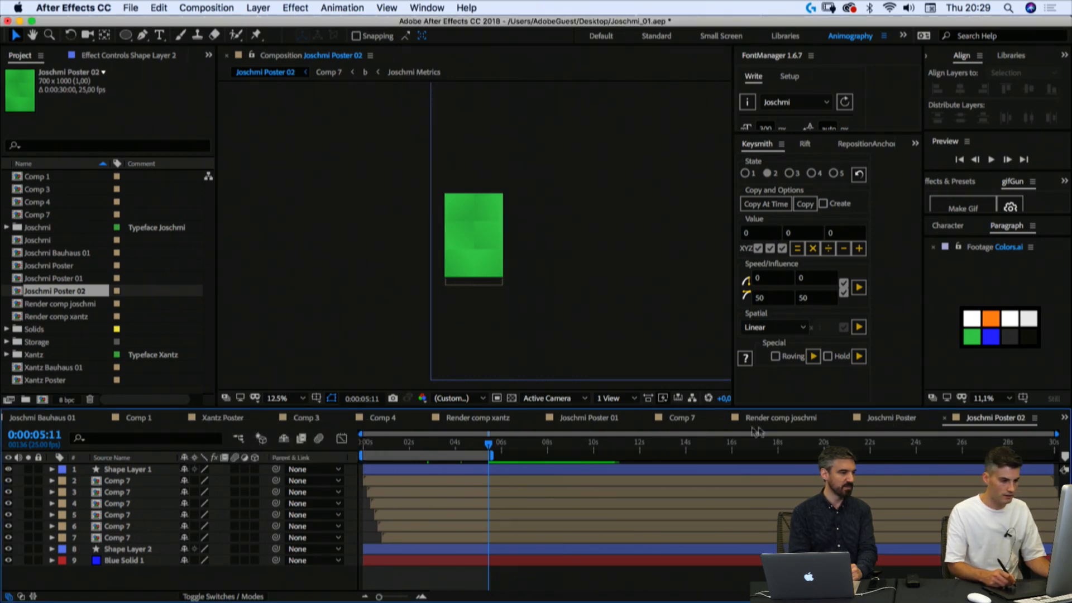
{"action": "left_click", "coordinate": [592, 419]}
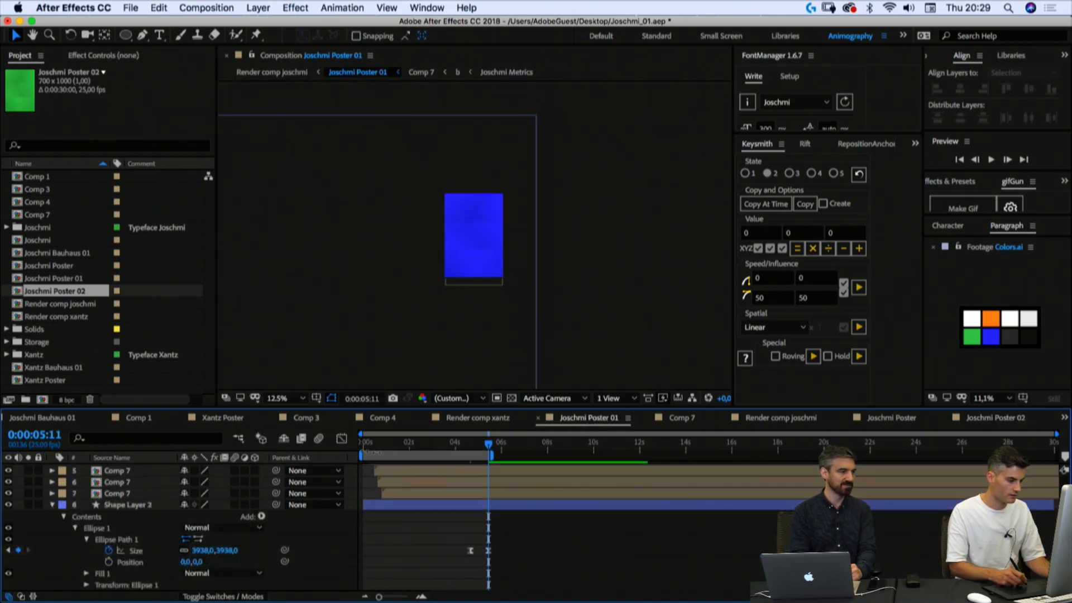
{"action": "left_click", "coordinate": [239, 439]}
{"action": "left_click", "coordinate": [155, 439]}
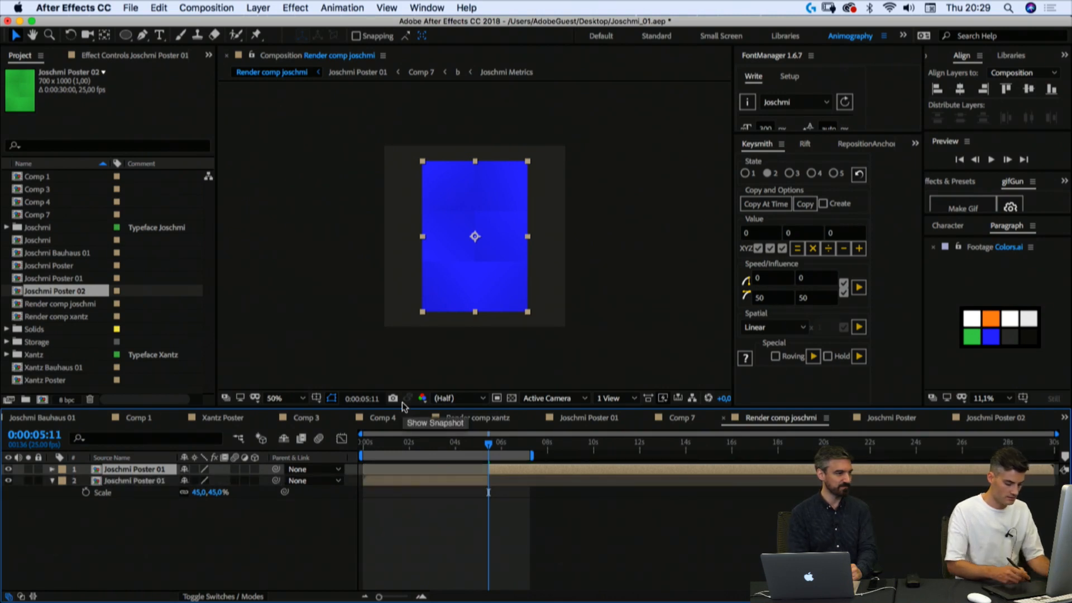
{"action": "key", "text": "alt+bracketright"}
{"action": "left_click", "coordinate": [95, 494]}
{"action": "left_click", "coordinate": [129, 470]}
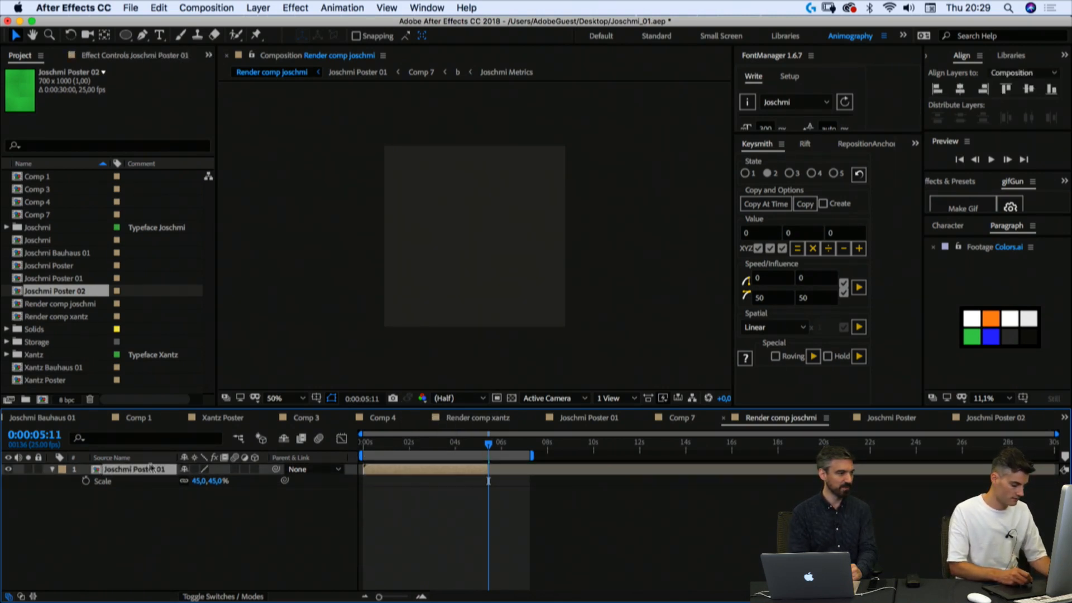
Step: Duplicate the poster layer, replace the copy with Joschmi Poster 02 starting at 0:00:05:11, and extend the work area to that layer's end
{"action": "key", "text": "super+d"}
{"action": "left_click_drag", "start_coordinate": [45, 292], "coordinate": [150, 476]}
{"action": "left_click_drag", "start_coordinate": [398, 479], "coordinate": [615, 456]}
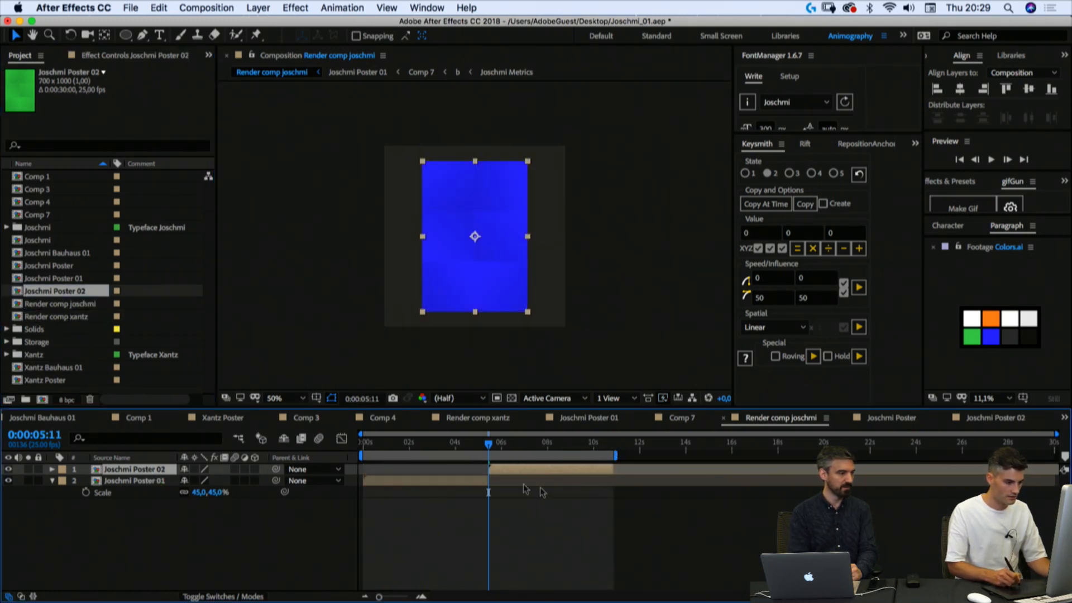
Step: Preview Render comp joschmi from the first frame to check the change between the two posters
{"action": "left_click", "coordinate": [959, 161]}
{"action": "key", "text": "space"}
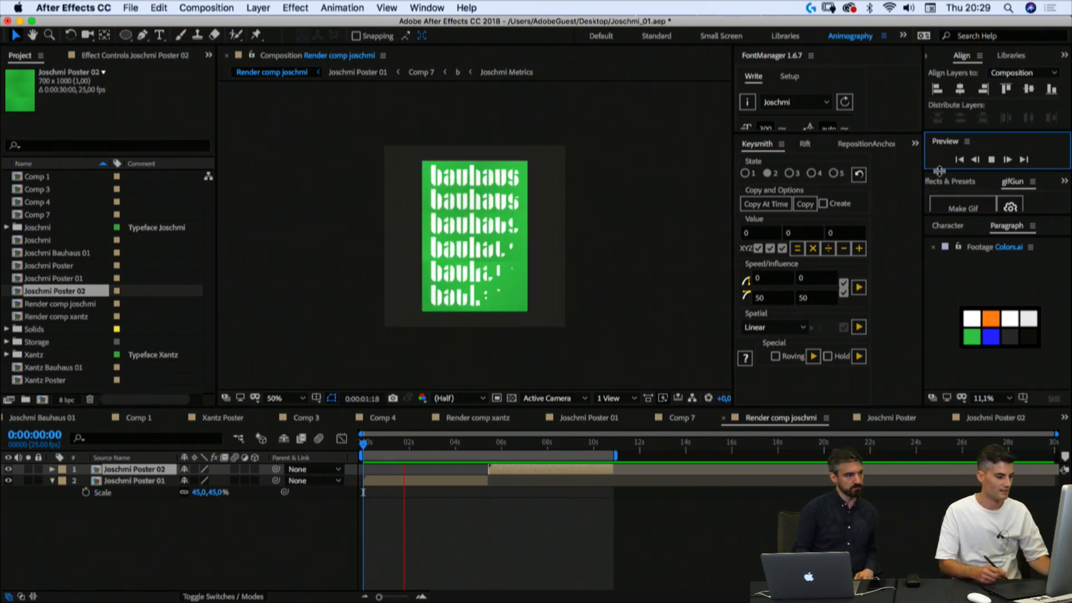
{"action": "key", "text": "space"}
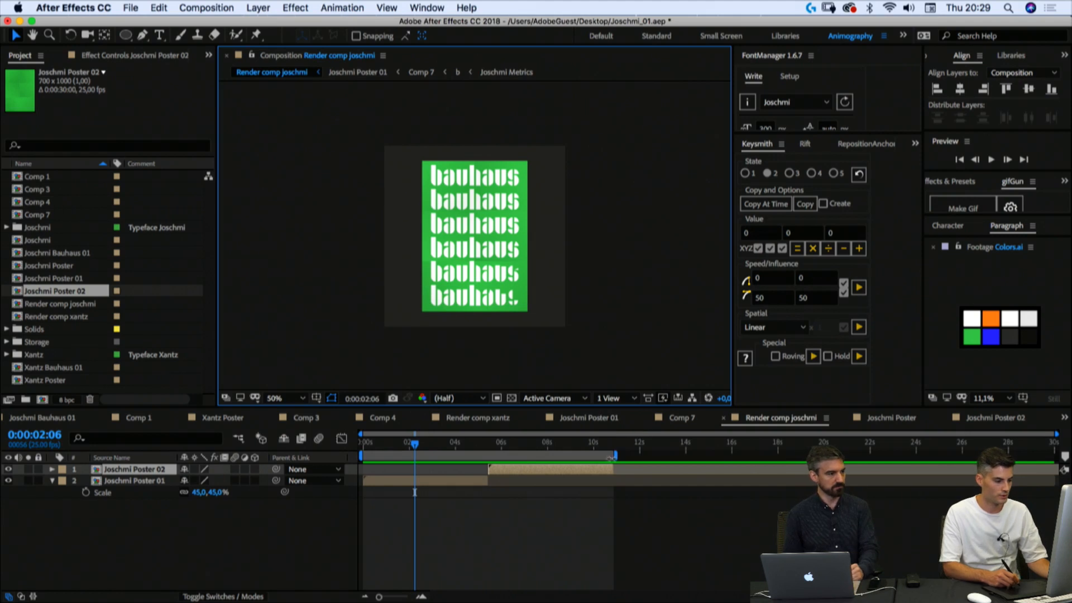
Step: Extend the end of the Joschmi Poster 02 layer slightly past the work area and inspect the colour transition at 0:00:05:01
{"action": "left_click_drag", "start_coordinate": [612, 472], "coordinate": [617, 472]}
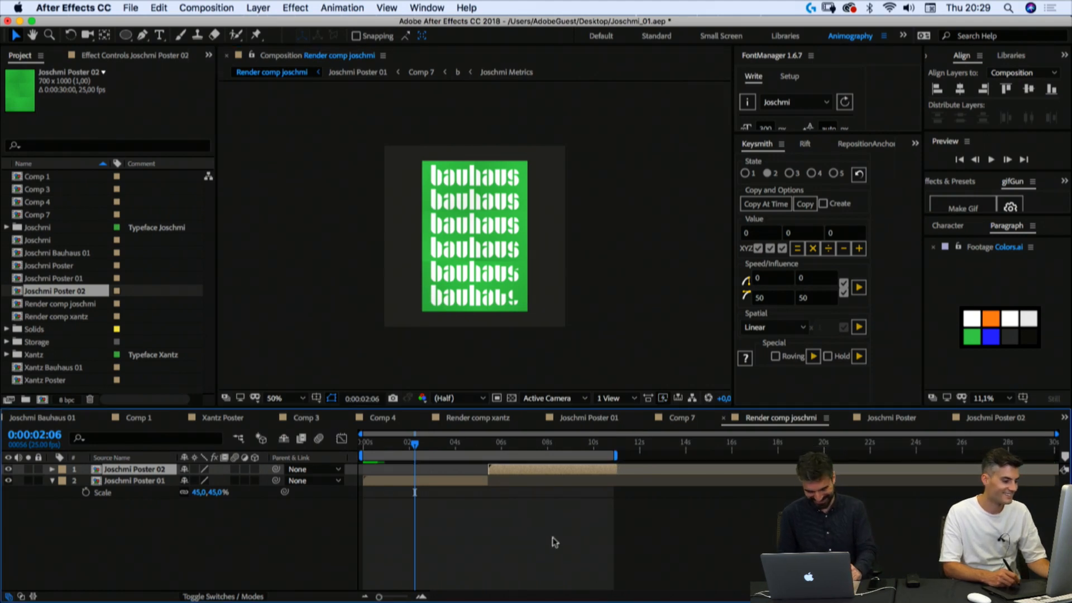
{"action": "left_click", "coordinate": [433, 494]}
{"action": "left_click_drag", "start_coordinate": [415, 444], "coordinate": [480, 449]}
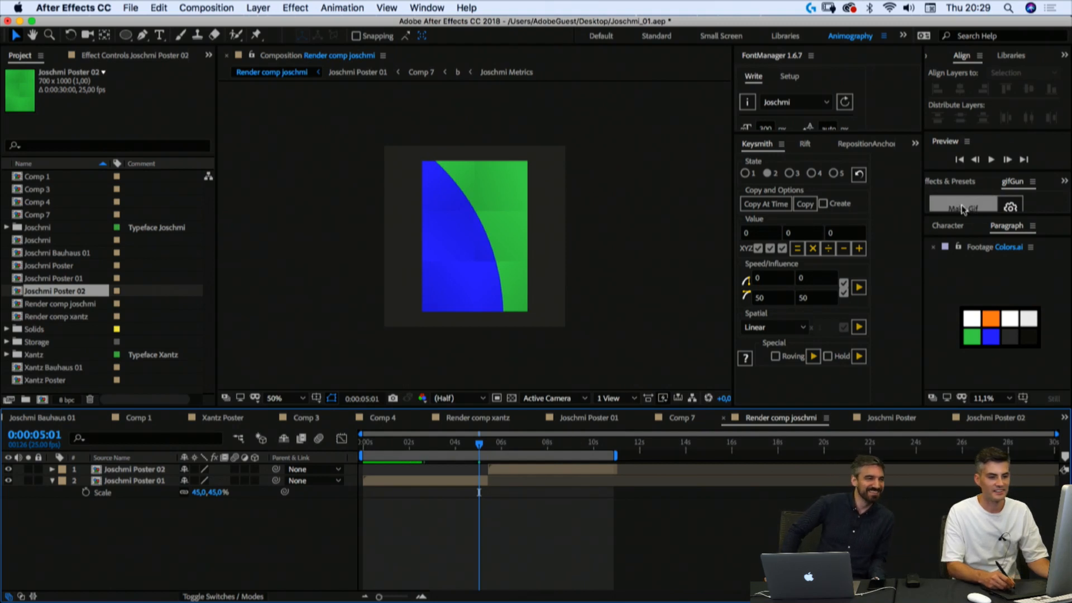
Step: Make a GIF of Render comp joschmi with gifGun and switch applications to check it
{"action": "key", "text": "super+s"}
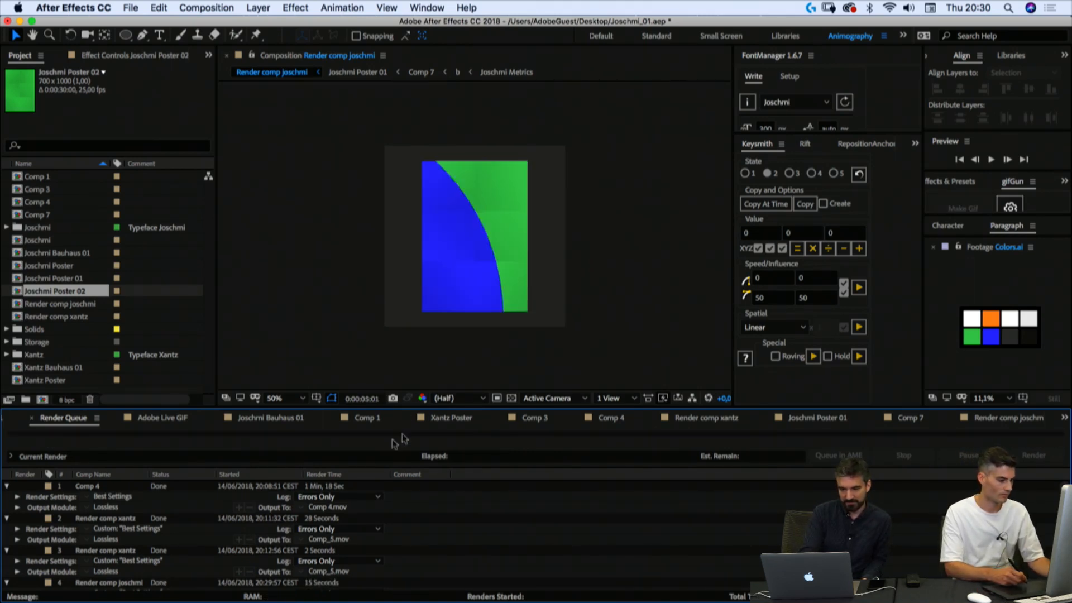
{"action": "key", "text": "super+Tab"}
{"action": "key", "text": "super+Tab"}
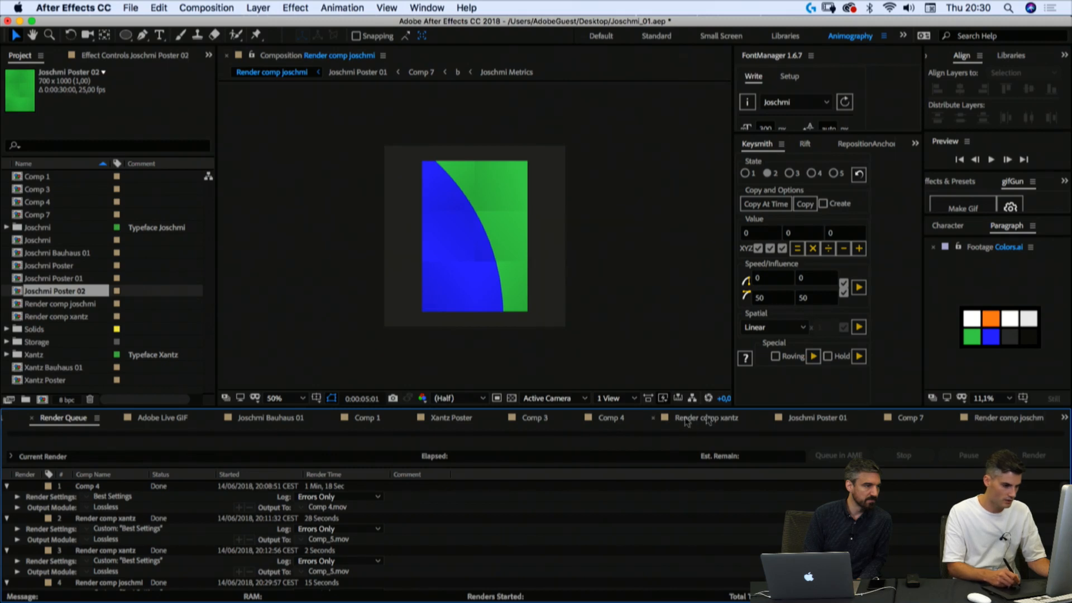
Step: Split the Joschmi Poster 01 layer in Render comp joschmi at 0:00:01:17
{"action": "left_click", "coordinate": [1002, 419]}
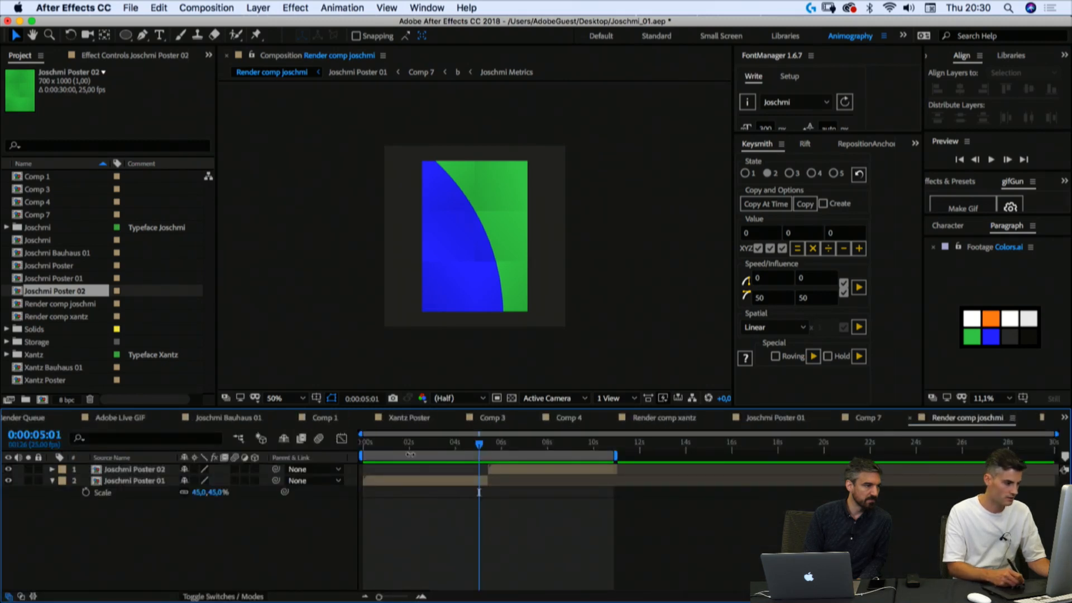
{"action": "mouse_move", "coordinate": [410, 446]}
{"action": "left_mouse_down"}
{"action": "mouse_move", "coordinate": [441, 455]}
{"action": "mouse_move", "coordinate": [401, 447]}
{"action": "left_mouse_up"}
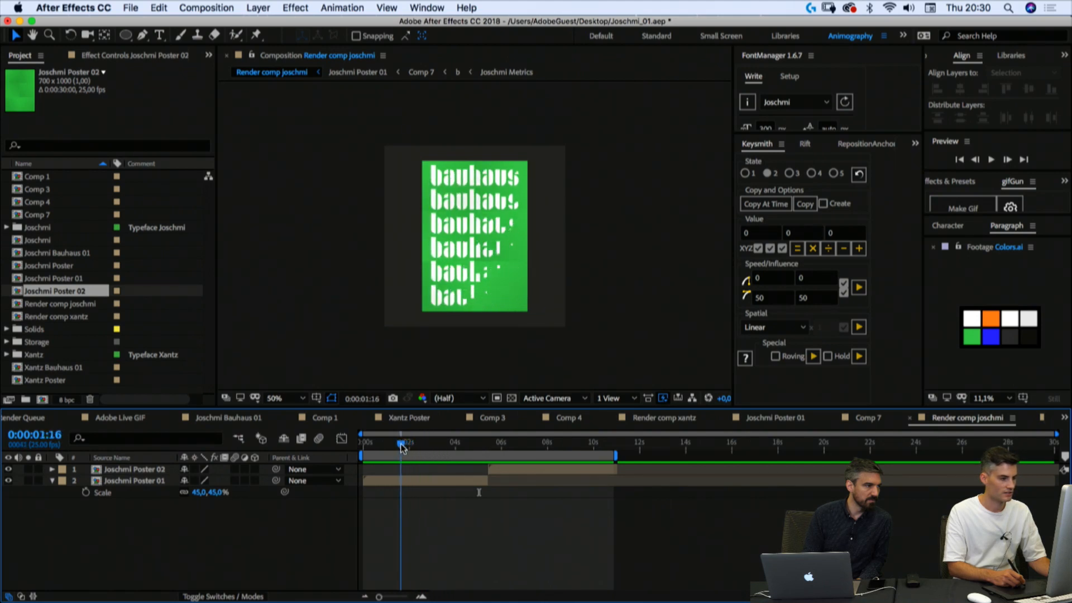
{"action": "left_click", "coordinate": [403, 481]}
{"action": "key", "text": "super+shift+d"}
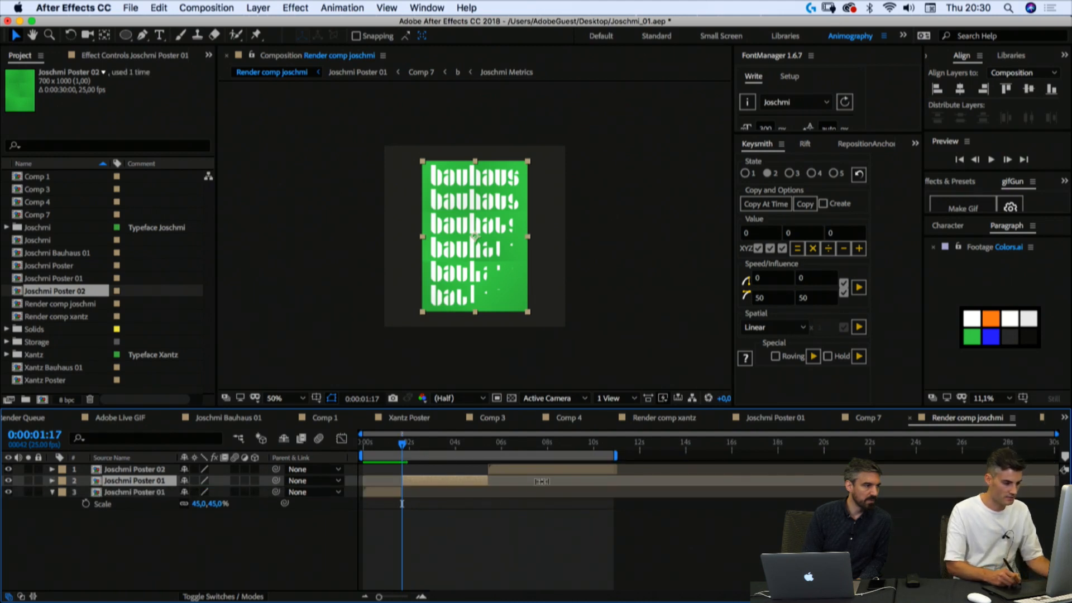
Step: Rearrange the segments into a loop: second Joschmi Poster 01 part at the start, Joschmi Poster 02 trimmed to fit behind it, first part last
{"action": "left_click", "coordinate": [617, 470]}
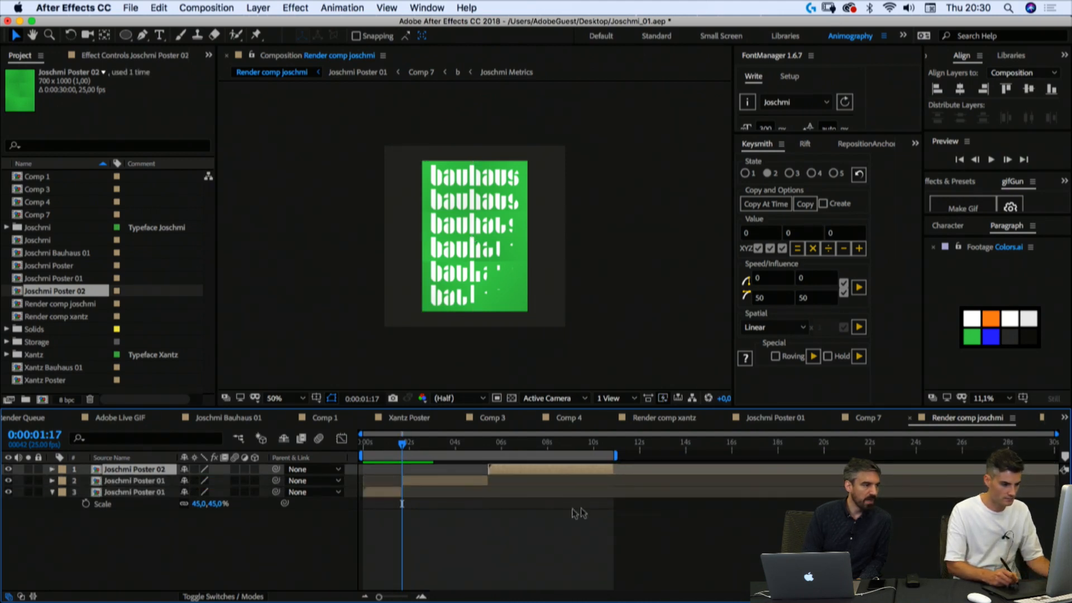
{"action": "left_click", "coordinate": [455, 480], "text": "shift"}
{"action": "left_click_drag", "start_coordinate": [431, 484], "coordinate": [395, 491]}
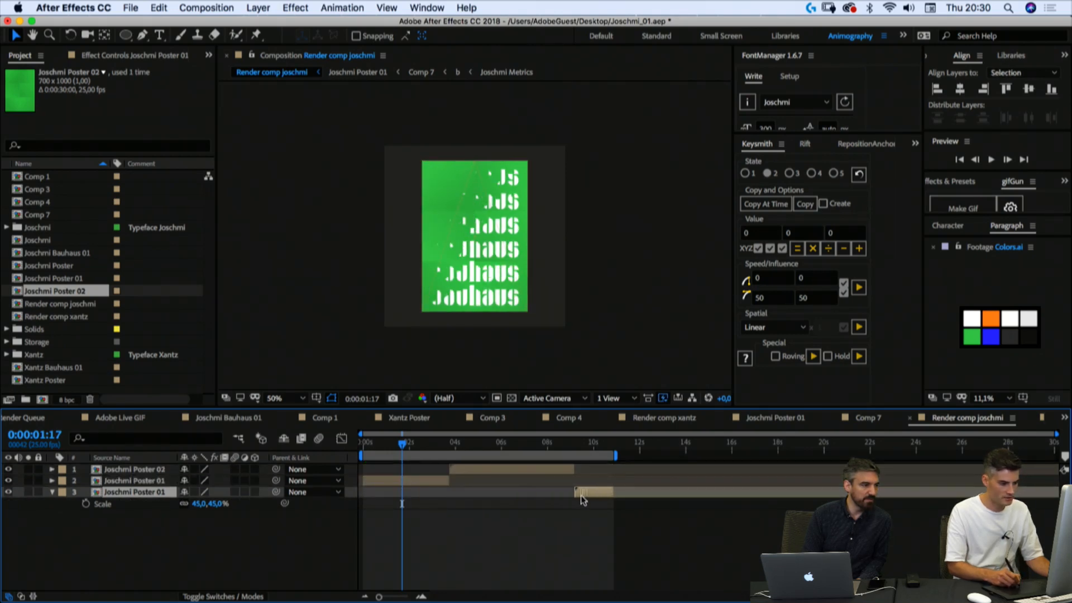
{"action": "left_click", "coordinate": [564, 534]}
Step: Preview the rearranged poster loop from the first frame
{"action": "left_click", "coordinate": [960, 160]}
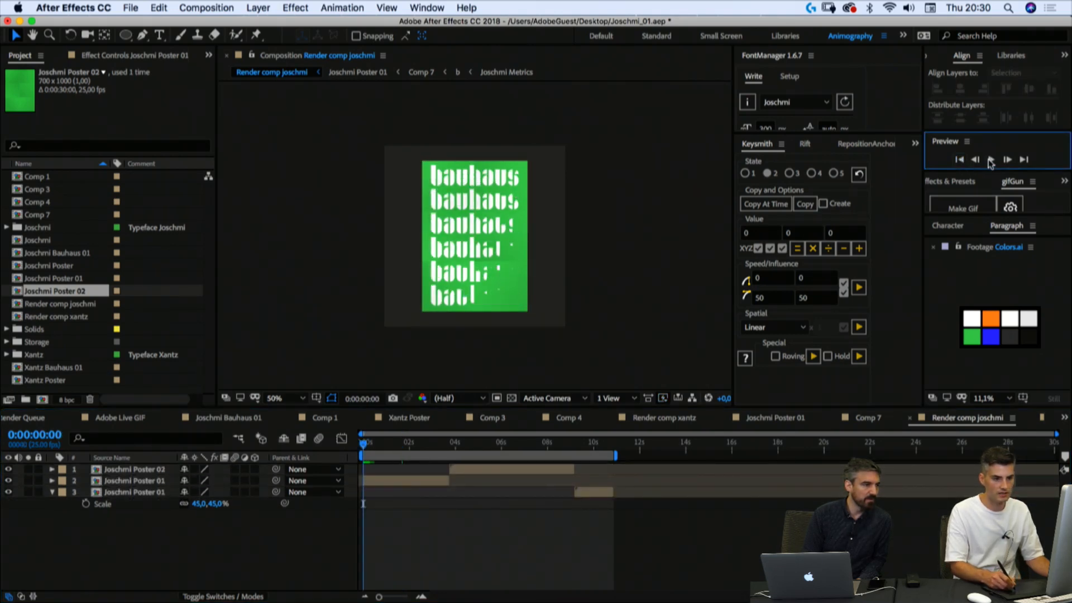
{"action": "left_click", "coordinate": [991, 160]}
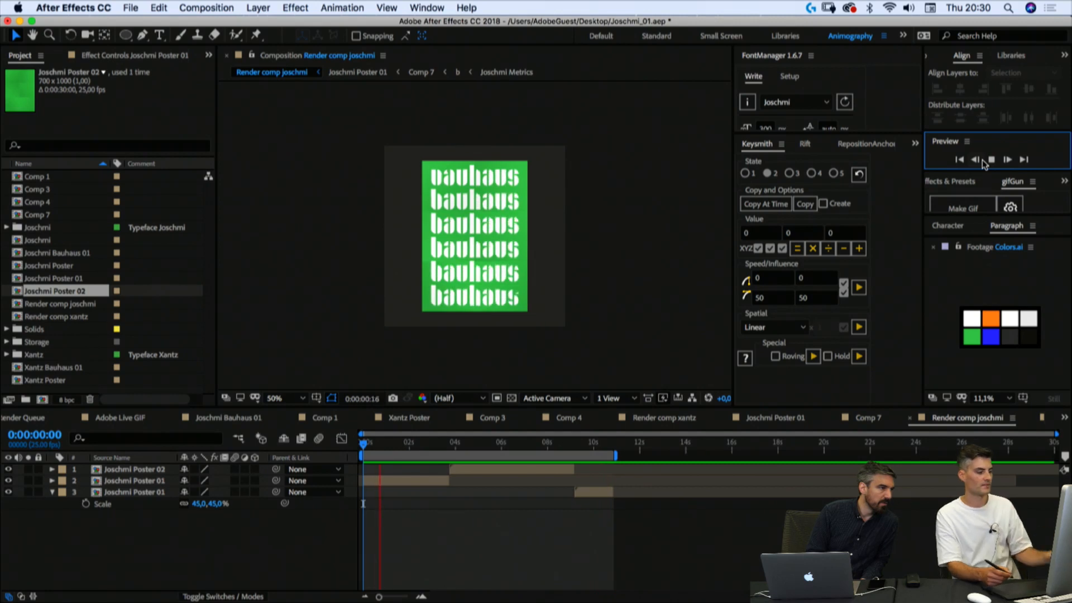
{"action": "left_click", "coordinate": [984, 161]}
Step: Make a new GIF of Render comp joschmi with gifGun, switch to Finder and open the Renders folder
{"action": "left_click", "coordinate": [974, 208]}
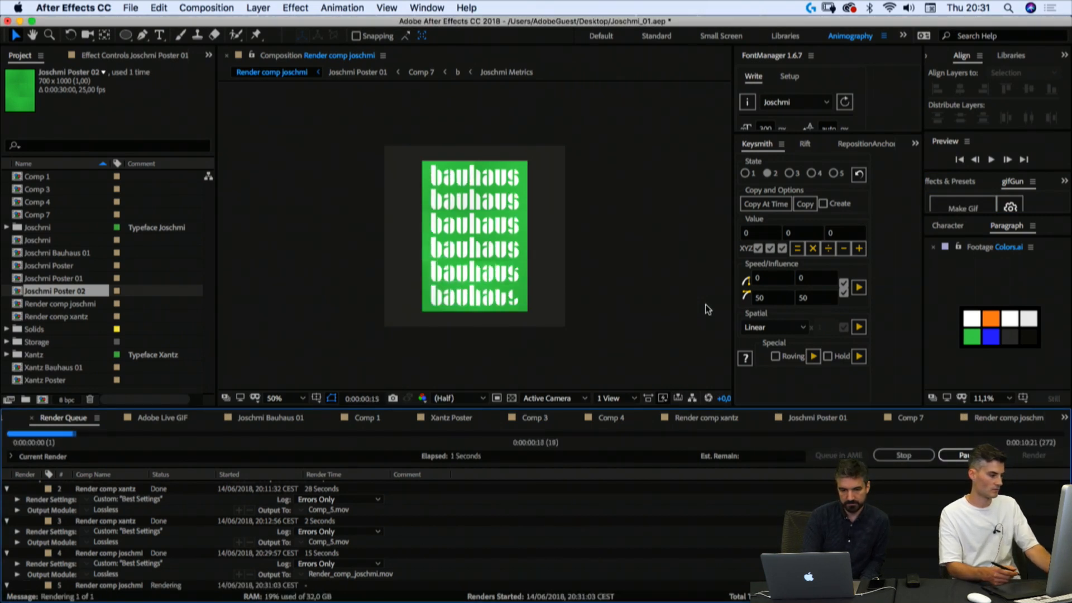
{"action": "key", "text": "super+Tab"}
{"action": "key", "text": "super+Tab"}
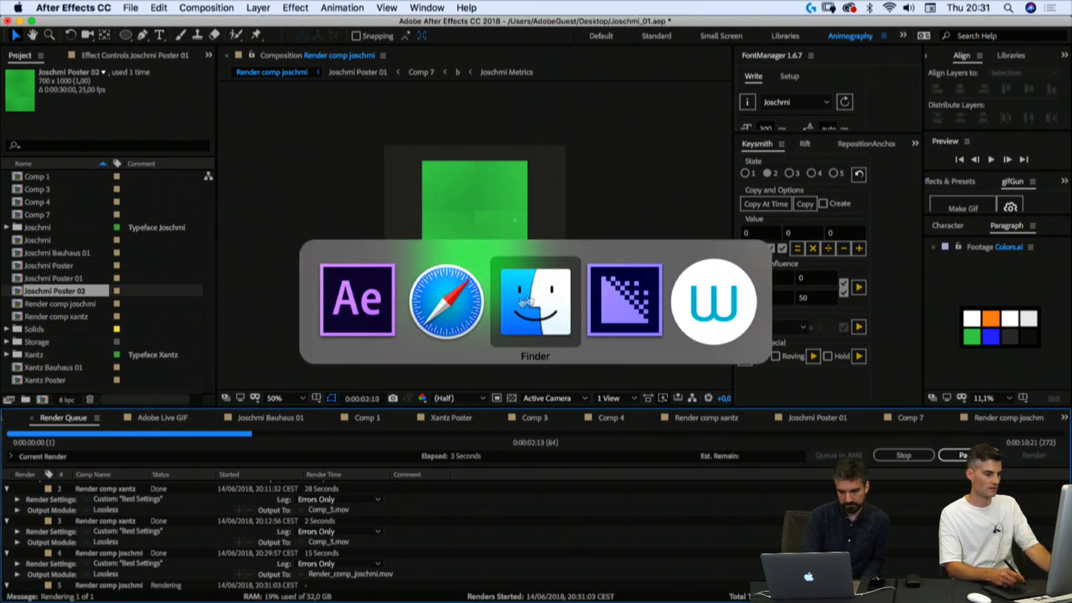
{"action": "mouse_move", "coordinate": [761, 586]}
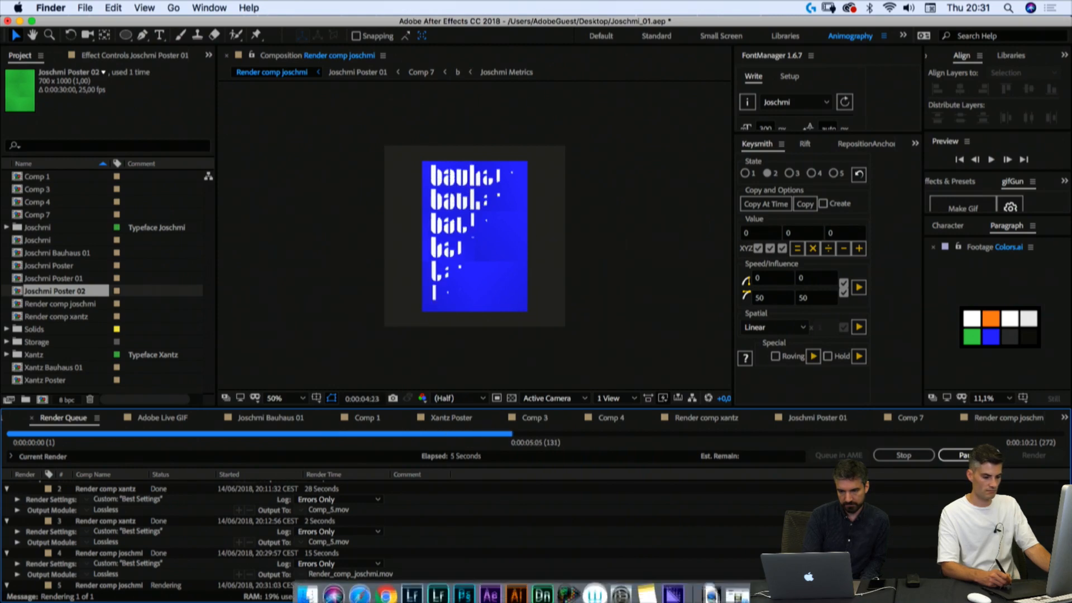
{"action": "left_click", "coordinate": [711, 586]}
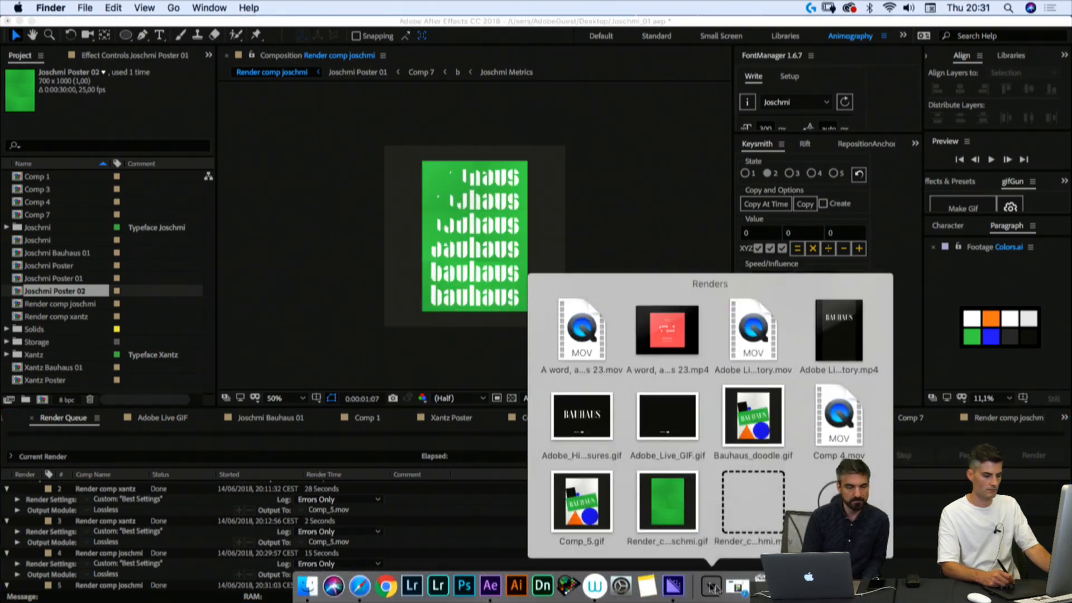
Step: Rename the newest exported GIF, Render_comp_joschmi_1.gif in the Renders folder, as Joschmi_poster.gif
{"action": "left_click", "coordinate": [711, 586]}
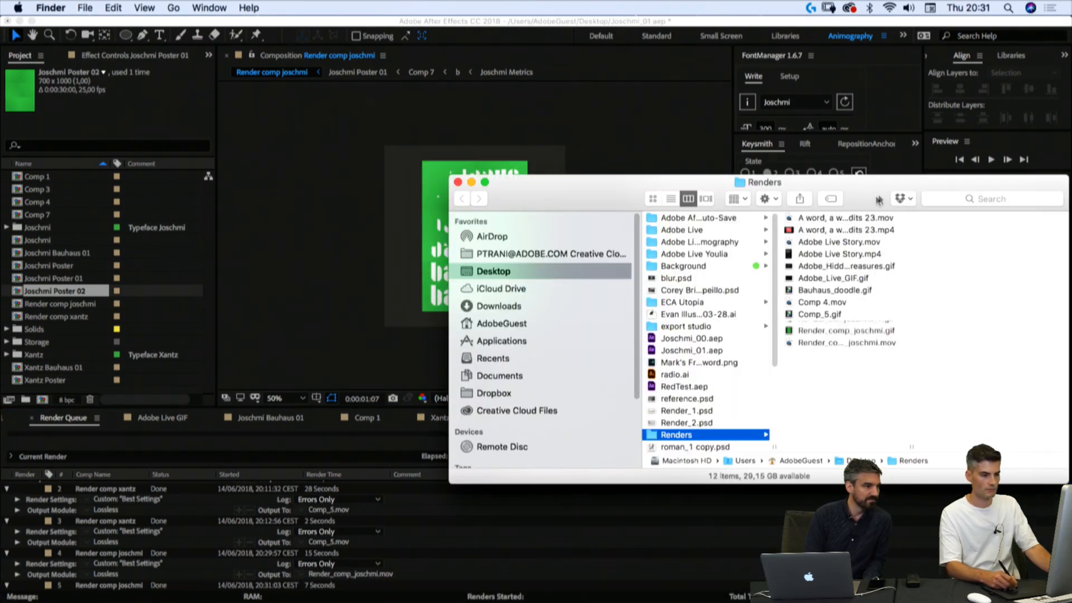
{"action": "left_click_drag", "start_coordinate": [874, 204], "coordinate": [827, 196]}
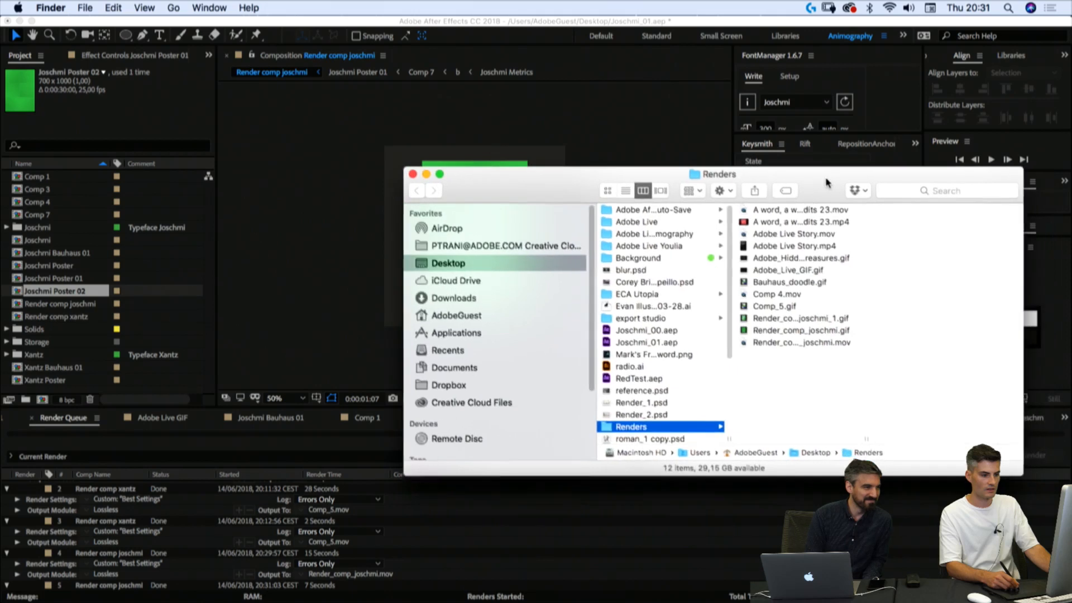
{"action": "left_click", "coordinate": [814, 319]}
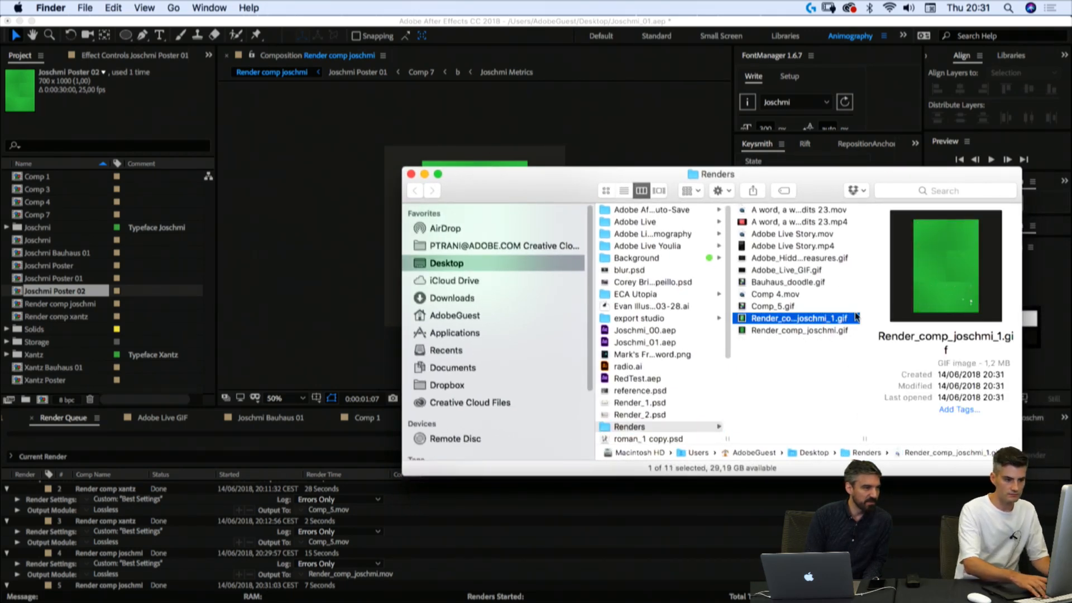
{"action": "key", "text": "Return"}
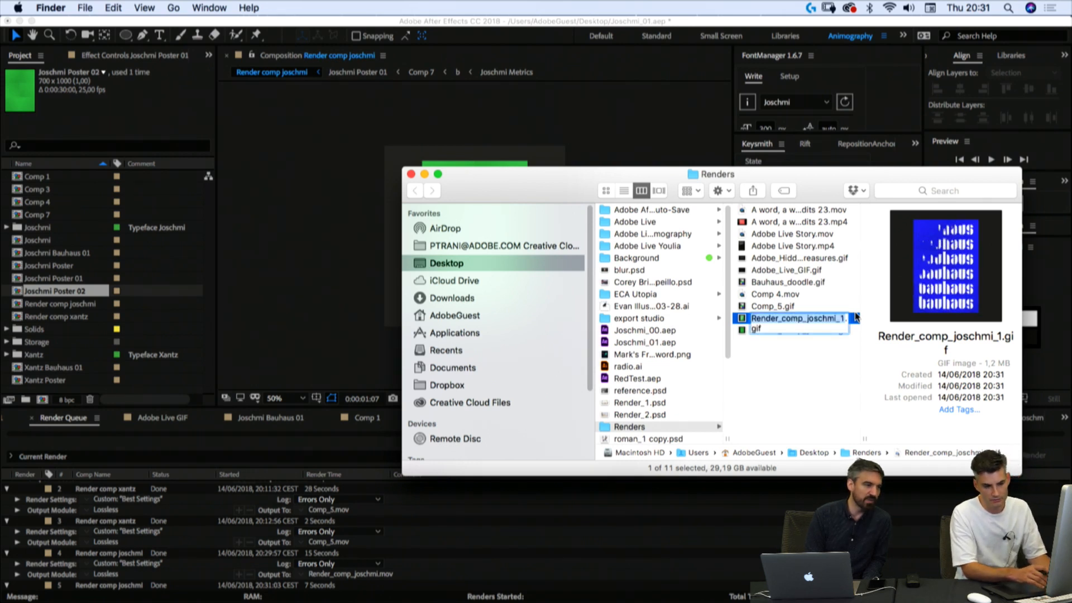
{"action": "type", "text": "Jos"}
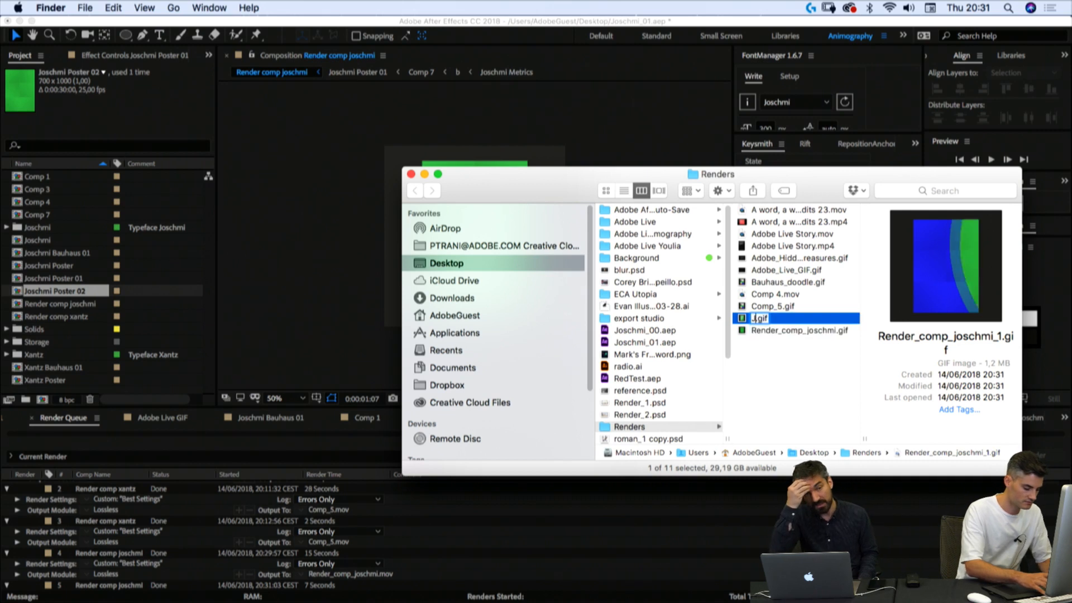
{"action": "type", "text": "chmi"}
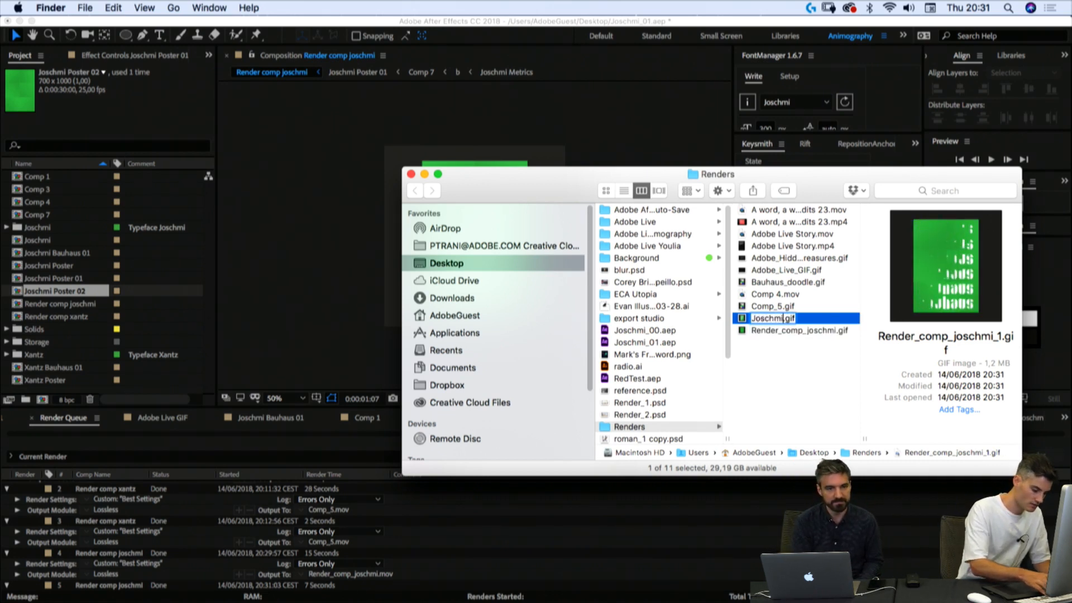
{"action": "type", "text": "_poster"}
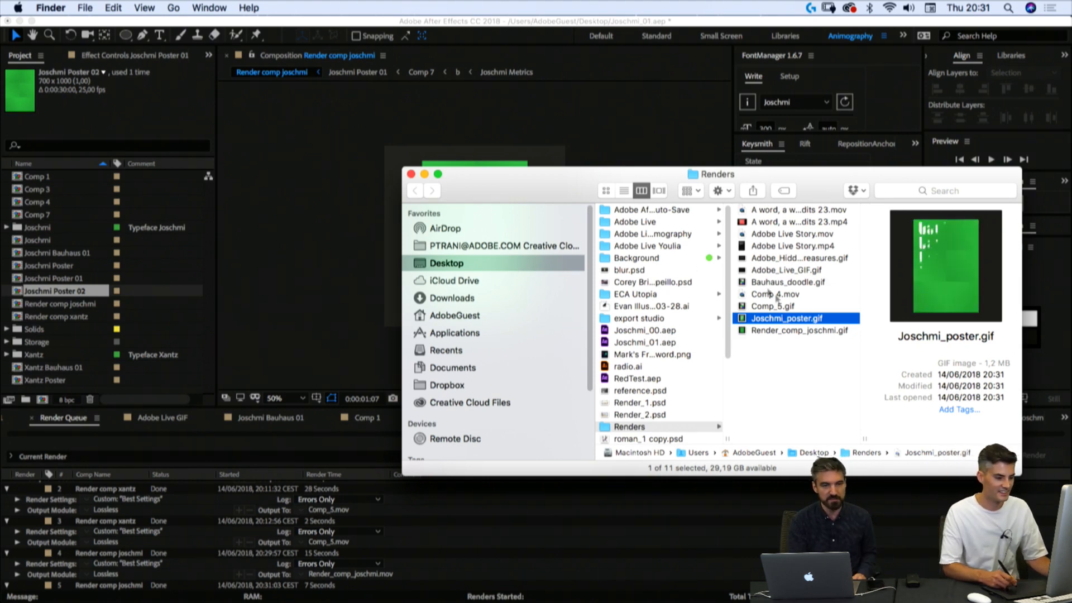
Step: Switch to the Twitter page in Safari, move the Renders window out of the way and reload the timeline
{"action": "left_click_drag", "start_coordinate": [813, 184], "coordinate": [674, 106]}
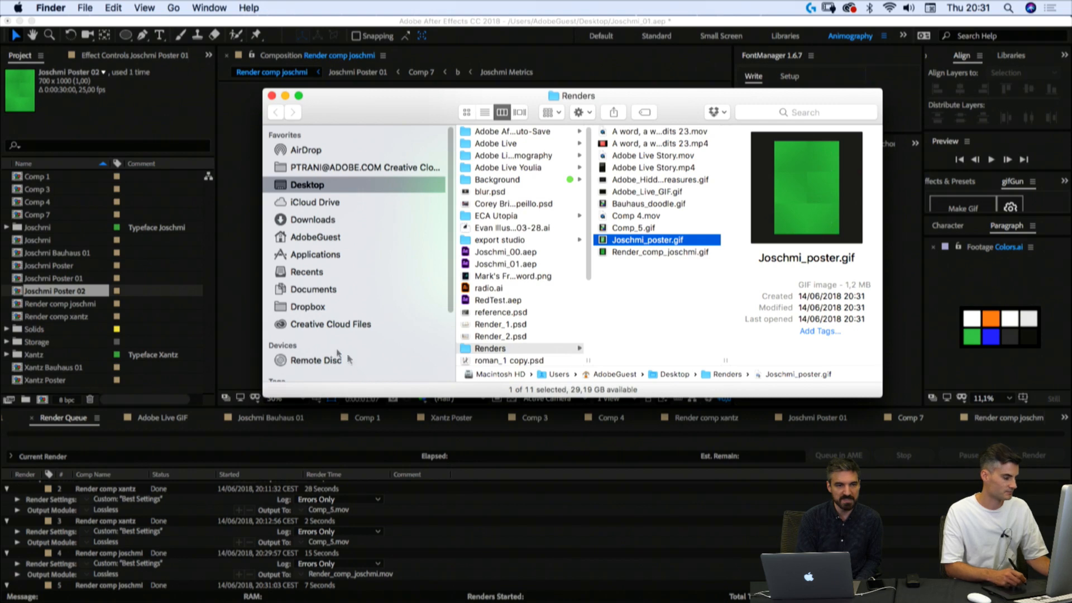
{"action": "key", "text": "super+Tab"}
{"action": "key", "text": "super+Tab"}
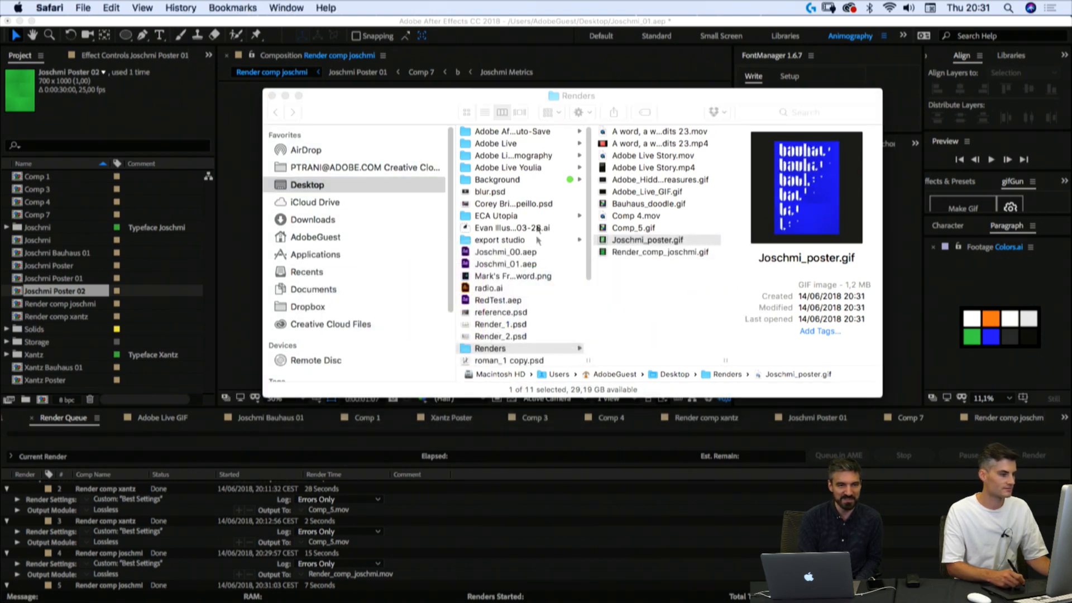
{"action": "left_click_drag", "start_coordinate": [413, 110], "coordinate": [468, 151]}
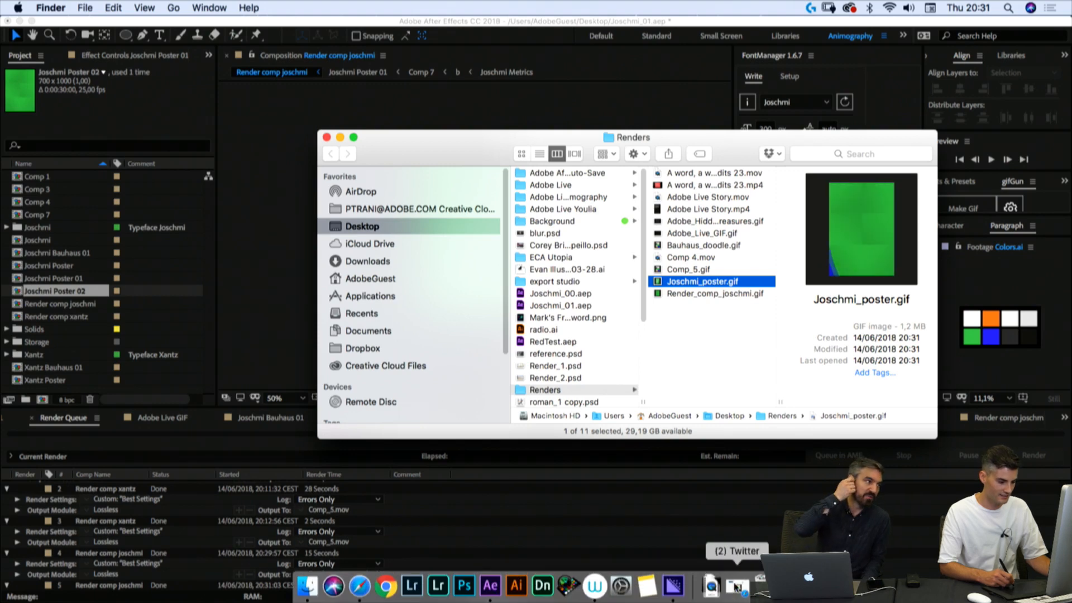
{"action": "left_click", "coordinate": [735, 592]}
{"action": "key", "text": "super+Tab"}
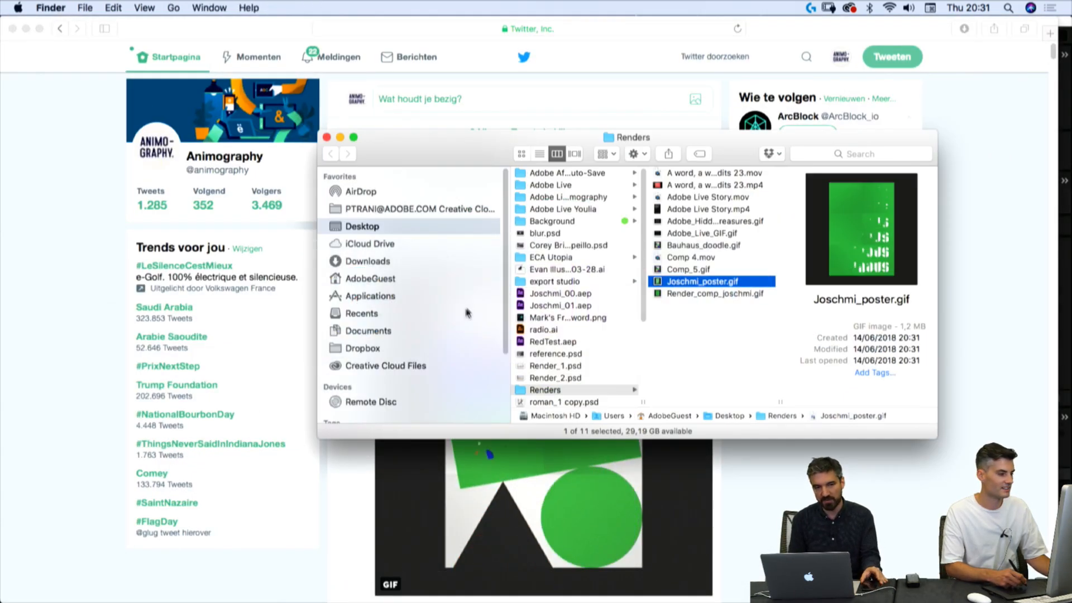
{"action": "left_click_drag", "start_coordinate": [444, 164], "coordinate": [545, 368]}
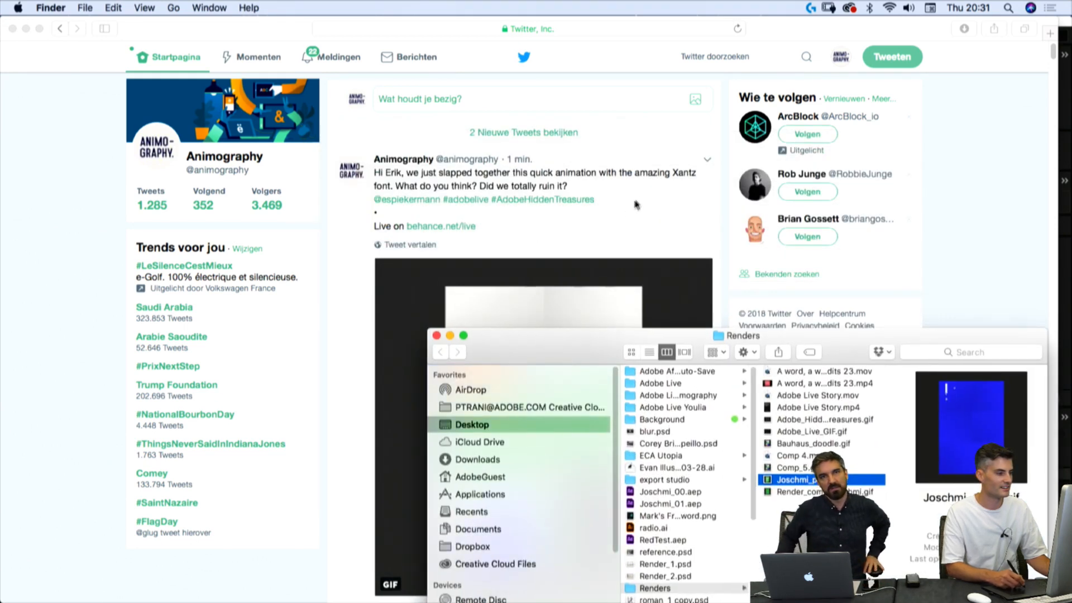
{"action": "left_click", "coordinate": [651, 201]}
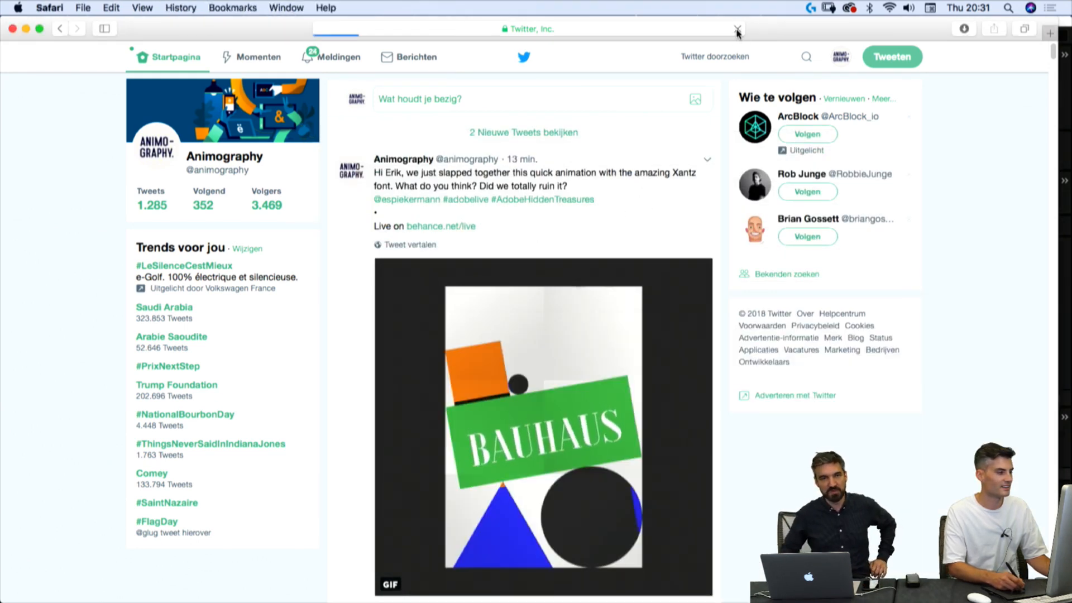
{"action": "left_click", "coordinate": [737, 29]}
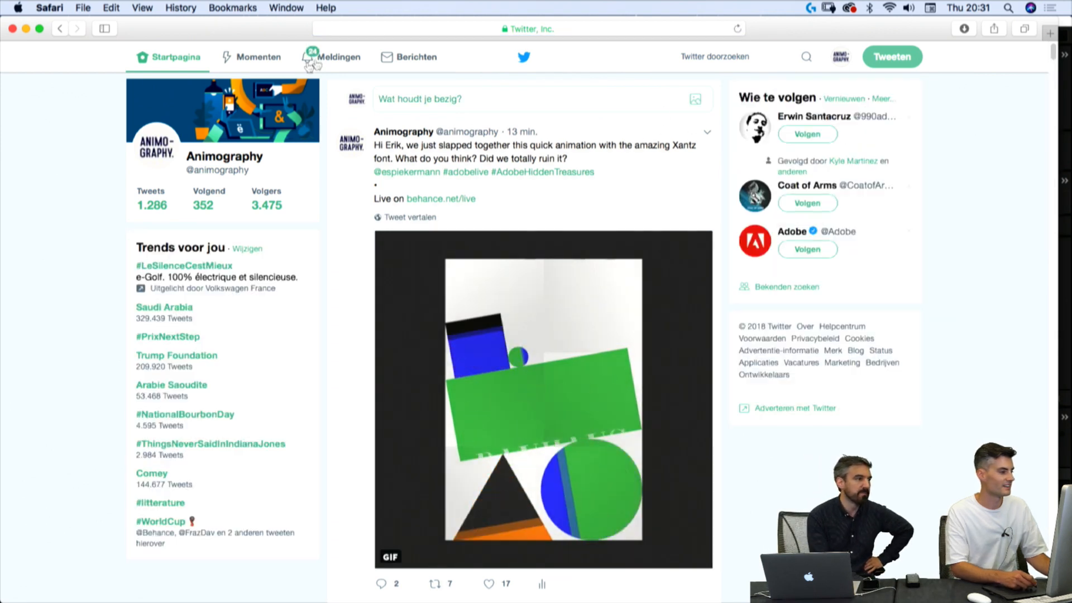
Step: Start a new tweet, attach Joschmi_poster.gif from the Renders folder and minimize the Finder window
{"action": "left_click", "coordinate": [893, 58]}
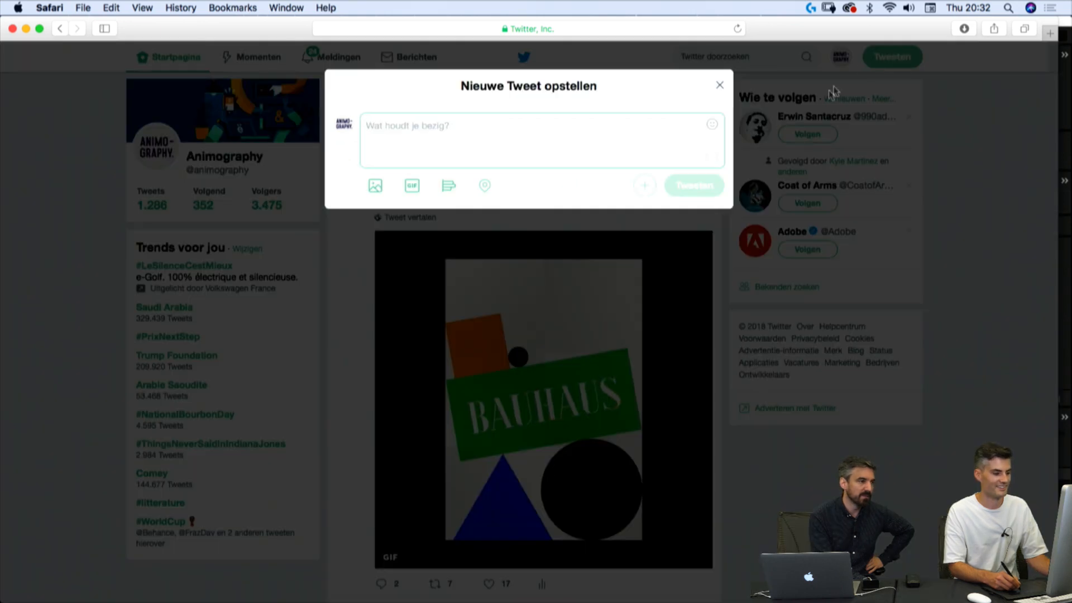
{"action": "key", "text": "super+Tab"}
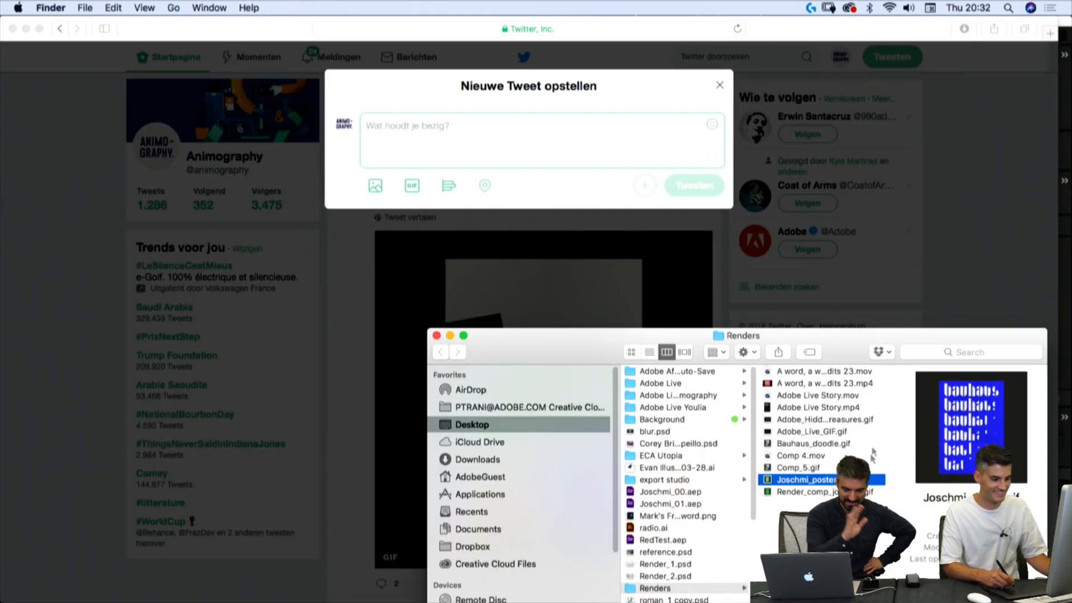
{"action": "left_click_drag", "start_coordinate": [820, 487], "coordinate": [581, 152]}
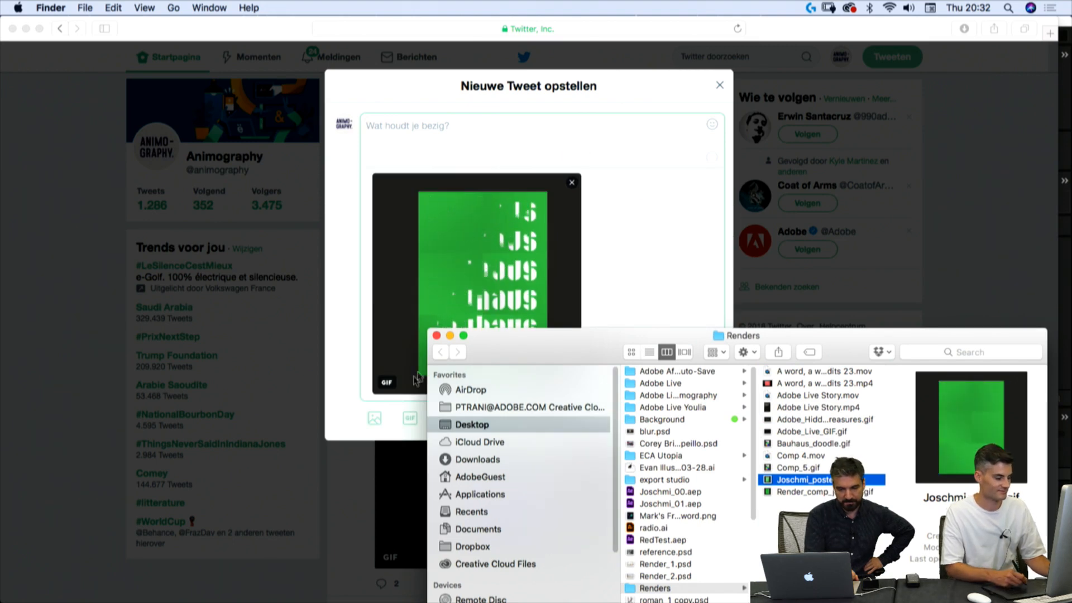
{"action": "left_click", "coordinate": [450, 336]}
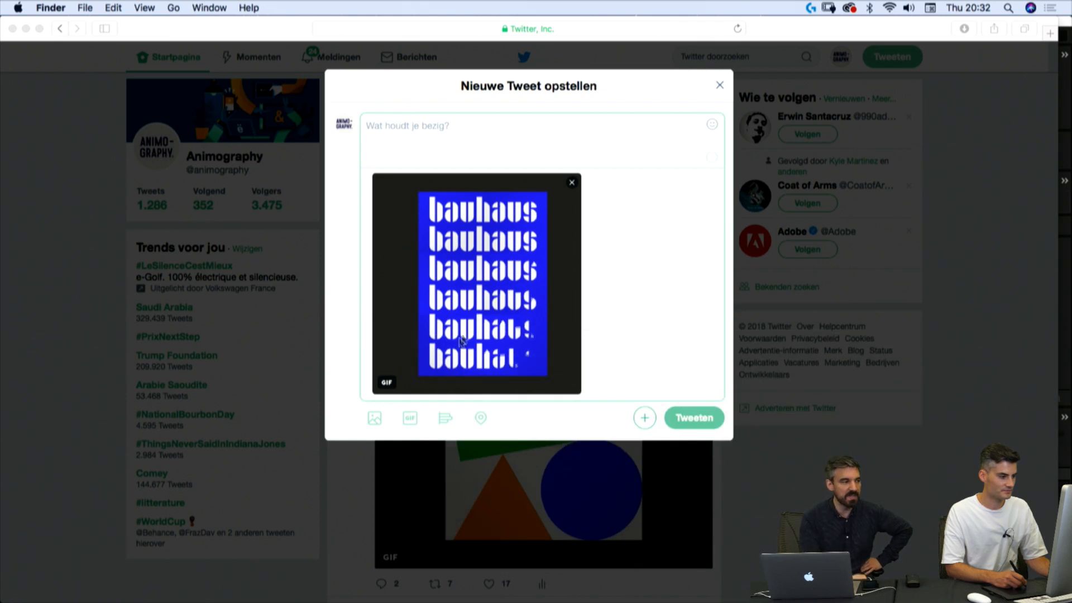
Step: Enter the hashtags #adobelive and #AdobeHiddenTreasures as the tweet's text
{"action": "left_click", "coordinate": [399, 130]}
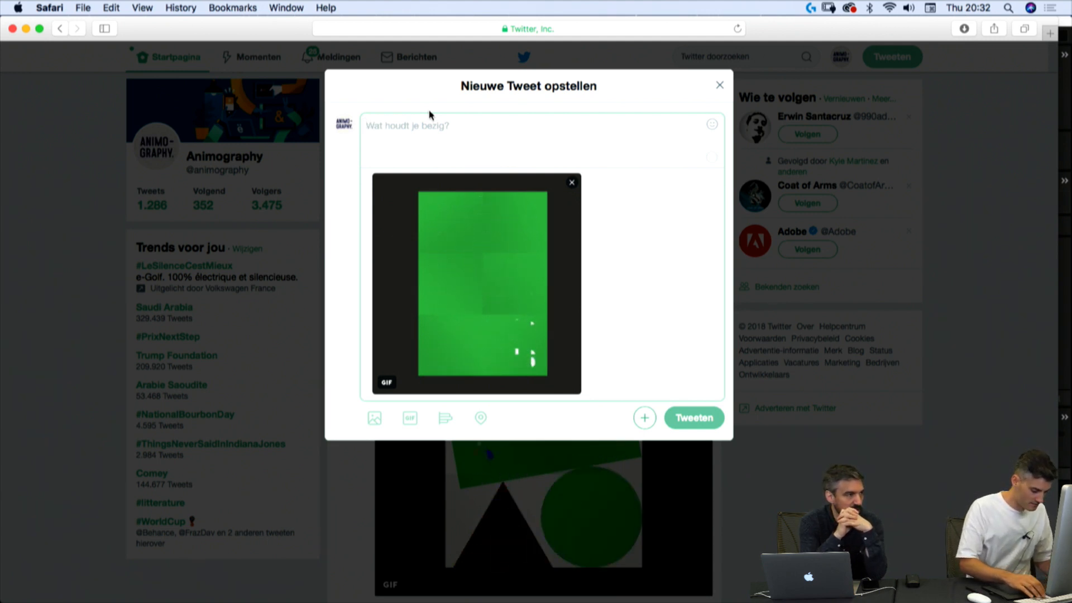
{"action": "type", "text": "dobelive"}
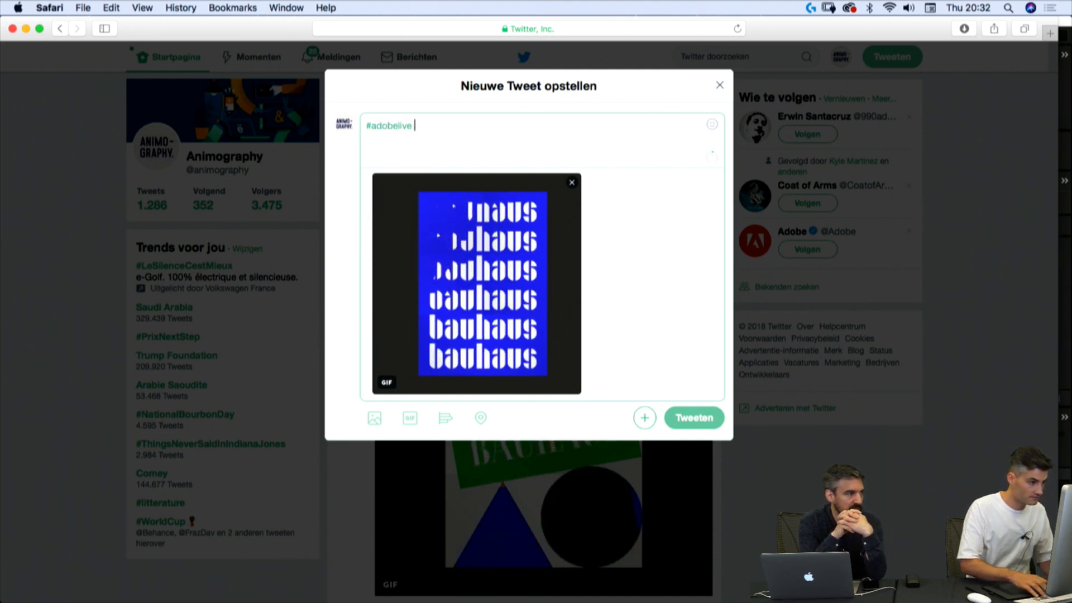
{"action": "type", "text": " #adobehidd"}
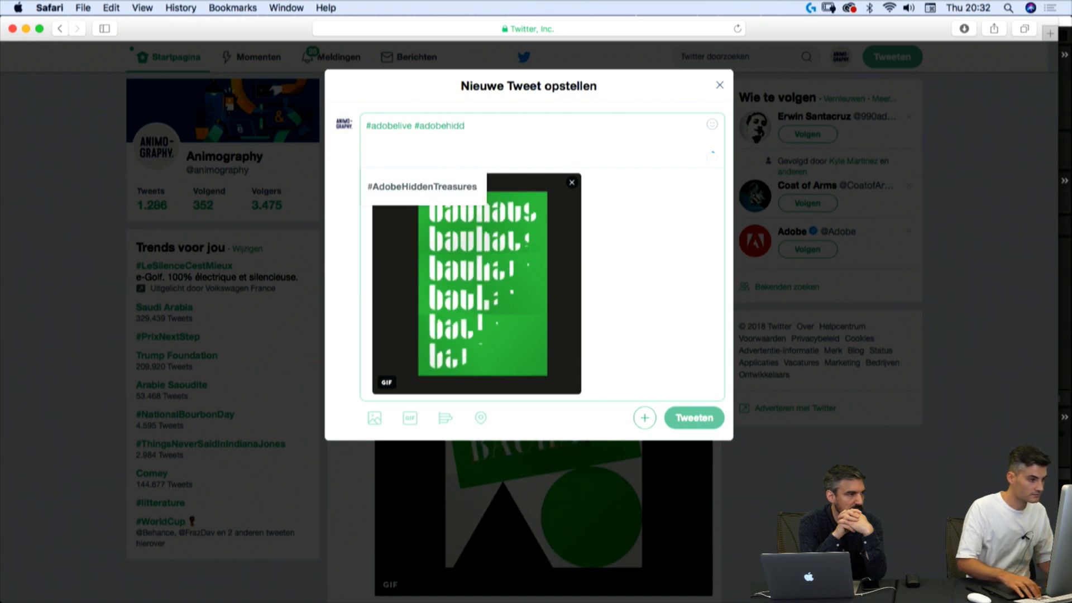
{"action": "key", "text": "Down"}
{"action": "key", "text": "Return"}
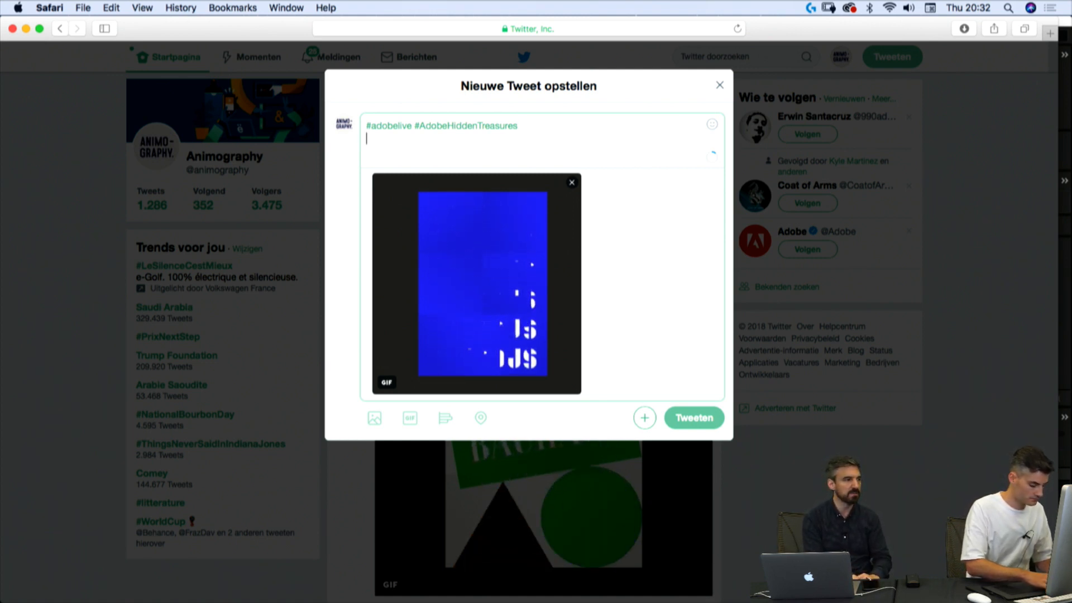
Step: Add a line with a bullet "•" below the hashtags, followed by a line reading "Live on behance.net/live"
{"action": "key", "text": "Return"}
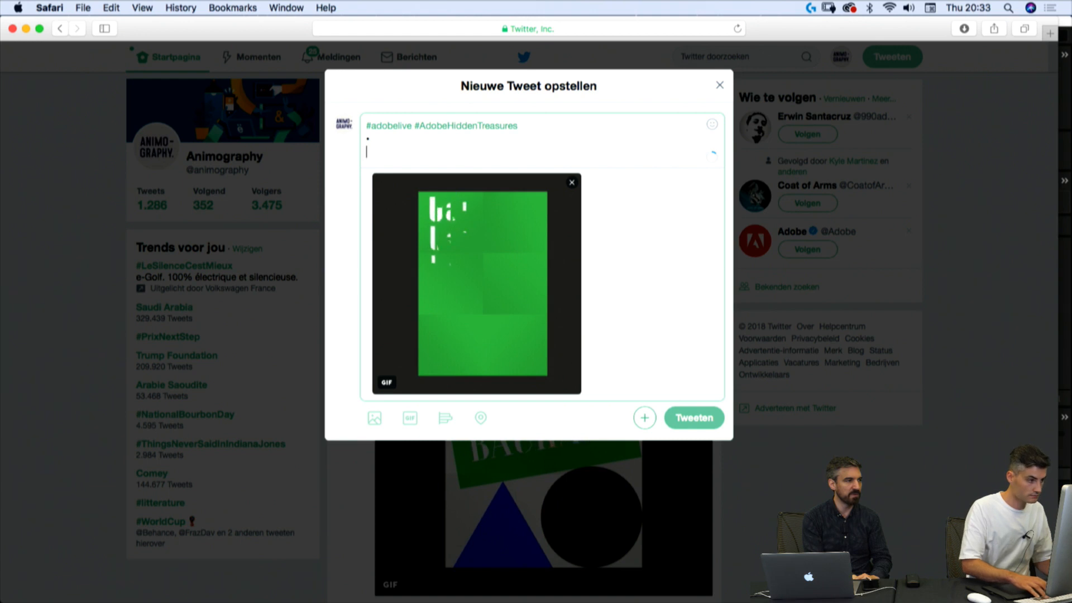
{"action": "type", "text": "•"}
{"action": "key", "text": "Return"}
{"action": "type", "text": "Liv"}
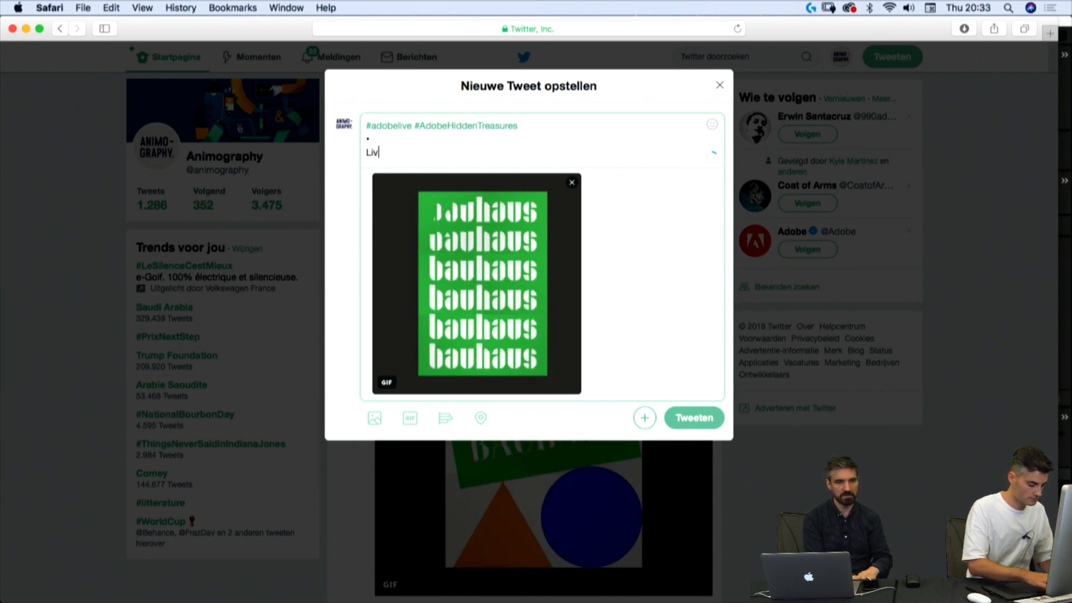
{"action": "type", "text": "e on be"}
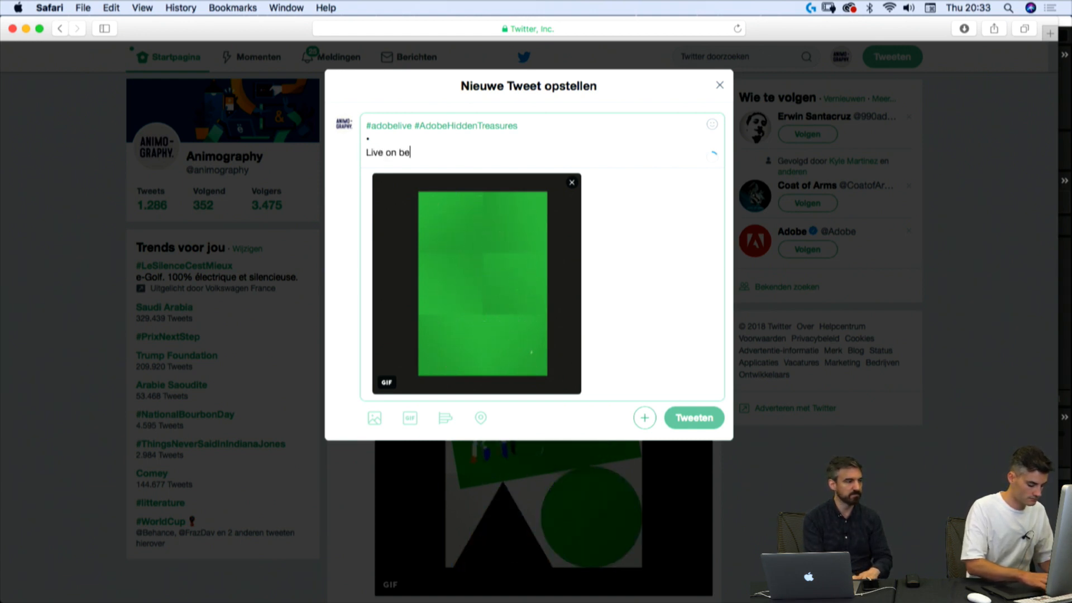
{"action": "type", "text": "hance"}
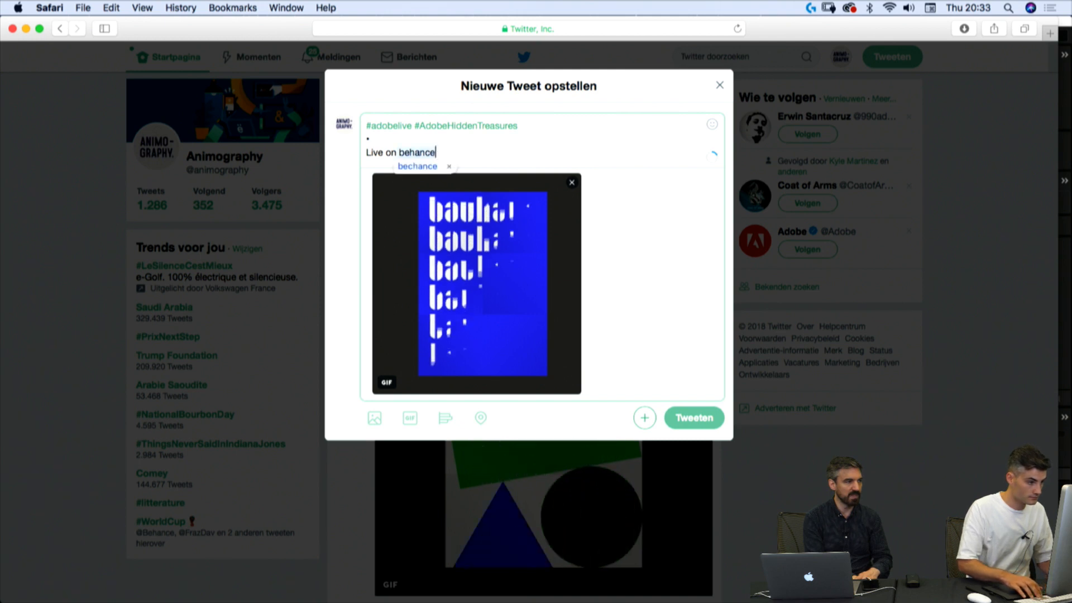
{"action": "key", "text": "Escape"}
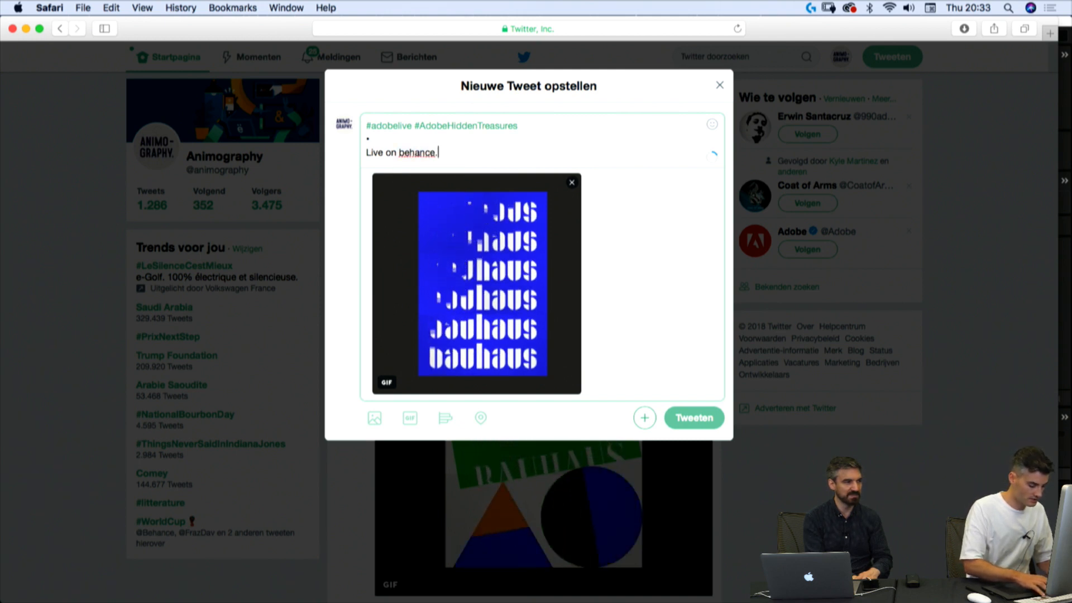
{"action": "type", "text": ".net/li"}
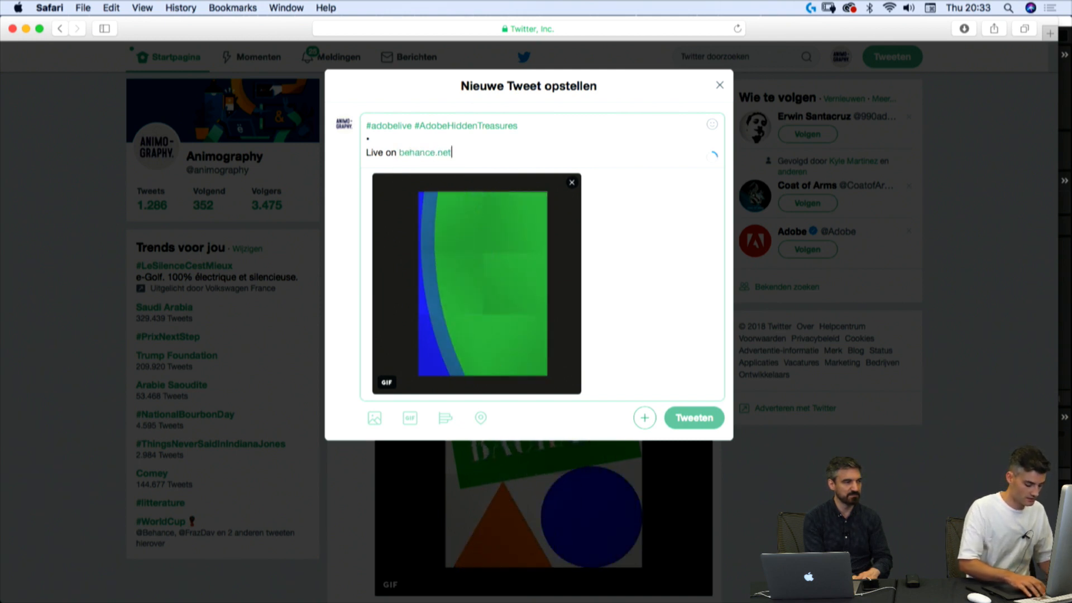
{"action": "type", "text": "ve"}
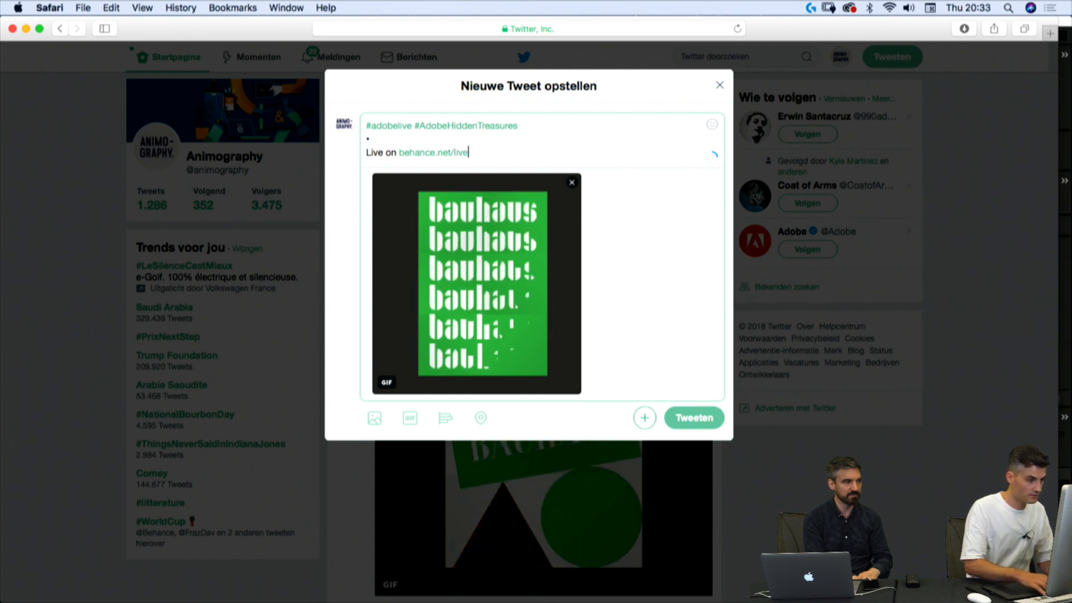
{"action": "left_click", "coordinate": [463, 125]}
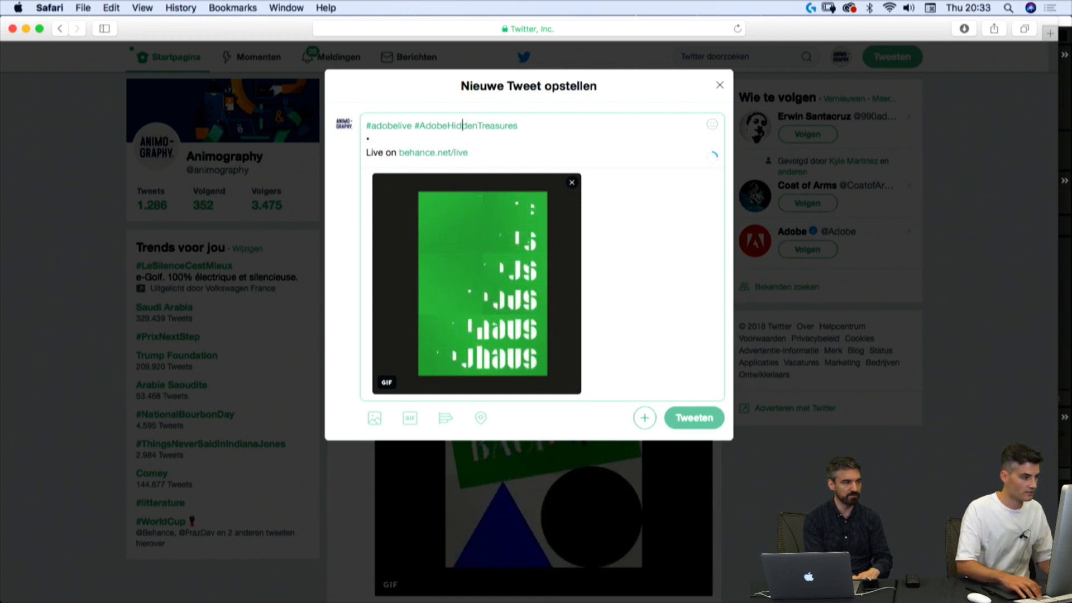
{"action": "key", "text": "Return"}
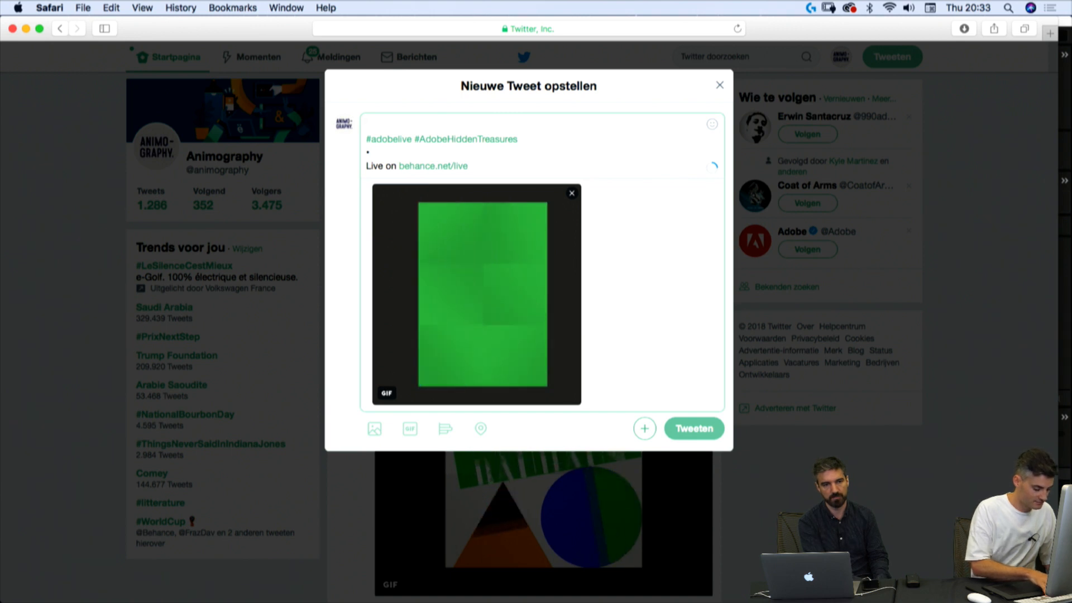
{"action": "type", "text": "Hi"}
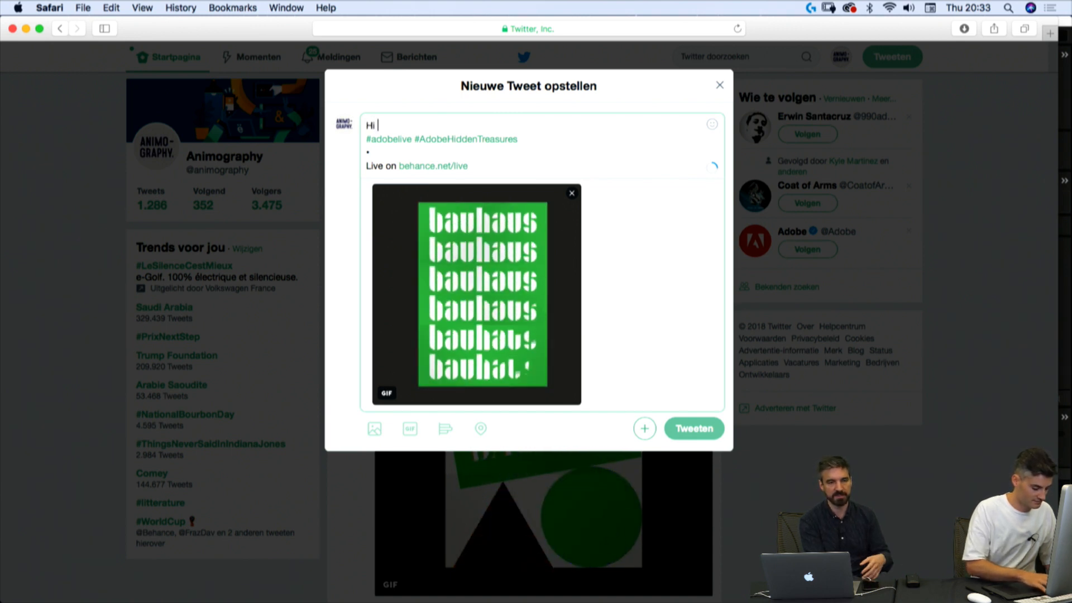
{"action": "type", "text": " @e"}
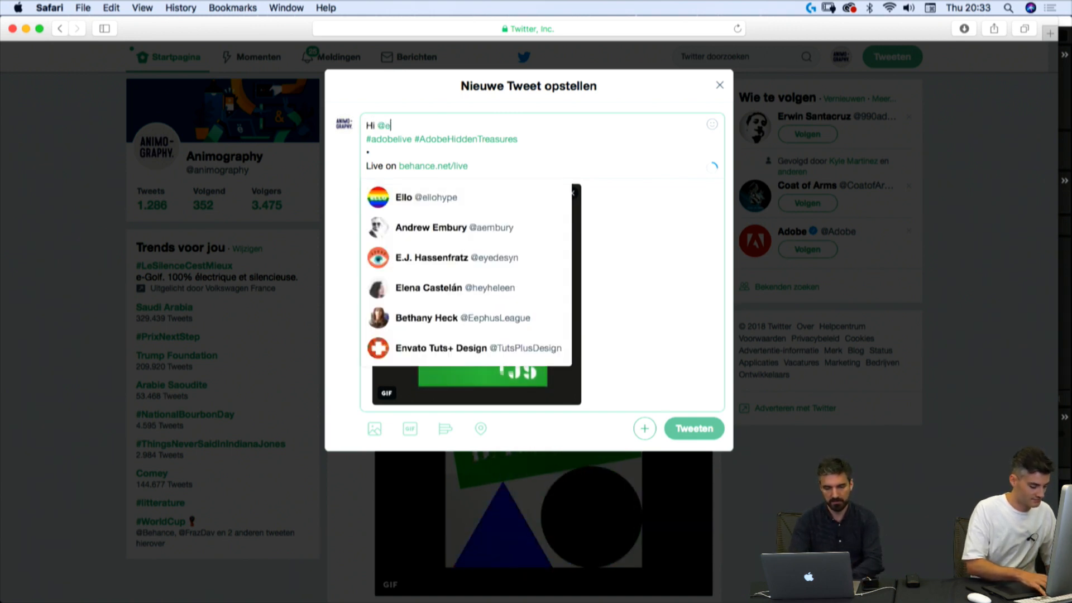
{"action": "type", "text": "s"}
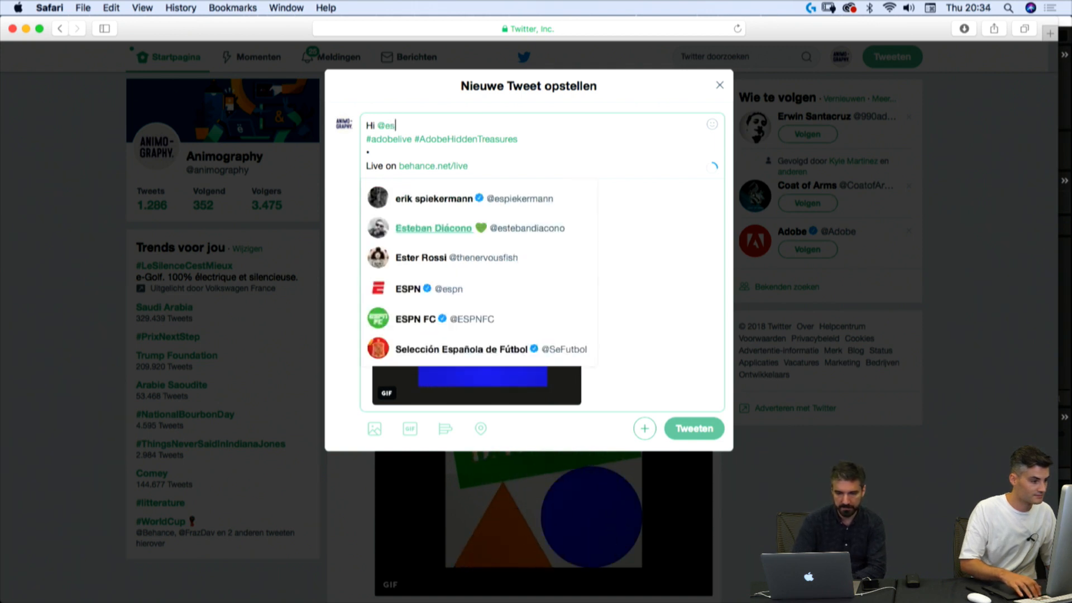
{"action": "key", "text": "Return"}
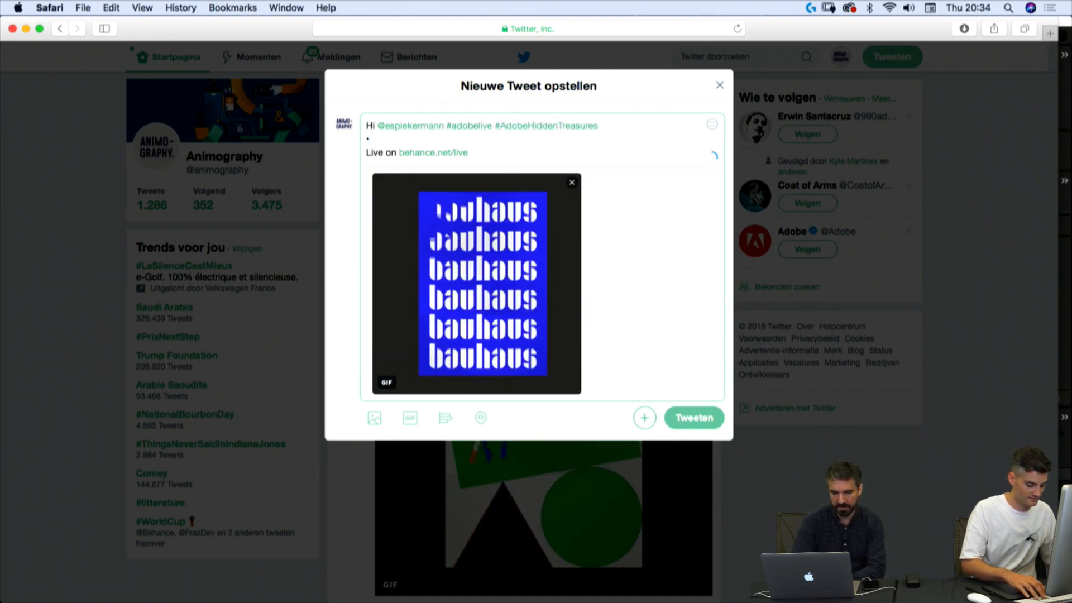
Step: Move the hashtags onto their own line and mention the co-host's account on a line directly below the greeting
{"action": "key", "text": "Return"}
{"action": "key", "text": "Return"}
{"action": "key", "text": "Return"}
{"action": "key", "text": "Left"}
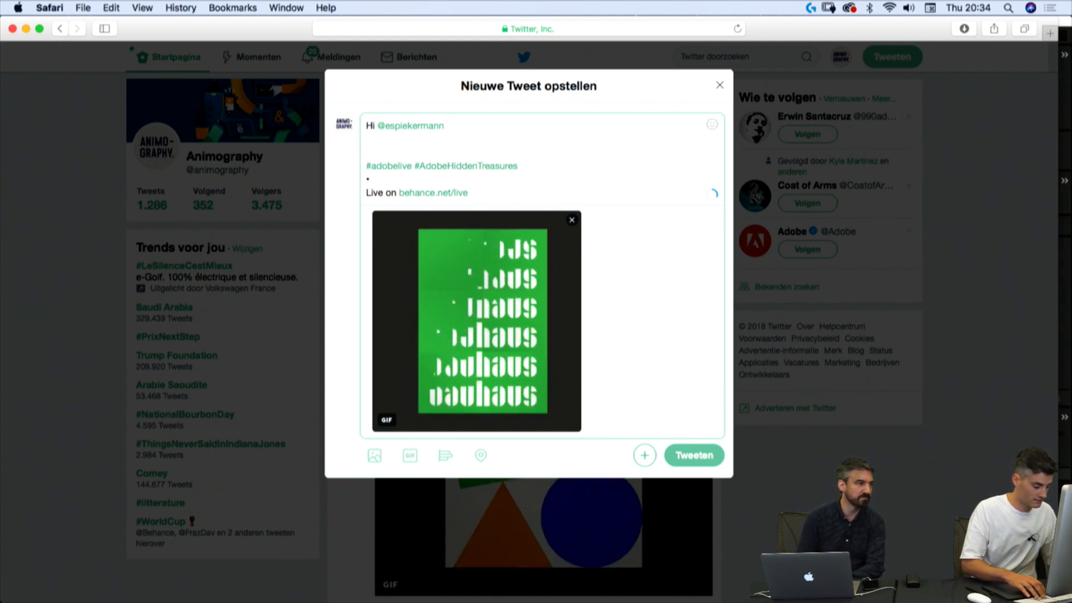
{"action": "type", "text": "@m"}
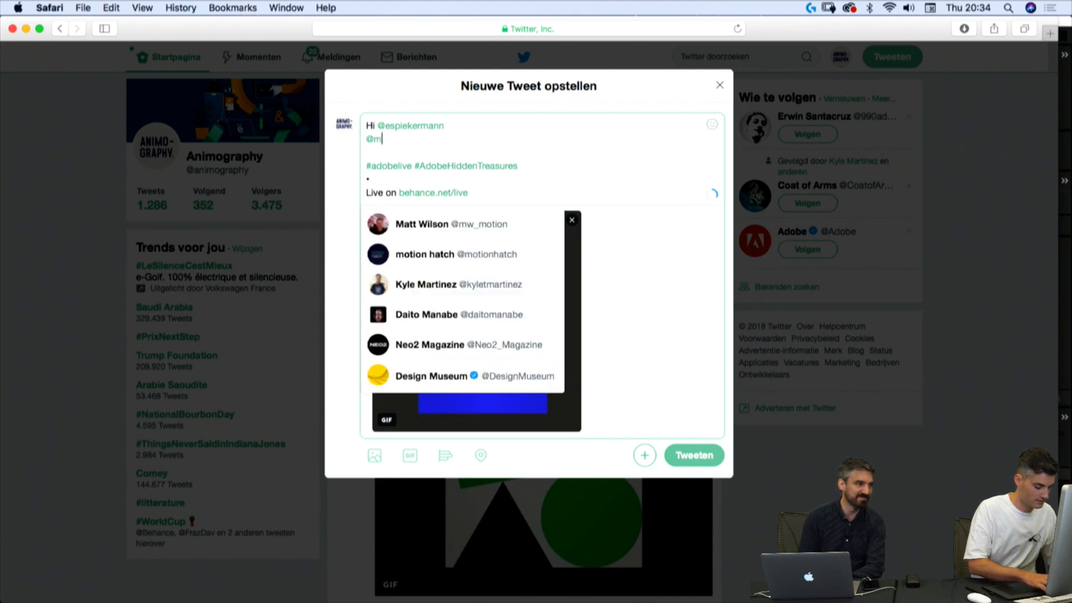
{"action": "type", "text": "cha"}
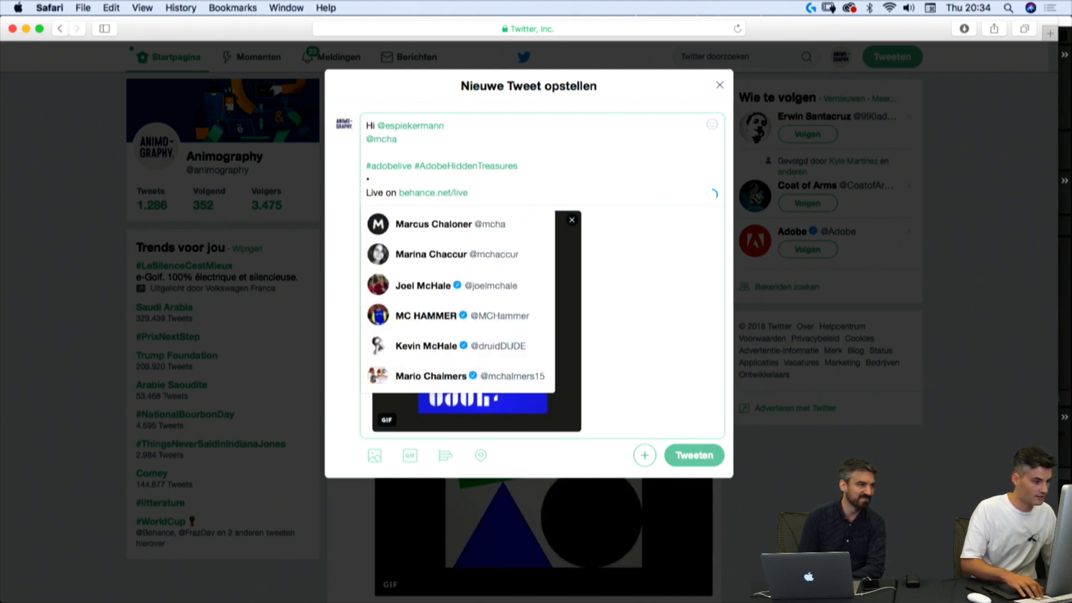
{"action": "type", "text": "i"}
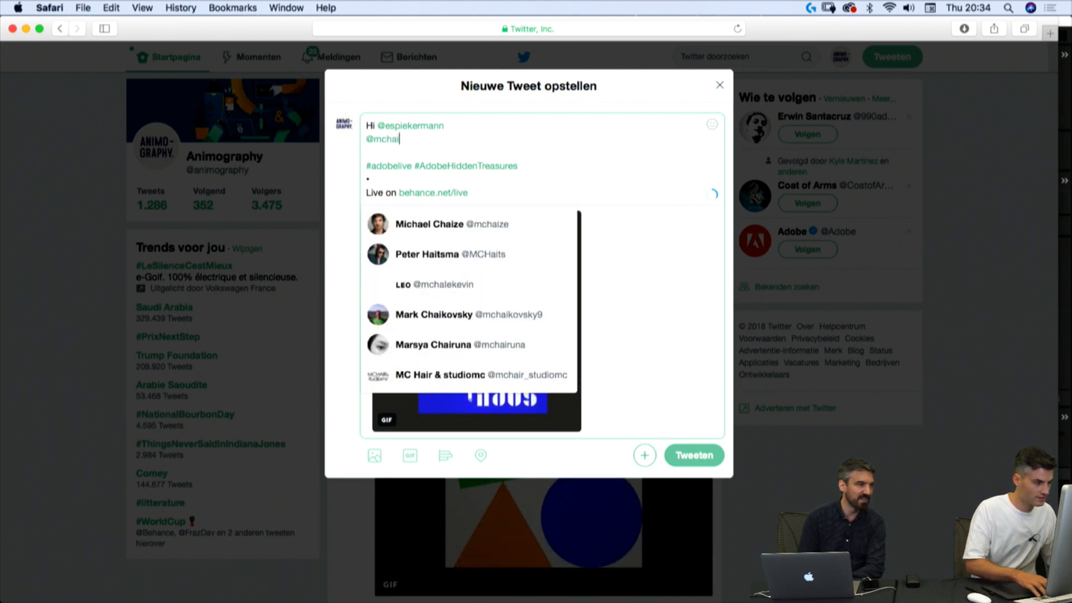
{"action": "key", "text": "Return"}
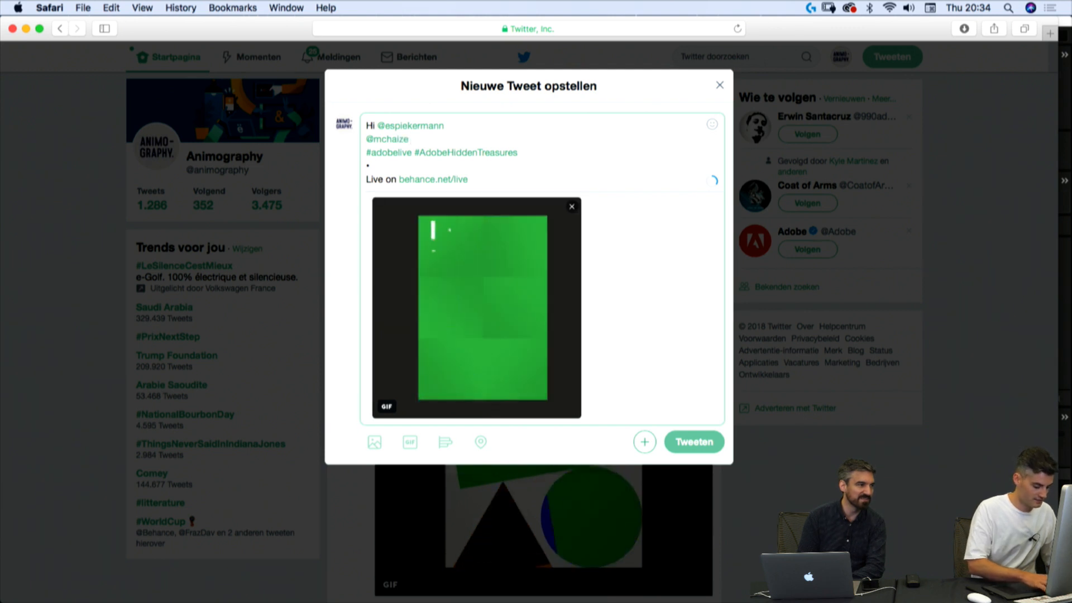
Step: Continue the mention line with "is making me send you another doodle on Twitter. Sorry about that."
{"action": "type", "text": "is making me"}
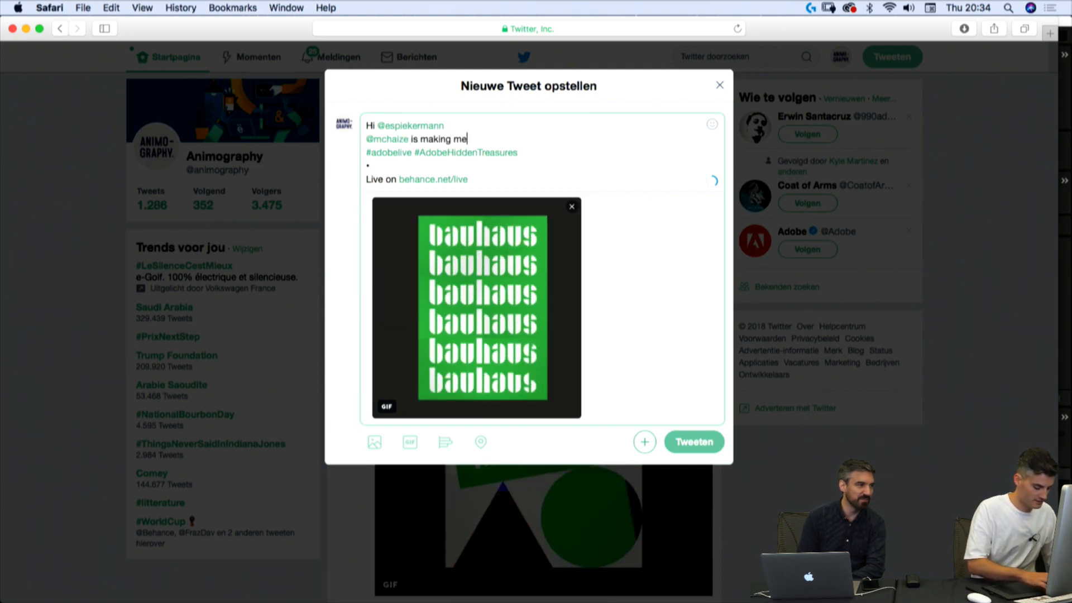
{"action": "type", "text": " send you another doodle "}
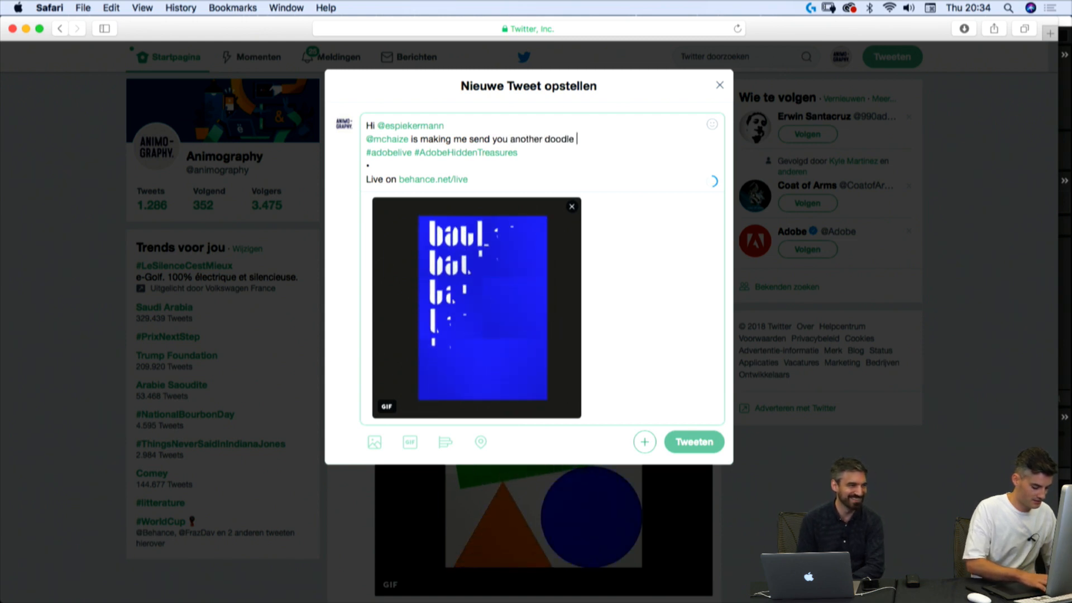
{"action": "type", "text": "on T"}
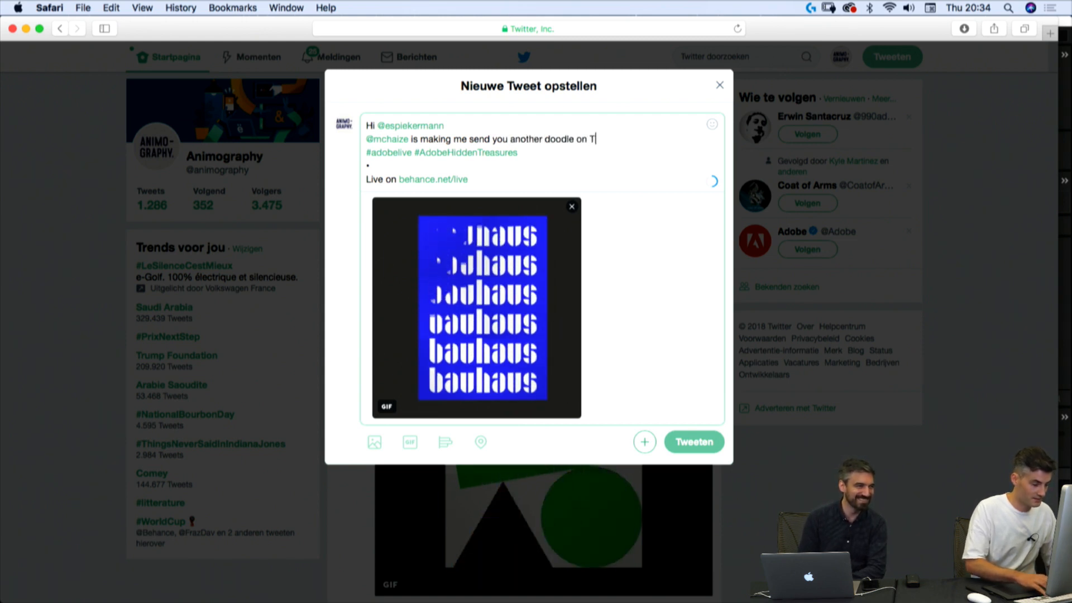
{"action": "type", "text": "witter. "}
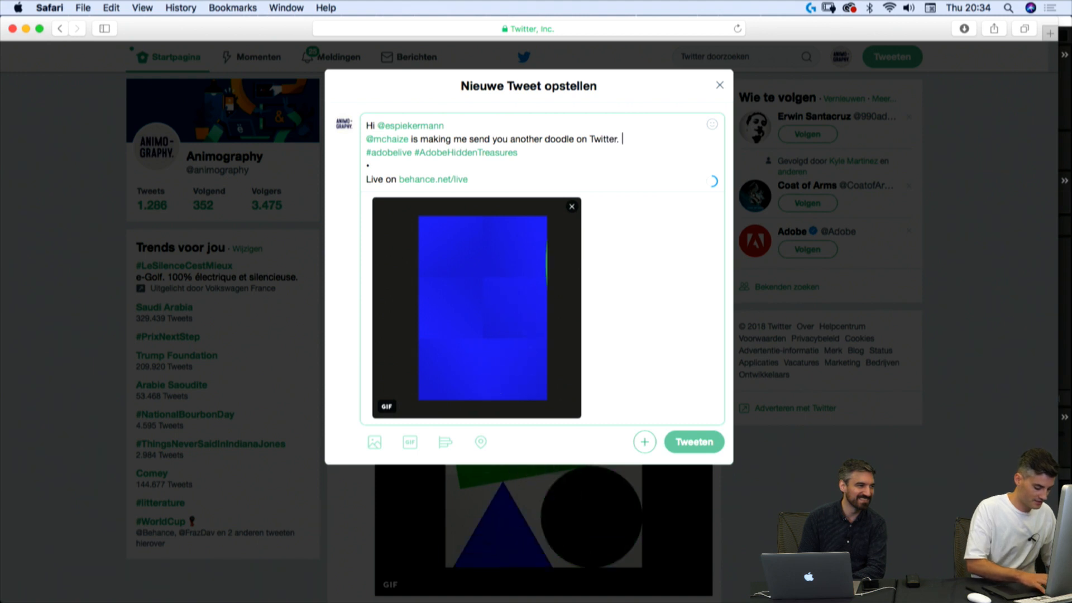
{"action": "type", "text": "Sorry about that."}
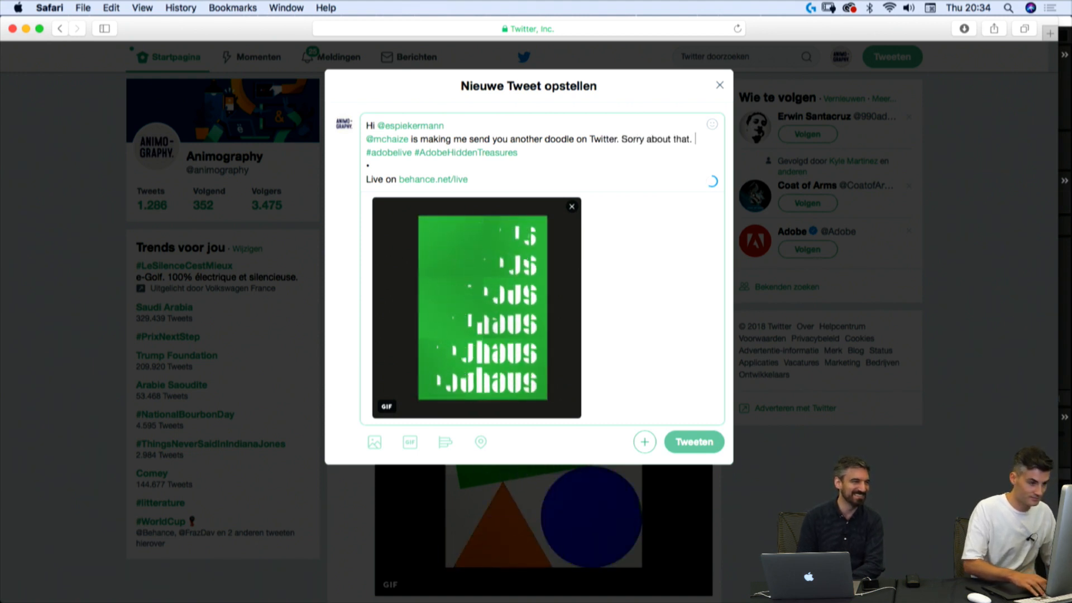
Step: Add an upside-down smiley emoji after the apology and publish the tweet
{"action": "left_click", "coordinate": [714, 125]}
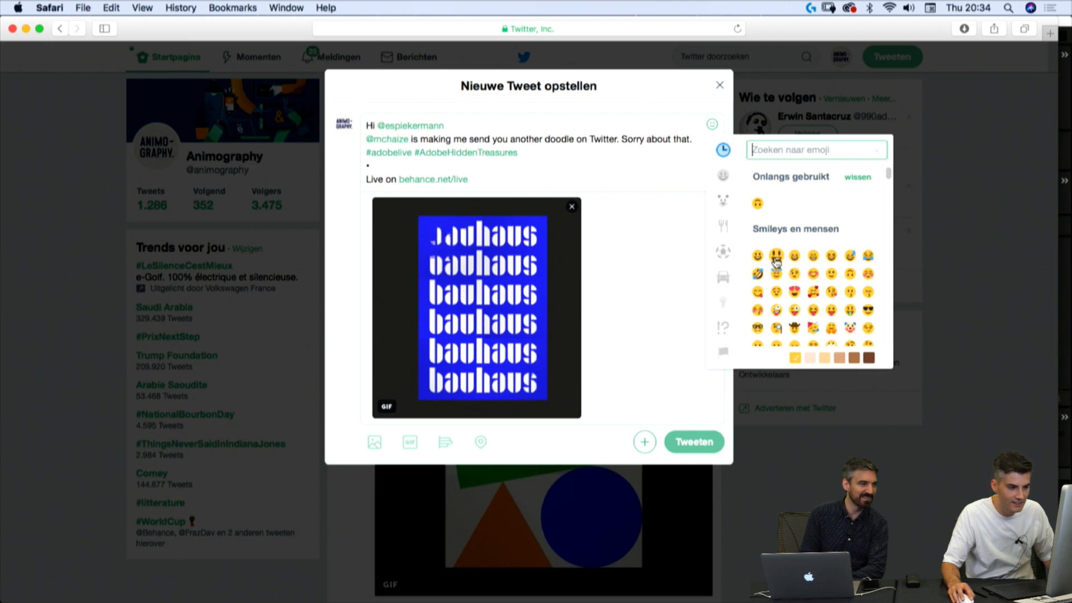
{"action": "left_click", "coordinate": [850, 274]}
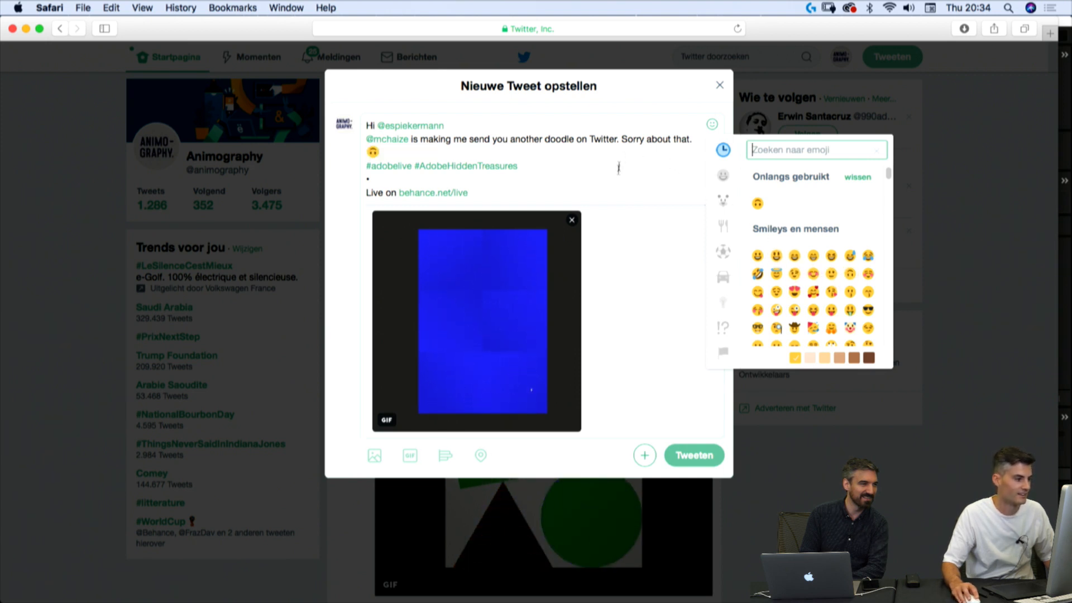
{"action": "left_click", "coordinate": [691, 454]}
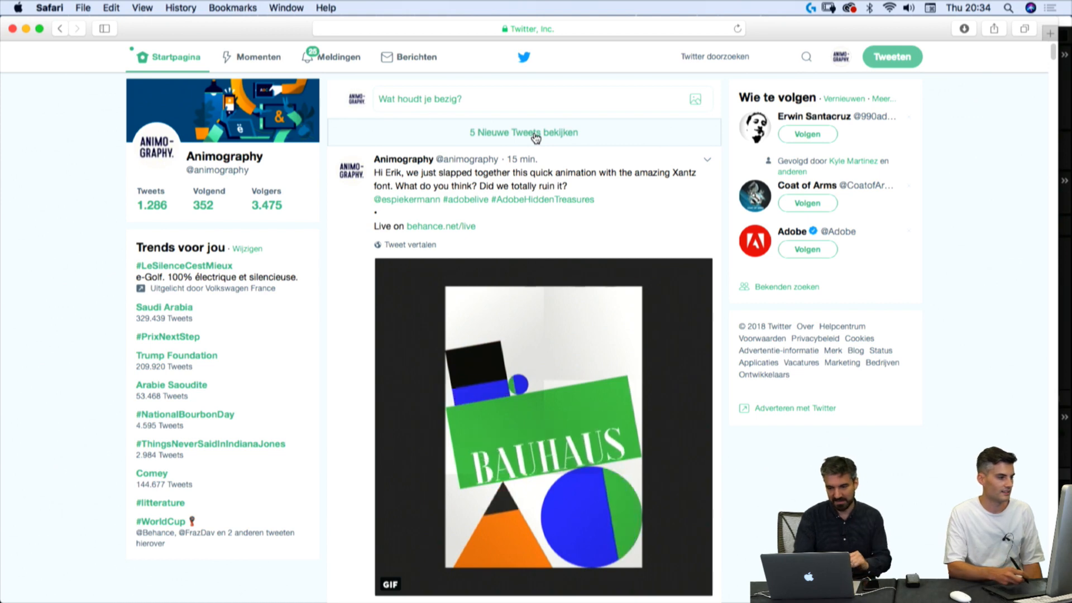
Step: View the earlier Xantz font tweet, close it and load the new tweets in the timeline
{"action": "left_click", "coordinate": [487, 229]}
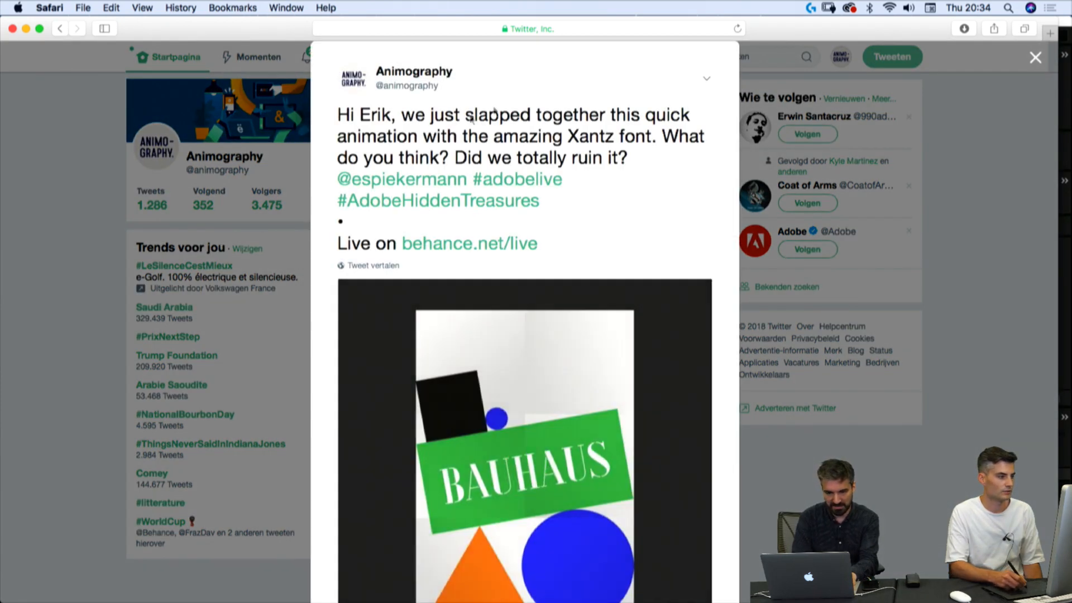
{"action": "left_click", "coordinate": [302, 276]}
{"action": "left_click", "coordinate": [526, 134]}
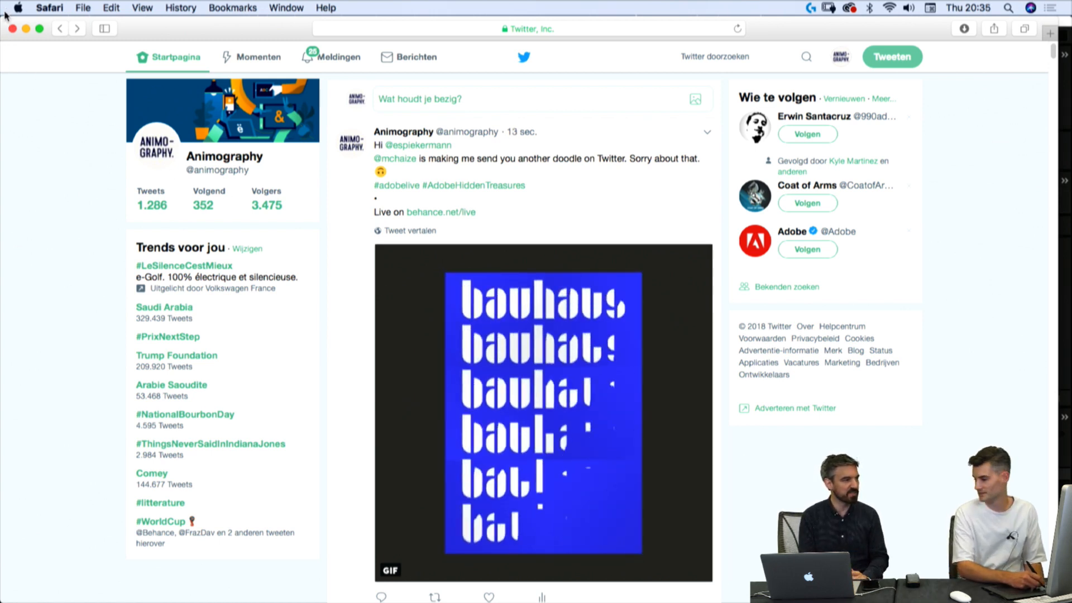
Step: Minimize the browser, switch to After Effects and save the Joschmi_01.aep project
{"action": "left_click", "coordinate": [26, 29]}
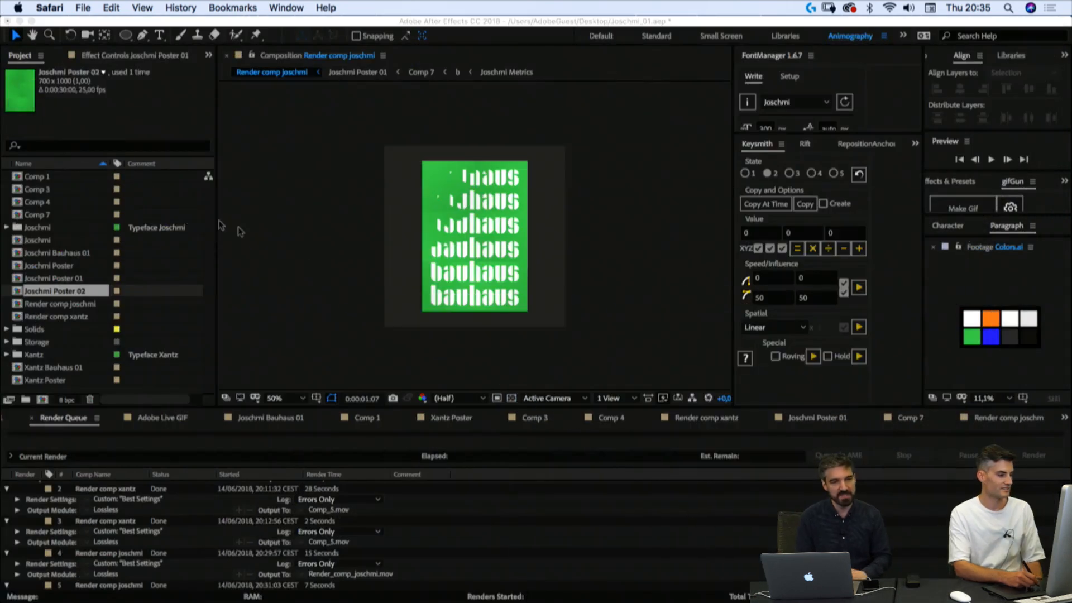
{"action": "left_click", "coordinate": [348, 277]}
{"action": "key", "text": "super+s"}
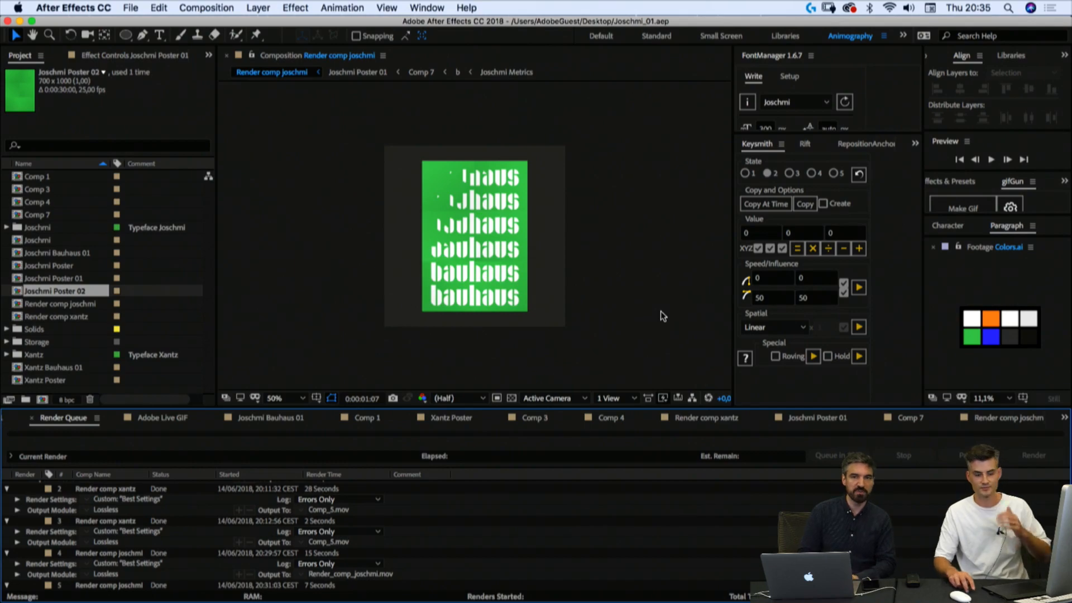
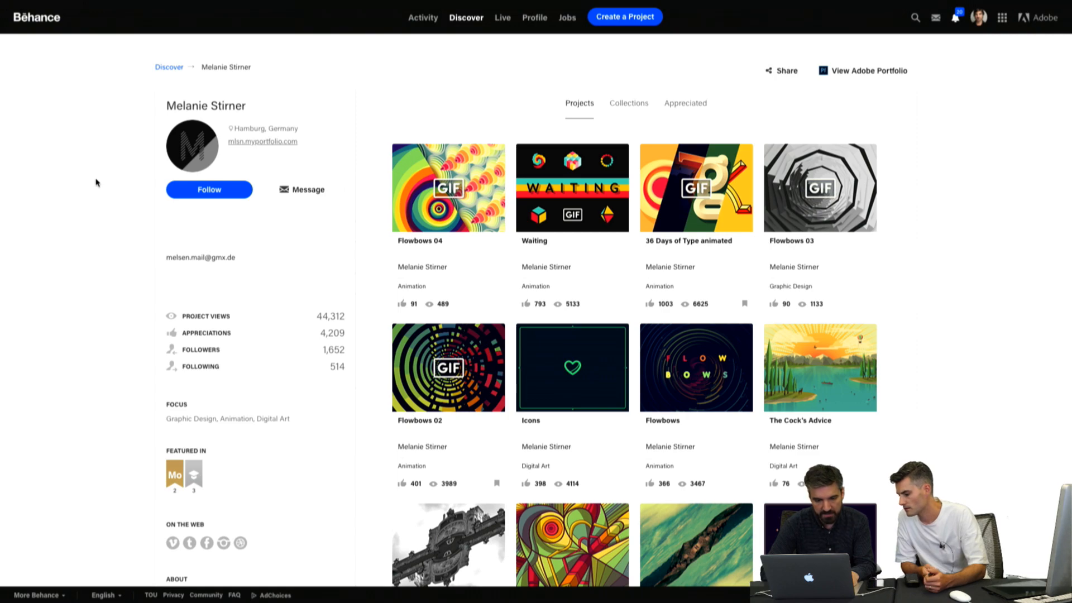
Step: Expand and read the full About text on the artist's Behance profile, and return to the project overview
{"action": "scroll", "coordinate": [95, 182], "scroll_direction": "down", "scroll_amount": 8}
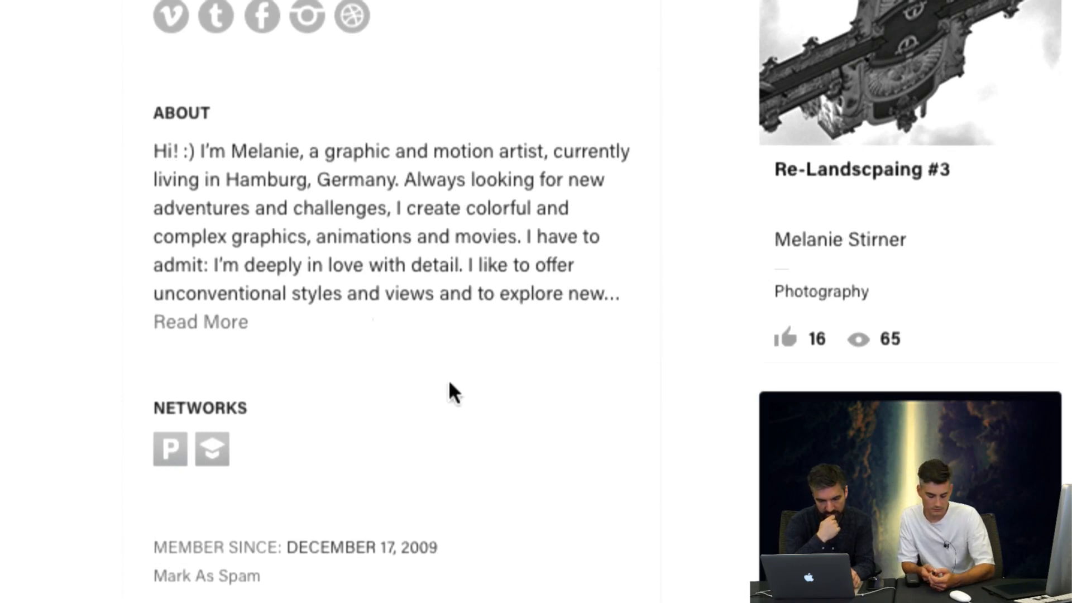
{"action": "left_click", "coordinate": [277, 325]}
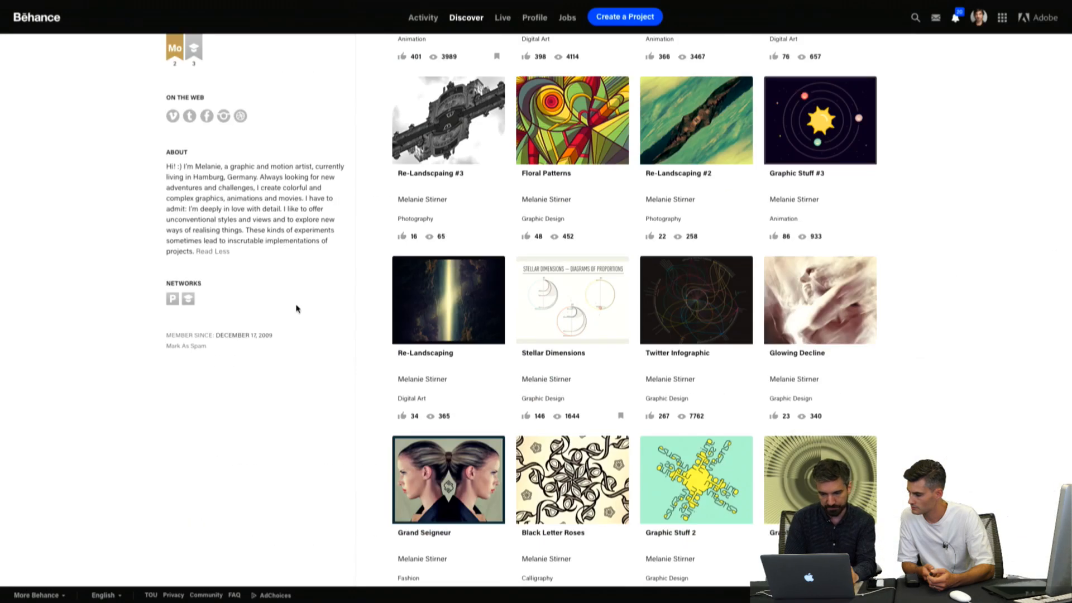
{"action": "scroll", "coordinate": [469, 360], "scroll_direction": "up", "scroll_amount": 8}
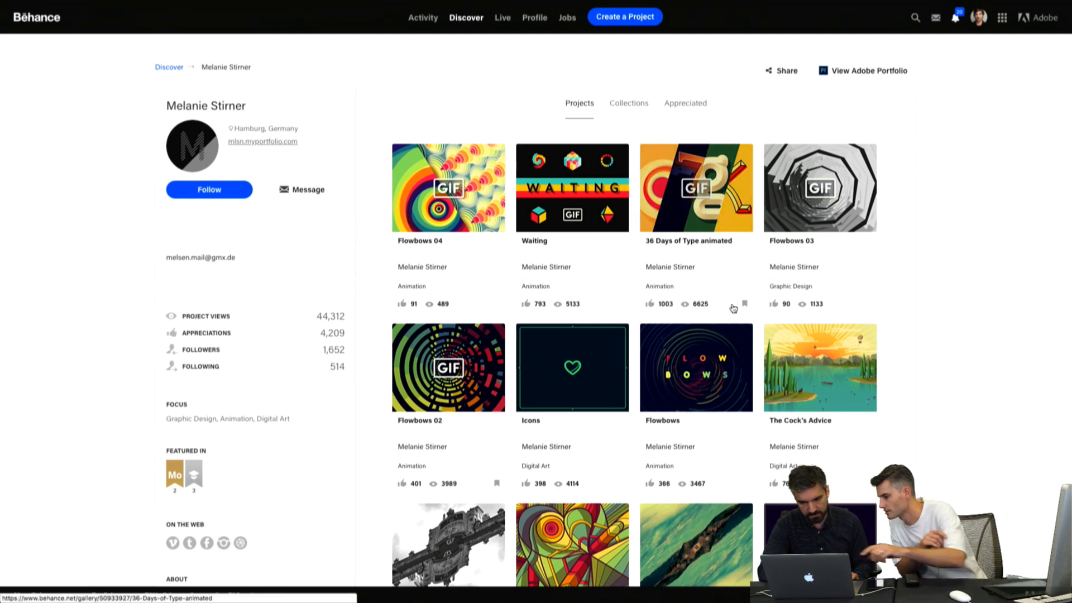
Step: Open the Flowbows 03 project and view its first animations in the full-screen image viewer, then close the viewer
{"action": "left_click", "coordinate": [827, 190]}
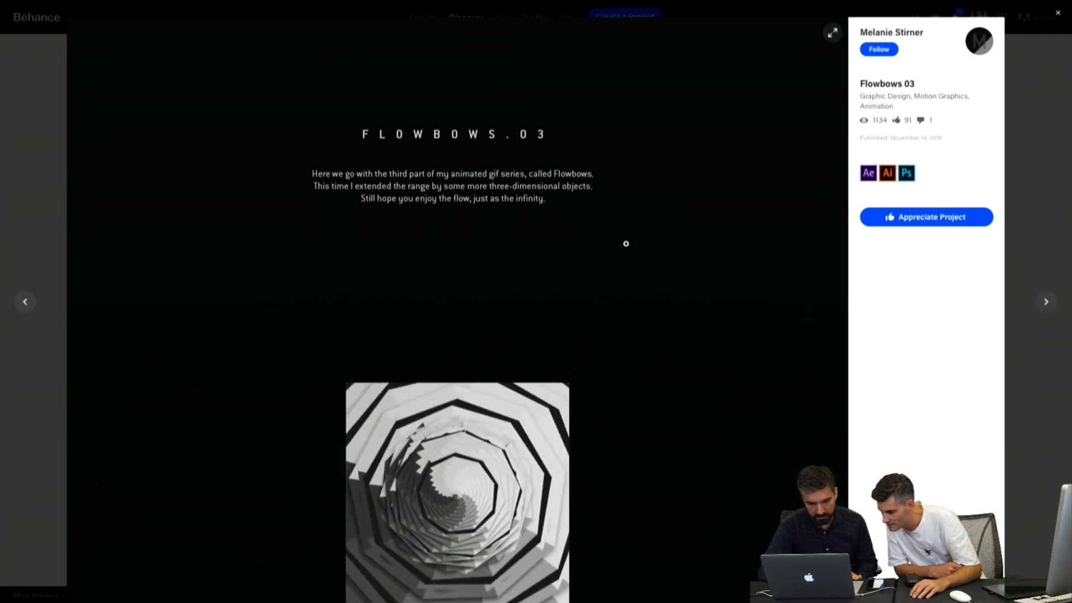
{"action": "scroll", "coordinate": [626, 244], "scroll_direction": "down", "scroll_amount": 4}
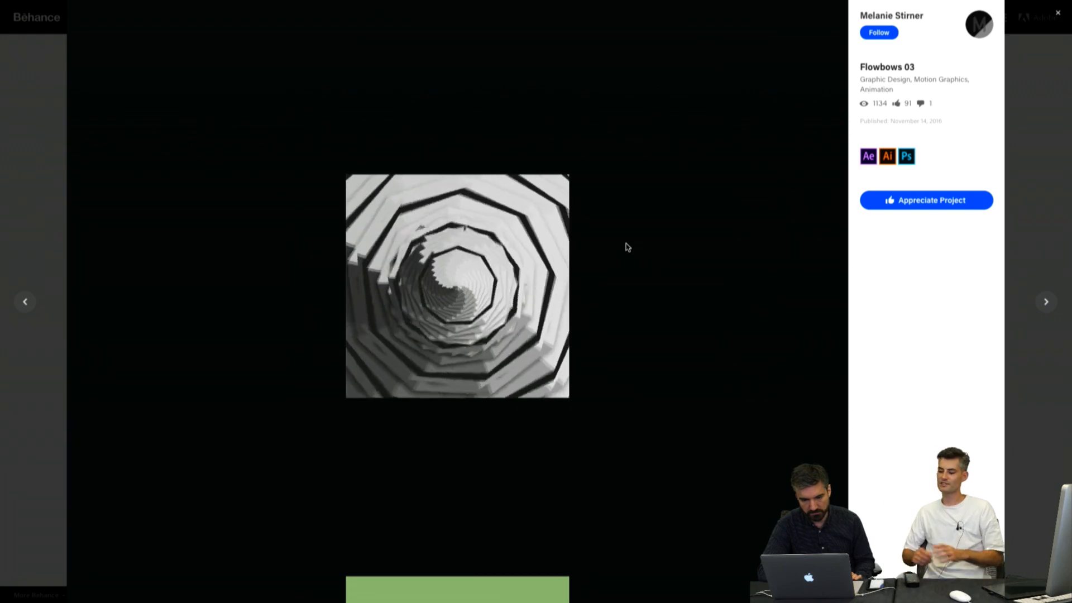
{"action": "left_click", "coordinate": [480, 271]}
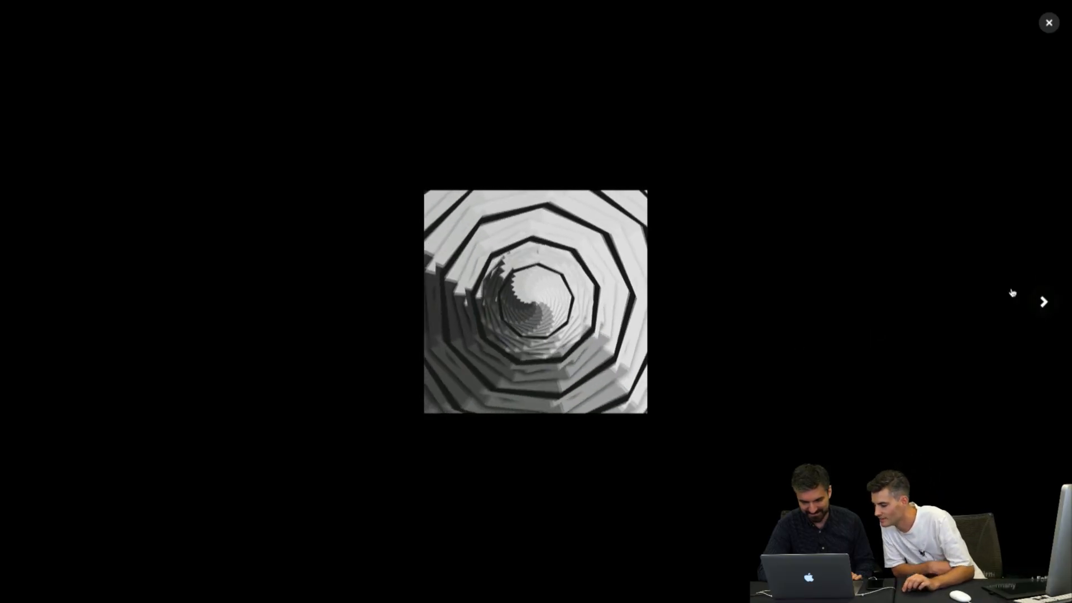
{"action": "left_click", "coordinate": [1045, 305]}
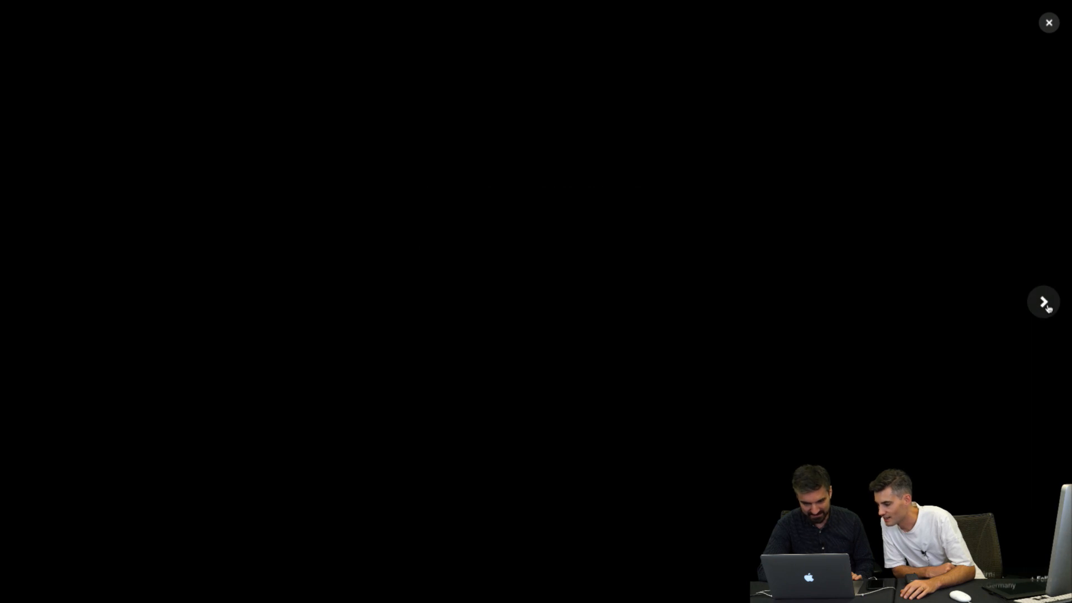
{"action": "left_click", "coordinate": [1049, 23]}
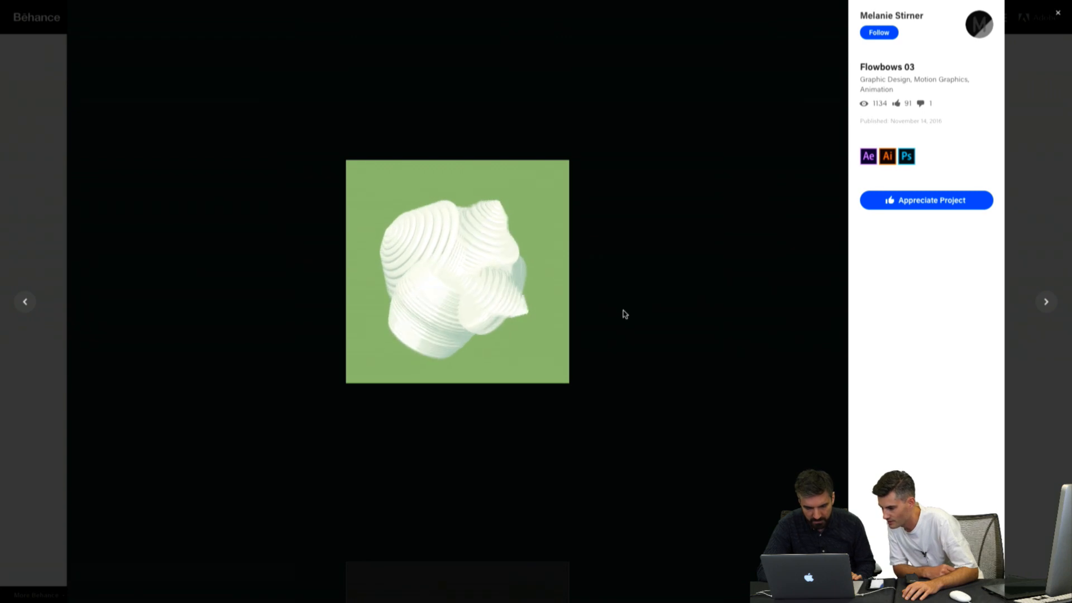
Step: Examine the remaining looping animations further down the Flowbows 03 project
{"action": "scroll", "coordinate": [625, 313], "scroll_direction": "down", "scroll_amount": 8}
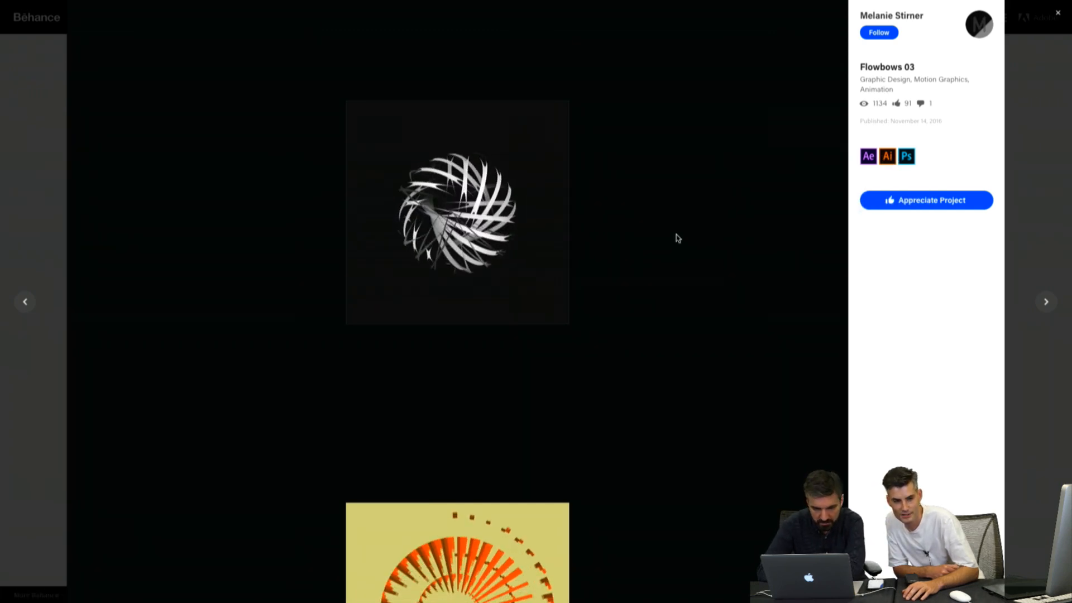
{"action": "scroll", "coordinate": [677, 239], "scroll_direction": "down", "scroll_amount": 7}
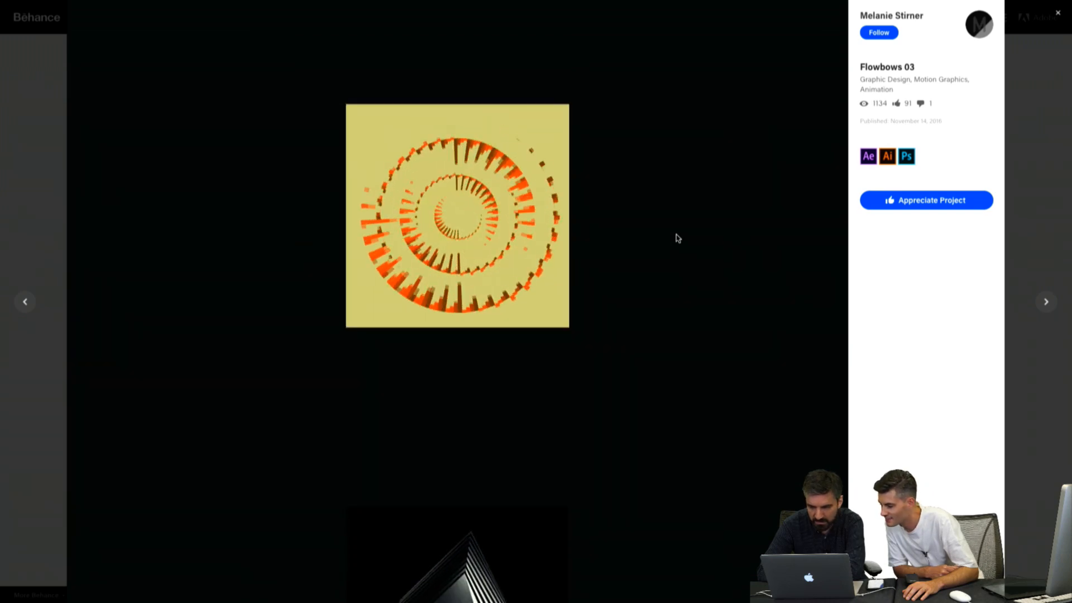
{"action": "scroll", "coordinate": [677, 239], "scroll_direction": "down", "scroll_amount": 7}
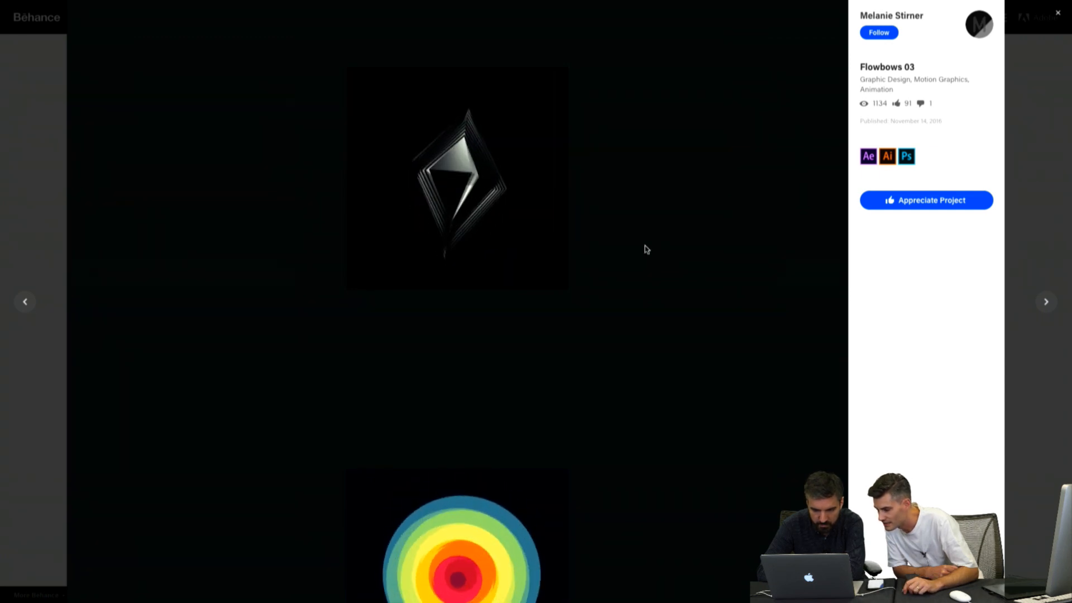
{"action": "scroll", "coordinate": [646, 249], "scroll_direction": "down", "scroll_amount": 7}
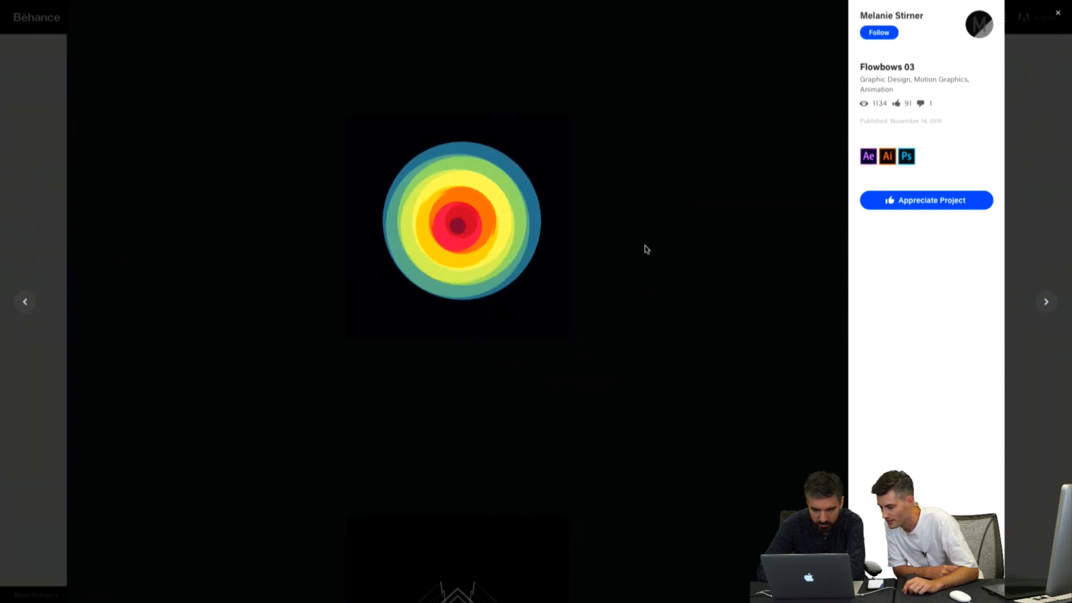
{"action": "scroll", "coordinate": [647, 249], "scroll_direction": "down", "scroll_amount": 7}
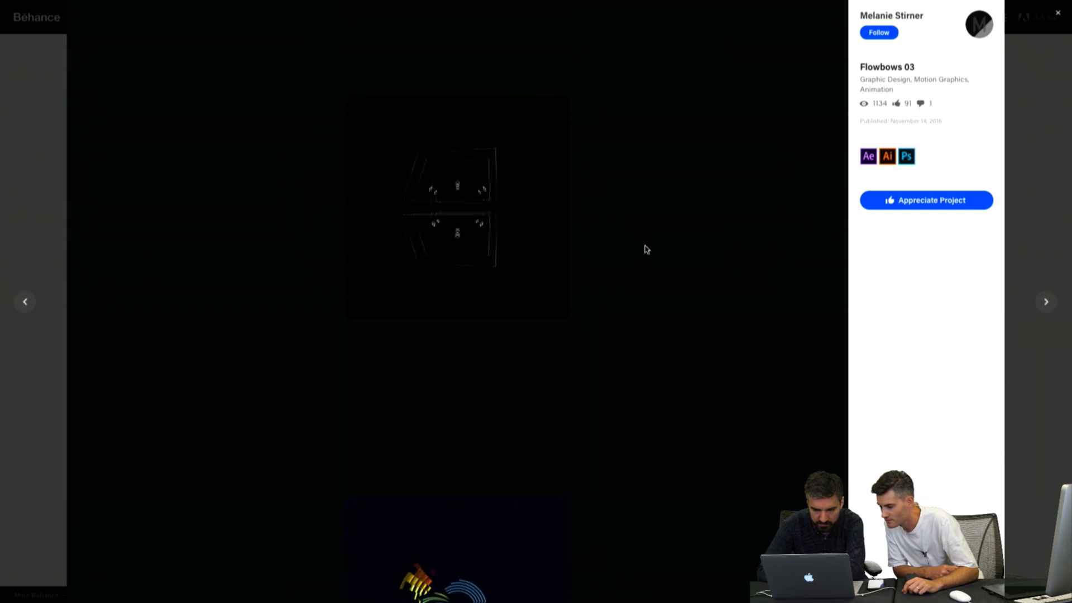
{"action": "scroll", "coordinate": [647, 249], "scroll_direction": "down", "scroll_amount": 7}
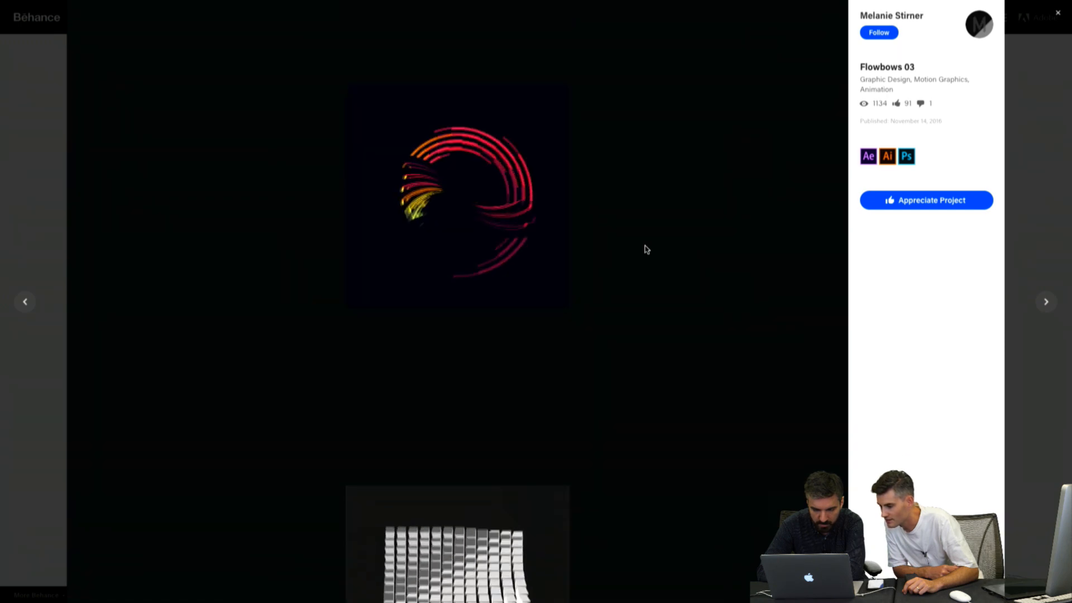
{"action": "scroll", "coordinate": [646, 250], "scroll_direction": "down", "scroll_amount": 7}
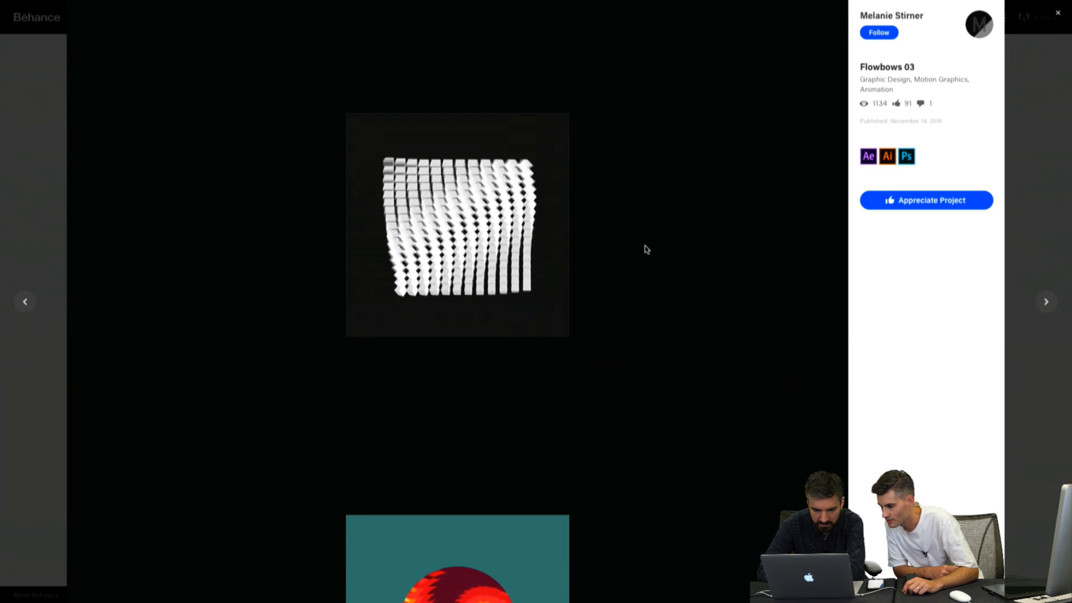
{"action": "scroll", "coordinate": [647, 250], "scroll_direction": "down", "scroll_amount": 7}
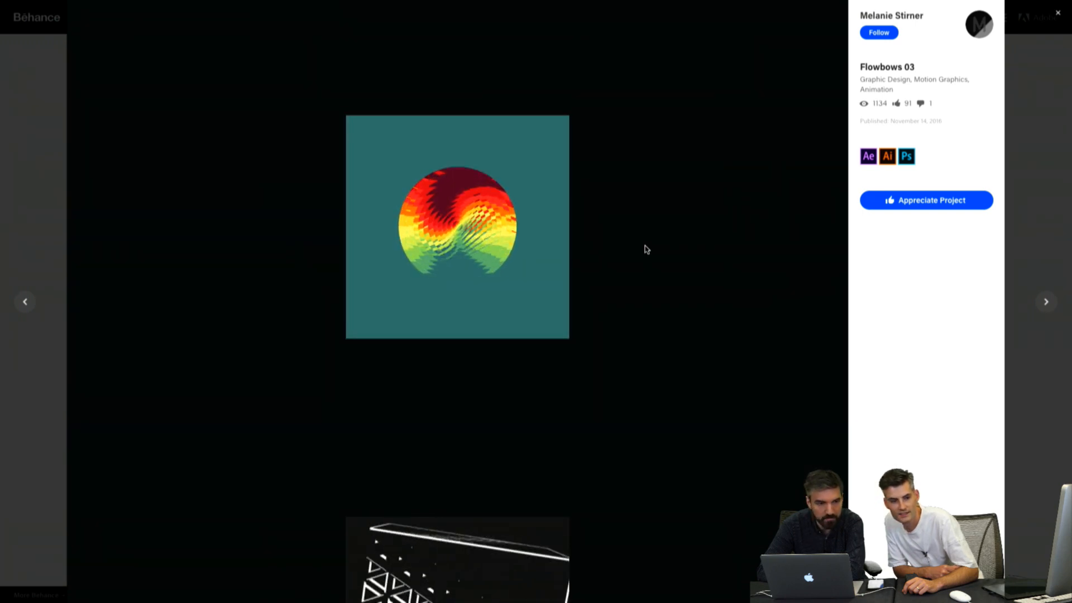
{"action": "scroll", "coordinate": [647, 249], "scroll_direction": "down", "scroll_amount": 1}
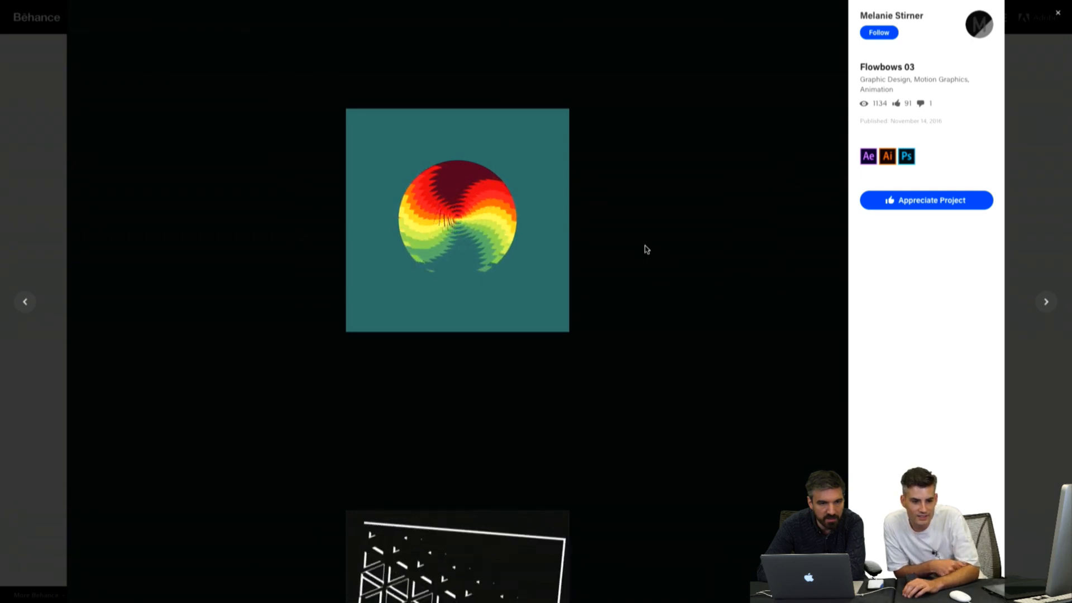
Step: View the last Flowbows 03 animations through to the end of the project, and return to the artist's project overview
{"action": "scroll", "coordinate": [646, 249], "scroll_direction": "down", "scroll_amount": 6}
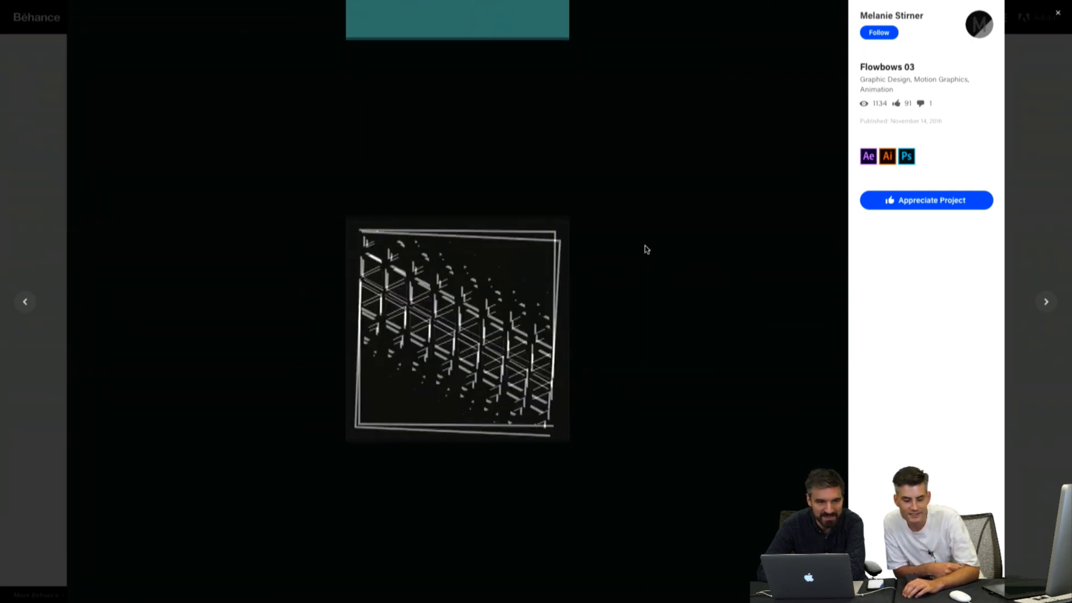
{"action": "scroll", "coordinate": [647, 249], "scroll_direction": "down", "scroll_amount": 2}
{"action": "scroll", "coordinate": [647, 250], "scroll_direction": "down", "scroll_amount": 4}
{"action": "scroll", "coordinate": [646, 249], "scroll_direction": "down", "scroll_amount": 3}
{"action": "scroll", "coordinate": [646, 249], "scroll_direction": "down", "scroll_amount": 6}
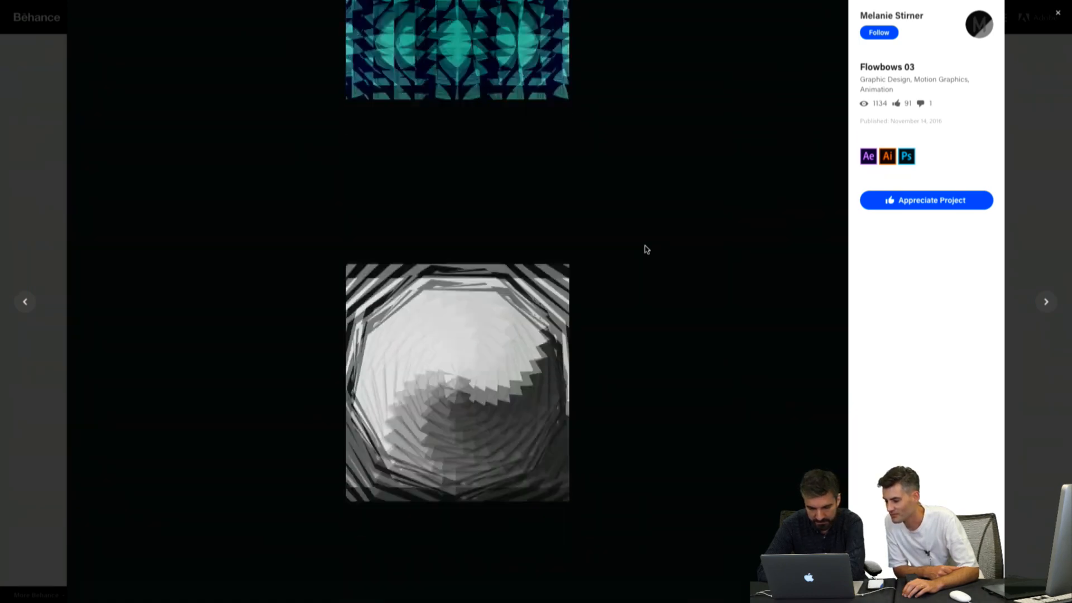
{"action": "scroll", "coordinate": [647, 250], "scroll_direction": "down", "scroll_amount": 5}
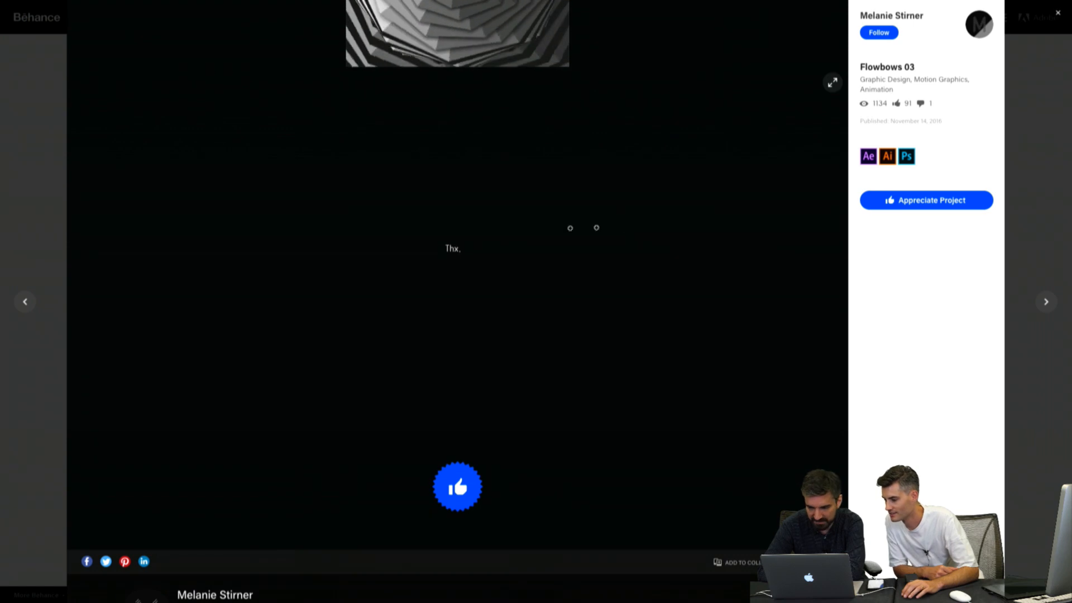
{"action": "key", "text": "Escape"}
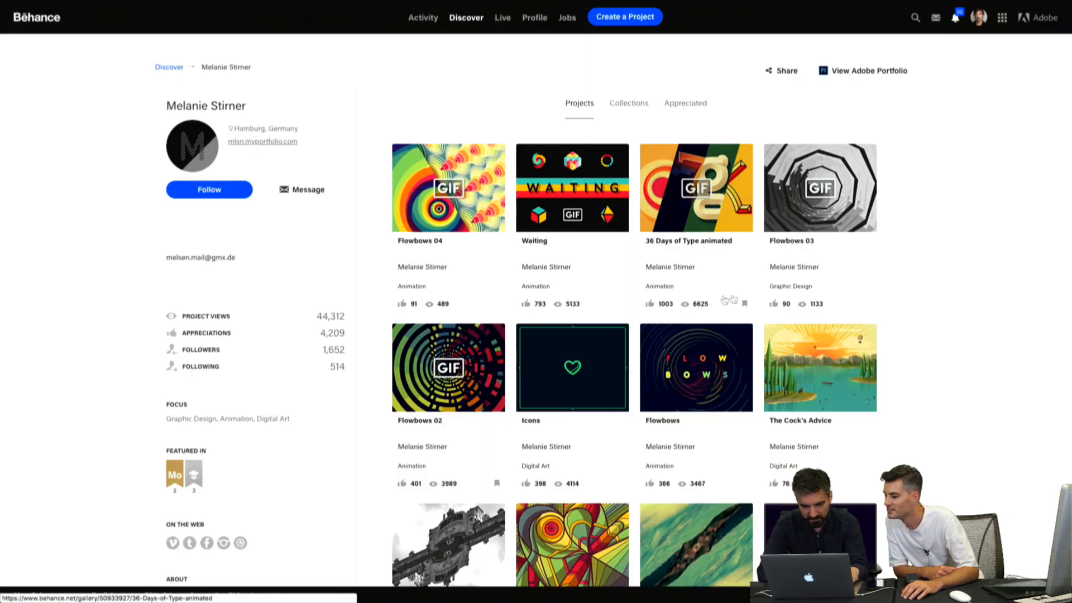
Step: Open the 36 Days of Type animated project and view the animated letters A, B and C in the full-screen image viewer
{"action": "scroll", "coordinate": [377, 359], "scroll_direction": "down", "scroll_amount": 4}
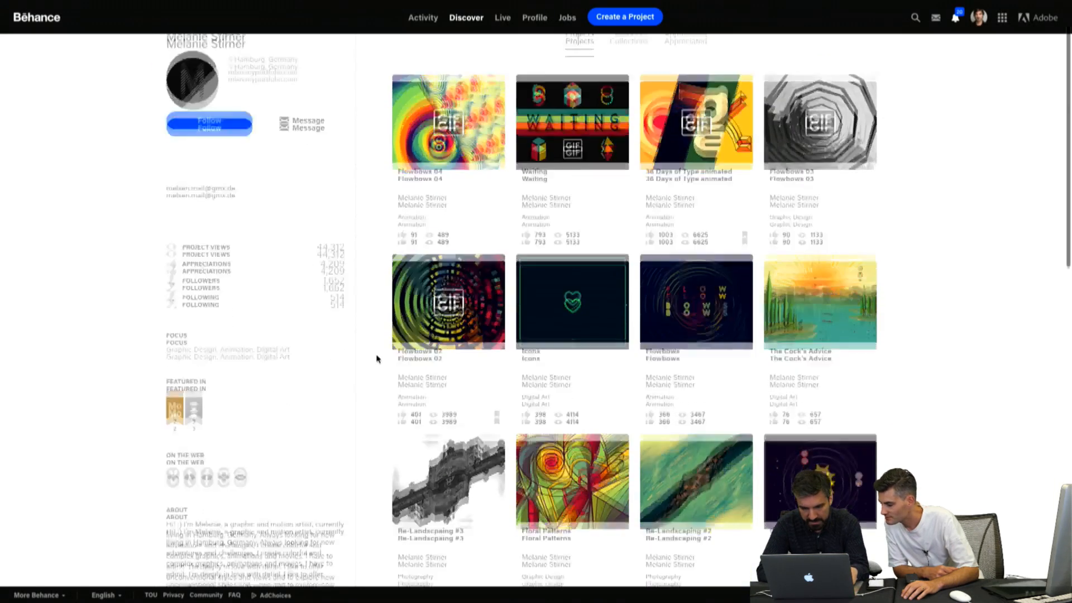
{"action": "scroll", "coordinate": [377, 359], "scroll_direction": "up", "scroll_amount": 4}
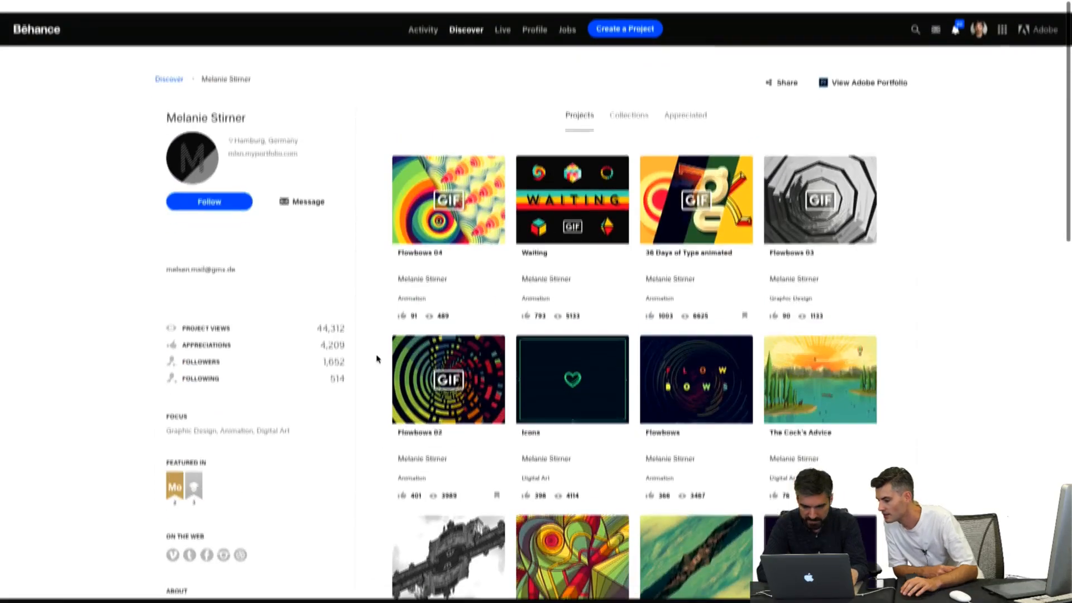
{"action": "left_click", "coordinate": [680, 212]}
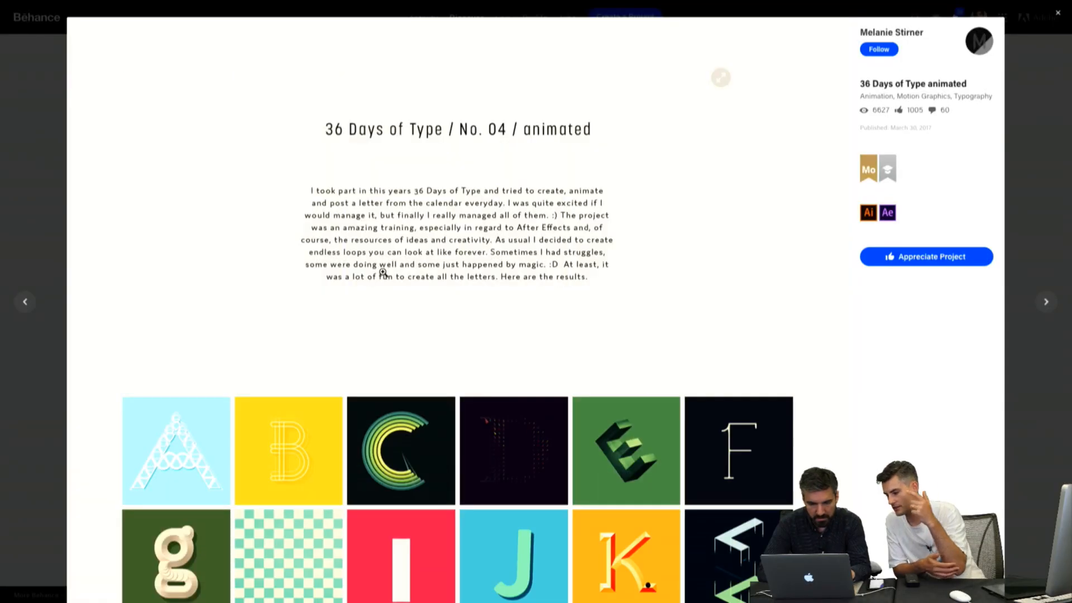
{"action": "left_click", "coordinate": [185, 457]}
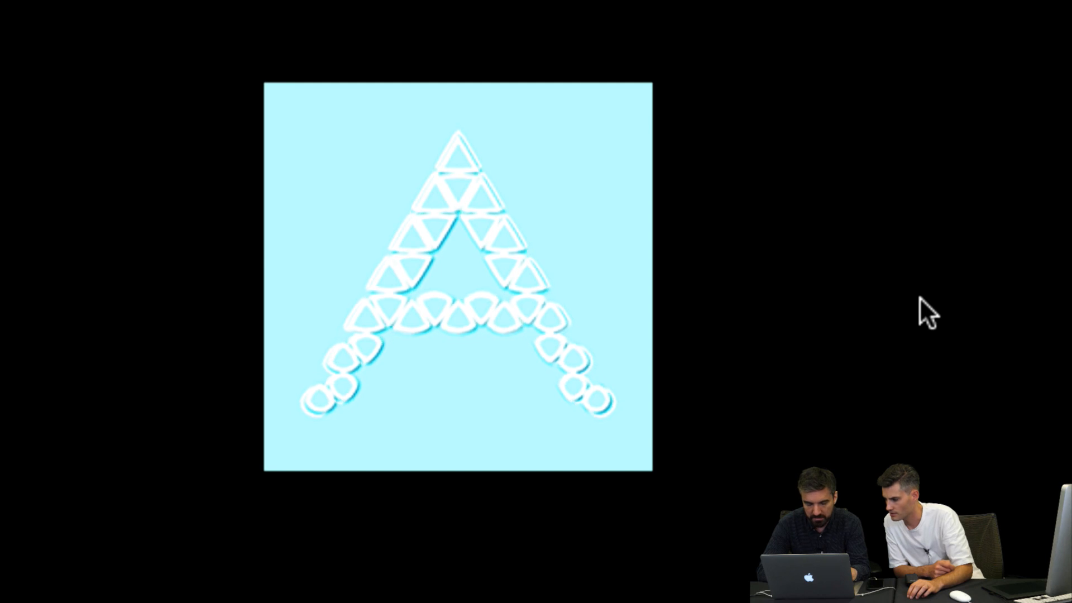
{"action": "key", "text": "Right"}
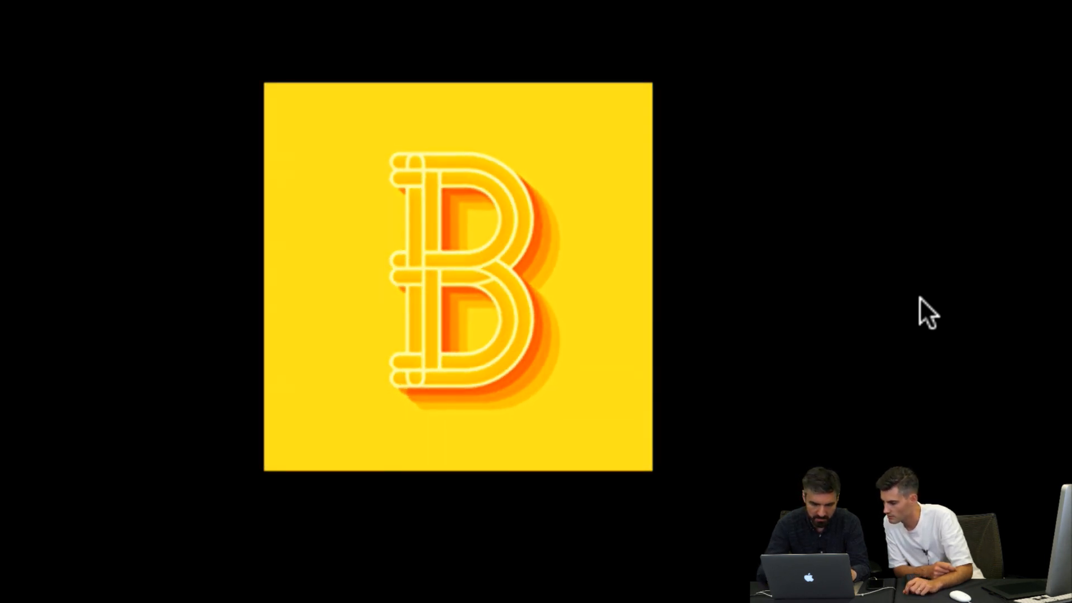
{"action": "key", "text": "Right"}
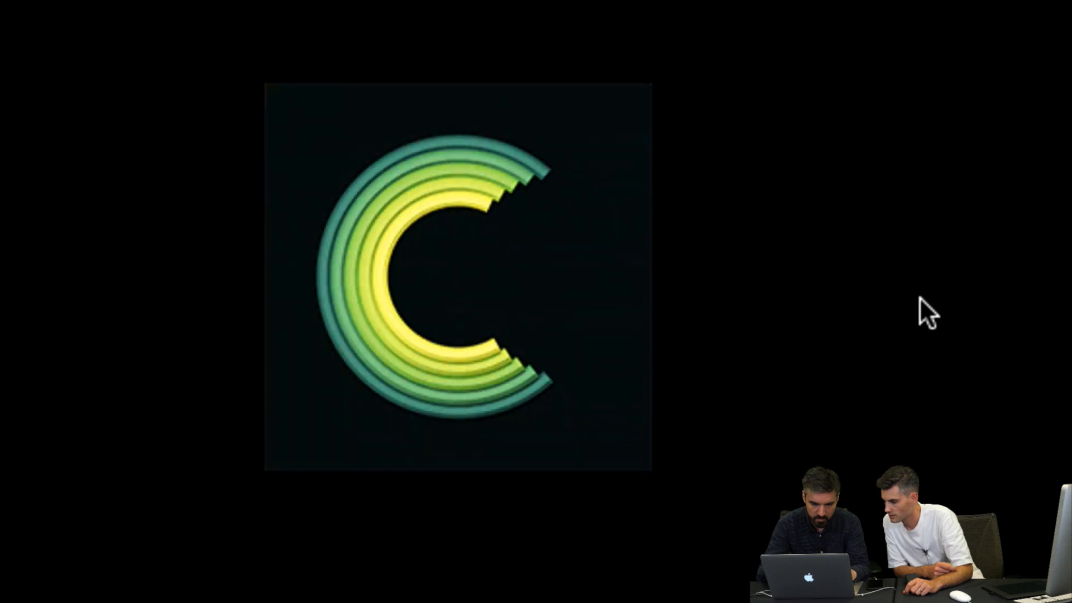